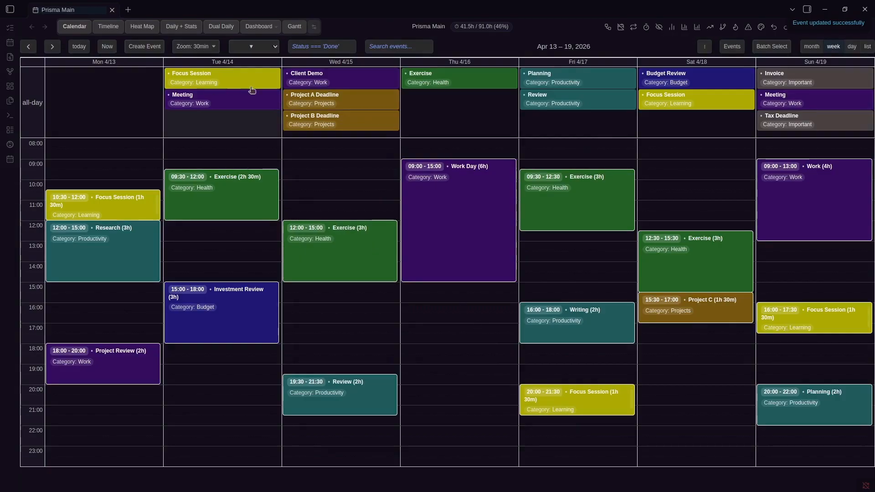
Advance a week and browse the yearly events heatmap for 2025, then return to 2026
key("Right")
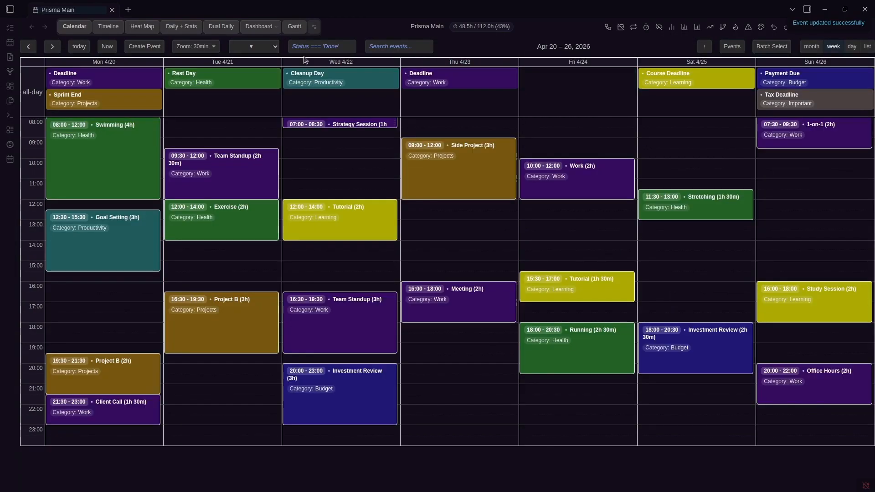
left_click(141, 28)
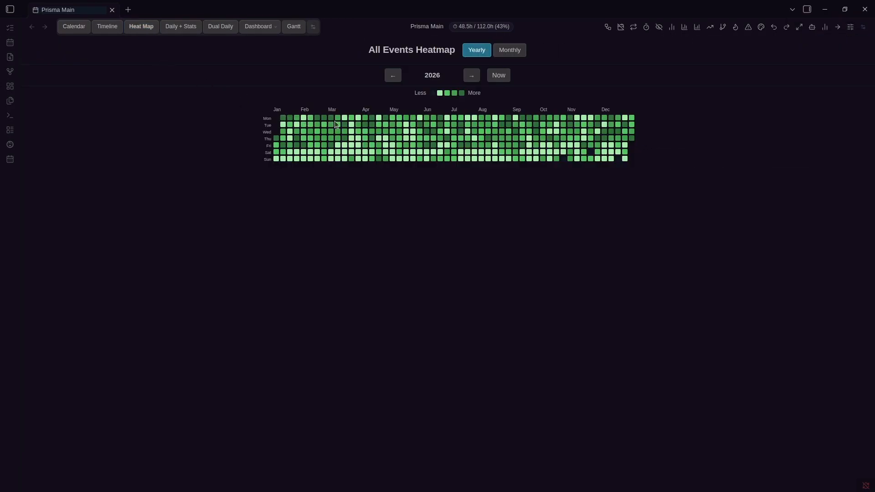
key("Left")
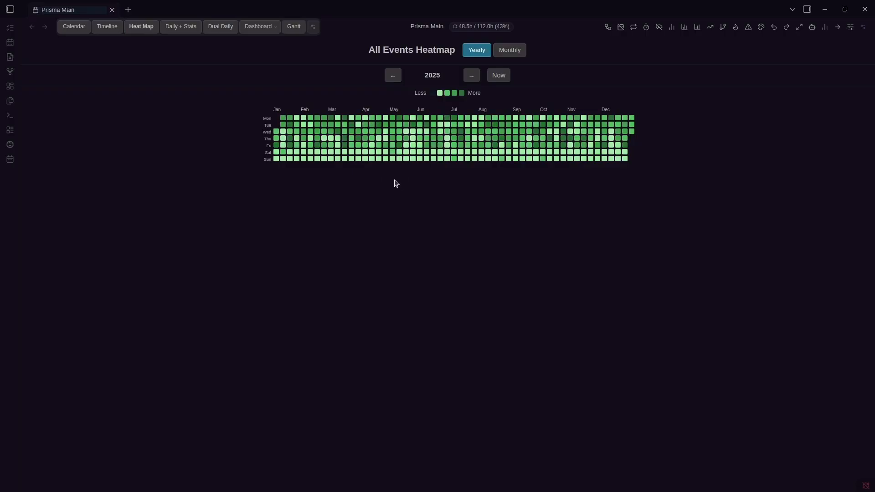
left_click(471, 75)
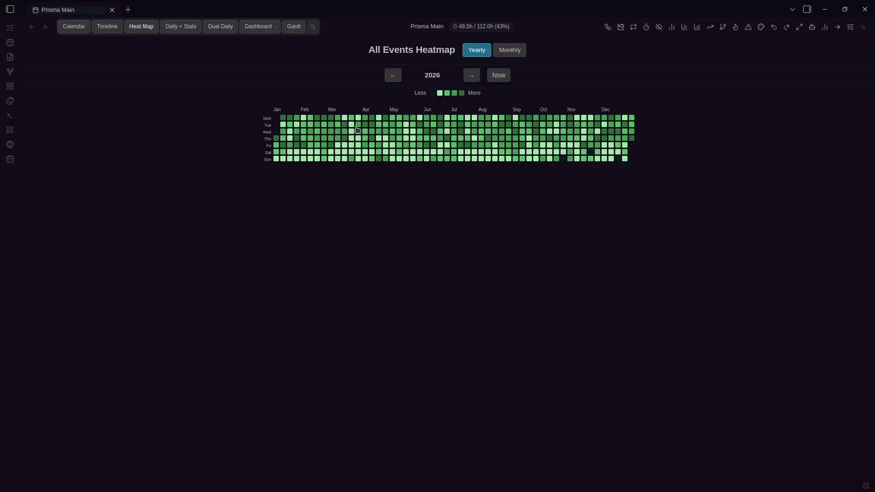
List events on Feb 27, Jul 10, Aug 6 and Sep 23, 2026, then show Daily + Stats for April 6
left_click(332, 149)
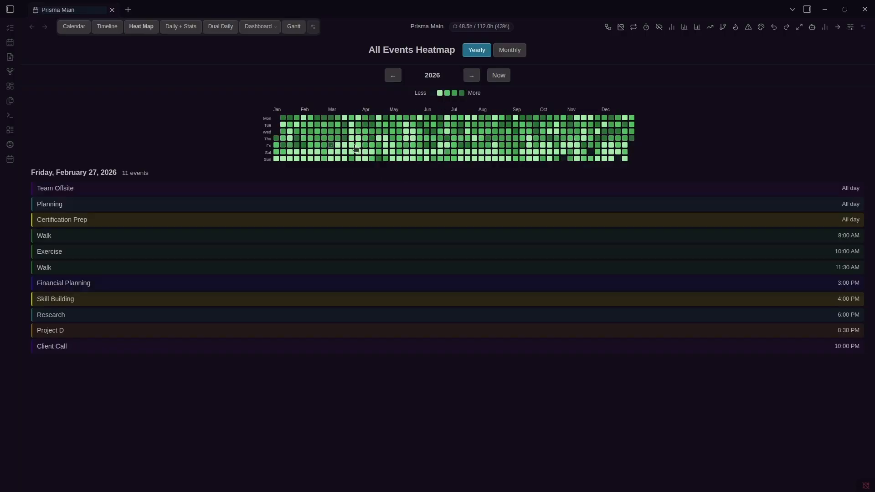
left_click(461, 146)
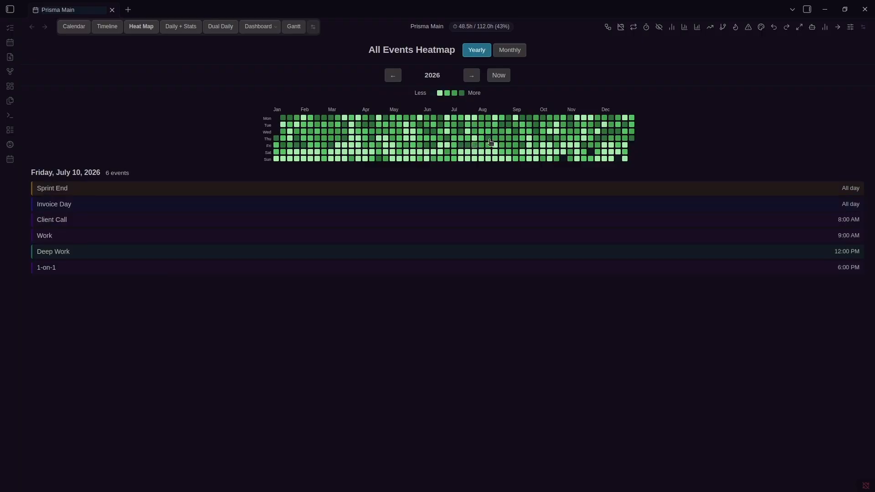
left_click(488, 138)
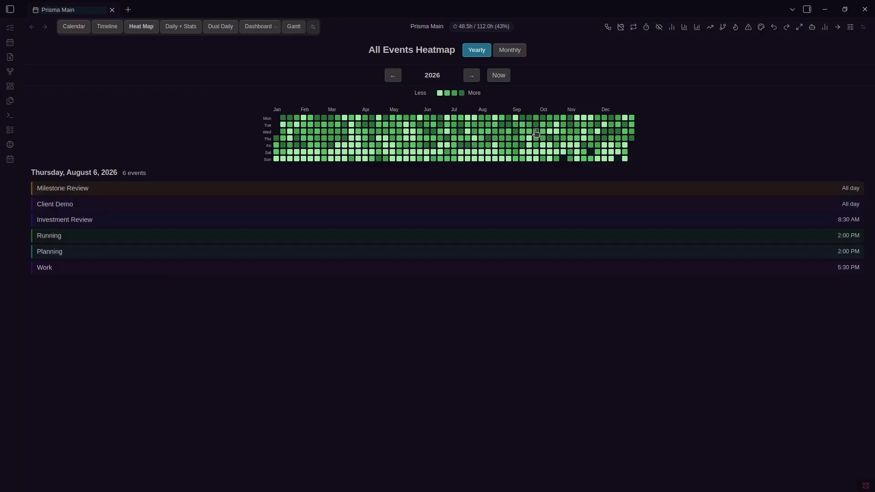
left_click(536, 132)
left_click(181, 26)
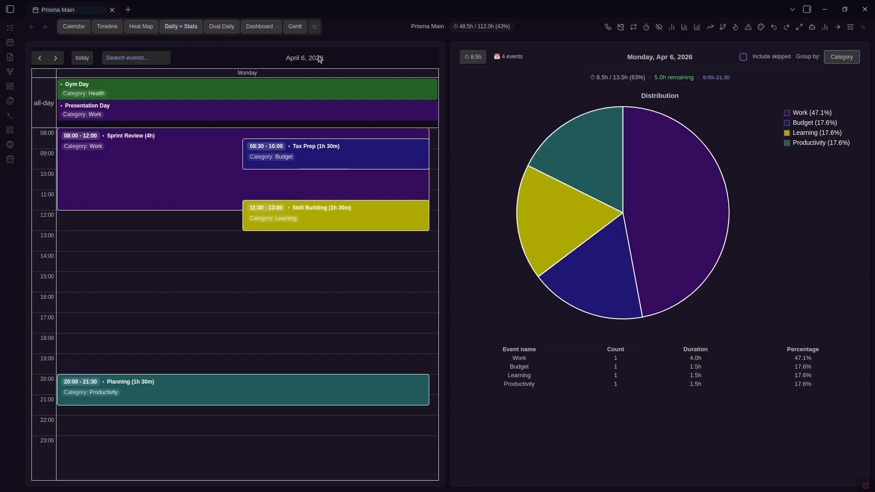
Step the daily stats forward through April 7–11, then show Dual Daily for March 23, 2026
key("Right")
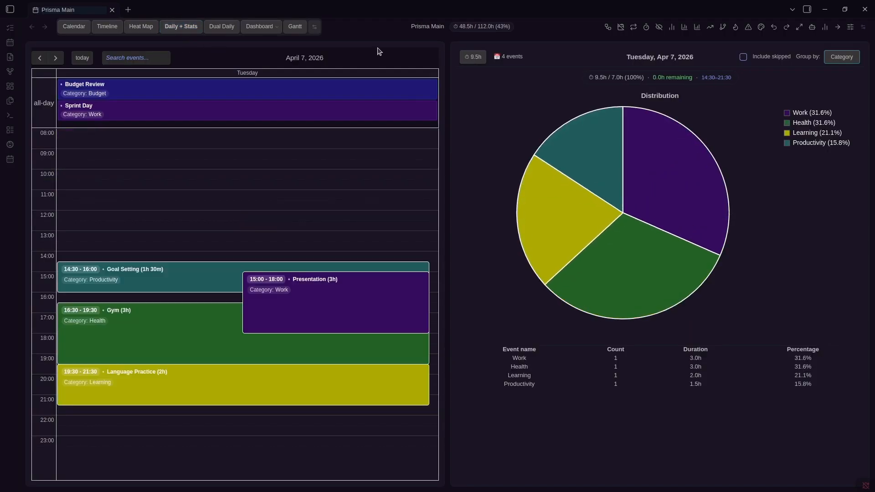
key("Right")
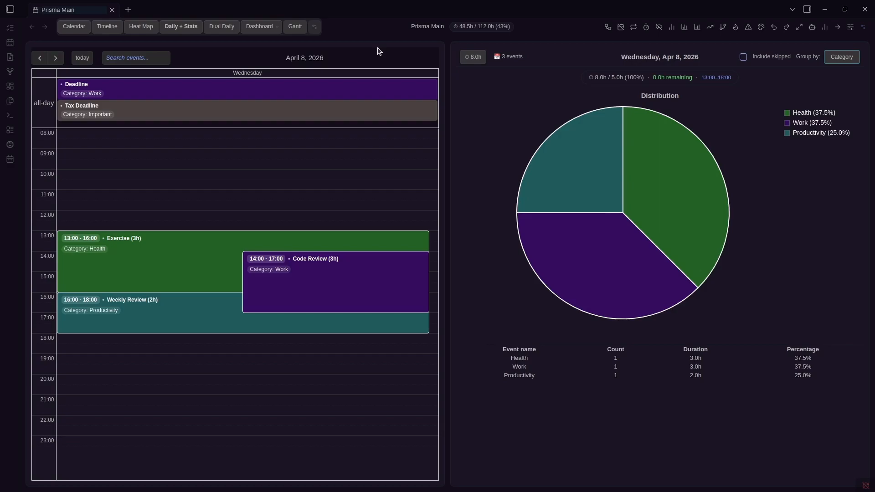
key("Right")
key("Right")
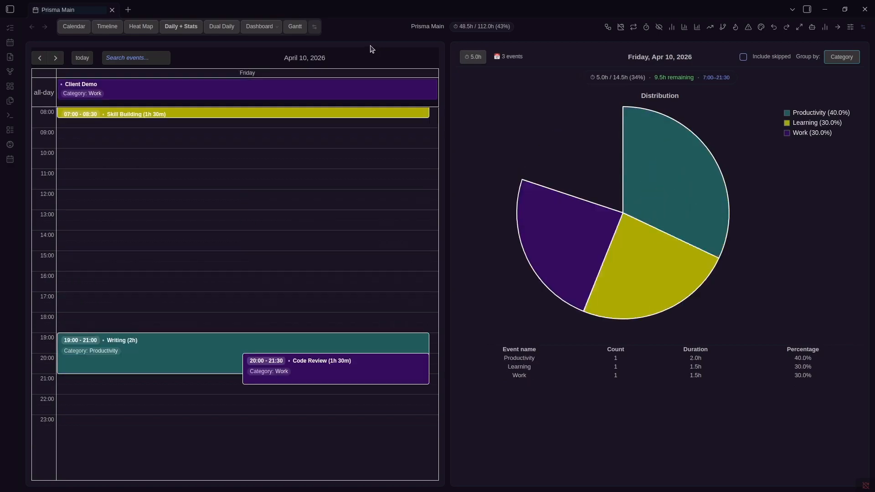
key("Right")
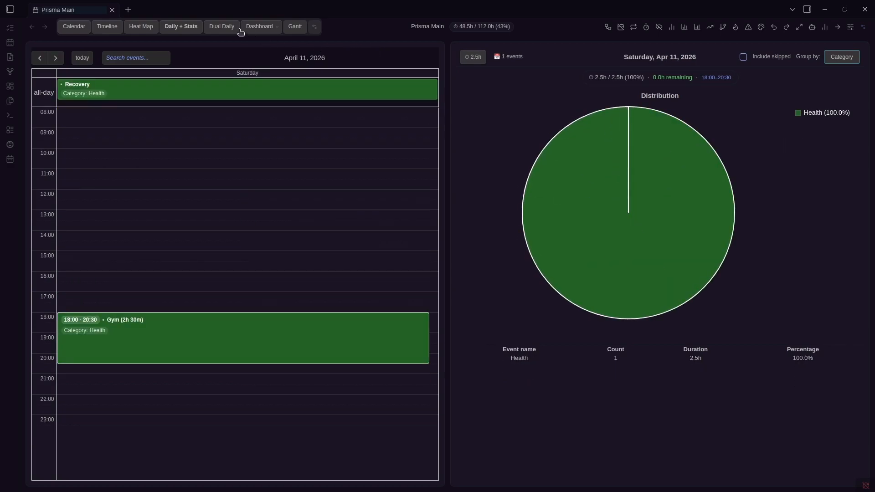
left_click(226, 30)
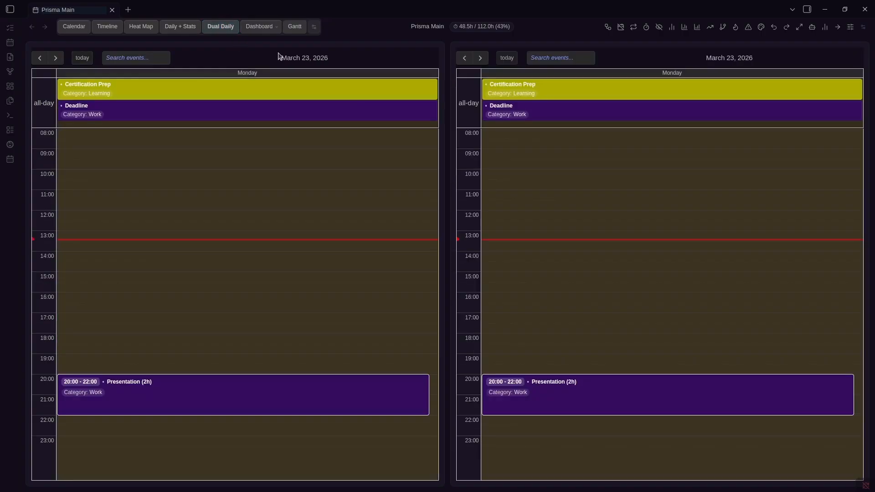
Page the left day view forward day by day to March 31
key("Right")
key("Right")
key("Right")
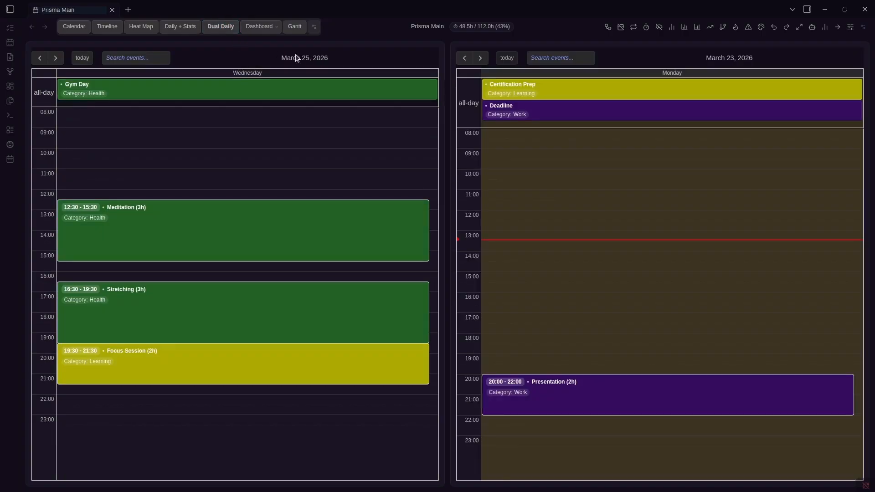
left_click(56, 58)
left_click(56, 59)
left_click(55, 58)
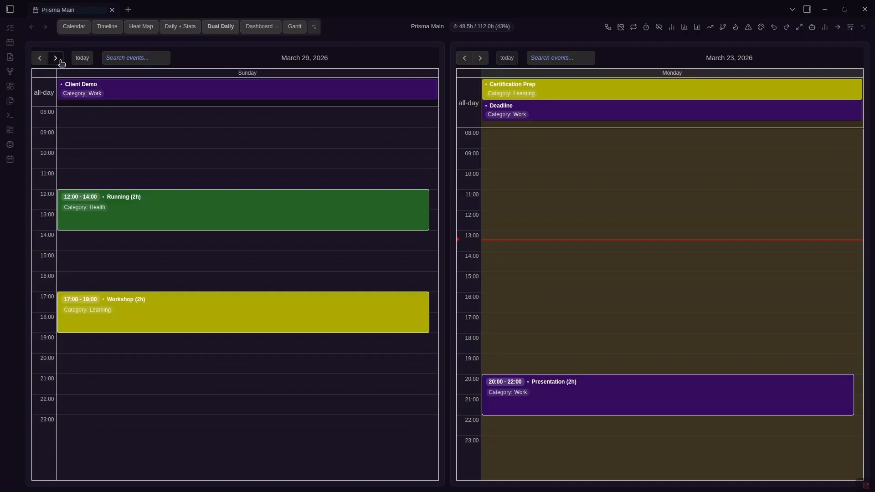
left_click(56, 58)
left_click(56, 58)
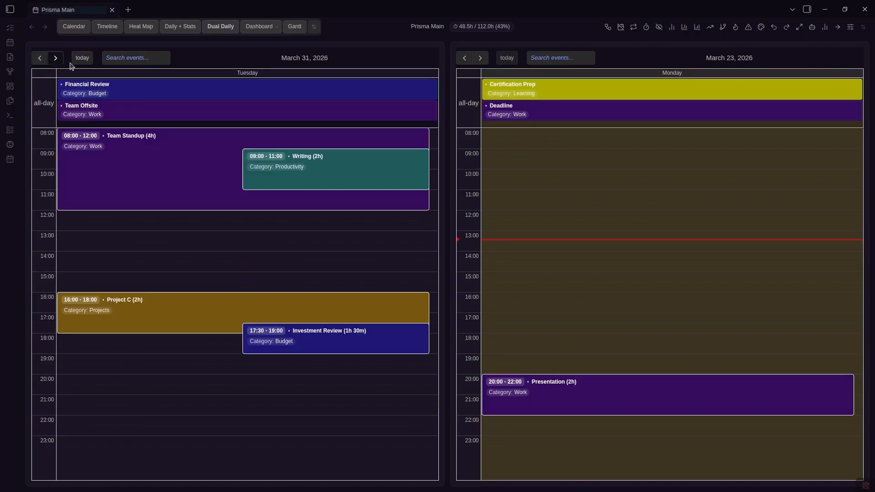
Page the right day view back, to today, then forward to March 27, and show Dashboard By Category
left_click(480, 58)
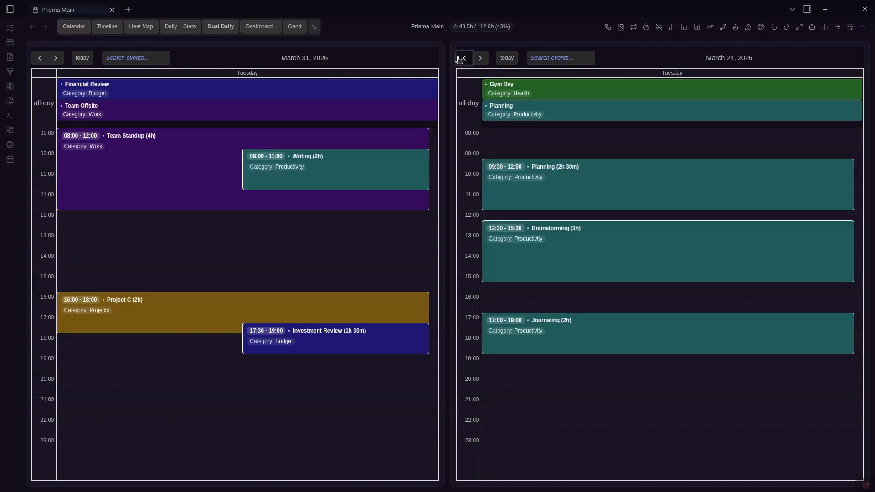
left_click(461, 59)
left_click(460, 59)
left_click(461, 59)
left_click(460, 58)
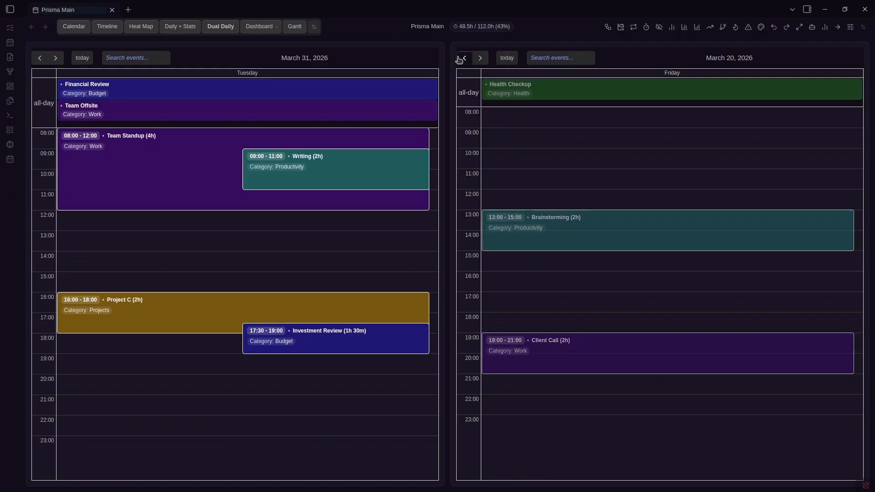
left_click(507, 58)
left_click(480, 58)
left_click(481, 58)
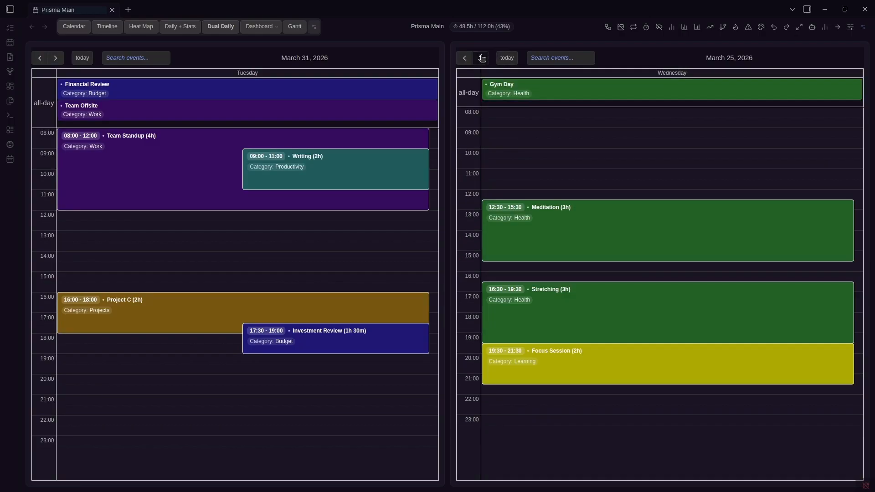
left_click(481, 58)
left_click(481, 58)
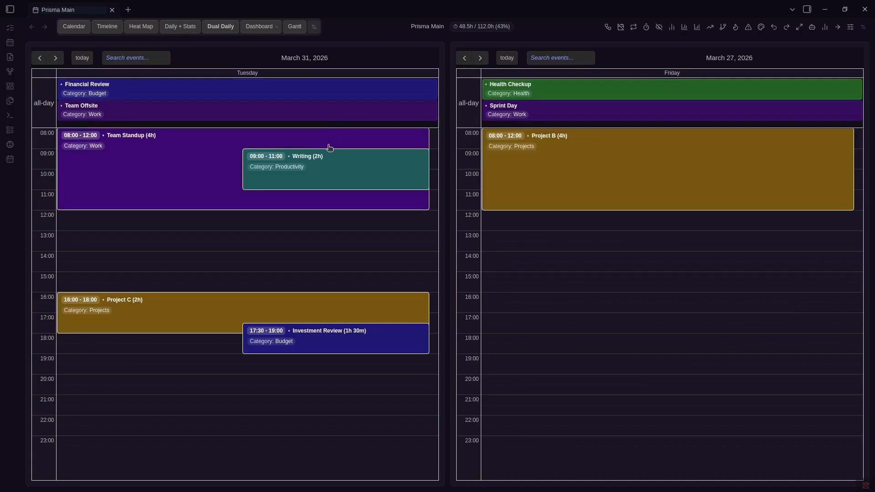
left_click(272, 27)
left_click(276, 54)
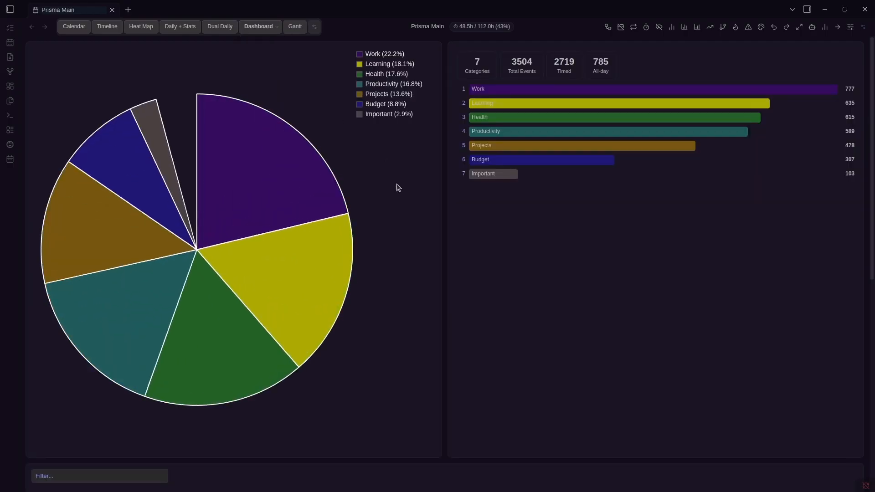
Scroll through the category dashboard and switch it to the By Name breakdown
scroll(427, 197, "down", 5)
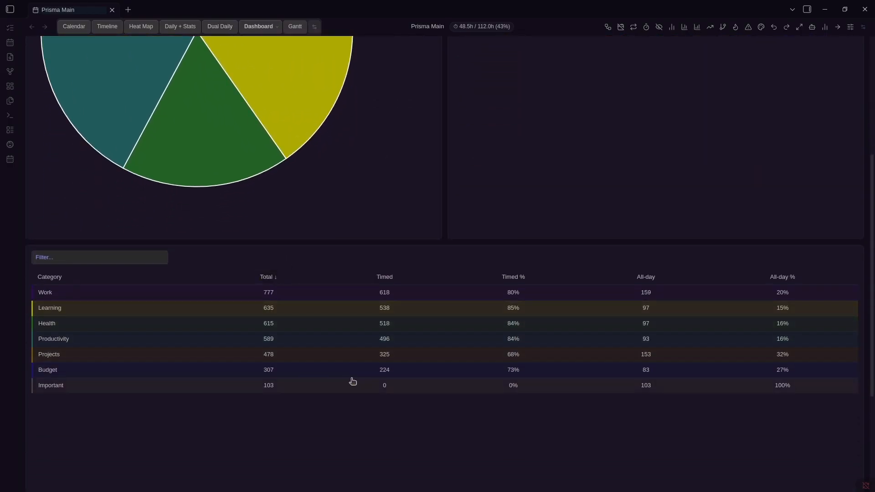
scroll(356, 369, "up", 5)
left_click(261, 25)
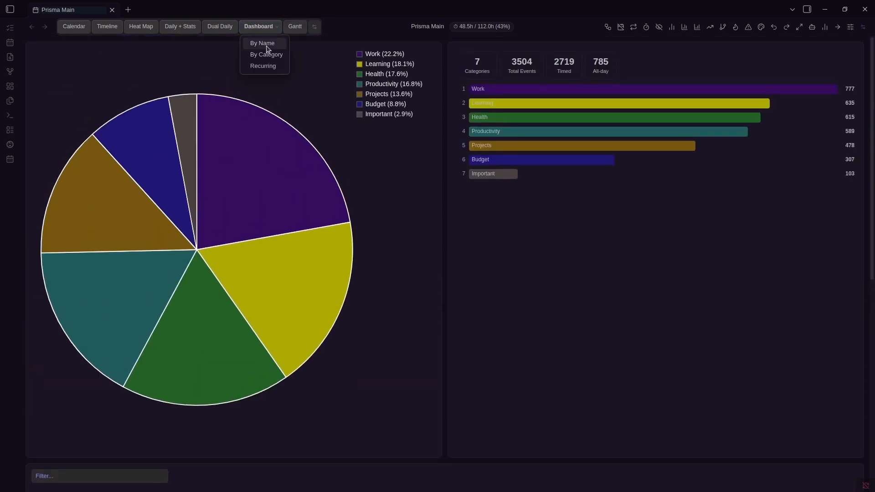
left_click(267, 40)
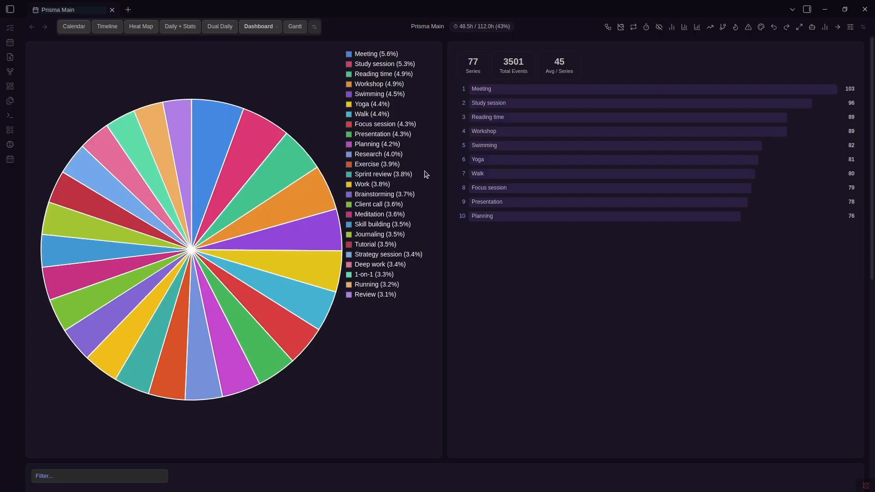
Review the 77-series table, then return to the week calendar for April 20–26, 2026
scroll(425, 176, "down", 7)
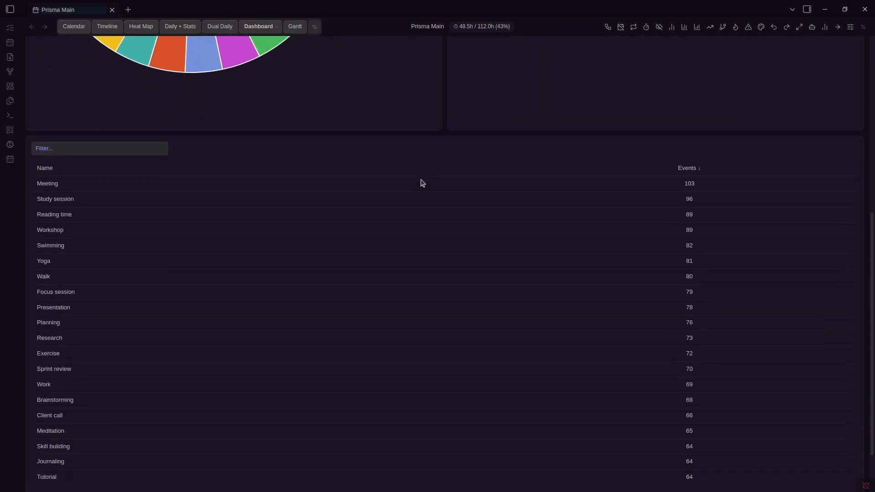
left_click(129, 148)
scroll(296, 180, "up", 7)
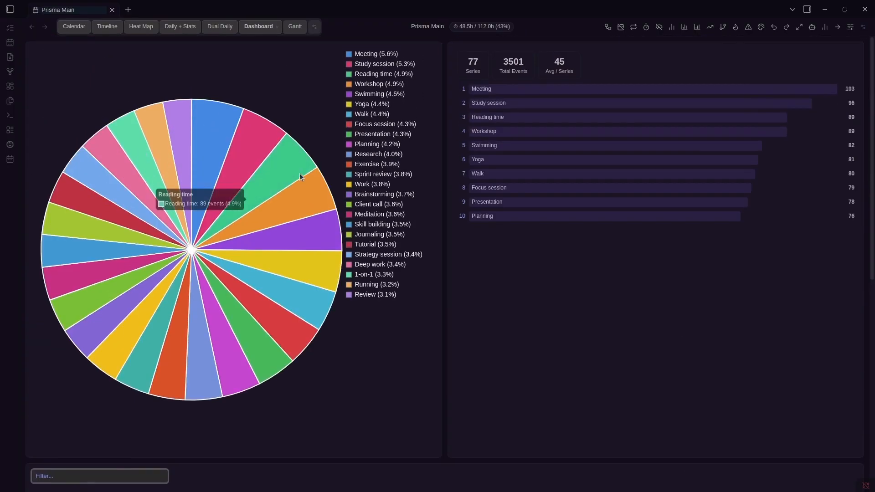
left_click(82, 27)
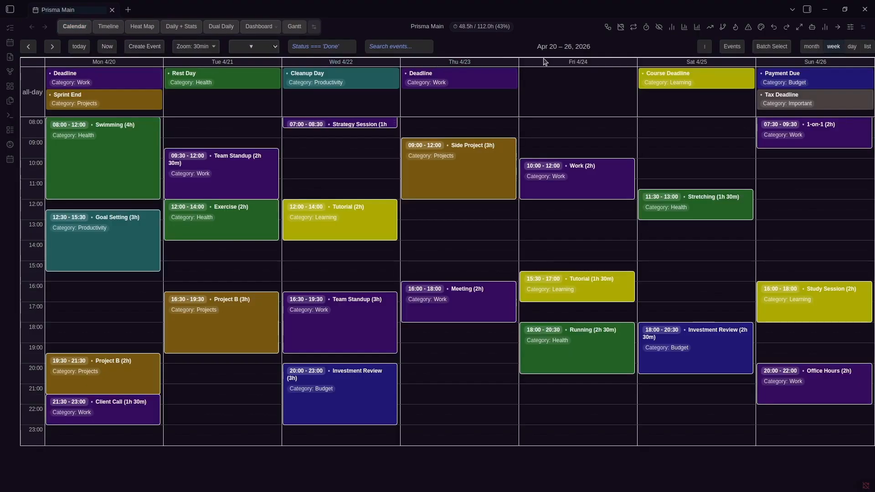
Advance the calendar one week with the next-week shortcut
key("Right")
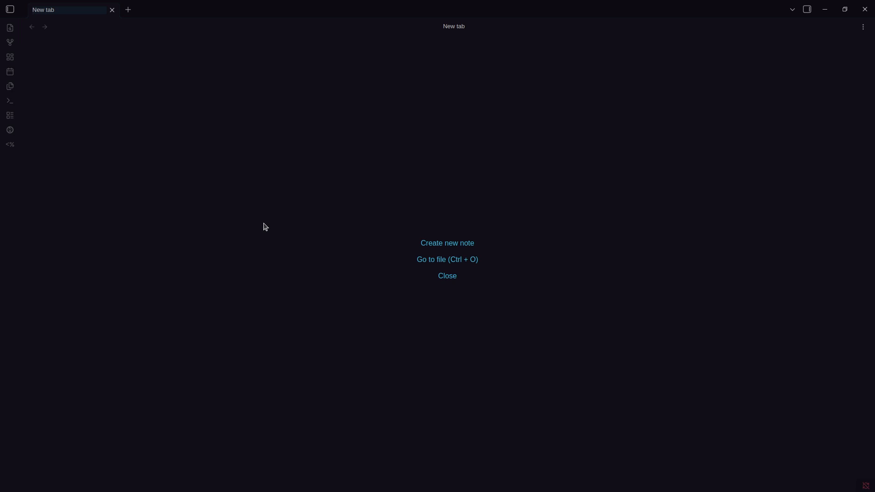
Install the Prisma Calendar beta plugin in BRAT from its pasted GitHub repository URL
key("ctrl+comma")
scroll(492, 337, "down", 4)
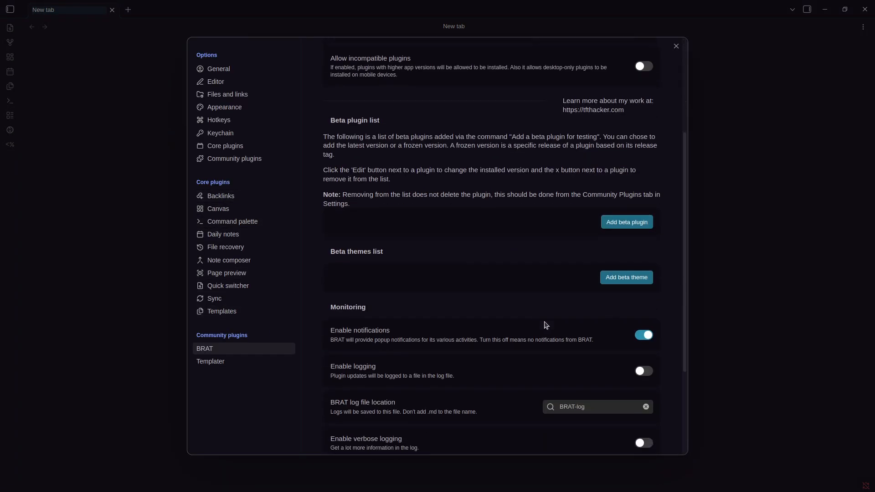
left_click(628, 223)
type("https://github.com/Real1tyy/Prisma-Calendar")
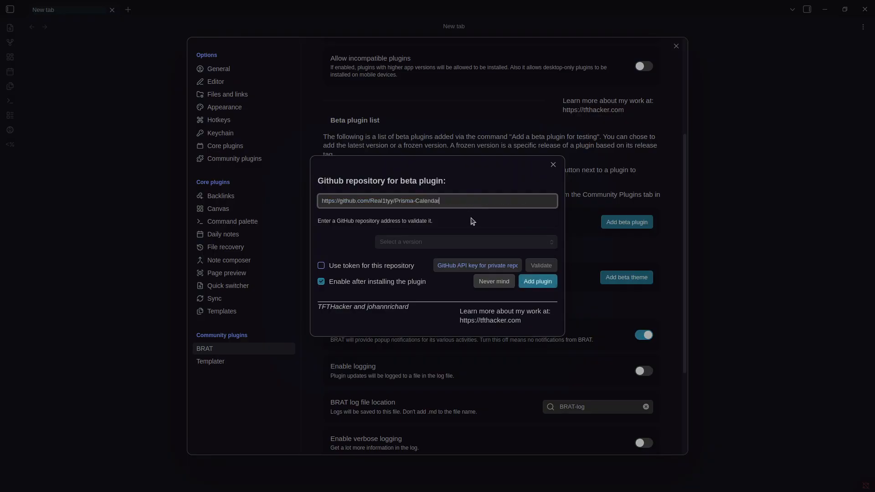
left_click(544, 279)
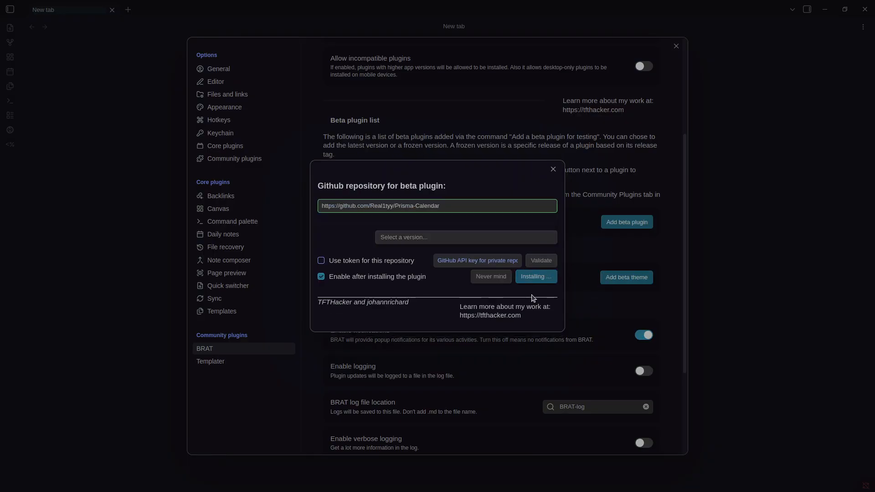
Dismiss the Prisma Calendar changelog and show the plugin's settings page
scroll(486, 242, "down", 2)
scroll(486, 233, "up", 2)
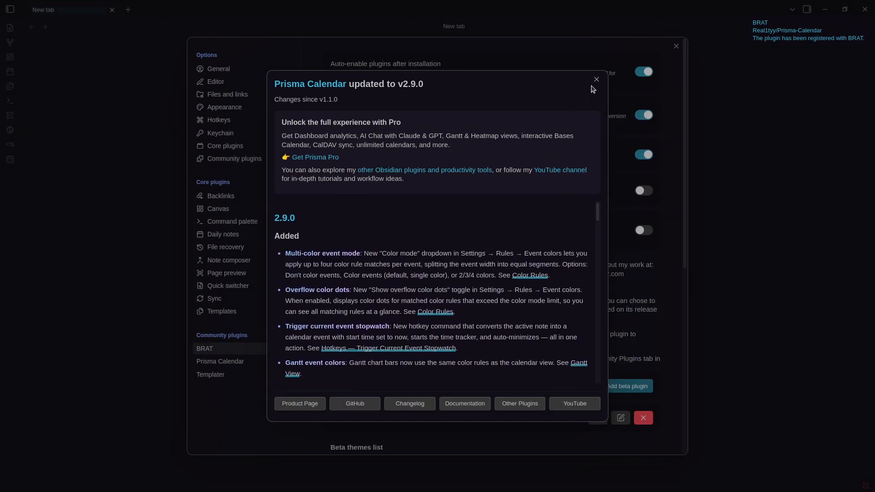
left_click(596, 80)
left_click(229, 362)
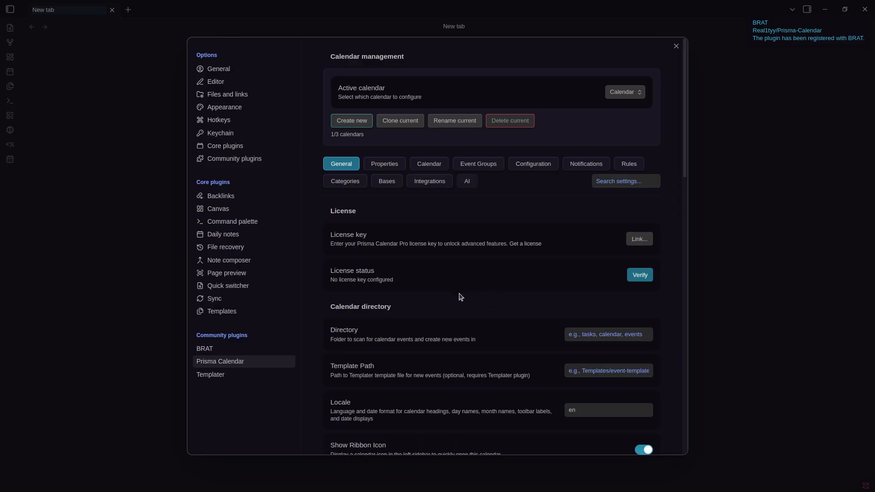
Set Prisma Calendar's event Directory to the Tasks folder and close Settings
scroll(460, 297, "down", 1)
scroll(461, 297, "up", 1)
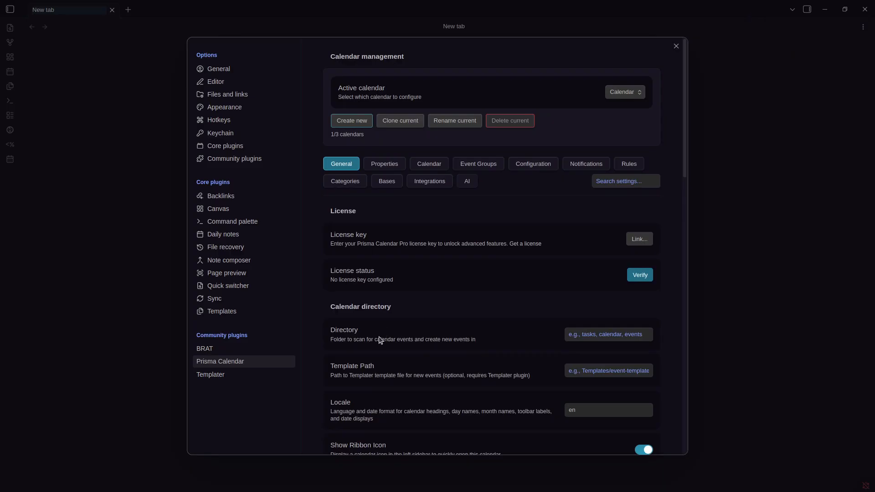
left_click(598, 334)
type("TA")
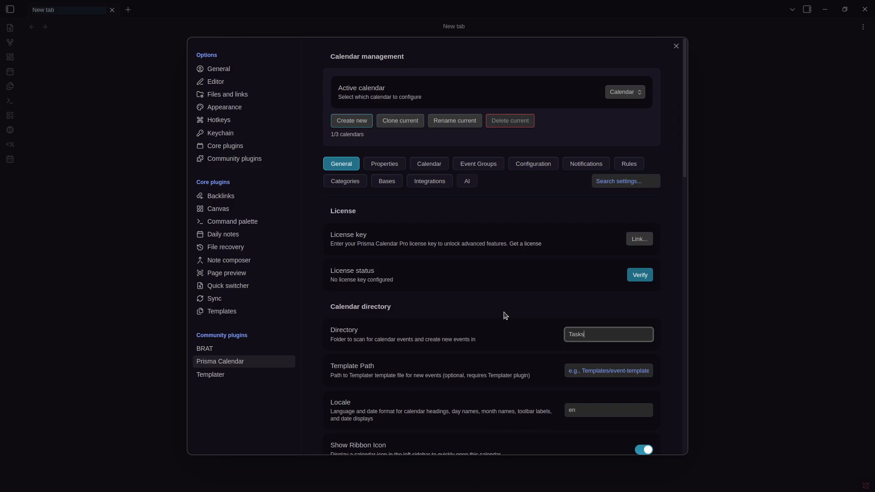
left_click(725, 297)
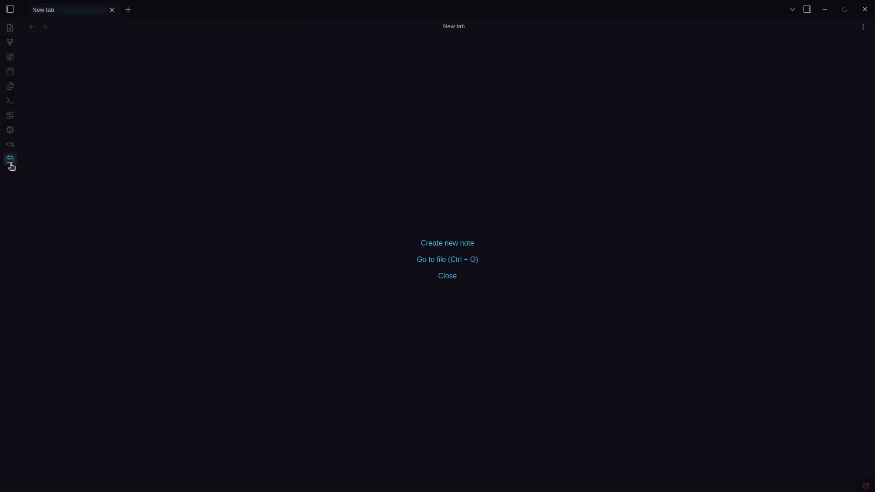
Run 'Prisma Calendar: Open Calendar' from the command palette and switch to the week view
key("ctrl+p")
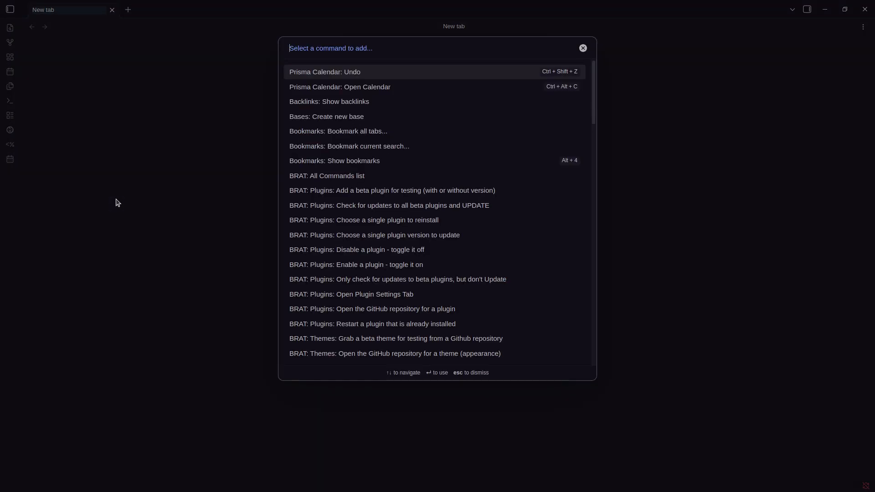
key("Down")
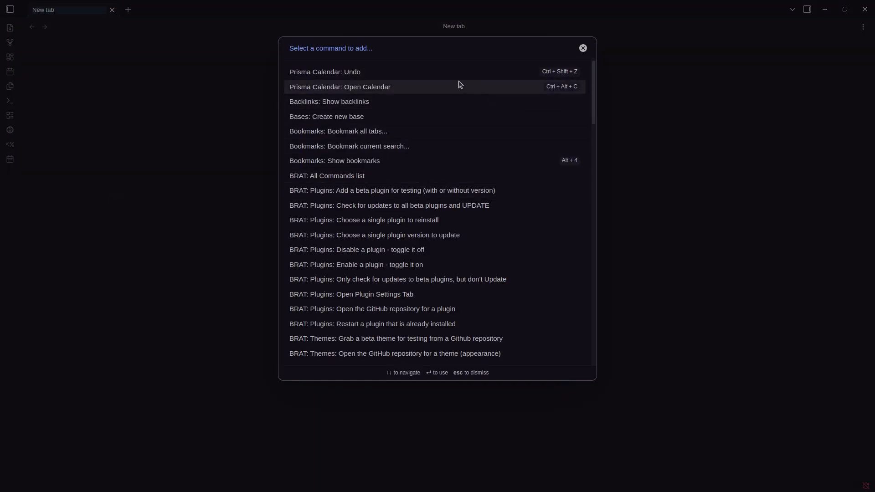
key("Return")
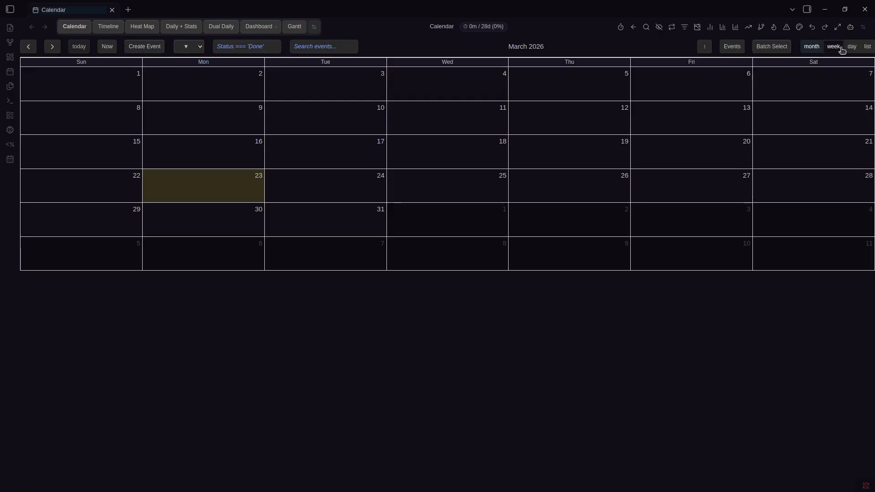
left_click(834, 46)
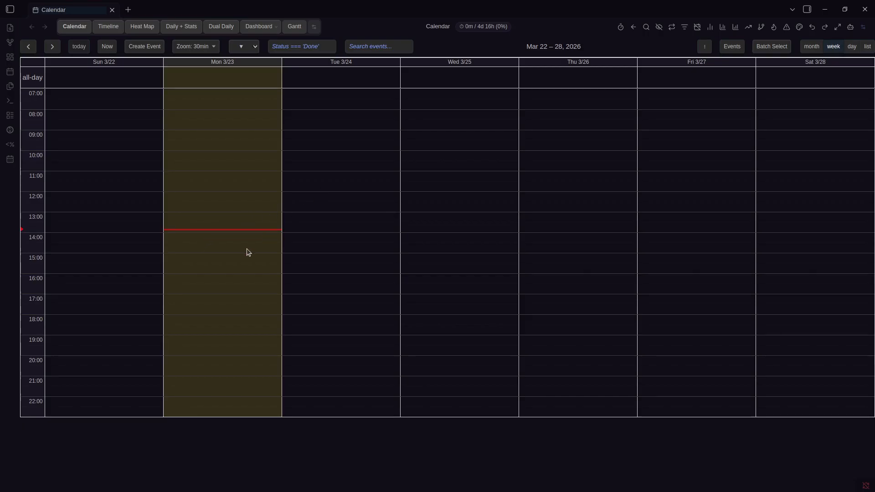
Create a Monday 13:30–16:00 'Timed Event' and a Tuesday all-day 'All Day EVent'
left_click_drag(238, 231, 233, 272)
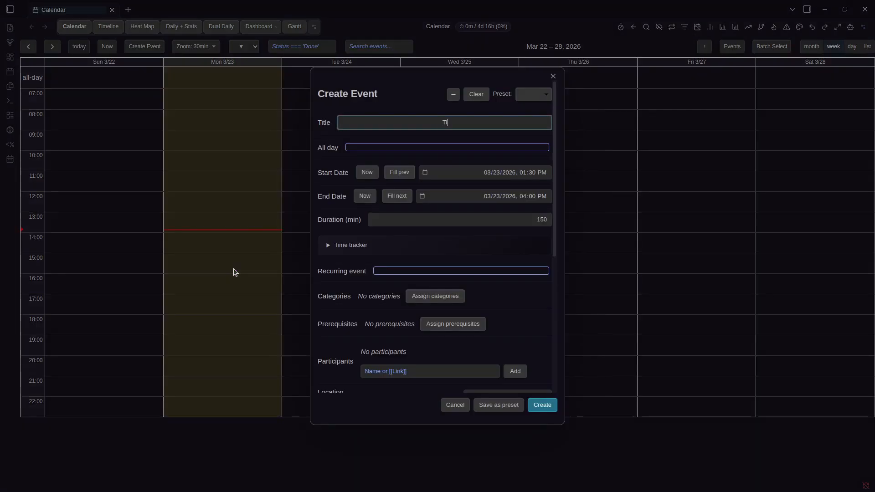
type("Timed Event")
key("Return")
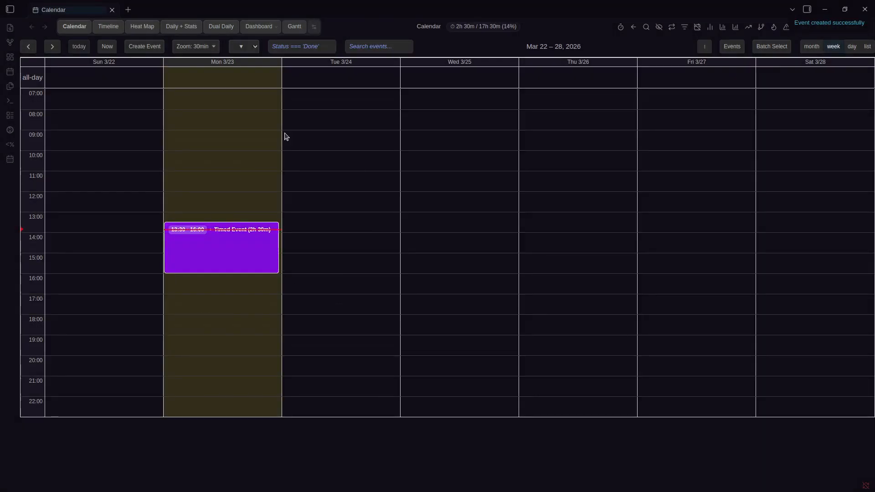
left_click(358, 72)
type("All Day EVent")
key("Return")
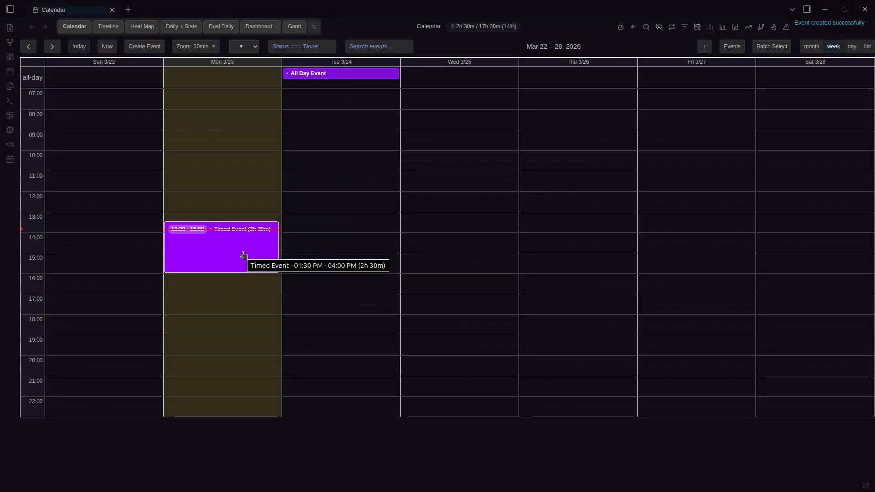
Drag the events so Timed Event spans Monday 13:00–15:30 and All Day Event sits on Tuesday
mouse_move(232, 249)
left_mouse_down()
mouse_move(336, 223)
mouse_move(398, 238)
mouse_move(473, 101)
mouse_move(462, 77)
mouse_move(380, 149)
mouse_move(215, 247)
left_mouse_up()
left_click_drag(354, 76, 256, 78)
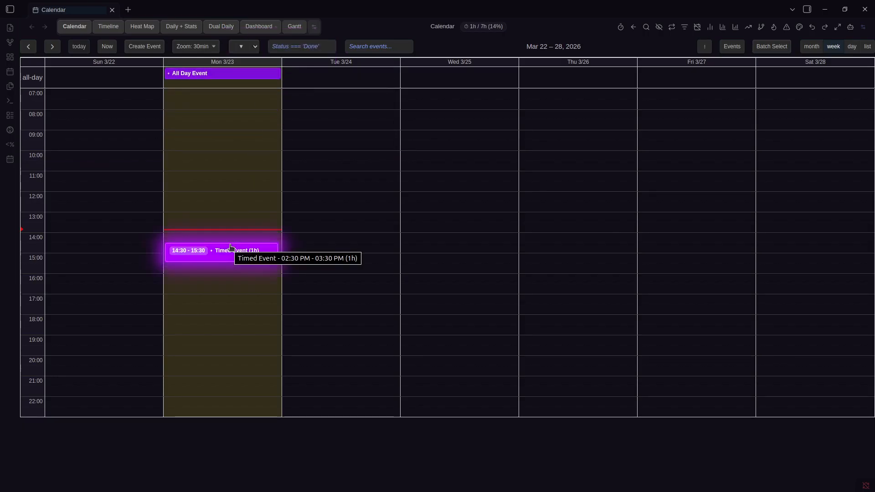
left_click_drag(232, 245, 237, 213)
left_click_drag(234, 72, 309, 80)
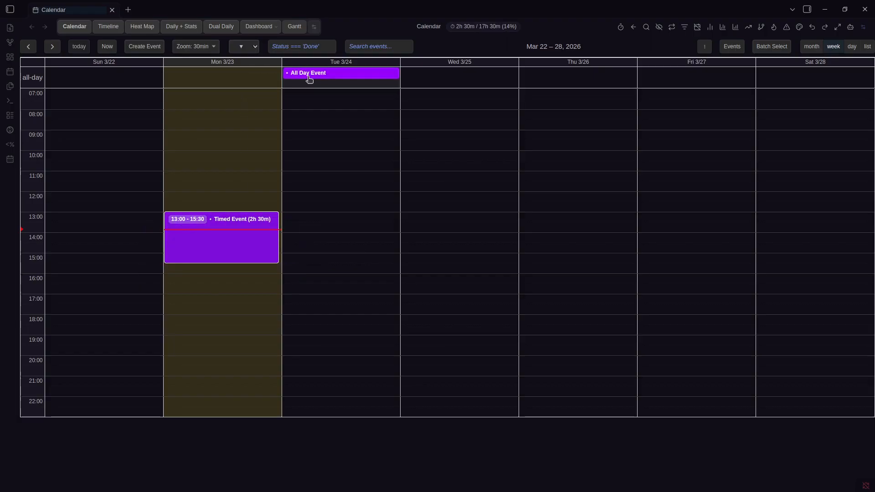
Browse the event menu customisation window, then open Edit Event for the Timed Event (03/23/2026, 1:00–3:30 PM)
right_click(217, 235)
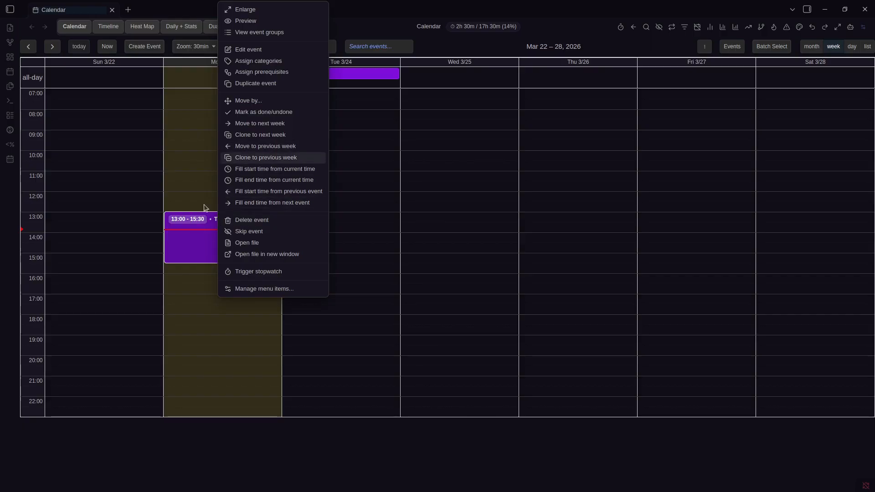
right_click(185, 233)
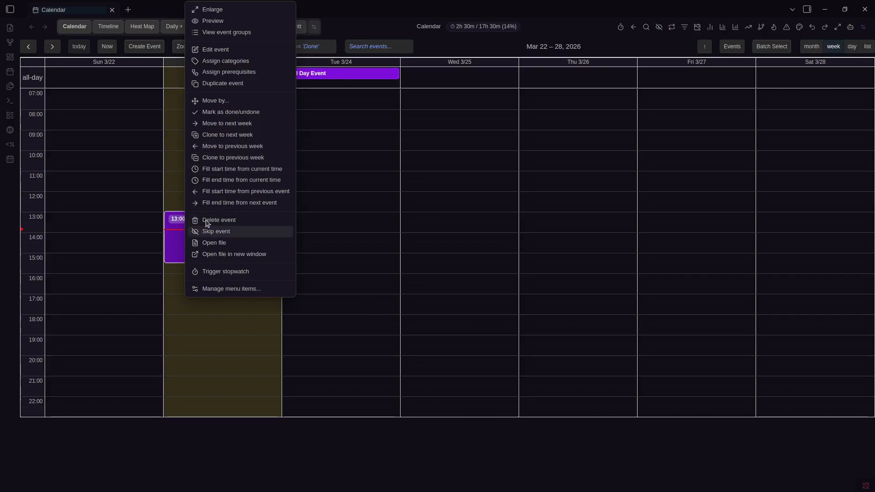
left_click(245, 286)
scroll(433, 195, "down", 5)
scroll(469, 176, "up", 5)
scroll(421, 221, "down", 3)
scroll(421, 221, "up", 3)
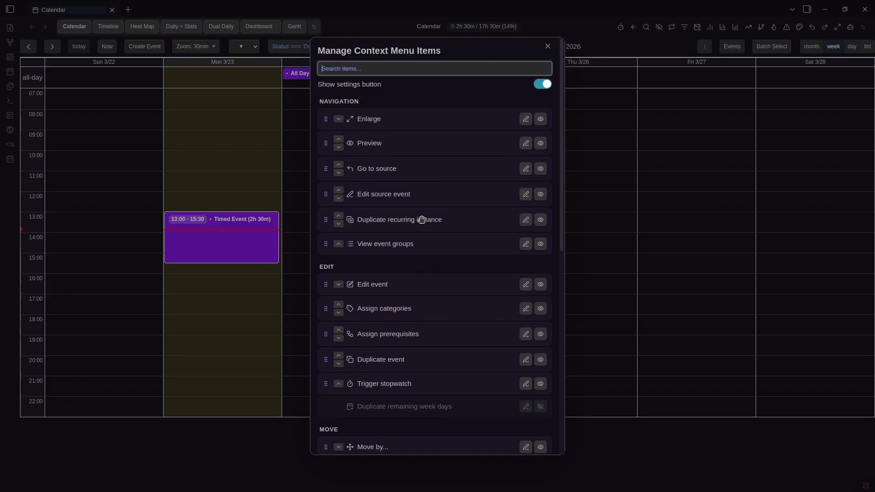
scroll(475, 190, "down", 3)
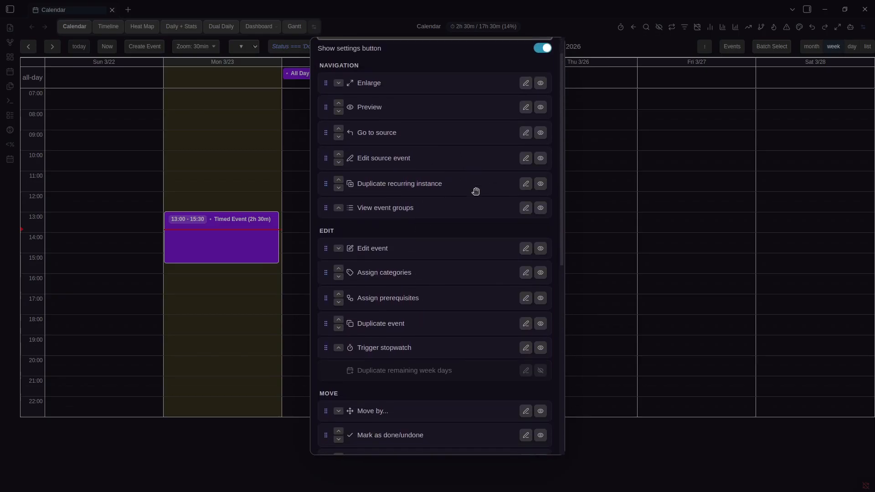
left_click(236, 232)
right_click(236, 232)
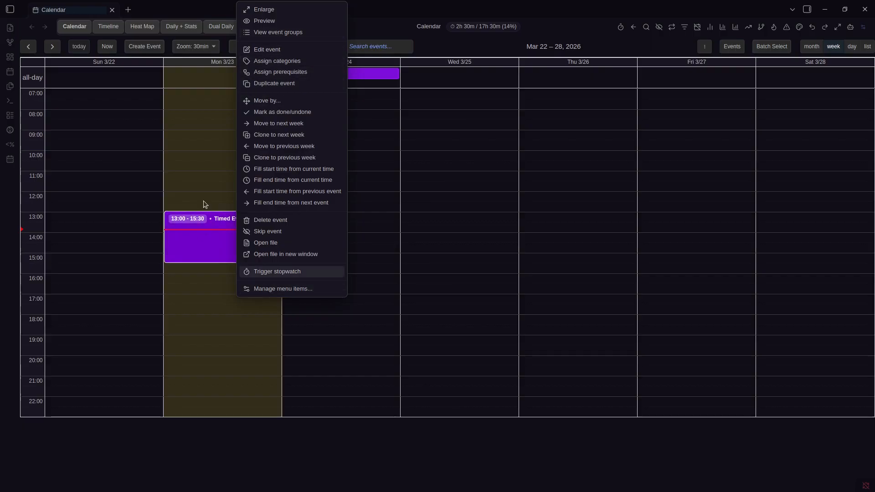
left_click(271, 50)
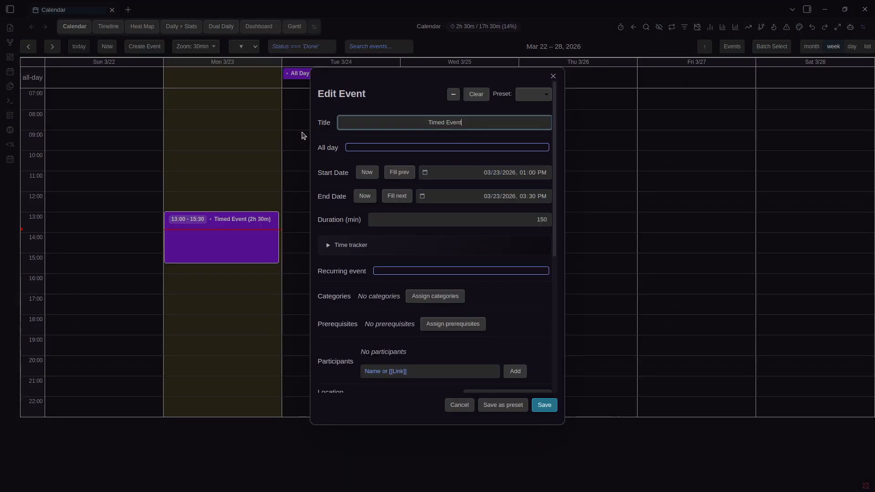
Reopen the Timed Event's edit form and review its 1:00–3:30 PM, 150-minute details, then close it unchanged
right_click(232, 229)
left_click(271, 49)
scroll(480, 145, "down", 3)
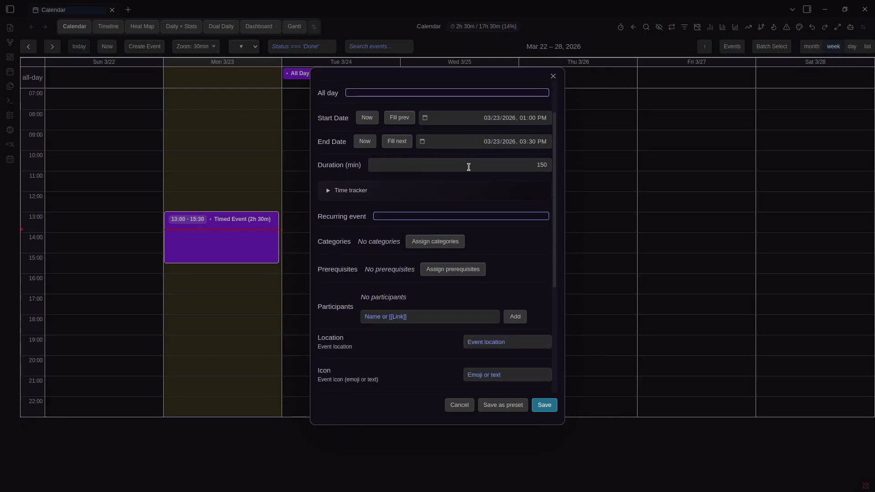
scroll(487, 183, "up", 3)
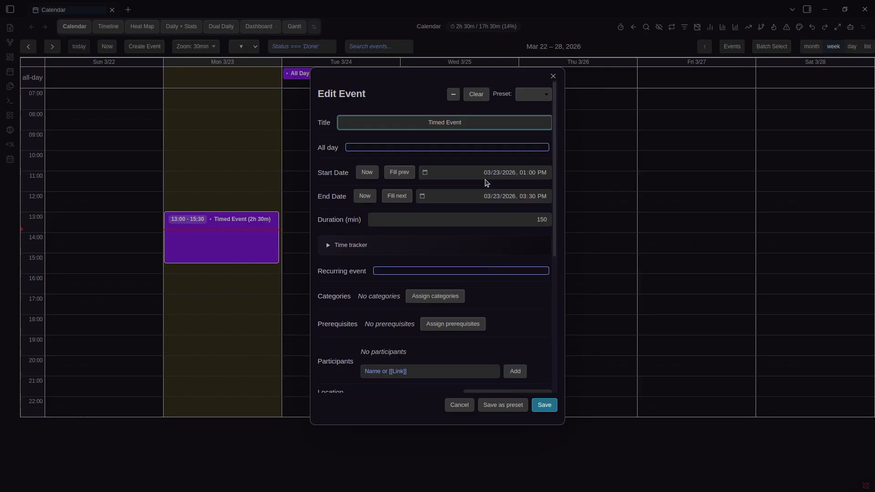
scroll(487, 183, "down", 4)
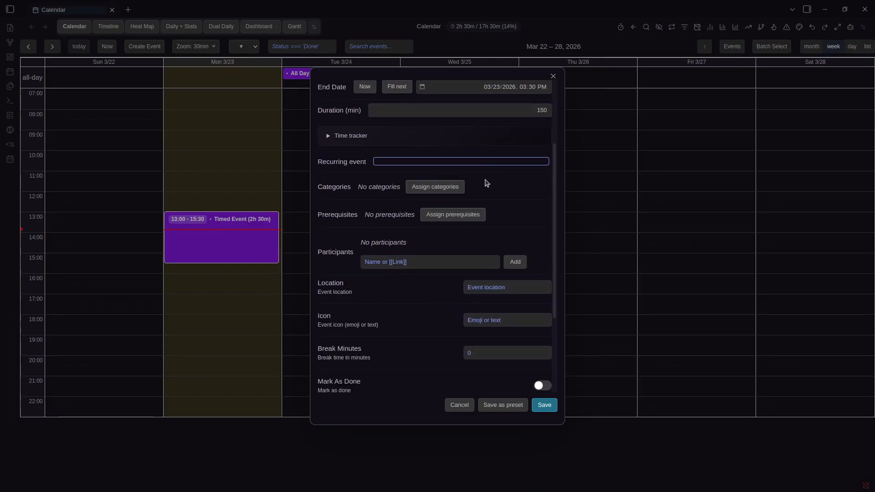
scroll(487, 183, "down", 4)
scroll(461, 189, "up", 7)
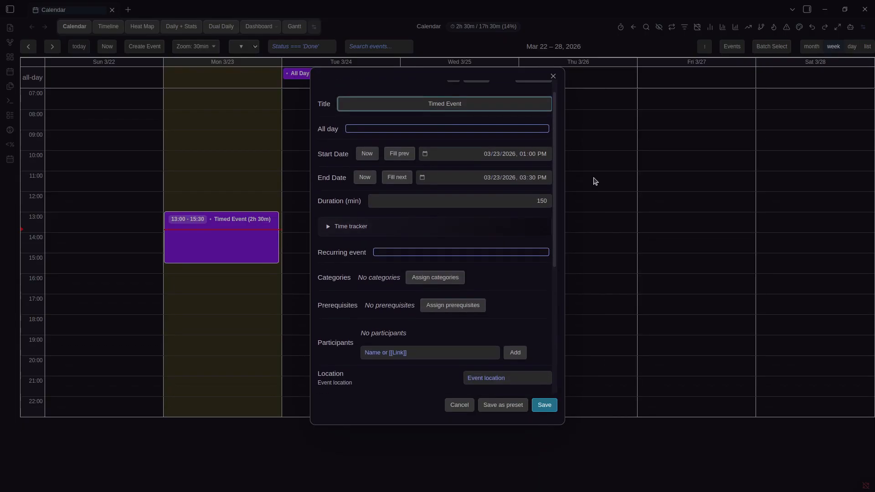
left_click(595, 181)
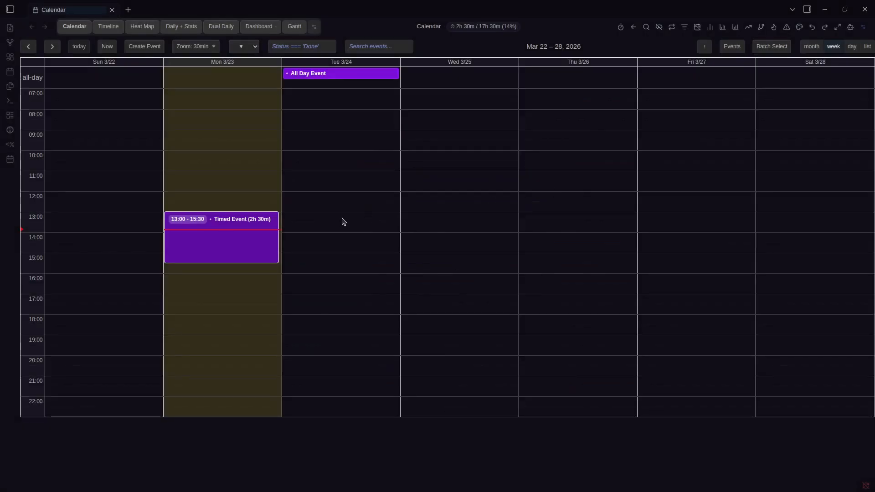
Open the Timed Event and All Day Event notes side by side, both in source mode
left_click(234, 246)
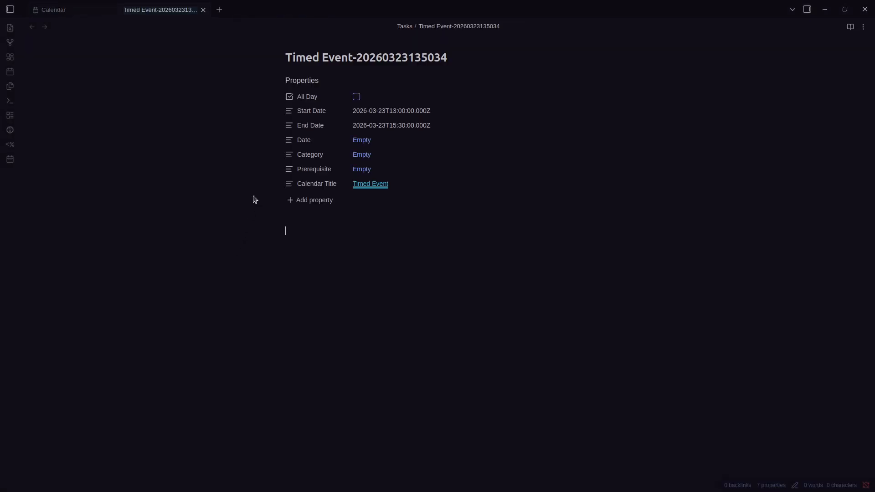
key("ctrl+Tab")
left_click(355, 74)
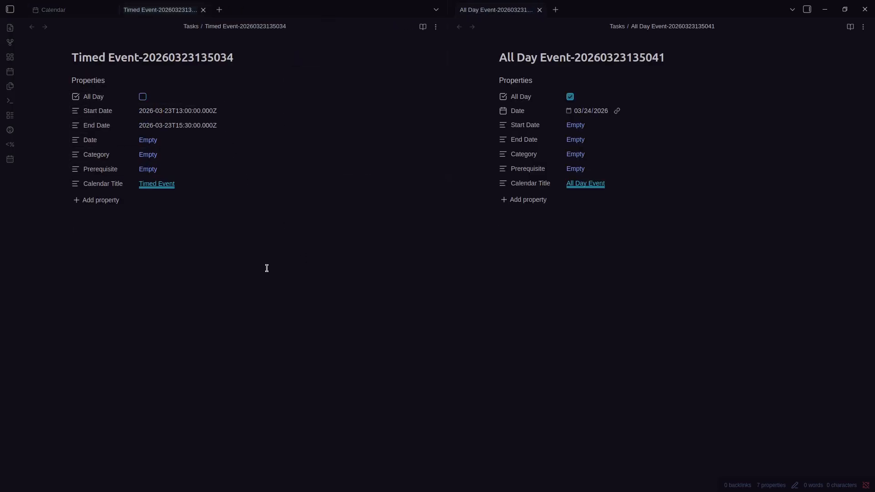
key("ctrl+shift+e")
left_click(622, 254)
key("ctrl+shift+e")
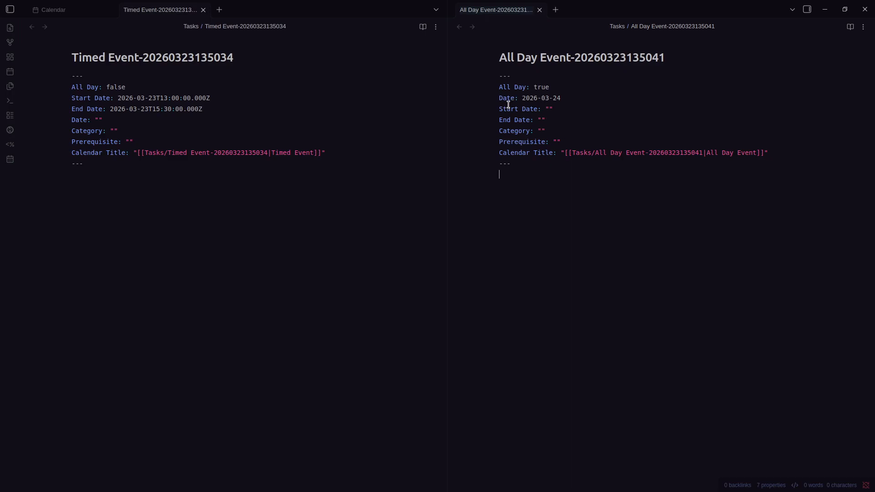
Compare the two notes' titles and their All Day lines
left_click_drag(106, 58, 232, 57)
left_click(549, 57)
triple_click(615, 54)
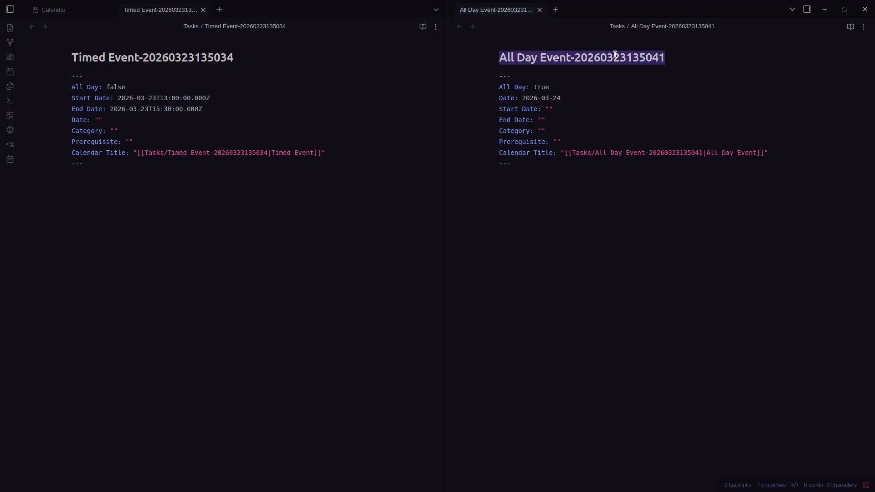
left_click(666, 55)
left_click_drag(554, 87, 487, 90)
left_click_drag(145, 98, 79, 87)
left_click(546, 86)
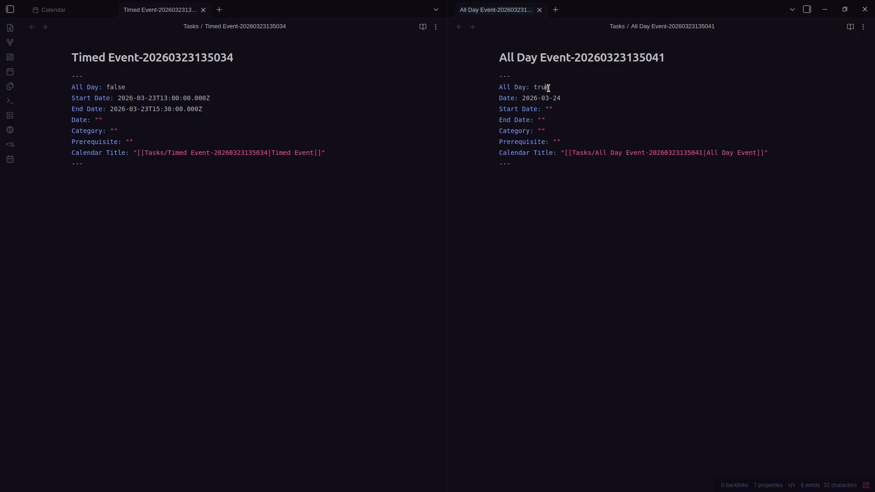
Compare the left note's Start Date and End Date lines with the right note's Date 2026-03-24
left_click_drag(223, 104, 76, 98)
triple_click(121, 98)
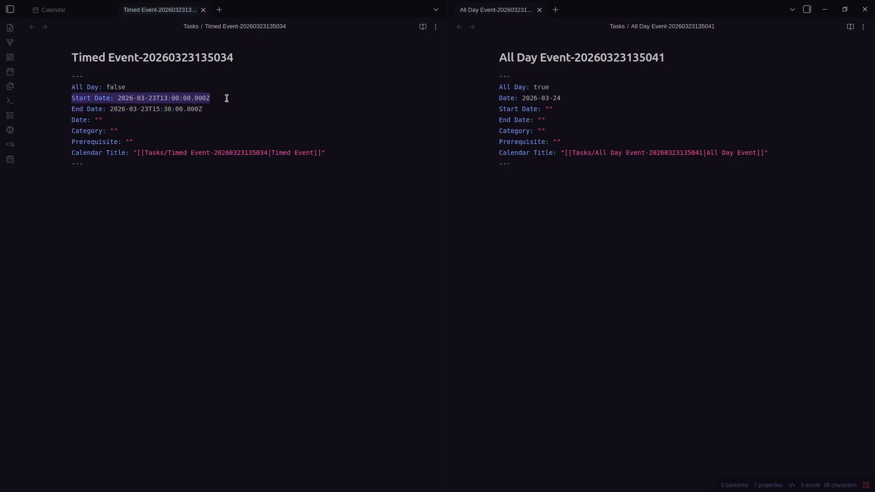
left_click_drag(202, 111, 69, 100)
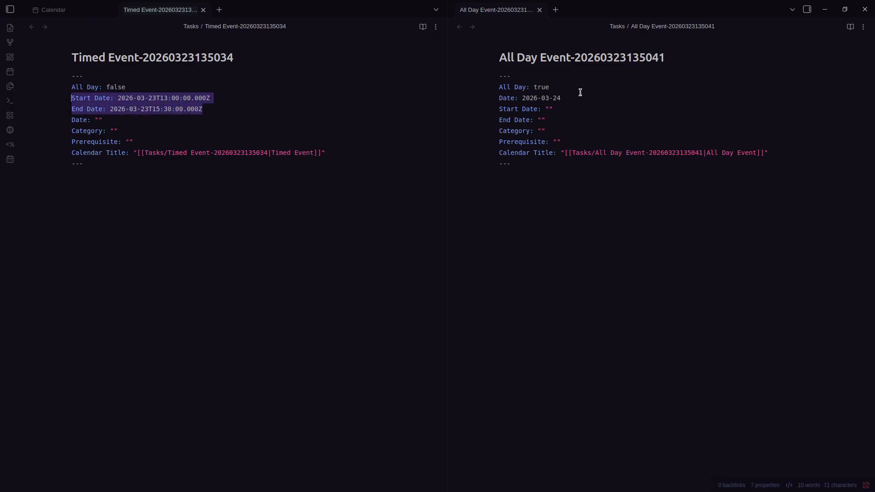
left_click(557, 97)
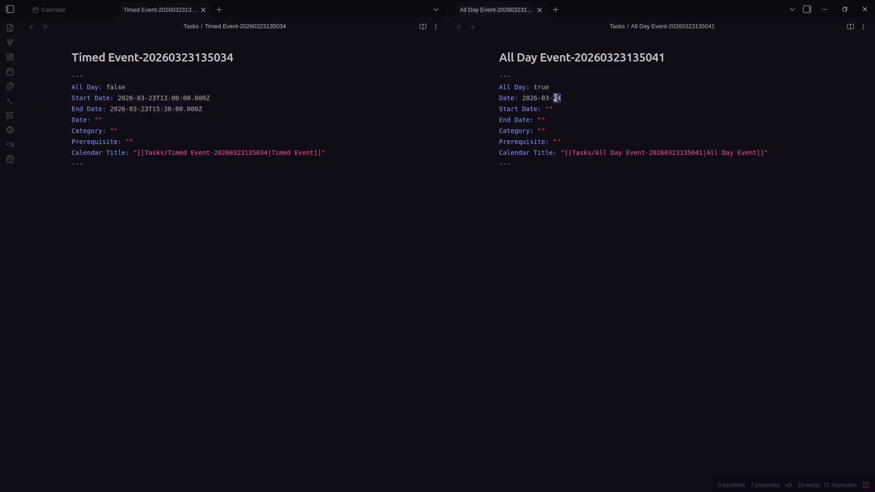
left_click_drag(584, 100, 523, 98)
triple_click(524, 100)
left_click_drag(200, 108, 61, 101)
left_click(199, 107)
left_click_drag(199, 108, 157, 107)
left_click_drag(228, 110, 95, 97)
left_click(152, 146)
Examine the hyphen and timestamp suffix in the Timed Event note's title
triple_click(124, 58)
left_click(196, 194)
double_click(155, 58)
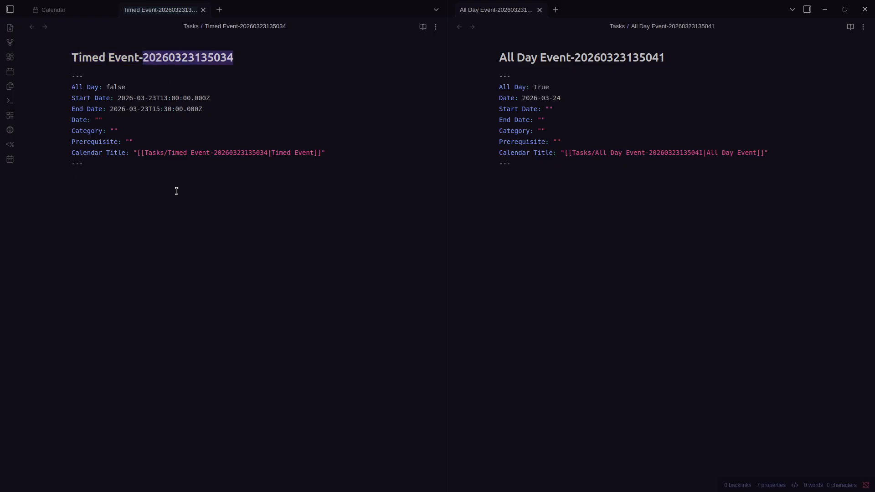
left_click(139, 57)
key("shift+End")
left_click(151, 201)
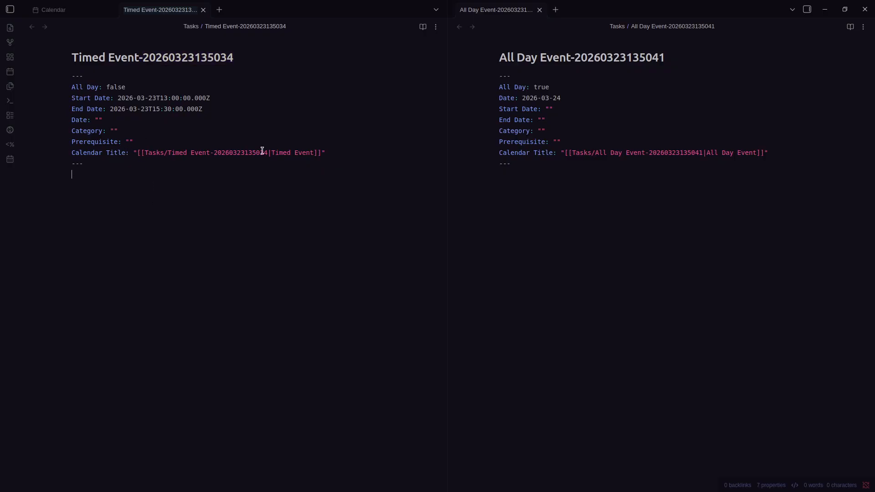
Examine the All Day note's Calendar Title link path and the timestamp in its heading
triple_click(542, 153)
left_click(582, 168)
left_click_drag(568, 151, 704, 153)
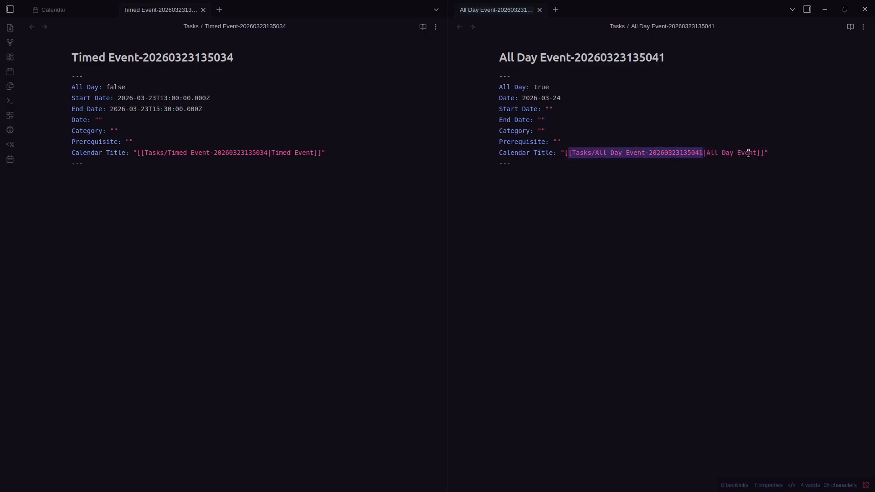
left_click_drag(578, 60, 669, 58)
left_click(661, 192)
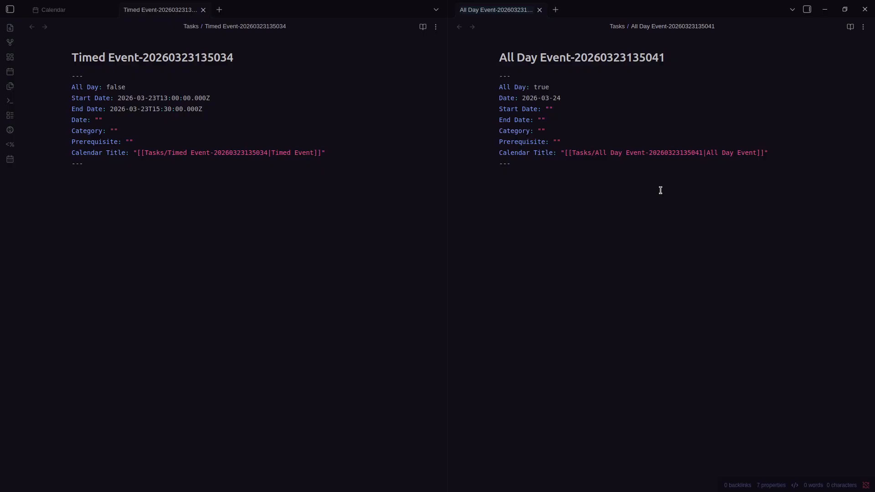
Create 'Timed Event' on Tue 3/24, 13:00–15:30, and open its note beside the Monday note
left_click(52, 10)
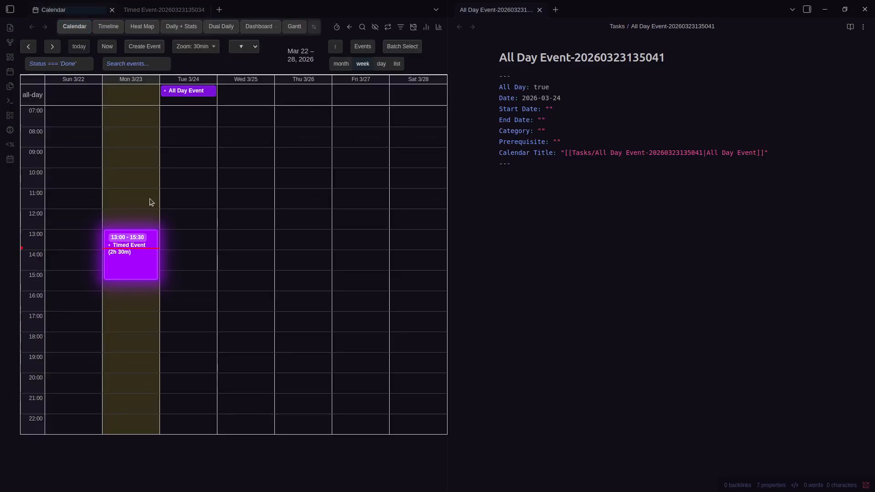
left_click(183, 239)
left_click_drag(183, 240, 179, 279)
left_click(140, 262)
left_click(179, 279)
left_click_drag(182, 241, 190, 277)
type("Timed Event")
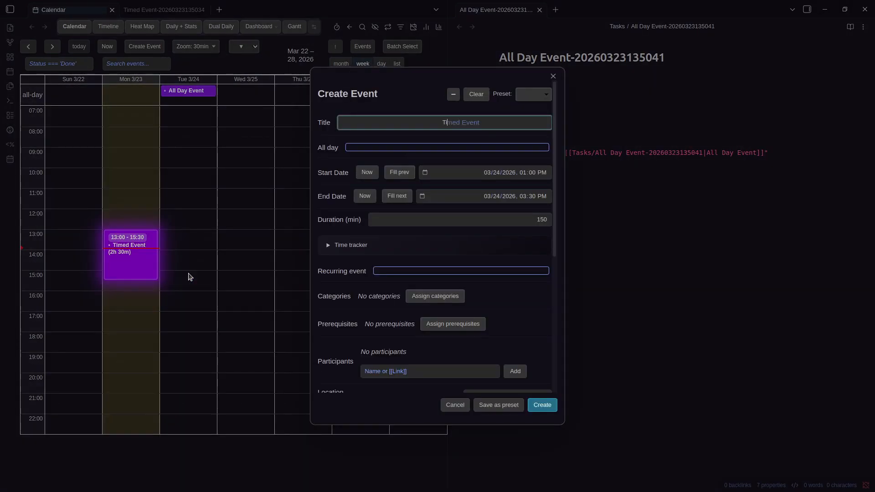
key("Return")
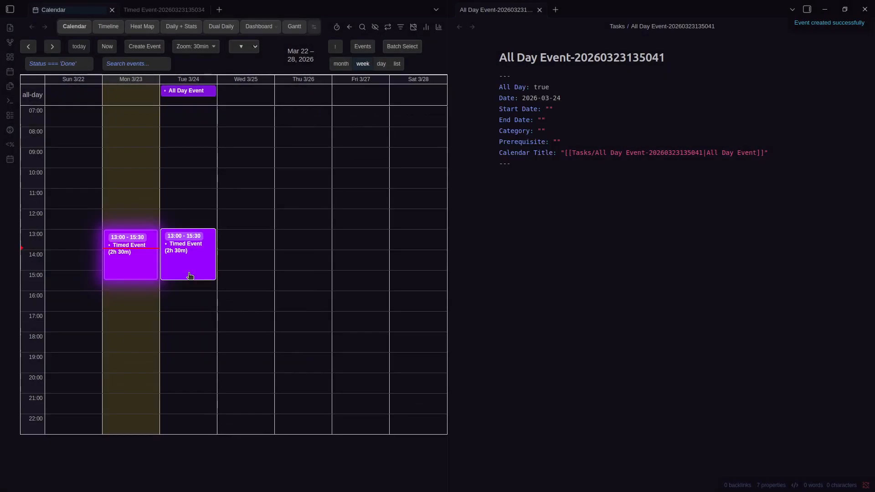
left_click(193, 265)
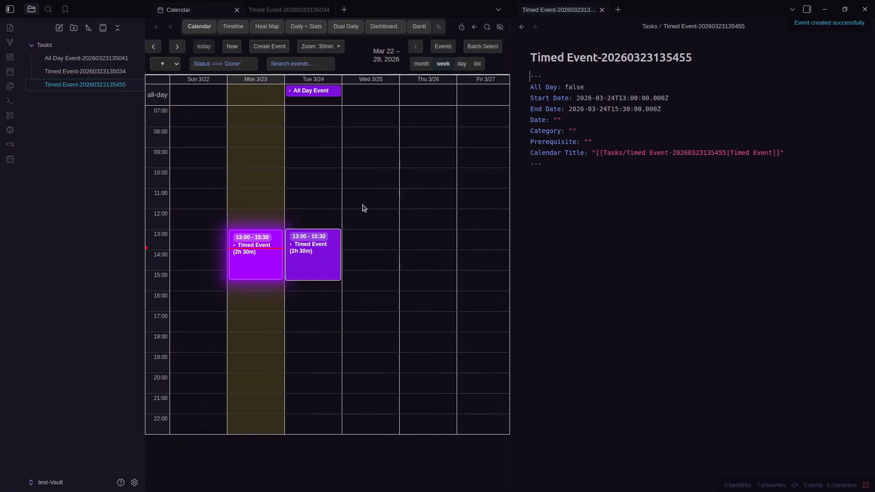
left_click(178, 12)
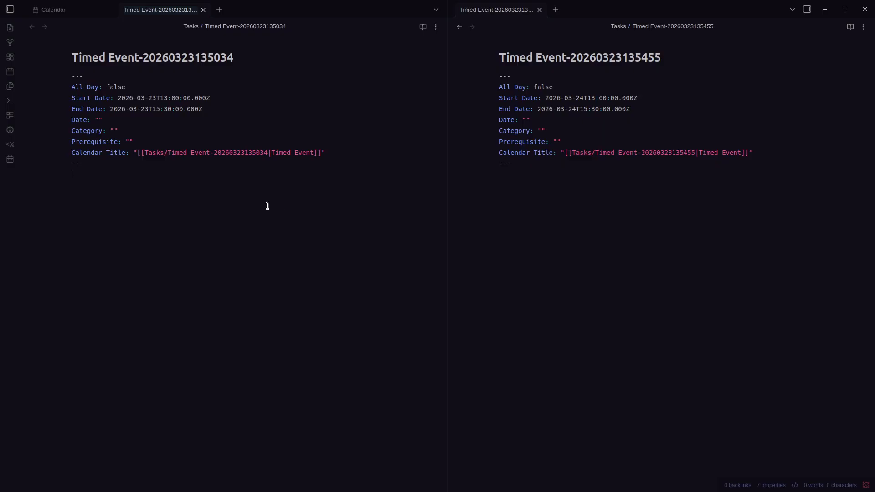
Inspect the Calendar Title lines and timestamps of the new and original Timed Event notes
triple_click(666, 153)
left_click(647, 186)
double_click(677, 151)
left_click(714, 170)
left_click(82, 16)
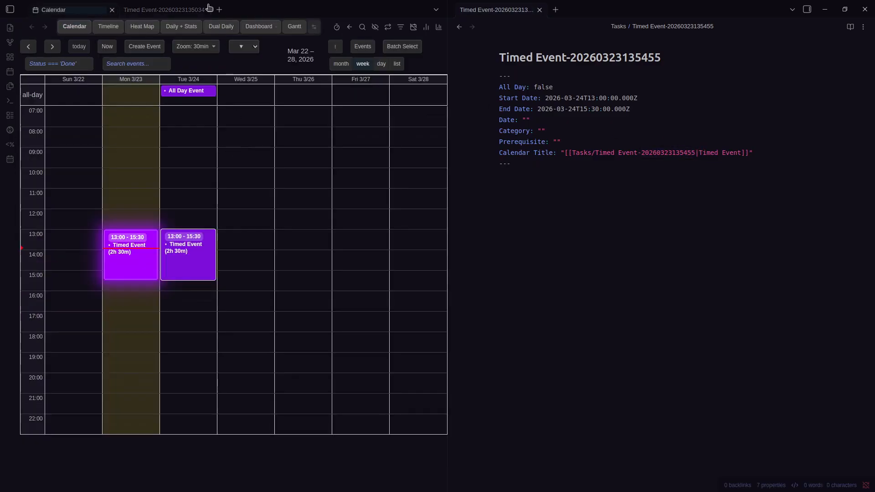
left_click(168, 9)
triple_click(101, 153)
left_click(125, 178)
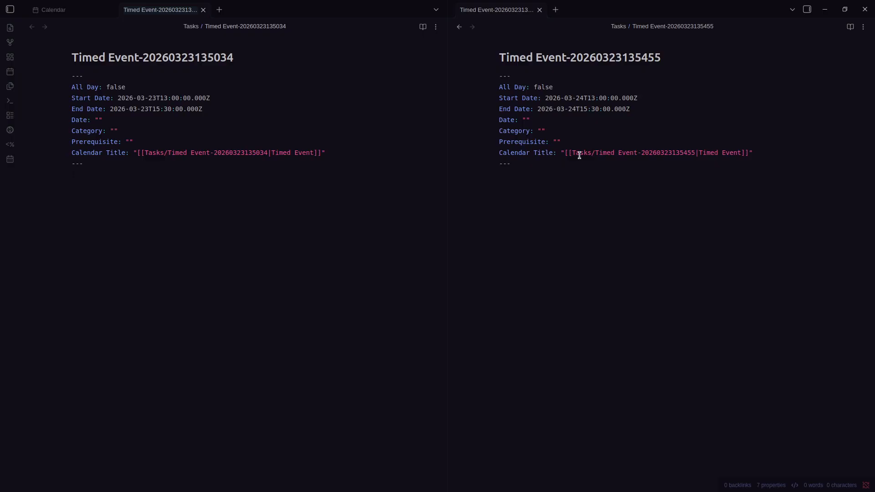
Compare the notes' title timestamps and Calendar Title line, then bring the calendar week forward
double_click(623, 62)
left_click(606, 170)
left_click_drag(80, 153, 340, 160)
left_click(287, 194)
left_click_drag(135, 60, 92, 59)
left_click(161, 162)
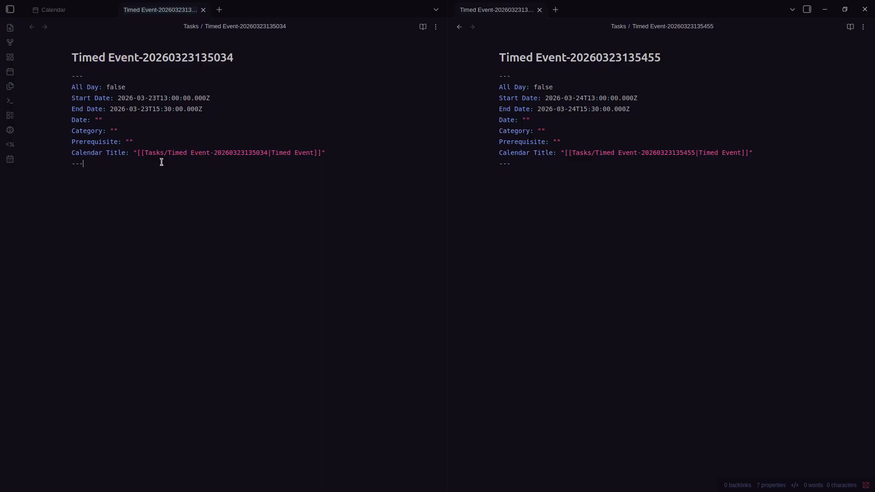
left_click(74, 13)
Close both Timed Event notes and delete the Tuesday Timed Event
left_click(658, 164)
key("ctrl+w")
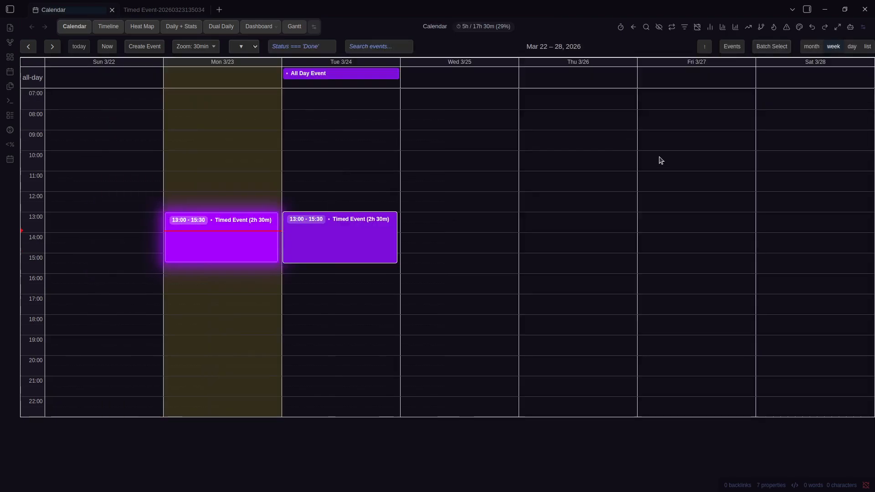
left_click(132, 9)
key("ctrl+w")
right_click(345, 246)
left_click(387, 222)
Edit the Monday Timed Event, toggling All day on and off so it stays timed
right_click(204, 222)
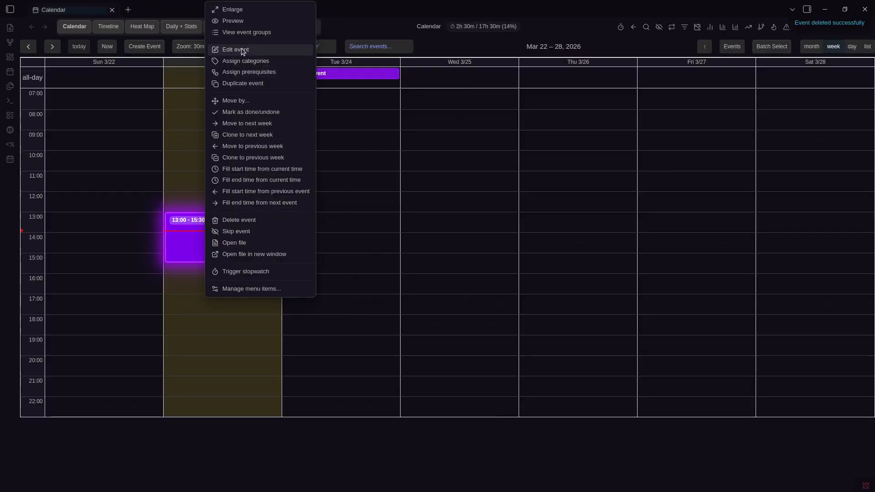
left_click(228, 49)
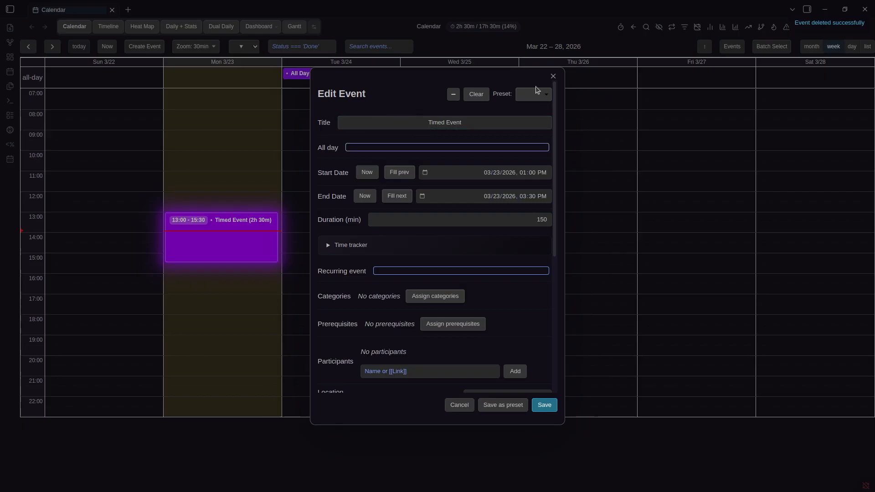
triple_click(446, 124)
left_click(400, 104)
left_click(446, 147)
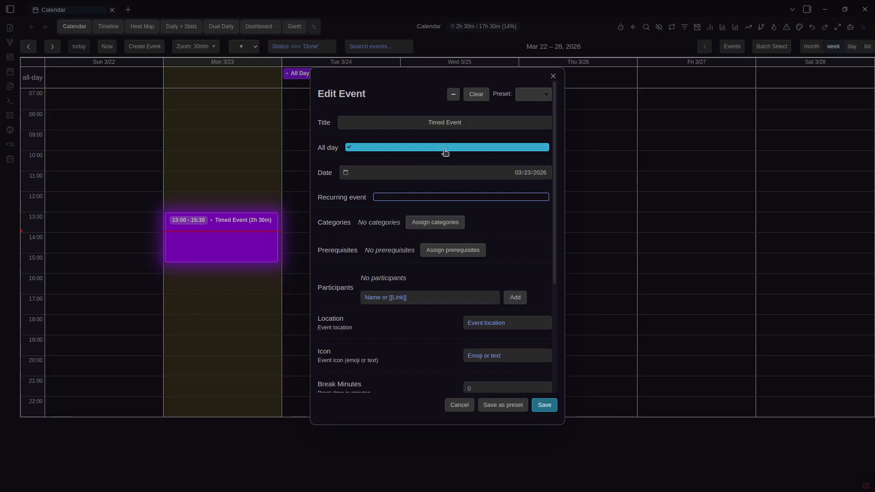
left_click(446, 148)
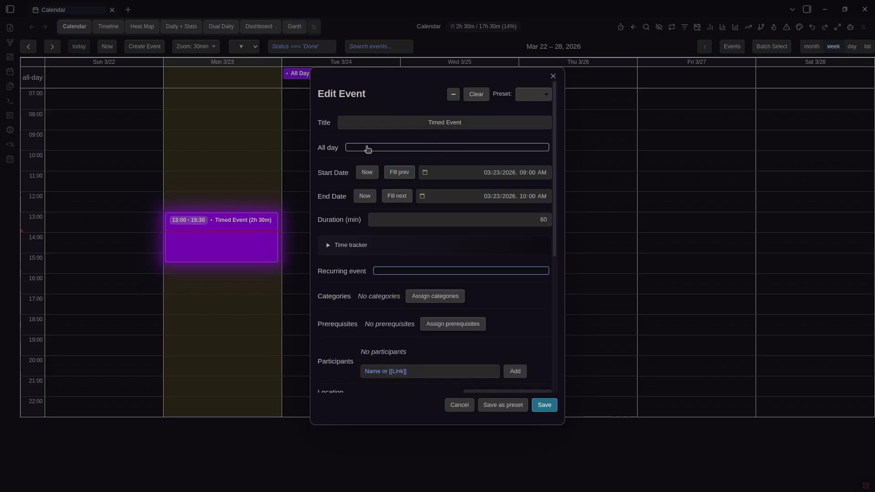
left_click(366, 148)
left_click(351, 149)
left_click(372, 148)
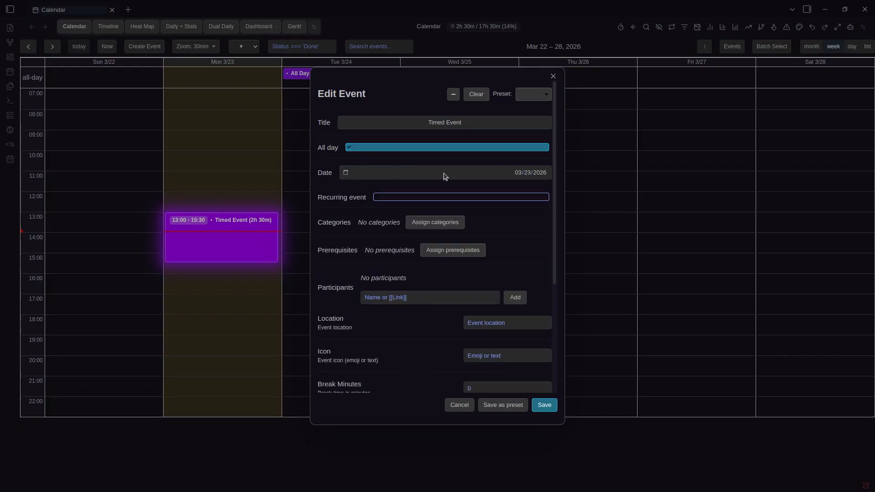
left_click(411, 150)
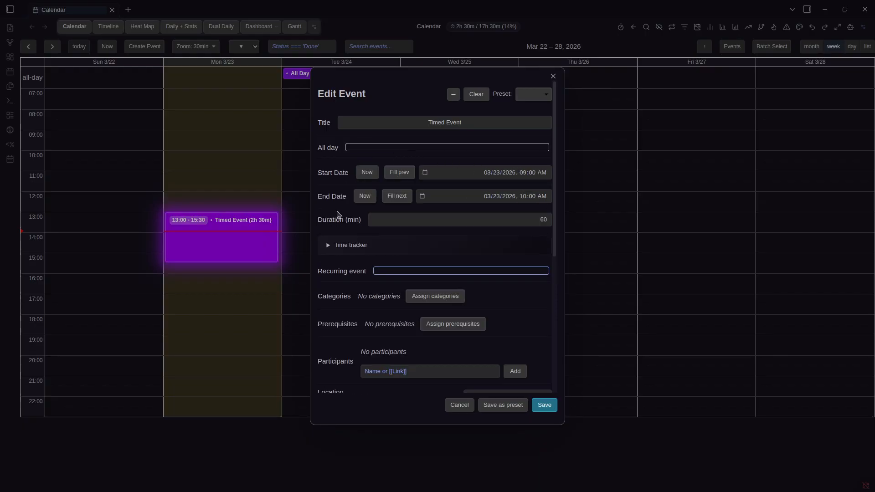
Change the duration from 60 to 90 minutes, giving 9:00–10:30 AM
left_click(474, 219)
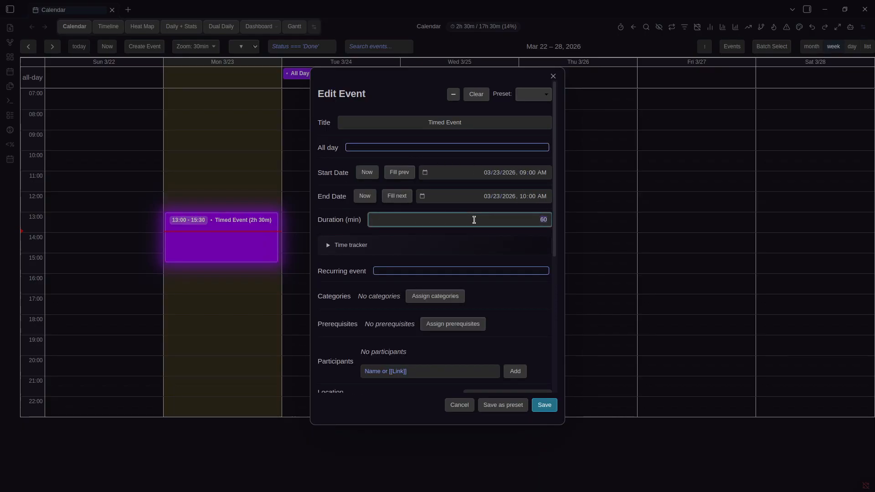
type("90")
left_click(337, 191)
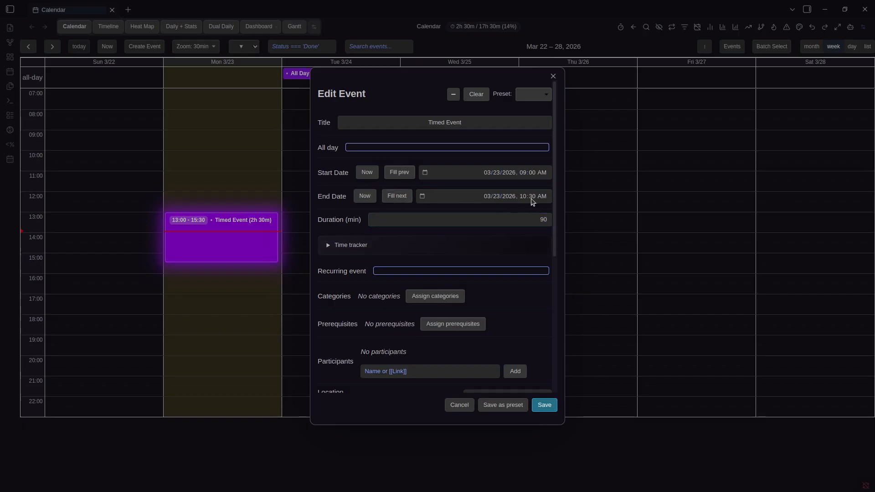
Make the Timed Event recurring, then turn recurrence back off
scroll(500, 218, "down", 1)
scroll(501, 217, "up", 1)
scroll(424, 209, "down", 2)
scroll(423, 210, "up", 2)
scroll(423, 211, "down", 2)
scroll(423, 210, "down", 2)
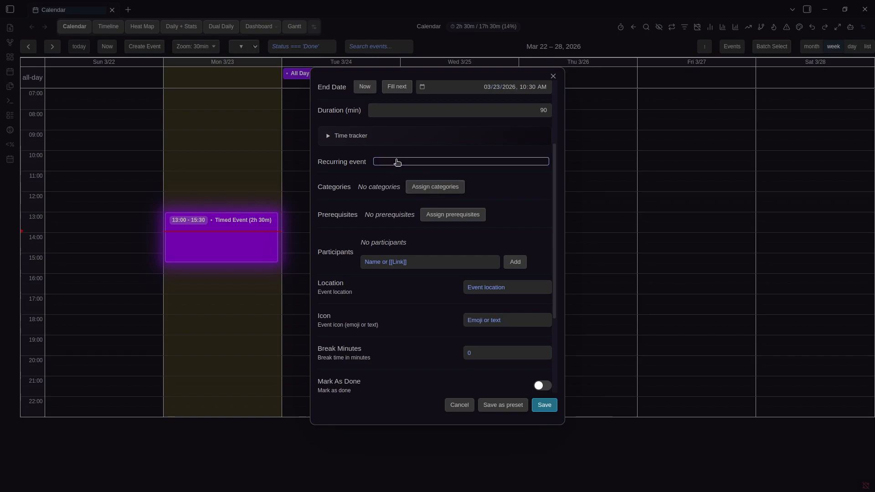
left_click(398, 162)
scroll(393, 178, "down", 2)
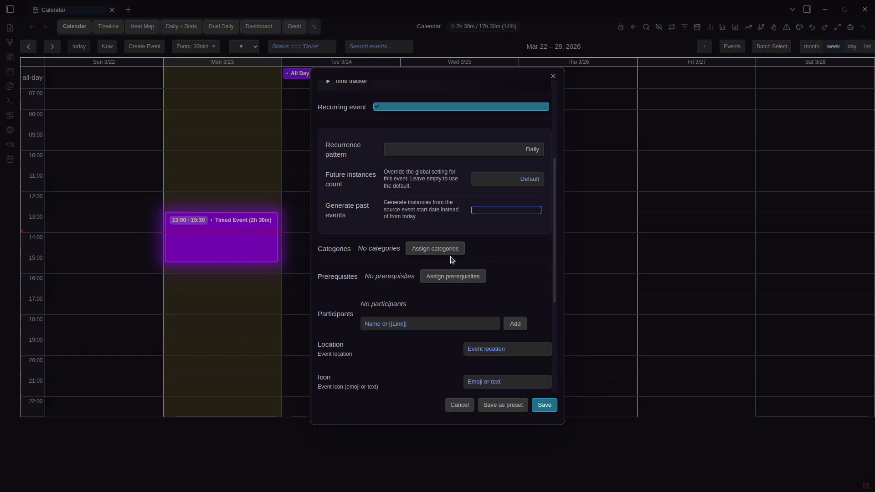
left_click(403, 108)
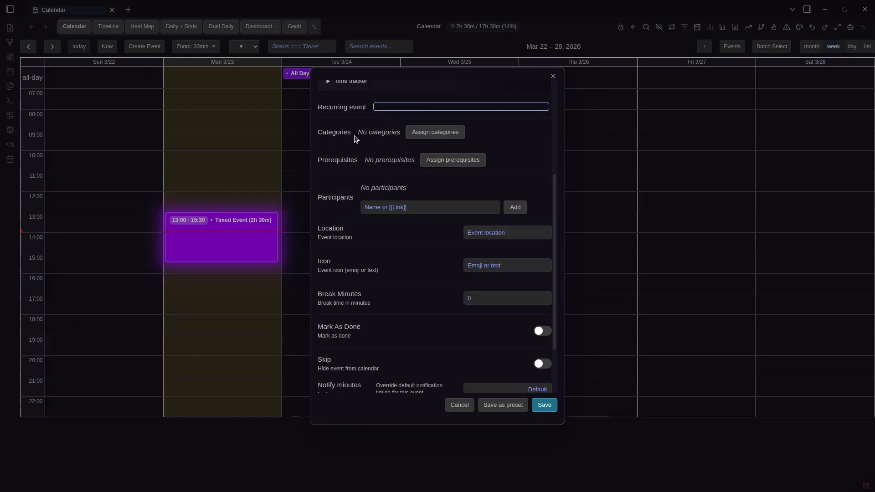
Bring up the Assign categories chooser for the event, finding no categories yet
left_click(435, 132)
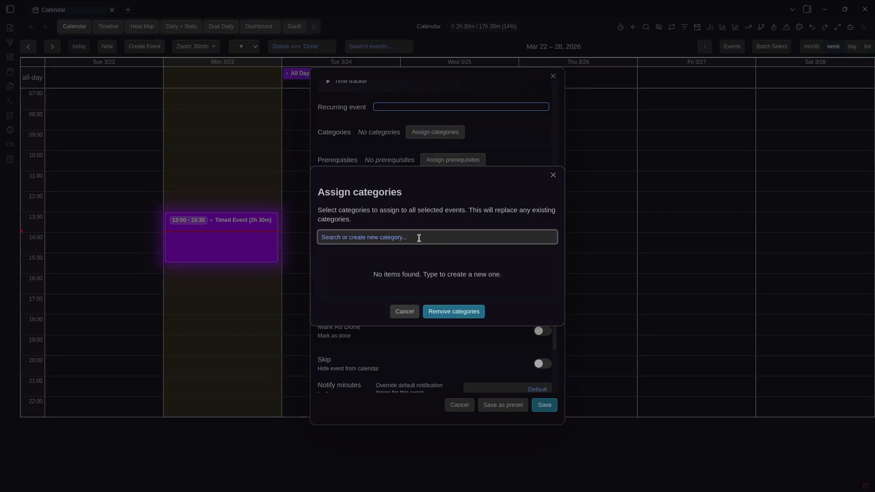
left_click(475, 144)
left_click(461, 133)
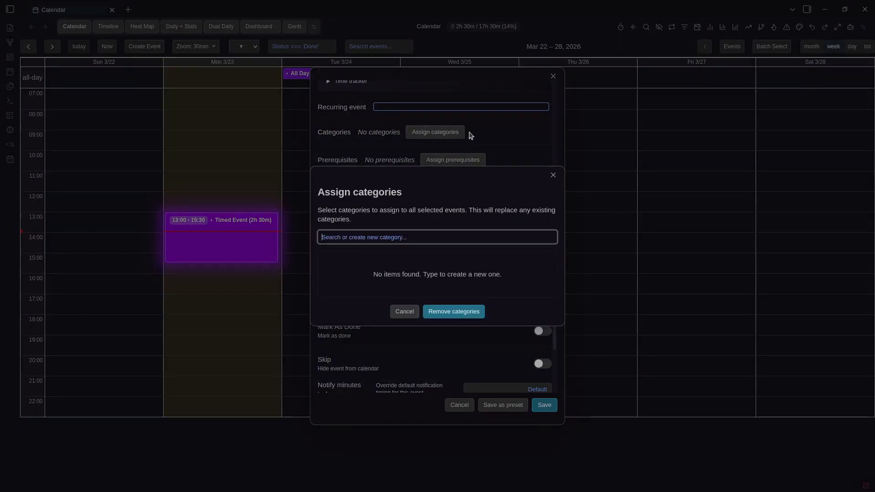
Close the category chooser and edit form, then open Prisma Calendar's Properties settings
left_click(488, 123)
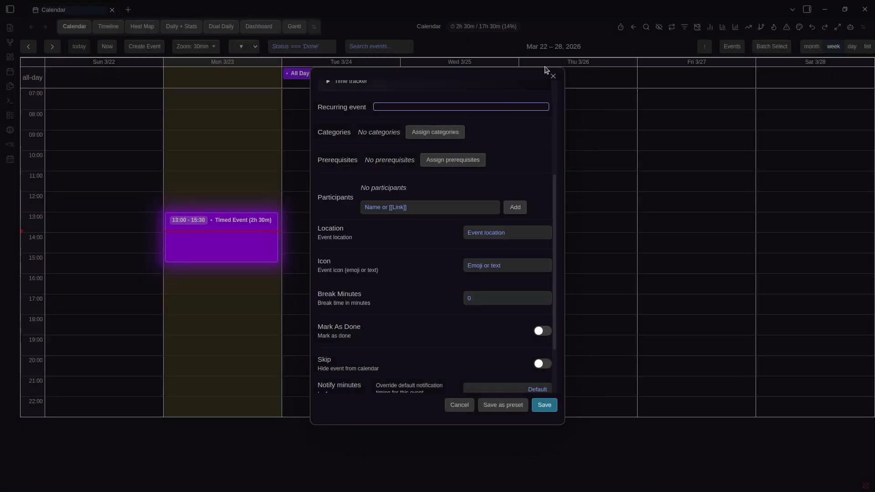
left_click(543, 42)
key("ctrl+comma")
left_click(386, 163)
scroll(528, 215, "down", 6)
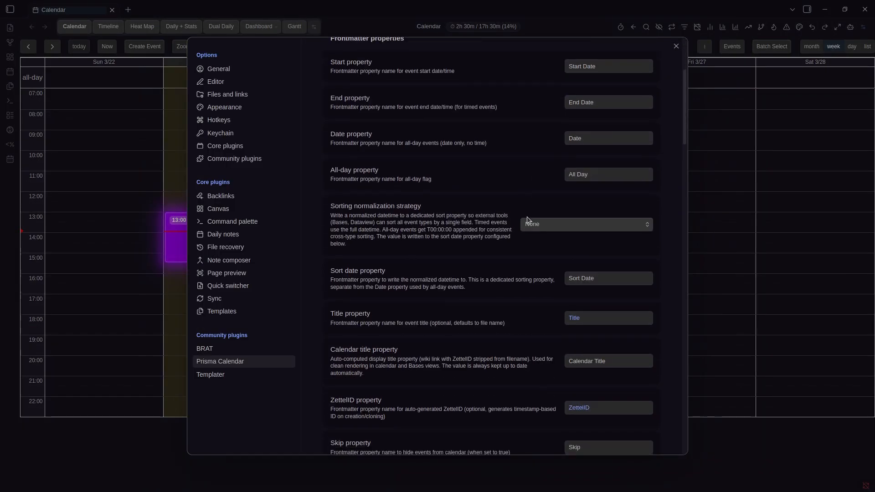
scroll(535, 230, "down", 8)
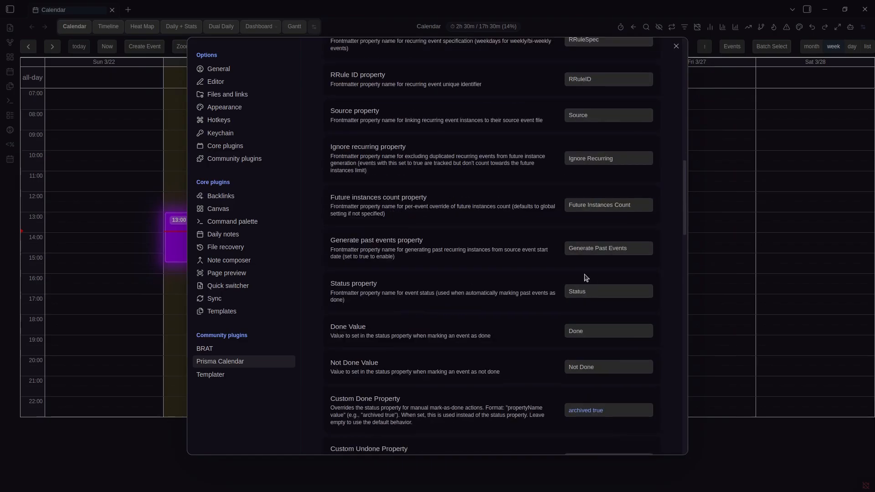
scroll(583, 267, "up", 15)
Filter the settings with 'cate' and select the Category property field
left_click(634, 177)
type("category")
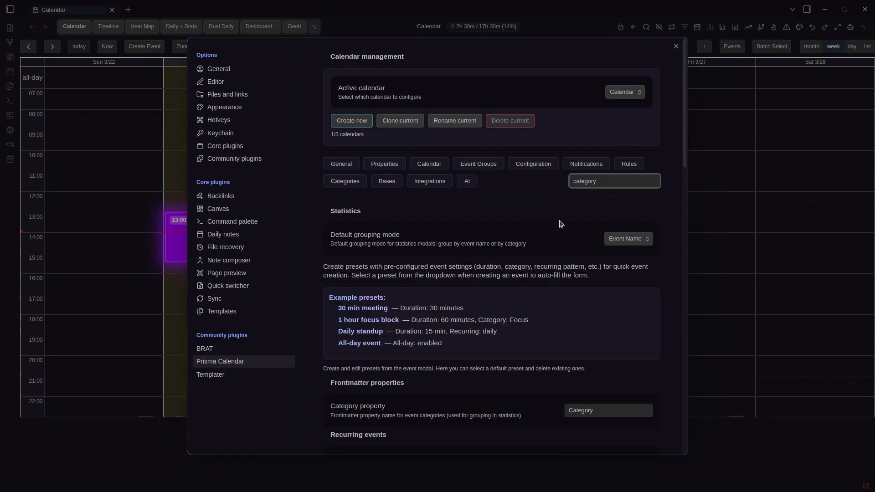
scroll(562, 224, "down", 5)
double_click(582, 193)
Create a 'Health' category and assign it to the Timed Event
left_click(694, 202)
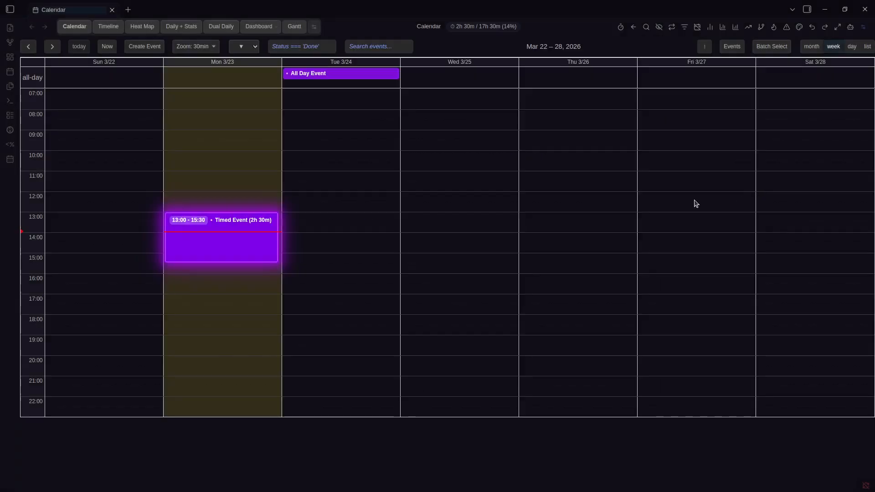
right_click(218, 242)
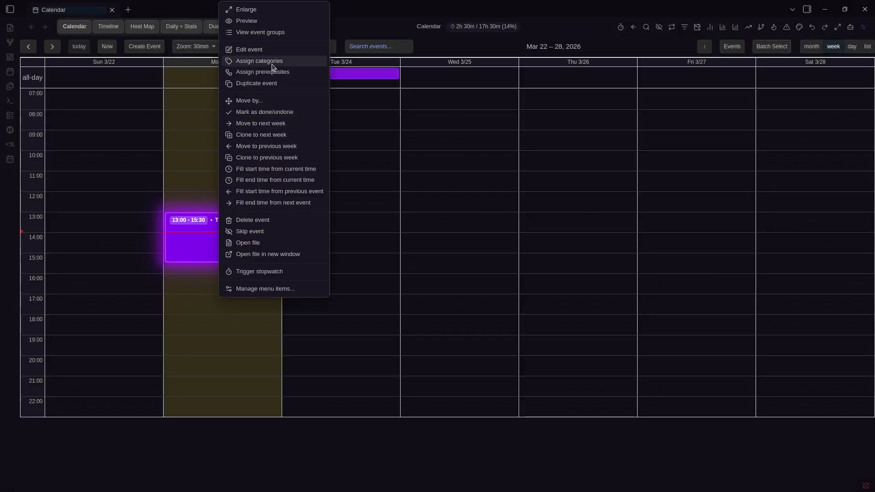
left_click(297, 62)
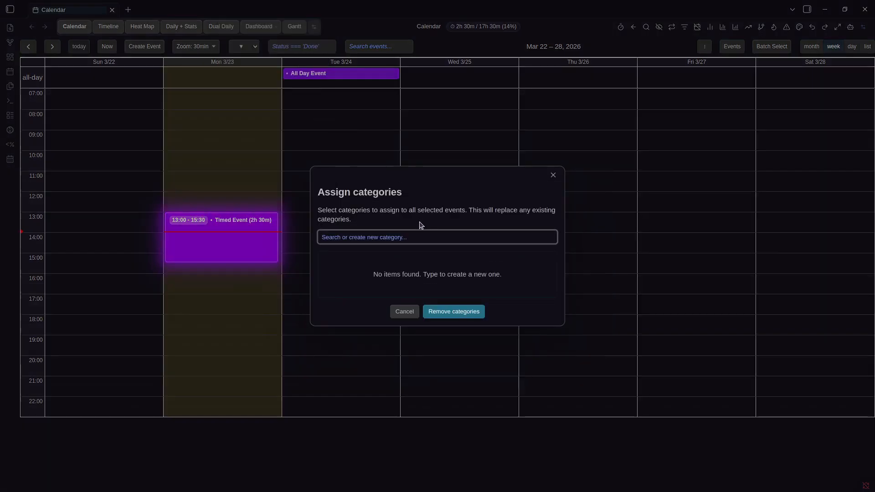
type("Health")
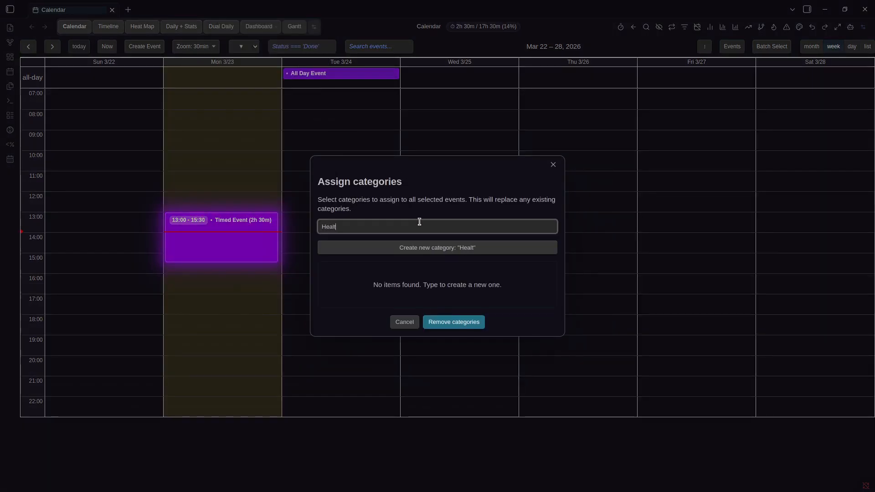
left_click(437, 248)
left_click(446, 322)
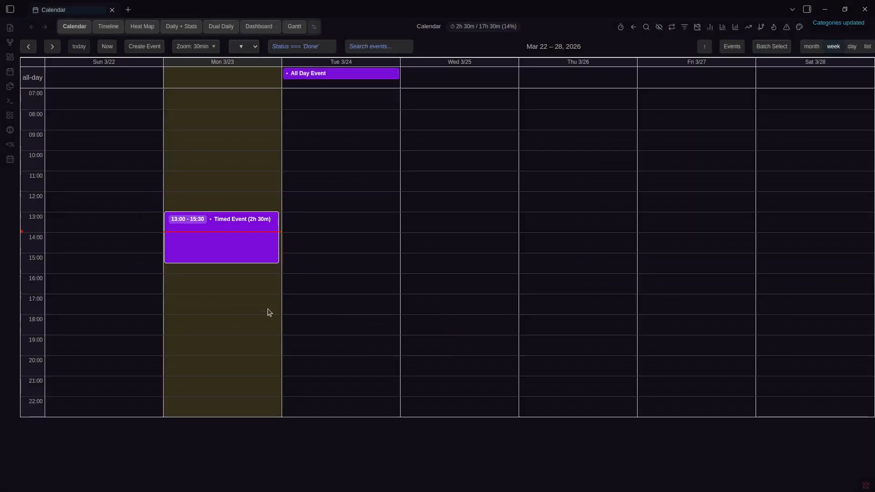
Start assigning categories to the All Day Event, then dismiss the chooser unchanged
right_click(302, 72)
left_click(323, 132)
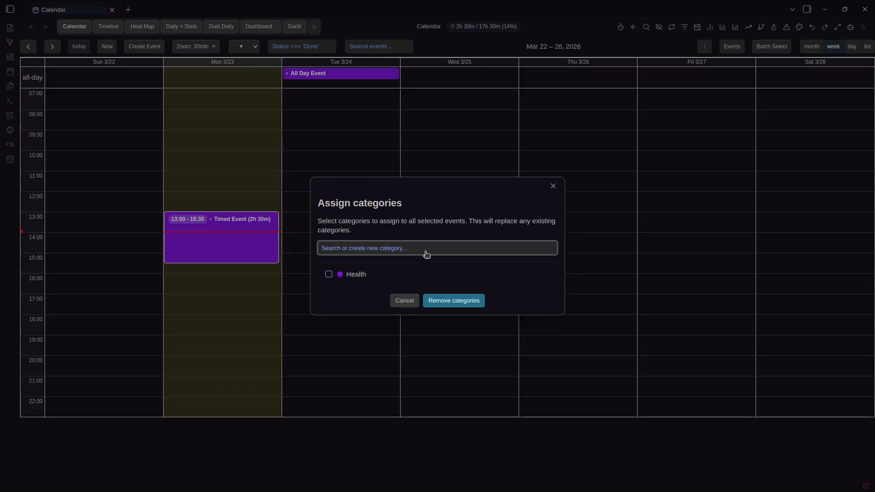
type("Hea")
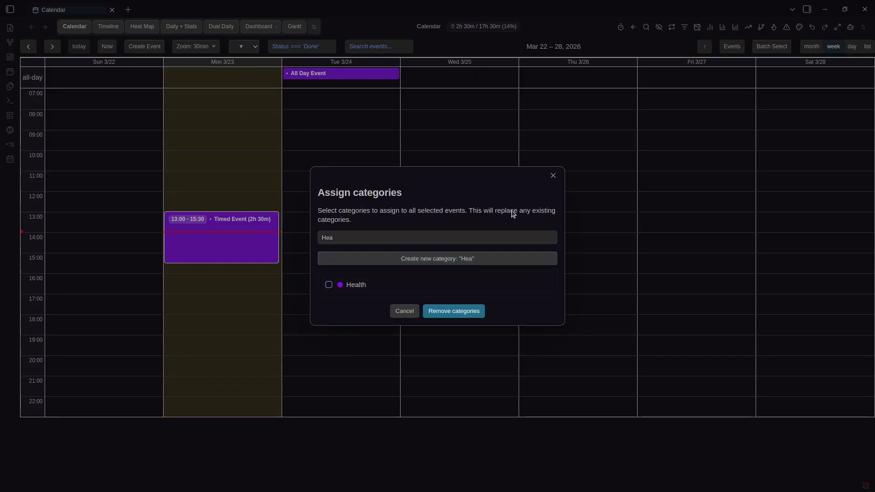
key("BackSpace")
key("BackSpace")
key("BackSpace")
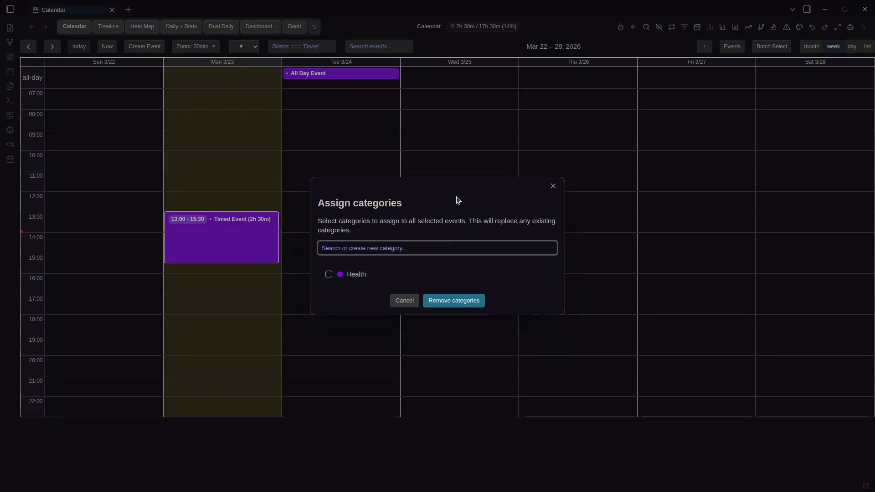
left_click(553, 186)
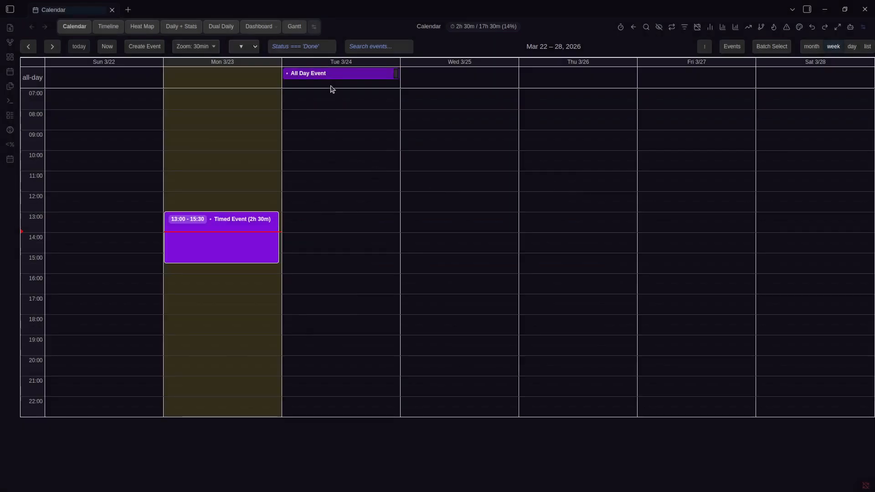
Create a 'Work' category and assign it to the All Day Event
right_click(333, 76)
left_click(368, 135)
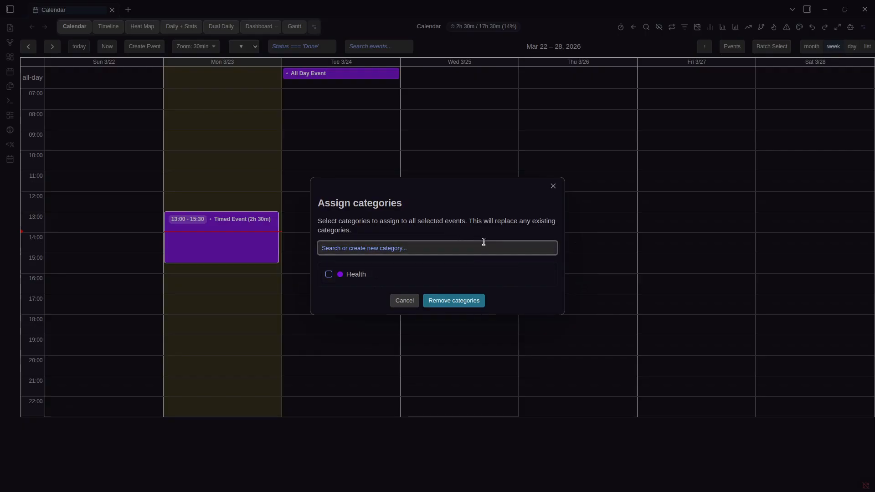
type("Bus")
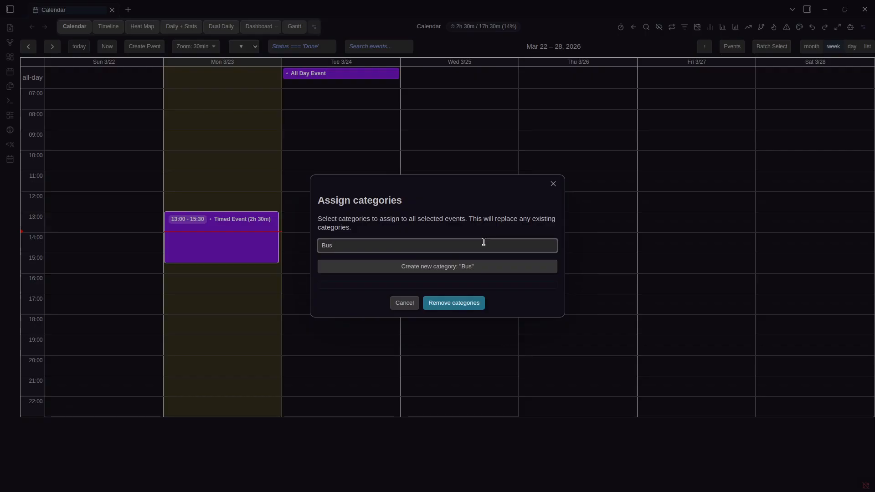
key("ctrl+BackSpace")
type("Work")
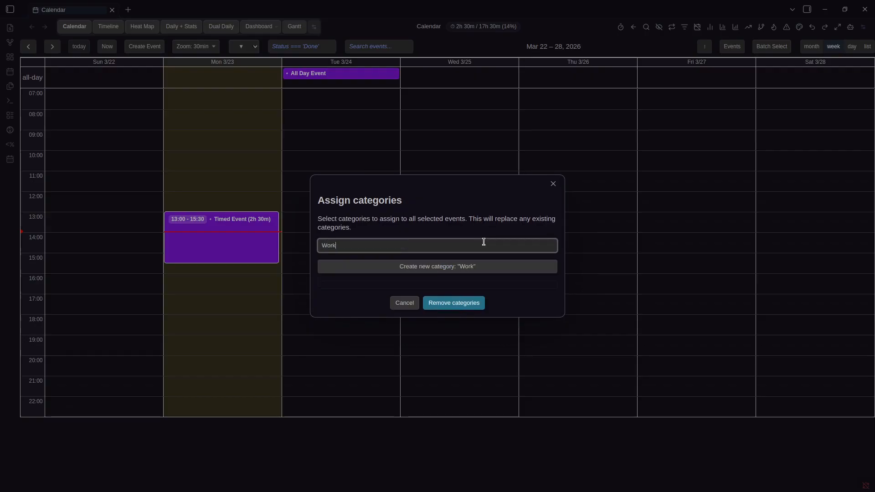
left_click(494, 274)
left_click(470, 307)
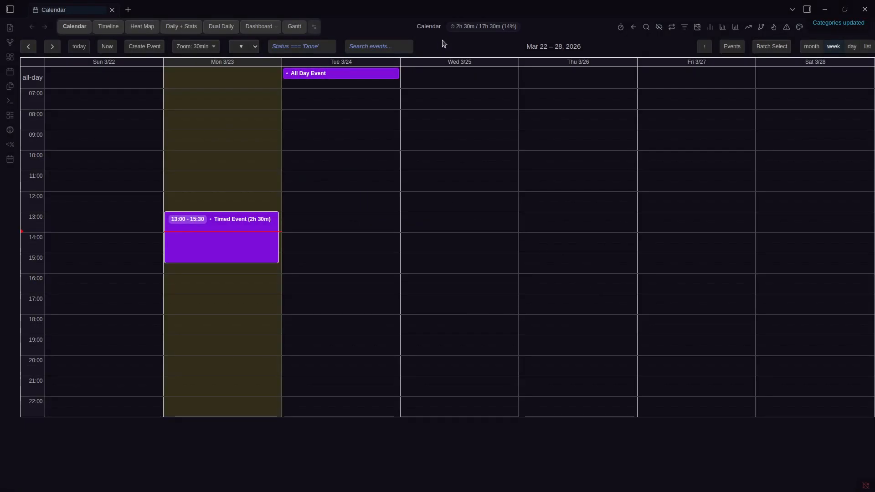
Open the Timed Event's edit form to look it over, then close it
right_click(234, 240)
left_click(288, 49)
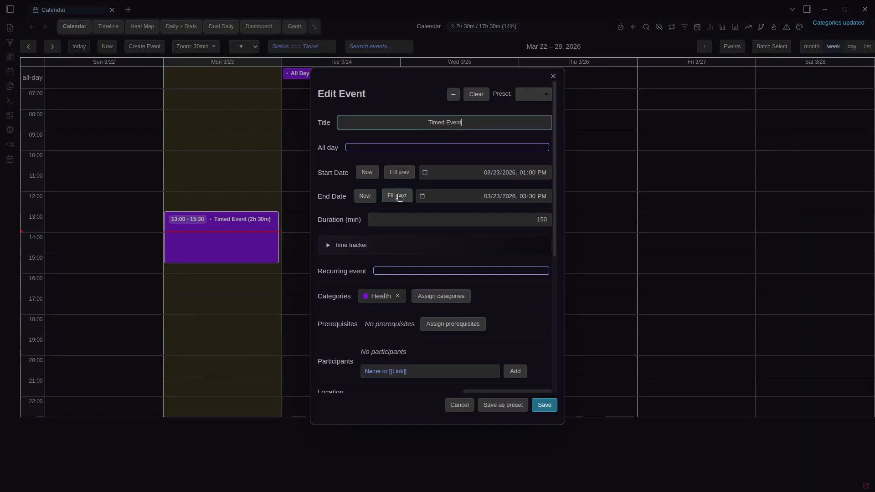
scroll(383, 187, "down", 3)
left_click(443, 49)
In Prisma Calendar's Categories settings, change the Health category colour to red
key("ctrl+comma")
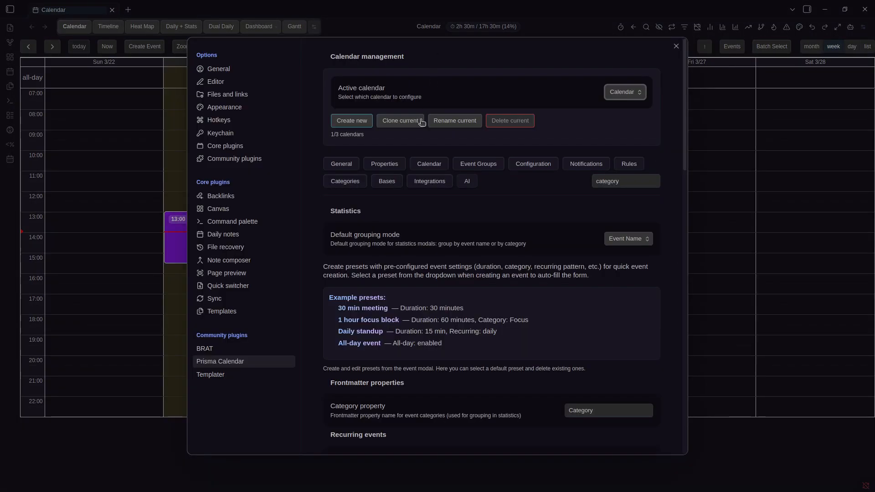
left_click(363, 182)
scroll(520, 233, "down", 5)
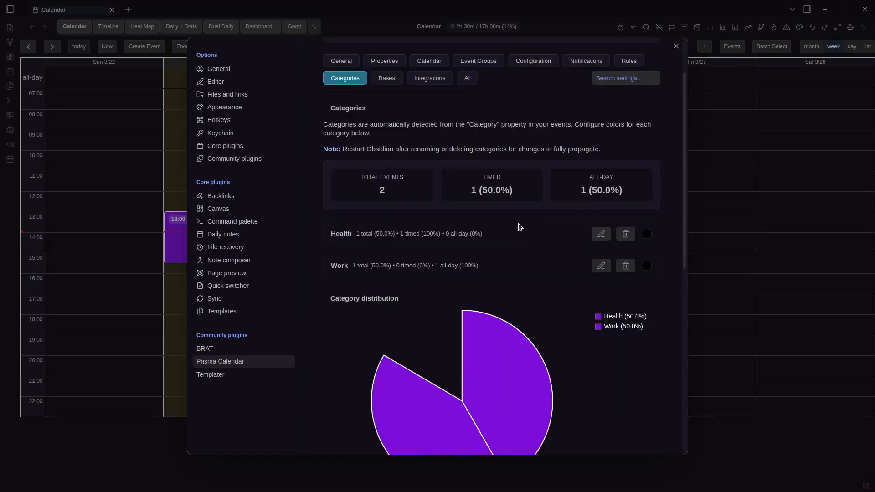
scroll(522, 235, "up", 4)
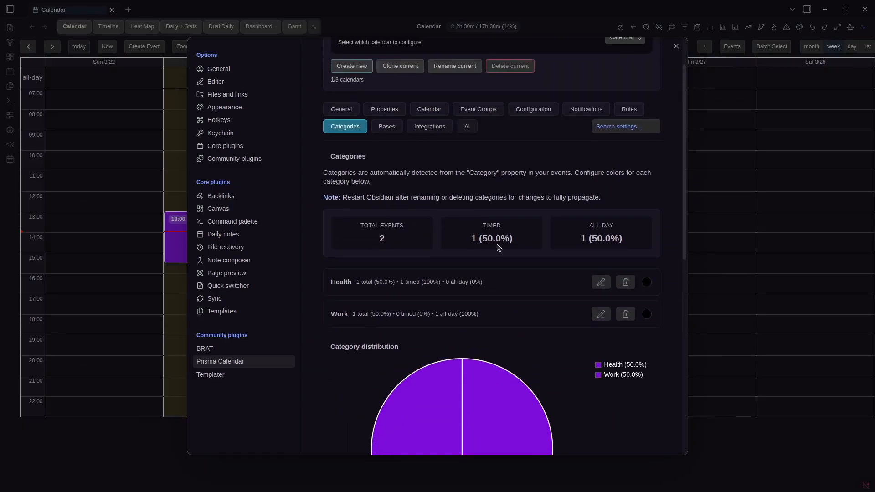
scroll(499, 248, "down", 1)
left_click(647, 227)
left_click(730, 241)
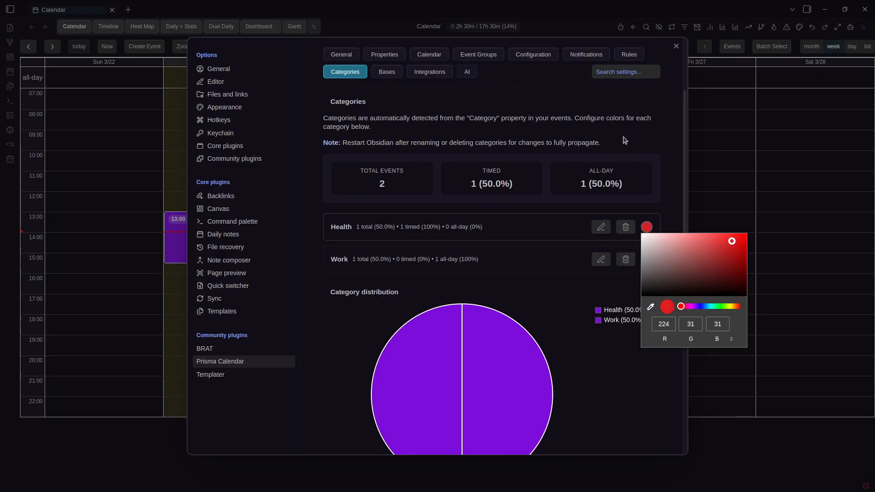
left_click(621, 139)
left_click(732, 160)
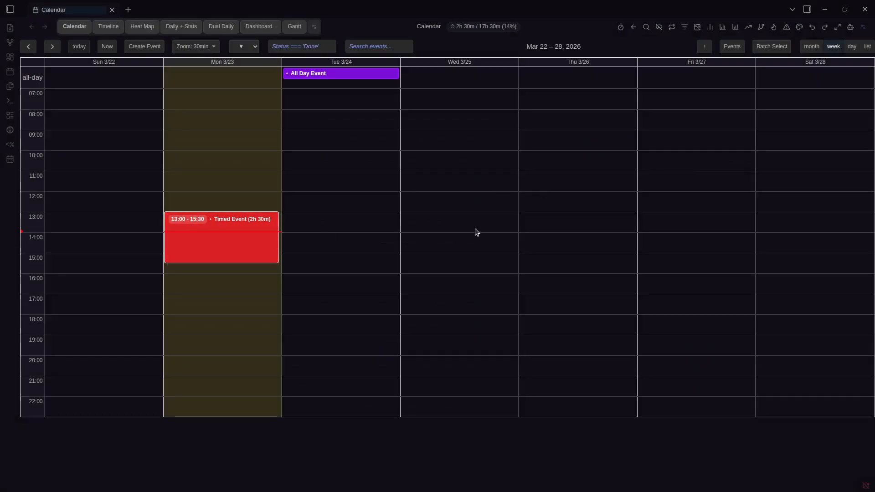
Reopen settings to confirm the Health category is now red
key("ctrl+comma")
scroll(498, 231, "down", 7)
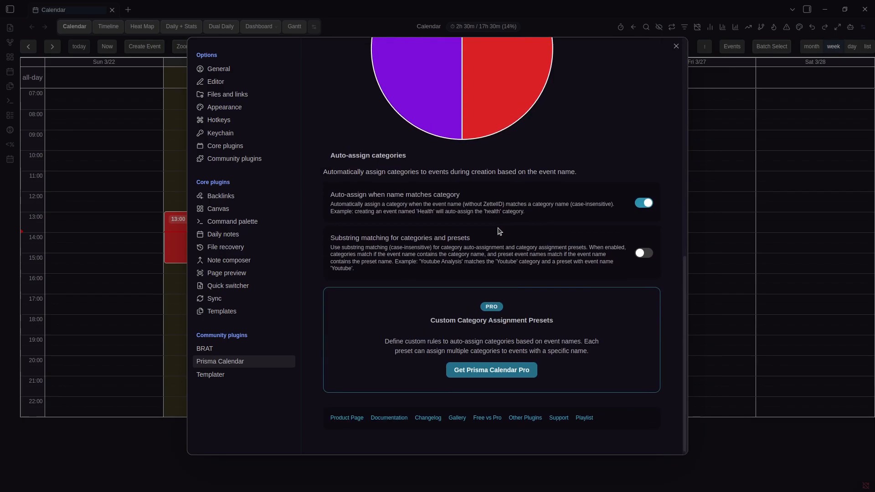
scroll(498, 231, "up", 7)
scroll(498, 231, "up", 1)
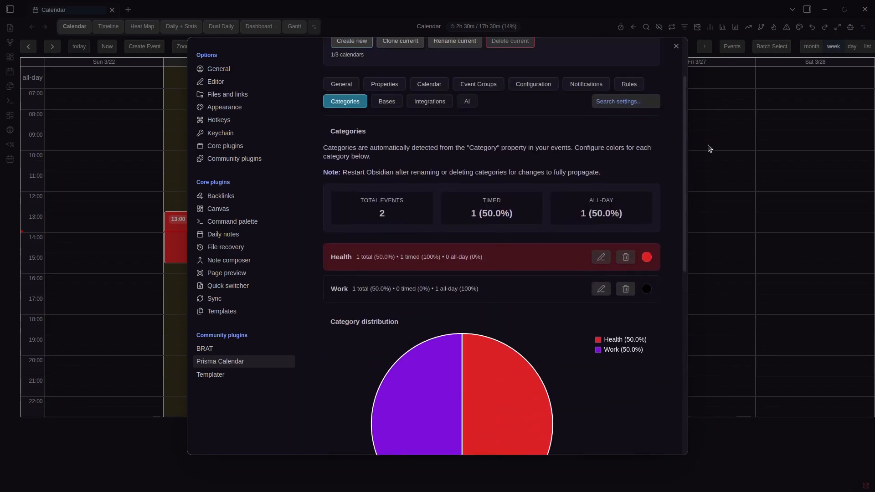
Close settings and review the Timed Event's edit form without changes
left_click(808, 206)
right_click(235, 227)
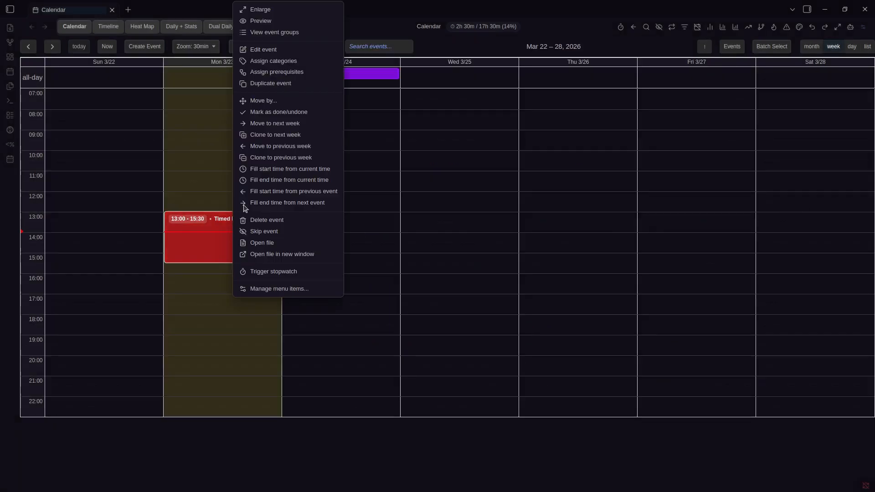
left_click(282, 50)
right_click(249, 231)
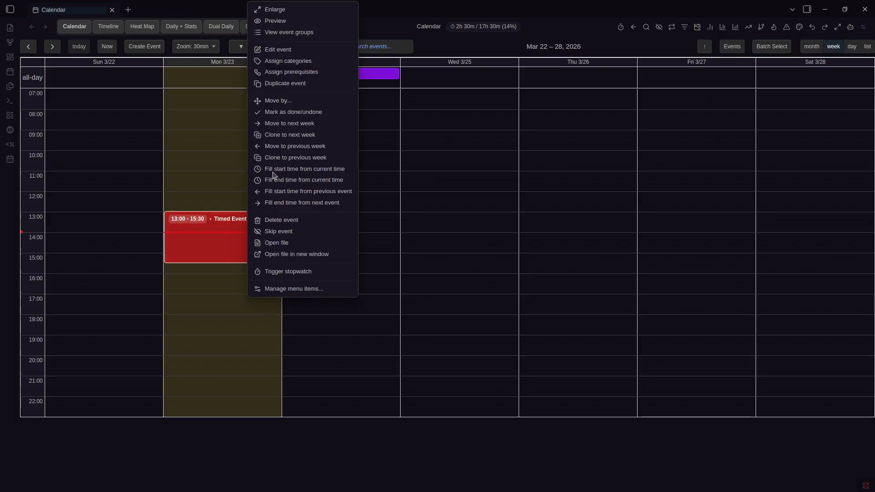
left_click(294, 52)
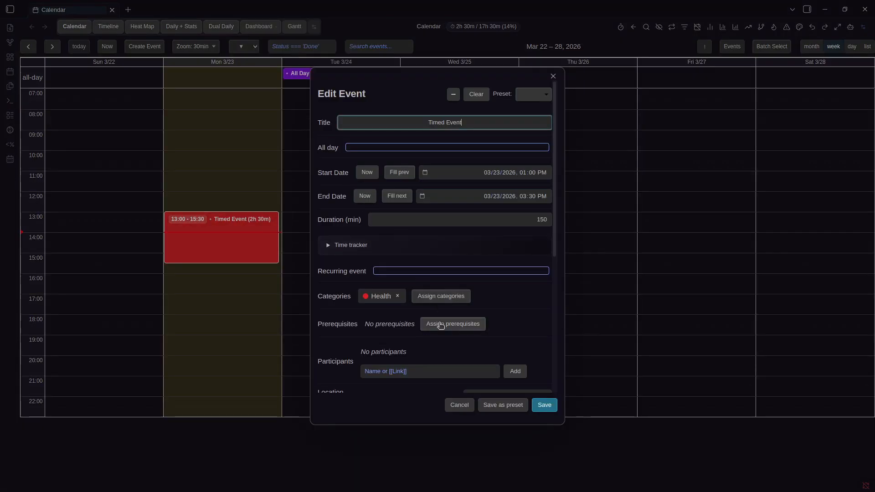
key("Escape")
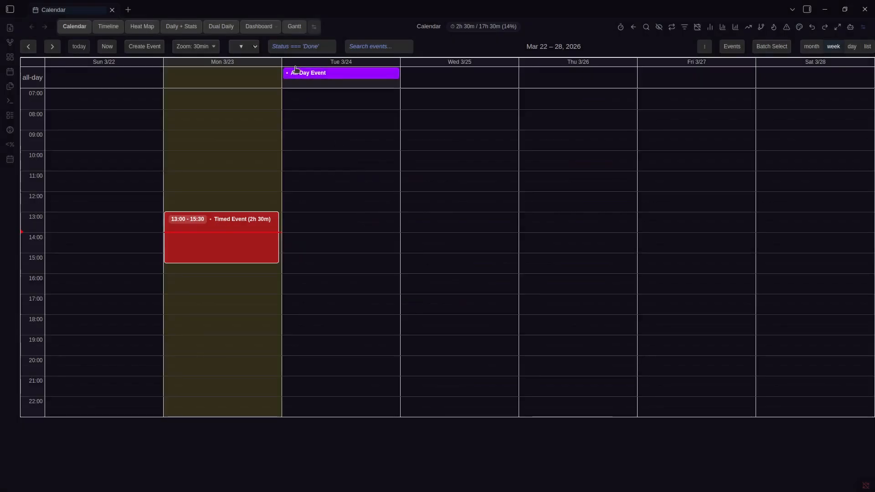
Remove the Timed Event prerequisite from the All Day Event and save it
right_click(297, 73)
left_click(332, 116)
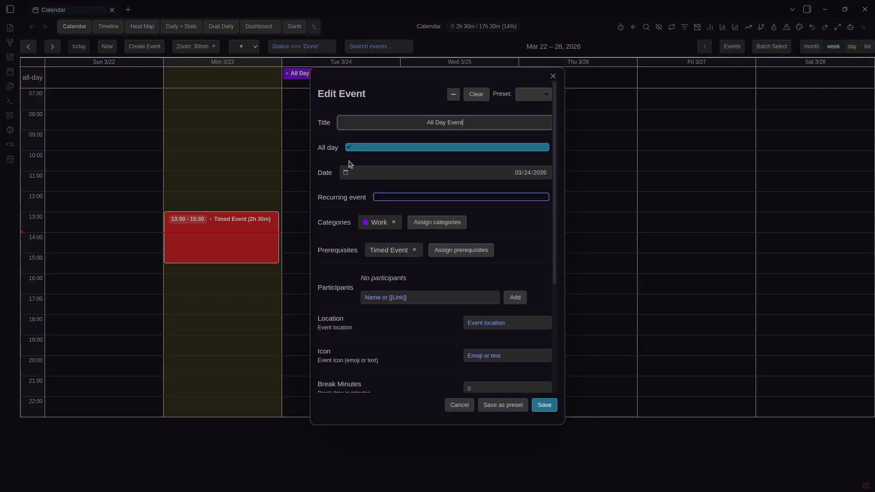
left_click(435, 251)
left_click(448, 301)
left_click(439, 256)
left_click(407, 265)
left_click(476, 305)
left_click(545, 405)
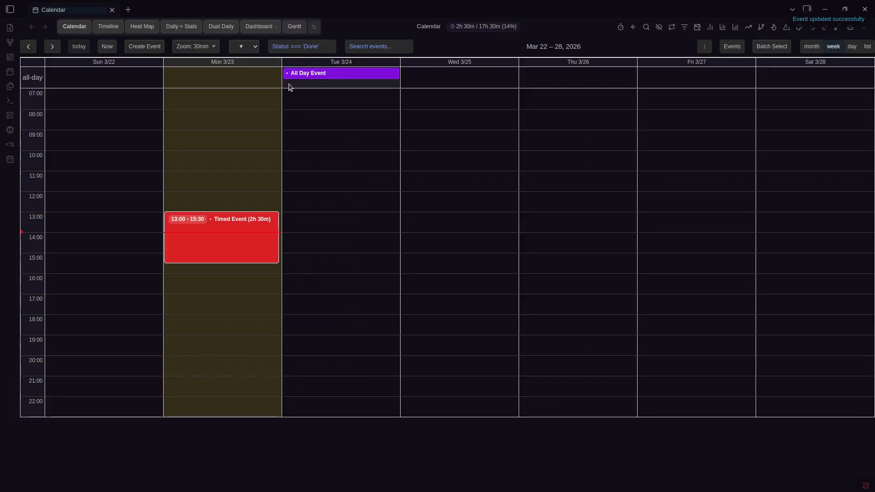
Set the Timed Event's Icon field to H and save
right_click(225, 238)
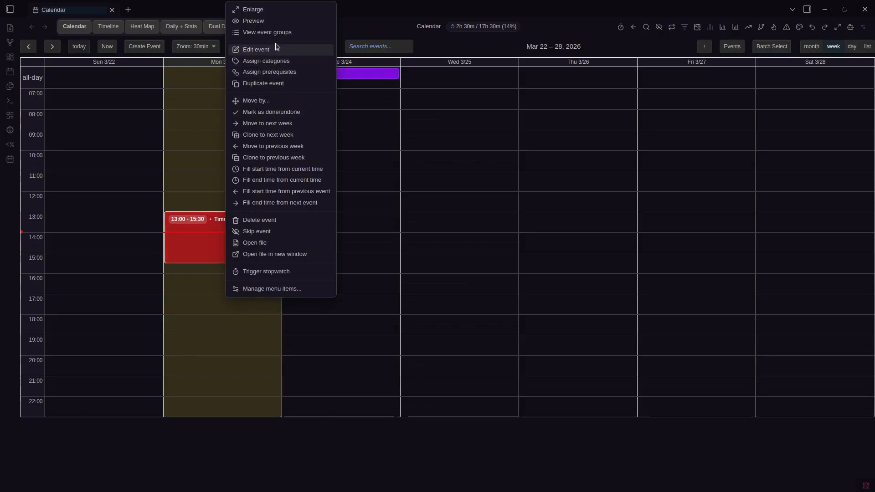
left_click(315, 50)
scroll(416, 200, "down", 3)
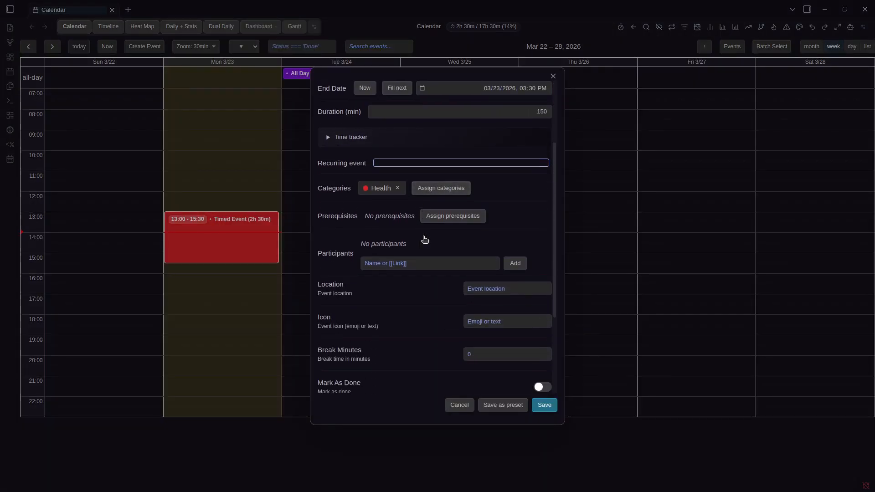
left_click(376, 263)
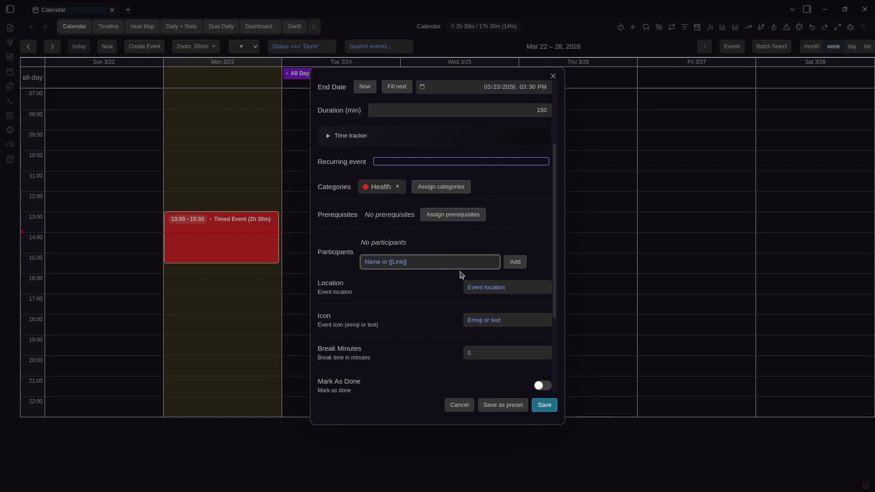
left_click(435, 250)
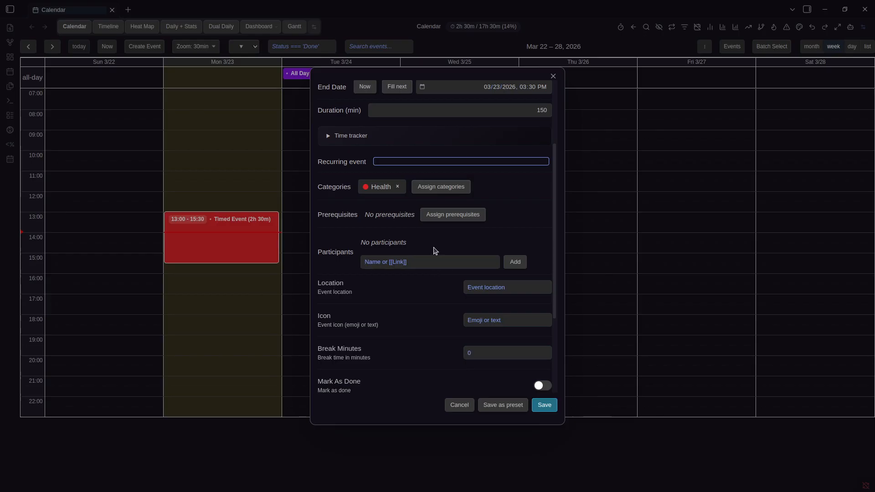
left_click(496, 290)
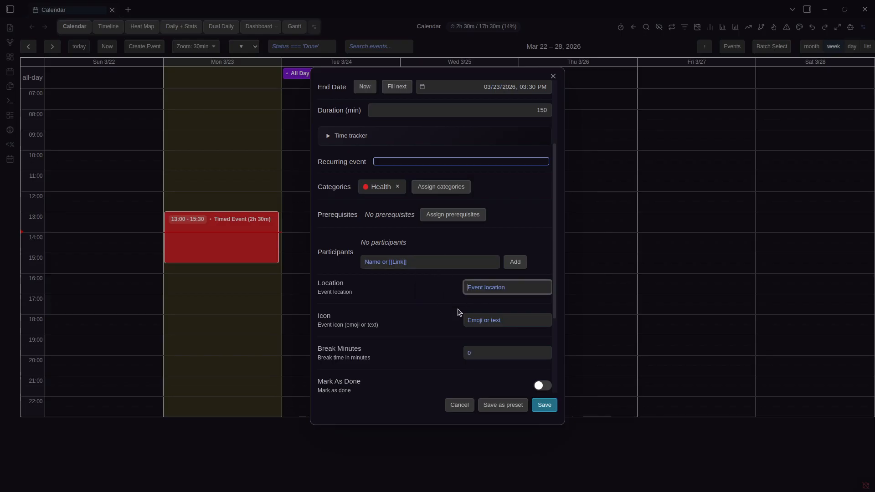
scroll(459, 313, "down", 1)
left_click(483, 265)
type("HA")
key("BackSpace")
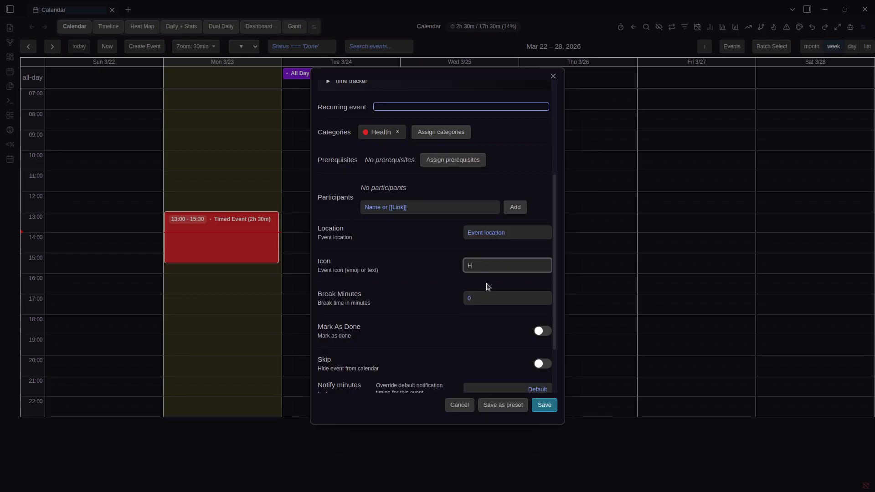
left_click(543, 405)
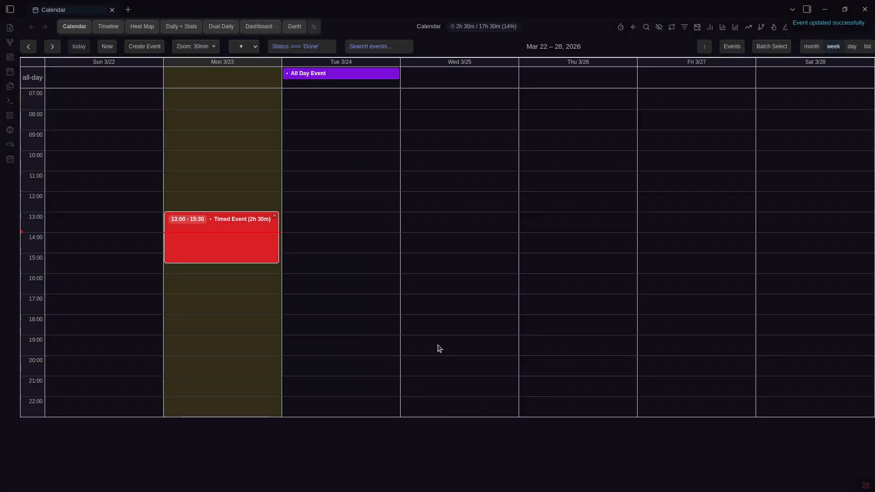
Reopen the Timed Event's edit form to check it, then close without saving
right_click(275, 219)
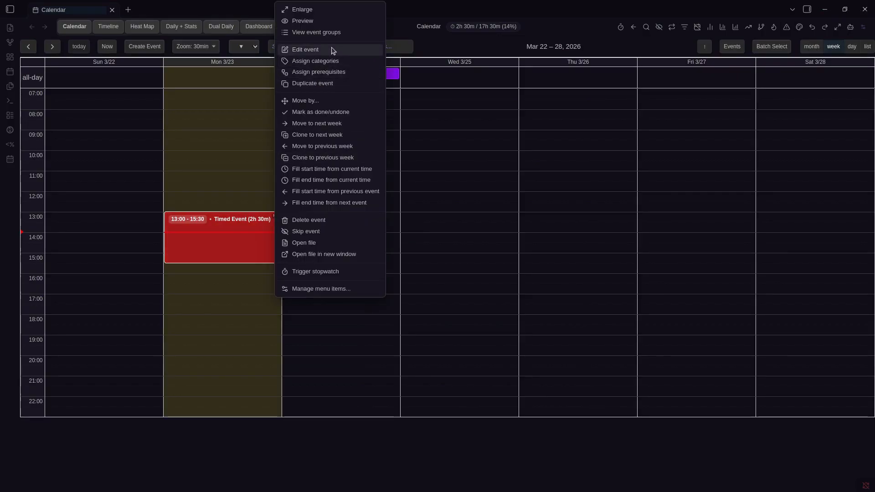
left_click(310, 50)
scroll(481, 222, "down", 4)
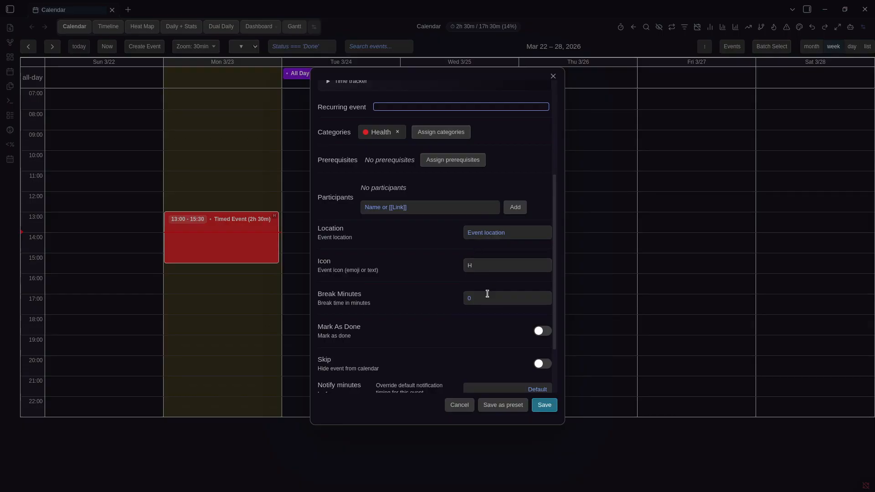
scroll(455, 294, "up", 4)
scroll(392, 292, "down", 5)
left_click(465, 224)
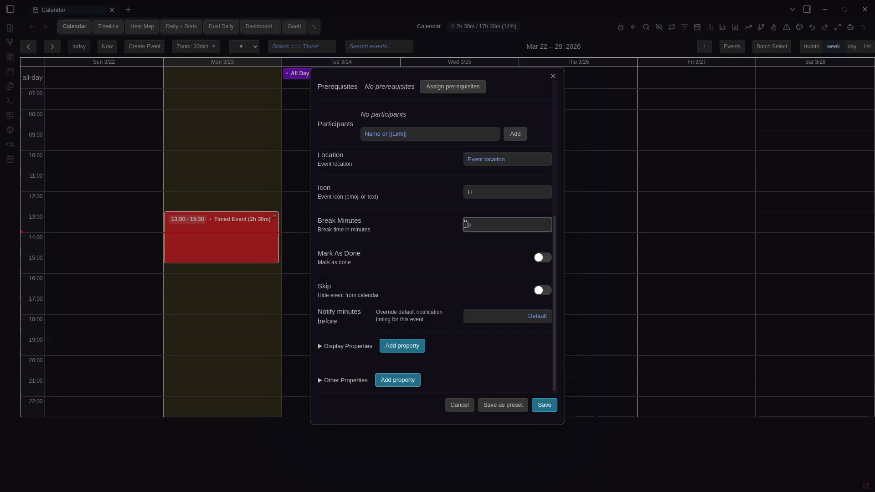
key("Escape")
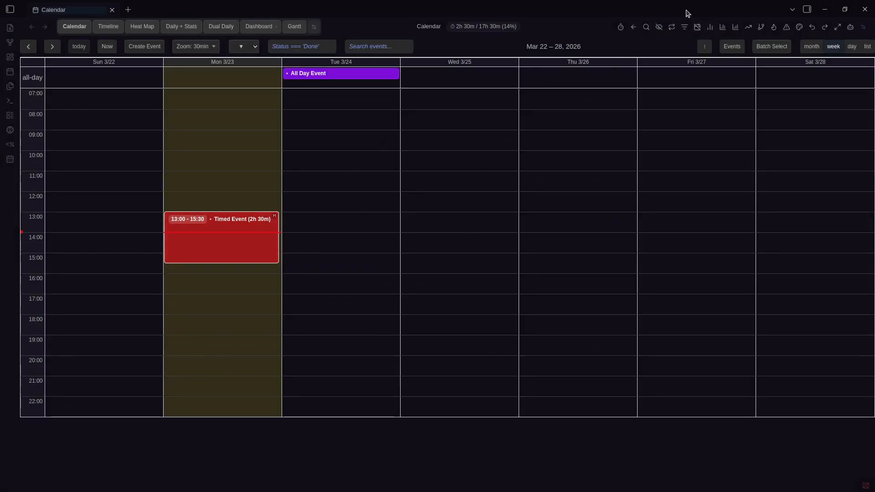
In Daily + Stats, set the Timed Event's Break Minutes to 30, save, and return to Calendar
left_click(191, 28)
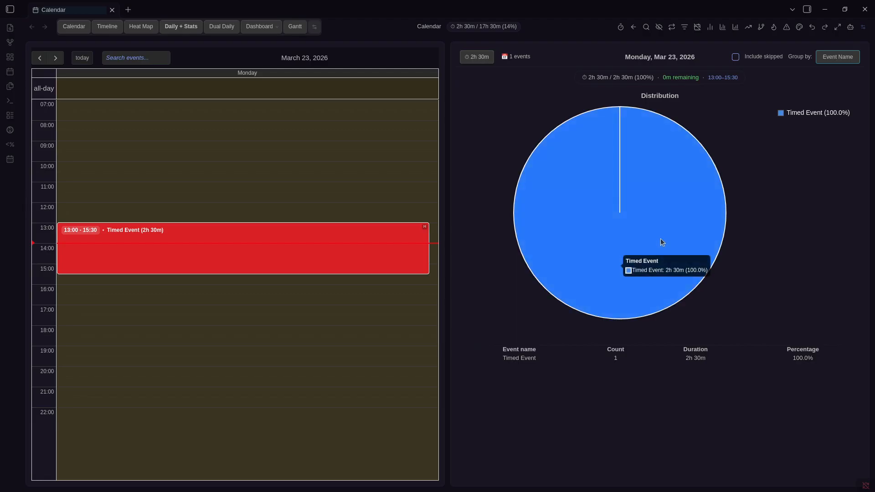
right_click(289, 238)
left_click(324, 51)
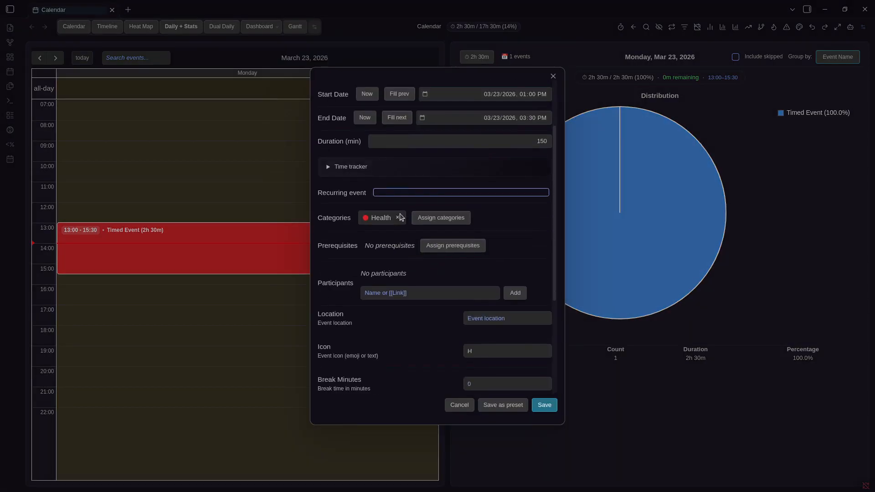
scroll(401, 217, "down", 3)
left_click(477, 293)
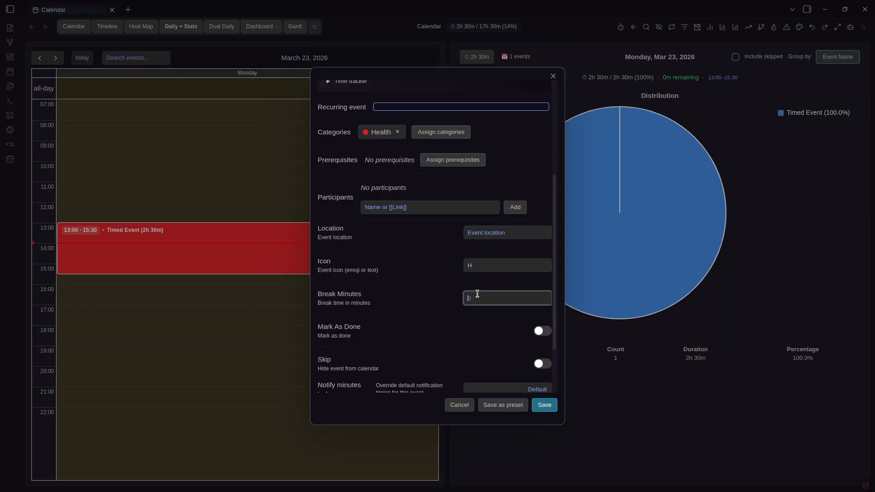
type("30")
left_click(545, 405)
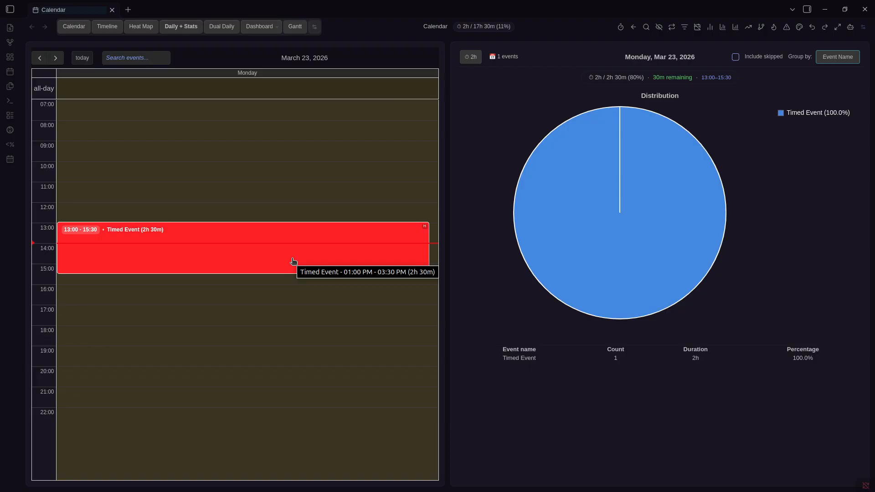
left_click(74, 27)
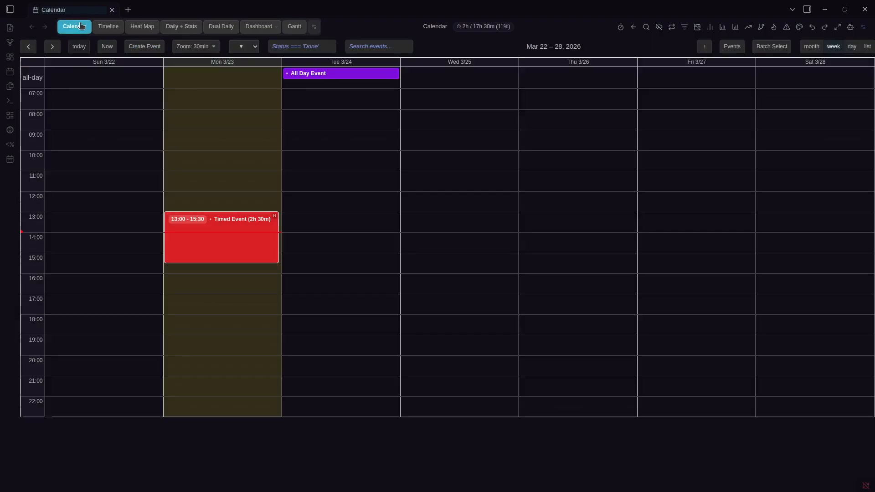
Reopen the Timed Event's edit form to review its details, then close it
right_click(229, 247)
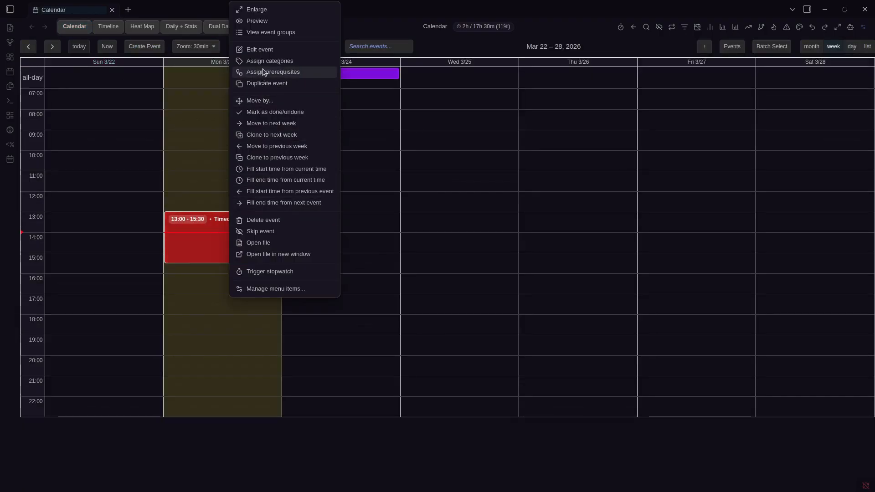
left_click(324, 46)
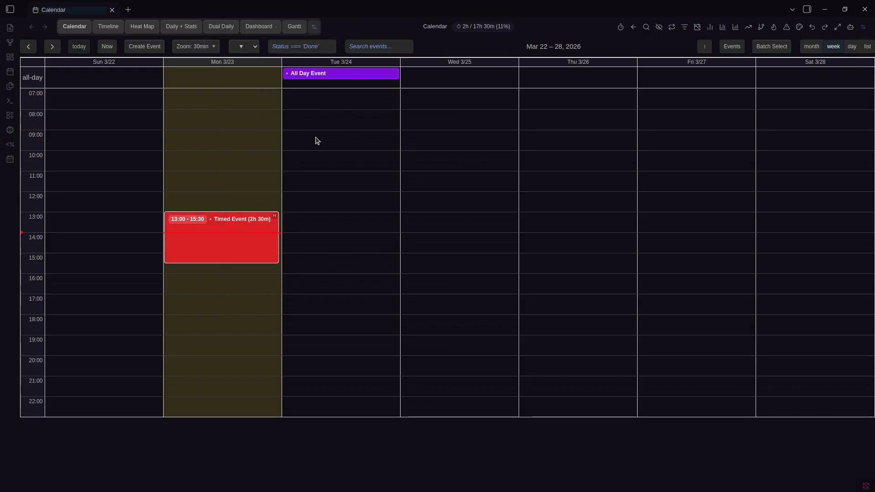
right_click(228, 248)
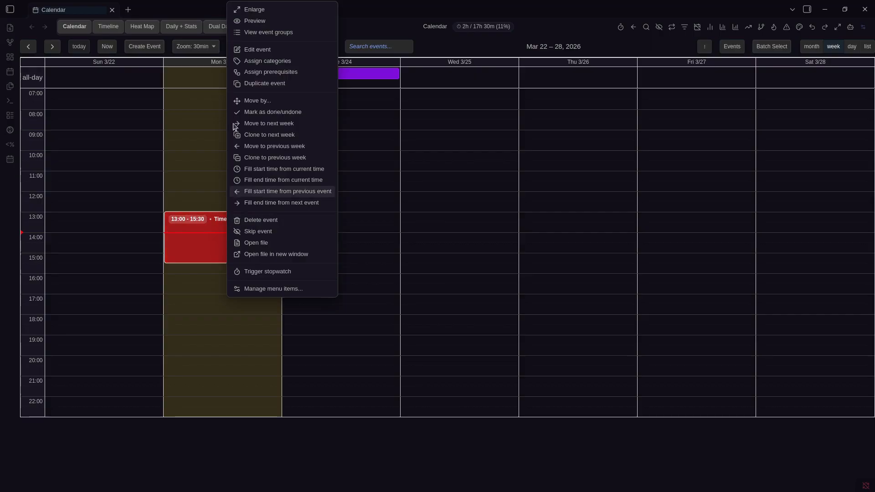
left_click(252, 47)
scroll(427, 288, "down", 5)
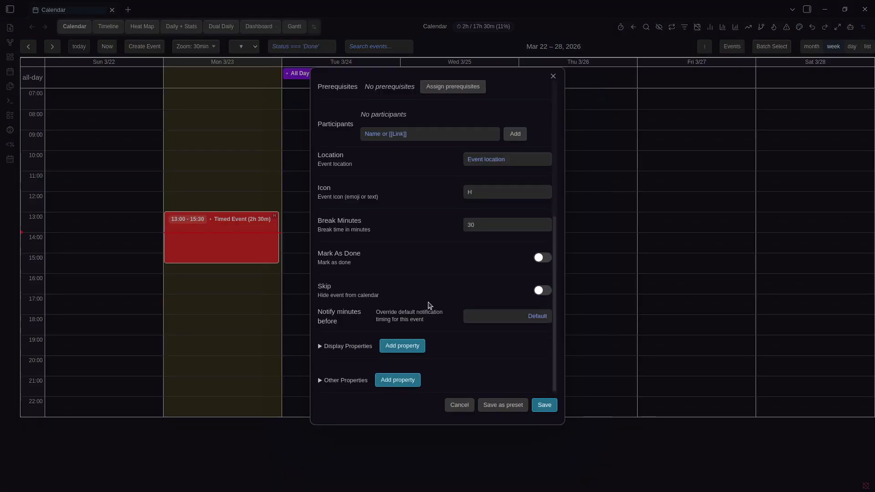
key("Escape")
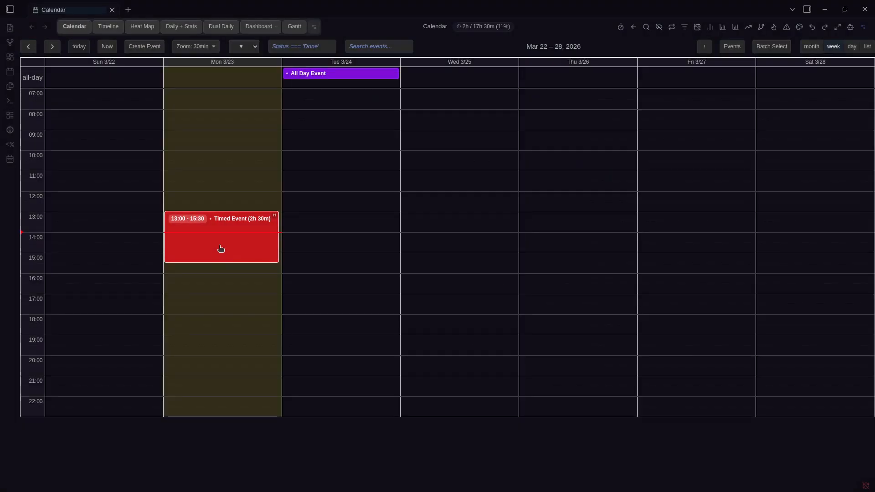
Open Prisma Calendar settings on the Properties tab, then close them
right_click(220, 248)
key("Escape")
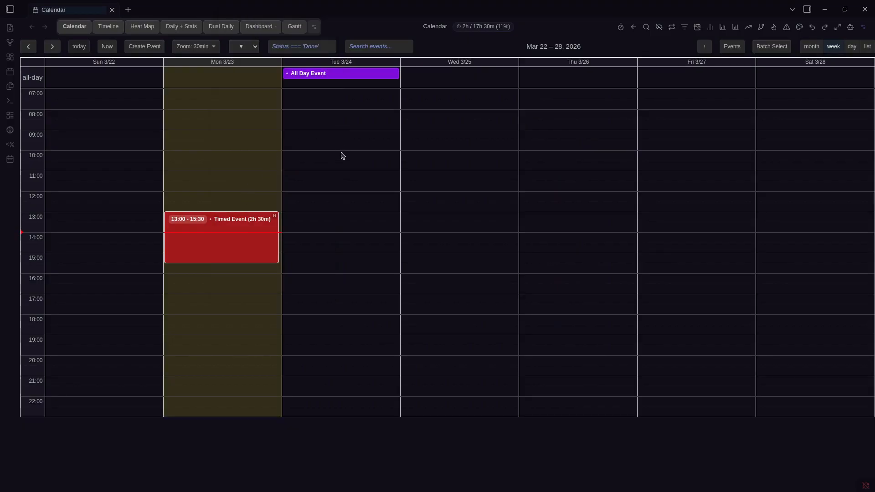
key("ctrl+comma")
left_click(389, 164)
key("Escape")
Check the Timed Event's edit form once more, then reopen the plugin settings
right_click(246, 228)
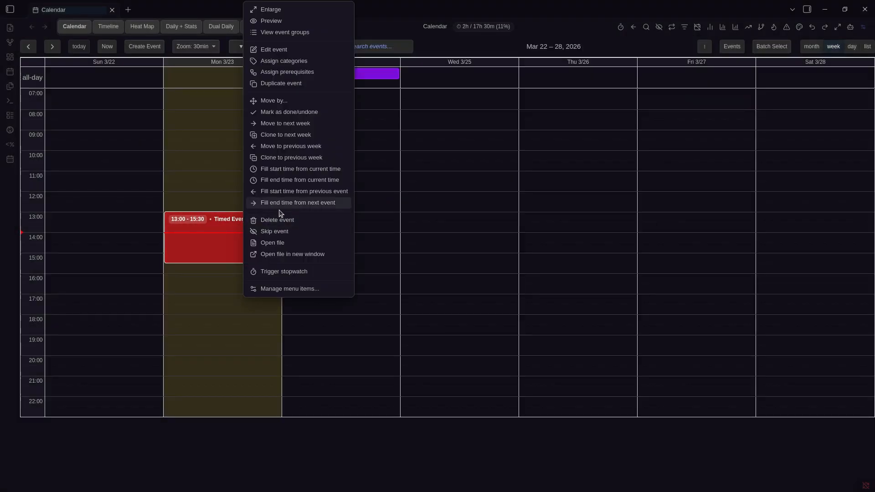
left_click(293, 49)
scroll(479, 255, "down", 5)
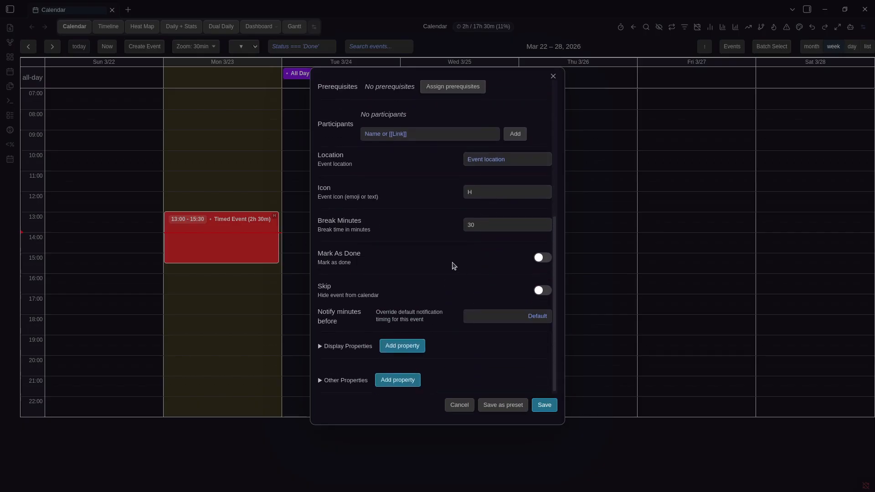
key("Escape")
key("ctrl+comma")
scroll(531, 215, "down", 4)
scroll(526, 202, "down", 10)
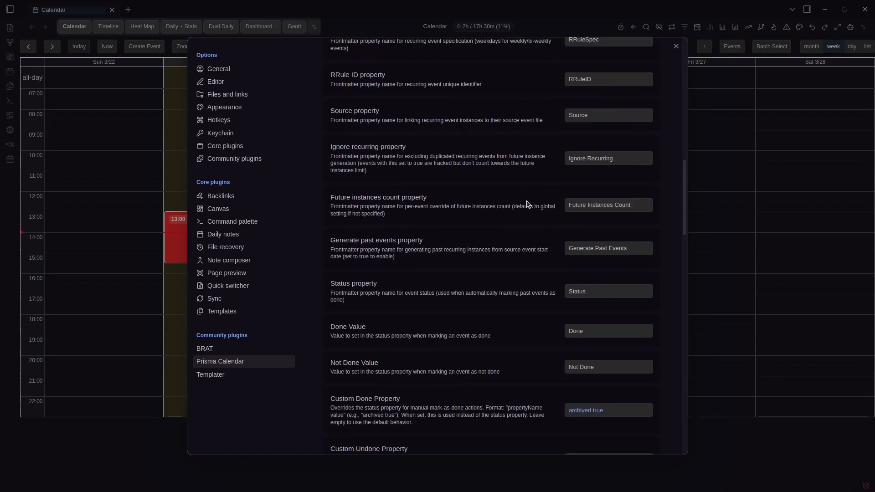
scroll(527, 204, "down", 2)
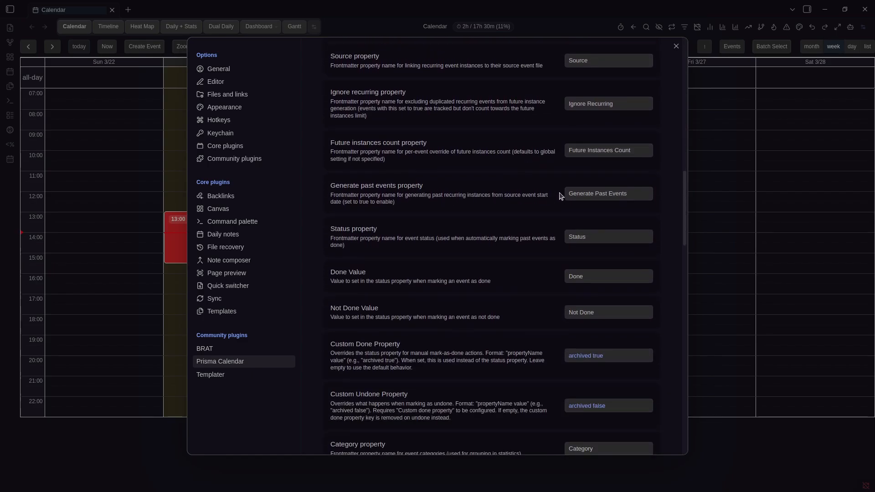
scroll(618, 234, "up", 15)
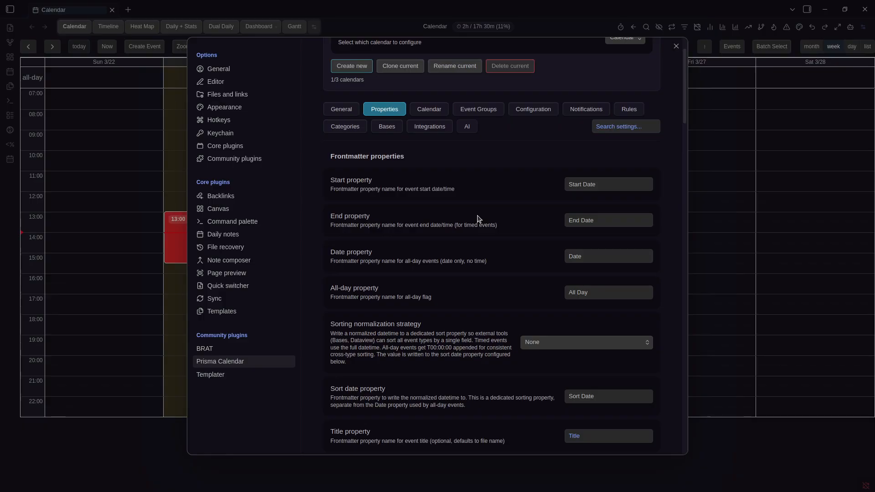
double_click(604, 217)
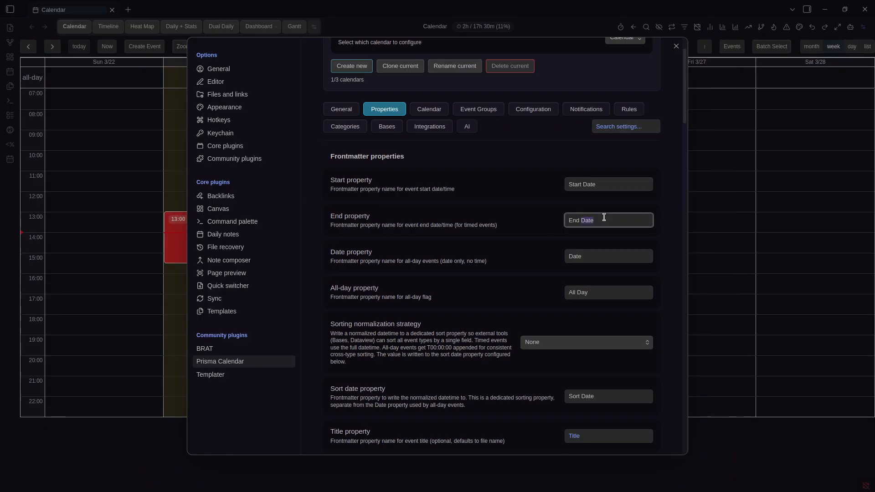
left_click(605, 269)
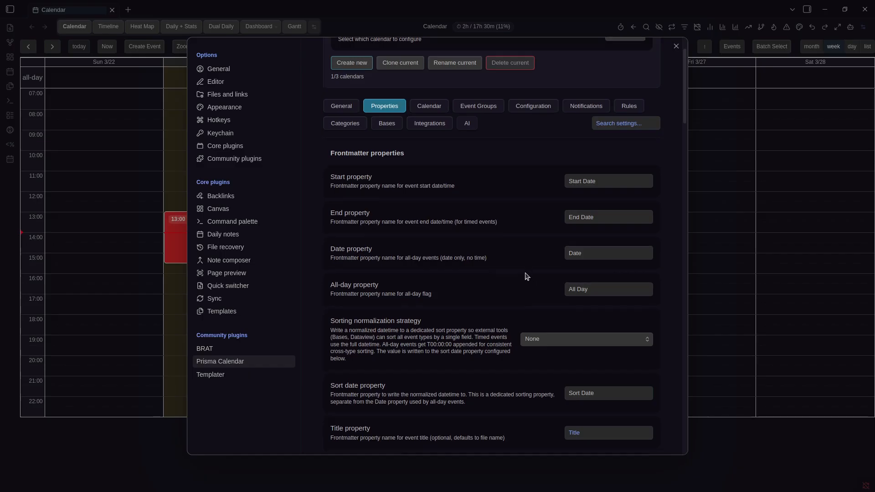
scroll(582, 247, "down", 1)
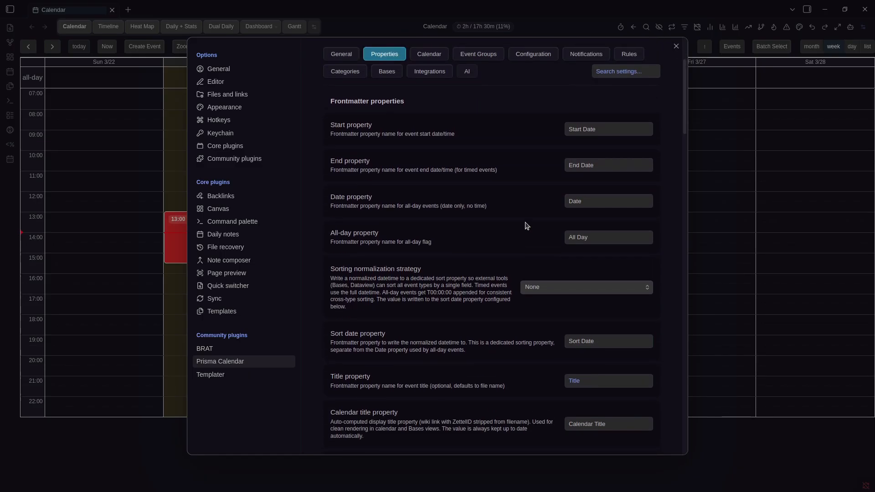
scroll(525, 225, "down", 4)
scroll(514, 221, "down", 10)
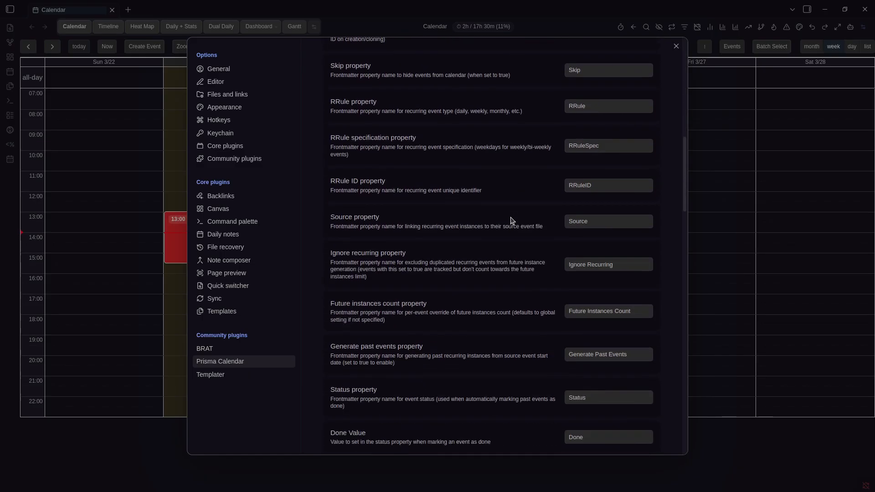
scroll(513, 211, "up", 2)
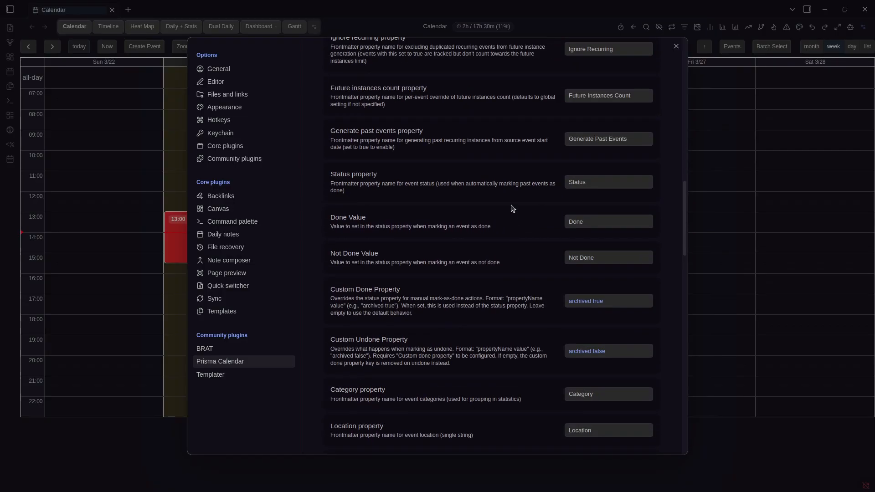
double_click(605, 183)
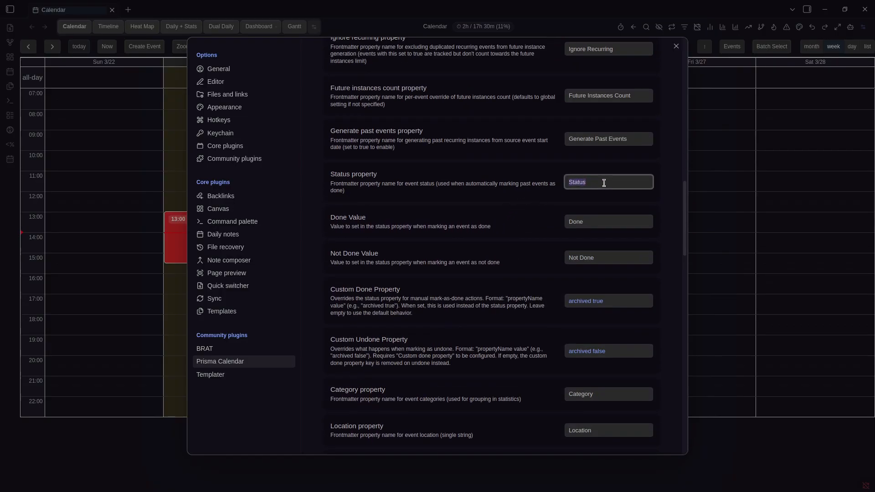
left_click(490, 184)
double_click(612, 258)
double_click(595, 220)
left_click(619, 271)
double_click(623, 258)
left_click(512, 228)
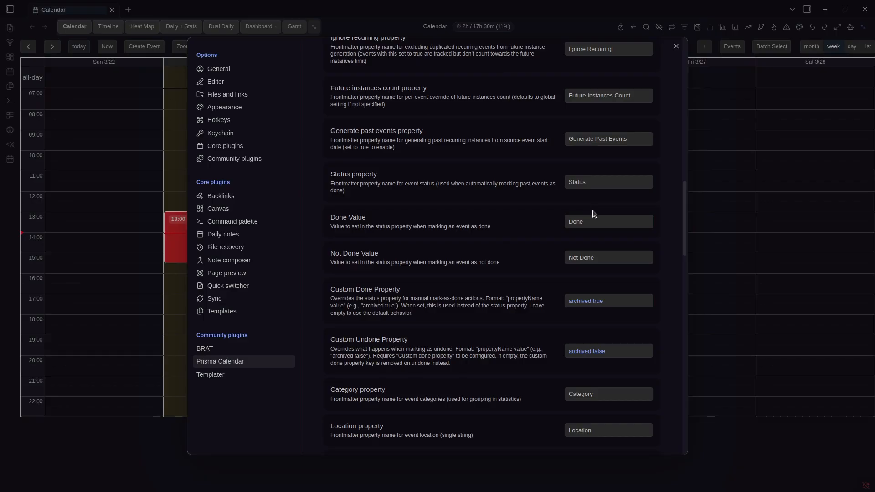
Close settings, then enable Mark As Done on the Timed Event and save
key("Escape")
right_click(240, 227)
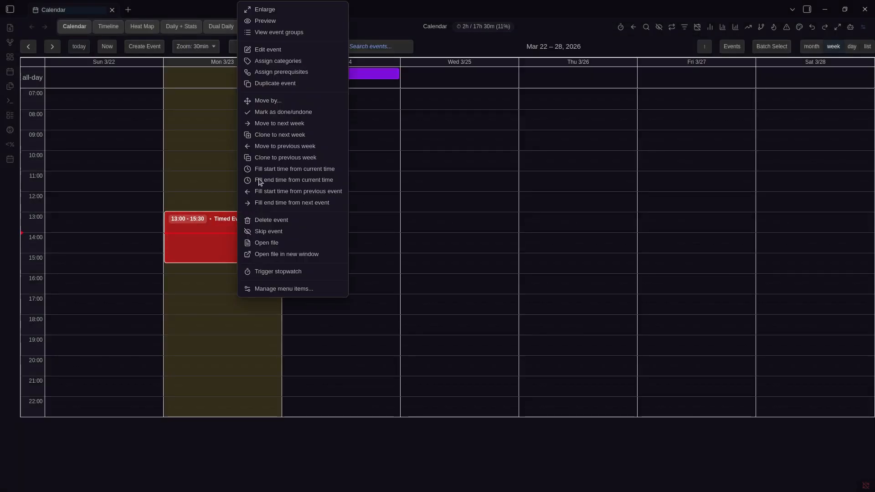
left_click(293, 50)
scroll(466, 228, "down", 5)
left_click(541, 276)
left_click(543, 404)
Open the Timed Event's note and switch it to Source mode to view its YAML
left_click(247, 248)
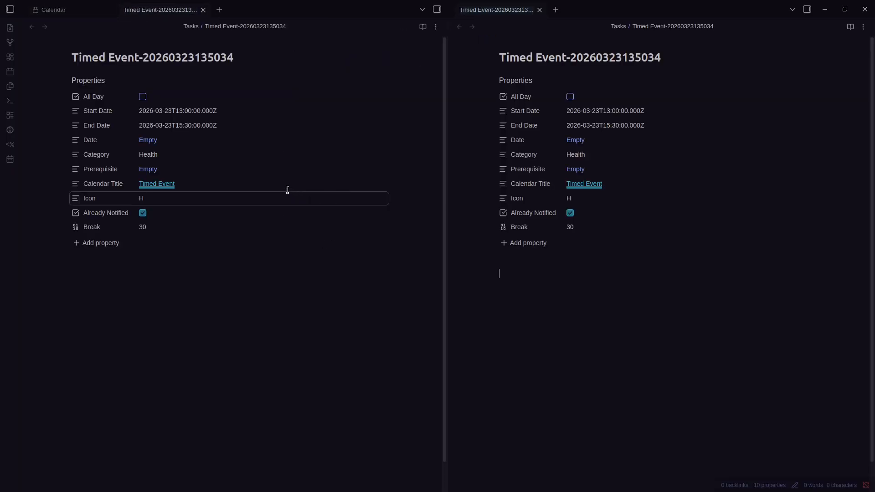
left_click(65, 7)
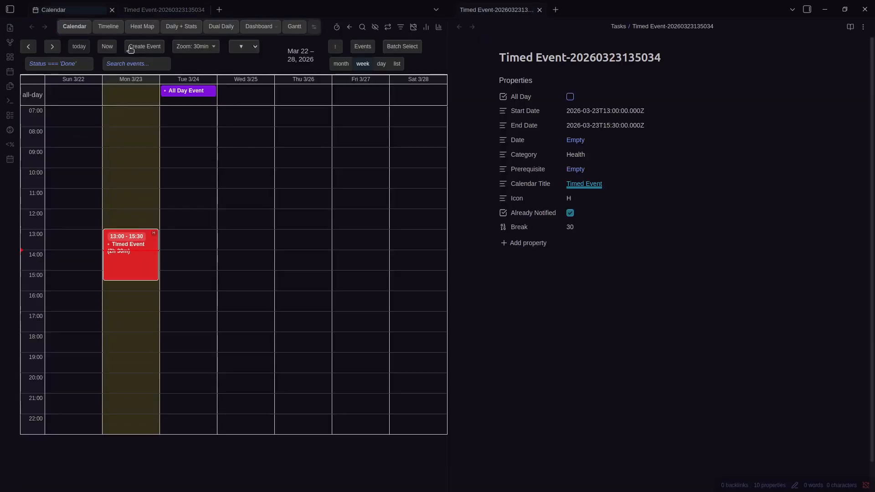
left_click(149, 13)
key("ctrl+w")
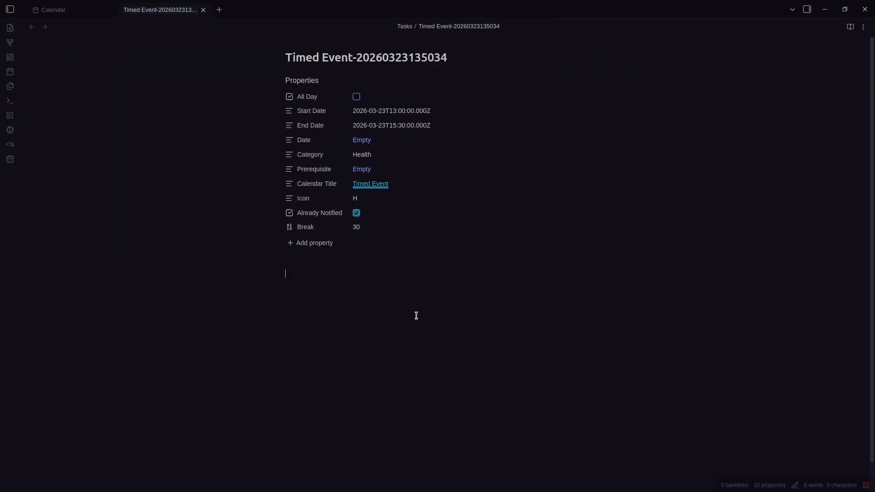
key("ctrl+shift+Tab")
left_click(229, 241)
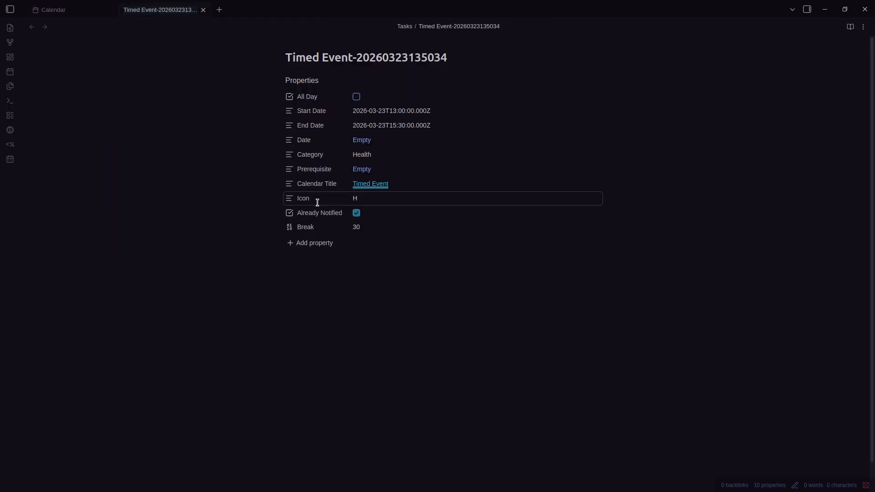
key("ctrl+e")
key("ctrl+shift+Tab")
Mark the Timed Event as done again, save, and return to the week view
right_click(251, 225)
left_click(293, 50)
scroll(509, 297, "down", 5)
left_click(541, 275)
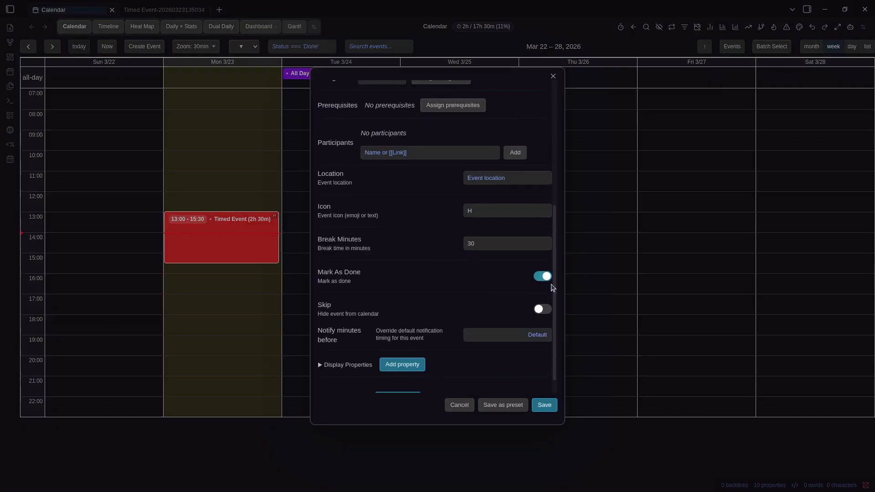
left_click(544, 406)
key("ctrl+Tab")
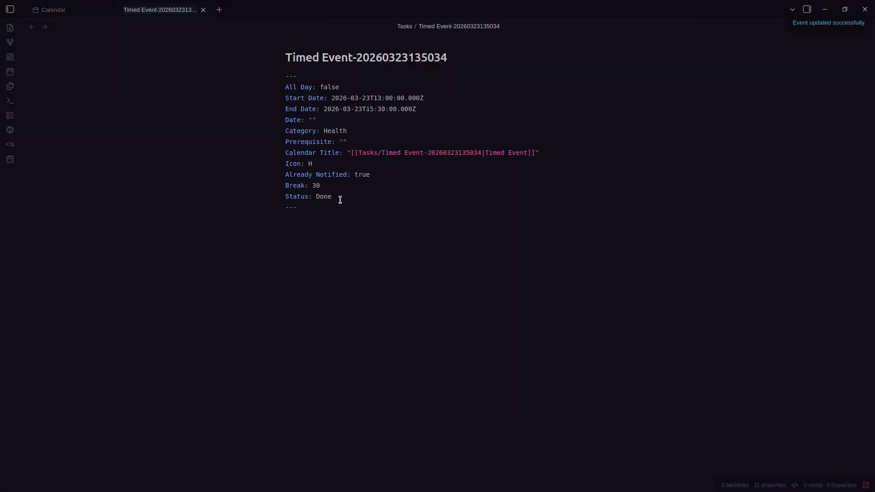
key("ctrl+shift+Tab")
Turn on Skip for the Timed Event and save, hiding it from the week
right_click(246, 246)
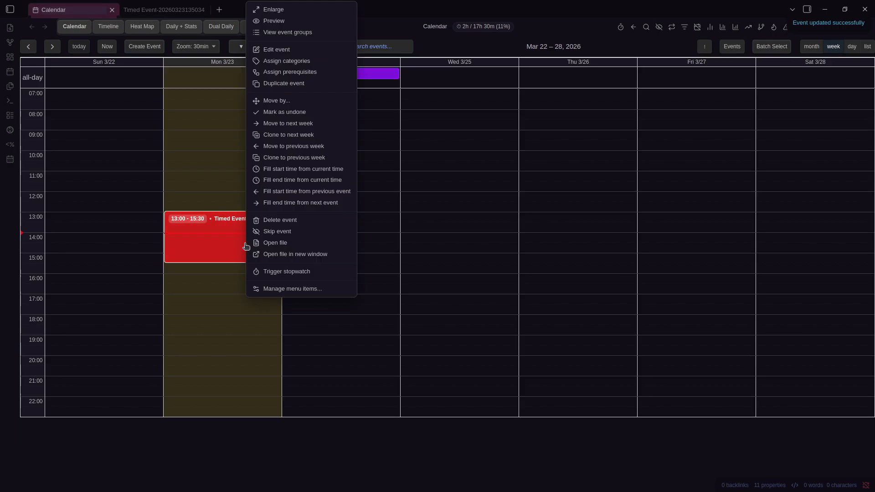
left_click(276, 49)
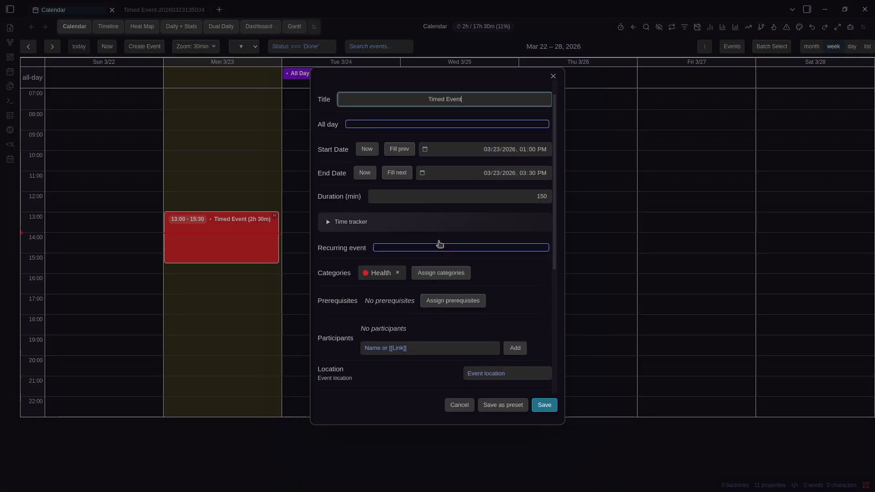
scroll(440, 245, "down", 5)
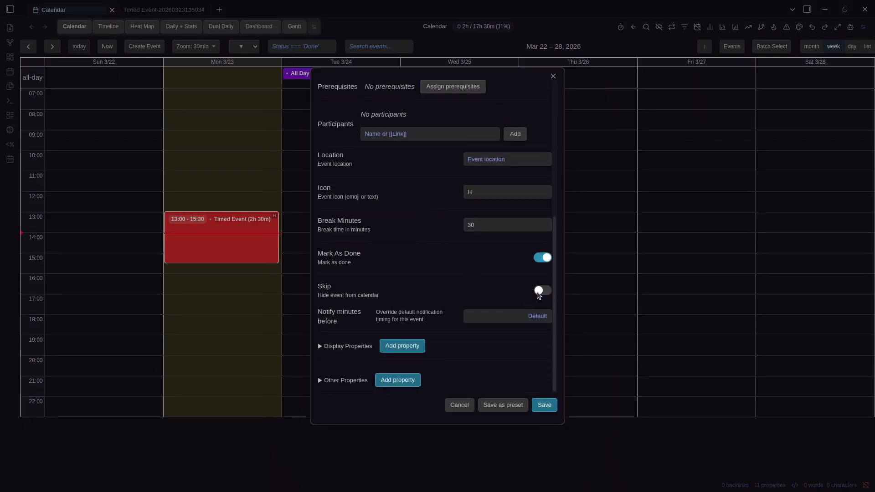
left_click(540, 291)
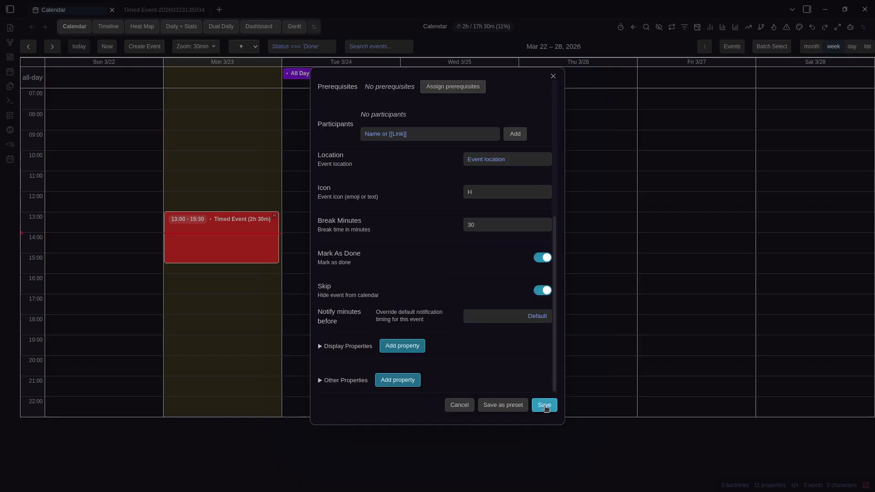
left_click(545, 406)
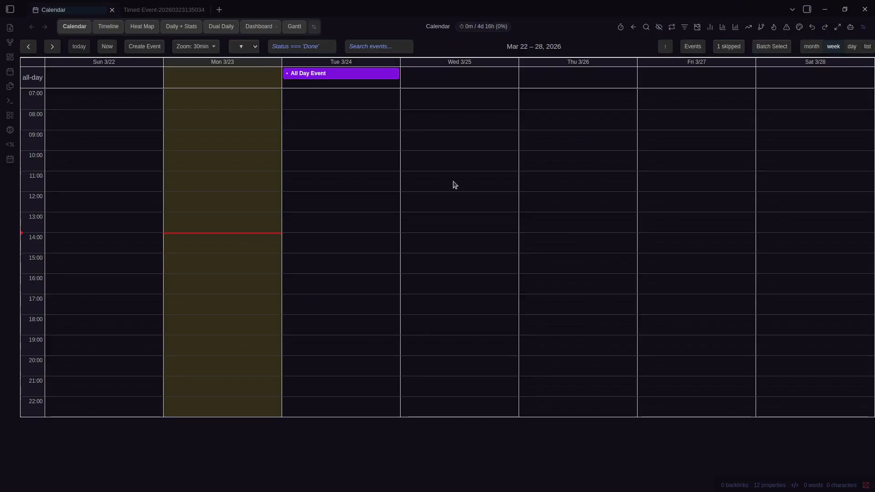
Un-skip the Timed Event from the '1 skipped' list so it reappears
left_click(729, 46)
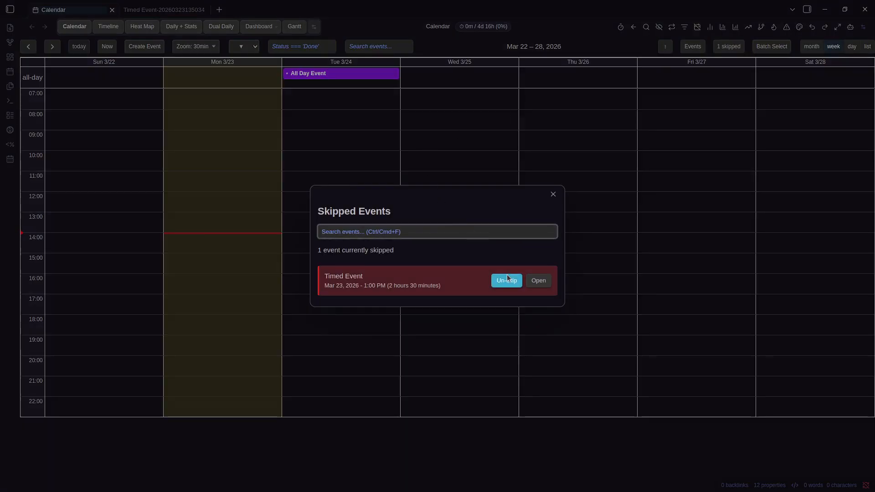
left_click(742, 47)
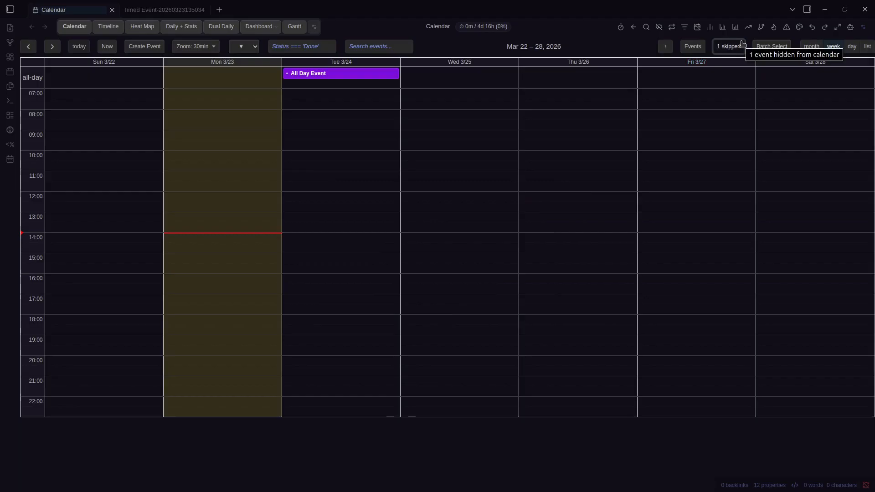
left_click(741, 45)
left_click(514, 280)
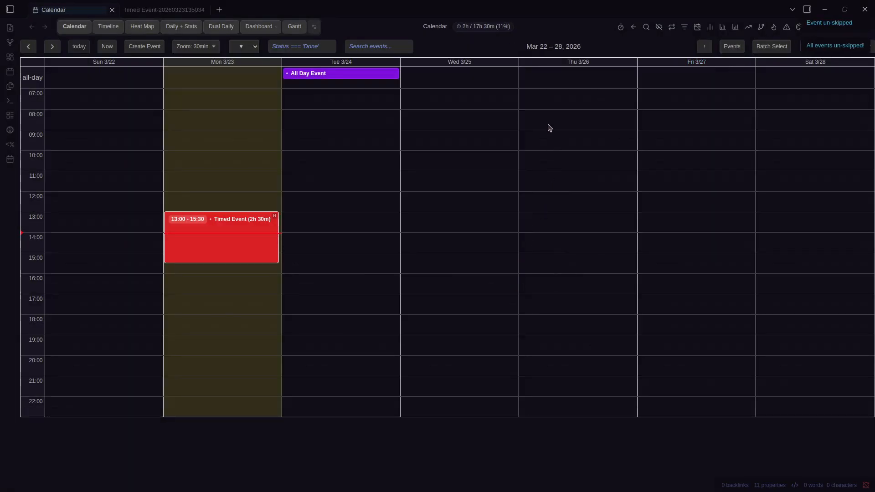
Select 09:30–15:00 on Thursday 3/26, then dismiss the new event form
right_click(248, 220)
left_click(298, 50)
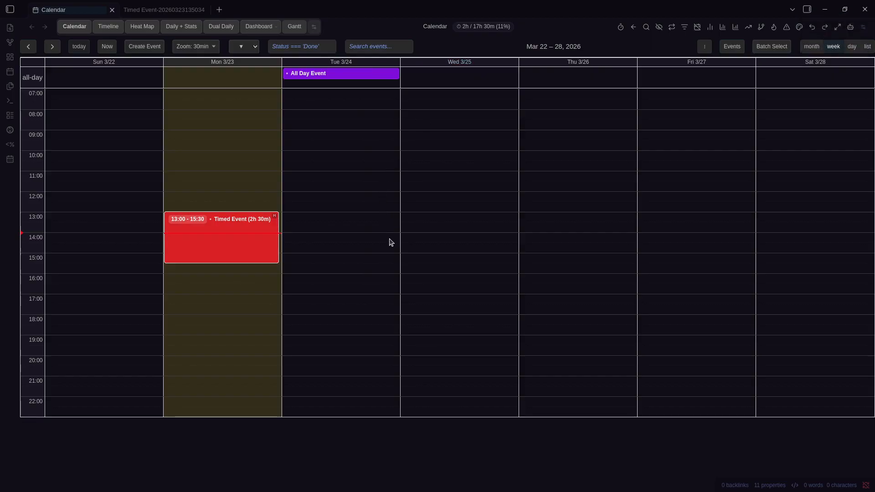
left_click_drag(583, 148, 582, 249)
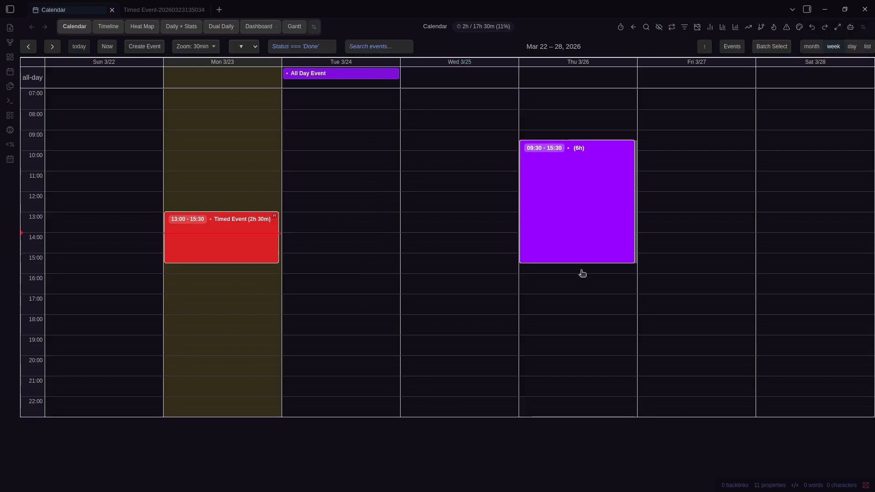
left_click(596, 46)
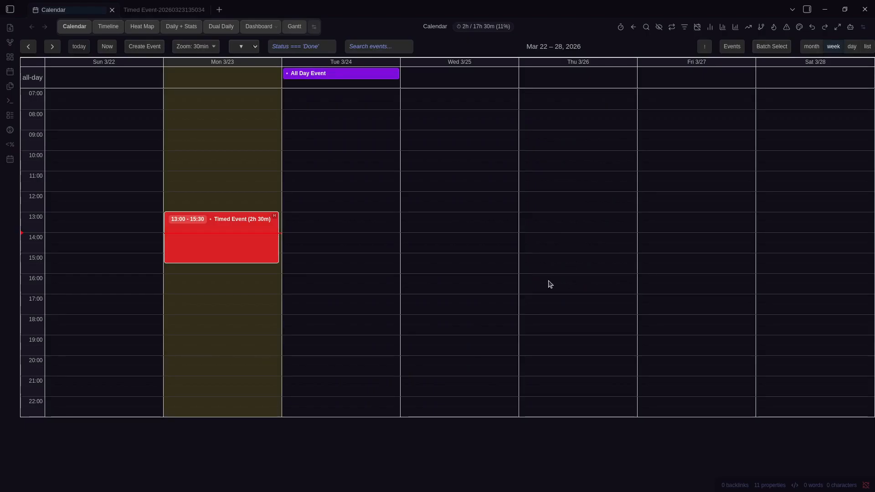
Drag the Timed Event from 13:00 to 17:00–19:30 on Monday 3/23
right_click(196, 225)
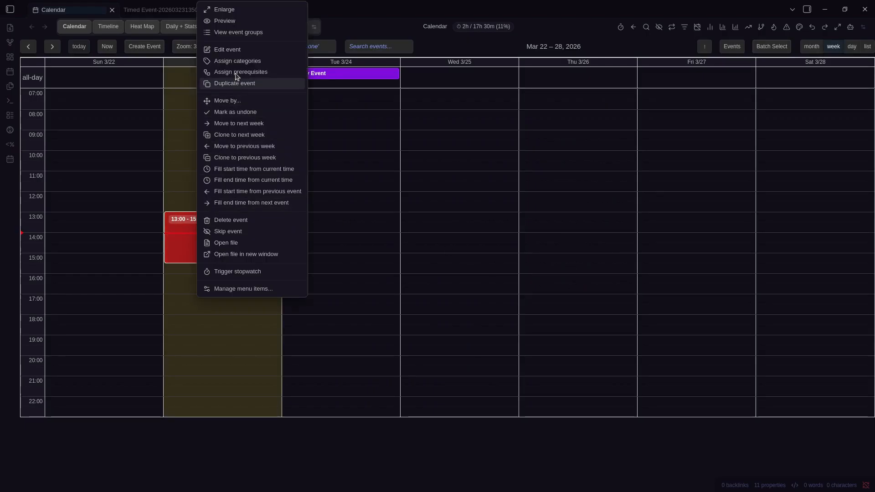
left_click(235, 50)
scroll(405, 263, "down", 10)
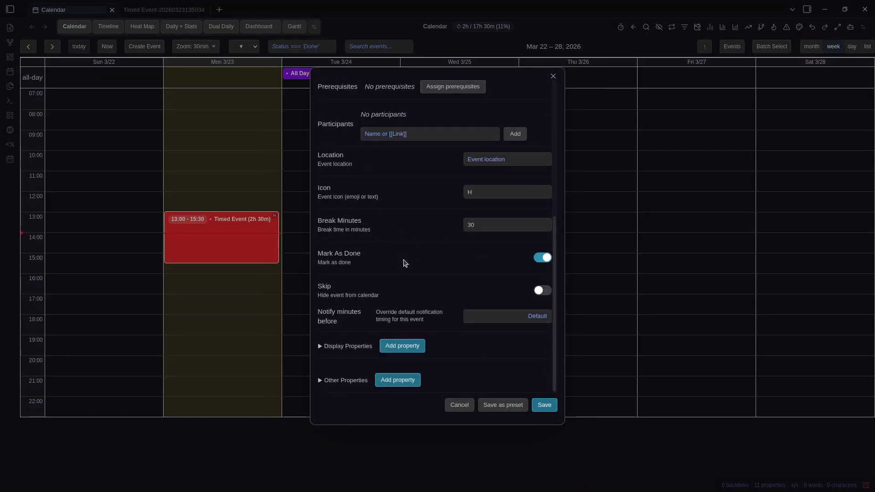
left_click(223, 241)
left_click_drag(222, 242, 229, 324)
Add a custom property Hello = World under Other Properties and save the event
right_click(228, 324)
left_click(270, 80)
scroll(447, 267, "down", 6)
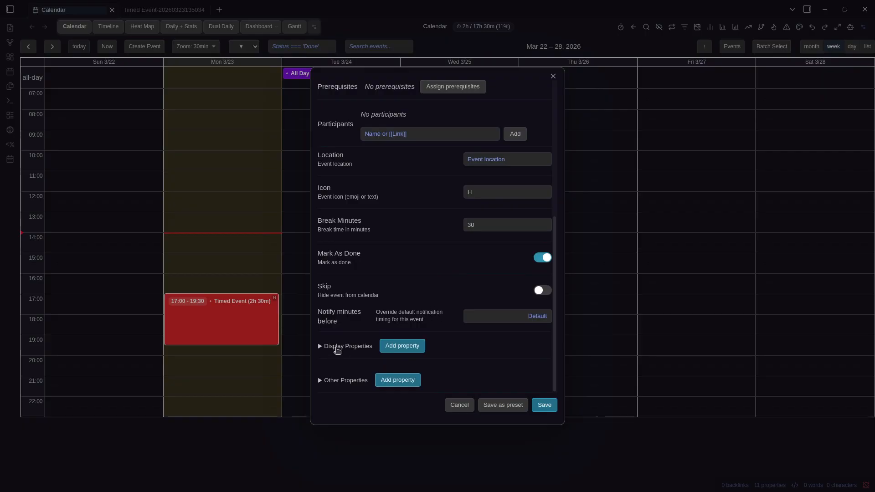
left_click(337, 350)
left_click(344, 381)
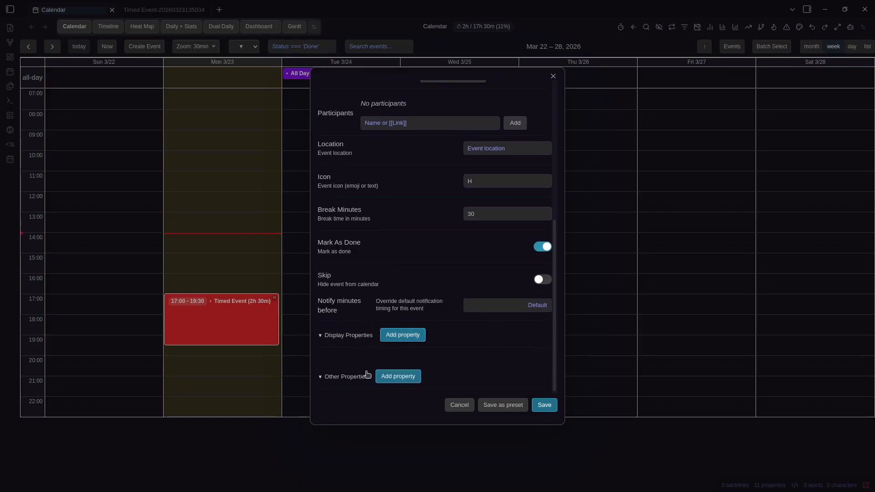
left_click(414, 378)
left_click(379, 379)
type("Hello")
key("Tab")
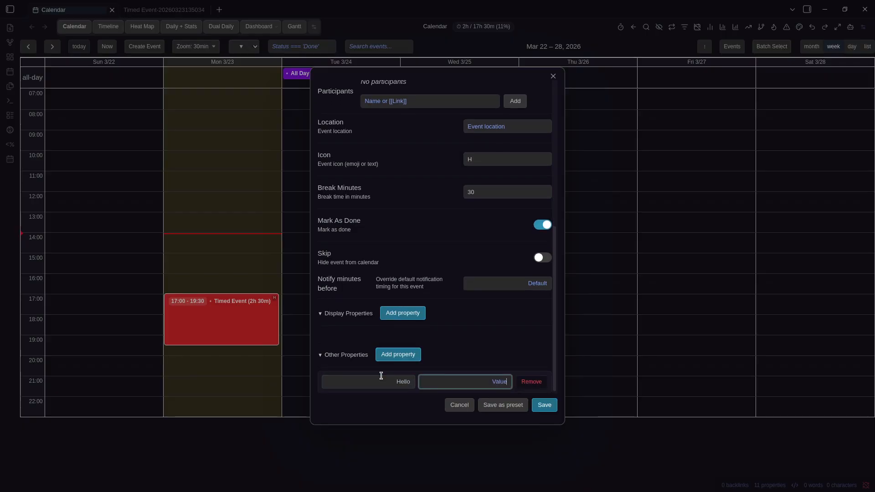
left_click(534, 407)
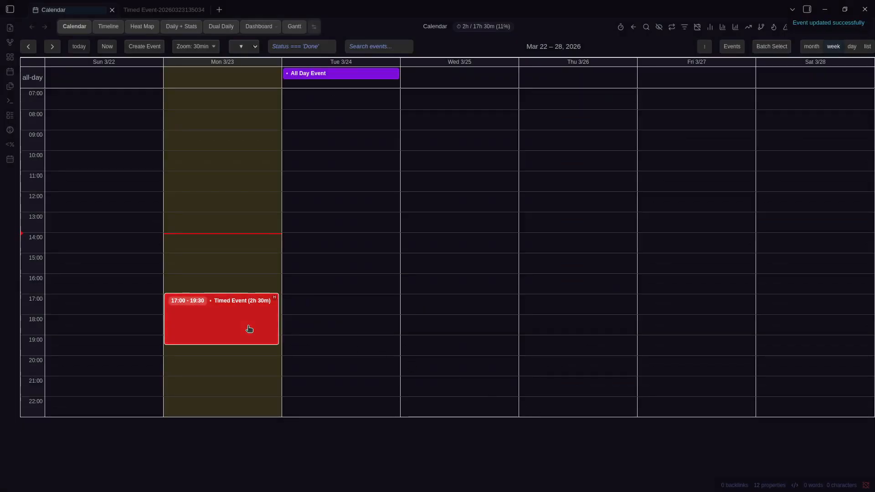
left_click(248, 328, "ctrl")
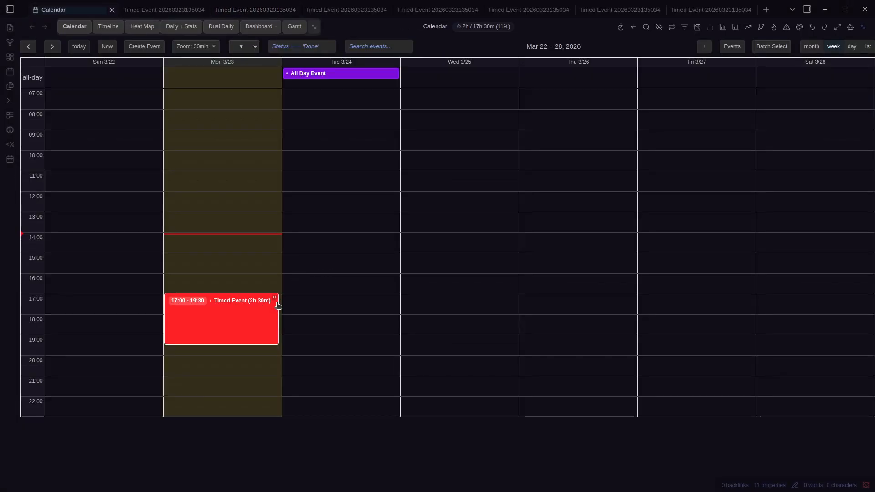
right_click(254, 316)
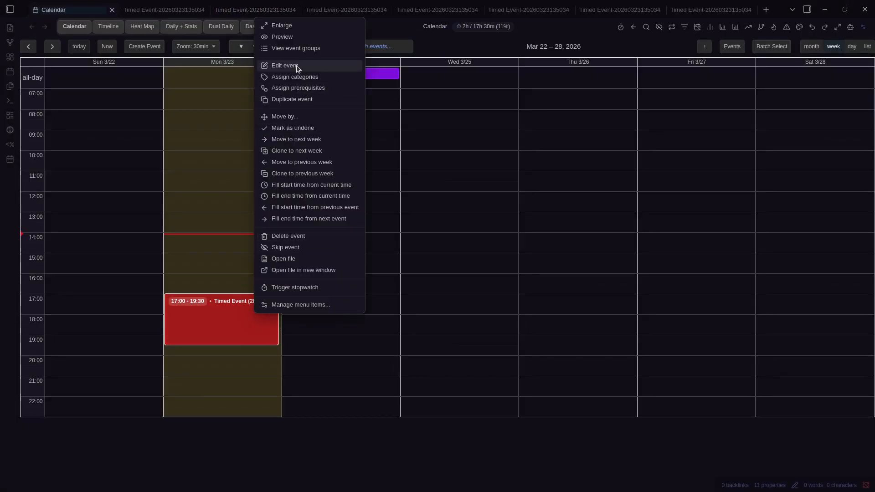
Set the Timed Event to notify 5 minutes before, move it to 14:00–16:30, and close the reminder
left_click(274, 67)
scroll(436, 306, "down", 5)
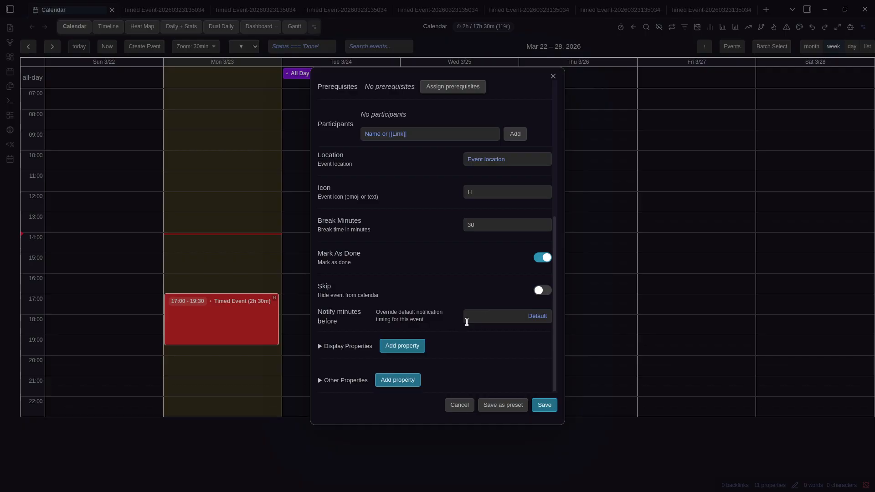
left_click(496, 317)
type("5")
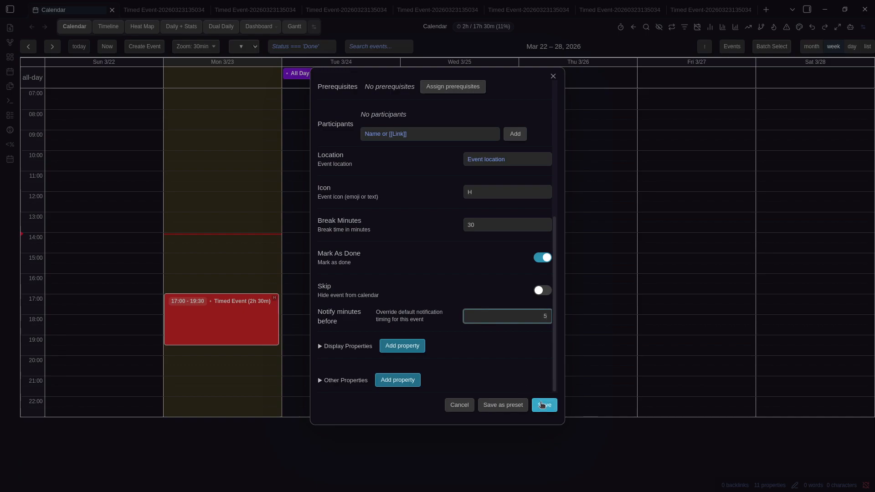
left_click(541, 405)
left_click_drag(224, 326, 246, 267)
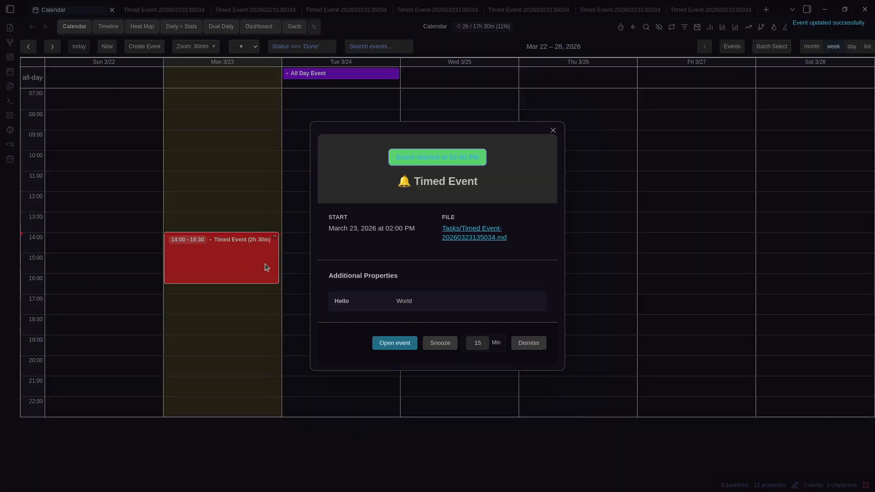
left_click(553, 131)
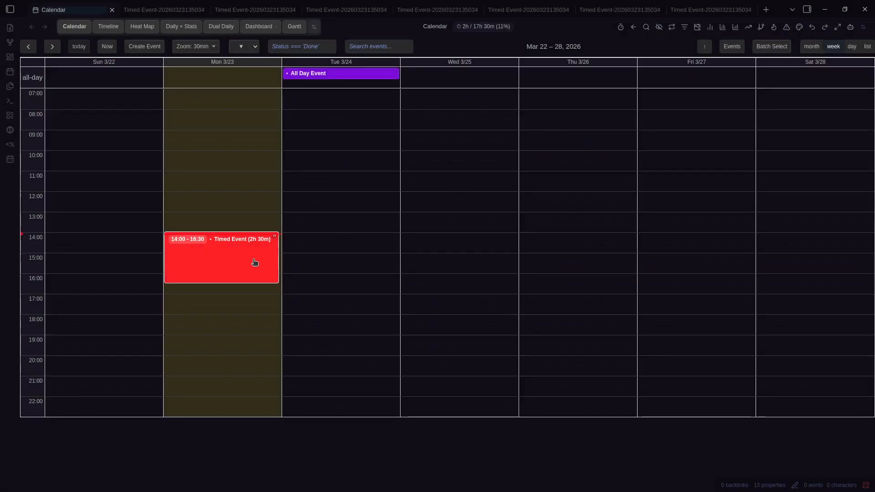
Enter 5 in Notifications' Timed events (minutes before) default, then close settings
key("ctrl+comma")
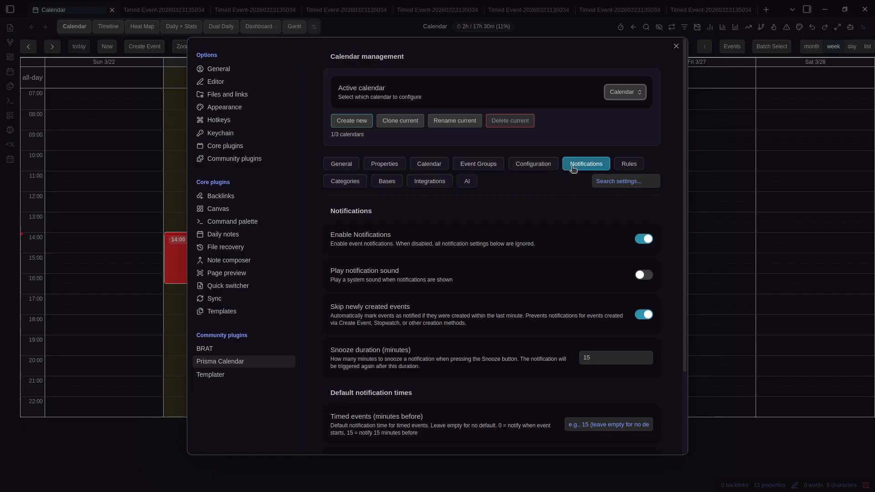
scroll(524, 205, "down", 2)
scroll(493, 205, "down", 2)
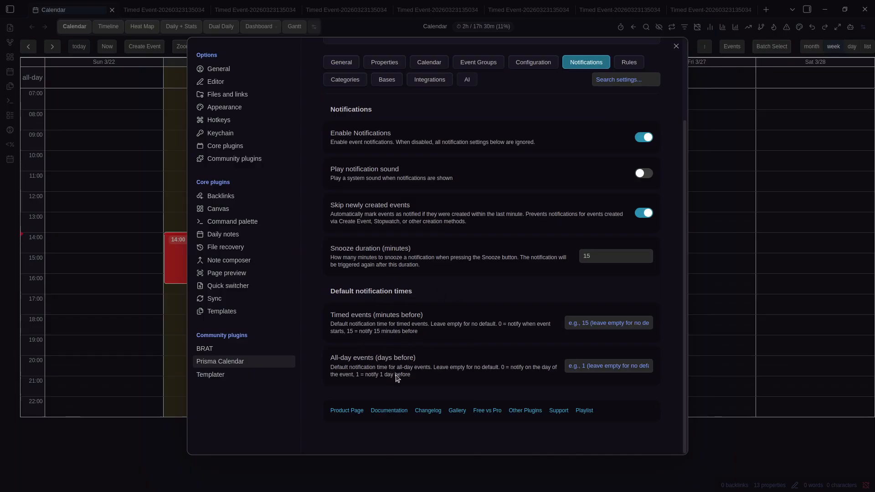
left_click(579, 329)
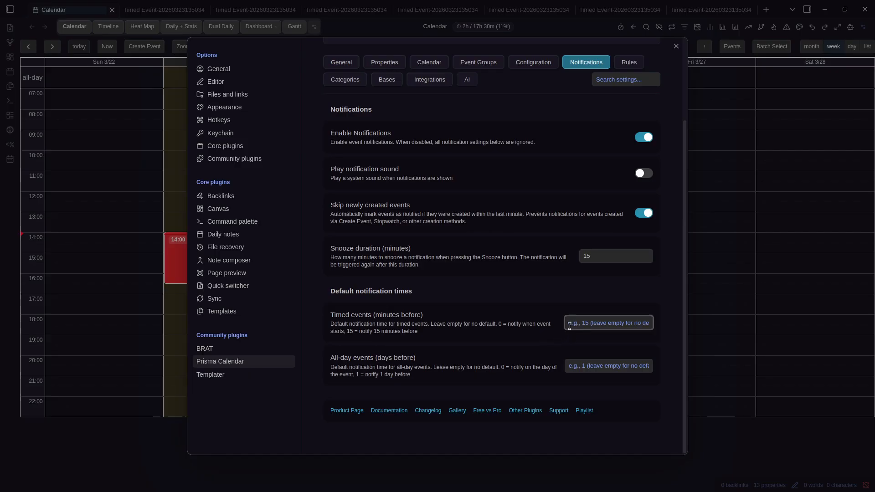
left_click(534, 309)
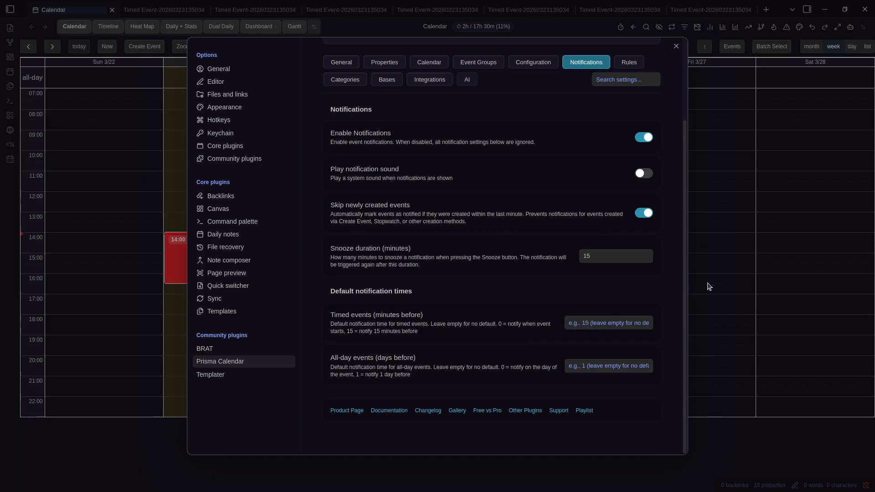
left_click(608, 322)
type("5")
left_click(509, 306)
left_click(705, 299)
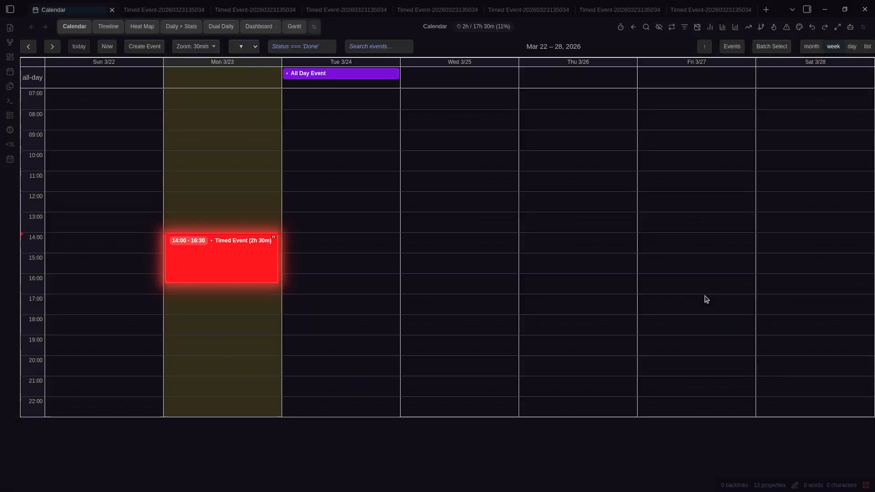
Inspect the Timed Event's notify-minutes-before field in its edit form
right_click(240, 266)
left_click(268, 47)
scroll(435, 299, "down", 5)
left_click(508, 314)
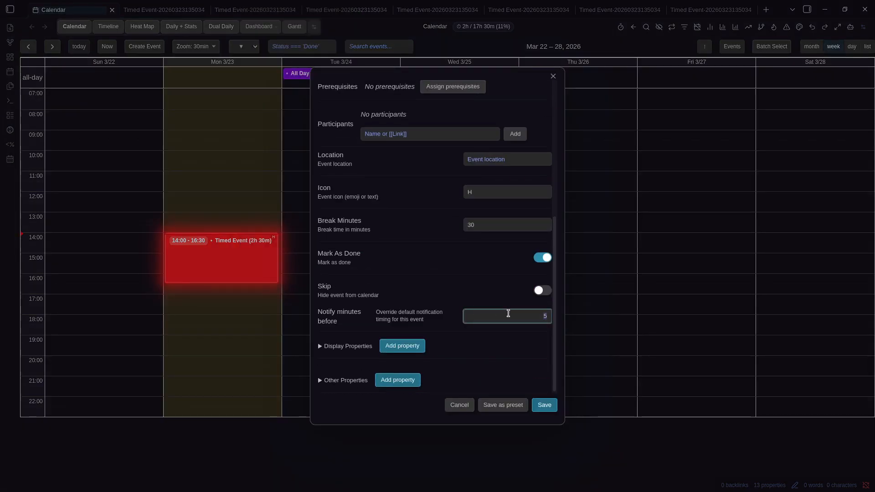
key("Delete")
left_click(671, 315)
Check the All Day Event's notify fields, then return to the Prisma Calendar Notifications settings
right_click(365, 73)
left_click(379, 118)
scroll(477, 254, "down", 5)
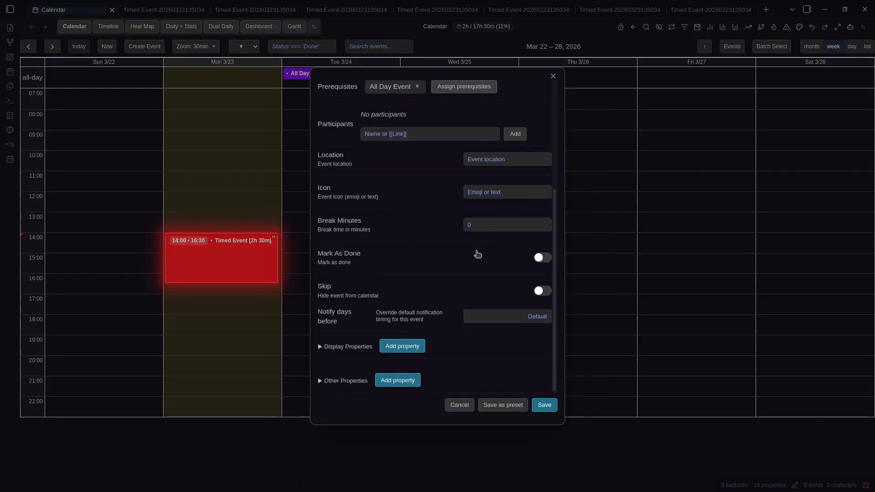
scroll(381, 295, "up", 5)
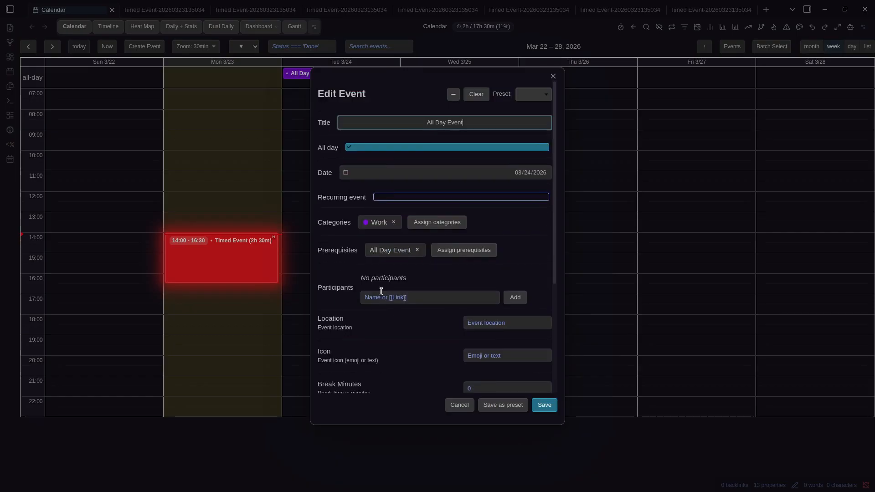
scroll(381, 292, "down", 5)
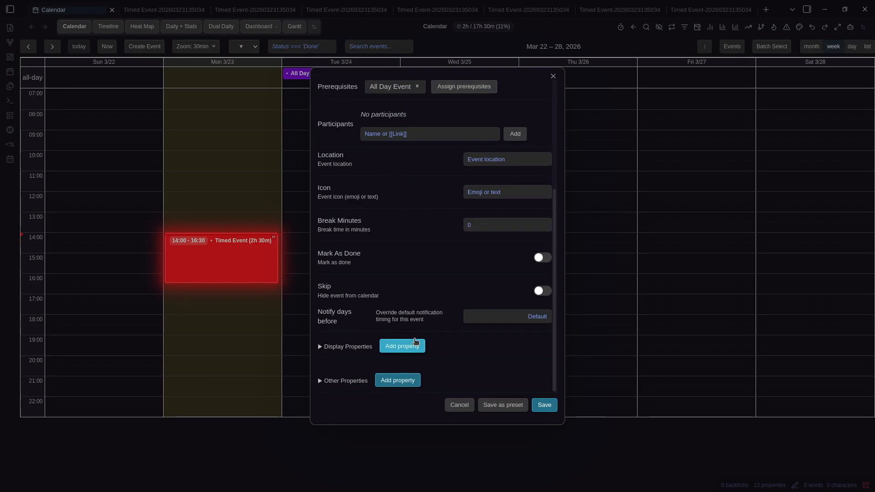
key("Escape")
key("ctrl+comma")
scroll(568, 228, "down", 3)
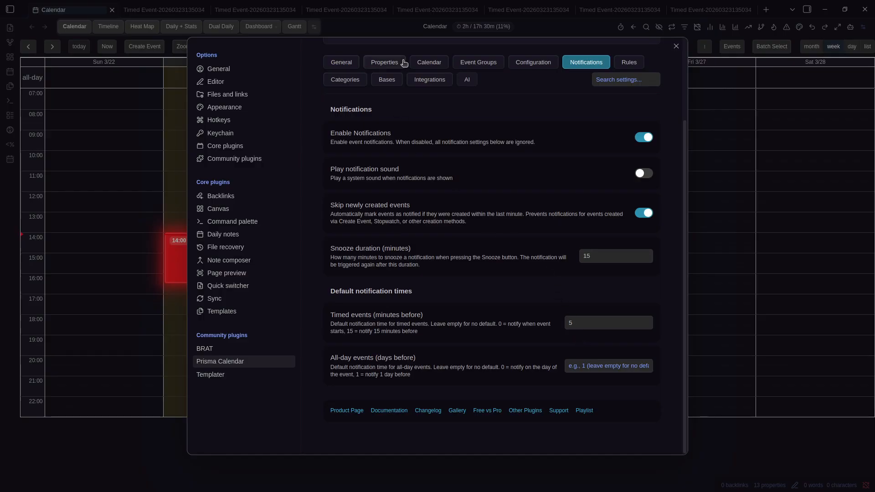
Set the Properties tab's sorting normalization strategy to 'All events — start datetime (Recommended)' and close Settings
left_click(404, 63)
scroll(497, 224, "up", 3)
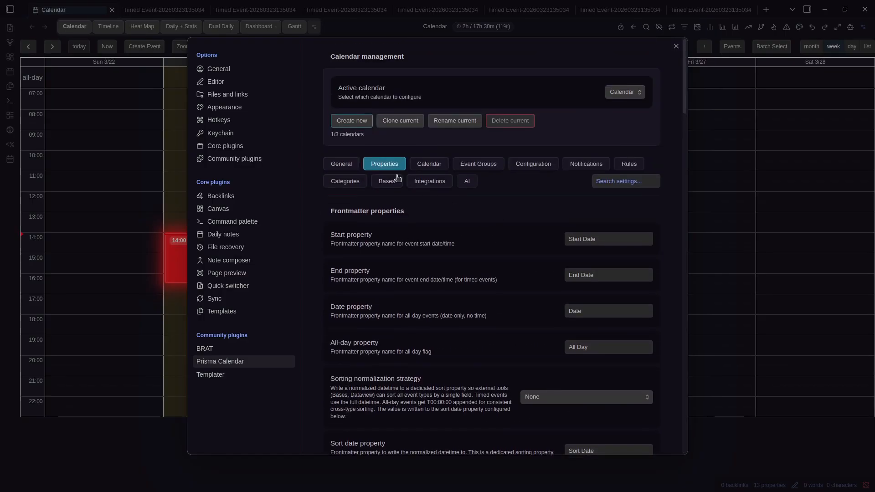
scroll(507, 236, "down", 2)
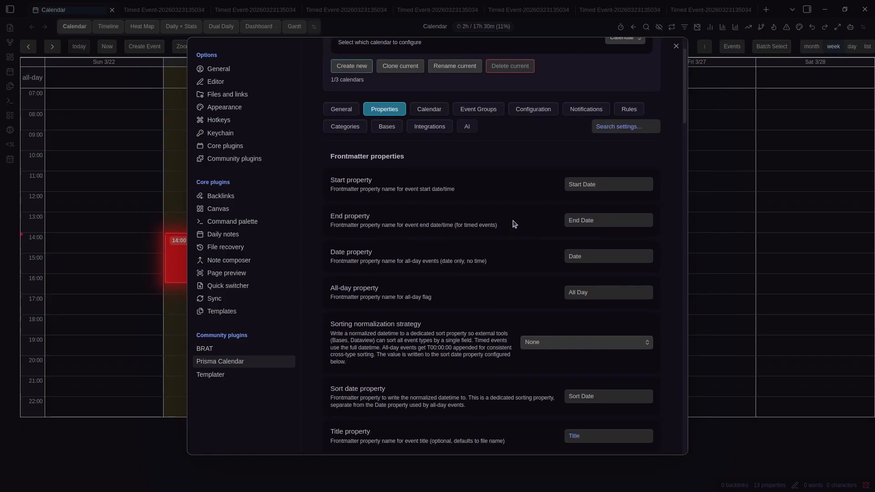
scroll(358, 162, "down", 1)
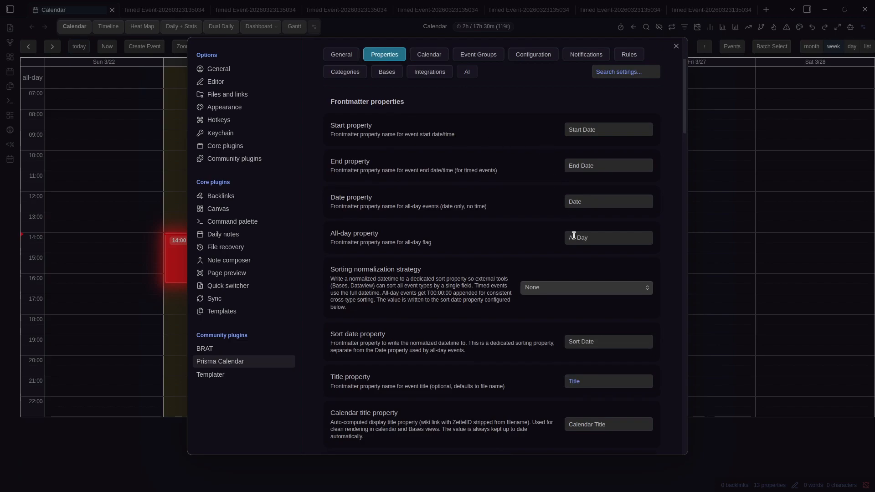
scroll(501, 228, "down", 2)
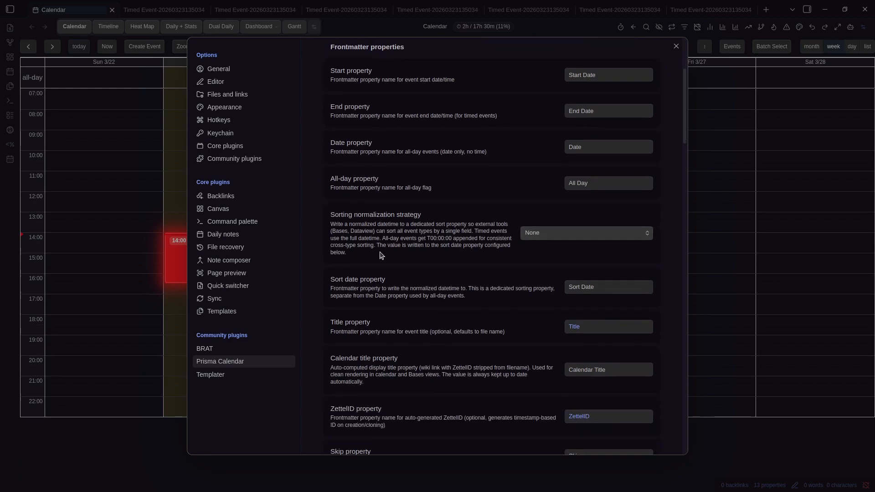
scroll(406, 262, "up", 2)
scroll(456, 253, "down", 2)
left_click(546, 240)
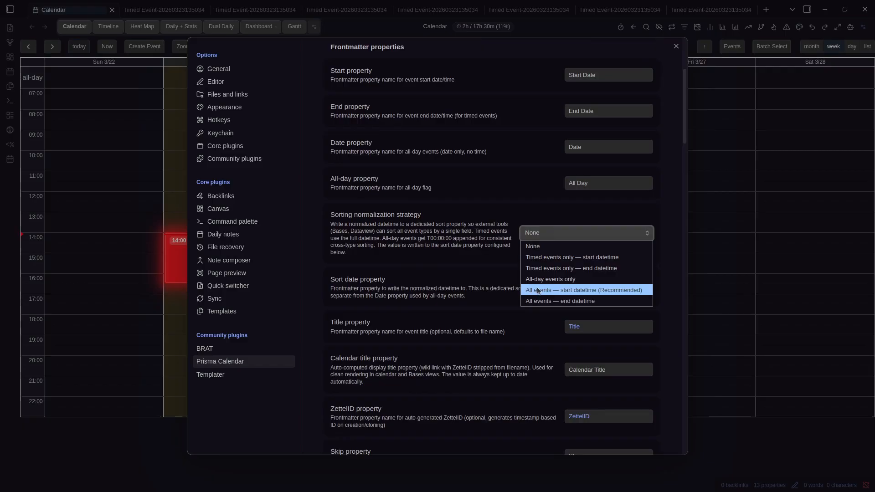
left_click(547, 292)
left_click(548, 232)
left_click(608, 288)
left_click(118, 265)
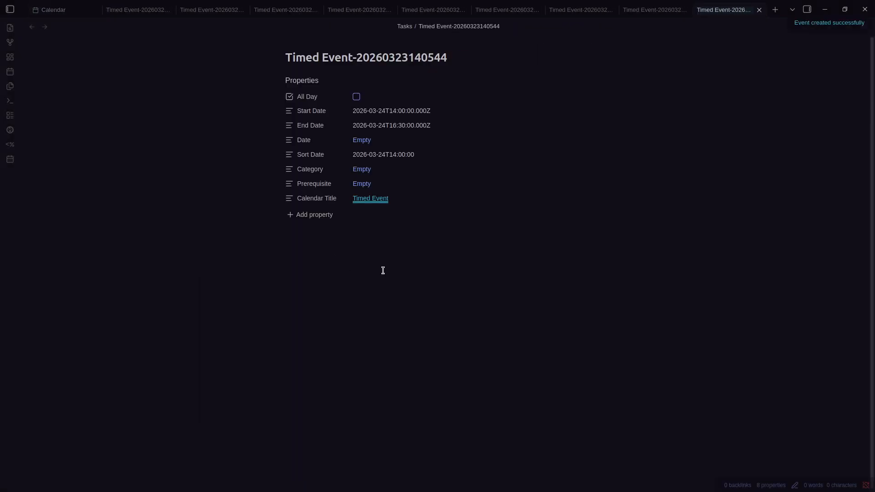
Check the Sort Date line in the raw frontmatter of the open event notes
key("ctrl+e")
triple_click(368, 129)
left_click(384, 187)
key("ctrl+shift+Tab")
left_click(146, 8)
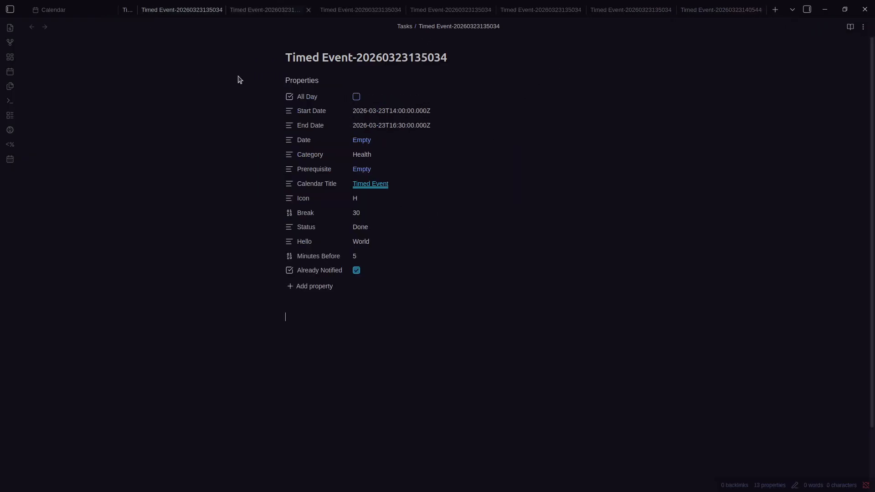
key("ctrl+w")
key("ctrl+w")
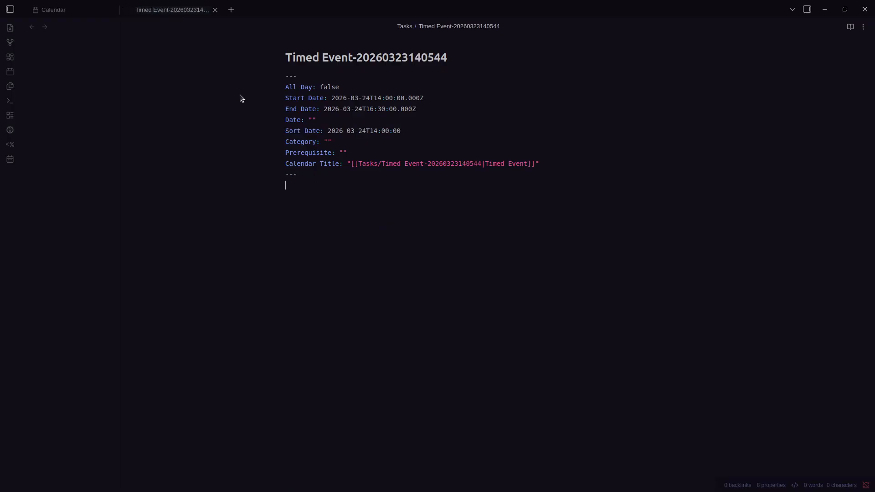
triple_click(360, 130)
left_click(353, 174)
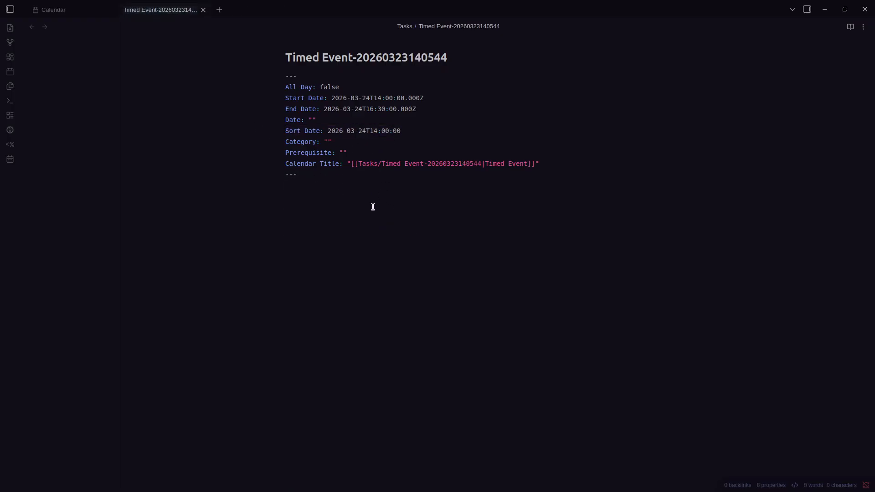
key("ctrl+Tab")
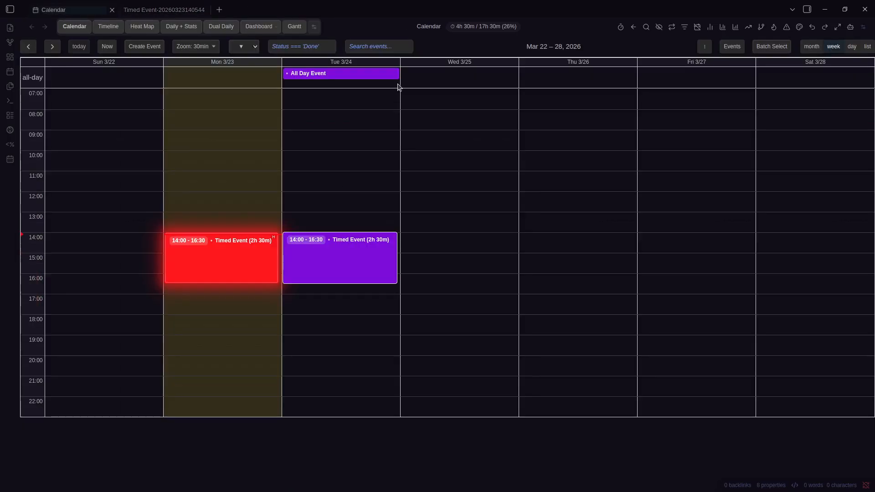
Create an all-day event titled 'All Day Event' on Wednesday 3/25
left_click(463, 81)
type("All Day Event")
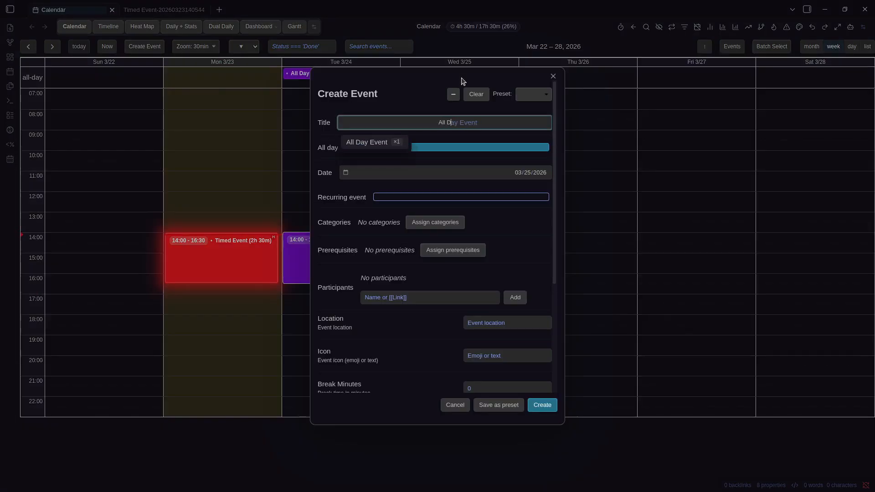
key("Return")
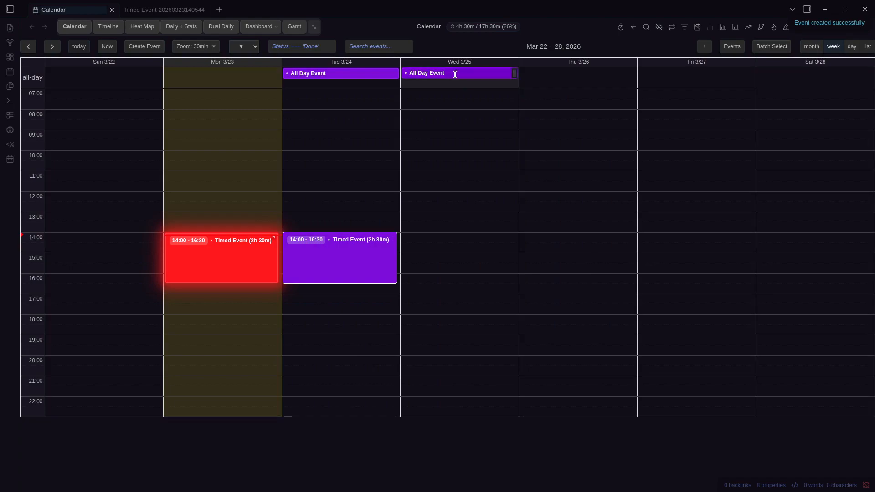
left_click(455, 74)
Show the new note's raw frontmatter in a split beside the Timed Event note
key("ctrl+e")
key("ctrl+backslash")
left_click(235, 141)
key("ctrl+shift+Tab")
key("ctrl+Tab")
key("ctrl+w")
left_click(245, 158)
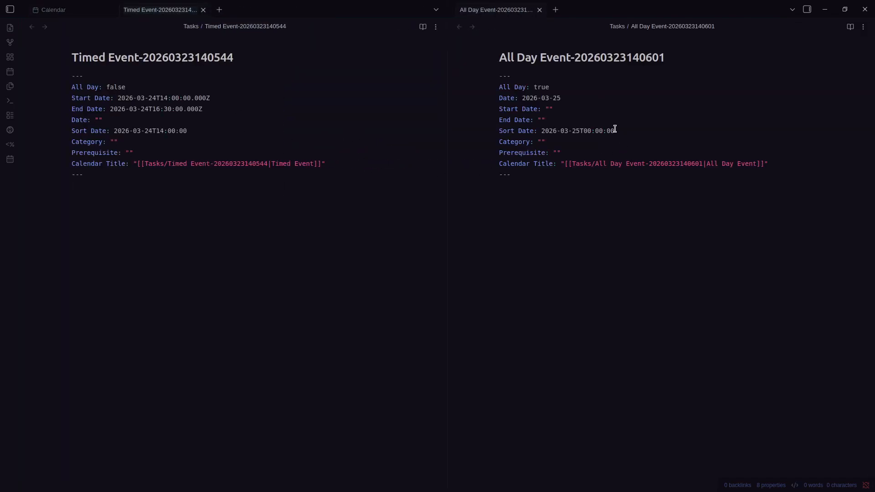
triple_click(615, 131)
left_click(638, 203)
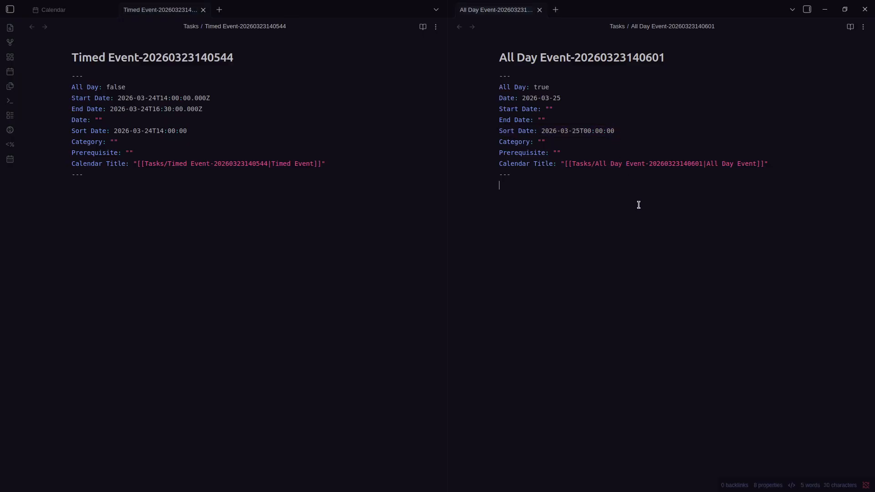
triple_click(93, 131)
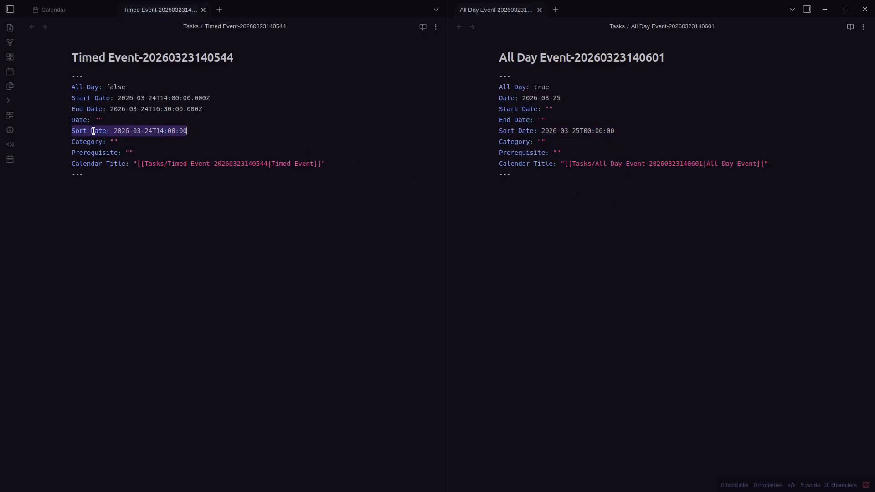
left_click(154, 206)
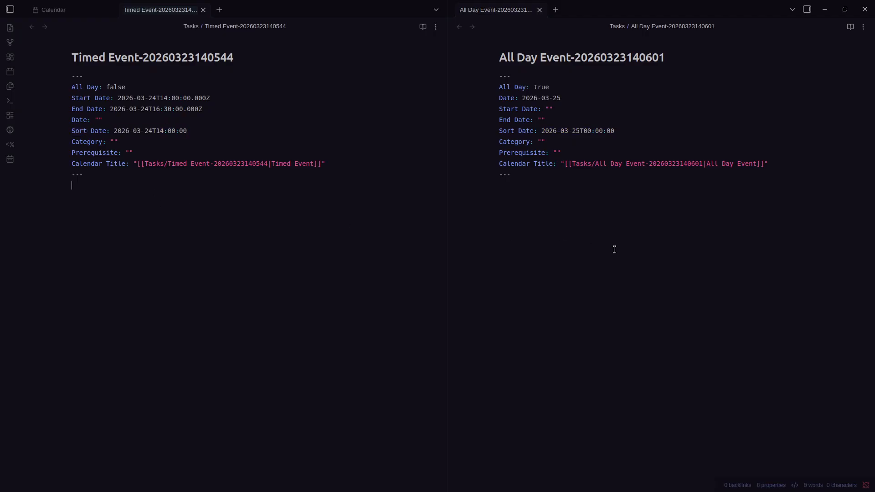
key("ctrl+comma")
scroll(456, 228, "down", 4)
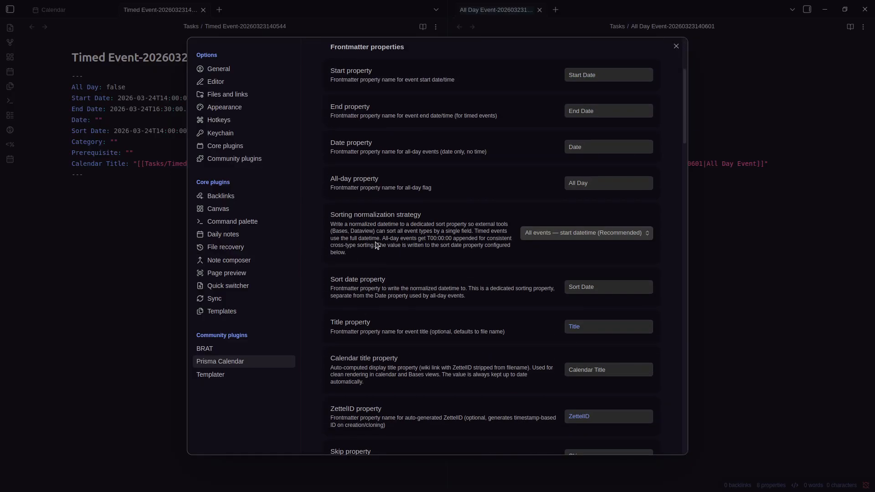
key("Escape")
left_click_drag(561, 98, 499, 98)
left_click_drag(210, 111, 64, 104)
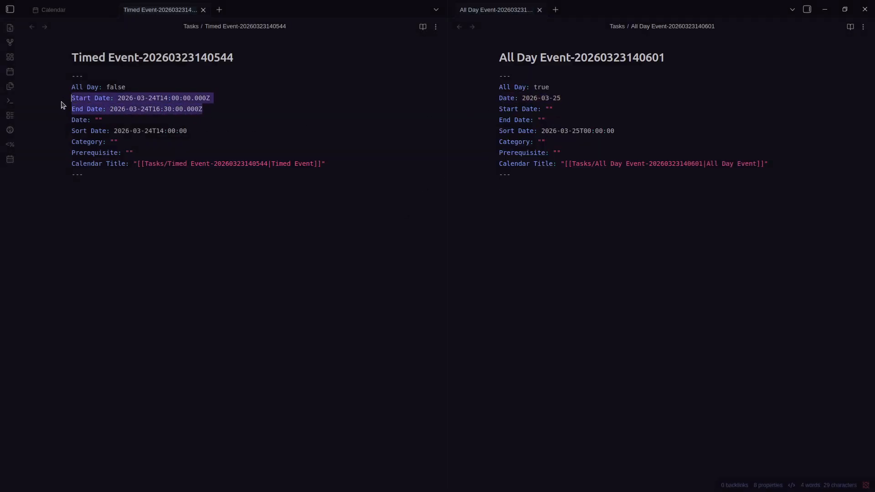
left_click_drag(229, 111, 68, 101)
left_click(136, 189)
key("ctrl+comma")
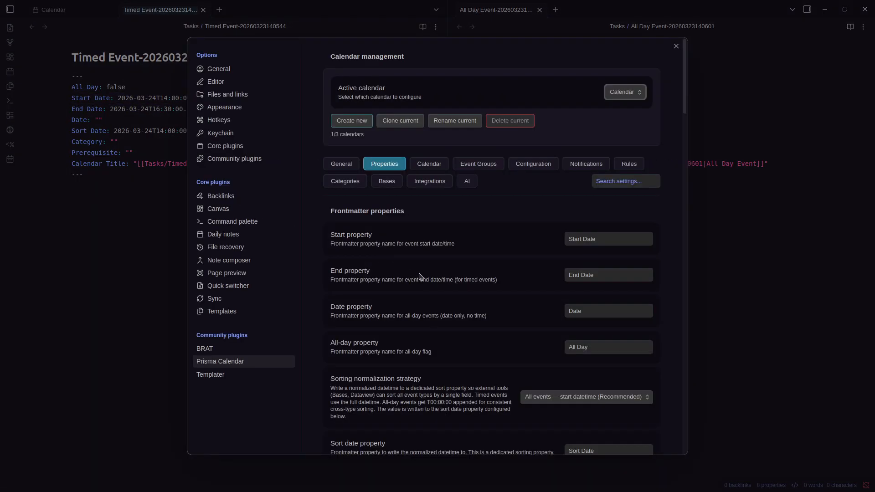
scroll(408, 272, "down", 3)
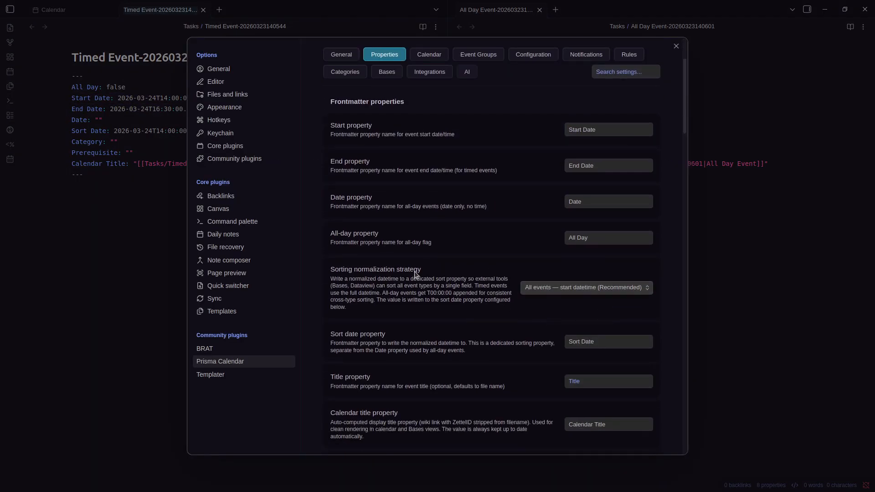
key("Escape")
left_click_drag(221, 93, 61, 93)
triple_click(182, 131)
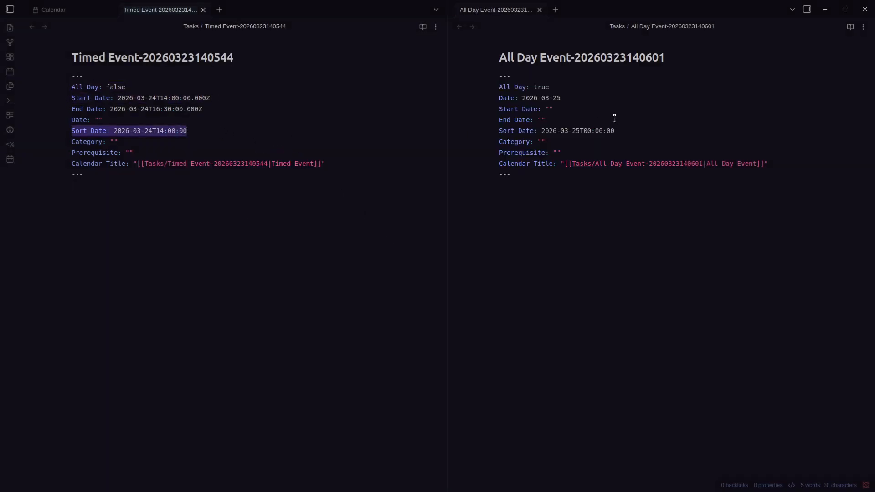
triple_click(514, 94)
left_click_drag(189, 130, 70, 131)
left_click_drag(222, 102, 118, 106)
double_click(205, 109)
left_click(615, 130)
triple_click(615, 130)
mouse_move(590, 186)
left_mouse_down()
mouse_move(537, 117)
mouse_move(584, 179)
left_mouse_up()
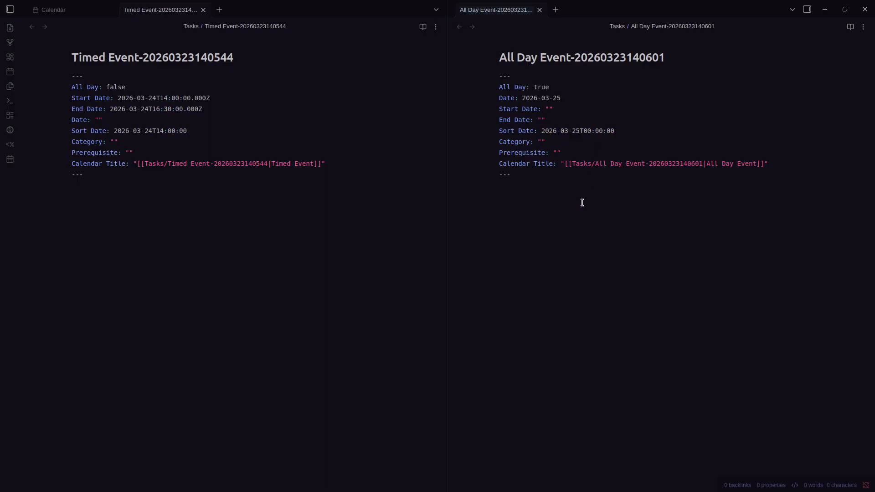
key("ctrl+comma")
Scroll through the Prisma Calendar property settings, then close them to inspect the Timed Event title link
scroll(483, 226, "down", 1)
scroll(483, 227, "down", 1)
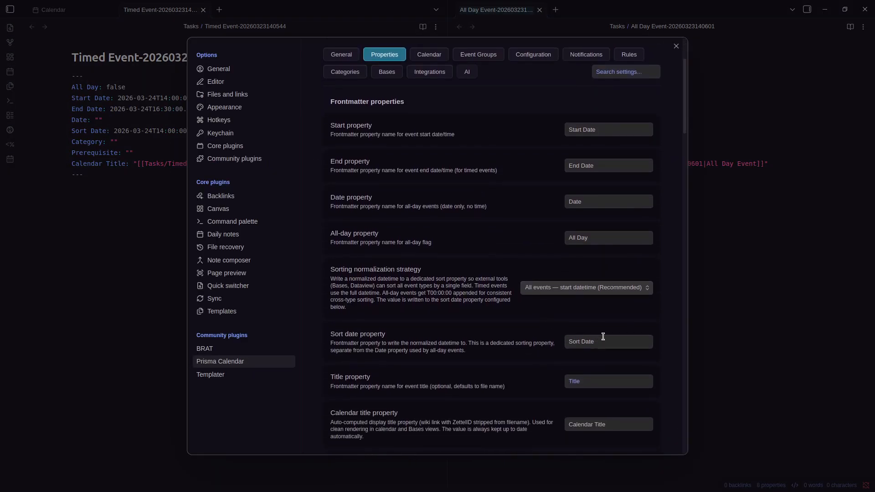
scroll(602, 336, "down", 2)
scroll(524, 322, "down", 1)
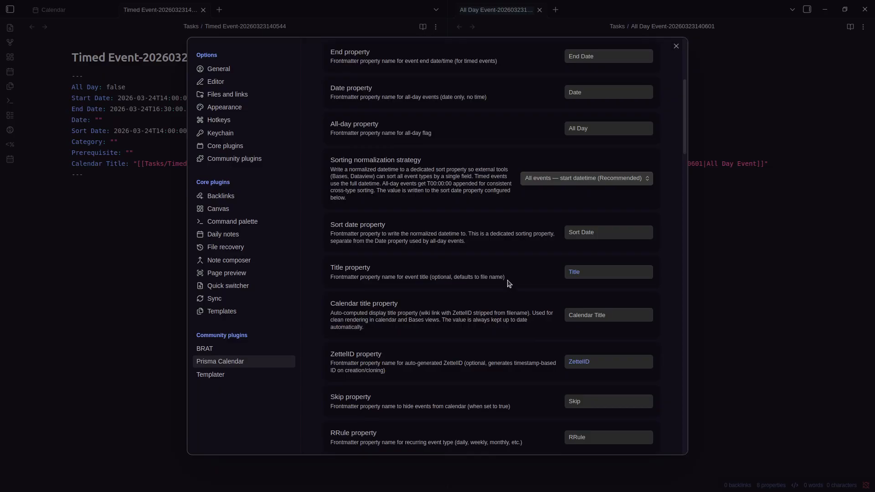
scroll(501, 279, "down", 1)
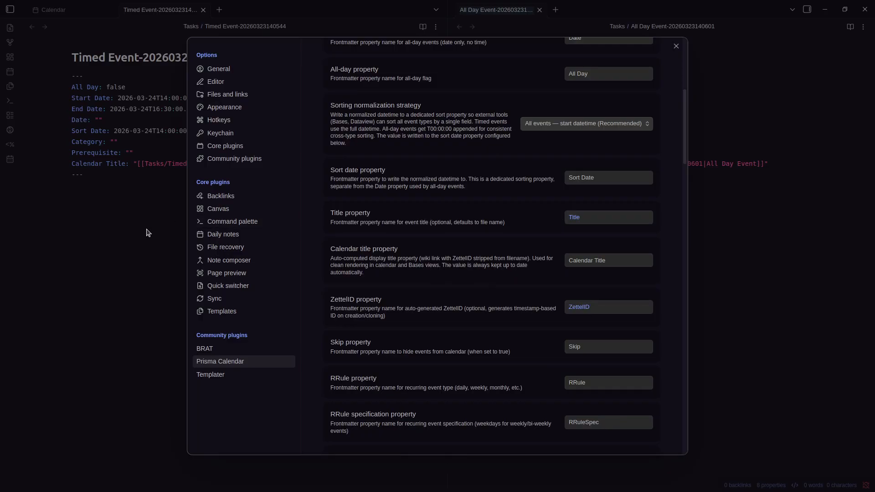
scroll(421, 242, "down", 1)
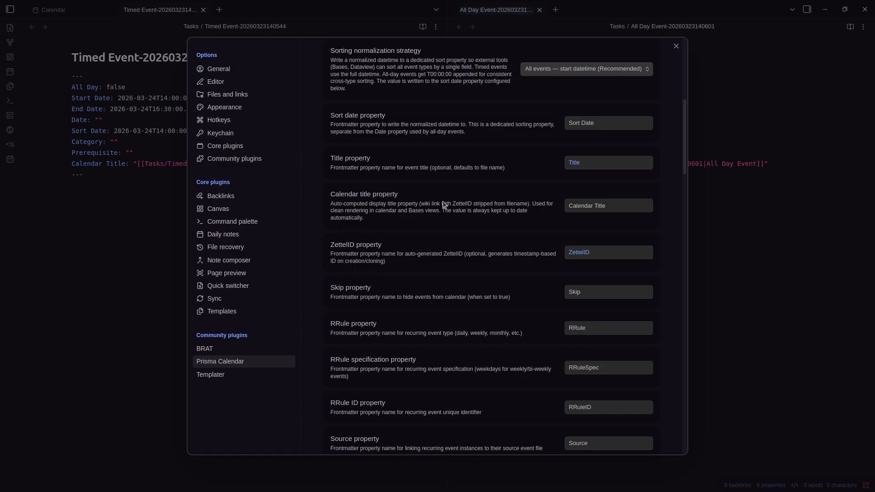
left_click(705, 225)
left_click_drag(315, 166, 266, 163)
left_click(292, 176)
left_click(283, 190)
Reopen Settings and scroll the frontmatter properties down to the RRule, RRuleSpec and RRuleID names
key("ctrl+comma")
scroll(461, 240, "down", 6)
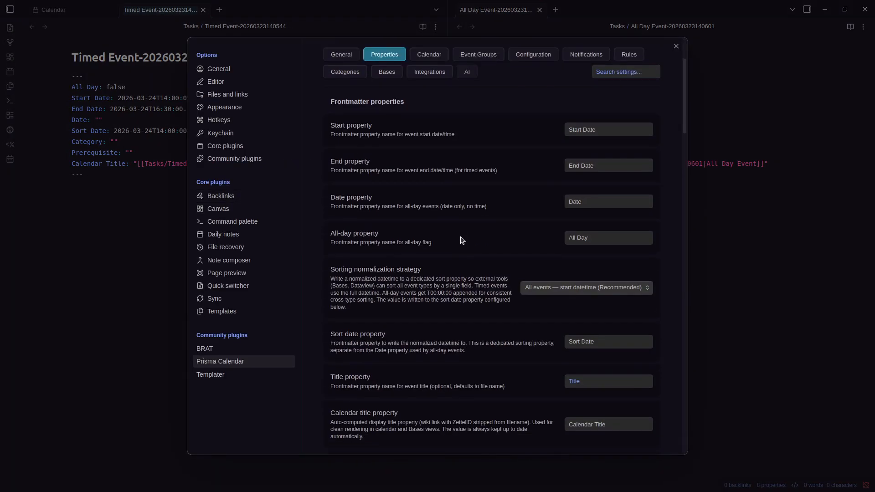
scroll(469, 268, "down", 1)
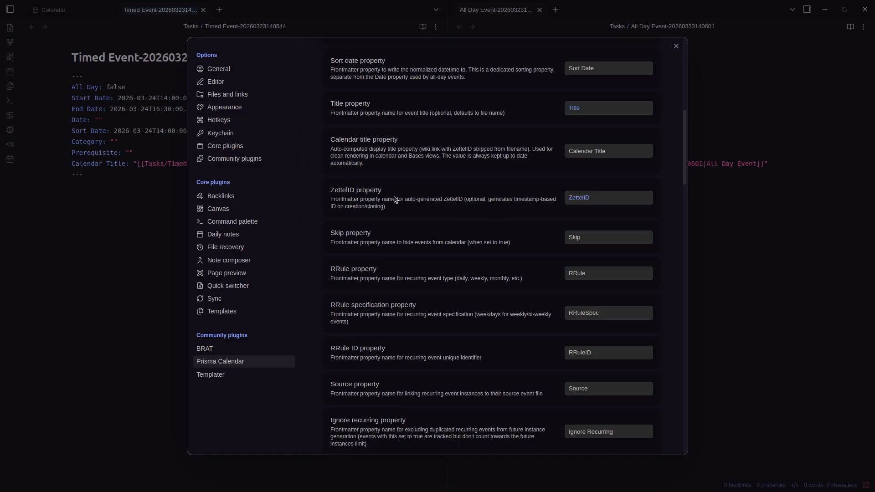
scroll(433, 241, "down", 1)
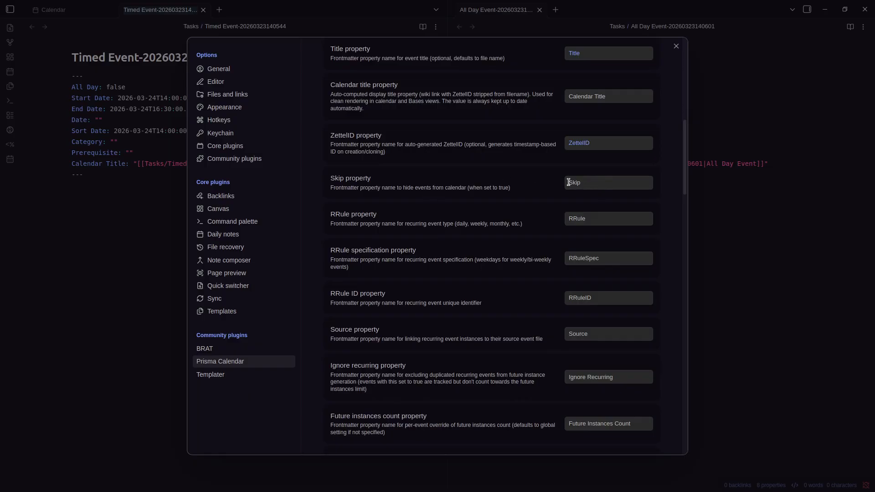
scroll(351, 232, "down", 1)
scroll(351, 231, "down", 1)
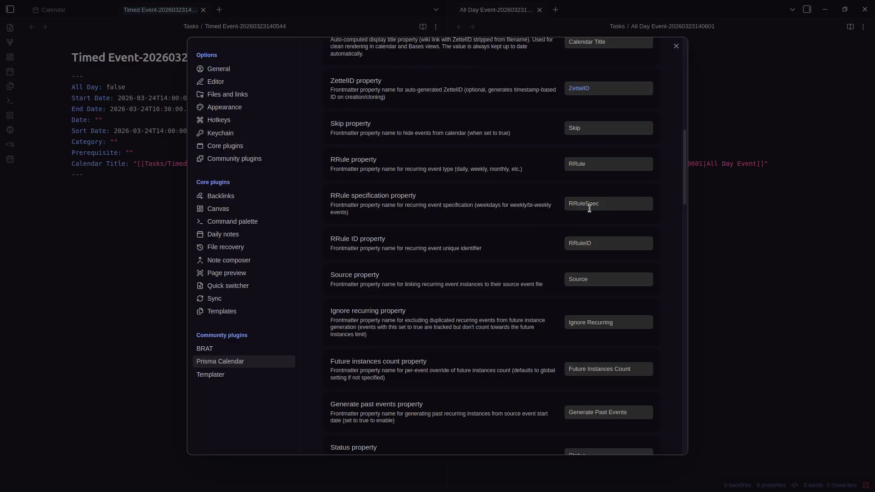
left_click(518, 215)
scroll(502, 212, "down", 2)
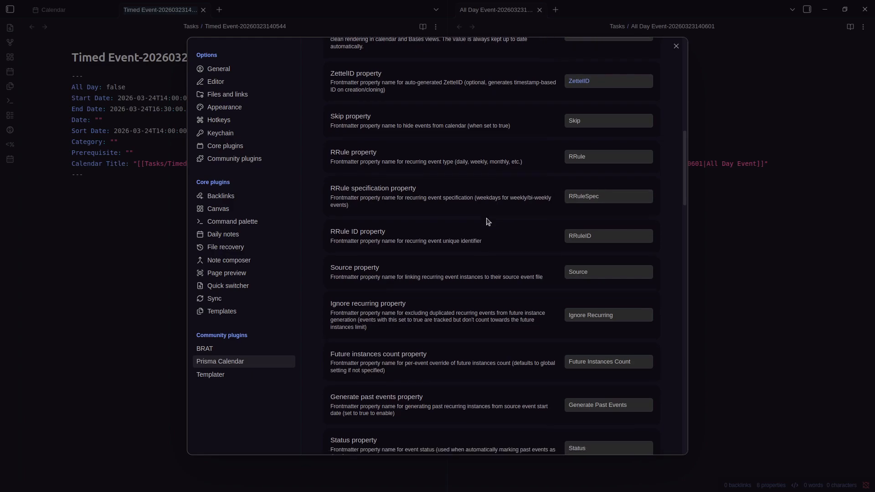
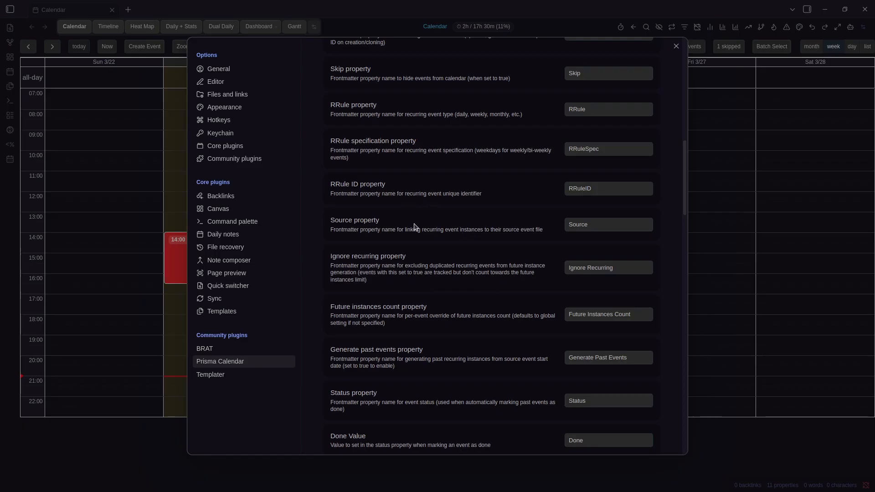
Search the Prisma Calendar settings for 'future instan', then clear the search
scroll(424, 212, "down", 1)
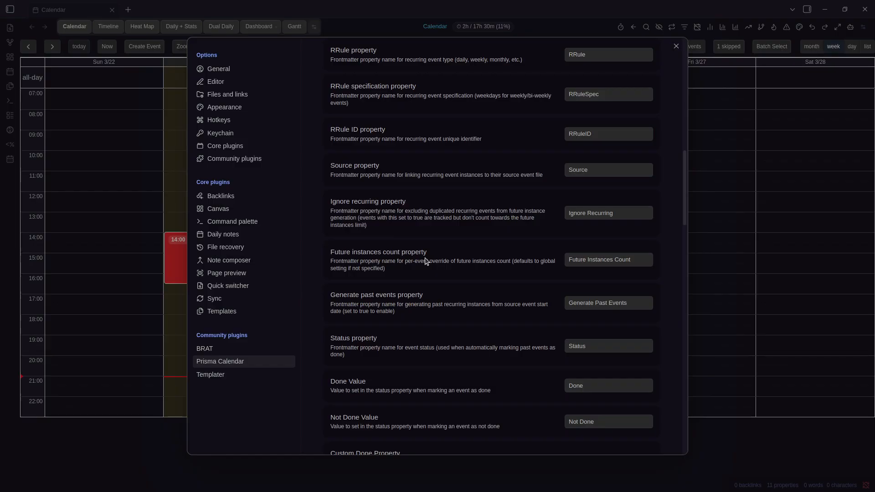
scroll(426, 255, "up", 15)
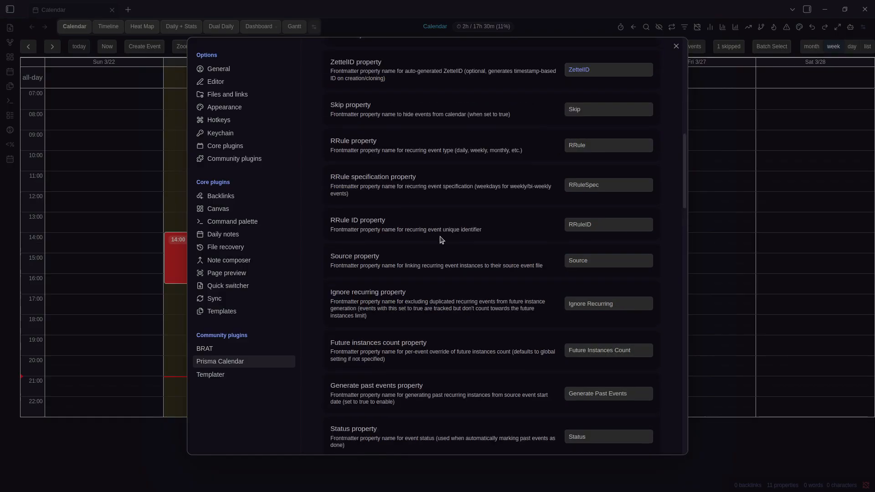
left_click(623, 181)
type("f")
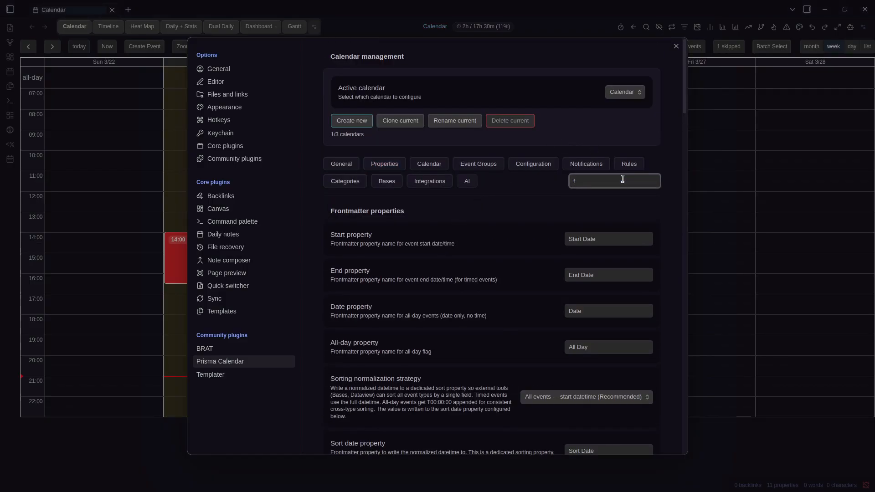
type("uture instan")
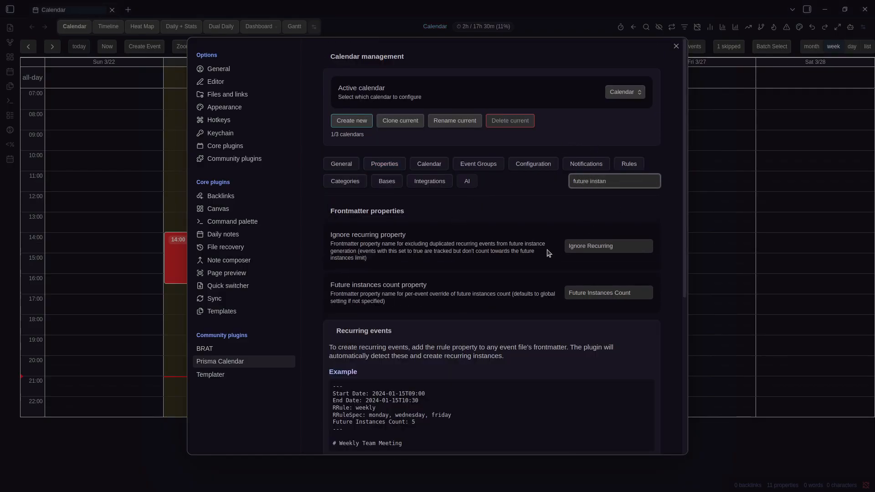
scroll(552, 251, "down", 5)
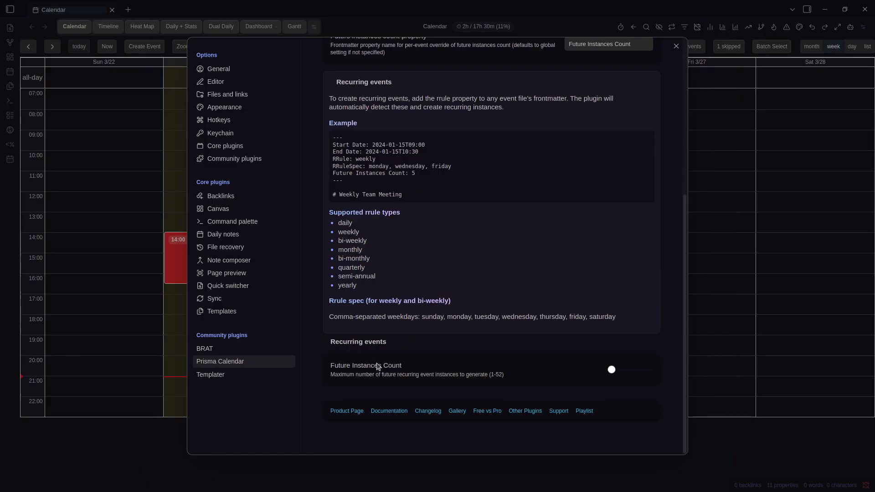
mouse_move(613, 372)
scroll(495, 351, "up", 5)
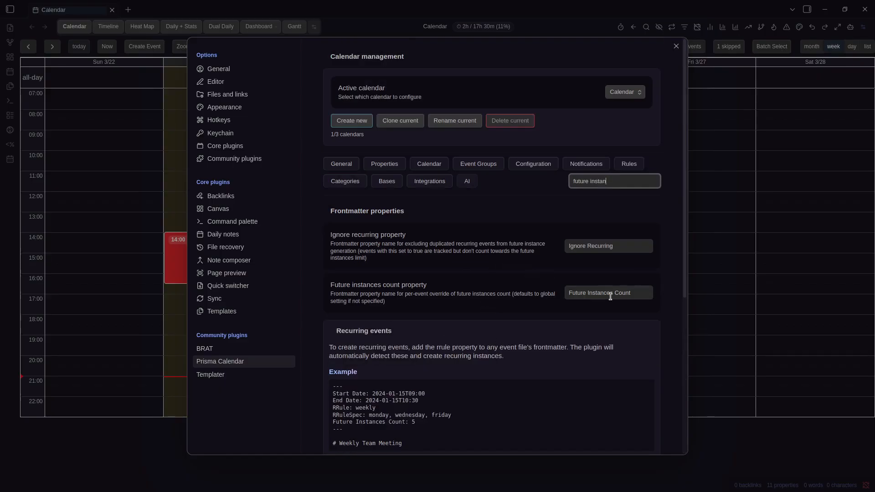
key("ctrl+a")
key("BackSpace")
scroll(592, 285, "down", 5)
scroll(591, 283, "down", 10)
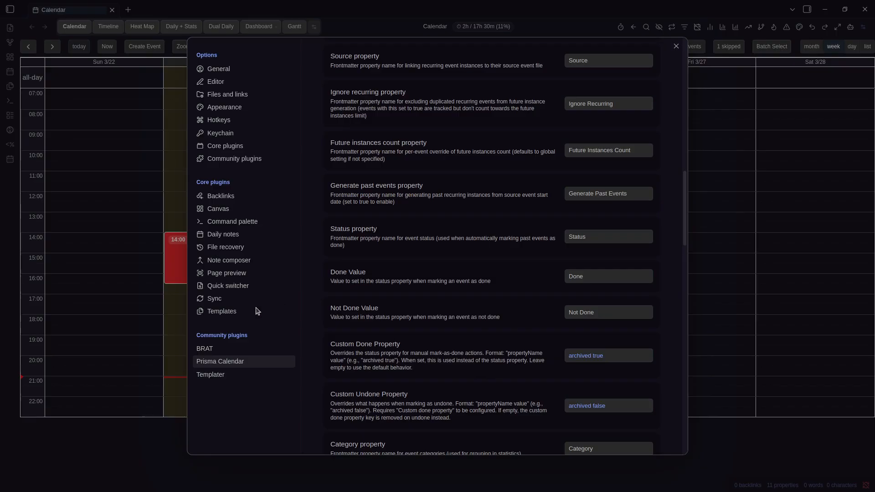
Close settings and drag out slots on Mon 3/23 and Tue 3/24, dismissing each new-event form
left_click(139, 326)
left_click_drag(193, 363, 200, 385)
left_click(301, 367)
left_click_drag(303, 362, 310, 392)
left_click(484, 41)
Open the Prisma Calendar settings twice to scroll through the options, closing them each time
key("ctrl+comma")
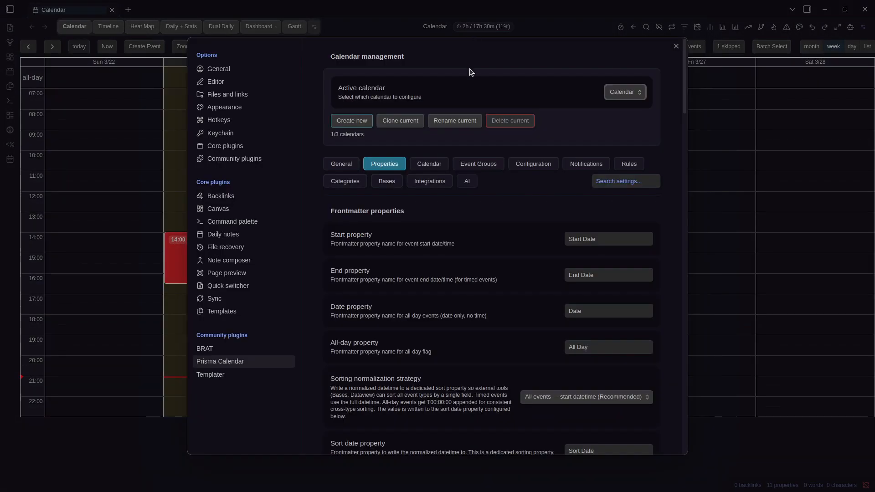
scroll(464, 185, "down", 4)
scroll(576, 272, "down", 2)
scroll(575, 272, "down", 6)
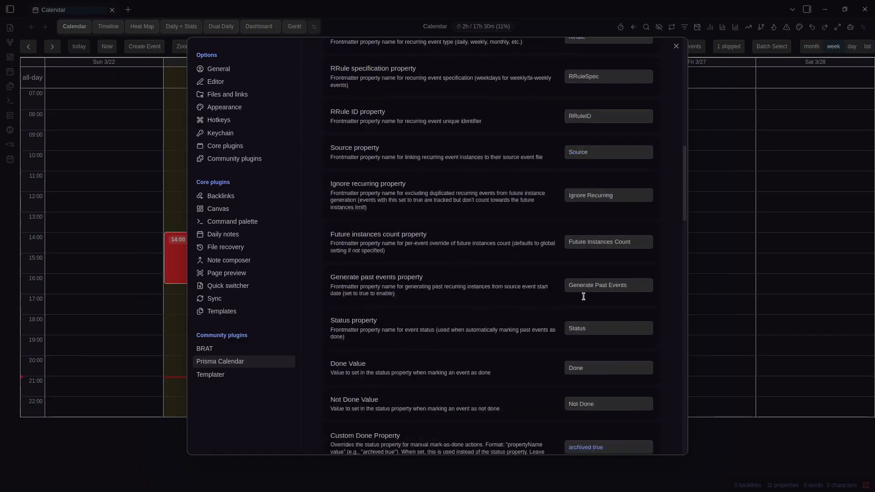
key("Escape")
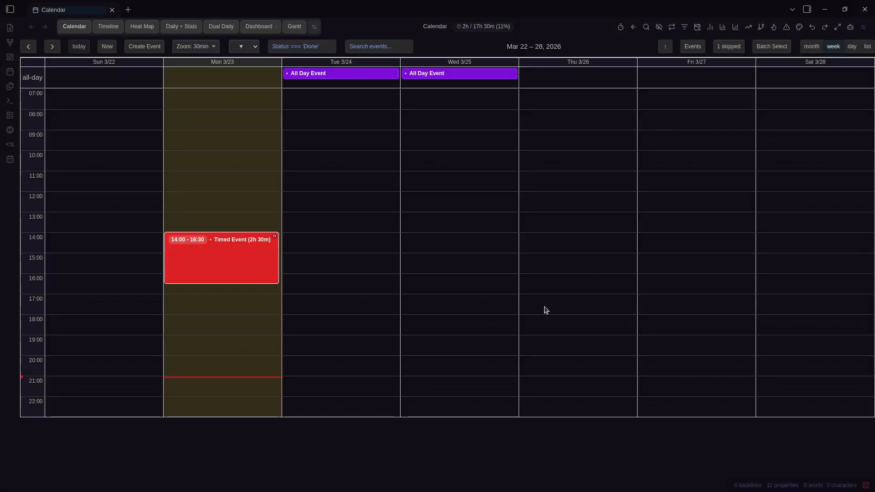
key("ctrl+comma")
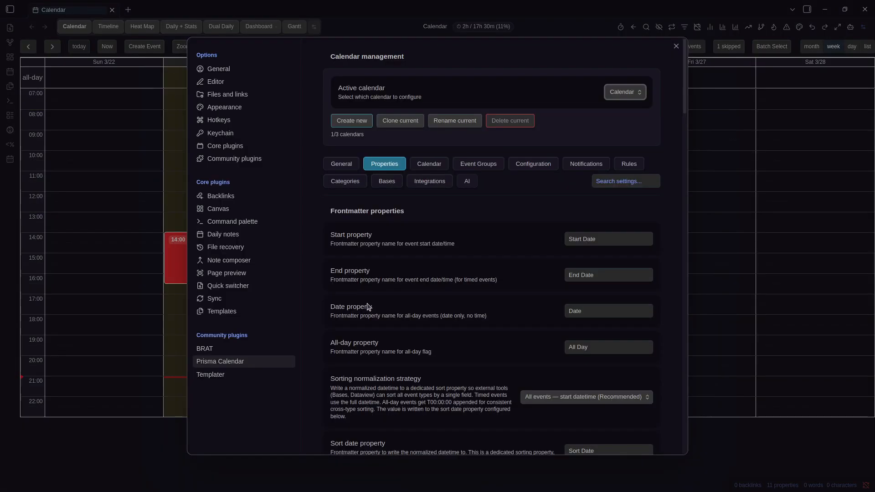
scroll(493, 250, "down", 18)
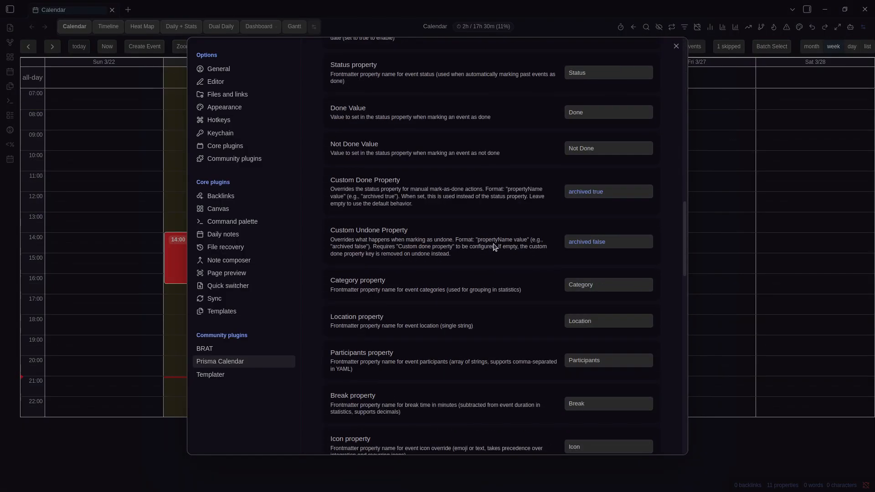
scroll(494, 247, "up", 6)
scroll(495, 248, "down", 3)
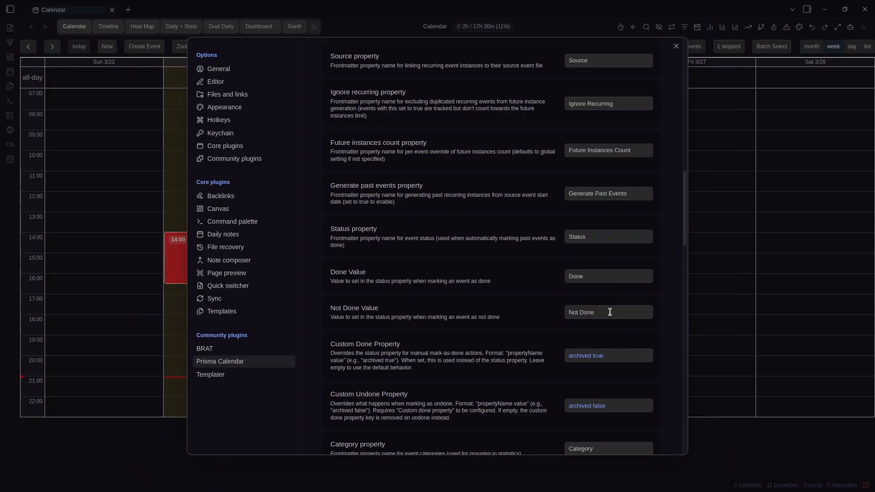
key("Escape")
Open the red Timed Event's note, mark the event as undone, and view the note
right_click(242, 277)
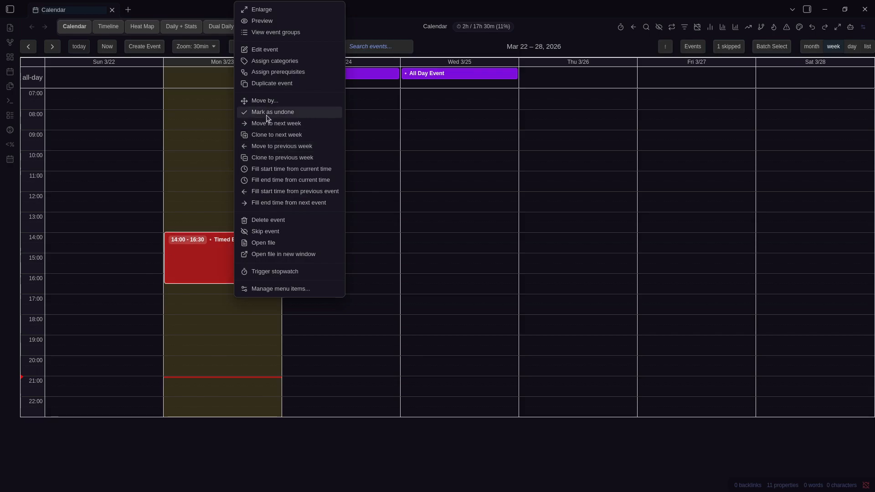
left_click(196, 258)
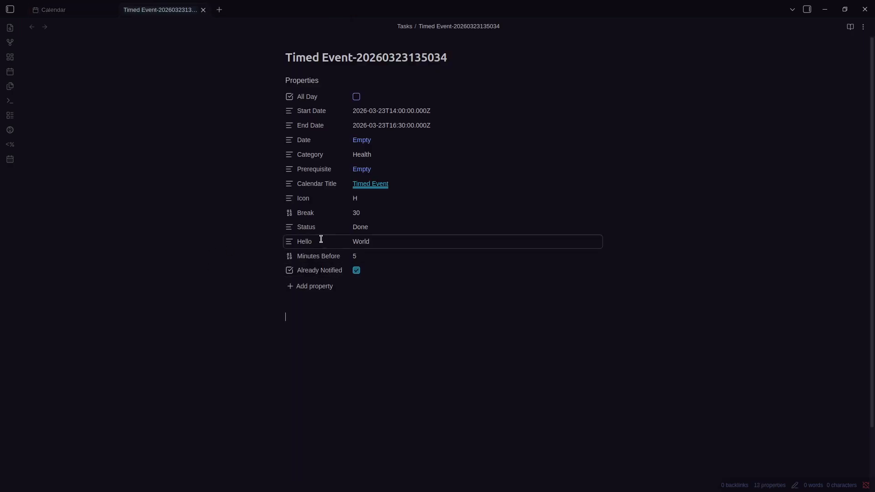
key("ctrl+Tab")
right_click(246, 256)
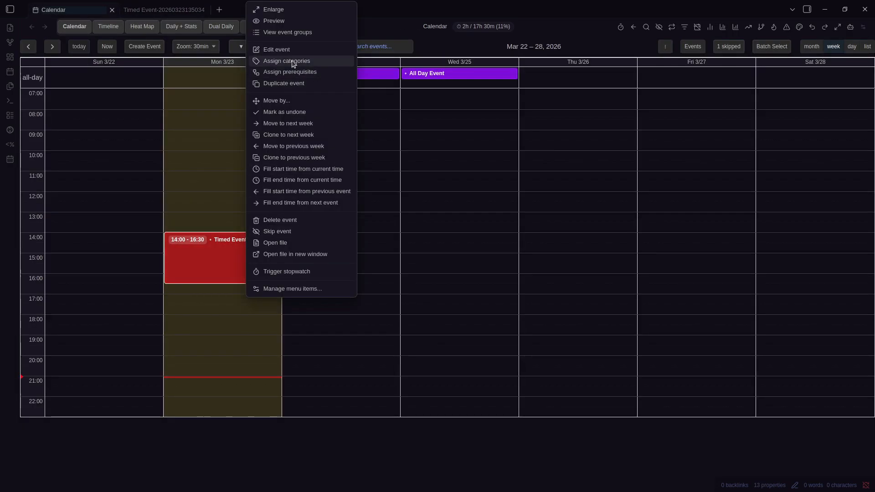
left_click(291, 113)
right_click(243, 256)
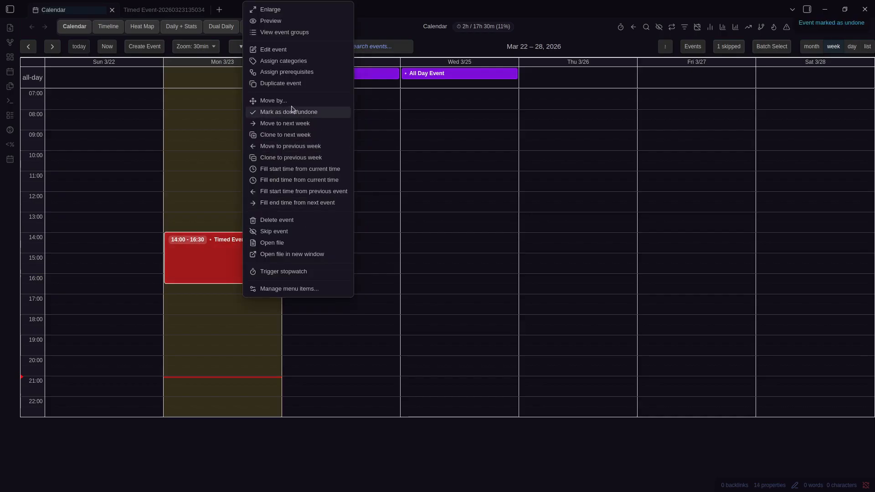
left_click(447, 52)
key("ctrl+Tab")
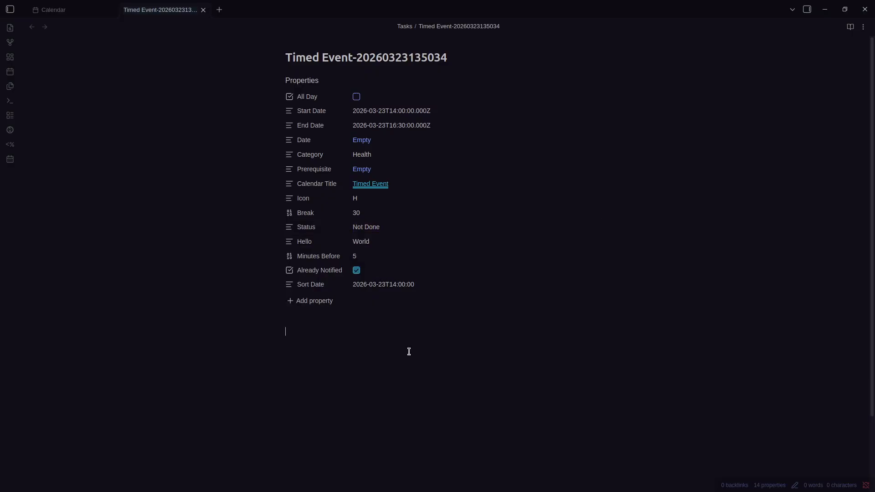
Open the Prisma Calendar settings and scroll through the general calendar settings
key("ctrl+comma")
scroll(523, 334, "down", 4)
scroll(513, 316, "up", 3)
scroll(459, 250, "down", 15)
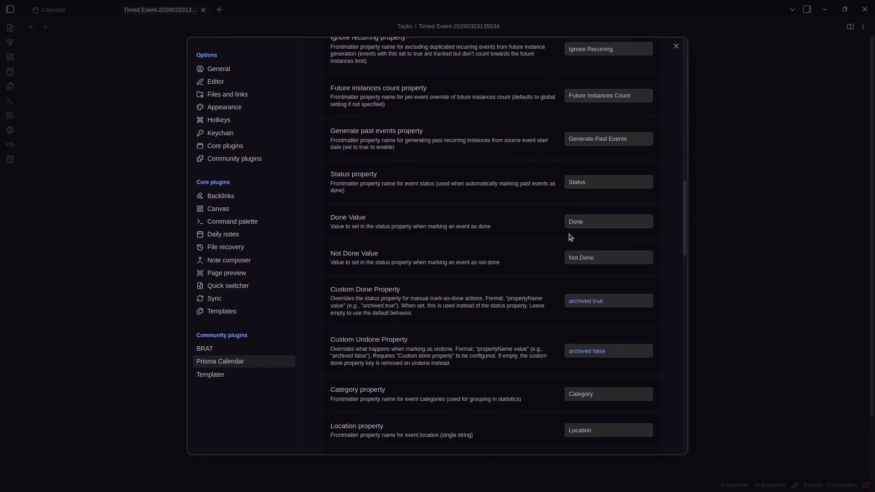
scroll(500, 296, "down", 2)
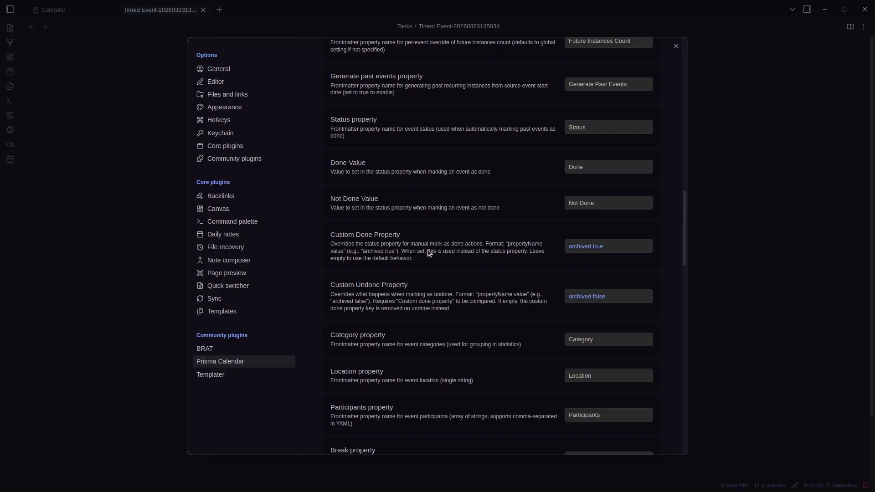
scroll(456, 255, "up", 15)
left_click(345, 165)
scroll(449, 230, "down", 3)
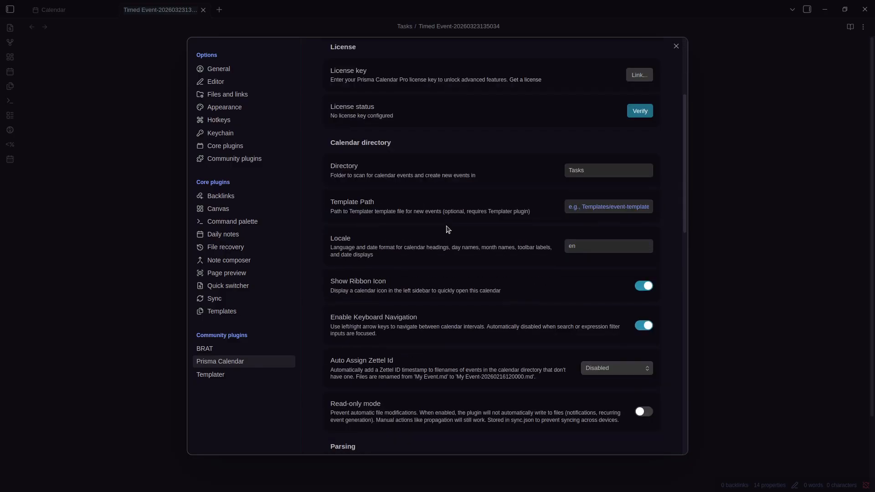
scroll(429, 231, "down", 1)
scroll(405, 273, "down", 3)
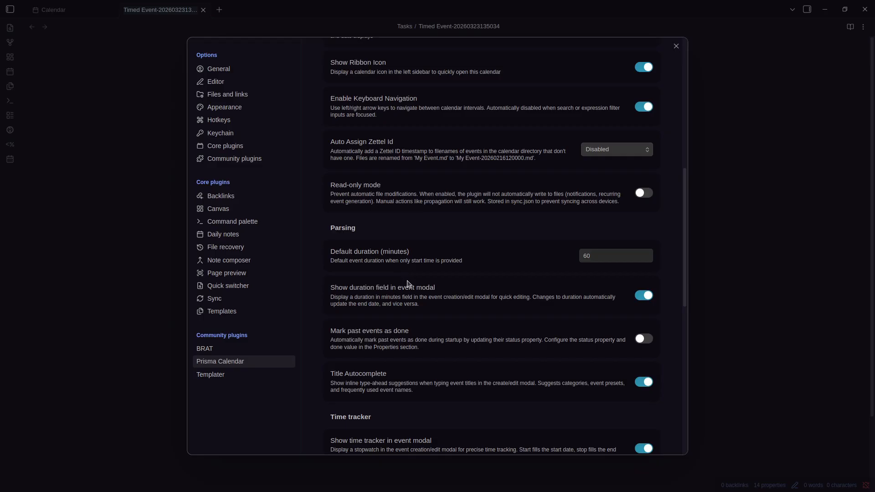
scroll(407, 283, "down", 1)
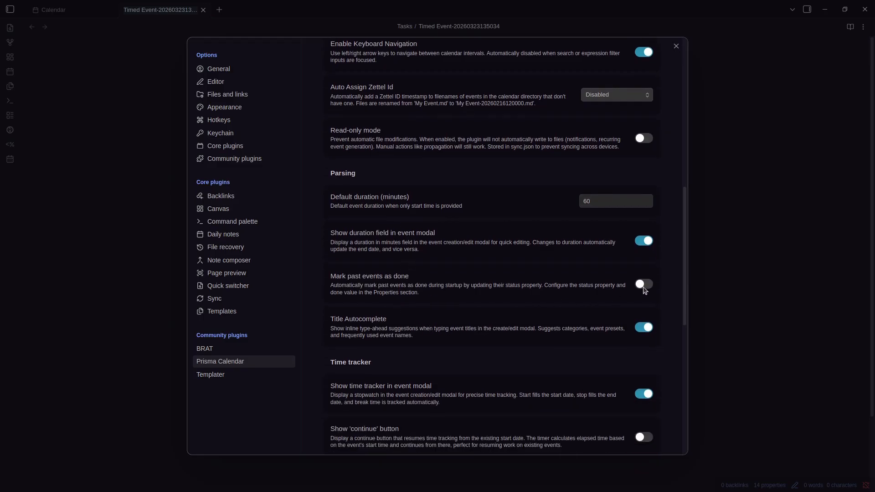
scroll(638, 274, "up", 8)
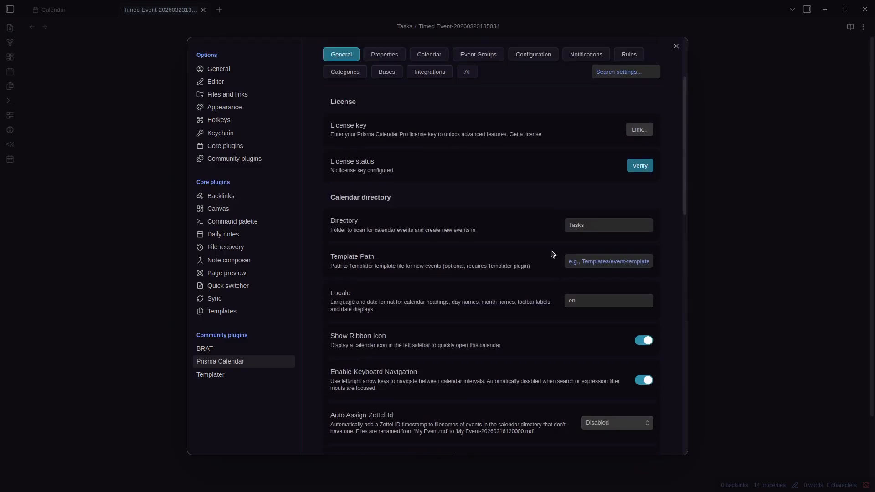
Switch to the frontmatter property settings and scroll down to the status-related fields
left_click(400, 164)
scroll(488, 226, "down", 3)
scroll(488, 227, "down", 5)
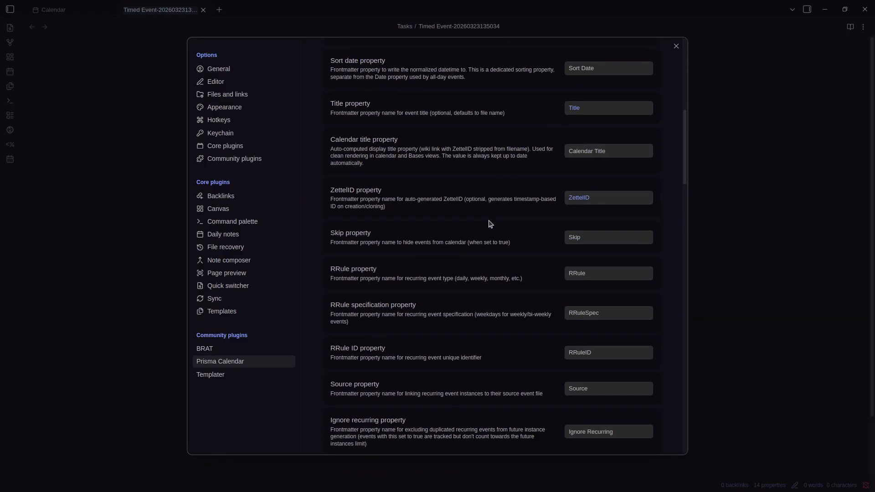
scroll(593, 237, "up", 3)
scroll(632, 248, "down", 1)
scroll(631, 249, "down", 8)
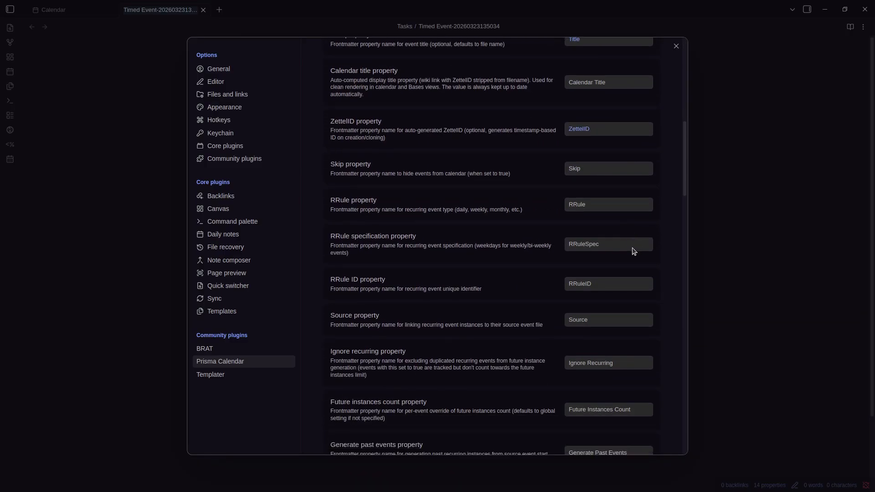
scroll(524, 272, "up", 7)
scroll(474, 256, "up", 6)
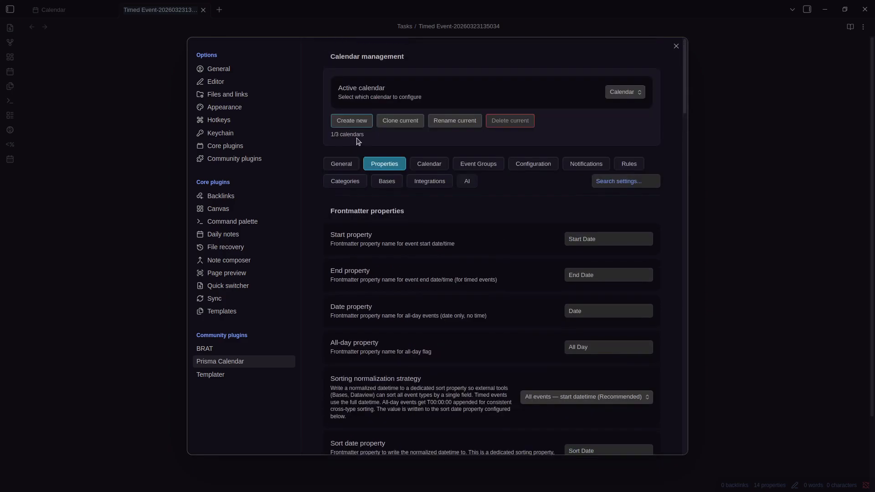
scroll(457, 229, "down", 6)
scroll(467, 235, "down", 5)
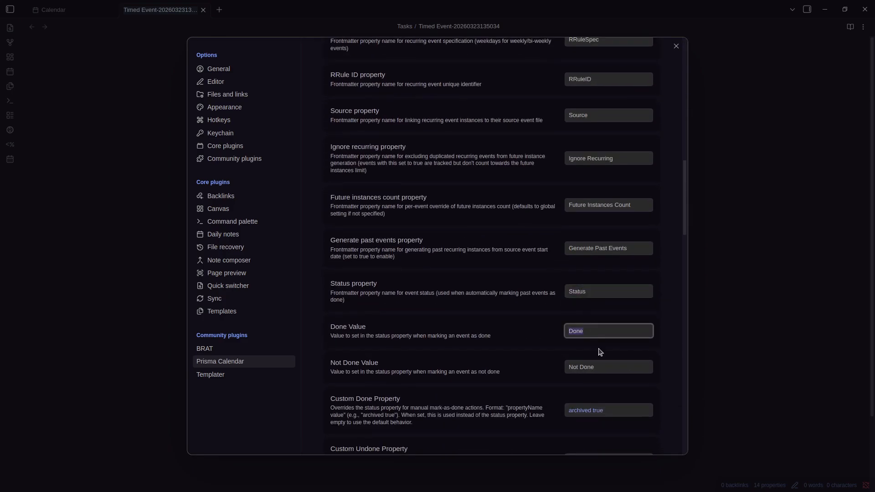
Highlight the Status property name, Done Value and Custom Done Property fields
left_click_drag(567, 292, 597, 312)
left_click(595, 330)
left_click(515, 325)
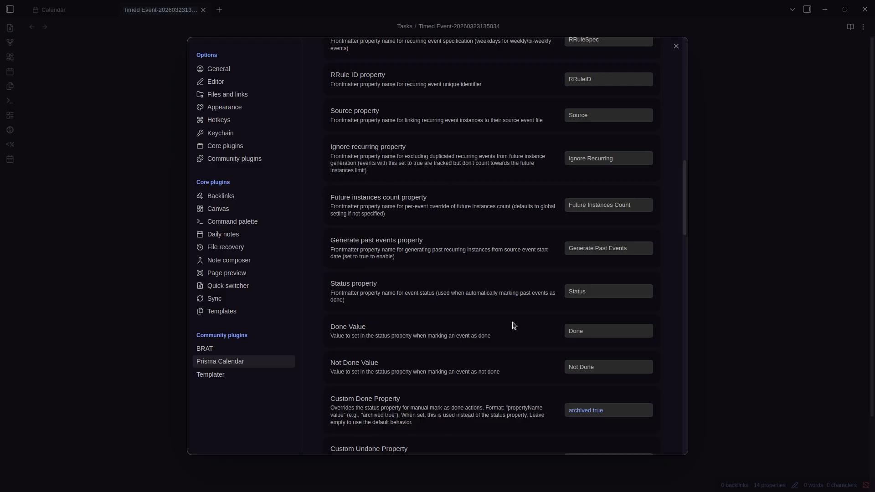
left_click(592, 332)
scroll(566, 320, "down", 2)
left_click(597, 303)
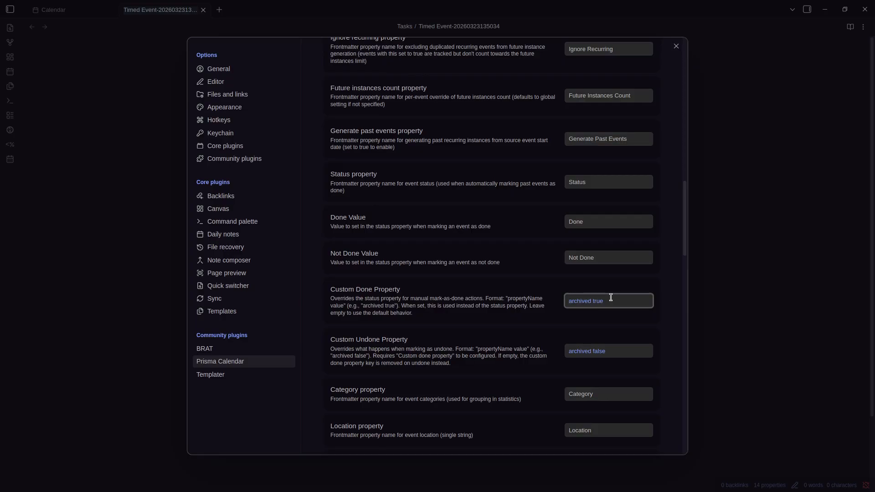
Enter 'Hello World' as the Custom Done Property and copy it
left_click(600, 222)
double_click(595, 183)
left_click(489, 212)
left_click(605, 303)
type("Key")
key("BackSpace")
key("BackSpace")
key("BackSpace")
type("He")
left_click(475, 297)
left_click(584, 302)
double_click(588, 303)
double_click(577, 303)
key("ctrl+c")
Paste into Custom Undone Property and edit it to 'Hello Not World'
left_click(579, 350)
key("ctrl+v")
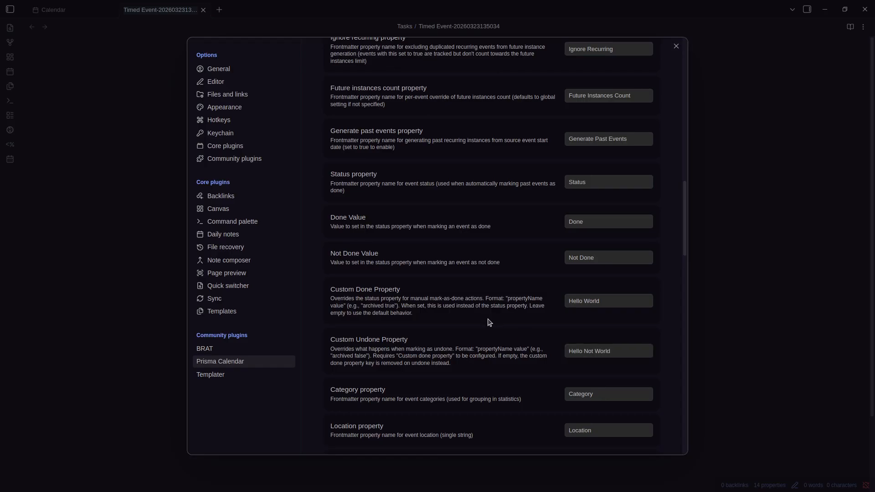
left_click_drag(613, 351, 575, 352)
left_click(593, 352)
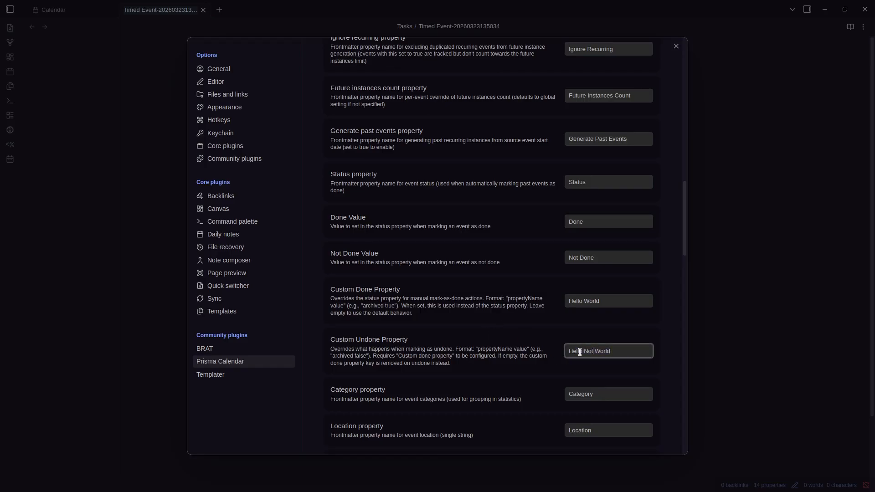
scroll(547, 346, "down", 5)
scroll(589, 190, "up", 2)
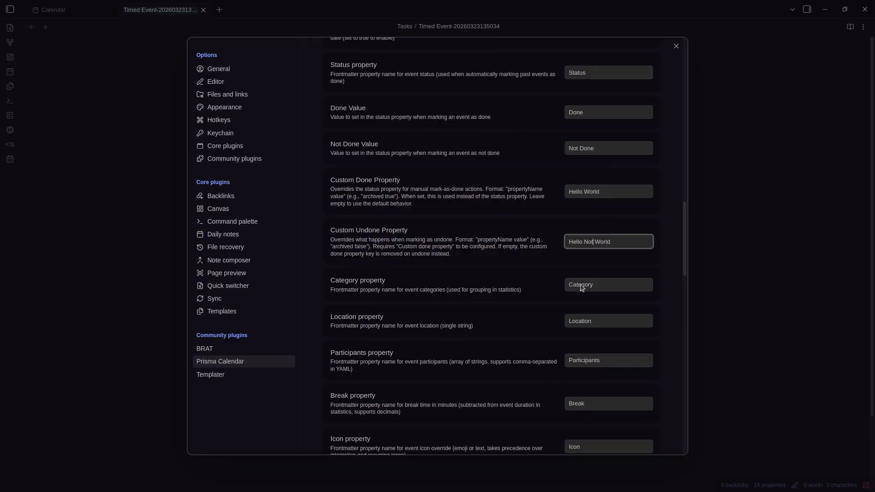
scroll(498, 250, "down", 2)
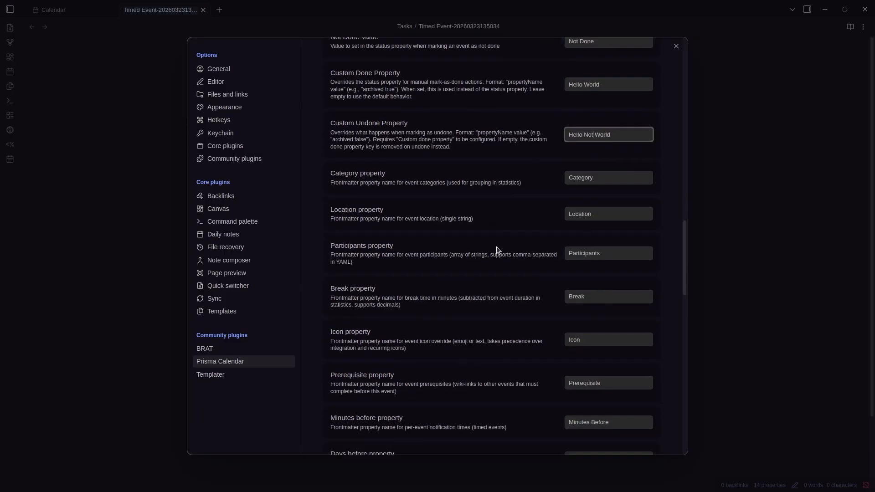
Highlight the Category, Location, Participants, Icon, Minutes Before and Days Before property names, then close settings
double_click(606, 176)
left_click(498, 201)
double_click(589, 211)
double_click(594, 249)
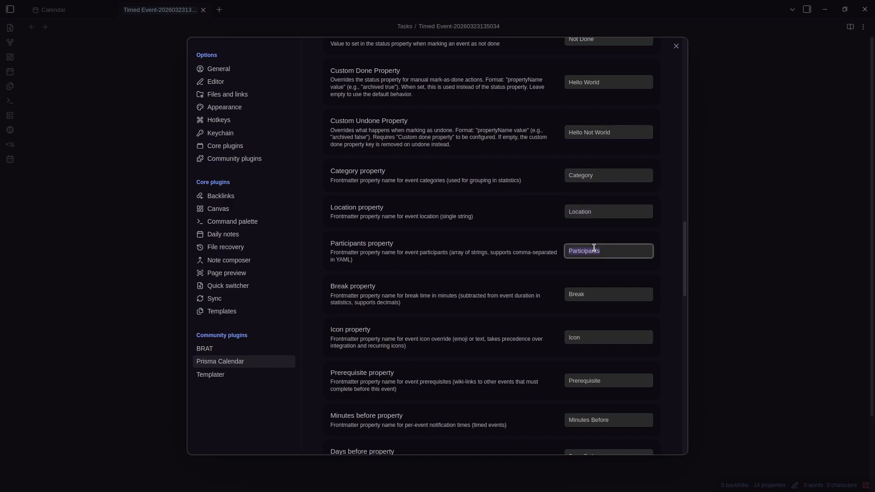
scroll(594, 248, "down", 1)
double_click(588, 279)
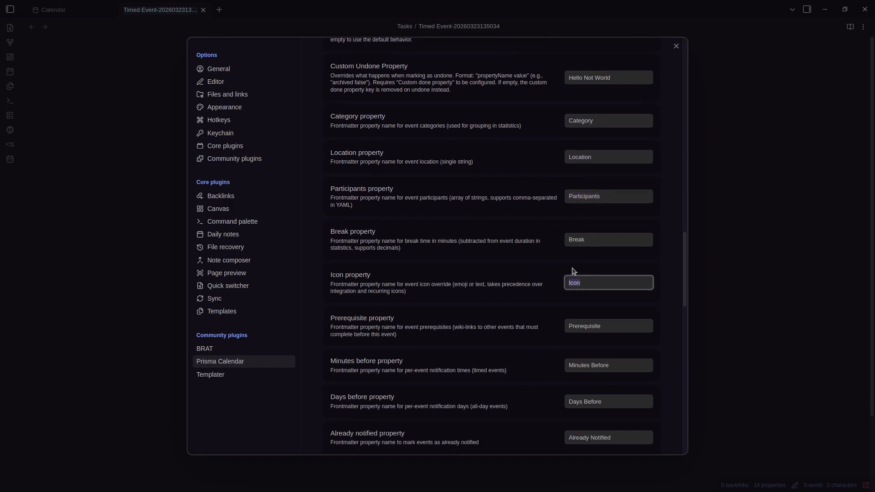
scroll(616, 267, "down", 1)
scroll(616, 268, "down", 1)
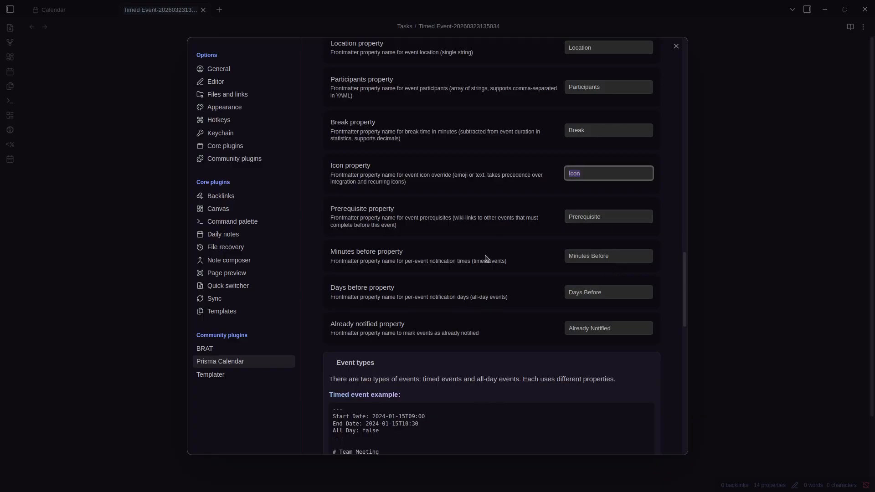
left_click(587, 258)
triple_click(588, 260)
double_click(593, 286)
double_click(610, 256)
left_click(607, 301)
key("Escape")
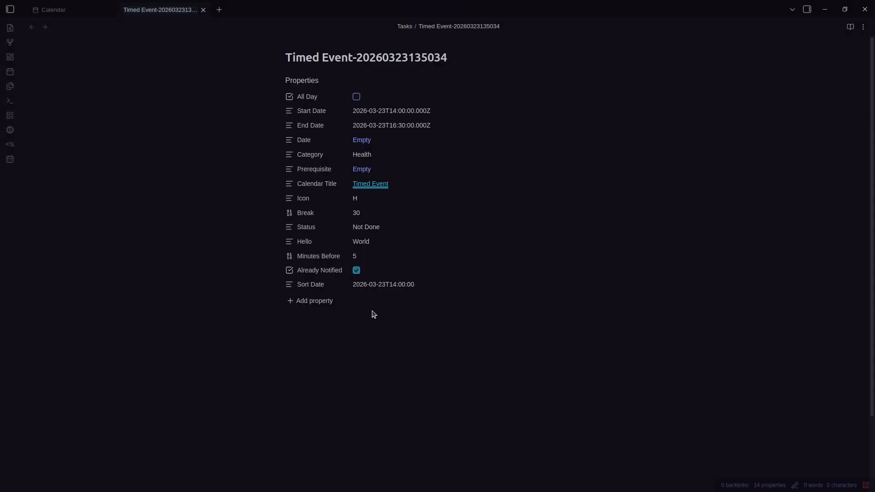
View the Timed Event note's raw YAML frontmatter in source mode, then return to live preview
key("ctrl+comma")
scroll(556, 326, "down", 15)
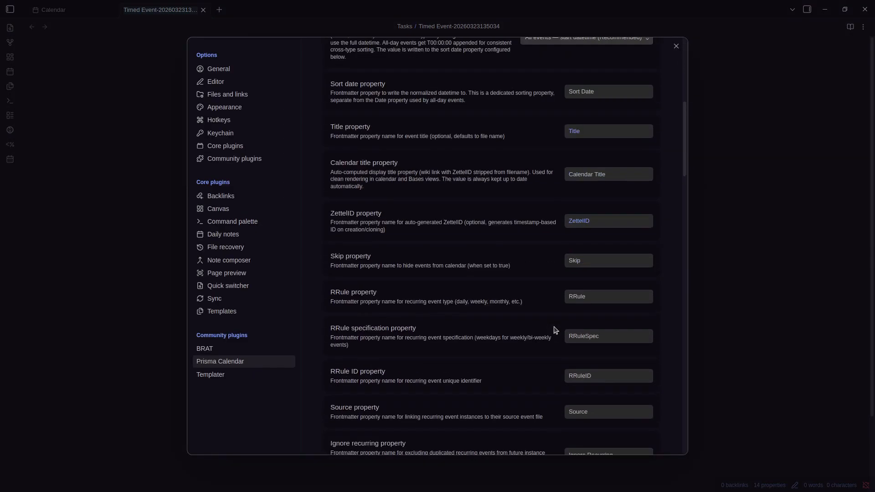
key("Escape")
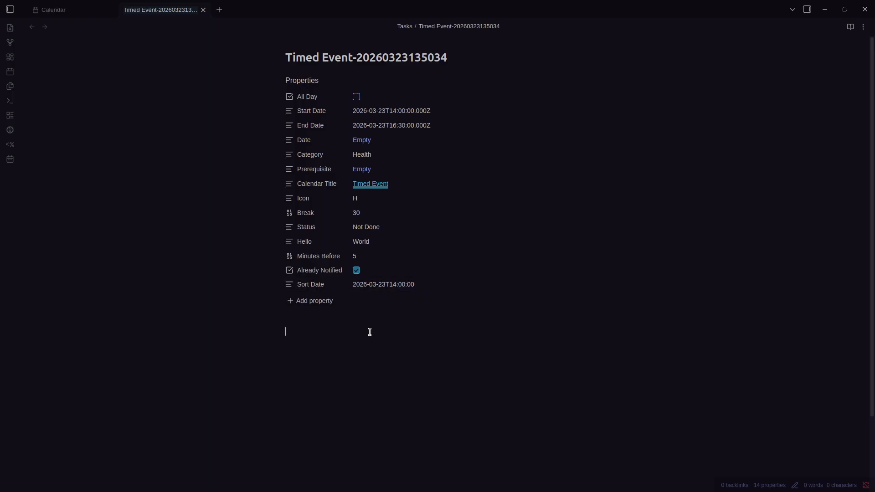
key("ctrl+shift+e")
left_click(366, 258)
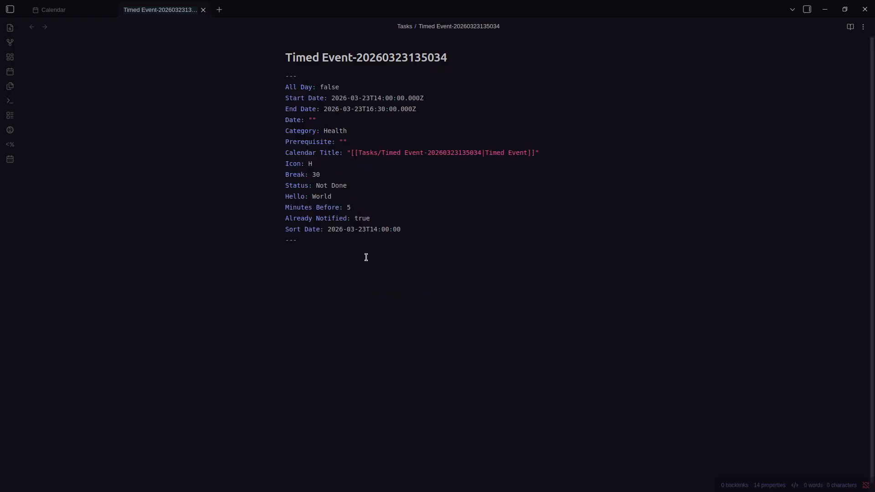
key("ctrl+shift+e")
Reopen the Prisma Calendar settings and scroll down through them
key("ctrl+comma")
scroll(496, 304, "down", 10)
scroll(497, 305, "down", 15)
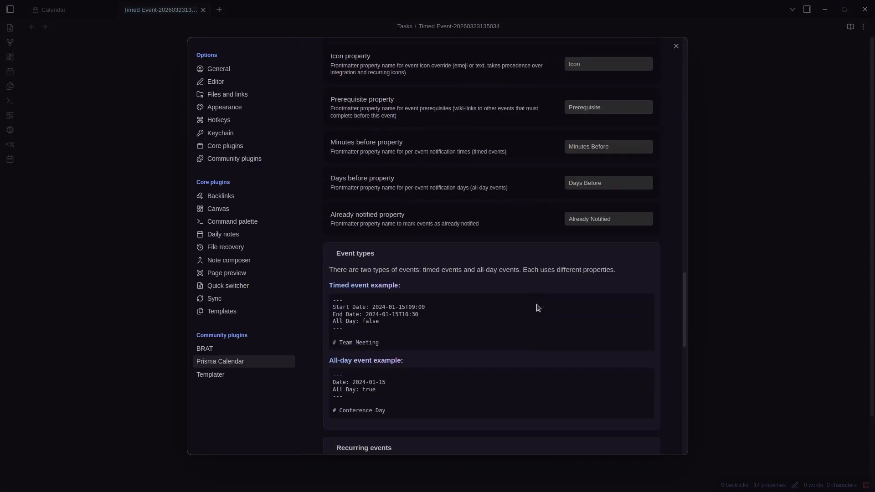
scroll(538, 308, "down", 3)
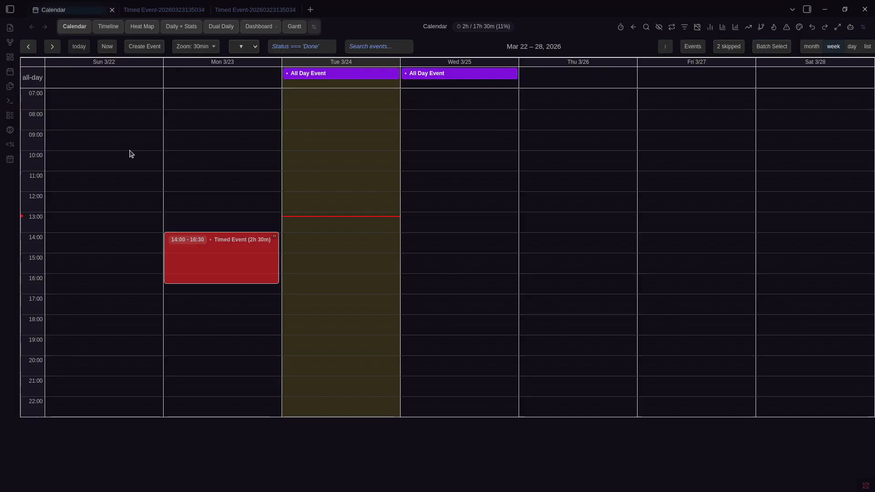
Create a recurring event titled 'Daily' on Sun 3/22, 09:30–12:30
left_click_drag(118, 142, 108, 202)
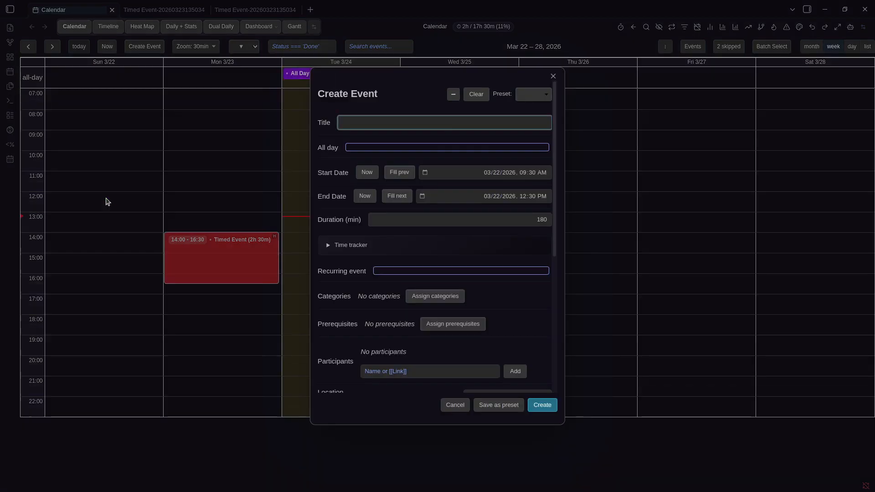
left_click(390, 272)
scroll(456, 282, "down", 1)
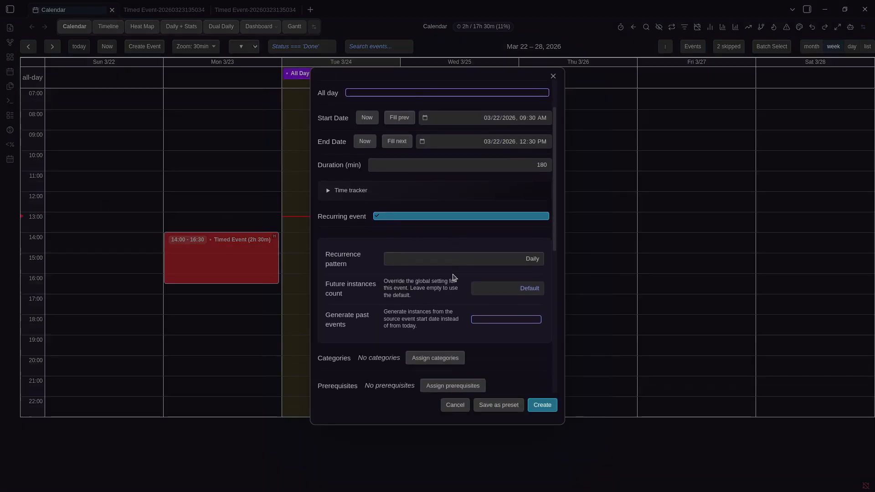
scroll(379, 253, "down", 1)
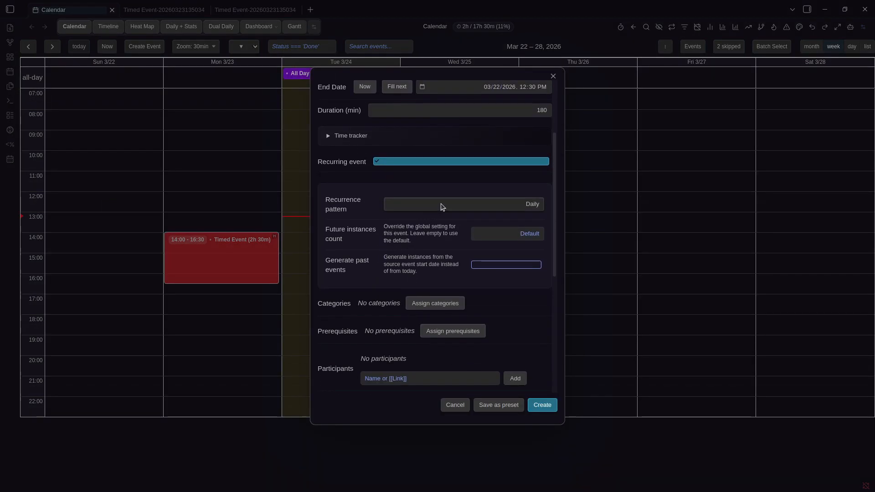
scroll(441, 207, "up", 2)
left_click(438, 122)
type("Daily")
scroll(438, 182, "down", 3)
Try a Bi-weekly recurrence repeating on Tuesday, Wednesday and Friday
left_click(492, 151)
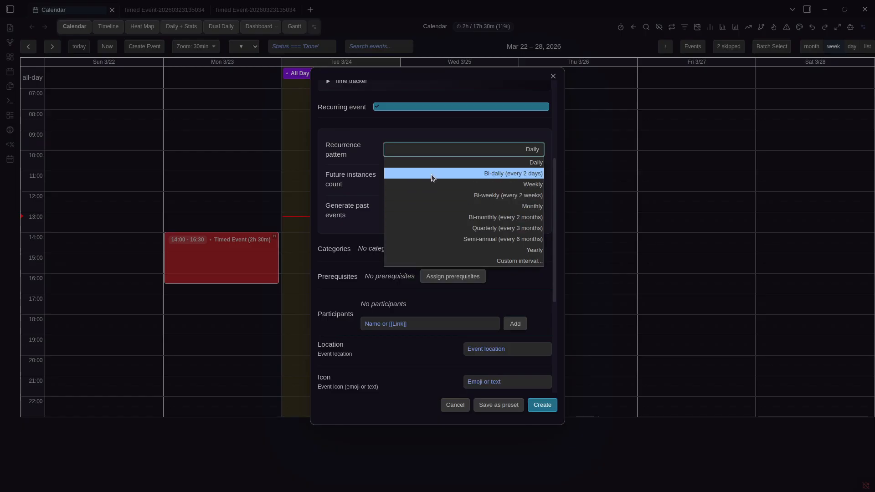
left_click(460, 185)
left_click(511, 195)
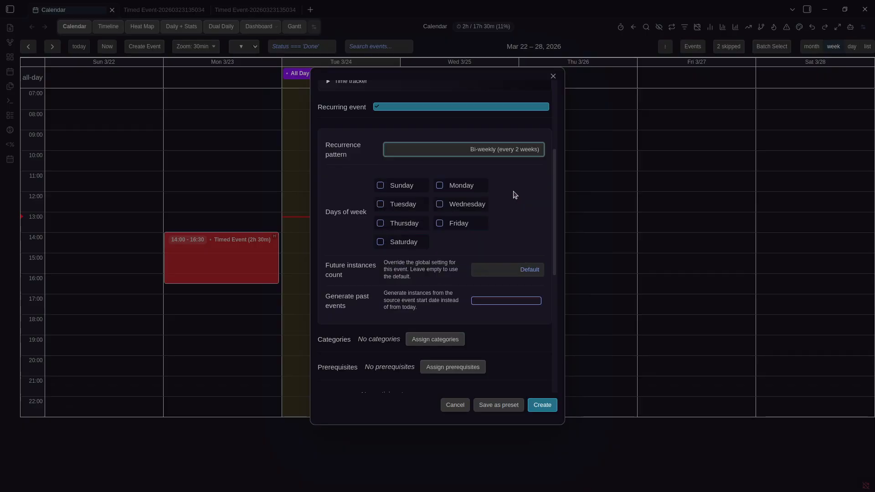
left_click(418, 204)
left_click(440, 204)
left_click(449, 222)
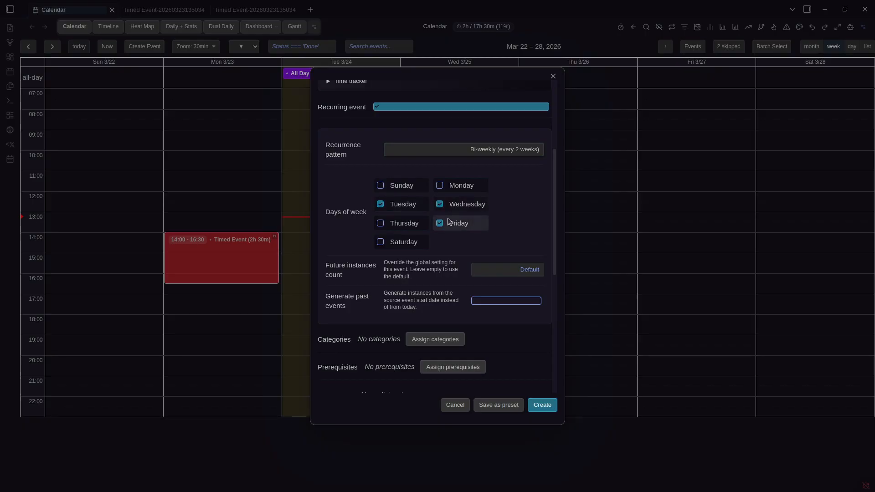
Try a custom interval in Days, then set the recurrence pattern back to Daily
left_click(505, 151)
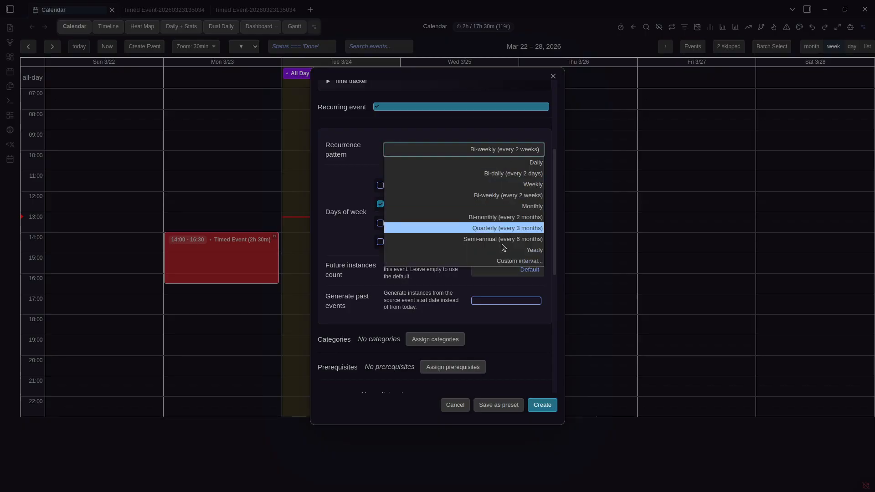
left_click(512, 261)
left_click(527, 179)
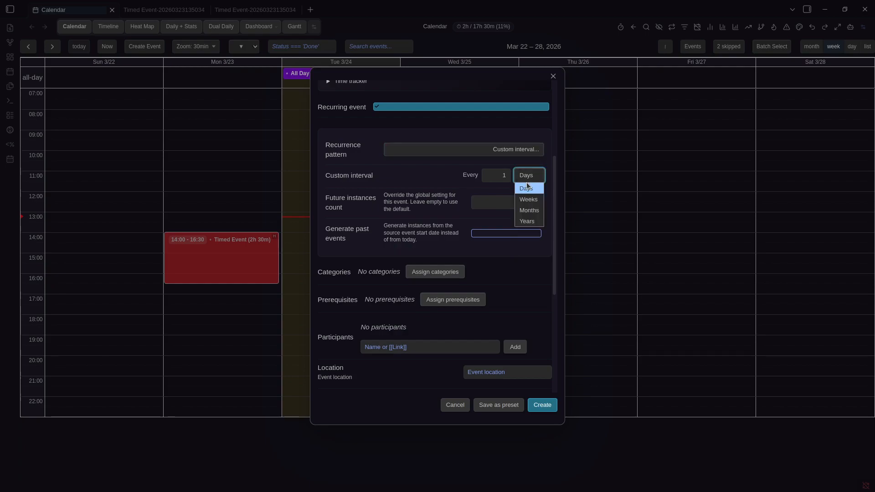
left_click(438, 182)
left_click(474, 147)
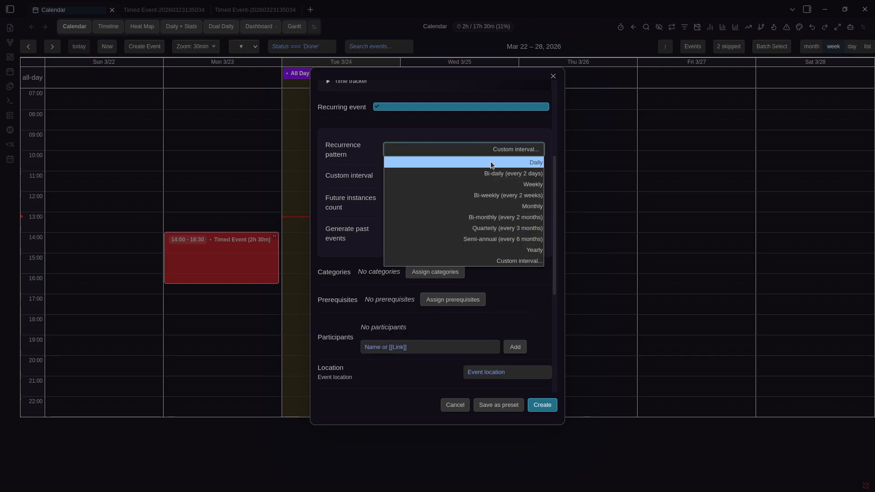
left_click(491, 161)
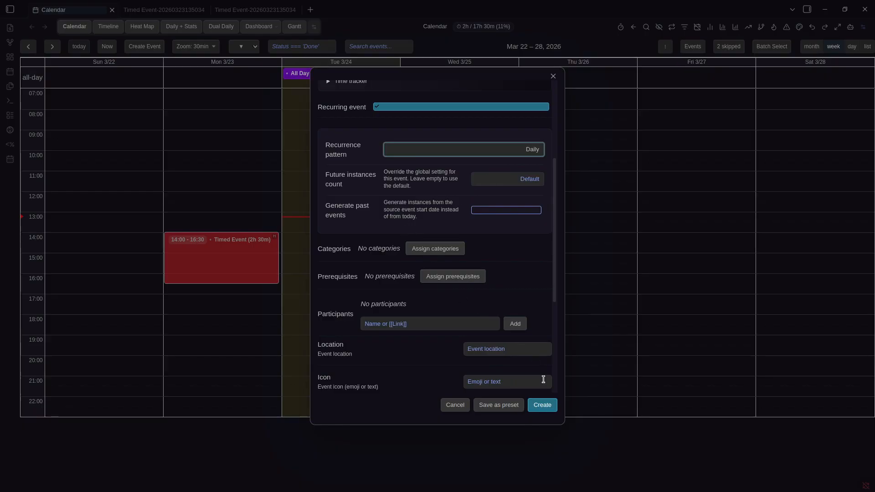
Create the recurring Daily event, move Sunday's to 09:00–12:00, and close leftover Timed Event tabs
left_click(543, 406)
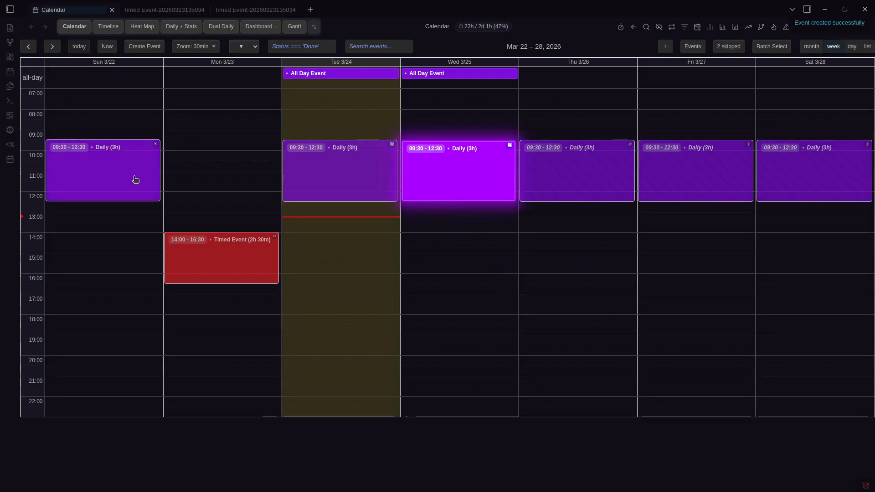
left_click_drag(160, 191, 120, 179)
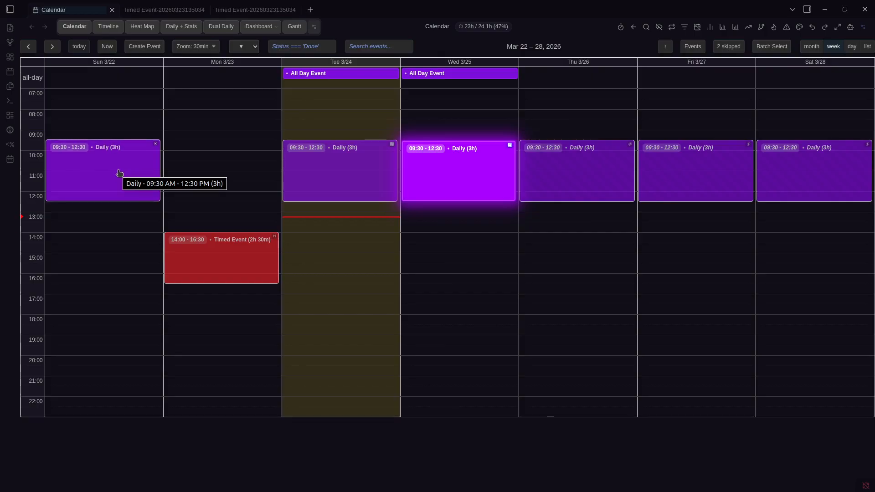
left_click(159, 8)
key("ctrl+w")
key("ctrl+w")
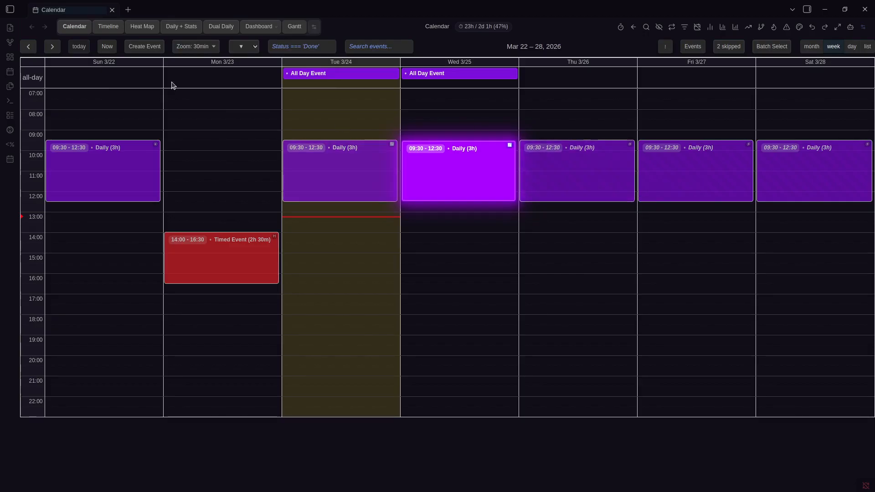
Advance the calendar into May and preview a Monday Daily occurrence
left_click(52, 48)
left_click(52, 48)
left_click(52, 48)
left_click(52, 47)
left_click(53, 47)
left_click(53, 47)
left_click(52, 47)
left_click(52, 47)
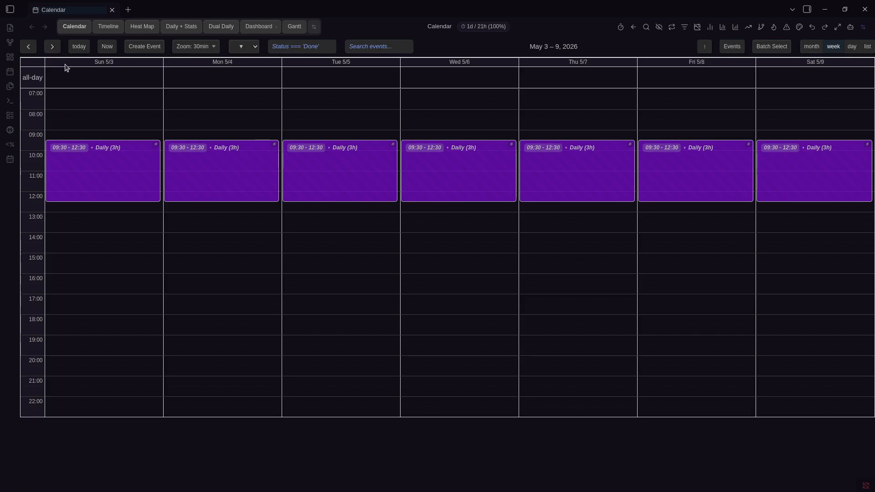
left_click(201, 159)
right_click(212, 165)
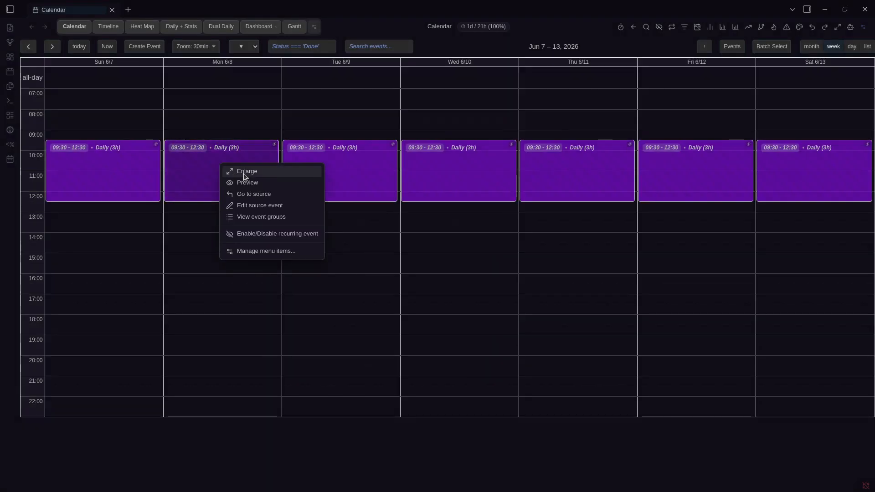
left_click(238, 182)
left_click(208, 167)
left_click_drag(211, 170, 234, 166)
Jump to the series' source event, advance a week, and bring up the Monday Daily event's actions
right_click(236, 167)
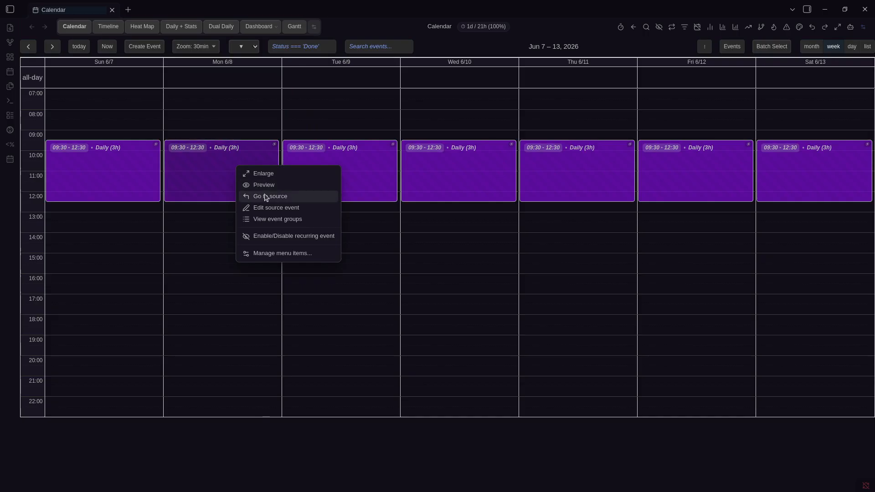
left_click(290, 201)
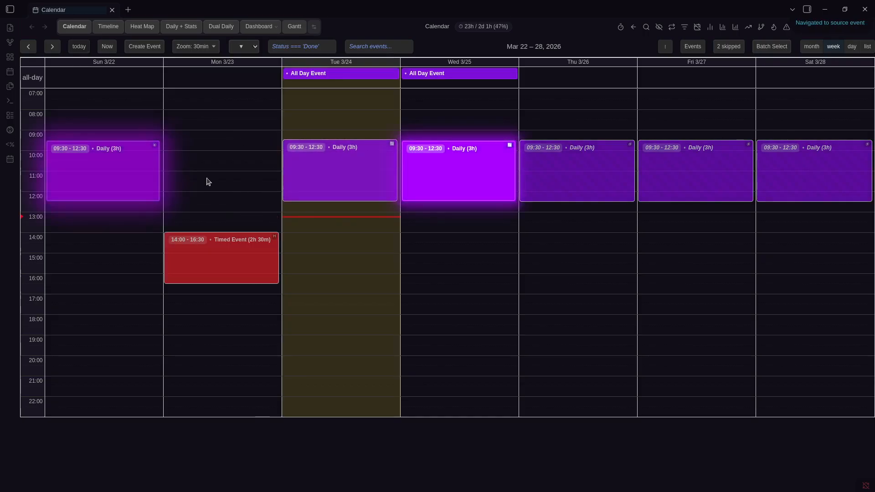
left_click(52, 46)
left_click(52, 46)
right_click(276, 183)
Show the Daily event-group statistics, then close them and a Thursday event preview
left_click(319, 227)
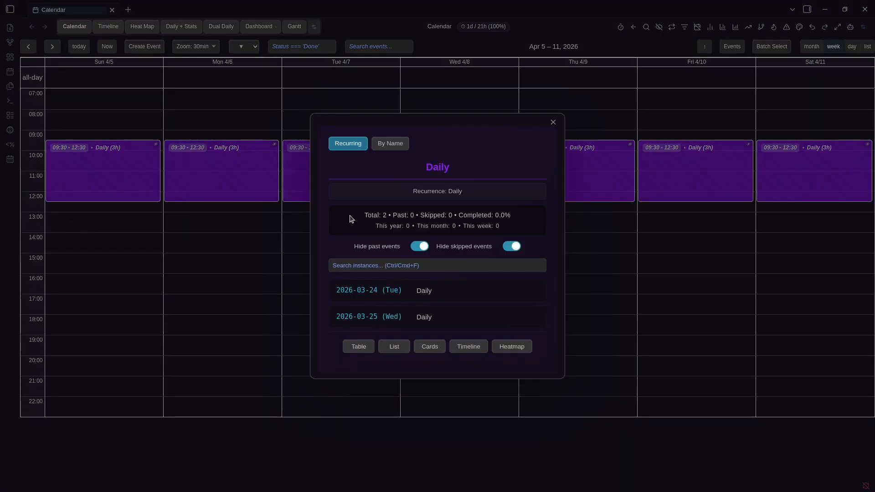
left_click(661, 201)
left_click(592, 178)
left_click(617, 193)
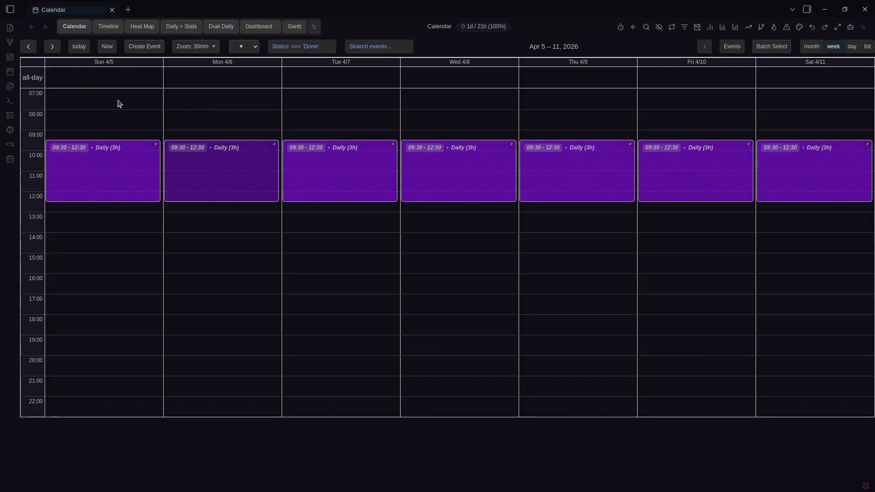
Advance to late May, check the Monday 5/25 Daily event, and return to the current week
left_click(53, 46)
left_click(52, 46)
left_click(52, 46)
left_click(52, 47)
left_click(52, 46)
left_click(52, 47)
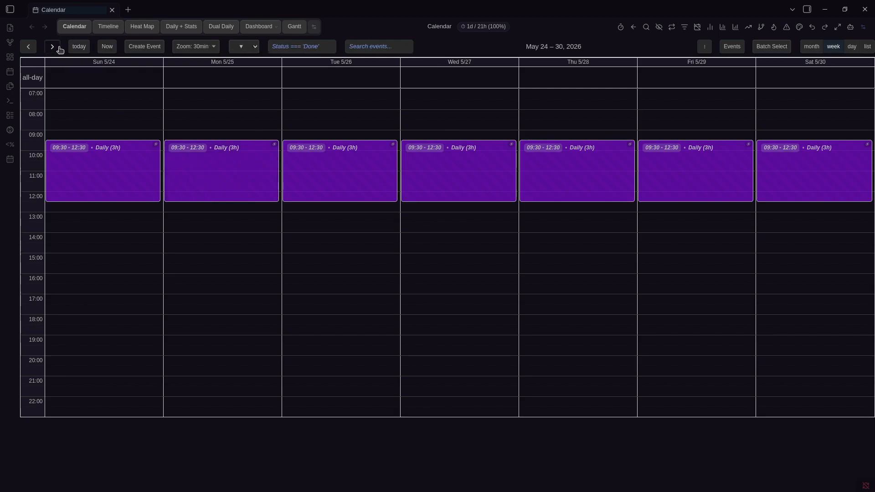
right_click(241, 195)
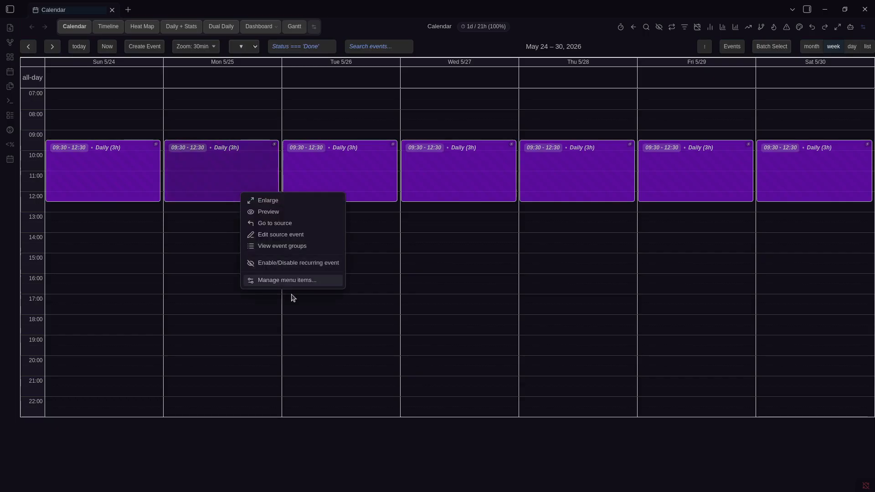
left_click(79, 47)
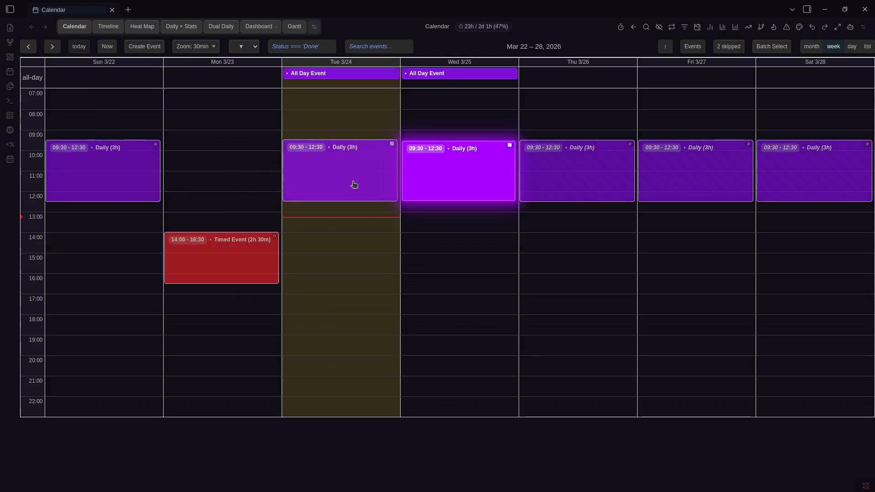
Open the Daily source note and highlight its 'RRule: daily' and RRuleID lines
left_click(147, 184)
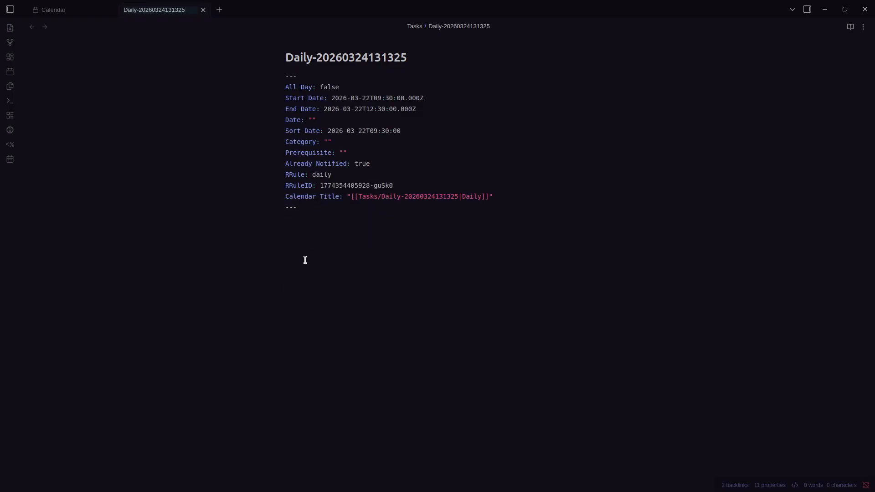
triple_click(295, 174)
triple_click(314, 174)
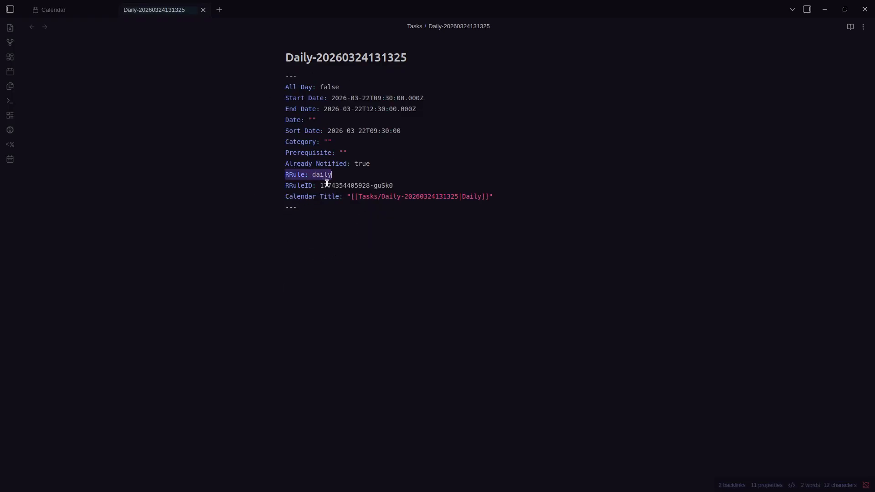
triple_click(328, 185)
left_click(319, 211)
Split the editor and open Tuesday's and Wednesday's Daily instance notes
key("ctrl+backslash")
left_click(304, 219)
key("ctrl+Tab")
left_click(183, 192)
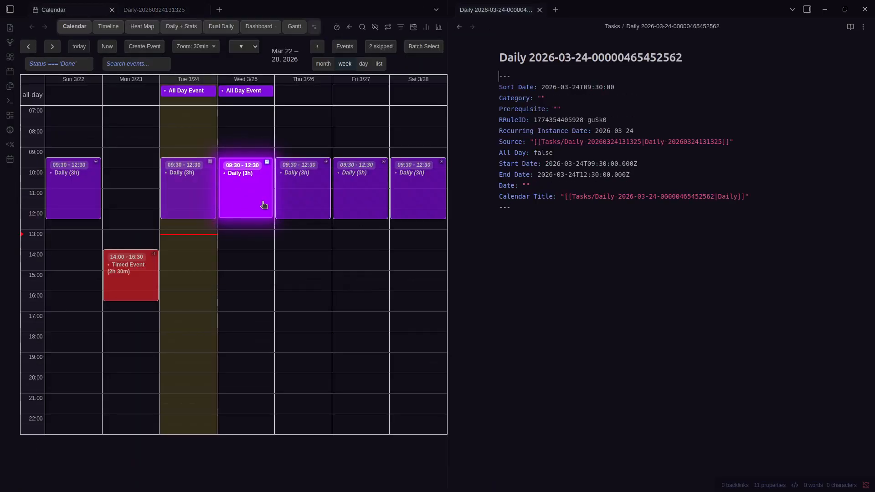
key("ctrl+w")
left_click(355, 185)
key("ctrl+Tab")
left_click(426, 188)
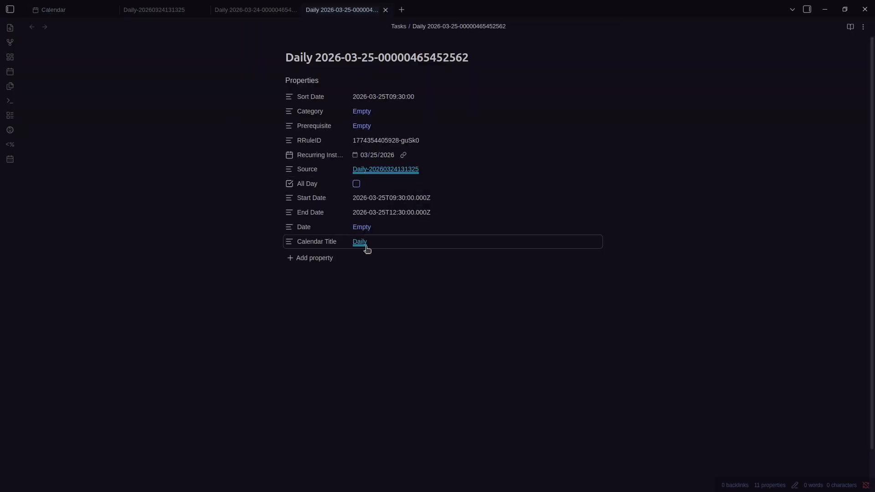
Show the 2026-03-24 and 2026-03-25 instance notes side by side with raw frontmatter
key("ctrl+backslash")
left_click(309, 296)
key("ctrl+shift+Tab")
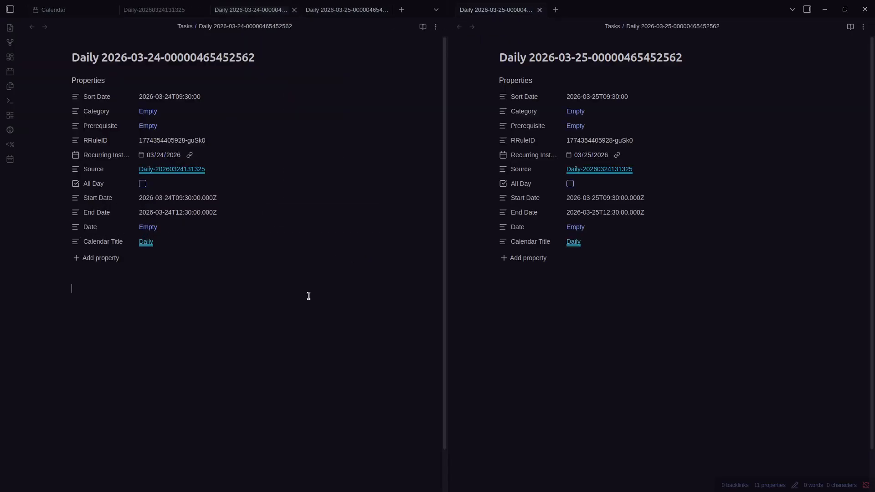
key("ctrl+shift+Tab")
key("ctrl+Tab")
key("ctrl+e")
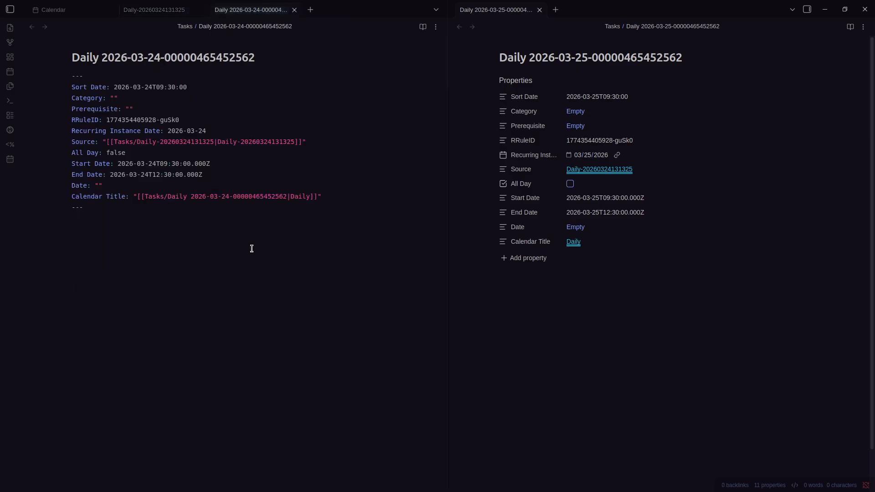
left_click(628, 256)
key("ctrl+e")
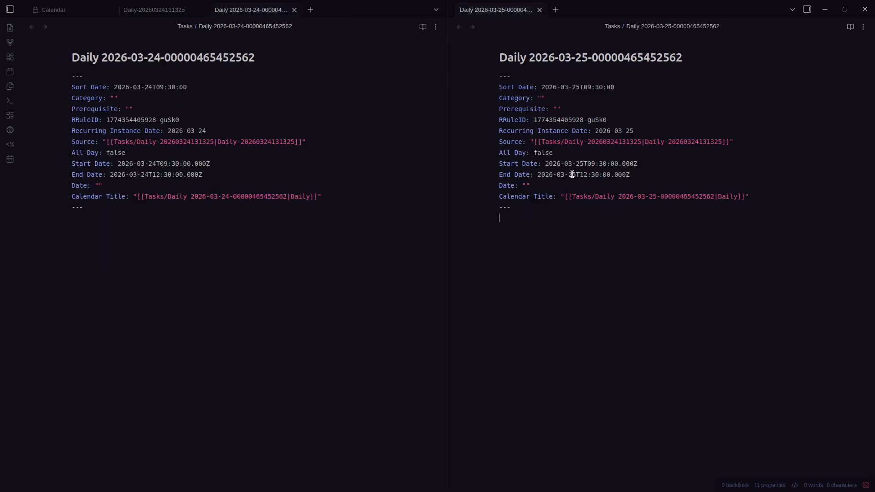
Compare the instance note's RRuleID line with the matching line in the Daily source note
triple_click(568, 123)
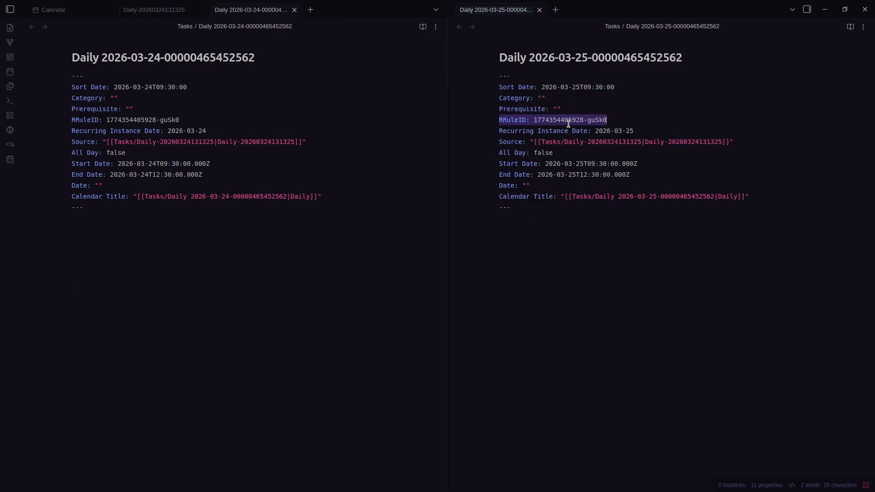
left_click(268, 241)
key("ctrl+shift+Tab")
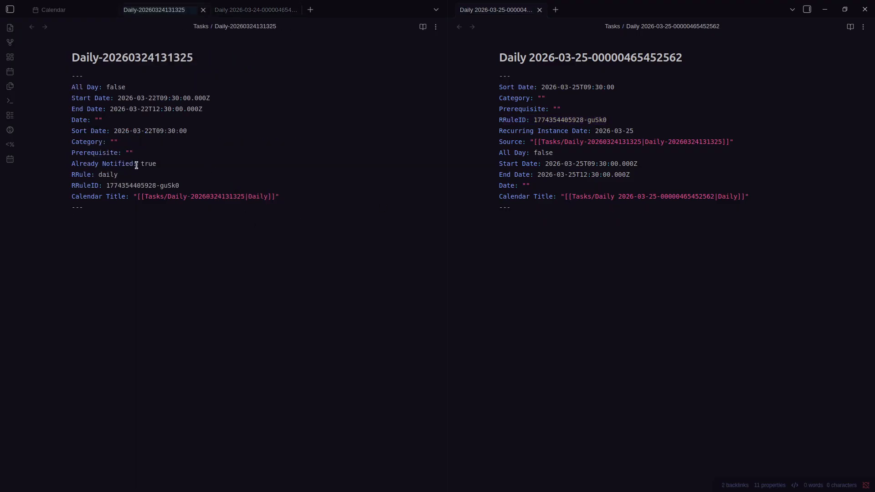
triple_click(152, 186)
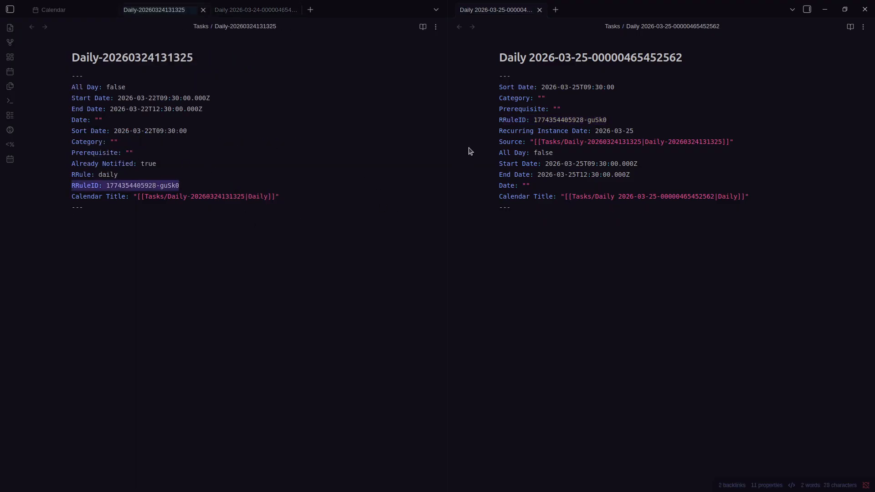
left_click(193, 236)
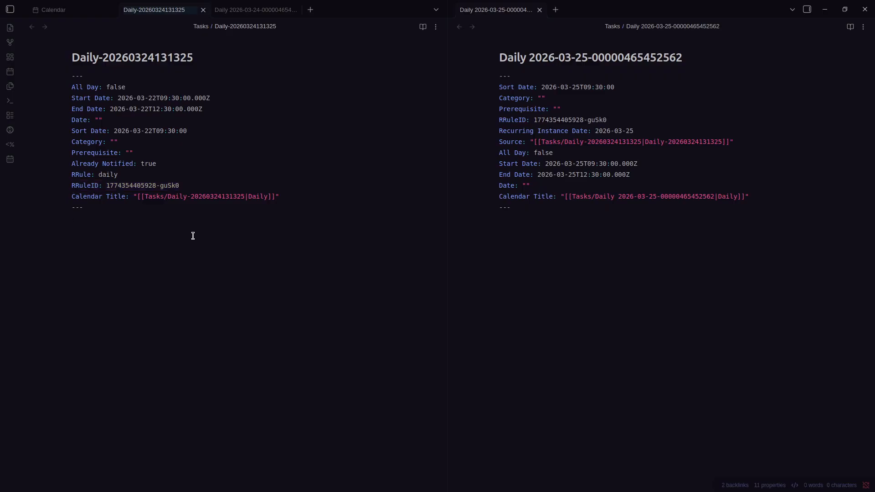
Highlight the instance note's Source and Recurring Instance Date lines
triple_click(543, 143)
left_click(543, 143)
triple_click(686, 141)
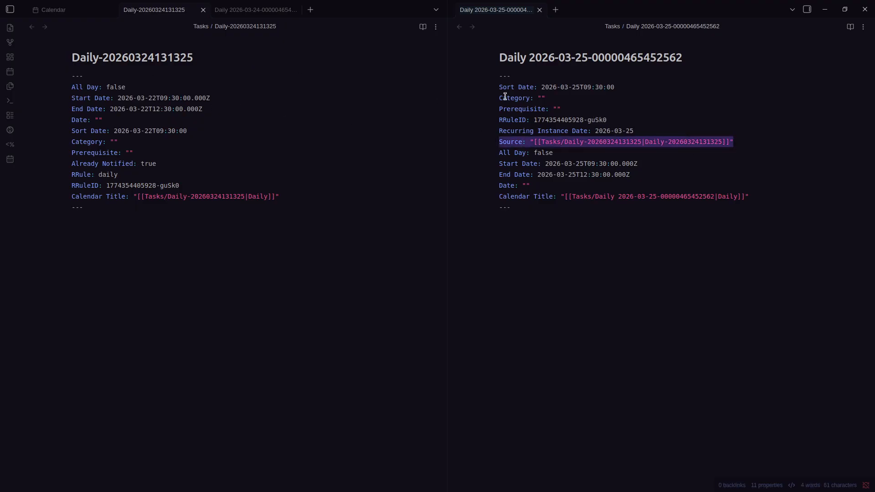
left_click(575, 218)
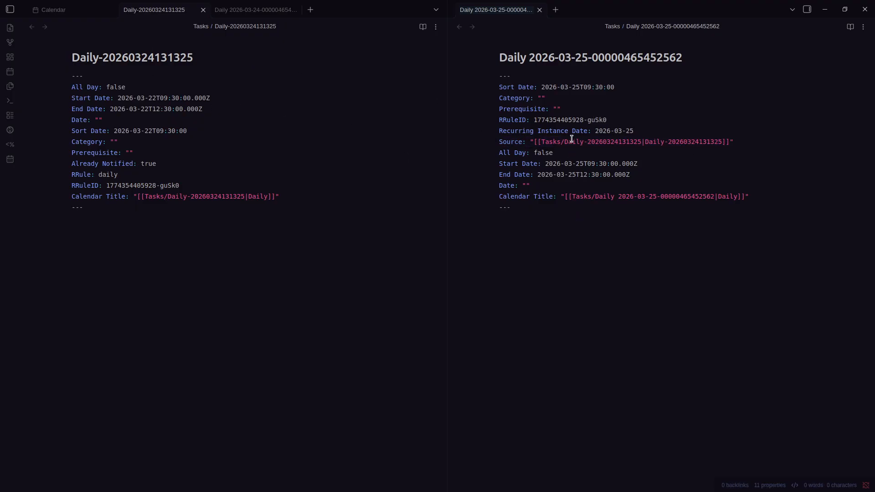
triple_click(573, 133)
left_click(565, 234)
triple_click(602, 131)
Highlight the date and numeric id in the instance title and the Daily- prefix in the source title
left_click_drag(529, 56, 697, 52)
mouse_move(523, 60)
left_mouse_down()
mouse_move(587, 54)
mouse_move(535, 54)
left_mouse_up()
double_click(87, 56)
left_click_drag(101, 55, 68, 60)
left_click_drag(531, 58, 688, 56)
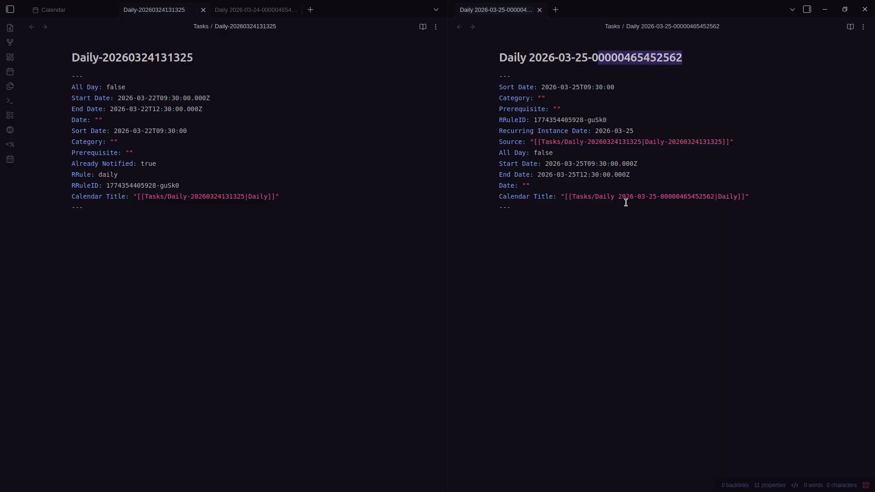
Highlight the 2026-03-25 date and trailing id in the instance title and the RRuleID value
left_click(609, 251)
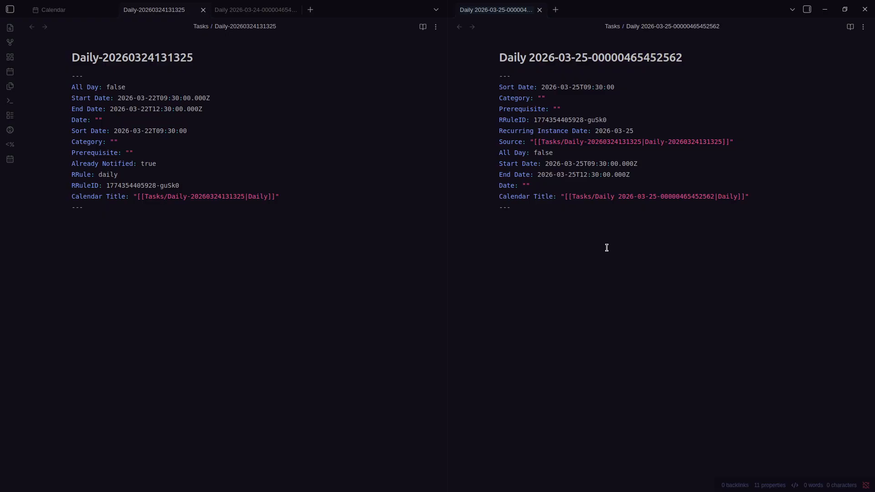
left_click_drag(529, 58, 688, 53)
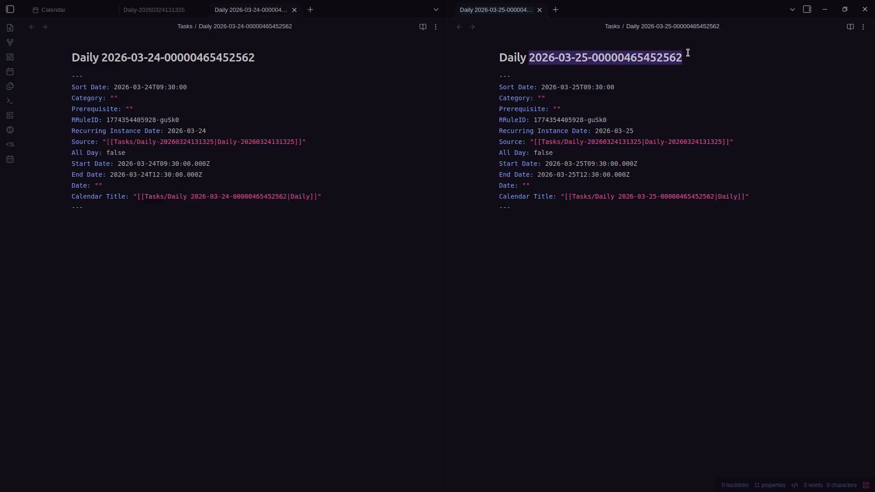
left_click_drag(526, 59, 589, 58)
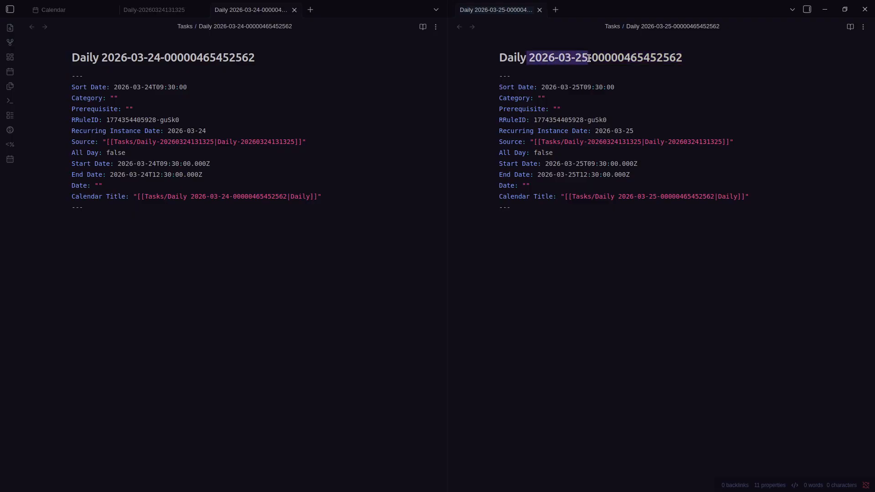
left_click(589, 58)
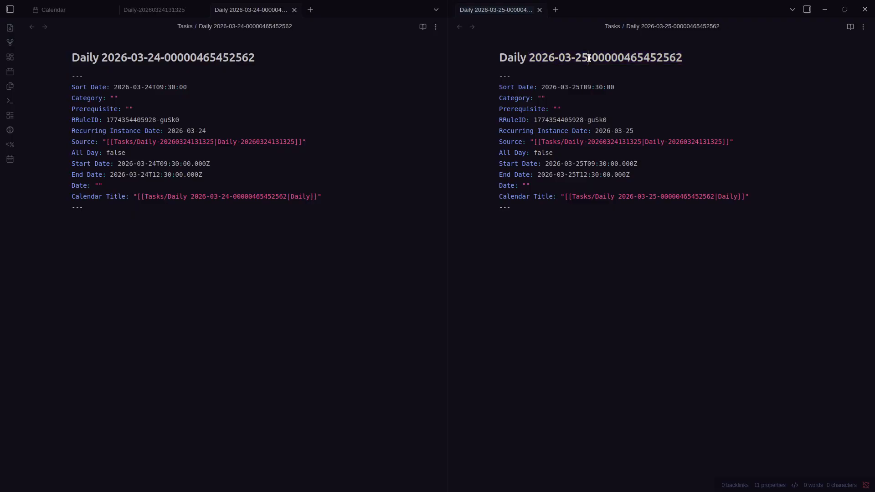
triple_click(630, 57)
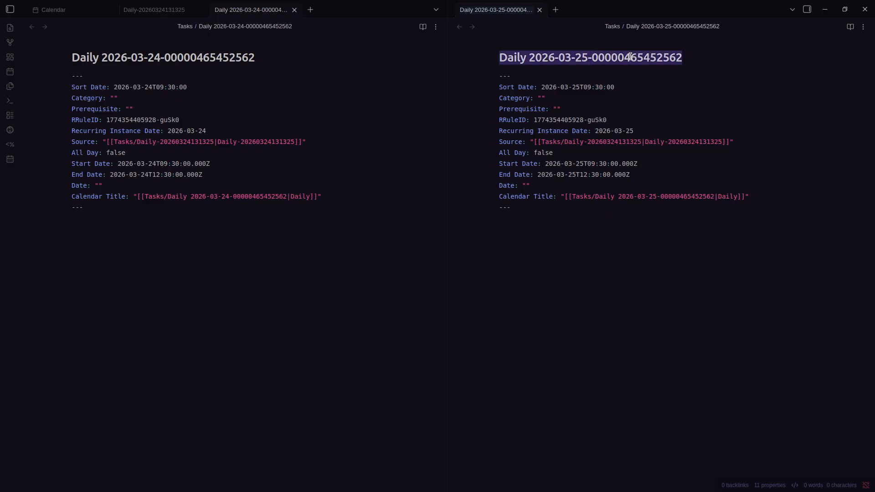
left_click(630, 56)
left_click_drag(605, 121, 533, 120)
left_click(534, 120)
Compare the trailing digits of the 2026-03-24 title, then put the calendar in the left pane
left_click_drag(257, 61, 196, 60)
left_click(197, 60)
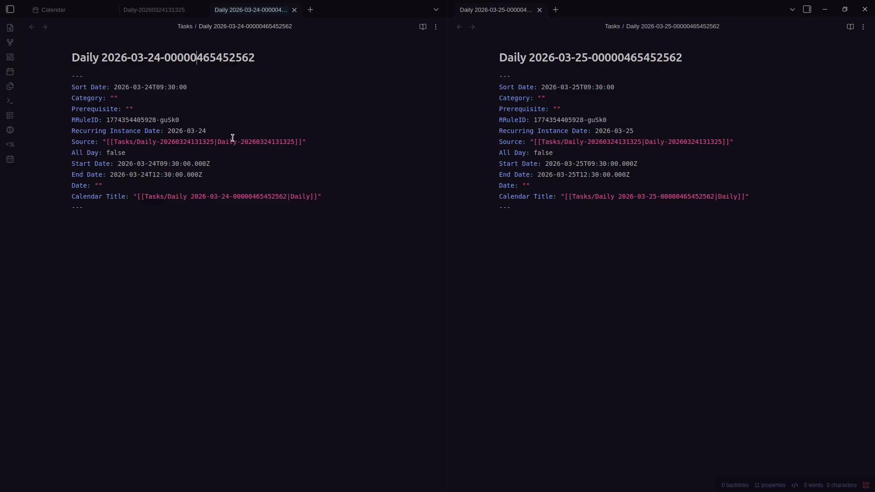
left_click_drag(267, 54, 169, 59)
left_click(169, 59)
left_click(622, 251)
left_click(70, 10)
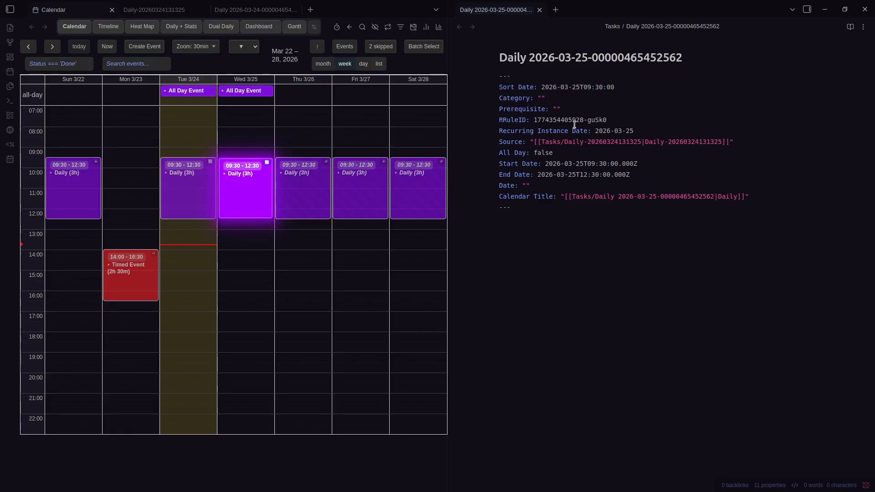
Highlight the Recurring Instance Date line, then close the note pane beside the calendar
triple_click(626, 131)
left_click(647, 131)
triple_click(646, 131)
left_click(647, 131)
key("ctrl+w")
Create a weekly-recurring event 'Weekly' on Sunday 3/22, 17:30–19:30
left_click(91, 309)
left_click_drag(93, 375, 97, 348)
type("Weekly")
left_click(395, 271)
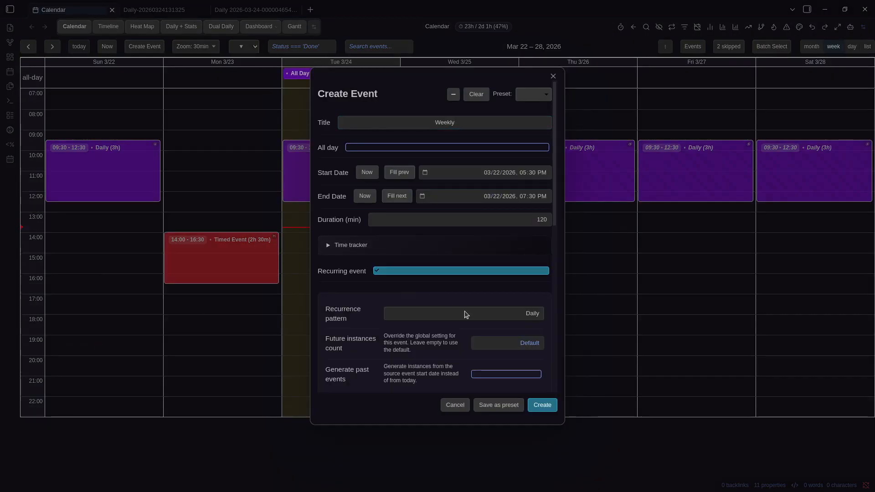
left_click(466, 314)
left_click(506, 337)
left_click(527, 314)
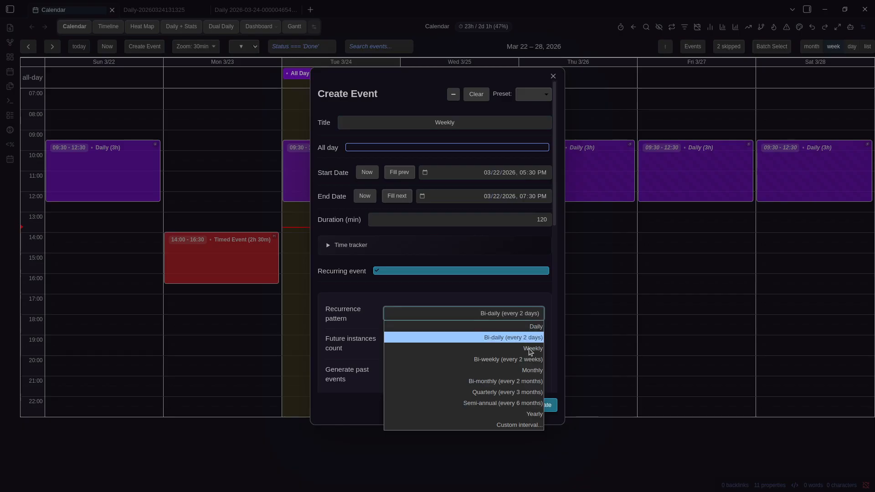
left_click(529, 349)
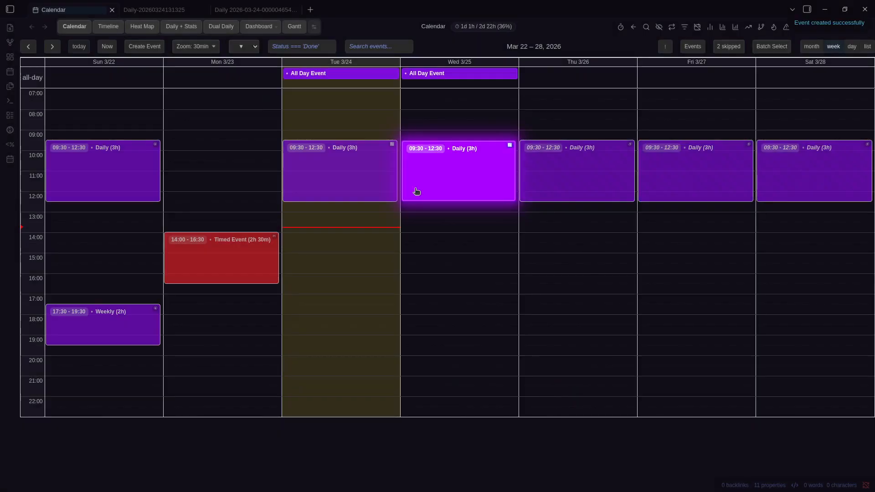
key("Right")
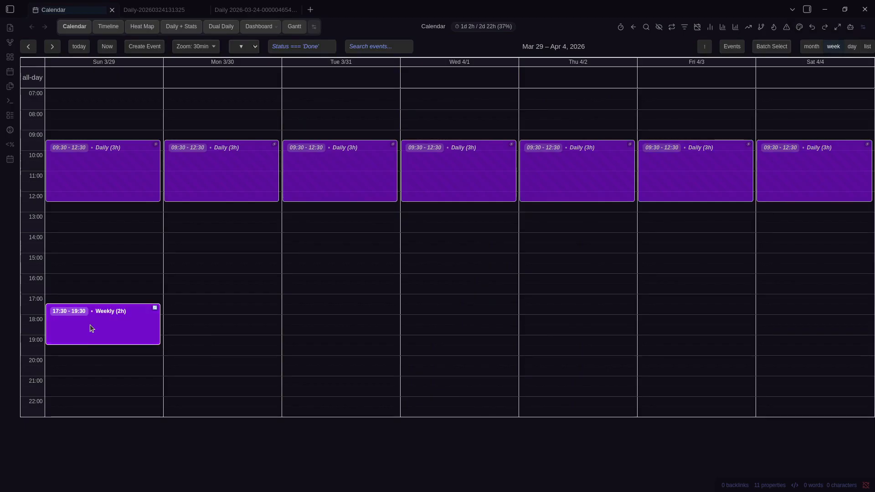
Move the Weekly occurrence to Monday 16:00–18:00, always updating links, and open its note
left_click(89, 324)
key("ctrl+Tab")
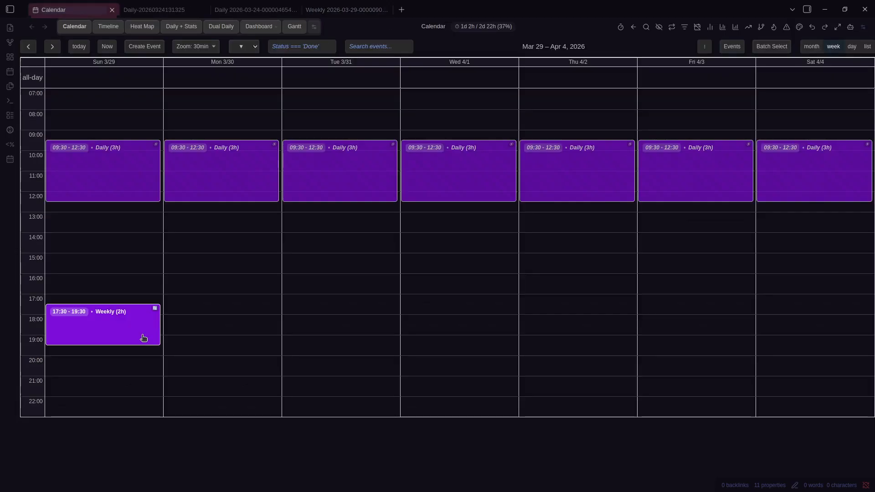
left_click_drag(212, 302, 214, 303)
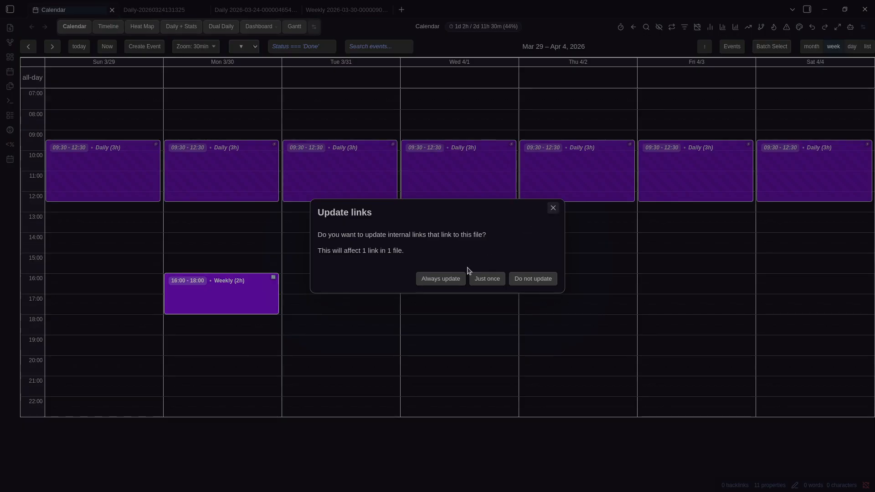
left_click(453, 281)
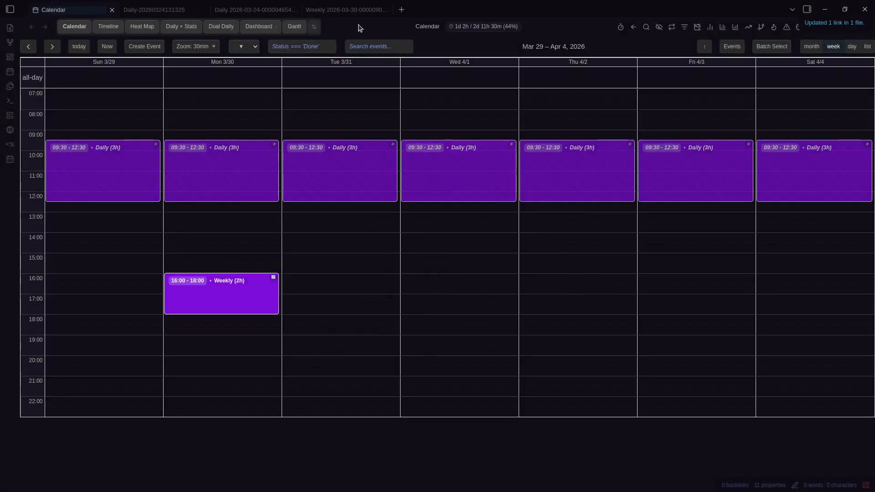
left_click(221, 284)
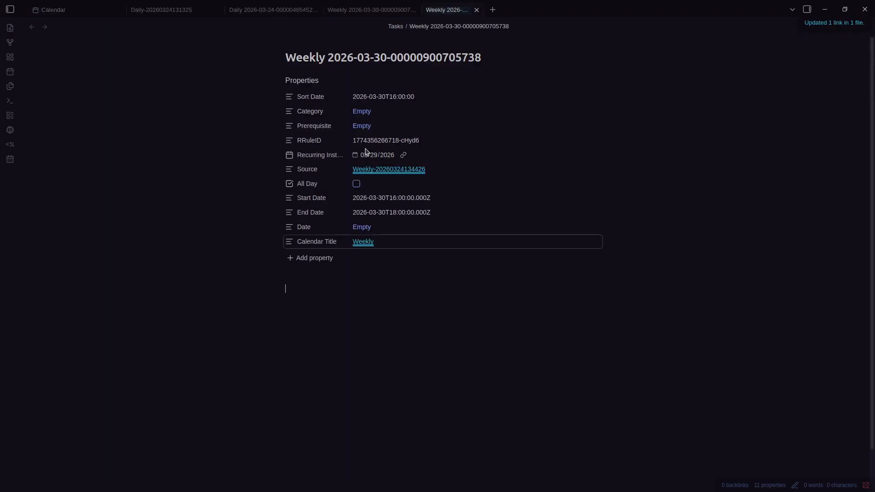
Inspect the Weekly note's raw Recurring Instance Date and the date in its title
key("ctrl+Tab")
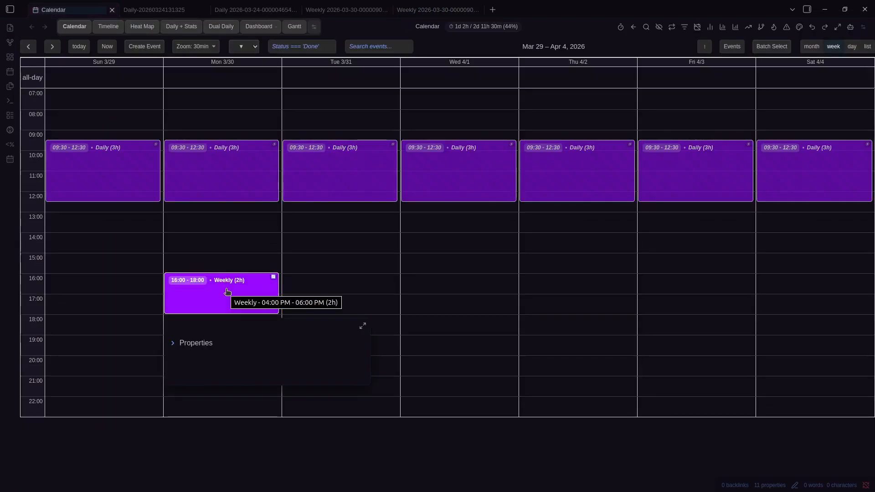
left_click(226, 288)
key("ctrl+e")
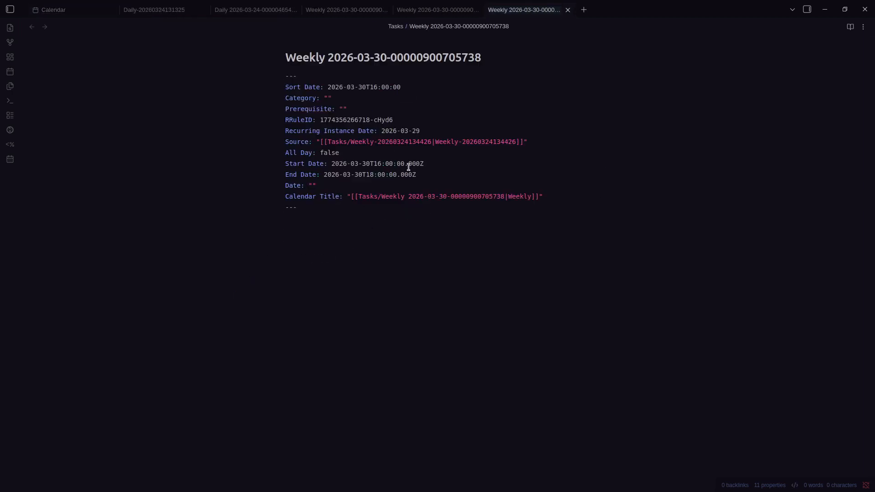
triple_click(362, 131)
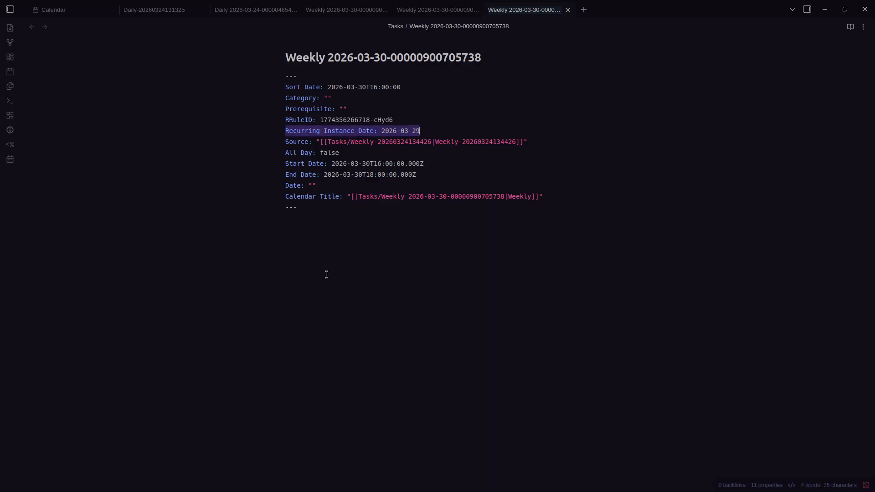
left_click(402, 128)
triple_click(413, 131)
left_click_drag(413, 131, 285, 132)
left_click_drag(329, 57, 386, 58)
left_click(385, 58)
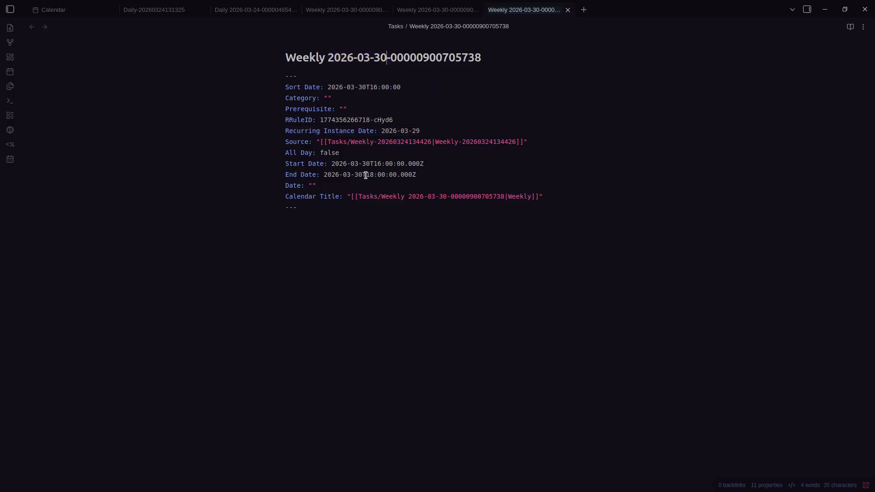
Move the Weekly occurrence to Sunday, settling on 15:00–17:00
key("ctrl+1")
left_click_drag(213, 295, 118, 317)
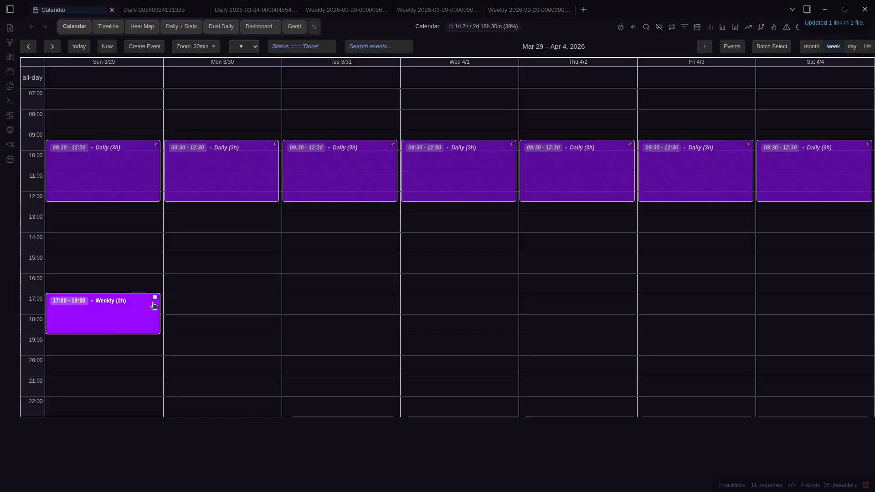
left_click(111, 313)
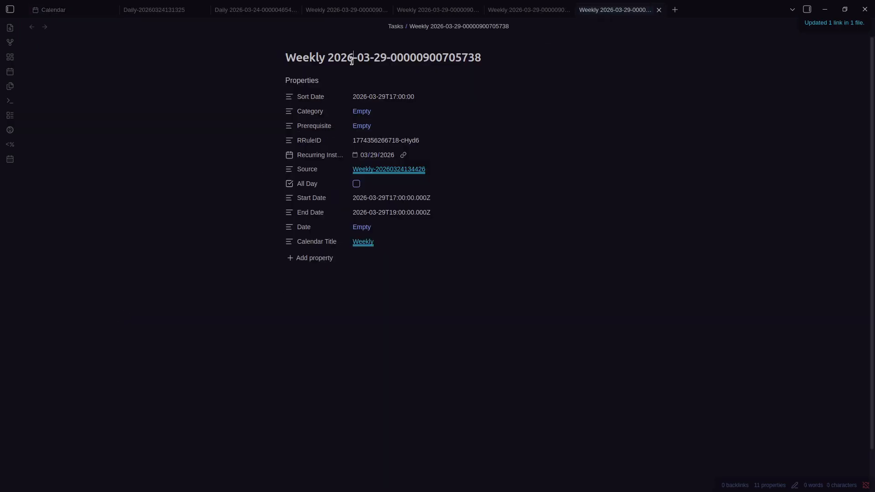
key("ctrl+1")
left_click_drag(127, 313, 105, 275)
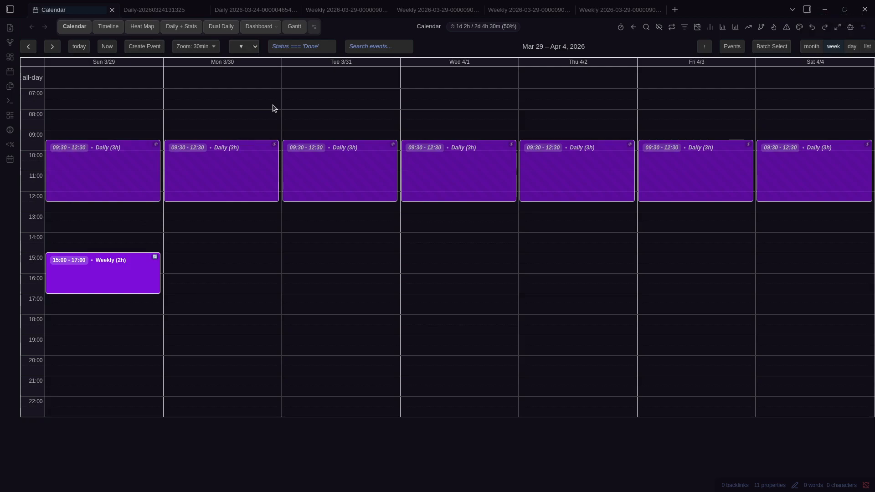
Check the Weekly note's Recurring Instance Date, then move Mar 22's Daily event to 08:00–11:00
left_click(114, 264)
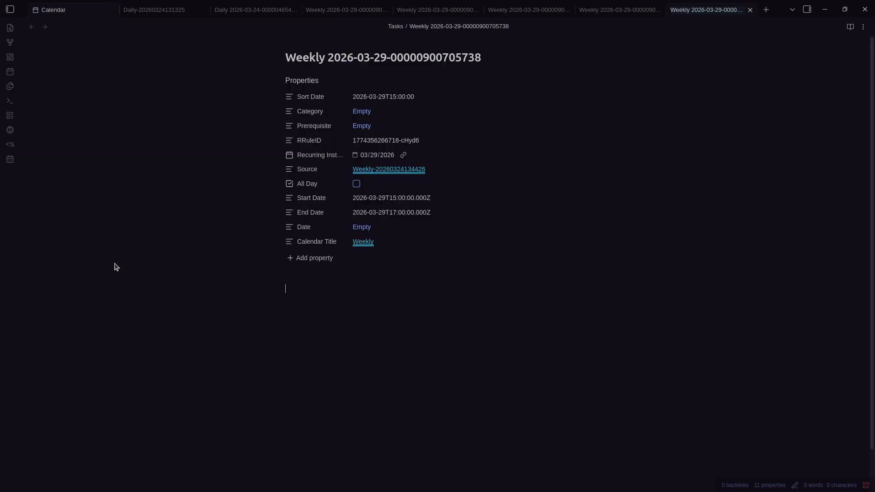
key("ctrl+shift+e")
triple_click(390, 131)
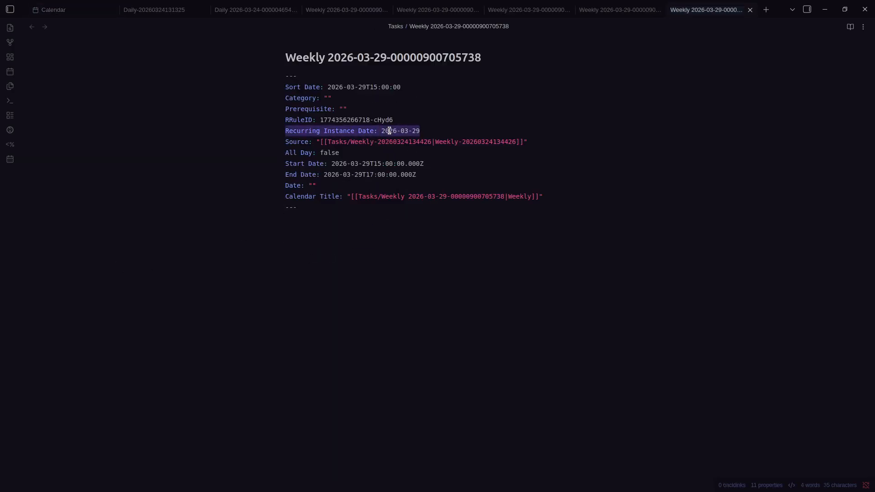
left_click(368, 282)
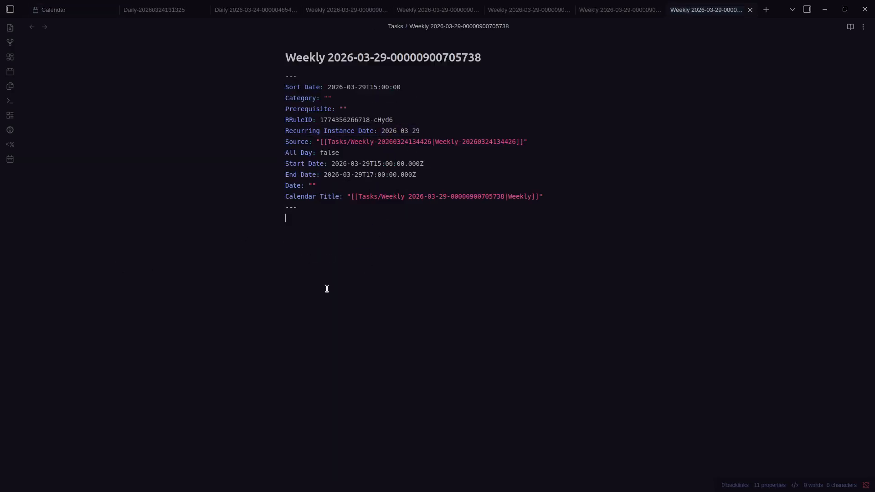
key("ctrl+Tab")
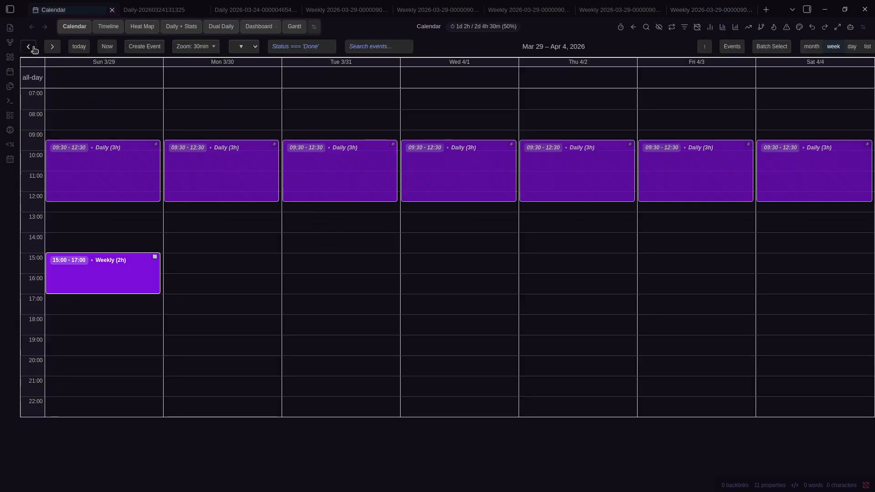
left_click(30, 47)
left_click_drag(151, 178, 116, 147)
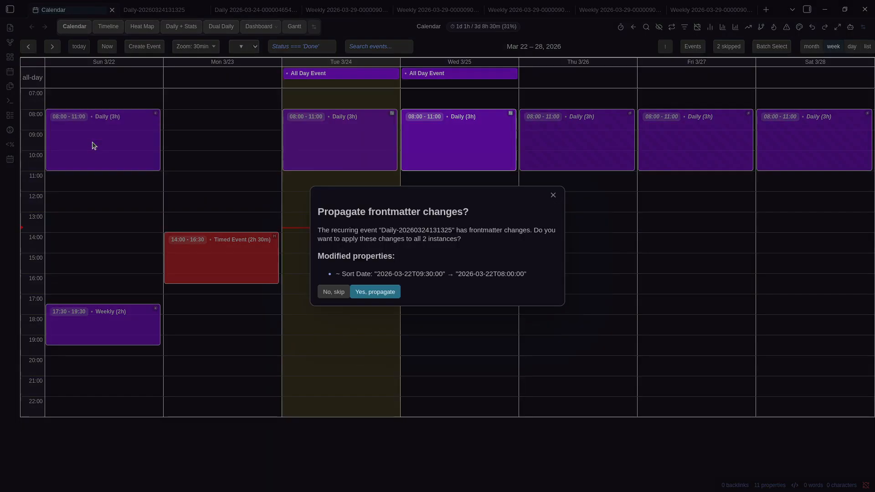
Decline propagation, move Tuesday's Daily to 08:00–11:00 and Sunday's to 09:30–12:30
left_click(337, 291)
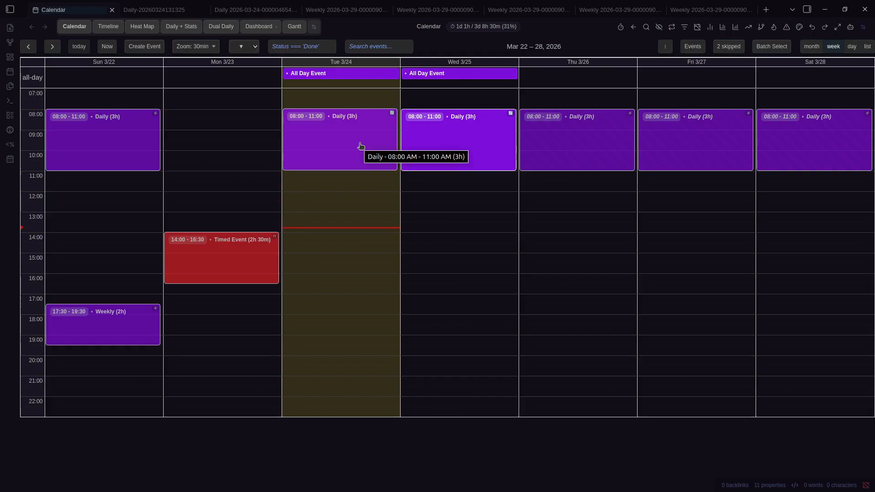
left_click_drag(133, 142, 112, 183)
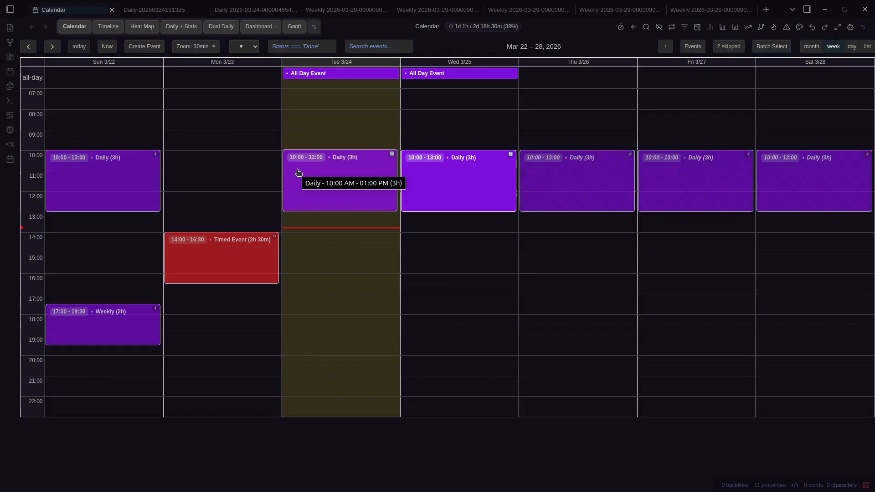
left_click(552, 195)
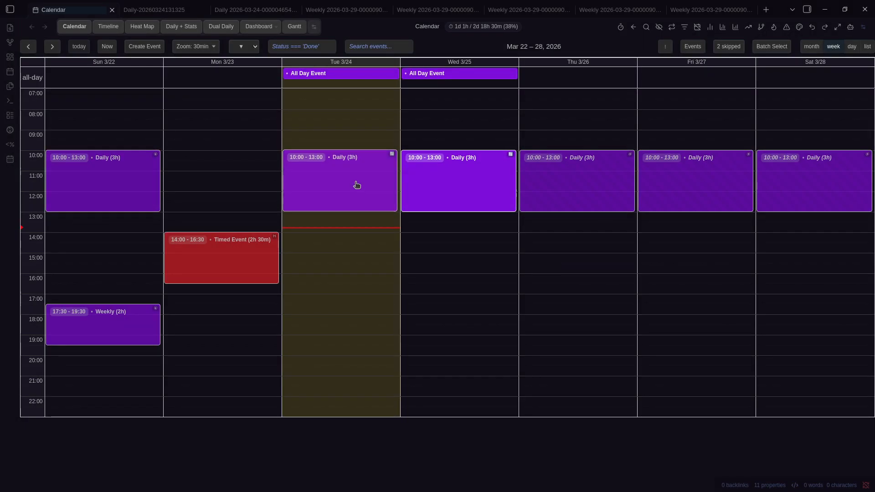
left_click_drag(355, 186, 357, 145)
left_click_drag(153, 186, 152, 176)
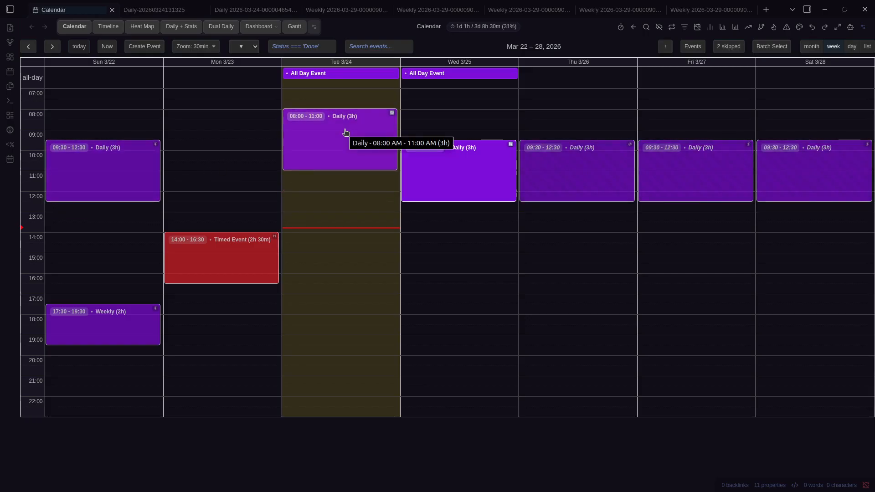
left_click(327, 291)
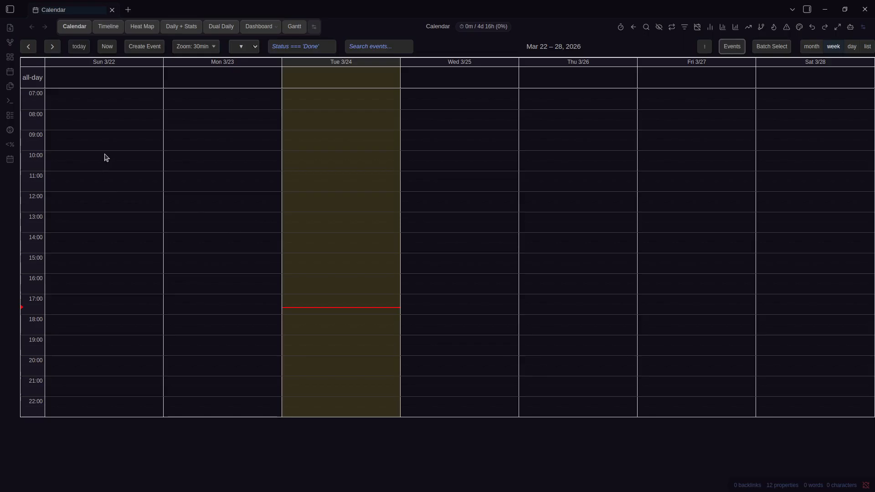
Create a recurring event titled 'Daily' on Sunday from 10:00 to 12:30
left_click_drag(106, 158, 104, 201)
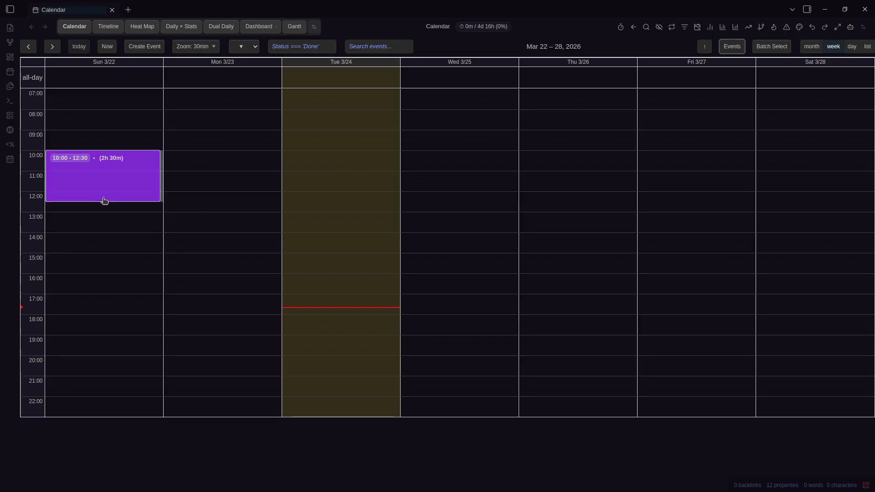
left_click_drag(104, 202, 105, 202)
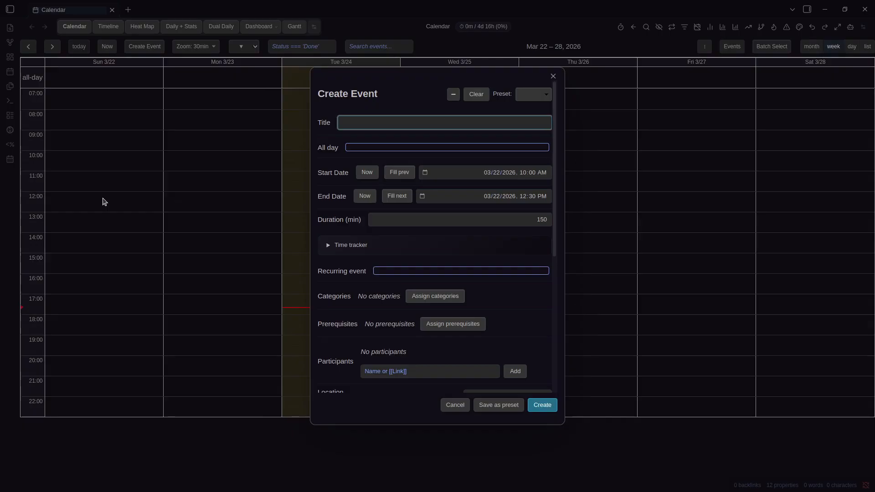
left_click(398, 273)
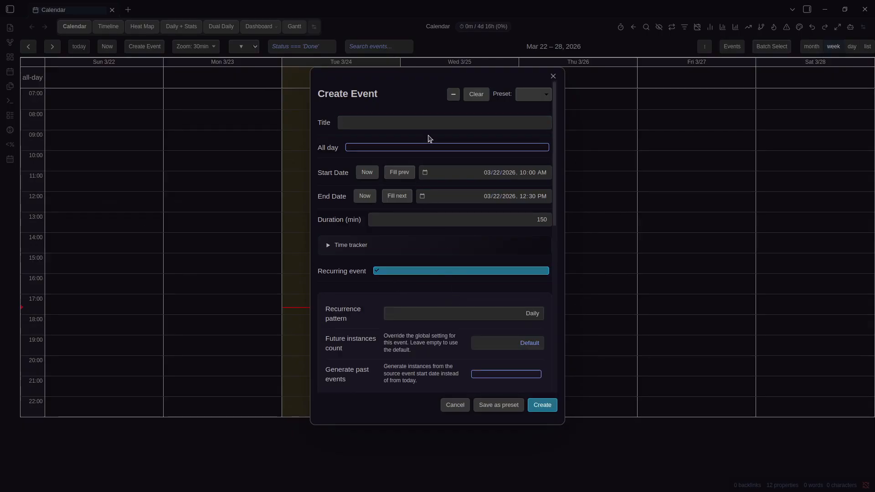
left_click(443, 119)
type("Dai")
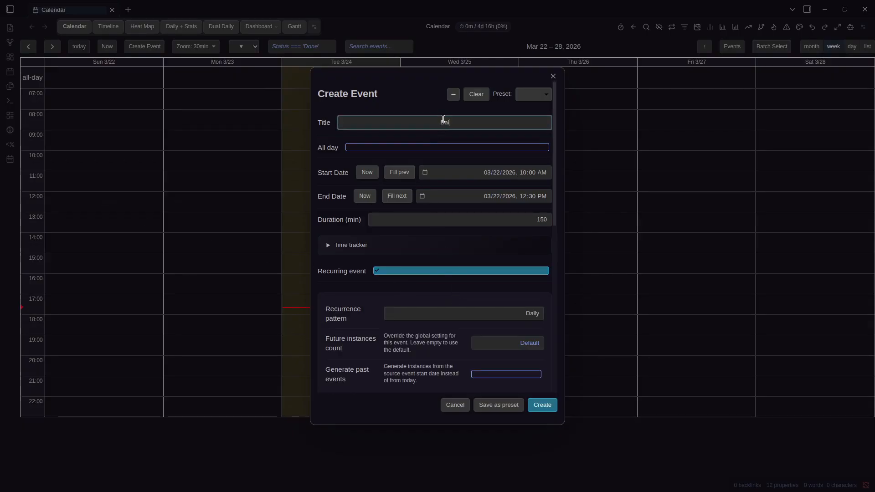
type("ly")
key("Return")
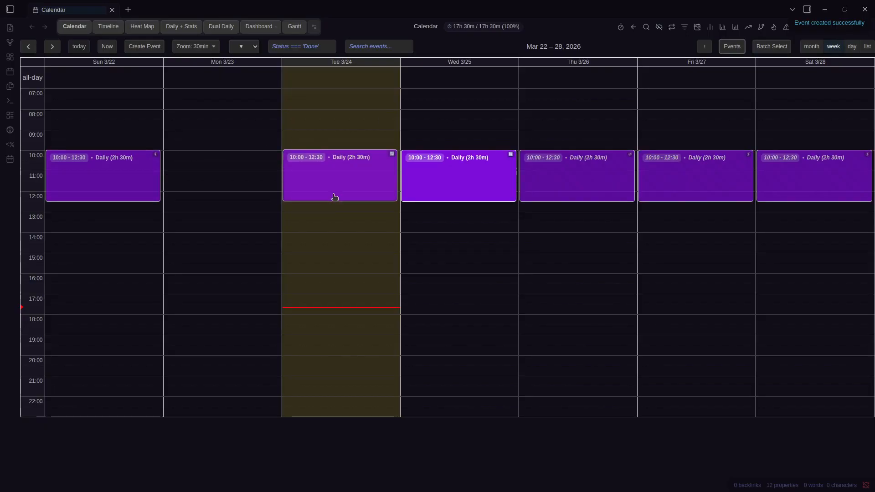
Edit the Sunday Daily event to generate 5 future instances and save it
right_click(132, 184)
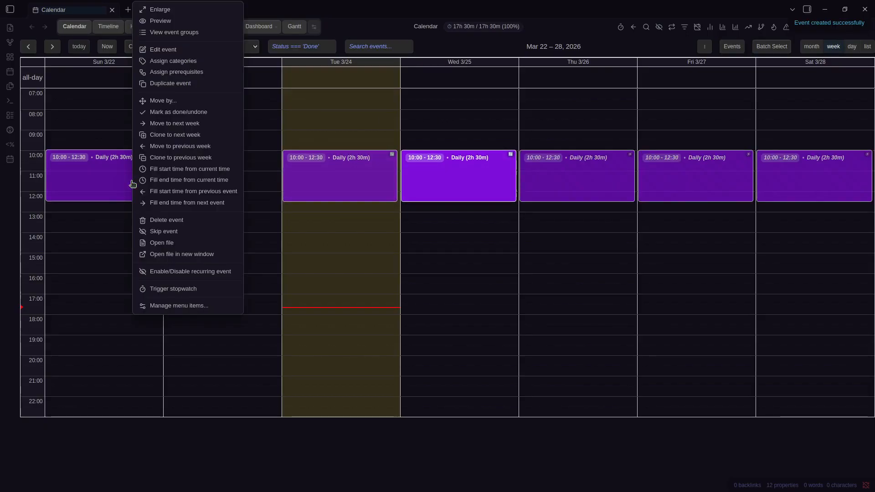
left_click(159, 60)
key("Escape")
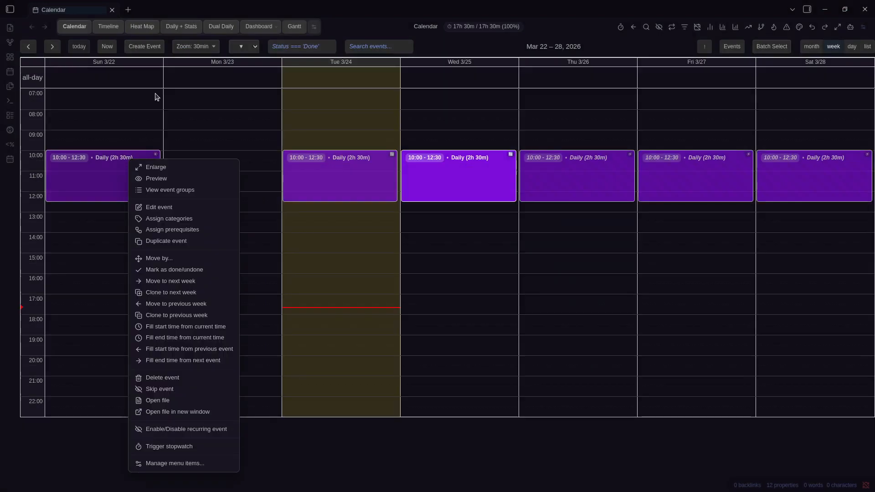
left_click(164, 207)
scroll(435, 234, "down", 4)
left_click(507, 184)
key("Return")
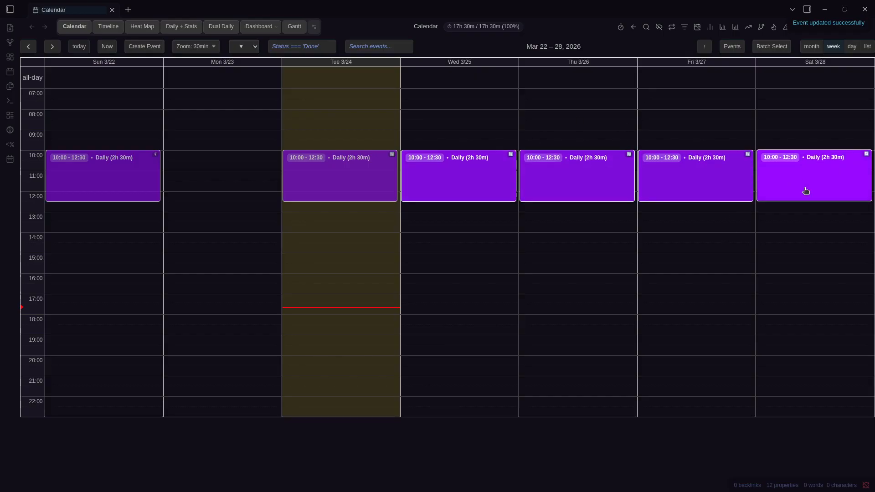
Delete the Daily series with all its instances, then mark out a new Sunday 10:30–12:30 event
key("Right")
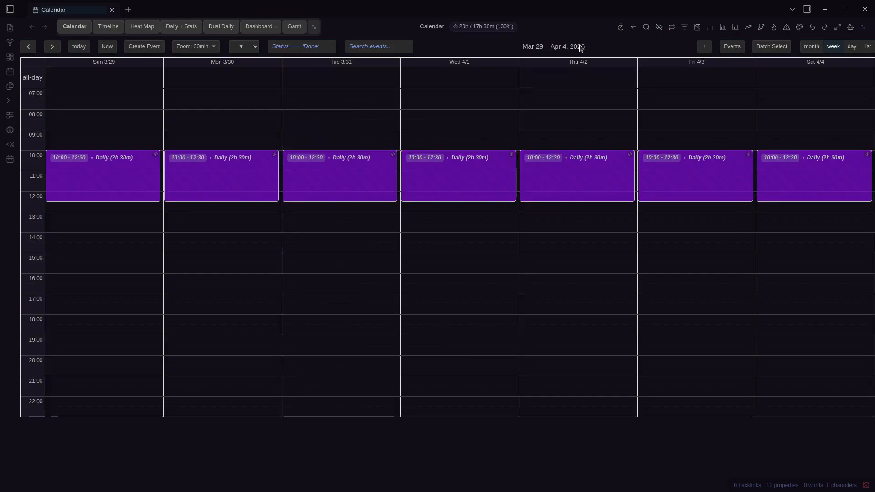
key("Left")
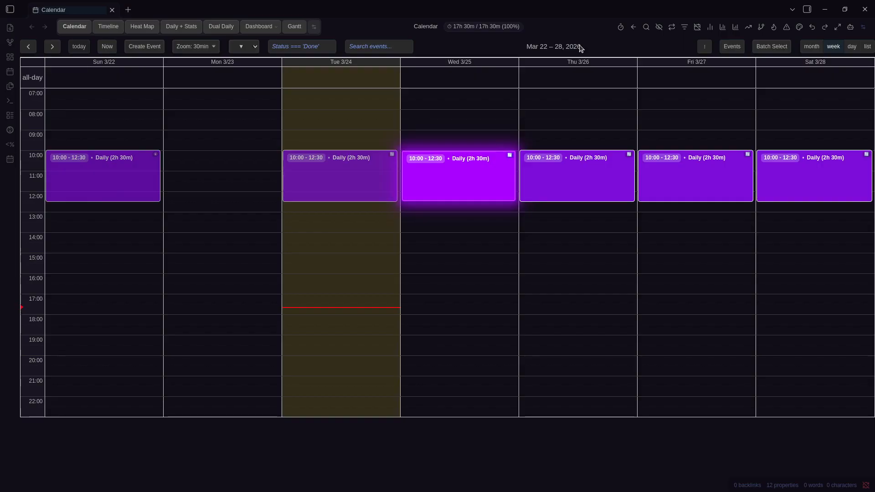
right_click(142, 165)
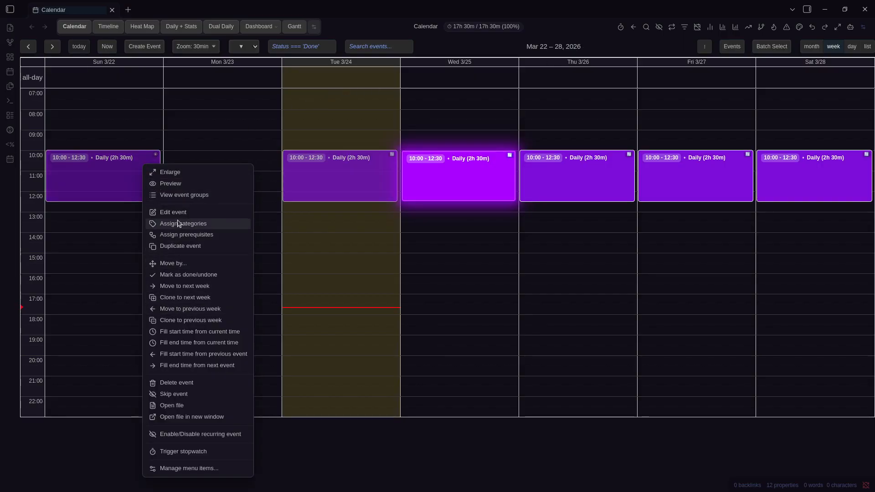
left_click(194, 383)
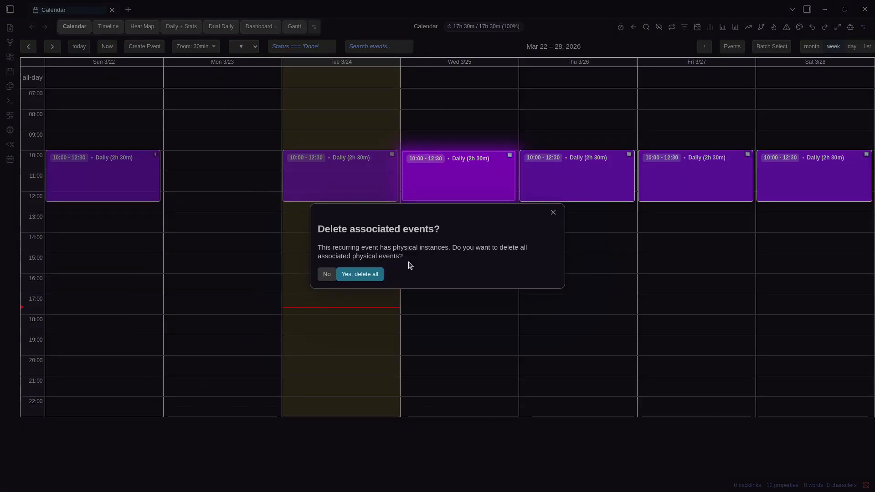
left_click(377, 275)
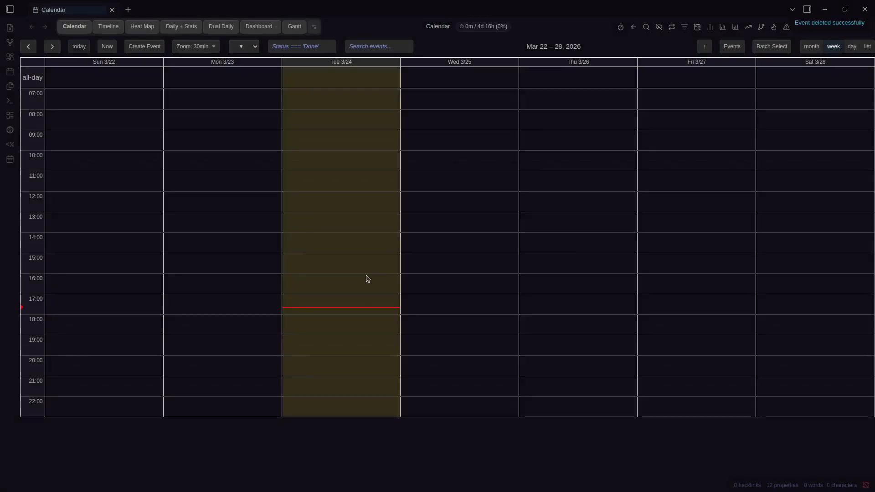
left_click_drag(98, 175, 98, 200)
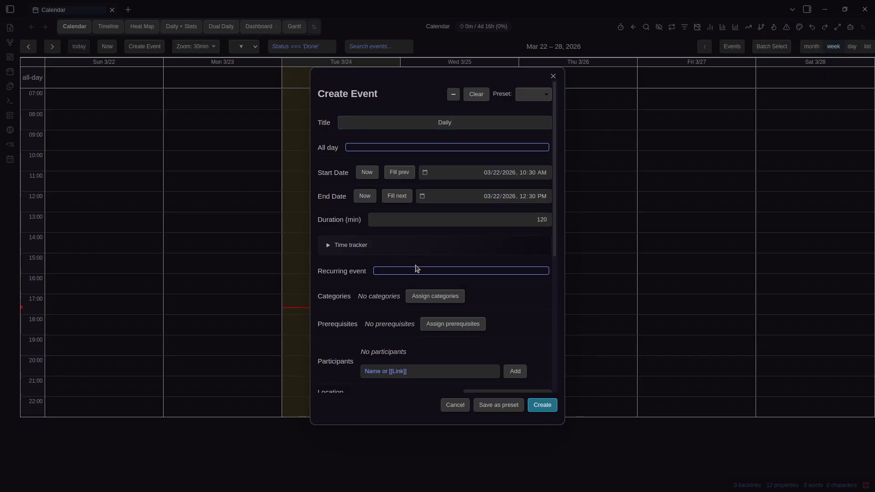
Create the 10:30–12:30 Daily event as recurring, then disable its recurrence while keeping existing instances
left_click(435, 271)
left_click(542, 404)
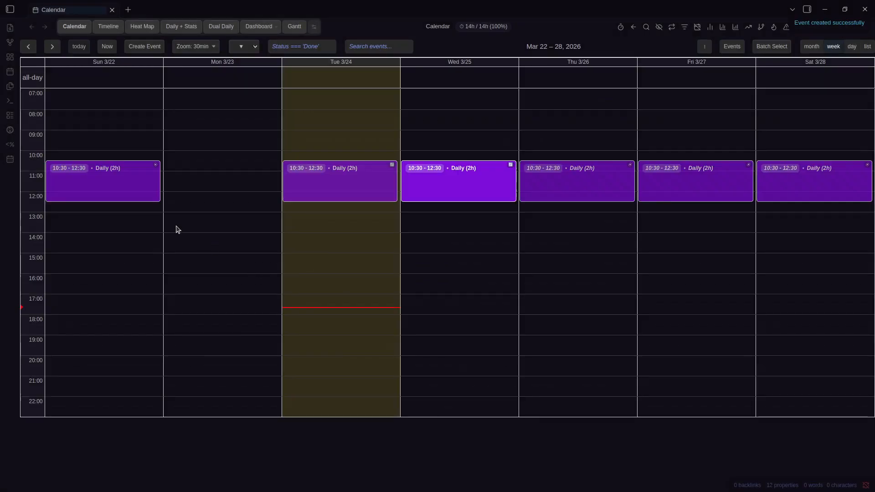
right_click(138, 193)
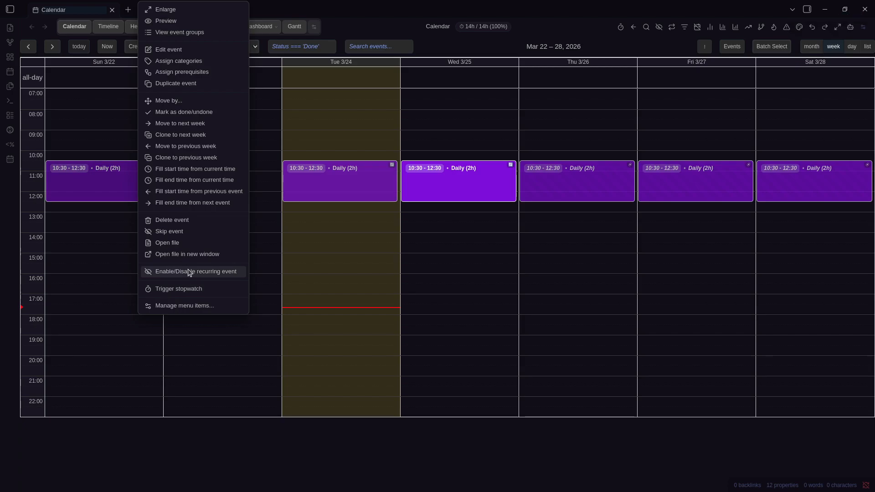
left_click(190, 272)
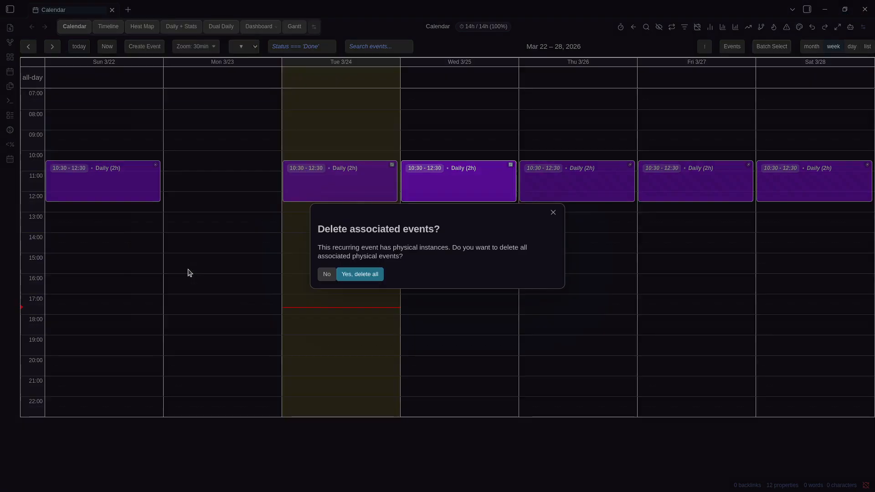
left_click(327, 274)
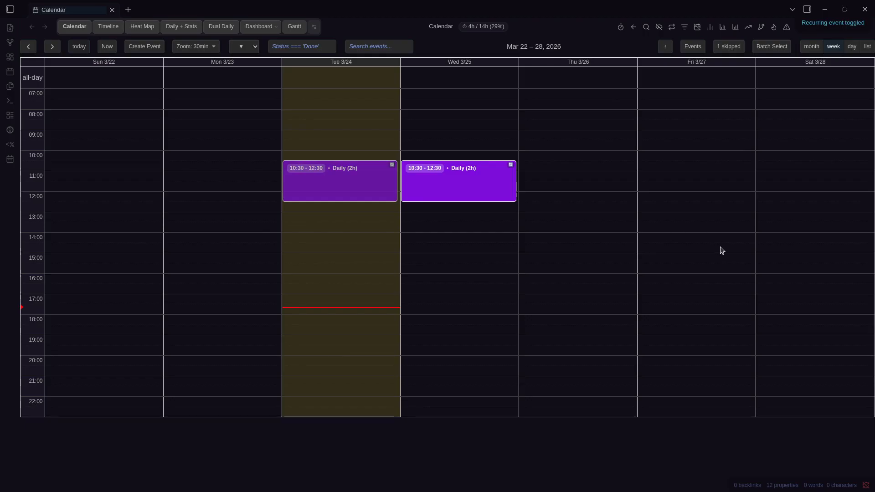
Open the skipped Daily event's note in source mode and highlight its Skip: true property
left_click(725, 47)
left_click(540, 54)
left_click(724, 46)
left_click(542, 283)
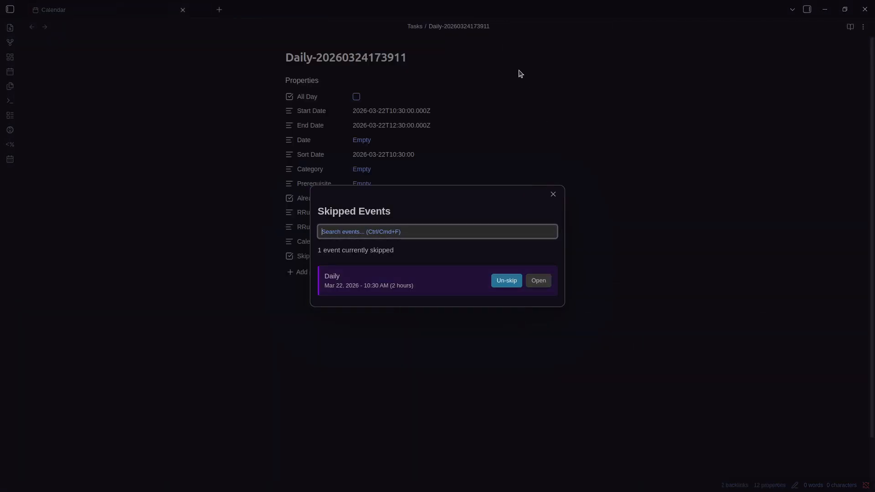
left_click(521, 75)
key("ctrl+e")
left_click_drag(334, 209, 284, 210)
left_click(323, 240)
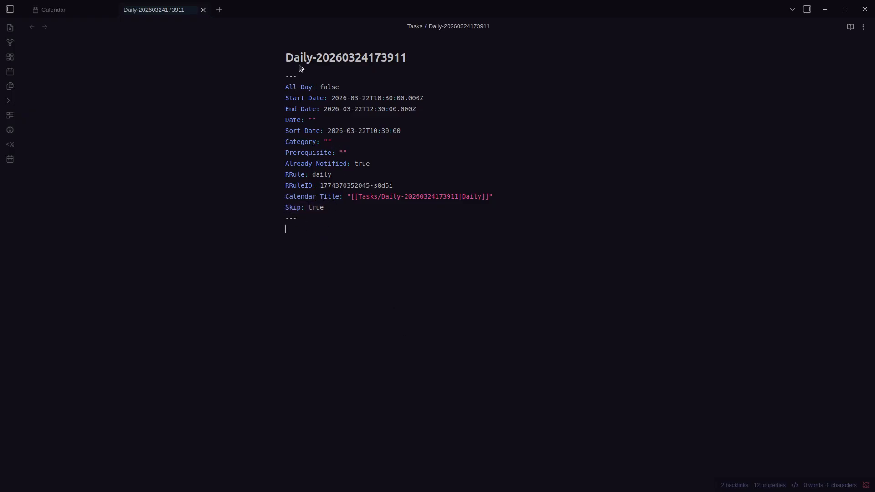
Back in the calendar, review the skipped list and the events overview filtered to disabled events
key("ctrl+Tab")
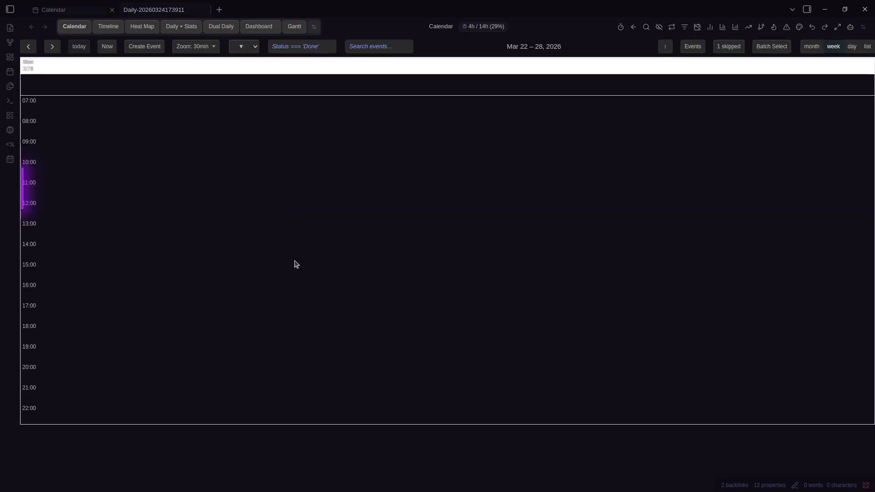
left_click(726, 47)
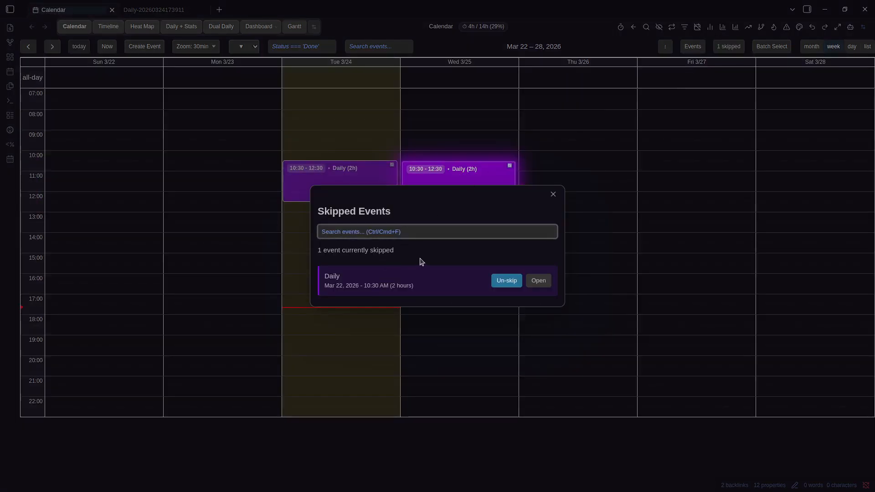
left_click(591, 87)
left_click(692, 46)
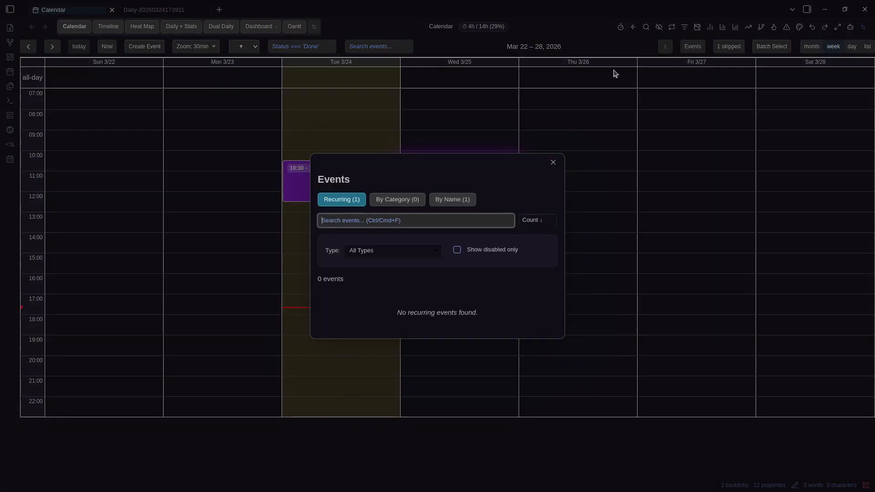
left_click(453, 250)
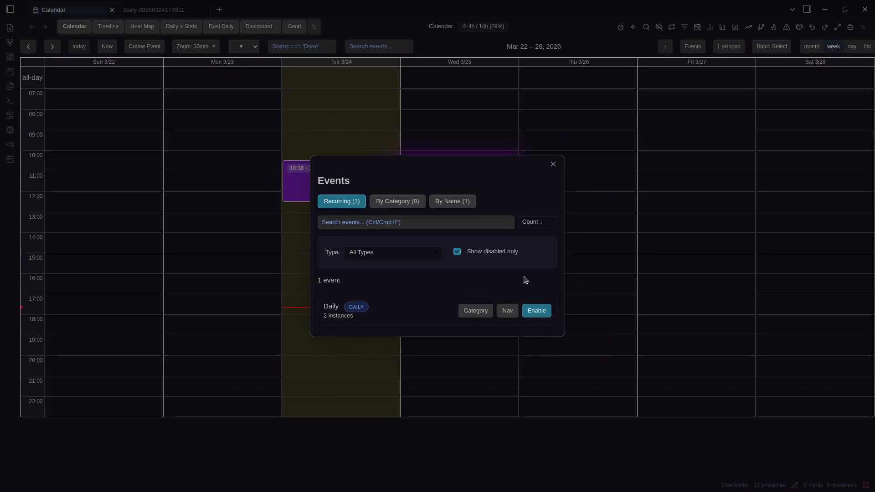
left_click(641, 250)
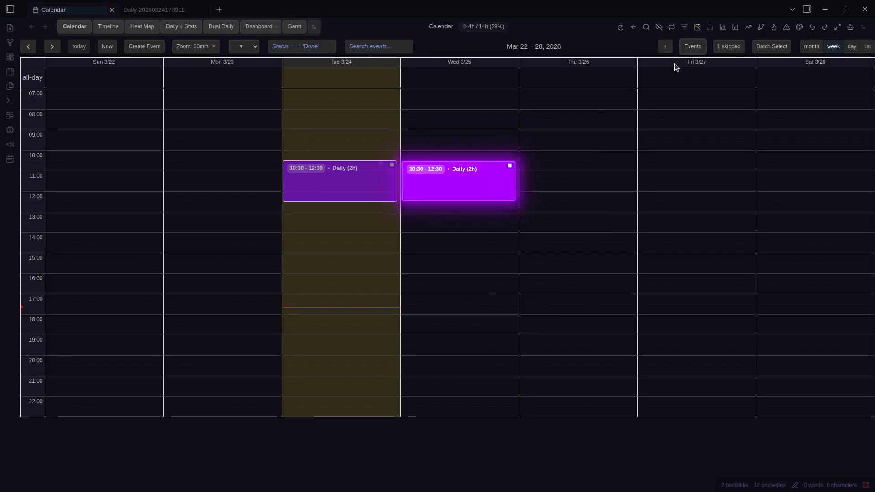
left_click(729, 46)
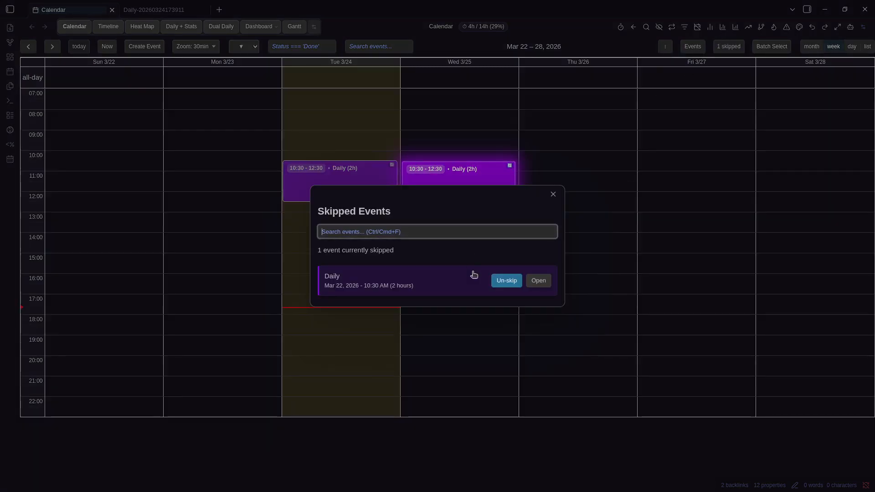
left_click(473, 86)
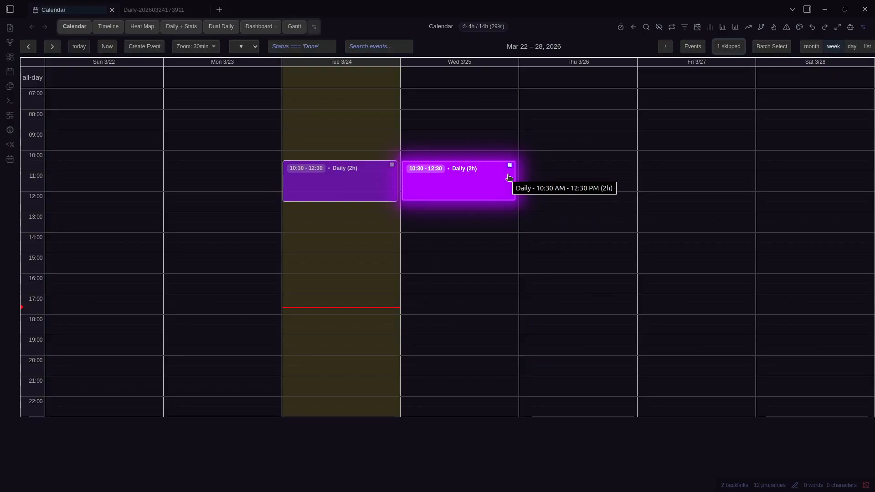
Mark out a Sunday 12:30–14:30 event and cancel it, then dismiss the Tuesday Daily event's actions
left_click_drag(111, 215, 101, 239)
key("Escape")
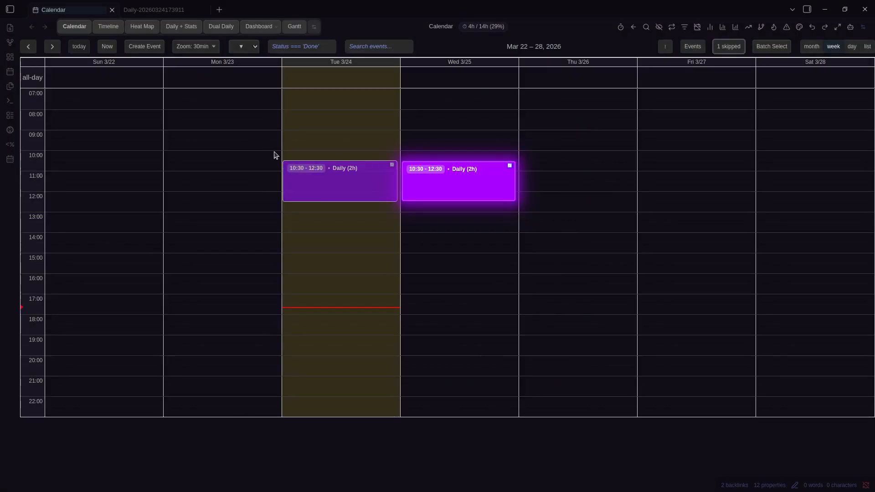
right_click(315, 164)
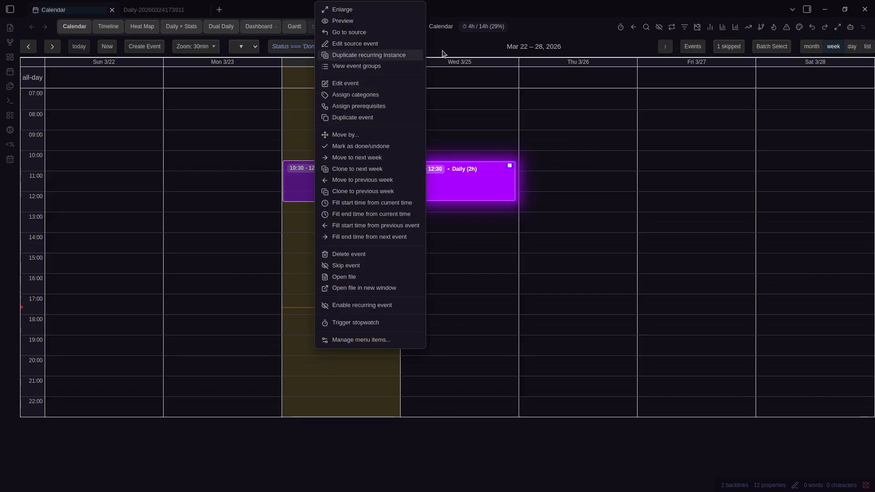
left_click(469, 49)
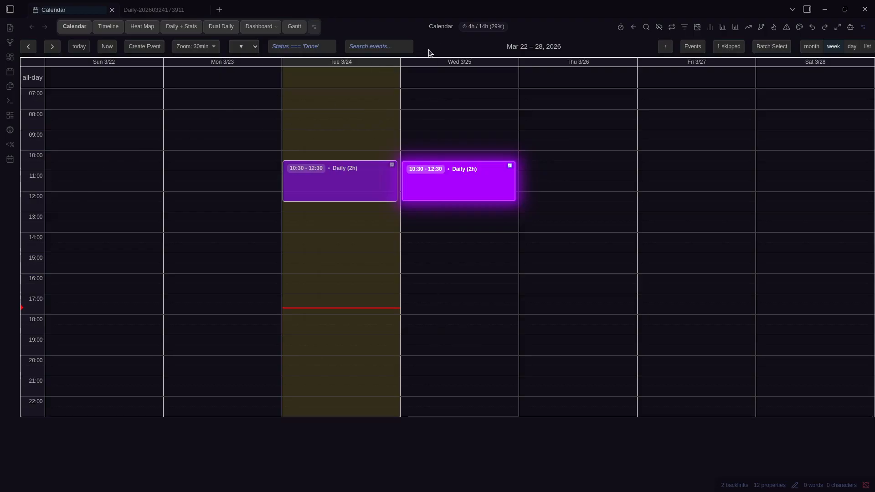
Start a Sunday 3/15 event at 10:30–12:30, cancel it, and return to the Mar 22–28 week
key("Left")
left_click_drag(78, 169, 71, 197)
key("Escape")
key("Right")
Create a Weekly-recurring event titled 'Weekly' on Sunday 3/22 from 10:00 to 14:30
left_click_drag(90, 154, 87, 239)
type("W")
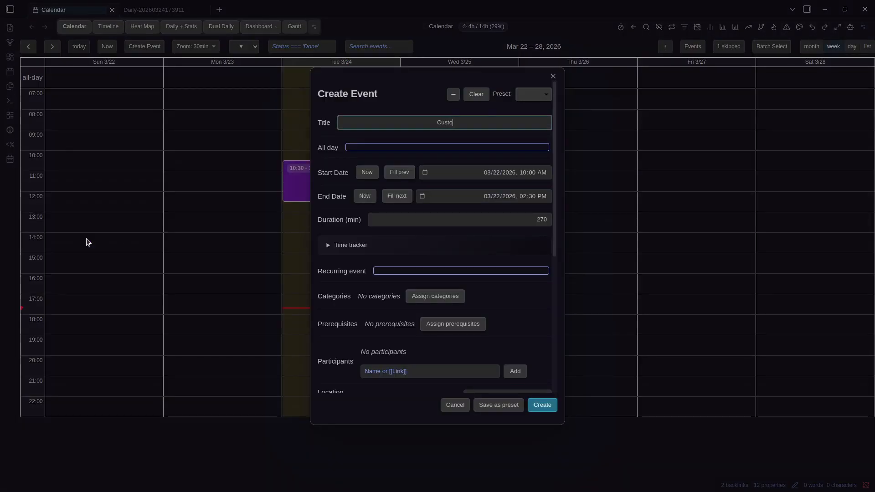
key("ctrl+BackSpace")
key("ctrl+BackSpace")
type("WEek")
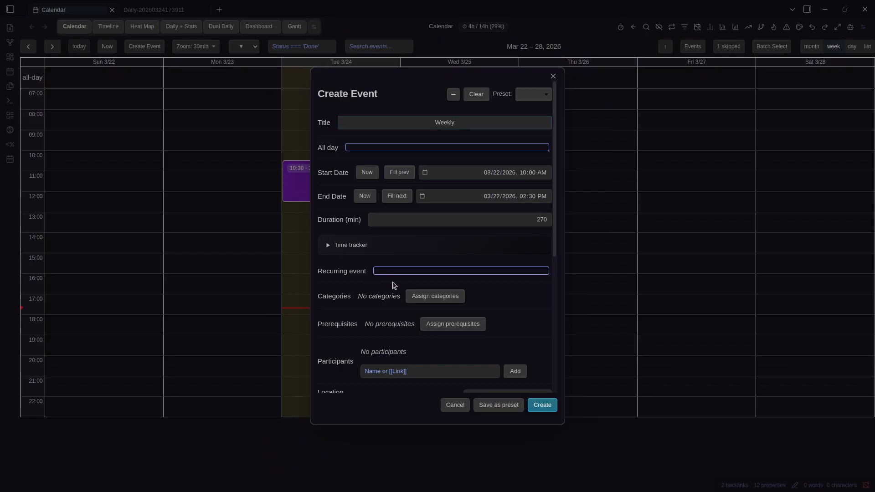
left_click(394, 272)
left_click(476, 313)
left_click(525, 348)
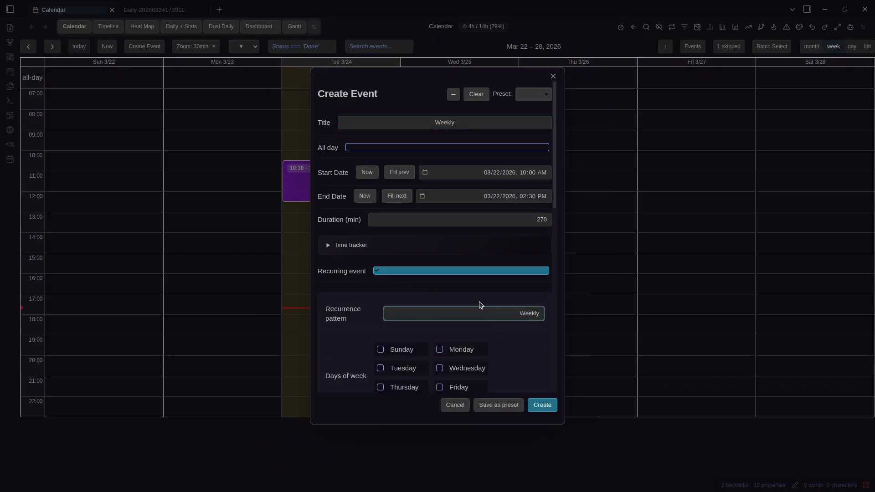
scroll(416, 293, "down", 2)
left_click(541, 406)
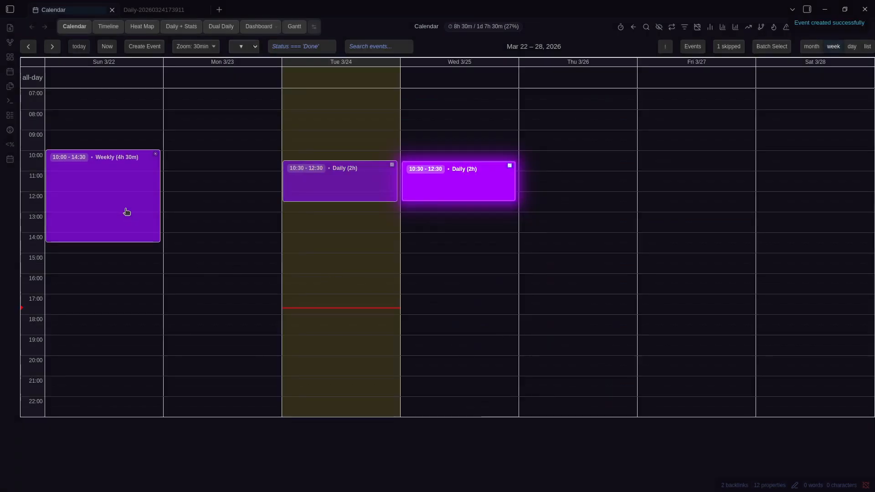
key("Right")
key("Right")
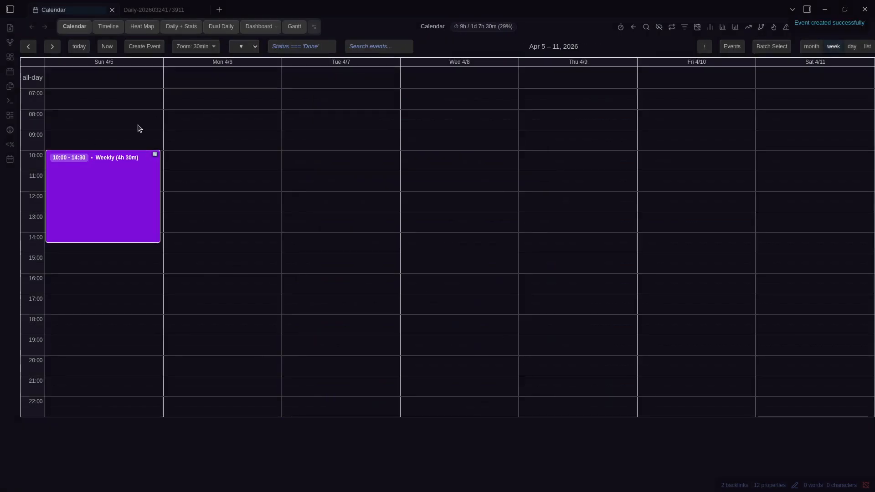
key("Left")
key("Left")
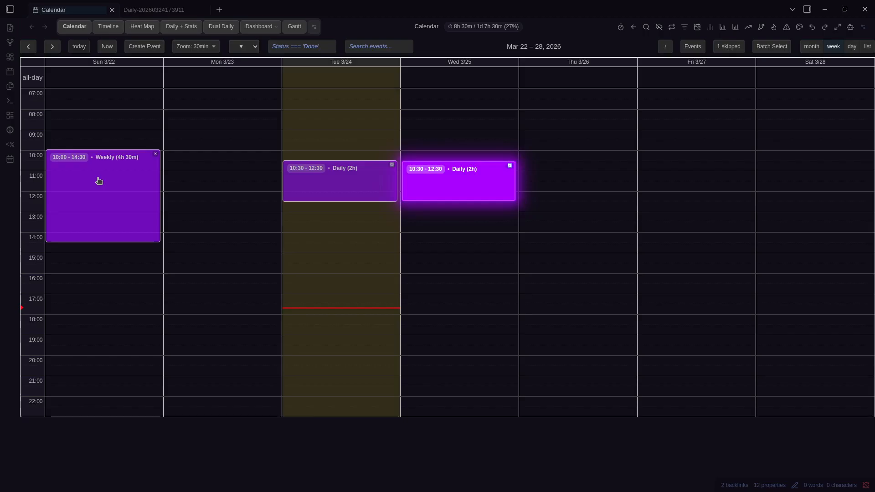
Create a 15:30–18:30 Sunday event recurring weekly on Wednesday, Thursday and Friday, and check upcoming weeks
left_click_drag(85, 269, 90, 319)
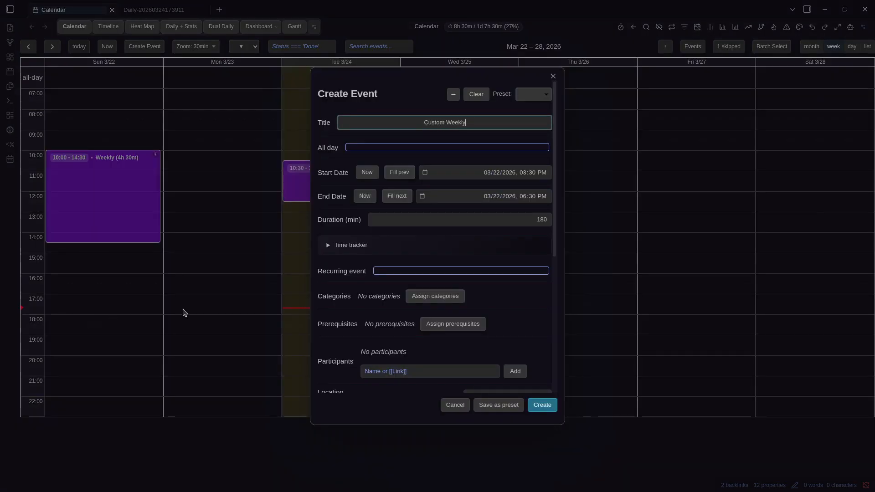
left_click(403, 271)
left_click(504, 313)
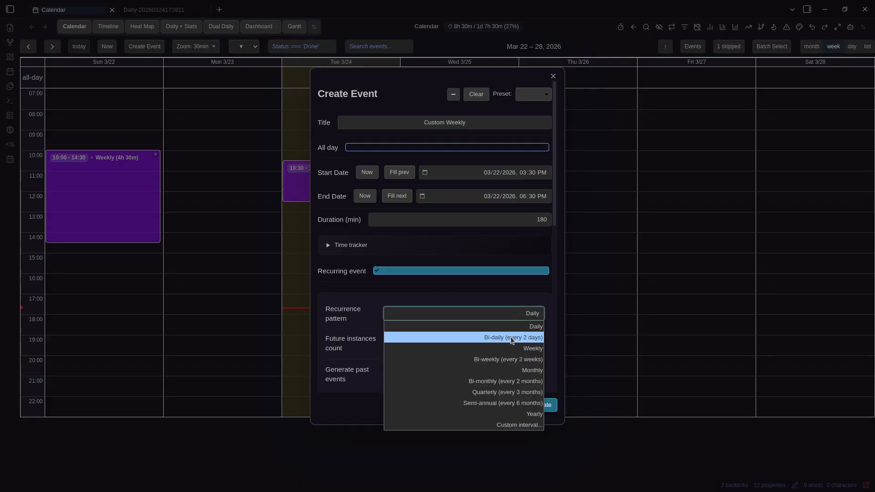
left_click(509, 336)
scroll(507, 332, "down", 1)
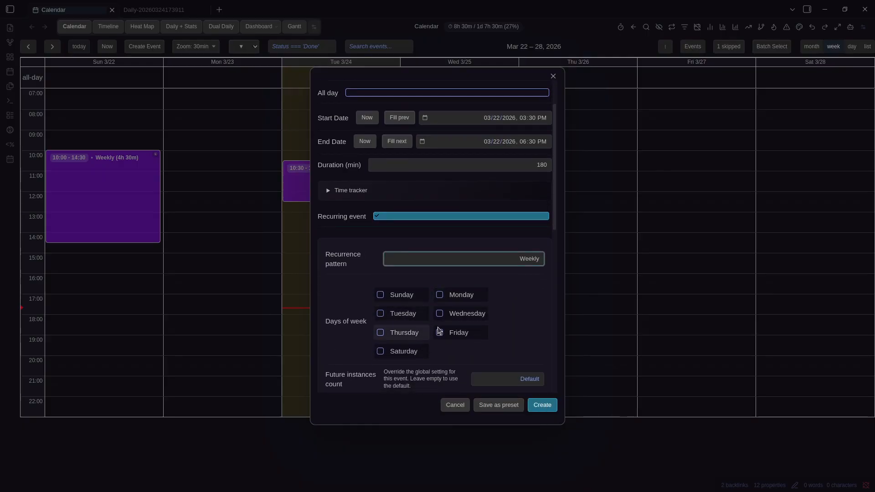
left_click(464, 315)
left_click(405, 333)
left_click(461, 333)
left_click(543, 406)
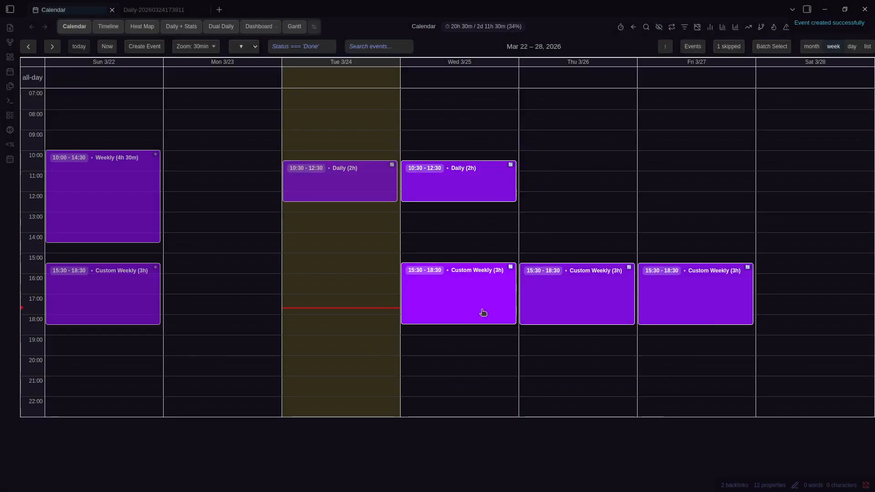
key("Right")
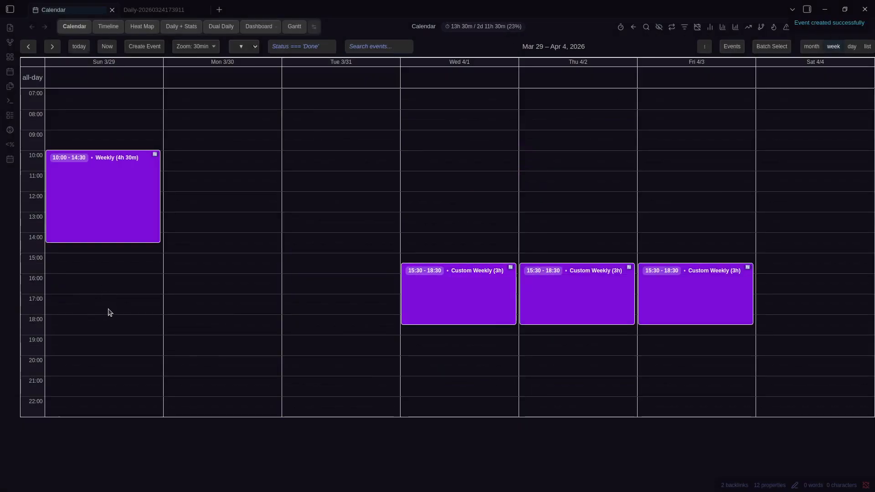
key("Left")
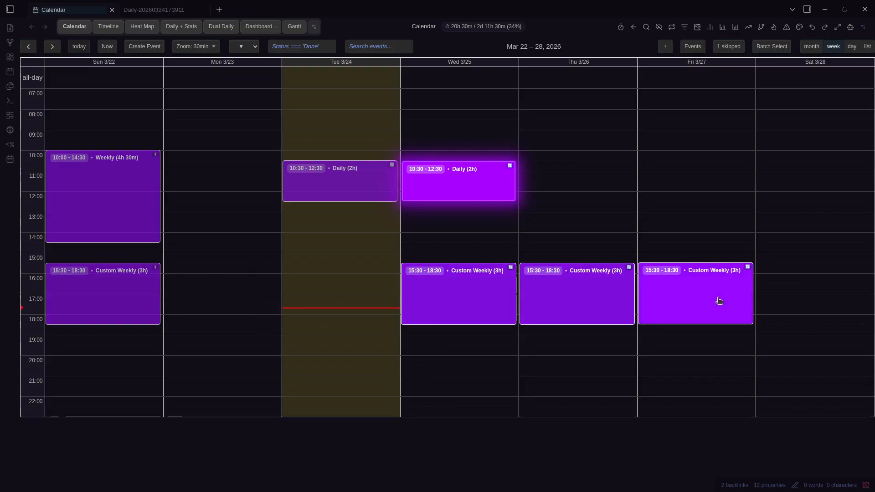
key("Right")
key("Right")
key("Left")
key("Left")
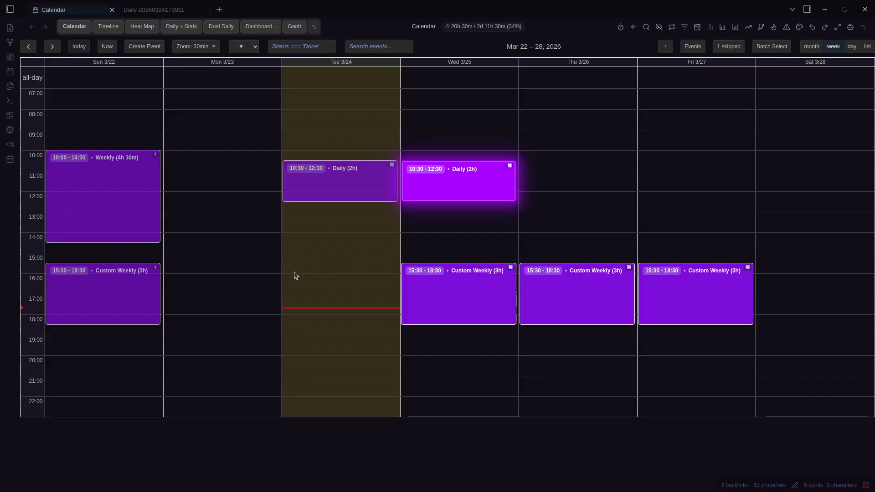
Create a recurring 07:30–08:30 Sunday event titled 'Custom Interval' using the Custom interval pattern
left_click_drag(124, 109, 128, 121)
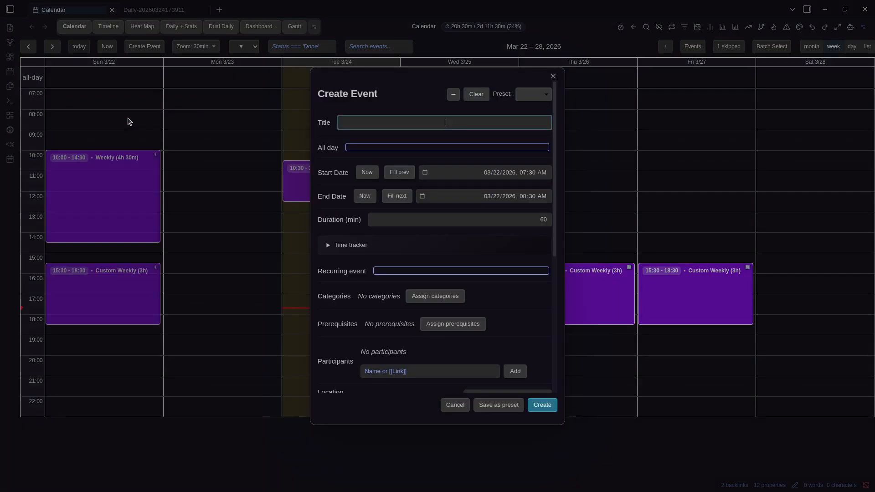
type("Custom Interval;")
key("BackSpace")
left_click(467, 271)
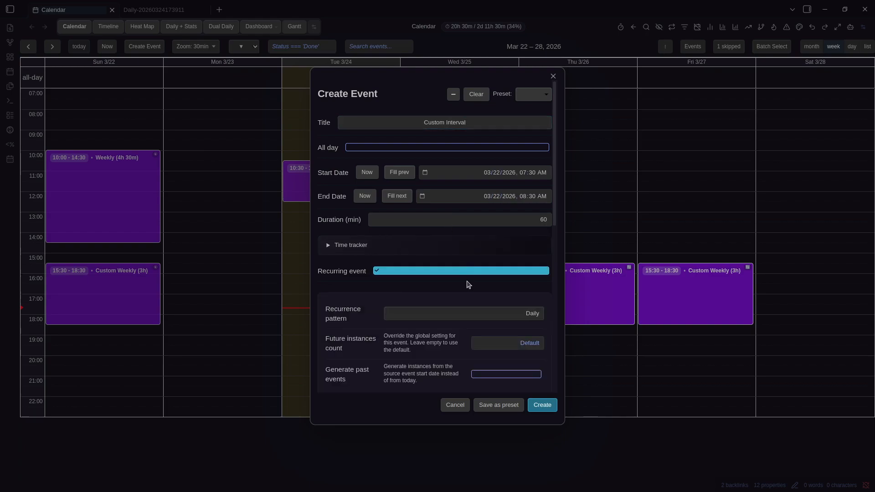
scroll(493, 238, "down", 3)
left_click(522, 151)
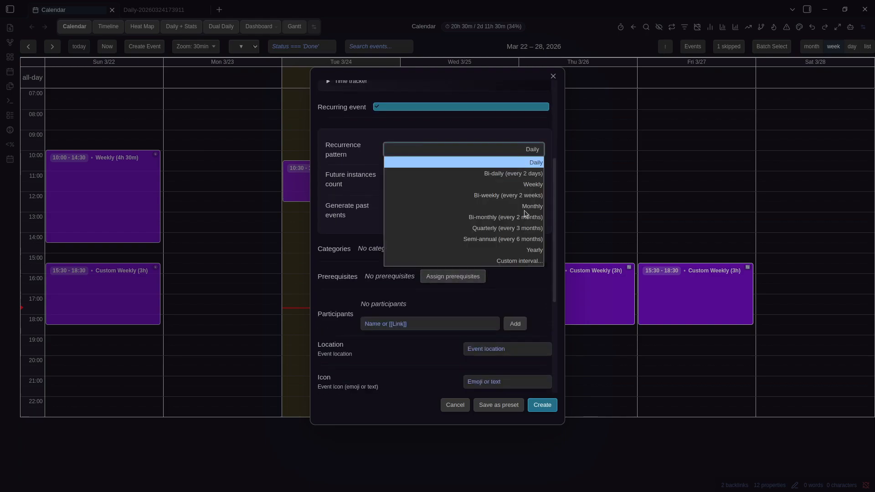
left_click(518, 251)
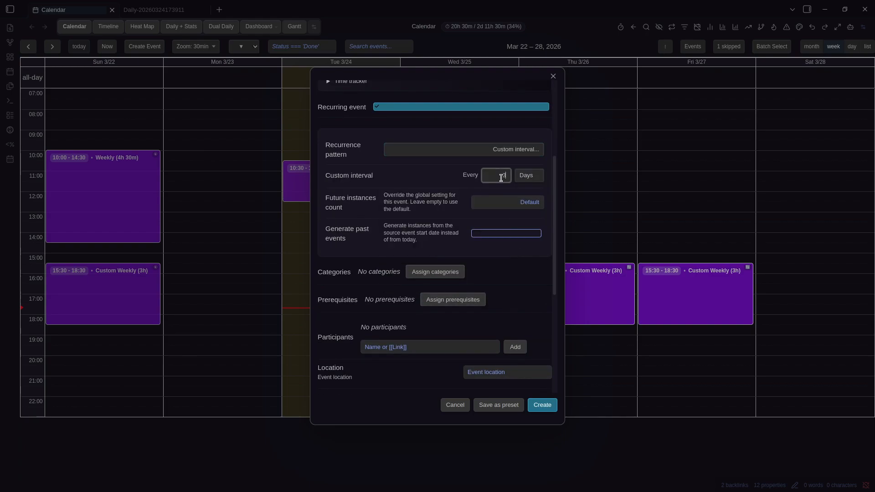
left_click(543, 405)
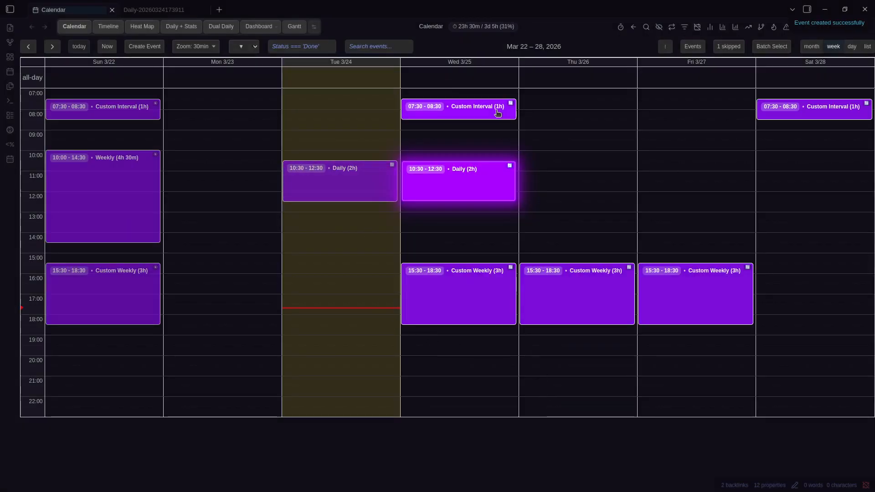
key("Right")
key("Right")
key("Left")
key("Left")
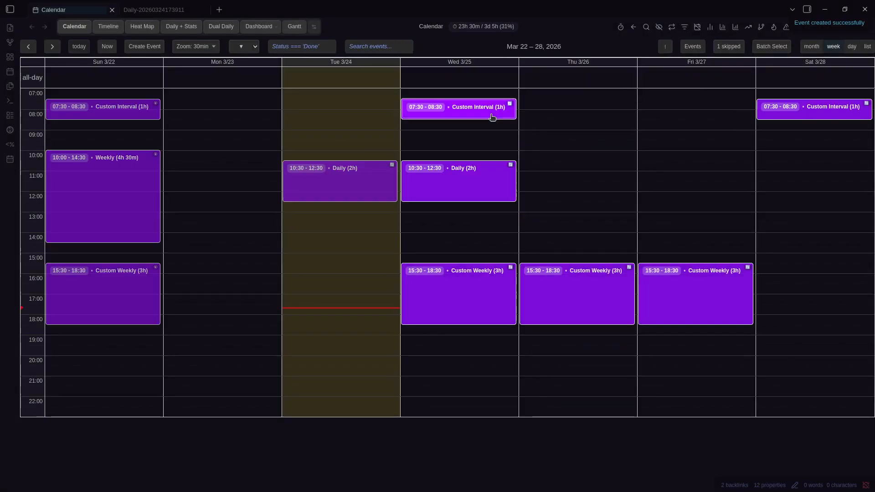
Delete the Custom Interval, Weekly and Custom Weekly events together with all their instances
right_click(115, 114)
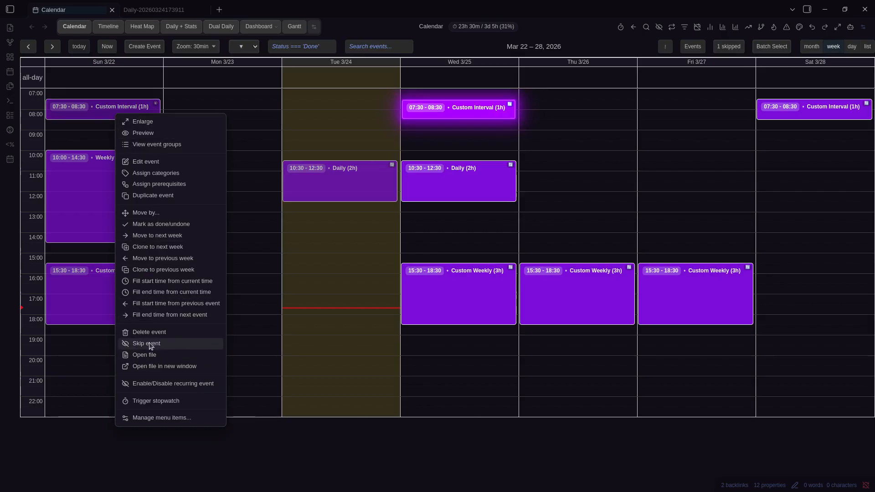
left_click(155, 331)
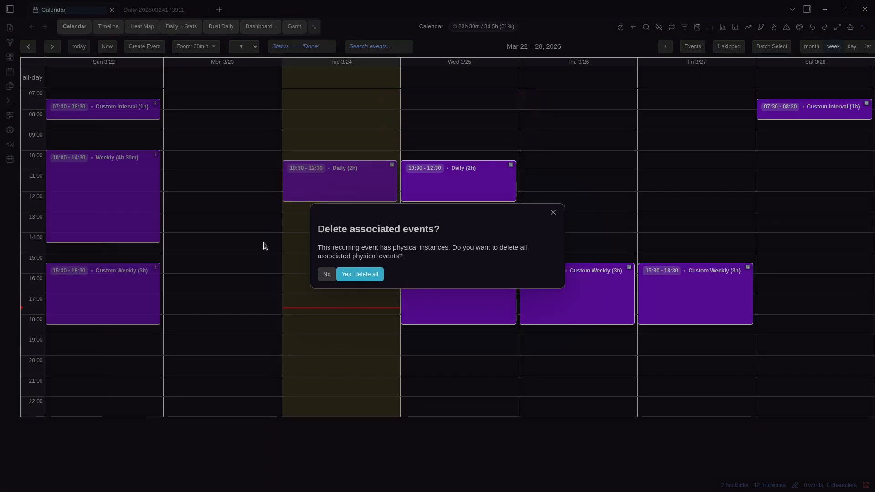
left_click(361, 275)
right_click(88, 177)
left_click(117, 395)
left_click(360, 275)
right_click(109, 283)
left_click(164, 220)
left_click(350, 273)
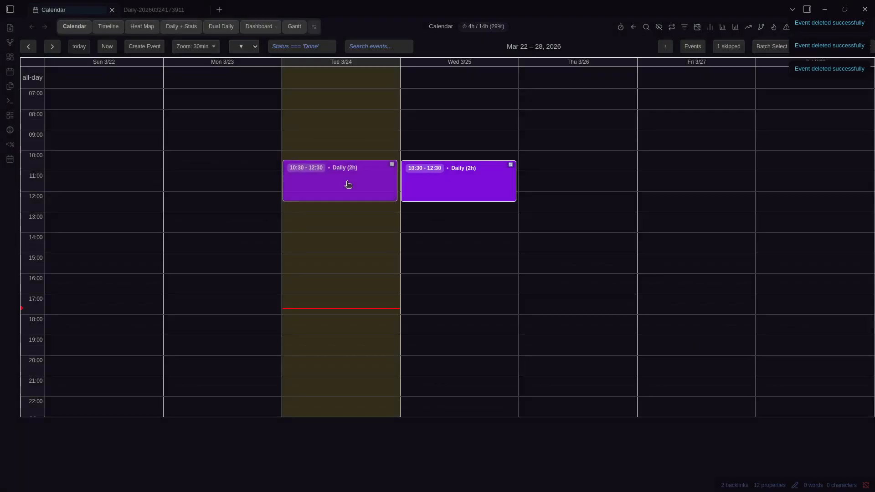
Un-skip the skipped Daily occurrence, then delete the Daily series with all its instances
left_click(728, 46)
left_click(506, 281)
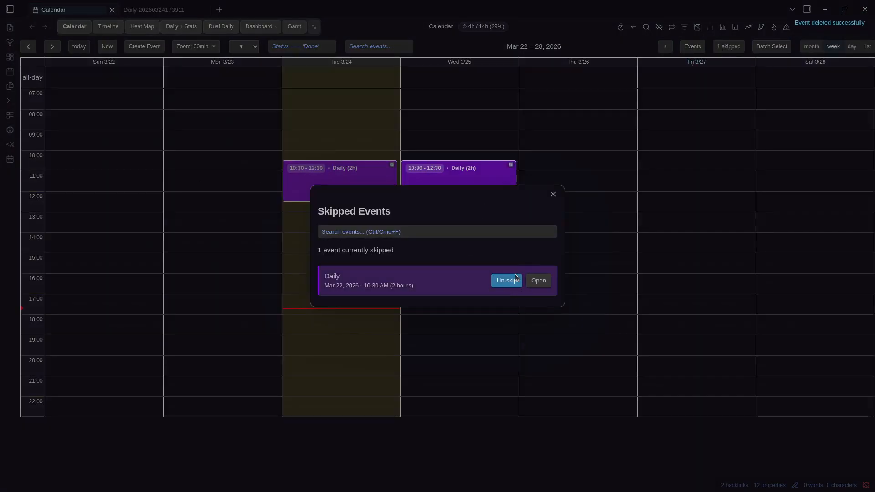
right_click(111, 193)
left_click(146, 220)
left_click(370, 275)
Create a recurring Daily event on Sun 3/15 from 12:00 to 14:30
key("Left")
left_click_drag(99, 196, 103, 241)
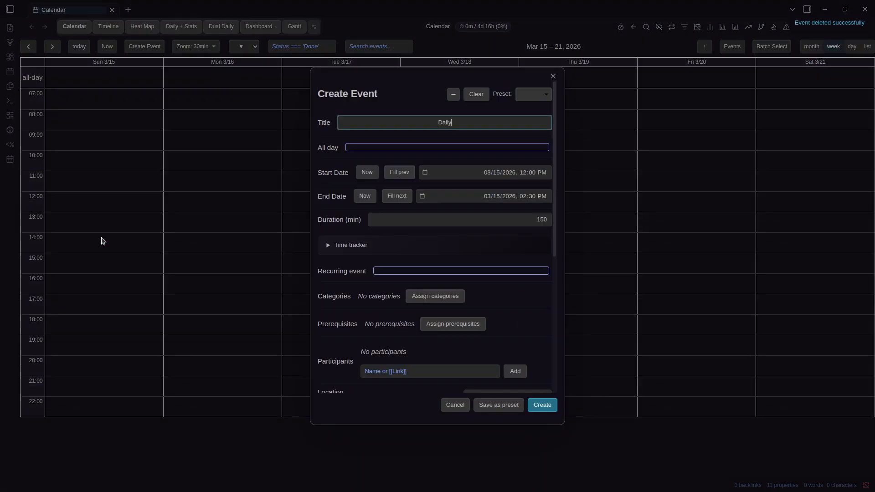
left_click(421, 270)
left_click(542, 405)
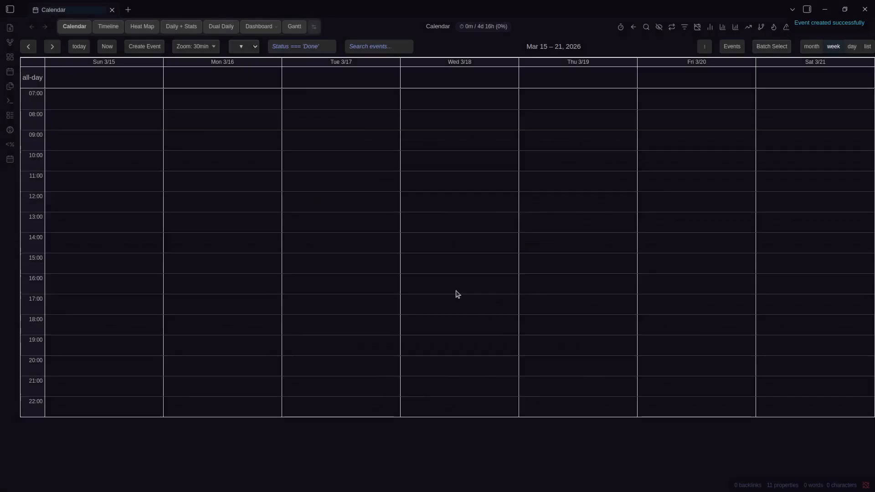
key("Right")
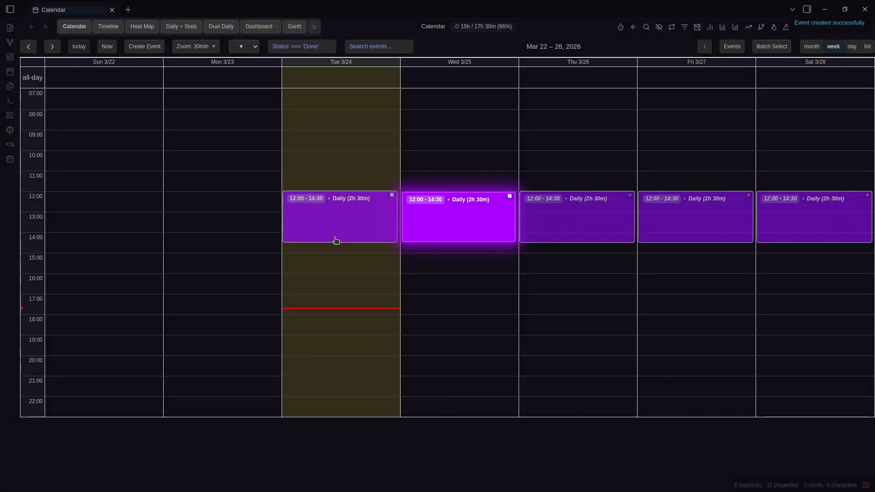
key("Left")
Edit the Daily event to turn on Generate past events and save it
right_click(111, 214)
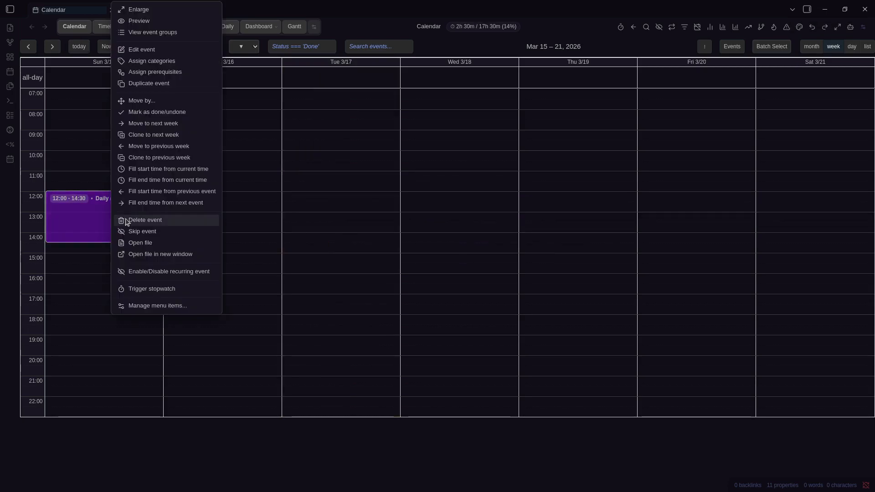
left_click(142, 50)
left_click(504, 372)
scroll(355, 272, "down", 2)
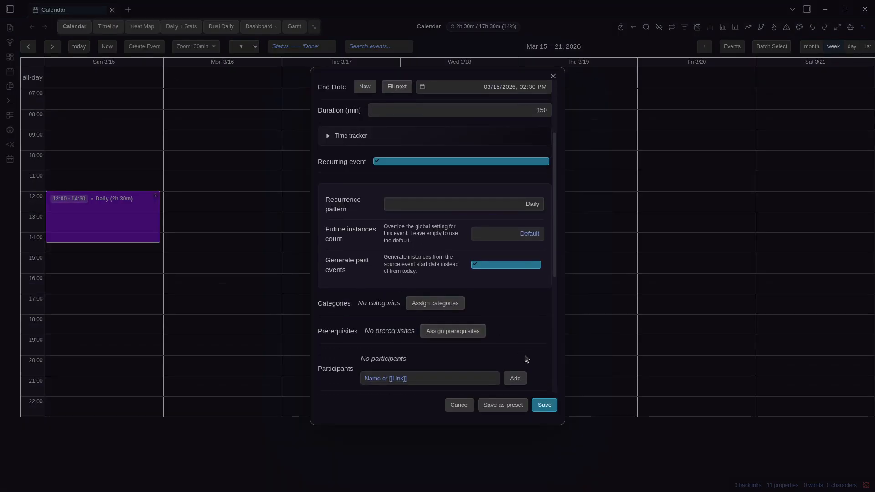
left_click(544, 405)
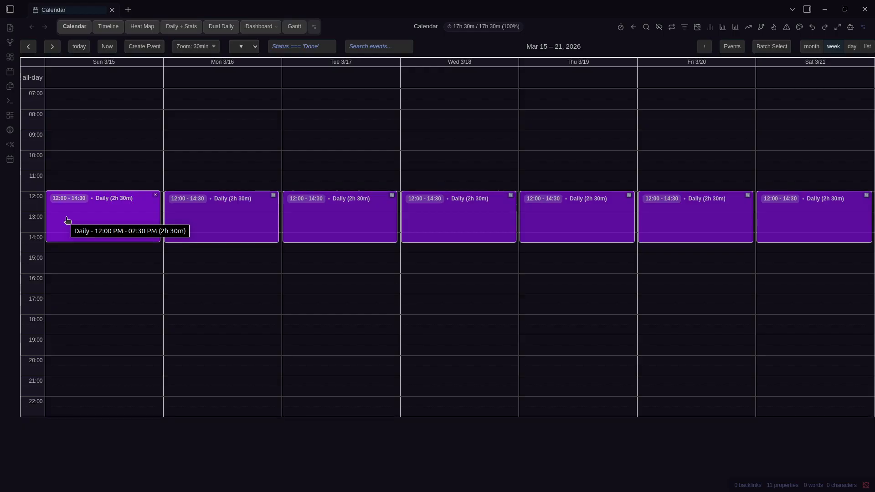
left_click(53, 47)
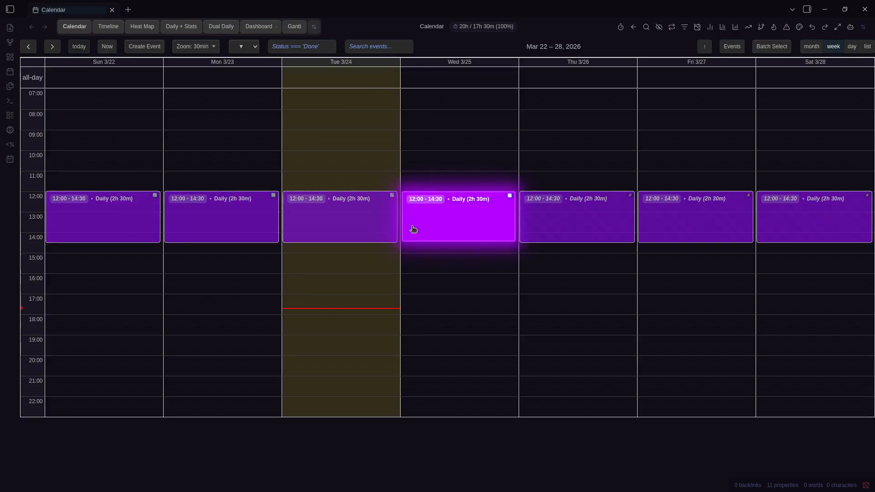
key("Left")
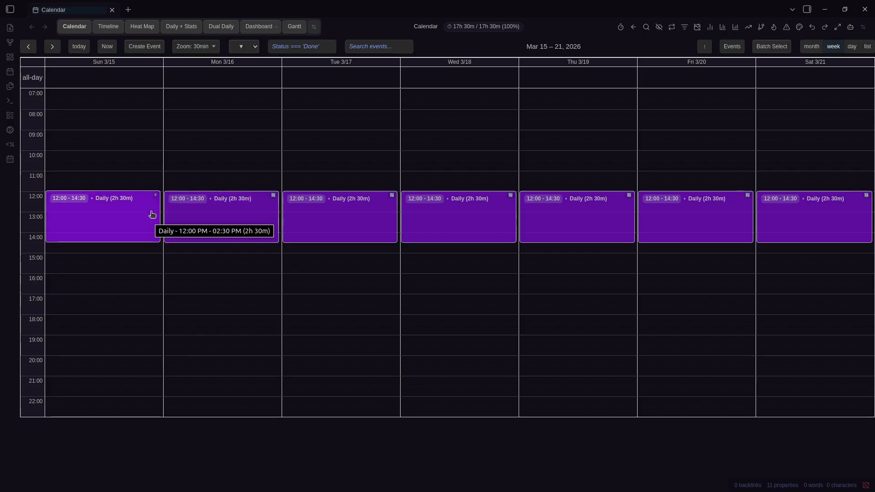
Open the Sunday Daily note, then inspect the actions for the Sunday, Tue 3/17 and Fri 3/20 instances
left_click(123, 228)
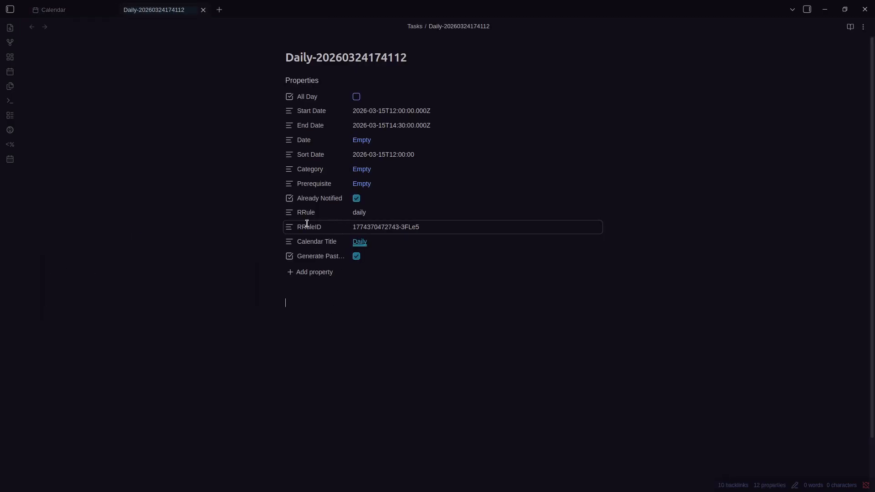
key("ctrl+Tab")
right_click(135, 214)
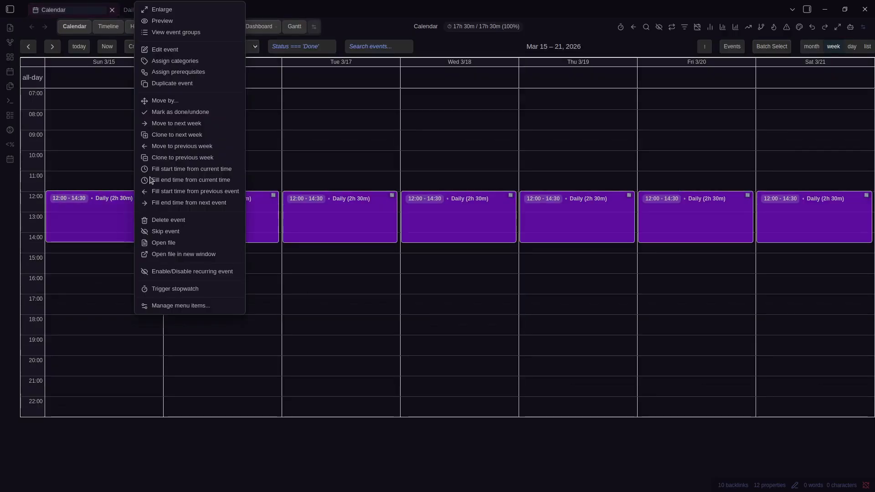
right_click(362, 225)
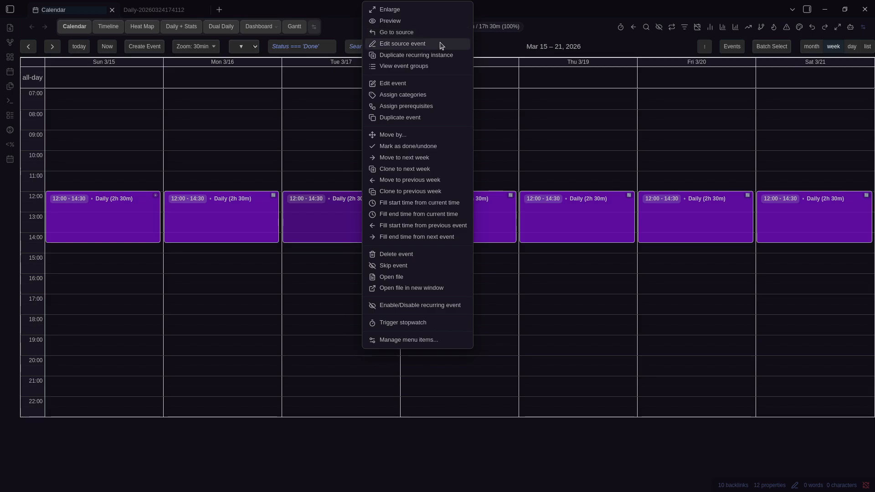
right_click(708, 225)
key("Escape")
key("Right")
Move to the Mar 29 – Apr 4 week and view the Wed 4/1 Daily instance's details
key("Right")
key("Left")
right_click(363, 218)
key("Escape")
key("Right")
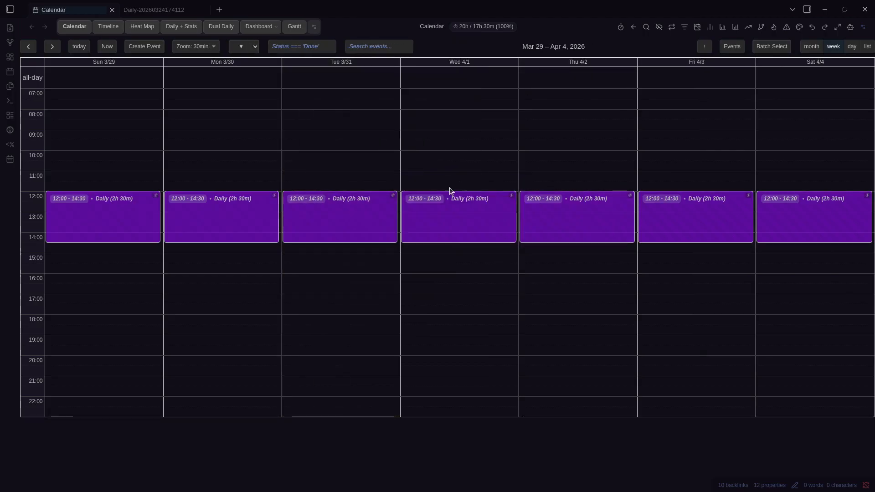
right_click(435, 212)
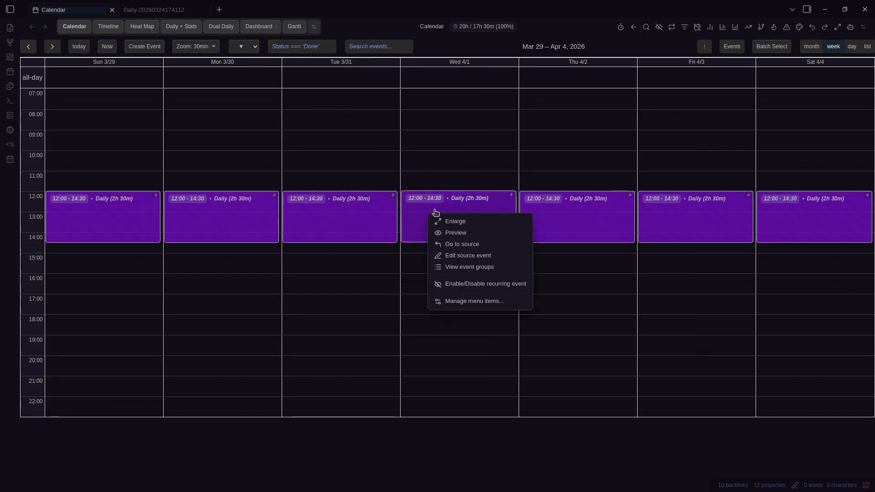
left_click(485, 225)
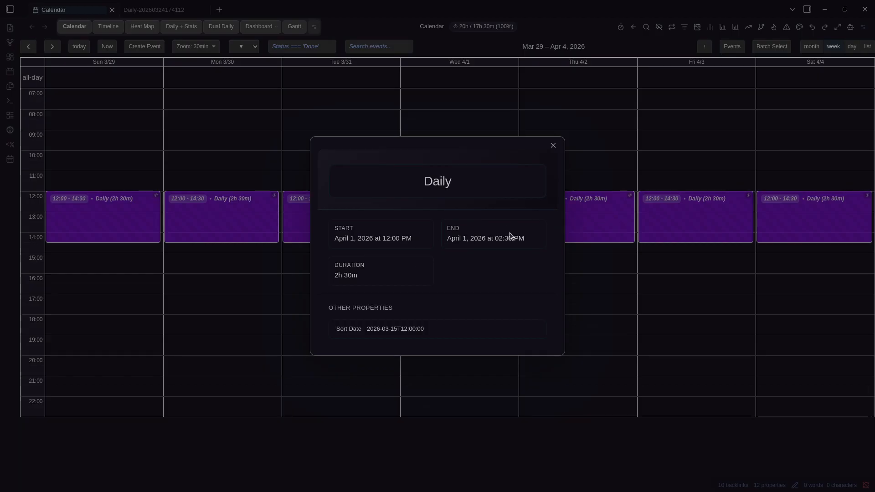
key("Escape")
Review the Daily series' source event settings from the Tue 3/31 instance, closing without saving
right_click(394, 241)
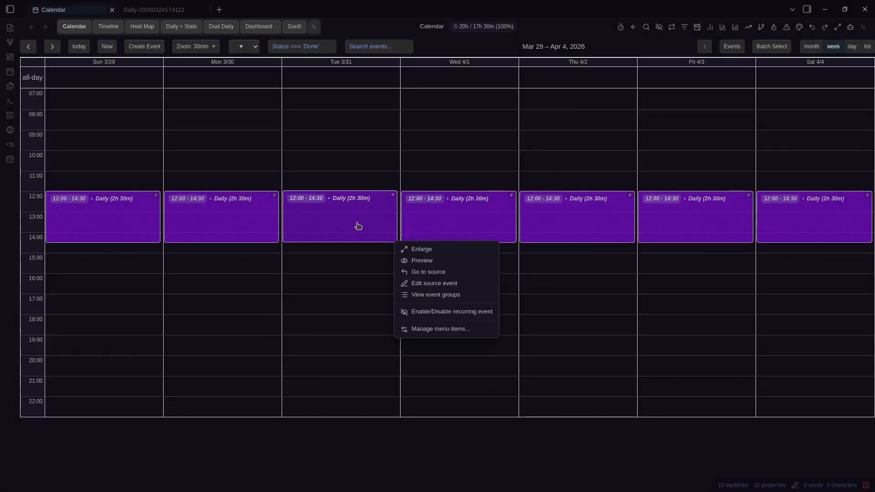
left_click(447, 273)
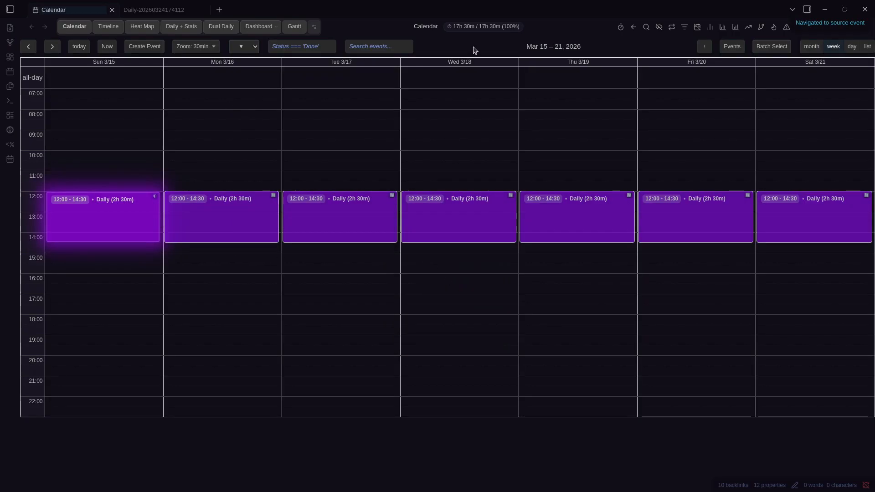
left_click(634, 28)
right_click(365, 213)
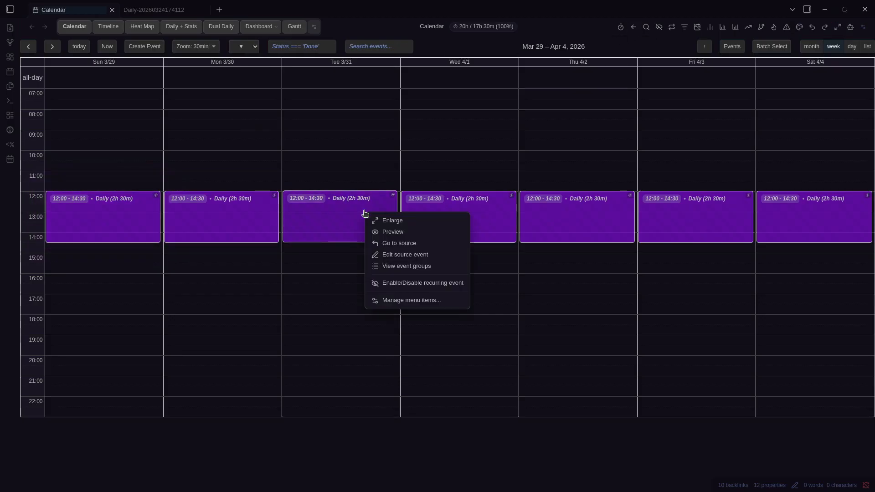
left_click(426, 255)
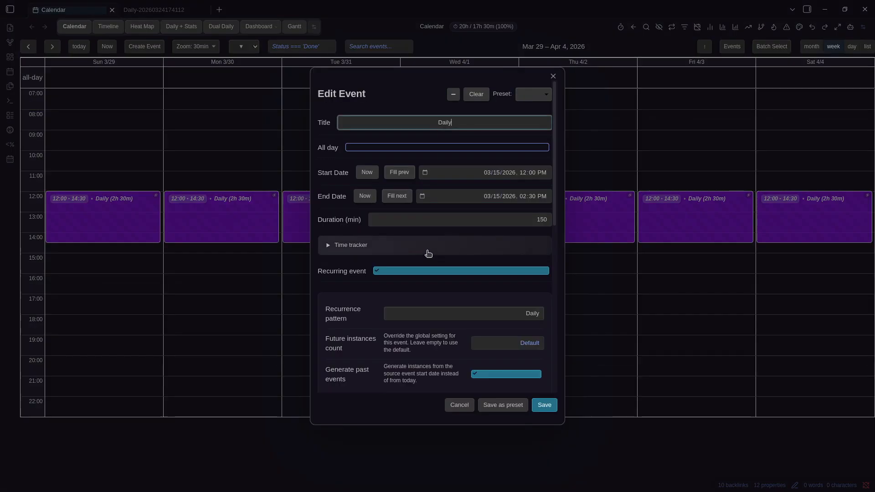
scroll(430, 261, "down", 5)
scroll(428, 261, "up", 3)
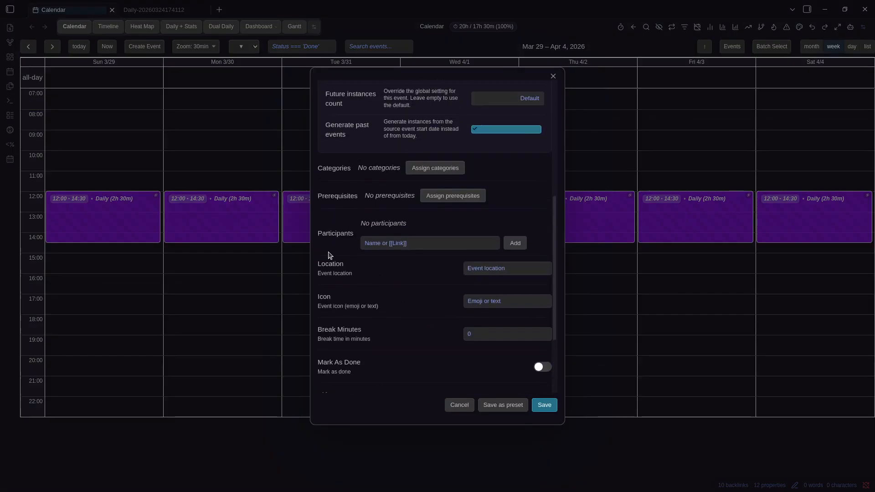
left_click(305, 220)
right_click(304, 219)
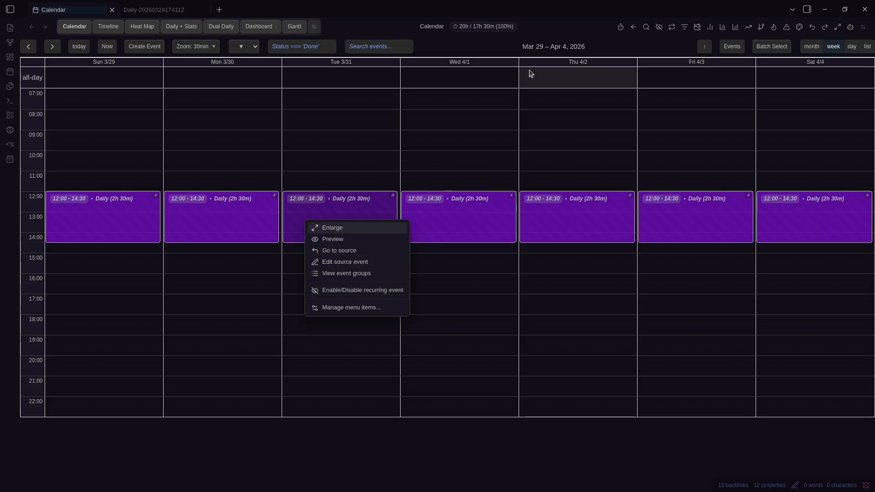
left_click(523, 51)
right_click(353, 232)
left_click(385, 287)
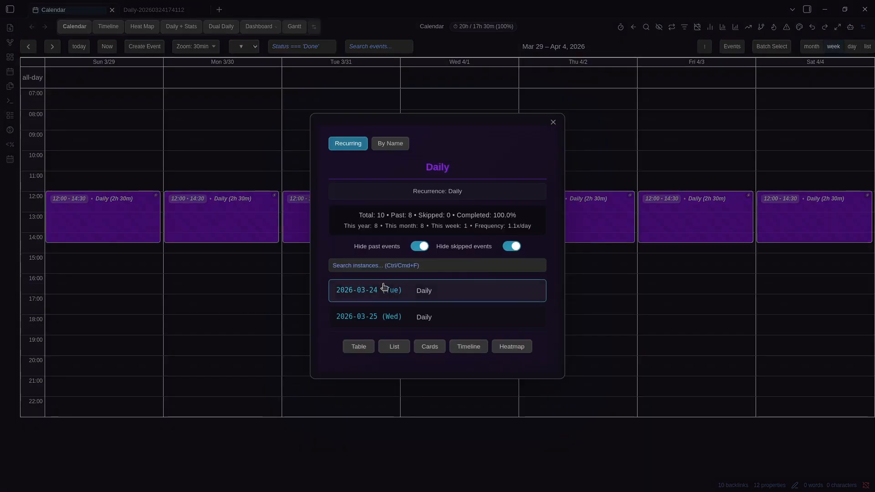
left_click(383, 145)
left_click(347, 143)
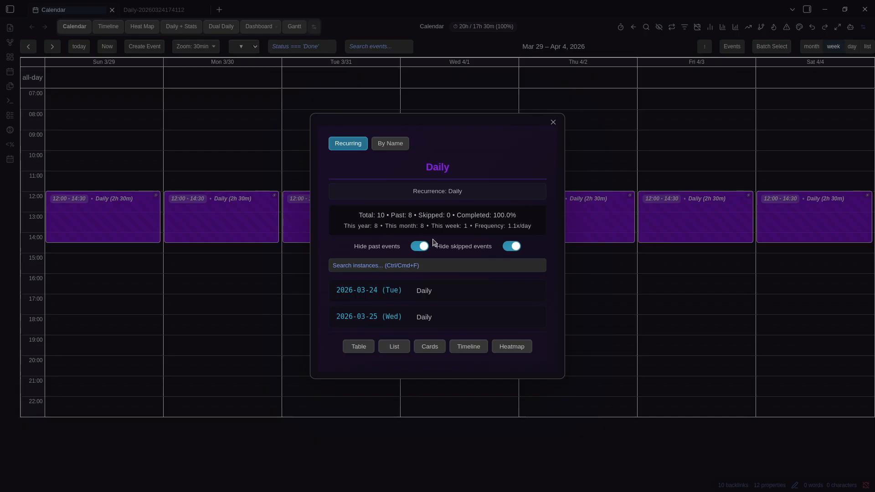
left_click(420, 247)
scroll(474, 310, "down", 2)
scroll(483, 246, "up", 3)
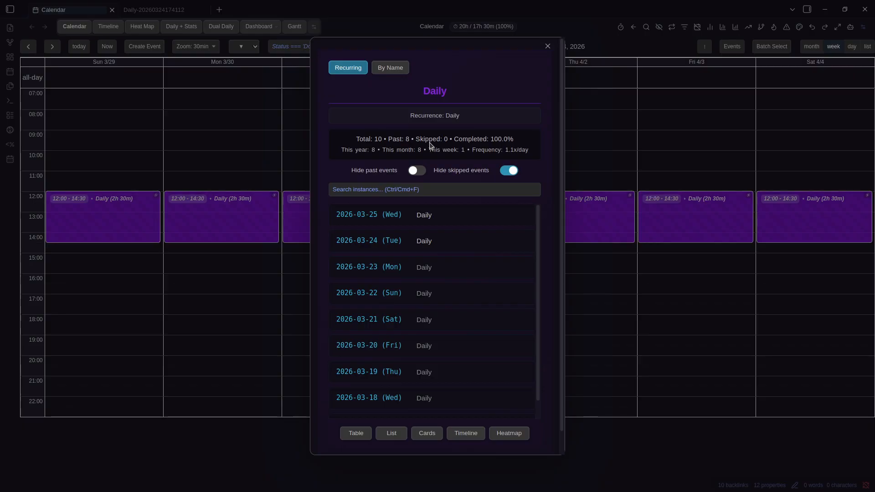
left_click(202, 167)
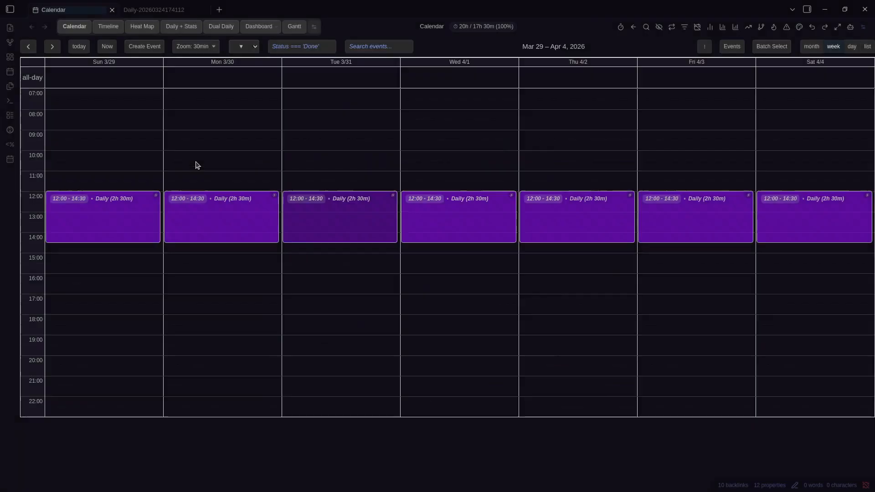
In the Mar 22–28 week, add an all-day event titled Read on Tue 3/24, recurring daily
left_click(128, 86)
key("Escape")
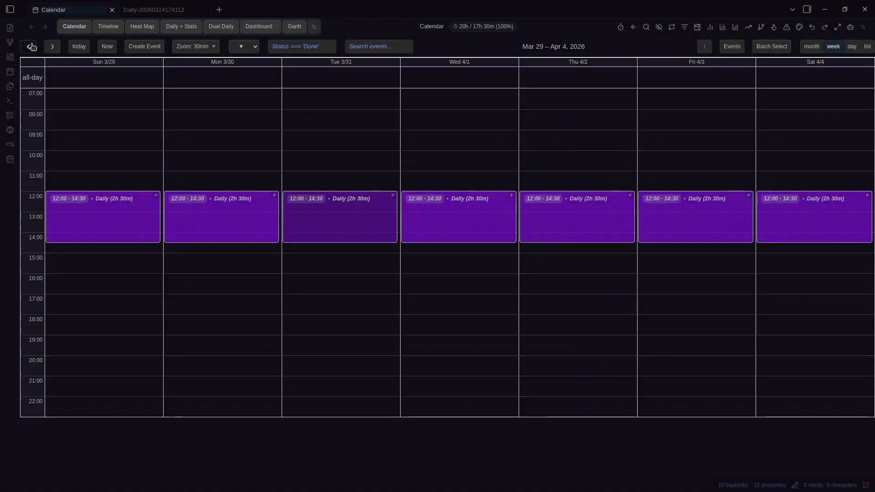
left_click(29, 46)
left_click(368, 85)
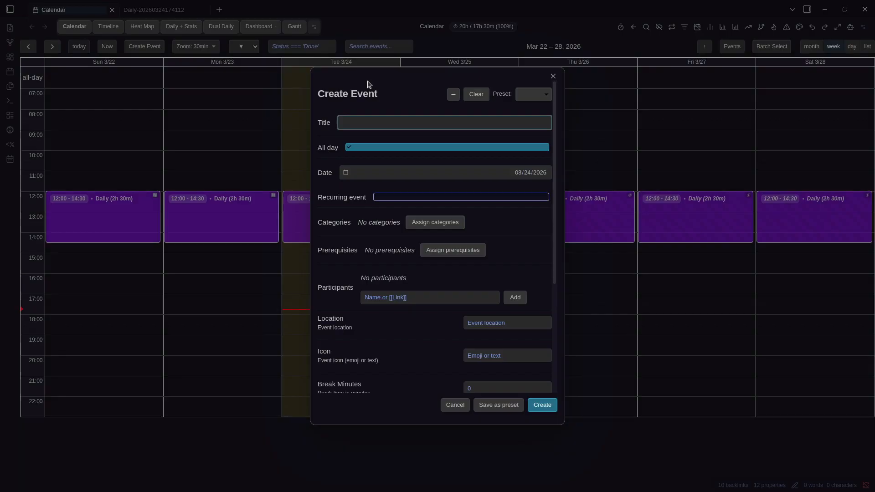
type("Exer")
scroll(430, 251, "down", 1)
left_click(410, 143)
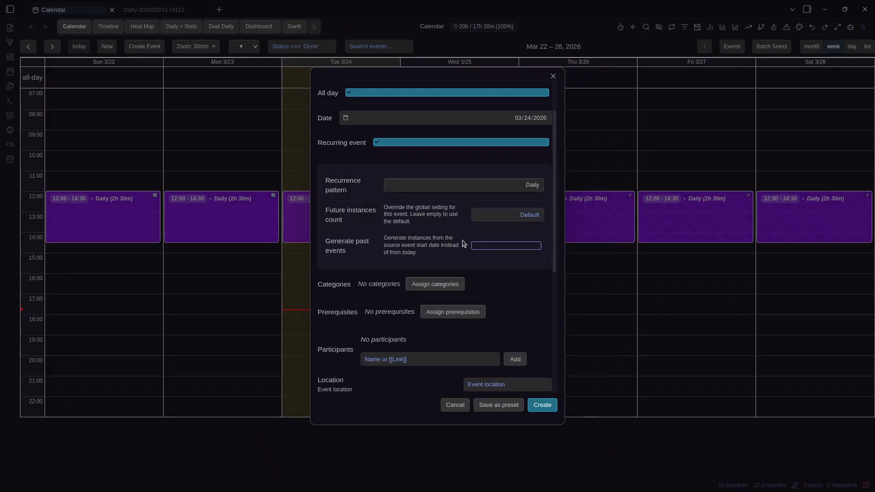
left_click(542, 406)
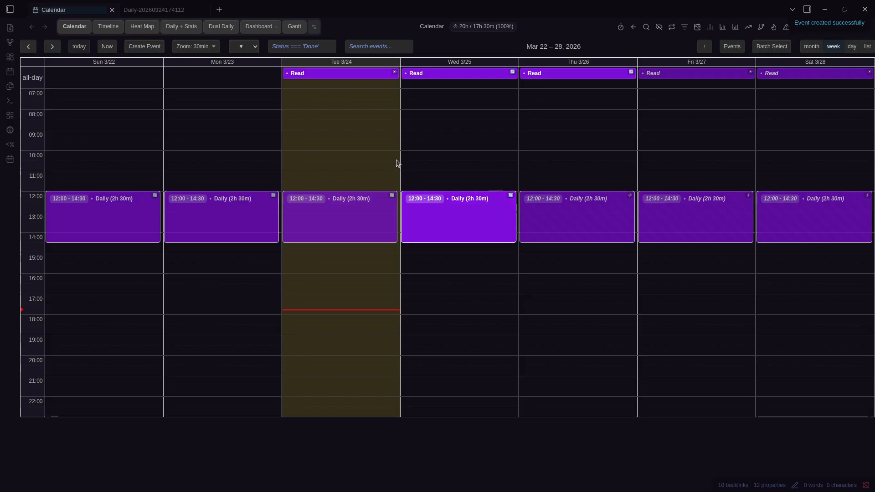
Skip Thursday 3/26's Read occurrence, then review the Read event groups with skipped events hidden and shown
right_click(533, 74)
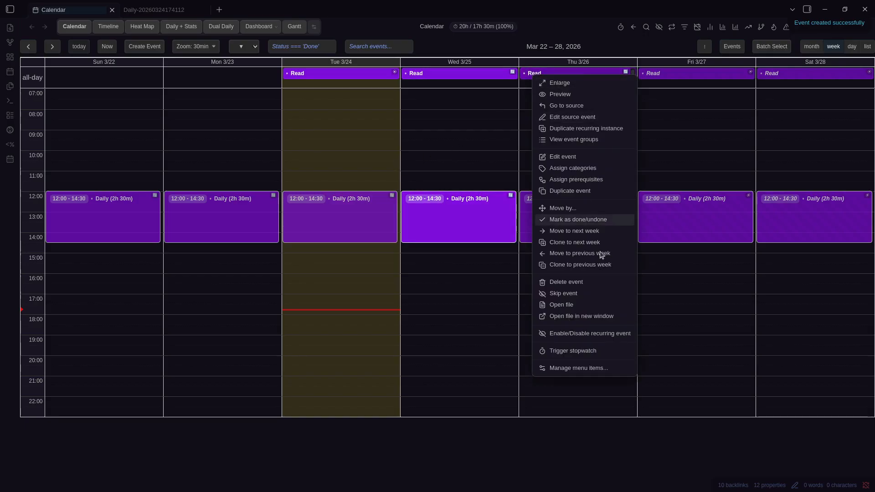
left_click(576, 297)
right_click(471, 77)
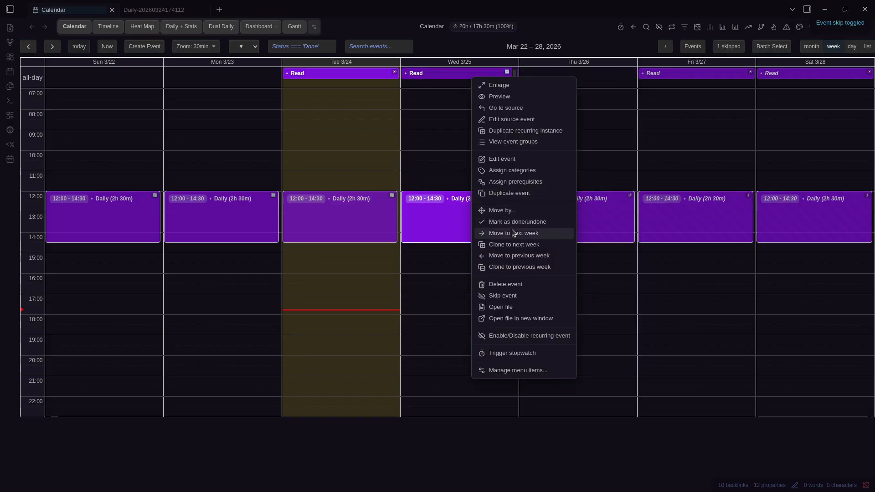
left_click(511, 142)
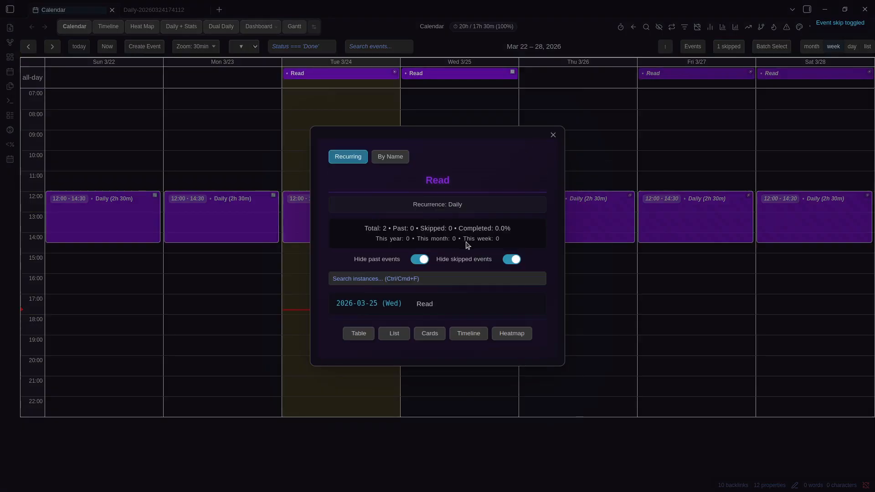
left_click(513, 260)
left_click(513, 247)
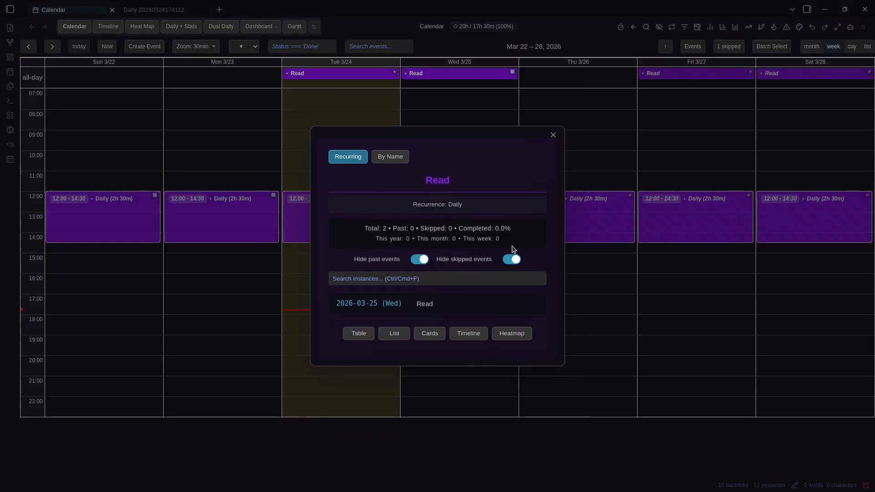
left_click(512, 259)
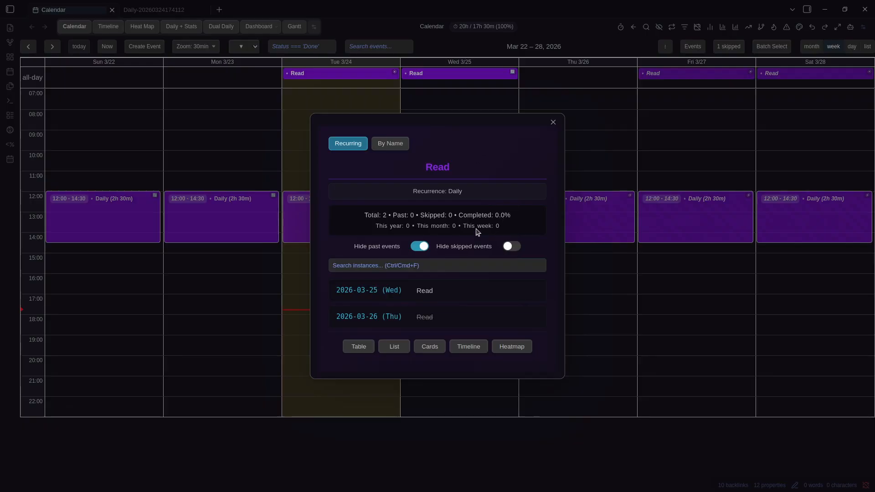
left_click(611, 285)
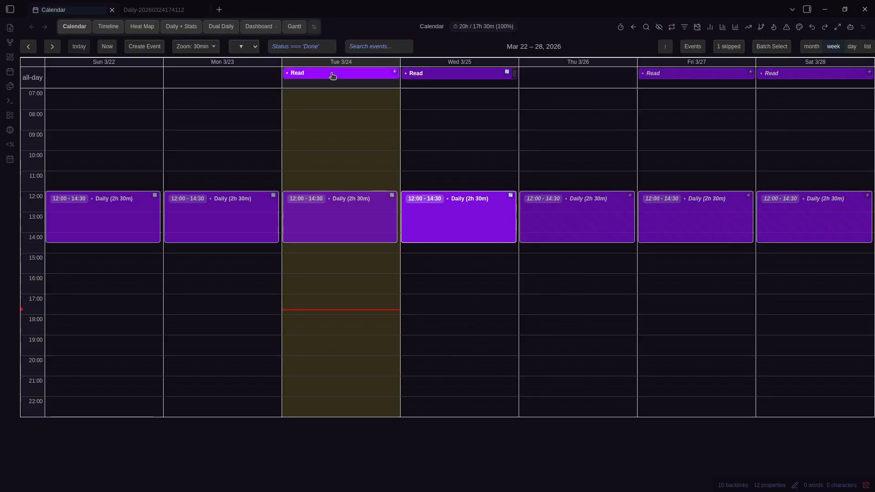
Move the Read series start from Tuesday to Sunday 3/22 and save the edited event
right_click(314, 74)
left_click_drag(304, 74, 121, 76)
right_click(122, 76)
left_click(155, 122)
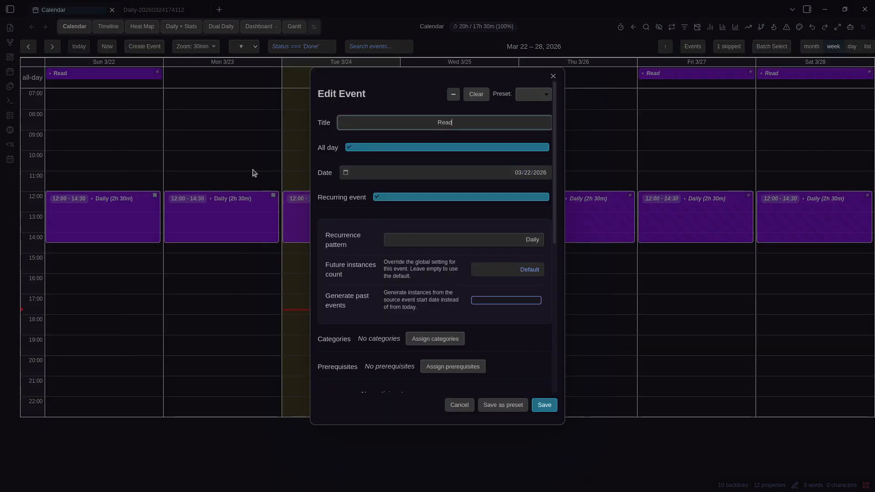
left_click(501, 299)
left_click(544, 404)
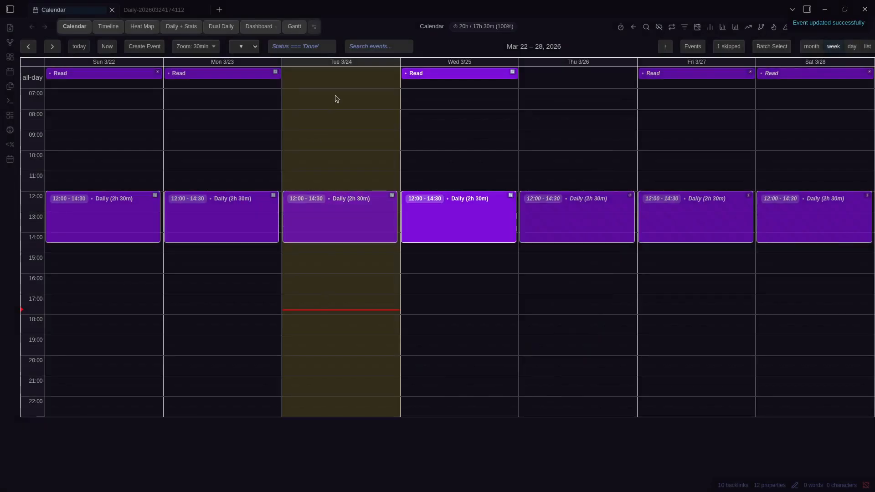
Restore Thursday's skipped Read occurrence from the skipped-events list and review the Read series statistics
left_click(729, 47)
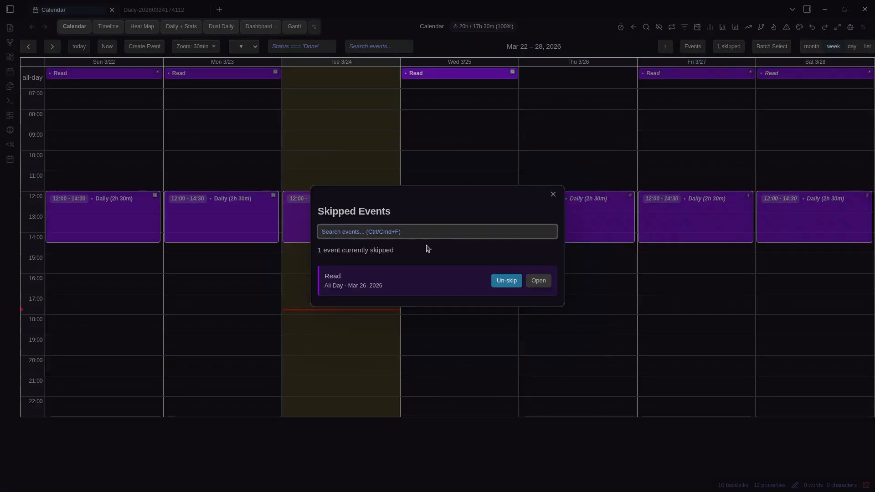
left_click(497, 281)
left_click(513, 125)
left_click(240, 73)
right_click(239, 73)
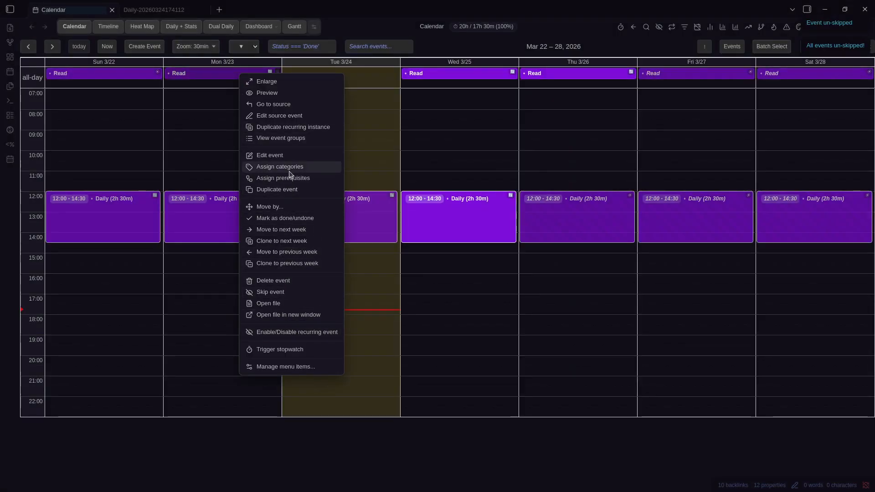
right_click(174, 73)
left_click(237, 138)
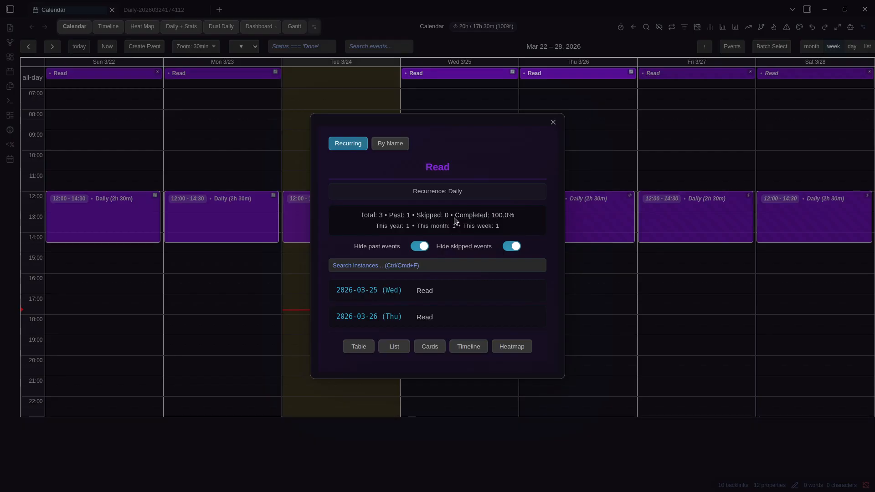
key("Escape")
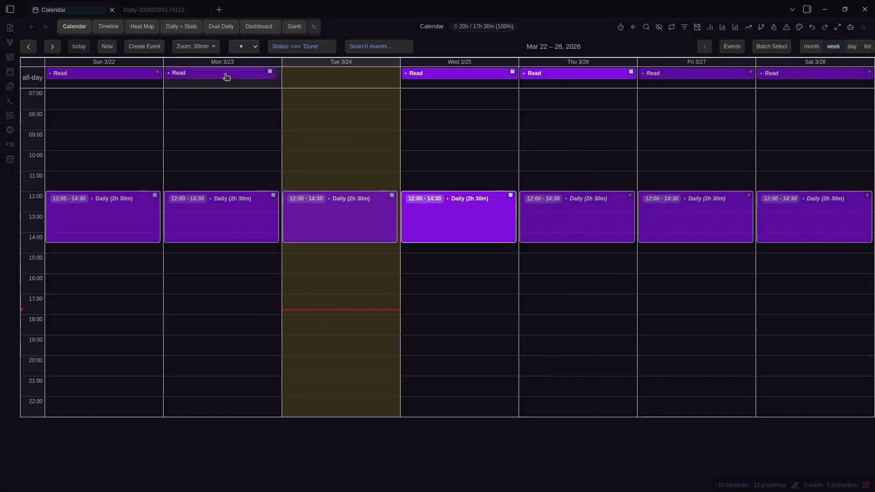
Skip Monday 3/23's Read occurrence and confirm the series shows 3 total, 1 past, 1 skipped
right_click(225, 74)
left_click(266, 298)
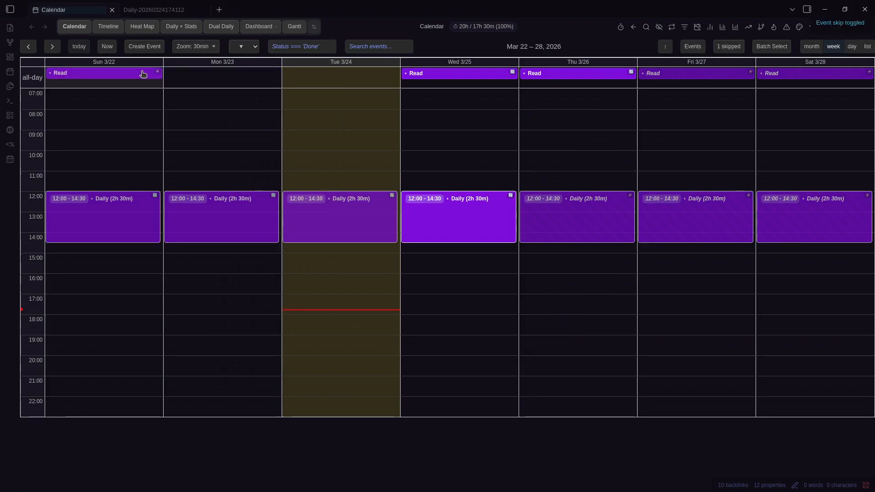
right_click(142, 73)
left_click(174, 104)
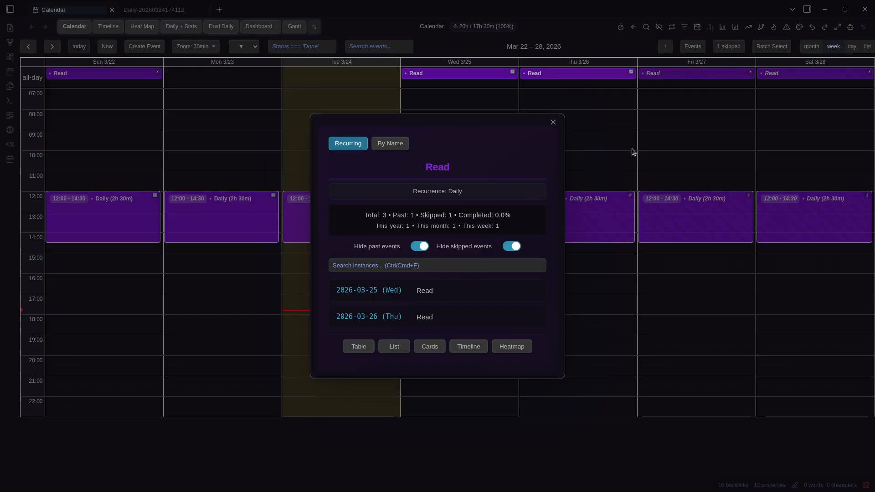
key("Escape")
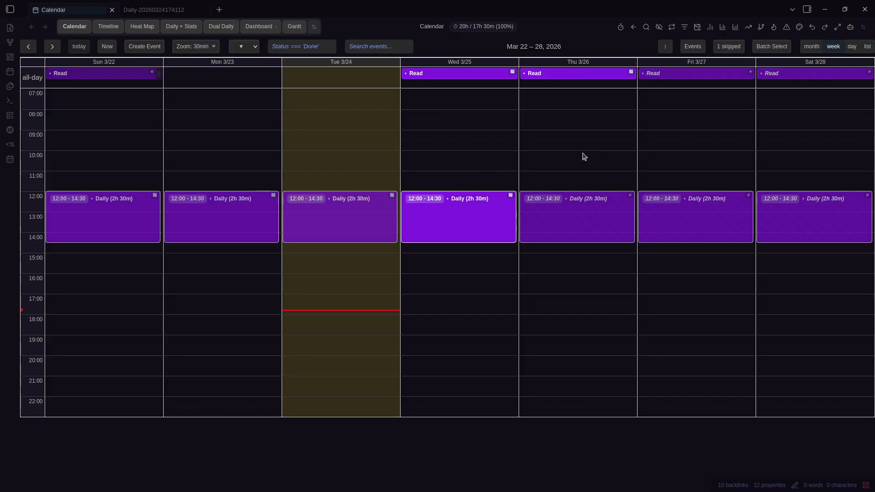
right_click(477, 211)
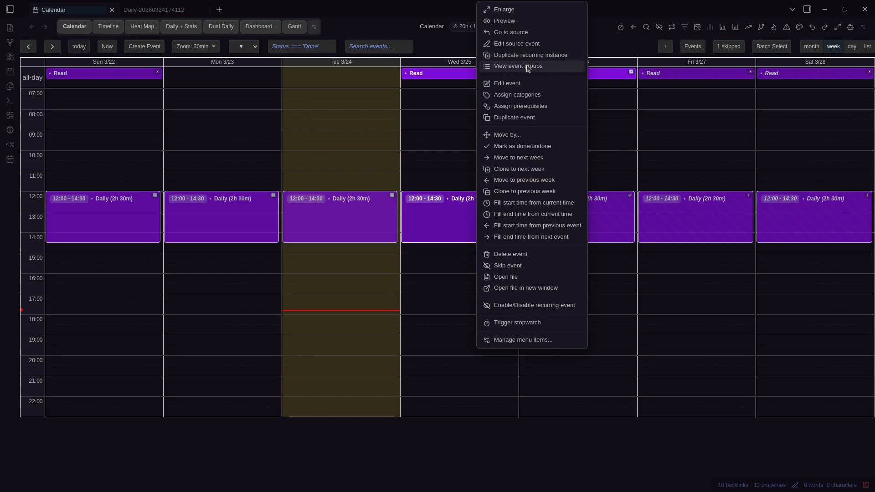
key("Escape")
left_click(52, 46)
right_click(390, 233)
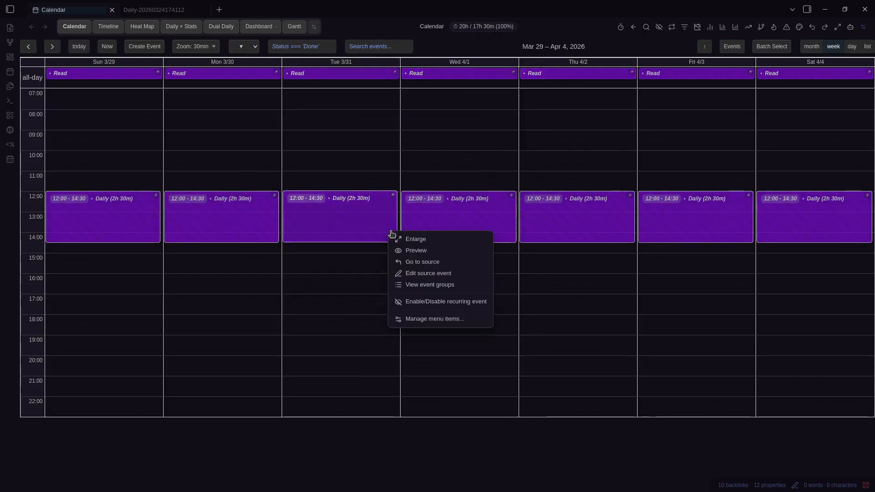
left_click(445, 290)
left_click(358, 347)
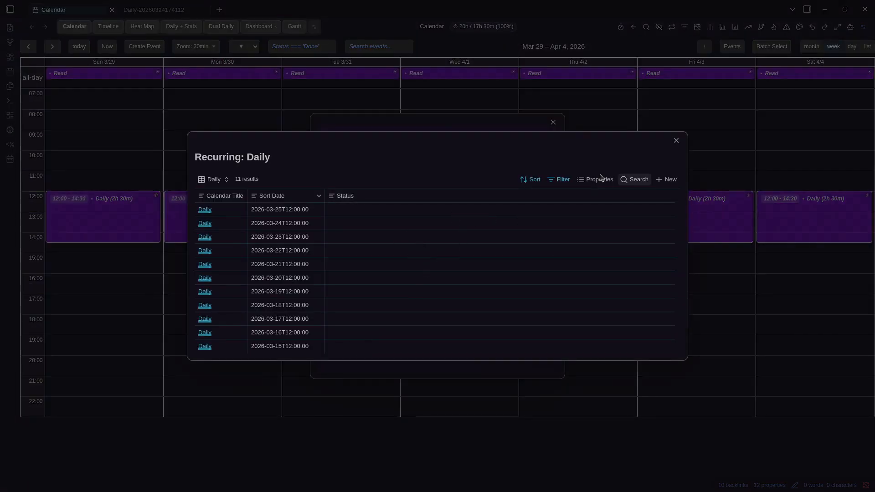
left_click(677, 140)
left_click(394, 347)
key("Escape")
left_click(430, 349)
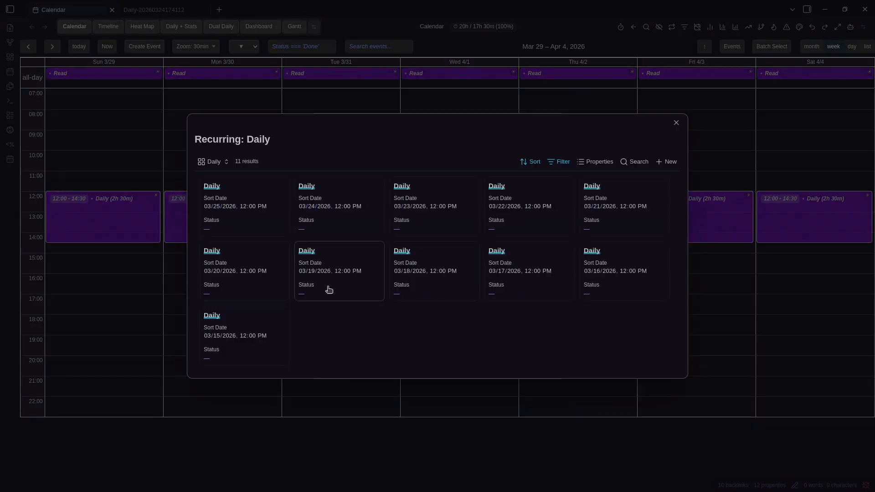
key("Escape")
left_click(469, 345)
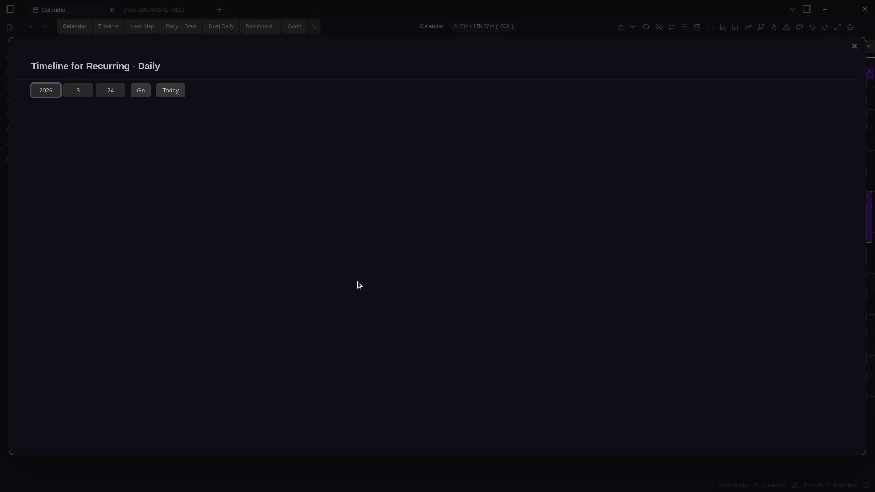
scroll(326, 281, "down", 5)
scroll(343, 249, "up", 5)
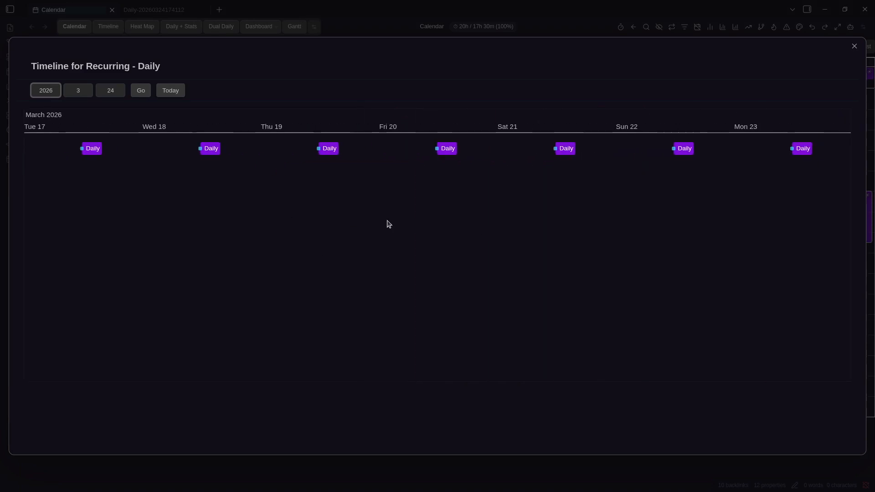
key("Escape")
left_click(512, 349)
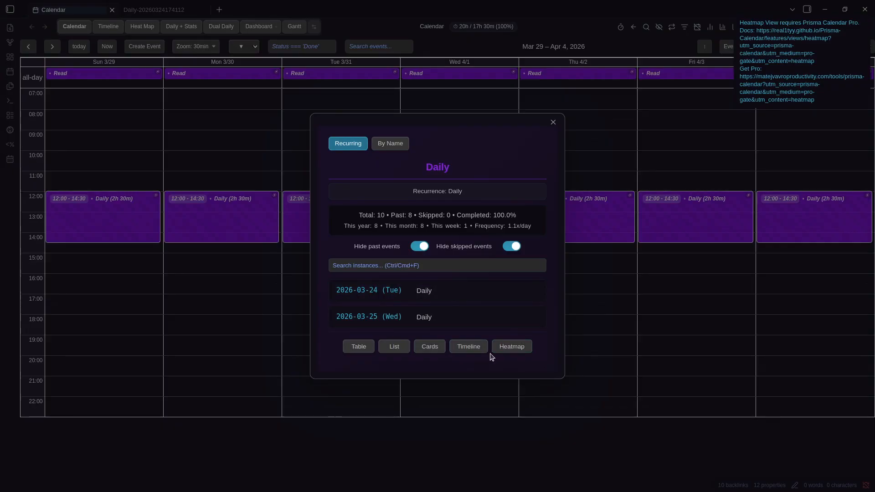
left_click(391, 143)
left_click(348, 68)
left_click(399, 144)
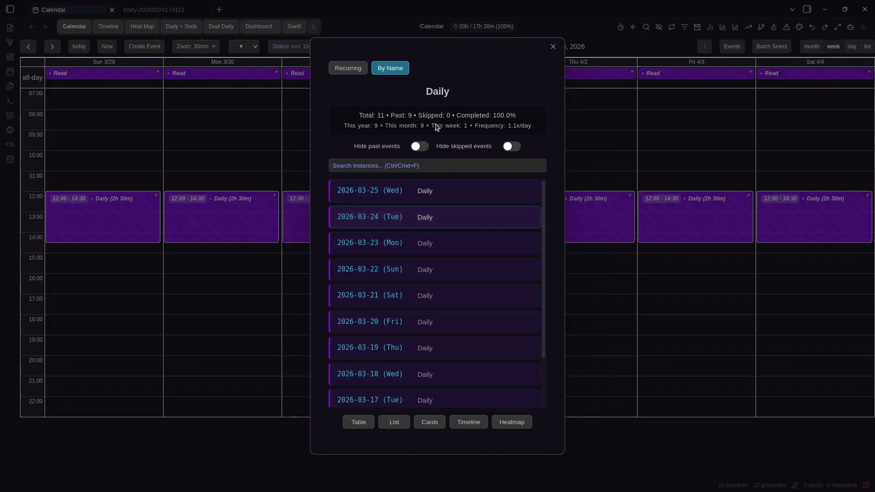
In the Mar 15–21 week, list Sunday's Daily event instances grouped by name
left_click(632, 127)
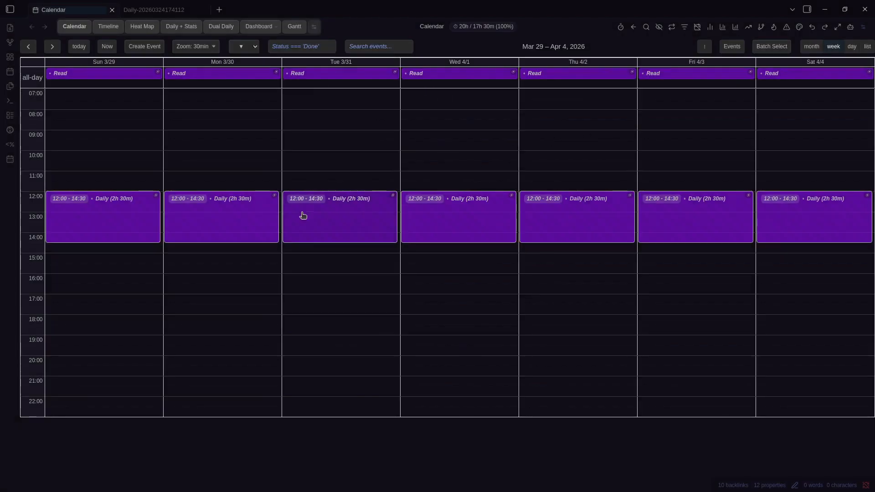
left_click(29, 47)
left_click(29, 47)
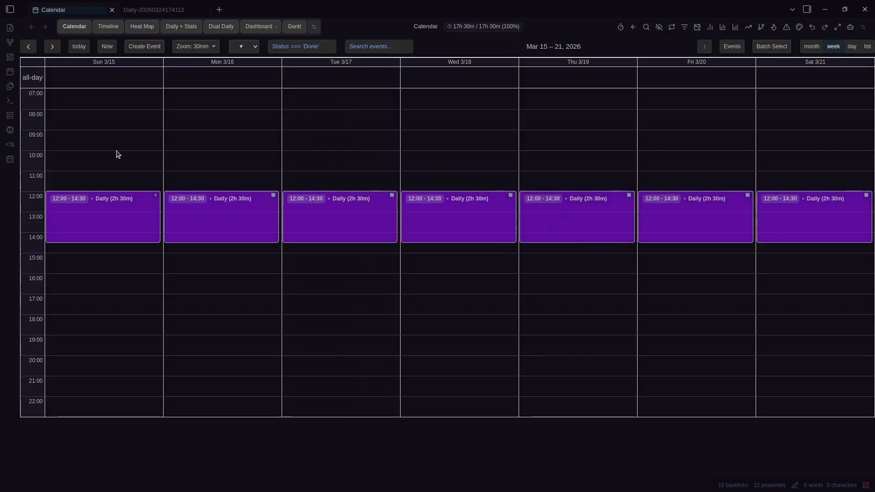
left_click(28, 47)
left_click(52, 47)
right_click(113, 199)
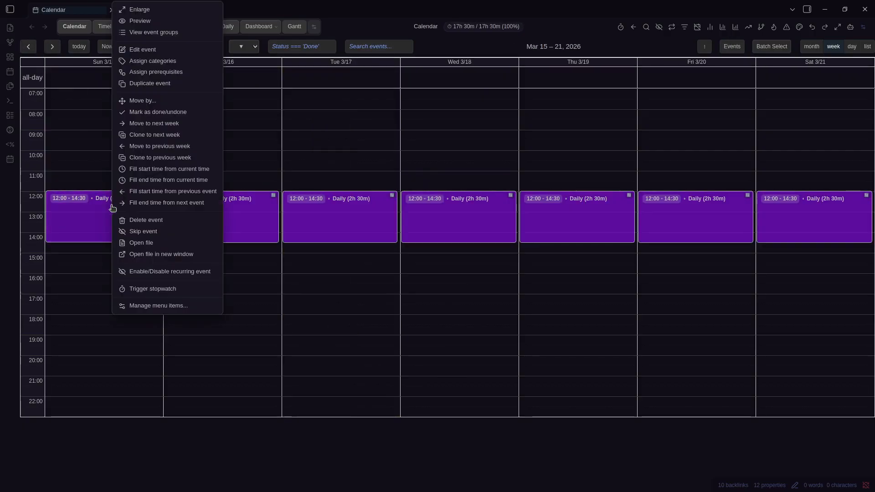
left_click(167, 35)
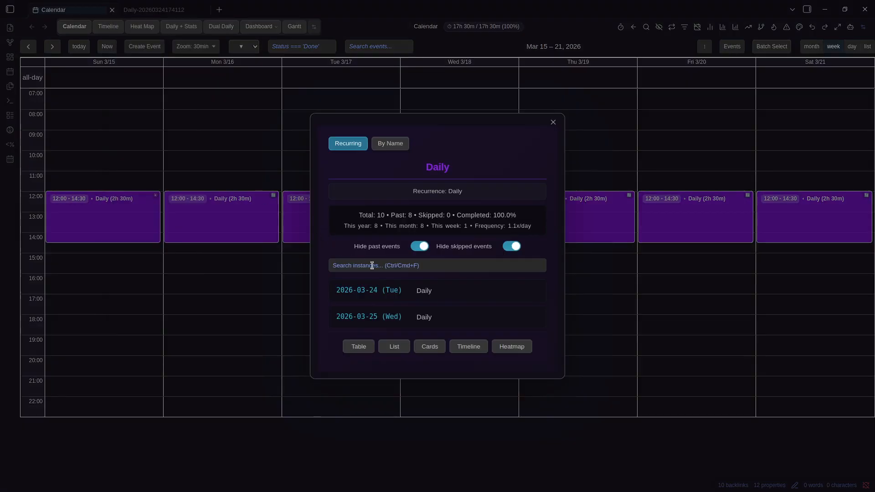
left_click(397, 145)
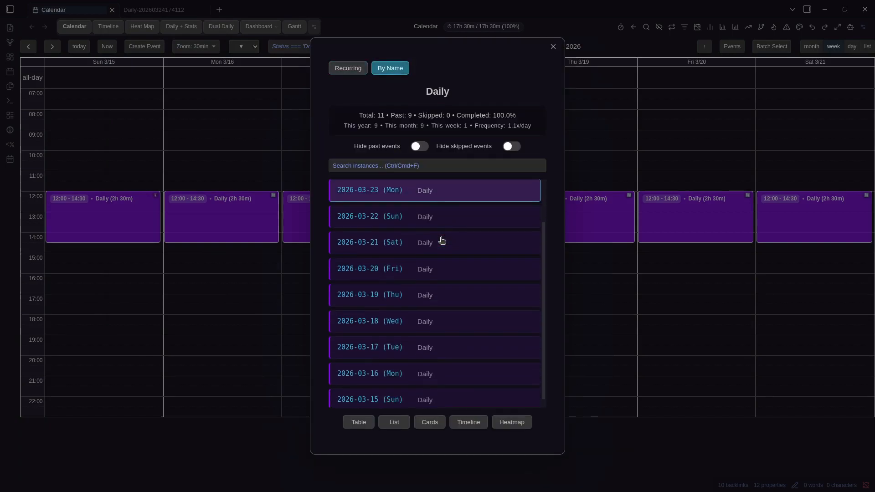
key("Escape")
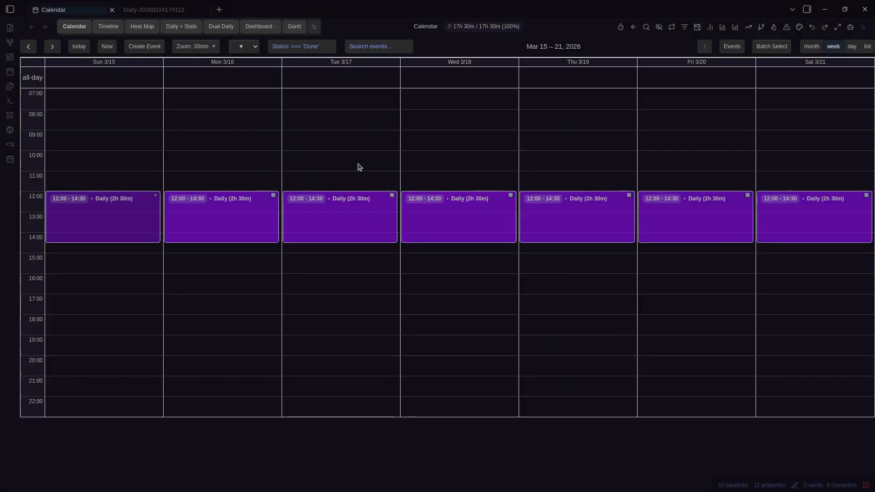
Create an event titled Daily on Sunday, March 1 at 10:30 and check its event groups
left_click(28, 46)
left_click(28, 46)
left_click(113, 171)
type("Da")
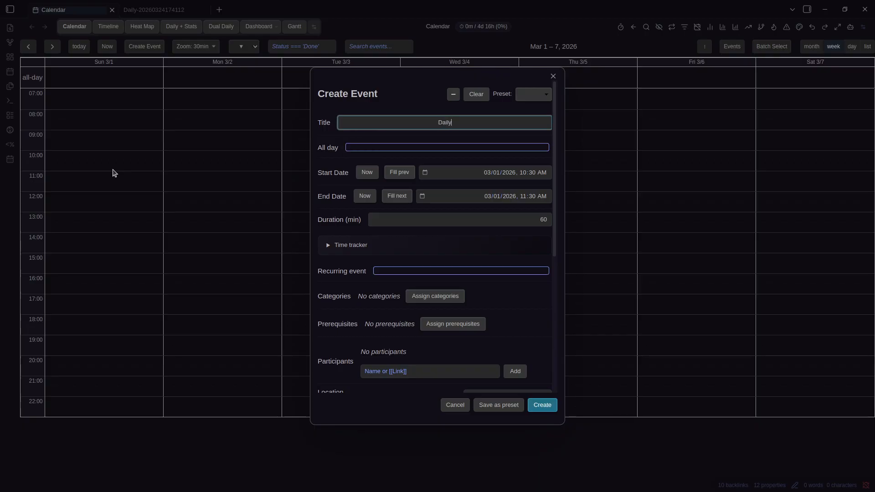
type("ily")
key("Return")
right_click(103, 170)
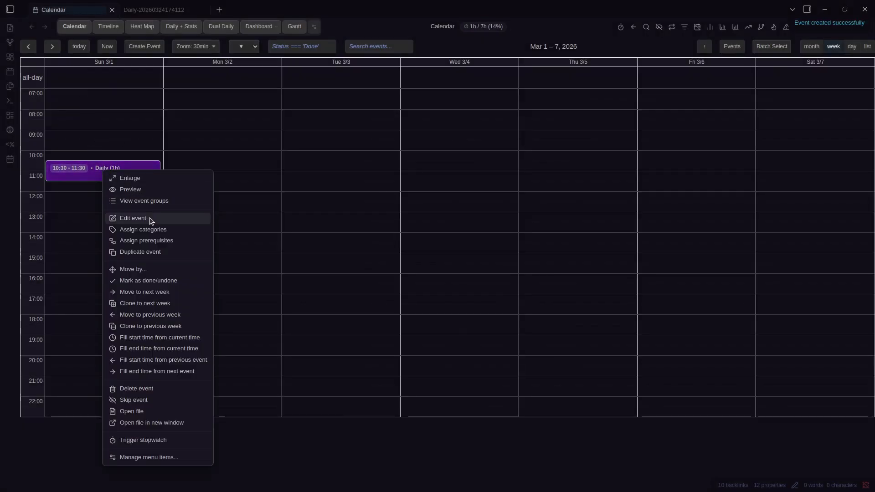
left_click(145, 201)
scroll(450, 187, "down", 3)
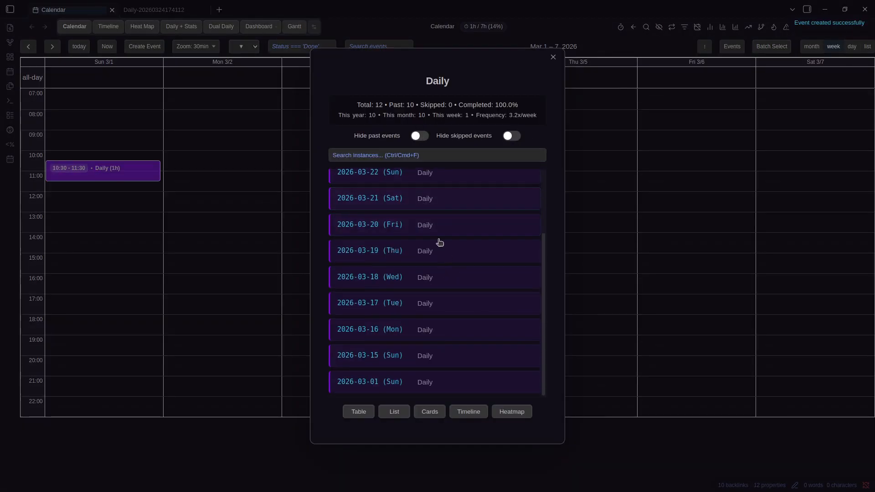
key("Escape")
Review the recurring Daily event's instances grouped by name, now including March 1
left_click(52, 47)
left_click(52, 46)
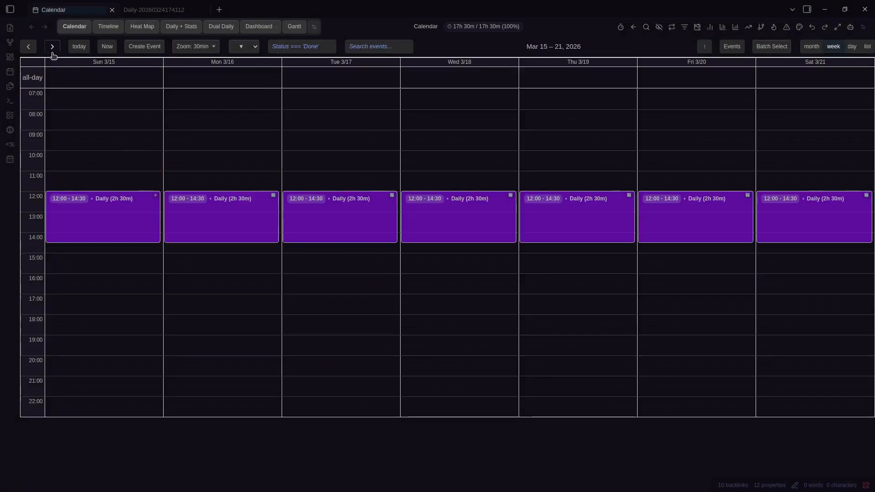
right_click(119, 203)
left_click(166, 35)
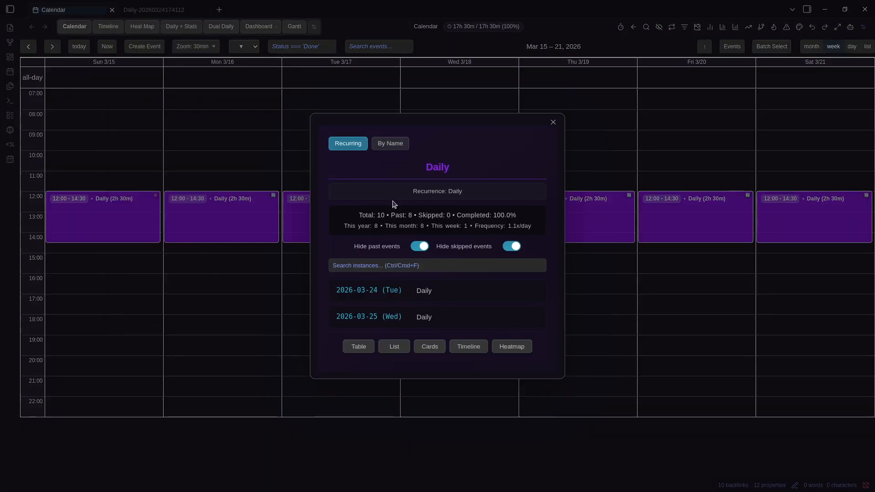
left_click(390, 144)
scroll(462, 258, "down", 2)
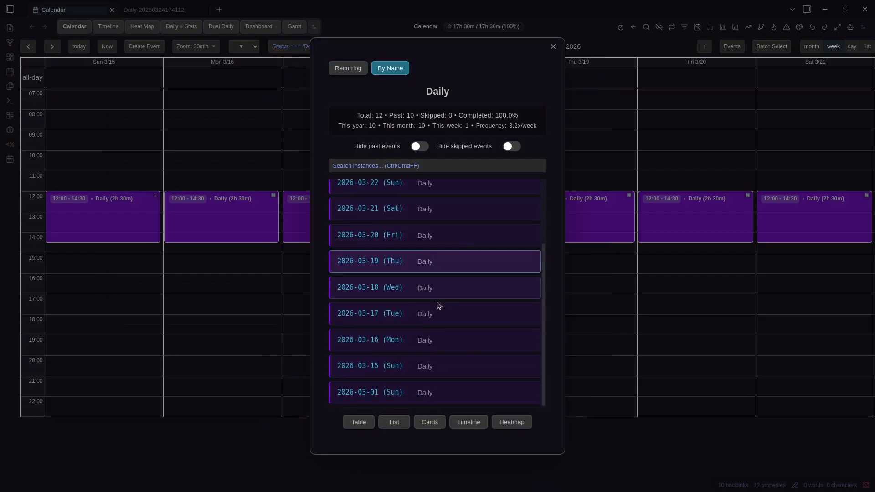
scroll(438, 305, "up", 2)
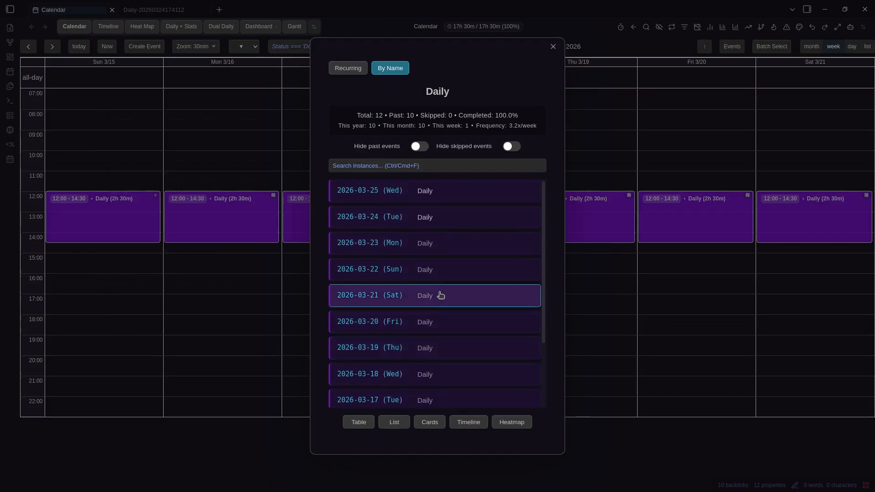
scroll(440, 289, "down", 2)
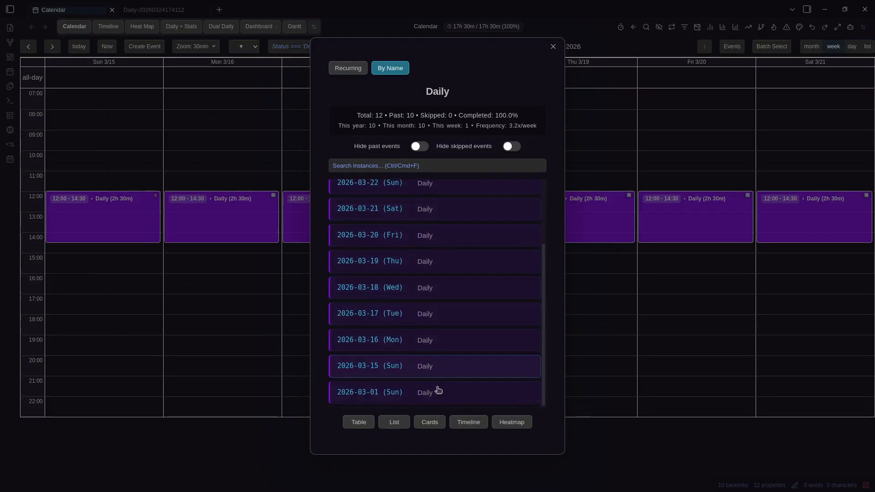
scroll(440, 391, "up", 2)
scroll(445, 349, "down", 2)
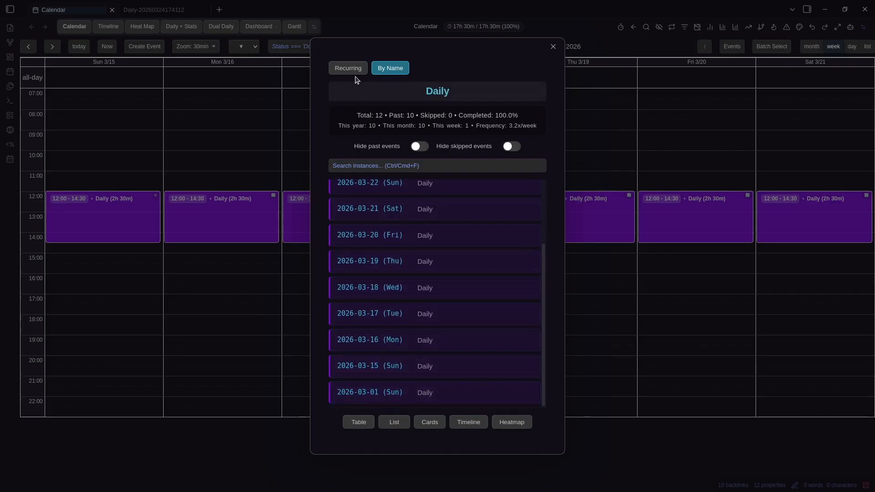
Show all Daily instances by name on a timeline, then return to the recurring Daily statistics
left_click(467, 423)
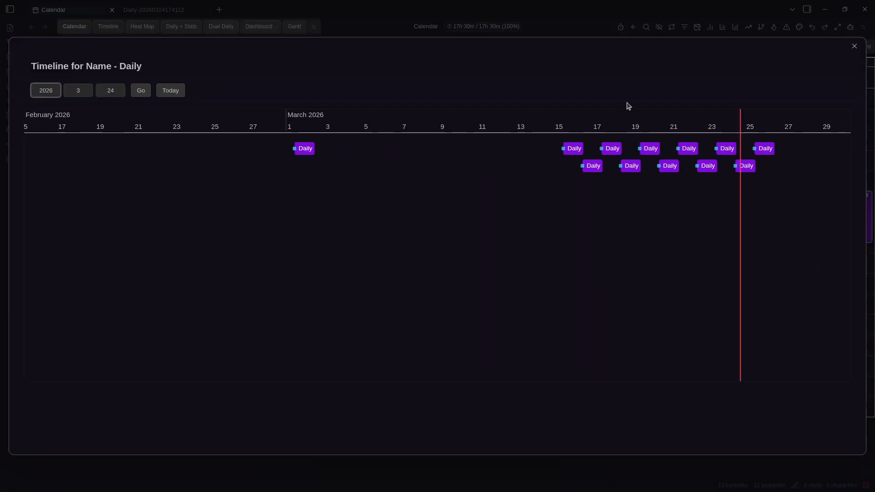
left_click(855, 47)
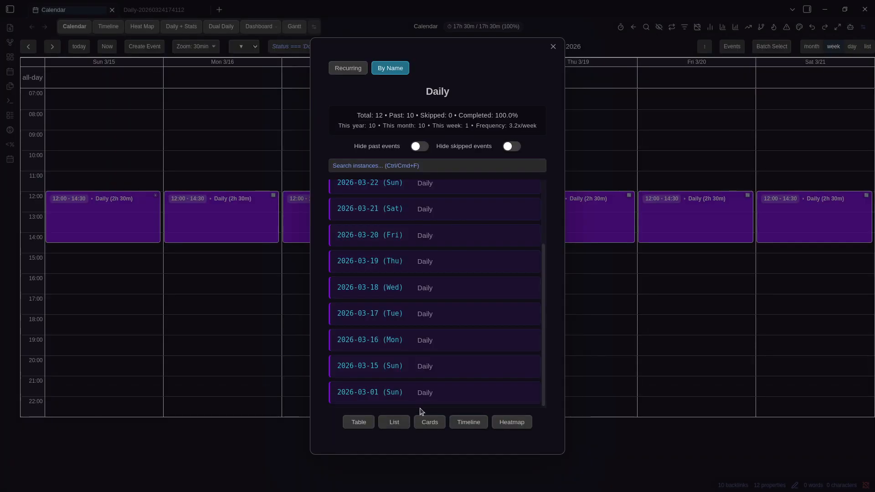
scroll(433, 337, "up", 5)
left_click(360, 69)
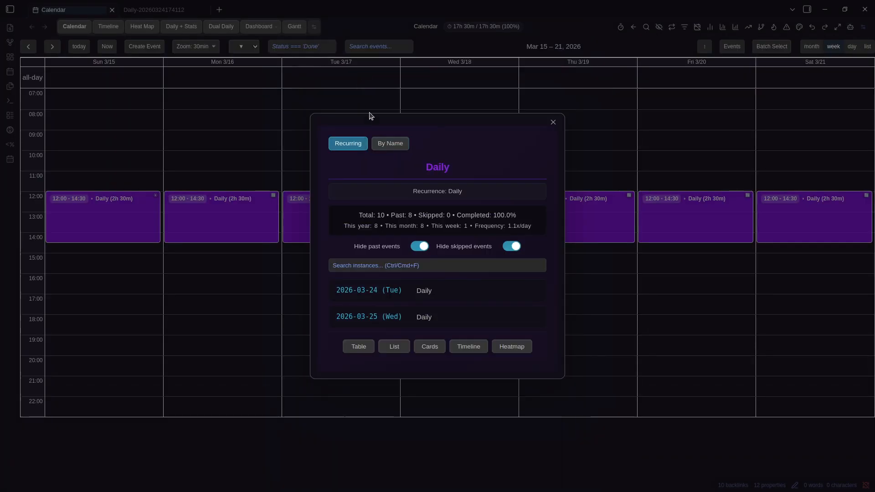
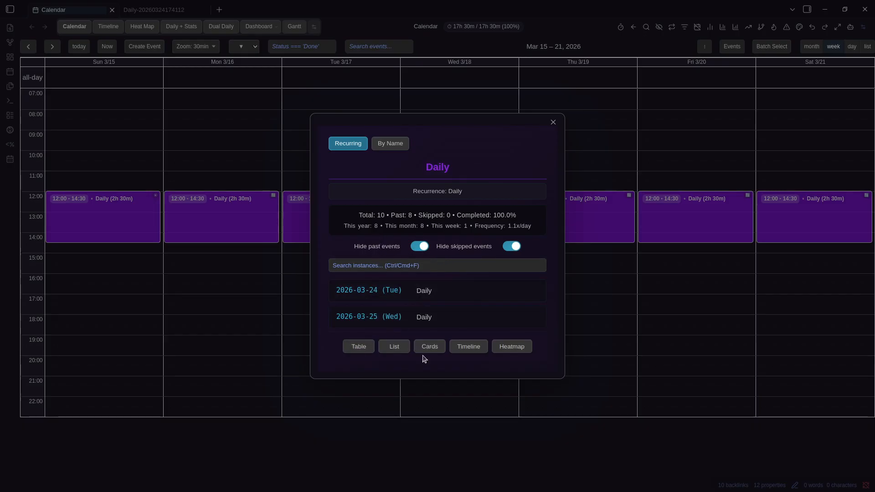
Close the Daily recurrence overview and advance the calendar to the Mar 22–28 week
left_click(577, 332)
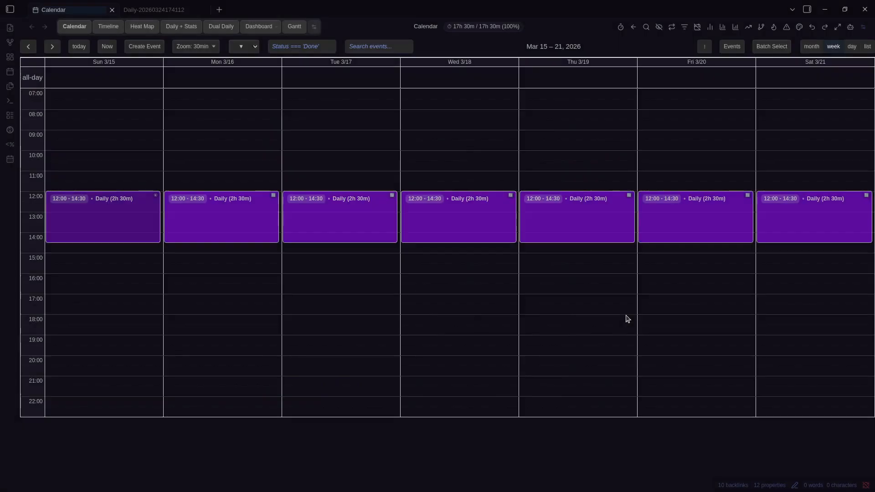
left_click(52, 46)
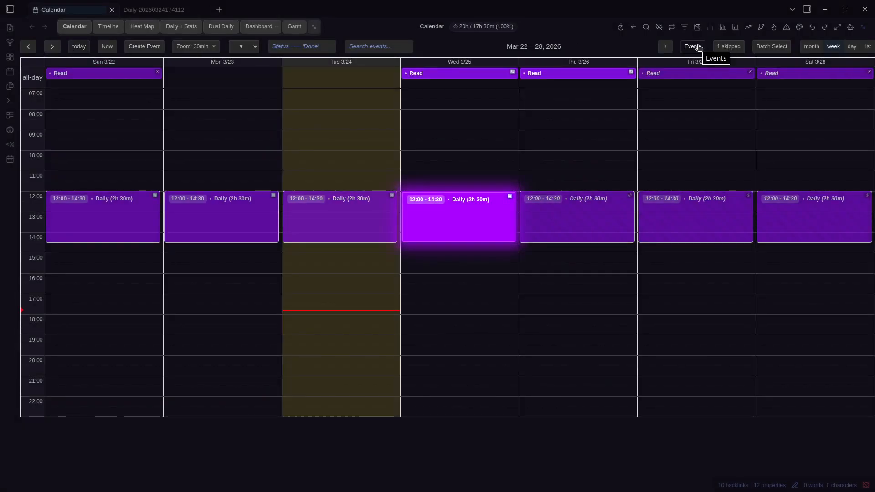
Open the recurring events list and try the Daily and Weekly type filters, then show all types
left_click(698, 48)
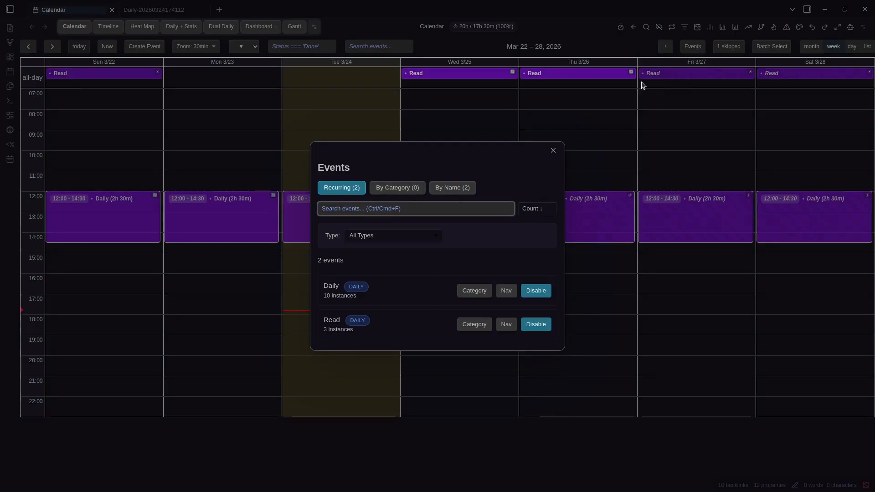
left_click(369, 168)
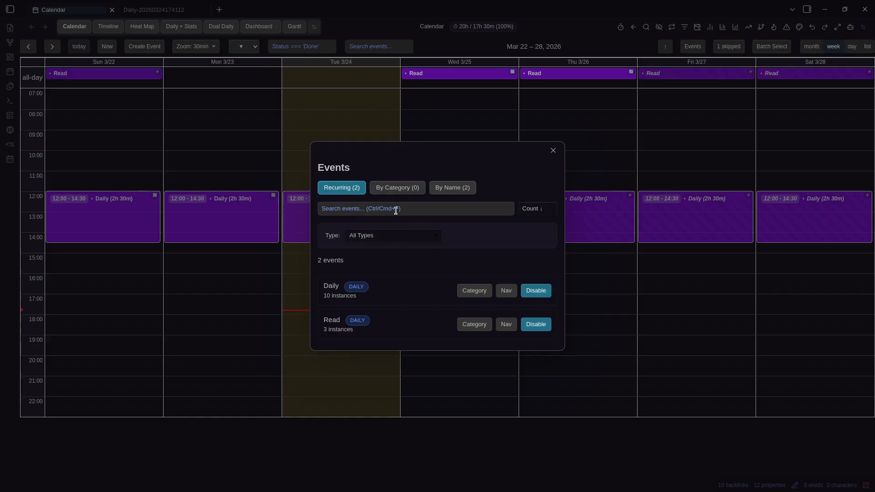
left_click(393, 234)
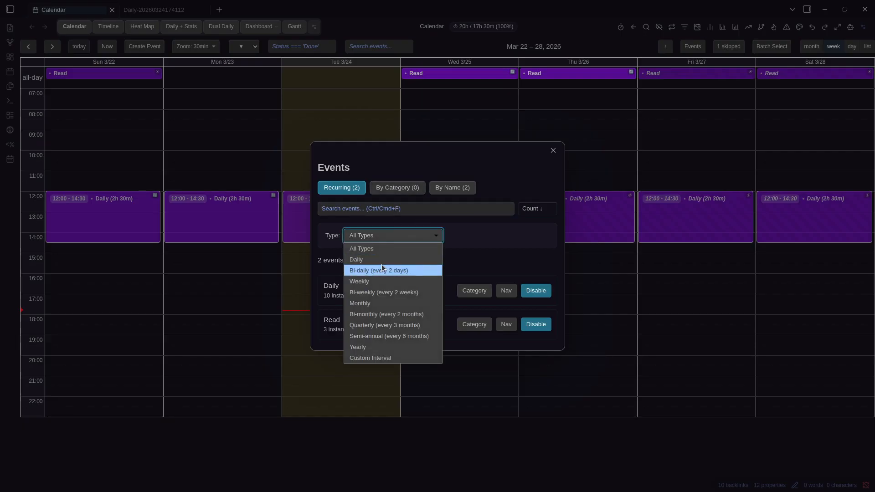
left_click(384, 260)
left_click(392, 237)
left_click(379, 281)
left_click(392, 250)
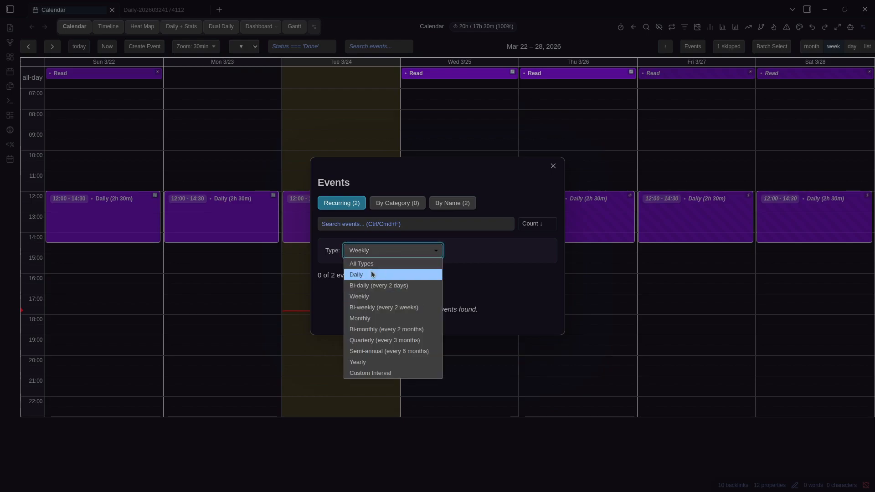
left_click(371, 271)
left_click(383, 237)
left_click(382, 249)
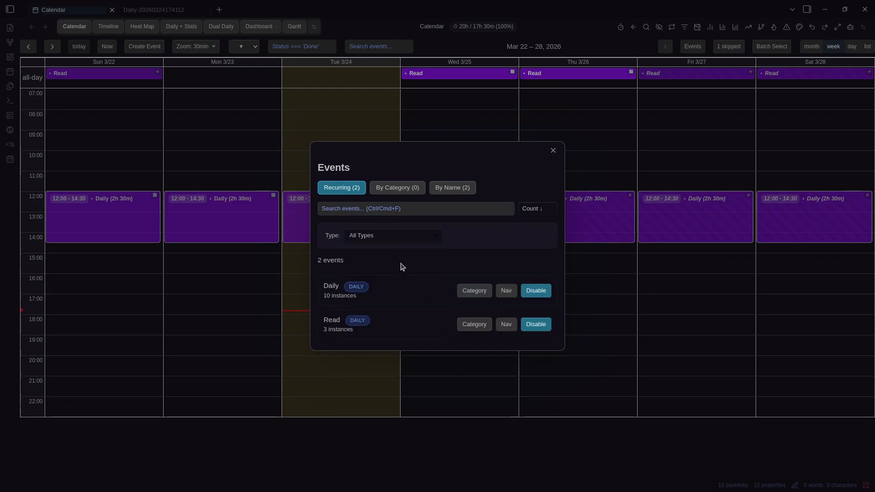
Try the Daily row's Category button, then its Nav button to jump to its source week
left_click(484, 296)
key("Escape")
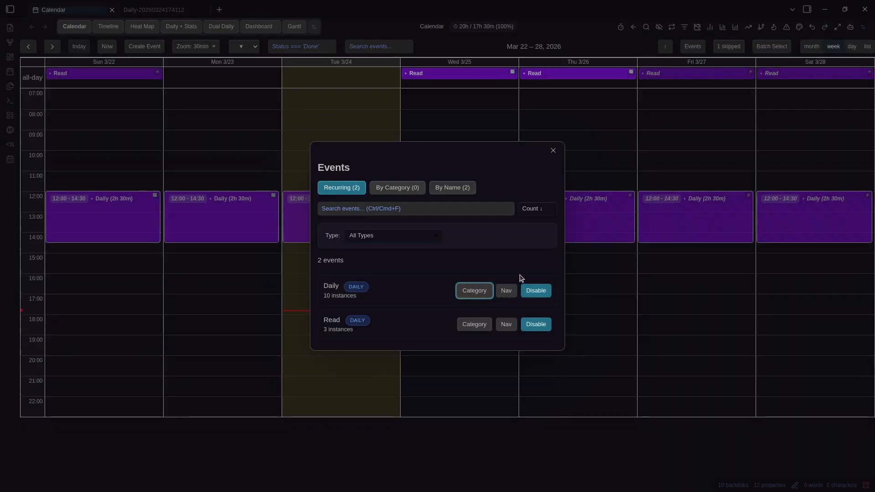
left_click(506, 290)
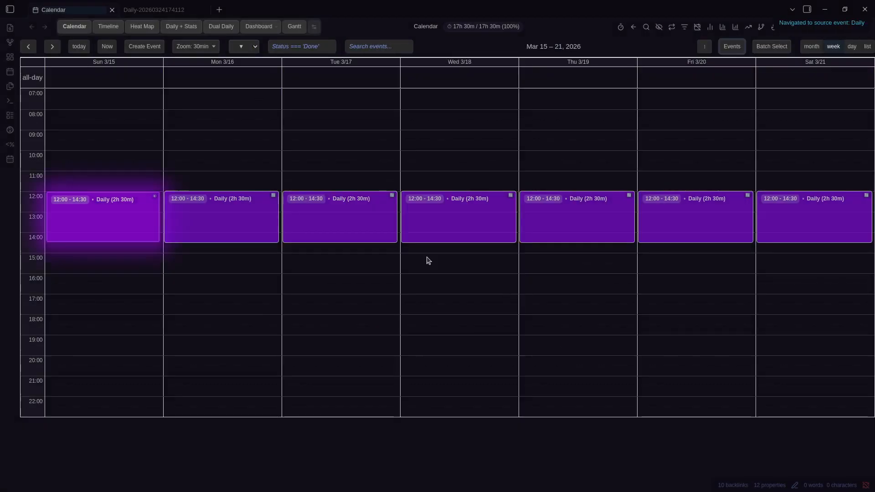
left_click(730, 46)
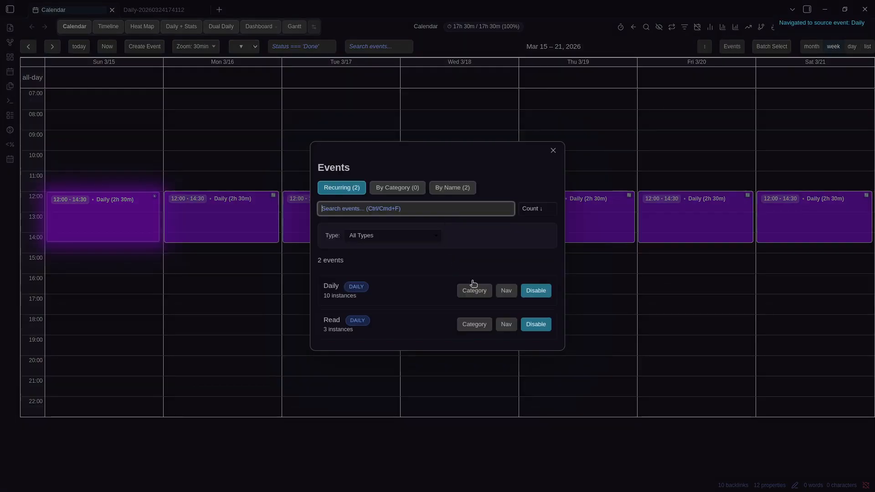
left_click(529, 291)
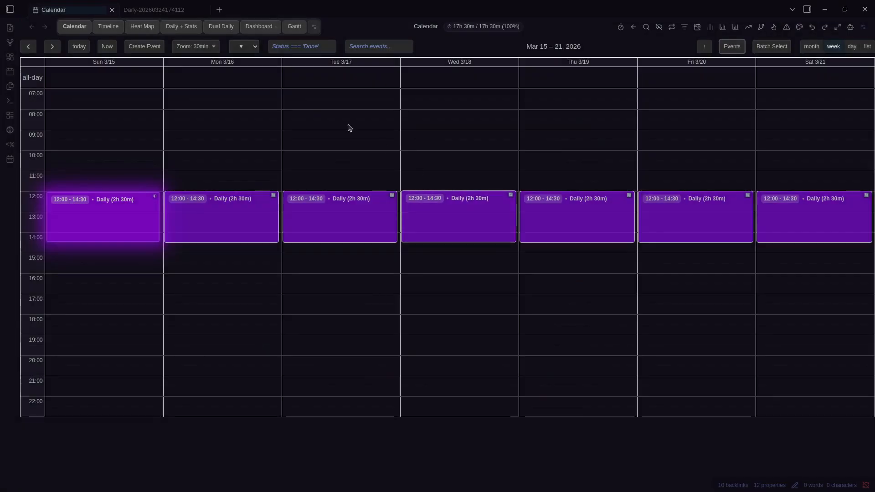
Disable the recurring Read event, then step a week forward and back to Mar 22–28
left_click(730, 47)
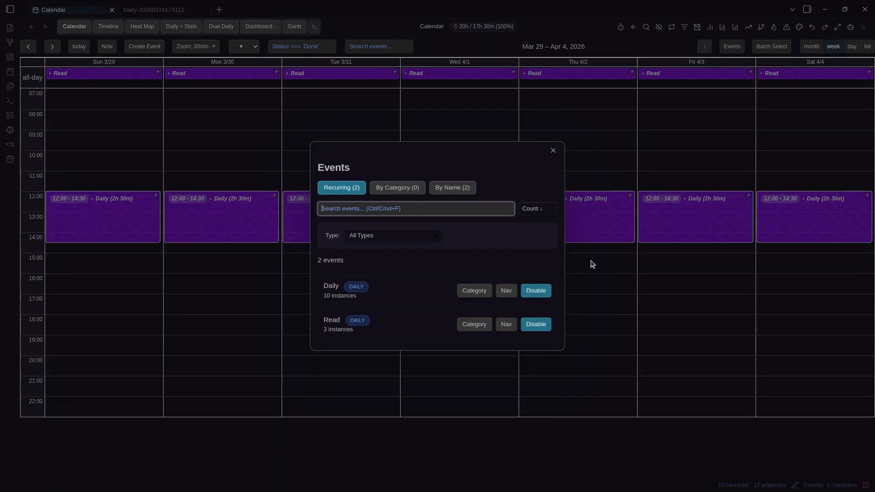
left_click(533, 323)
left_click(543, 99)
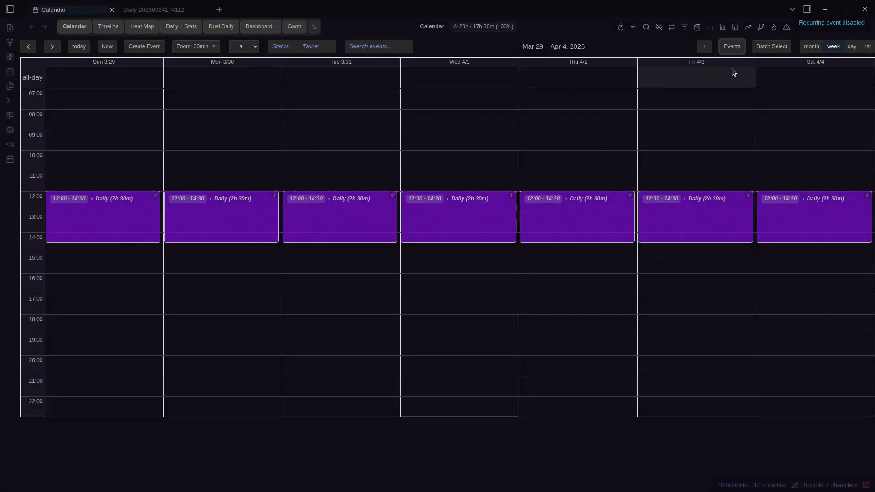
key("Left")
key("Right")
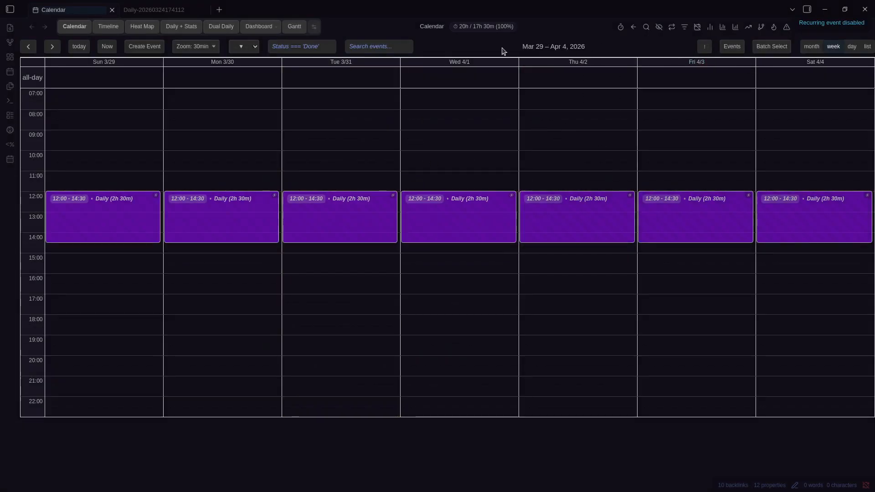
key("Left")
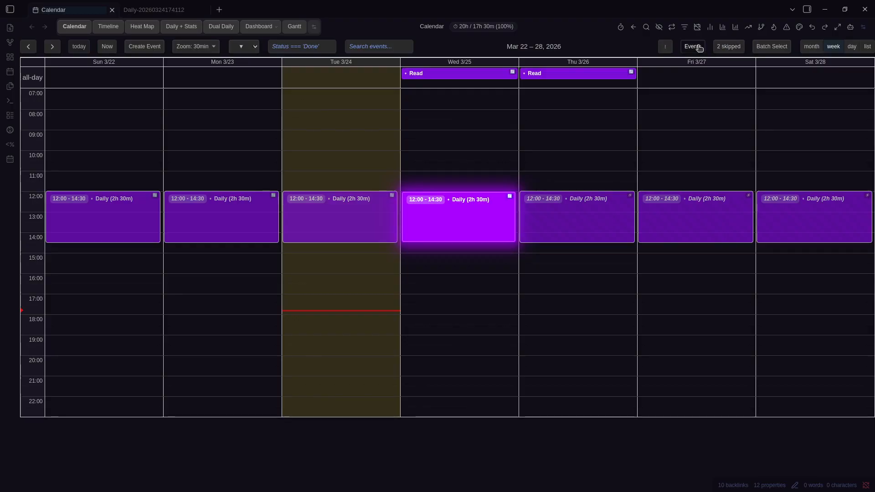
Toggle 'Show disabled only' in the recurring events list and keep sorting by instance count
left_click(693, 46)
left_click(485, 256)
left_click(484, 256)
left_click(494, 250)
left_click(494, 251)
left_click(546, 223)
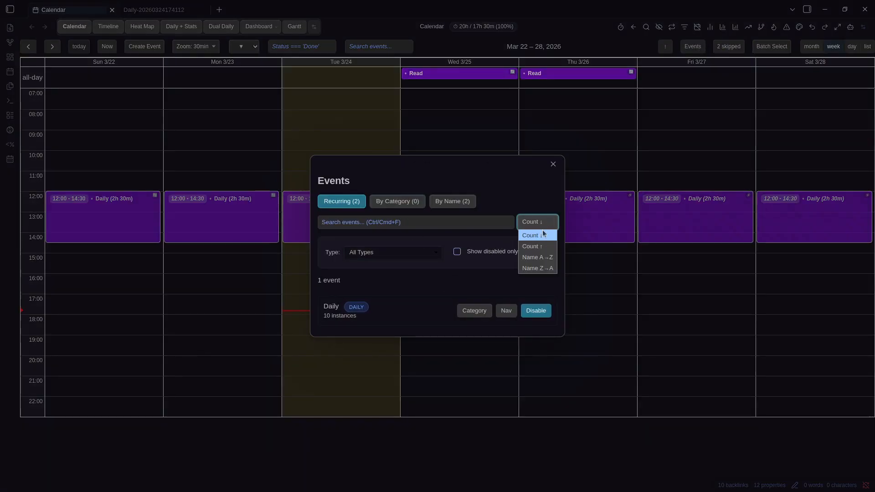
left_click(424, 278)
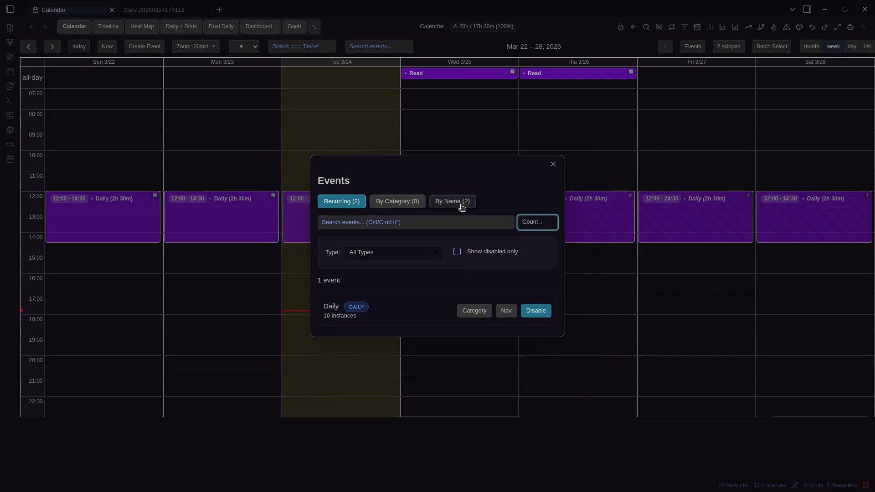
left_click(552, 165)
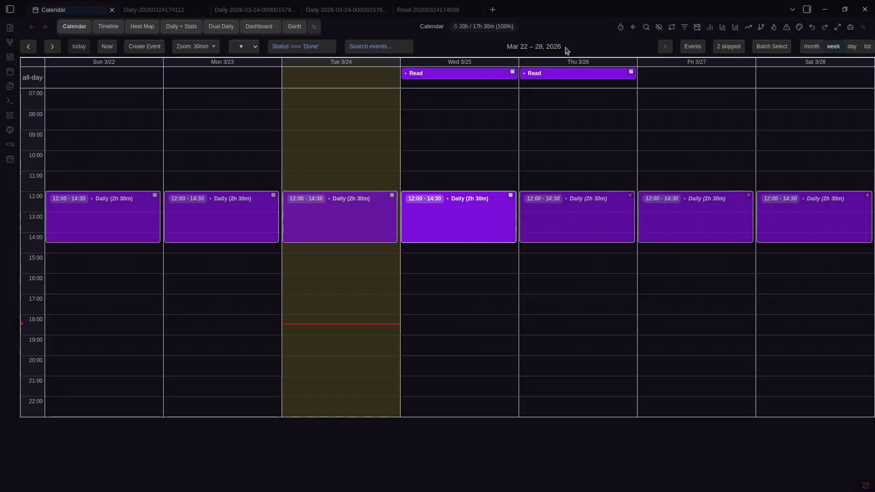
Duplicate Tuesday's Daily event and drag the copy to Wednesday 09:30–12:00
right_click(332, 229)
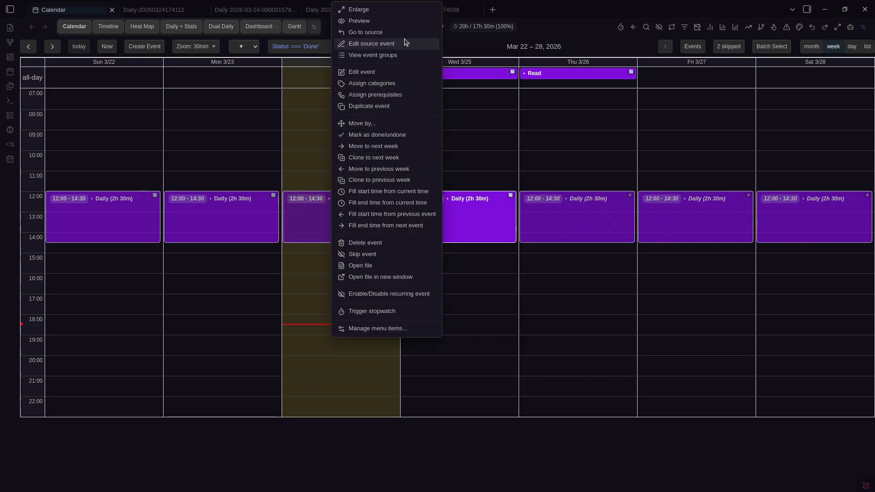
right_click(585, 210)
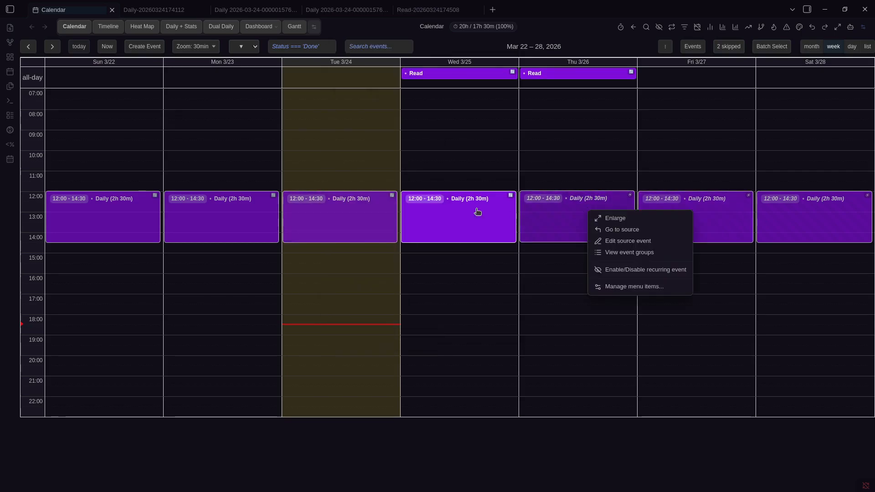
right_click(356, 219)
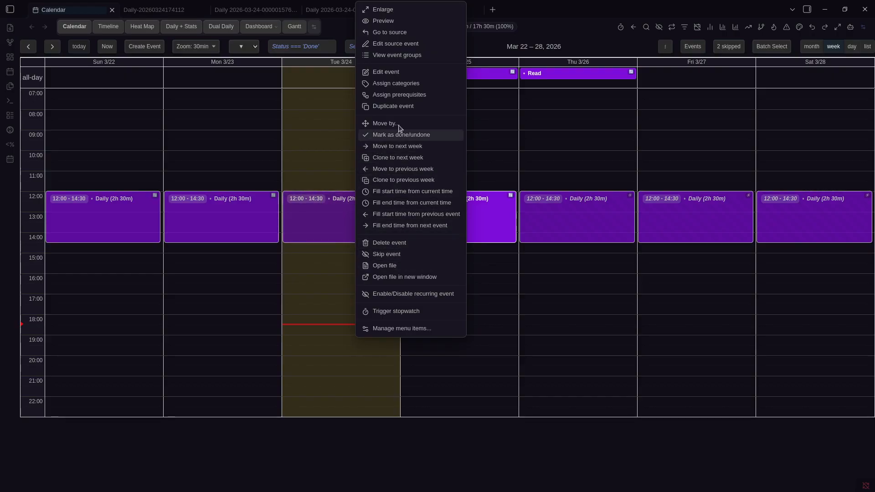
left_click(385, 106)
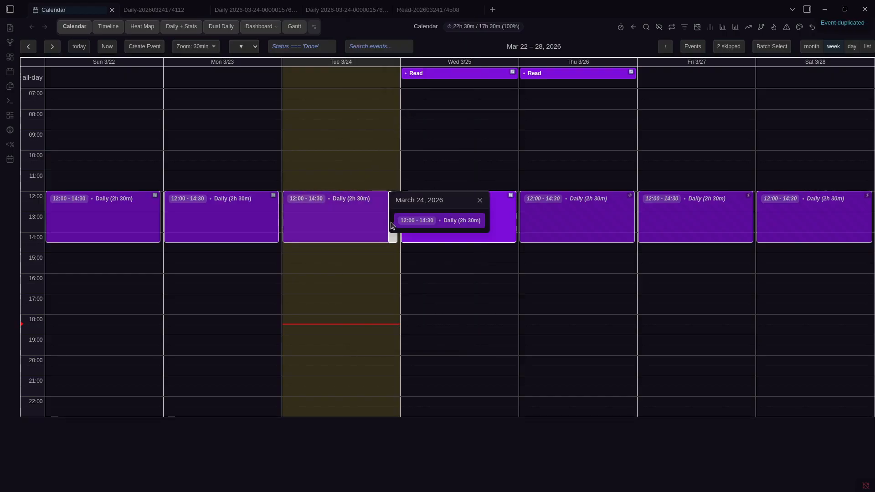
left_click_drag(436, 201, 481, 147)
Show the duplicated note and Tuesday's Daily note side by side, both in source mode
left_click(459, 163)
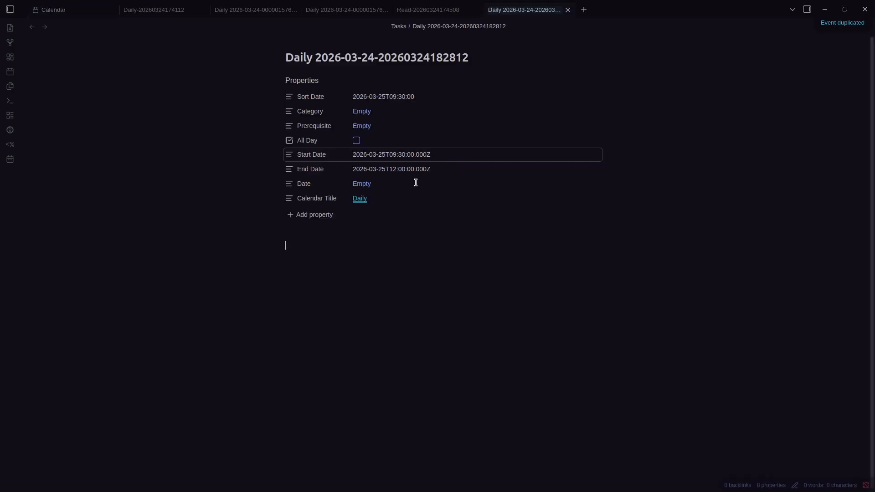
key("ctrl+Tab")
left_click(337, 238)
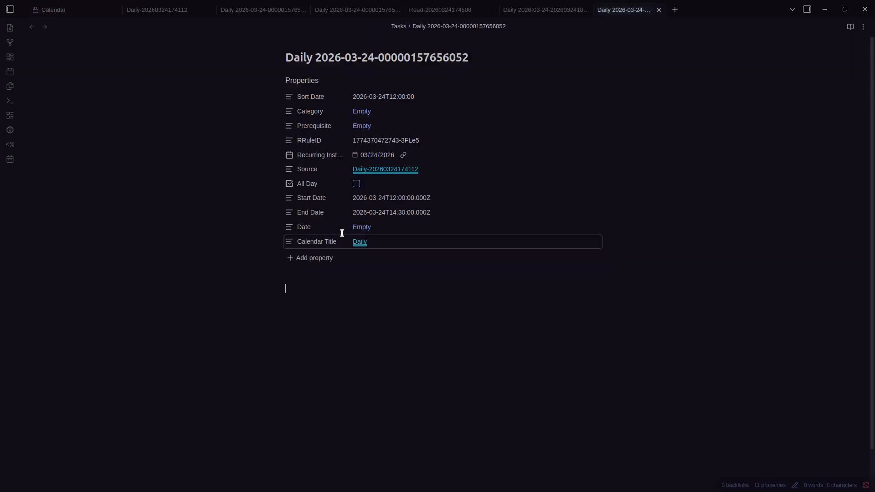
key("ctrl+backslash")
left_click(349, 289)
key("ctrl+w")
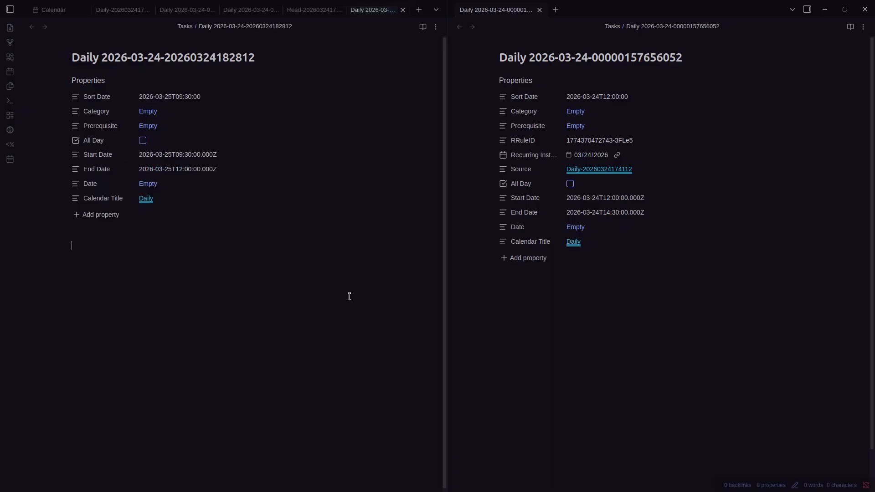
key("ctrl+shift+e")
left_click(620, 315)
key("ctrl+shift+e")
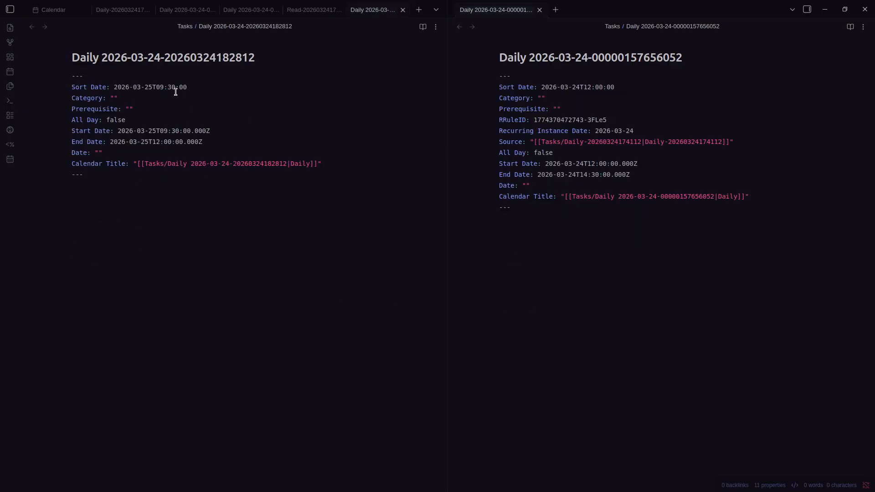
Highlight the RRuleID and Recurring Instance Date lines, then close the split pane
triple_click(514, 133)
triple_click(517, 117)
triple_click(527, 126)
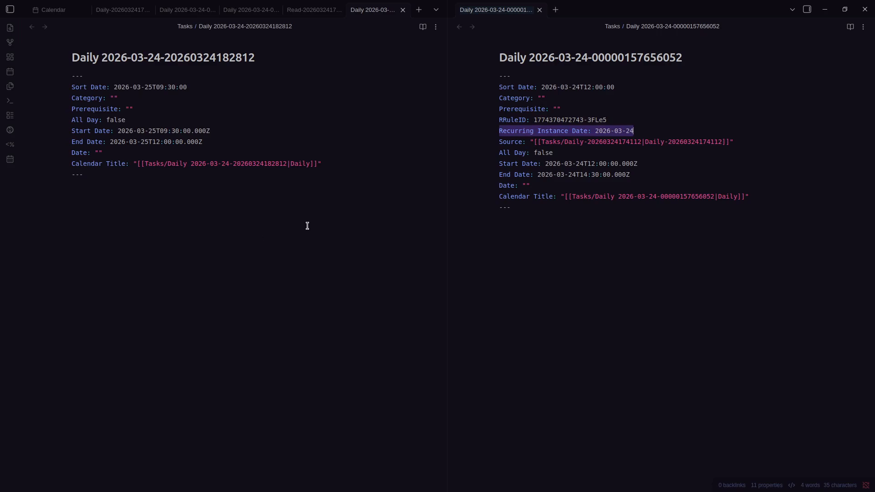
left_click(642, 238)
key("ctrl+w")
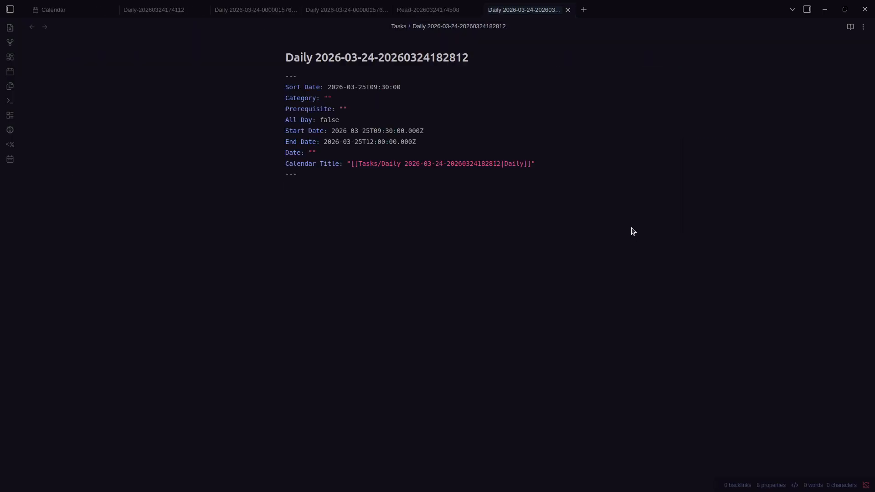
key("ctrl+Tab")
Review the Daily instances by name (13 total, two on 2026-03-25), then close the overview
right_click(334, 235)
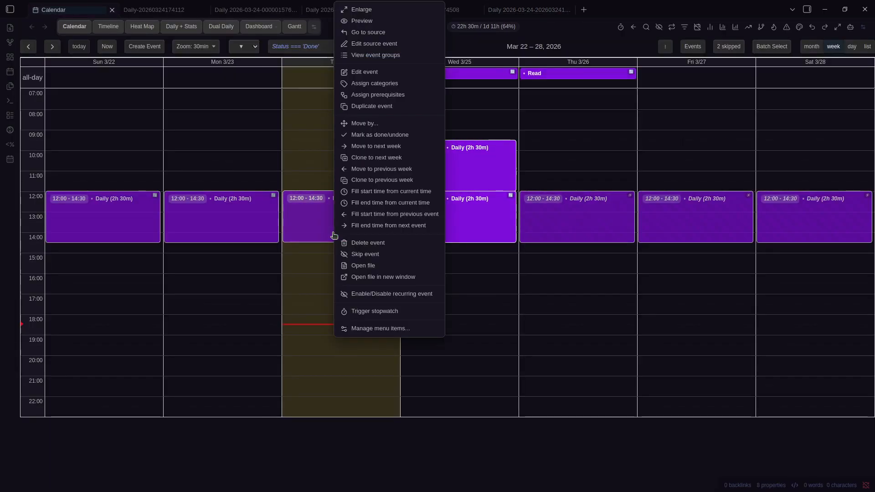
left_click(381, 55)
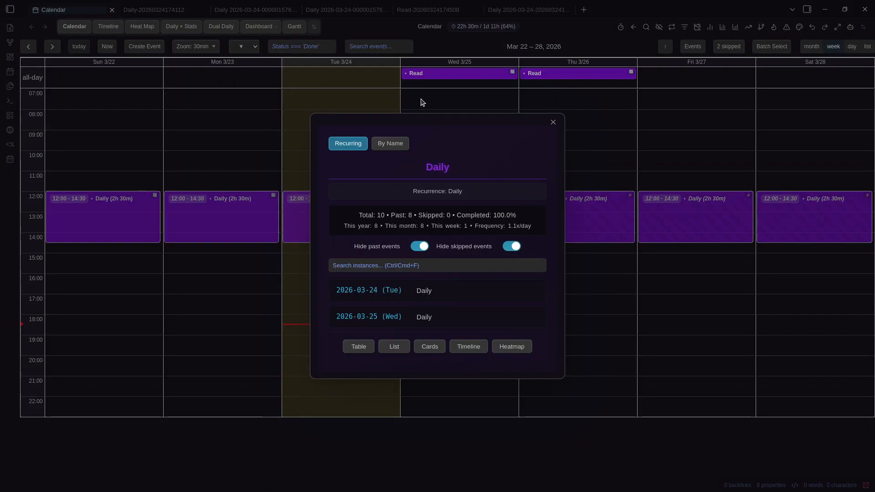
left_click(398, 148)
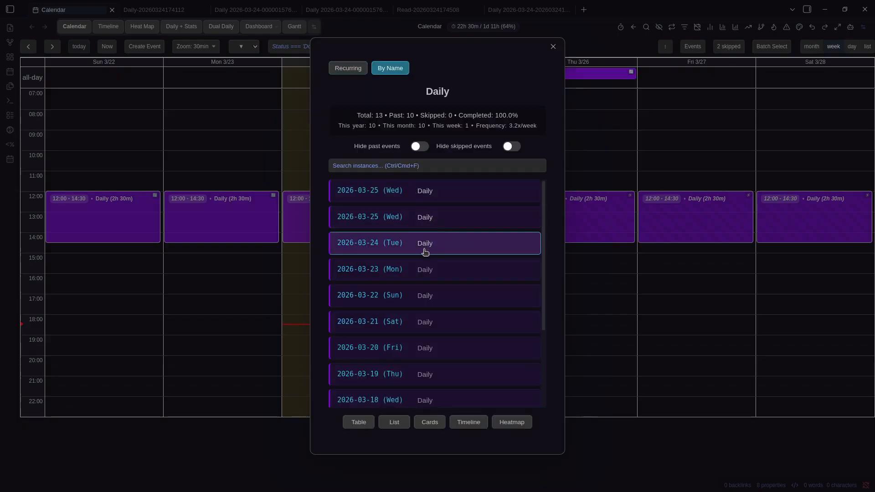
scroll(447, 286, "down", 2)
scroll(446, 285, "up", 2)
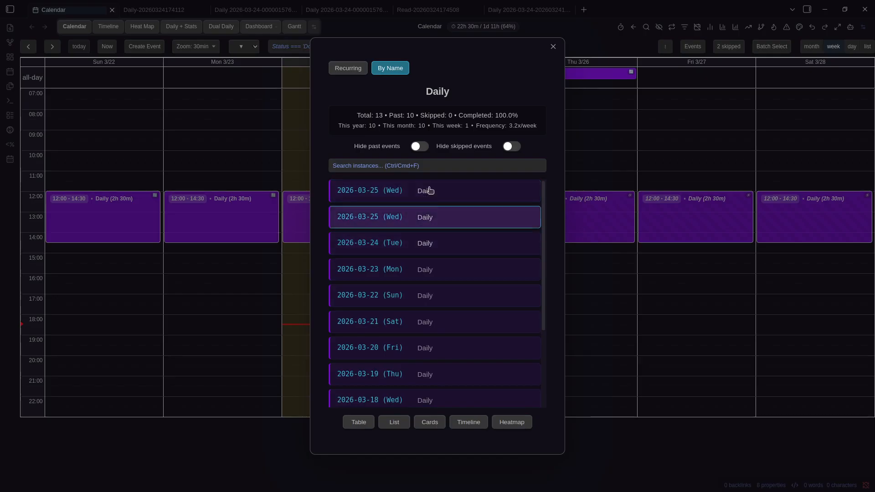
key("Escape")
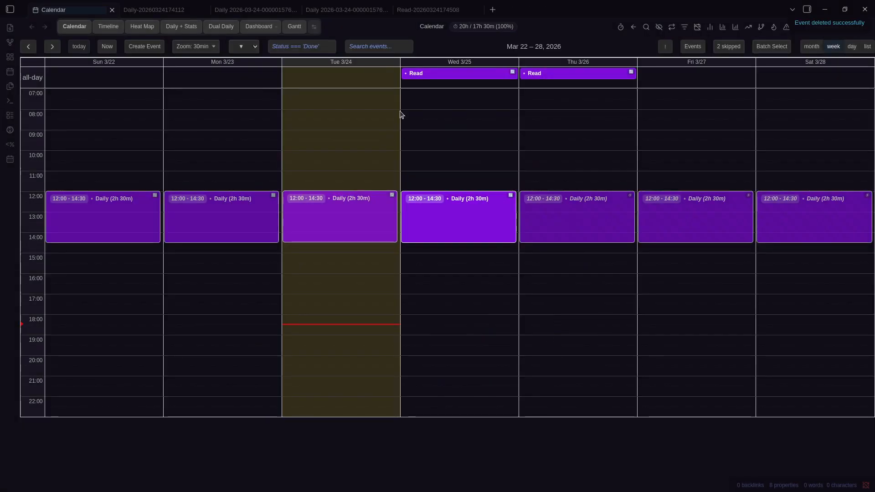
View the Sunday Daily event enlarged, then open its note preview
right_click(126, 201)
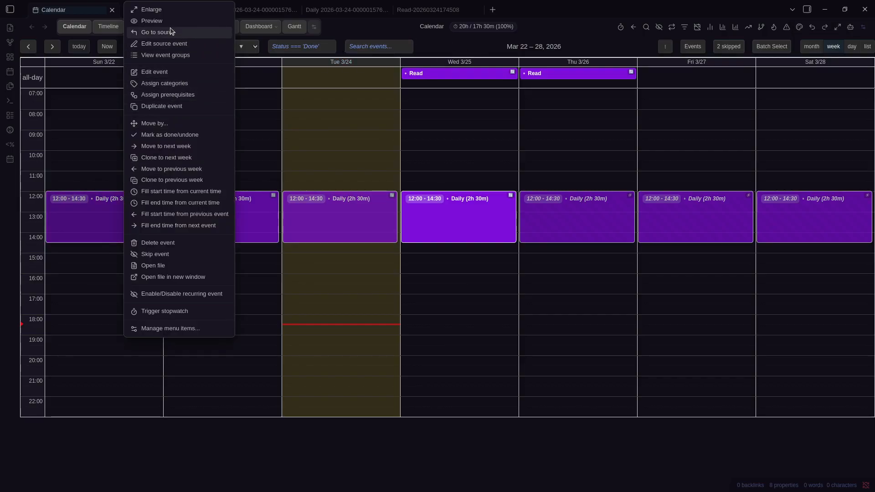
left_click(168, 14)
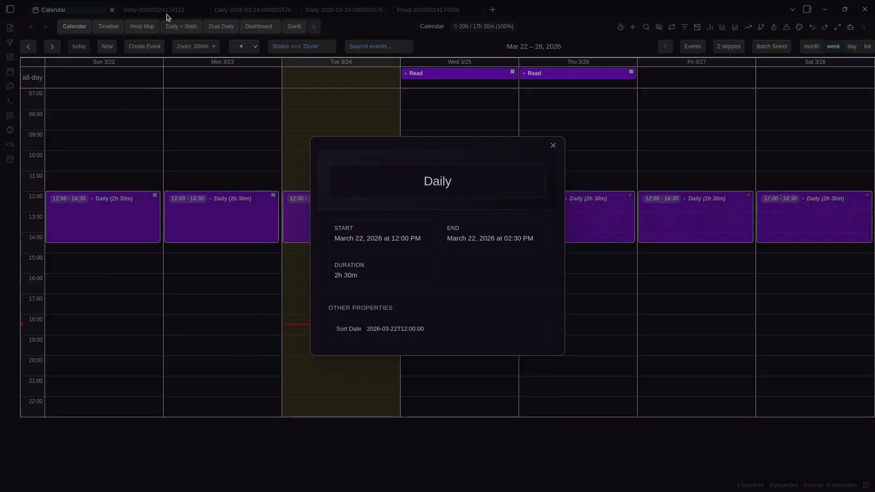
key("Escape")
right_click(137, 216)
left_click(179, 19)
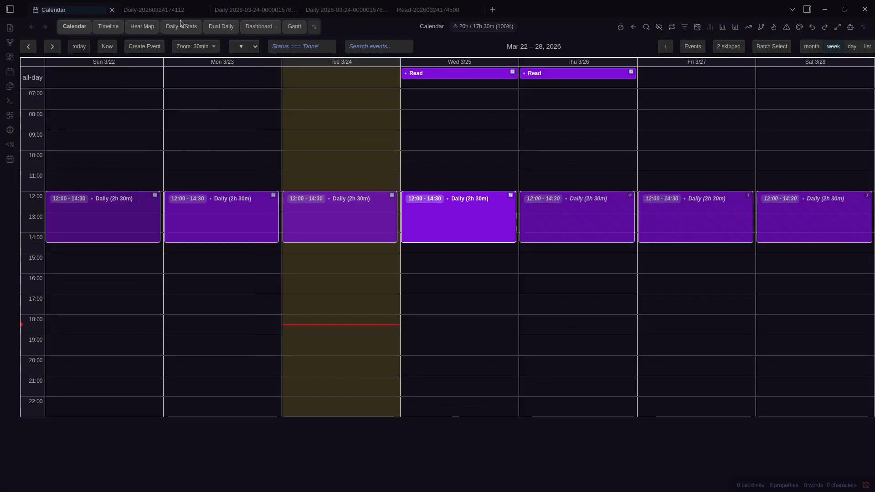
Type 'write directly' into the Sunday 3/22 preview card and open its note in a new tab
mouse_move(117, 229)
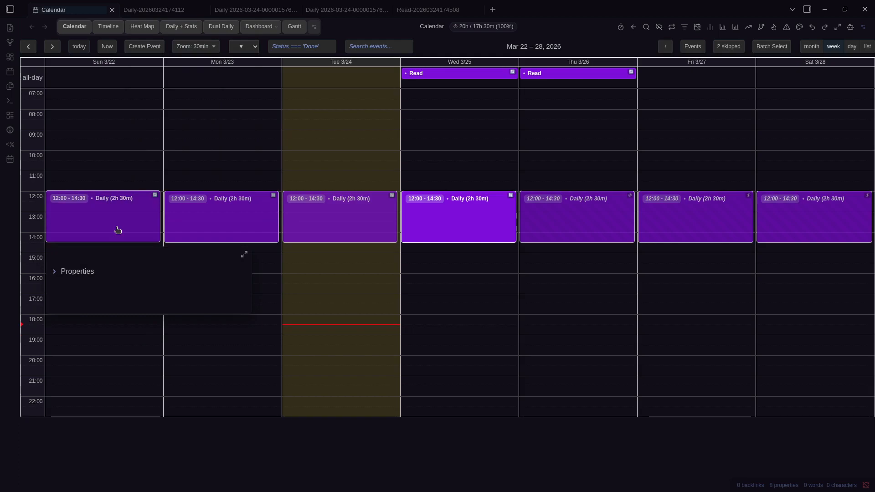
left_click(142, 298)
type("a")
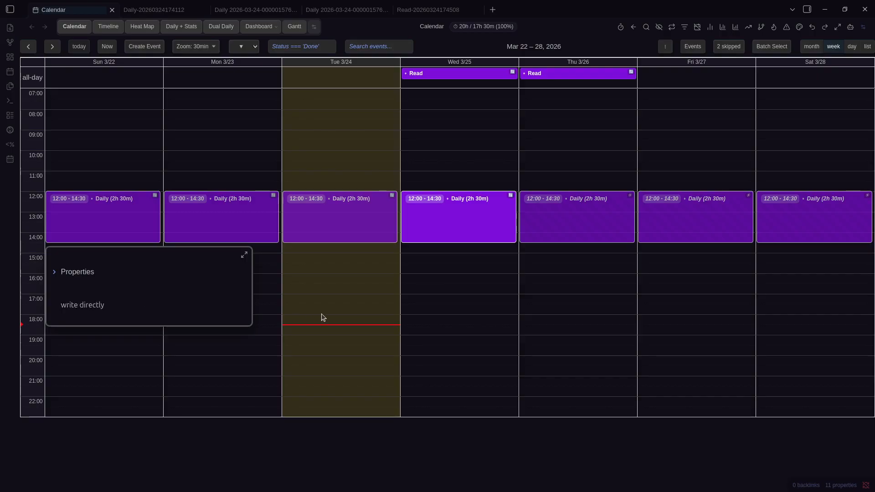
left_click(137, 226)
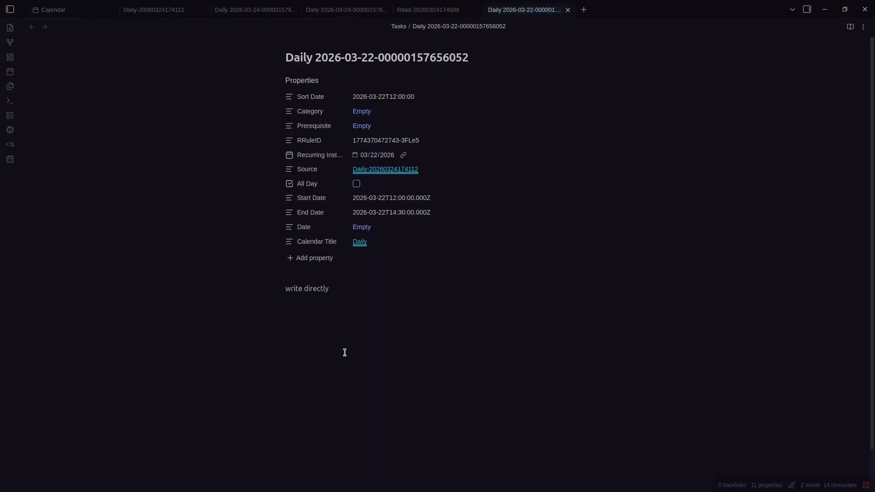
key("ctrl+Tab")
Look over the Sunday 3/15 Daily event's category assignment and edit form without changes
right_click(157, 231)
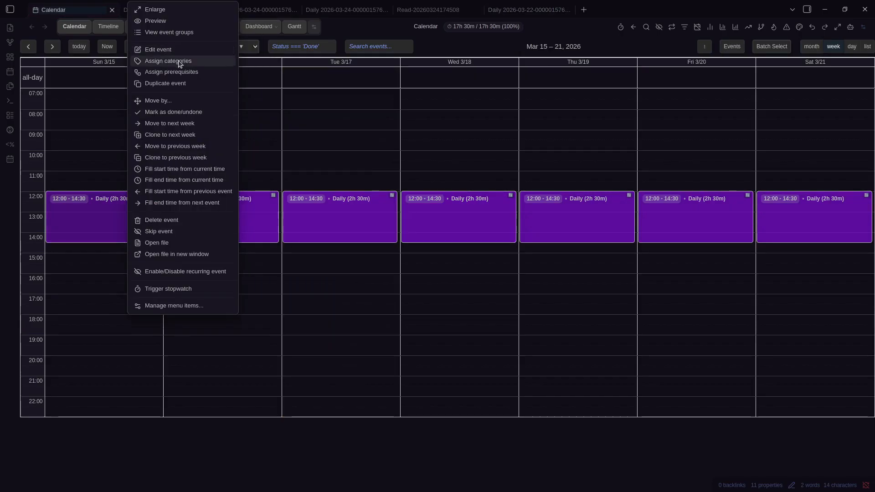
left_click(178, 64)
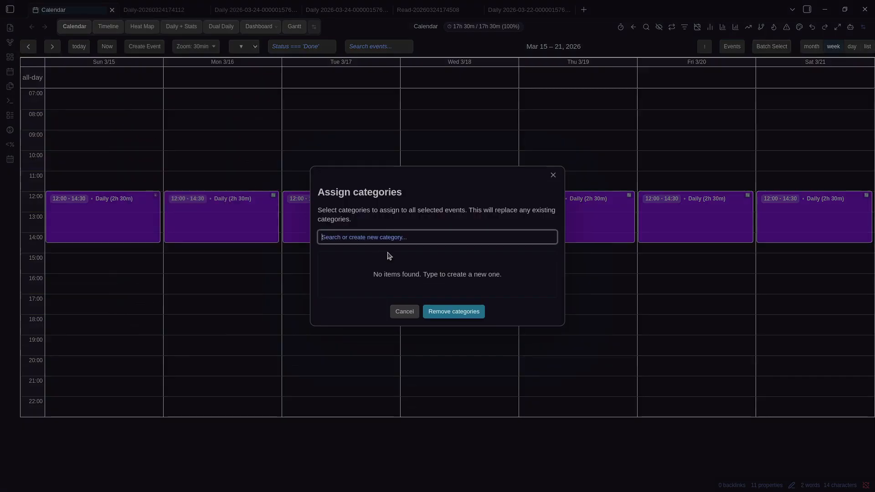
key("Escape")
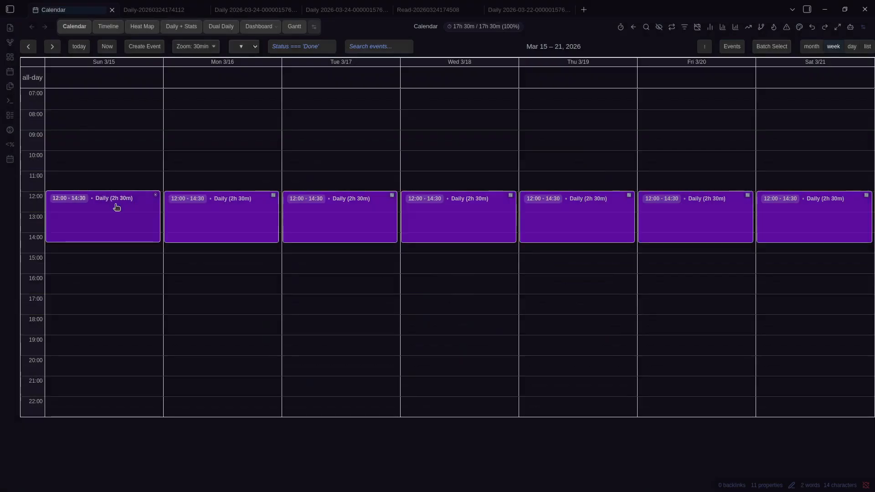
right_click(112, 203)
left_click(178, 49)
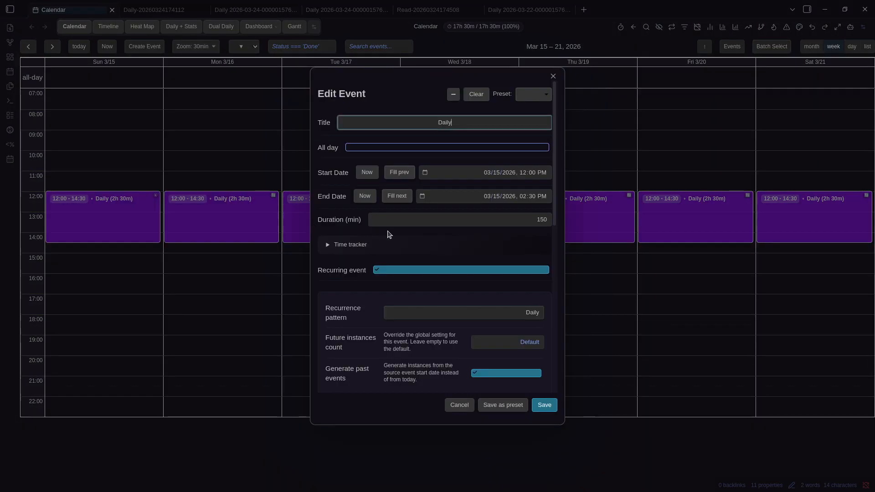
scroll(392, 233, "down", 8)
scroll(387, 201, "up", 3)
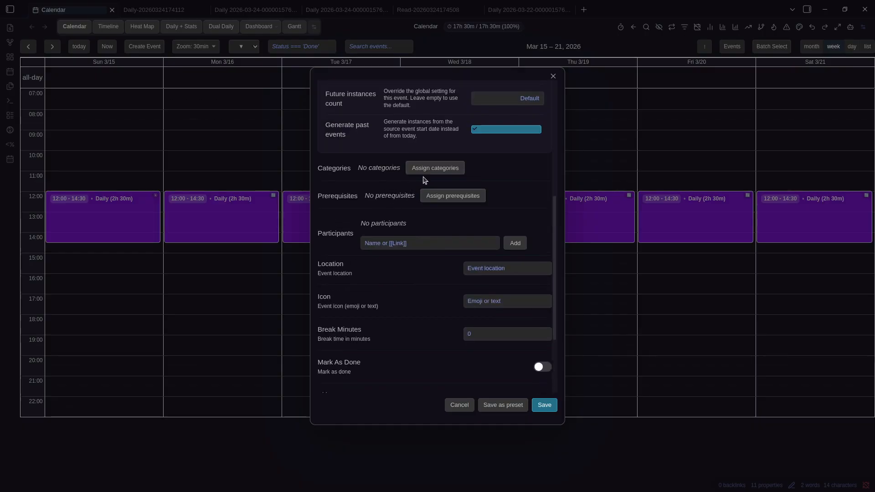
key("Escape")
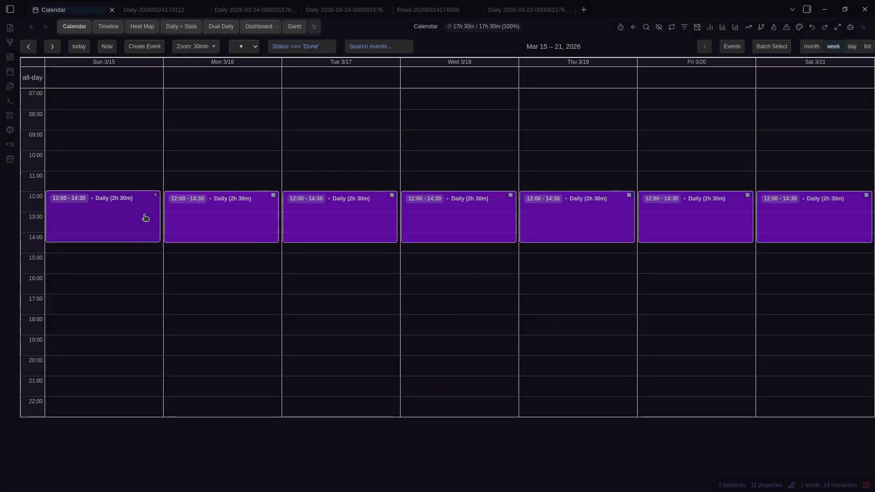
Create the category 'New Category' and assign it to the Sunday 3/15 Daily event
right_click(144, 217)
left_click(196, 61)
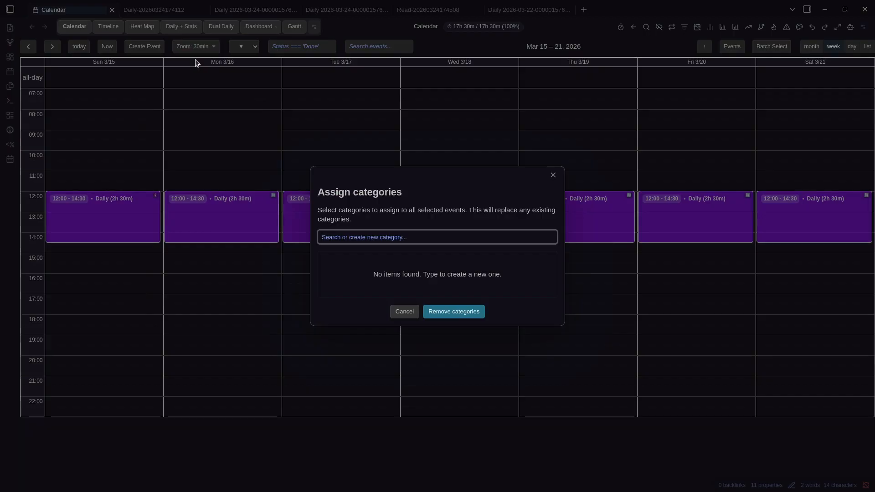
type("New Category")
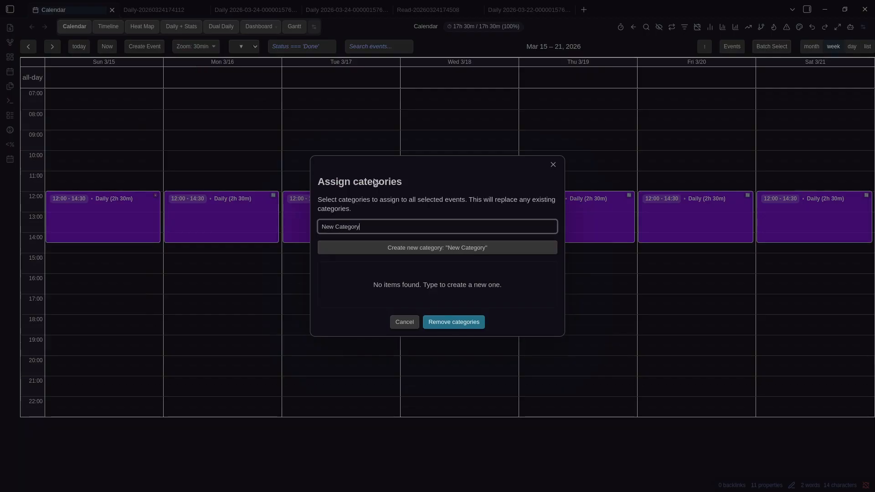
left_click(446, 248)
left_click(456, 321)
Propagate the category change to all 10 recurring instances from the edit form
right_click(130, 234)
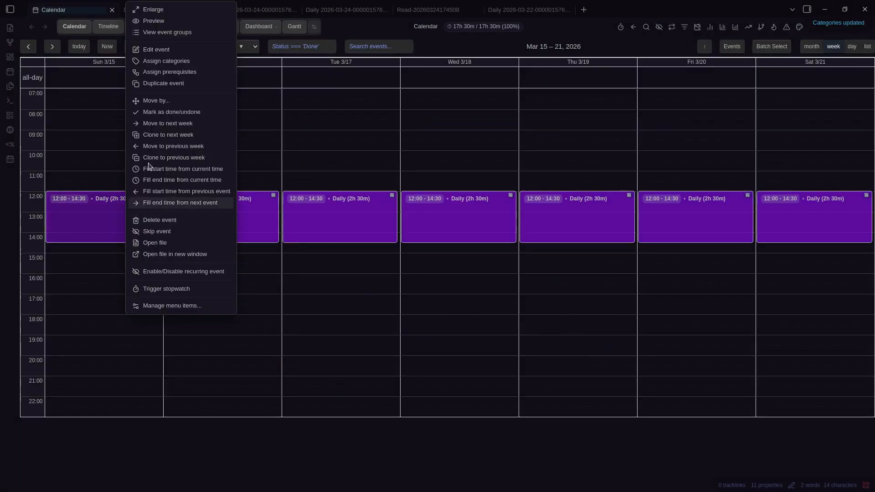
left_click(137, 50)
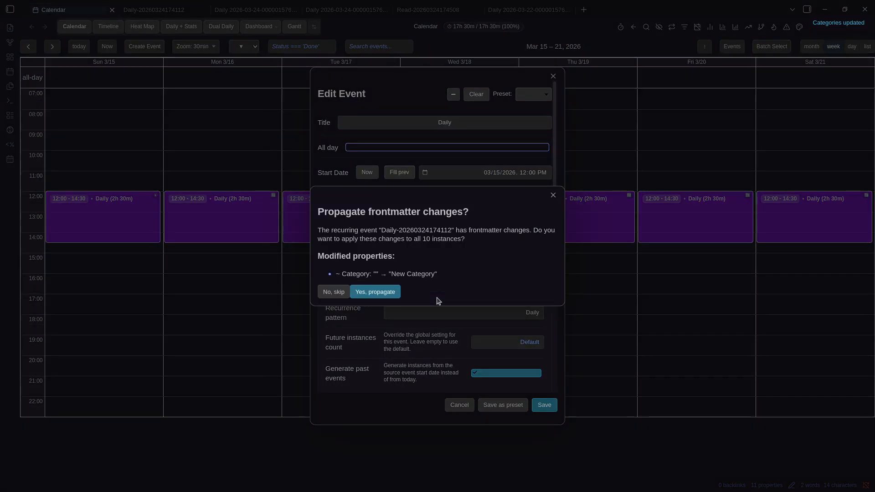
left_click(374, 295)
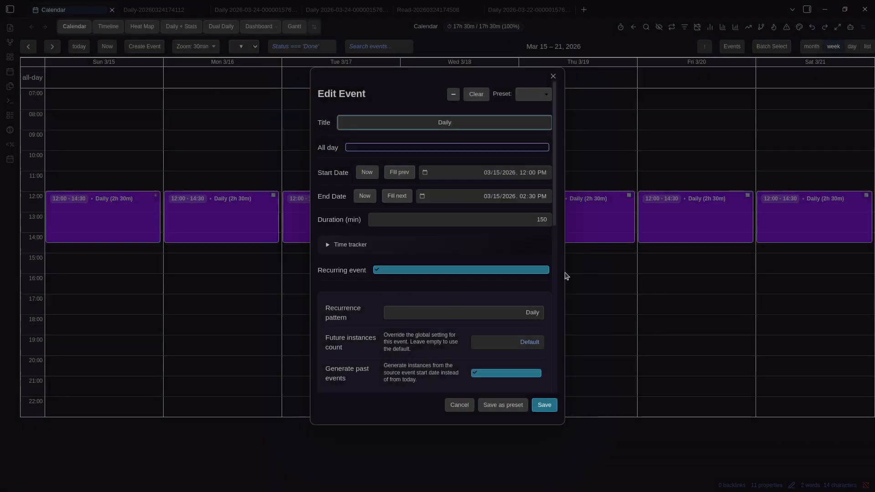
scroll(443, 295, "down", 4)
scroll(437, 294, "up", 3)
scroll(426, 293, "down", 3)
Shift the Sunday 3/15 Daily event by 15 minutes using Move by, then mark it done
key("Escape")
right_click(100, 219)
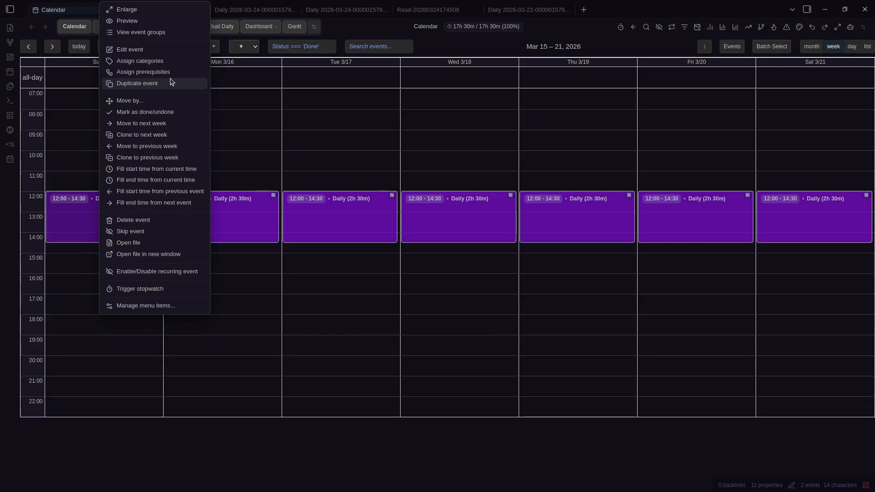
left_click(175, 102)
left_click(454, 281)
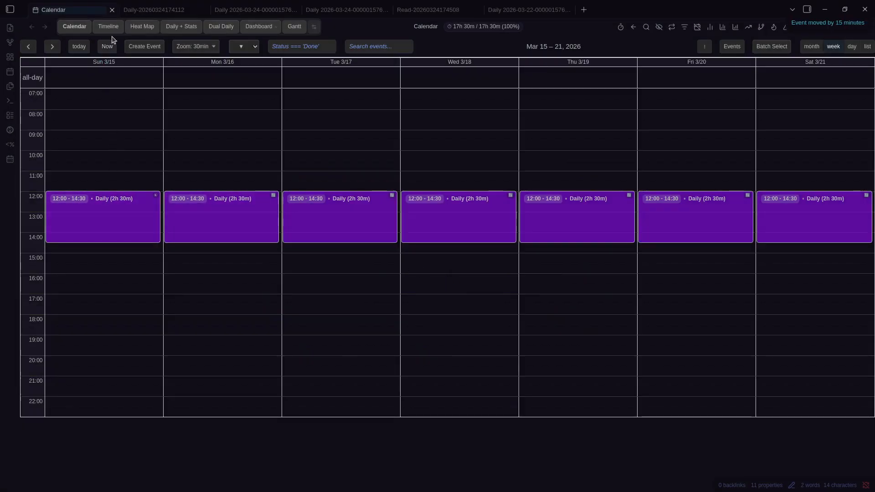
right_click(115, 210)
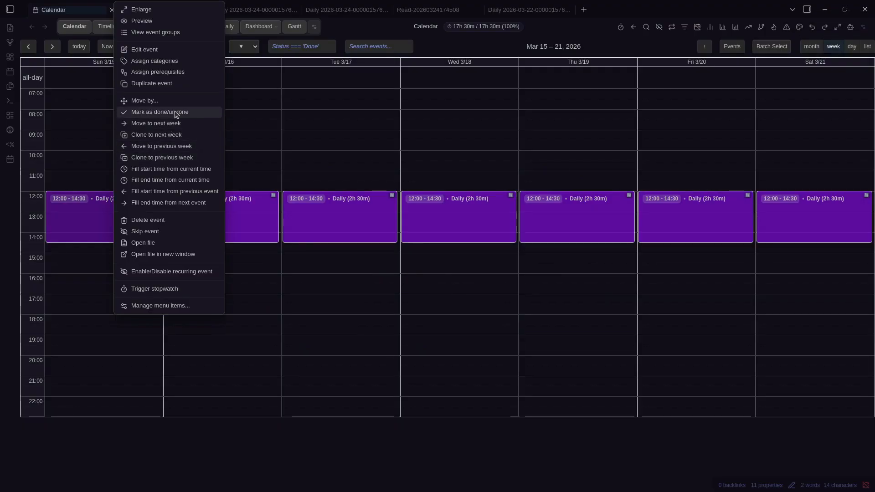
left_click(176, 114)
Open the source Daily note, select its Hello: World line, and skip propagating it
left_click(111, 203)
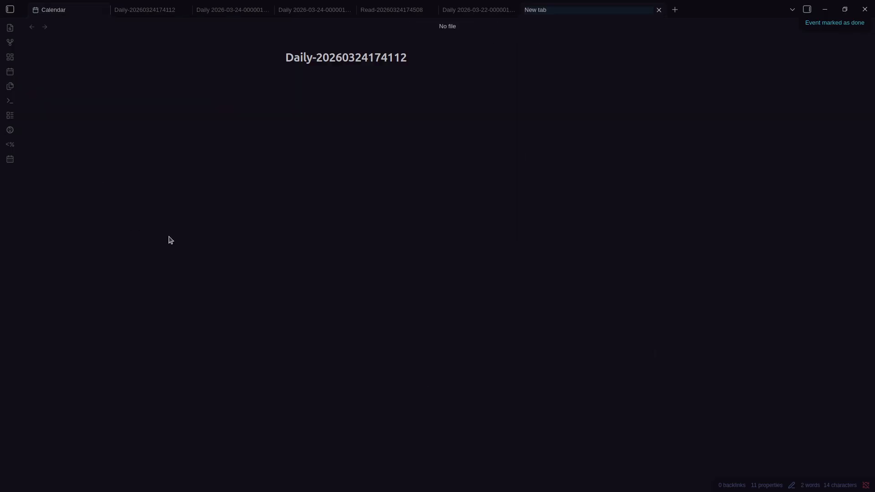
key("Up")
key("Up")
key("ctrl+shift+Right")
key("ctrl+shift+Right")
key("ctrl+shift+Right")
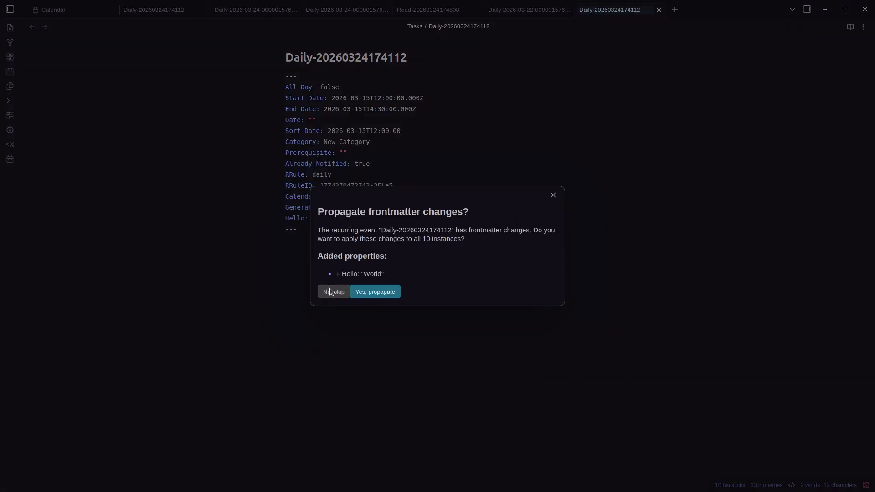
left_click(370, 287)
Review Prisma Calendar's Properties settings, including Custom Done Property, then return to the calendar
key("ctrl+comma")
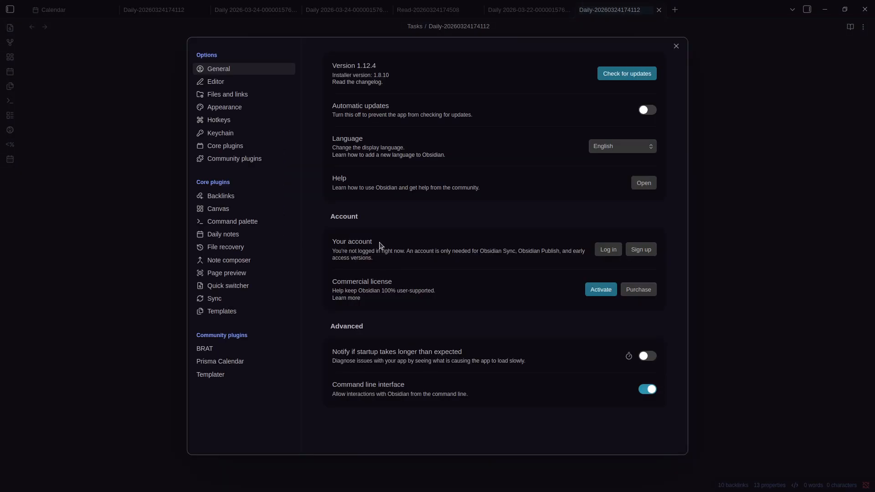
left_click(228, 363)
left_click(396, 166)
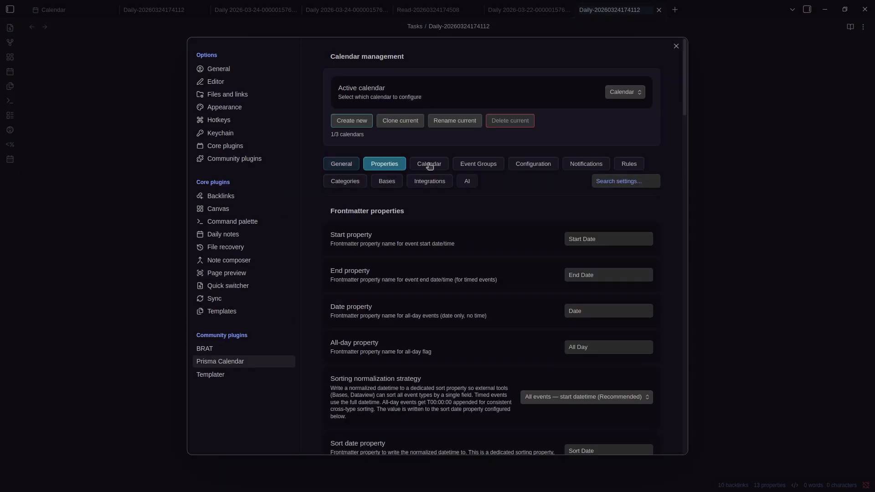
scroll(456, 236, "down", 15)
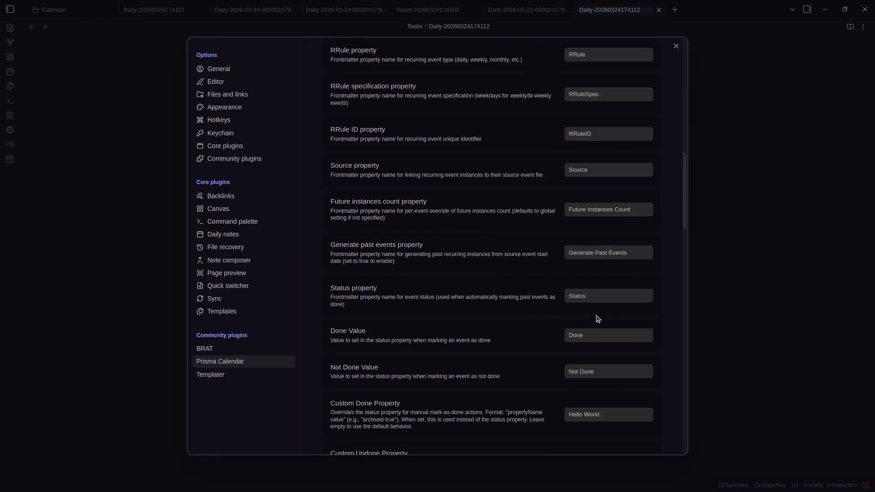
scroll(588, 366, "down", 1)
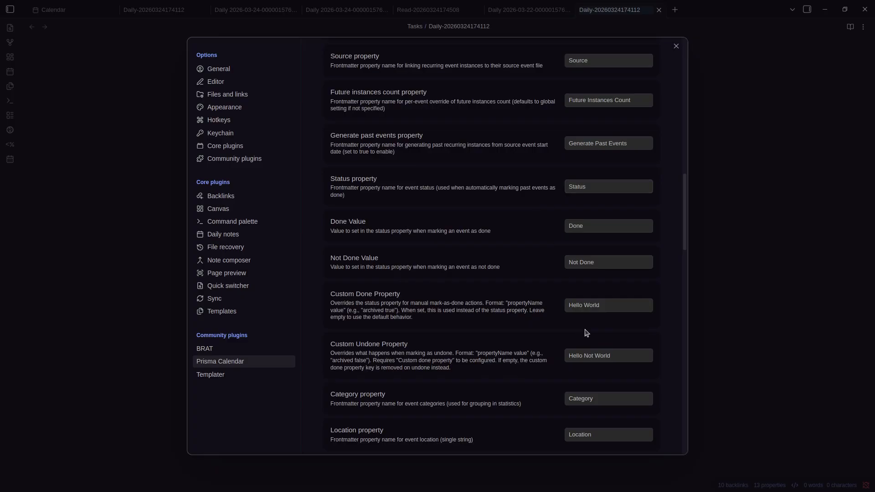
left_click(746, 263)
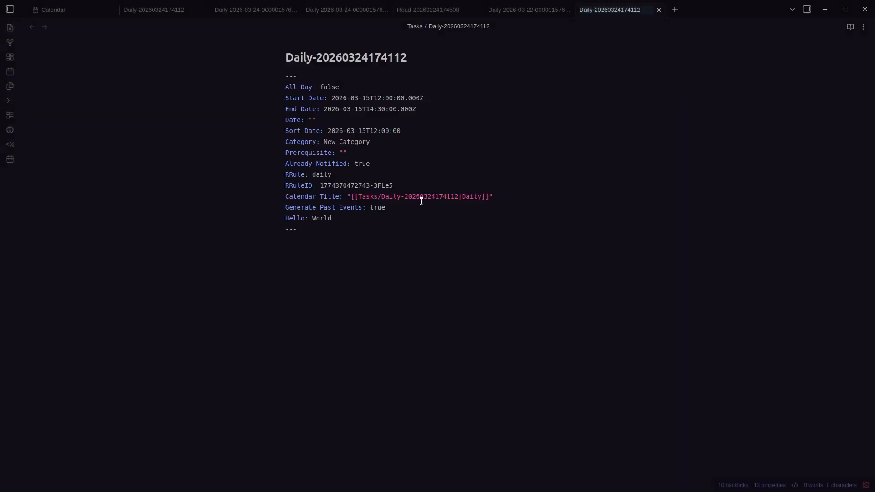
key("ctrl+Tab")
Delete the recurring Daily event along with all its instances
right_click(111, 221)
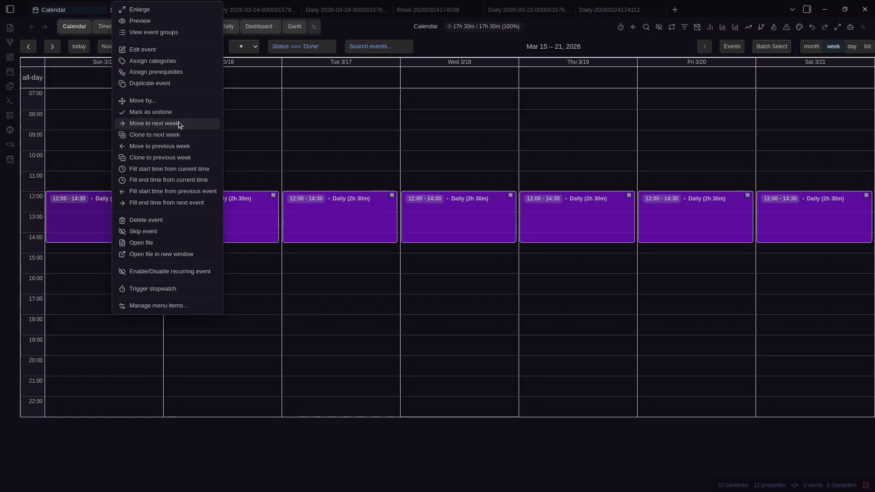
left_click(458, 47)
right_click(81, 212)
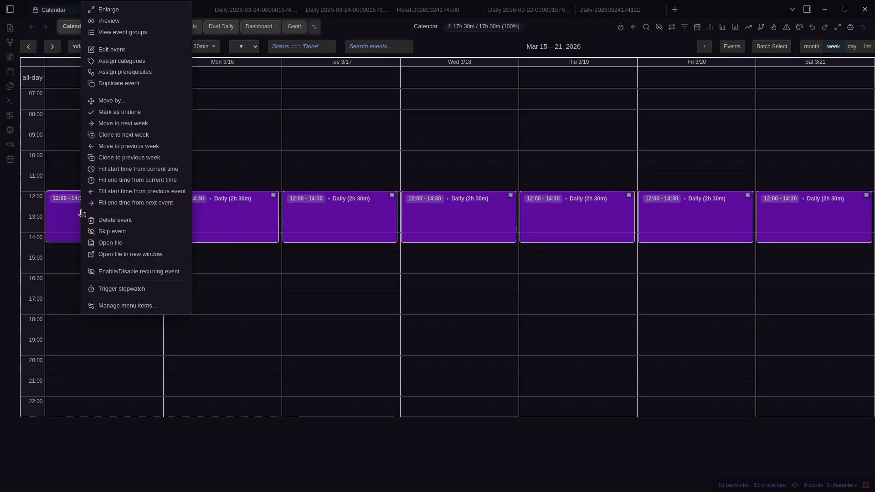
left_click(132, 220)
left_click(360, 274)
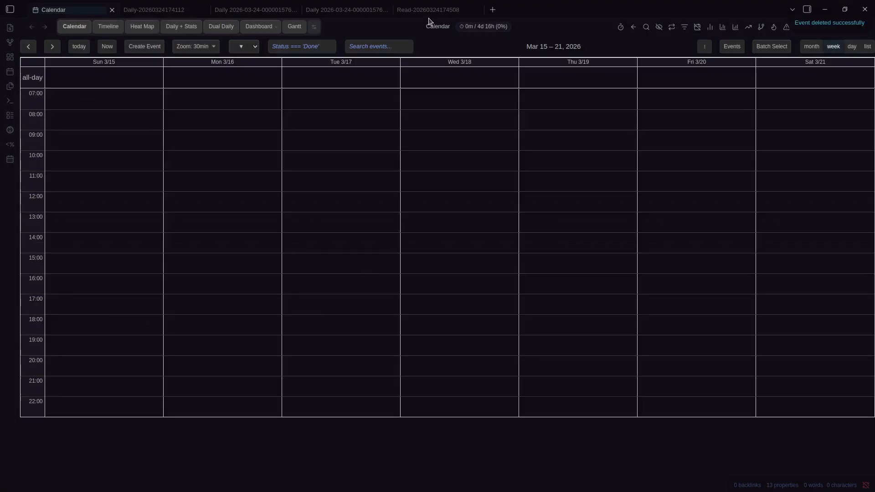
Delete Wednesday's Read instance and un-skip the Mar 22 and Mar 23 Read events
right_click(445, 73)
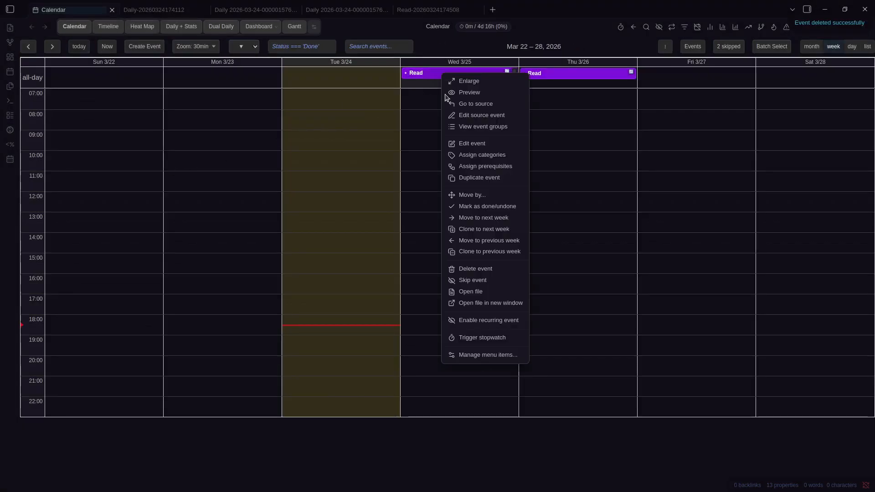
left_click(463, 269)
left_click(729, 46)
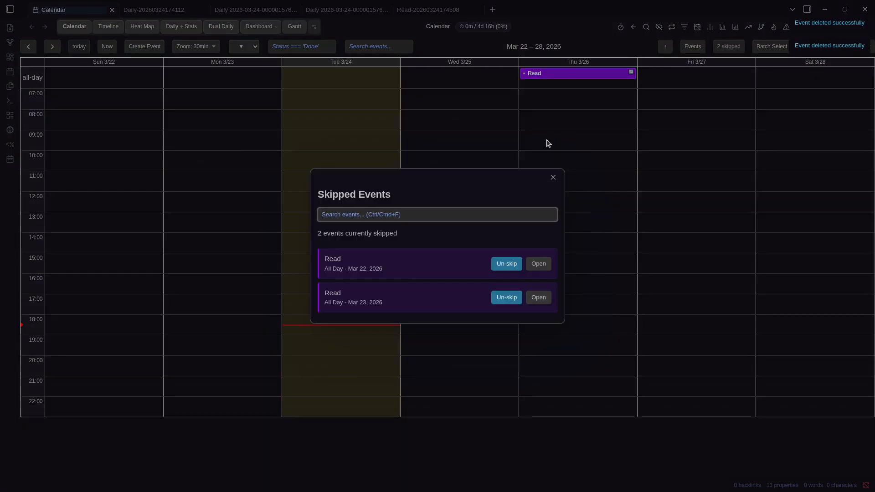
left_click(510, 264)
left_click(507, 280)
left_click(109, 78)
Delete the recurring Read series with all its associated events
key("Escape")
right_click(104, 73)
left_click(178, 246)
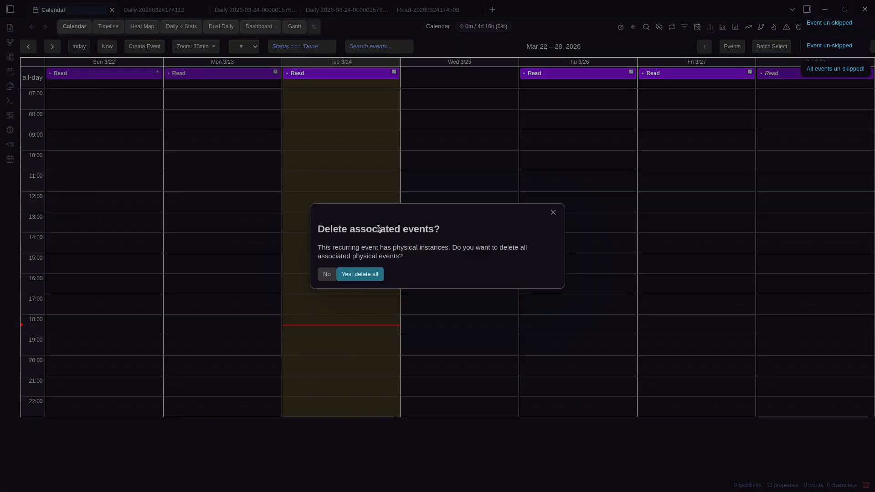
left_click(373, 271)
Create a New Event on Monday 3/23 running from 10:30 to 12:30
left_click(217, 208)
key("Escape")
left_click_drag(229, 166, 228, 199)
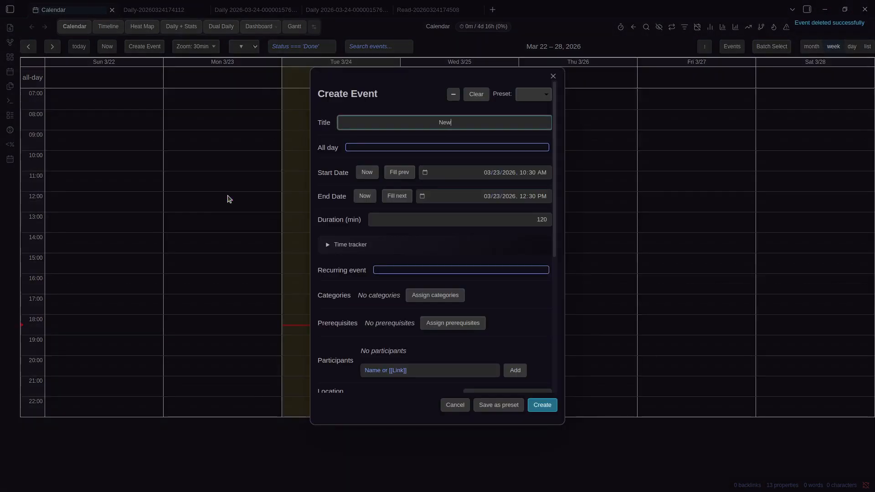
key("Return")
Move the New Event to the next week, then back to Monday 3/23
right_click(216, 185)
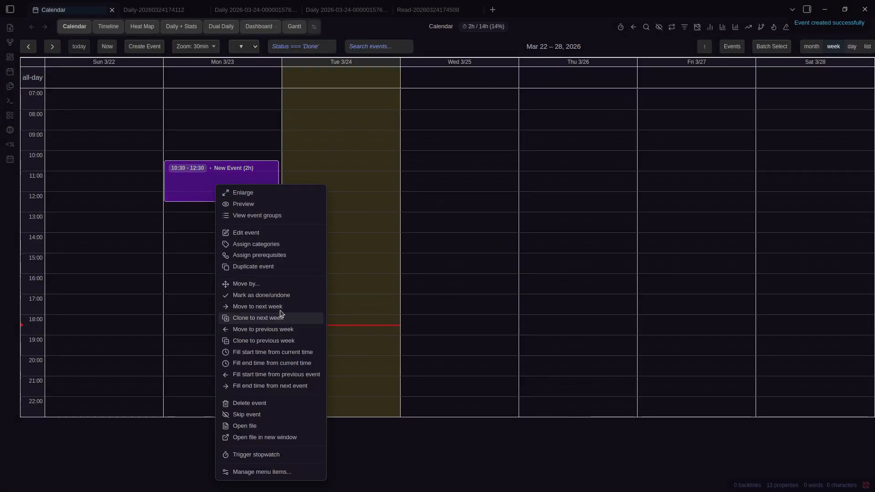
left_click(277, 295)
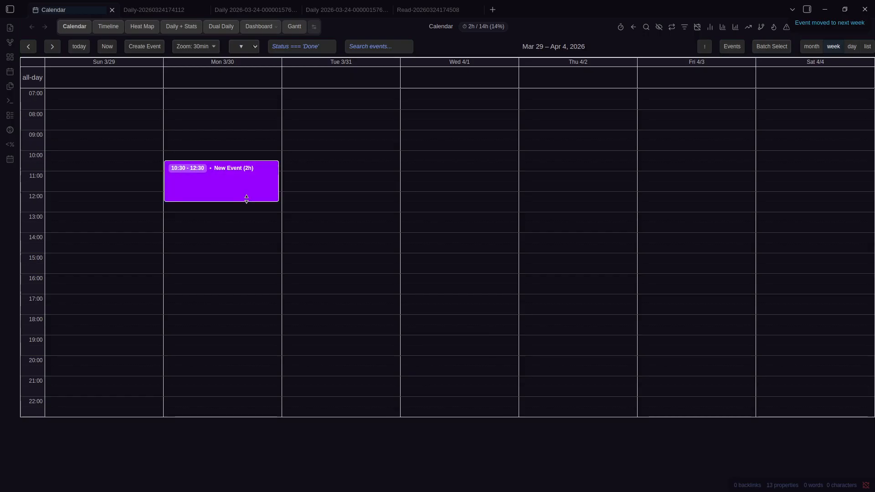
right_click(247, 199)
left_click(308, 146)
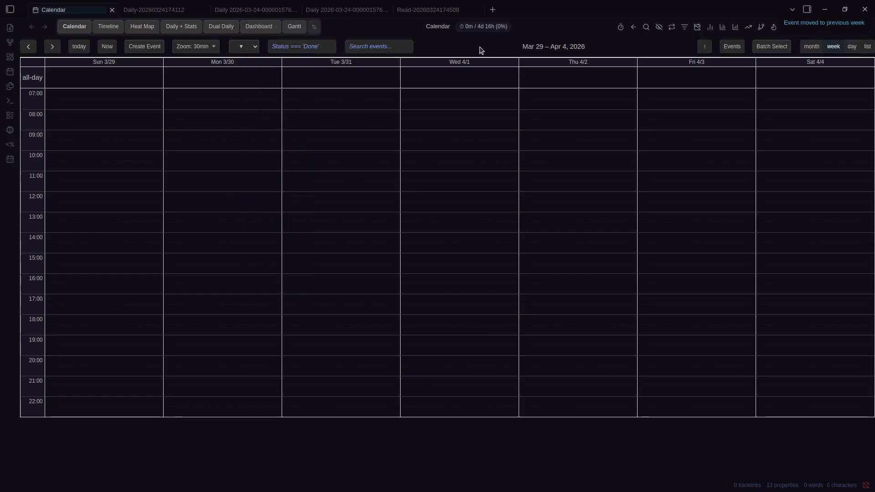
Clone the Monday New Event into the next week and the previous week
right_click(193, 172)
left_click(246, 319)
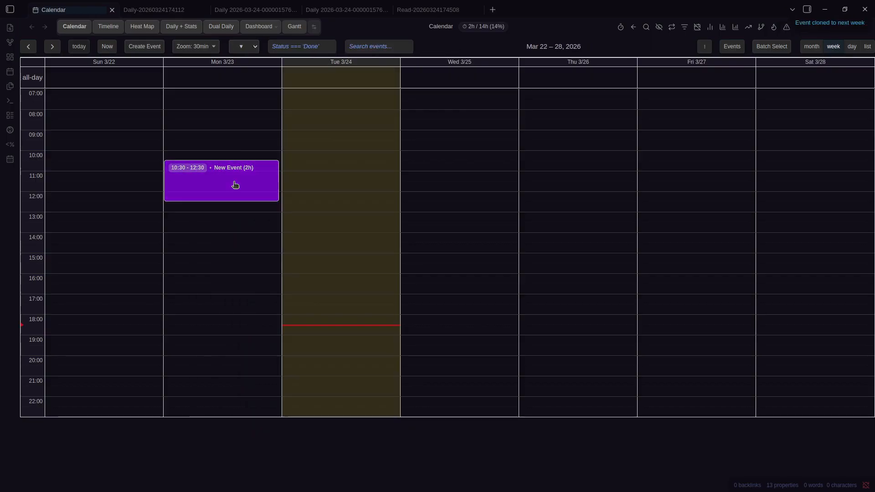
right_click(235, 185)
left_click(285, 340)
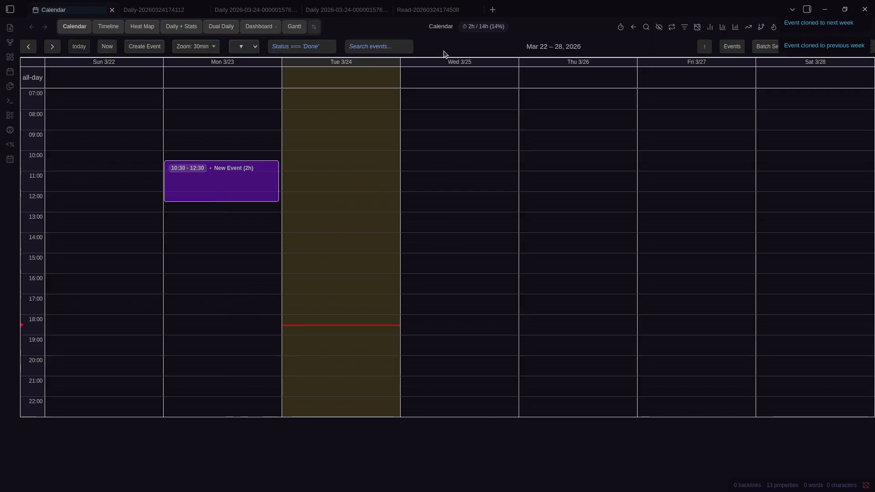
Move the New Event to Tuesday 15:30 and end it at the current time
right_click(215, 189)
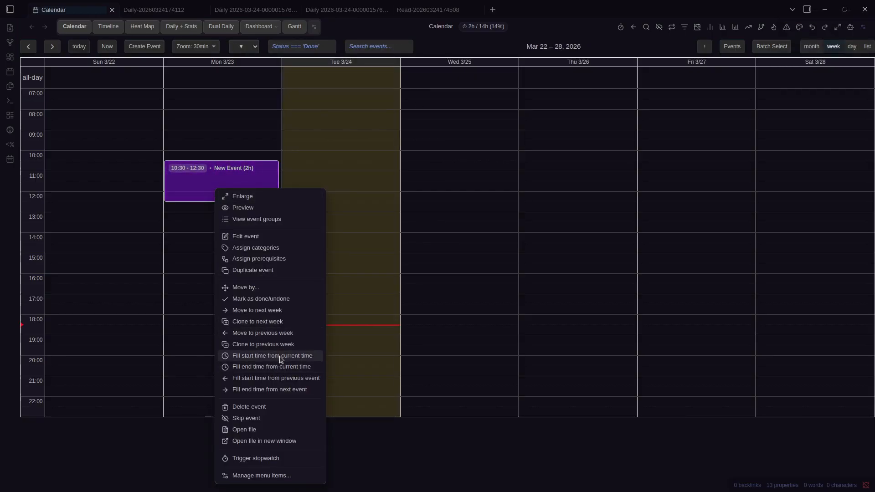
left_click_drag(201, 186, 341, 291)
right_click(340, 291)
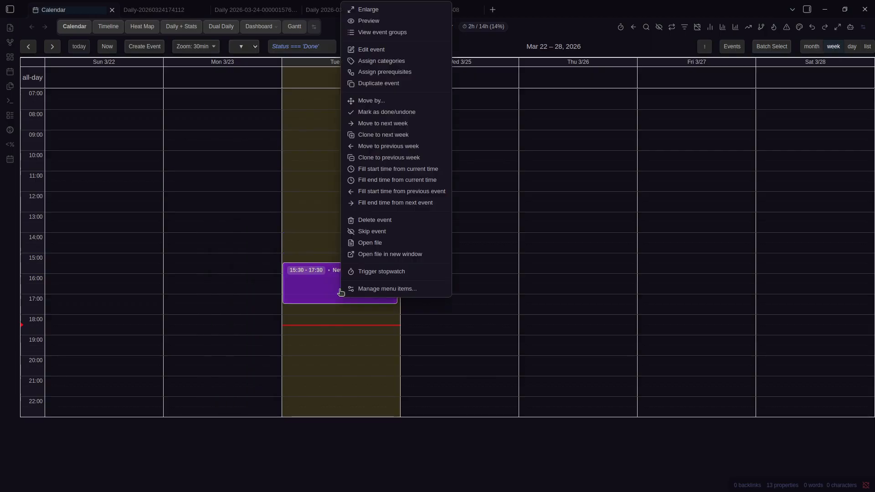
left_click(381, 180)
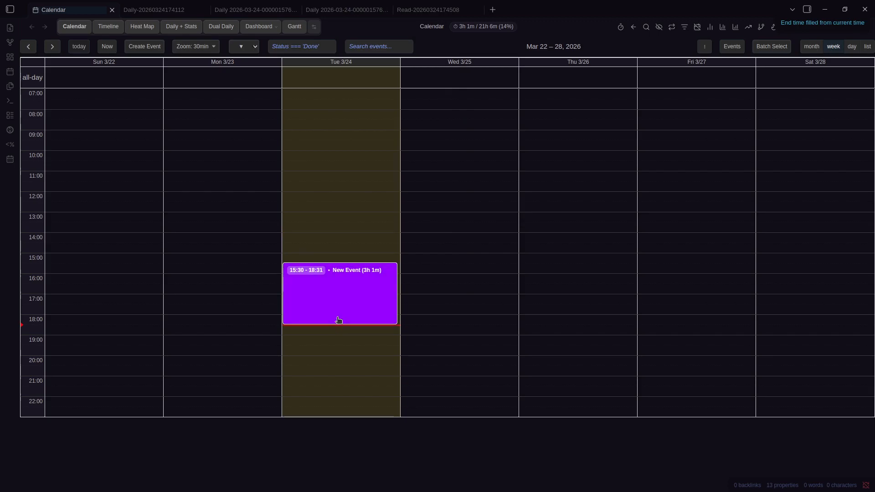
Drag the New Event later to 19:30 and start it at the current time
left_click_drag(343, 295, 344, 376)
right_click(341, 371)
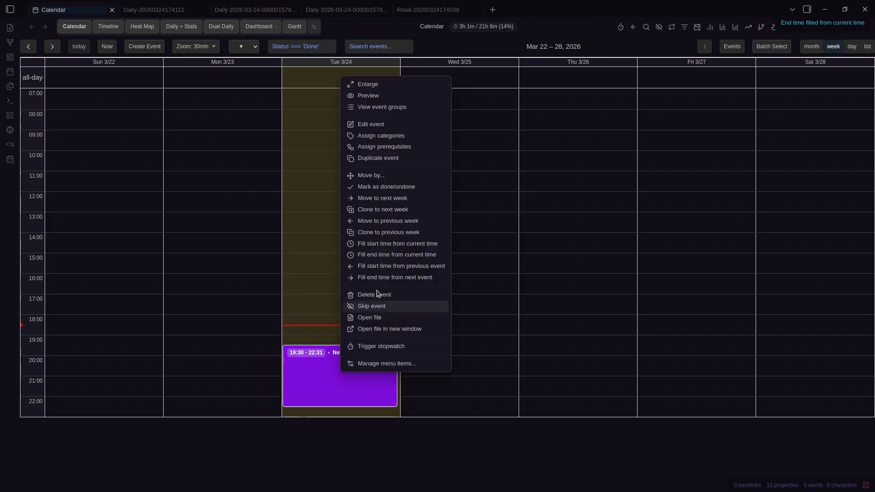
left_click(393, 244)
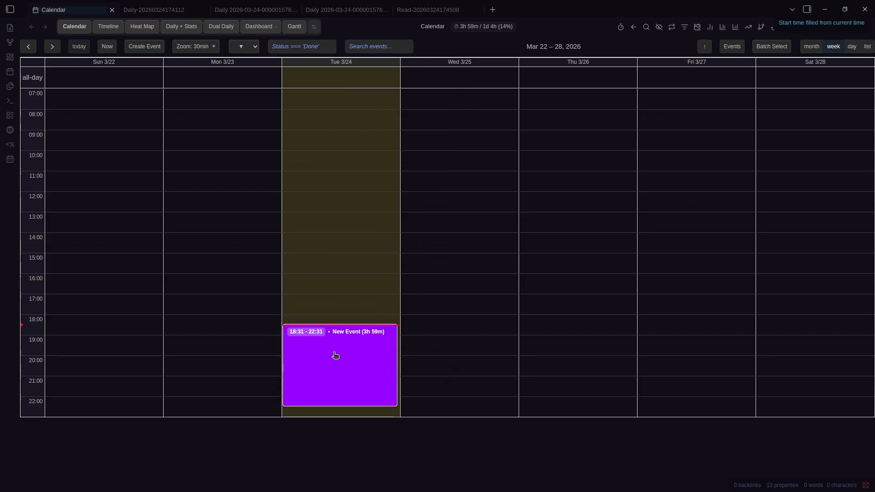
Open the New Event's edit form, then close it without saving
right_click(336, 354)
left_click(379, 107)
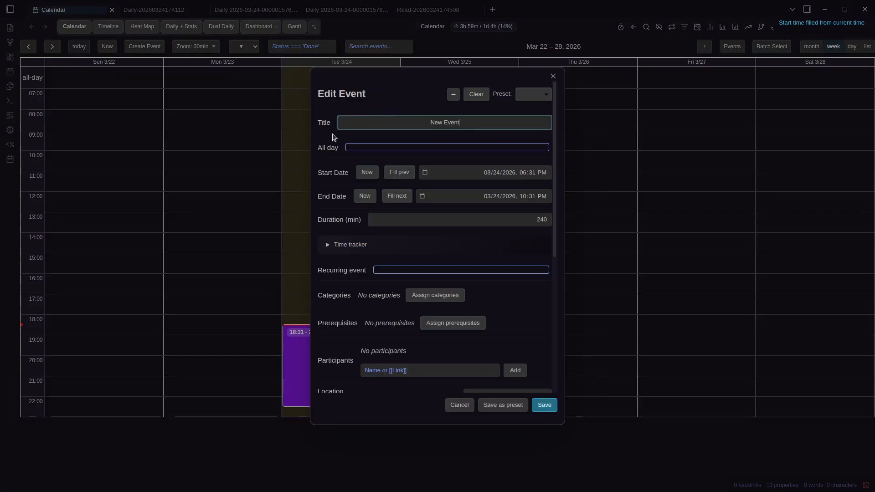
left_click(367, 173)
left_click(553, 76)
Move the New Event to Tuesday 13:01–17:01 and open its edit form with Time tracker expanded
left_click_drag(371, 365, 366, 254)
right_click(365, 254)
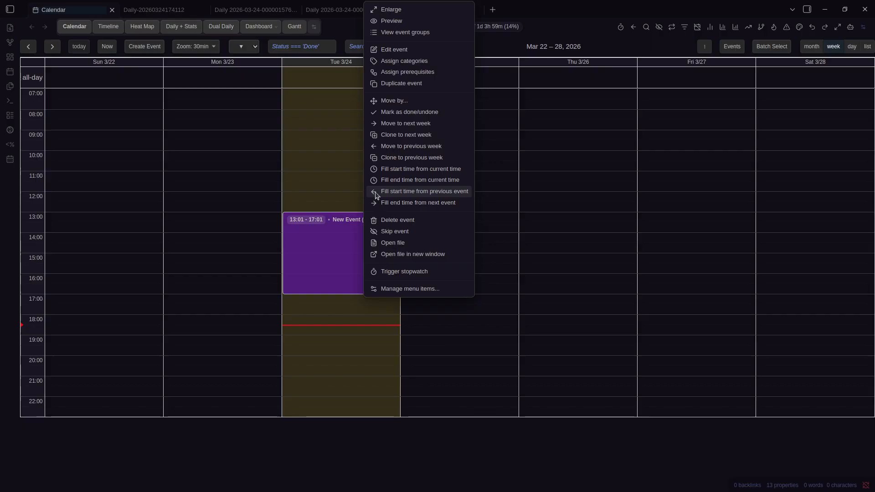
left_click(397, 50)
left_click(365, 244)
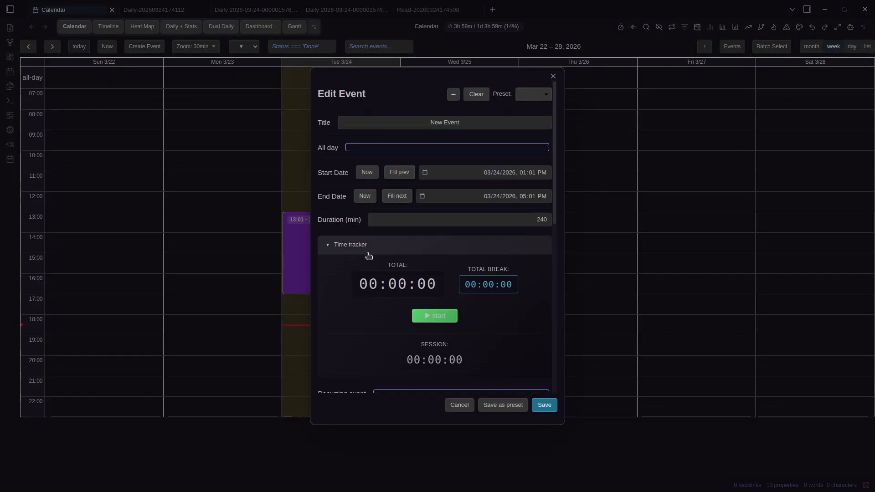
Create a Previous Event on Tuesday from 10:30 to 12:00
left_click(670, 181)
right_click(325, 254)
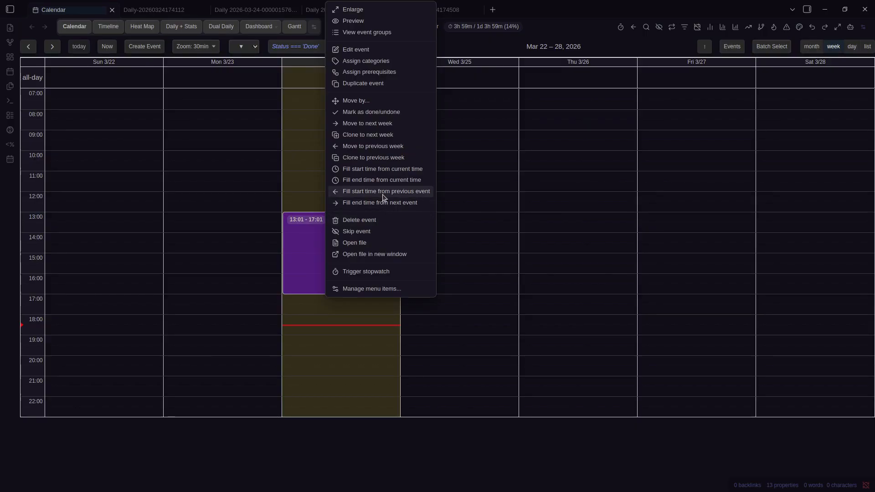
left_click_drag(323, 188, 322, 167)
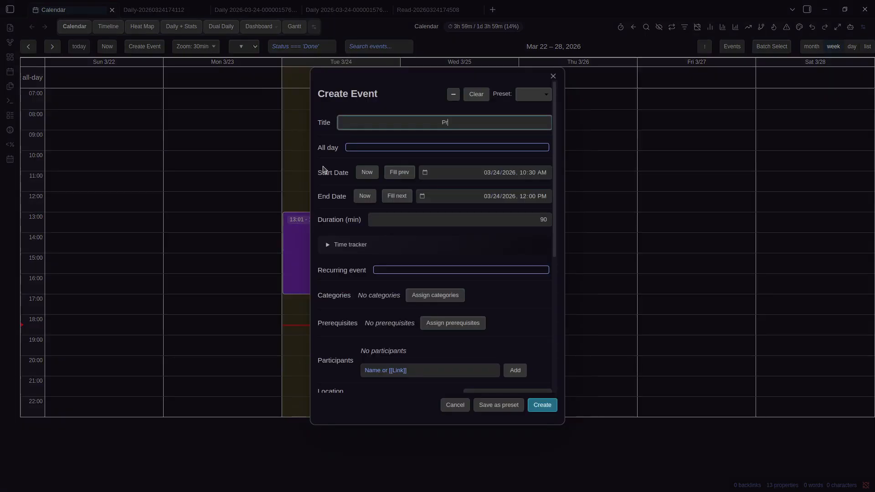
type("Previous Event")
key("Return")
Start the New Event at 12:00, where the Previous Event ends
right_click(350, 262)
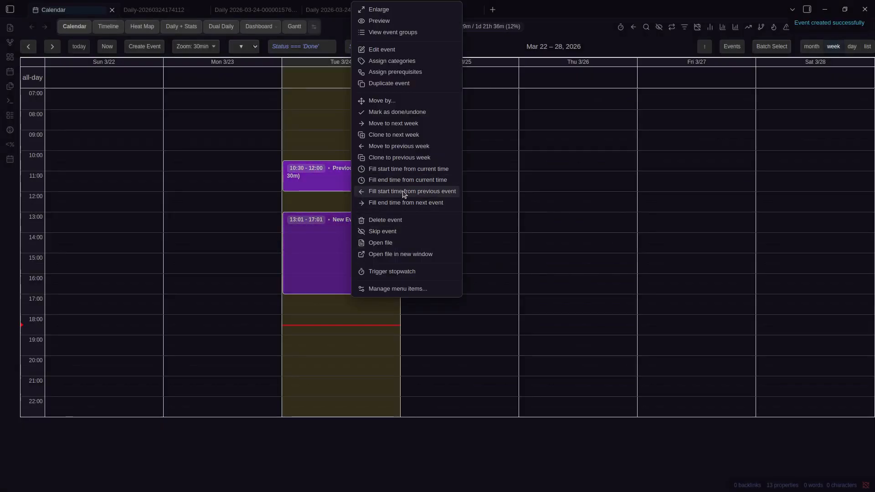
left_click(404, 192)
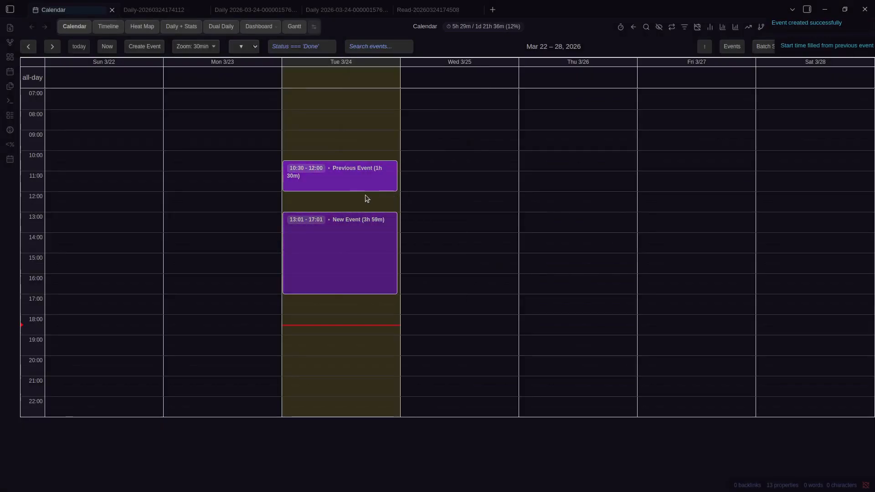
right_click(336, 181)
right_click(322, 230)
left_click(370, 52)
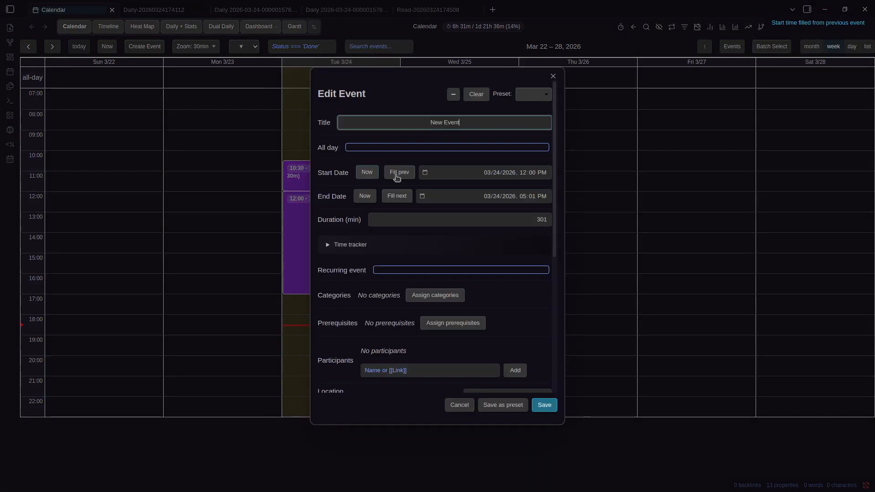
key("Escape")
Add a Next Event at Tuesday 18:00 and end the New Event where it begins
left_click(332, 325)
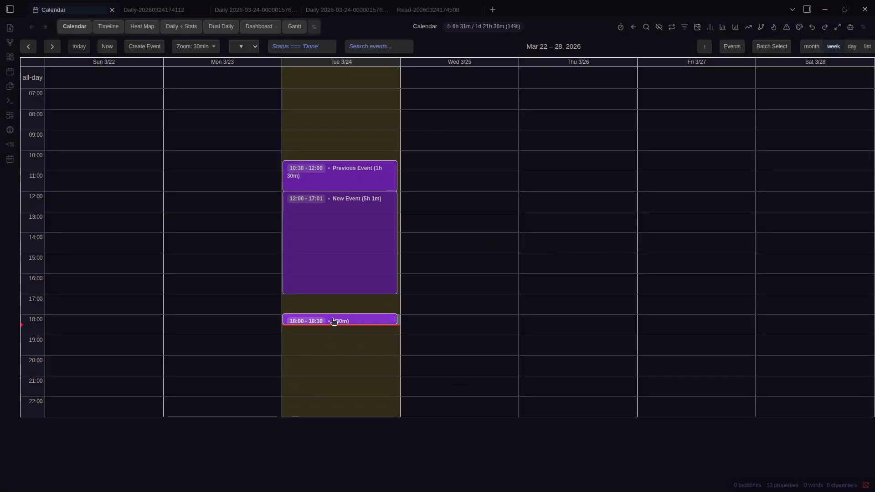
type("Next Event")
key("Return")
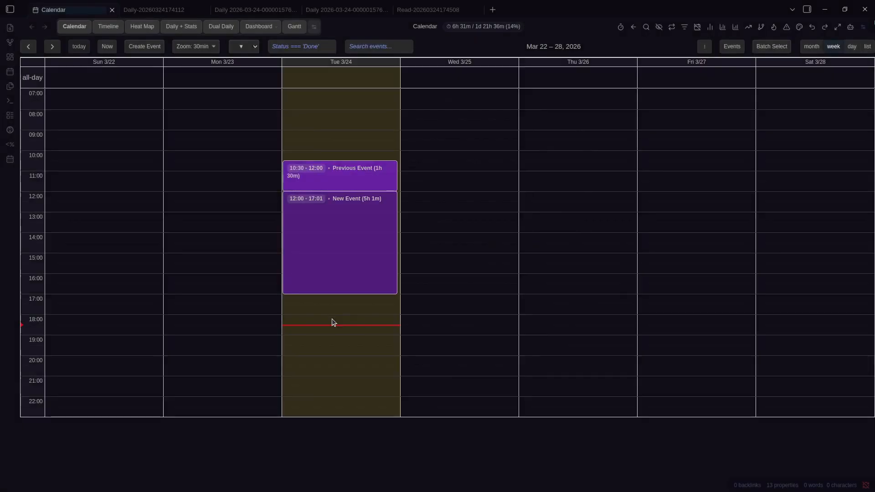
right_click(350, 264)
left_click(410, 203)
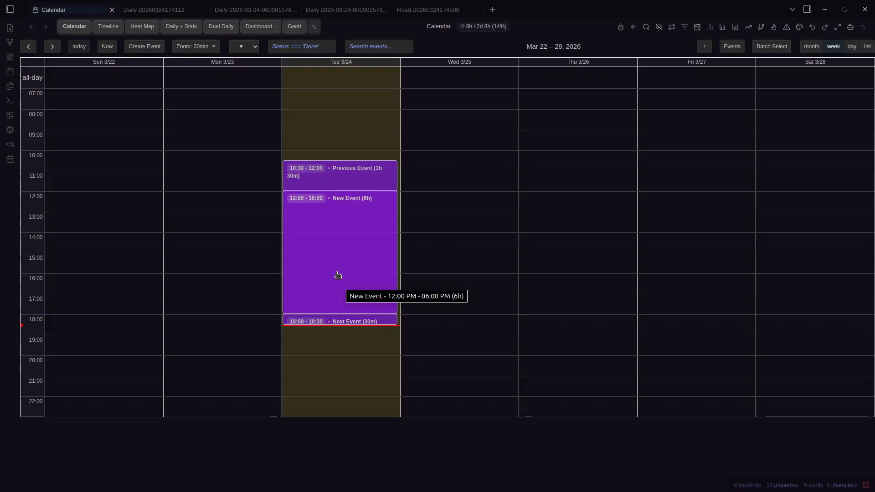
Delete the Next Event from Tuesday 3/24
right_click(338, 275)
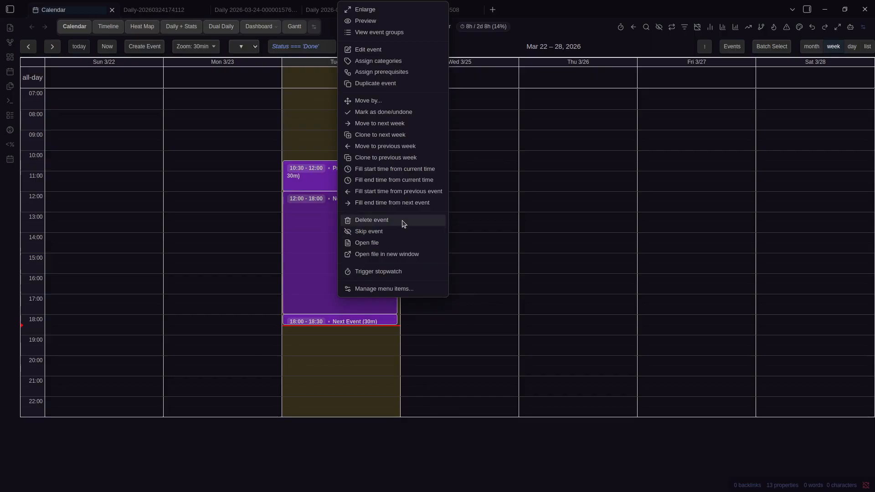
right_click(327, 297)
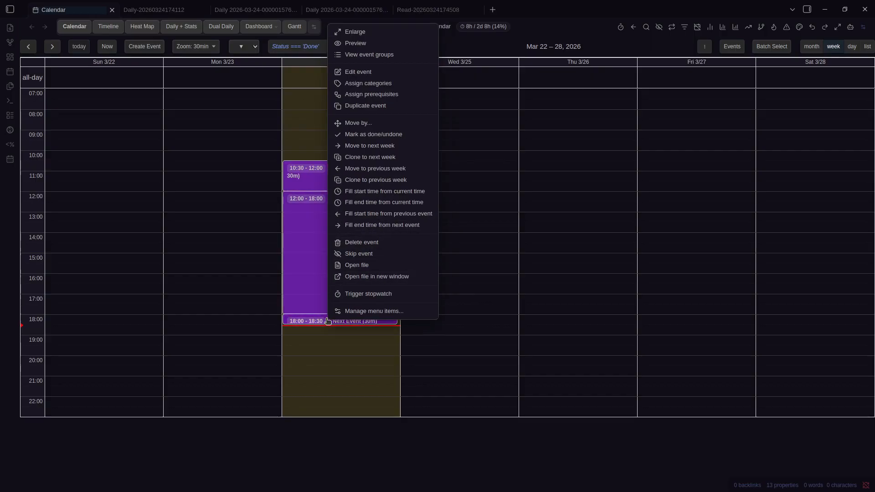
left_click(367, 242)
Skip the New Event, then restore it from the skipped events list
right_click(346, 246)
left_click(385, 232)
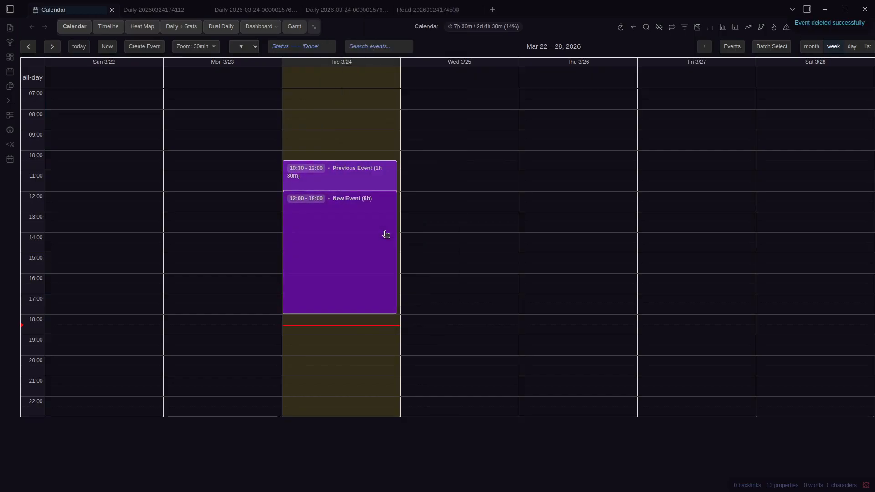
left_click(728, 46)
left_click(506, 281)
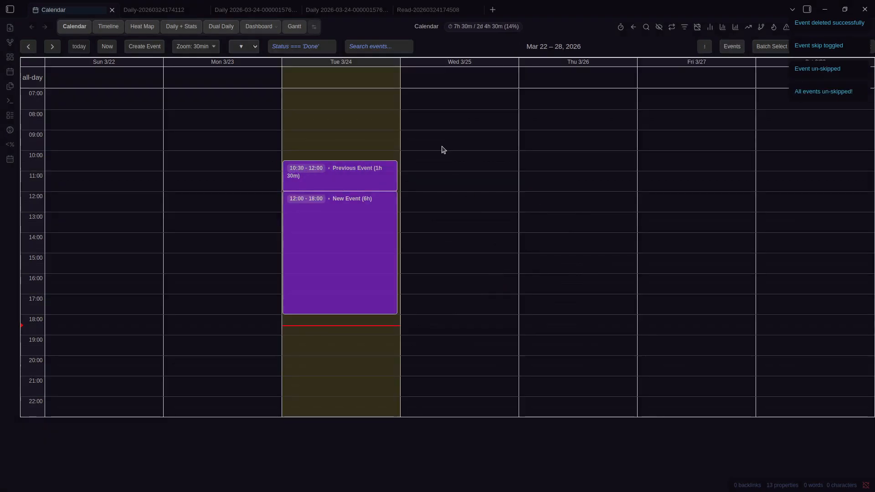
Open the New Event note in its own tab and return to the calendar
right_click(361, 242)
left_click(392, 243)
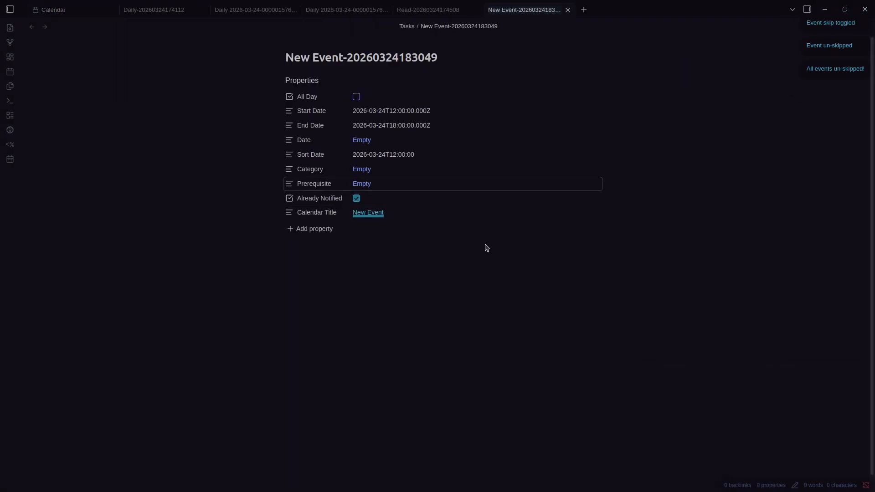
key("ctrl+Tab")
Open the New Event note in a separate window, bring it on-screen, then close it
right_click(356, 256)
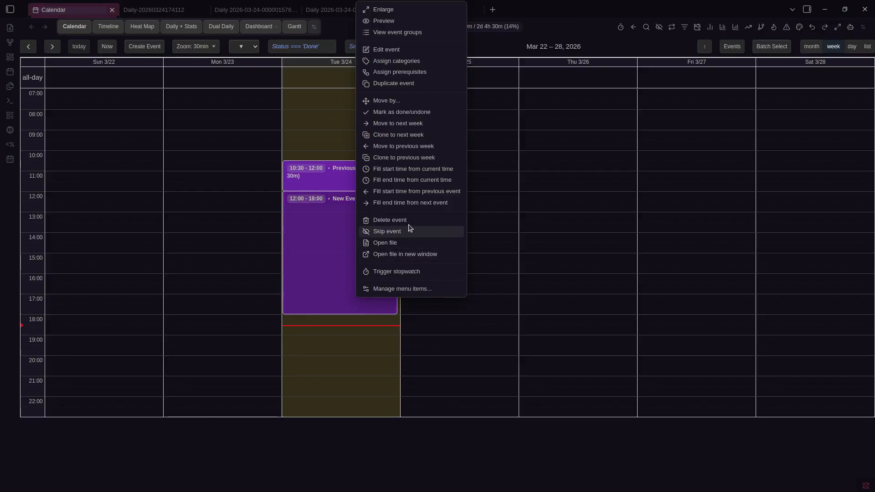
left_click(406, 256)
left_click_drag(189, 185, 473, 89)
left_click(607, 85)
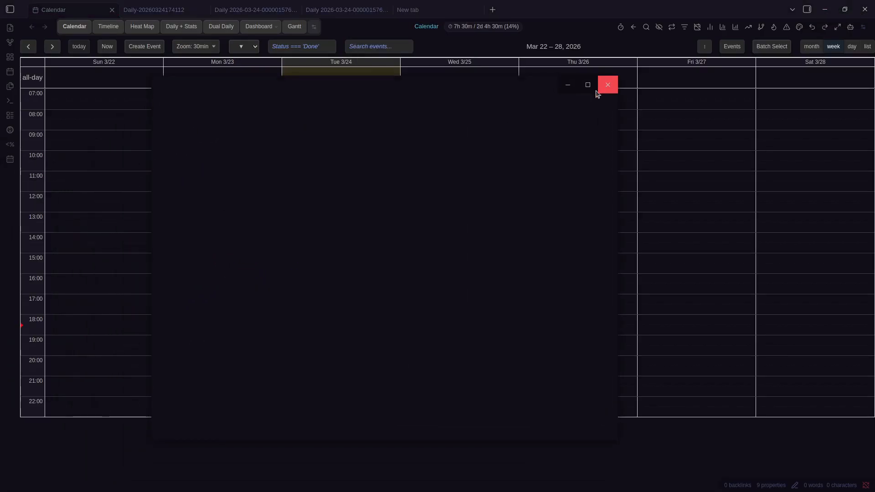
Bring up the New Event's action menu again
right_click(355, 255)
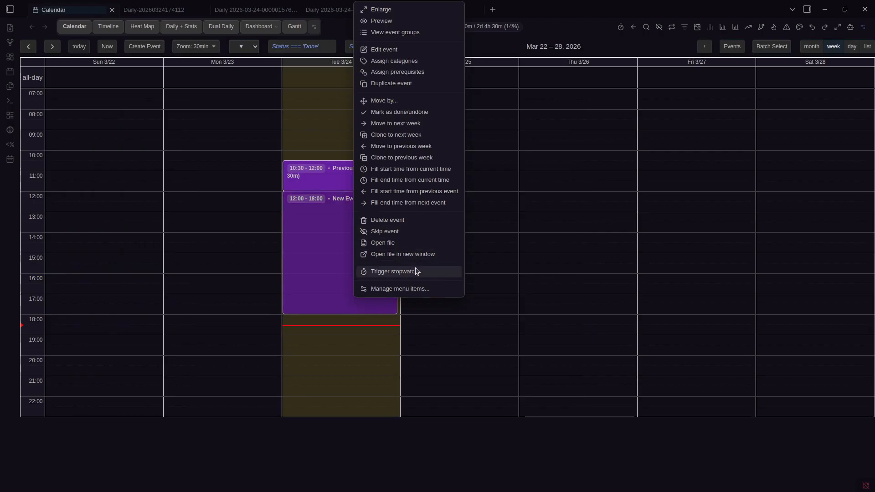
left_click(543, 48)
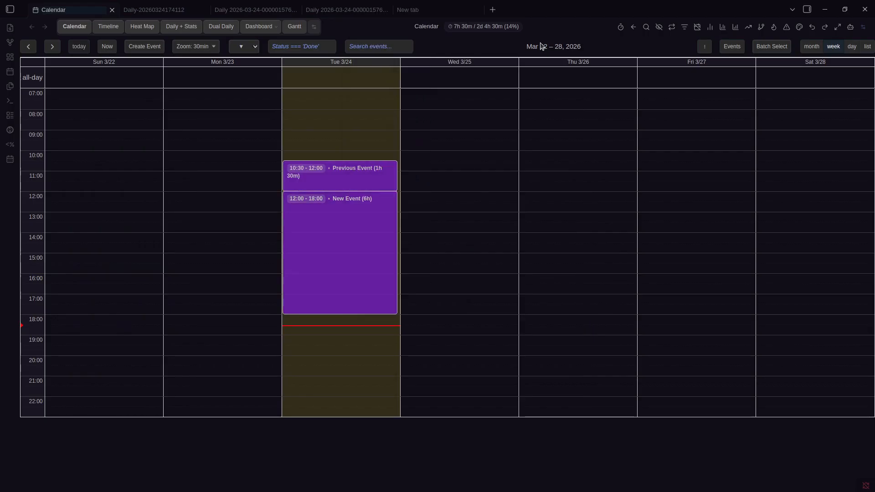
right_click(337, 223)
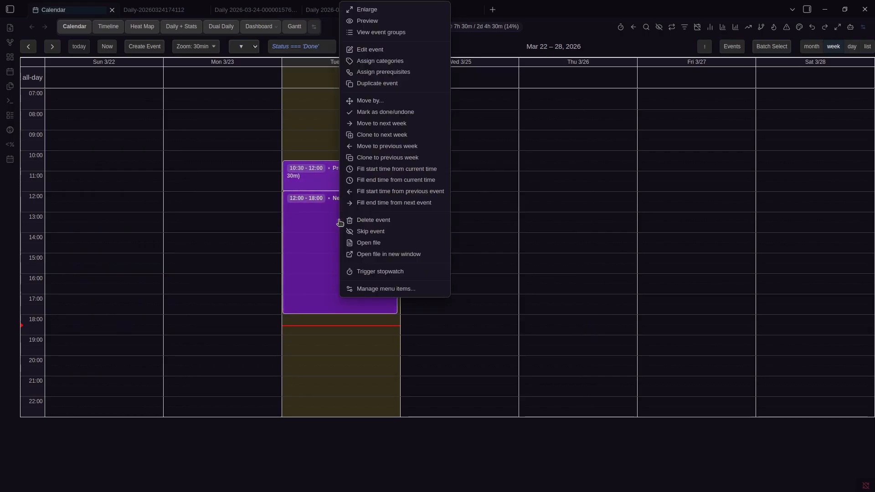
Start New Event's stopwatch, then minimize and restore its editor with the Minimize command
left_click(393, 273)
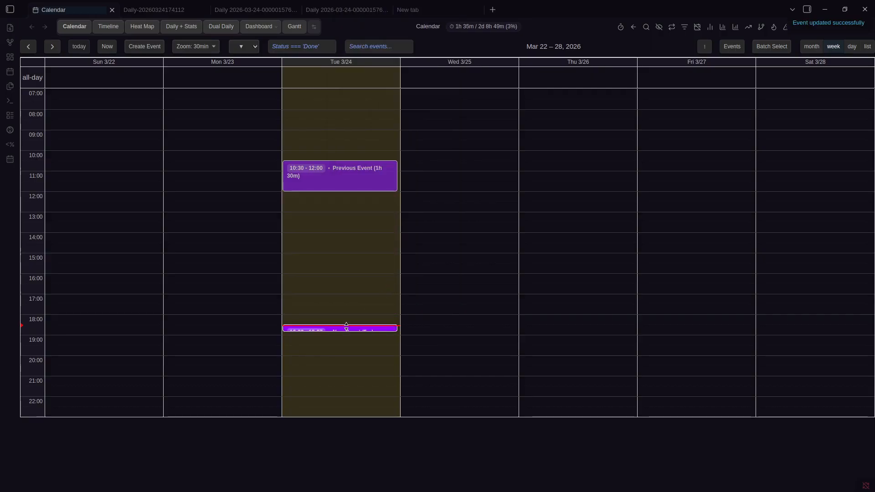
right_click(348, 330)
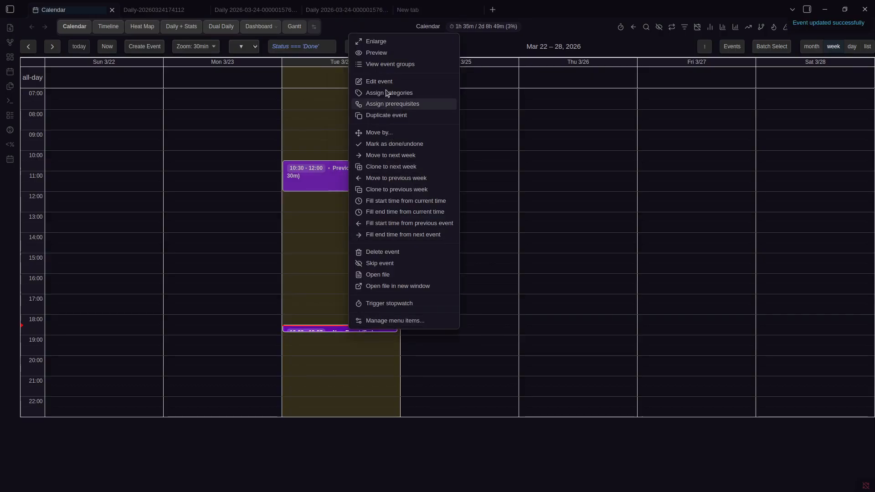
left_click(387, 84)
key("Escape")
key("ctrl+p")
type("Minimiz")
key("Return")
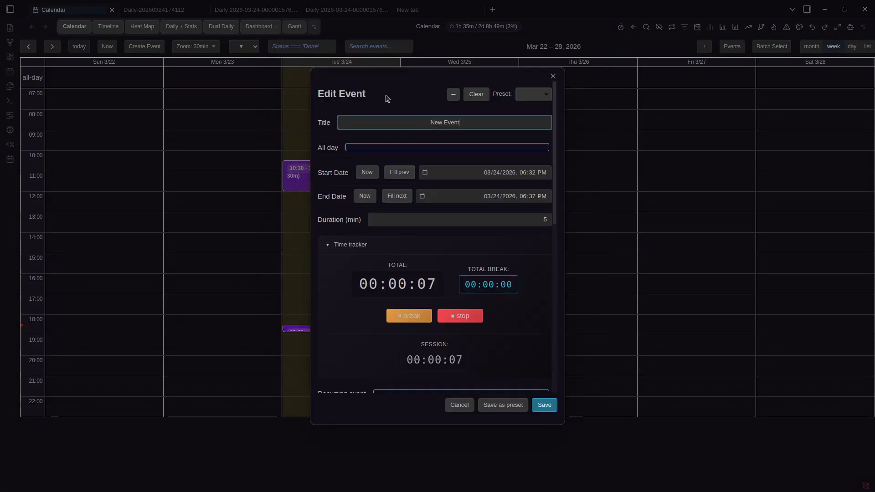
Pause the time tracker for a short break, then resume tracking
scroll(475, 200, "down", 1)
scroll(474, 199, "up", 1)
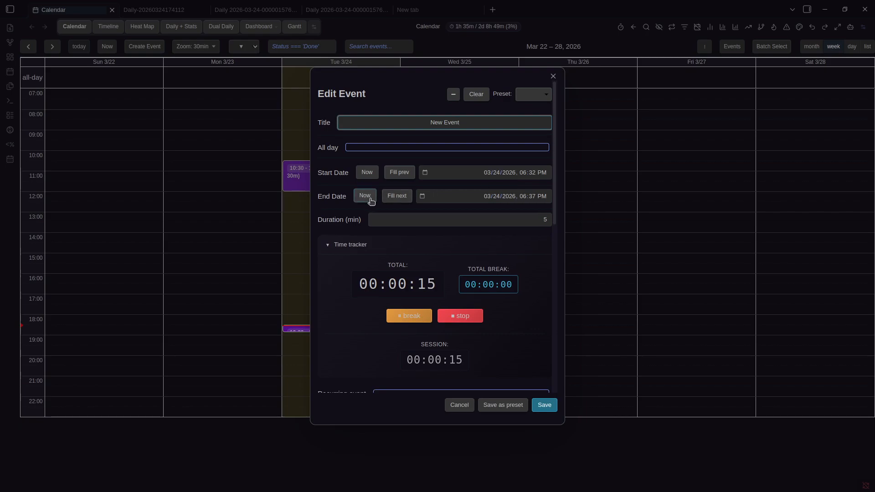
scroll(439, 236, "down", 1)
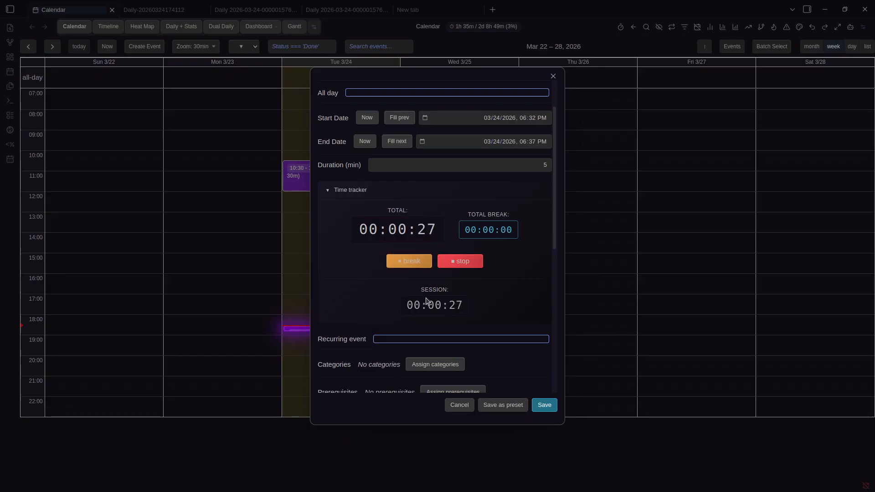
scroll(437, 329, "up", 2)
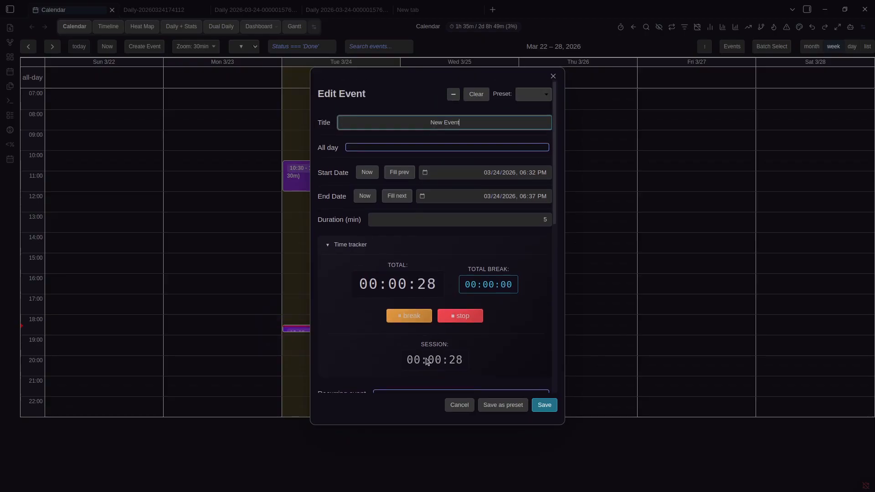
left_click(410, 320)
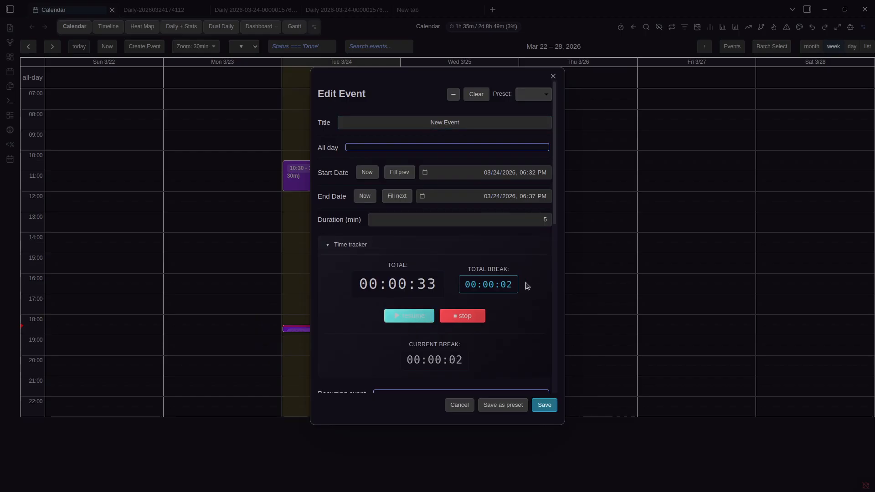
scroll(524, 290, "down", 4)
scroll(524, 290, "up", 1)
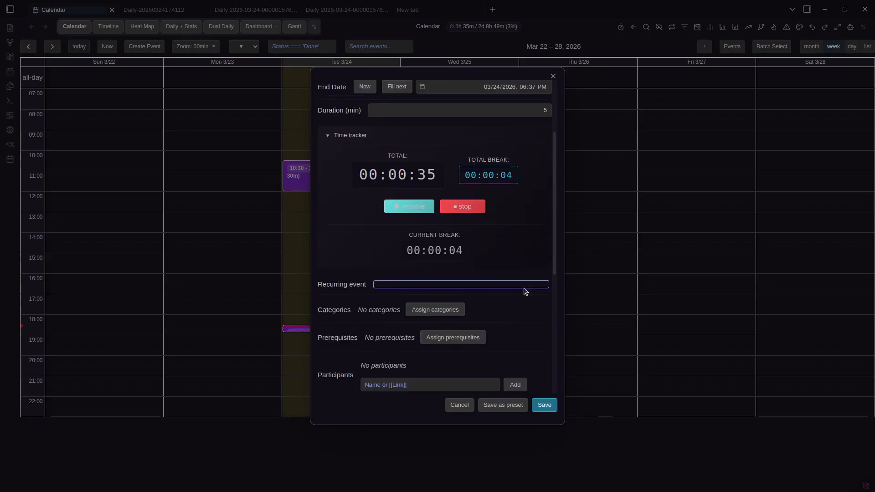
left_click(422, 207)
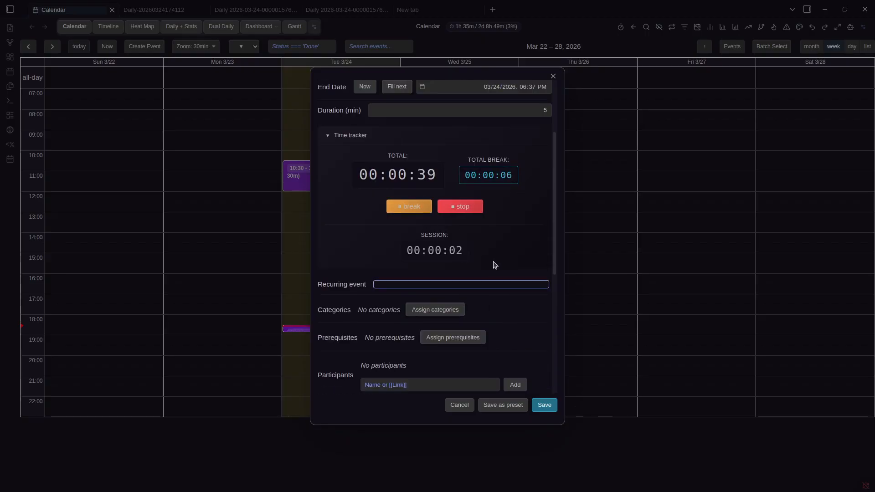
Stop the time tracker and save New Event as 18:32–18:33
scroll(488, 261, "down", 5)
scroll(496, 242, "up", 5)
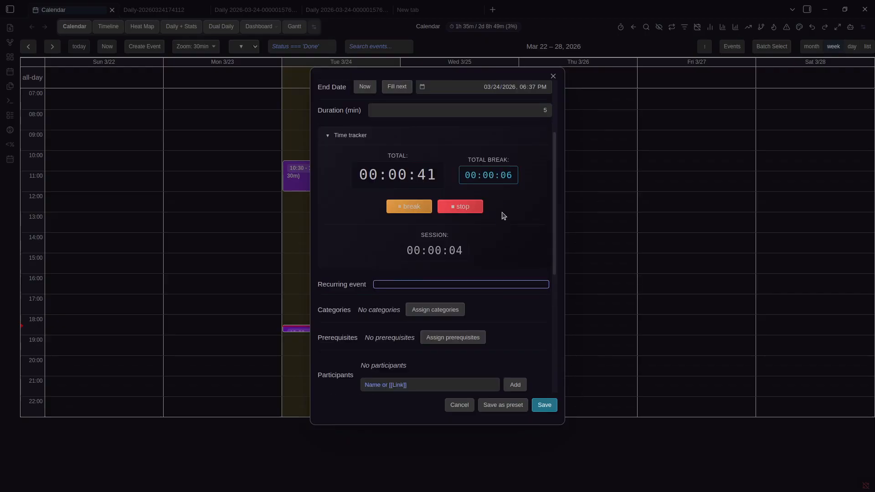
scroll(459, 293, "down", 4)
scroll(412, 310, "up", 4)
scroll(393, 296, "down", 4)
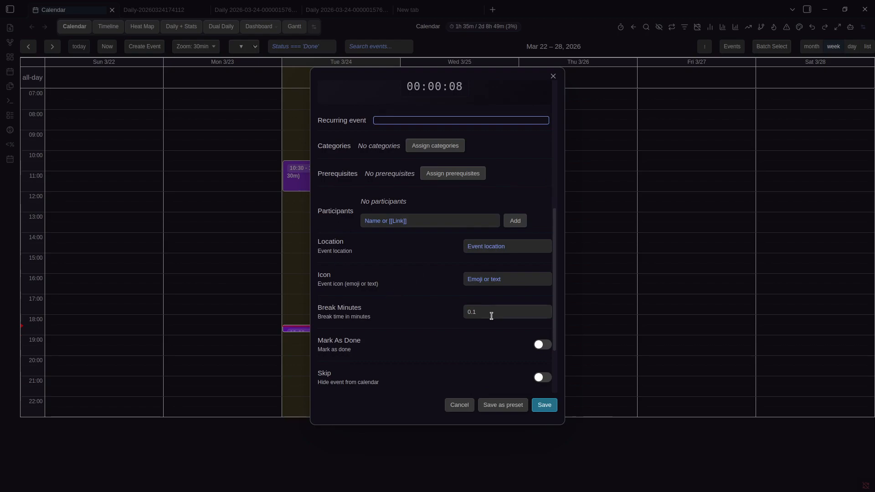
scroll(494, 315, "up", 6)
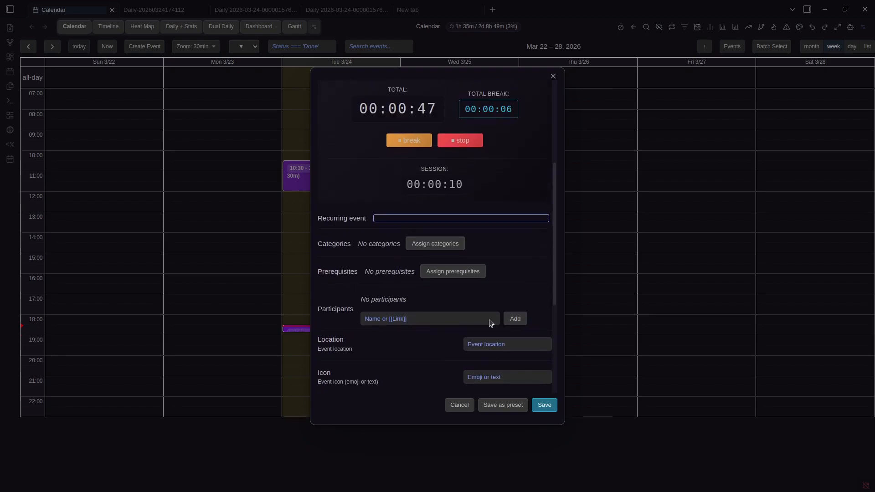
scroll(486, 269, "up", 1)
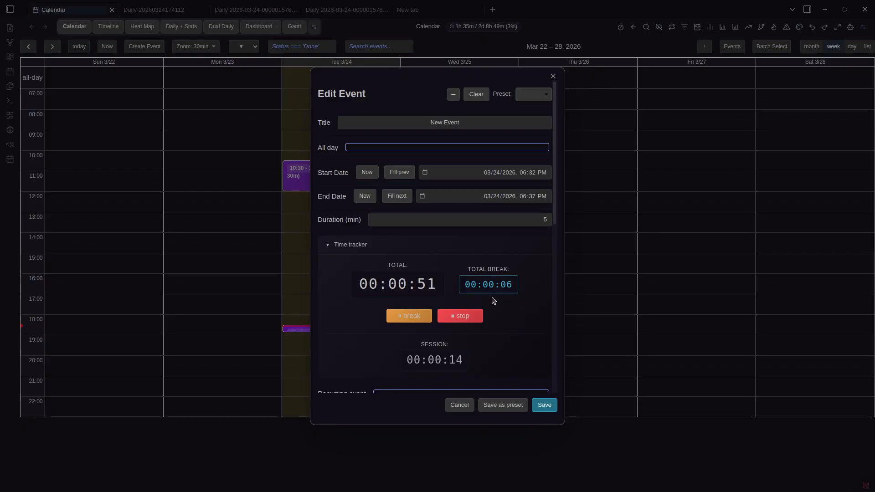
scroll(492, 302, "down", 5)
scroll(486, 259, "up", 1)
scroll(486, 258, "up", 2)
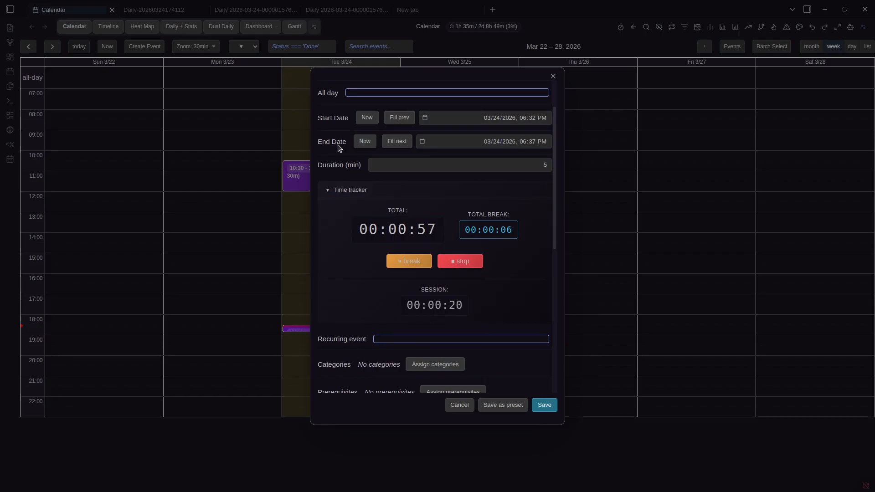
left_click(467, 262)
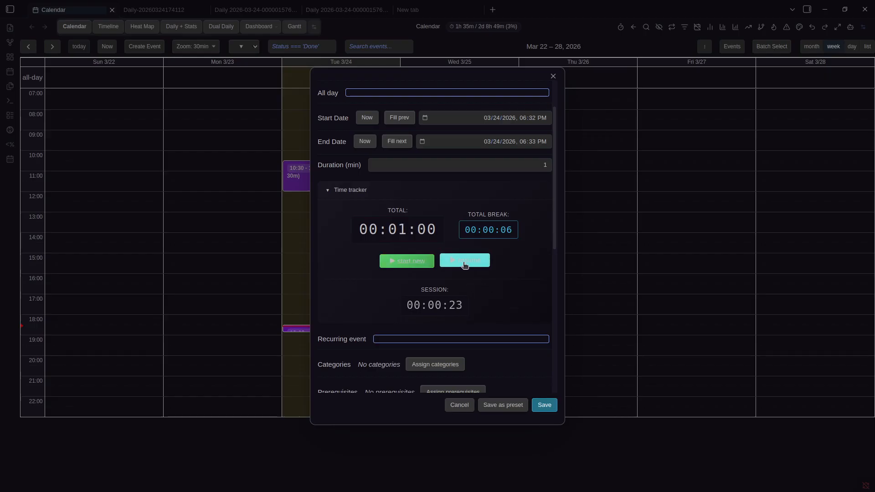
left_click(545, 405)
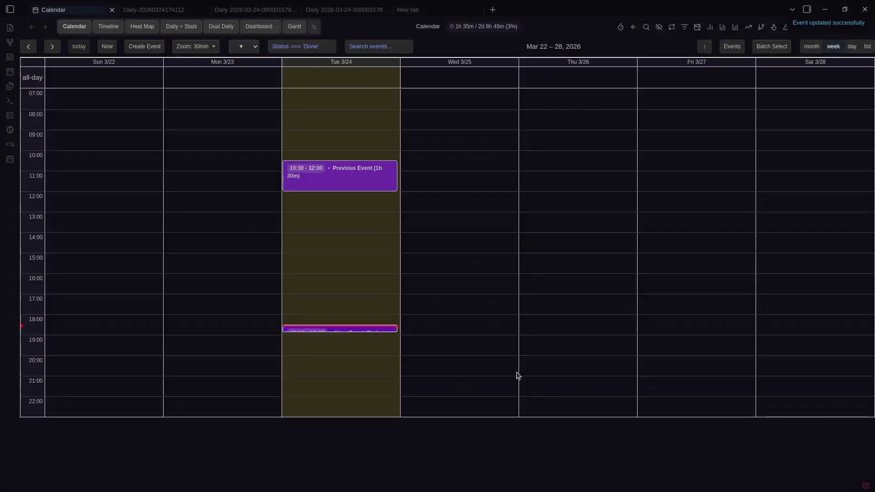
right_click(367, 328)
Move New Event down so it starts at 18:02
left_click(401, 79)
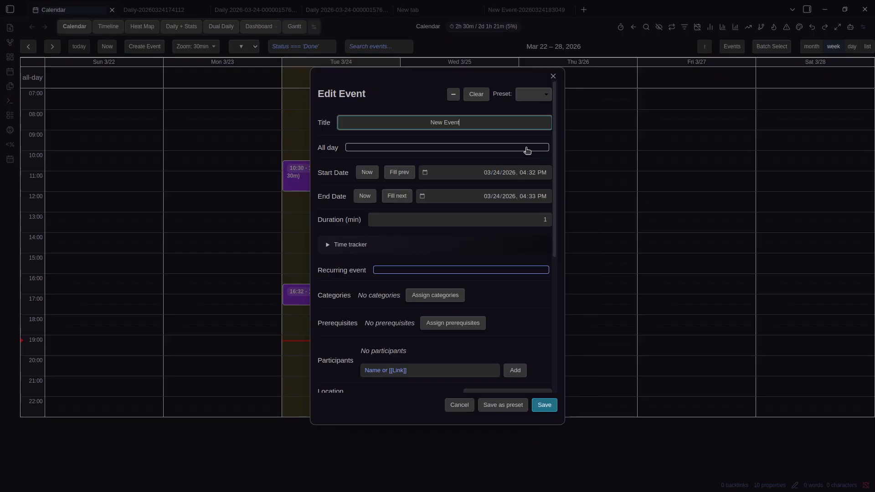
key("Escape")
left_click_drag(327, 301, 346, 325)
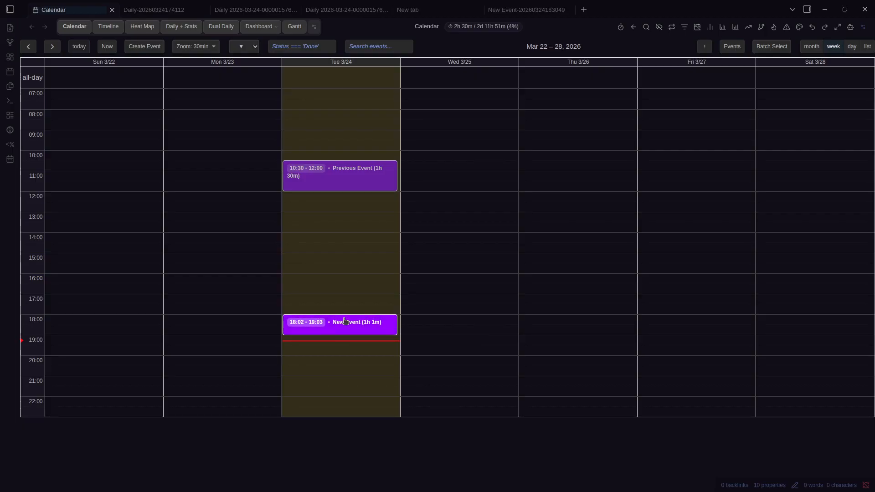
Start New Event's time tracker in its editor and save it, ending at 19:16
right_click(345, 325)
left_click(376, 72)
left_click(438, 245)
left_click(458, 314)
left_click(545, 405)
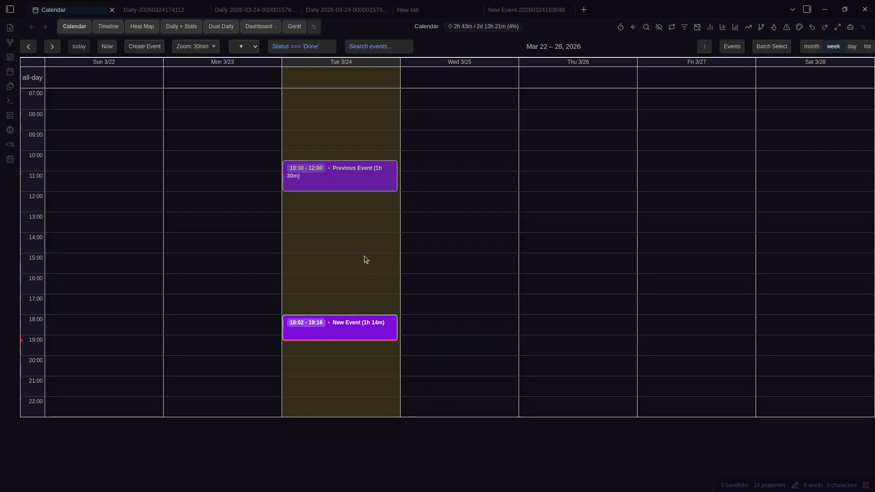
Reopen New Event's editor to check the 1h 14m duration, then close it
right_click(351, 180)
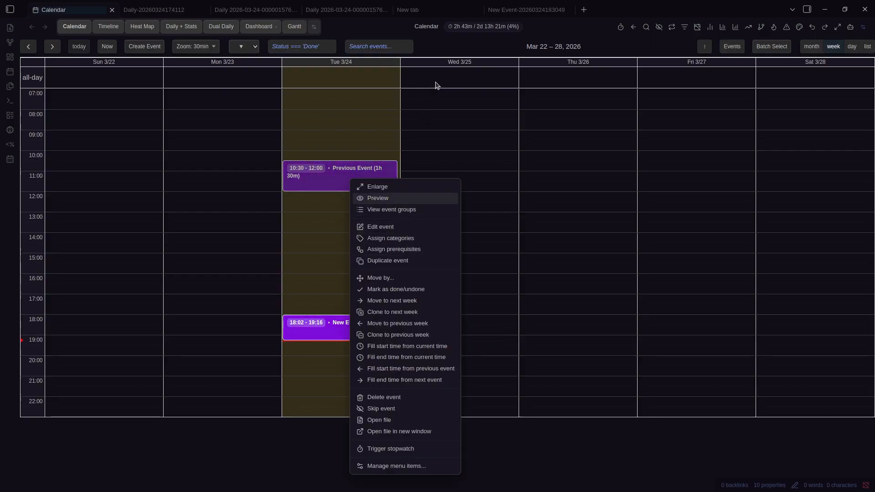
right_click(336, 321)
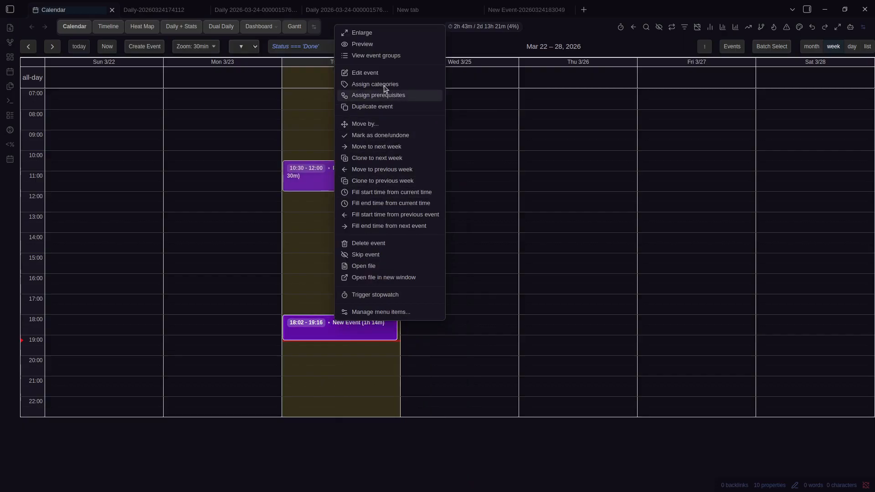
left_click(388, 73)
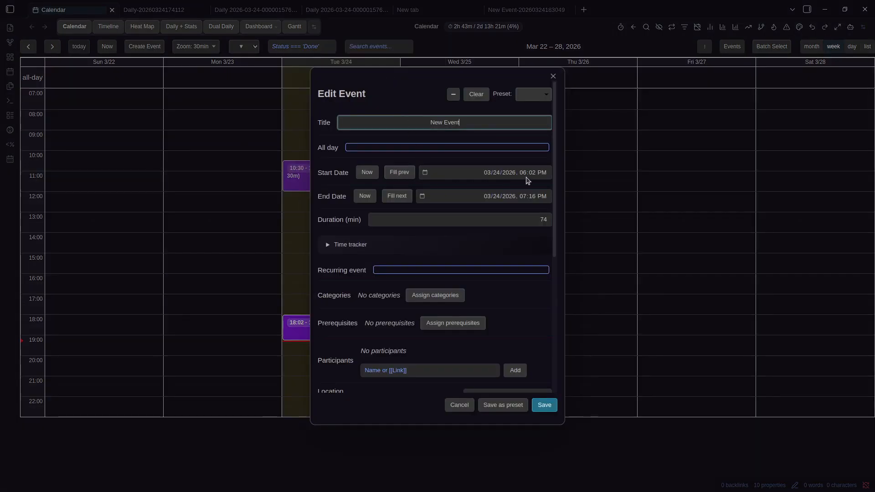
left_click(565, 76)
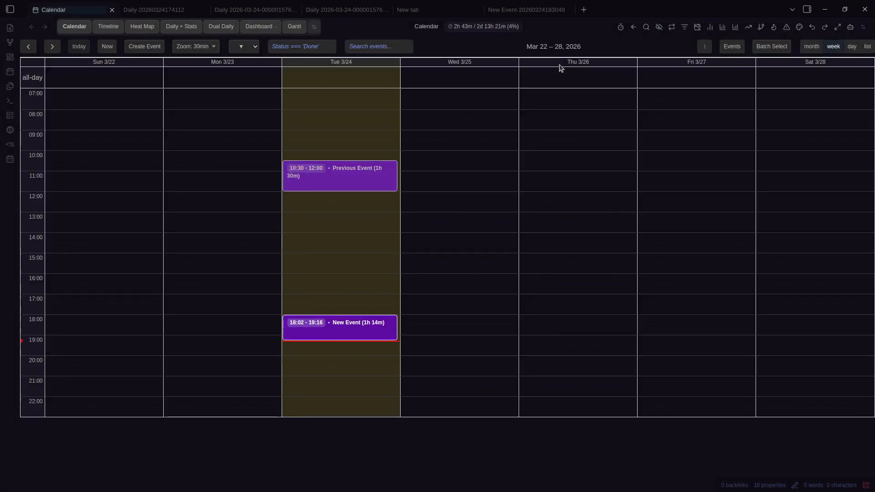
key("ctrl+p")
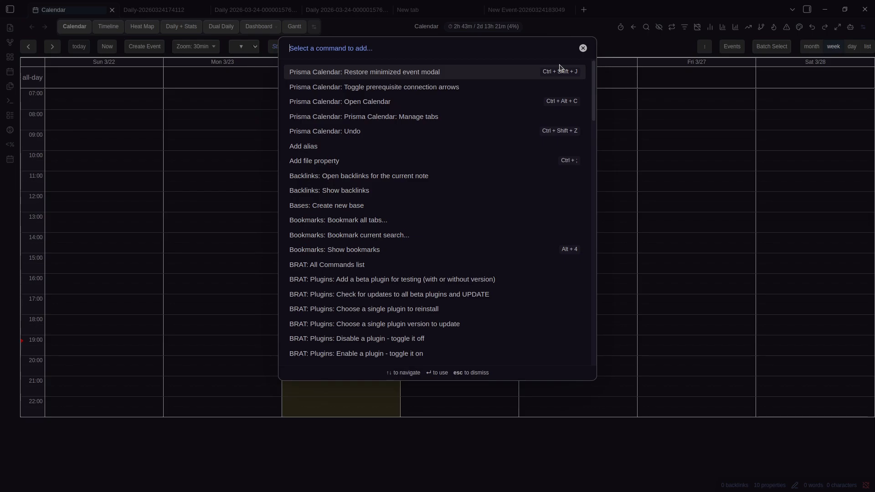
left_click(393, 73)
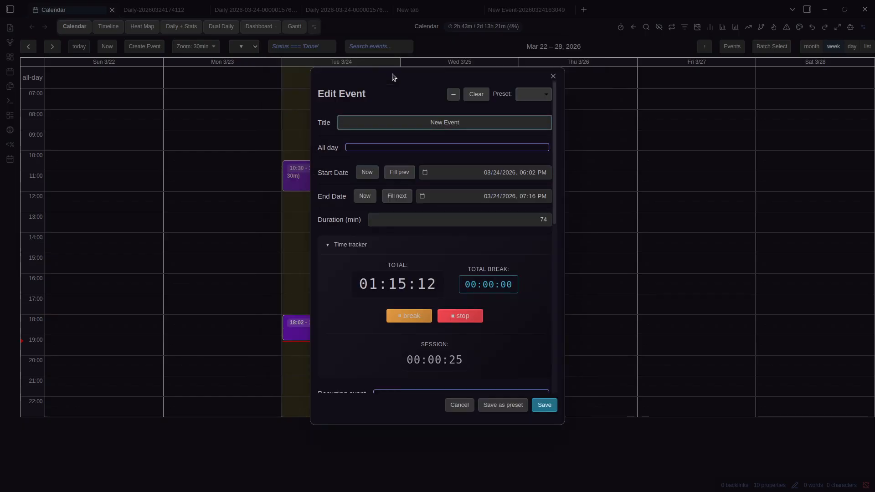
left_click(454, 94)
key("ctrl+p")
key("Return")
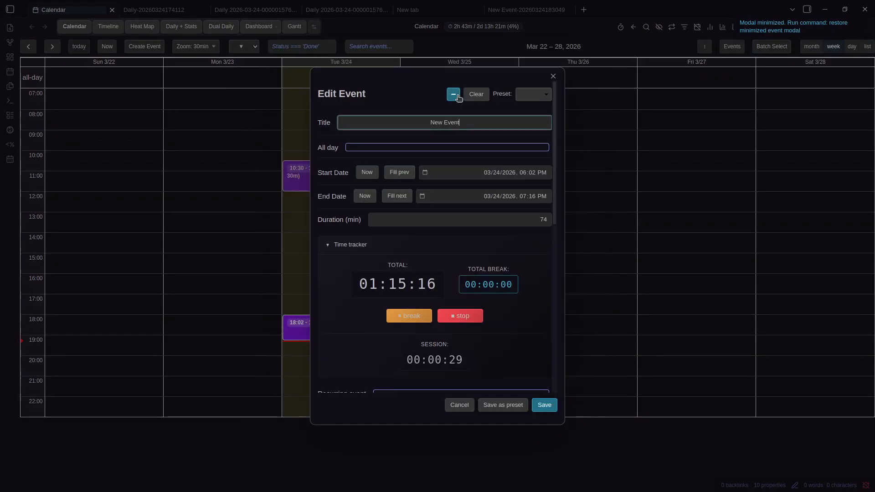
key("Escape")
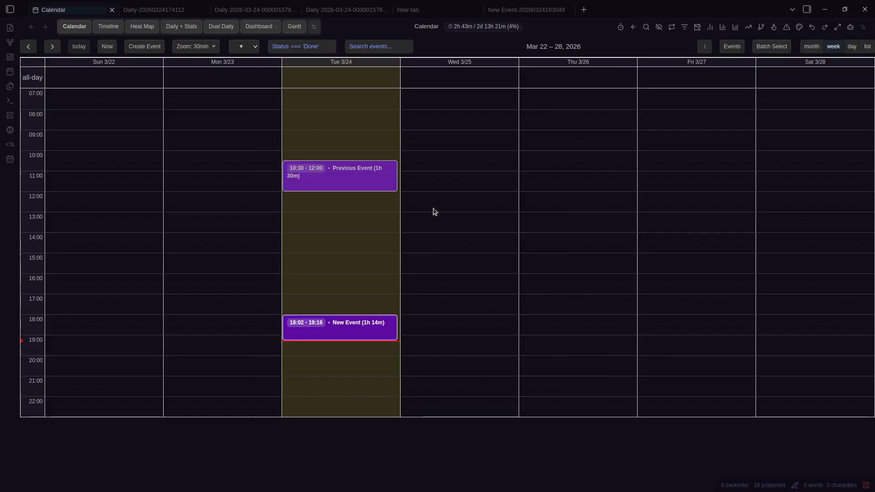
key("ctrl+shift+m")
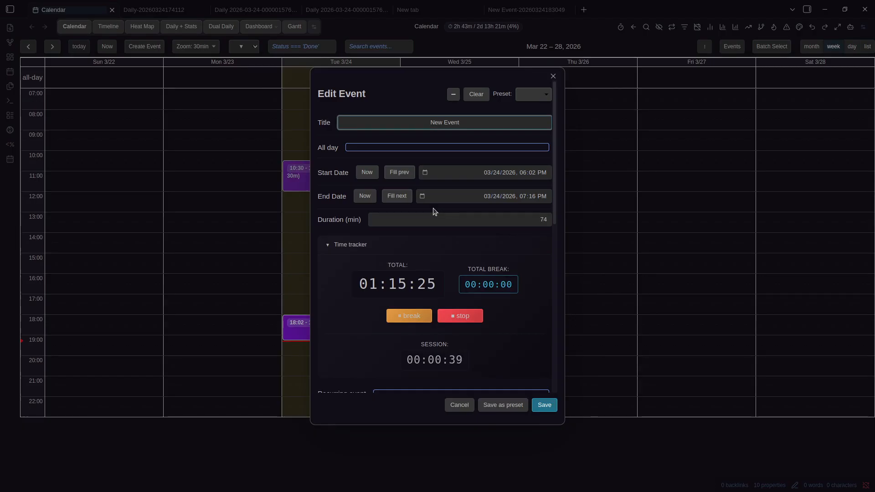
left_click(453, 94)
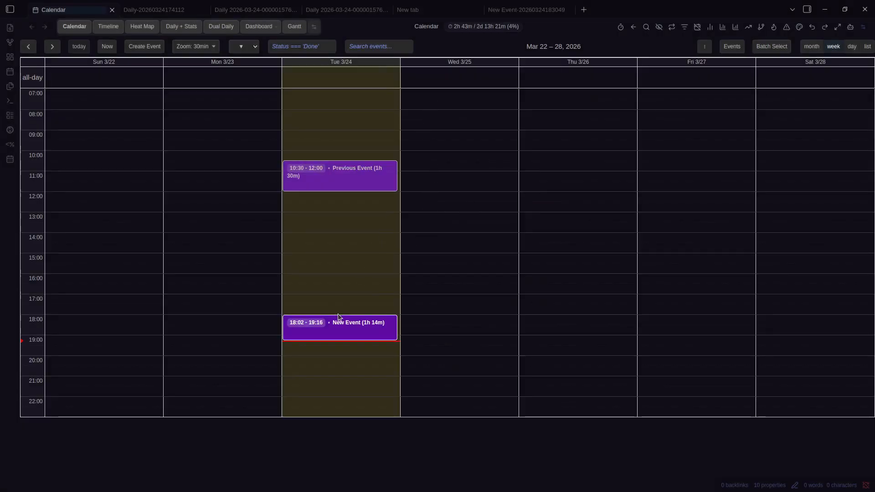
Drag New Event earlier to 15:02 and cancel a new 18:30–20:00 event selection
left_click_drag(347, 321, 351, 264)
right_click(351, 264)
left_click_drag(327, 329, 326, 350)
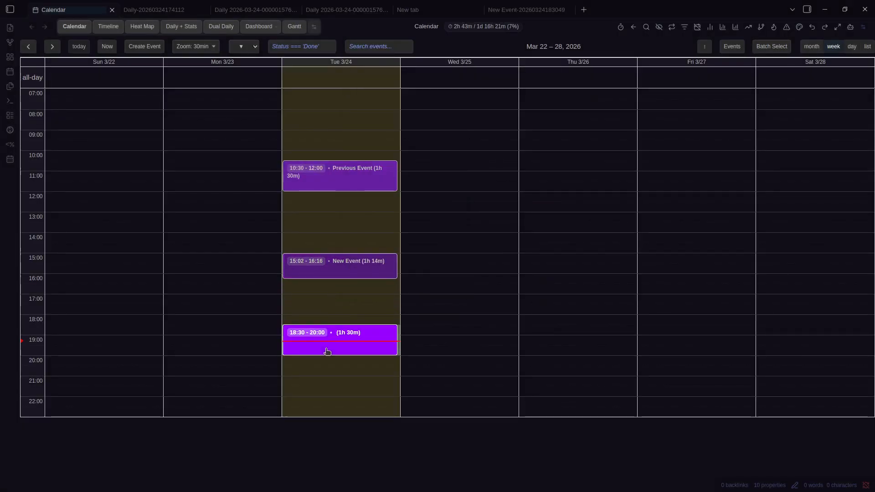
key("Escape")
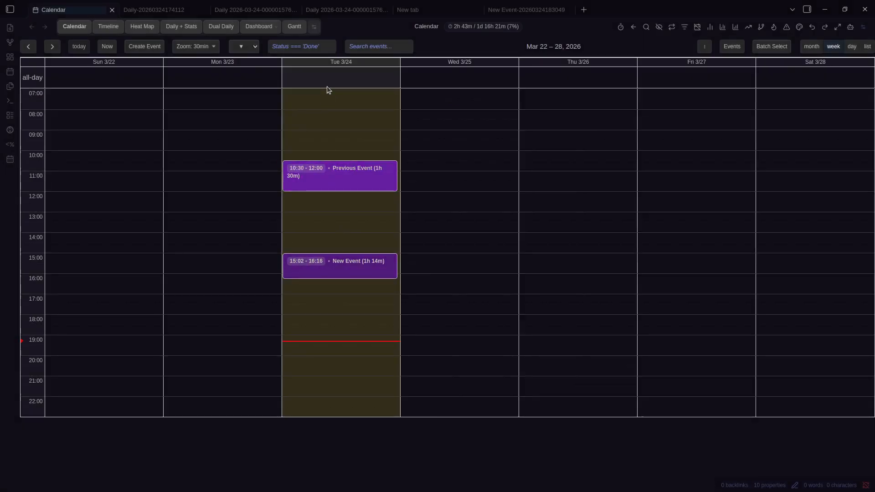
Create an 'Obsidian Write' all-day event on Tuesday 3/24 and start its stopwatch
left_click(326, 87)
type("Obsidian Write")
key("Return")
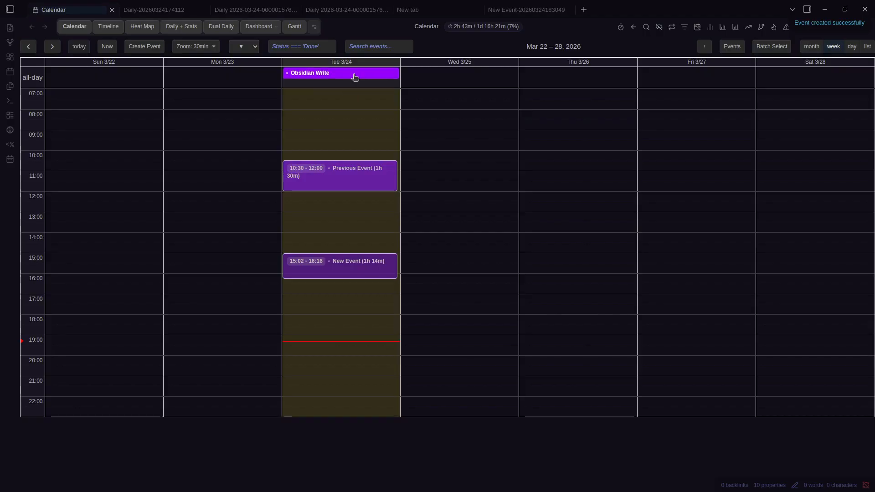
right_click(354, 74)
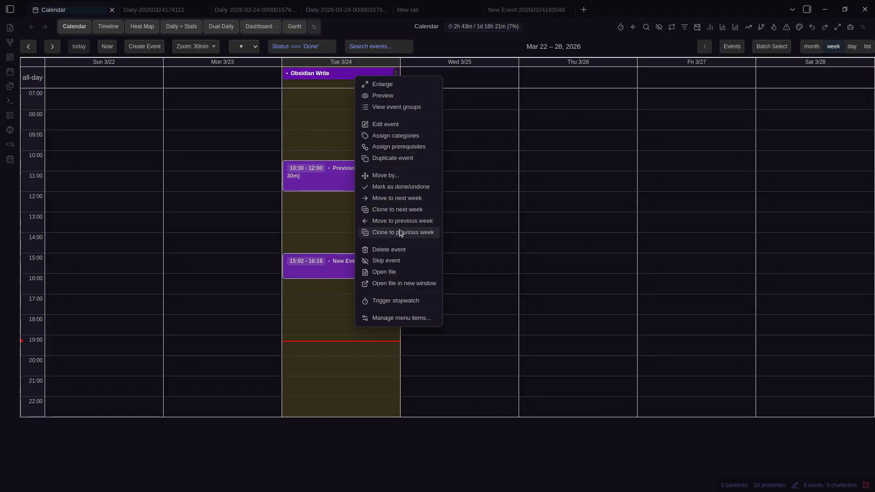
left_click(404, 301)
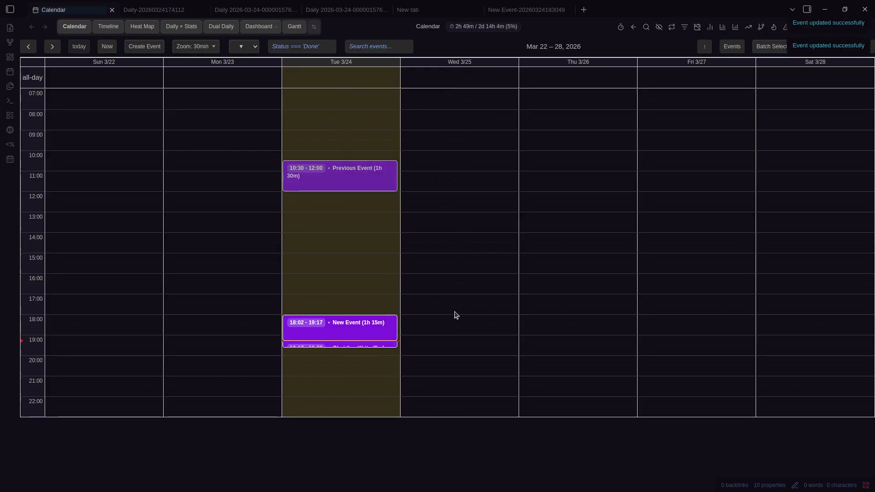
left_click(455, 312)
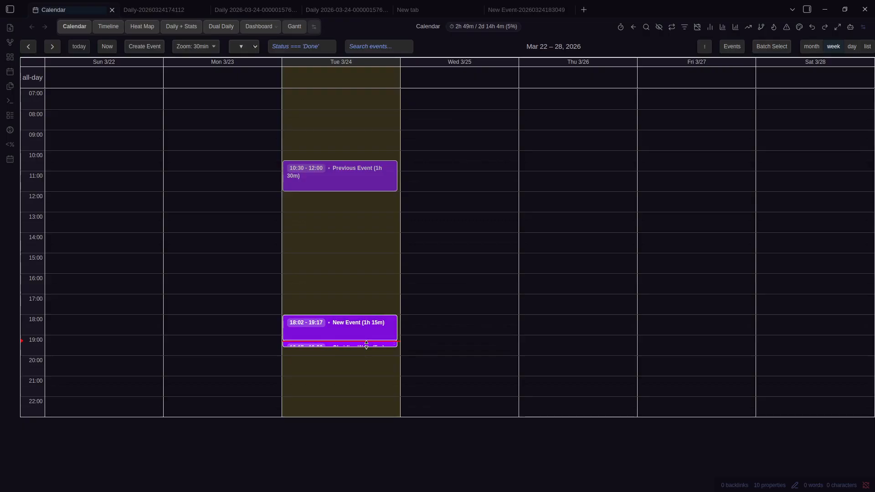
Review New Event in its editor, then close it
right_click(366, 324)
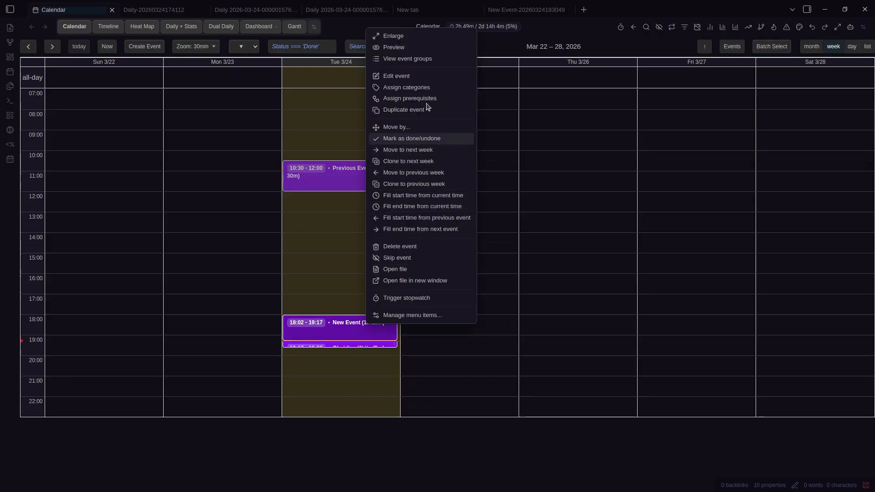
left_click(431, 79)
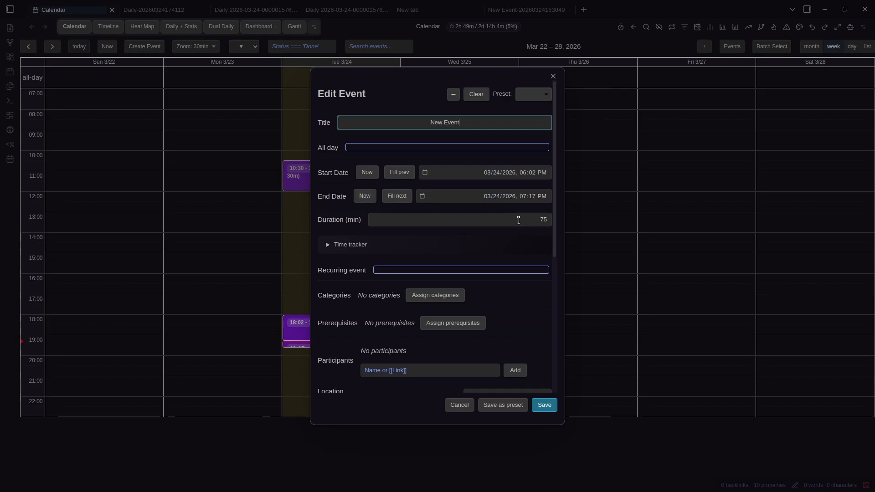
key("Escape")
scroll(377, 355, "up", 4)
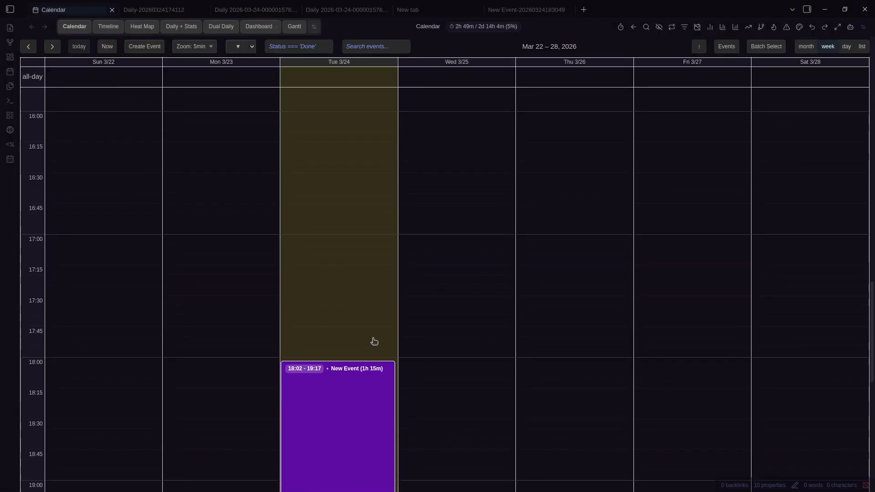
scroll(375, 342, "down", 5)
scroll(360, 331, "up", 2)
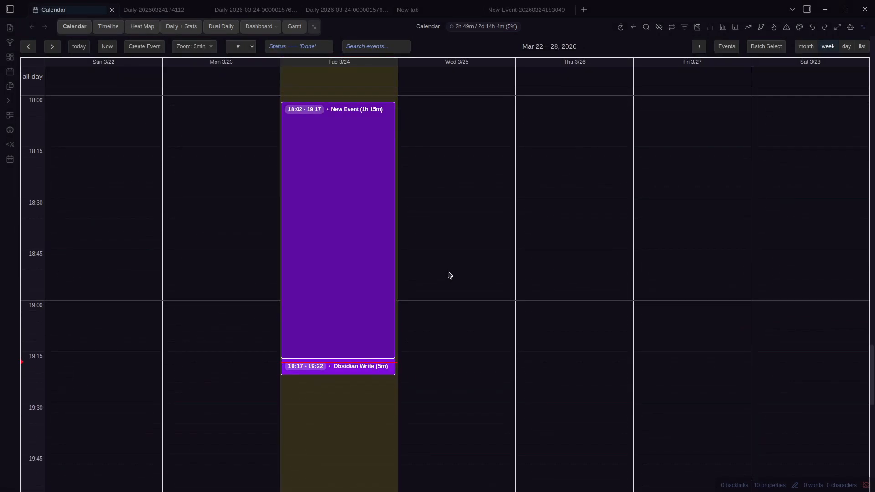
scroll(328, 101, "up", 2)
Add 'Send Mail' and 'Here' all-day events on Tuesday
left_click(333, 82)
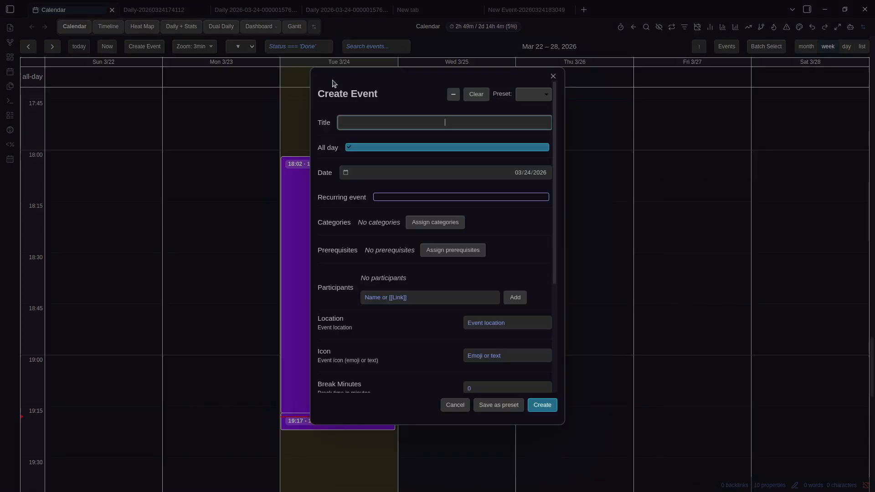
type("nd Mail")
key("Return")
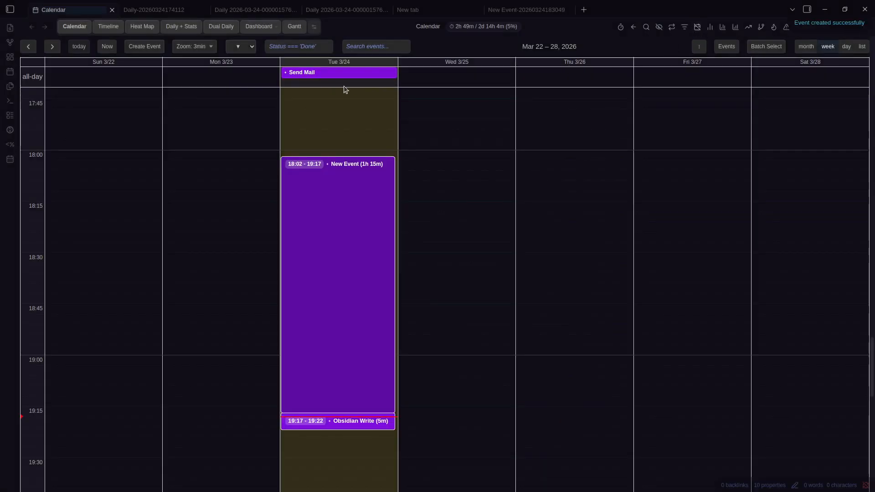
left_click(343, 86)
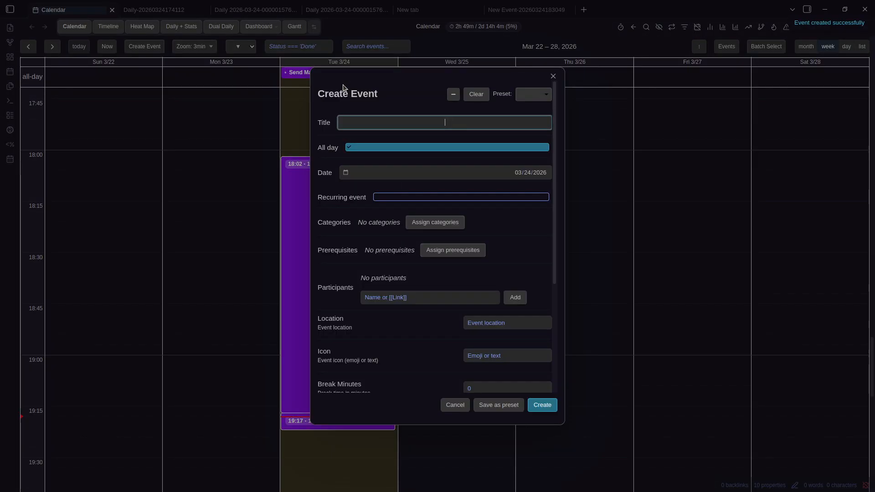
key("Escape")
left_click(343, 85)
type("H")
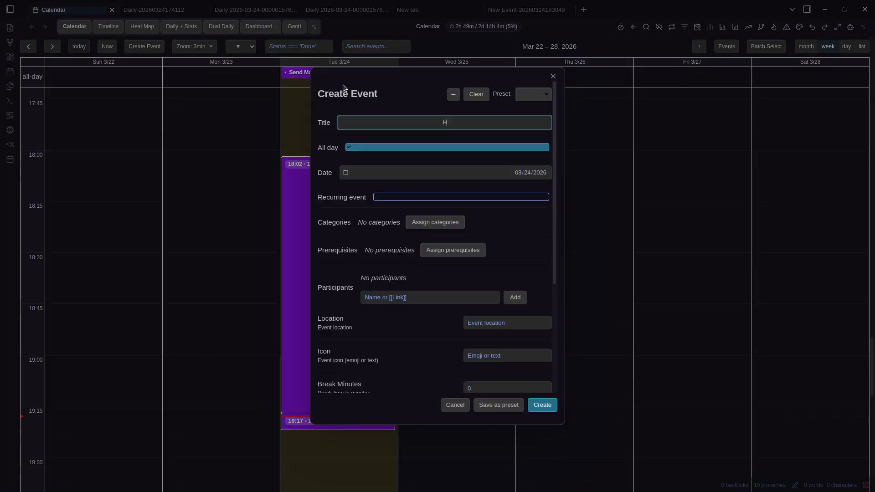
type("ere")
key("Return")
Open and close the Obsidian Write editor, returning to the calendar view
key("ctrl+e")
key("Escape")
key("ctrl+Tab")
key("ctrl+shift+Tab")
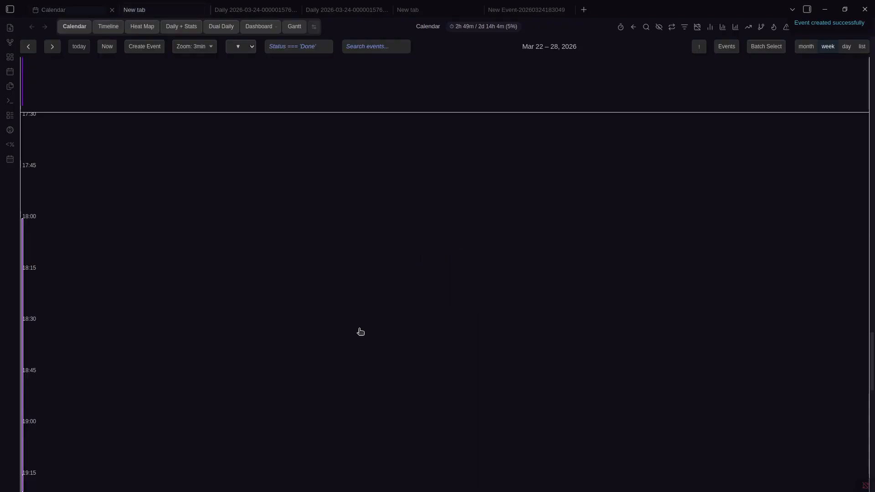
scroll(327, 239, "down", 3)
Start Send Mail's stopwatch, list March 24's hidden events, and restore the Send Mail editor
right_click(309, 90)
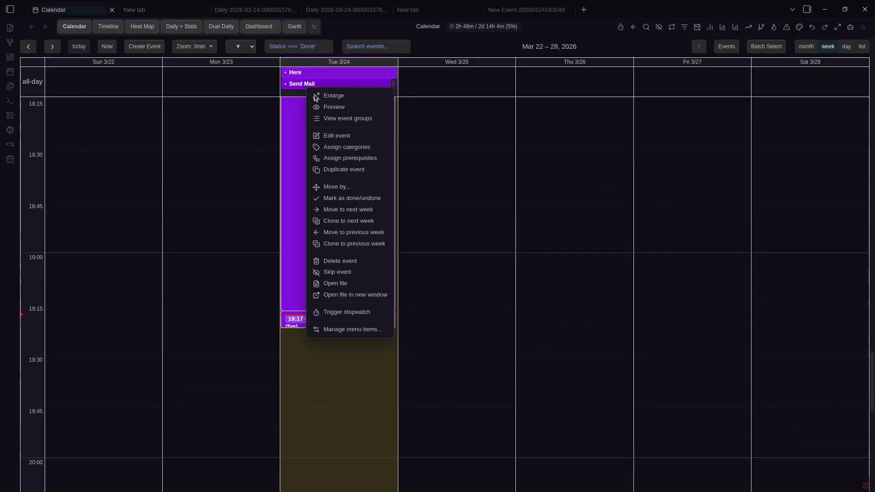
left_click(342, 312)
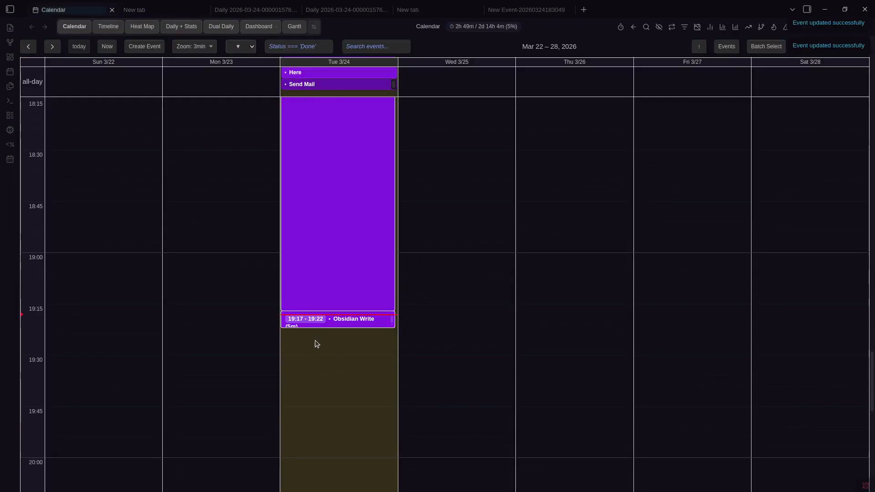
left_click(323, 315)
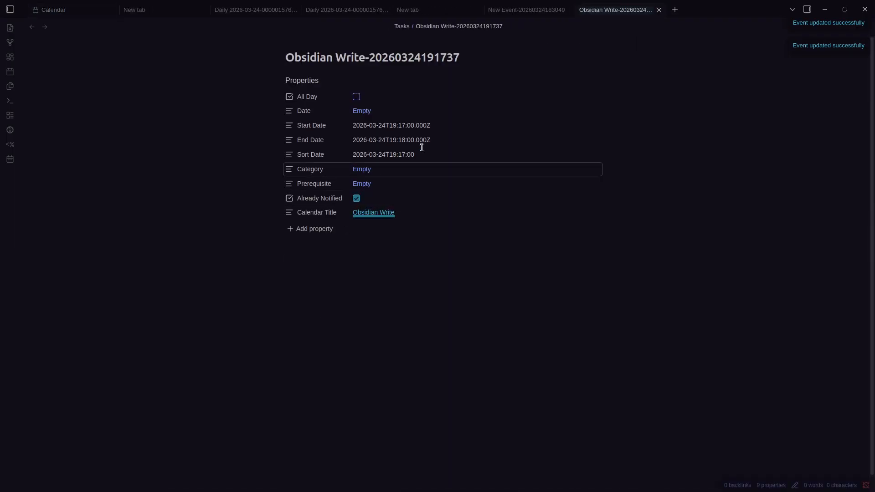
key("ctrl+Tab")
left_click(391, 353)
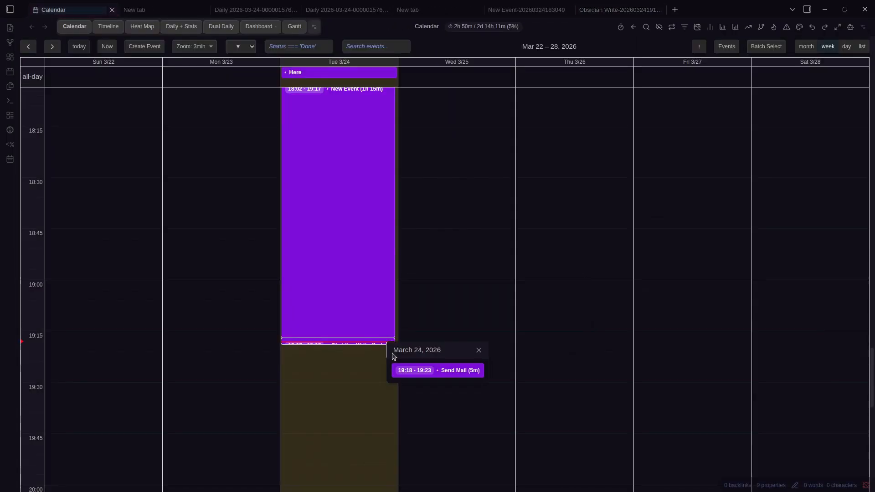
key("ctrl+shift+Tab")
key("ctrl+shift+m")
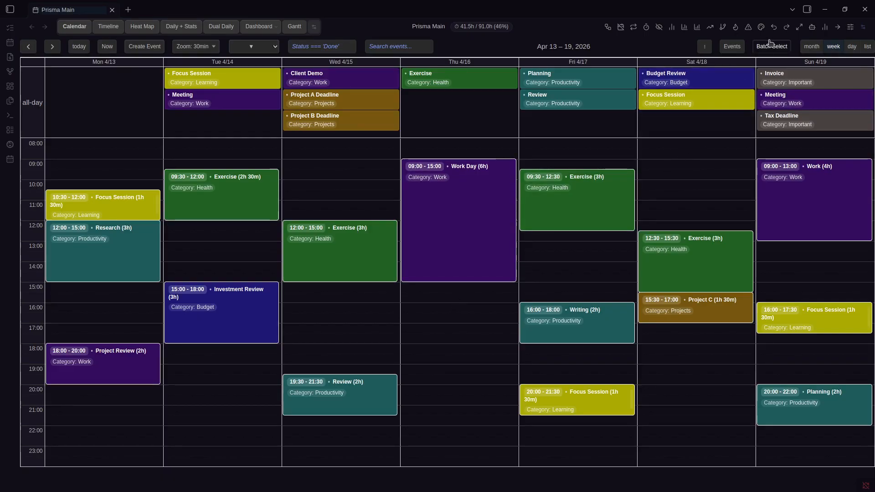
Turn on batch selection and pick Tuesday Exercise, Monday Research, Monday Focus Session and Tuesday Investment Review
right_click(433, 196)
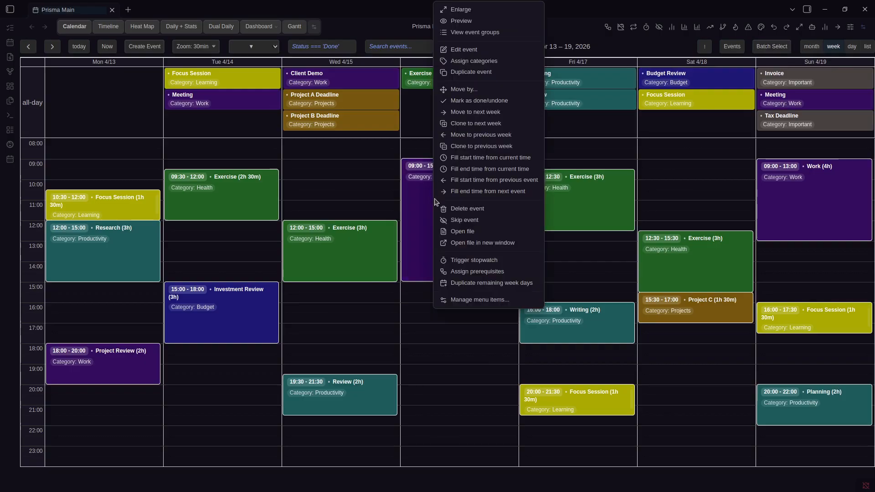
key("Escape")
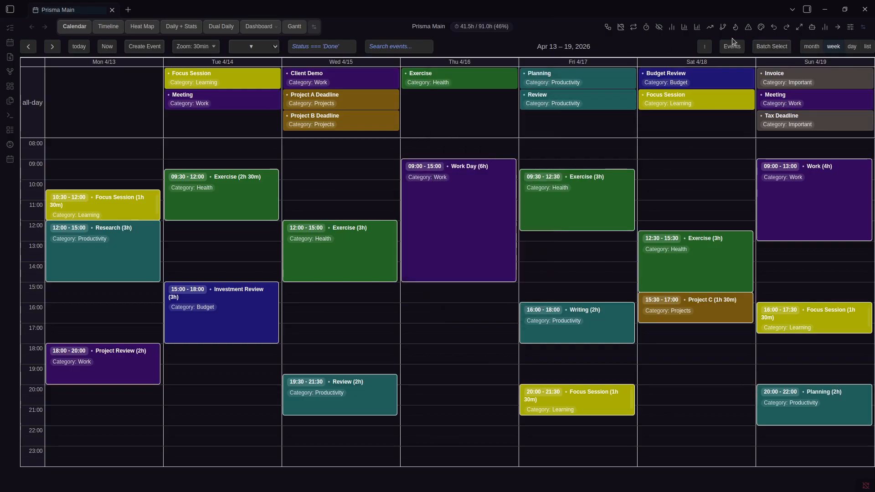
left_click(770, 47)
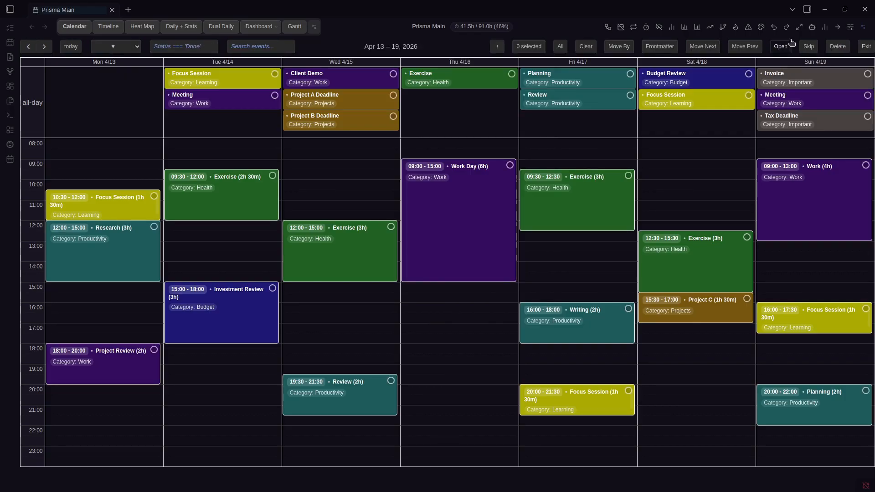
left_click(227, 193)
left_click(114, 239)
left_click(125, 204)
left_click(221, 314)
Add Wednesday Exercise, Monday Project Review and Wednesday Review, skip all seven, then select all remaining events
left_click(340, 255)
left_click(103, 369)
left_click(340, 399)
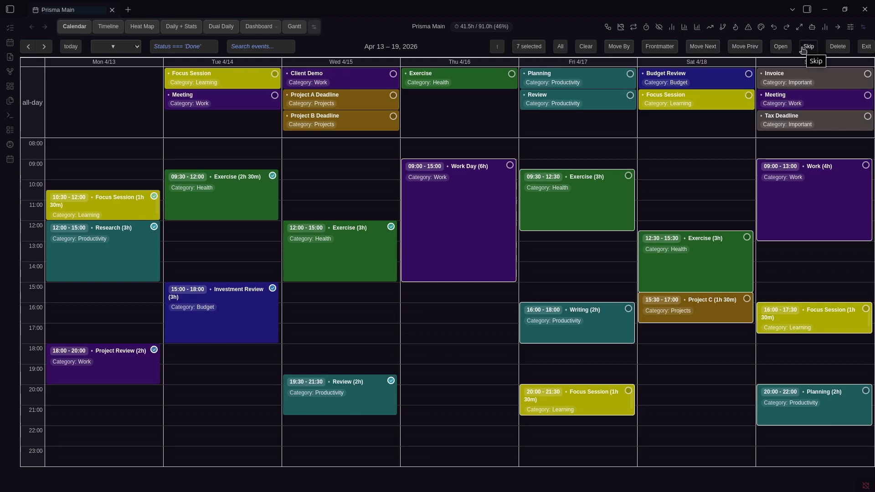
left_click(804, 47)
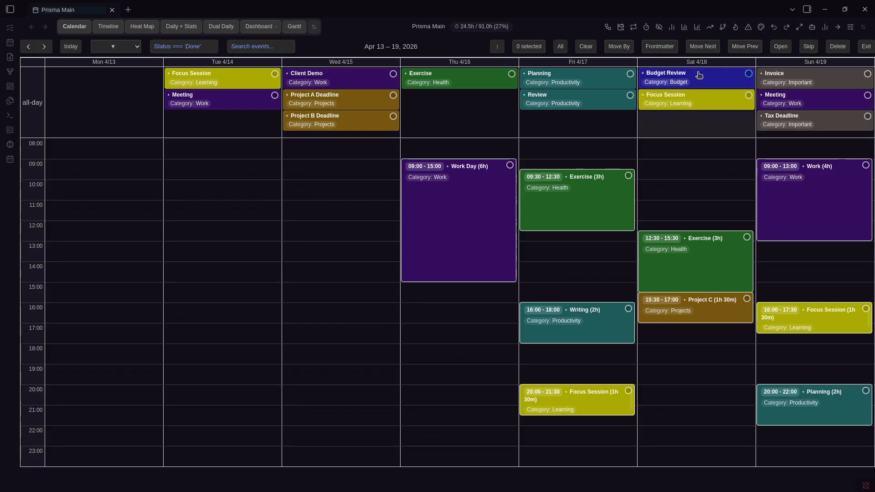
left_click(560, 47)
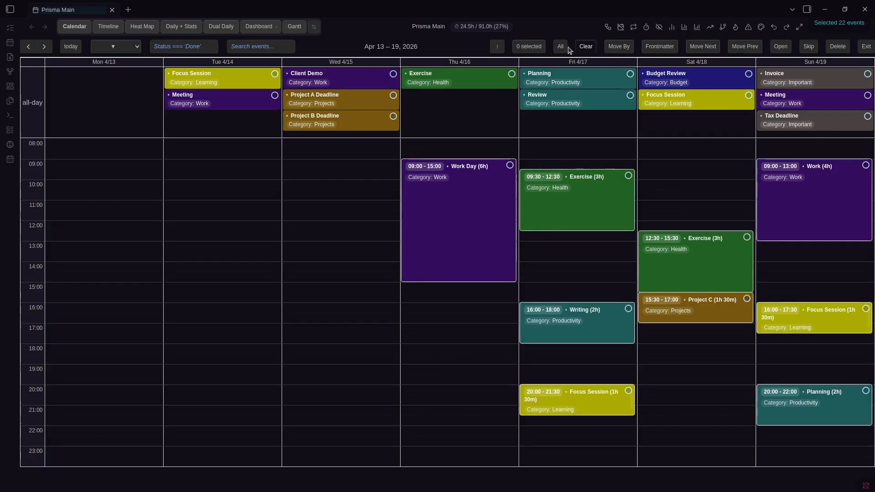
Review the Selected Events list and drop the Sunday Meeting from the selection
left_click(529, 48)
left_click(529, 47)
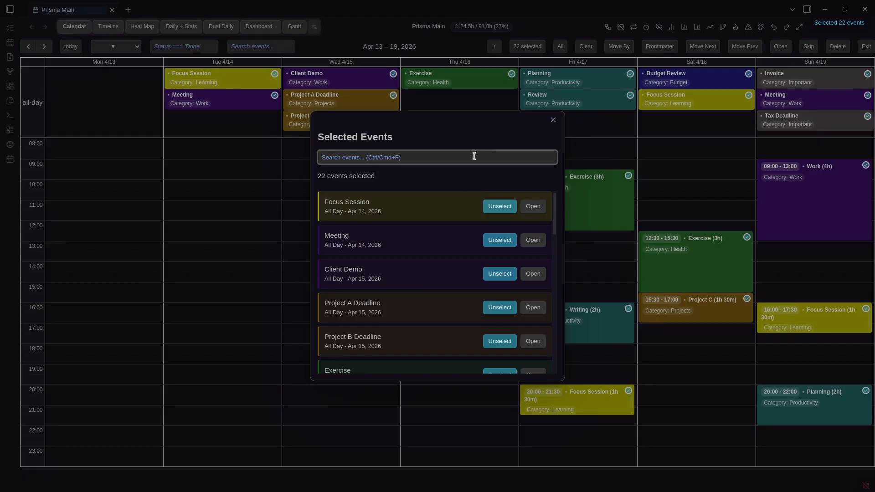
scroll(419, 232, "down", 5)
scroll(424, 253, "up", 5)
scroll(424, 254, "down", 10)
scroll(423, 246, "up", 8)
scroll(411, 239, "down", 2)
scroll(410, 239, "down", 5)
left_click(499, 219)
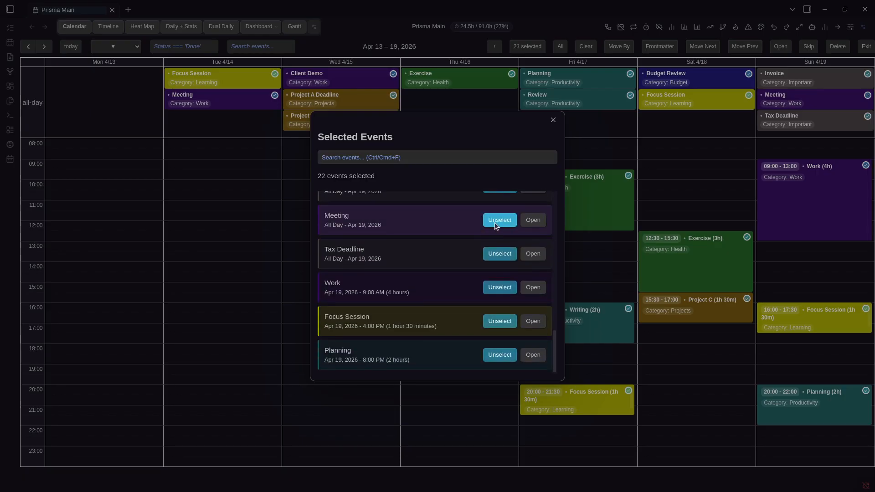
left_click(611, 160)
Reselect all 22 events, recheck the list, then exit batch selection
left_click(560, 46)
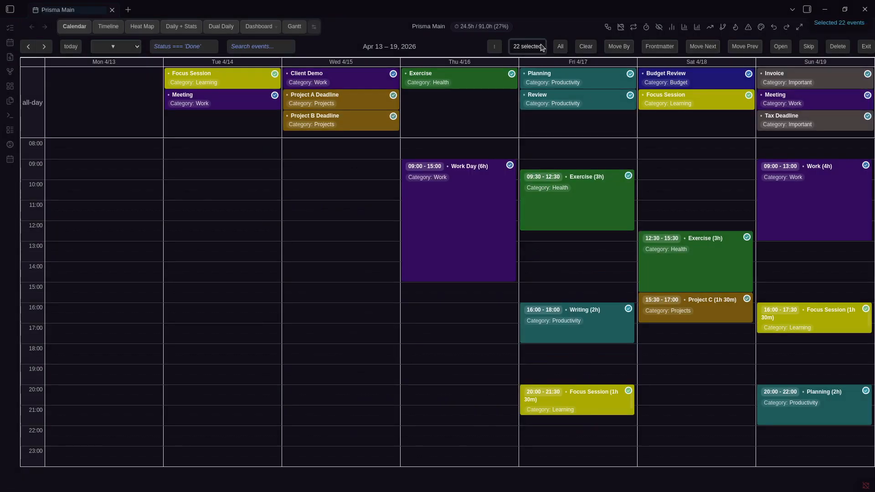
left_click(527, 46)
scroll(444, 223, "down", 8)
left_click(656, 205)
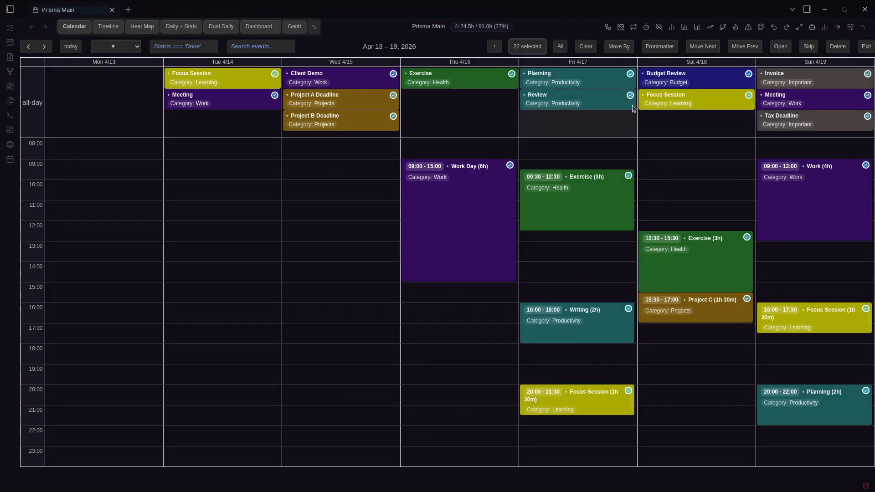
left_click(865, 46)
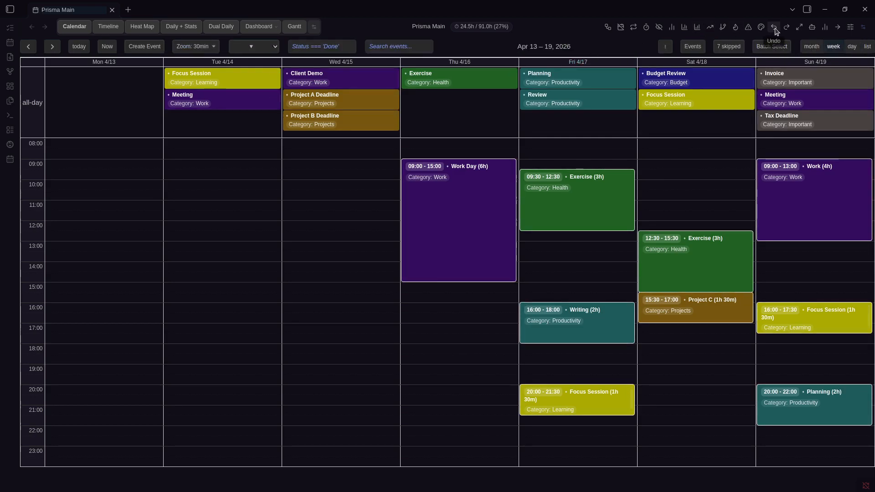
Run 'Prisma Calendar: Undo' to restore the skipped Mon–Wed events, testing redo and undo
key("ctrl+p")
type("Prisma Cal")
key("Down")
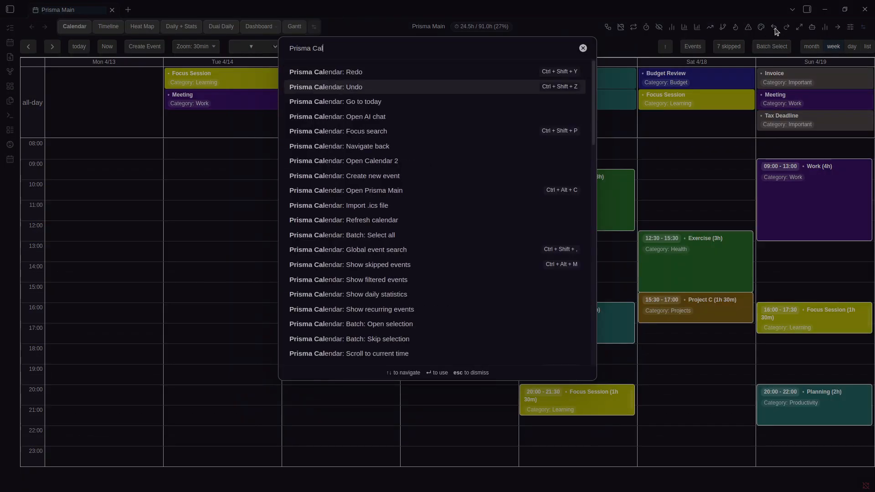
key("Return")
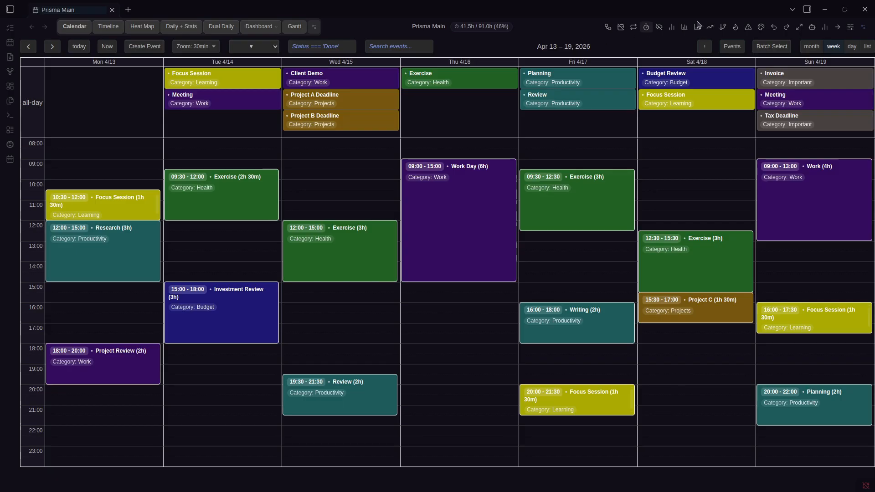
left_click(774, 27)
left_click(774, 27)
left_click(786, 27)
key("ctrl+z")
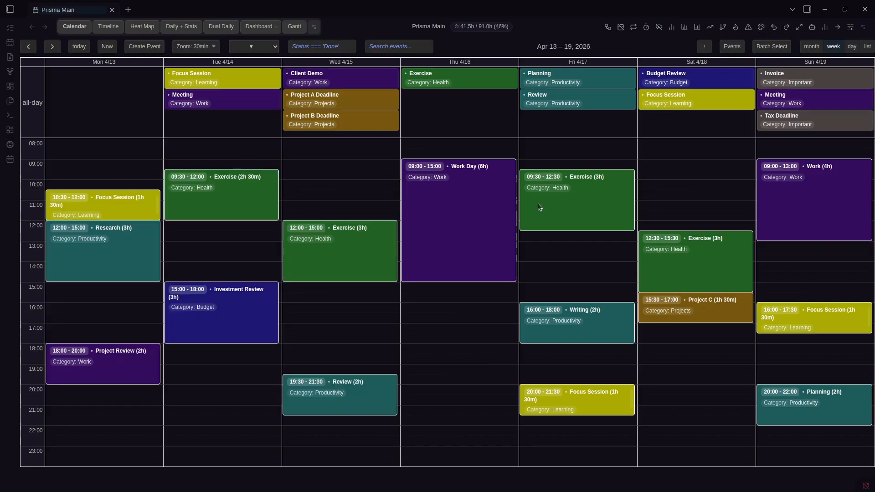
Skip Tuesday Exercise from its context menu and undo it, then batch-select Monday's Focus Session
right_click(432, 254)
left_click(478, 43)
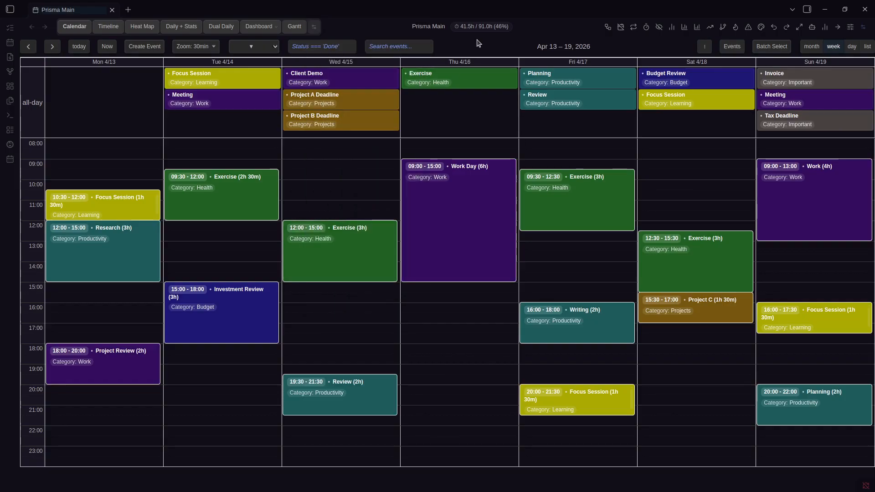
right_click(217, 211)
left_click(249, 222)
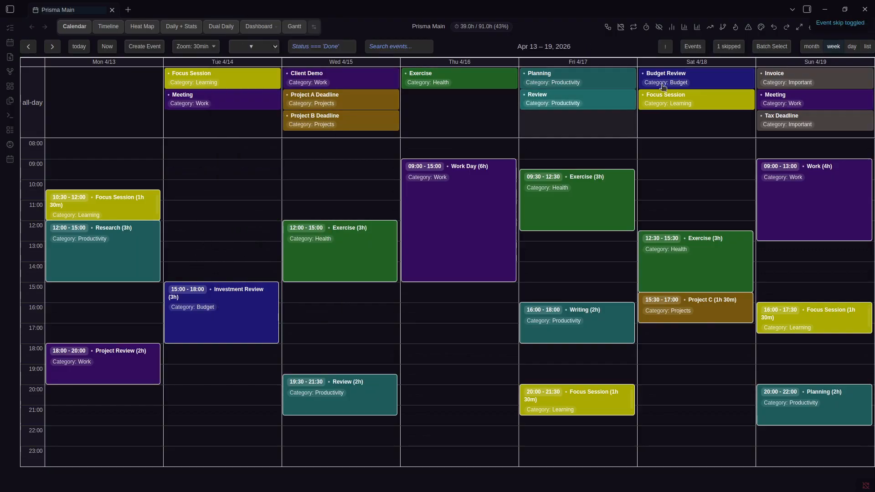
left_click(774, 27)
left_click(786, 27)
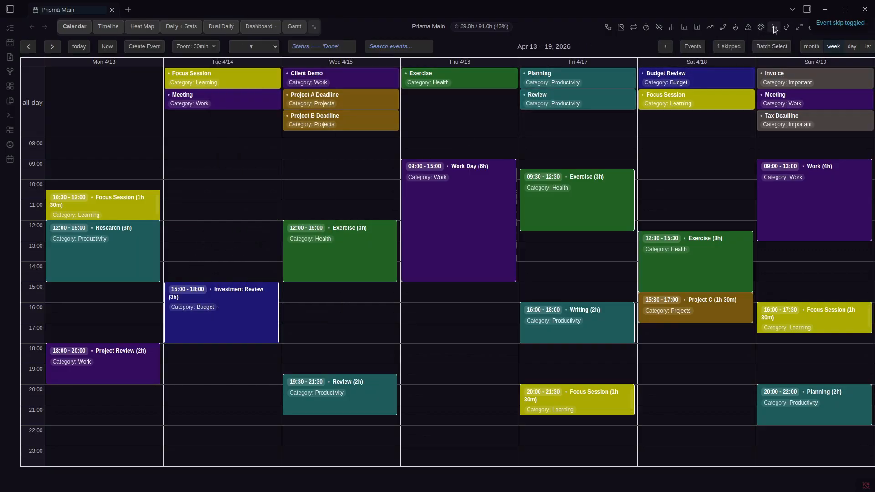
left_click(773, 27)
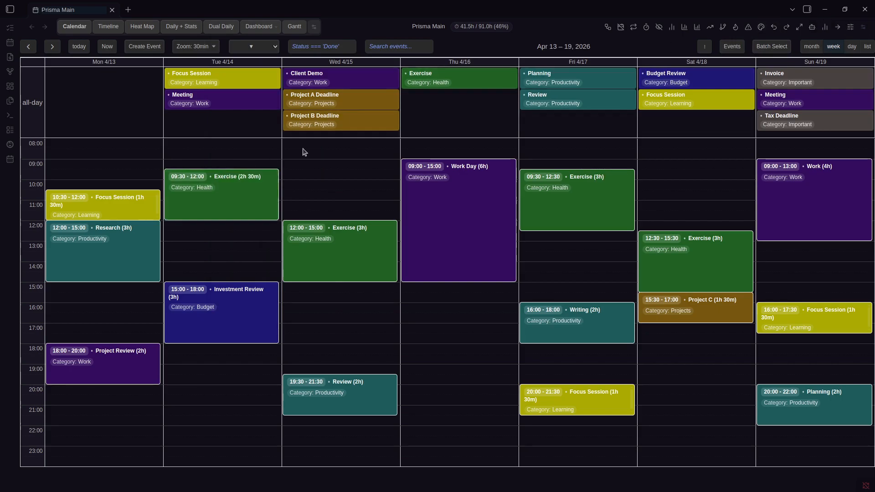
left_click(771, 47)
left_click(130, 206)
Move Focus Session and Tuesday Exercise 1 hour later, then undo the move
left_click(227, 194)
left_click(619, 46)
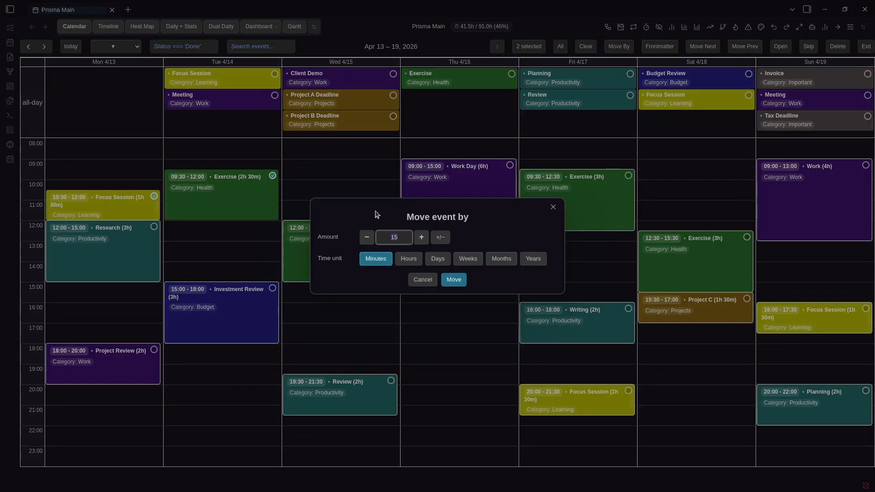
left_click(407, 258)
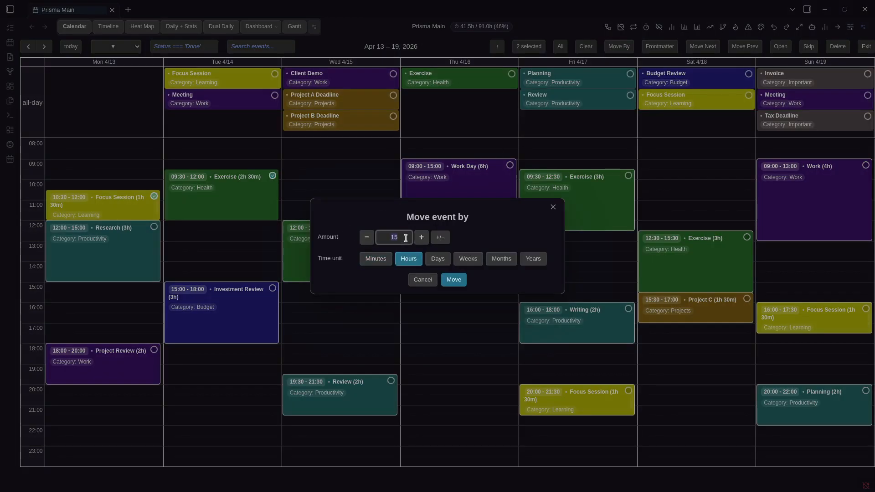
left_click(453, 280)
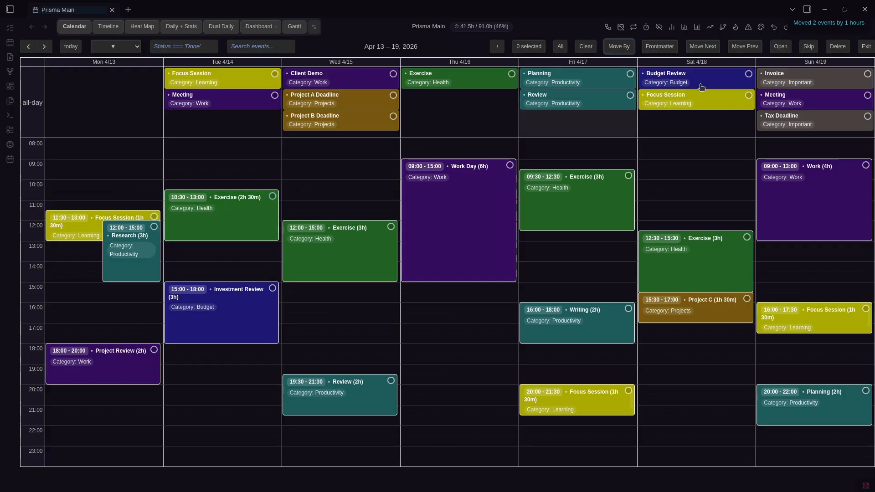
left_click(866, 48)
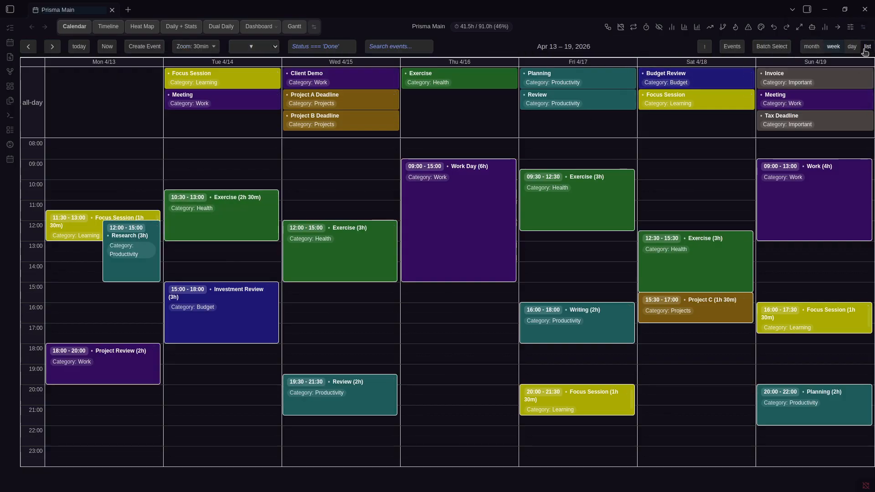
left_click(774, 27)
left_click(785, 29)
left_click(774, 28)
Batch-select Thursday Work Day, Wednesday Exercise and Friday Exercise and open their notes as tabs
left_click(766, 46)
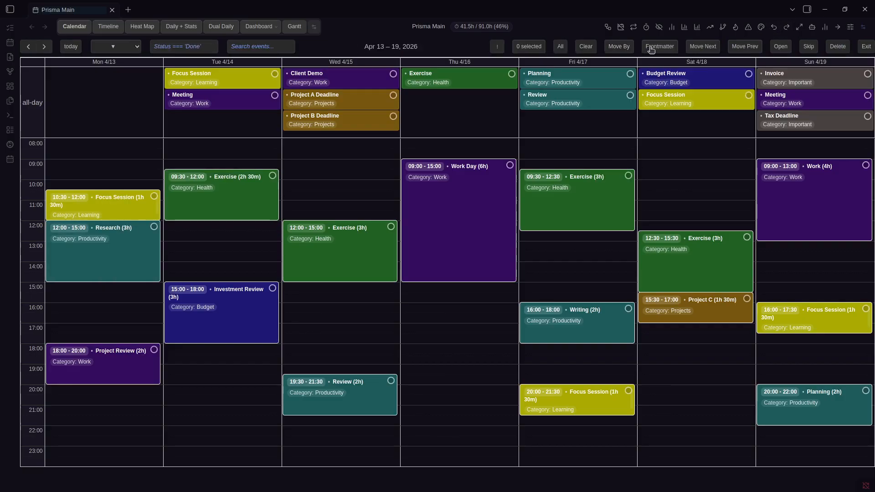
left_click(498, 187)
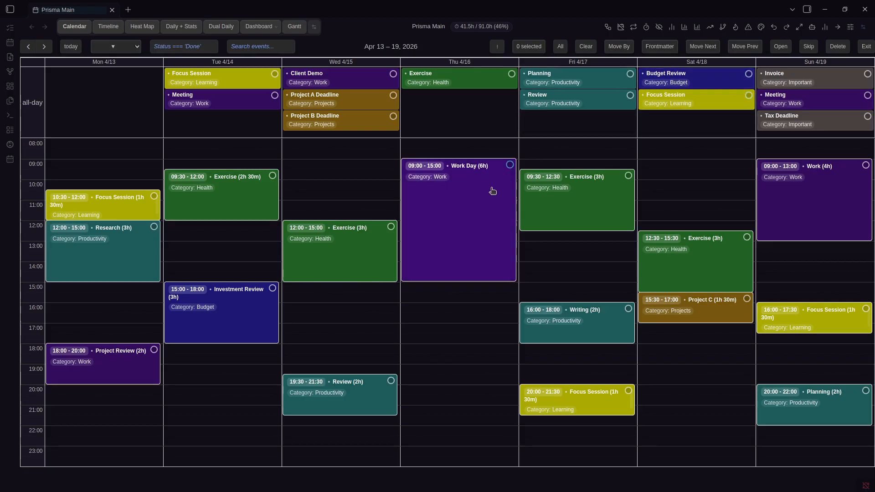
left_click(328, 254)
left_click(551, 203)
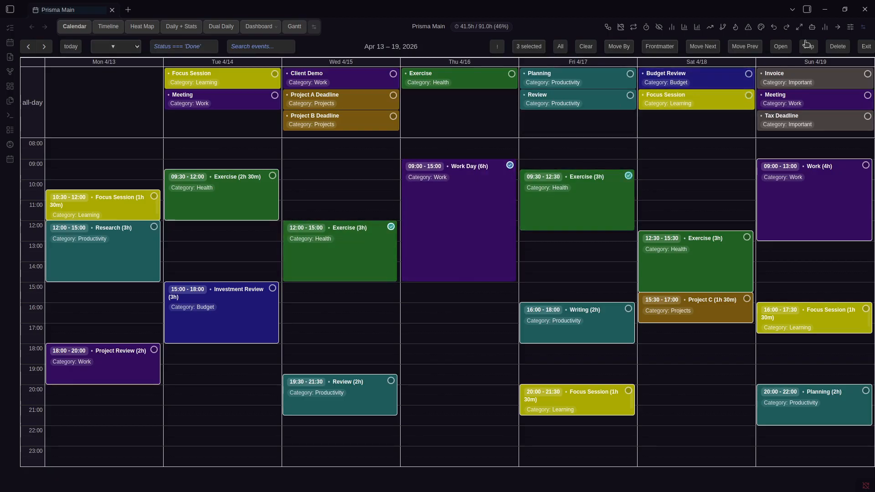
left_click(866, 46)
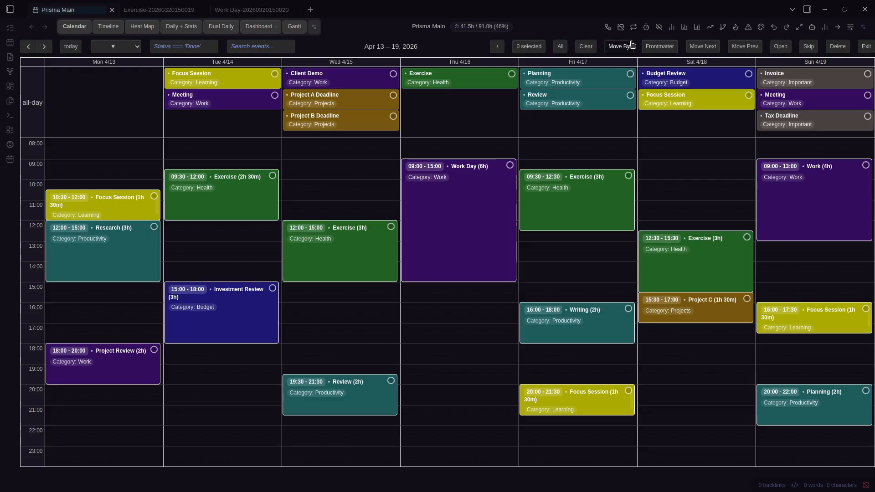
Add frontmatter property New with value Value to Wednesday Exercise and Thursday Work Day
left_click(375, 240)
left_click(477, 205)
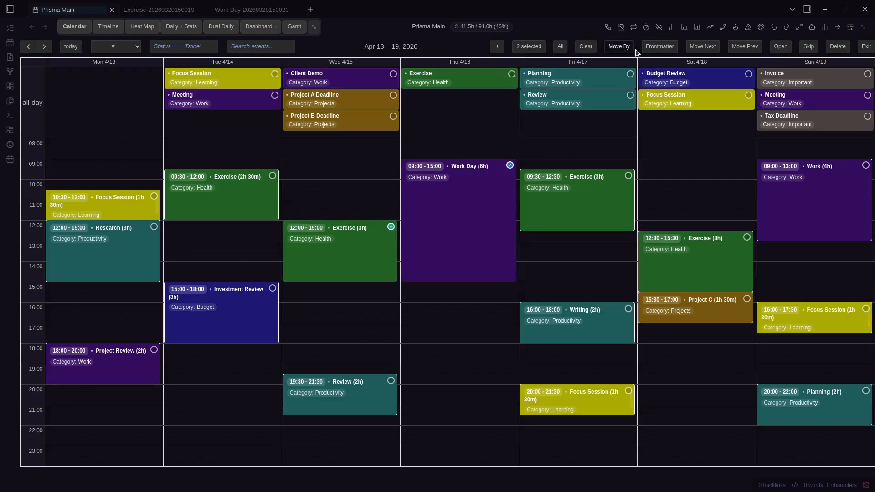
left_click(660, 47)
scroll(462, 312, "down", 5)
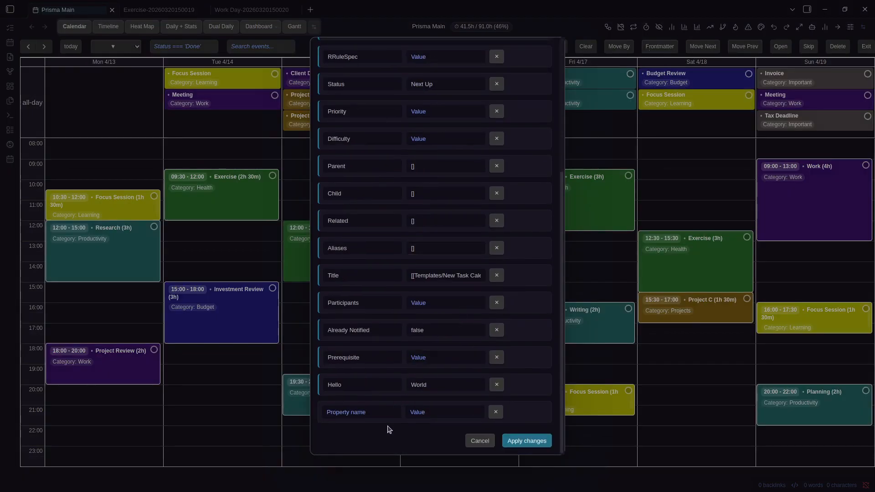
left_click(383, 414)
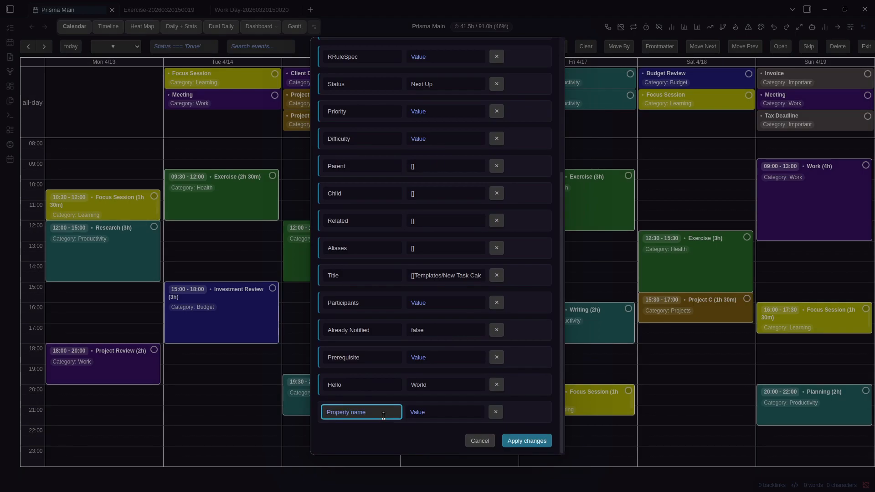
type("New")
key("Tab")
type("Valk")
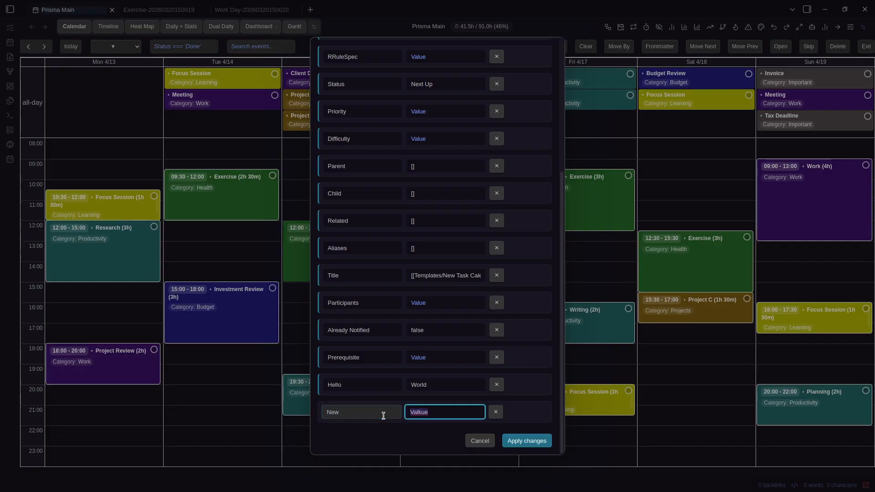
type("ue")
left_click(550, 441)
Check the New: Value line in the opened notes, then close the note tabs
key("ctrl+Tab")
key("ctrl+Tab")
triple_click(88, 383)
left_click(85, 391)
triple_click(67, 387)
left_click(72, 403)
key("ctrl+w")
key("ctrl+w")
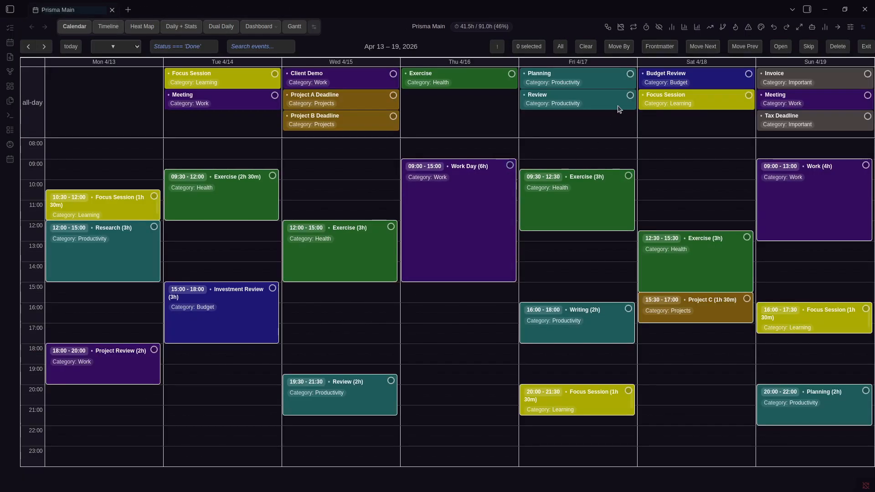
Move Wednesday Exercise and Thursday Work Day to next week, verify, then undo
left_click(342, 250)
left_click(489, 217)
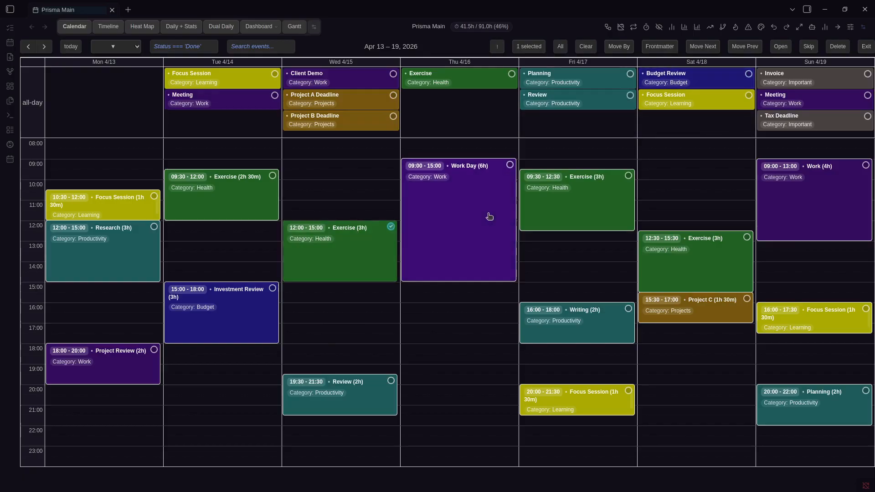
left_click(695, 50)
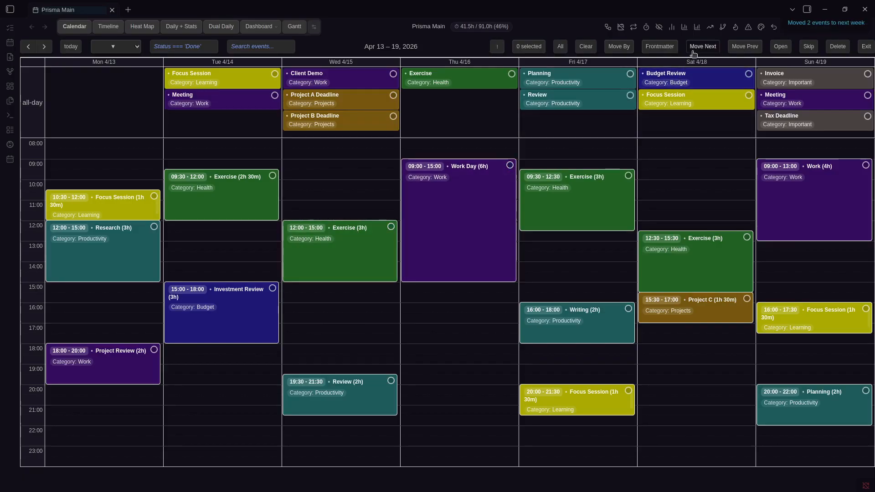
left_click(44, 47)
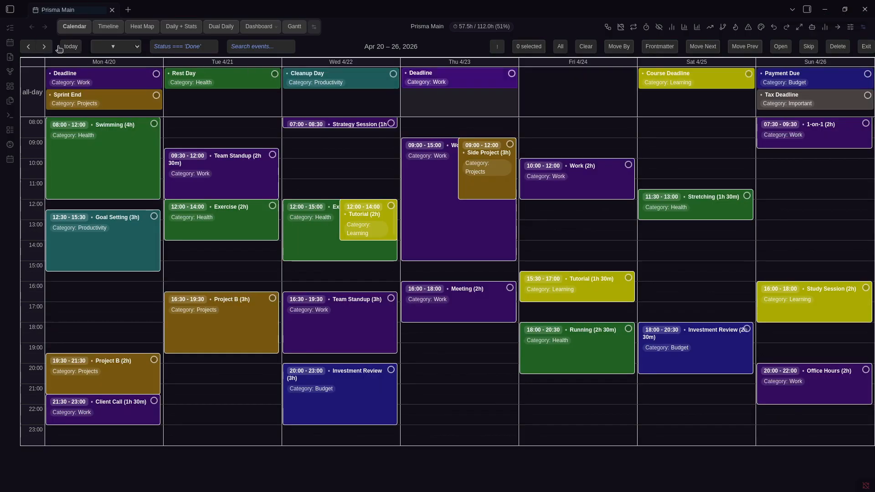
left_click(28, 46)
left_click(775, 25)
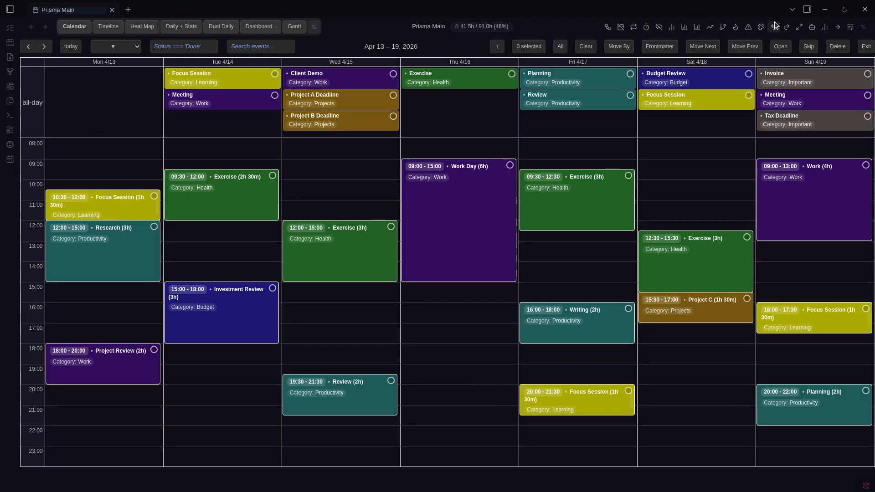
Move both events to the previous week, verify, then undo
left_click(510, 165)
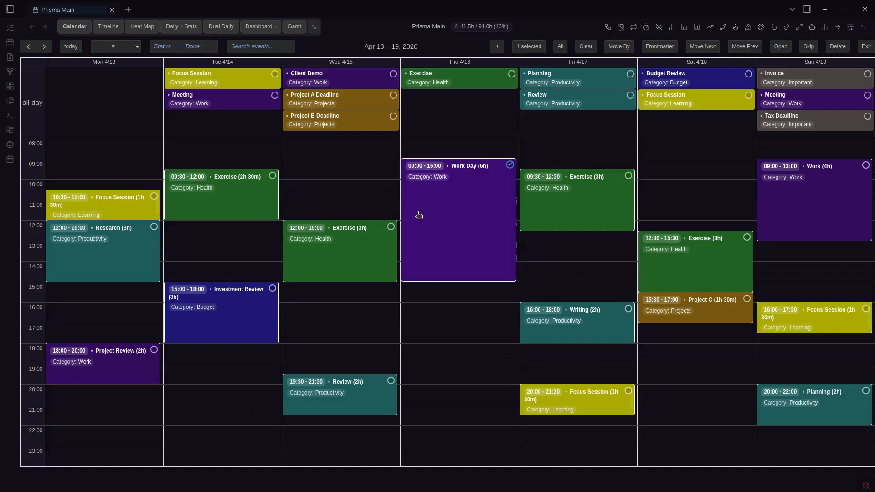
left_click(391, 227)
left_click(739, 50)
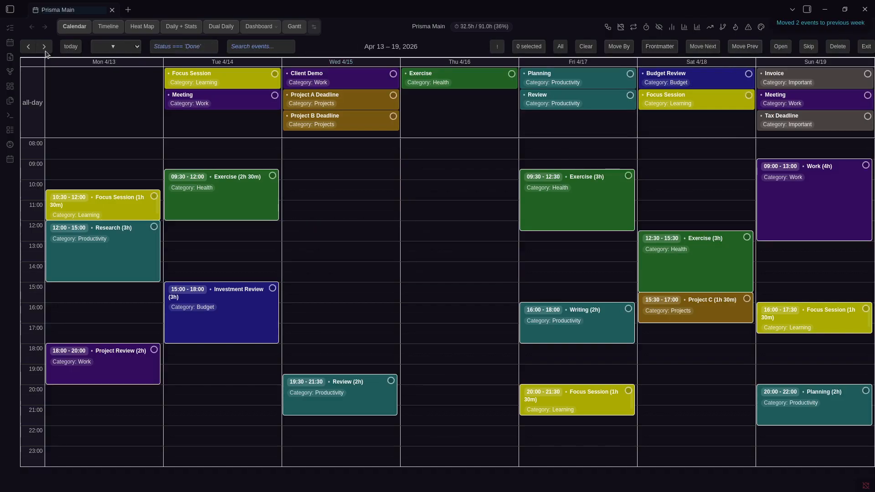
left_click(28, 46)
left_click(45, 46)
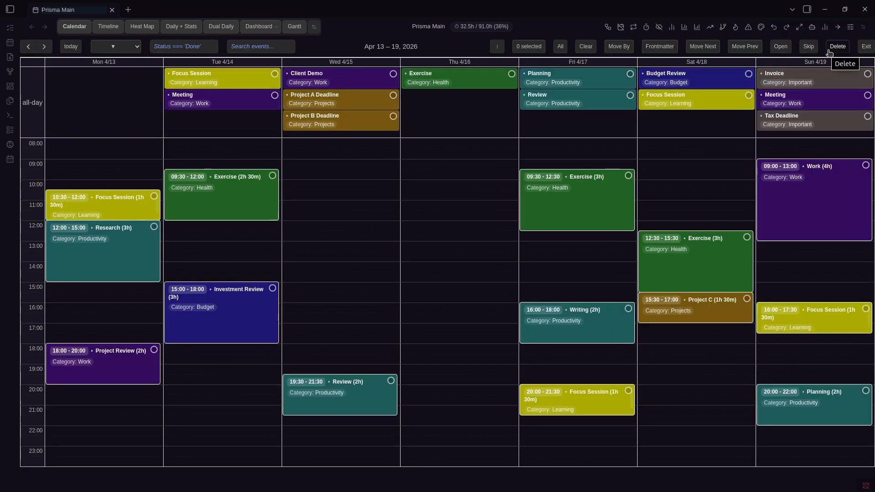
left_click(774, 30)
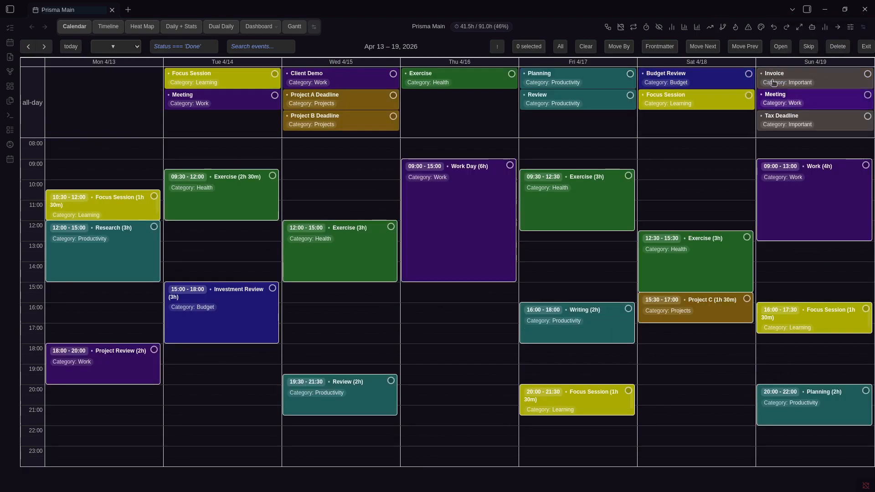
Open both events as notes and close them, then skip both and undo the skip
left_click(780, 46)
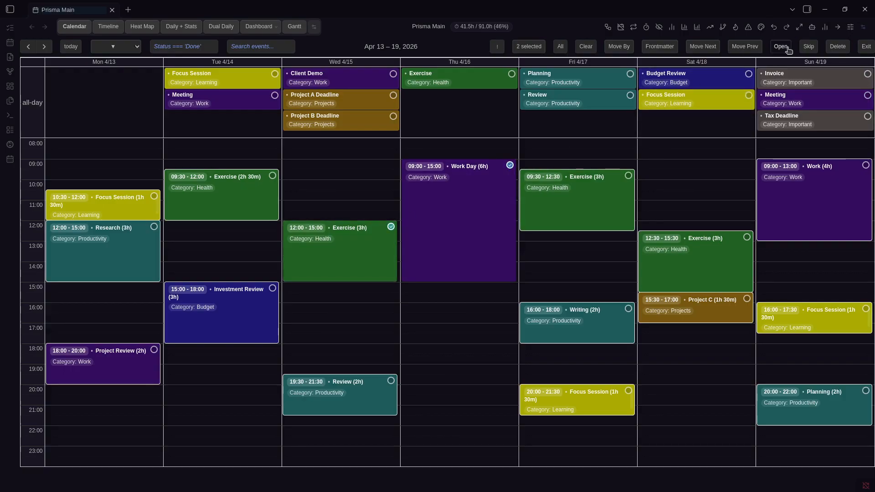
key("ctrl+w")
key("ctrl+w")
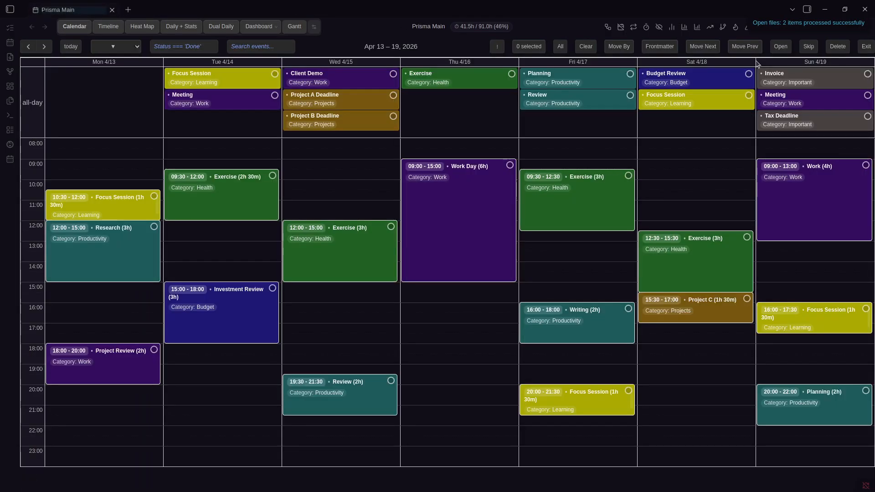
left_click(808, 46)
left_click(775, 28)
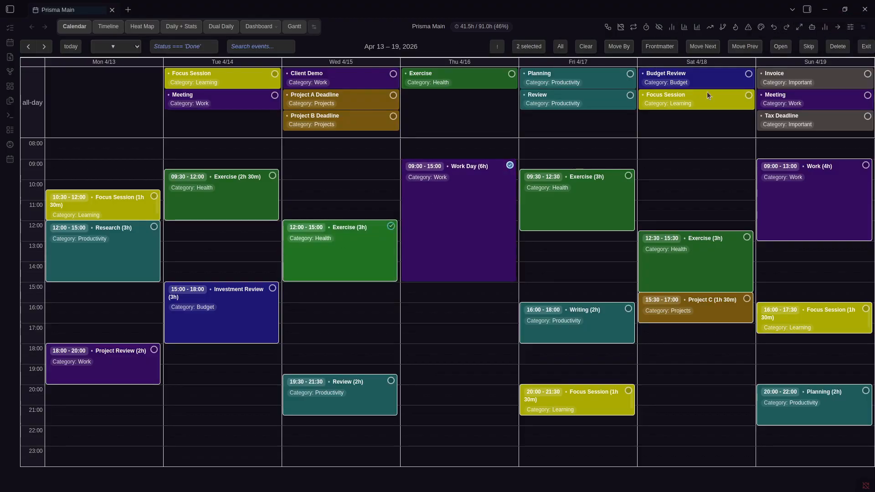
Delete both events, undo and redo the deletion, then exit batch selection
left_click(838, 46)
left_click(454, 270)
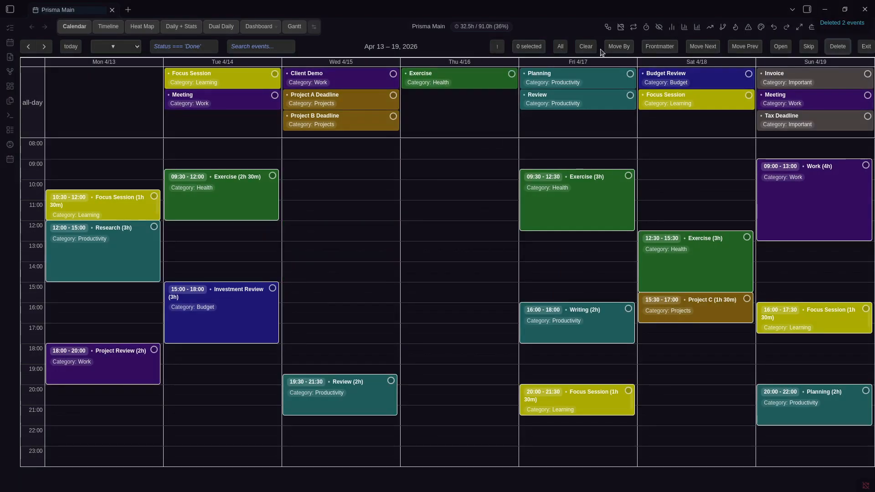
left_click(774, 28)
left_click(786, 28)
left_click(866, 47)
Enter batch selection and open Prisma Calendar settings at the batch selection options
key("ctrl+comma")
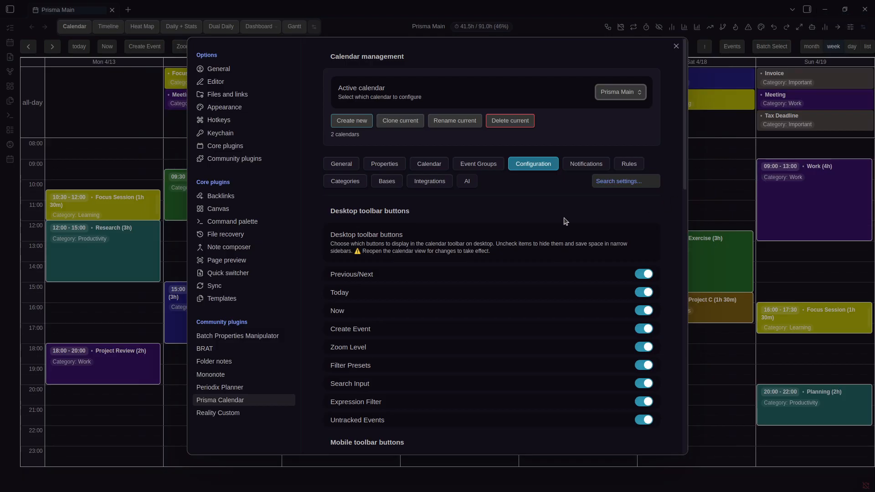
key("Escape")
left_click(772, 47)
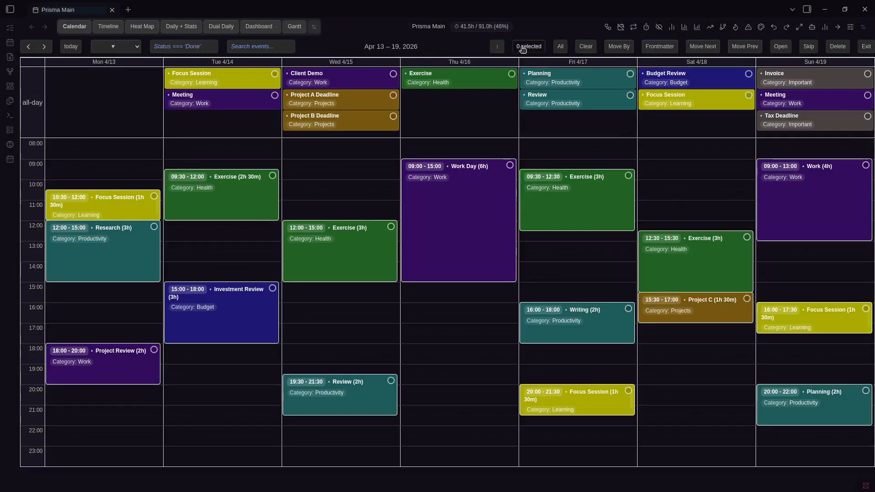
key("ctrl+comma")
scroll(521, 177, "down", 4)
scroll(520, 161, "up", 4)
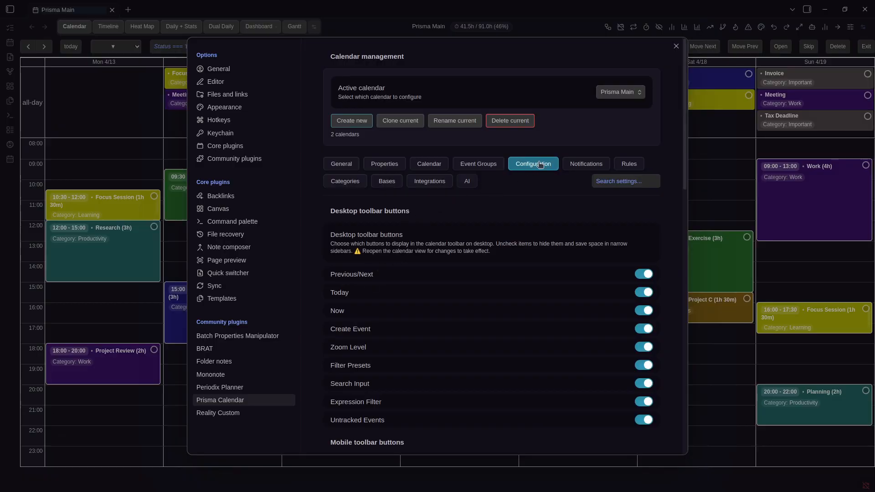
scroll(540, 164, "down", 12)
scroll(540, 164, "up", 8)
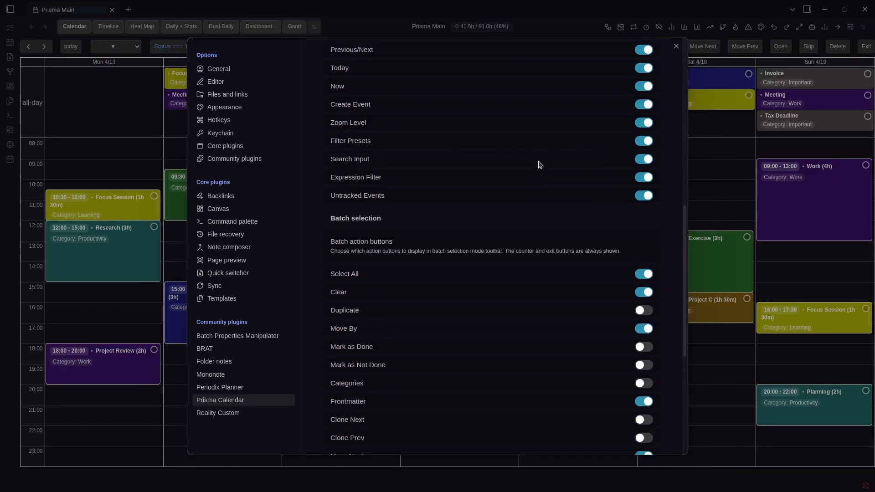
scroll(540, 164, "down", 12)
scroll(456, 128, "up", 2)
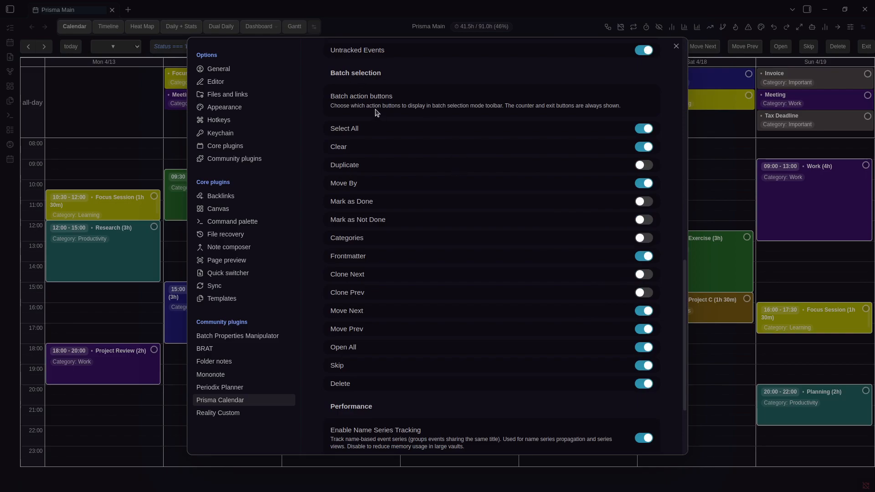
Enable the Duplicate batch action and disable Move Next, Move Prev, Open All and Skip
left_click(643, 166)
left_click(644, 311)
left_click(644, 329)
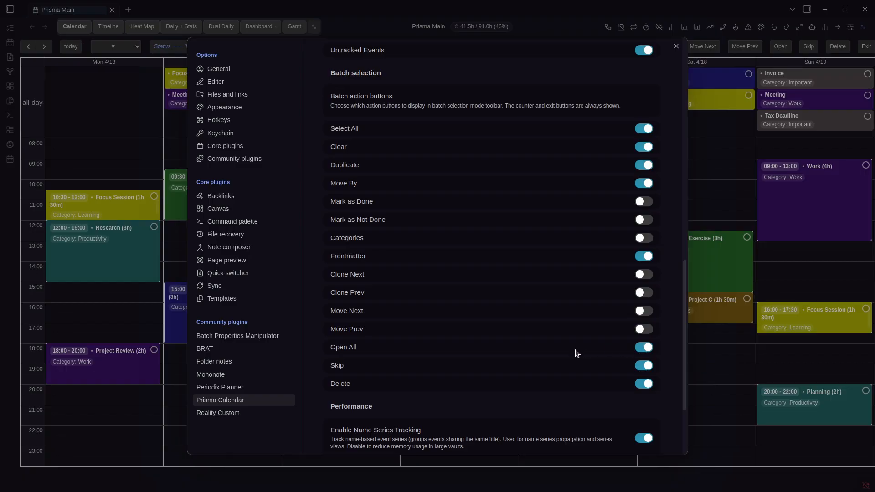
left_click(644, 347)
left_click(644, 366)
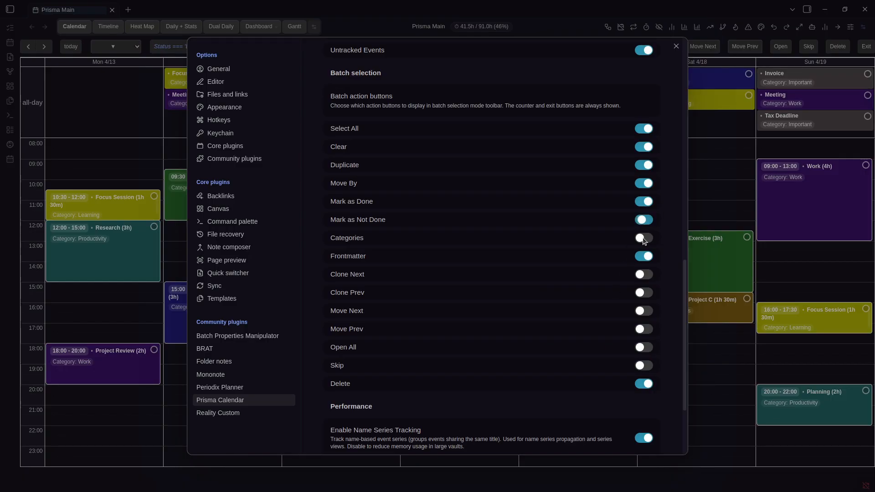
left_click(732, 214)
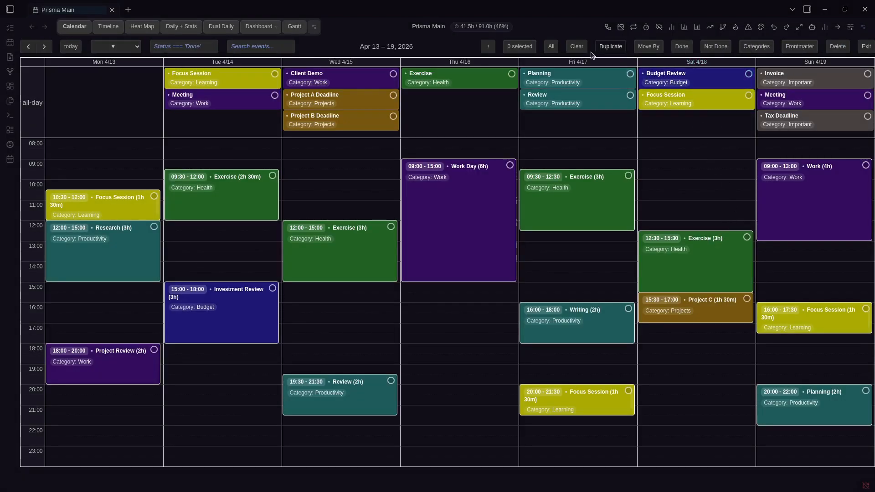
Duplicate Thursday Work Day and Wednesday Exercise, undo it, then mark both as done
left_click(474, 209)
left_click(365, 250)
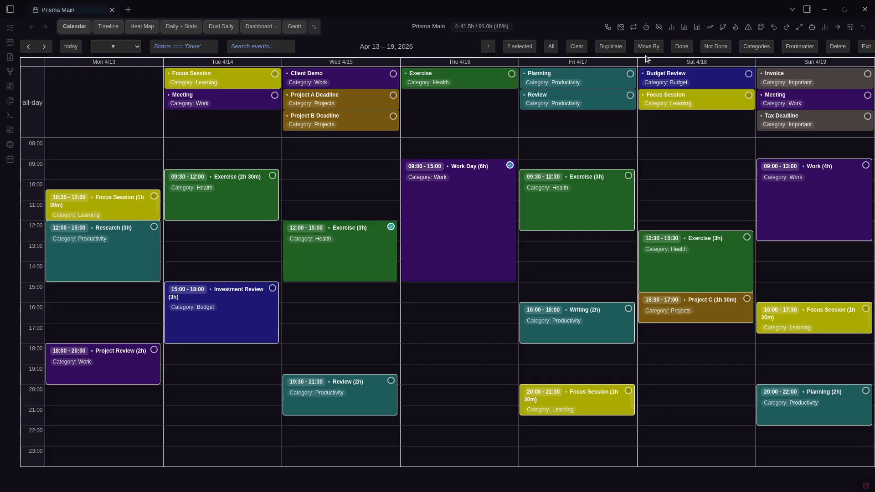
left_click(613, 50)
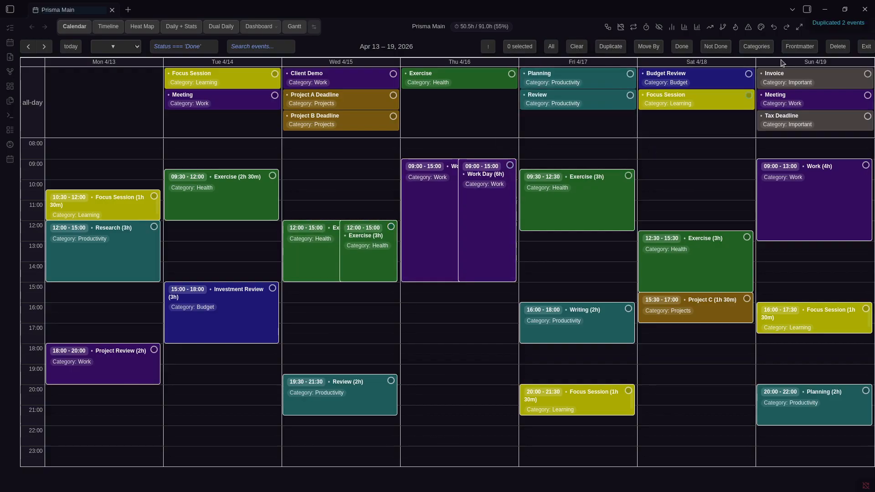
left_click(774, 27)
left_click(487, 218)
left_click(357, 255)
left_click(683, 48)
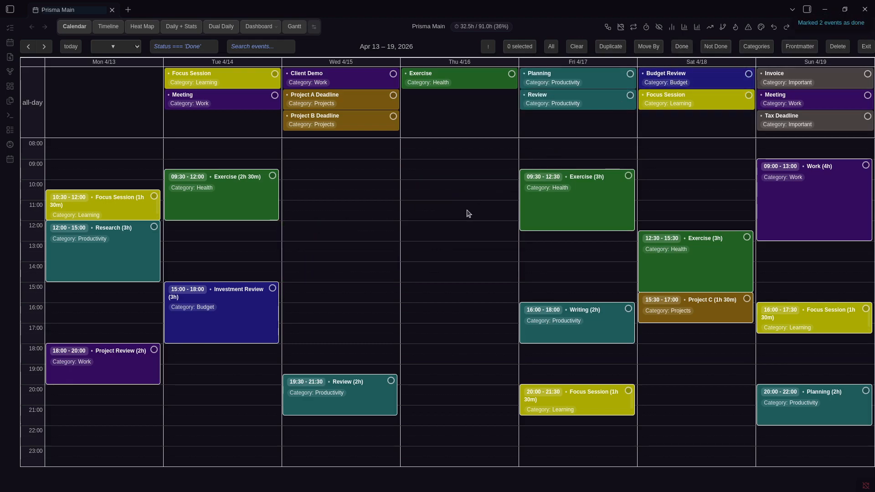
Exit batch mode and inspect the untracked filter expression in the settings' Rules section
key("Escape")
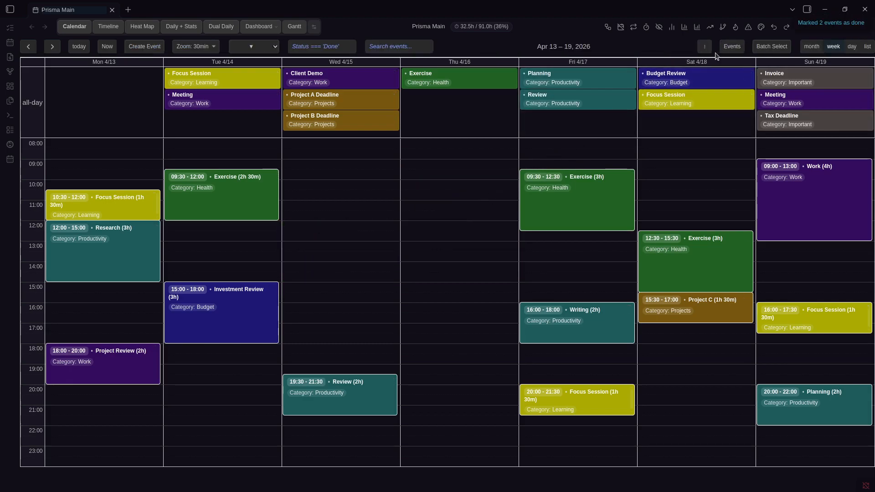
key("ctrl+comma")
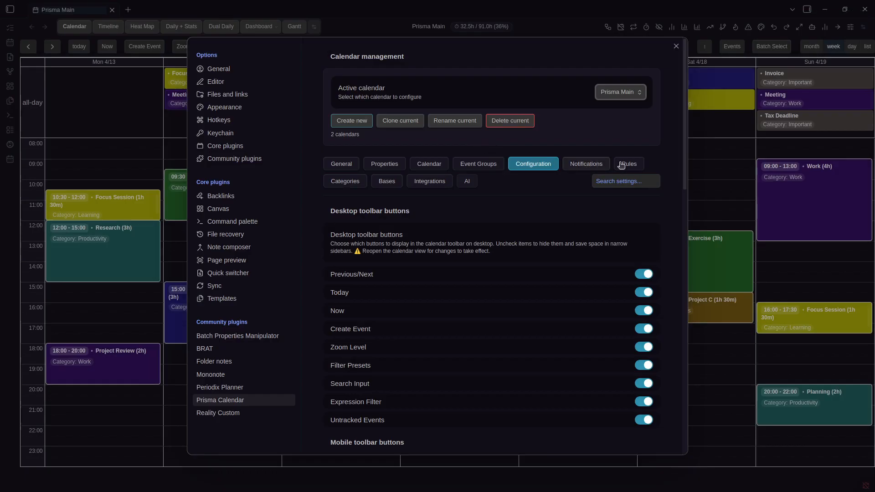
left_click(625, 165)
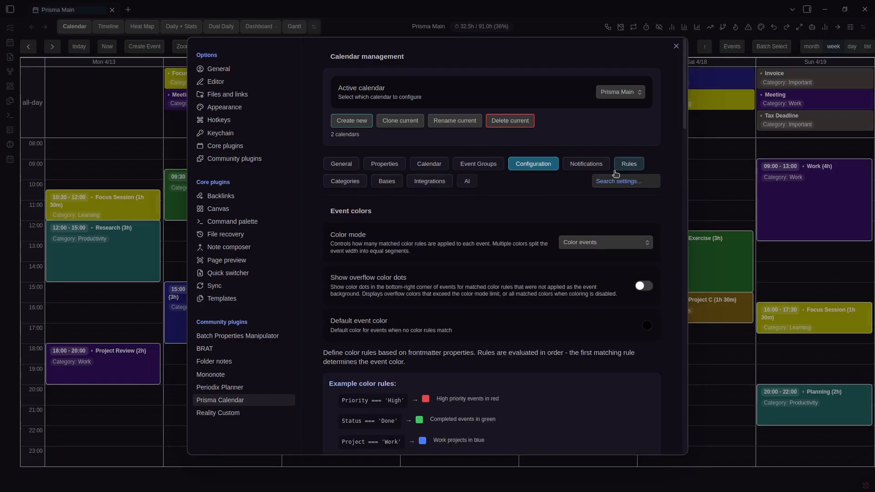
scroll(551, 212, "down", 15)
scroll(552, 212, "down", 7)
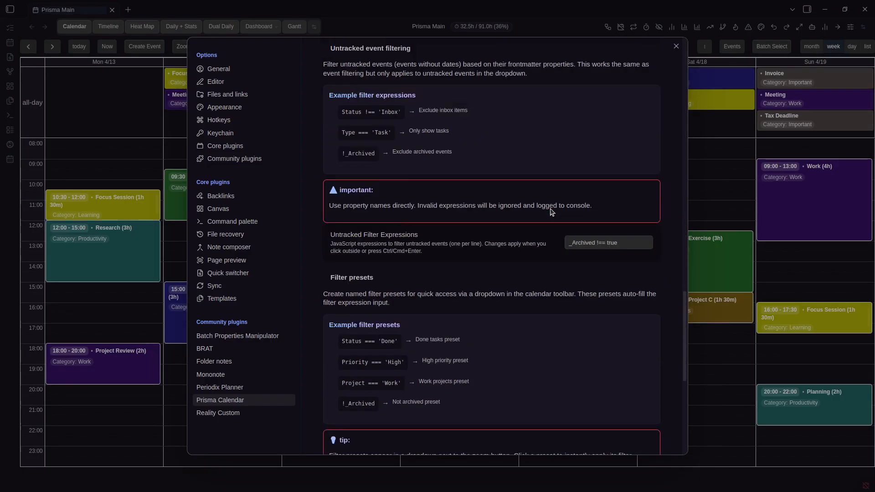
triple_click(589, 192)
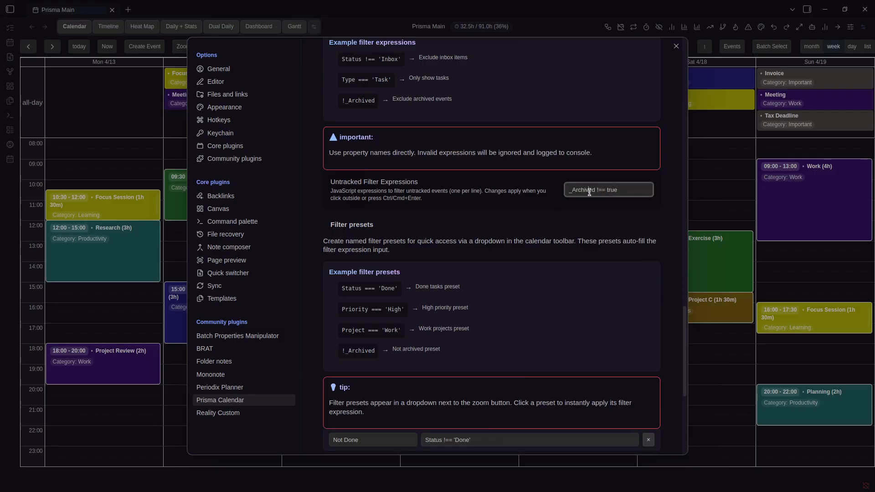
left_click(704, 220)
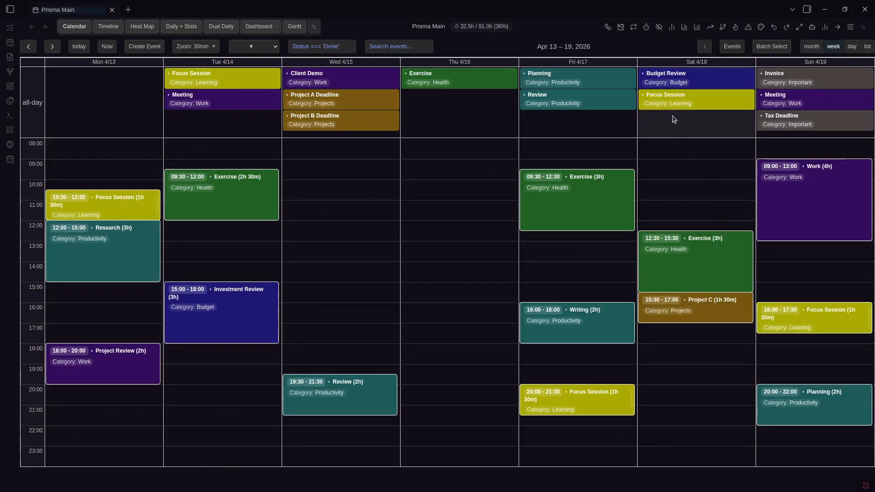
Reopen and close settings, then undo the done marking of both events
left_click(761, 27)
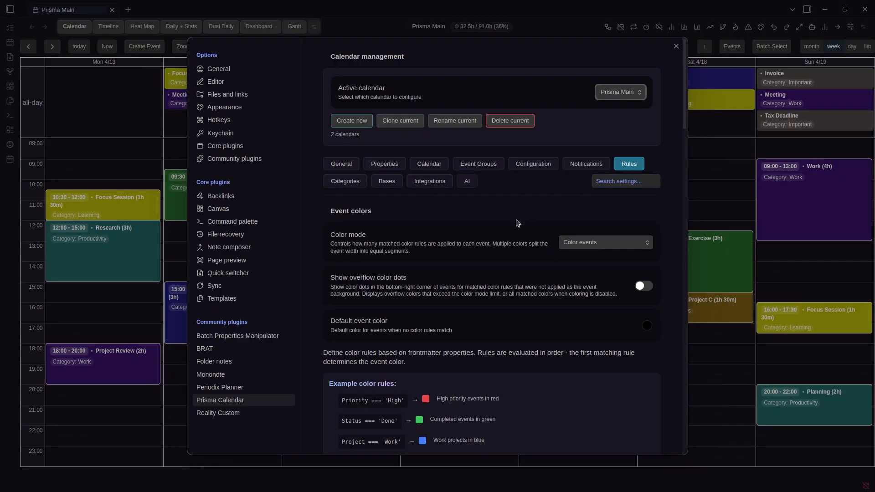
left_click(776, 33)
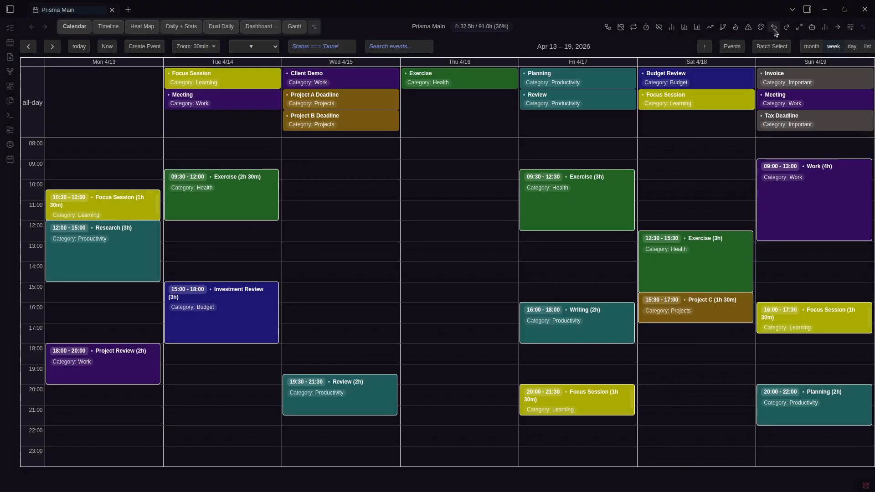
left_click(775, 31)
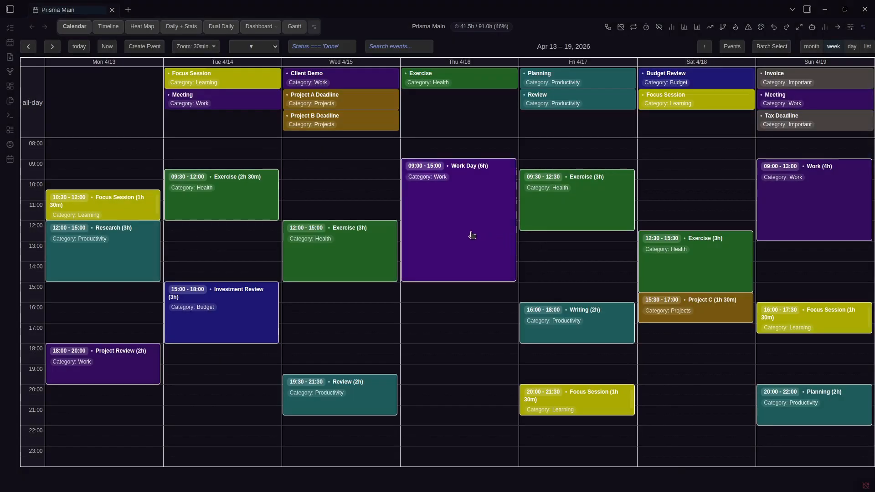
Batch-select Wednesday Exercise and Thursday Work Day, open Categories, then cancel it
right_click(472, 235)
key("Escape")
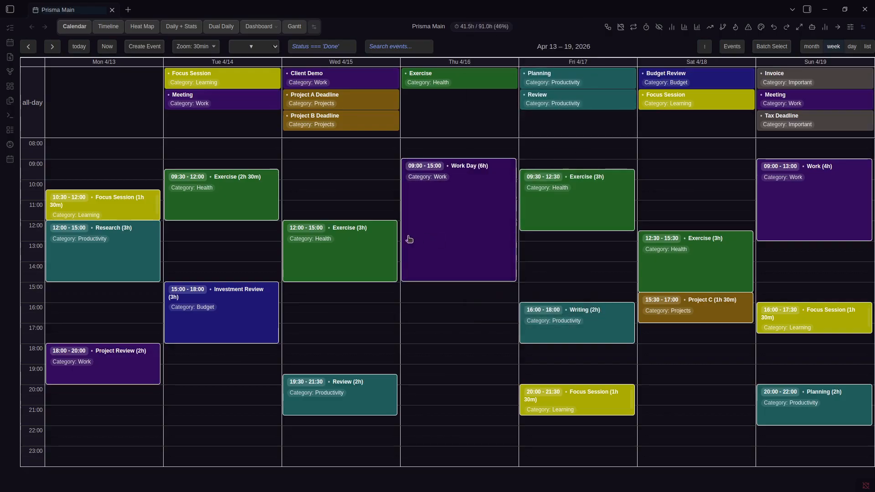
left_click(376, 242, "shift")
left_click(475, 228, "shift")
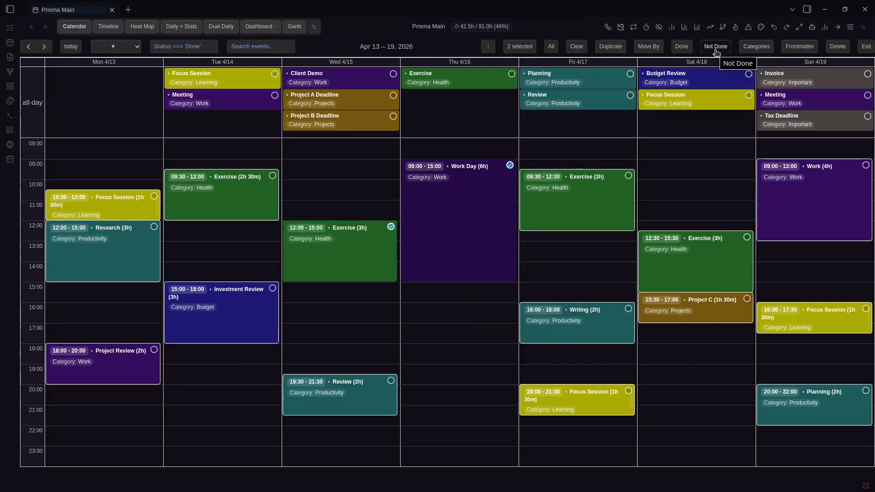
left_click(757, 46)
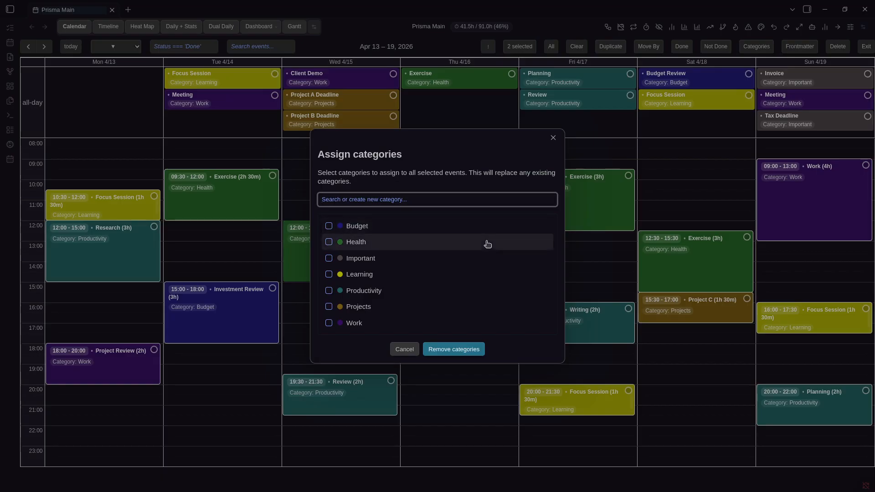
key("Escape")
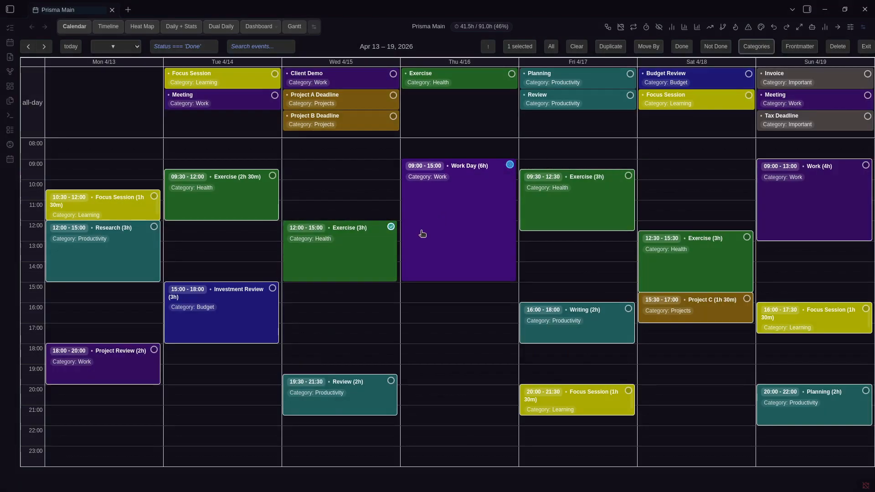
Untick Health for the Tuesday and Wednesday Exercise events, apply, and exit batch mode
left_click(261, 208)
left_click(342, 253)
left_click(754, 48)
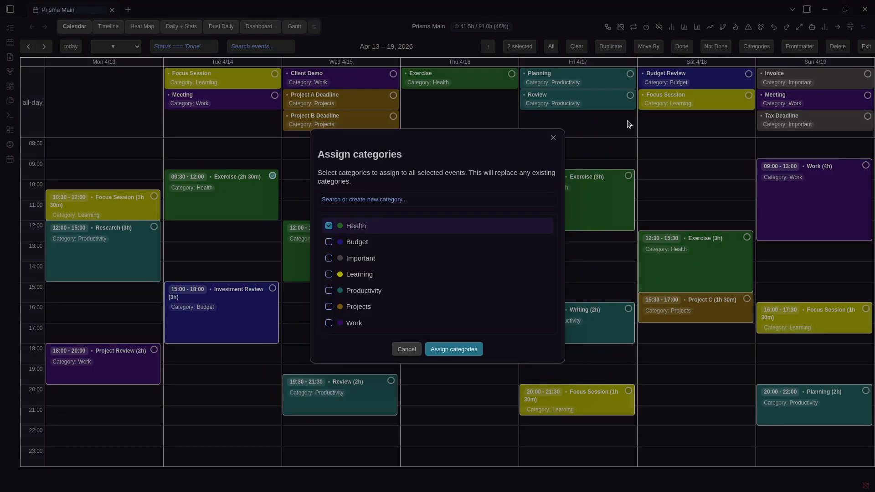
left_click(357, 227)
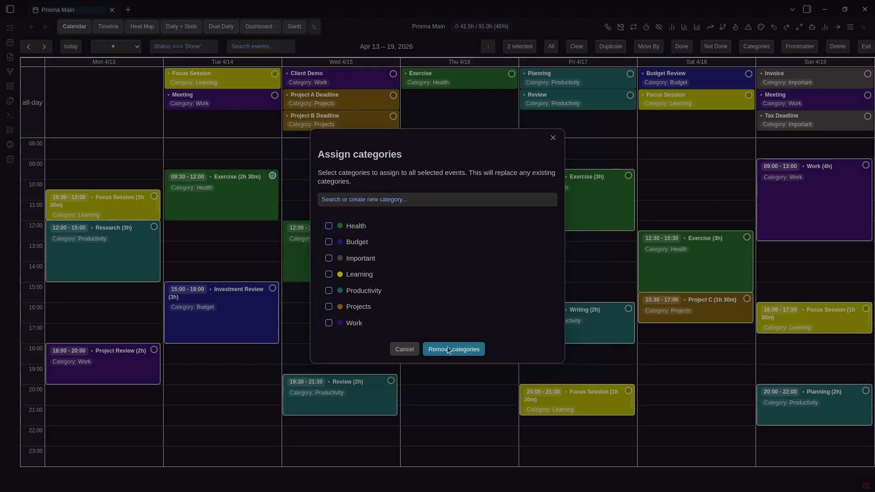
left_click(447, 348)
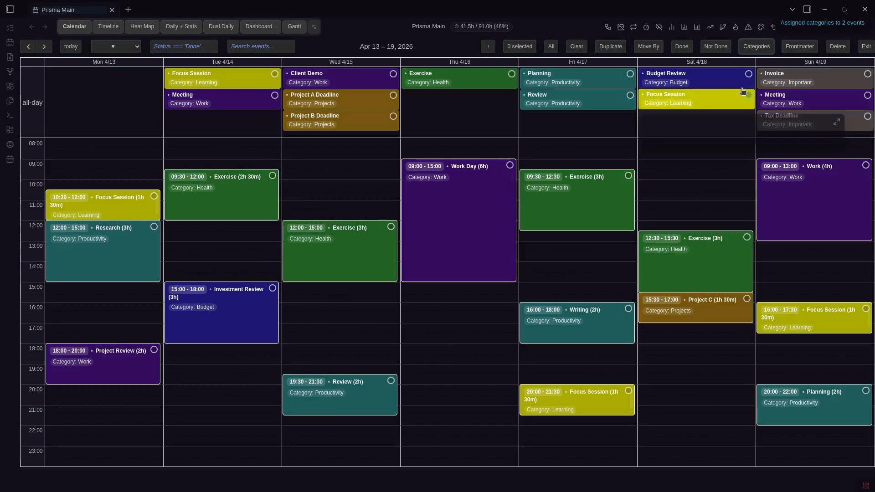
left_click(866, 48)
Open the Prisma Calendar settings, scroll through them, and close them again
key("ctrl+comma")
scroll(518, 246, "down", 15)
scroll(519, 247, "down", 10)
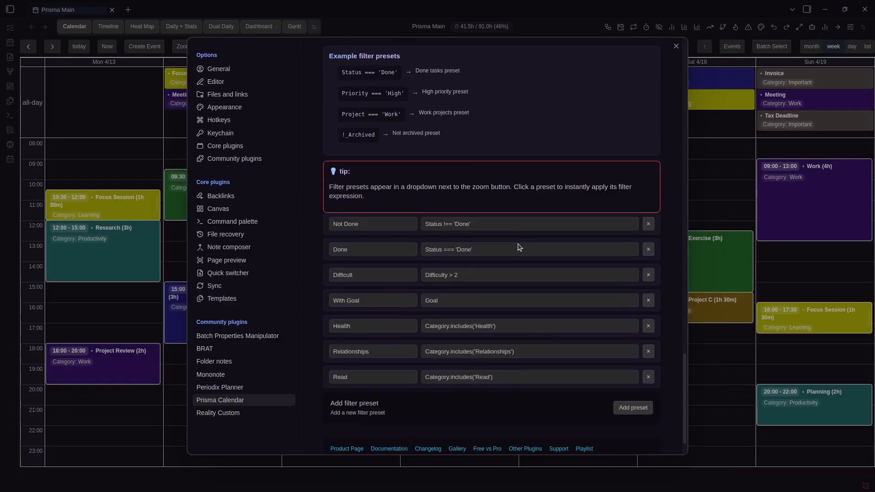
key("Escape")
Review the toolbar toggles on the Configuration tab, then close settings to return to the Apr 13–19 week
key("ctrl+comma")
scroll(514, 234, "down", 10)
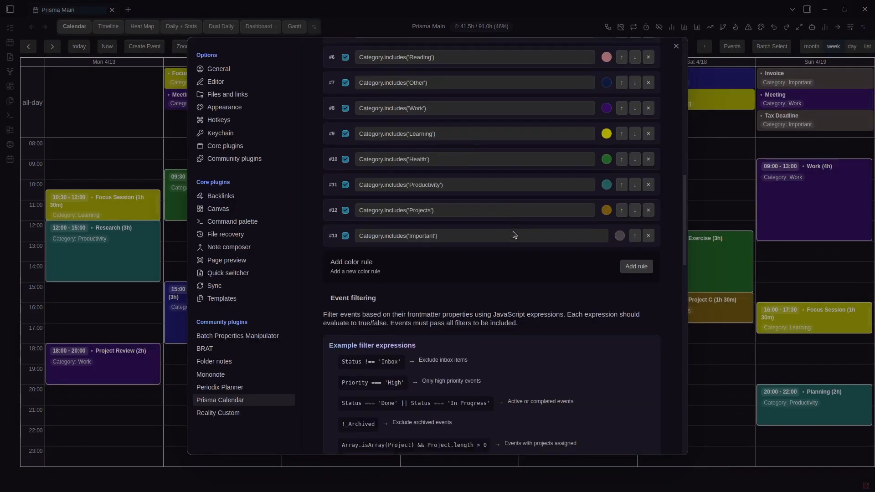
scroll(535, 158, "up", 10)
scroll(535, 158, "up", 10)
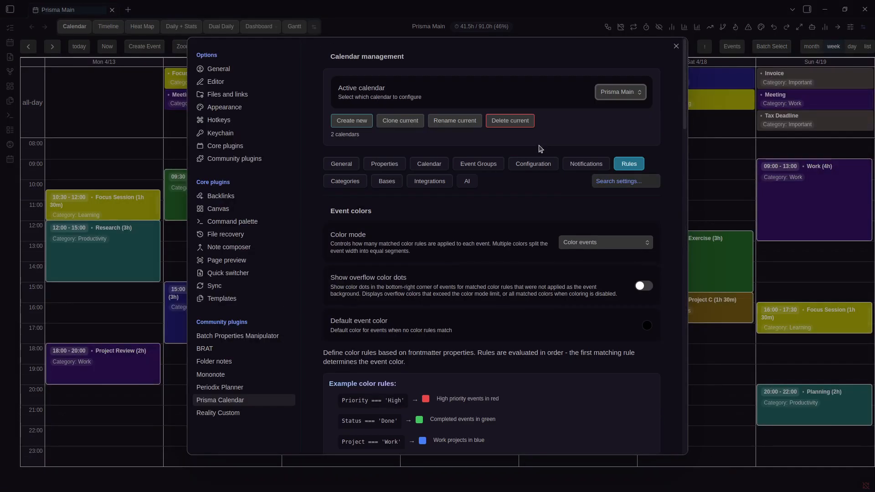
left_click(544, 165)
scroll(570, 203, "down", 11)
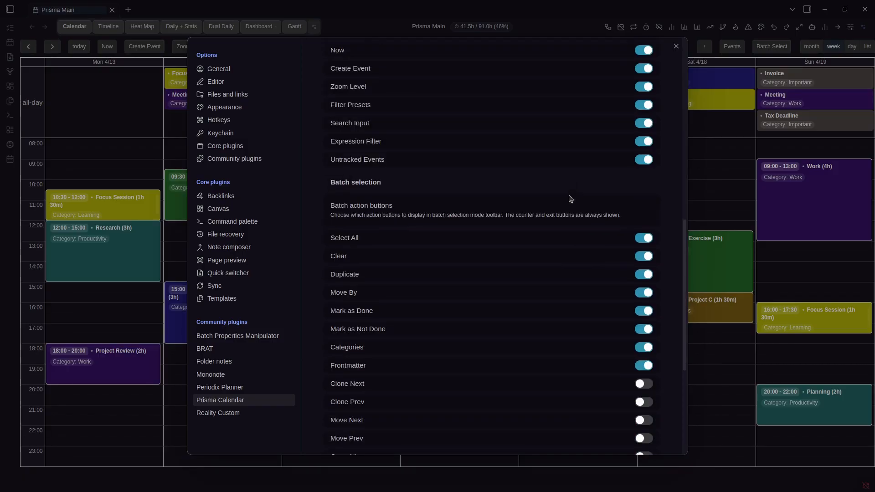
scroll(564, 203, "up", 11)
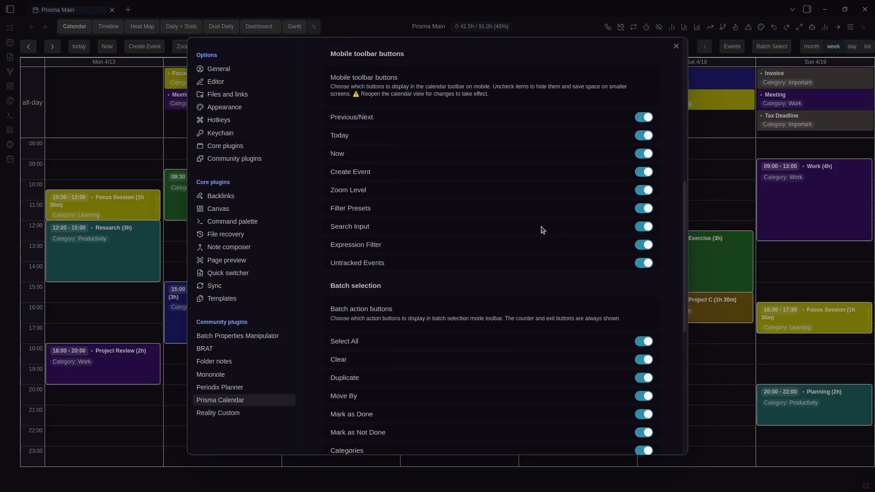
key("Escape")
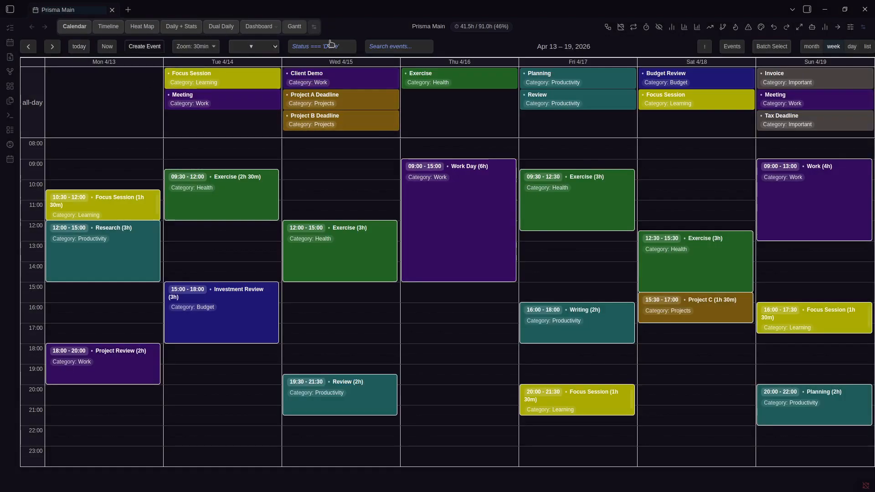
left_click(79, 46)
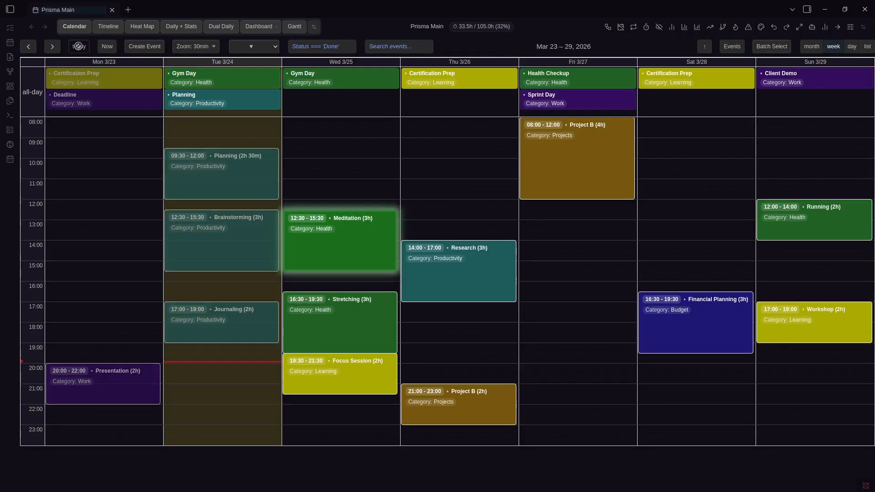
scroll(341, 194, "up", 2)
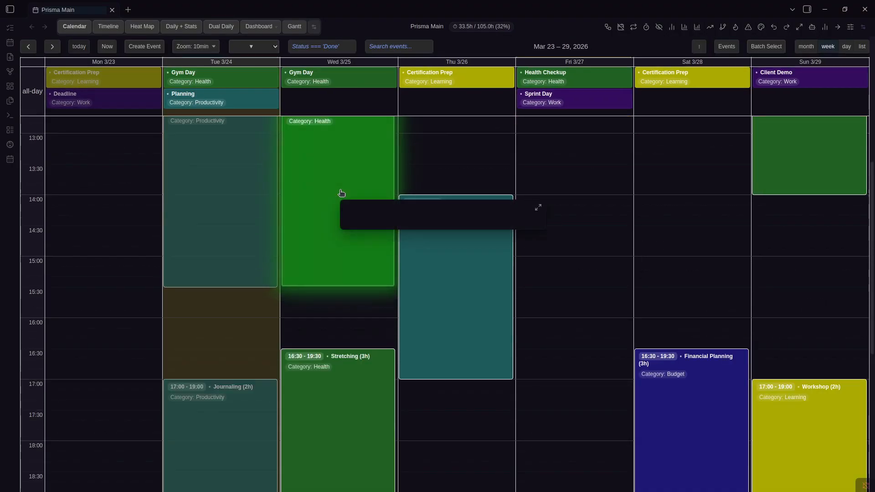
left_click(107, 46)
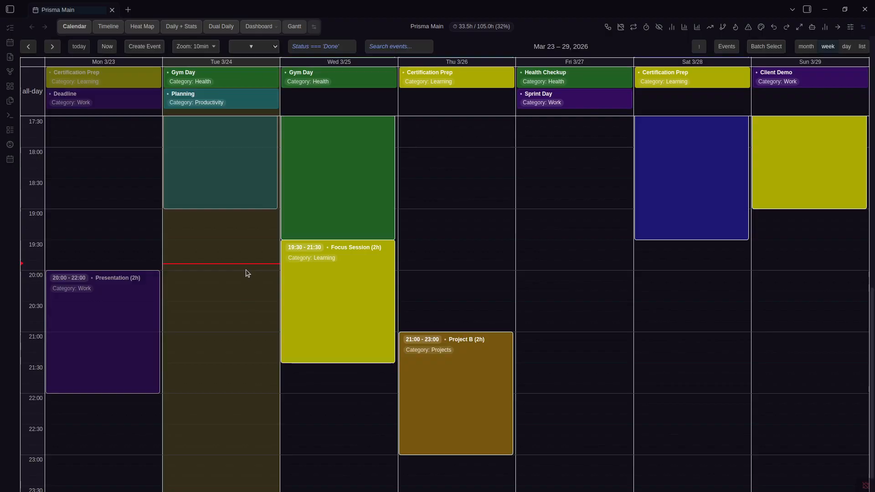
scroll(246, 269, "up", 10)
left_click(107, 47)
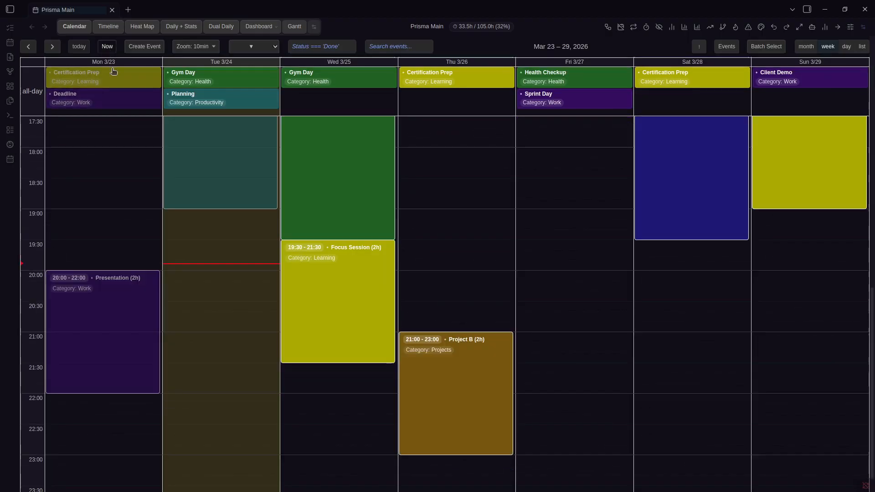
left_click(190, 47)
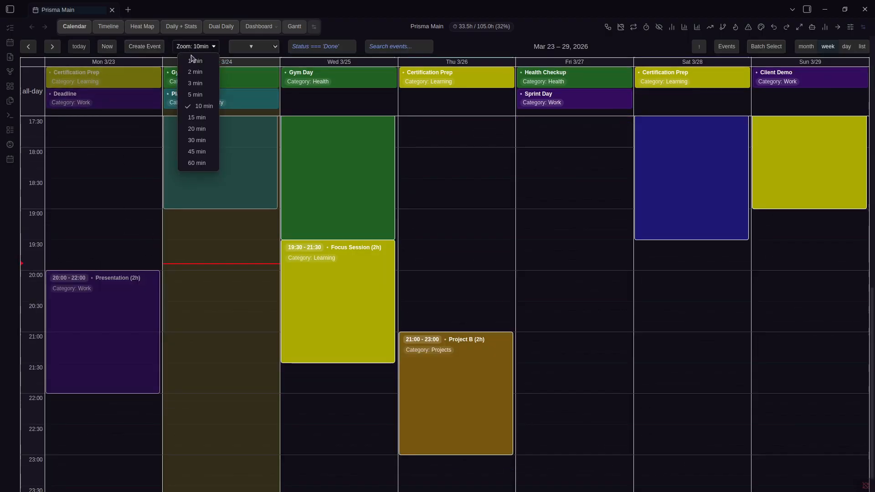
left_click(197, 118)
left_click(215, 45)
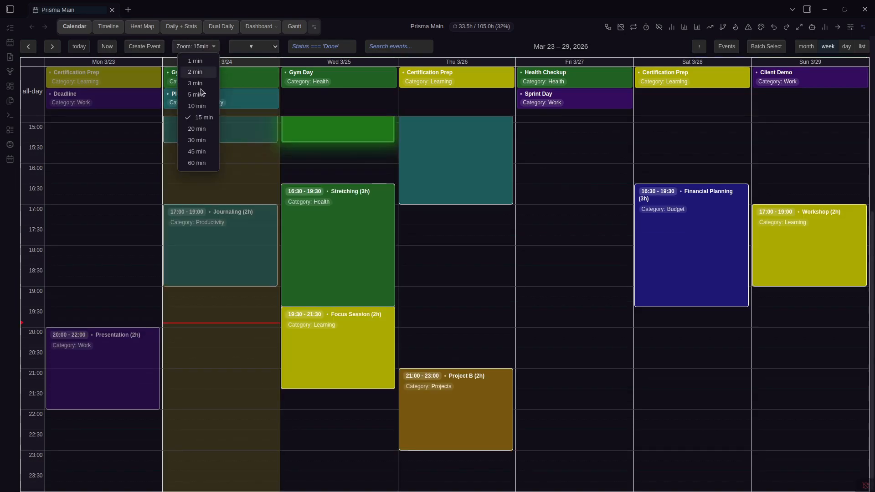
left_click(197, 128)
scroll(540, 289, "down", 2)
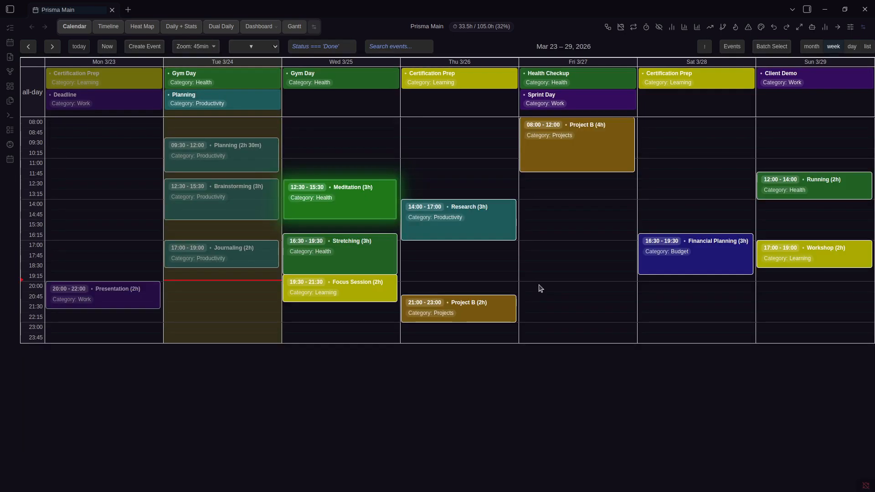
scroll(540, 289, "up", 1)
scroll(541, 289, "up", 1)
scroll(540, 289, "down", 1)
scroll(540, 289, "up", 1)
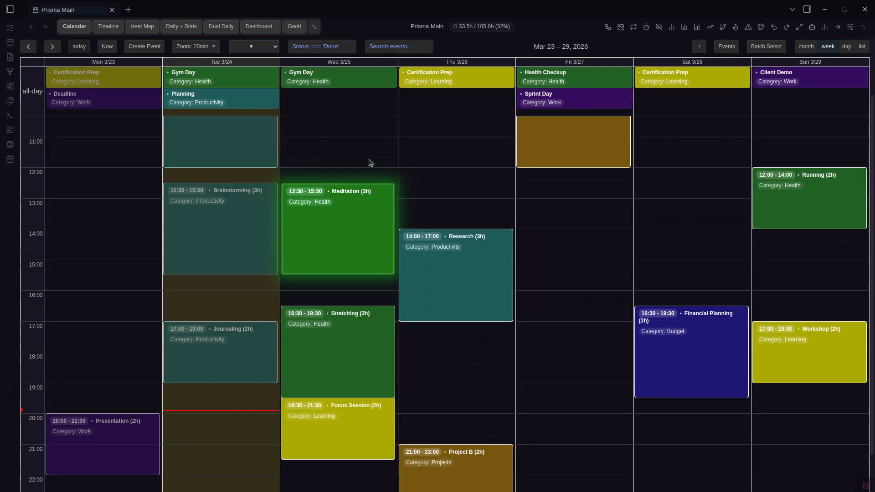
scroll(373, 164, "down", 1)
left_click(254, 46)
left_click(471, 47)
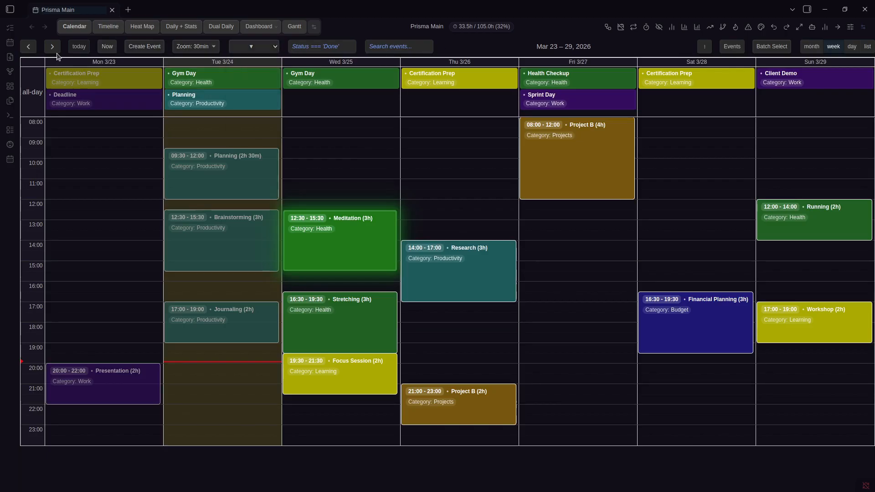
key("Right")
key("Right")
key("Right")
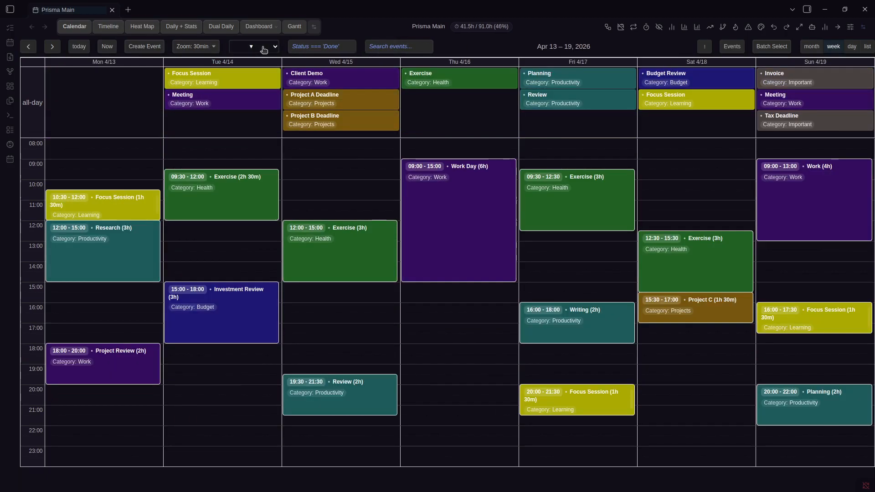
Search the Apr 13–19 week for 'Work', leaving only Work Day and Work visible
left_click(418, 41)
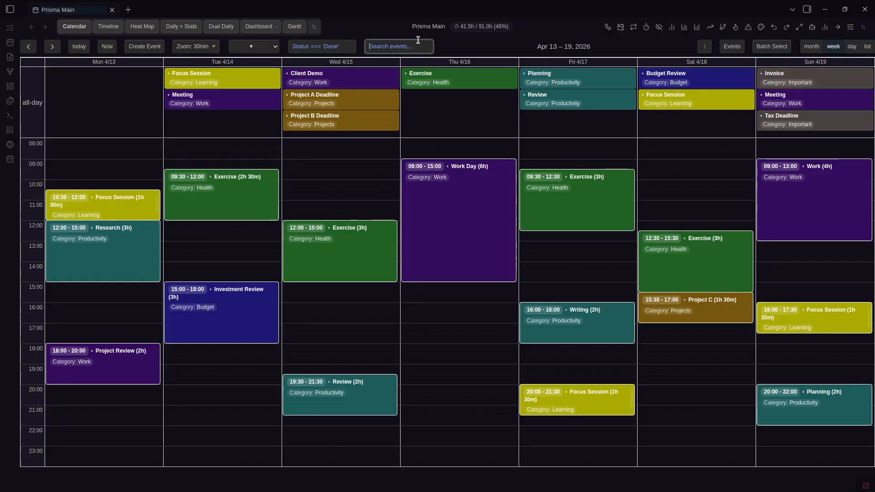
type("Work")
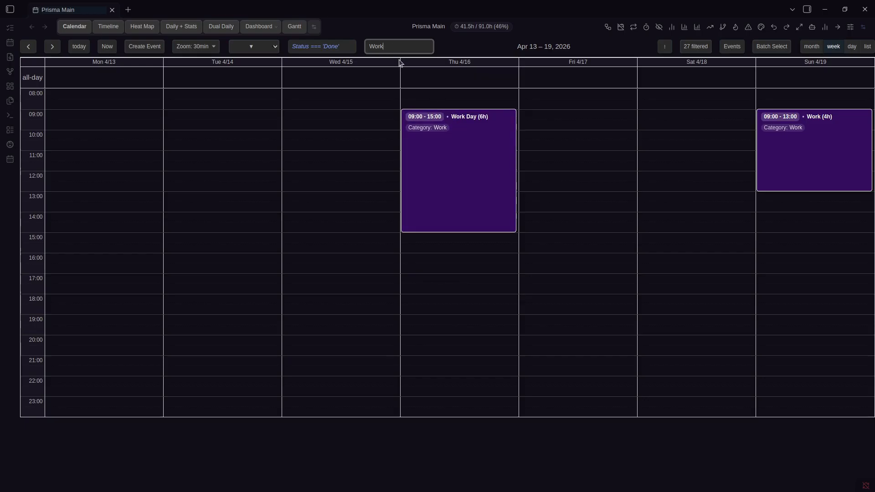
type("s")
key("ctrl+BackSpace")
type("Day")
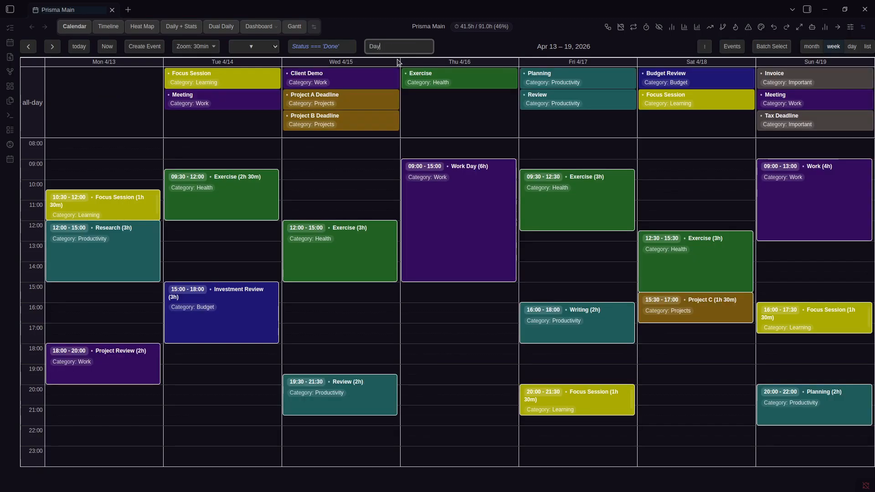
key("ctrl+BackSpace")
type("Work")
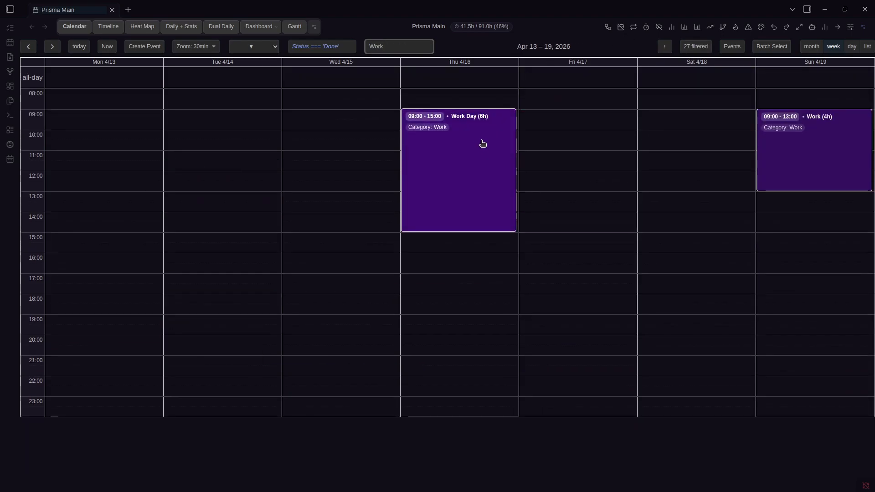
Review the list of 27 events hidden by the Work search, then close it
left_click(697, 48)
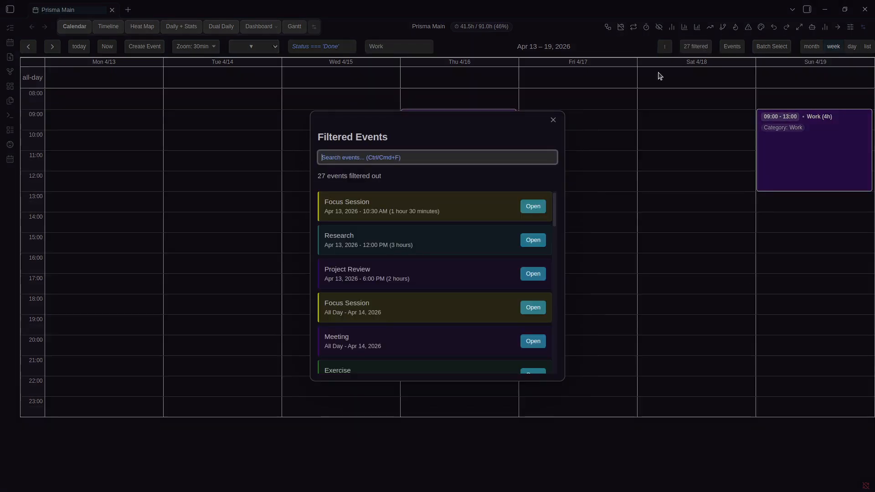
scroll(473, 231, "down", 3)
scroll(446, 207, "up", 3)
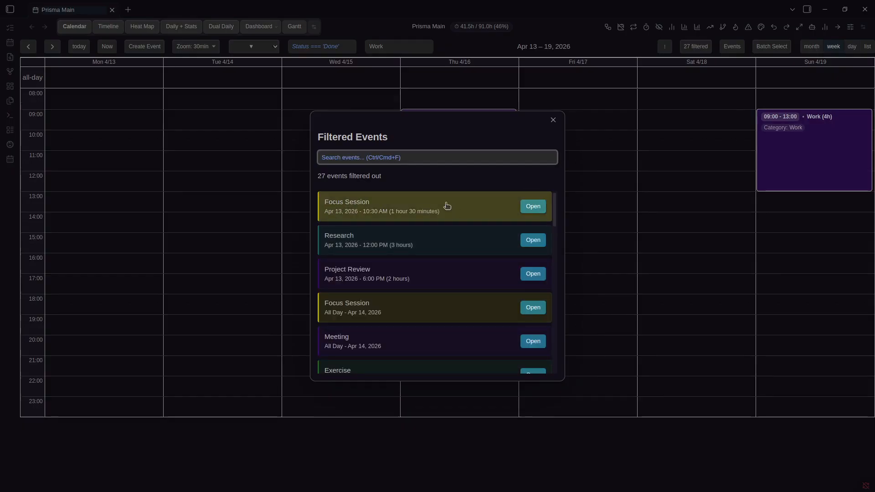
scroll(447, 206, "down", 10)
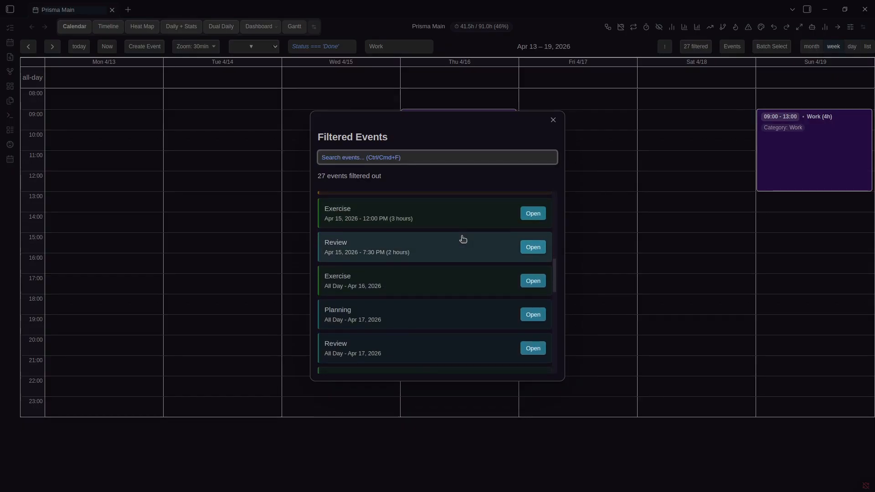
scroll(463, 241, "down", 2)
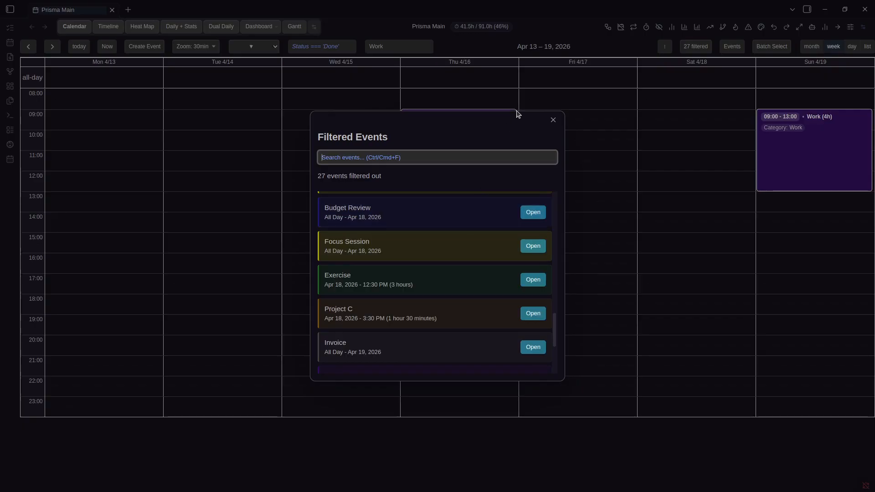
left_click(519, 49)
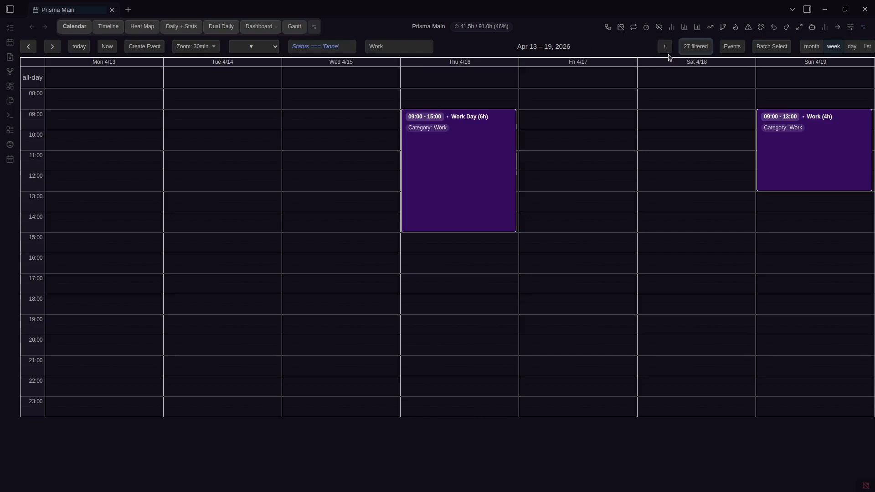
left_click(427, 46)
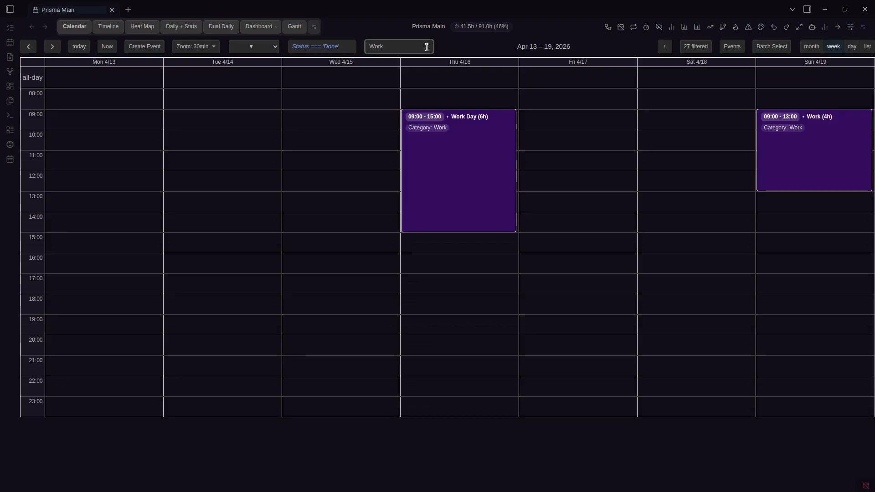
Clear the 'Work' search so every event shows again
left_click(316, 47)
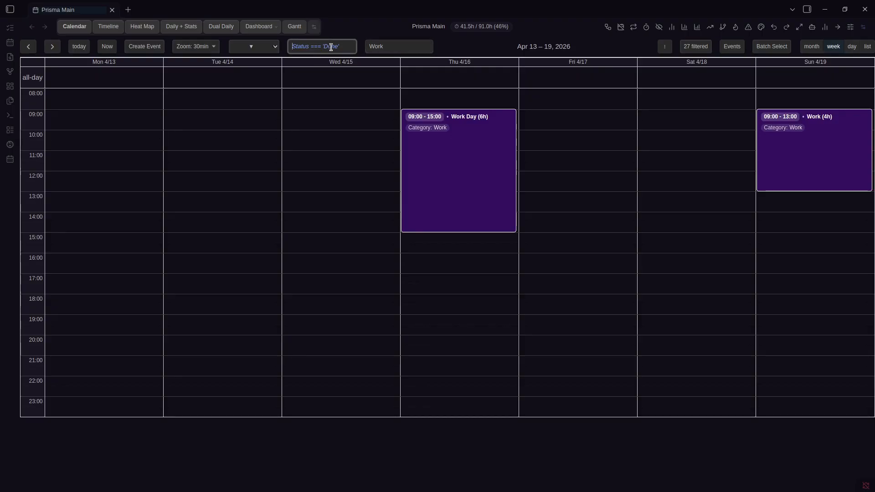
left_click(397, 46)
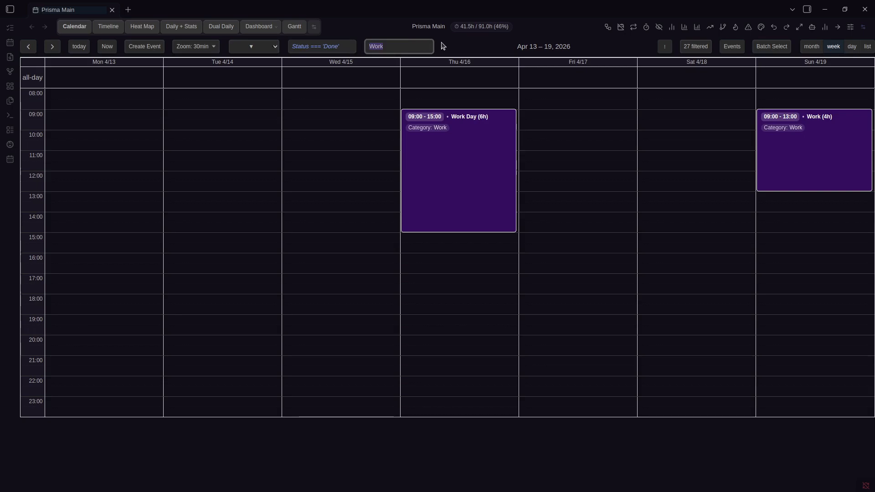
key("ctrl+a")
key("BackSpace")
left_click(492, 50)
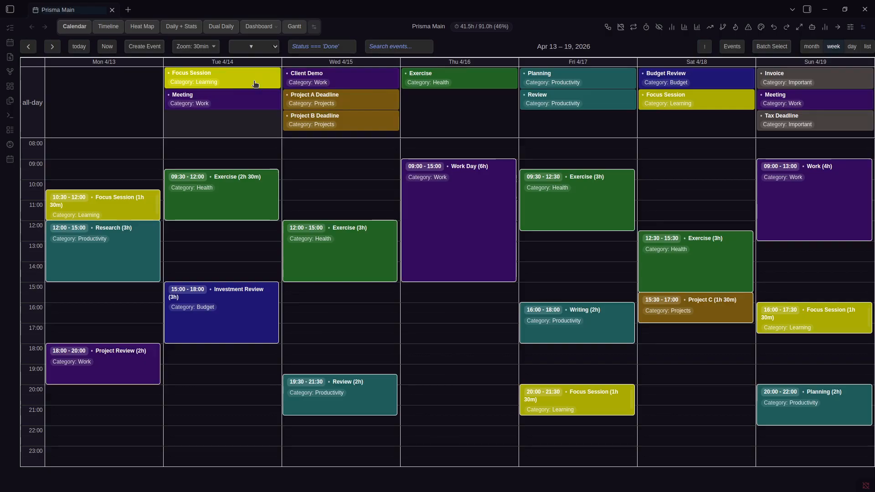
Try the filter expression category.includes('Work'), clear it, and open the Work Day event's note
left_click(319, 48)
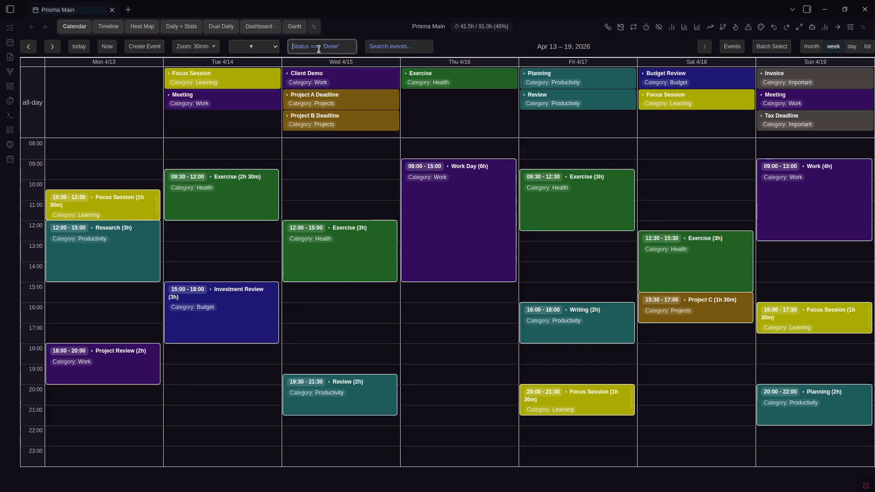
type("category.includes('Work')")
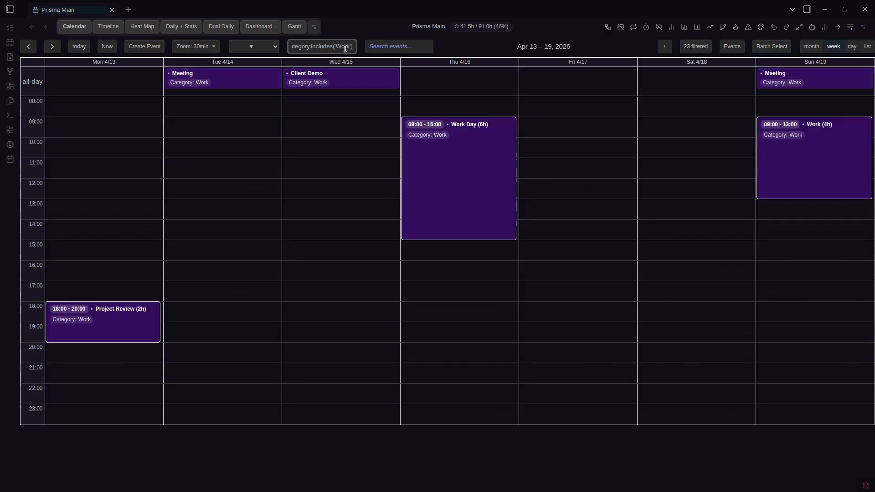
key("Home")
key("End")
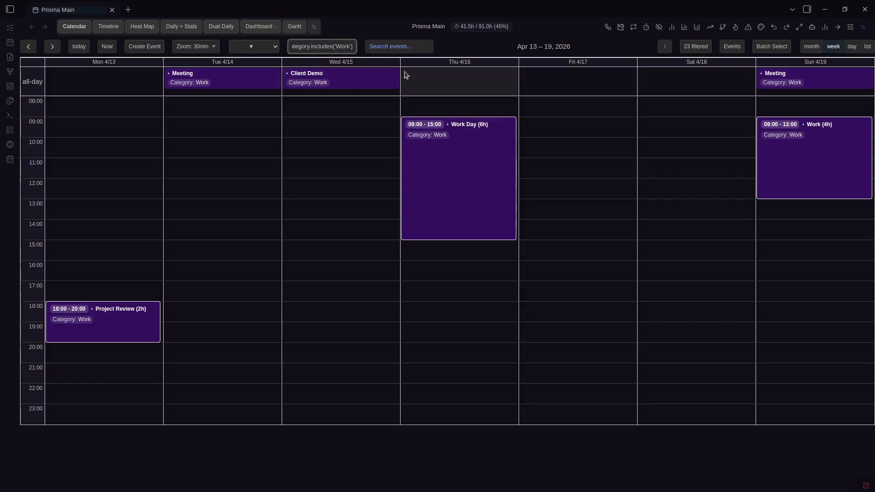
key("ctrl+a")
key("BackSpace")
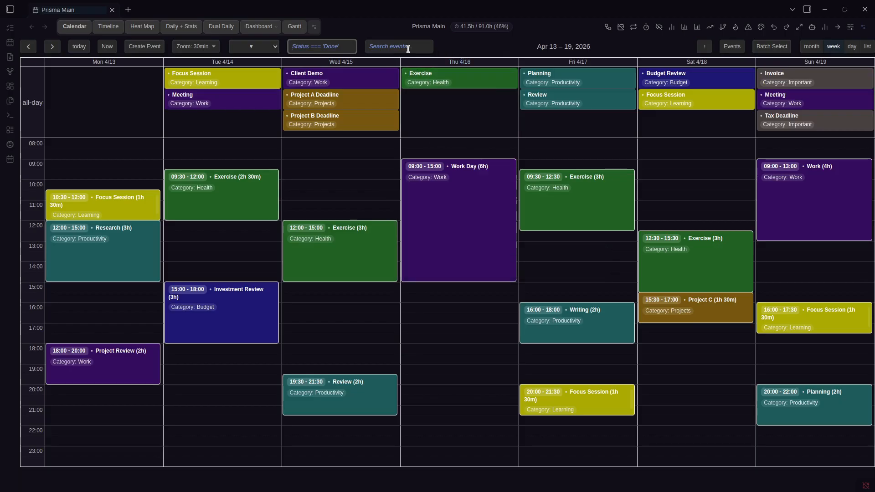
left_click(437, 189)
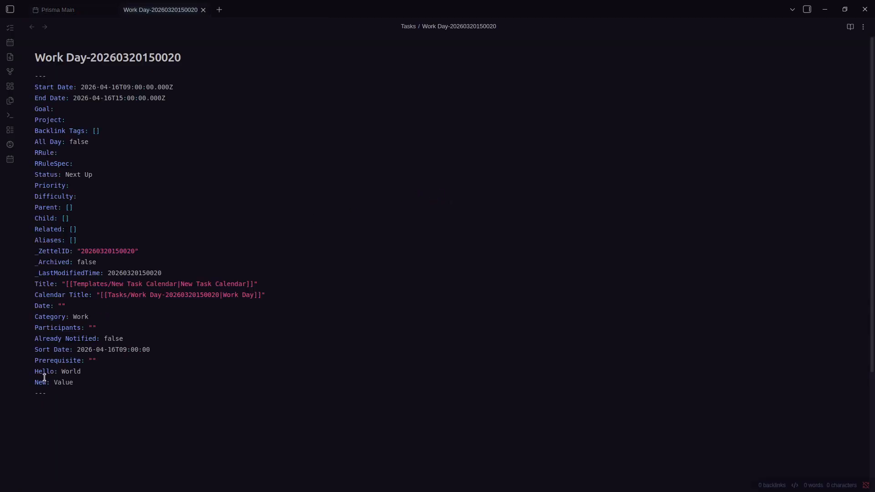
Filter Prisma Main with the expression New === "Value", leaving Exercise and Work Day
left_click(116, 409)
key("ctrl+Tab")
left_click(313, 47)
type("New ")
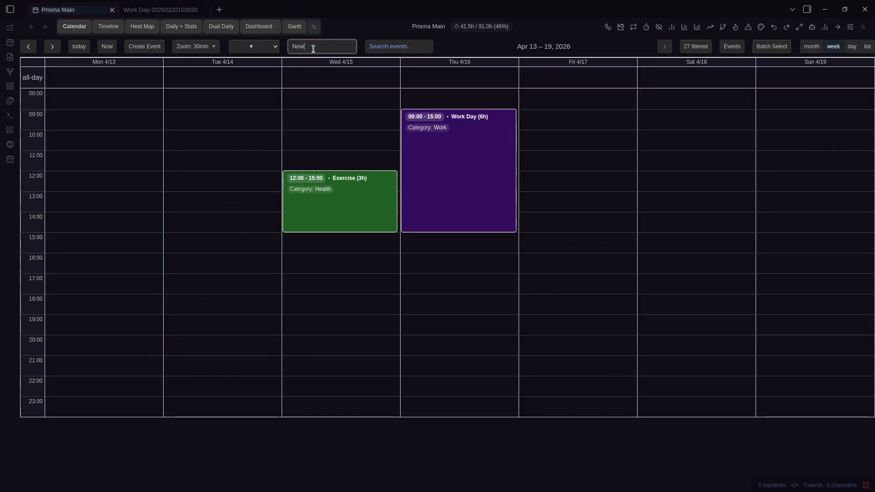
type("=== \"Value\"")
key("BackSpace")
key("BackSpace")
key("BackSpace")
key("BackSpace")
key("BackSpace")
key("BackSpace")
key("BackSpace")
key("BackSpace")
key("BackSpace")
key("BackSpace")
key("BackSpace")
key("BackSpace")
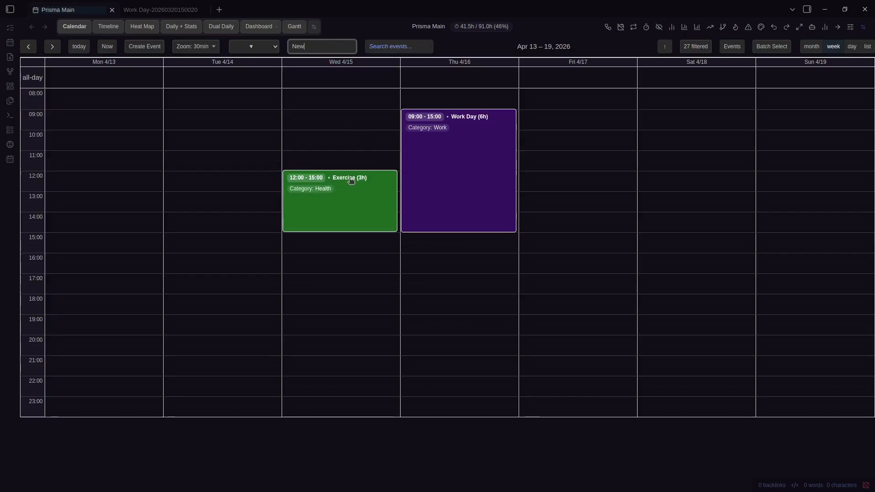
type("===")
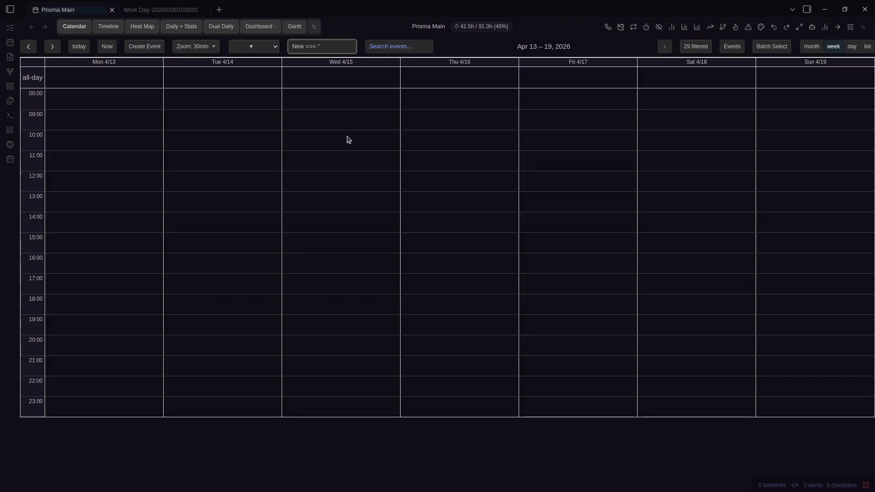
type("e\"")
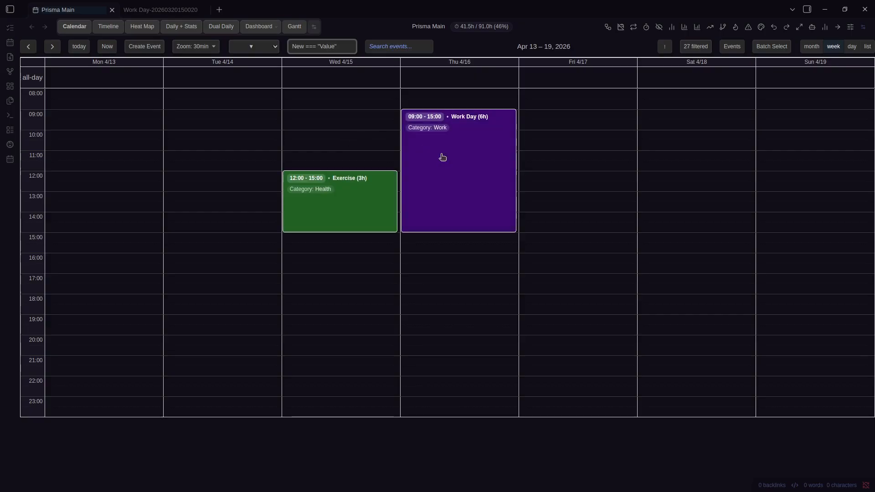
Reopen the Work Day note and select its Value property
left_click(470, 168)
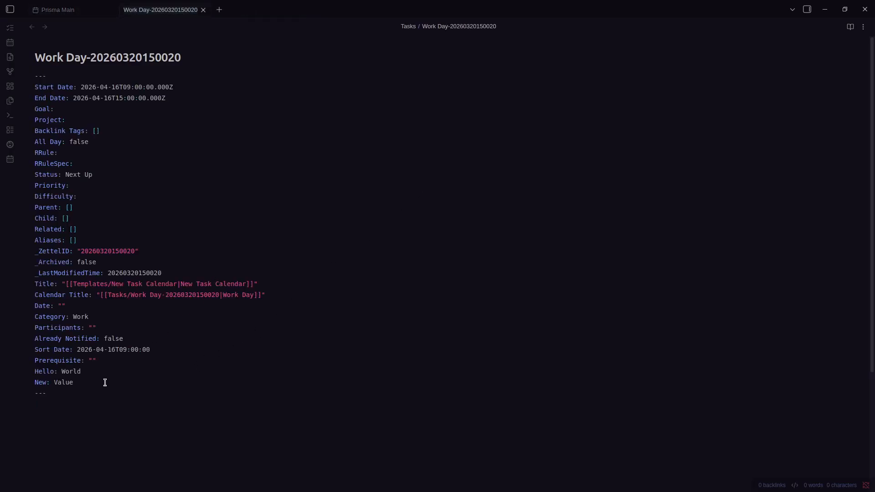
double_click(71, 384)
left_click(78, 406)
Glance through the Prisma Calendar settings from the calendar, then close them
key("ctrl+Tab")
key("ctrl+comma")
scroll(509, 204, "down", 1)
scroll(509, 204, "down", 10)
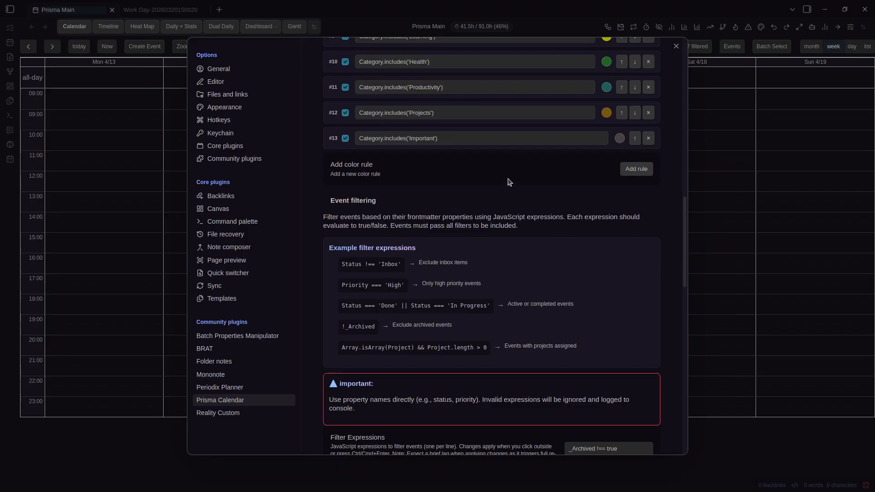
key("Escape")
Delete the custom filter expression and apply the Health filter preset
triple_click(335, 46)
key("BackSpace")
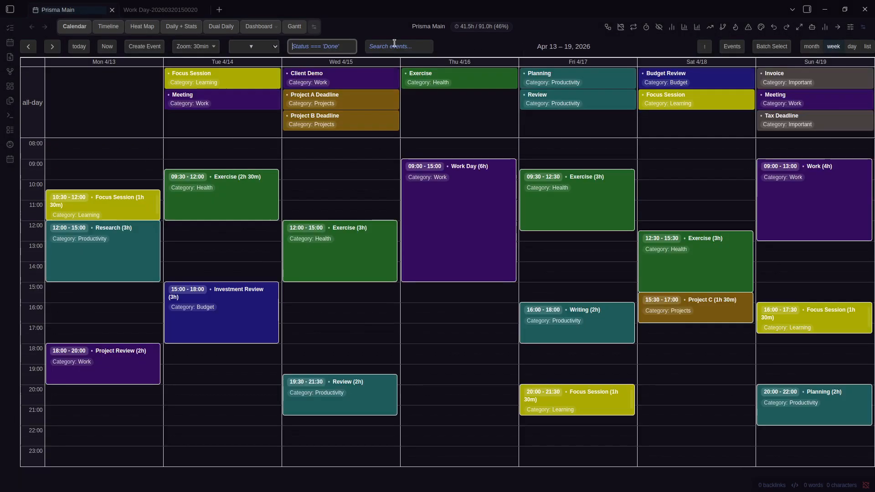
left_click(395, 45)
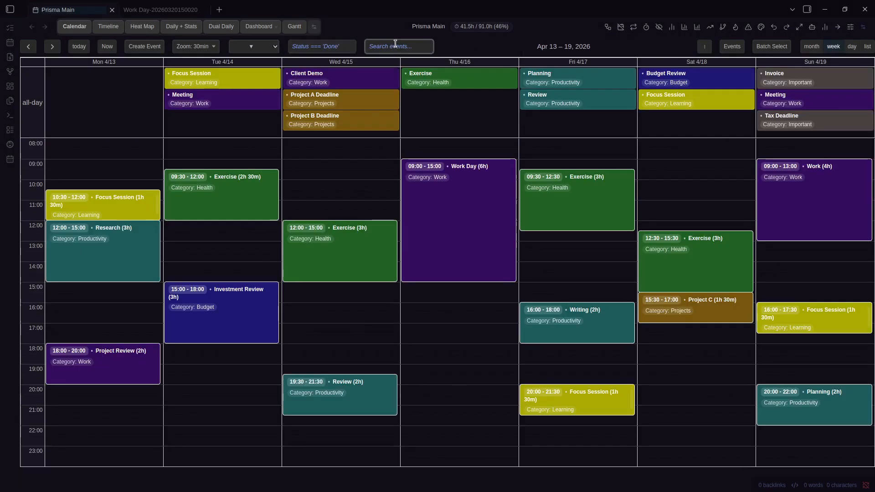
left_click(264, 48)
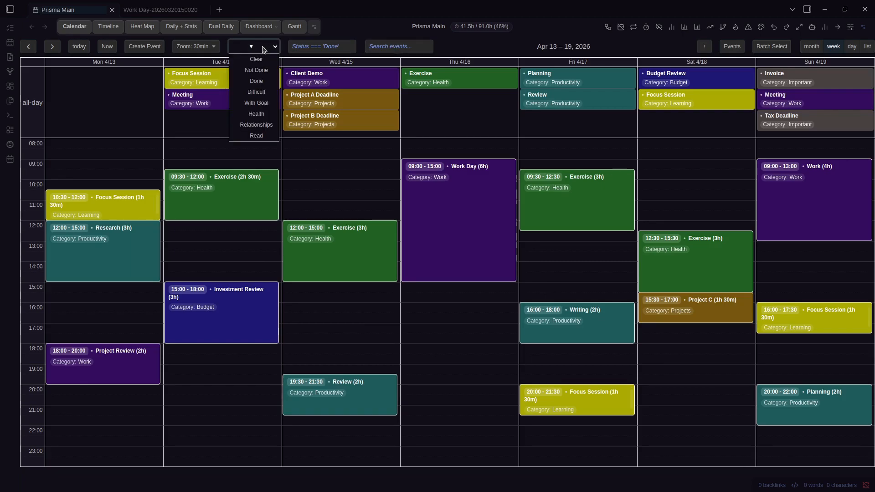
left_click(269, 114)
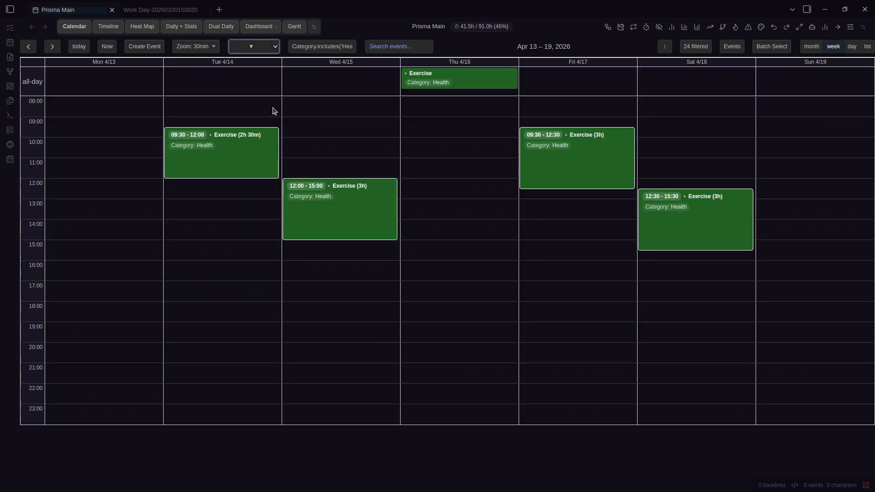
Review the Filter presets section in Prisma Calendar settings, then inspect the Category.includes('Health') expression
left_click(344, 46)
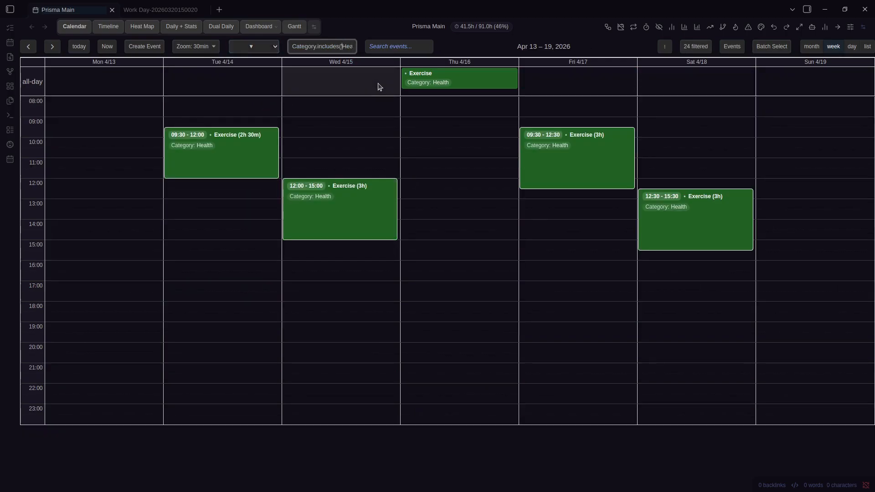
key("ctrl+comma")
scroll(572, 199, "down", 4)
scroll(572, 199, "down", 15)
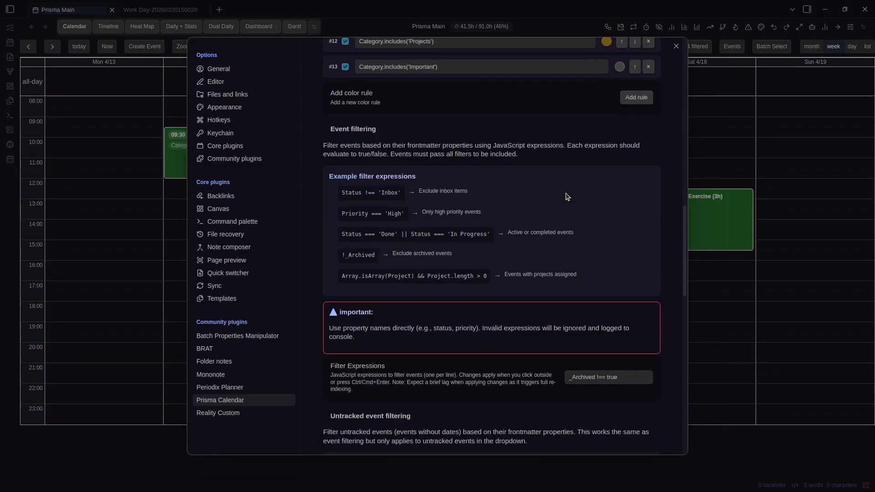
scroll(567, 197, "down", 3)
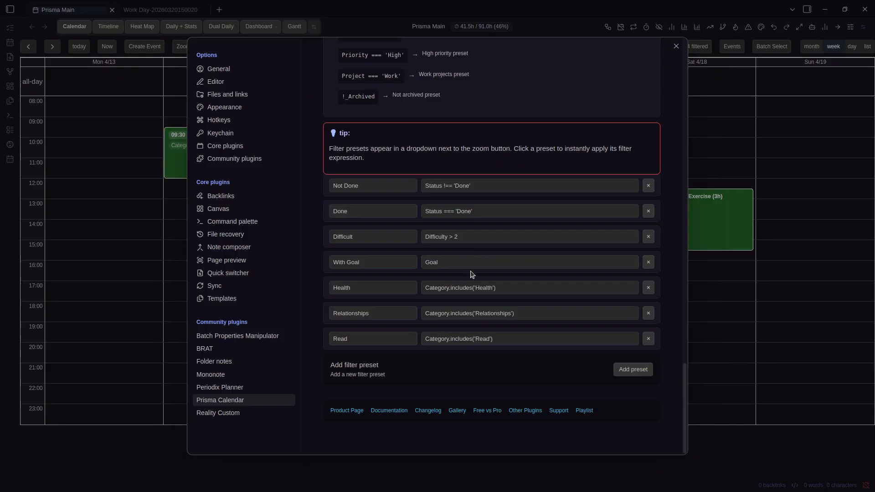
key("Escape")
double_click(327, 46)
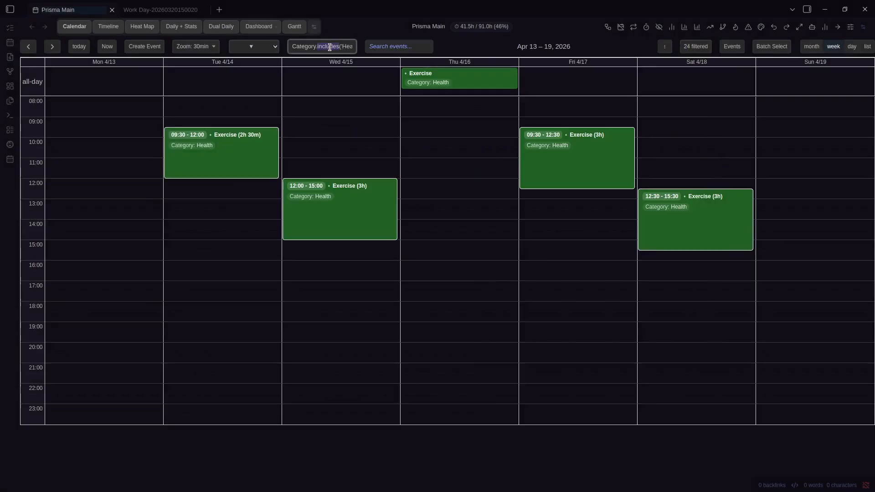
Clear the filter via the presets list, briefly reapplying Health before clearing it again
left_click(254, 46)
left_click(256, 59)
left_click(254, 46)
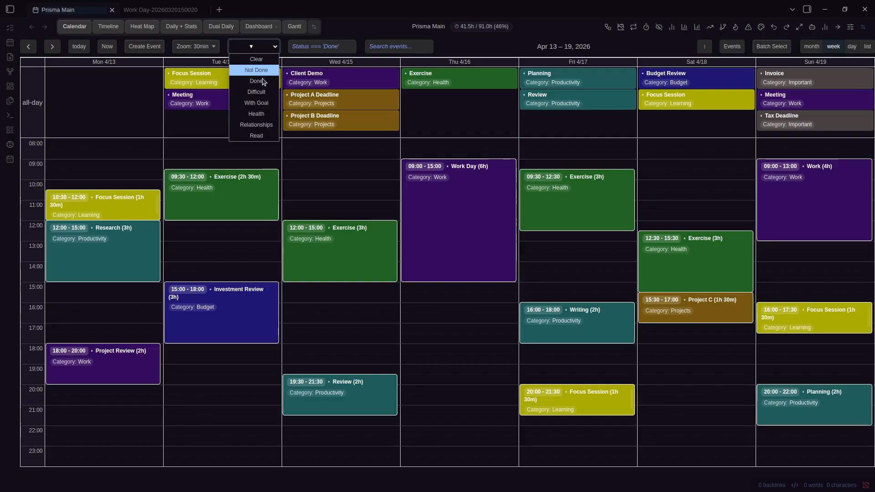
left_click(256, 114)
left_click(264, 50)
left_click(256, 59)
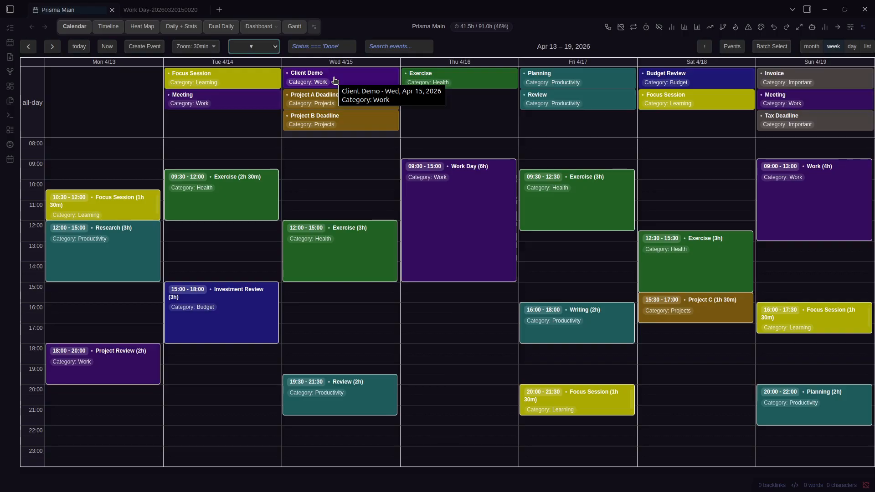
Open and close the Prisma Calendar settings with Ctrl+comma
left_click(461, 37)
key("ctrl+comma")
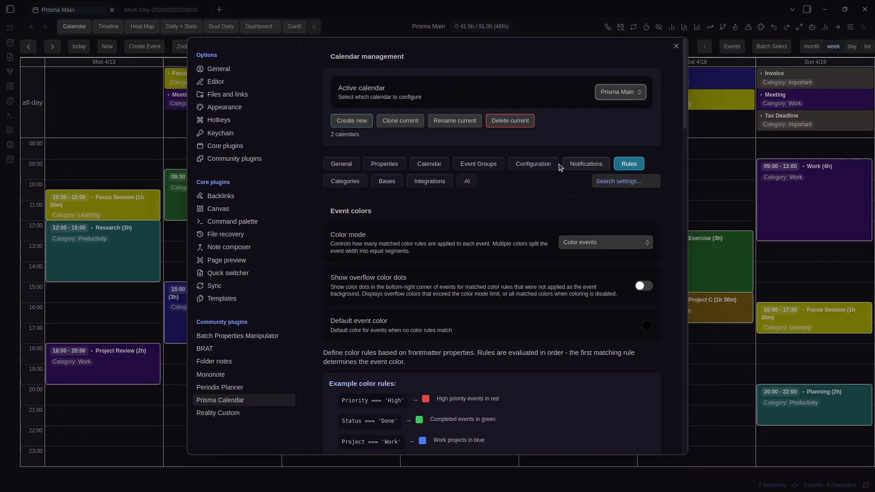
key("Escape")
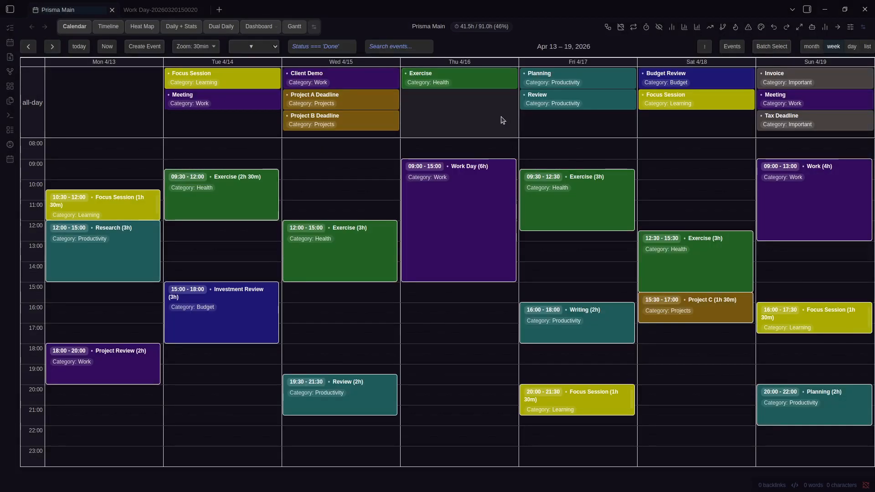
Review the toolbar button toggles on Prisma Calendar's Configuration tab
key("ctrl+comma")
left_click(533, 164)
scroll(542, 211, "down", 1)
scroll(543, 211, "down", 3)
scroll(542, 211, "up", 1)
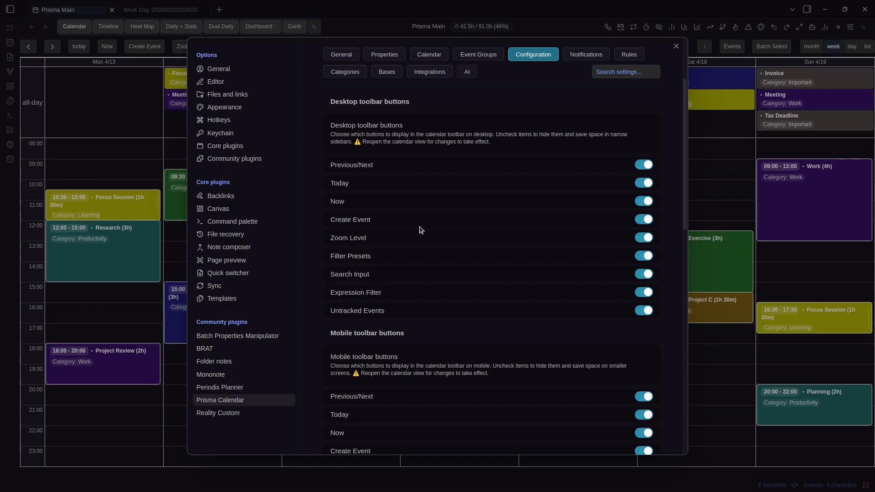
scroll(420, 254, "down", 6)
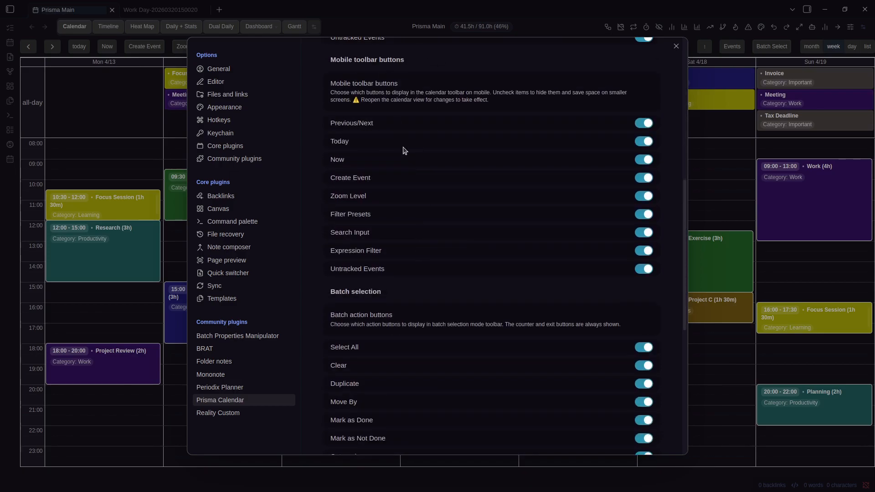
scroll(402, 159, "up", 1)
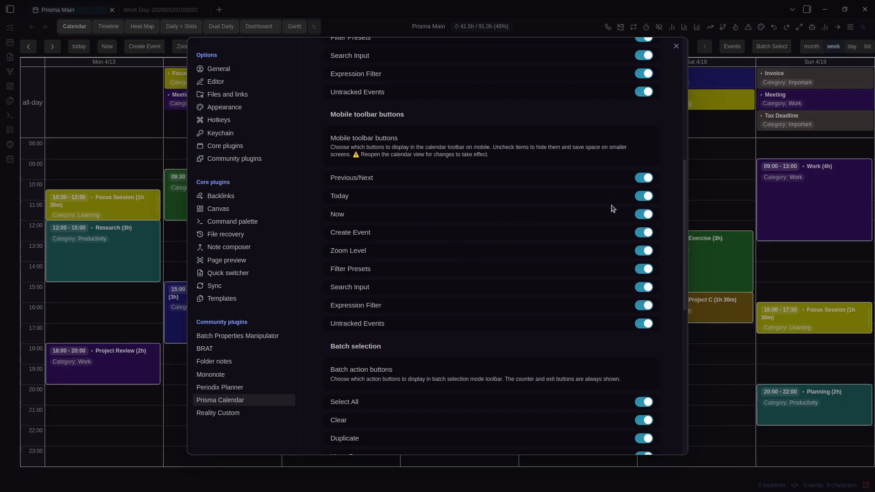
scroll(613, 210, "up", 5)
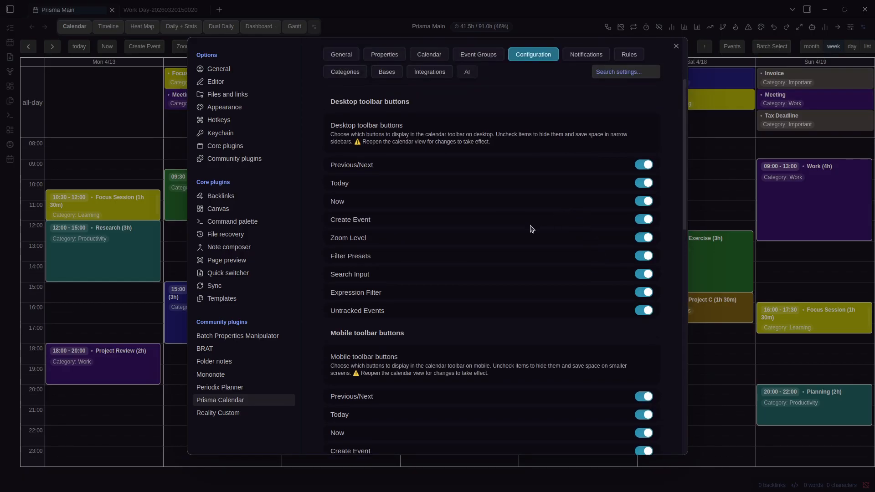
scroll(531, 228, "down", 4)
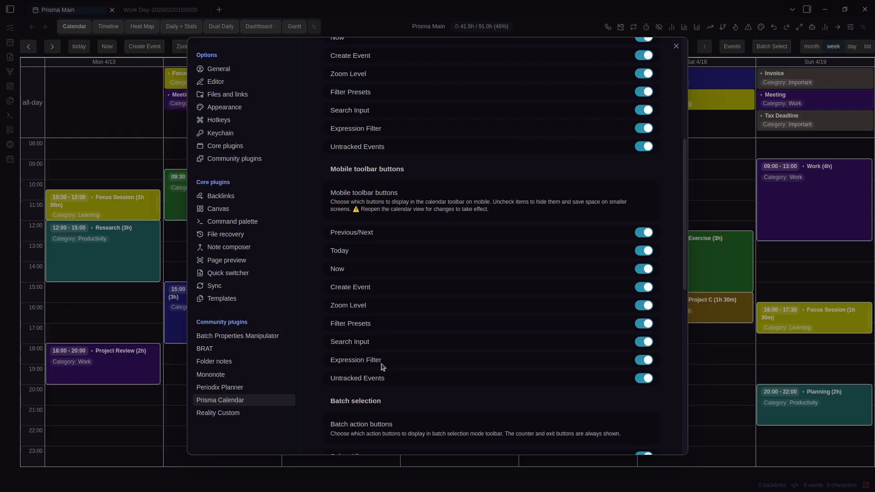
scroll(473, 361, "up", 6)
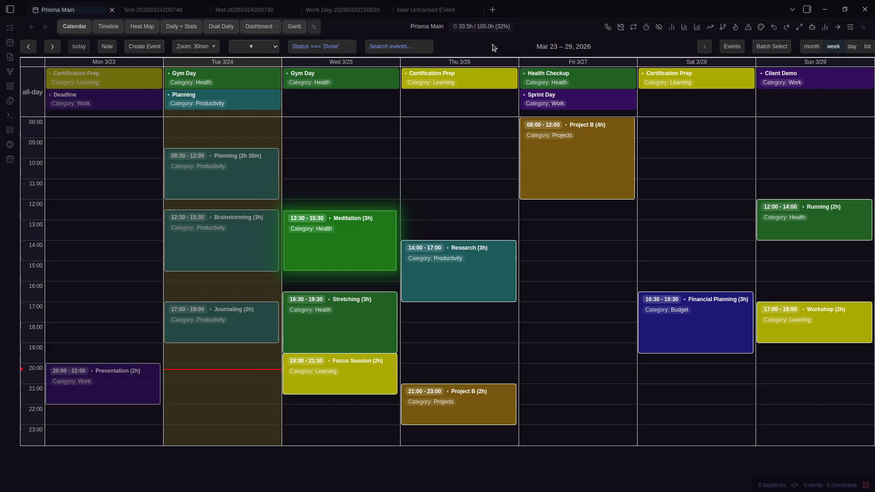
Reopen the settings at the Calendar User interface options, such as default view and hiding weekends
key("ctrl+comma")
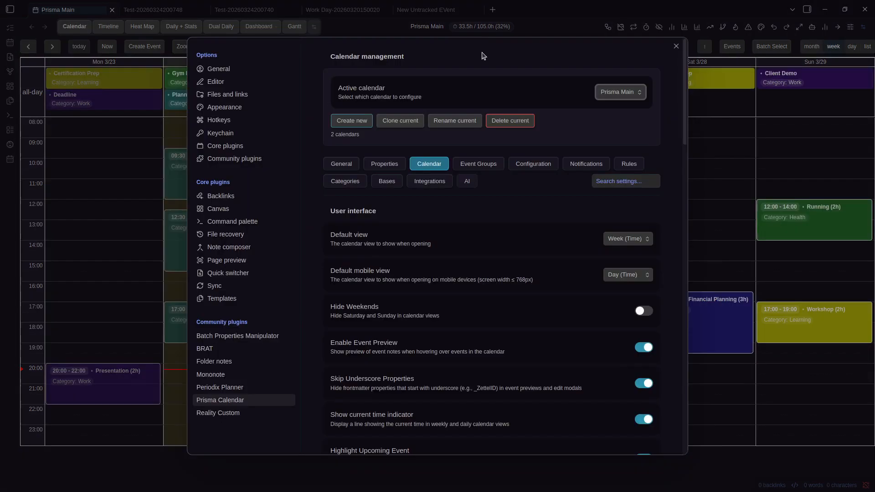
scroll(417, 194, "down", 2)
scroll(417, 194, "down", 3)
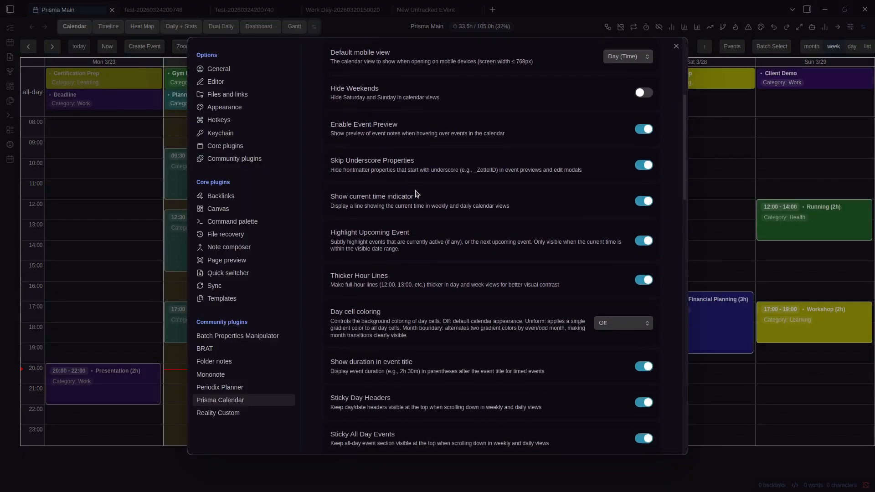
scroll(417, 193, "up", 2)
scroll(416, 194, "up", 3)
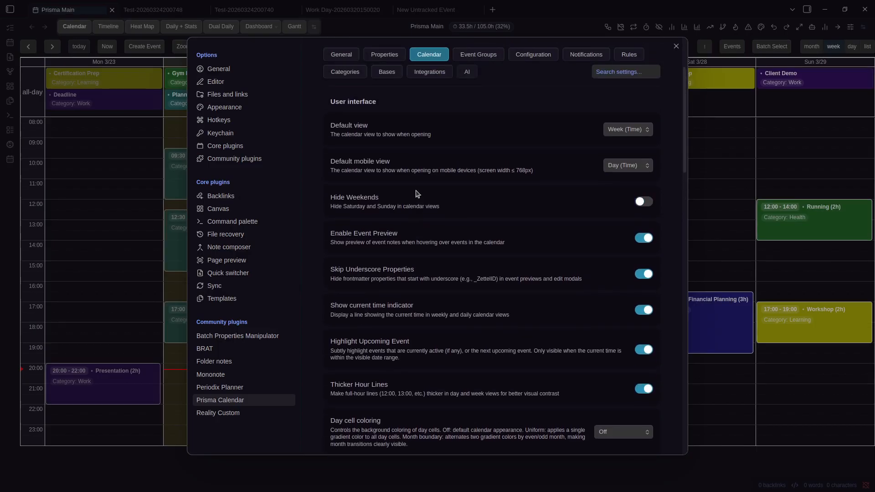
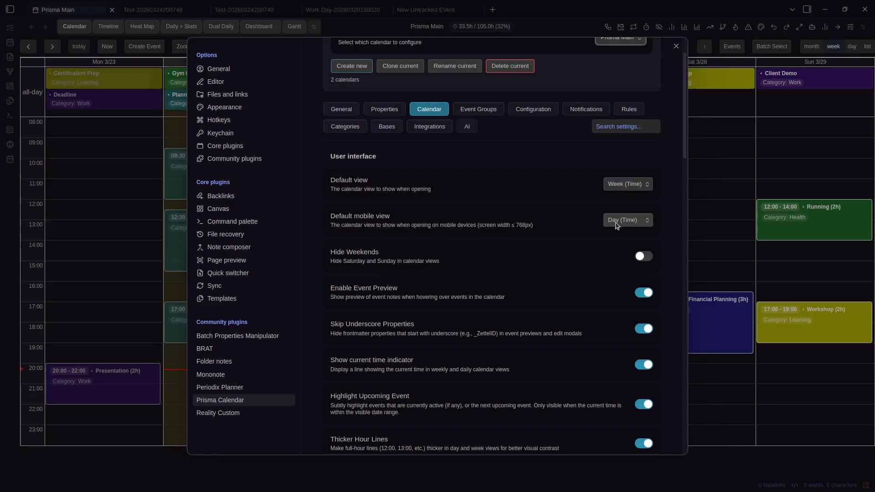
Close the settings and inspect an event's edit form and the Running event's actions without saving
scroll(525, 205, "down", 3)
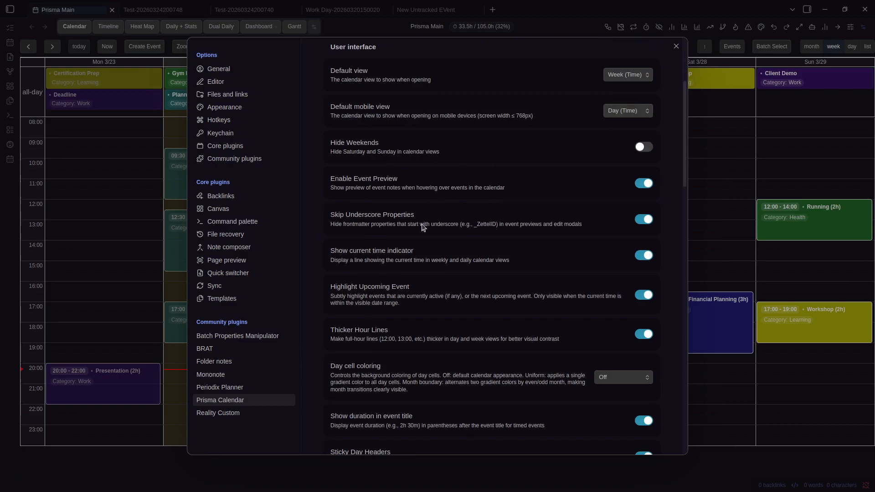
left_click(770, 196)
right_click(793, 210)
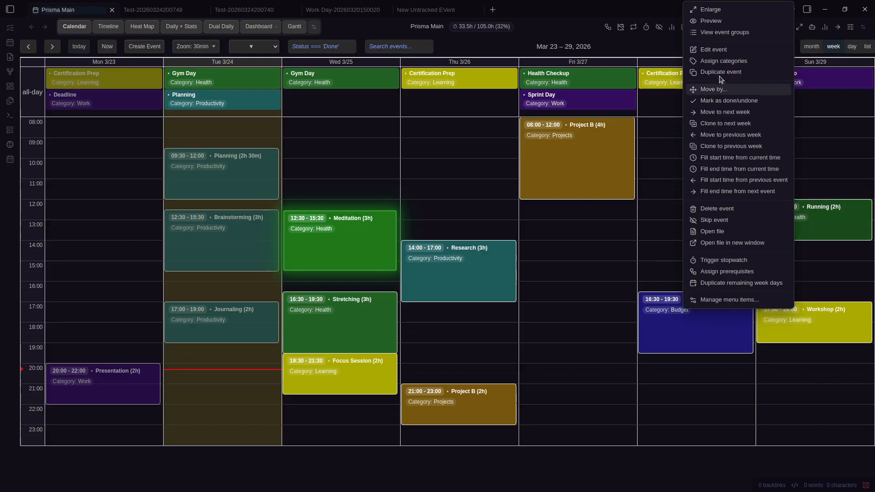
left_click(719, 50)
left_click(341, 378)
left_click(351, 347)
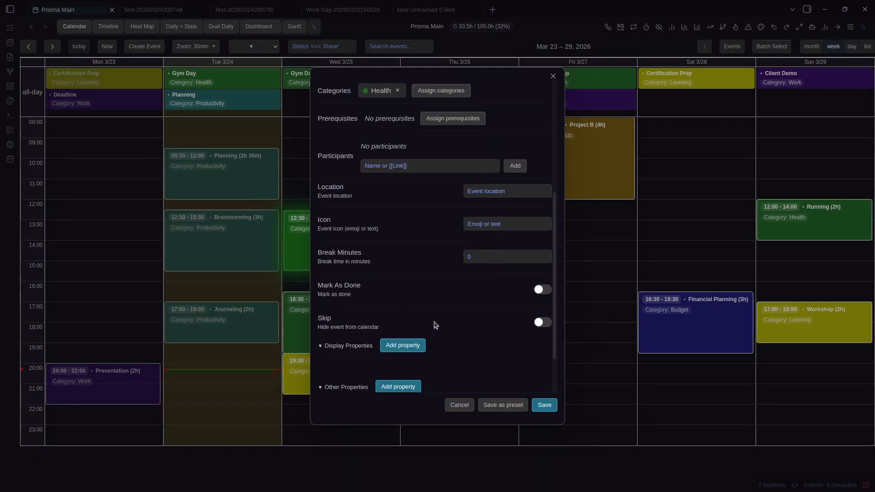
left_click(661, 252)
right_click(785, 223)
left_click(577, 43)
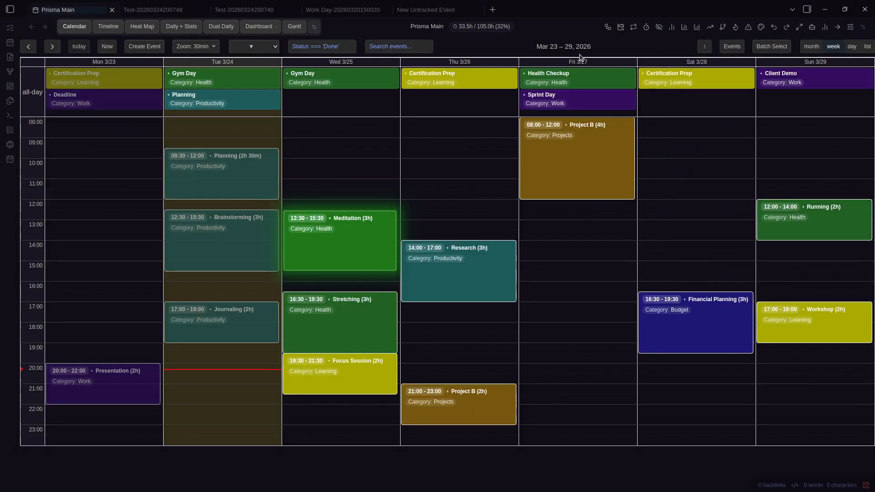
Reopen and scroll the calendar settings twice, then close them to show the Mar 23–29 week
key("ctrl+comma")
scroll(454, 211, "down", 2)
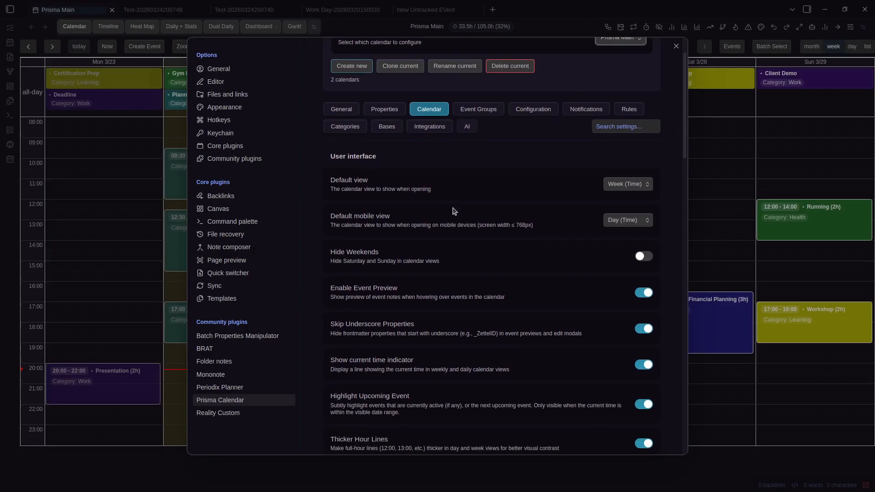
key("Escape")
key("ctrl+comma")
scroll(503, 246, "down", 7)
scroll(505, 246, "up", 5)
scroll(505, 247, "up", 2)
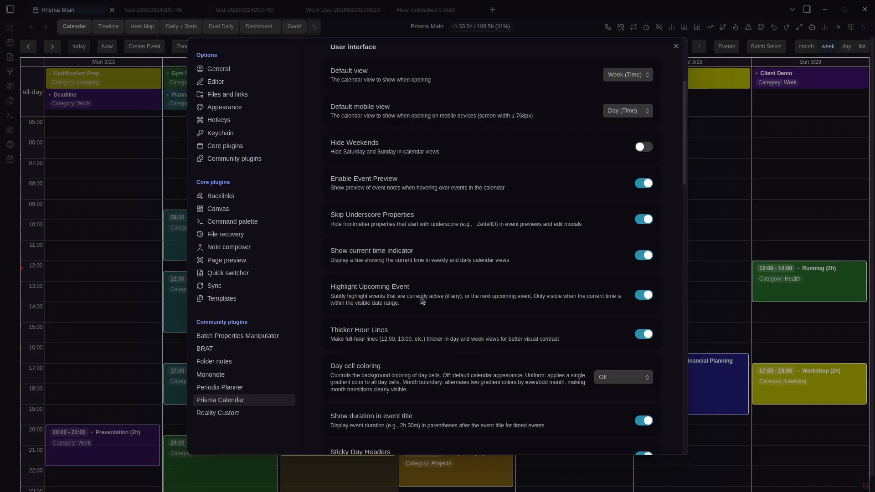
key("Escape")
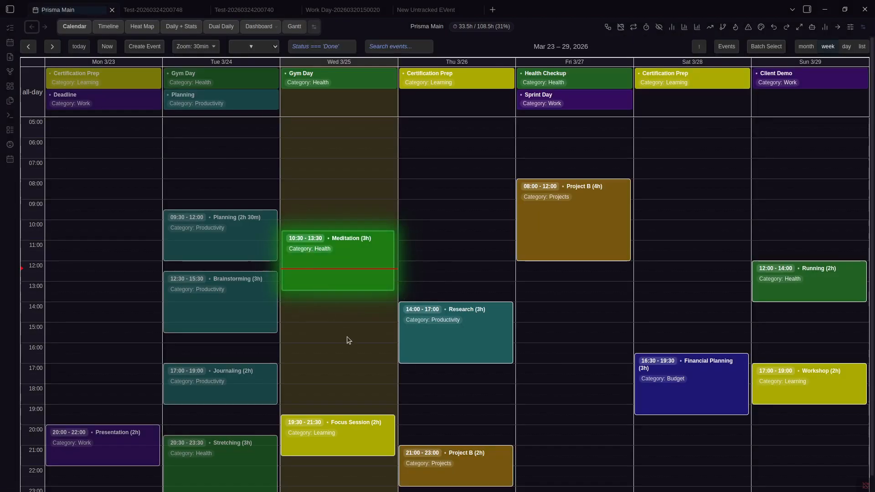
Test-drag Meditation, Focus Session and Research to different Wednesday and Thursday slots
left_click_drag(336, 258, 449, 251)
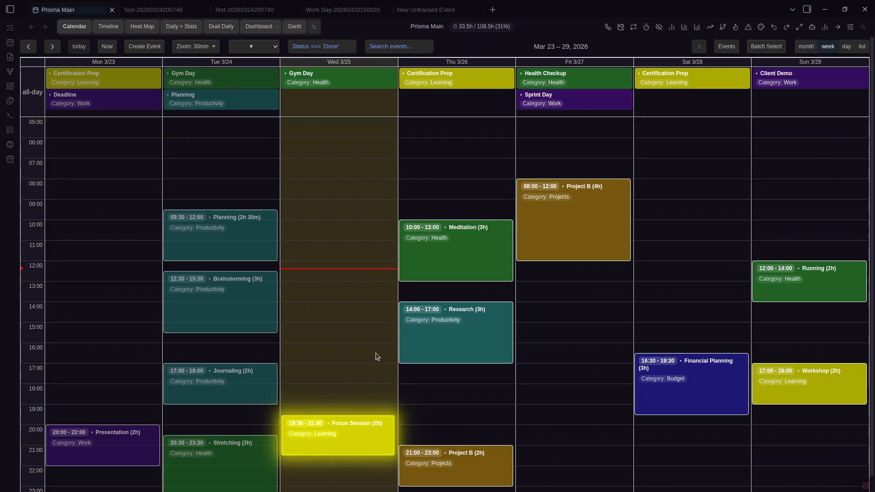
left_click_drag(342, 424, 356, 275)
left_click_drag(439, 266, 360, 290)
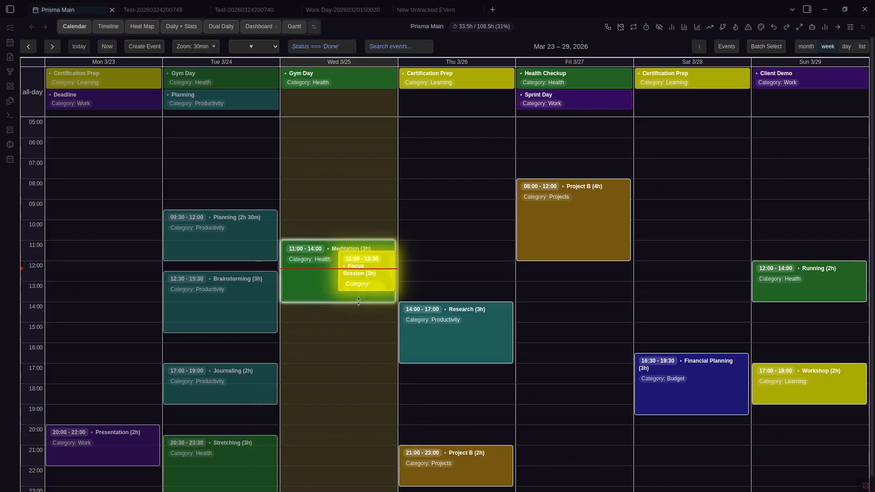
left_click_drag(450, 332, 433, 256)
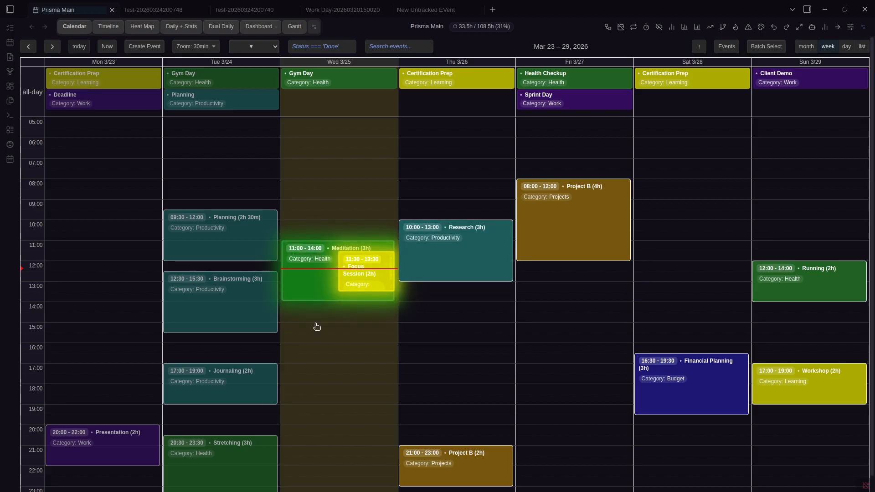
left_click_drag(316, 297, 329, 387)
Undo the event moves with Ctrl+Z and reopen the Prisma Calendar settings at the display options
key("ctrl+comma")
scroll(508, 341, "down", 3)
key("Escape")
key("ctrl+z")
key("ctrl+z")
key("ctrl+z")
key("ctrl+z")
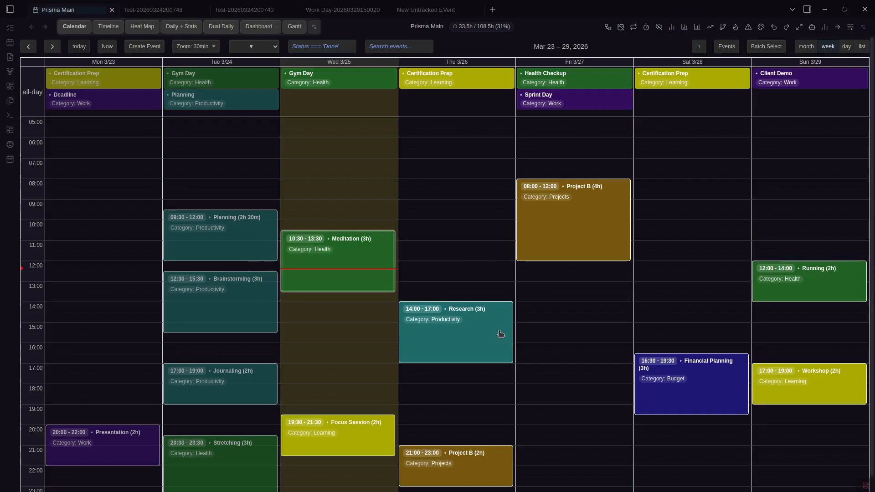
key("ctrl+comma")
scroll(499, 334, "down", 10)
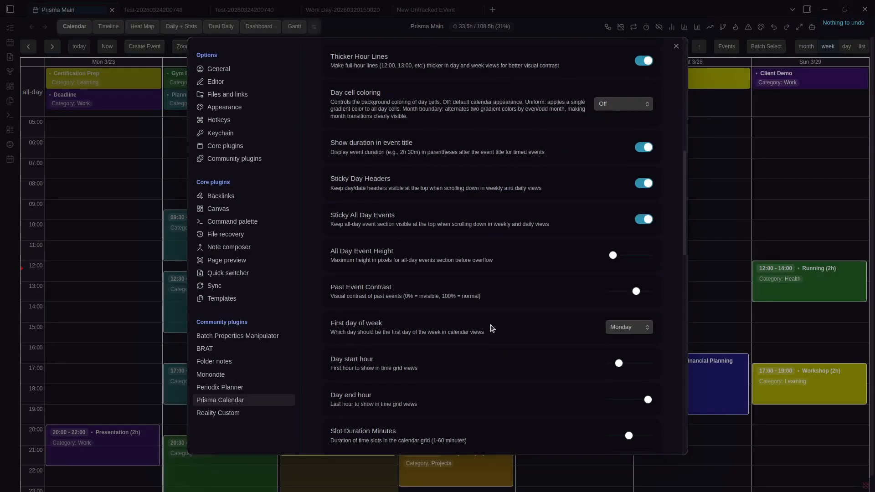
Toggle the thicker hour lines option off and back on
scroll(490, 328, "up", 4)
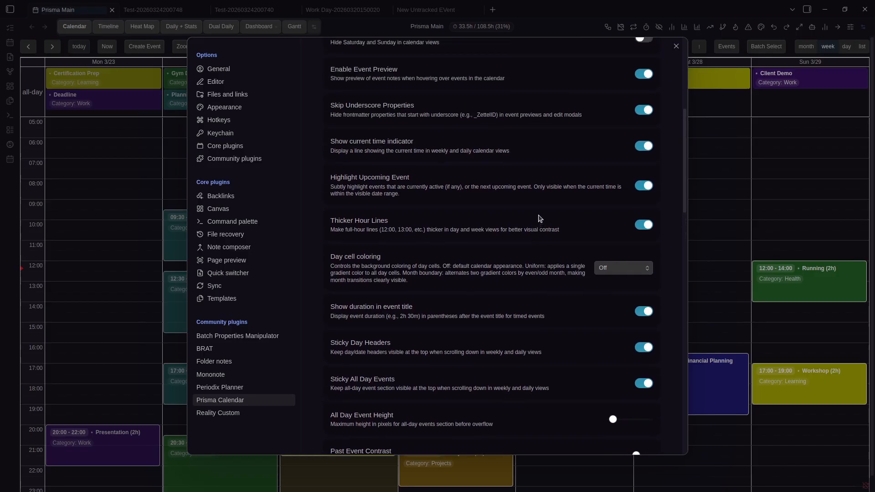
left_click(648, 228)
left_click(645, 229)
Set Uniform day cell coloring with a blue day background, briefly trying Off
left_click(618, 263)
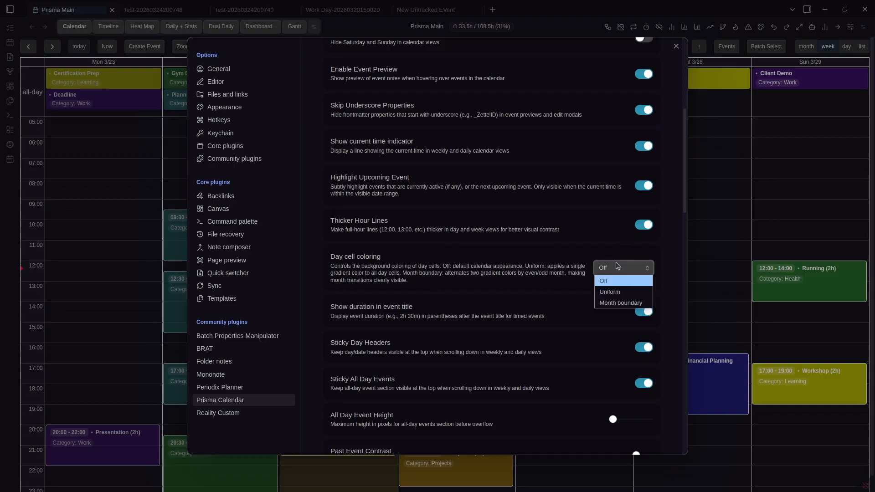
left_click(619, 290)
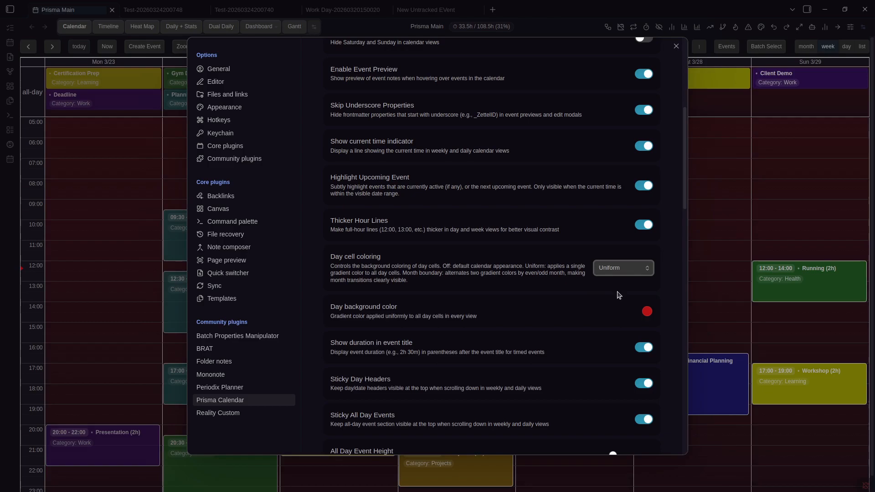
left_click(646, 311)
left_click(647, 312)
left_click(646, 312)
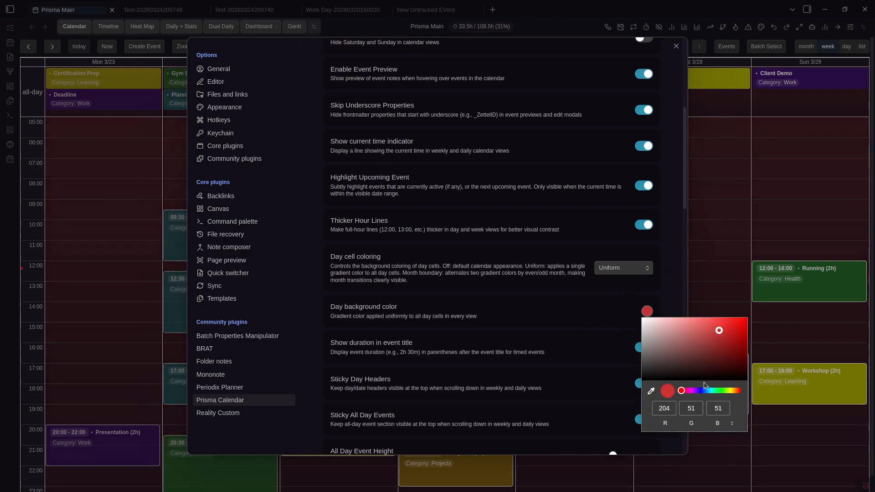
left_click(707, 390)
left_click(601, 322)
left_click(630, 271)
left_click(629, 281)
left_click(629, 270)
left_click(631, 292)
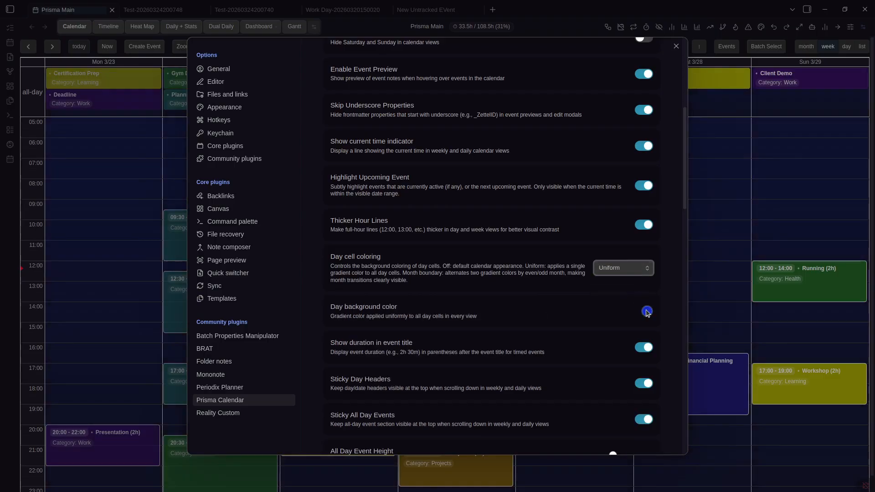
Switch day cell coloring to Month boundary with mint green odd months, then view Mar 30–Apr 5
left_click(629, 269)
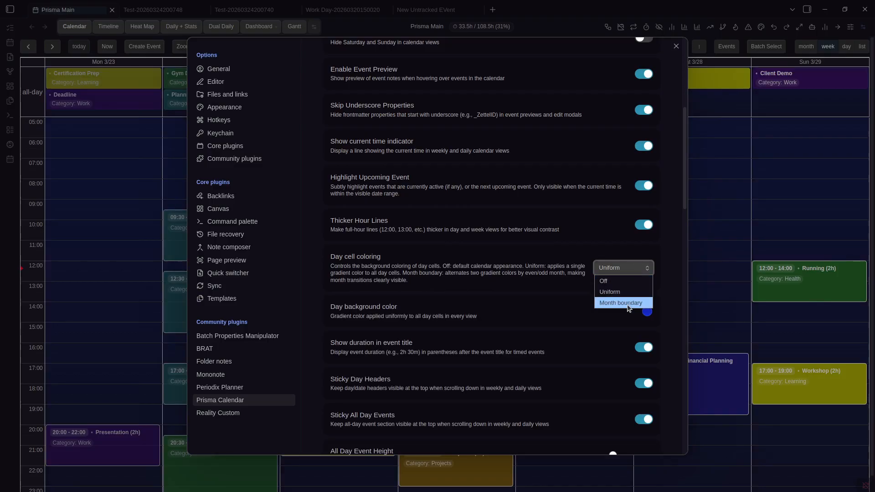
left_click(629, 303)
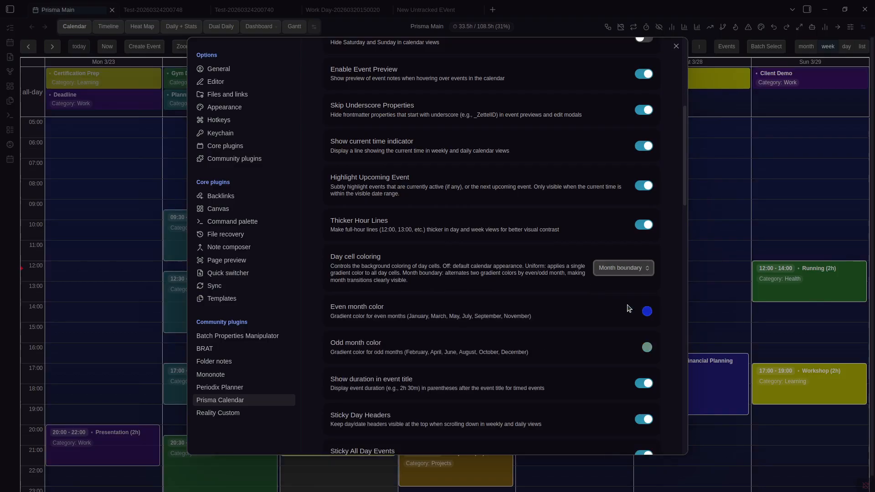
left_click(647, 348)
left_click(694, 367)
left_click(725, 218)
key("Right")
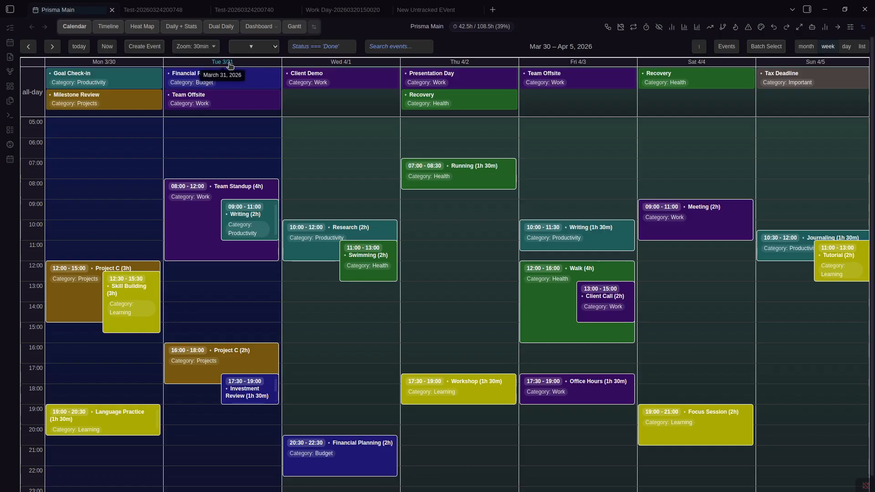
Change the odd month colour to a paler green in the calendar settings
key("ctrl+comma")
scroll(543, 278, "down", 10)
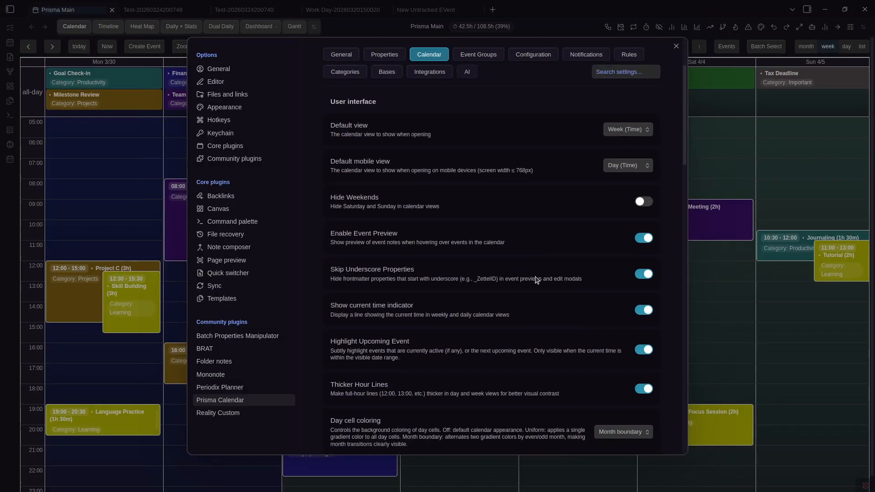
scroll(543, 278, "up", 3)
left_click(623, 213)
left_click(438, 228)
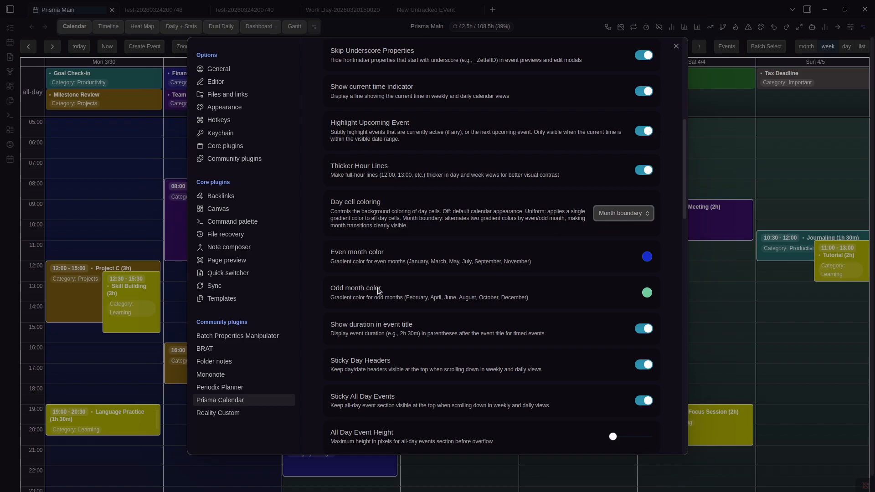
left_click(649, 295)
left_click(666, 310)
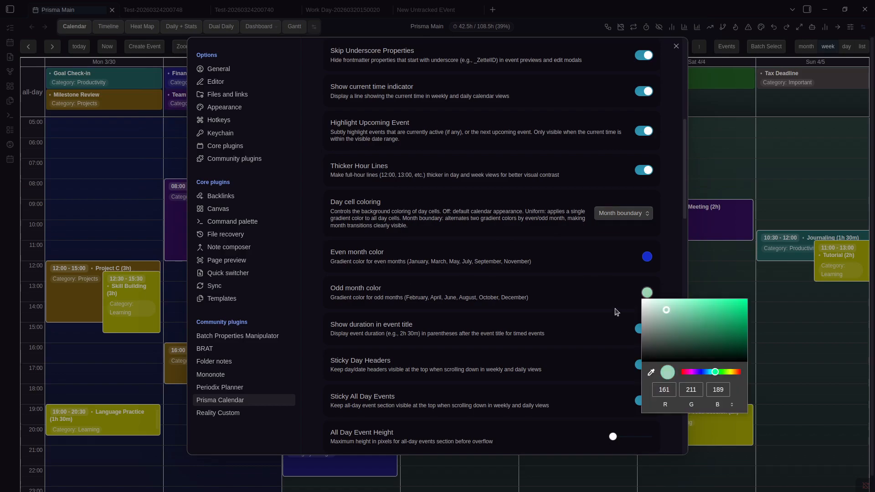
left_click(591, 302)
Set Day cell coloring to Off and close the settings
left_click(640, 216)
left_click(638, 226)
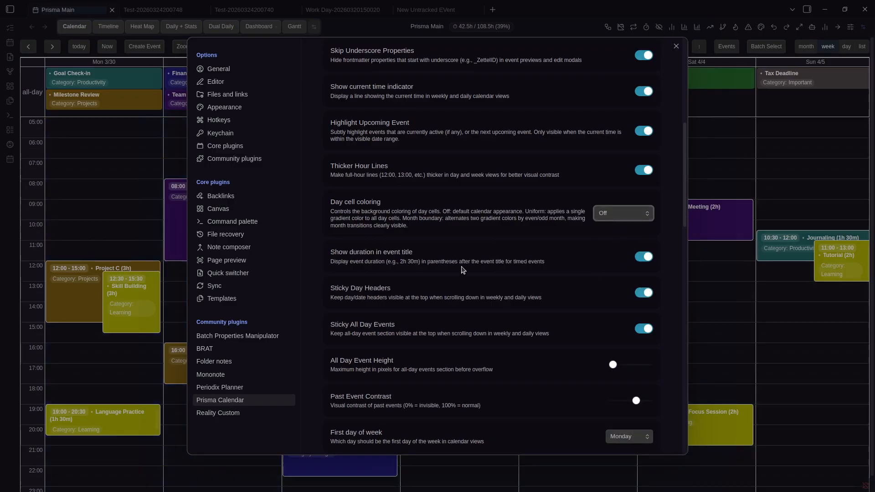
key("Escape")
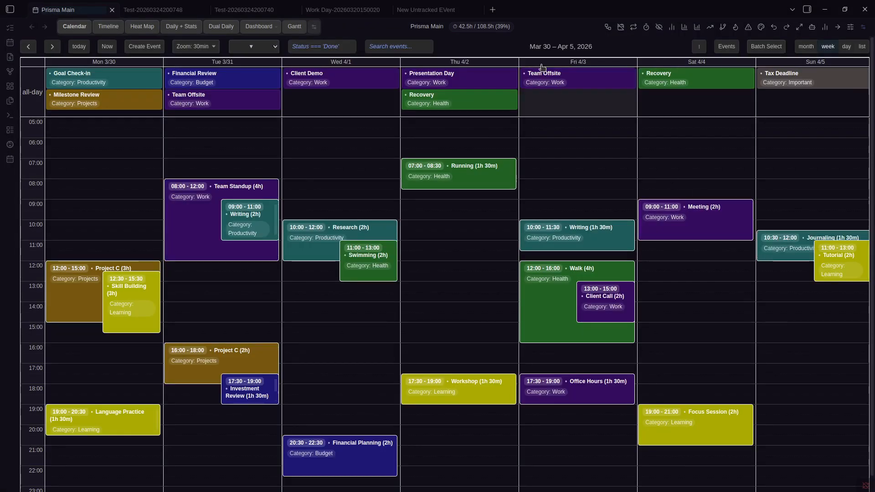
Return to the Mar 23–29 week and look over the calendar settings before closing them
key("Left")
key("ctrl+comma")
scroll(420, 277, "down", 10)
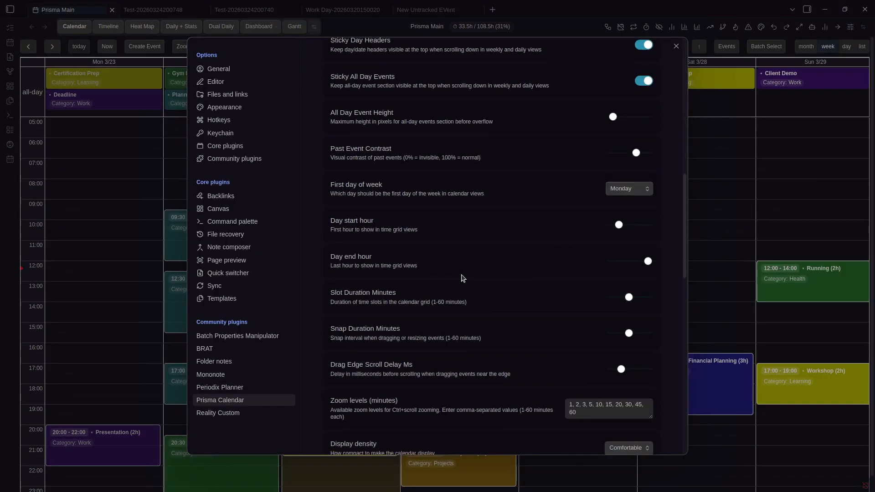
scroll(520, 269, "down", 1)
scroll(528, 268, "up", 4)
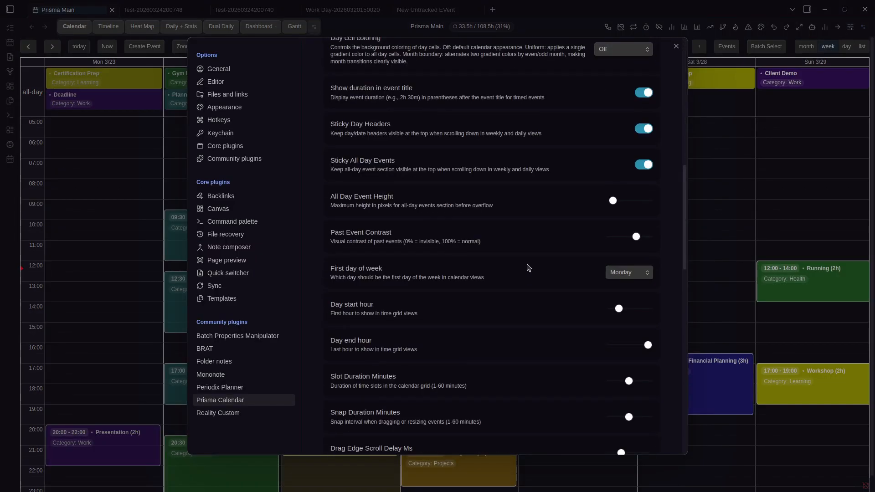
scroll(528, 267, "up", 1)
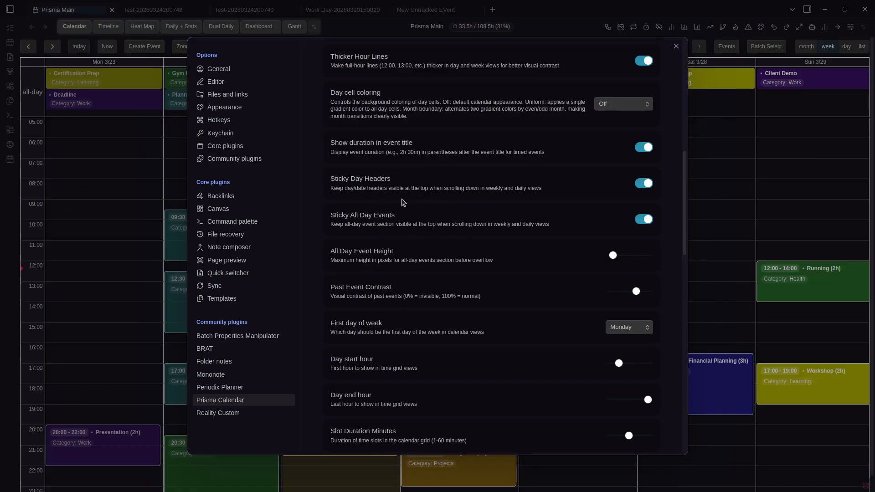
key("Escape")
Scroll through the week grid, then reopen the Prisma Calendar settings at the display options
scroll(508, 201, "up", 4)
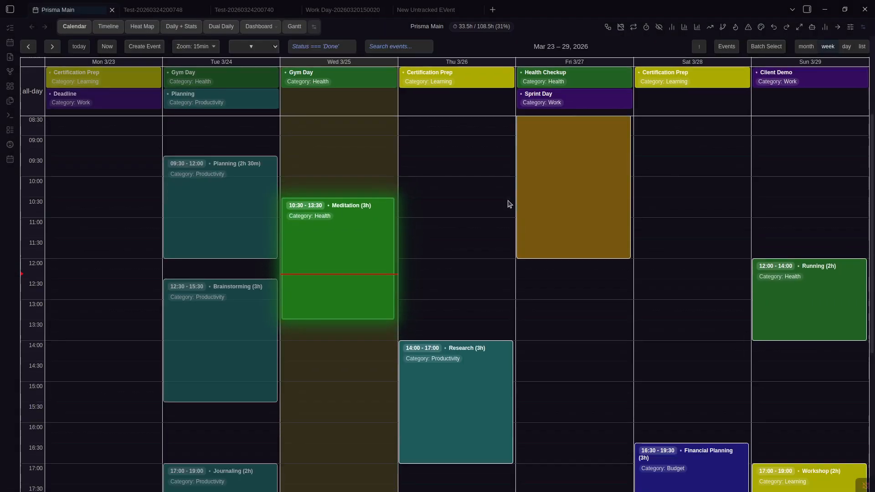
scroll(505, 204, "down", 14)
scroll(488, 190, "down", 7)
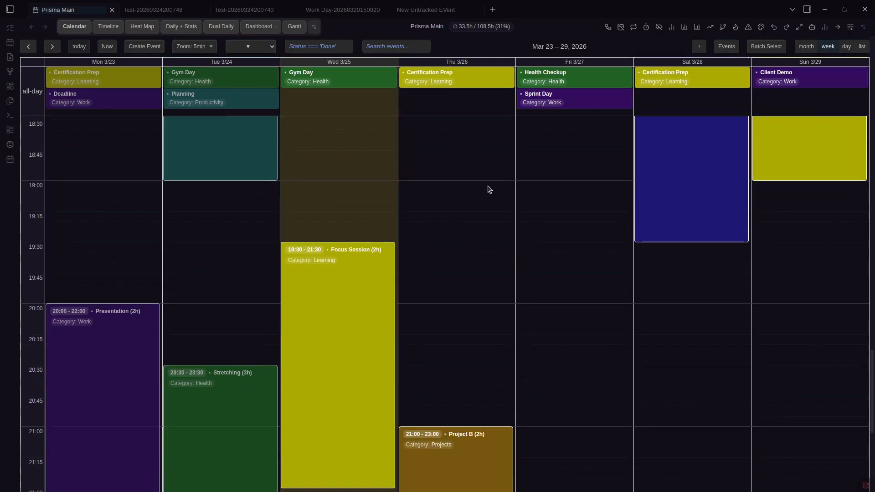
scroll(508, 209, "up", 15)
scroll(487, 162, "up", 10)
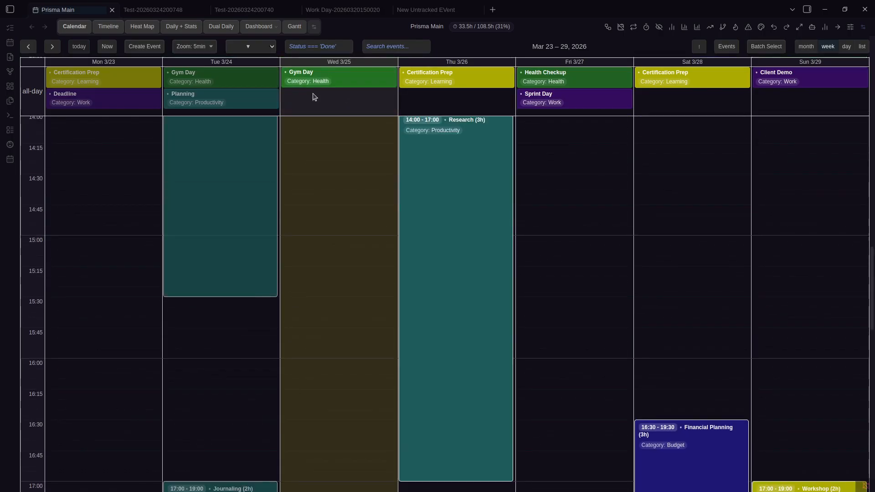
scroll(486, 161, "down", 20)
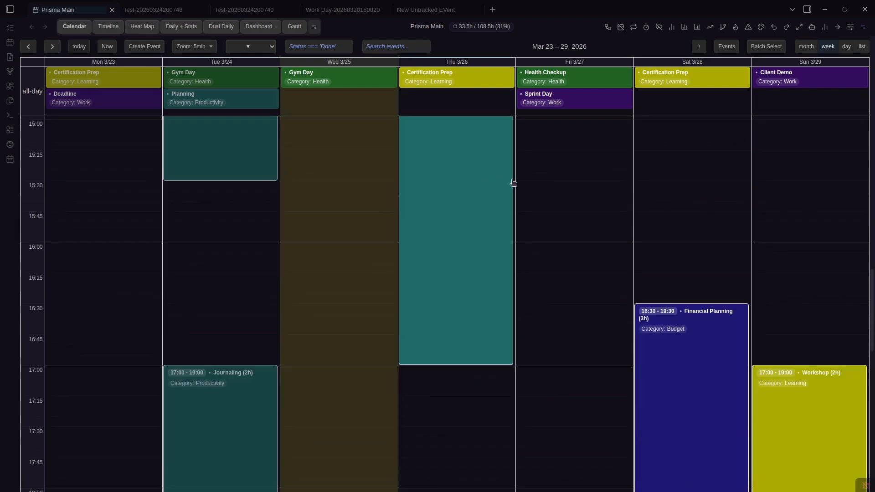
scroll(521, 213, "down", 6)
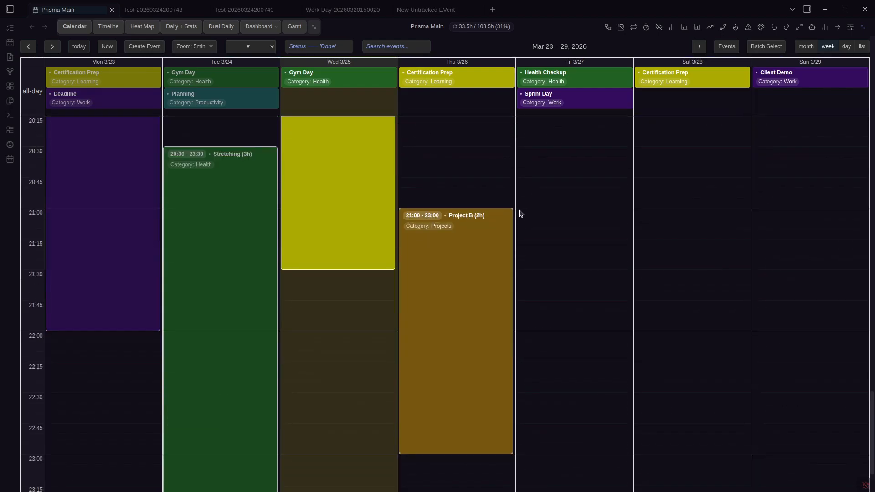
scroll(519, 212, "down", 2)
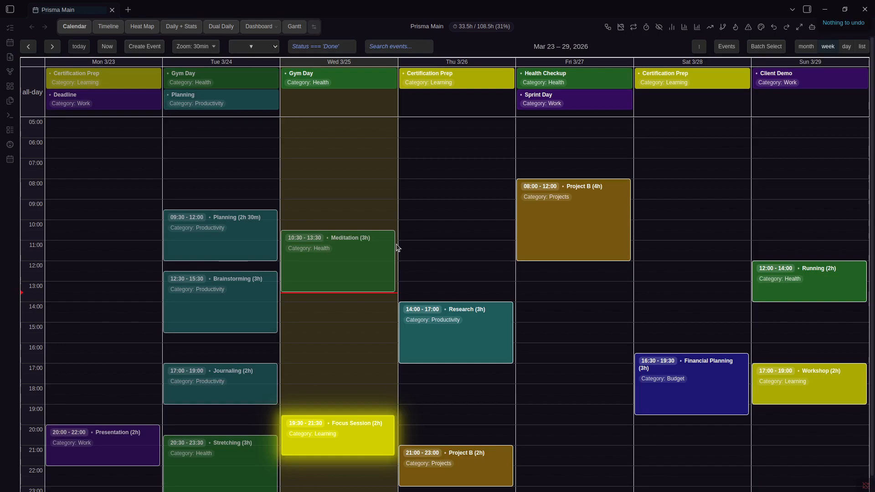
key("ctrl+comma")
scroll(448, 244, "down", 12)
scroll(507, 234, "up", 5)
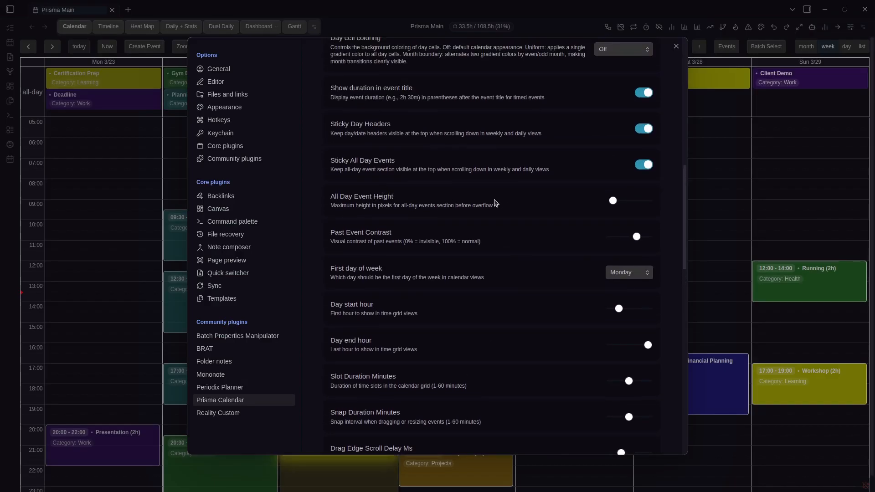
mouse_move(612, 205)
left_click(744, 182)
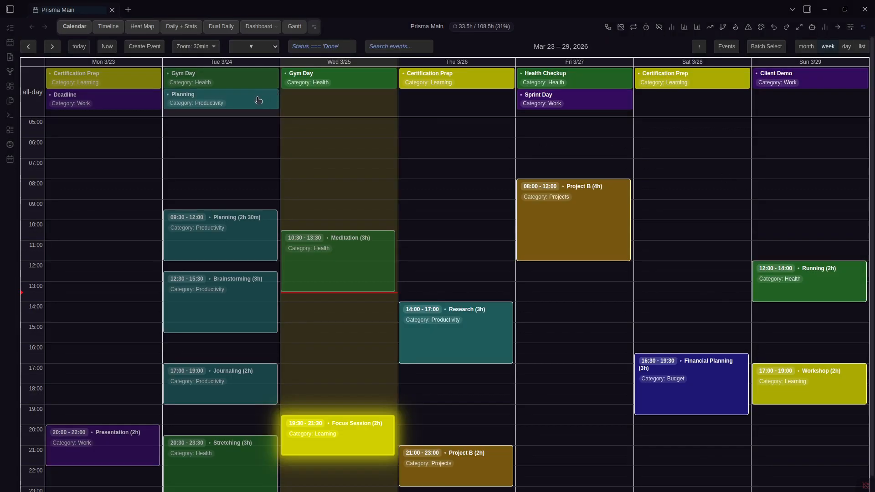
mouse_move(198, 107)
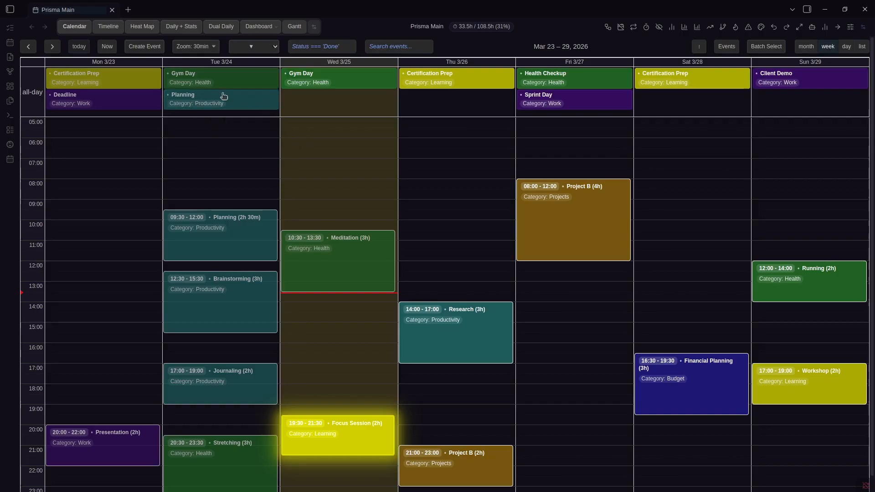
mouse_move(78, 86)
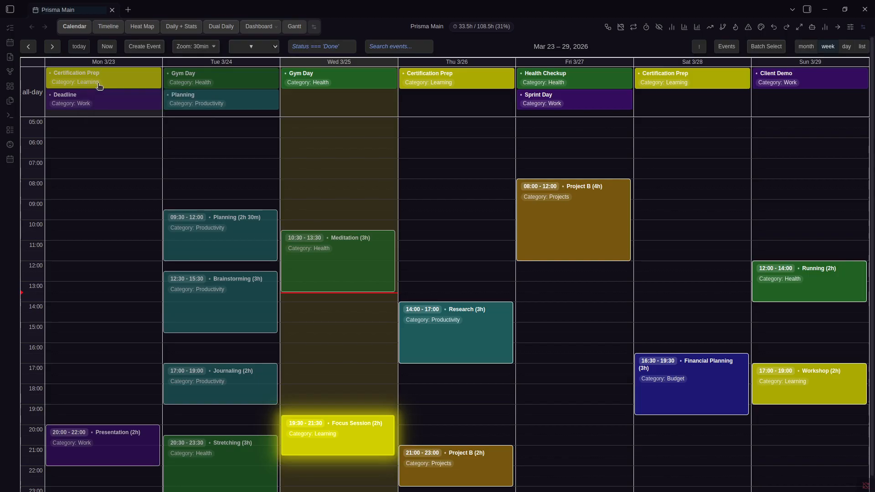
key("ctrl+comma")
scroll(512, 256, "down", 10)
key("Escape")
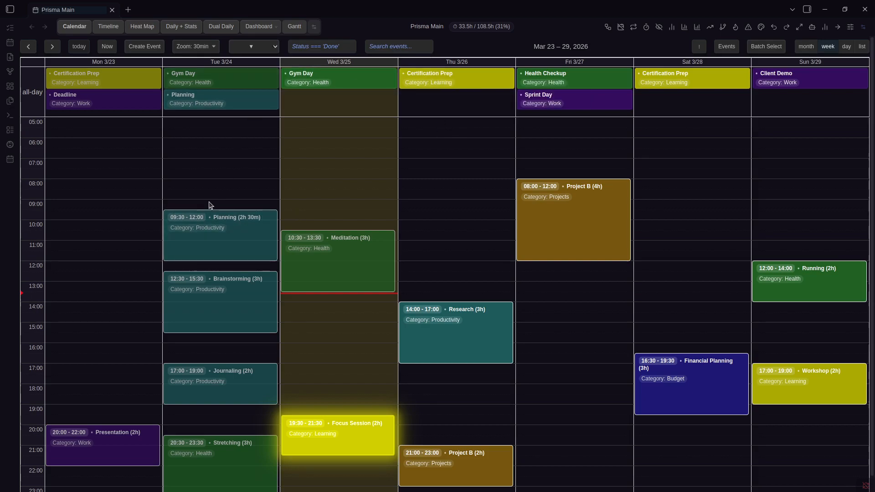
scroll(336, 189, "down", 1)
scroll(420, 176, "up", 1)
key("ctrl+comma")
scroll(517, 251, "down", 10)
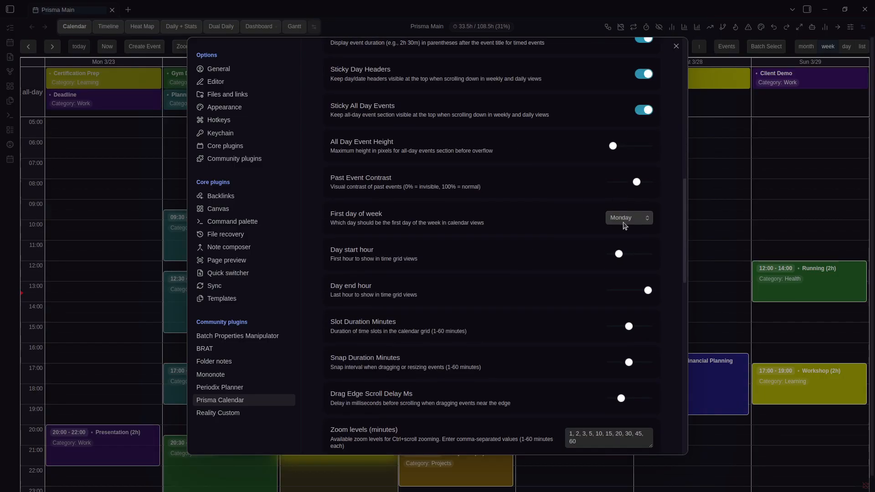
Set the Day start hour slider to 7 and close settings so the week grid starts at 07:00
left_click_drag(619, 254, 623, 254)
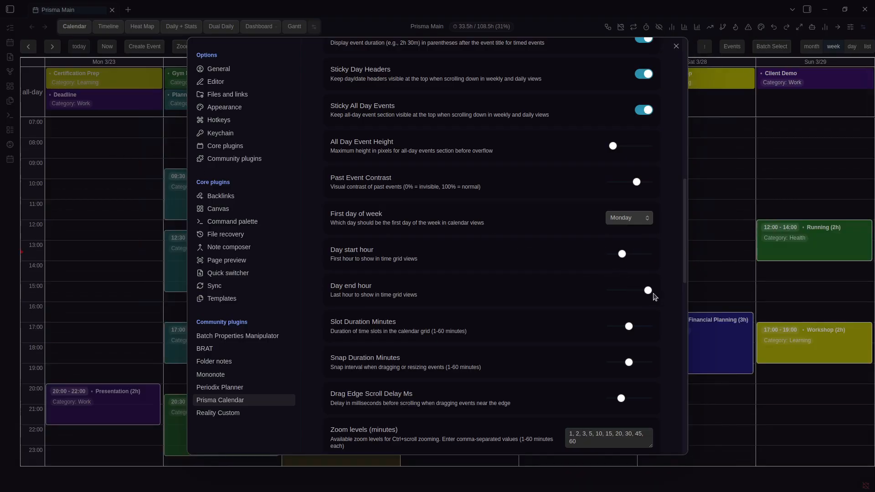
scroll(407, 279, "down", 3)
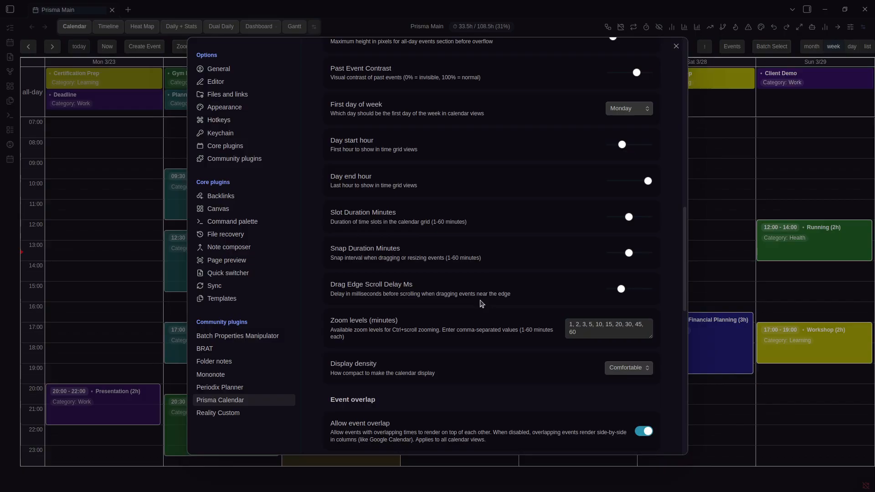
left_click(714, 244)
left_click_drag(384, 224, 340, 228)
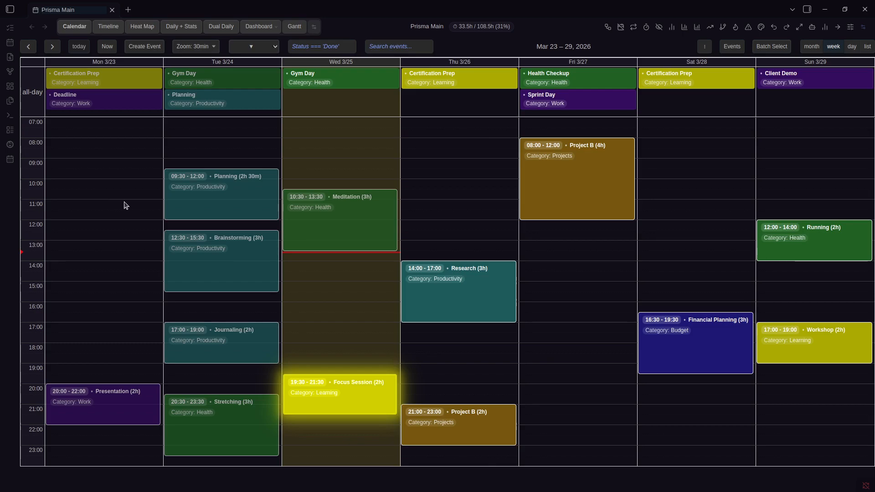
Move Meditation to Wednesday 11:00–14:00 and look through the calendar settings
mouse_move(370, 205)
left_mouse_down()
mouse_move(344, 201)
mouse_move(378, 214)
left_mouse_up()
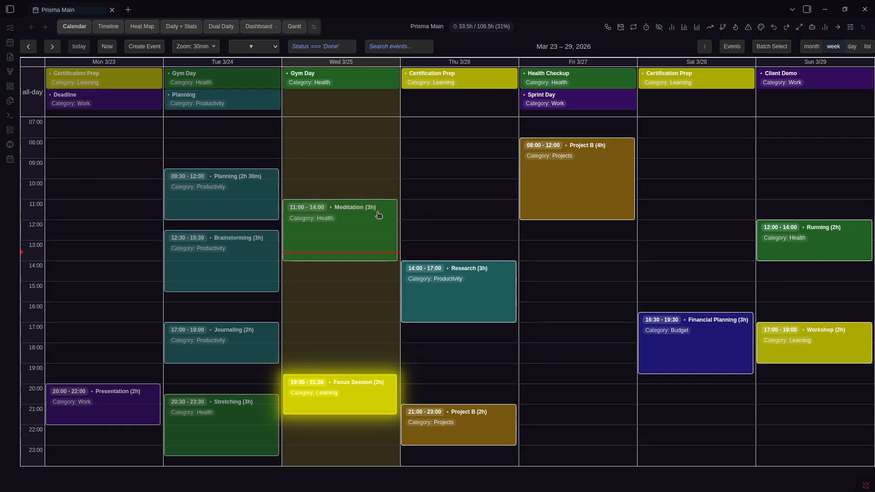
key("ctrl+comma")
scroll(540, 270, "down", 5)
scroll(540, 270, "down", 8)
scroll(541, 268, "down", 3)
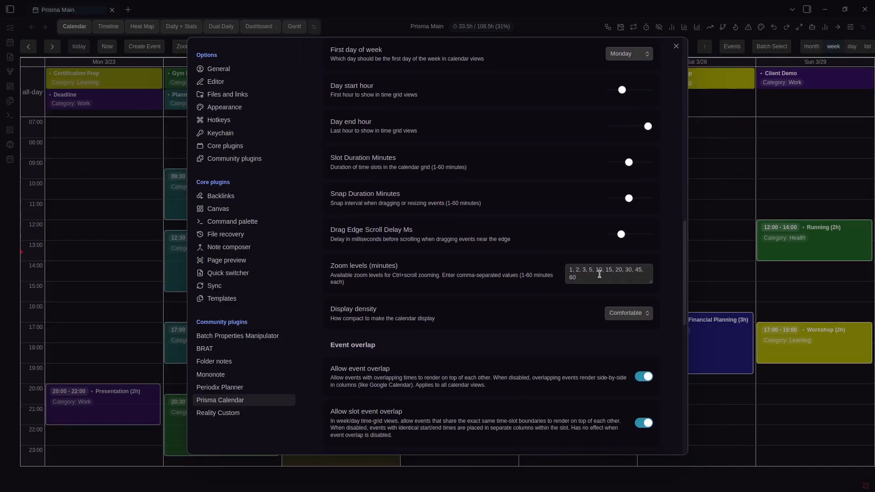
scroll(502, 278, "down", 2)
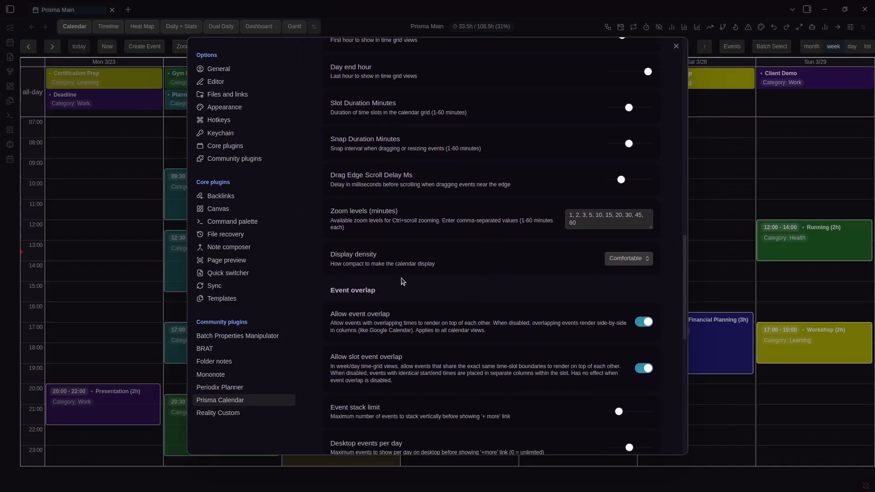
scroll(403, 282, "down", 4)
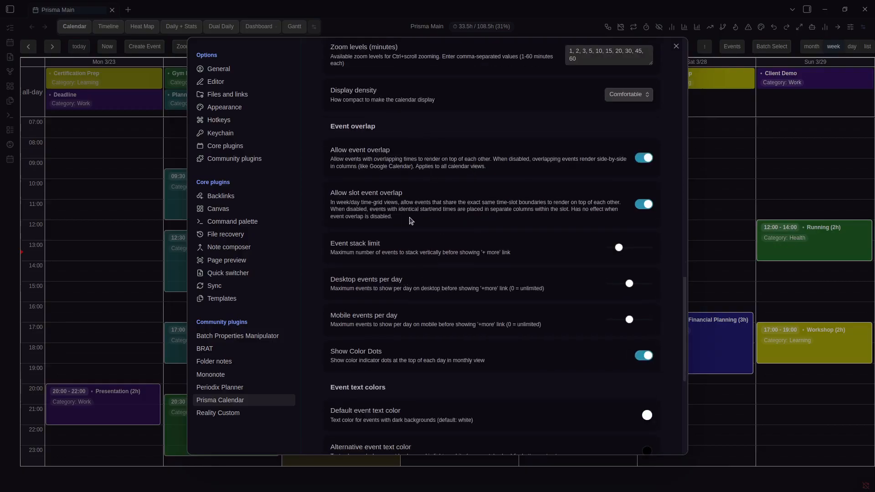
key("Escape")
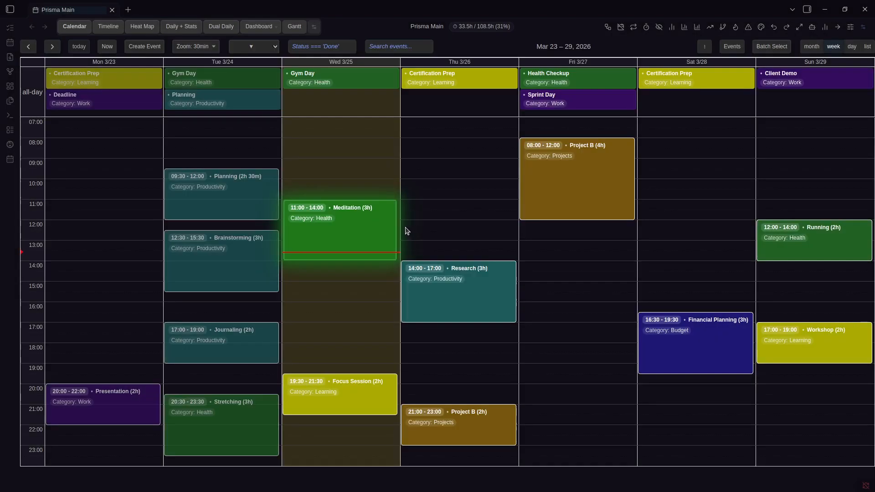
Stack Research and Brainstorming onto Wednesday 11:00 and check the event overlap settings
left_click_drag(455, 301, 342, 238)
left_click_drag(265, 268, 384, 238)
key("ctrl+comma")
scroll(530, 280, "down", 10)
scroll(530, 280, "down", 2)
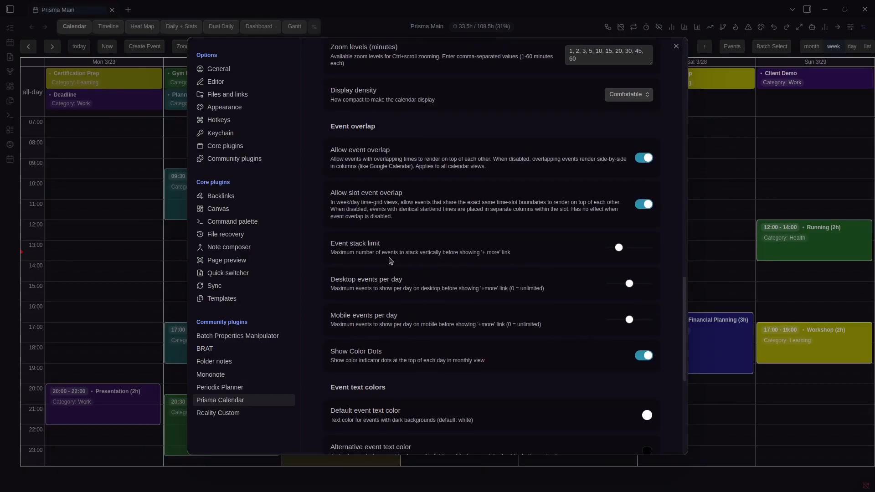
mouse_move(614, 252)
key("Escape")
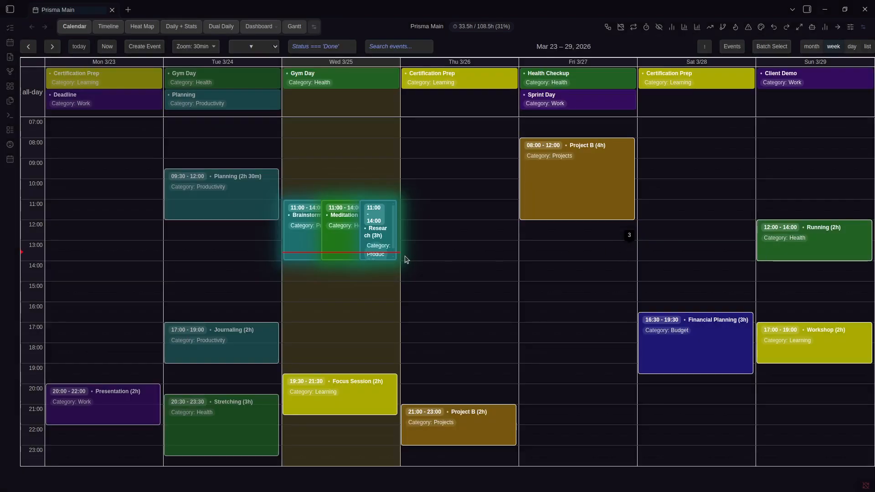
Add Journaling to the Wednesday 11:00 stack, rechecking the settings in between
left_click_drag(229, 330, 340, 223)
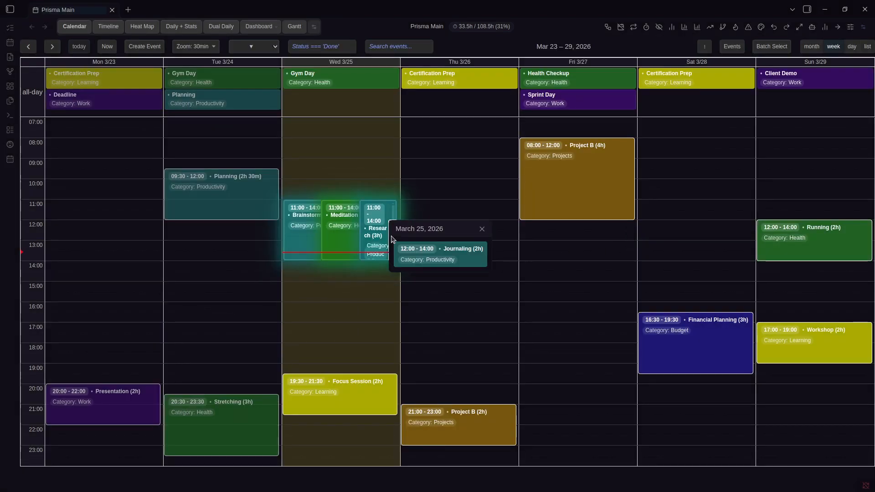
key("ctrl+comma")
scroll(492, 241, "down", 10)
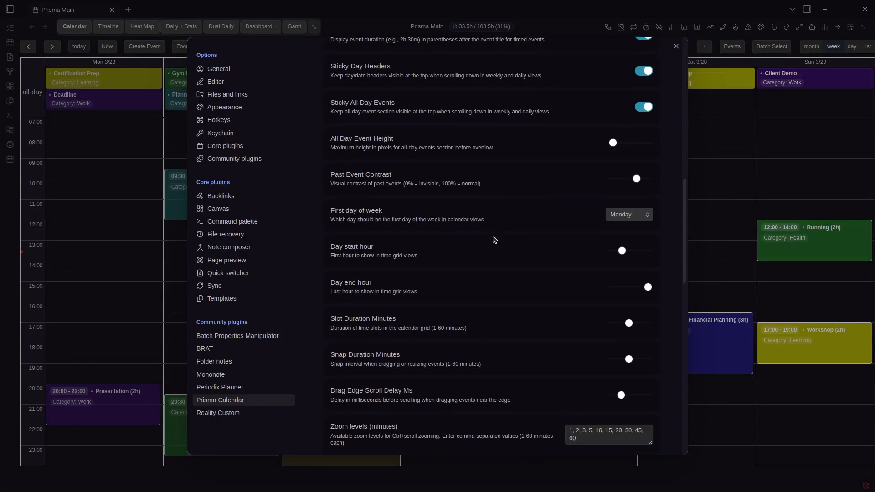
scroll(495, 240, "down", 3)
key("Escape")
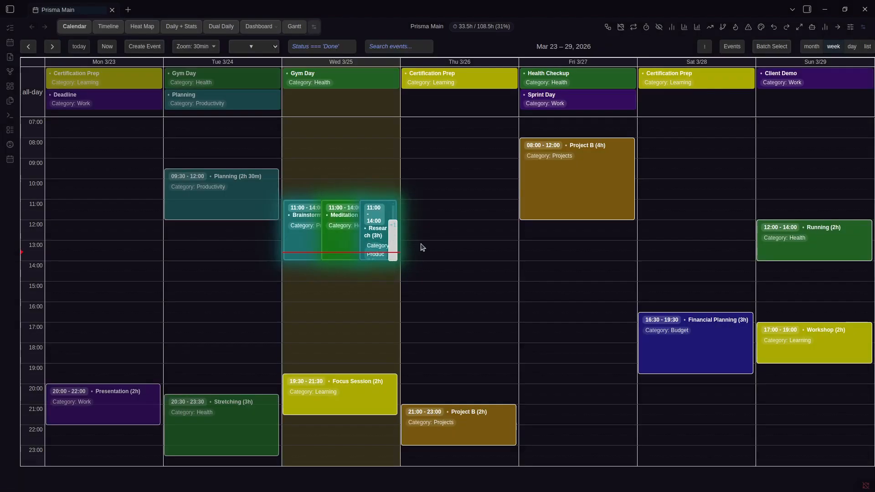
key("ctrl+comma")
scroll(556, 284, "down", 15)
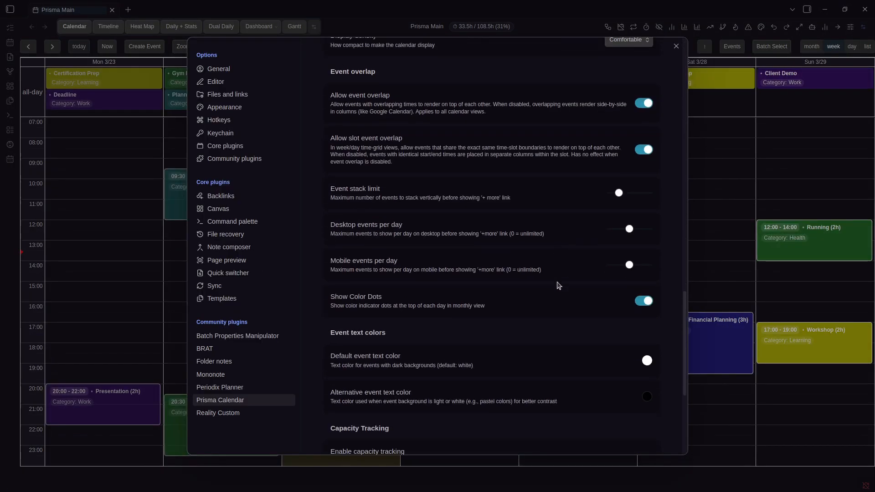
key("Escape")
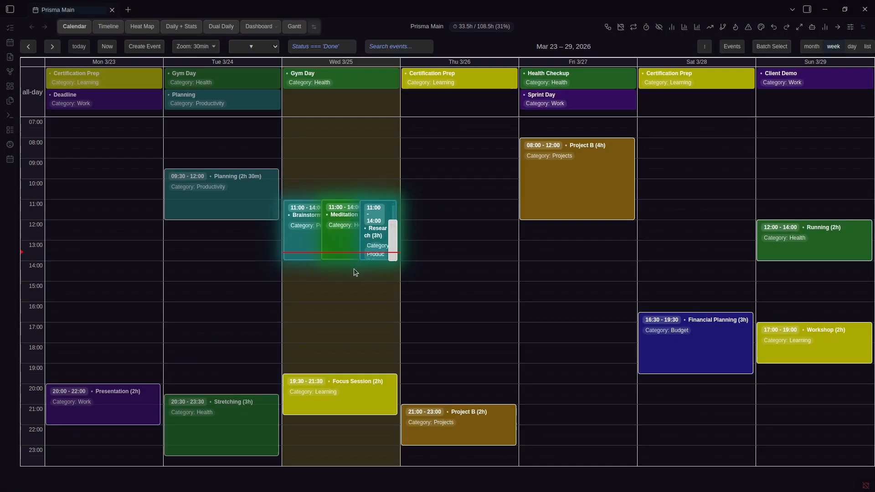
Reveal the hidden events in the Wednesday stack, rearrange one, and review the settings again
left_click(395, 245)
left_click_drag(435, 252, 357, 244)
key("ctrl+comma")
scroll(583, 297, "down", 15)
scroll(583, 297, "down", 4)
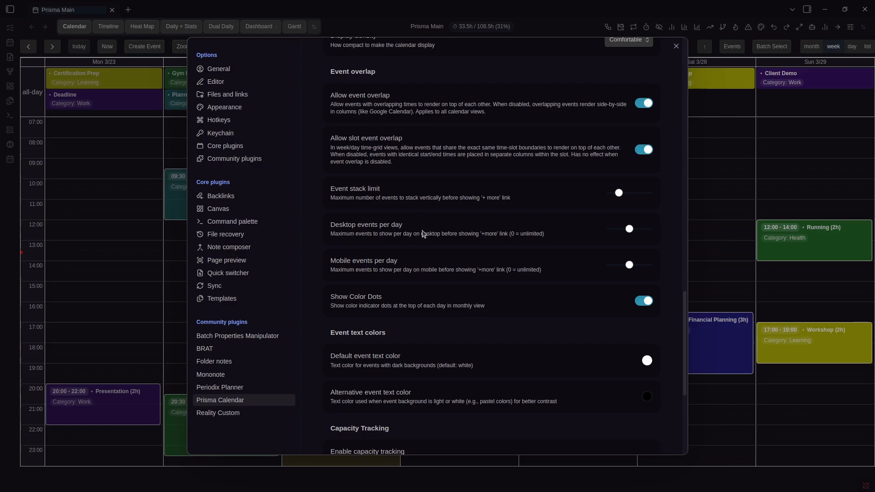
key("Escape")
Lower the Desktop events per day slider slightly and return to the calendar
key("ctrl+comma")
scroll(602, 302, "down", 2)
scroll(602, 302, "down", 10)
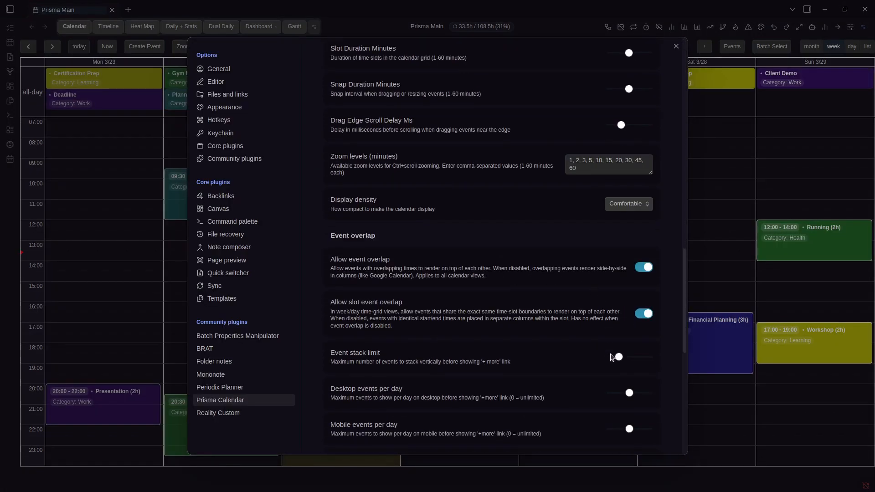
left_click_drag(630, 393, 623, 393)
key("Escape")
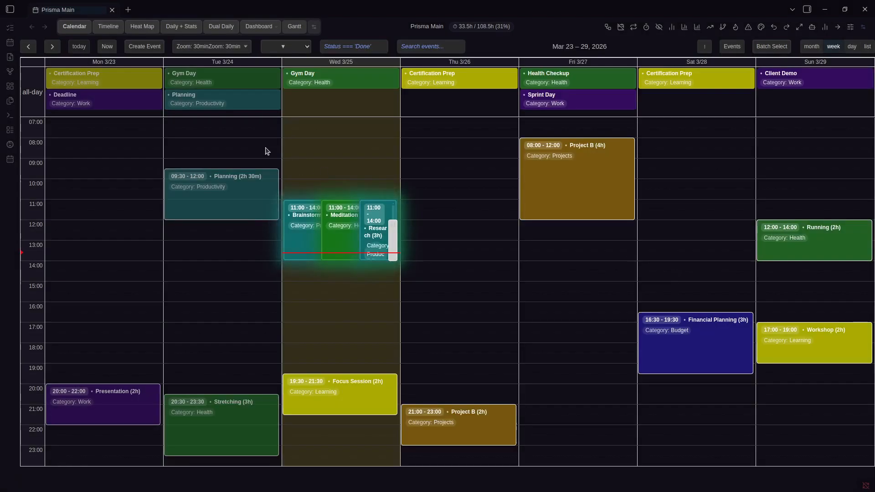
Create all-day events titled Project A and Project C
left_click(250, 118)
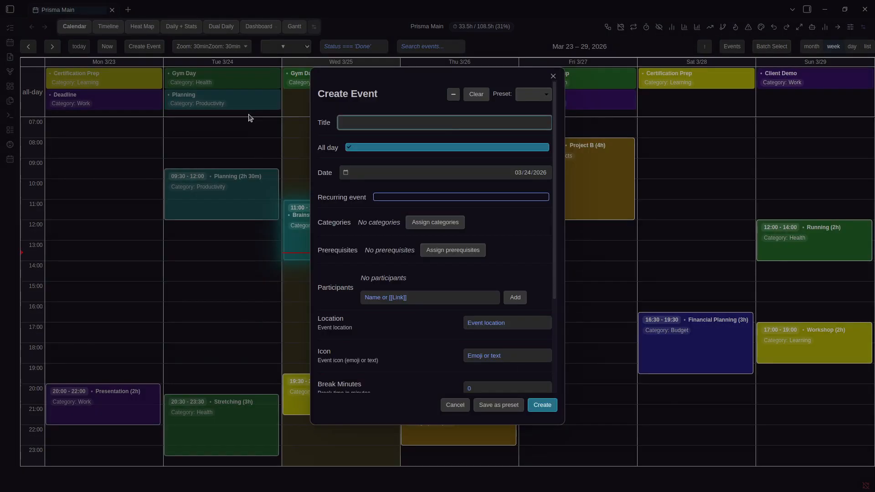
type("Project")
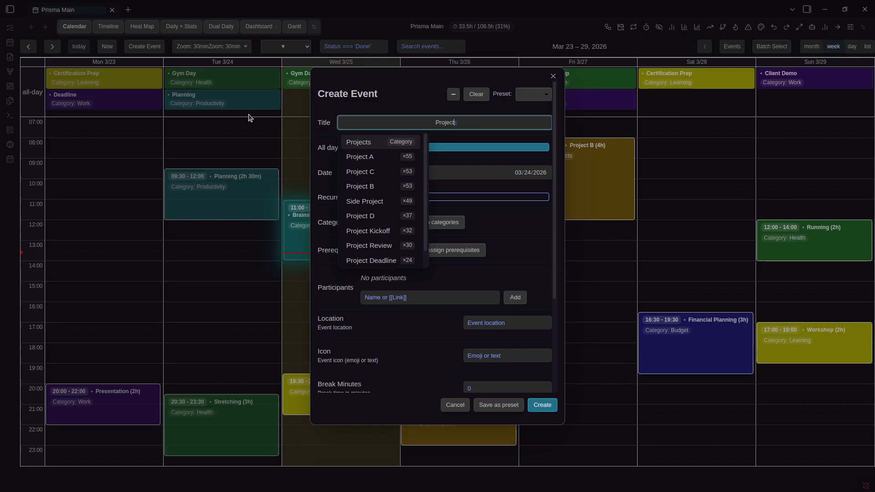
key("Return")
key("Return")
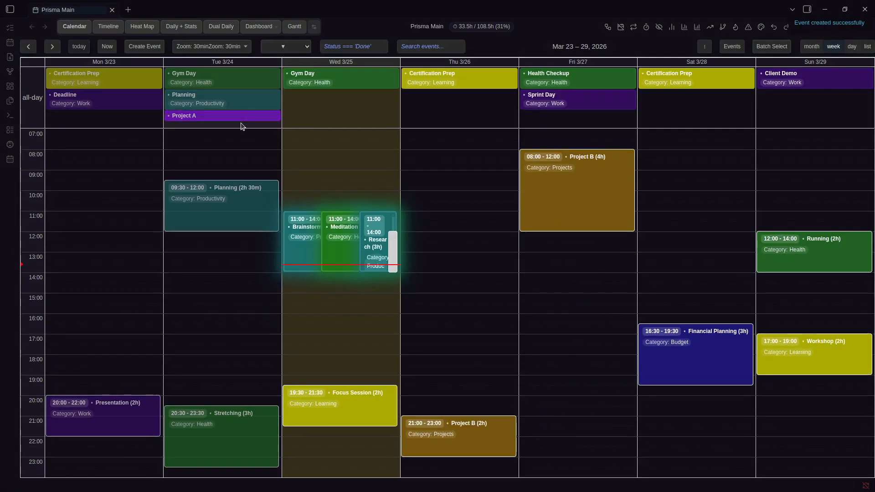
left_click(242, 126)
type("Proje")
key("Down")
key("Down")
key("Return")
key("Return")
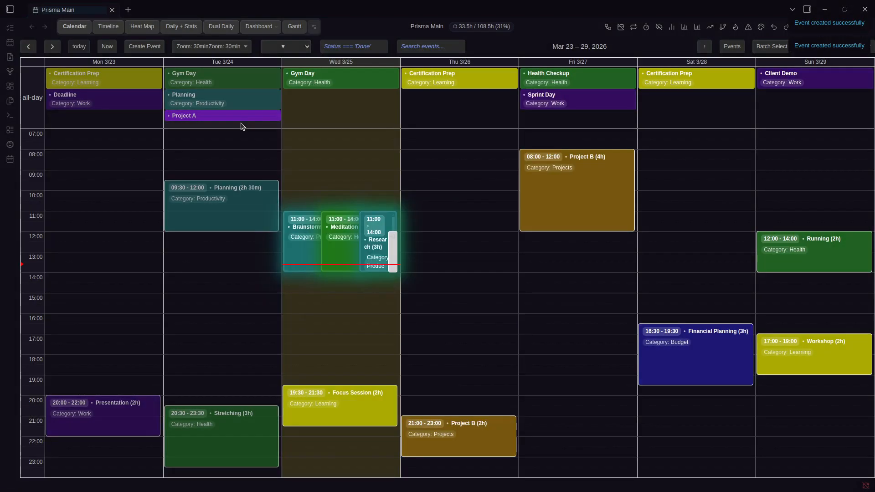
View March 24's full event list, glance at settings, then switch to the month view
left_click(178, 114)
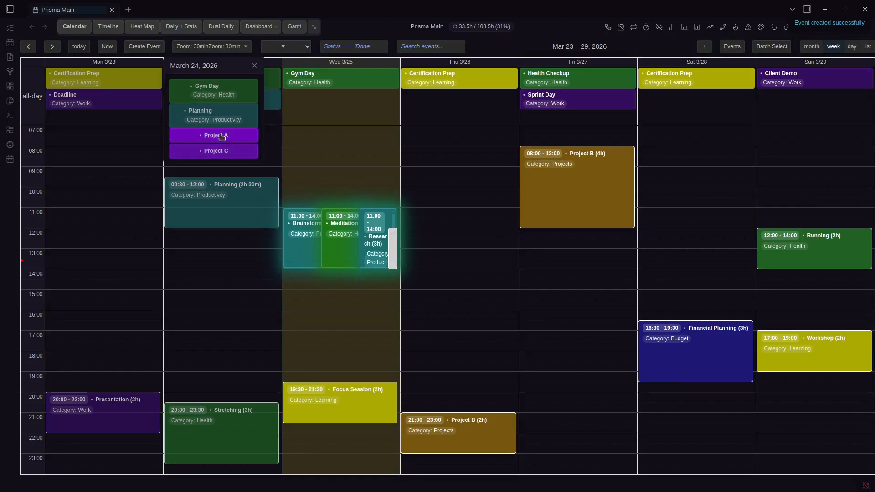
left_click(256, 66)
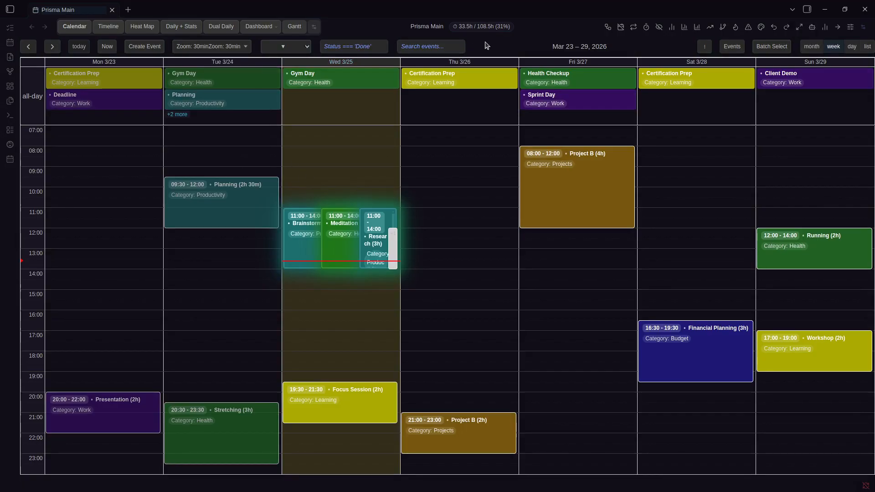
key("ctrl+comma")
scroll(522, 239, "down", 20)
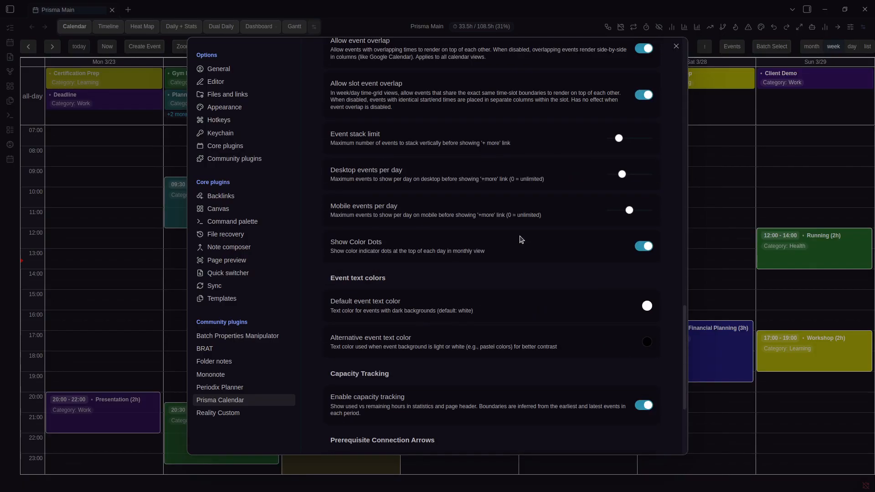
key("Escape")
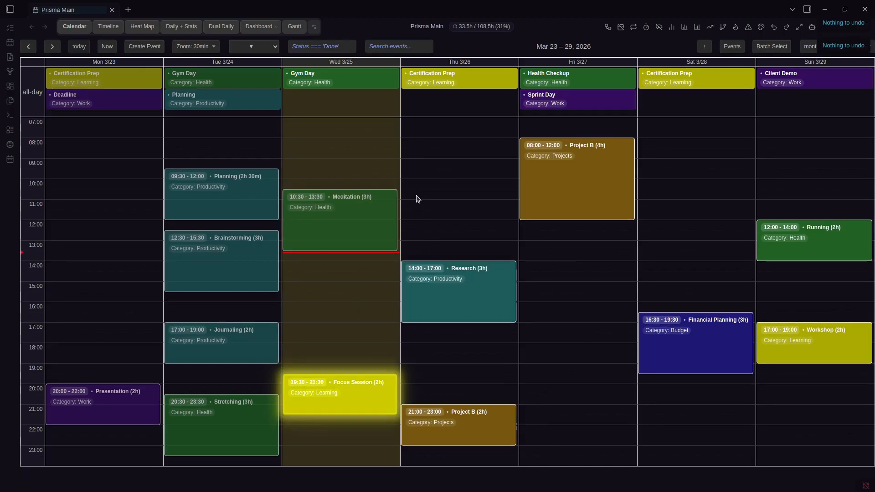
left_click(811, 47)
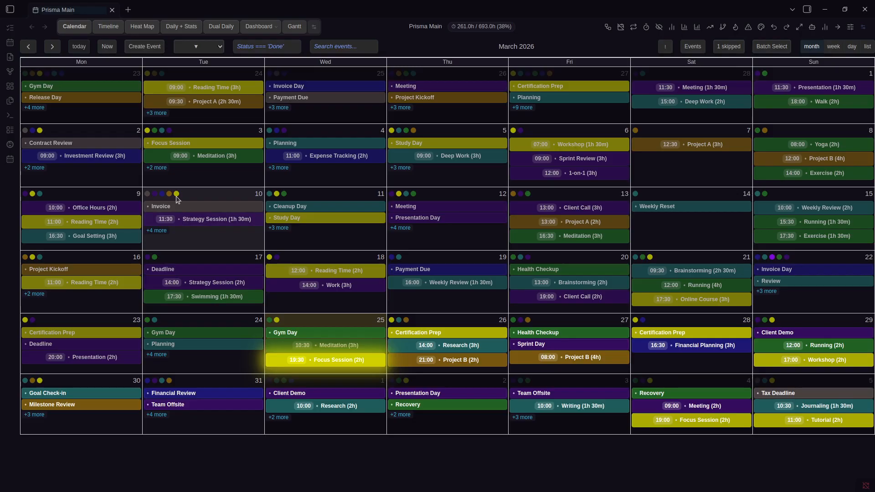
left_click(156, 231)
scroll(211, 273, "down", 1)
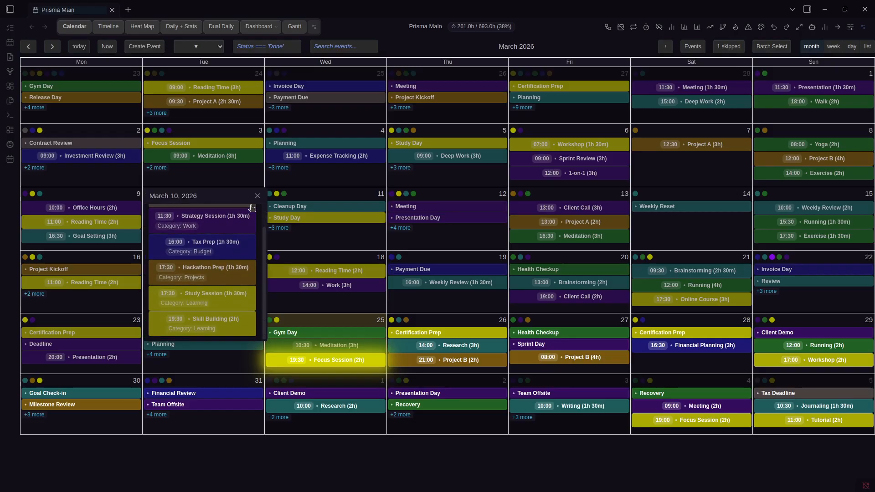
left_click(258, 195)
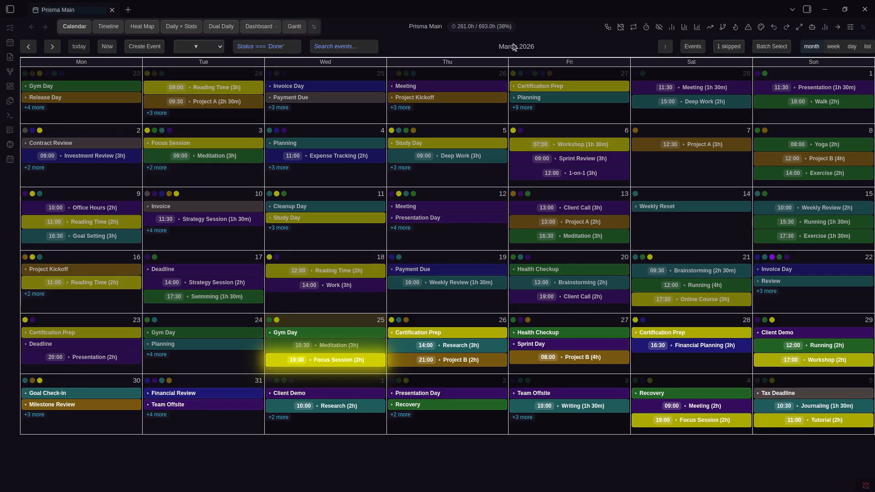
Look through the Prisma Calendar settings, then switch the calendar to week view
key("ctrl+comma")
scroll(512, 251, "down", 10)
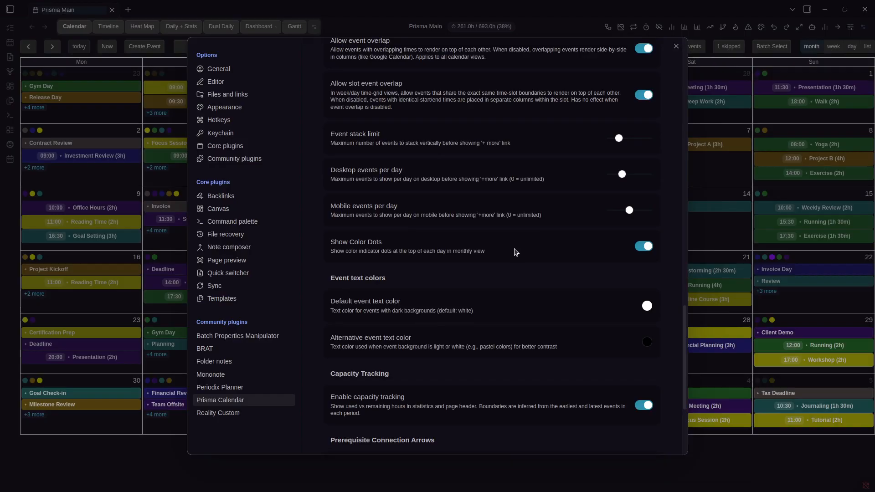
scroll(512, 251, "up", 1)
scroll(513, 250, "down", 3)
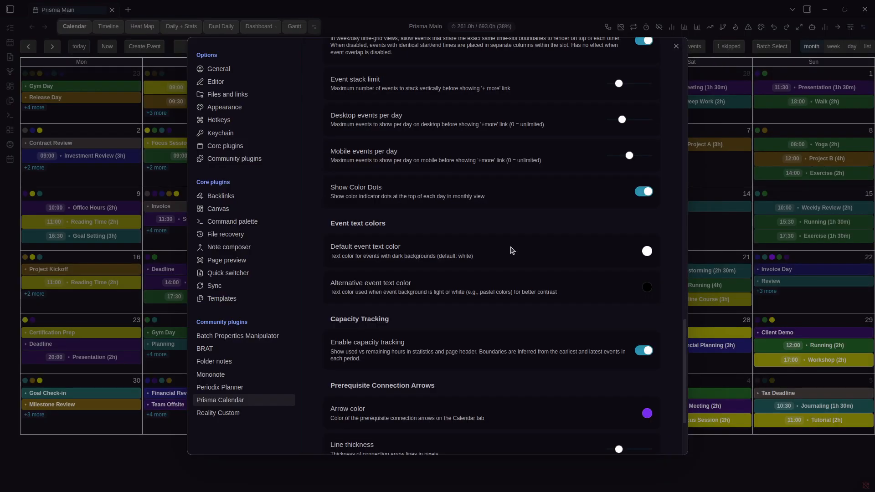
key("Escape")
left_click(834, 46)
Set Default event text color to red, revert it to white, and close settings
key("ctrl+comma")
scroll(505, 275, "down", 10)
scroll(505, 275, "down", 4)
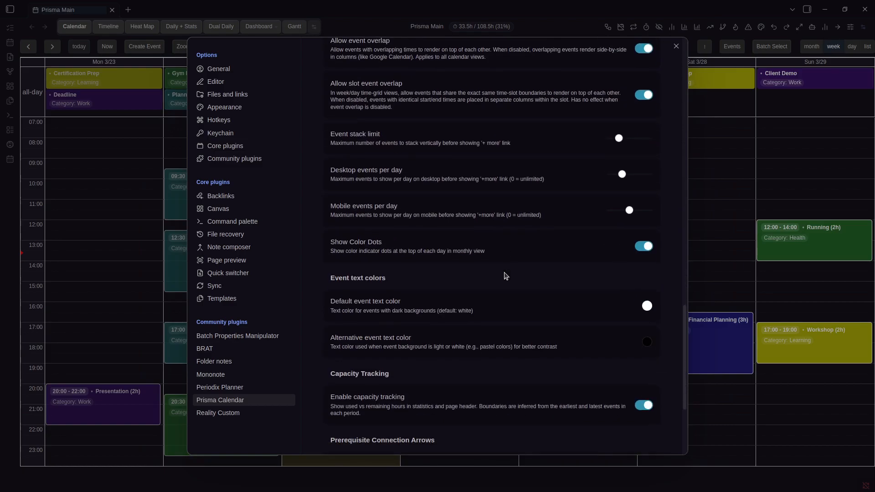
left_click(647, 306)
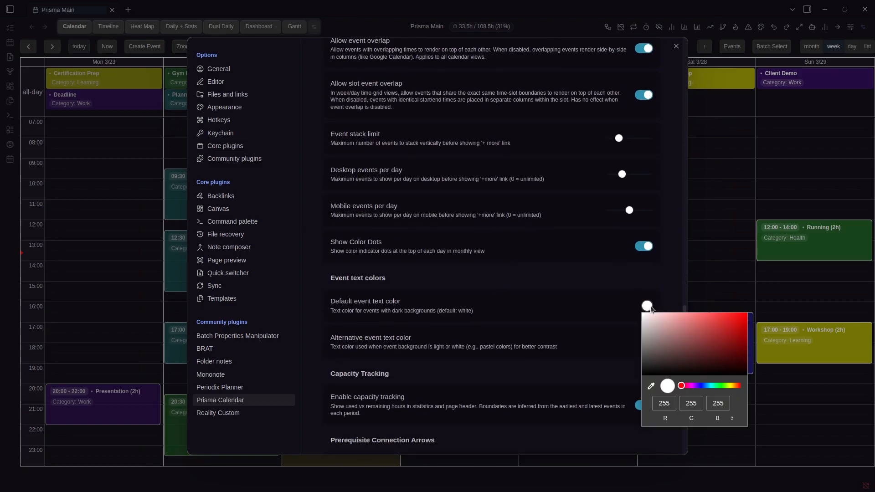
left_click(727, 323)
left_click(795, 247)
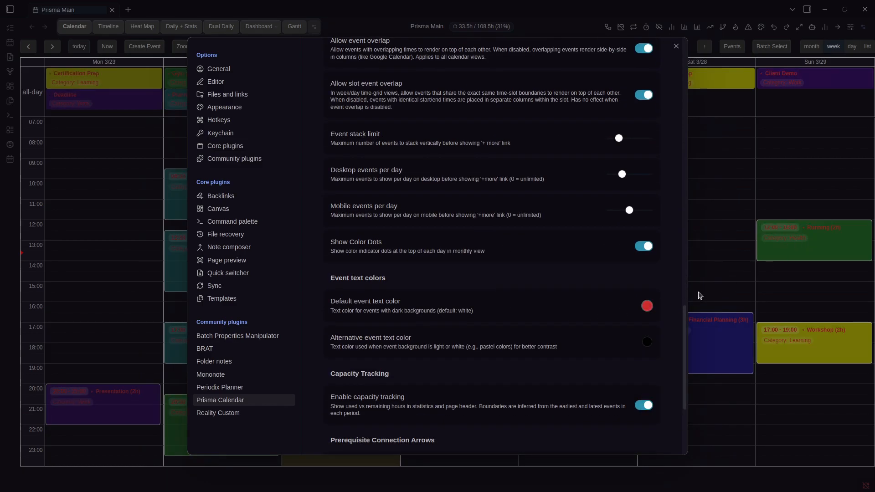
left_click(649, 305)
left_click(644, 308)
left_click(802, 236)
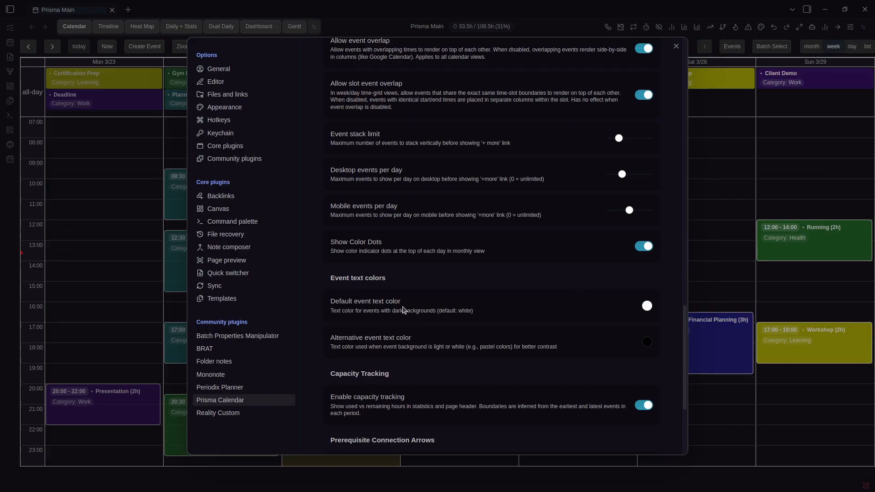
left_click(798, 258)
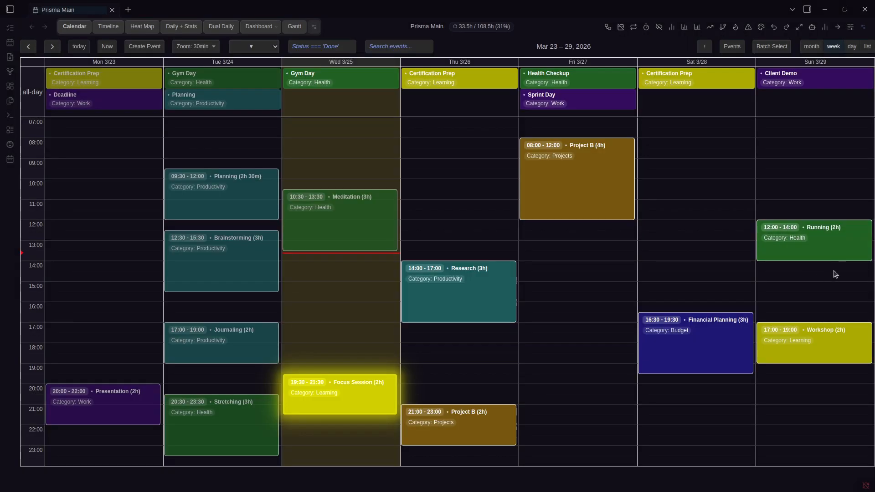
In the event colour rules, set the Health rule's colour to near-white
key("ctrl+comma")
scroll(592, 296, "down", 15)
scroll(638, 318, "up", 15)
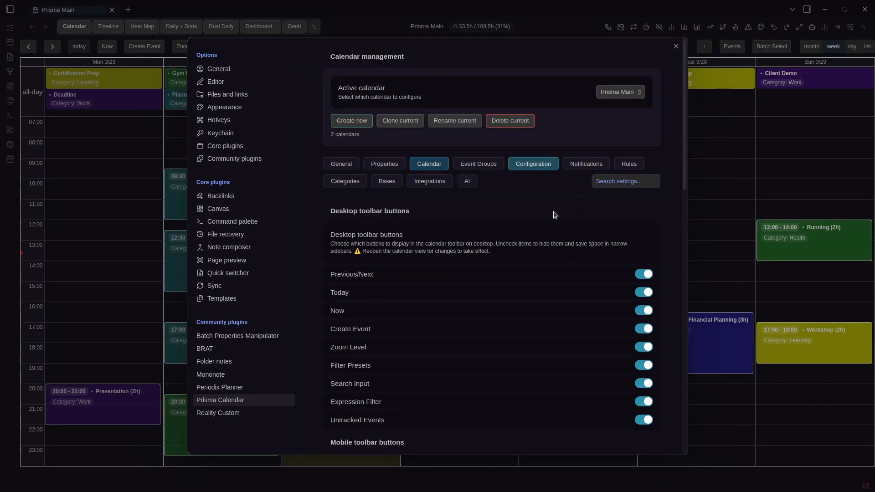
scroll(565, 219, "down", 5)
scroll(588, 177, "up", 5)
left_click(629, 164)
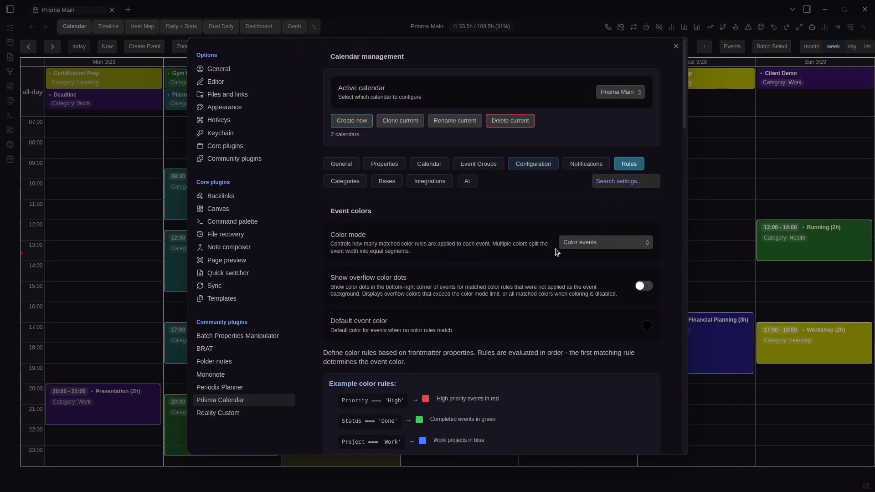
scroll(556, 252, "down", 10)
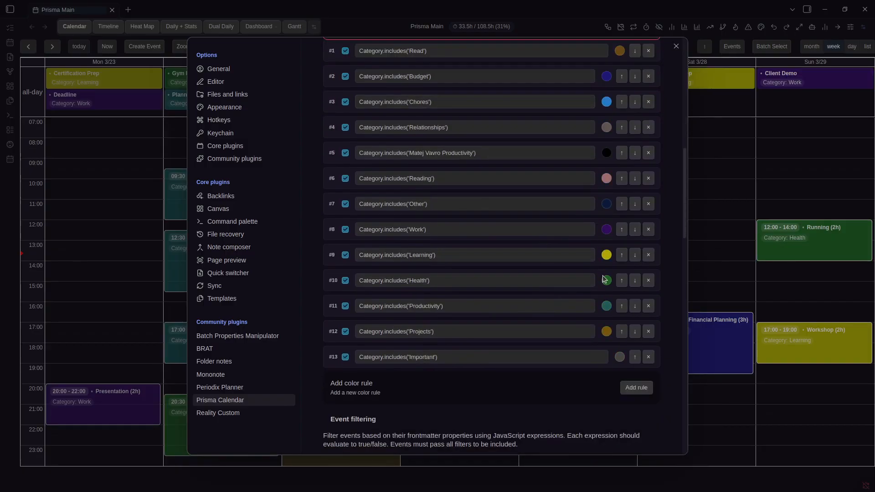
left_click(604, 279)
left_click(603, 289)
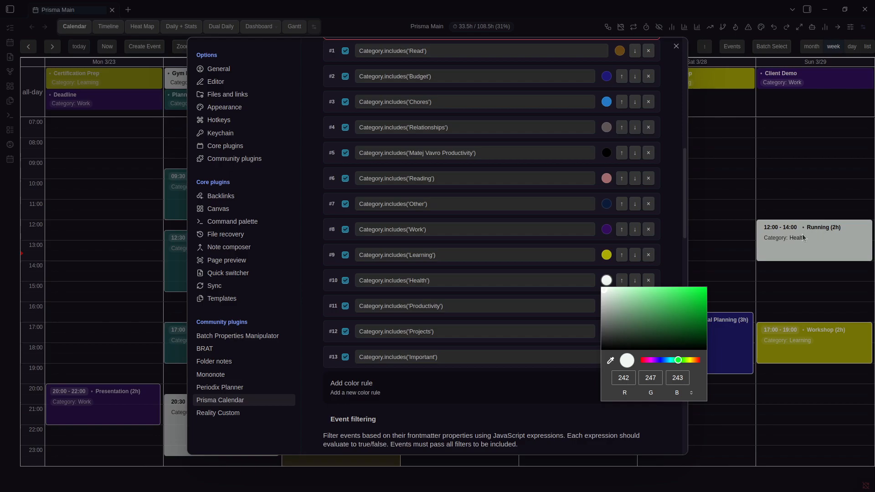
left_click(678, 241)
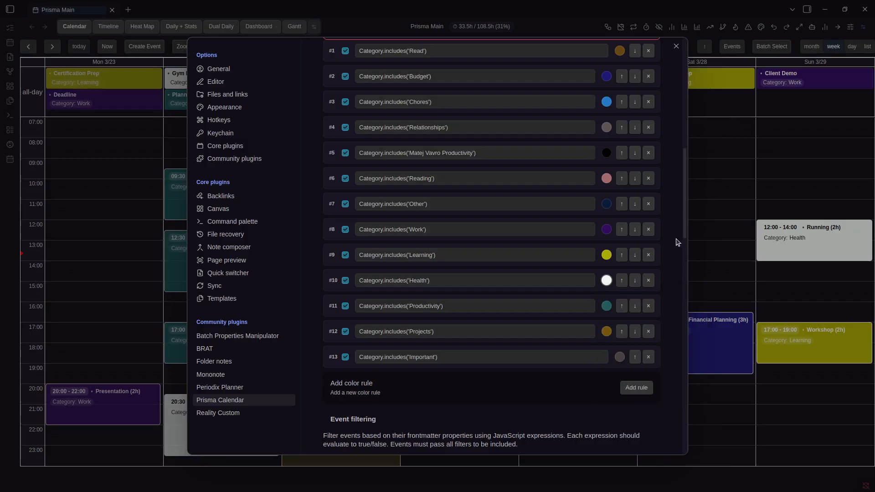
In calendar display settings, try red for alternative event text, then set it near-black
scroll(677, 241, "up", 10)
left_click(422, 169)
scroll(541, 254, "down", 20)
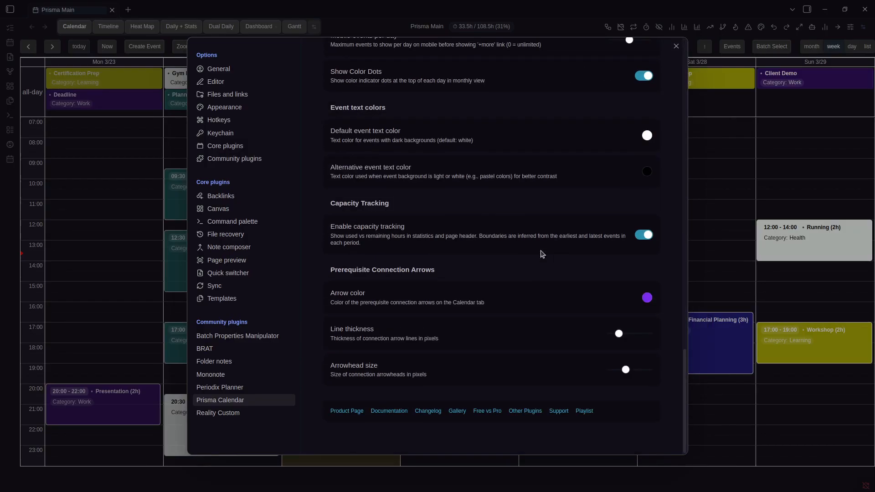
scroll(613, 298, "up", 1)
left_click(645, 225)
left_click(740, 250)
left_click(647, 227)
left_click(647, 227)
left_click(649, 287)
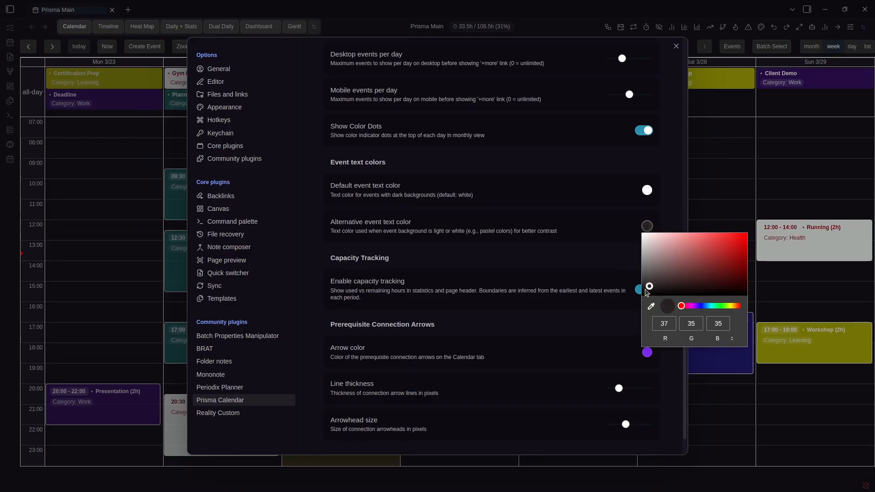
left_click(571, 253)
Change the Category.includes('Health') rule colour to bright green and close settings
scroll(532, 214, "up", 10)
left_click(533, 164)
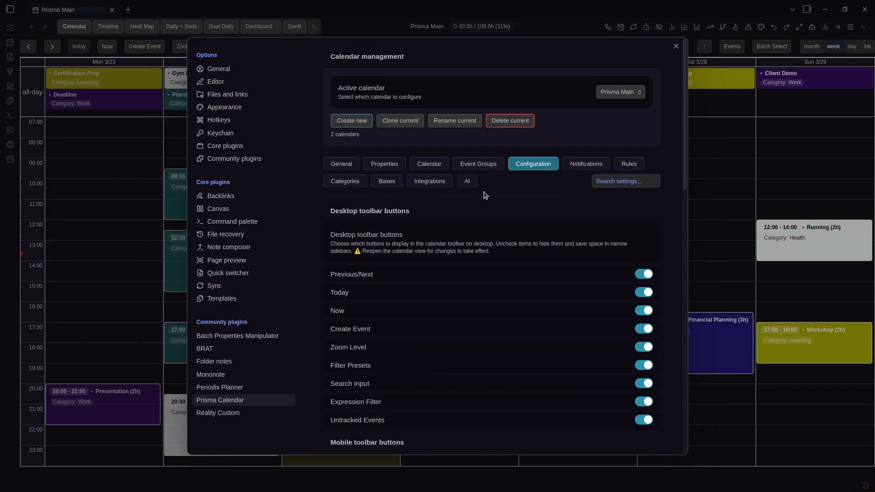
left_click(627, 163)
scroll(490, 209, "down", 5)
scroll(490, 210, "down", 6)
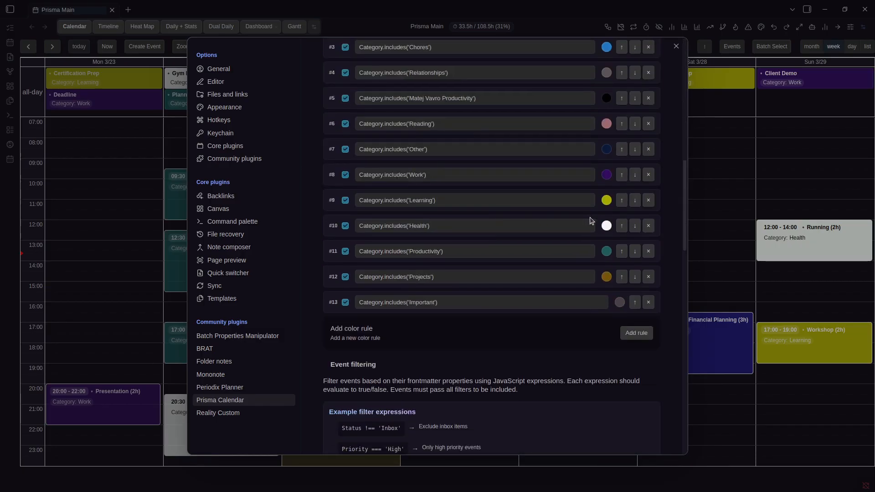
left_click(607, 225)
left_click(697, 256)
left_click(526, 215)
scroll(527, 215, "up", 10)
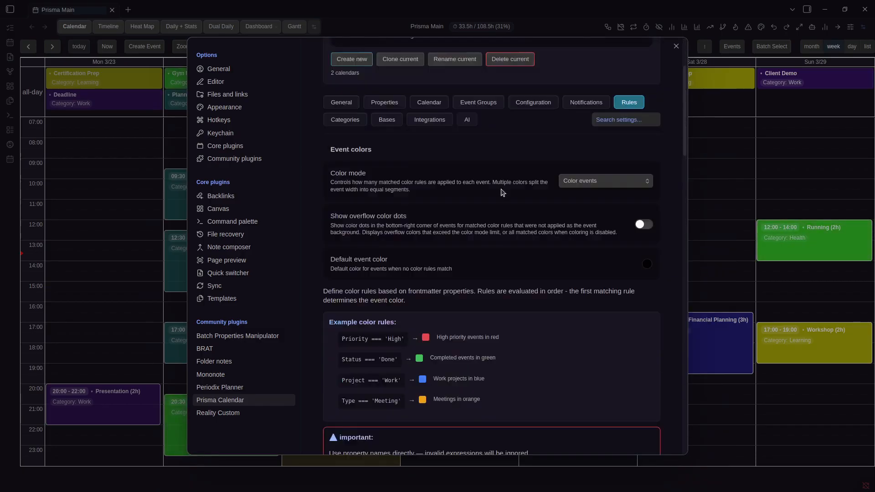
left_click(478, 164)
scroll(488, 238, "down", 15)
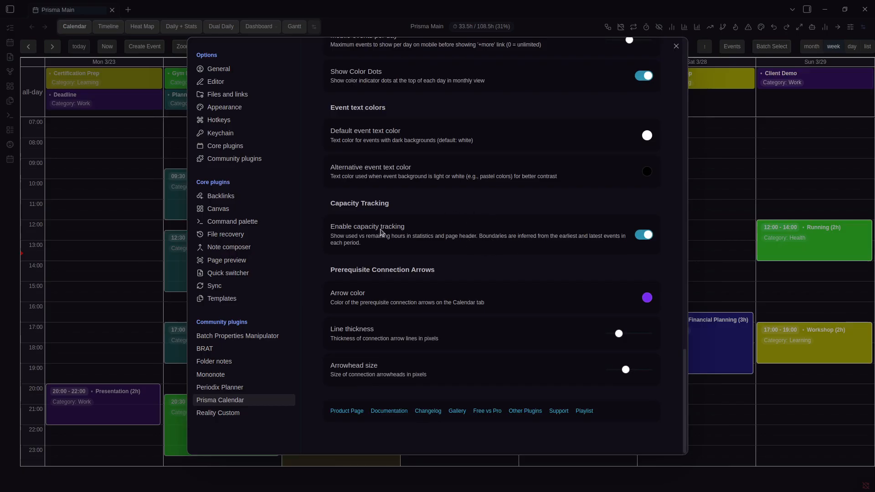
left_click(492, 35)
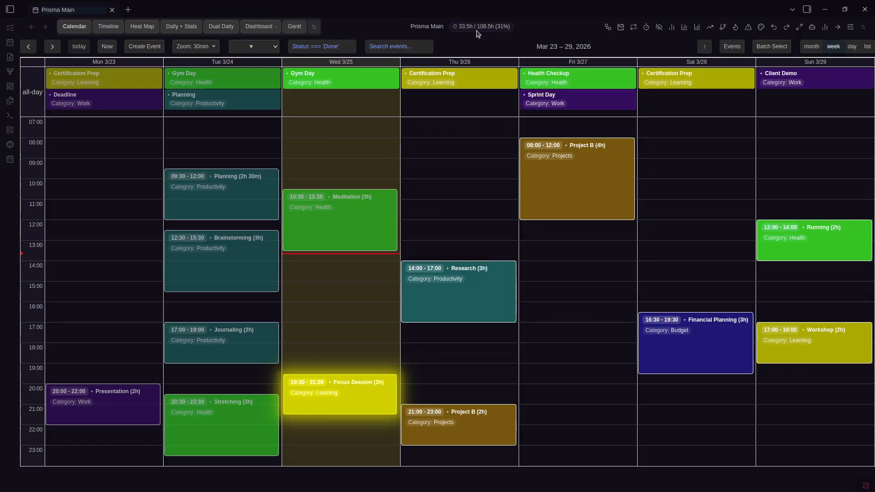
key("Left")
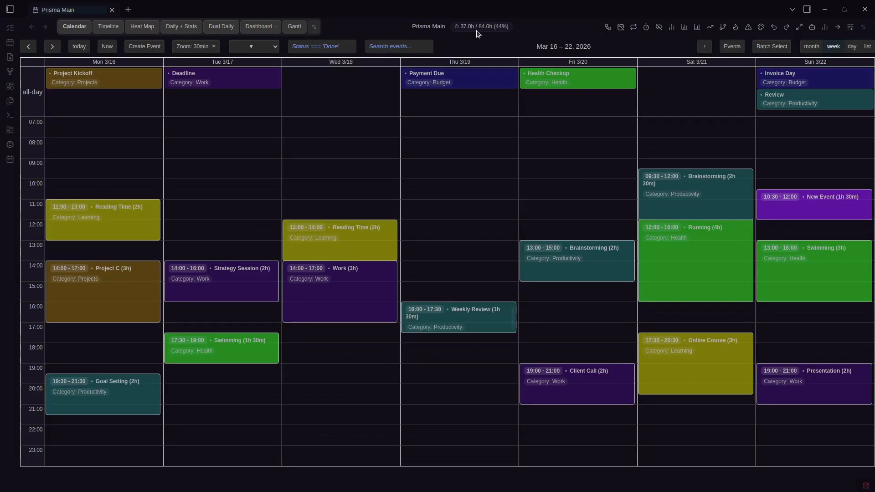
key("Right")
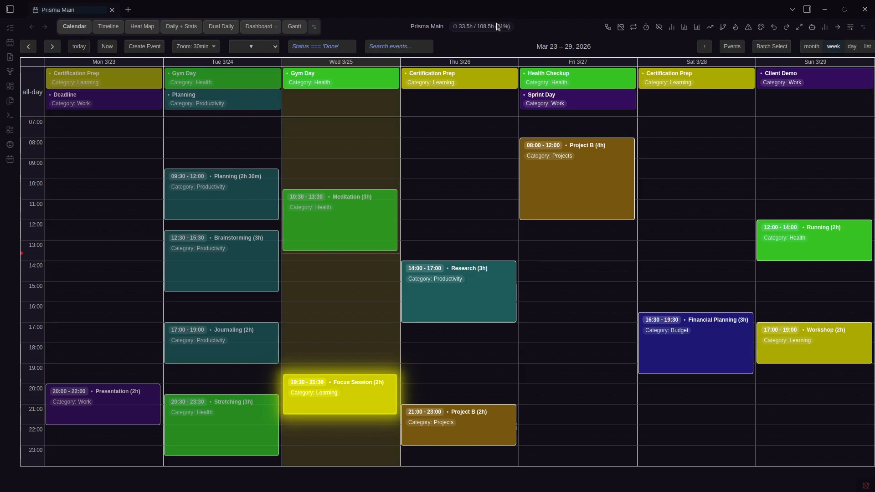
mouse_move(498, 27)
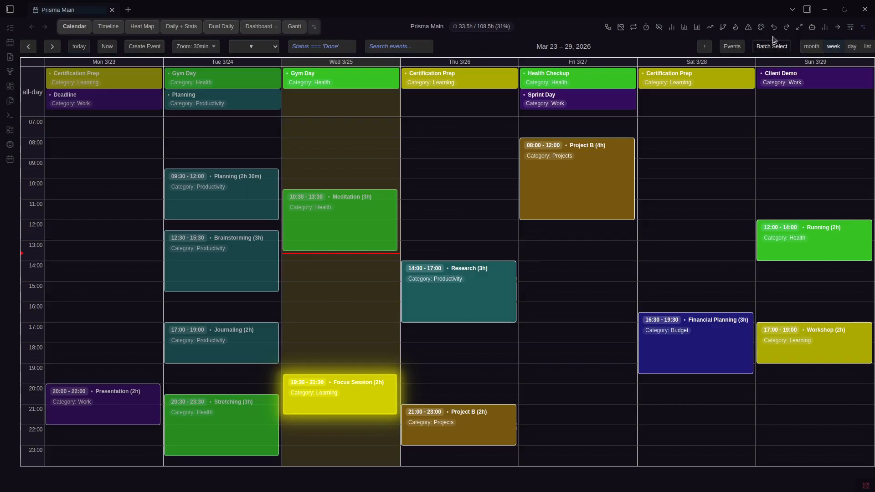
left_click(683, 26)
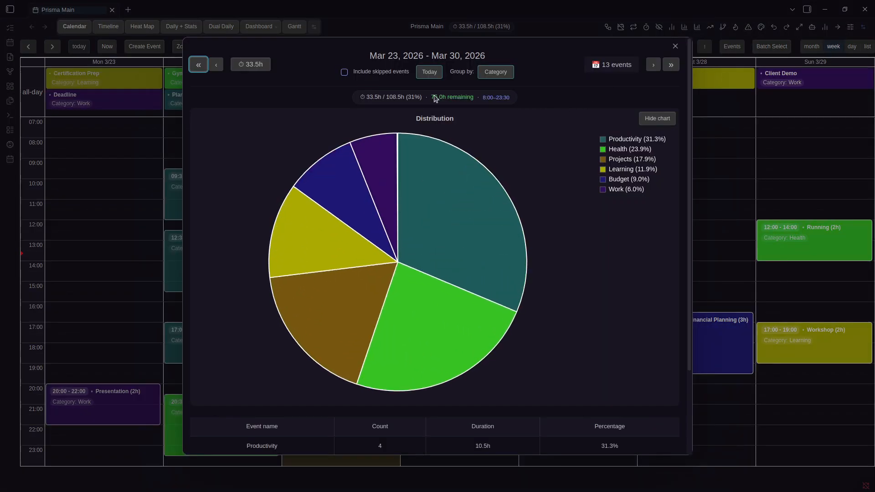
key("Escape")
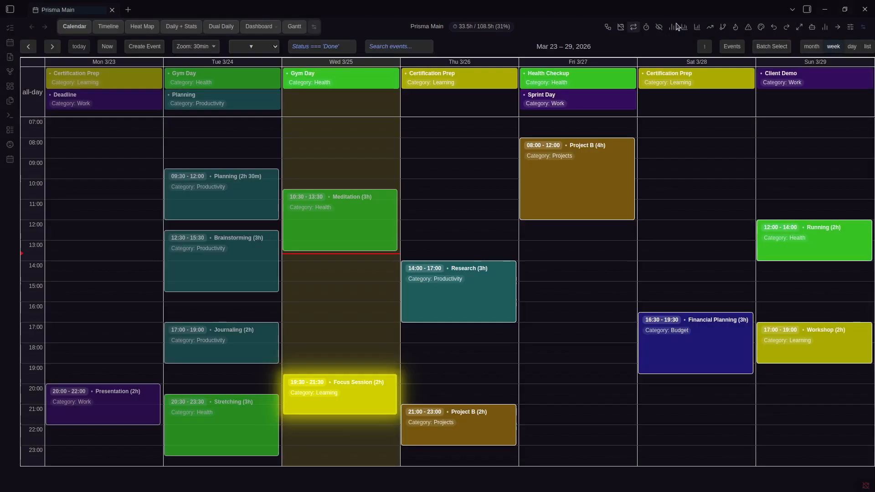
left_click(698, 27)
key("Left")
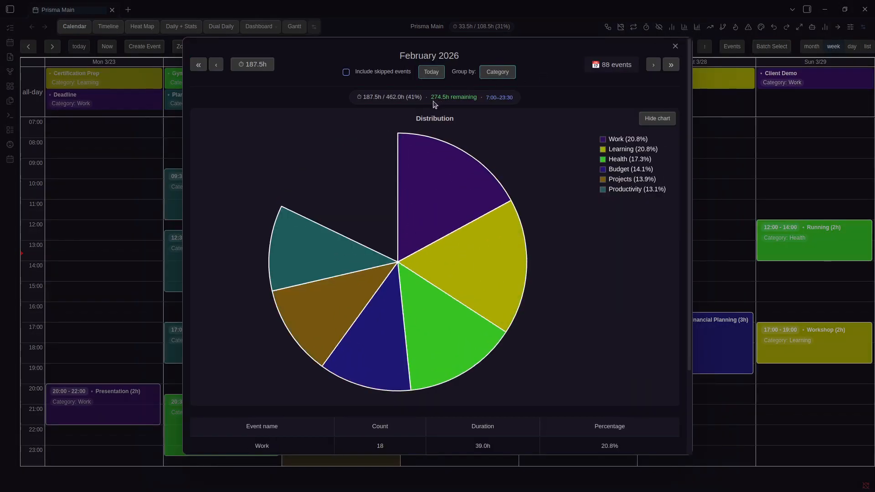
key("Right")
key("Right")
key("Left")
key("Left")
key("Left")
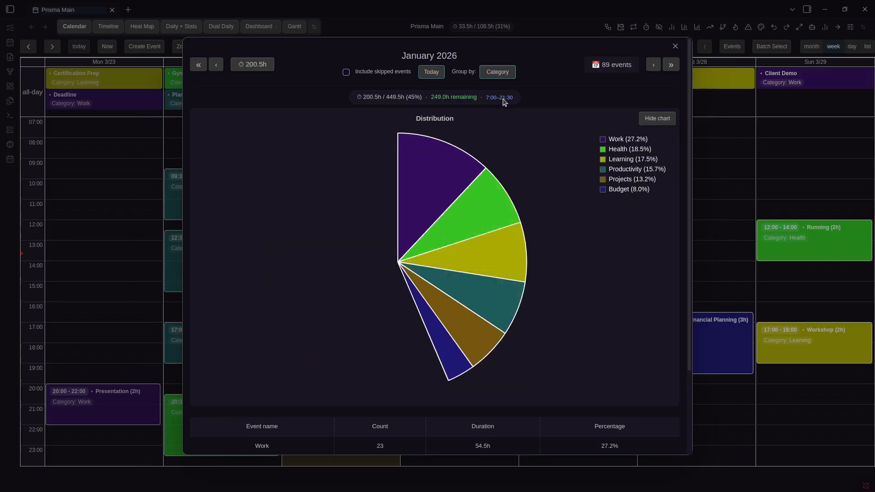
key("Right")
key("Right")
left_click(723, 127)
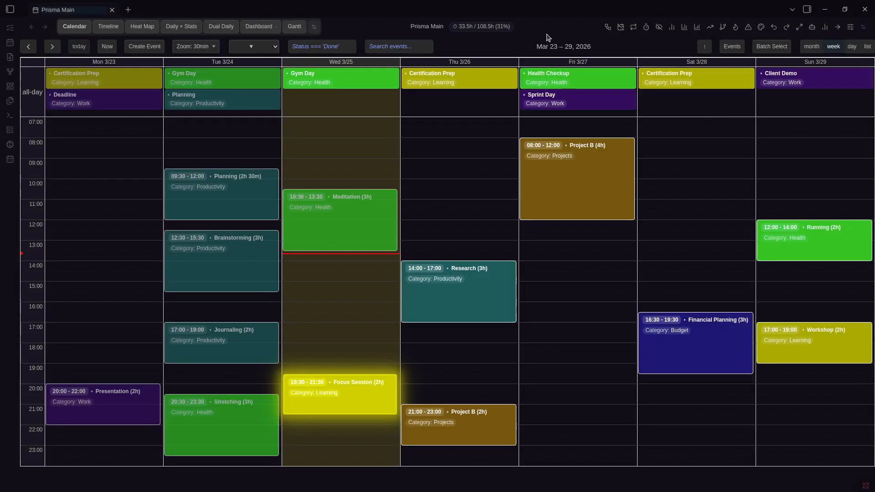
Open Prisma Calendar settings and go to the Properties section
key("ctrl+comma")
scroll(499, 234, "down", 15)
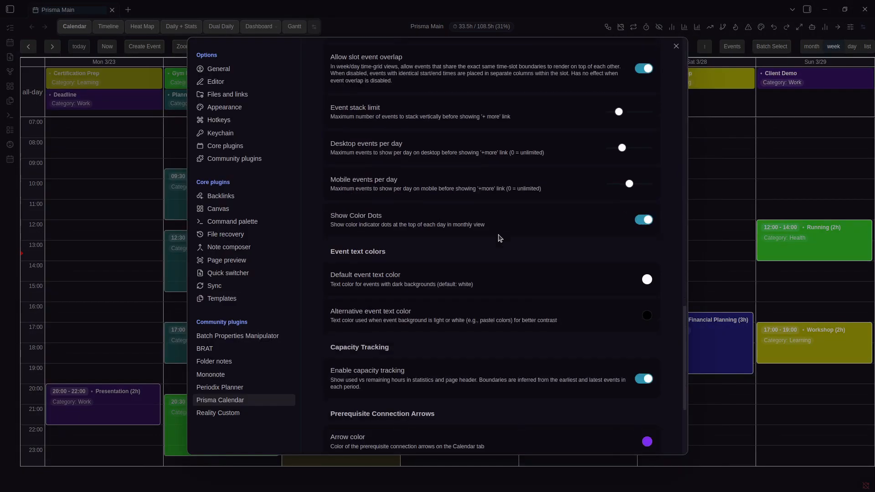
scroll(499, 278, "down", 3)
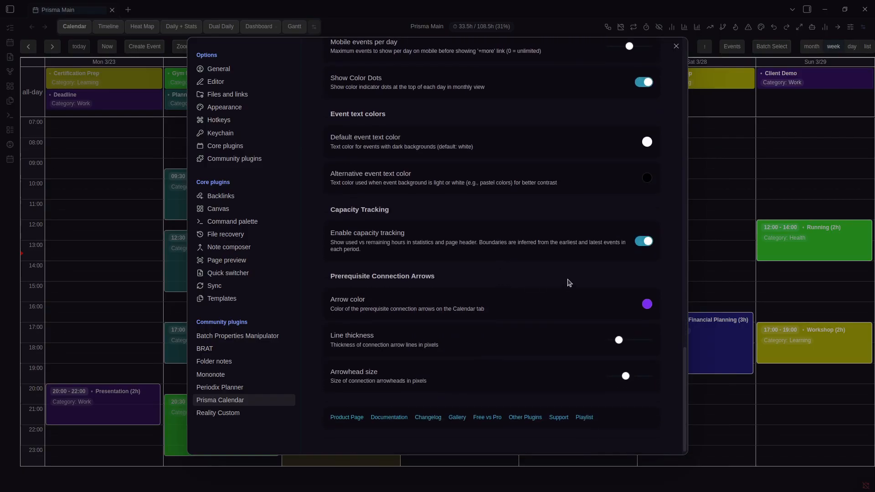
scroll(484, 260, "up", 18)
key("Escape")
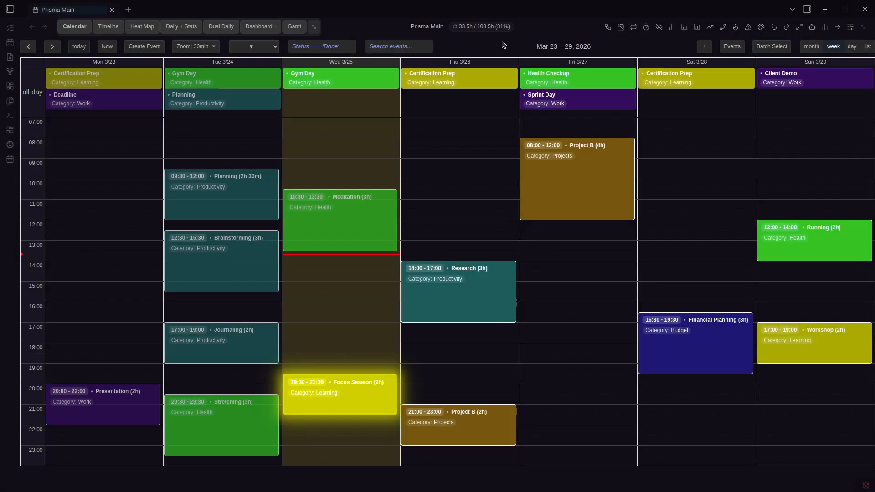
key("ctrl+comma")
scroll(434, 176, "down", 3)
scroll(435, 176, "down", 2)
scroll(428, 180, "up", 7)
scroll(420, 186, "down", 2)
scroll(420, 186, "up", 2)
left_click(384, 165)
scroll(554, 334, "down", 10)
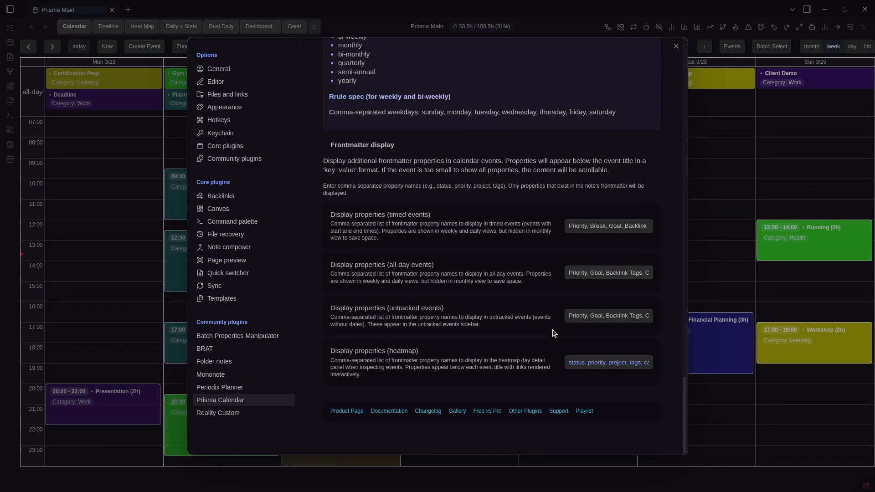
Paste a new timed-events display properties list and check the calendar
left_click(608, 223)
key("ctrl+a")
type("Tags, Related, Child, Category")
triple_click(630, 229)
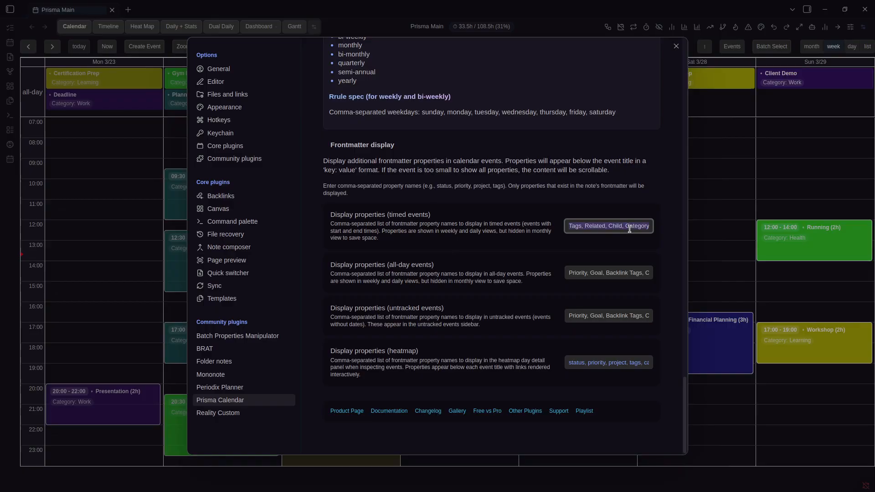
left_click(750, 202)
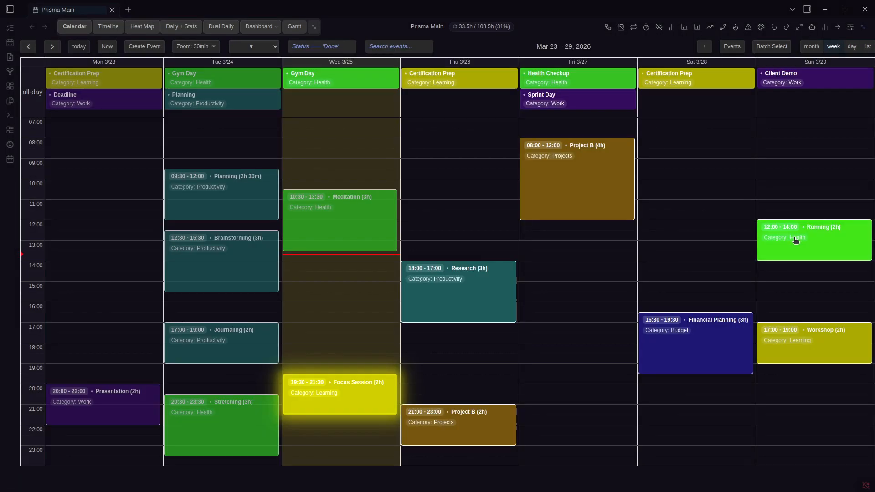
Replace the all-day events display properties list with the pasted one and check the calendar
key("ctrl+comma")
scroll(556, 261, "down", 20)
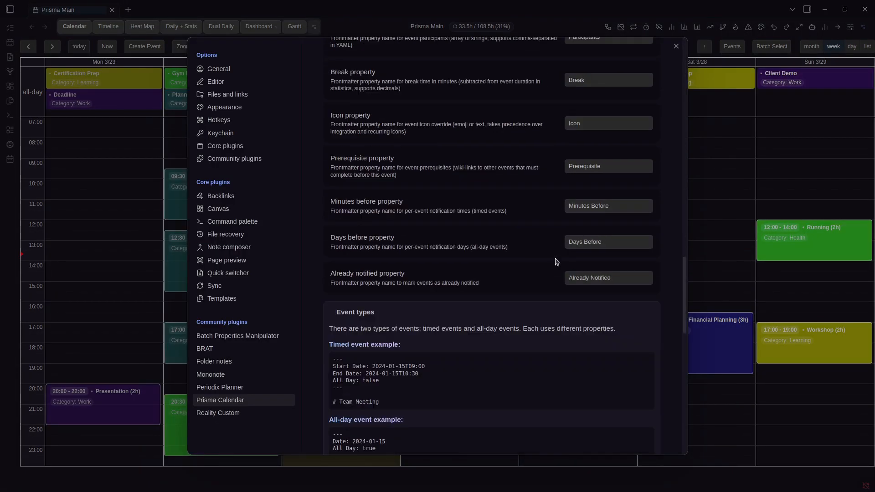
scroll(557, 262, "down", 9)
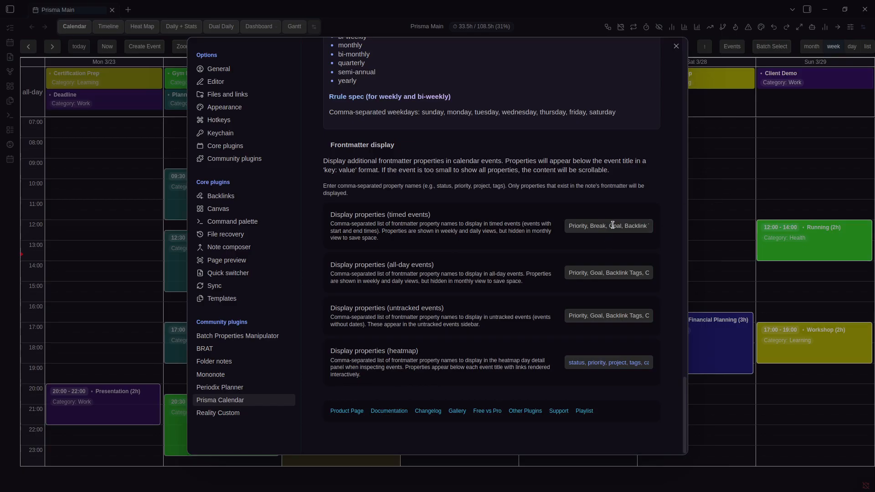
triple_click(609, 276)
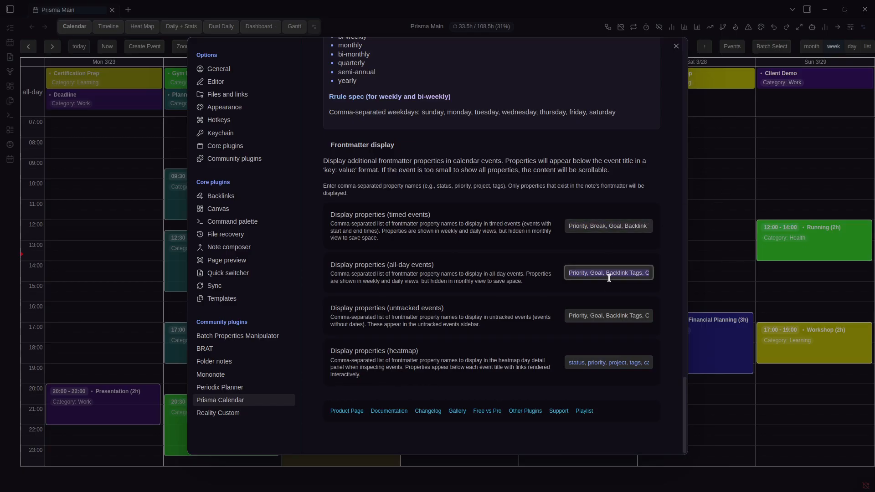
key("ctrl+v")
left_click(526, 258)
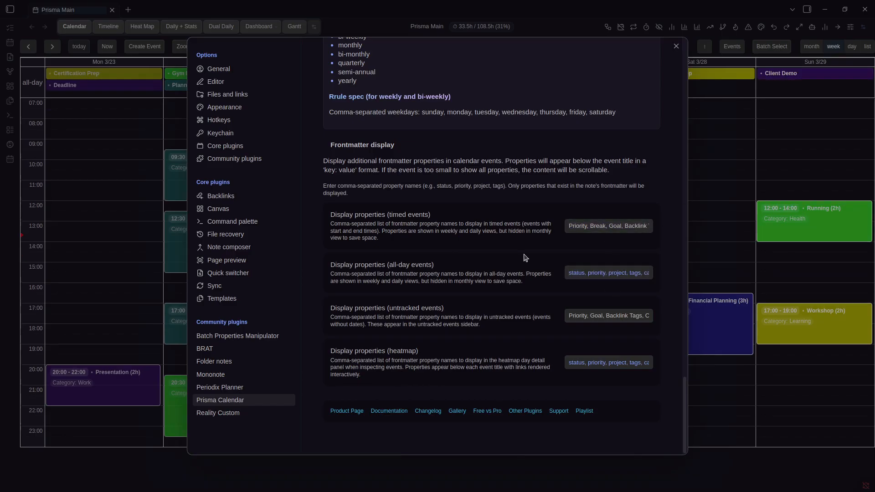
left_click(699, 207)
Inspect the Certification Prep note's Status property, then return to the Prisma Main calendar
key("ctrl+comma")
scroll(594, 273, "down", 10)
scroll(594, 280, "down", 15)
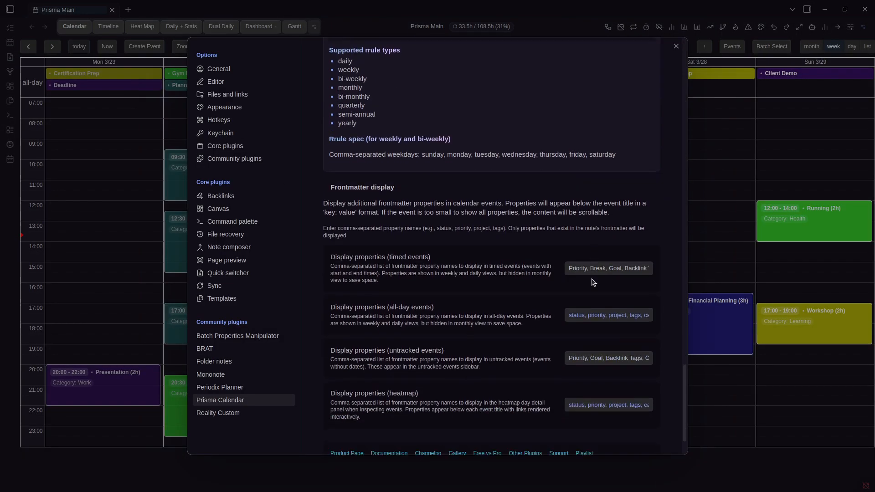
left_click(694, 217)
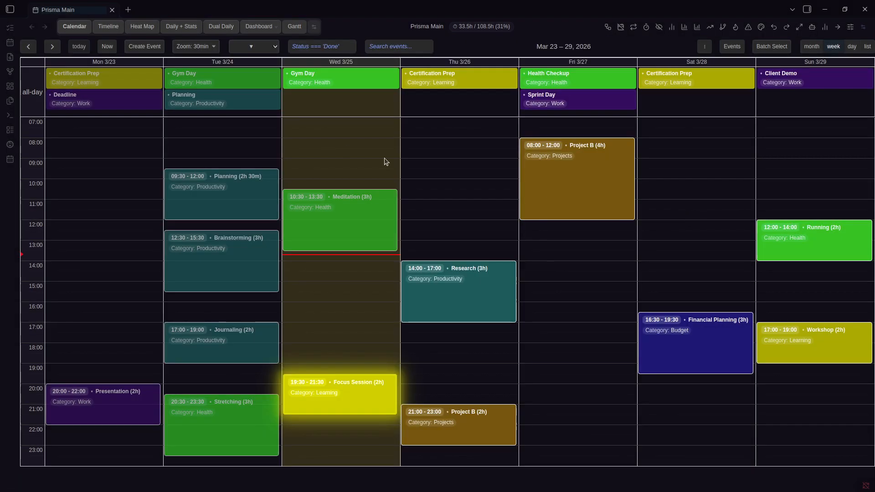
left_click(462, 77)
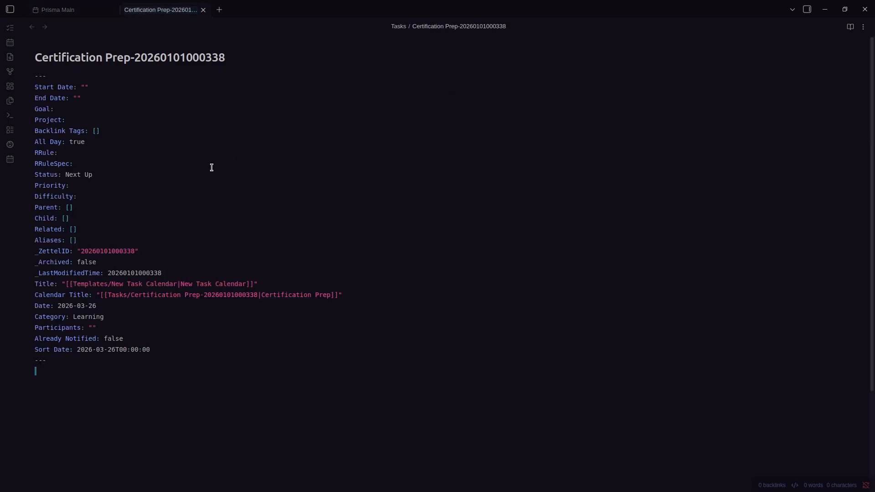
left_click(55, 174)
key("ctrl+Tab")
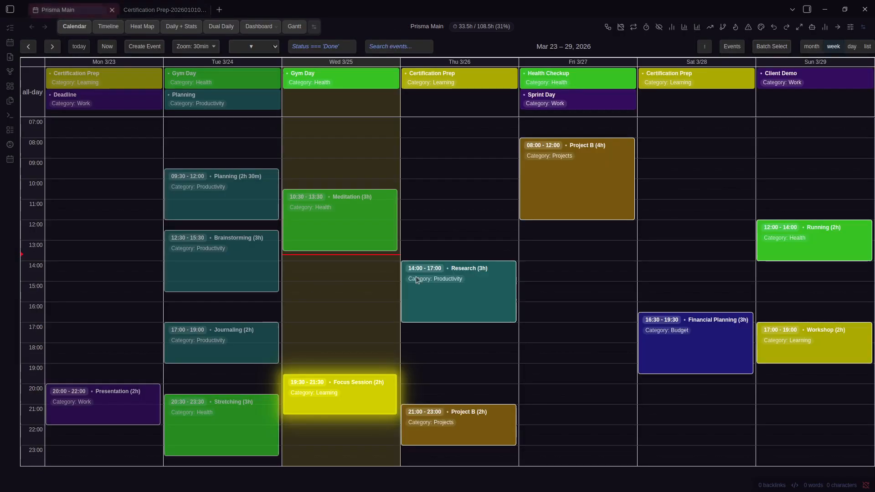
Append ', Status' to Display properties (all-day events) and close settings
key("ctrl+comma")
scroll(513, 276, "down", 20)
left_click(587, 274)
key("End")
type(", Status")
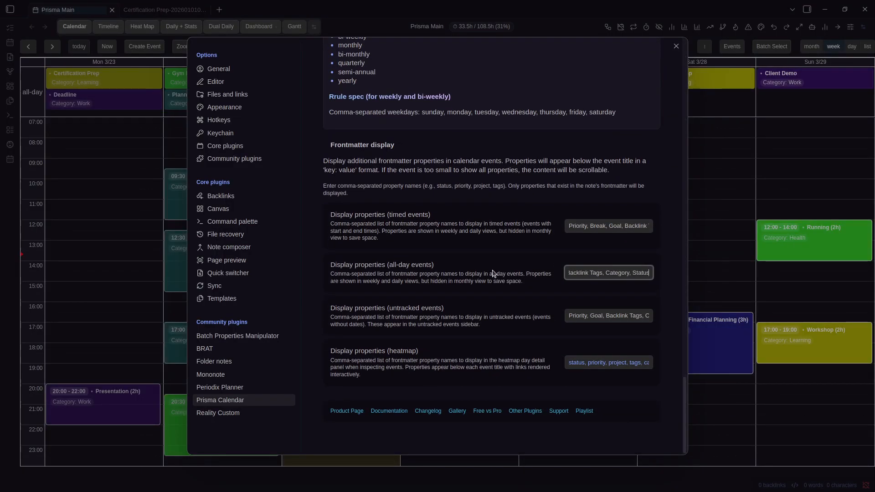
left_click(696, 220)
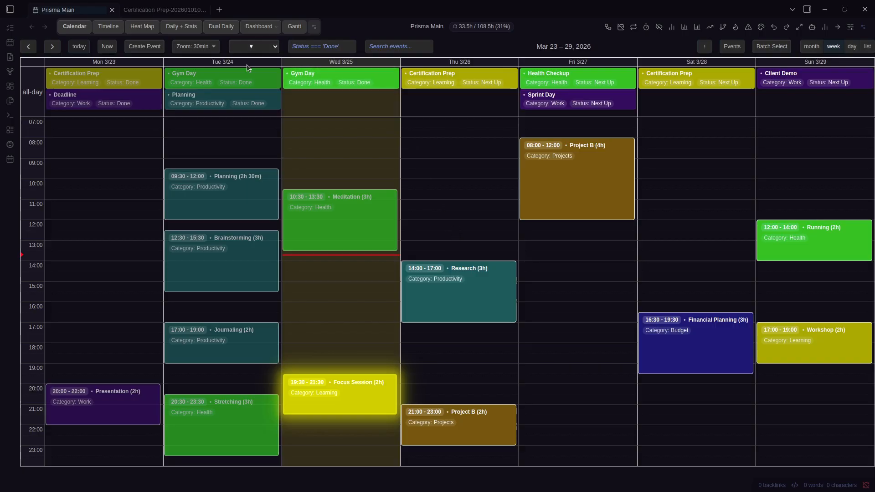
mouse_move(210, 110)
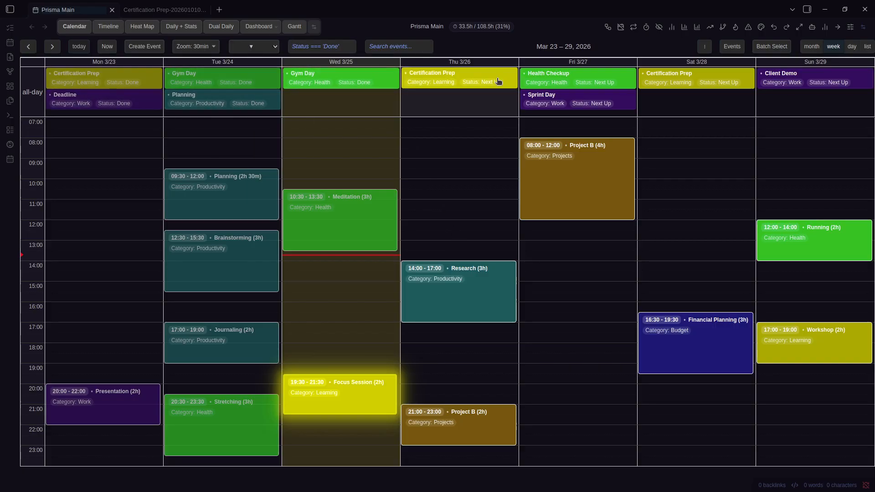
mouse_move(498, 82)
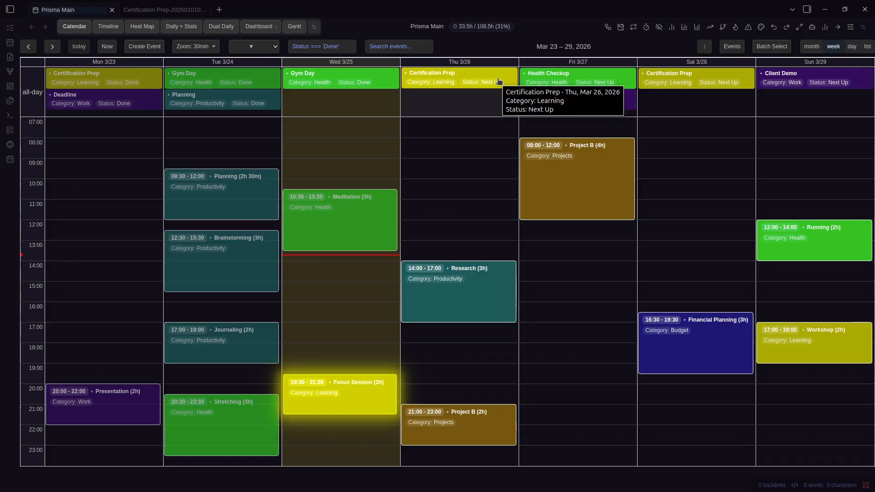
key("ctrl+comma")
scroll(480, 261, "down", 15)
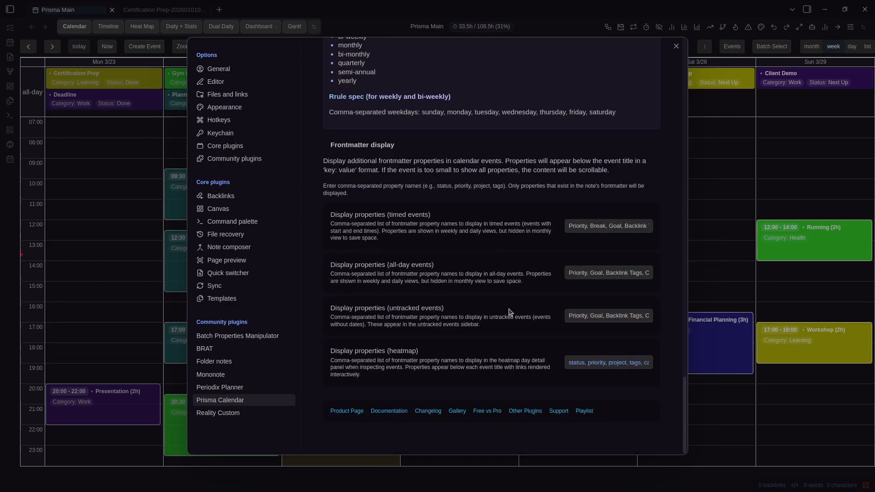
left_click(578, 359)
left_click(719, 254)
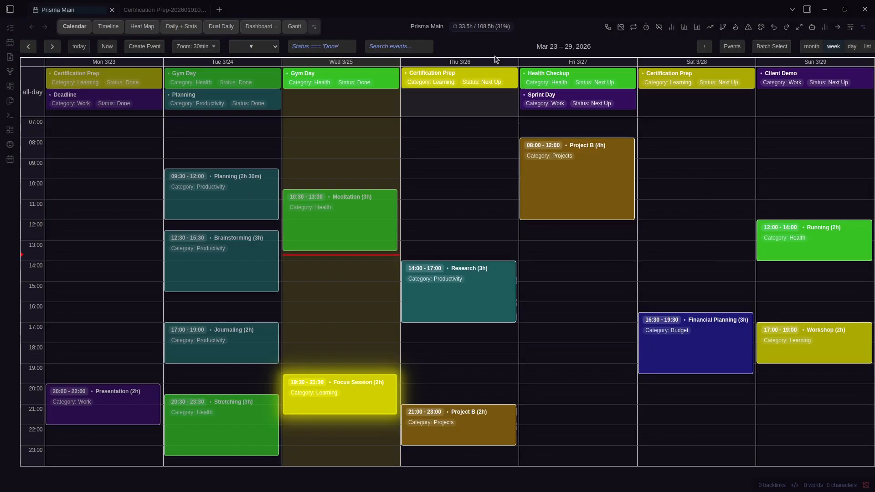
Review the untracked events list and the Tasks event folder setting
left_click(705, 46)
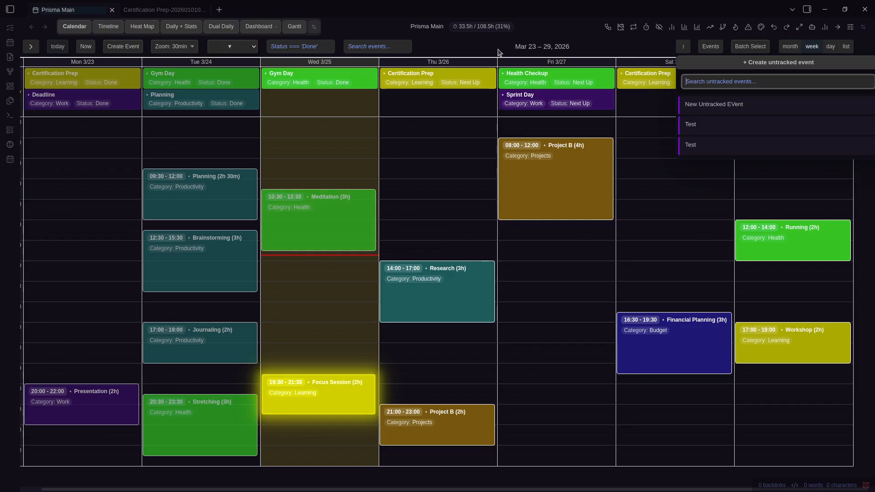
key("ctrl+comma")
left_click(341, 163)
double_click(593, 334)
key("Escape")
left_click(729, 46)
left_click(684, 50)
Open the first Test untracked event's note, then try dragging it onto Saturday
left_click(701, 50)
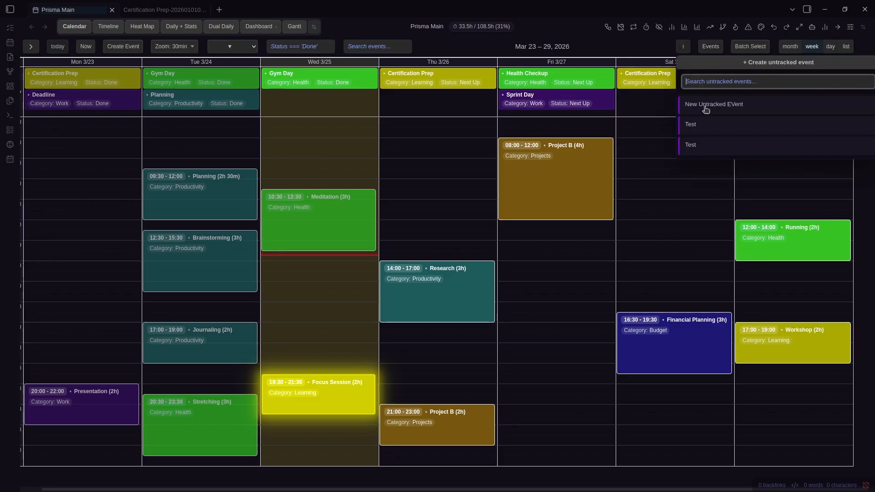
left_click(728, 130)
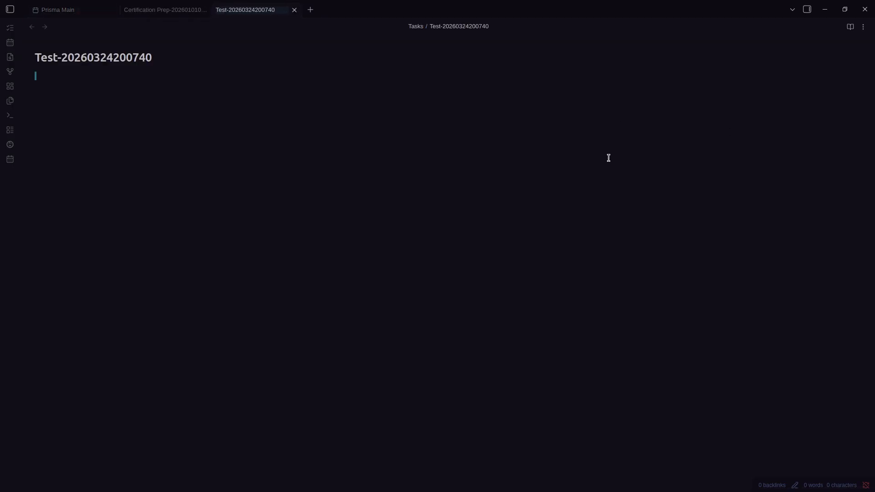
key("ctrl+Tab")
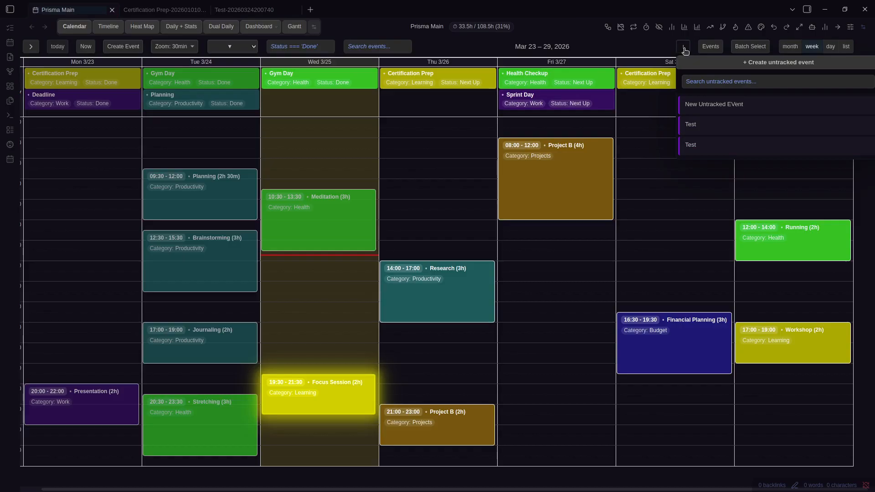
left_click_drag(697, 104, 610, 70)
key("ctrl+comma")
key("Escape")
Show the Test note's raw frontmatter source and place the cursor below the Calendar Title line
left_click(241, 11)
key("ctrl+e")
left_click(261, 143)
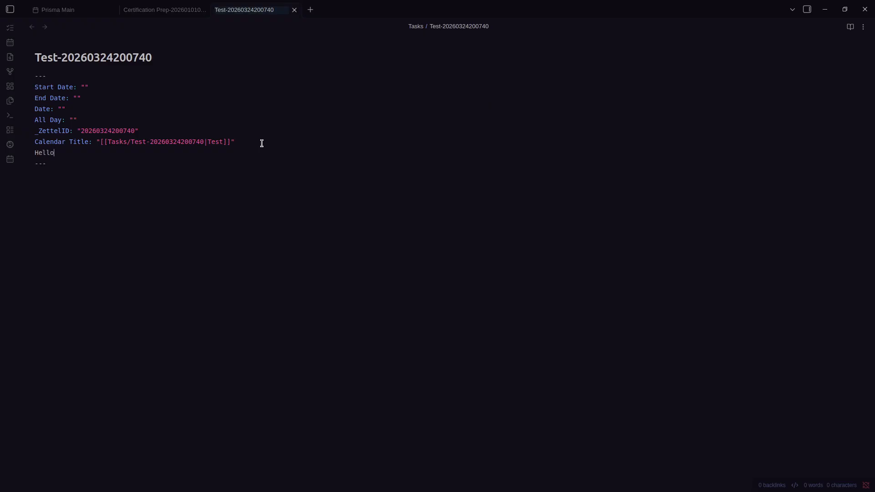
key("Down")
key("Down")
Append ', Hello' to Display properties (untracked events) and close settings
key("ctrl+comma")
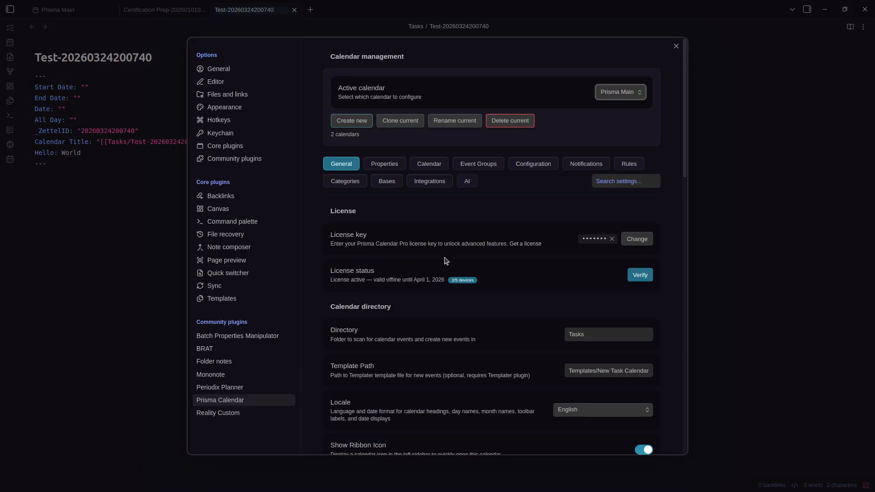
scroll(496, 273, "down", 10)
scroll(570, 250, "up", 15)
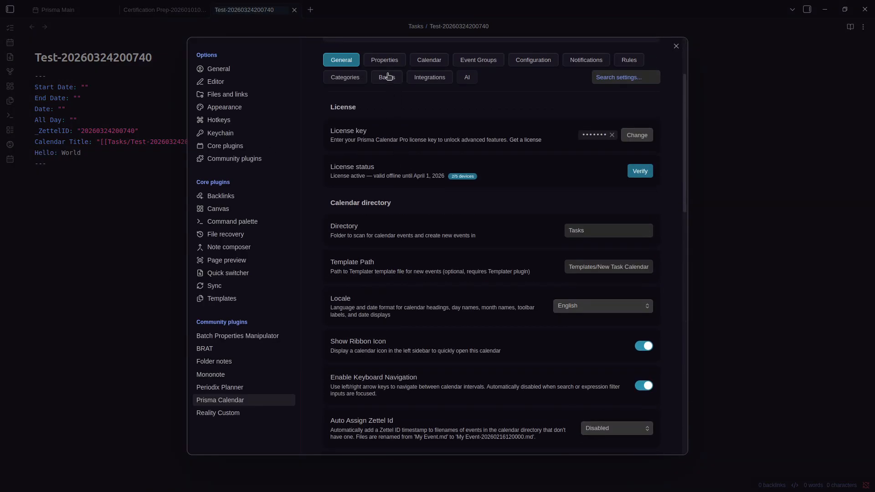
left_click(386, 58)
scroll(514, 241, "down", 10)
scroll(514, 241, "down", 2)
left_click(596, 320)
key("End")
type(", Hello")
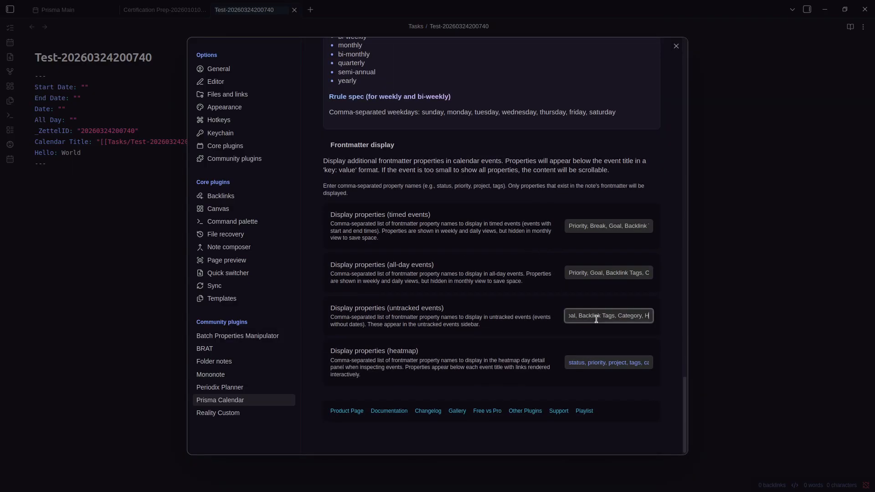
left_click(814, 323)
key("ctrl+Tab")
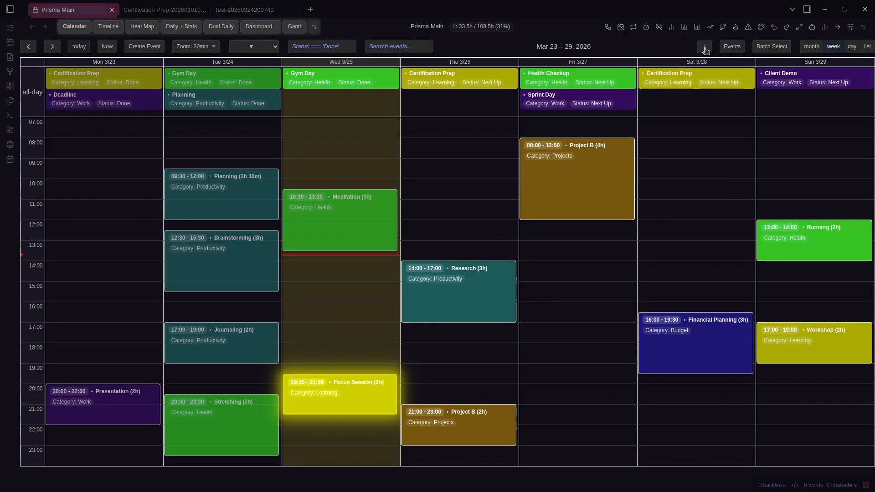
Toggle the untracked events list and glance at the calendar settings
left_click(706, 48)
left_click(687, 48)
left_click(700, 47)
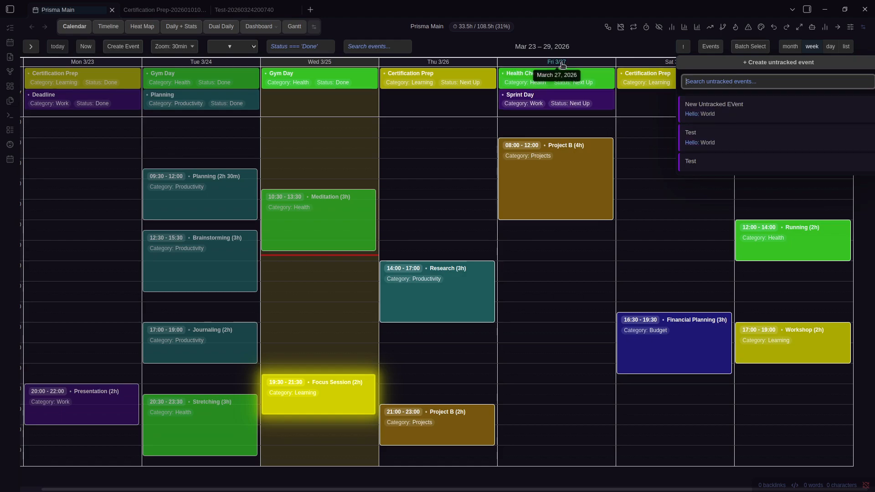
key("ctrl+comma")
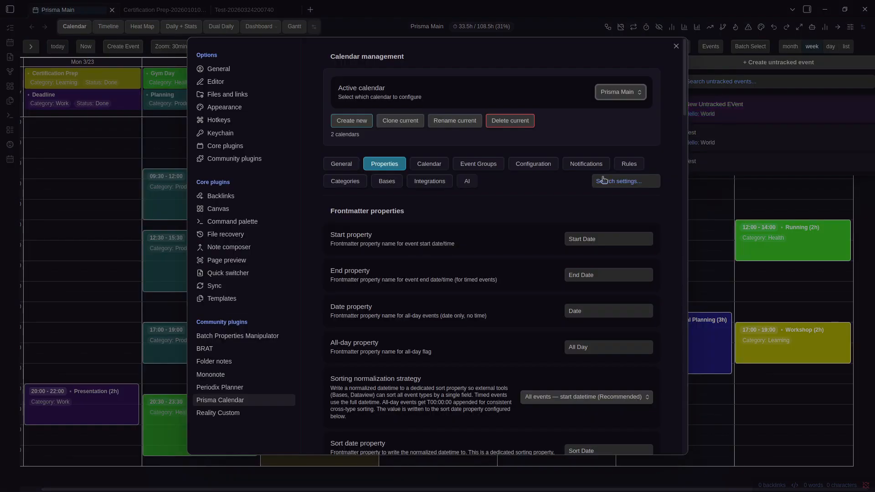
scroll(511, 236, "down", 20)
key("Escape")
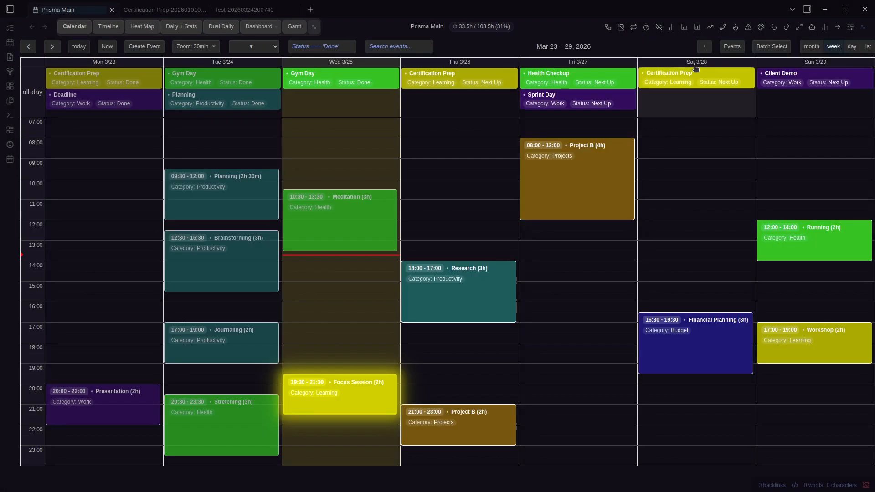
left_click(704, 47)
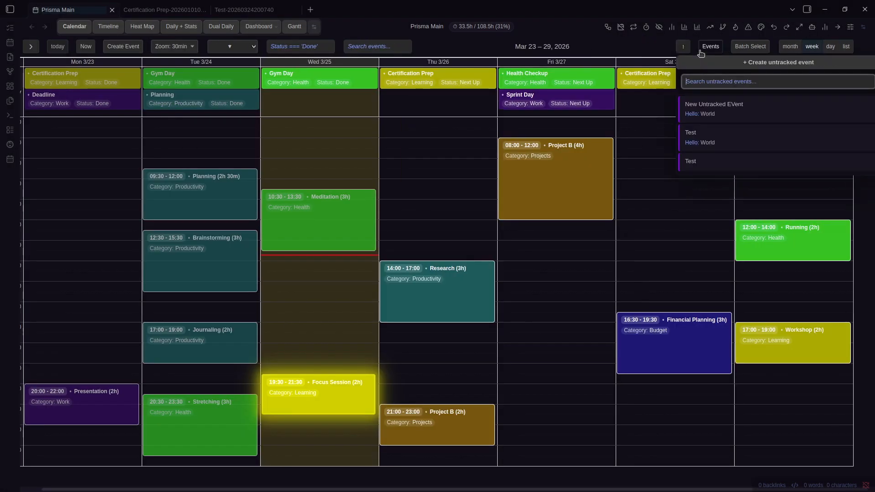
Open the Gym Day note in a split pane beside the Test note
left_click(348, 85)
key("ctrl+backslash")
left_click(273, 174)
key("ctrl+shift+Tab")
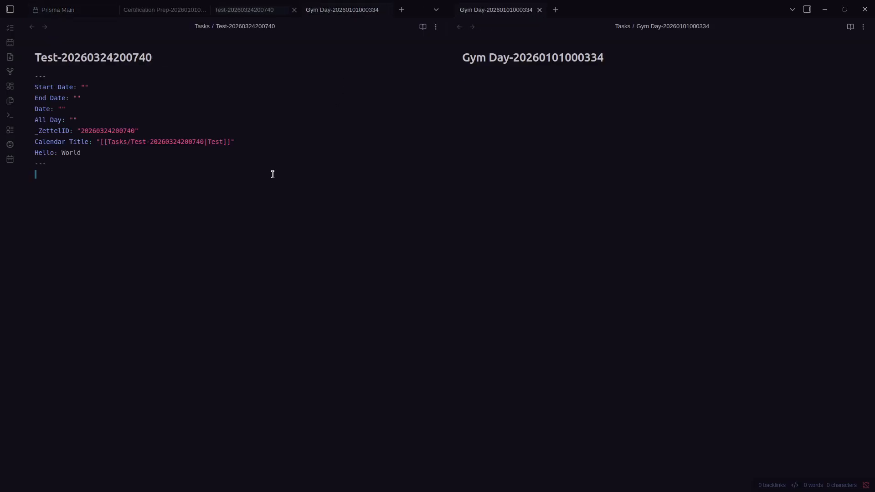
left_click(642, 199)
Delete lines from the Test note's frontmatter, then undo back to before Hello: World
left_click_drag(131, 118, 40, 87)
left_click_drag(82, 106, 37, 77)
left_click(83, 107)
key("shift+v")
key("k")
key("k")
key("d")
key("shift+v")
key("d")
key("ctrl+z")
key("ctrl+z")
key("ctrl+z")
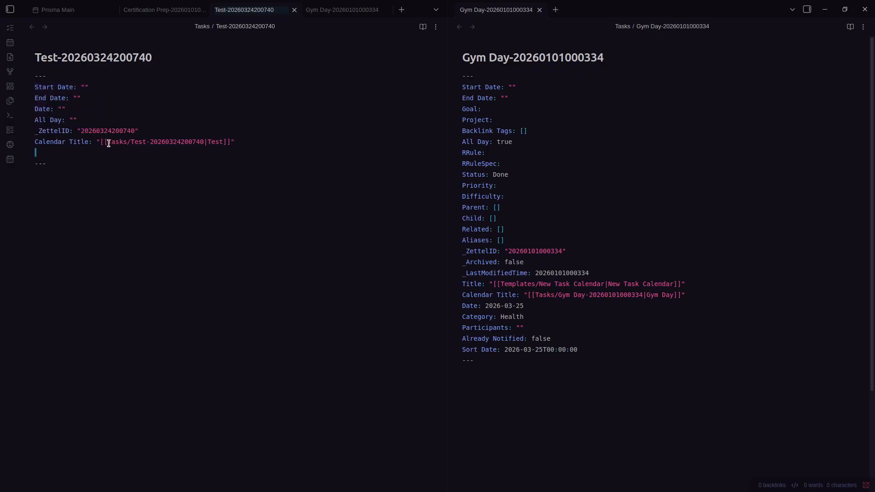
key("ctrl+z")
Compare the Date lines, close the Gym Day pane and reopen the calendar's untracked events list
triple_click(501, 306)
triple_click(542, 305)
left_click_drag(87, 99, 39, 90)
left_click(123, 110)
left_click(579, 171)
key("ctrl+w")
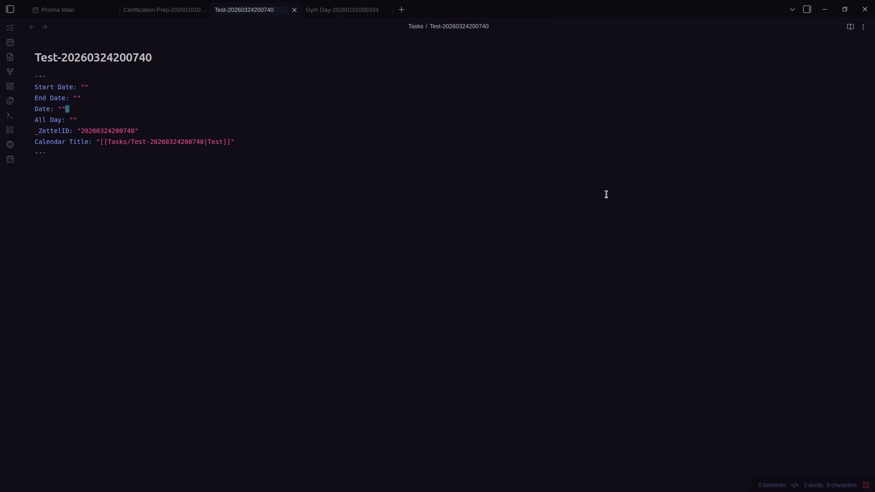
key("ctrl+1")
left_click(705, 46)
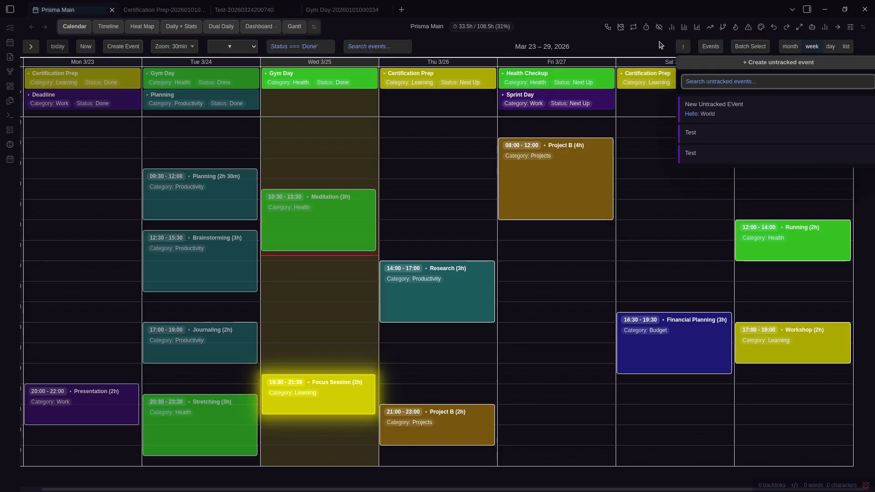
type("test")
key("ctrl+a")
key("BackSpace")
type("event")
key("ctrl+a")
key("BackSpace")
left_click_drag(711, 133, 557, 270)
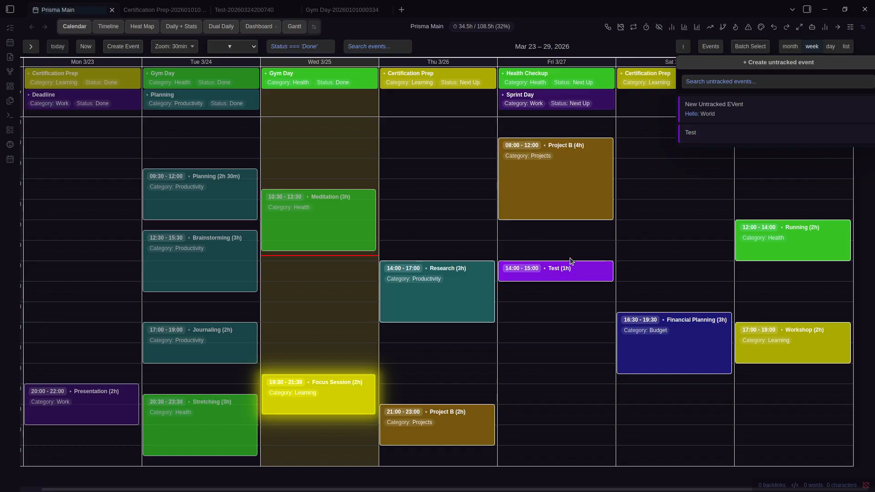
left_click_drag(564, 268, 675, 164)
left_click_drag(739, 113, 739, 113)
left_click_drag(749, 120, 535, 169)
left_click_drag(436, 280, 729, 137)
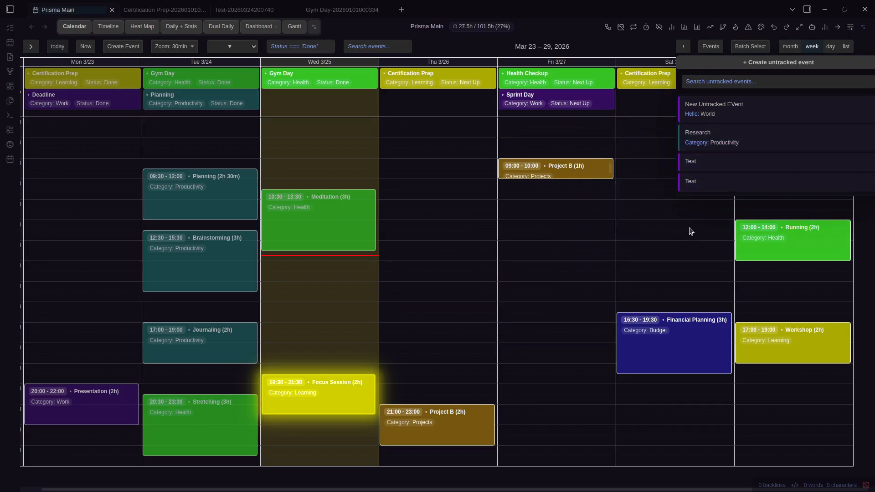
left_click_drag(588, 170, 729, 157)
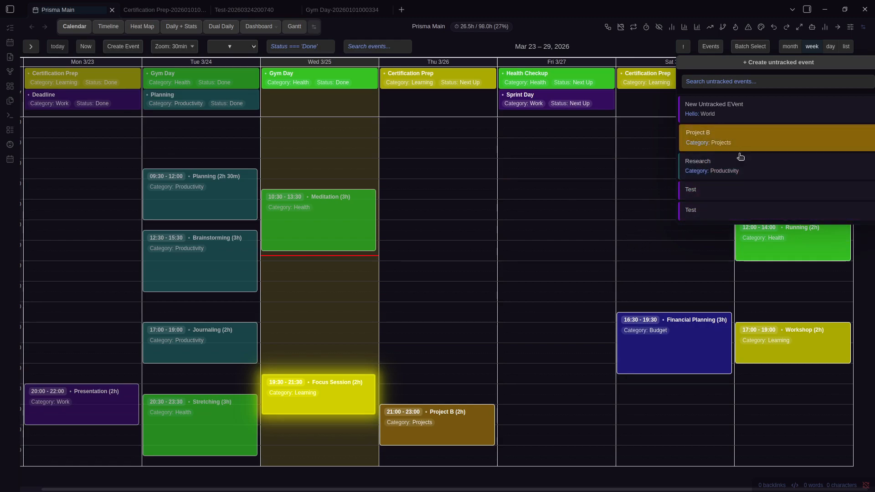
left_click_drag(748, 188, 631, 194)
left_click_drag(715, 206, 653, 211)
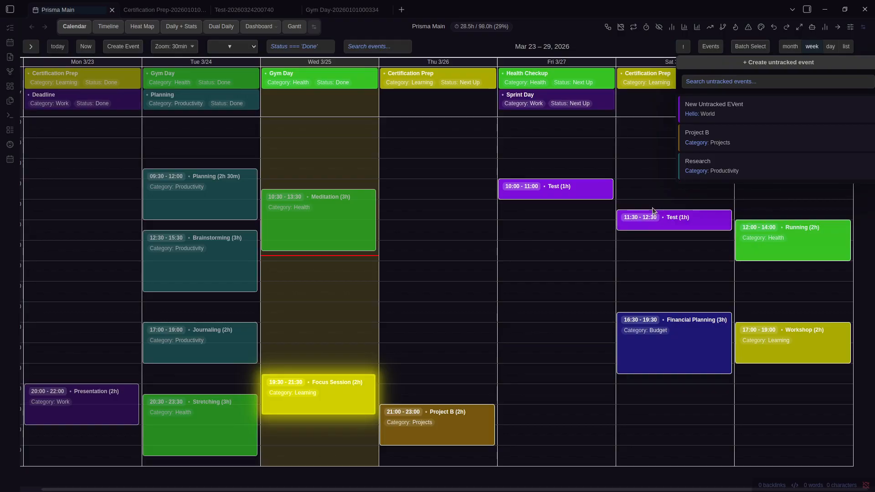
left_click(749, 80)
type("project")
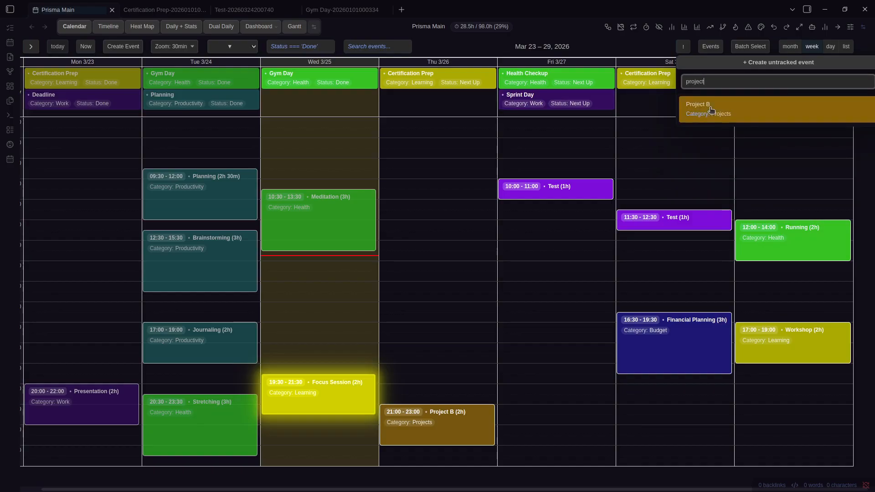
left_click_drag(697, 109, 418, 194)
double_click(720, 83)
key("BackSpace")
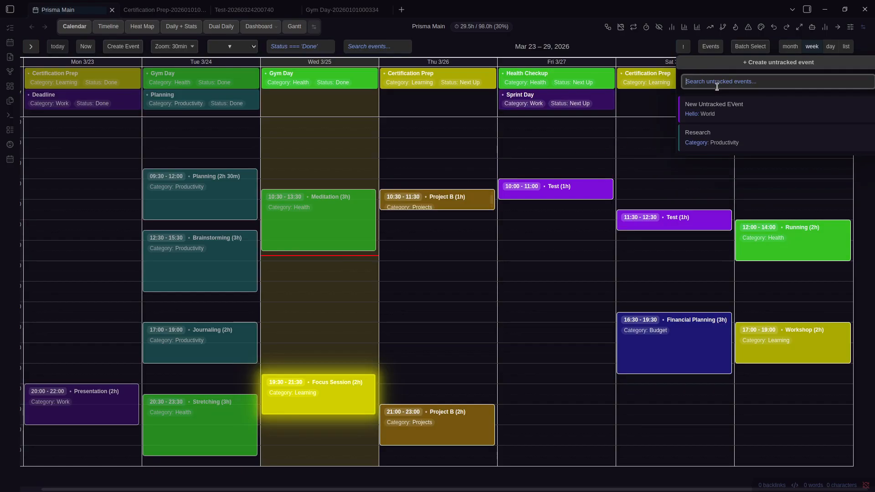
left_click(595, 49)
key("ctrl+z")
key("ctrl+z")
key("ctrl+z")
key("ctrl+z")
key("ctrl+z")
key("ctrl+z")
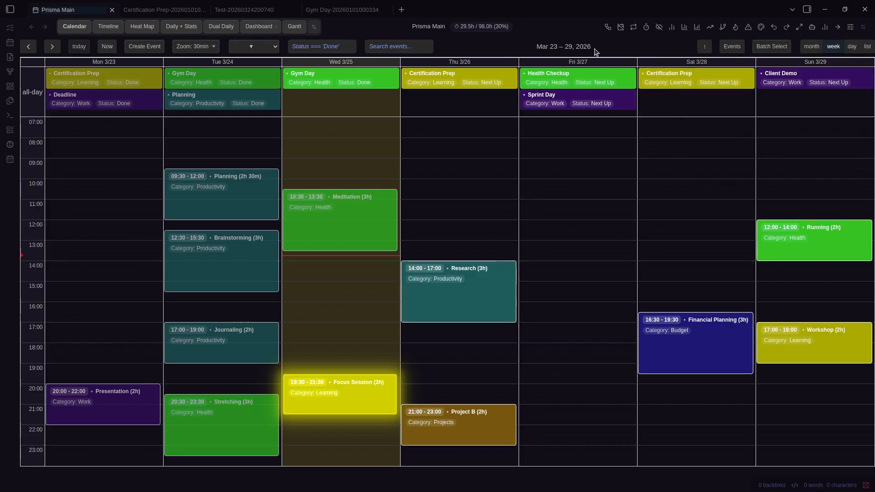
left_click(704, 46)
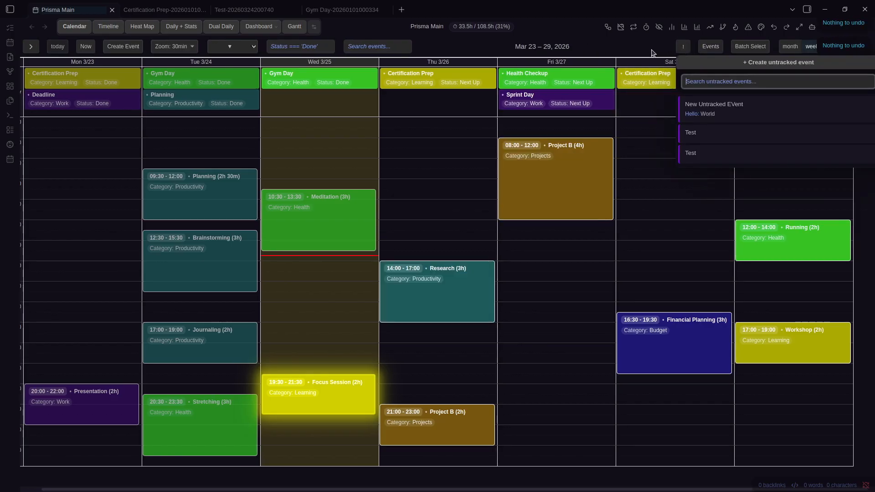
left_click(653, 57)
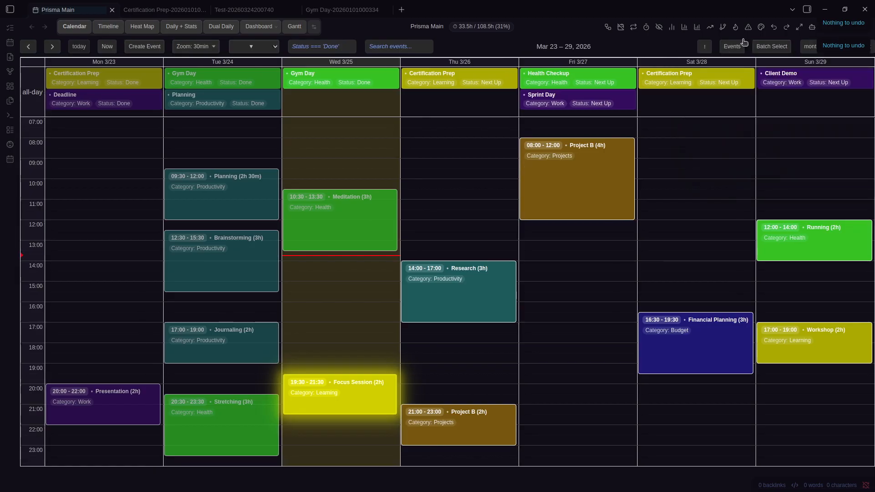
left_click(786, 28)
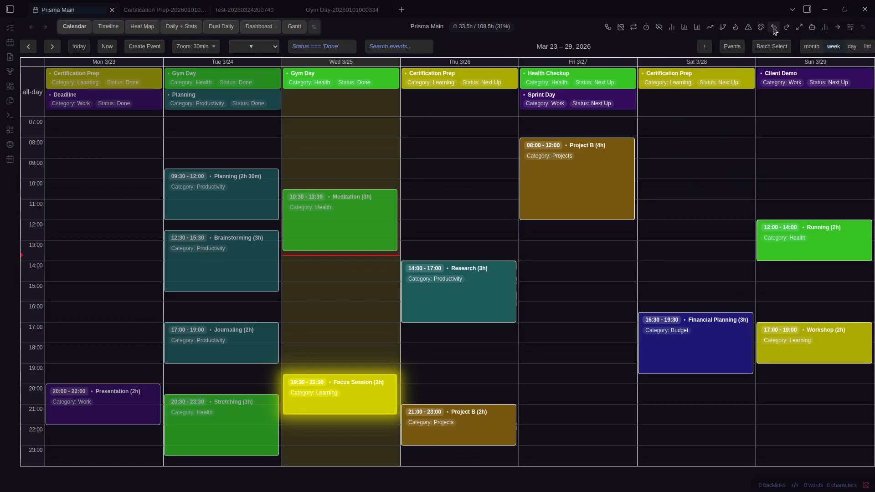
left_click(710, 46)
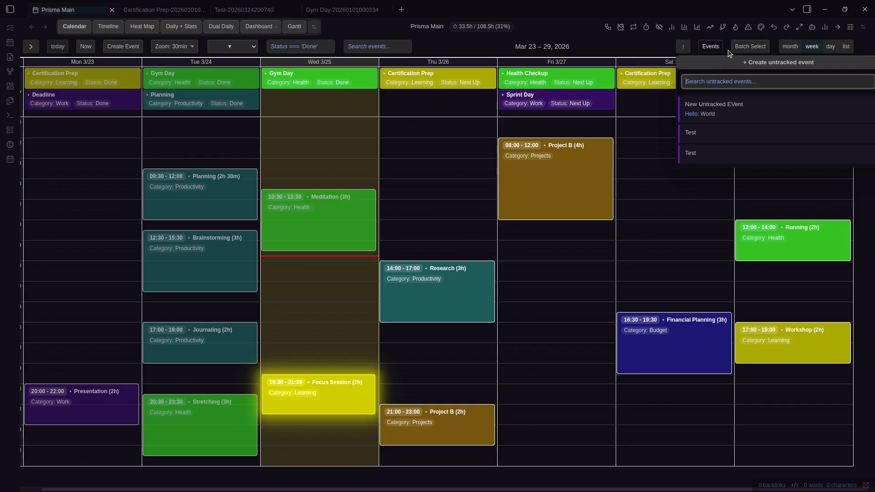
Create an untracked event named 'I Want To Do This Someday'
left_click(745, 62)
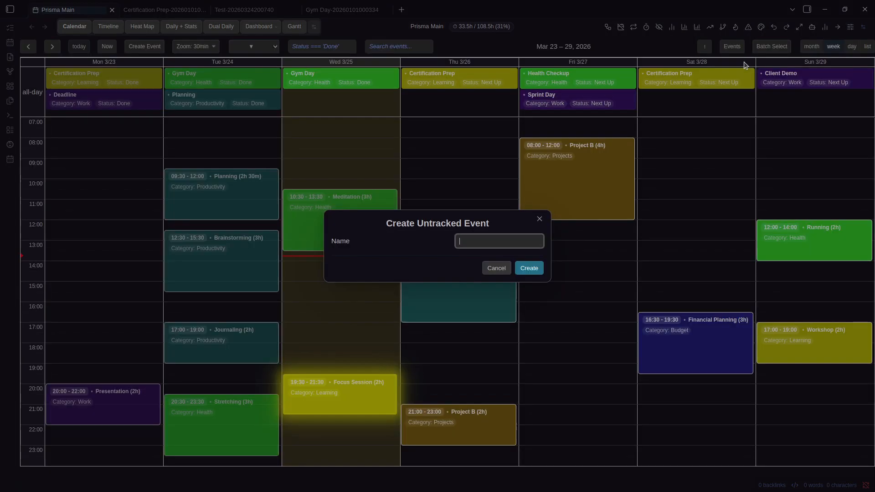
type("I Want To Do This Soemday")
key("BackSpace")
key("BackSpace")
key("BackSpace")
key("BackSpace")
key("BackSpace")
type("meday")
key("Return")
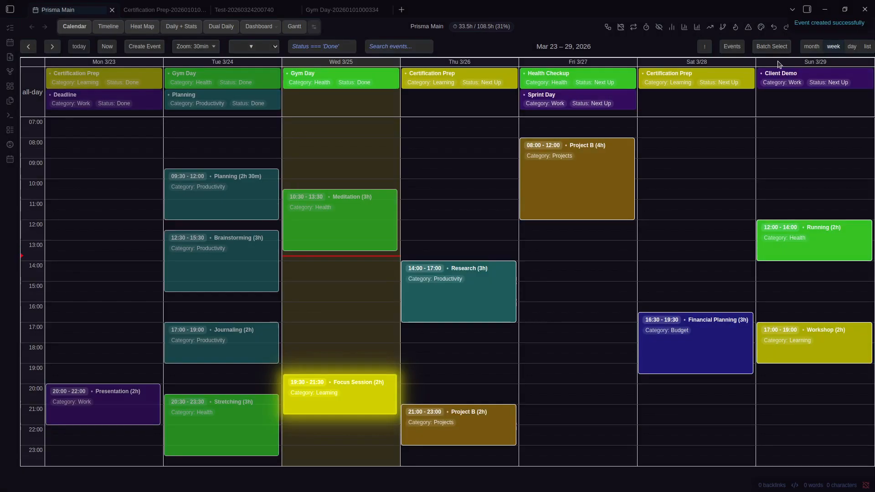
Check the new note, then drag it onto Friday 3/27 at 21:00–22:00
left_click(703, 49)
left_click(724, 106)
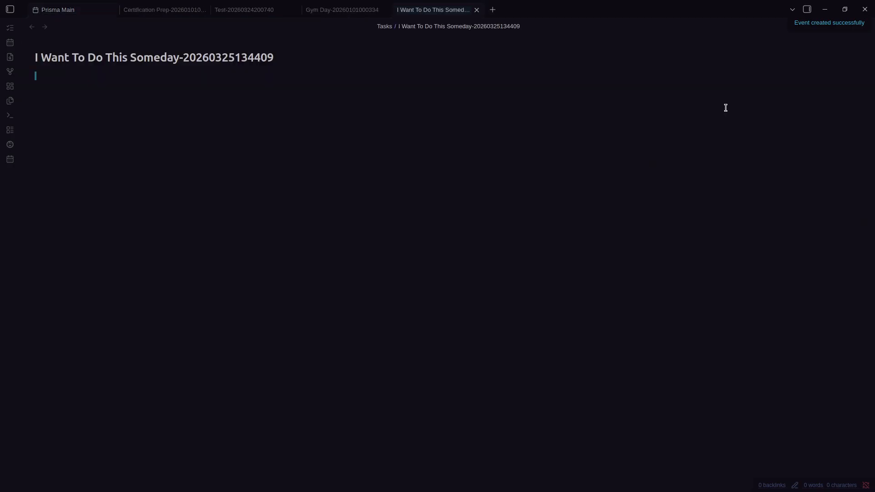
key("ctrl+a")
left_click(103, 160)
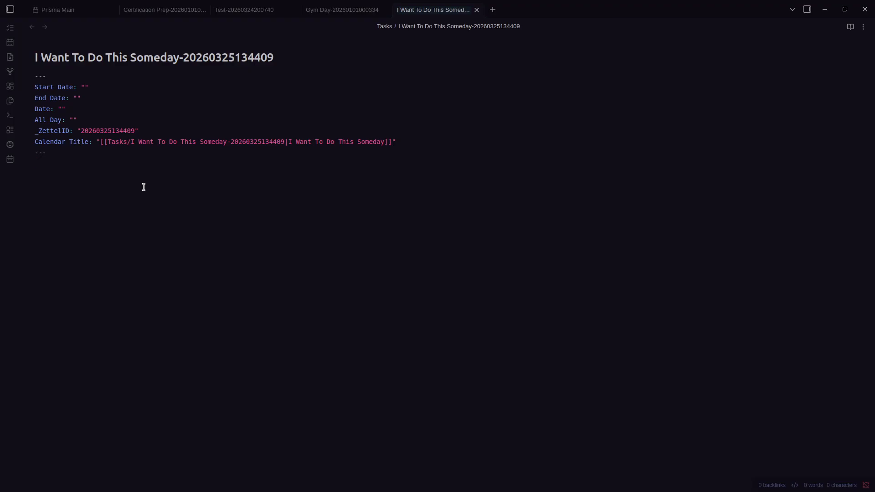
key("ctrl+w")
key("ctrl+w")
key("ctrl+w")
key("ctrl+w")
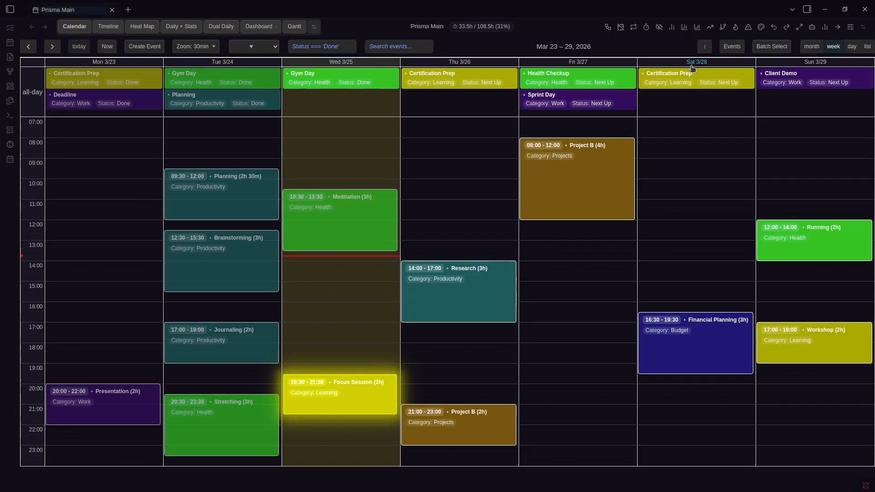
left_click(732, 46)
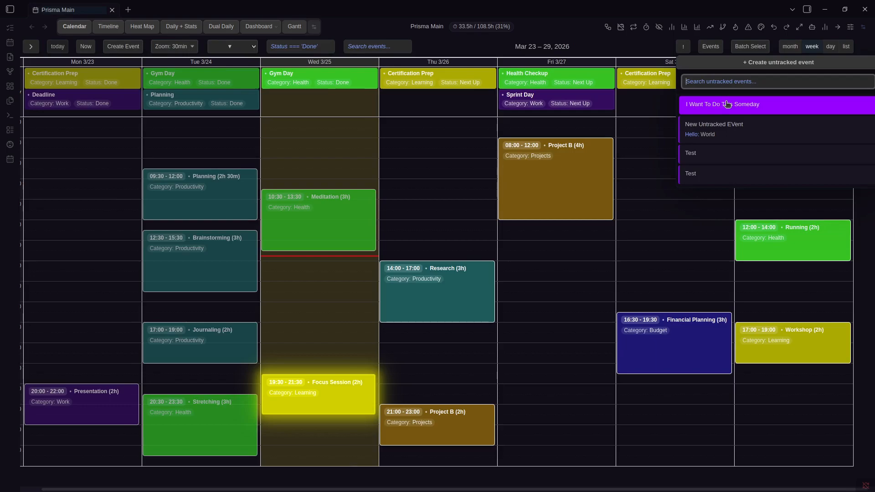
left_click_drag(728, 104, 704, 106)
Look through the Notifications section of the Prisma Calendar settings
left_click(685, 48)
key("ctrl+comma")
scroll(437, 249, "down", 15)
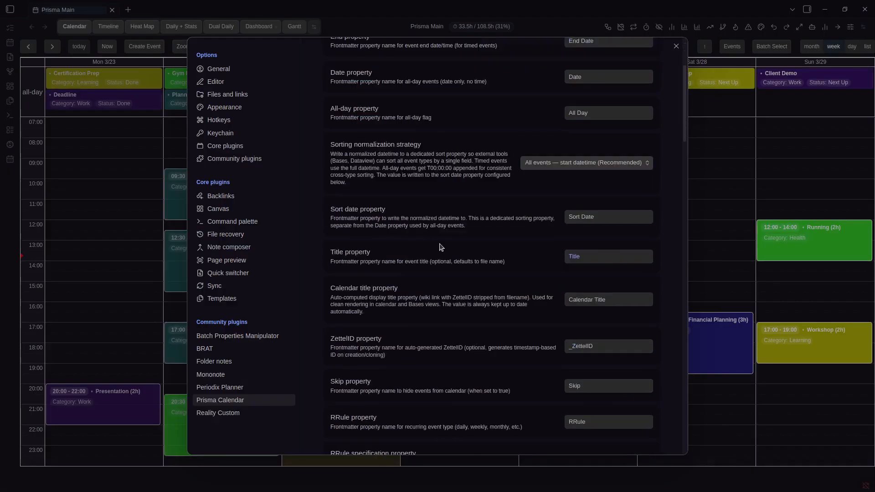
scroll(459, 252, "down", 10)
left_click(586, 163)
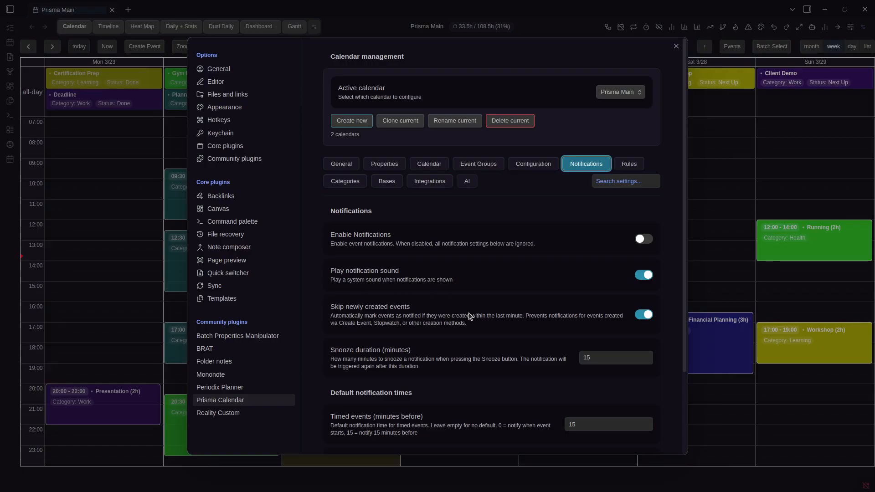
scroll(470, 316, "down", 1)
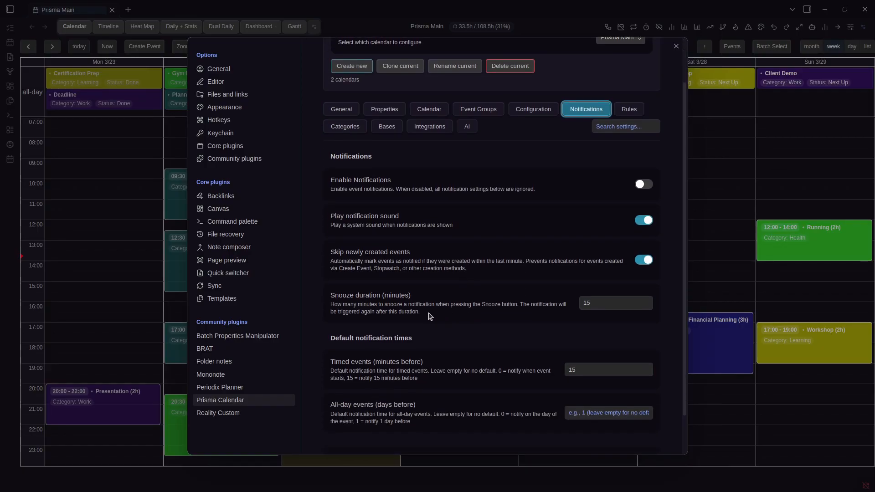
left_click(732, 249)
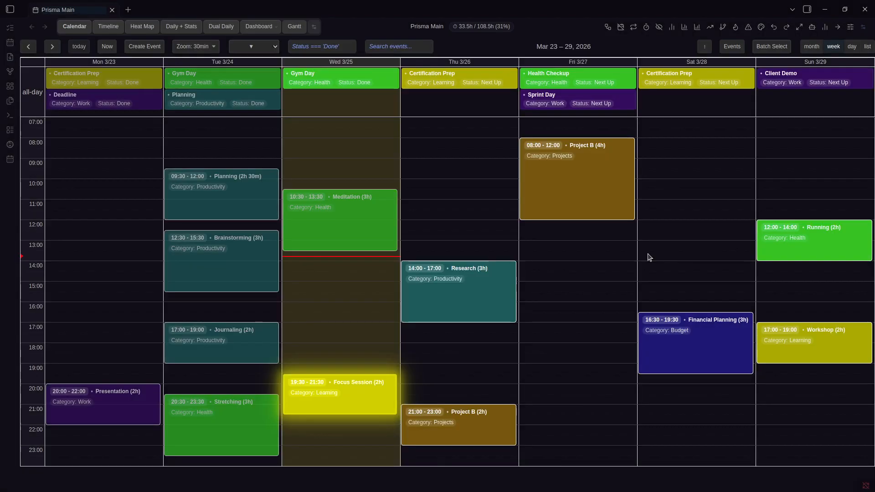
Turn on Enable Notifications and move Focus Session to Wednesday 14:00–16:00
key("ctrl+comma")
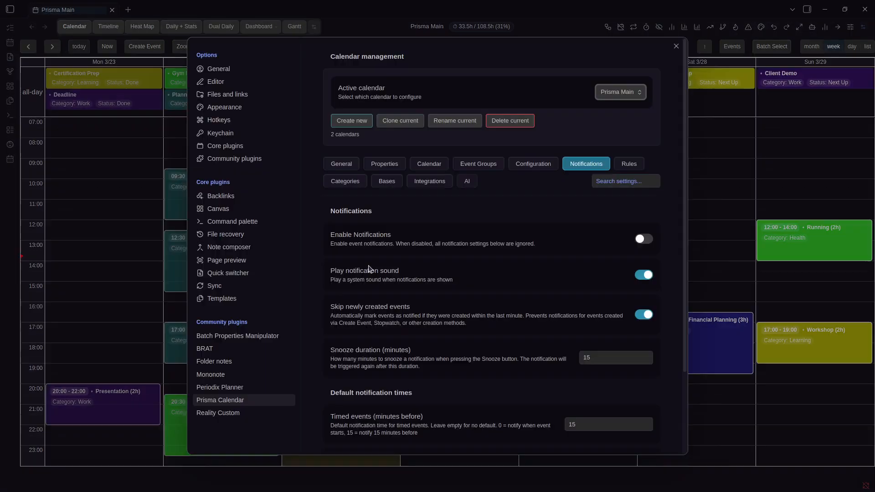
scroll(456, 275, "down", 1)
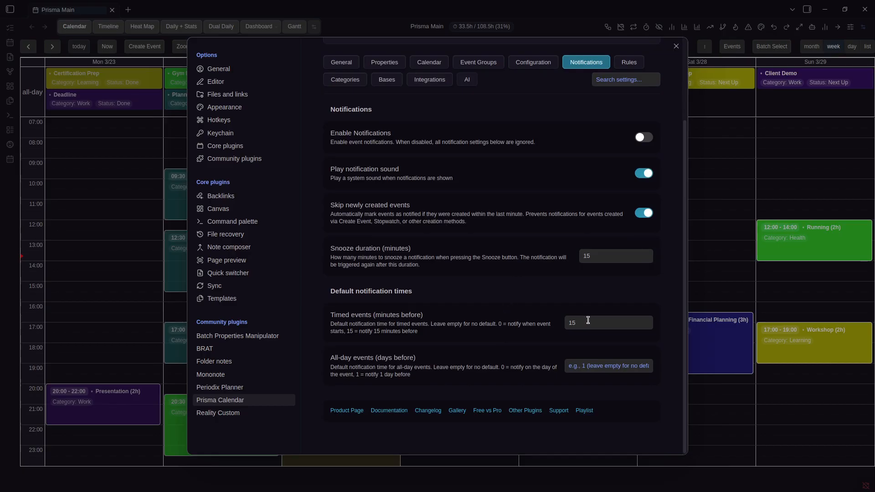
left_click(642, 138)
key("Escape")
left_click_drag(451, 307, 329, 289)
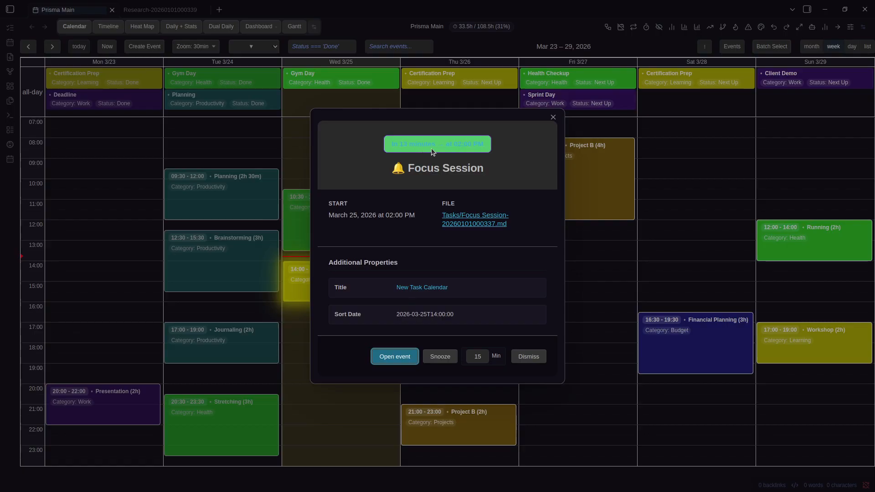
Snooze the Focus Session reminder and briefly check the notification settings
left_click(446, 355)
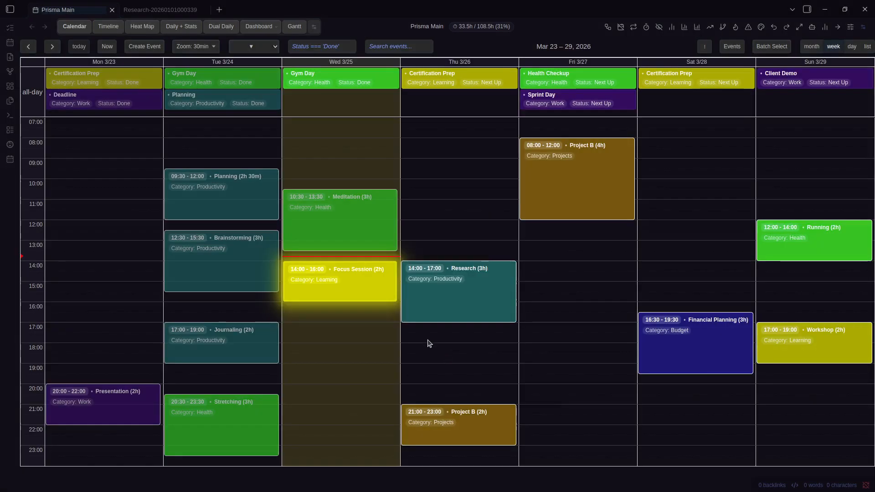
left_click(319, 280)
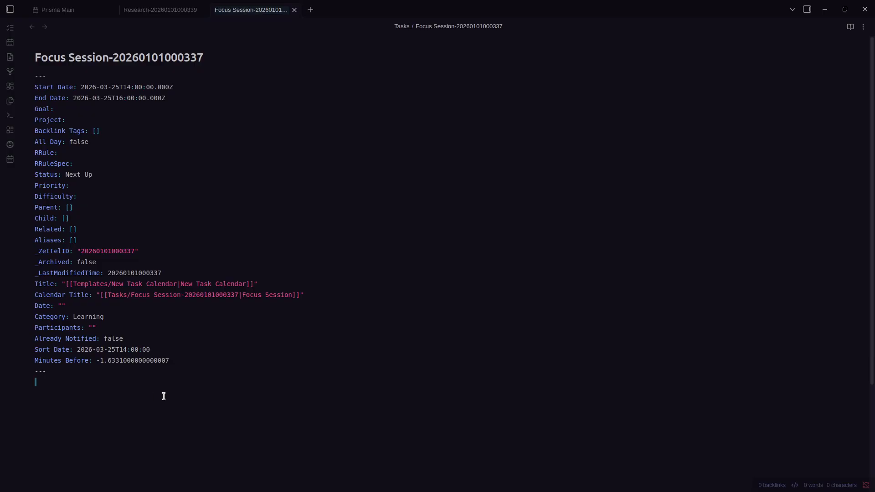
key("ctrl+Tab")
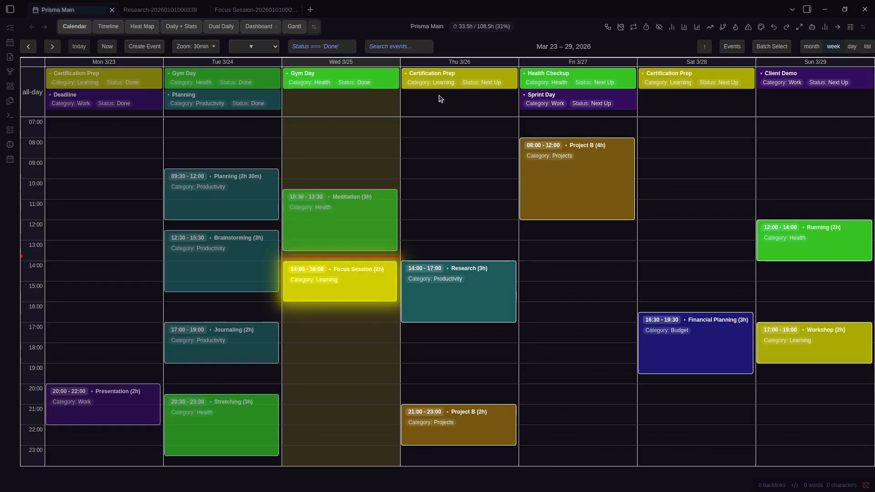
key("ctrl+comma")
scroll(497, 293, "down", 3)
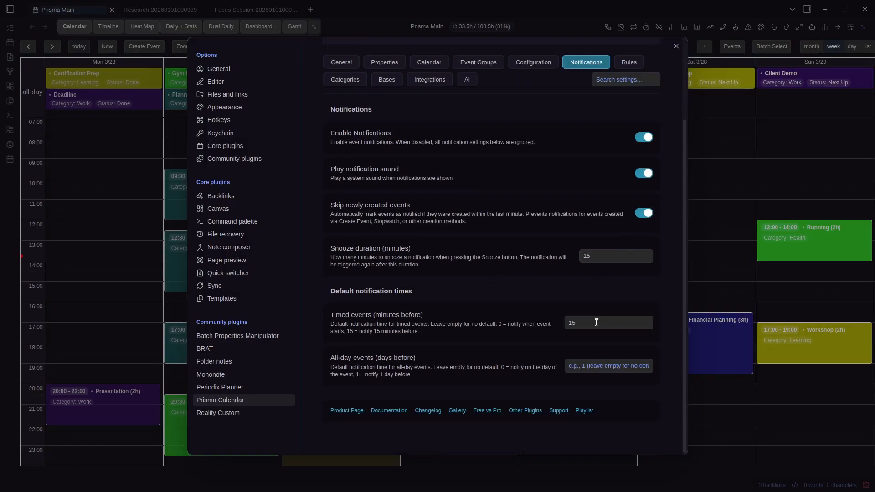
key("Escape")
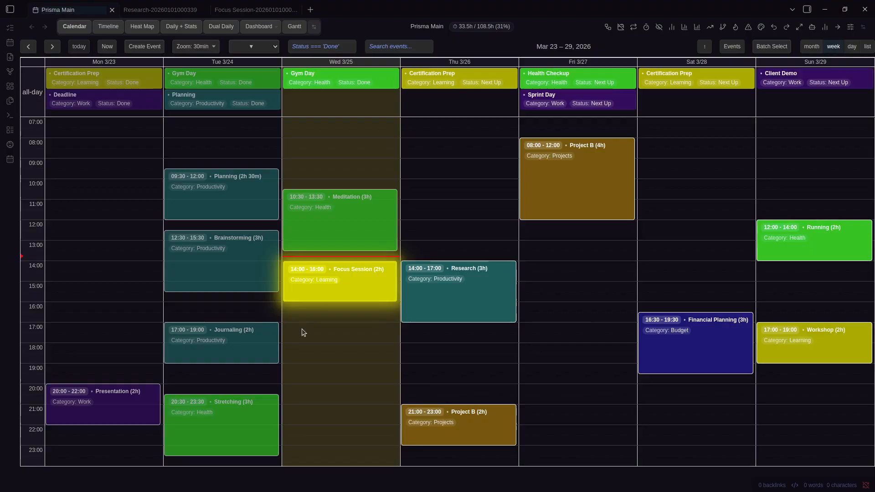
Open the Focus Session note and highlight its Minutes Before field
left_click(336, 287)
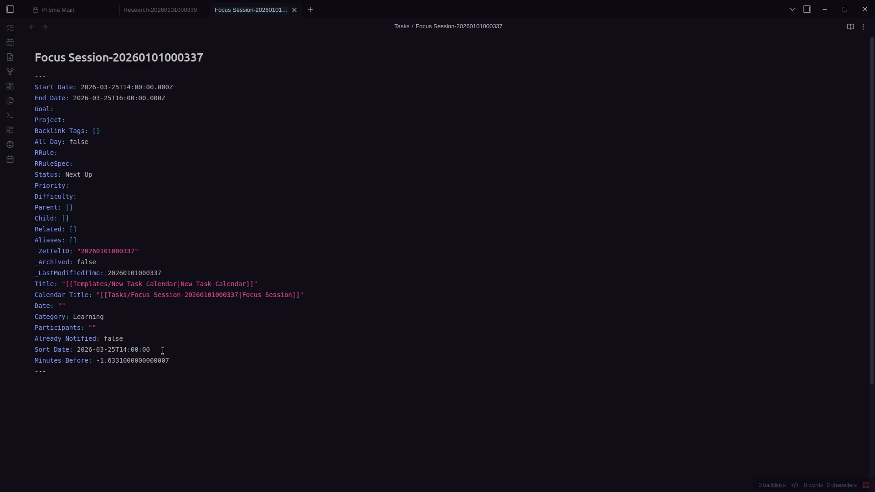
double_click(75, 361)
left_click(91, 382)
triple_click(144, 359)
left_click(141, 387)
Compare the Minutes Before line with the notification settings, ending with settings open
key("ctrl+comma")
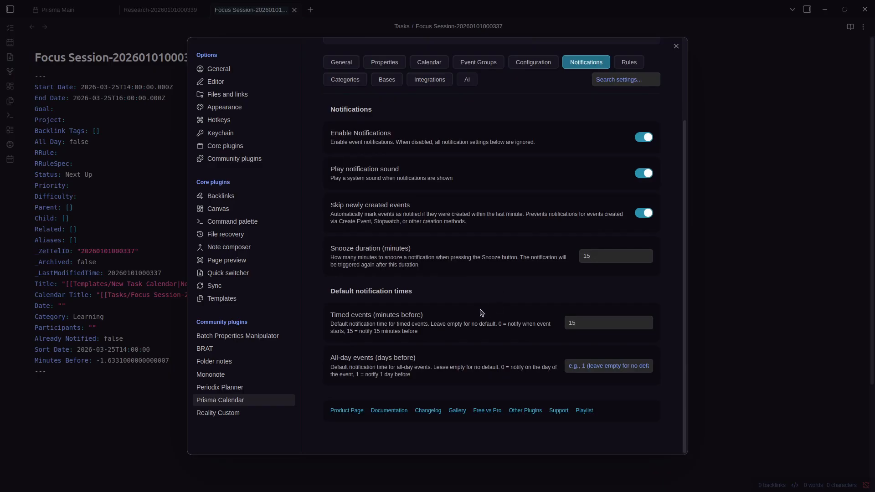
left_click(103, 408)
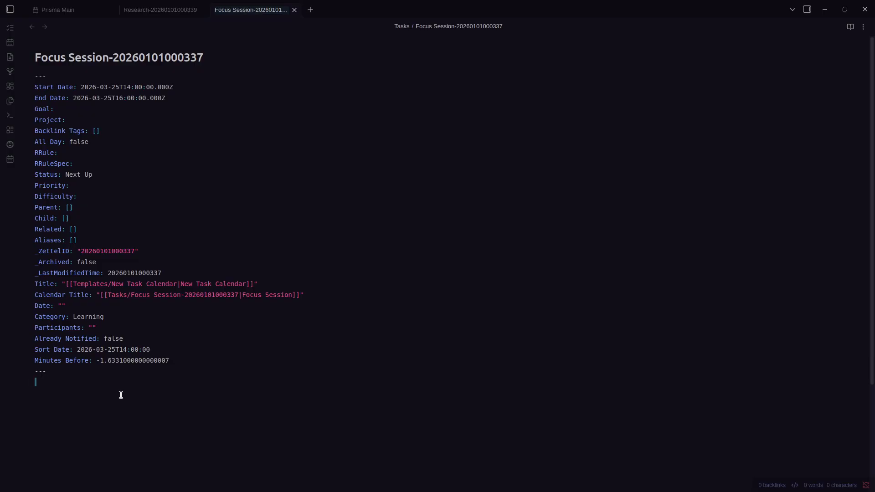
key("ctrl+comma")
scroll(422, 344, "down", 1)
left_click(187, 351)
left_click(177, 361)
left_click_drag(171, 361, 40, 361)
left_click(77, 383)
key("ctrl+comma")
scroll(492, 303, "down", 2)
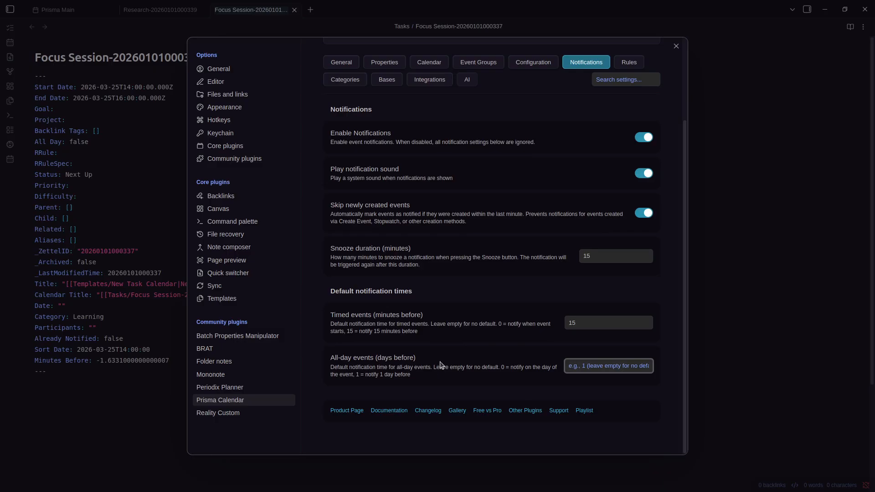
scroll(443, 365, "up", 3)
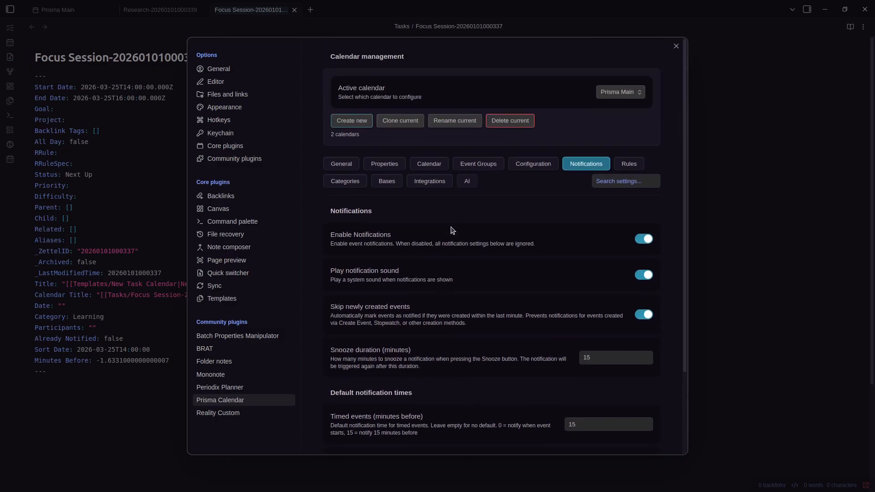
Close the Focus Session and Research tabs and show the Event Groups propagation settings
left_click(470, 165)
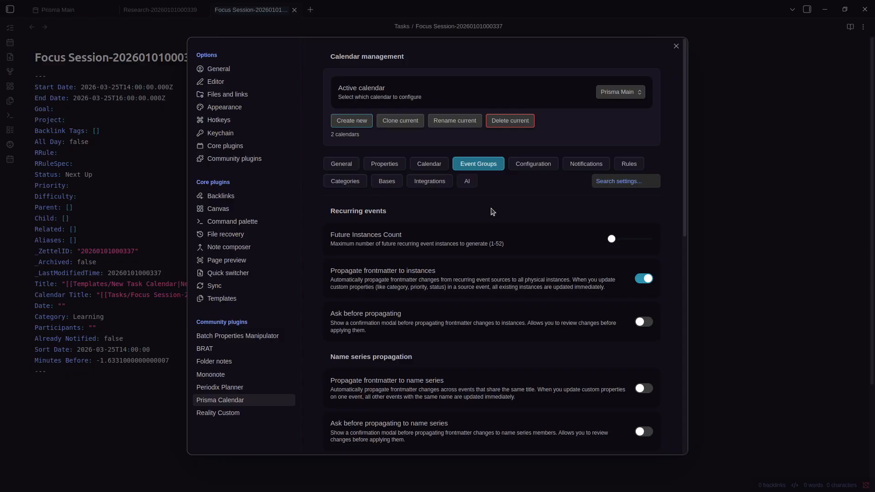
left_click(749, 218)
key("ctrl+w")
key("ctrl+w")
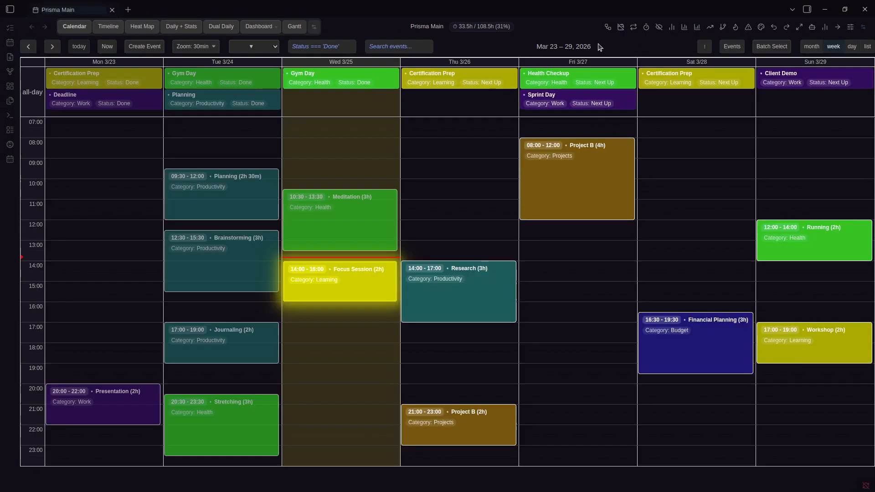
key("ctrl+comma")
scroll(515, 161, "down", 3)
scroll(514, 160, "up", 3)
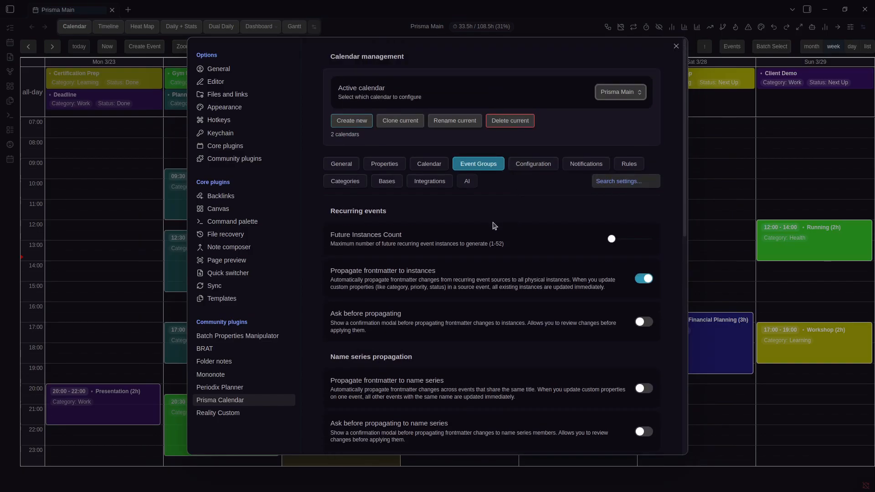
scroll(494, 228, "down", 2)
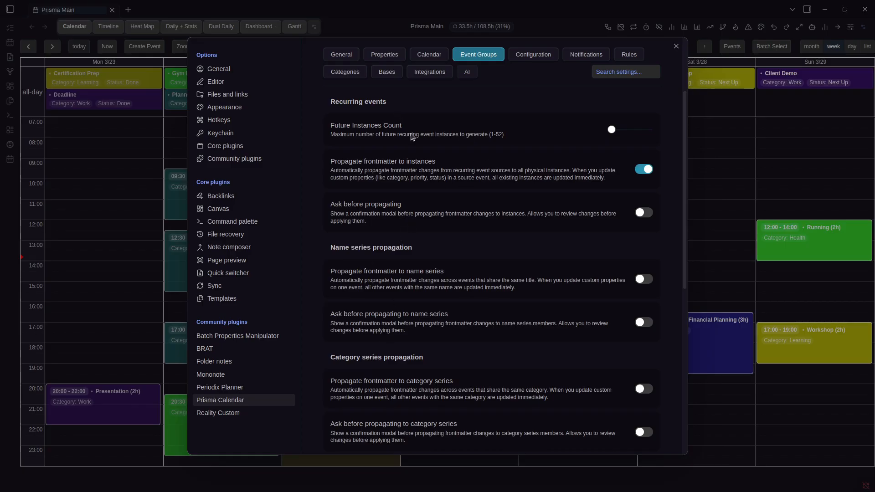
mouse_move(618, 132)
Toggle the propagation switches, leaving propagate to instances on and ask-before-propagating off
left_click(640, 214)
left_click(637, 274)
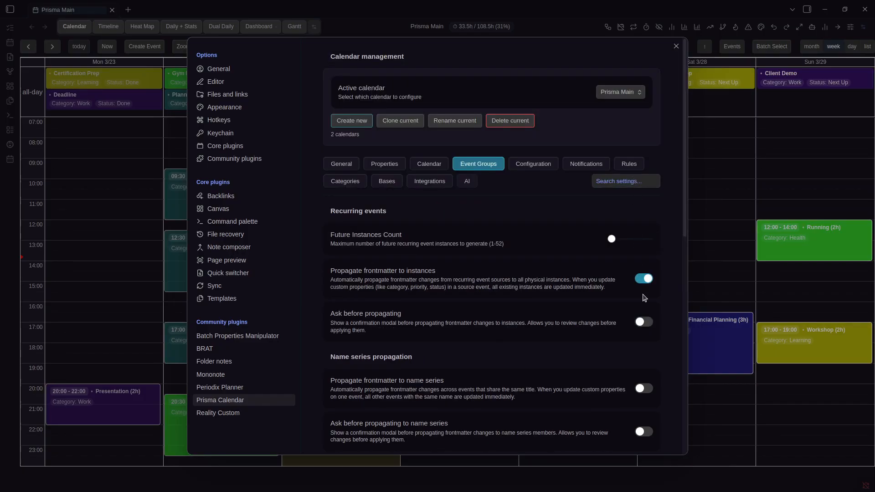
scroll(637, 247, "down", 4)
left_click(640, 114)
left_click(643, 321)
scroll(565, 246, "down", 3)
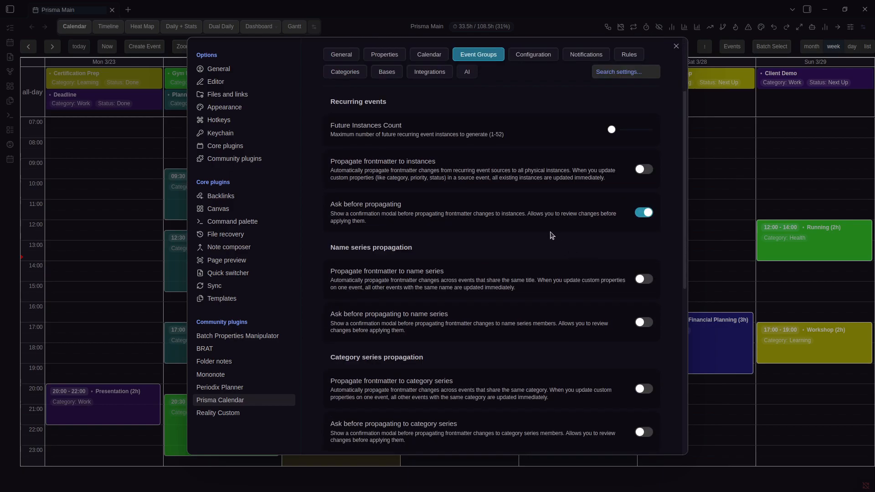
left_click(644, 170)
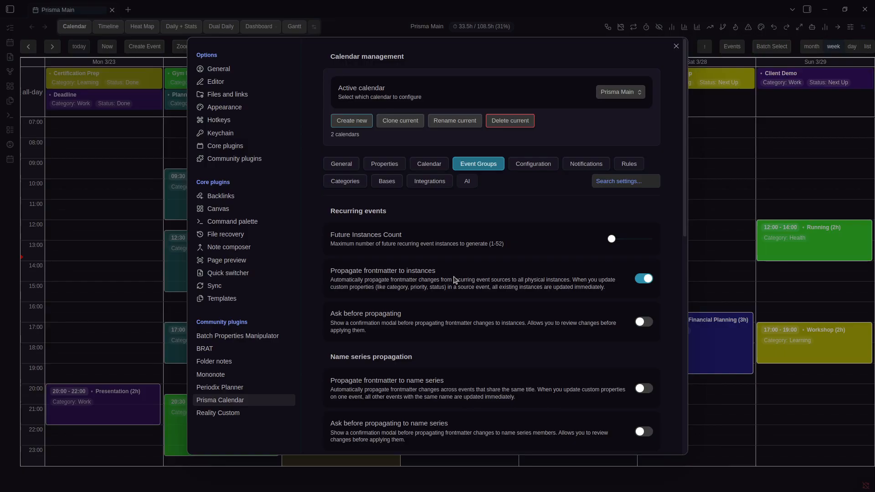
Create a recurring 'New Recurring Event' on Wednesday 08:30–09:30
key("Escape")
left_click_drag(373, 152, 373, 165)
type("New Recurring Event")
left_click(420, 269)
left_click(530, 404)
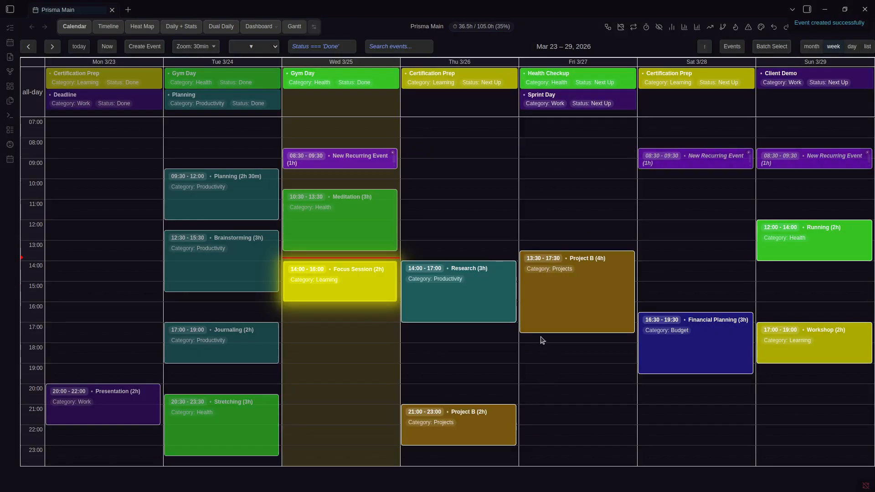
Show the source note and its 2026-03-26 instance note side by side
left_click(367, 160)
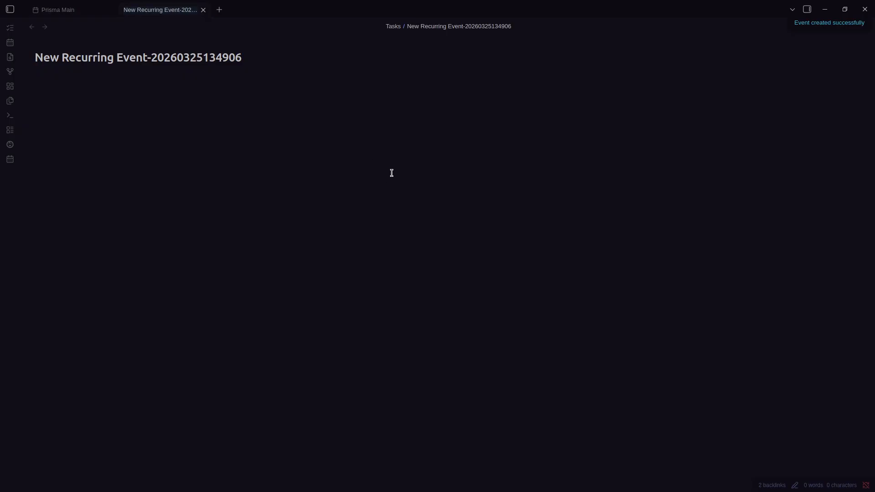
key("ctrl+shift+Tab")
left_click(461, 165)
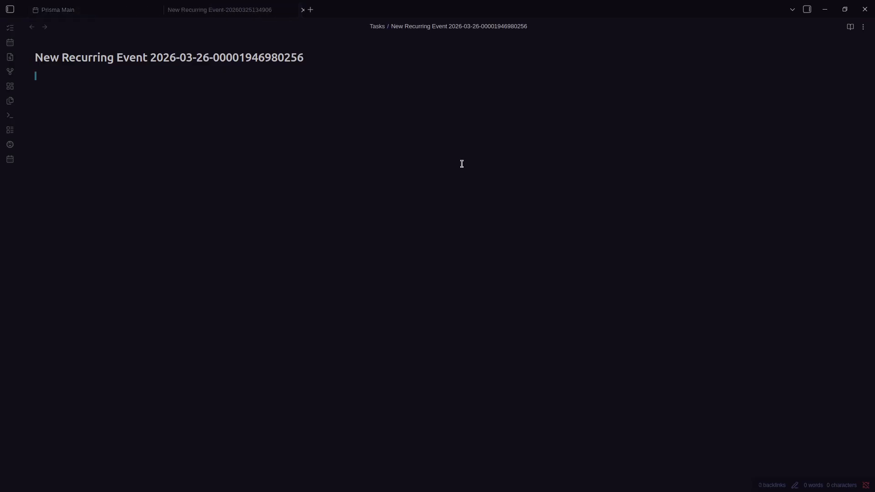
key("ctrl+shift+Tab")
key("ctrl+Tab")
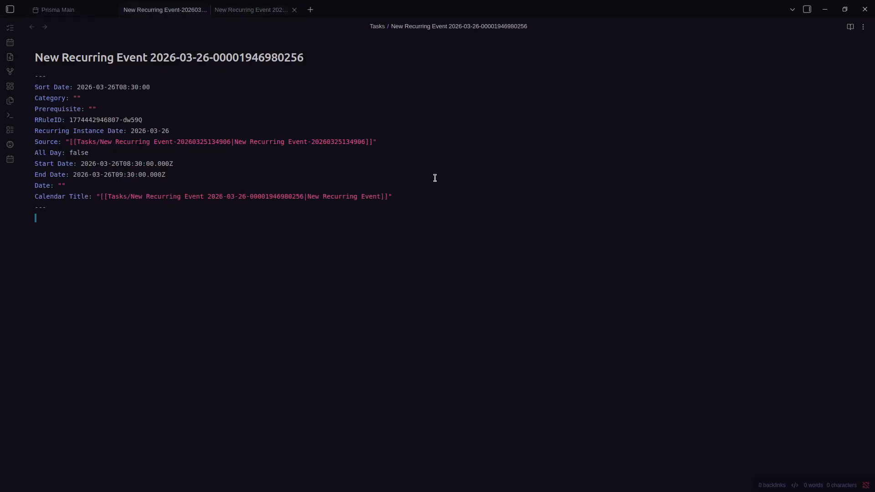
key("ctrl+shift+Tab")
key("ctrl+backslash")
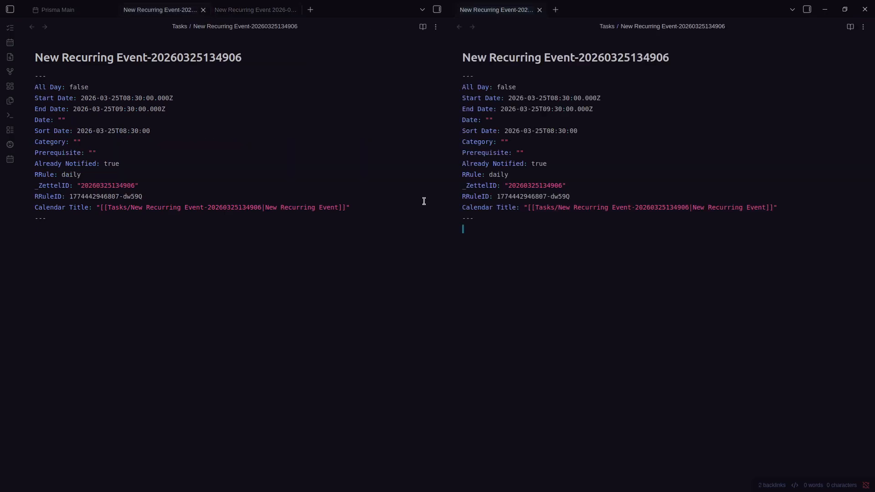
key("ctrl+w")
key("ctrl+Tab")
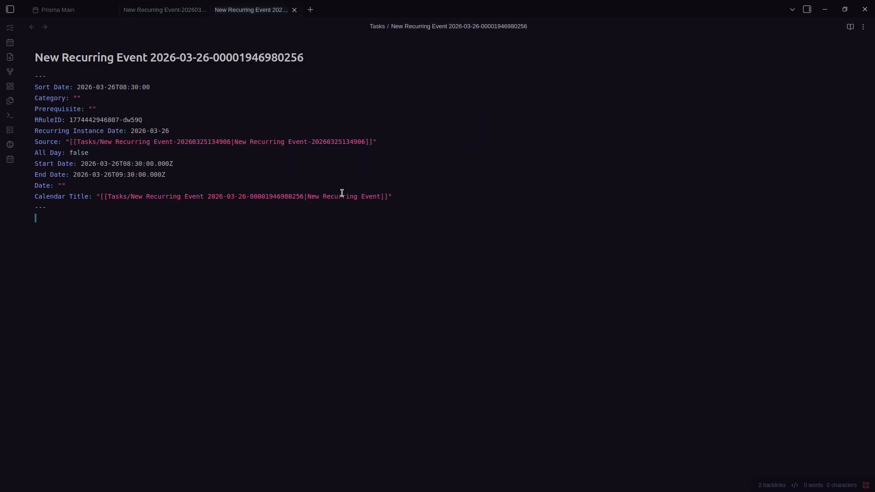
key("ctrl+backslash")
left_click(276, 196)
key("ctrl+w")
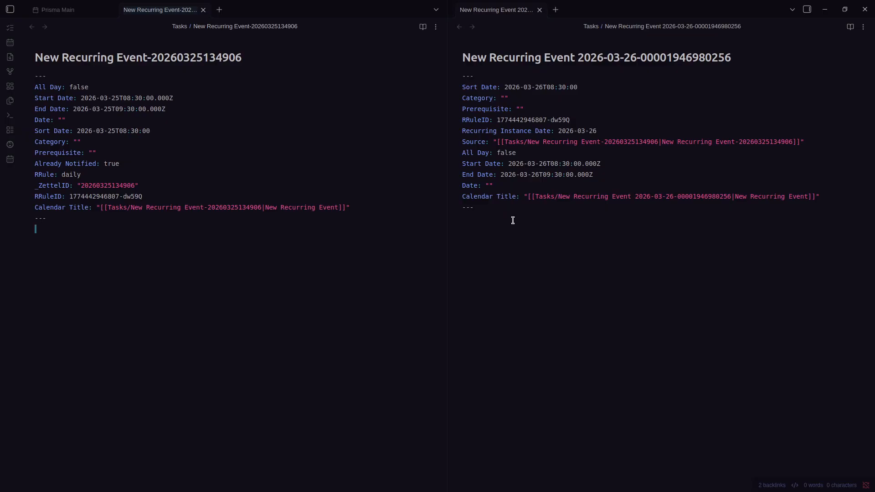
Compare both notes' frontmatter and place the caret at the end of the source's properties
left_click_drag(223, 242, 94, 108)
left_click_drag(615, 246, 496, 101)
left_click(646, 159)
left_click(248, 217)
key("ctrl+comma")
key("Escape")
Add 'Hello: World' to the source frontmatter and confirm it propagated to the instance
key("Return")
type("Hello: World")
double_click(499, 207)
left_click_drag(575, 120, 486, 119)
left_click(627, 233)
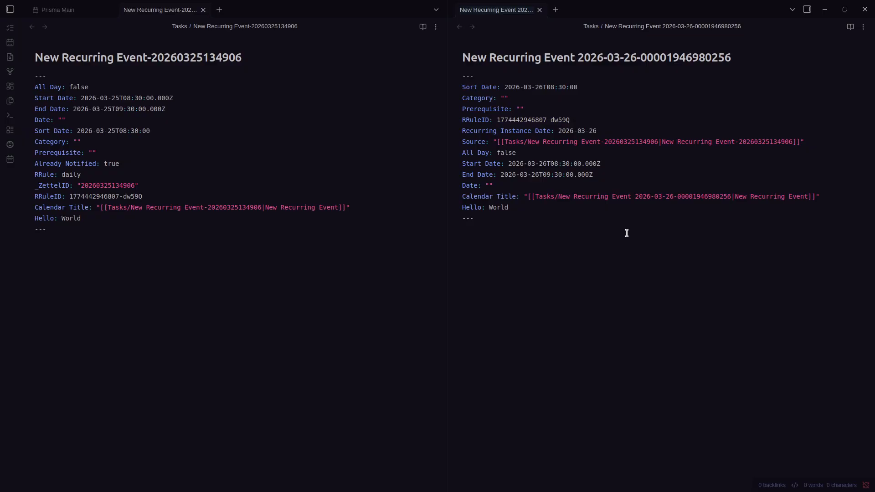
key("ctrl+comma")
Add 'Status: TODO' to the source event's frontmatter and confirm propagating it to the instance
left_click(644, 322)
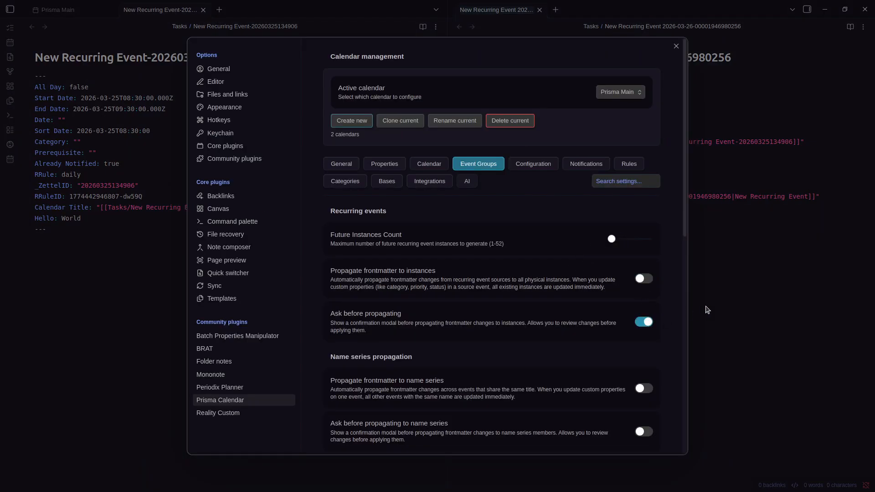
left_click(707, 310)
left_click(181, 219)
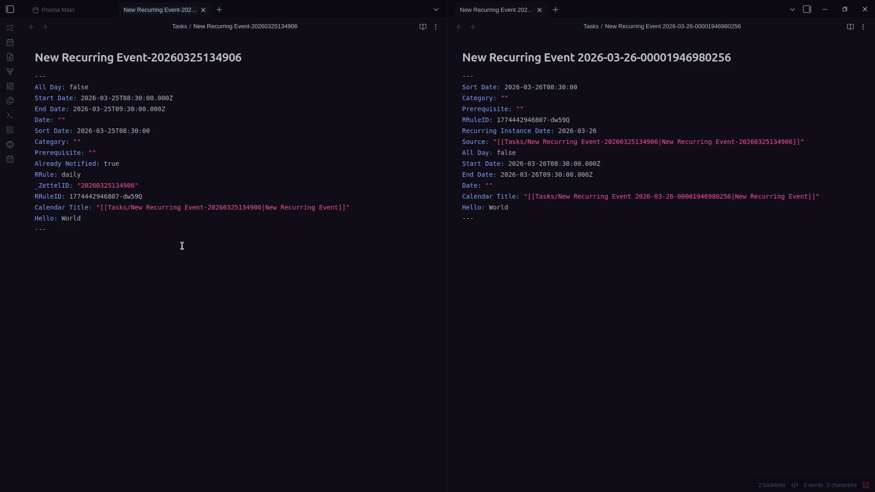
key("Return")
type("Status: TODO")
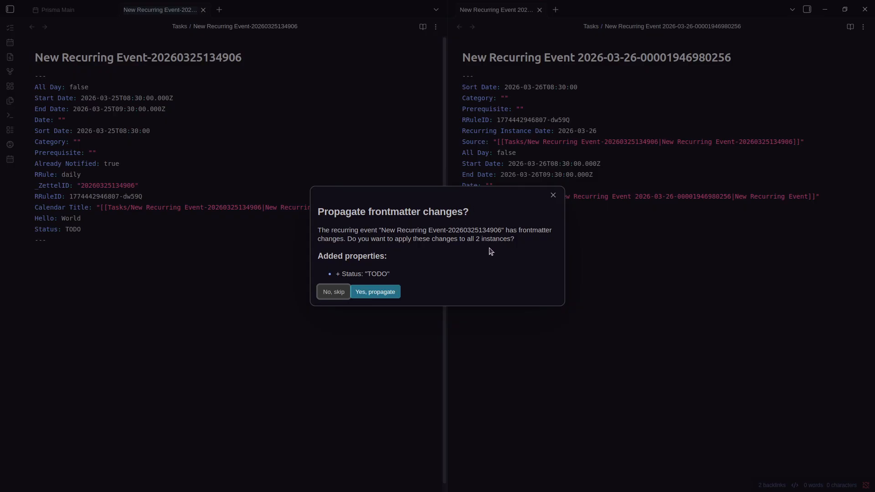
left_click(384, 291)
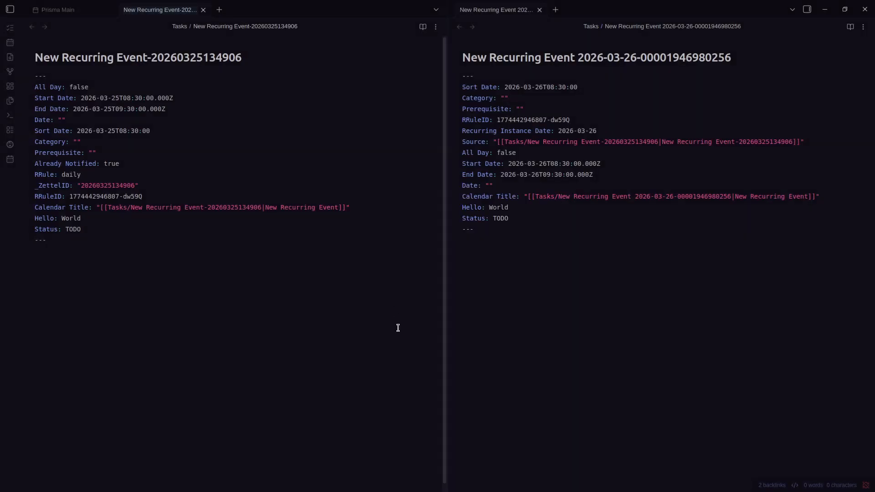
Review the Prisma Calendar frontmatter propagation settings
key("ctrl+comma")
scroll(542, 298, "down", 5)
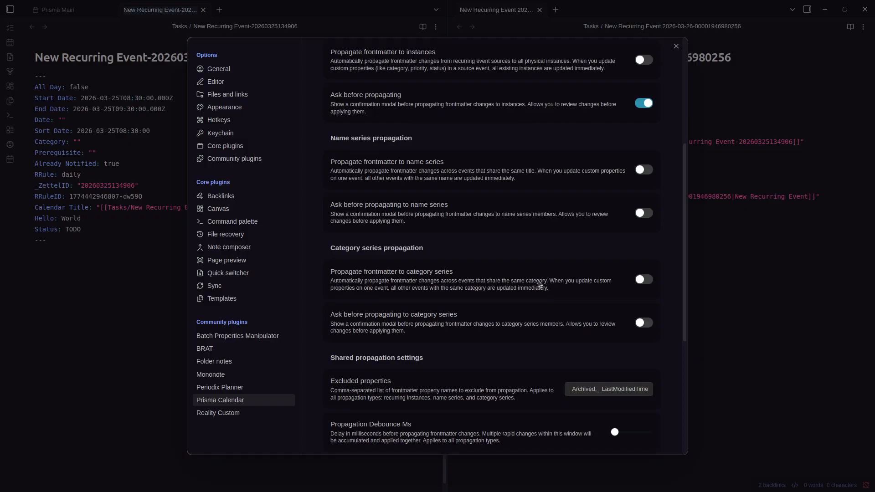
scroll(538, 287, "up", 1)
scroll(542, 288, "up", 1)
scroll(578, 274, "down", 2)
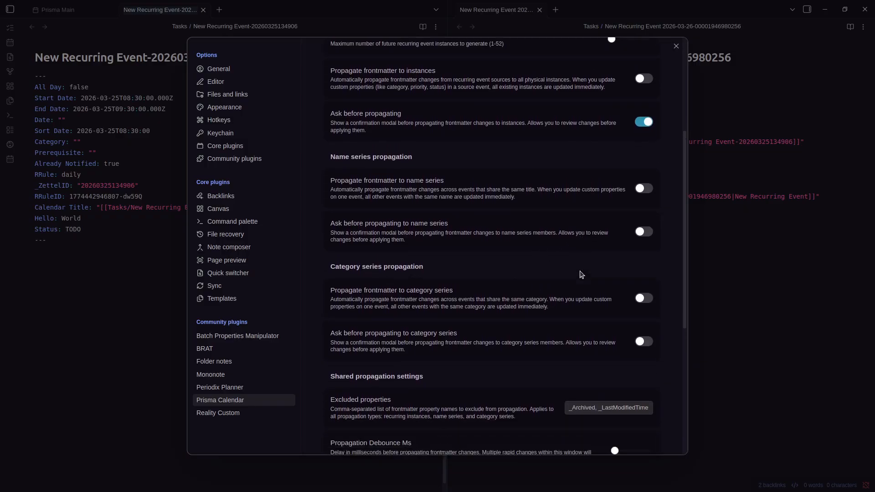
scroll(574, 275, "up", 4)
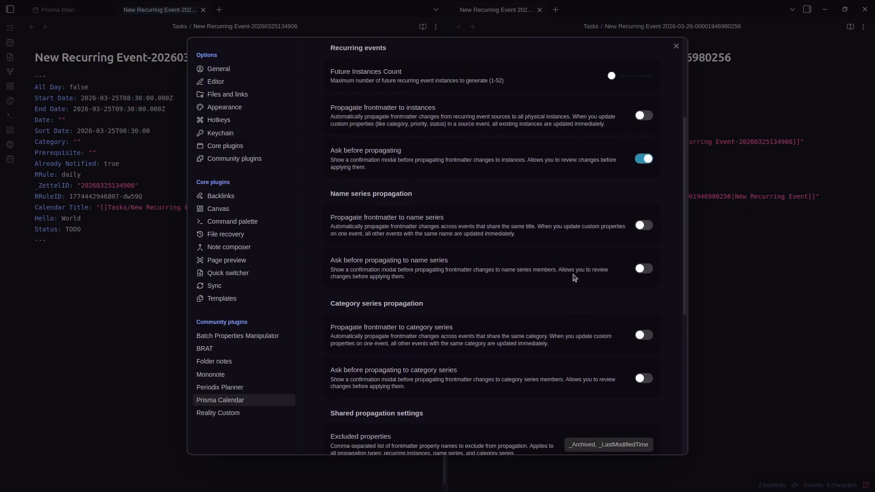
scroll(574, 277, "down", 2)
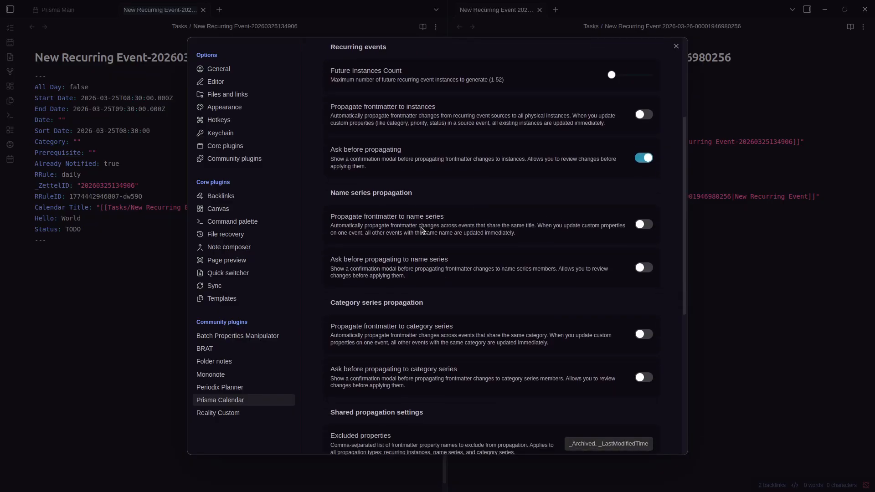
key("Escape")
Close the instance and source notes, then turn on Propagate frontmatter to name series
left_click(678, 178)
key("ctrl+w")
left_click(576, 231)
key("ctrl+w")
key("ctrl+comma")
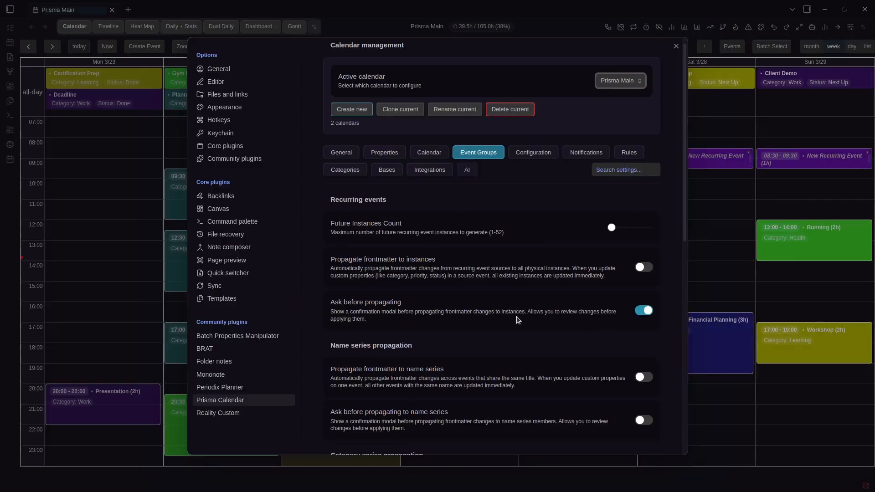
scroll(518, 319, "down", 8)
key("Escape")
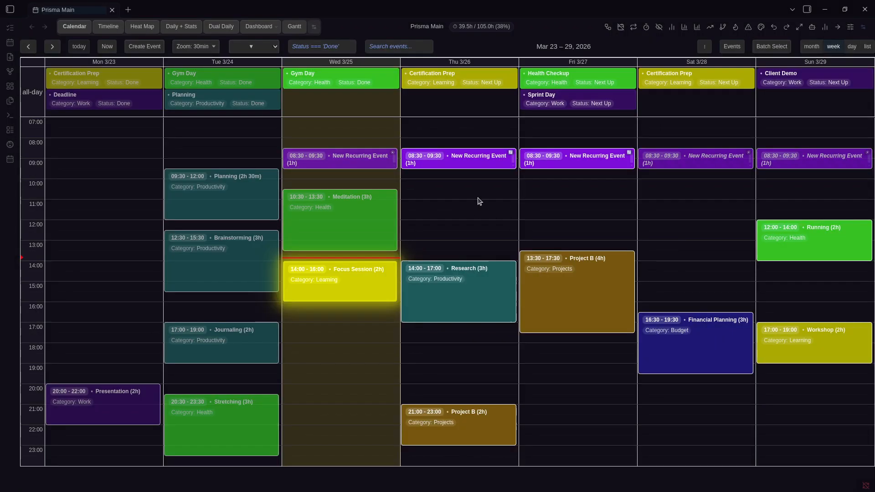
key("ctrl+comma")
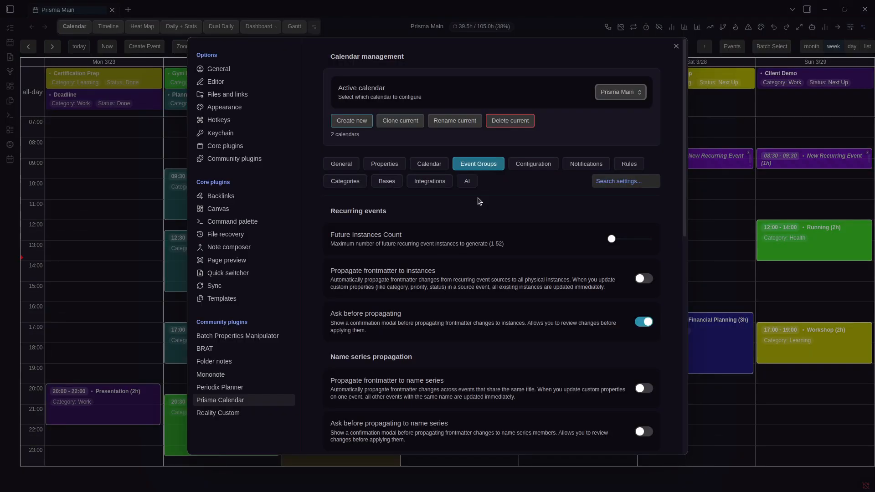
scroll(482, 265, "down", 4)
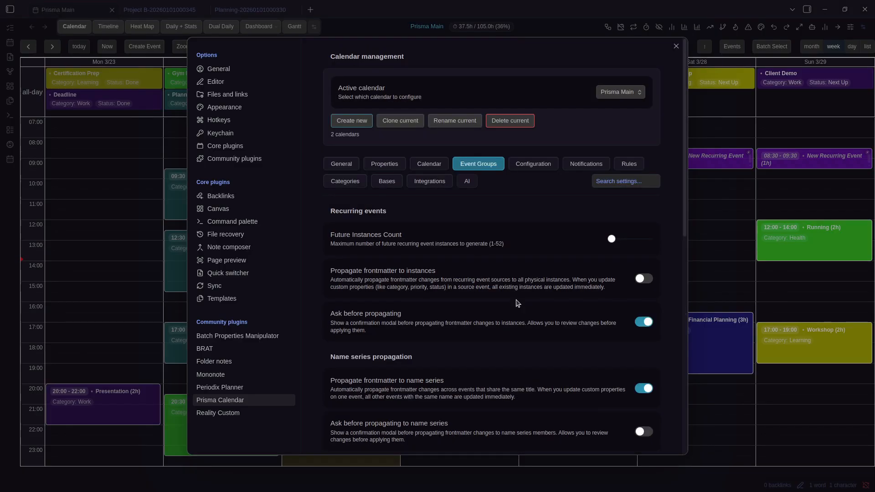
left_click(729, 290)
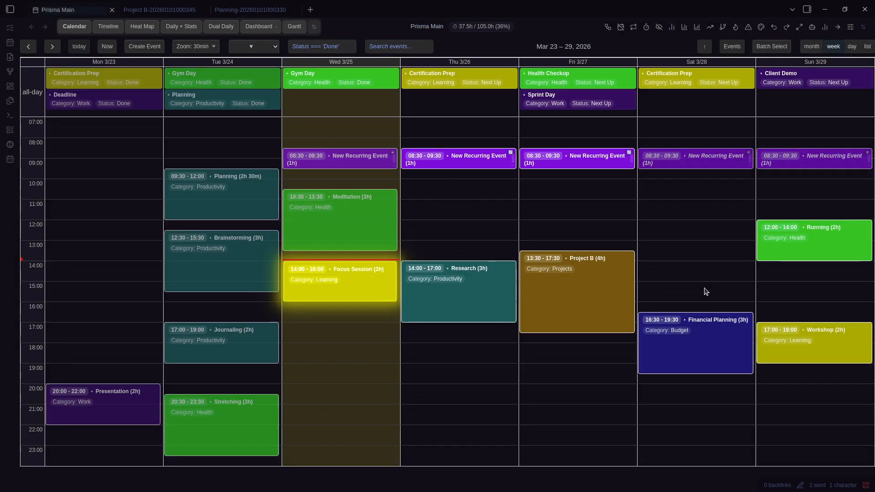
After viewing the Project B note, switch off Propagate frontmatter to category series
left_click(612, 293)
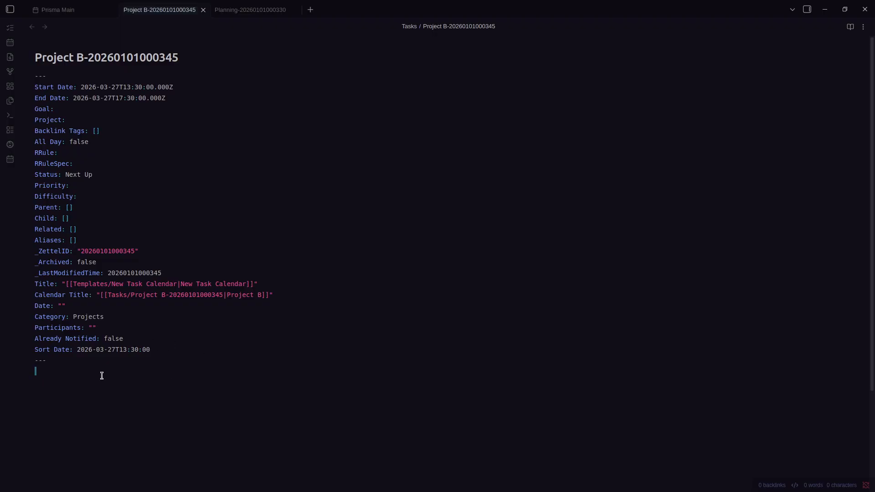
key("ctrl+shift+Tab")
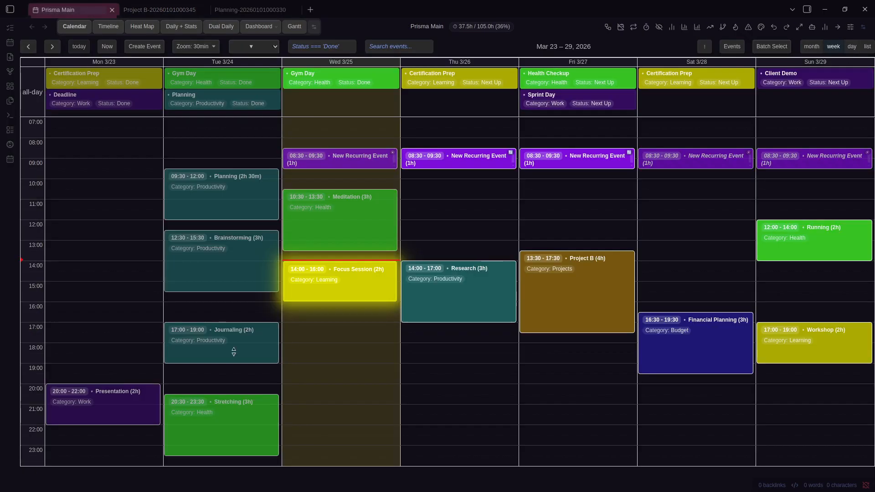
key("ctrl+comma")
scroll(552, 280, "down", 7)
scroll(549, 283, "up", 3)
scroll(547, 287, "up", 1)
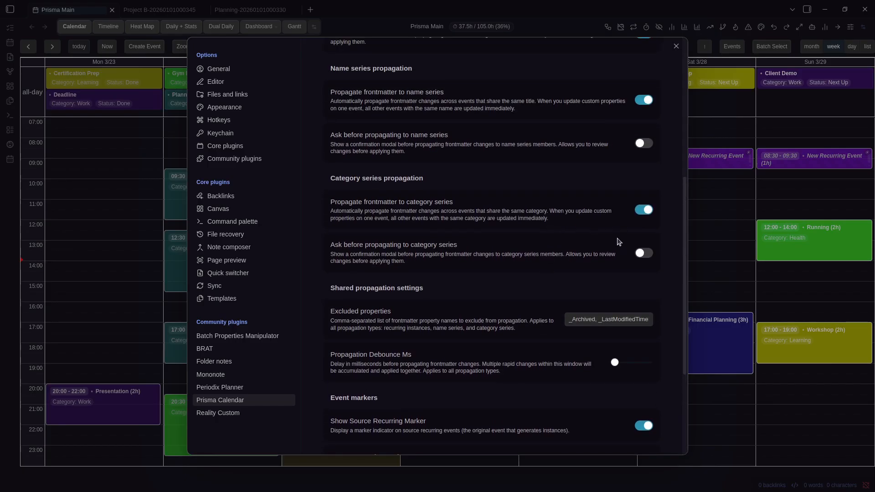
scroll(543, 249, "up", 5)
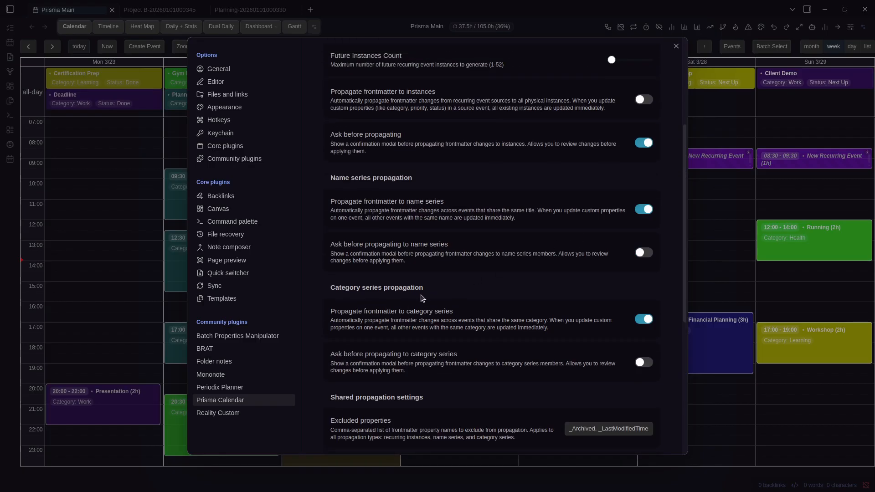
scroll(422, 298, "up", 5)
scroll(479, 314, "down", 5)
left_click(644, 319)
scroll(638, 319, "up", 2)
scroll(611, 310, "down", 10)
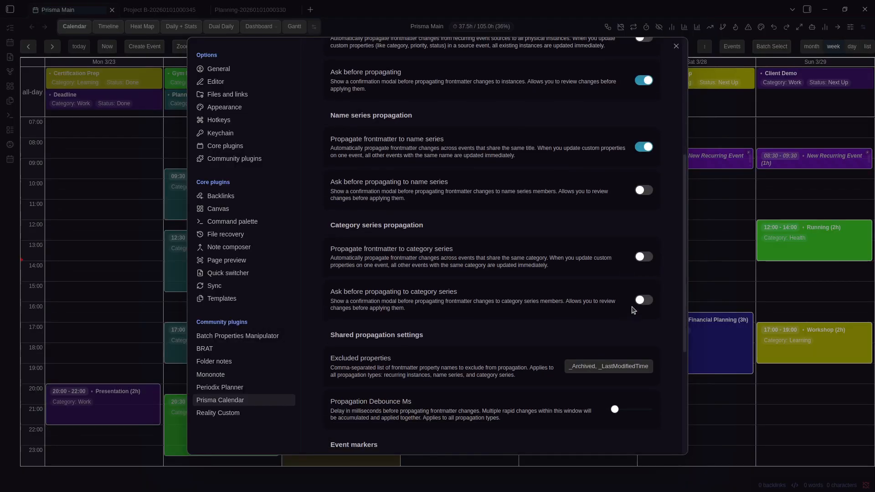
Inspect the excluded properties list (_Archived, _LastModifiedTime), then close the settings
double_click(594, 263)
key("End")
key("ctrl+shift+Left")
key("ctrl+shift+Left")
left_click(579, 257)
key("ctrl+shift+Right")
scroll(457, 248, "up", 3)
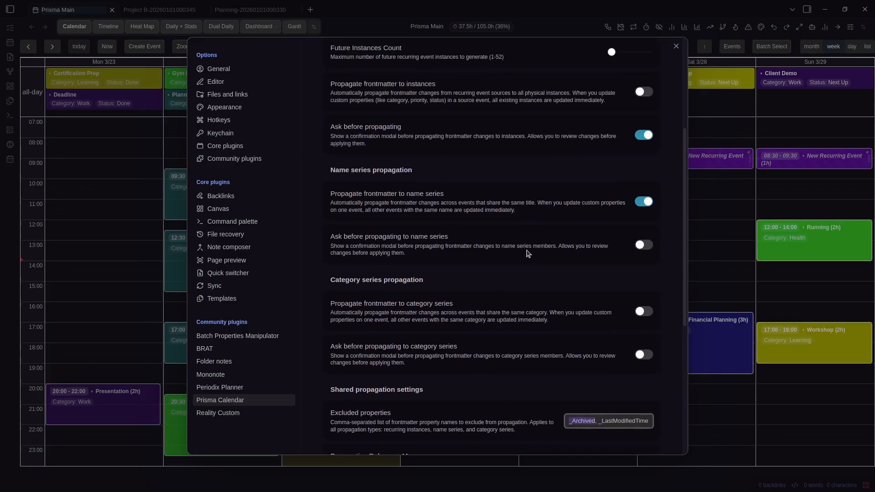
scroll(528, 254, "down", 4)
double_click(584, 201)
left_click(584, 202)
double_click(629, 202)
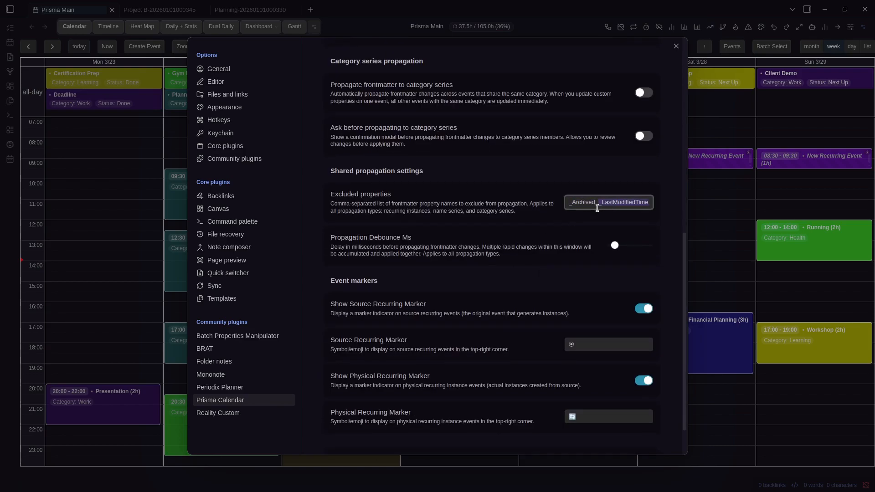
double_click(578, 202)
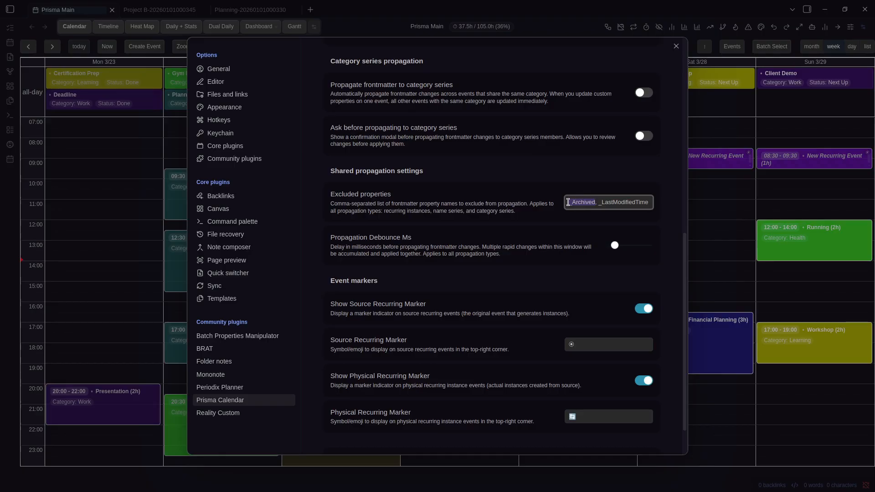
left_click(496, 220)
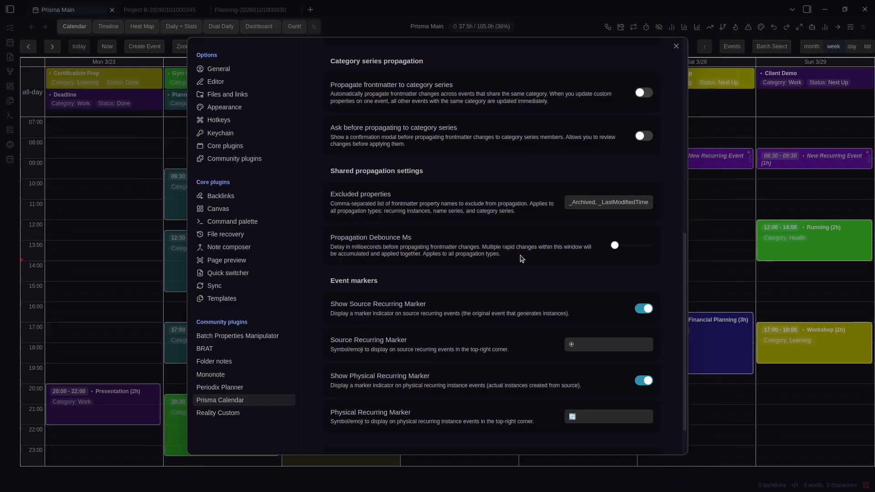
mouse_move(617, 246)
key("Escape")
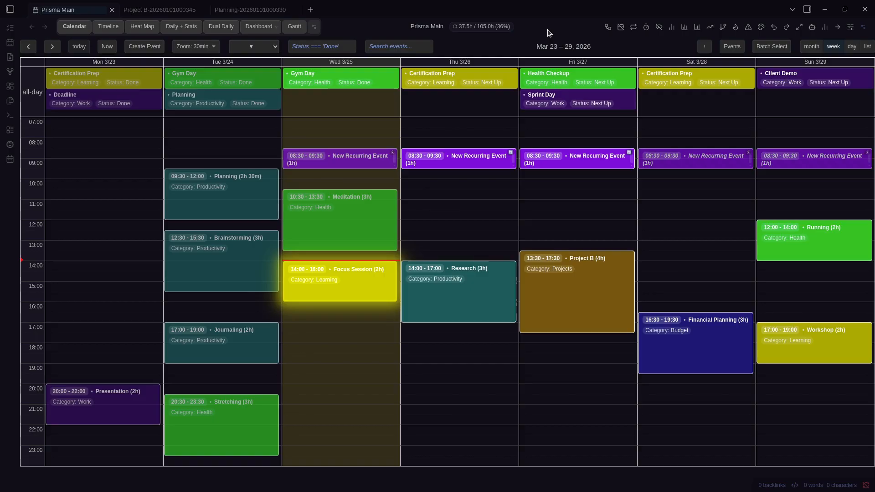
Close the Project B note and return to the Prisma Main calendar
key("ctrl+Tab")
double_click(60, 350)
key("ctrl+Tab")
key("ctrl+shift+Tab")
key("ctrl+w")
key("ctrl+shift+Tab")
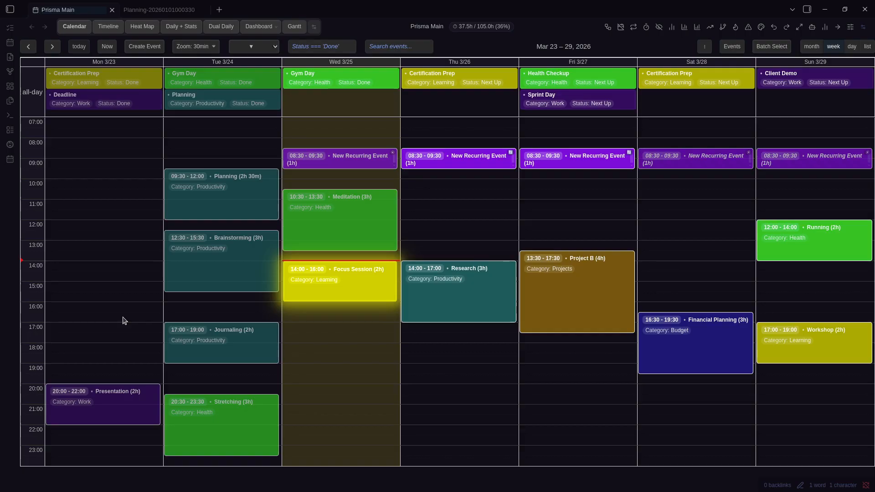
Check the Planning note's Productivity category, close it, and scroll the settings to Event markers
left_click(149, 11)
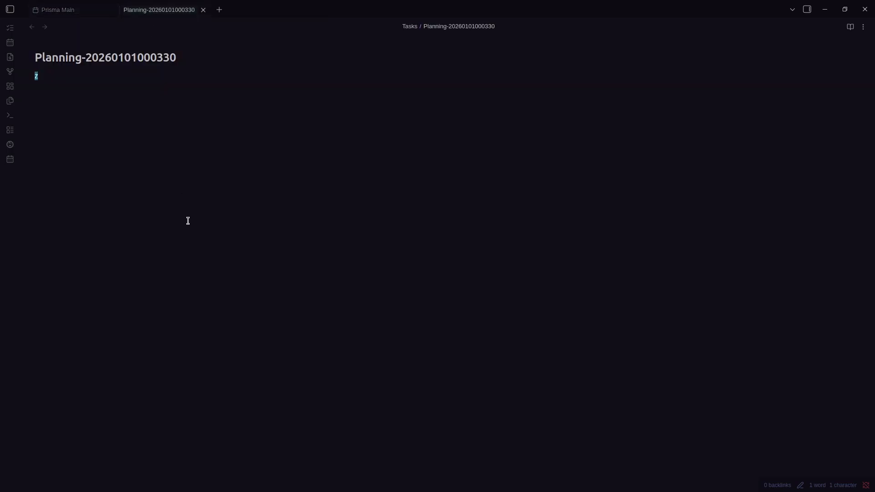
left_click(95, 320)
left_click(81, 320)
key("h")
key("h")
key("l")
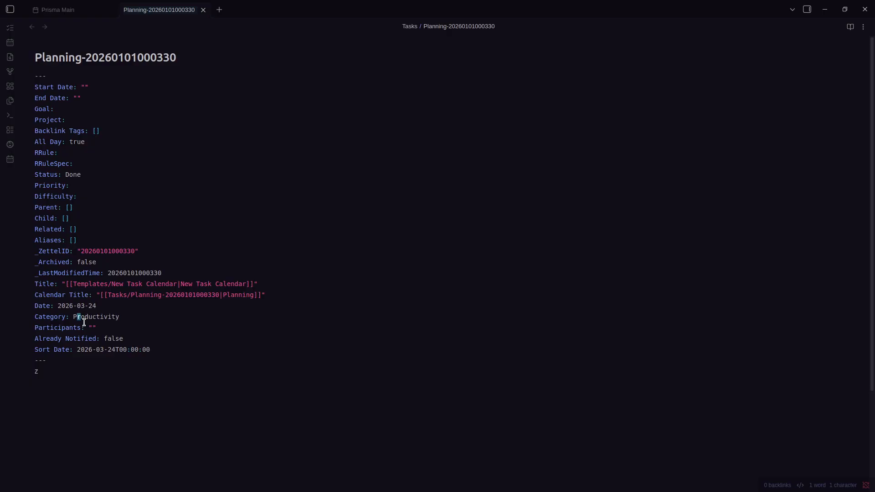
key("ctrl+w")
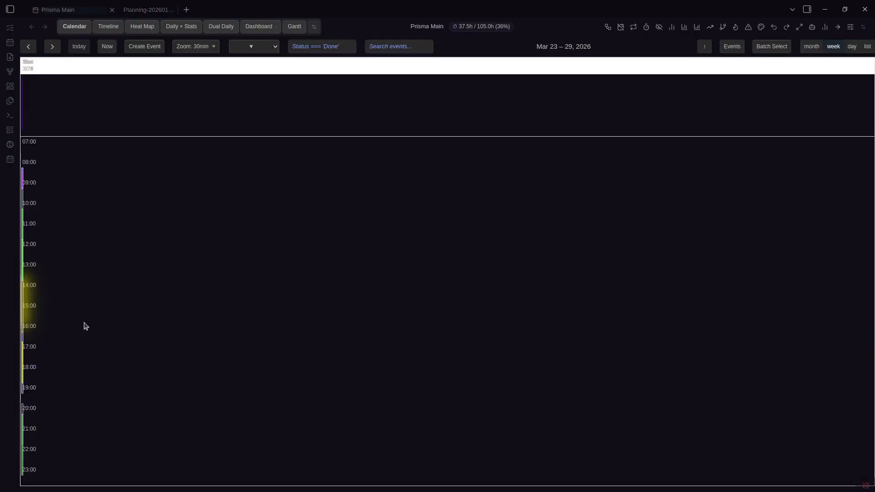
key("ctrl+comma")
scroll(480, 290, "down", 7)
scroll(480, 290, "down", 3)
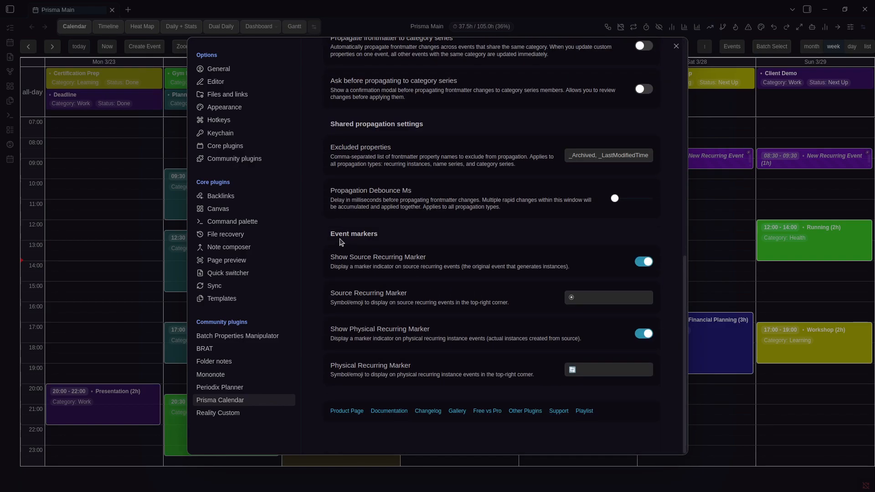
Compare the event marker settings with the recurring event markers on the week grid
key("Escape")
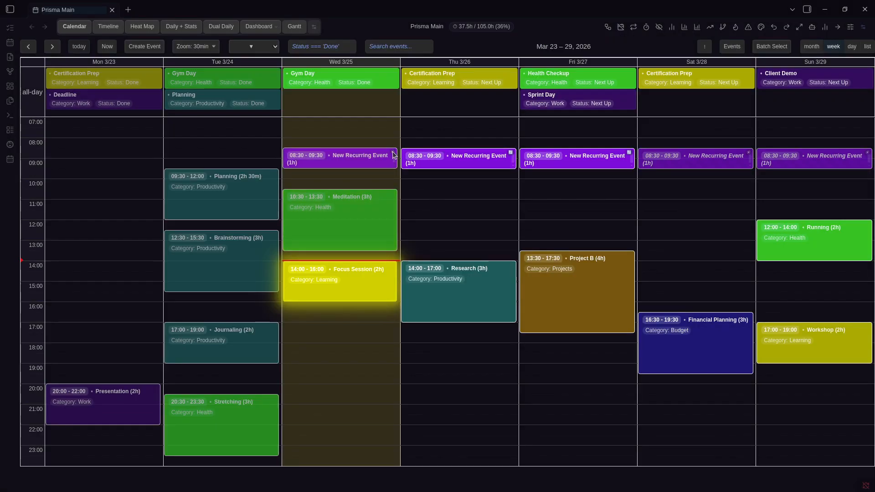
key("ctrl+comma")
scroll(420, 303, "down", 10)
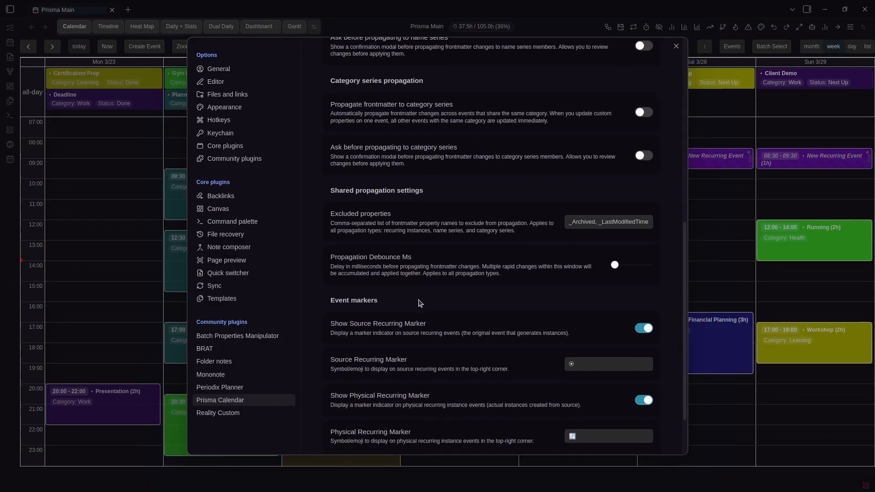
scroll(419, 301, "down", 2)
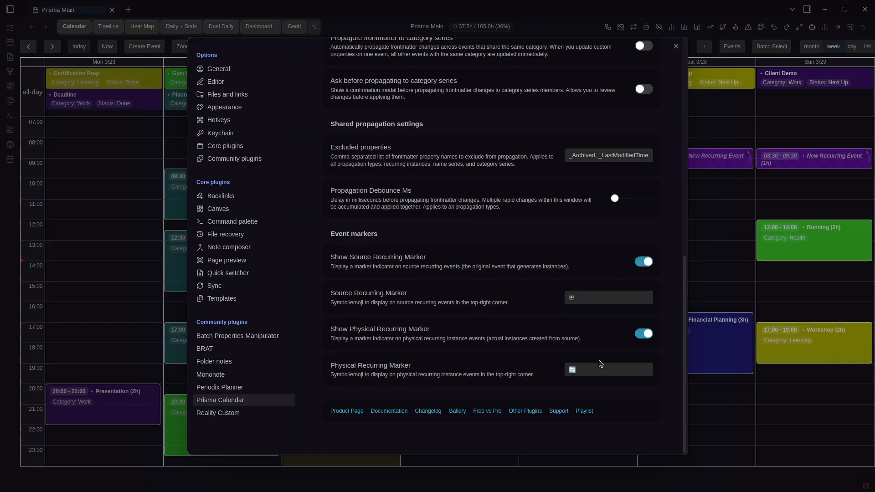
key("Escape")
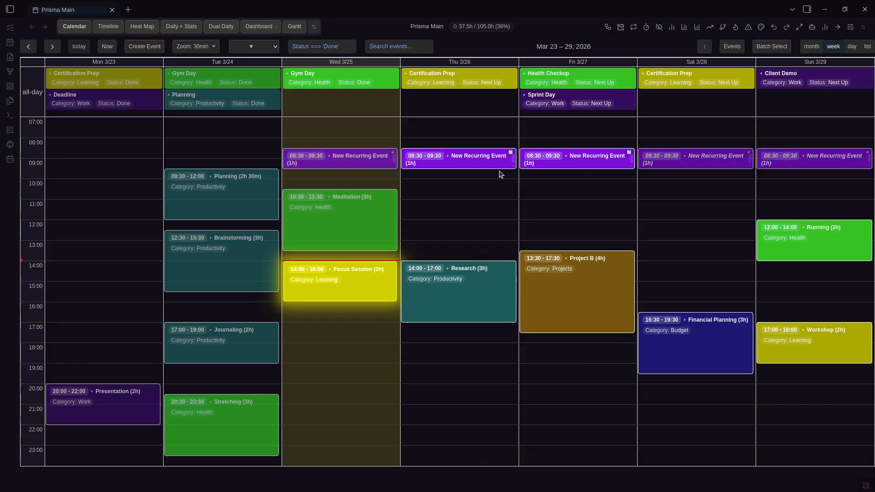
scroll(518, 206, "up", 2)
scroll(518, 206, "up", 3)
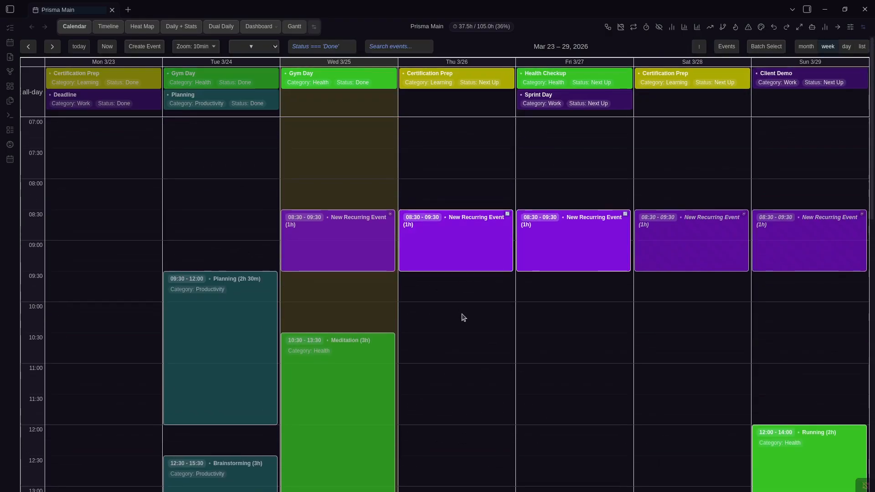
scroll(381, 208, "up", 1)
Recheck the markers, then reopen settings and scroll down toward the colour rules
key("ctrl+comma")
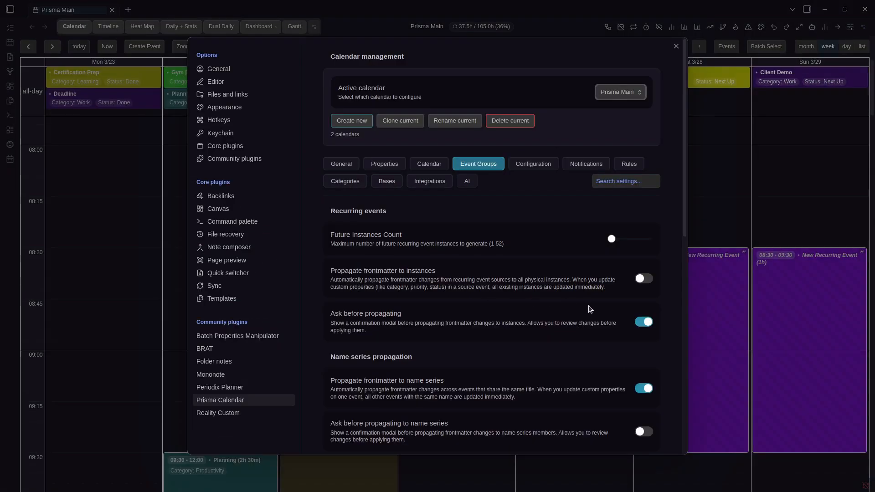
scroll(593, 310, "down", 8)
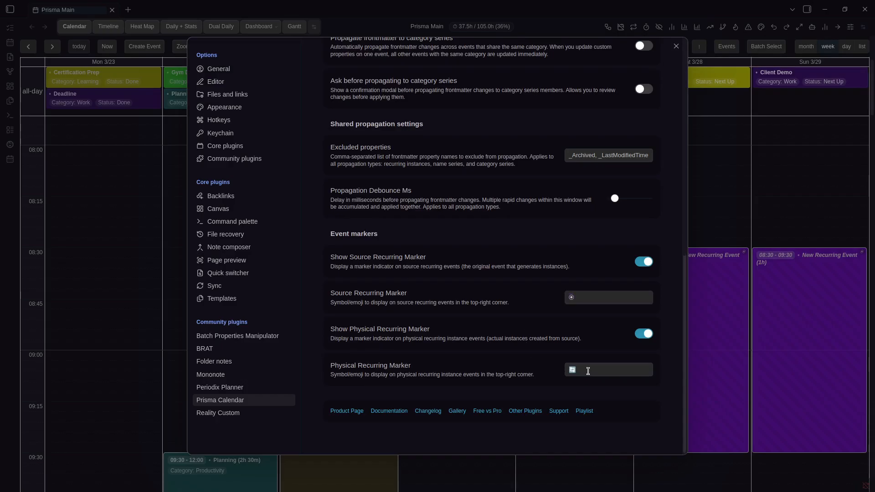
key("Escape")
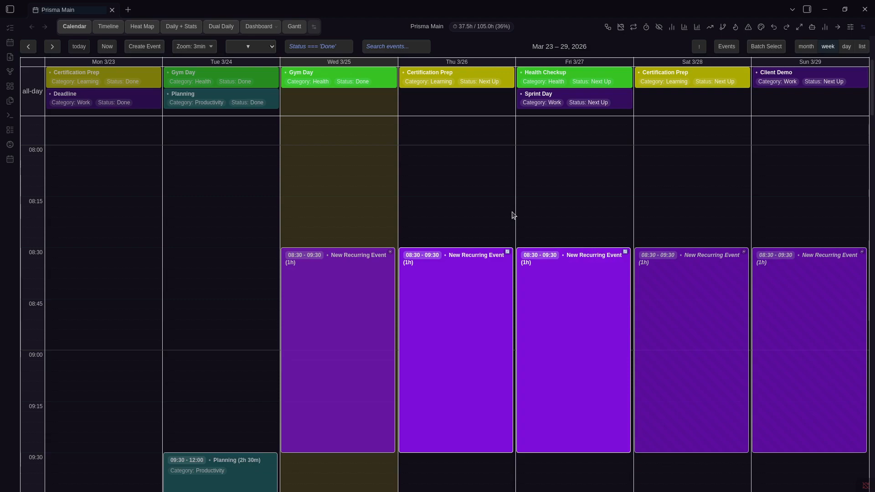
scroll(516, 216, "down", 3)
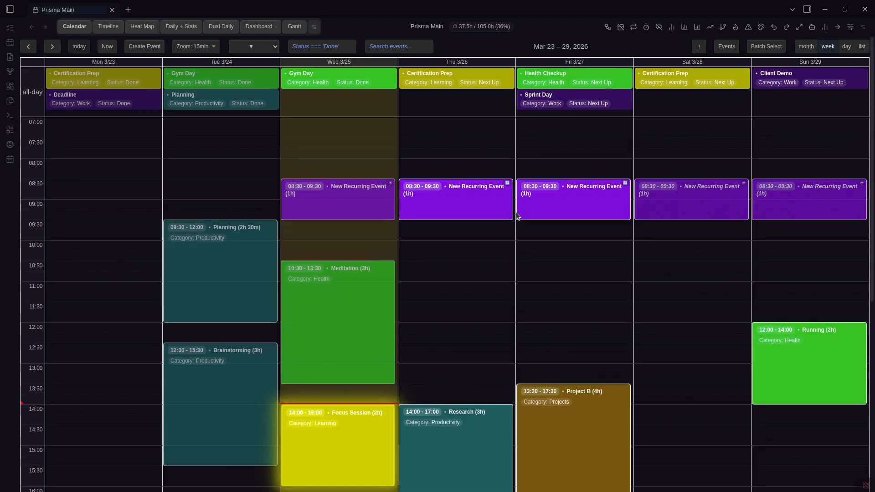
key("ctrl+comma")
scroll(543, 259, "down", 9)
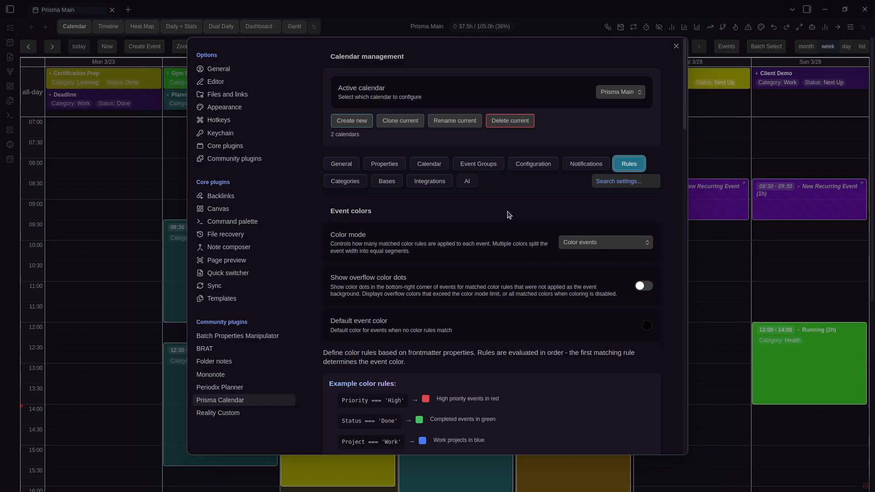
Look at the colour mode options, check the calendar, and reopen the colour settings
left_click(573, 242)
left_click(575, 243)
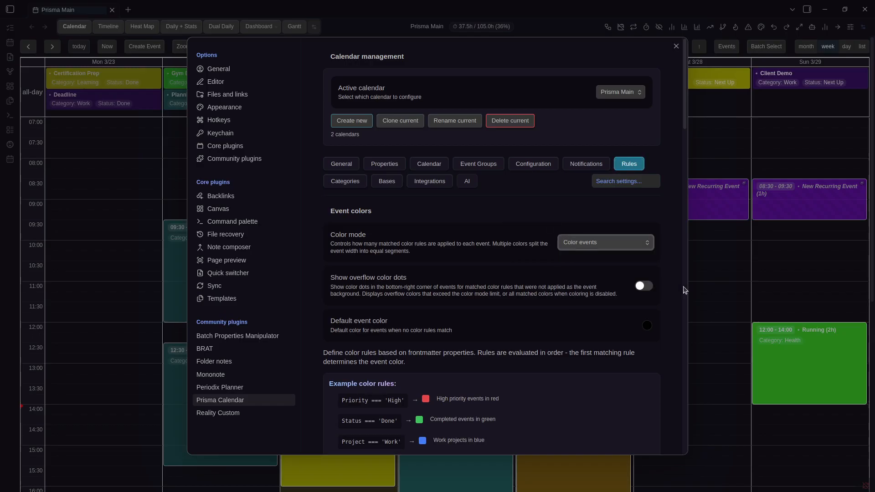
left_click(731, 285)
scroll(698, 213, "down", 2)
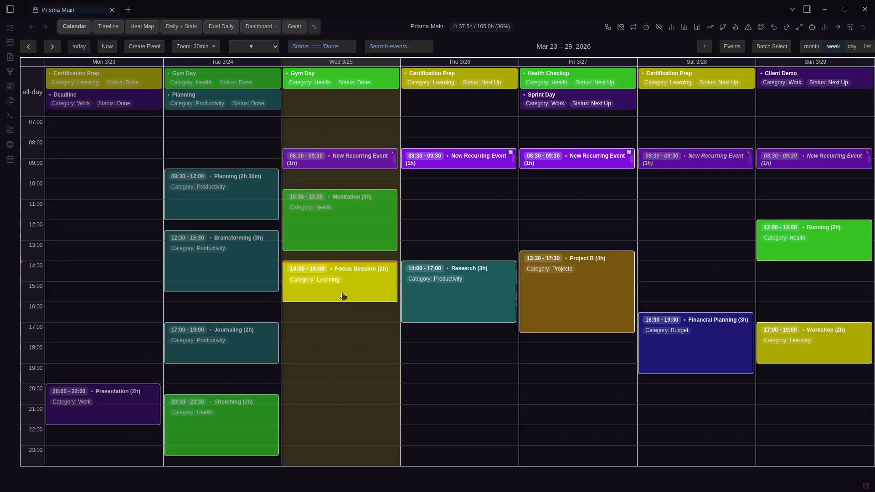
key("ctrl+comma")
Try colour modes off, one and two colours, then settle on five colours
left_click(614, 244)
left_click(586, 312)
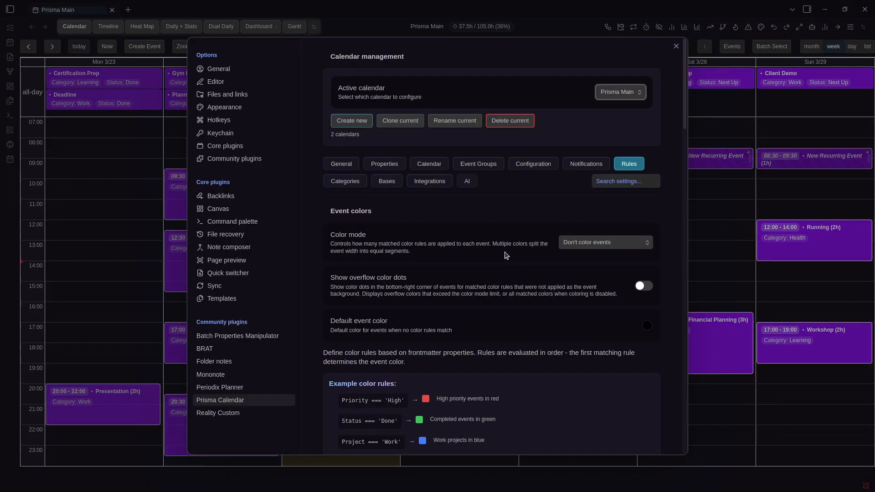
left_click(597, 245)
left_click(596, 255)
left_click(597, 242)
left_click(598, 264)
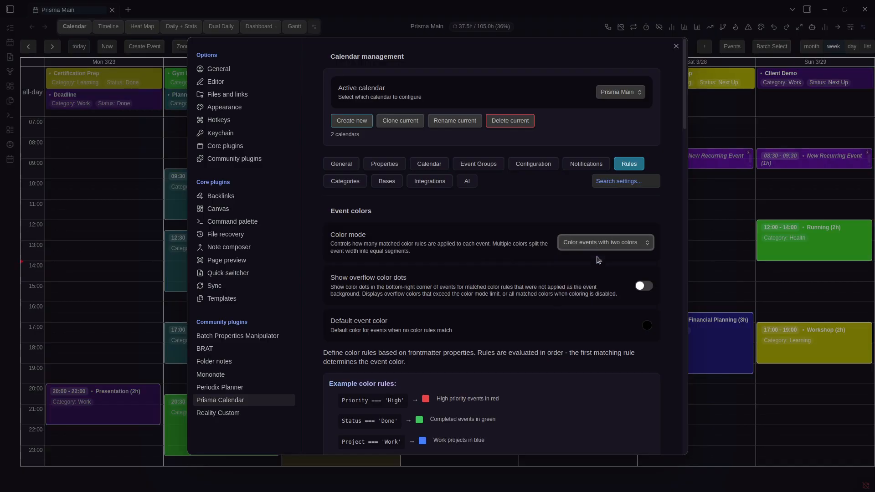
left_click(599, 245)
left_click(605, 293)
scroll(610, 274, "down", 4)
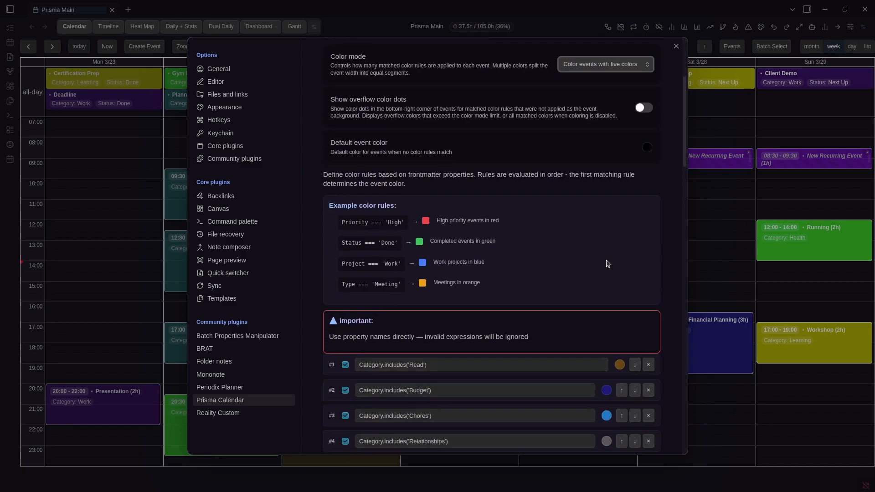
scroll(620, 262, "down", 2)
left_click(715, 226)
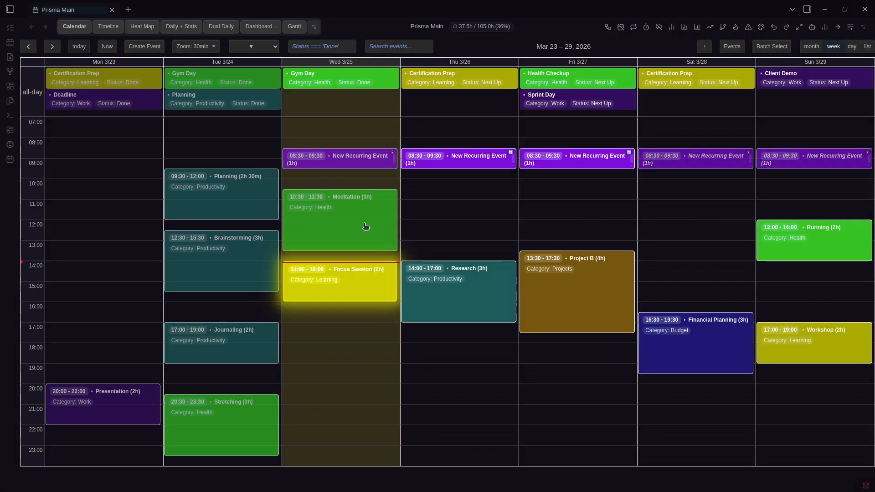
Assign the Budget, Learning, Productivity and Work categories to the Meditation event
right_click(359, 225)
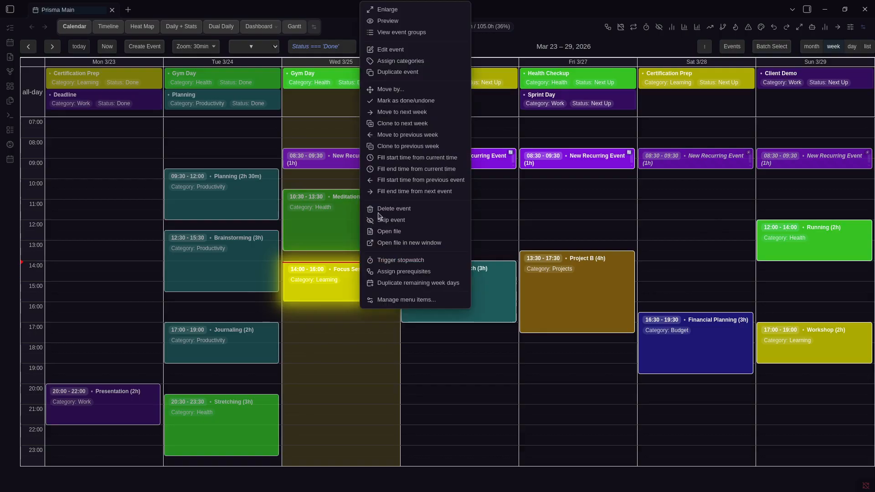
left_click(409, 62)
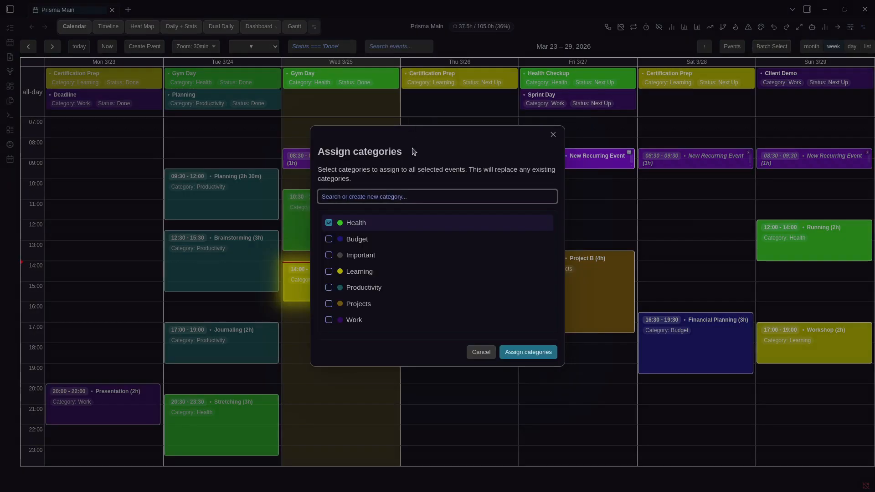
left_click(379, 238)
left_click(371, 272)
left_click(372, 287)
left_click(387, 319)
left_click(513, 352)
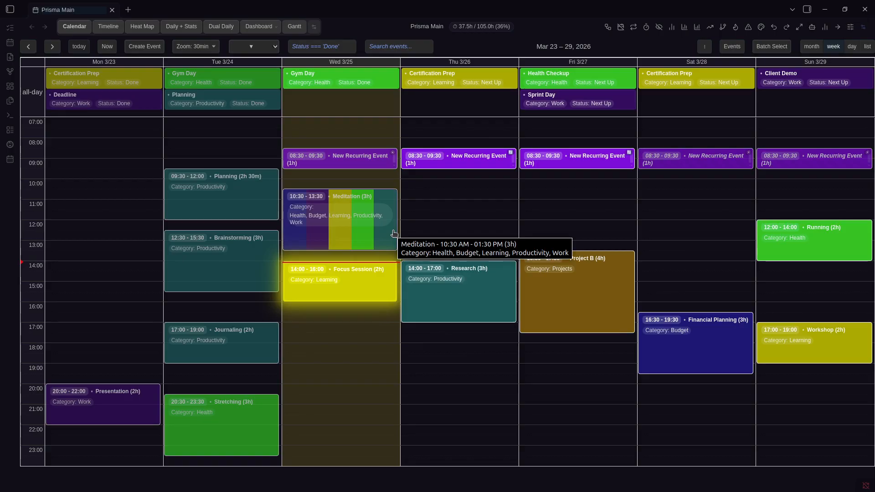
Switch Color mode to two colours, then to three colours, checking Meditation each time
key("ctrl+comma")
scroll(553, 225, "down", 3)
scroll(595, 216, "up", 2)
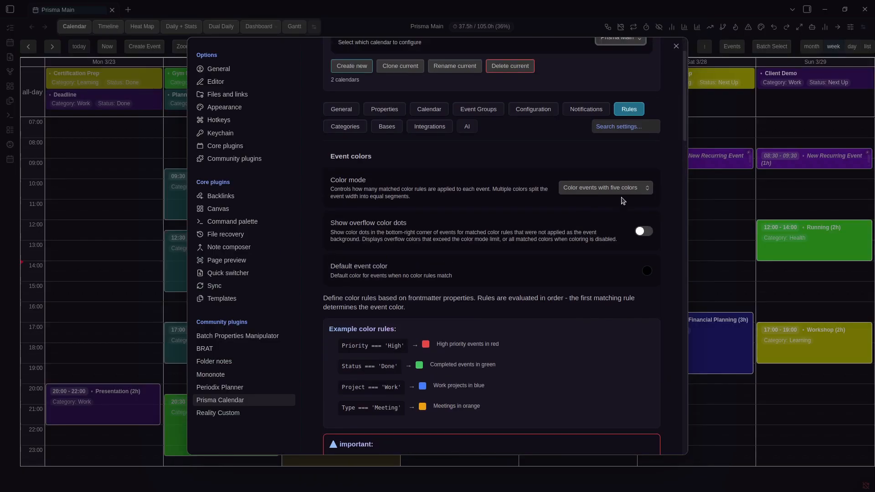
left_click(622, 192)
left_click(611, 211)
key("Escape")
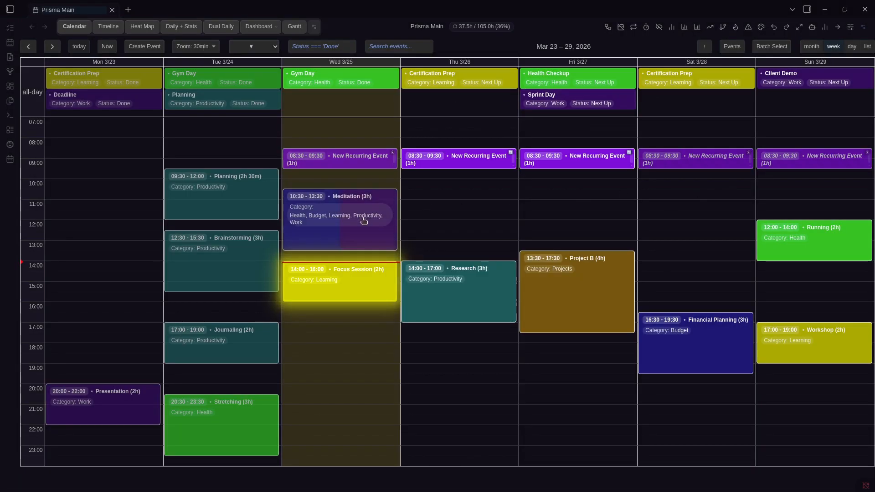
key("ctrl+comma")
left_click(617, 245)
left_click(611, 277)
key("Escape")
Enable Show overflow color dots and view Meditation's extra colour dots
key("ctrl+comma")
scroll(644, 233, "down", 2)
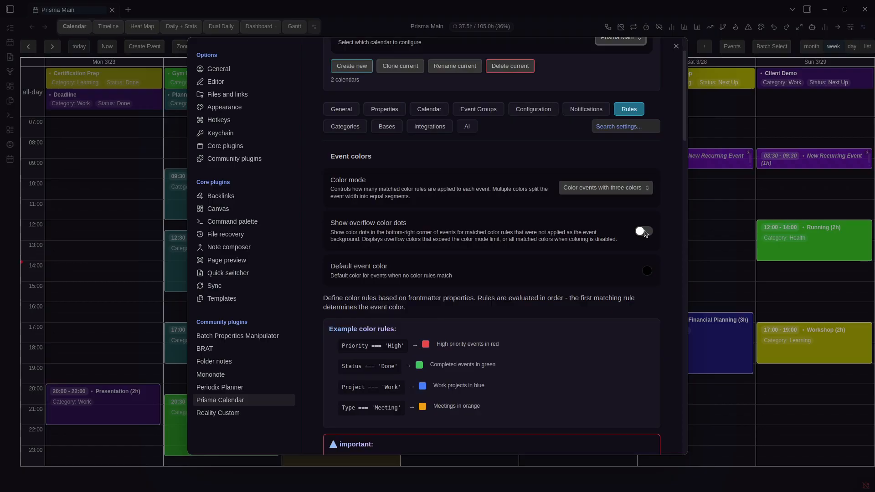
left_click(644, 232)
key("Escape")
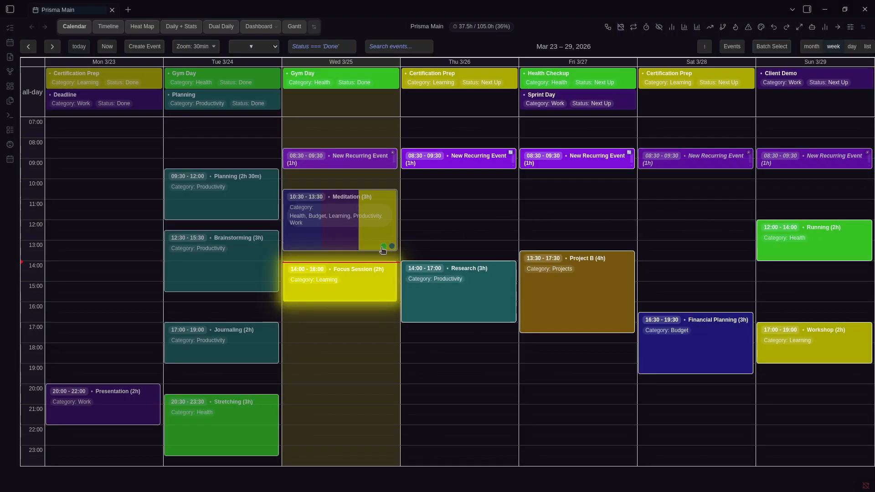
scroll(383, 247, "up", 1)
scroll(383, 246, "up", 2)
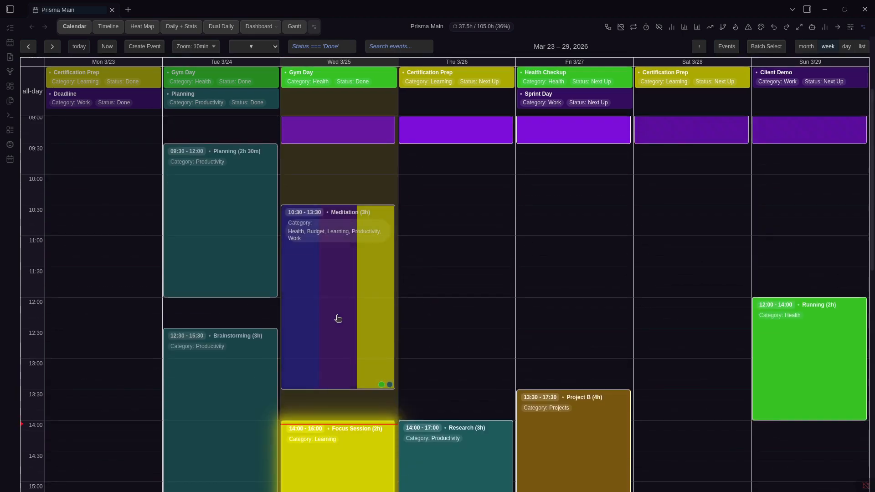
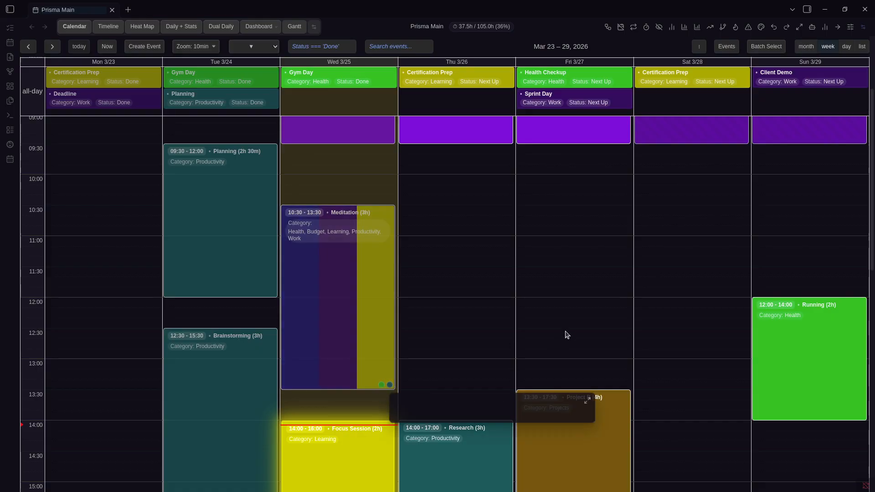
Turn overflow colour dots off and set Color mode to two colours per event
scroll(564, 333, "down", 2)
scroll(543, 306, "down", 2)
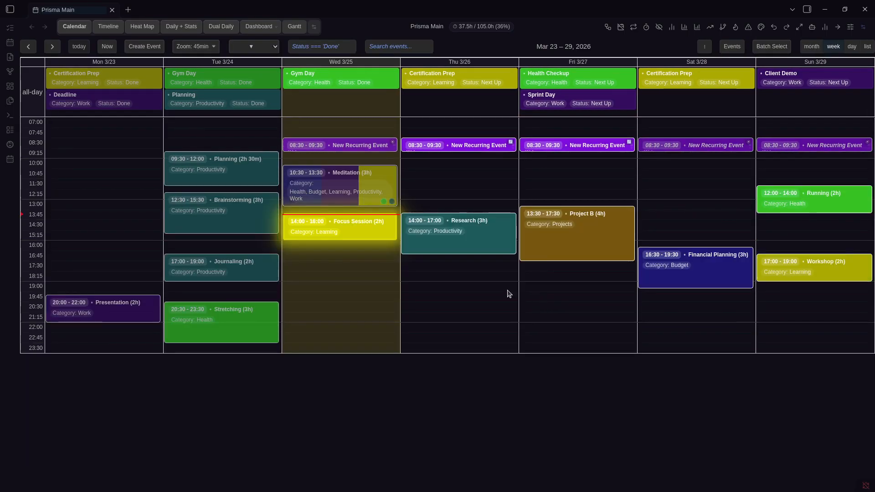
scroll(456, 273, "up", 1)
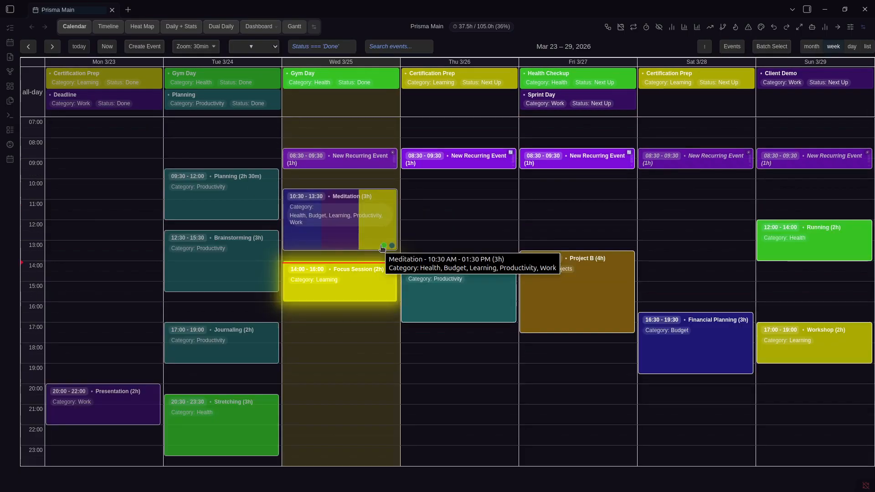
key("ctrl+comma")
scroll(559, 258, "down", 5)
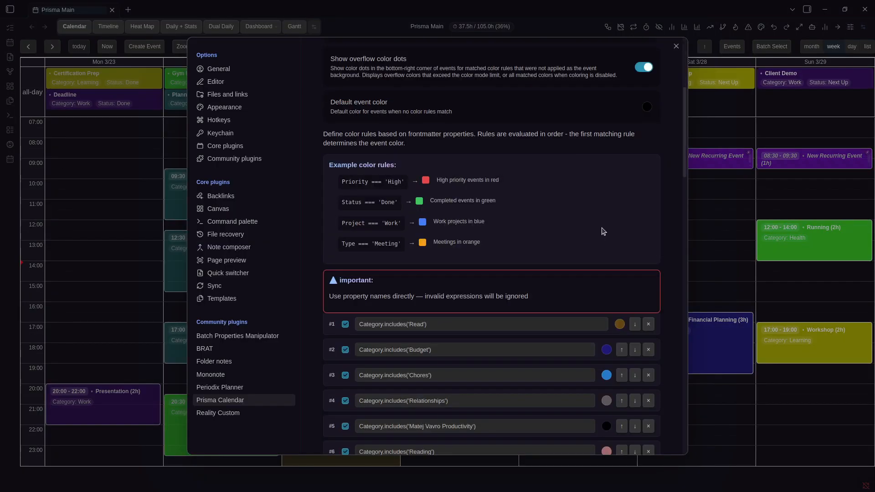
scroll(570, 237, "up", 2)
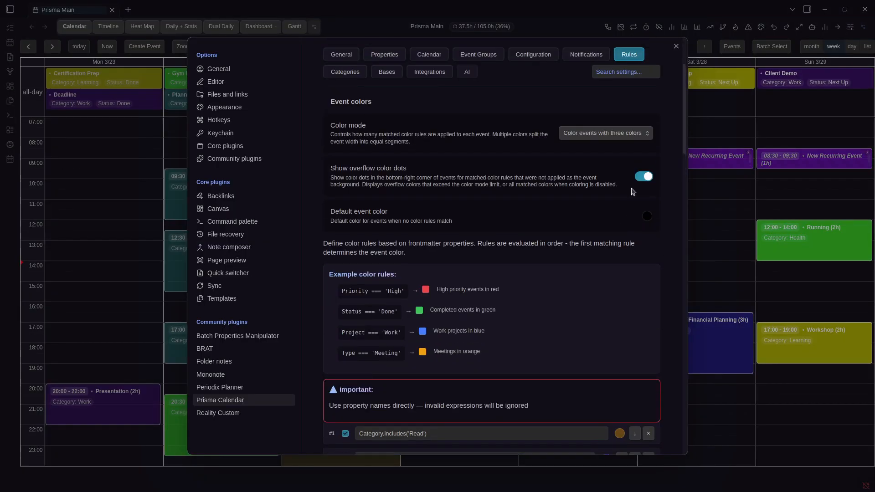
left_click(723, 182)
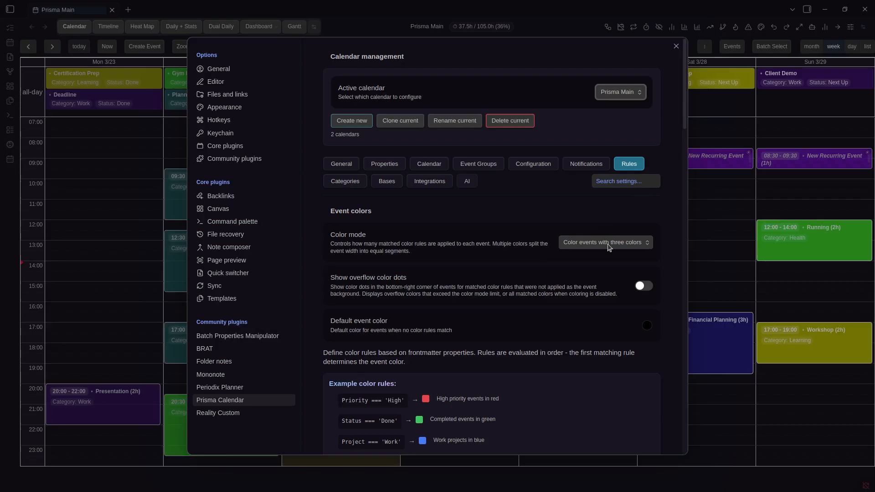
left_click(606, 242)
left_click(611, 268)
left_click(698, 226)
key("ctrl+comma")
Re-enable overflow colour dots and make the default event colour red (212, 22, 22)
left_click(644, 287)
left_click(647, 325)
left_click(735, 346)
left_click(561, 299)
key("Escape")
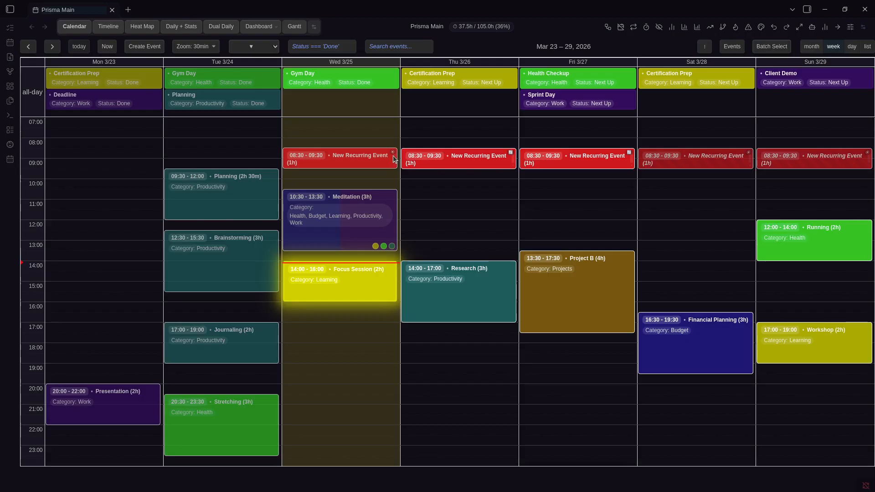
Recheck the red default event colour in settings and return to the calendar
key("ctrl+comma")
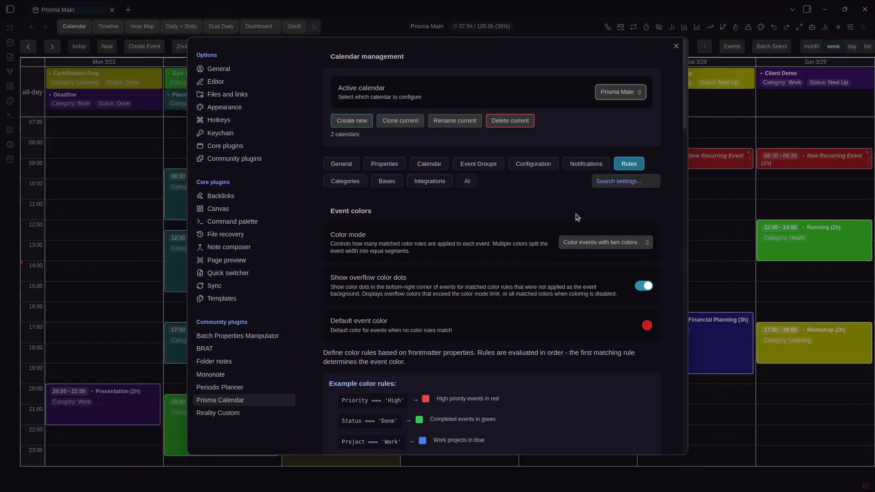
scroll(613, 250, "down", 1)
left_click(647, 271)
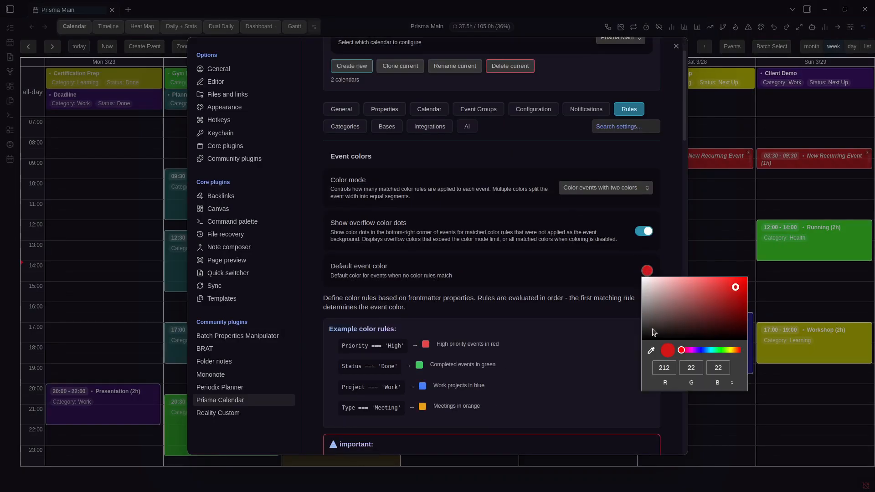
left_click(583, 311)
left_click(691, 254)
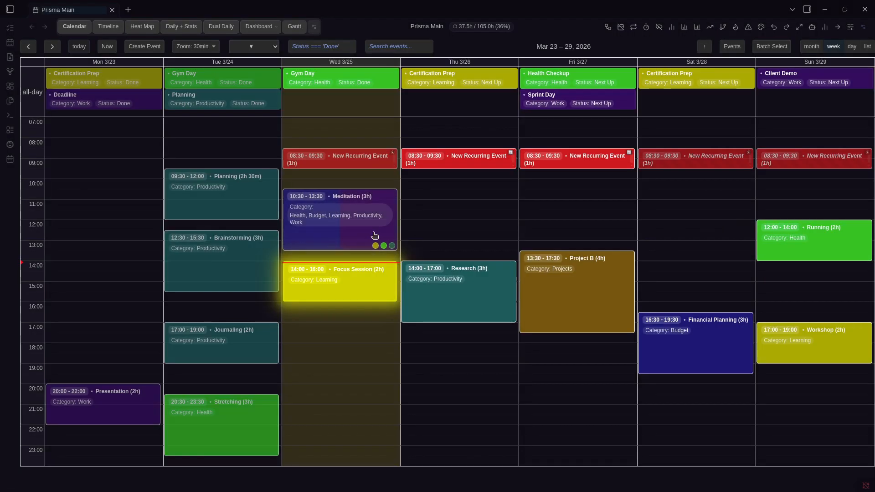
Confirm Color mode stays at two colours per event
key("ctrl+comma")
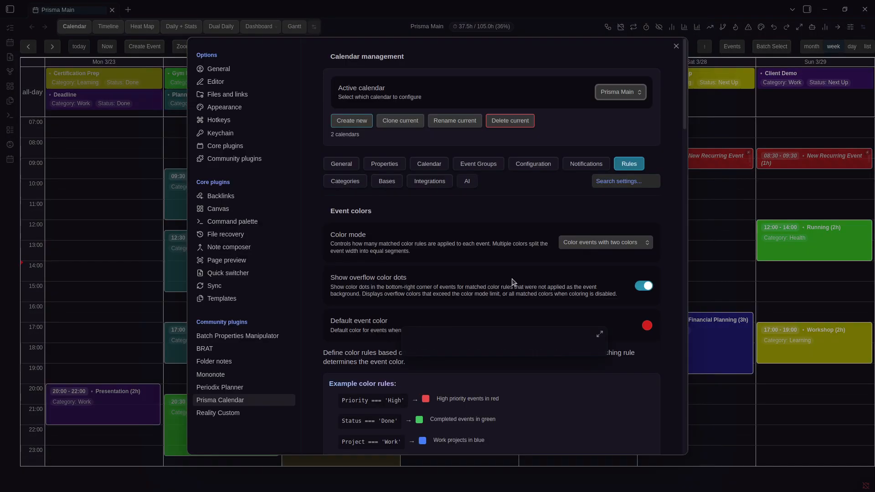
scroll(566, 230, "down", 3)
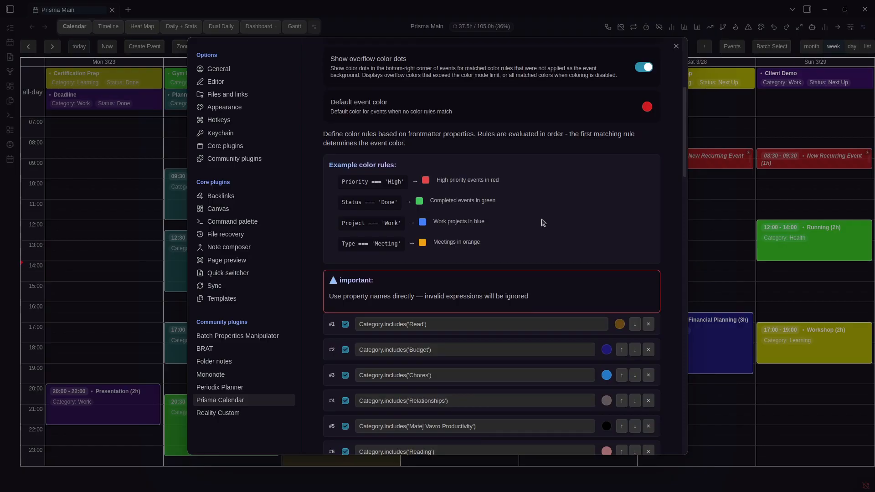
scroll(543, 222, "down", 3)
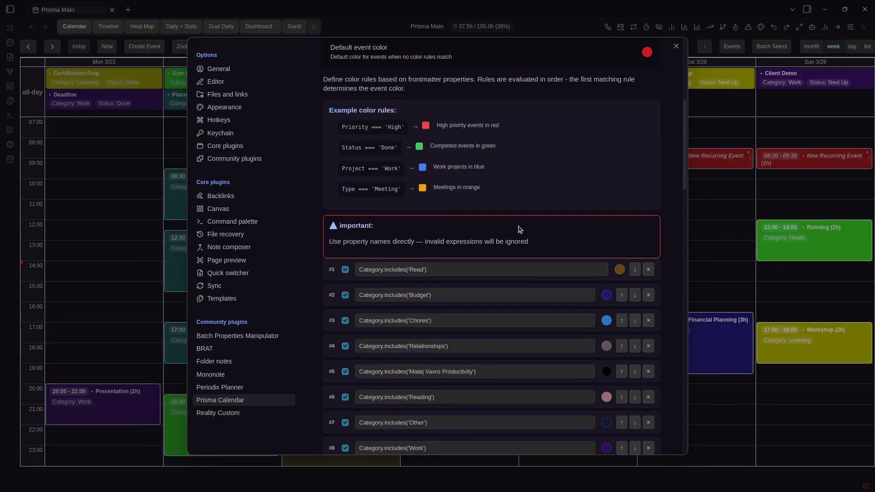
scroll(521, 229, "up", 15)
left_click(585, 236)
left_click(591, 267)
scroll(501, 285, "down", 18)
scroll(493, 228, "up", 6)
scroll(469, 146, "down", 12)
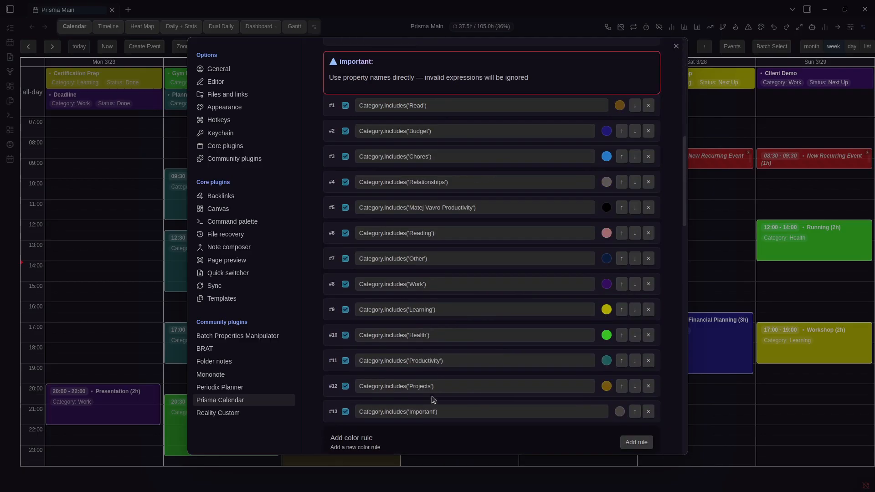
Move the Relationships colour rule up two places to second position
triple_click(444, 105)
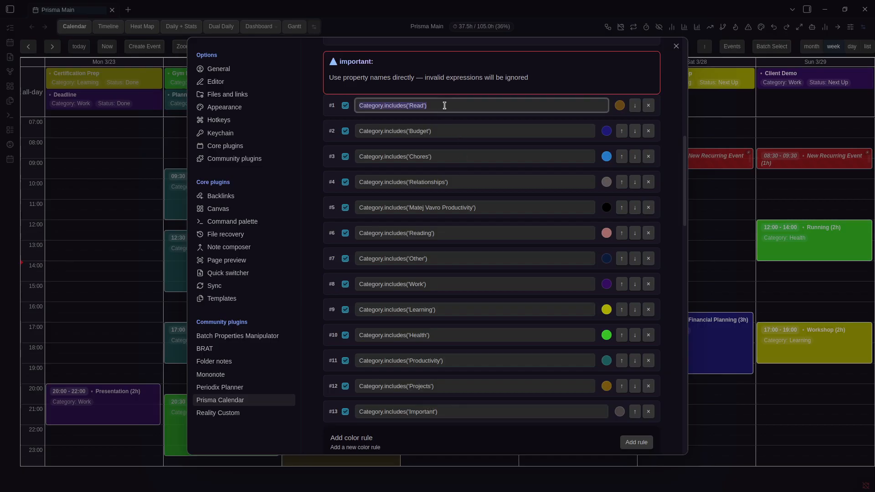
left_click(501, 209)
scroll(476, 291, "down", 3)
scroll(461, 296, "up", 3)
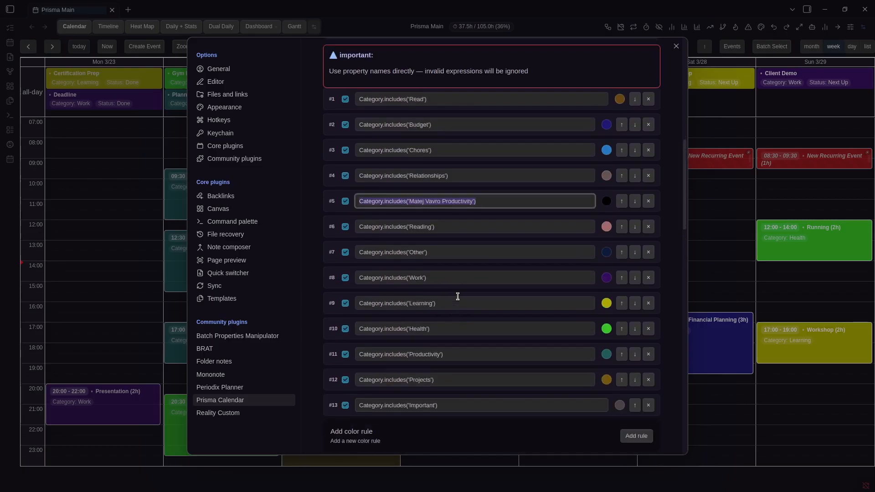
left_click(506, 186)
left_click(622, 182)
left_click(621, 158)
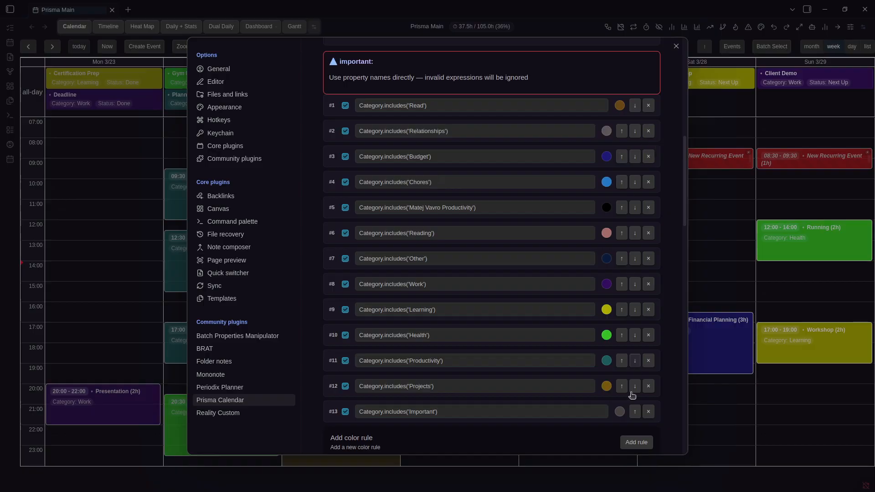
Delete the Important rule, make Projects gold and Health a darker green
left_click(648, 412)
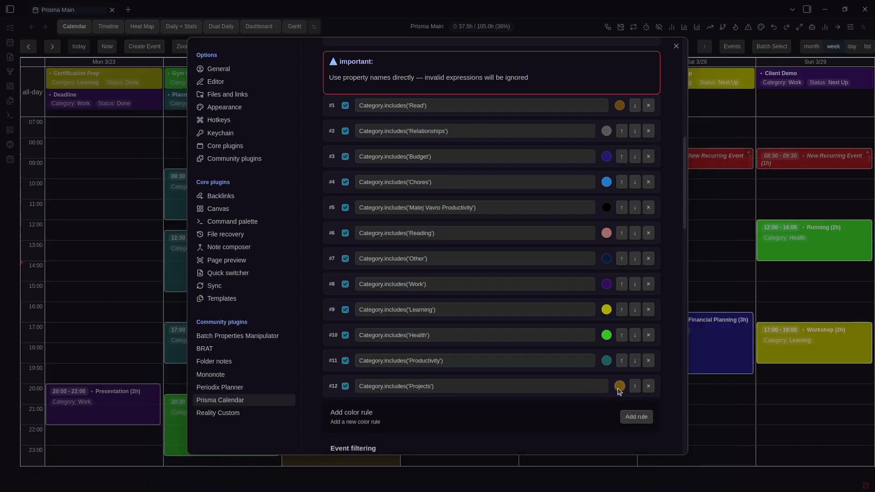
left_click(619, 386)
left_click(474, 327)
left_click(606, 335)
left_click(693, 373)
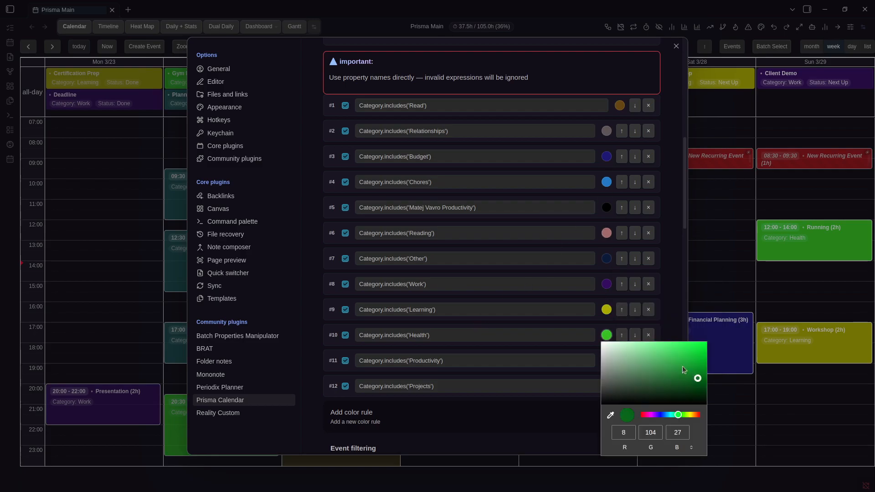
left_click(502, 340)
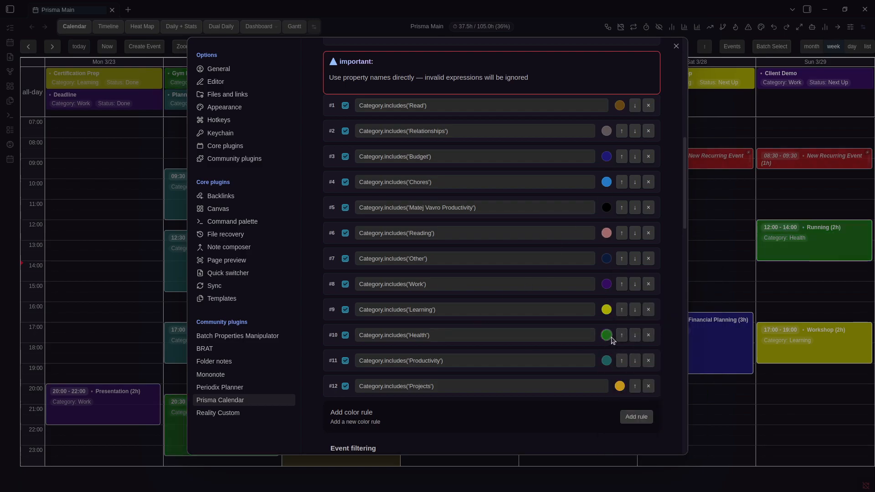
Add a test Priority === 'High' colour rule and disable it, toggling Health off and on
scroll(500, 351, "down", 2)
scroll(502, 352, "up", 2)
left_click(623, 415)
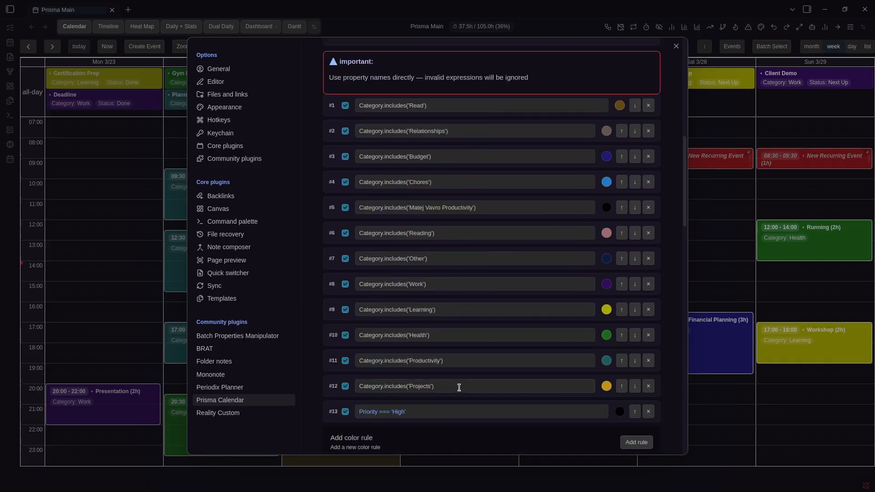
scroll(420, 373, "down", 2)
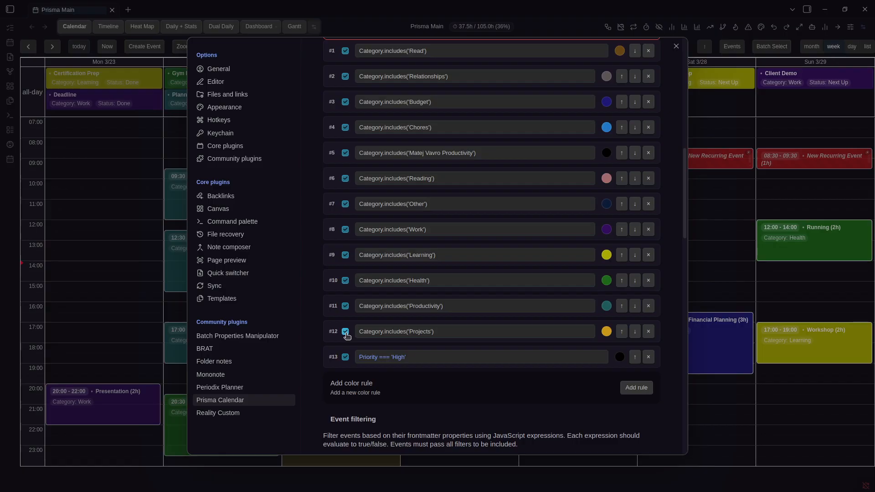
left_click(346, 281)
left_click(345, 282)
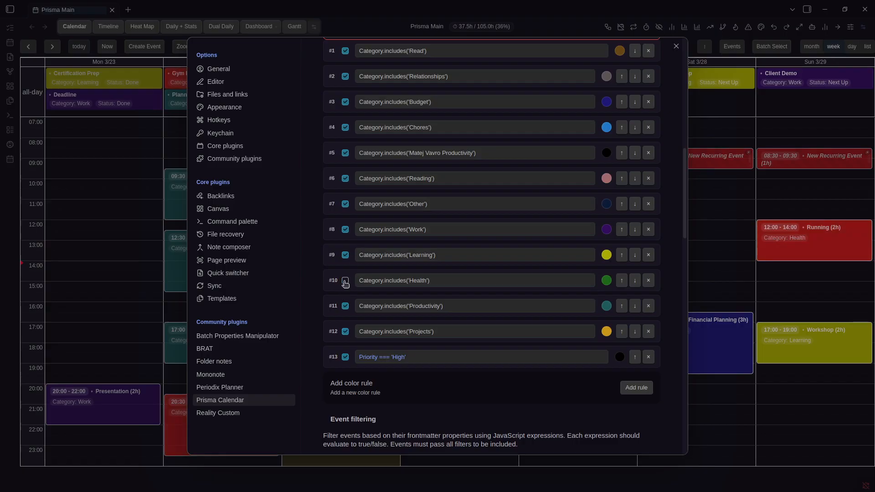
left_click(396, 358)
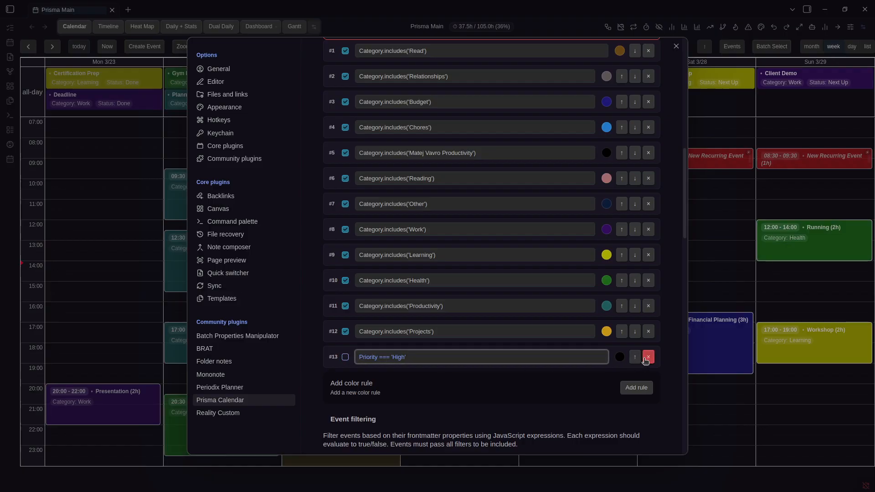
scroll(421, 329, "down", 3)
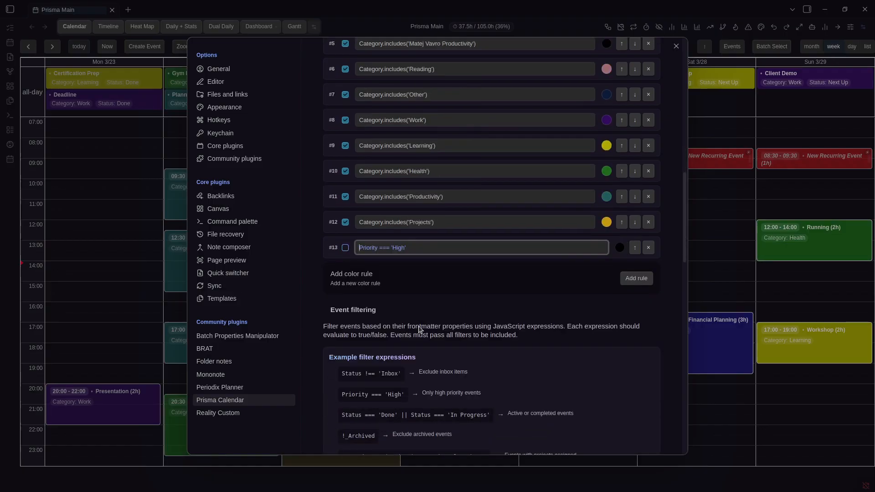
Check the calendar, then delete the test Priority === 'High' rule
key("Escape")
left_click(335, 47)
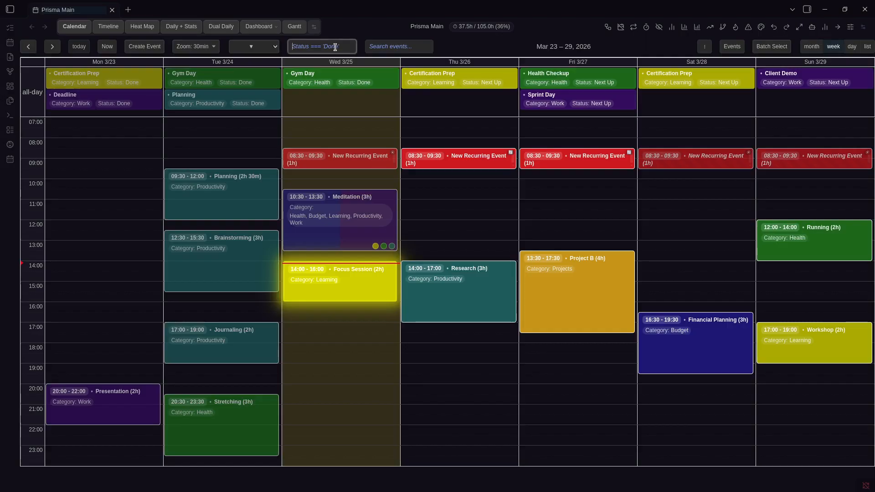
key("ctrl+comma")
scroll(510, 221, "down", 8)
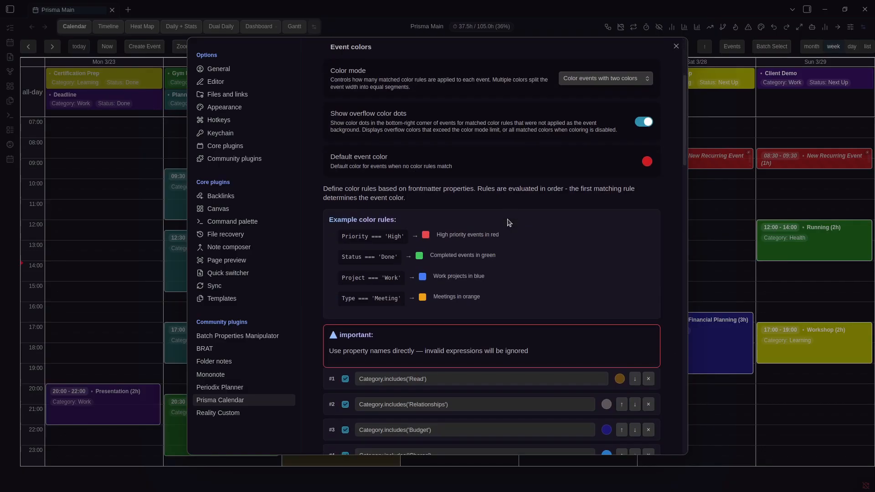
scroll(510, 221, "down", 5)
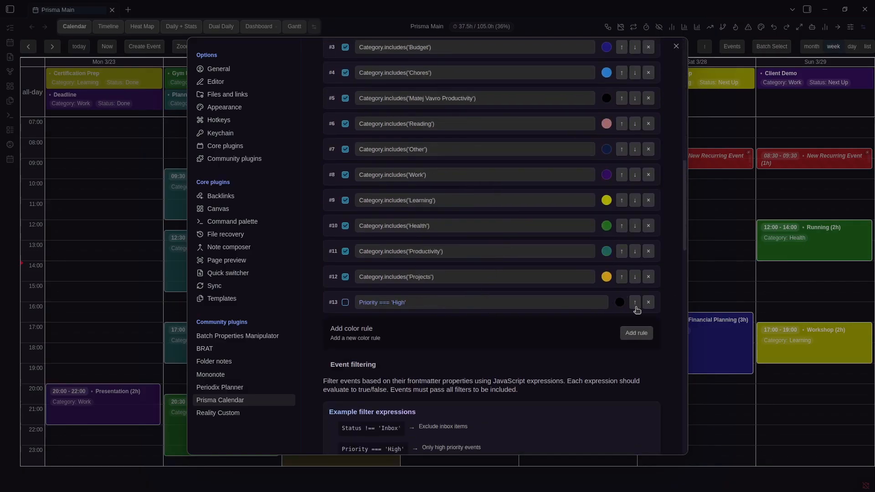
left_click(646, 306)
scroll(543, 307, "up", 10)
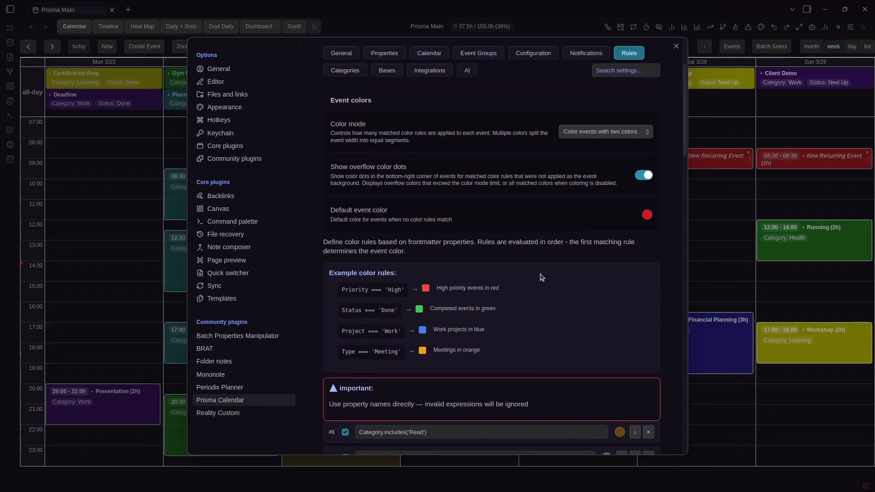
scroll(502, 256, "down", 12)
scroll(607, 228, "up", 4)
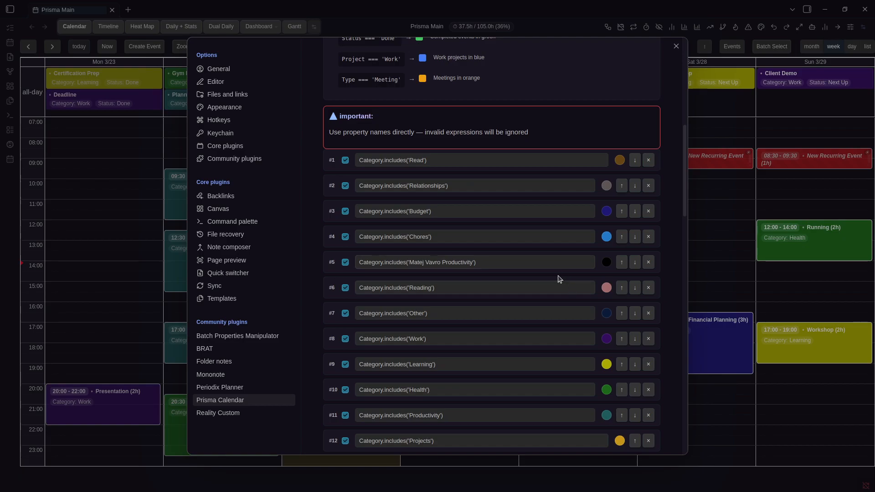
scroll(558, 279, "down", 1)
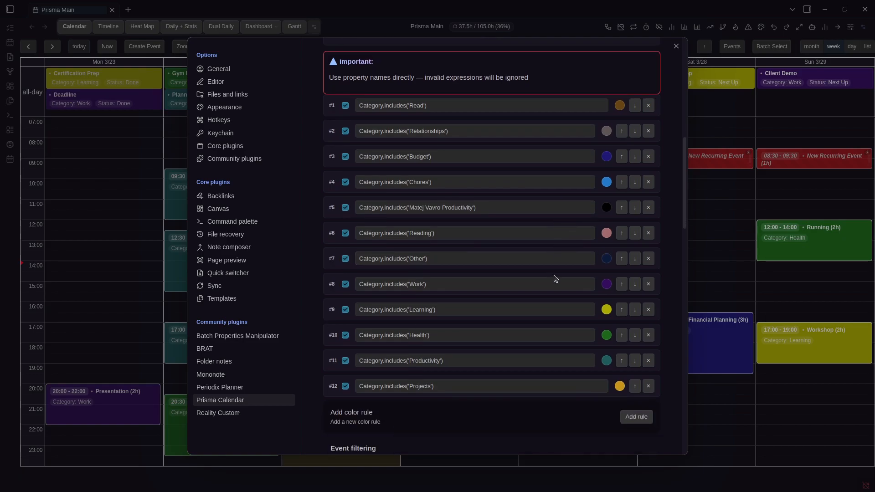
scroll(556, 279, "down", 7)
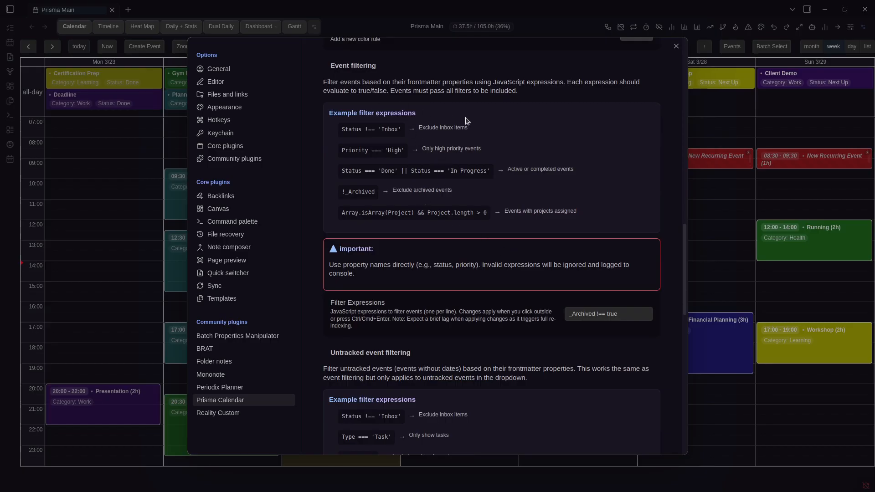
Review the filter expression in Prisma Calendar settings, then return to the calendar
left_click(424, 28)
left_click(316, 45)
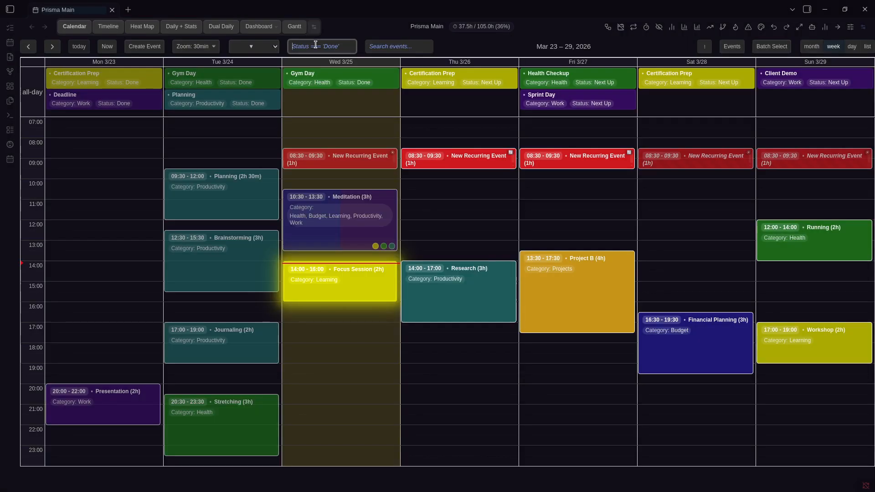
key("ctrl+comma")
scroll(434, 182, "down", 10)
scroll(401, 204, "down", 3)
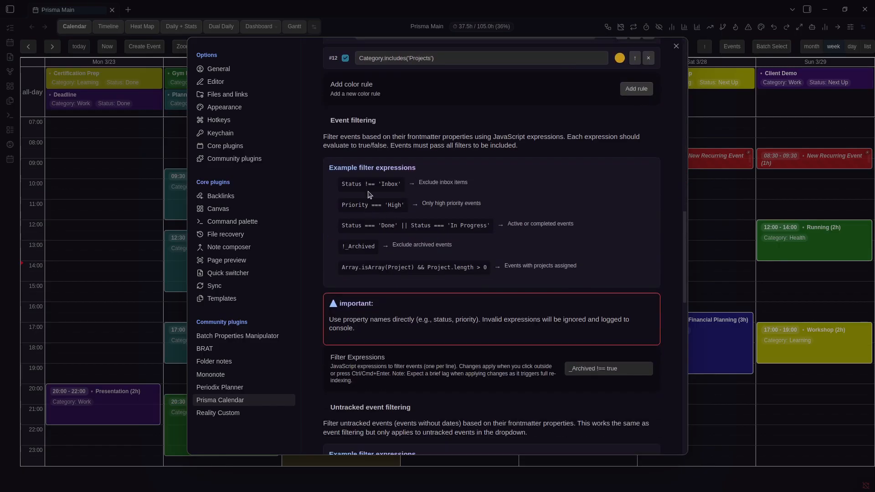
scroll(539, 284, "down", 3)
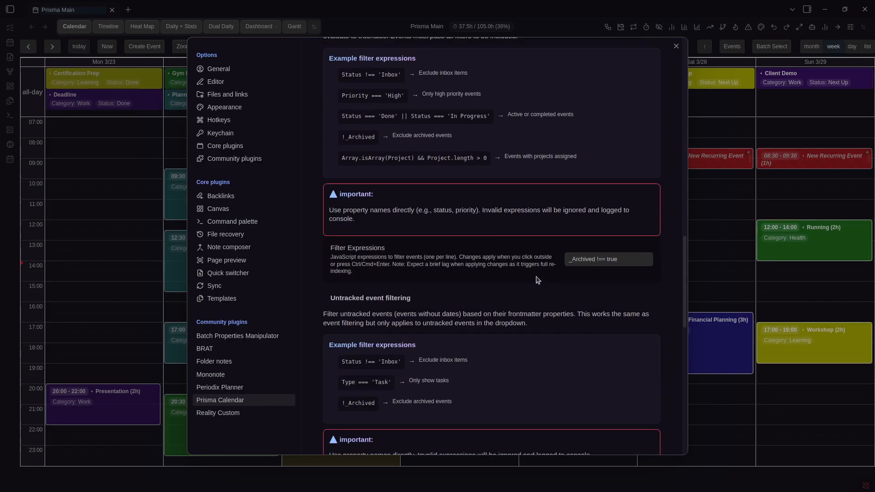
triple_click(601, 259)
left_click(567, 269)
left_click(575, 263)
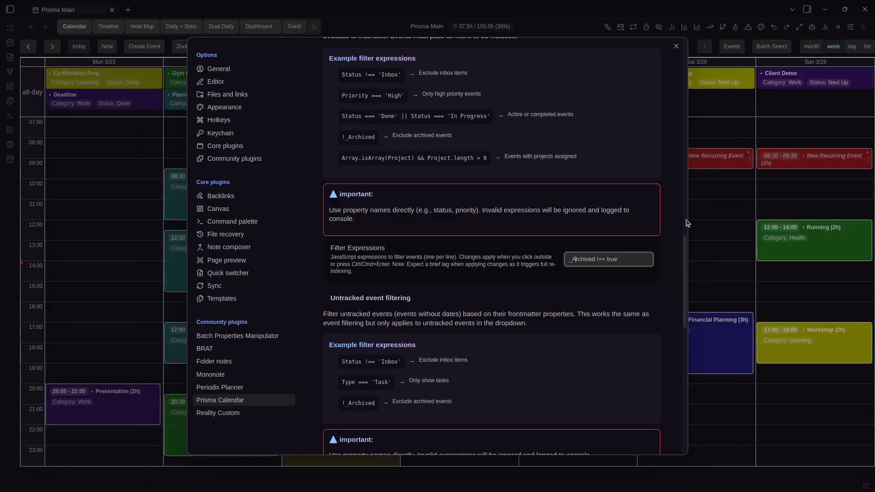
left_click(717, 225)
Filter the week to Done events, then clear the filter to show everything
left_click(254, 46)
left_click(267, 81)
left_click(268, 49)
left_click(258, 57)
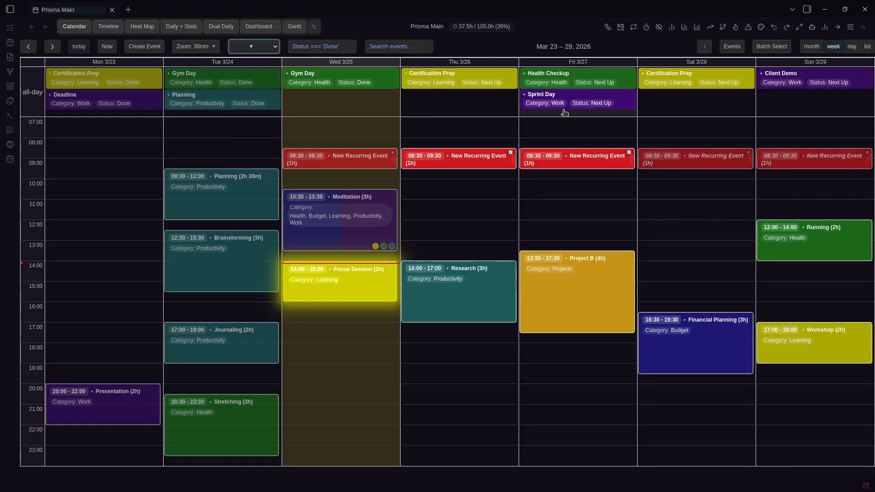
Try the Relationships and Health filter presets, then clear the filter
left_click(259, 46)
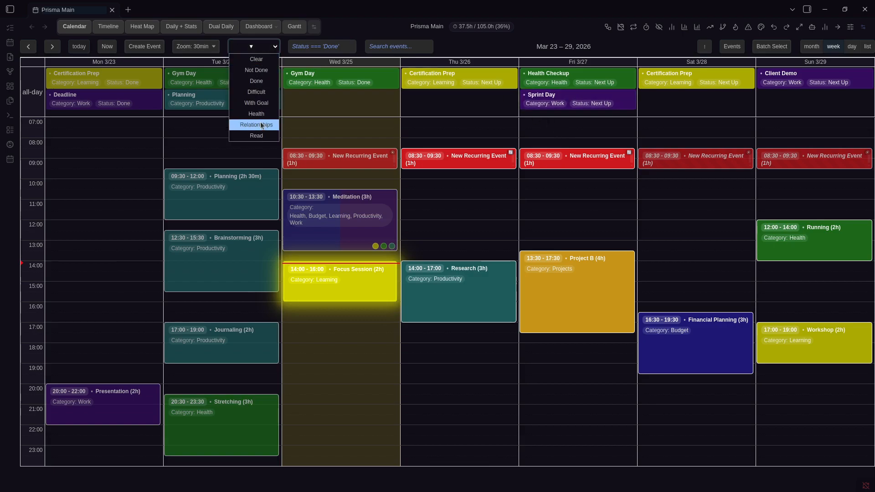
left_click(257, 125)
left_click(267, 46)
left_click(268, 114)
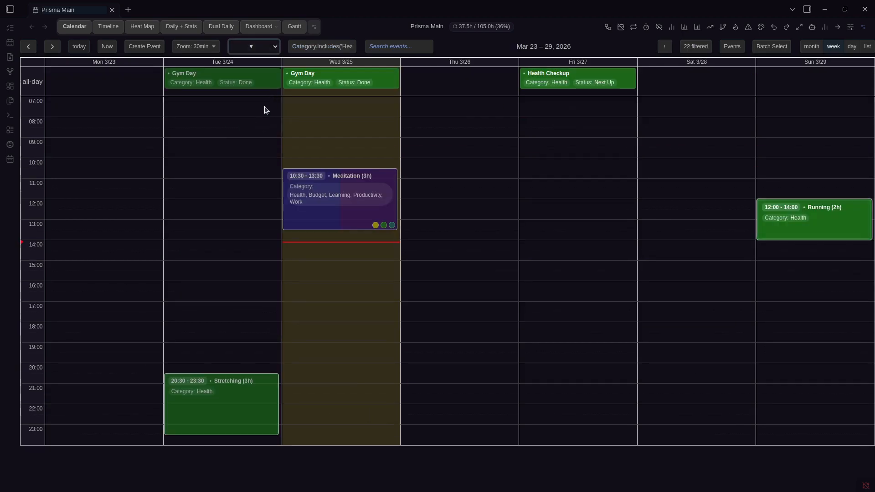
left_click(268, 46)
left_click(256, 60)
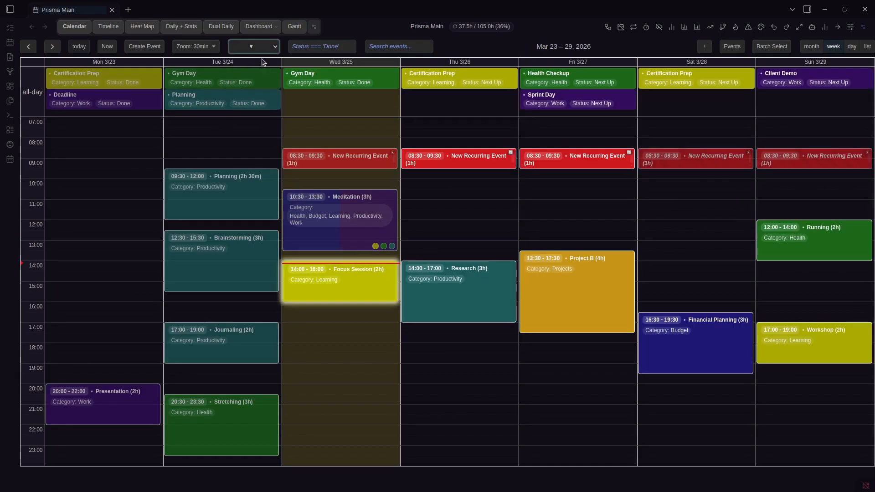
Inspect the 'true' filter expression and the filter presets in settings
key("ctrl+comma")
scroll(569, 266, "down", 20)
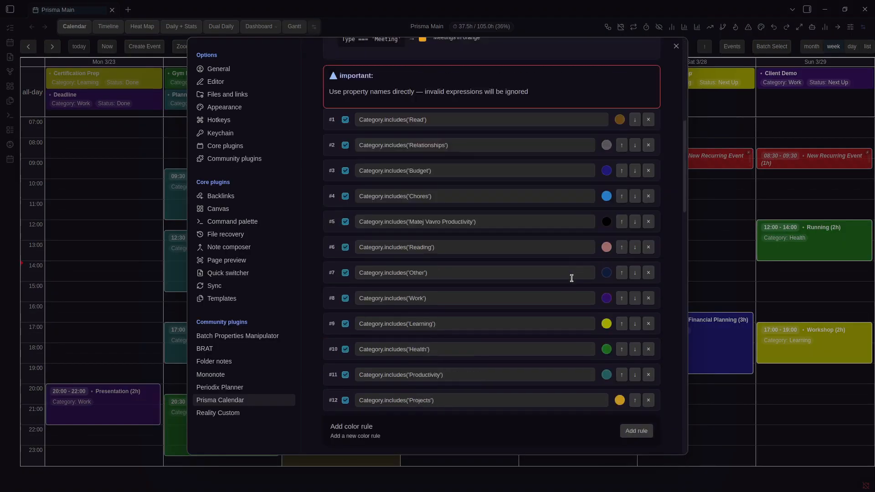
double_click(619, 265)
left_click(620, 264)
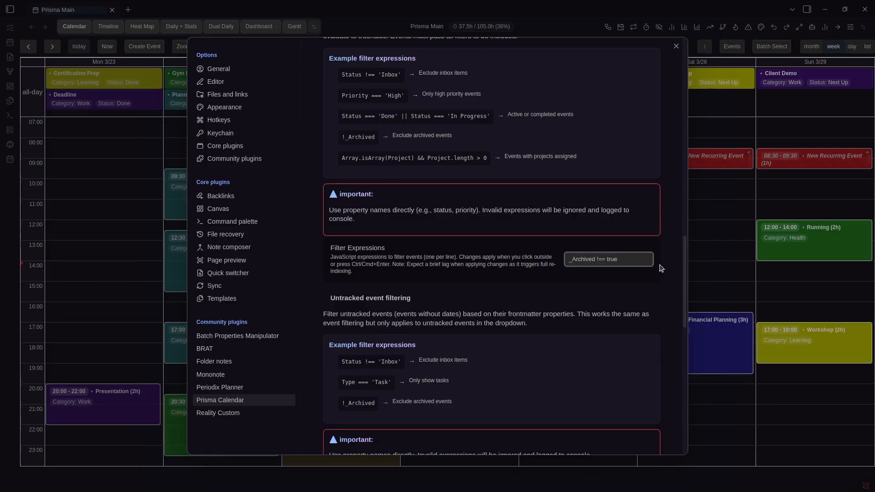
left_click(587, 294)
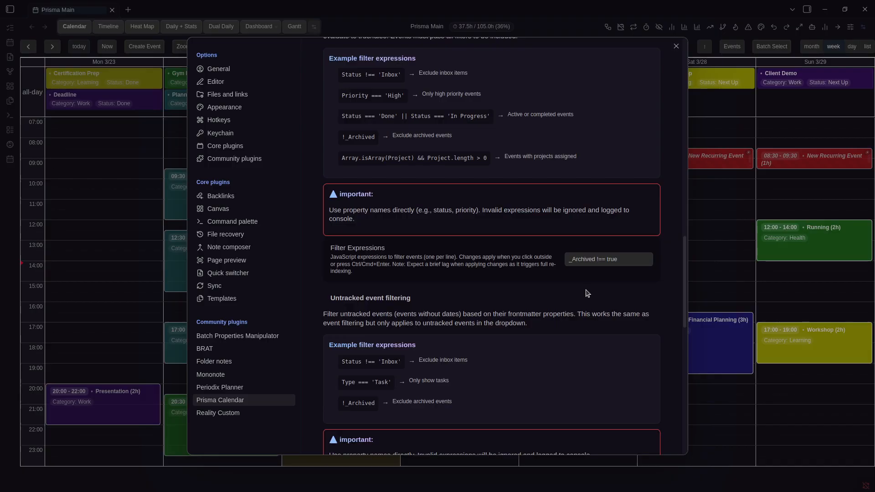
scroll(624, 265, "up", 3)
scroll(621, 299, "down", 5)
scroll(587, 298, "down", 3)
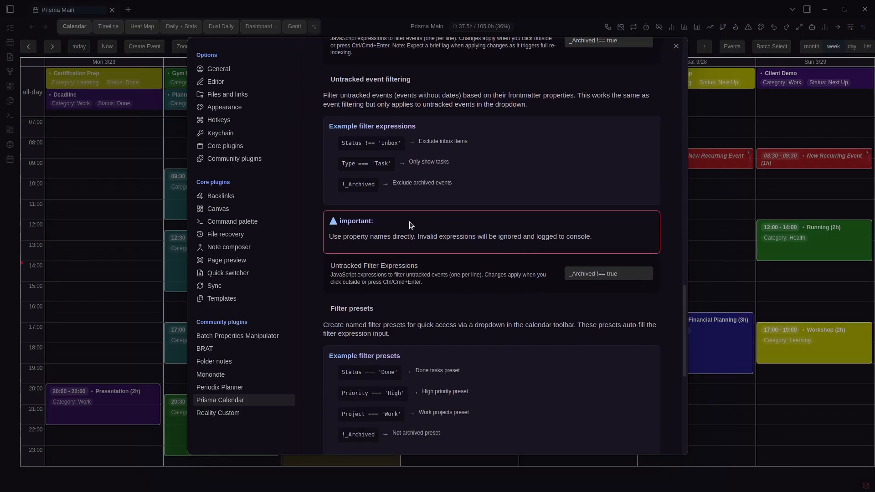
scroll(557, 215, "up", 10)
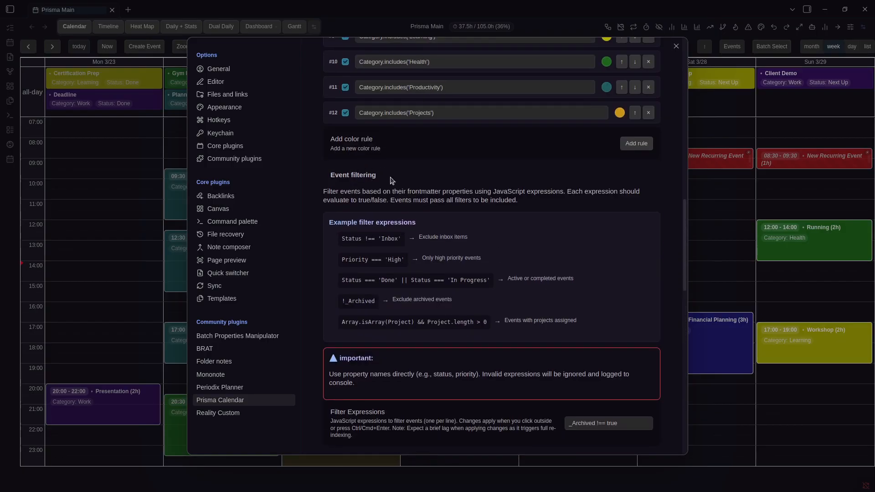
scroll(391, 180, "down", 15)
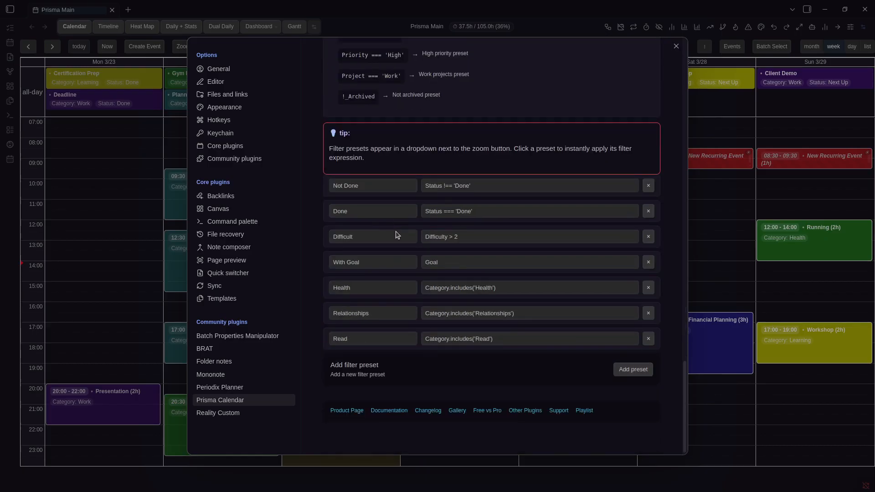
scroll(407, 211, "up", 3)
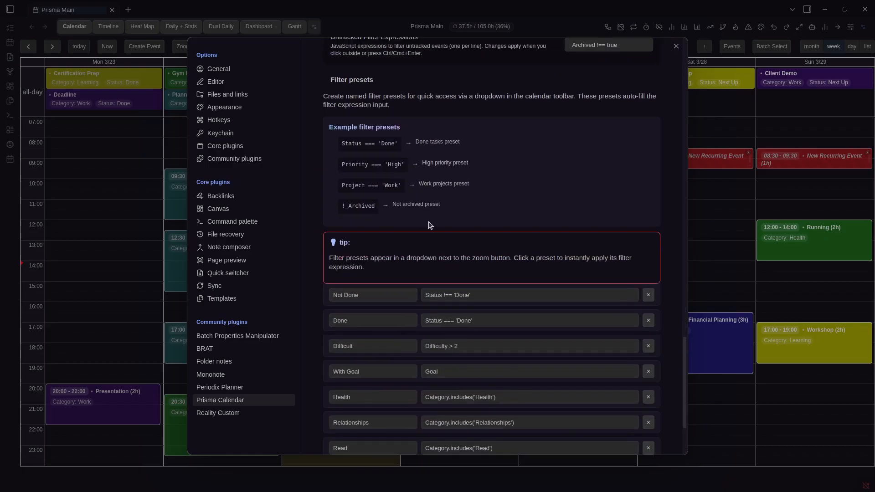
scroll(424, 226, "down", 2)
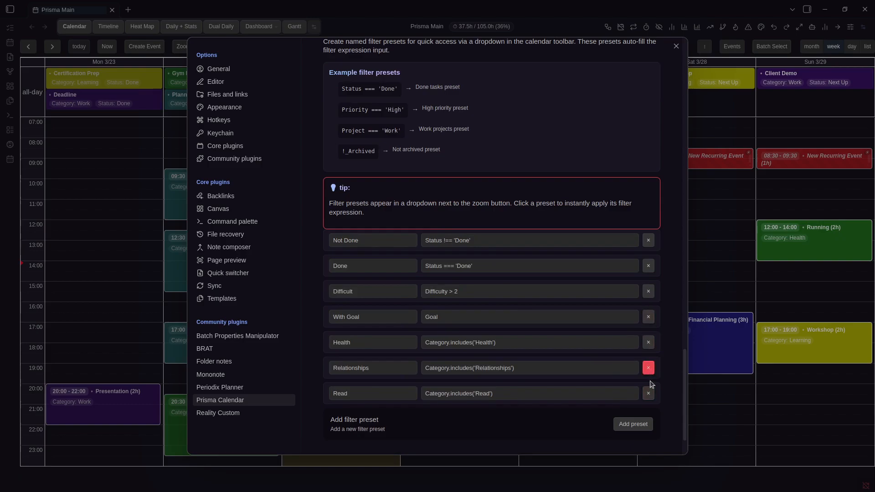
left_click(745, 288)
Check the preset list without choosing one, then reopen settings on the rules section
left_click(265, 47)
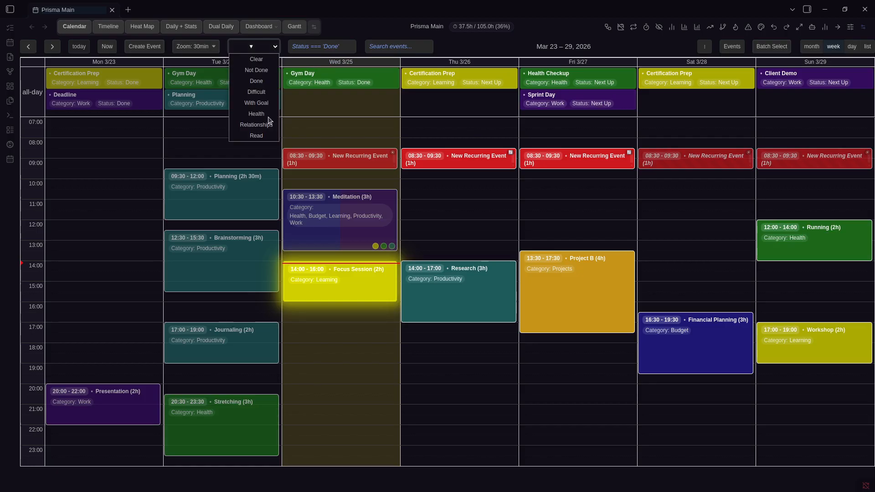
left_click(513, 140)
key("ctrl+comma")
scroll(563, 229, "down", 8)
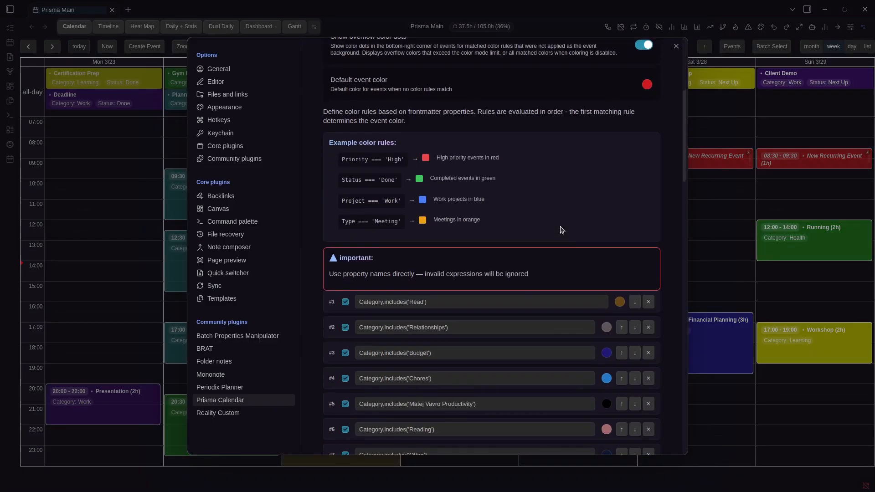
scroll(561, 225, "up", 7)
scroll(561, 222, "down", 8)
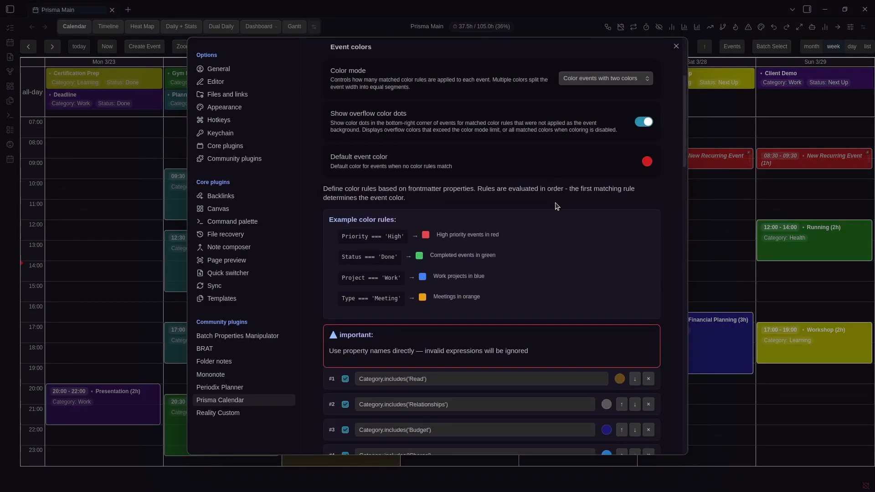
scroll(446, 193, "up", 10)
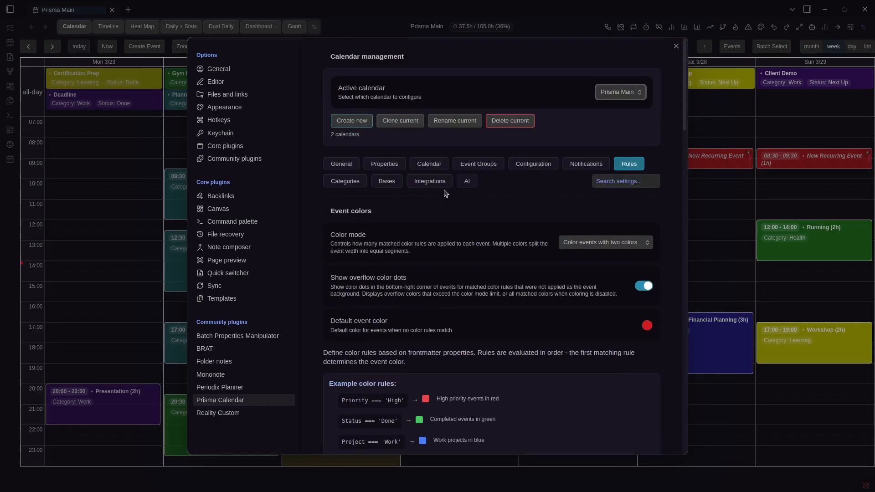
Glance at Categories settings, then bring up Assign categories for the Planning event
left_click(358, 185)
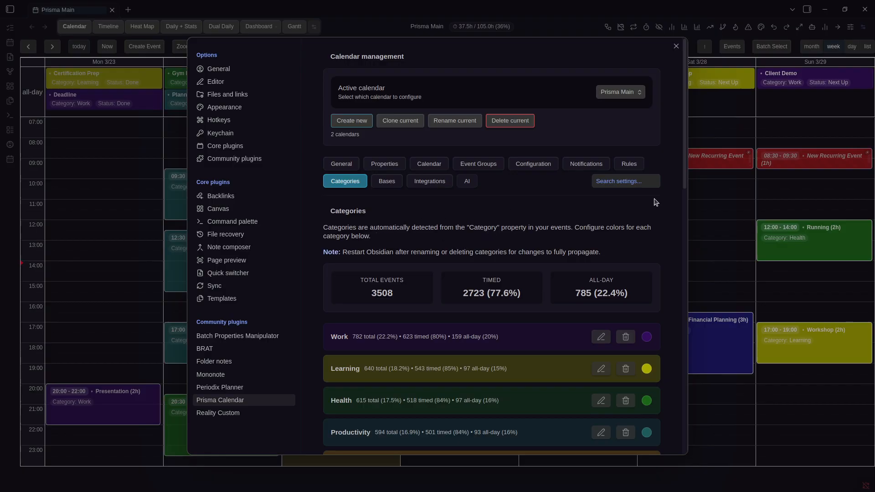
left_click(695, 197)
right_click(343, 212)
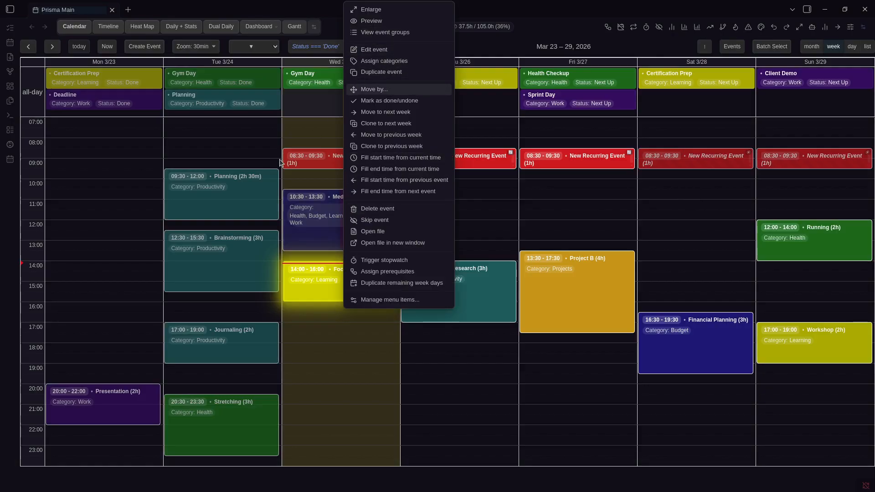
right_click(275, 180)
left_click(319, 238)
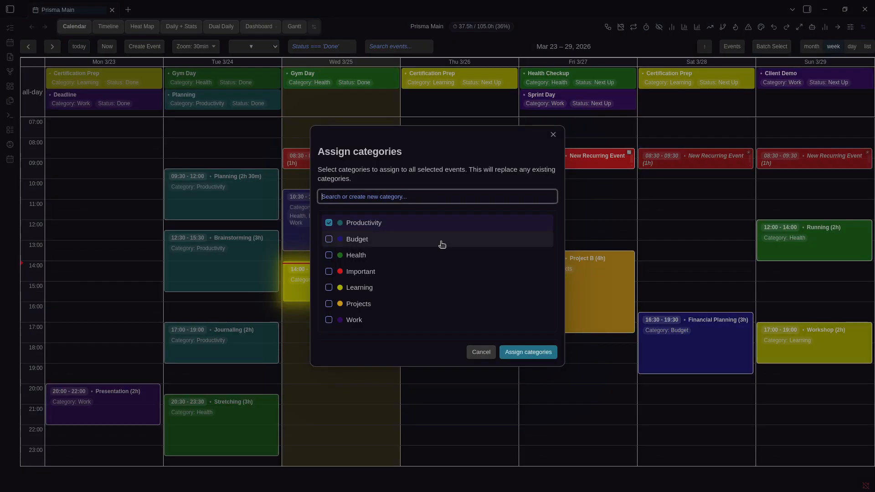
Search the categories for 'work', clear the search, and dismiss the dialog
type("wqe")
key("ctrl+a")
type("work")
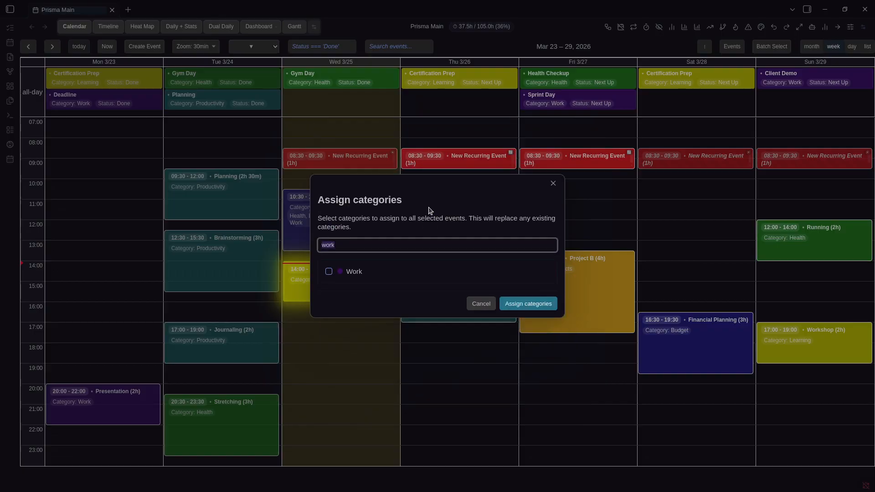
key("ctrl+a")
key("BackSpace")
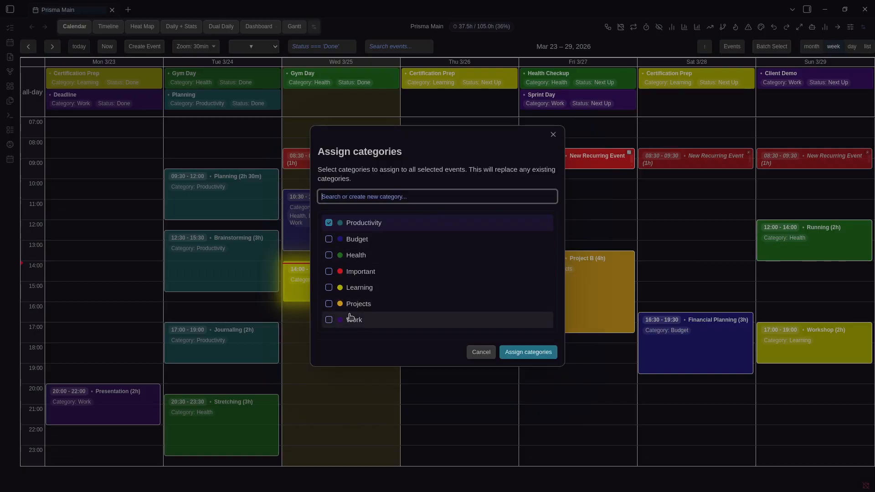
left_click(478, 40)
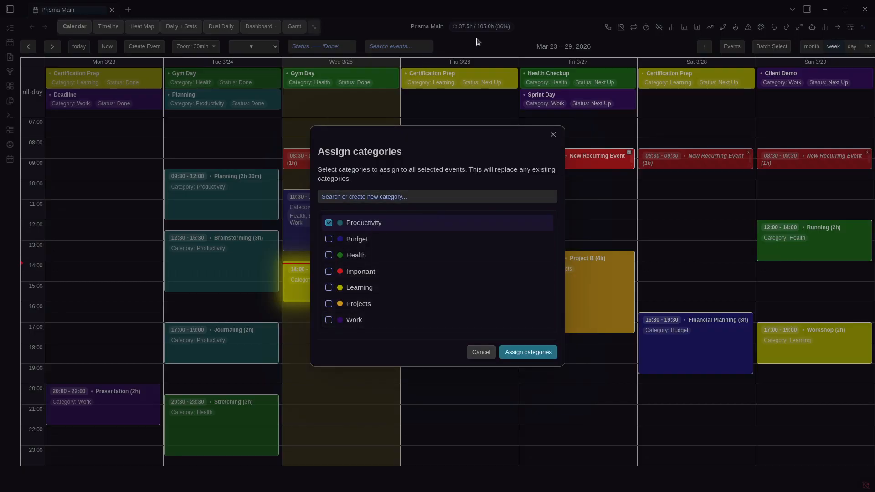
key("ctrl+comma")
Scroll through the category statistics and pie chart of per-category event totals
scroll(463, 206, "down", 3)
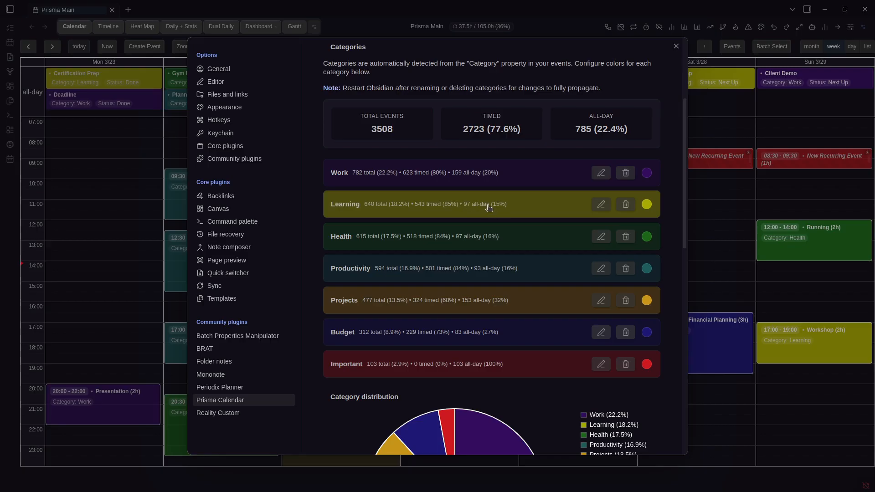
scroll(489, 208, "up", 2)
scroll(492, 211, "up", 2)
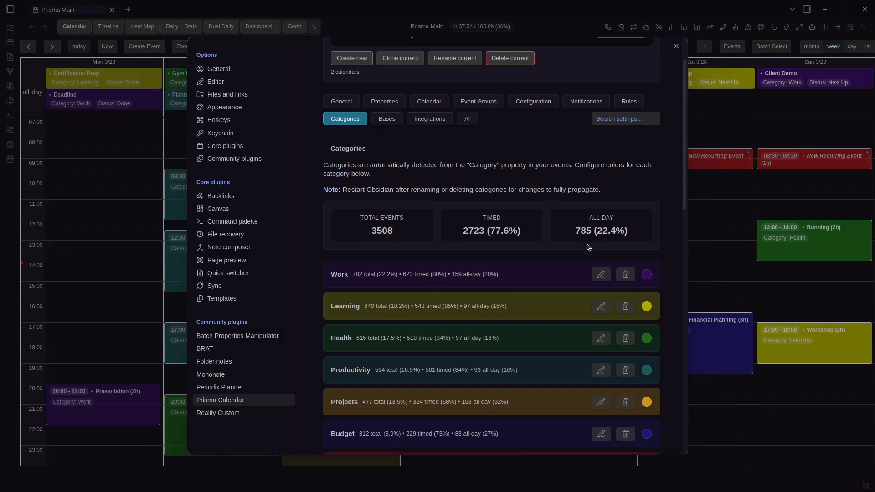
scroll(587, 247, "down", 4)
scroll(584, 241, "down", 4)
scroll(584, 242, "down", 1)
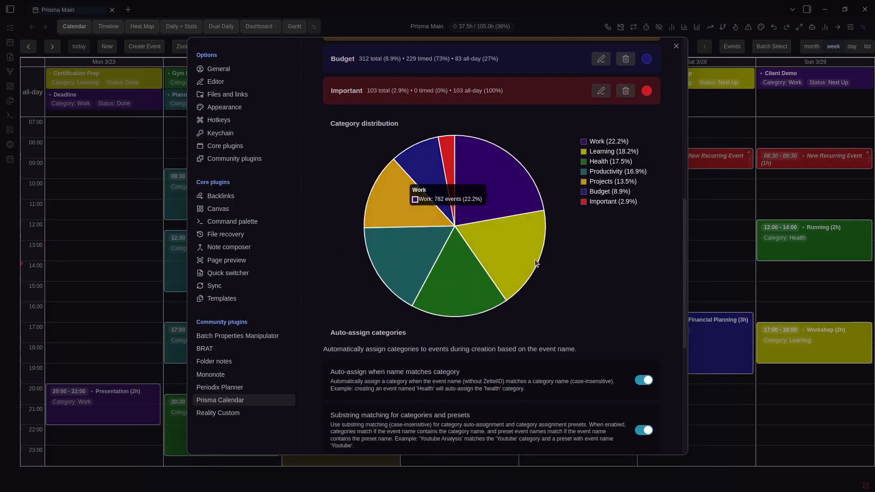
scroll(555, 212, "up", 2)
scroll(555, 213, "up", 4)
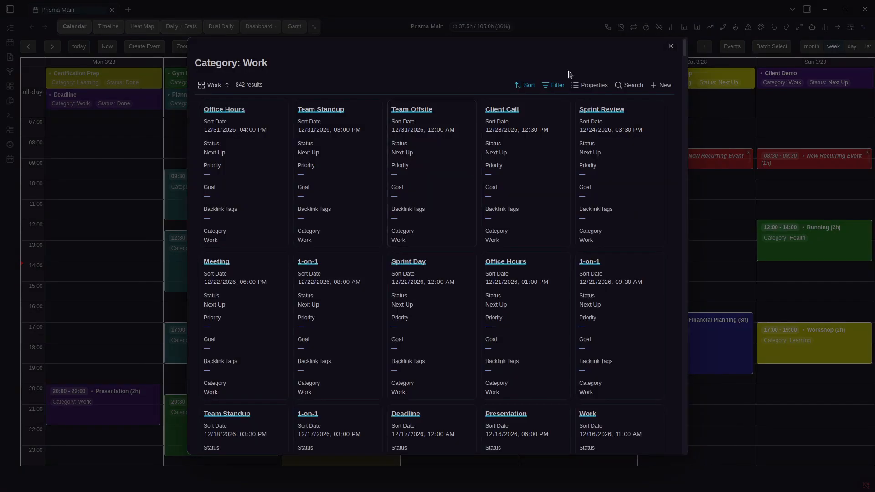
Look over the Work view's filter rules and result limit options
scroll(463, 170, "down", 2)
scroll(462, 196, "up", 2)
left_click(554, 85)
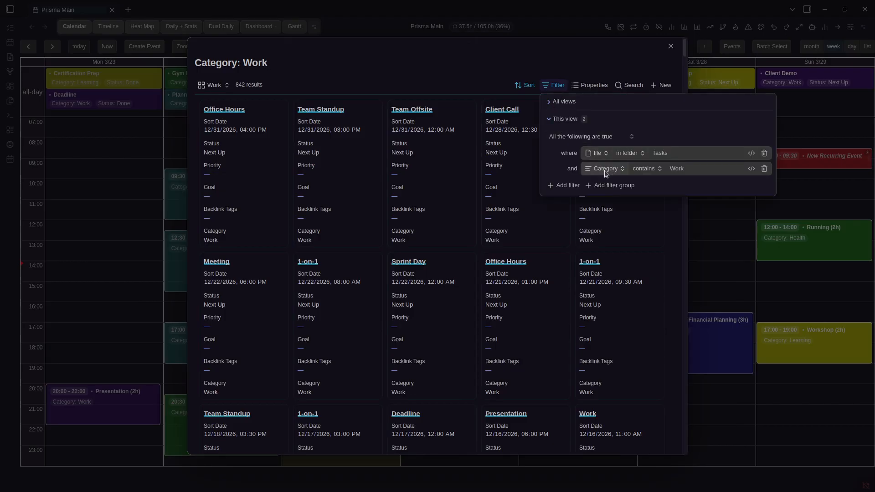
left_click(522, 55)
left_click(262, 86)
left_click(569, 61)
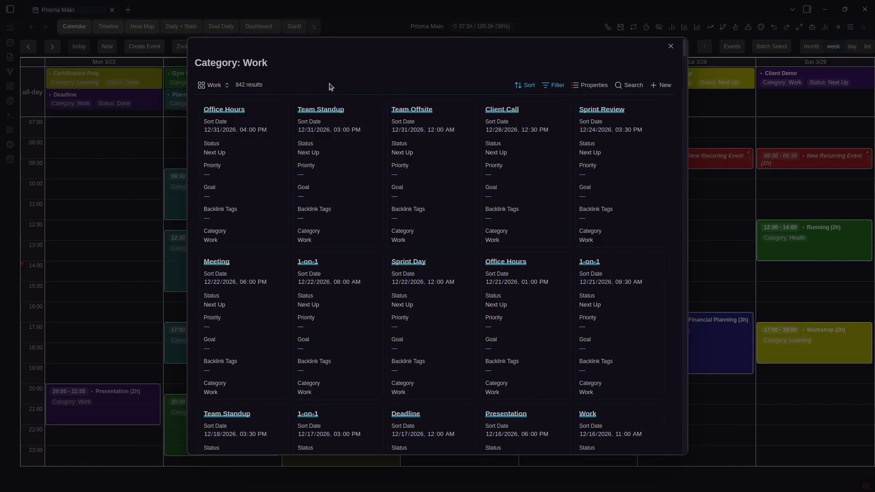
Set the Work view's layout to Table in its view configuration
left_click(231, 85)
left_click(246, 118)
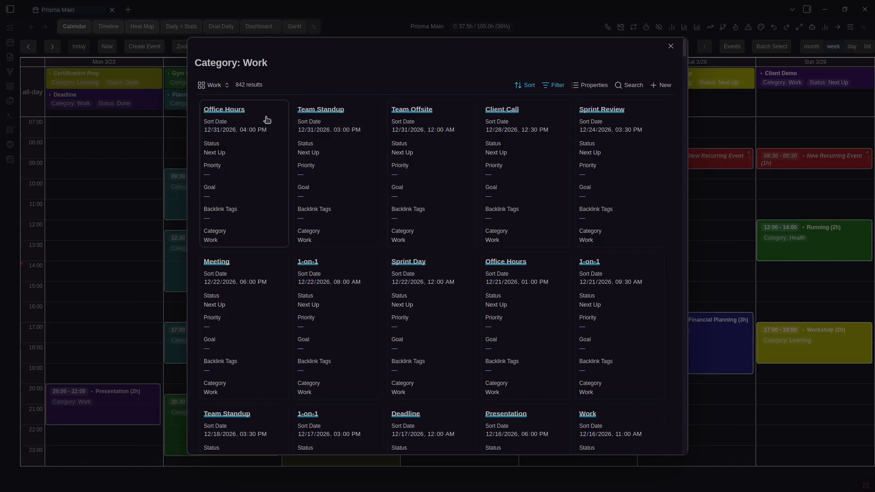
left_click(213, 86)
left_click(289, 119)
left_click(256, 144)
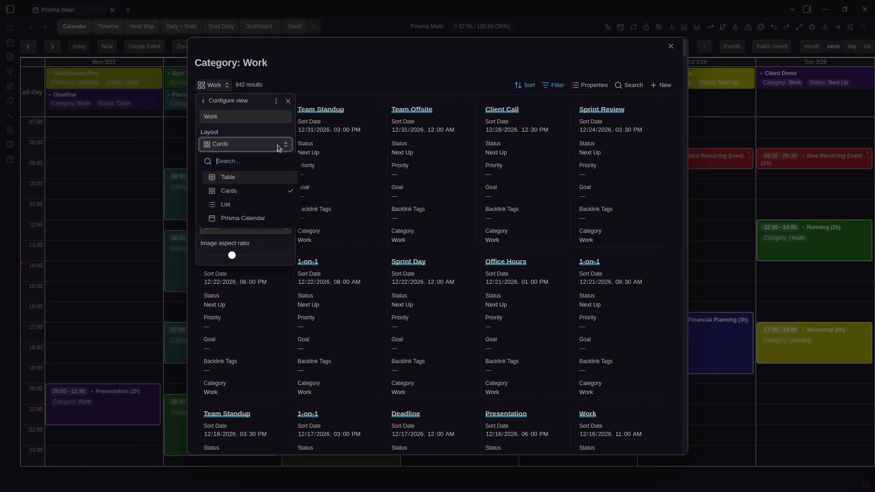
left_click(254, 179)
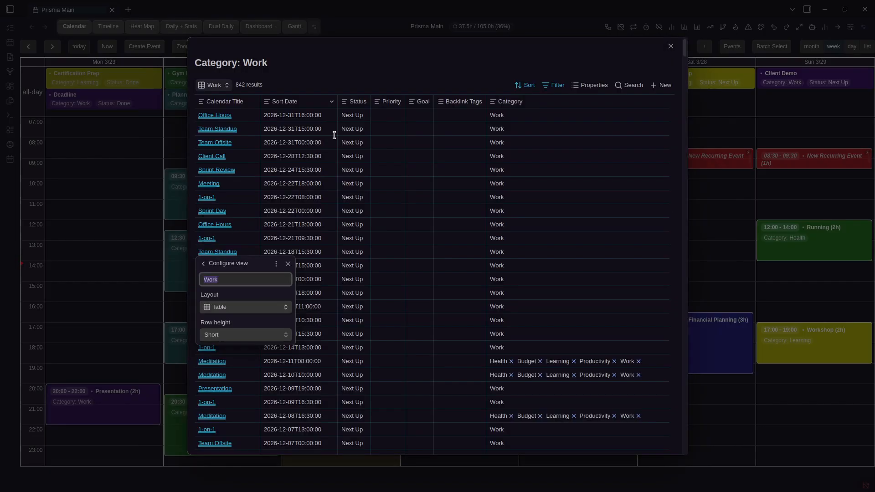
left_click(641, 61)
Close the Category: Work results, back out of renaming Work, and leave the settings
left_click(670, 46)
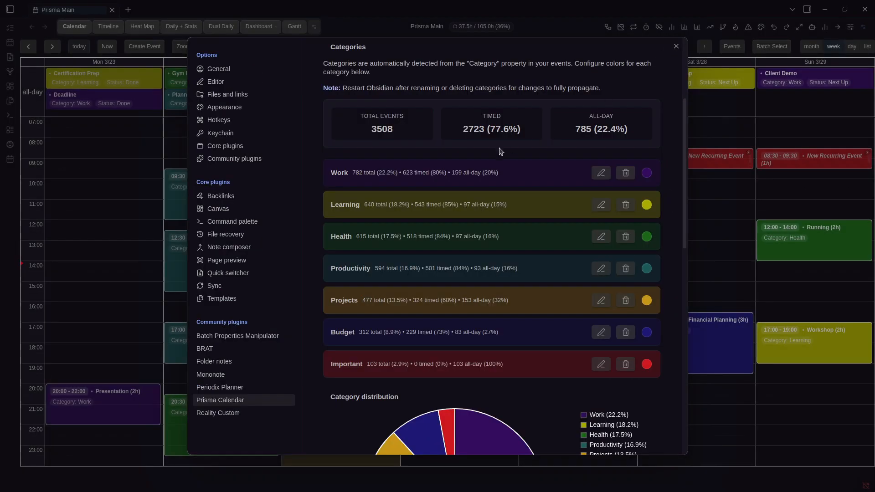
scroll(496, 157, "up", 2)
left_click(601, 227)
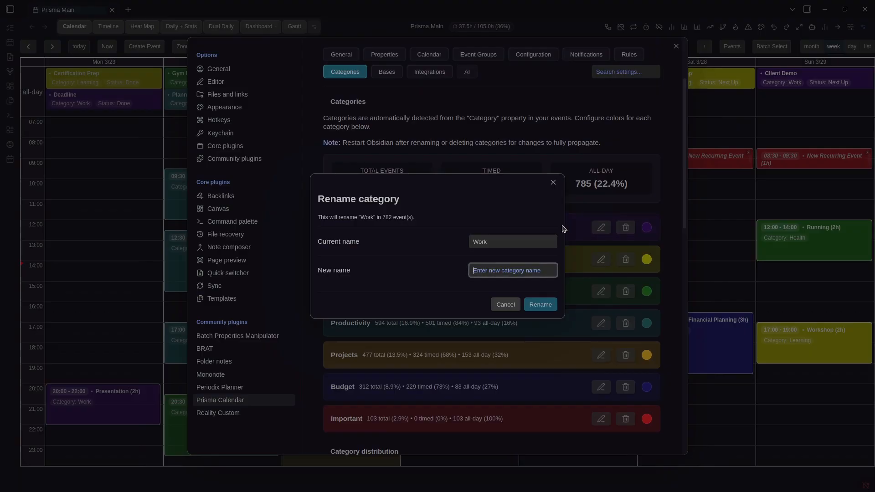
left_click(554, 183)
left_click(729, 186)
Rename the Learning category to 'Learn' in the calendar's category settings
key("ctrl+comma")
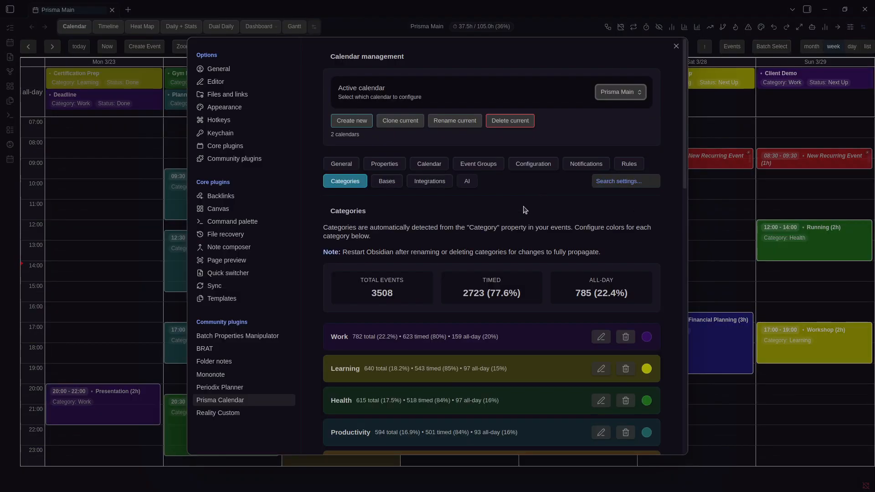
scroll(472, 251, "down", 3)
left_click(601, 173)
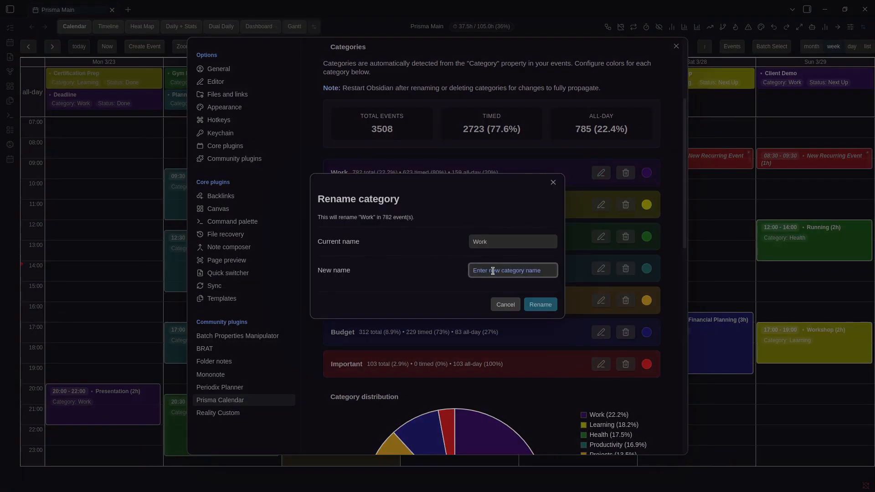
key("Escape")
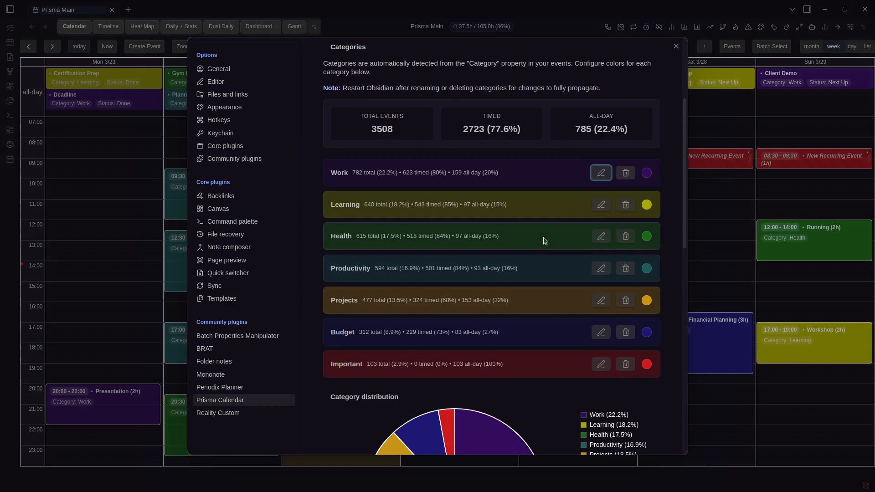
left_click(598, 205)
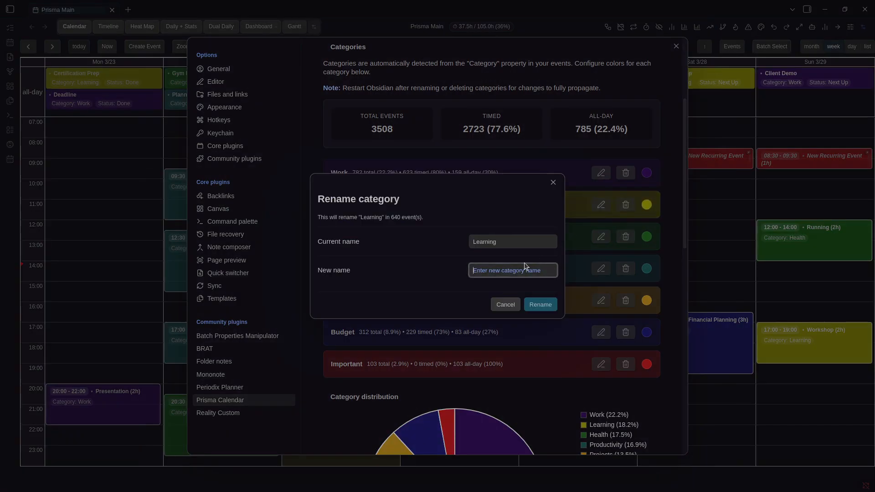
type("Learn")
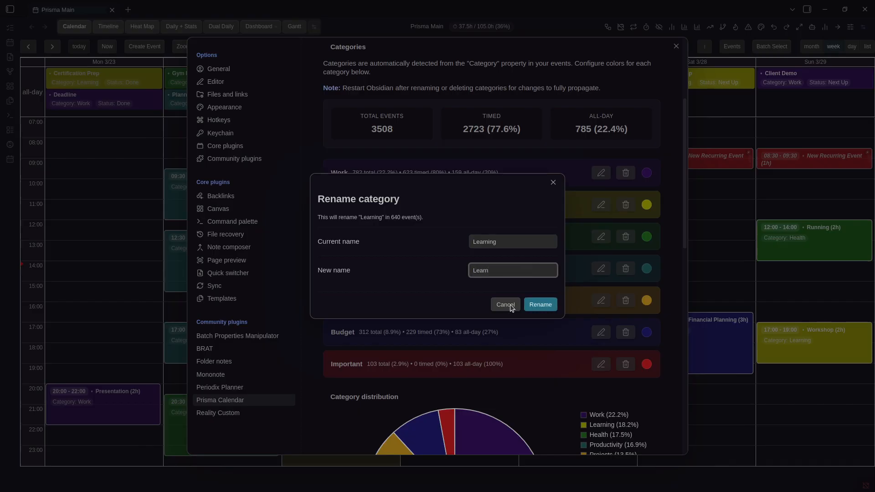
left_click(541, 305)
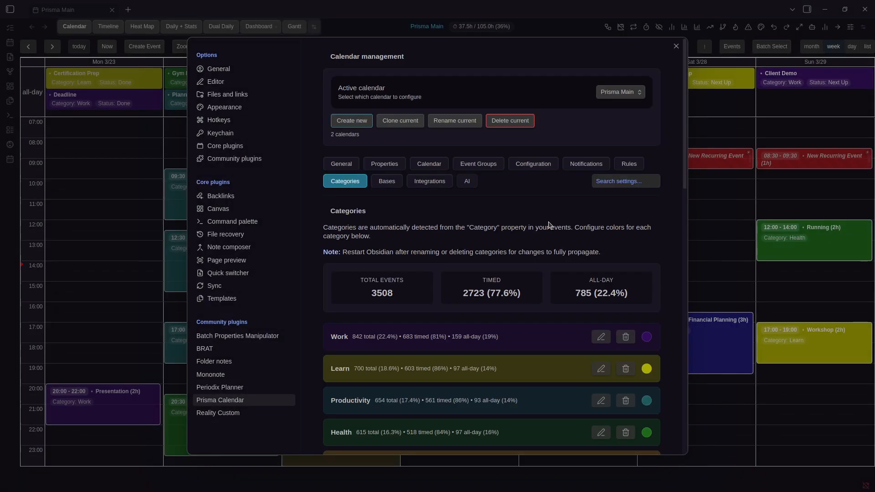
Delete the Budget category (372 events) from the Prisma Calendar category list
scroll(578, 310, "down", 2)
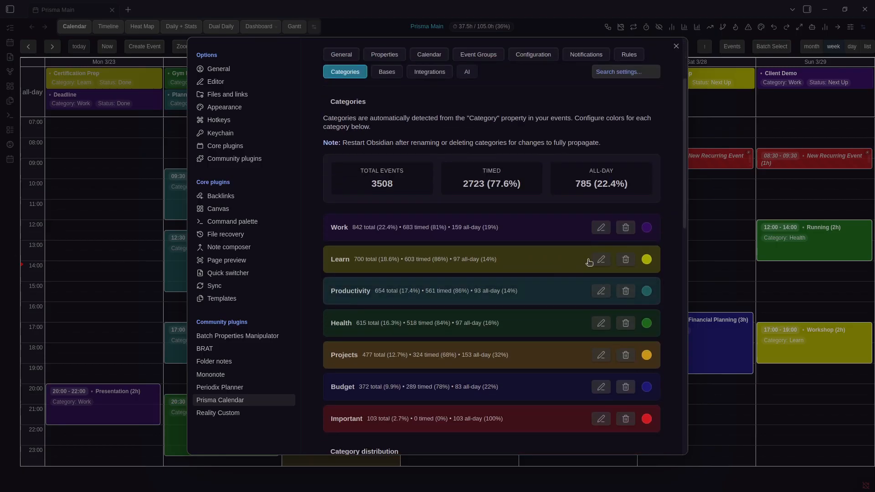
left_click(803, 338)
key("ctrl+comma")
scroll(518, 273, "down", 3)
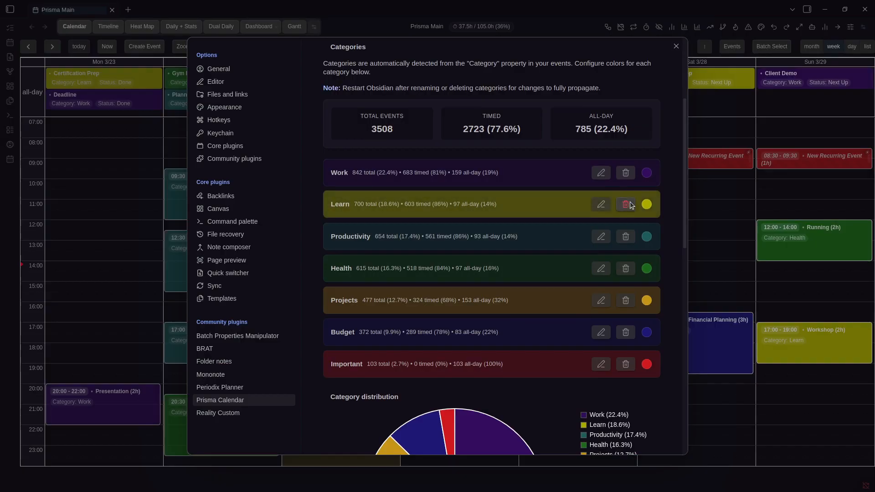
scroll(631, 205, "down", 1)
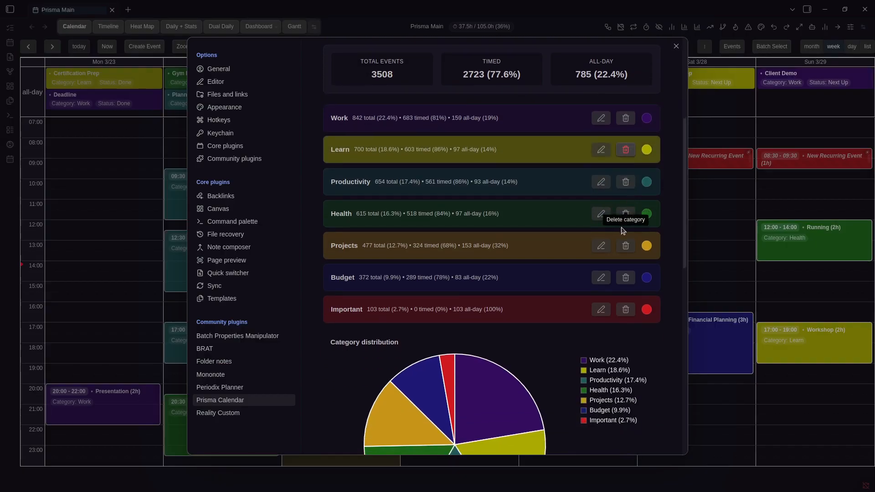
left_click(626, 277)
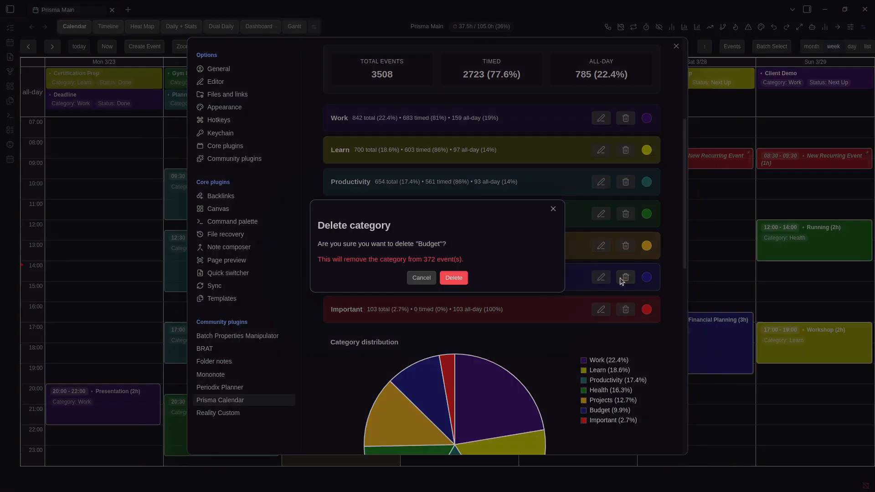
left_click(454, 277)
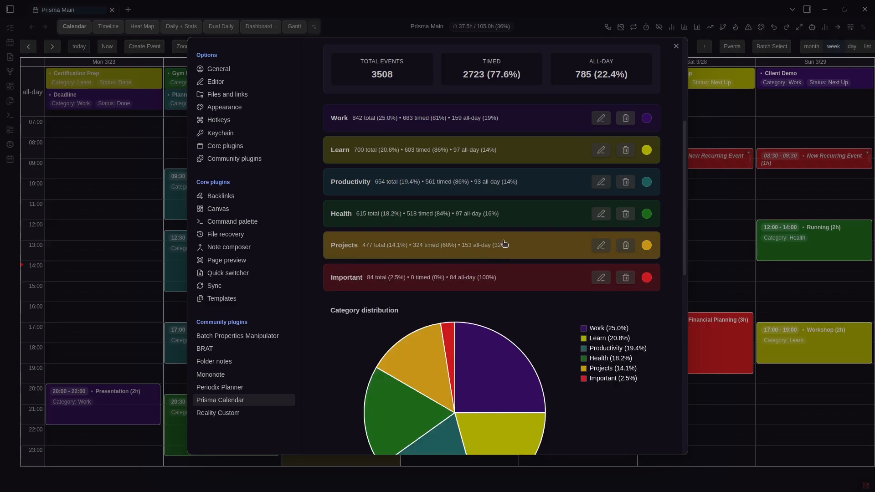
scroll(505, 244, "down", 7)
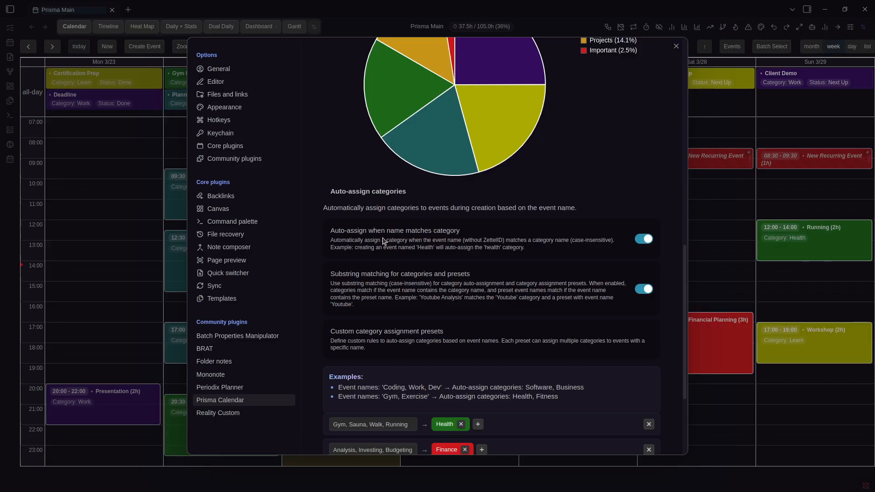
Create a 'Health' event on Saturday 3/28 from 11:30 to 13:00, categorised Health
key("Escape")
left_click_drag(687, 221, 687, 242)
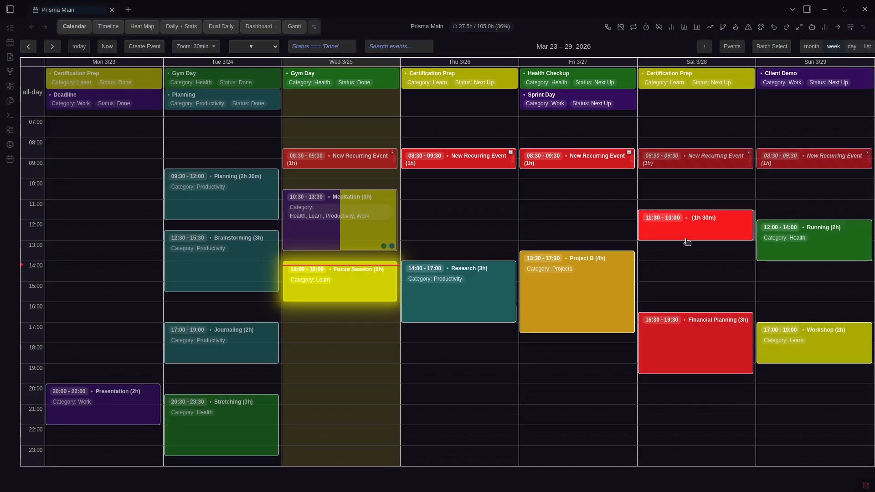
type("Health")
key("Return")
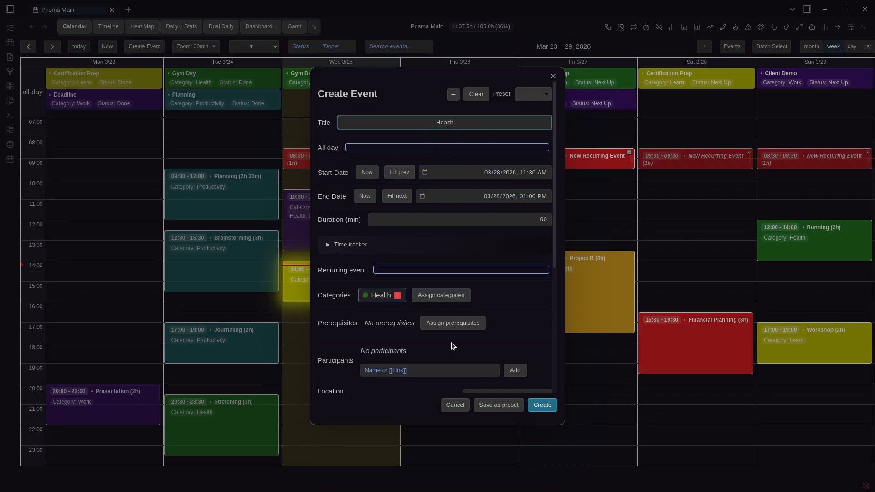
left_click(542, 404)
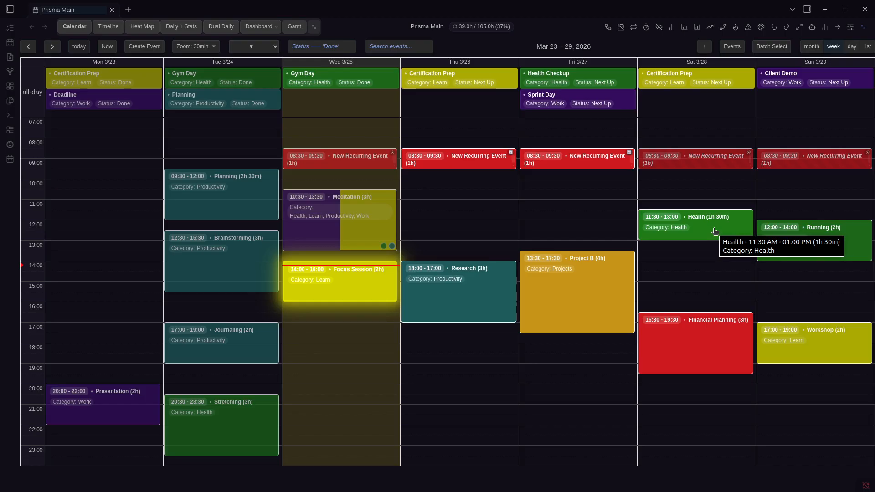
Draft a 'Walk Health' event on Saturday 14:00–16:00, fix the title typo, then discard it
key("ctrl+comma")
scroll(471, 281, "down", 12)
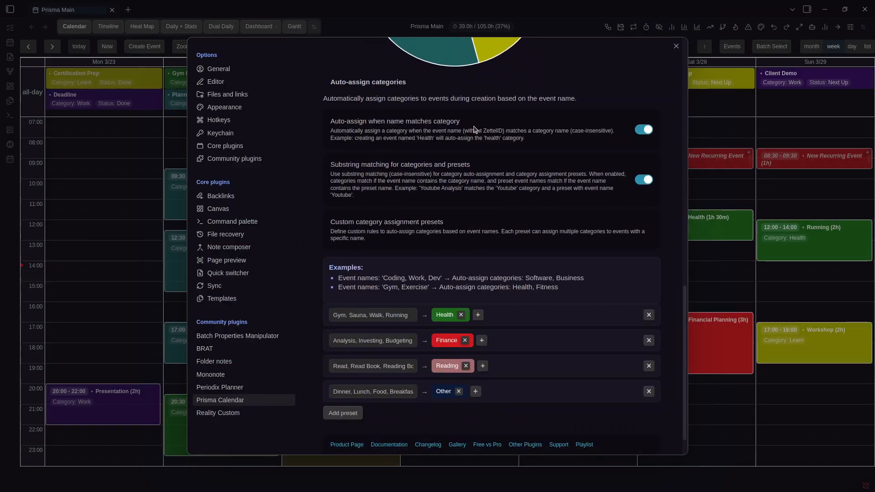
key("Escape")
left_click(681, 259)
key("ctrl+comma")
scroll(647, 254, "down", 13)
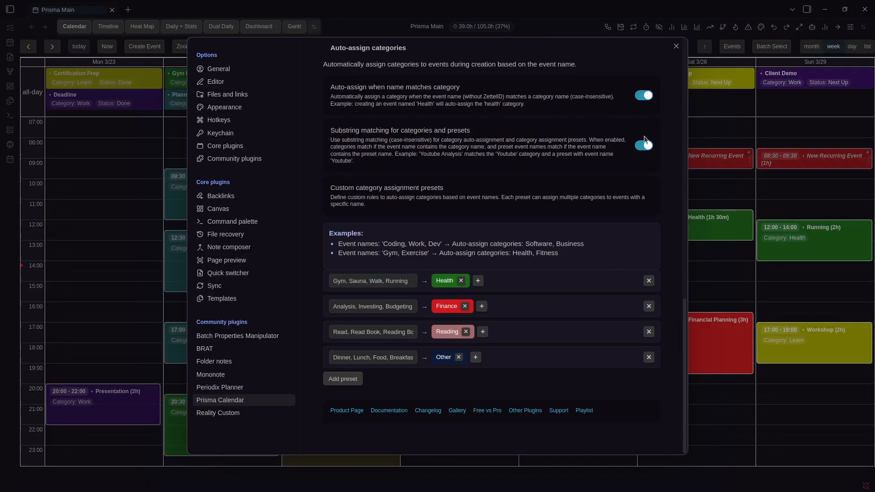
key("Escape")
left_click_drag(682, 262, 681, 298)
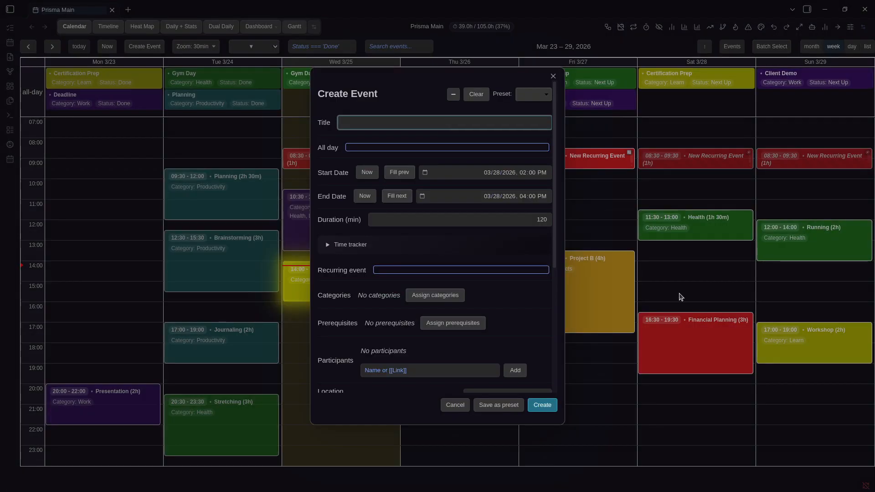
type("Walk ")
type("Healht")
key("ctrl+a")
key("Right")
key("ctrl+BackSpace")
type("Health")
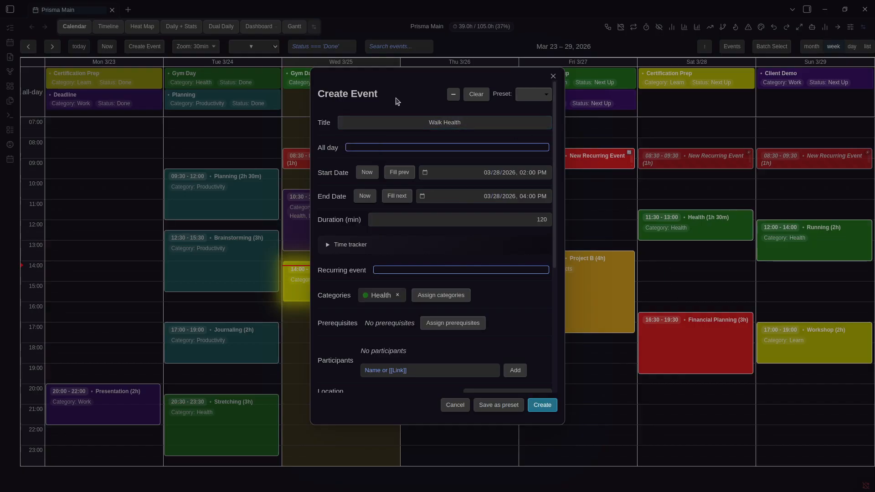
double_click(454, 122)
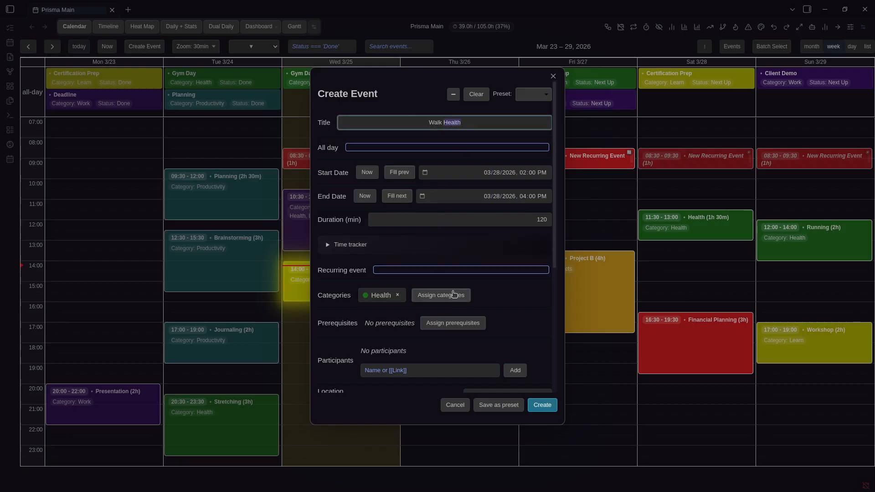
left_click(601, 368)
Test auto-assign with a 'Health Focus' draft on Friday 3/27, then review the first preset's event names
left_click_drag(572, 204, 567, 223)
type("Health")
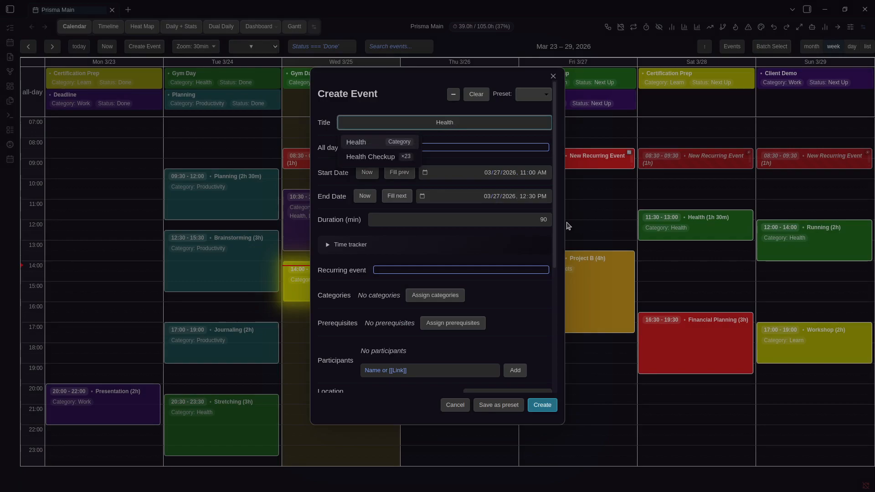
type(" Focus")
left_click(414, 79)
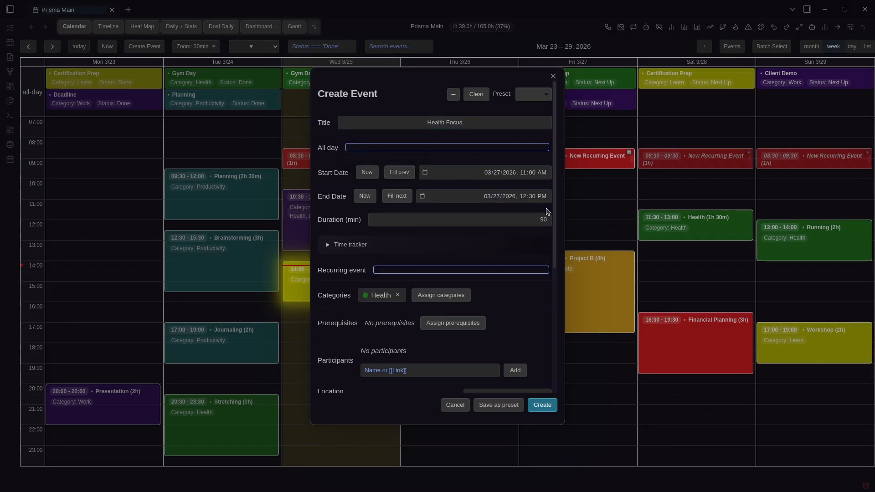
key("Escape")
key("ctrl+comma")
scroll(557, 214, "down", 13)
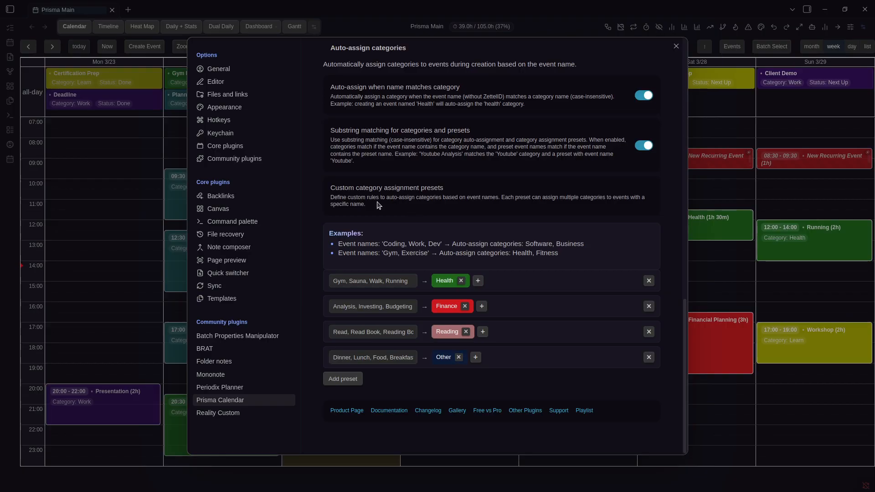
left_click(345, 280)
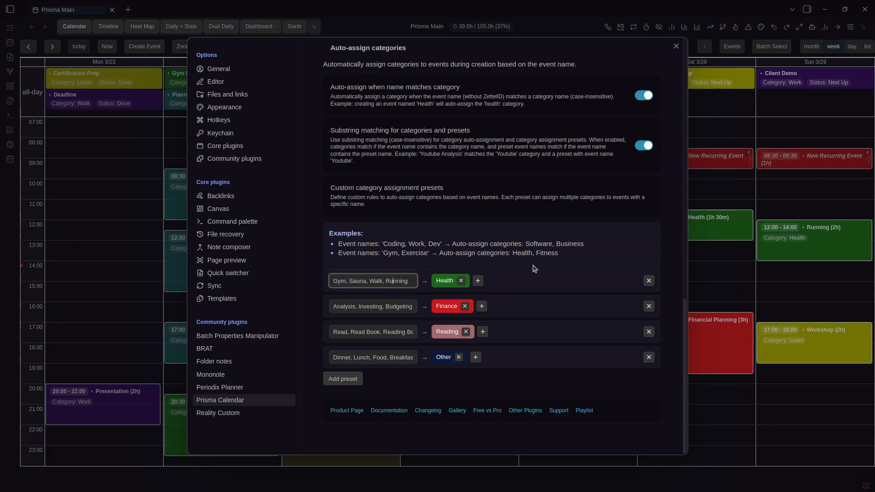
left_click(677, 255)
key("Escape")
Create a 'Gym' event on Saturday 3/28 from 14:00 to 15:30
left_click_drag(712, 267, 706, 293)
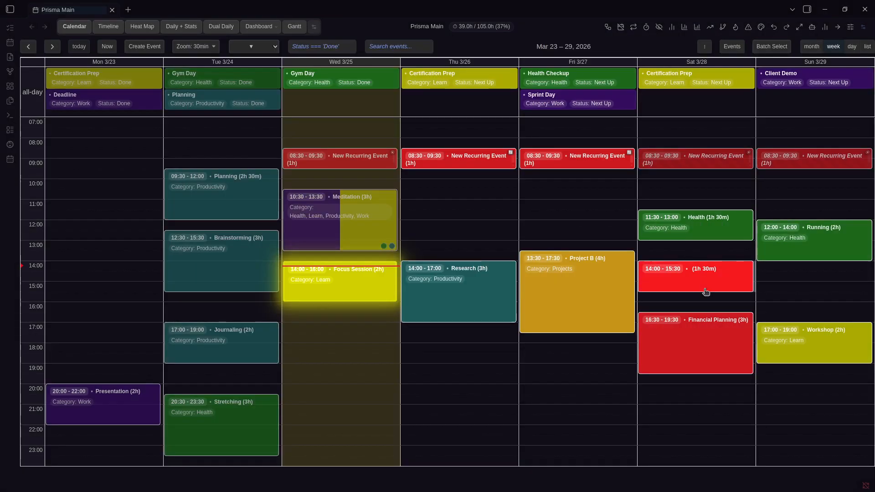
type("Gym")
key("Return")
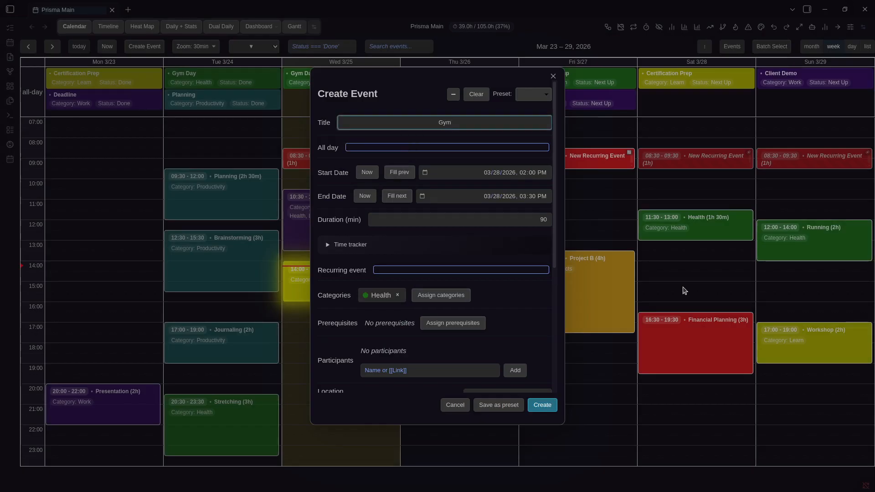
key("Return")
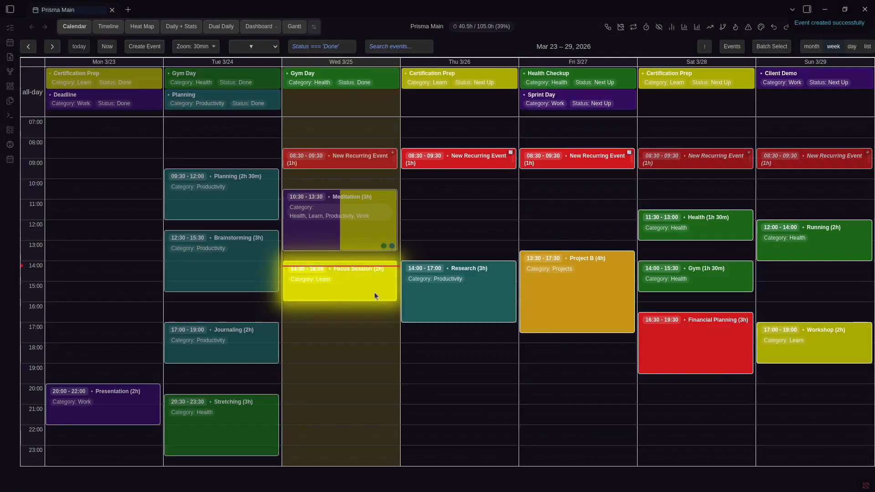
Try 'Gym Session' drafts on Friday 3/27 and Thursday 3/26 to test category auto-assign, cancelling both
key("ctrl+comma")
scroll(435, 301, "down", 15)
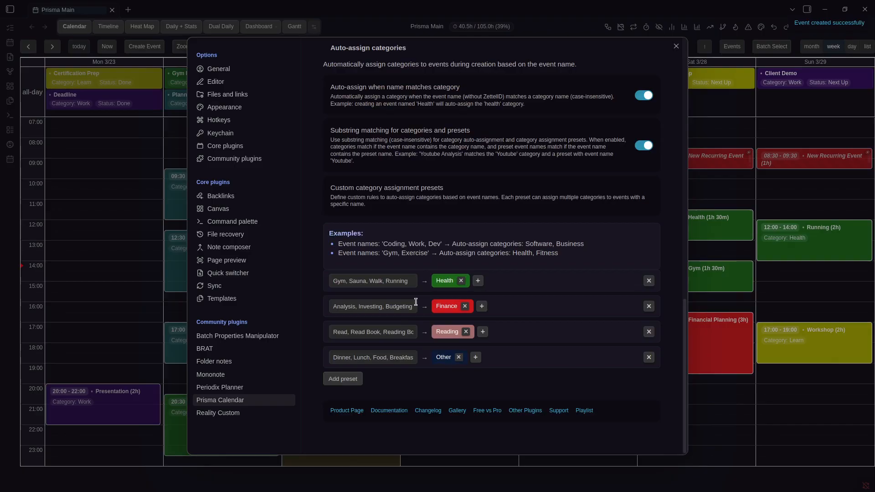
key("Escape")
left_click_drag(580, 194, 578, 221)
type("Gym Session")
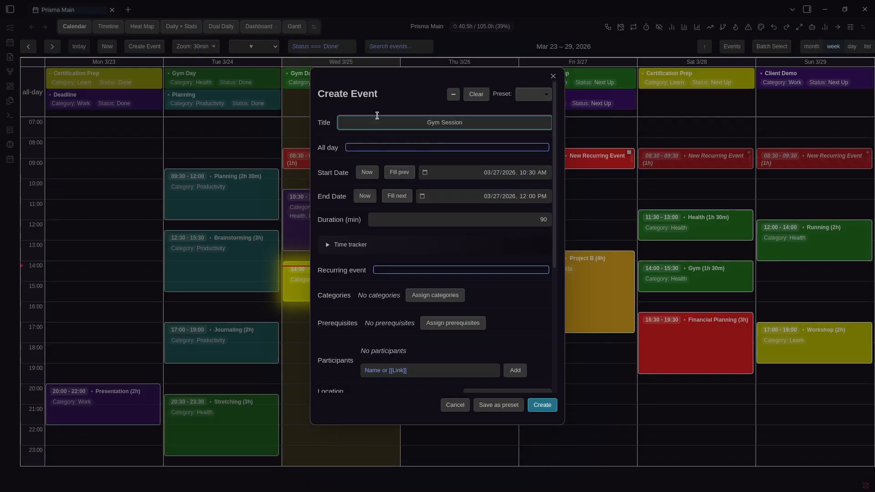
key("Escape")
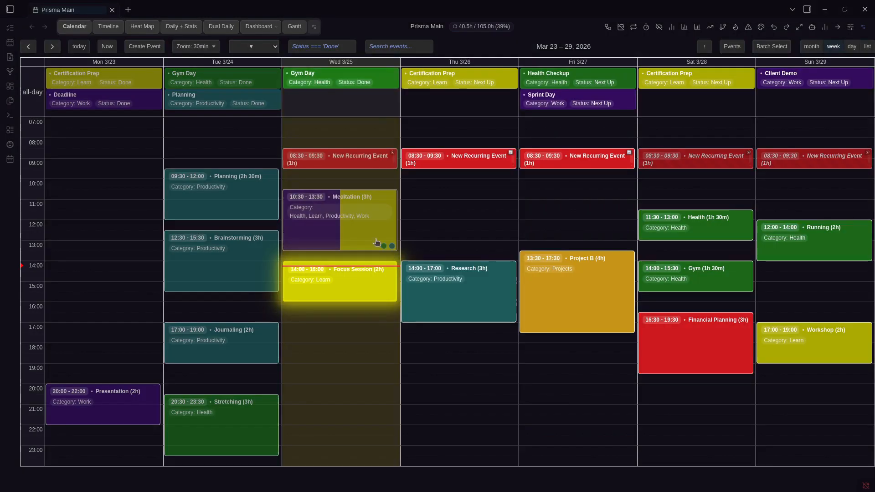
key("ctrl+comma")
key("Escape")
left_click_drag(466, 226, 465, 242)
type("Gym Session")
left_click(401, 98)
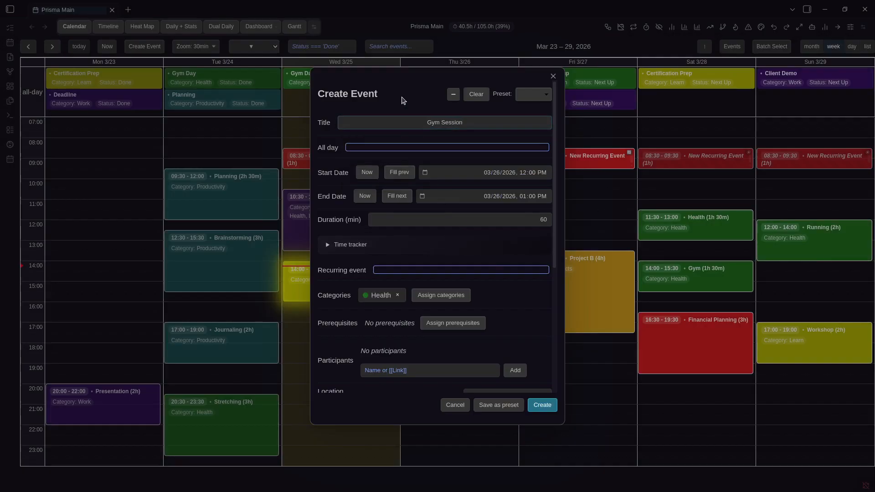
key("Escape")
Add a new, empty category assignment preset under Auto-assign categories
key("ctrl+comma")
scroll(504, 308, "down", 3)
scroll(504, 312, "down", 8)
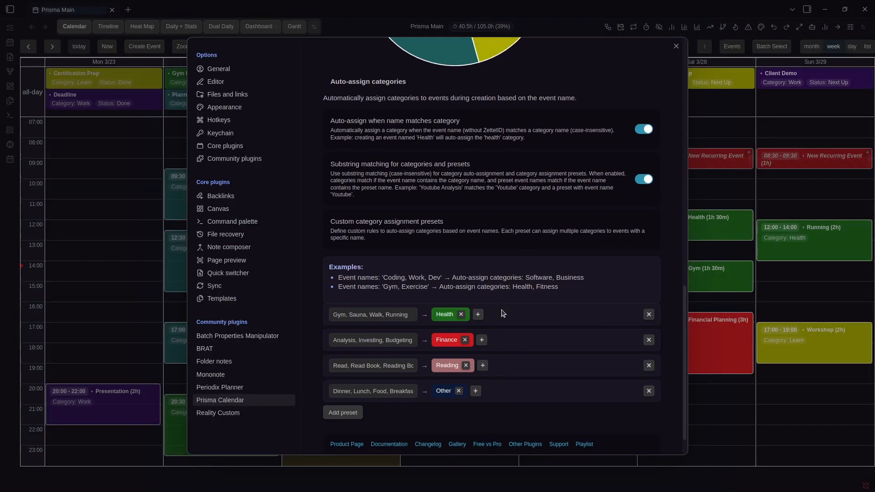
left_click(343, 378)
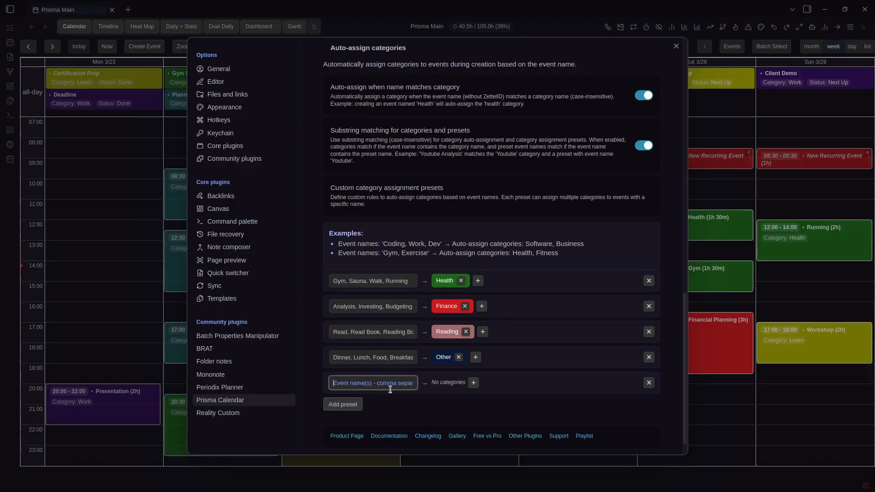
Add the Productivity and Projects categories to the Gym preset
left_click(474, 382)
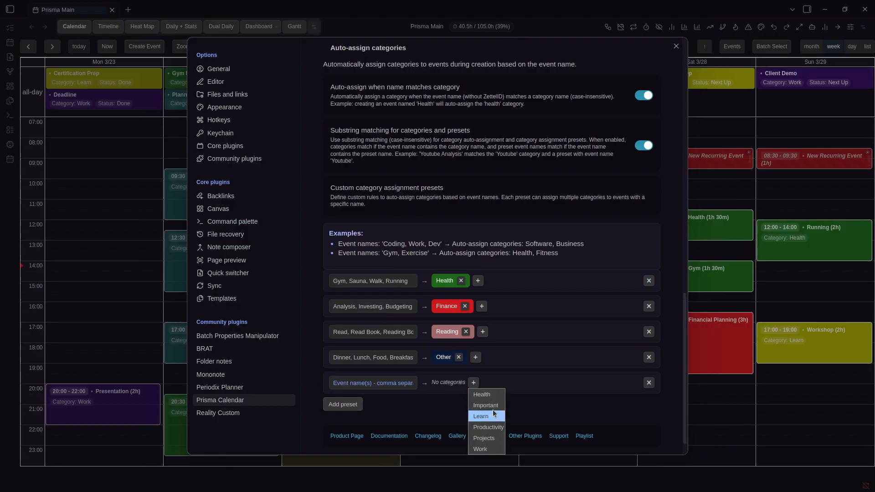
left_click(540, 378)
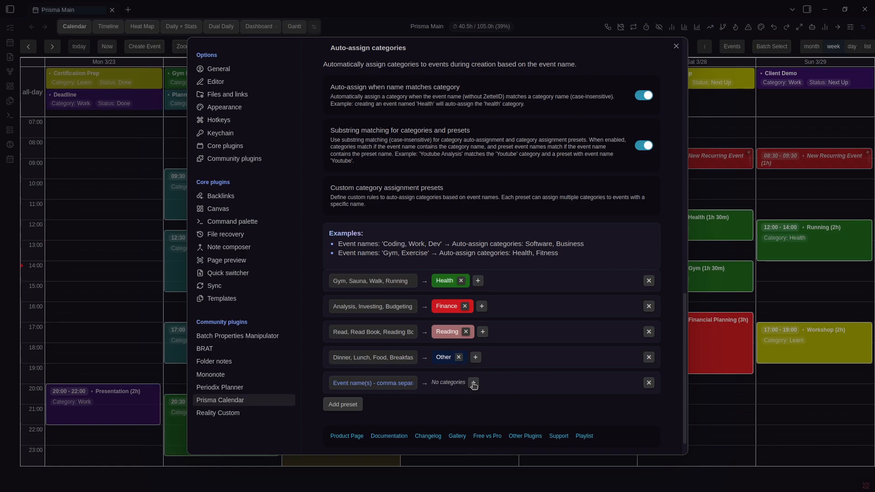
left_click(478, 280)
left_click(487, 315)
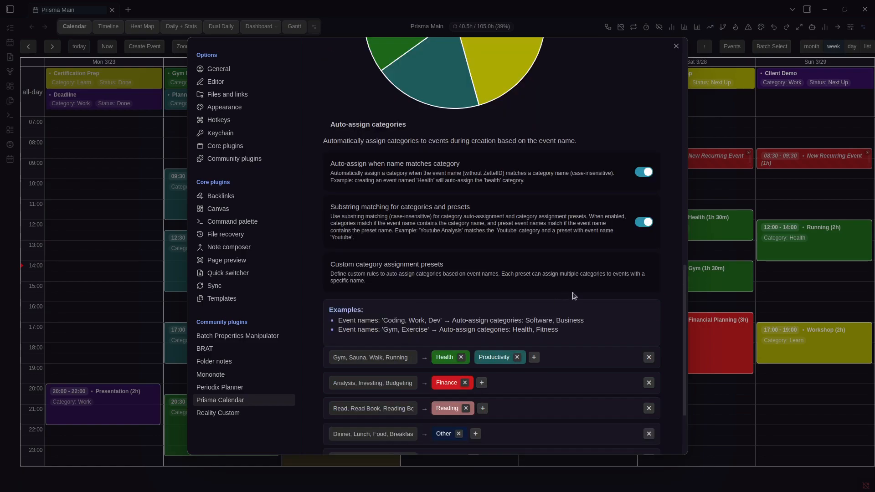
left_click(537, 360)
left_click(548, 389)
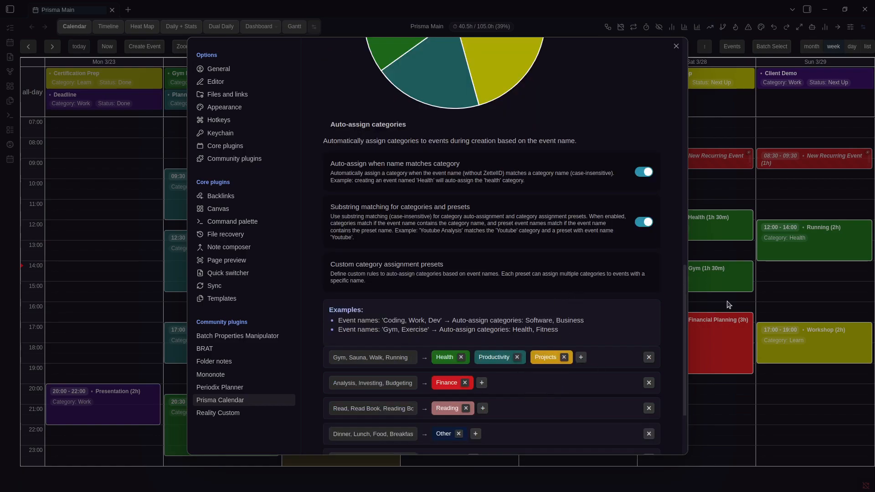
Test the Gym preset with a 'Gym' event draft on Friday 3/27, then cancel it
left_click(728, 301)
left_click_drag(580, 204, 579, 206)
type("Gym")
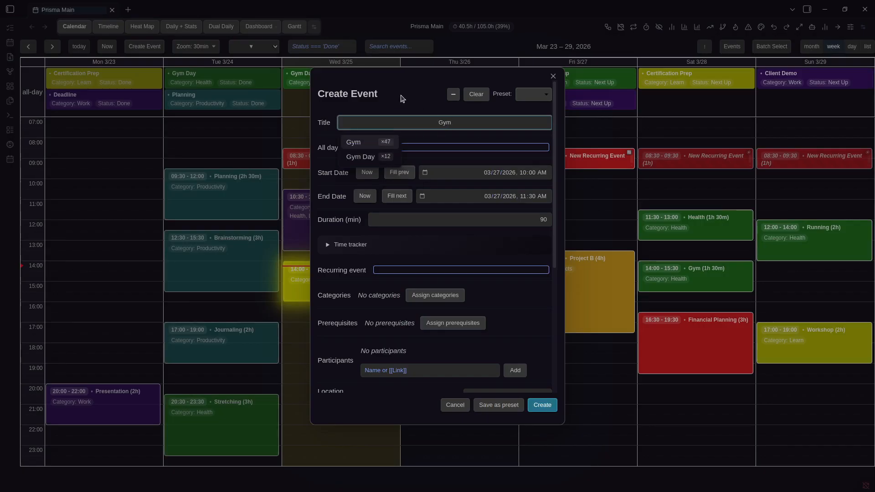
left_click(387, 91)
key("Escape")
Remove Projects and Productivity from the Gym preset, leaving only Health
key("ctrl+comma")
scroll(543, 295, "down", 9)
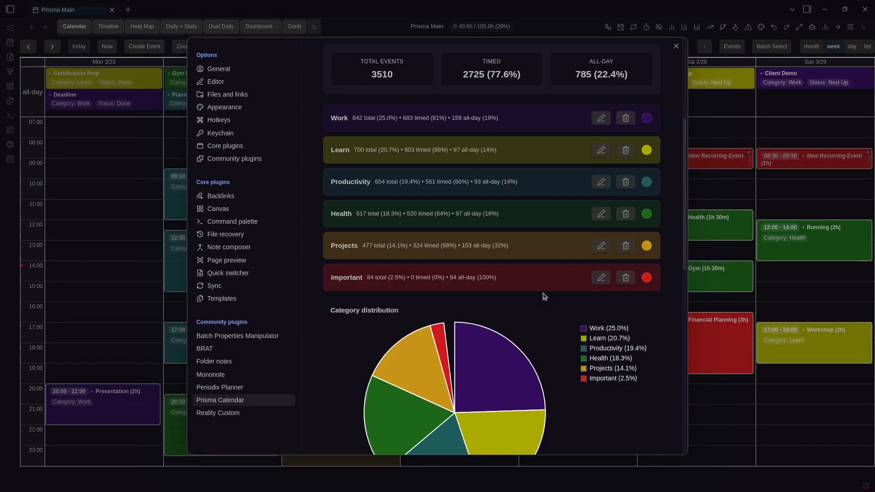
scroll(549, 301, "down", 5)
left_click(565, 260)
left_click(520, 261)
Check with a 'gym' draft on Friday 11:30–13:00 that only Health is assigned, then cancel it
left_click(716, 238)
left_click_drag(570, 234, 569, 220)
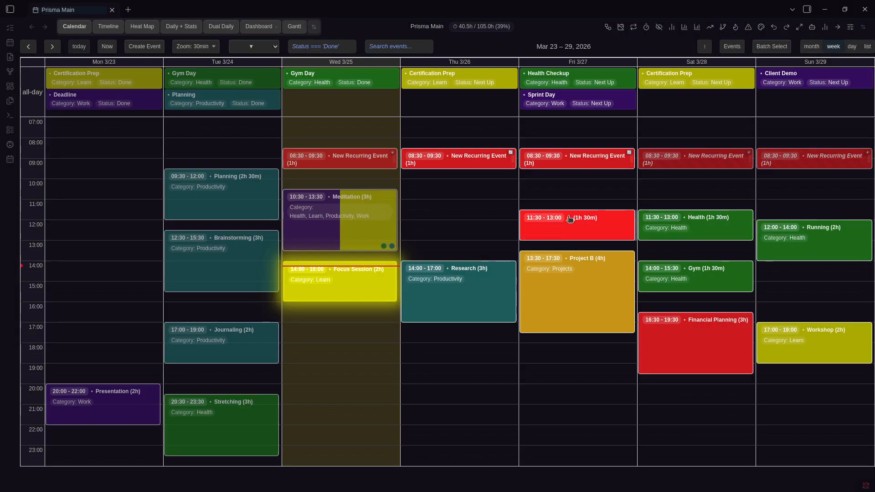
type("gym")
left_click(377, 86)
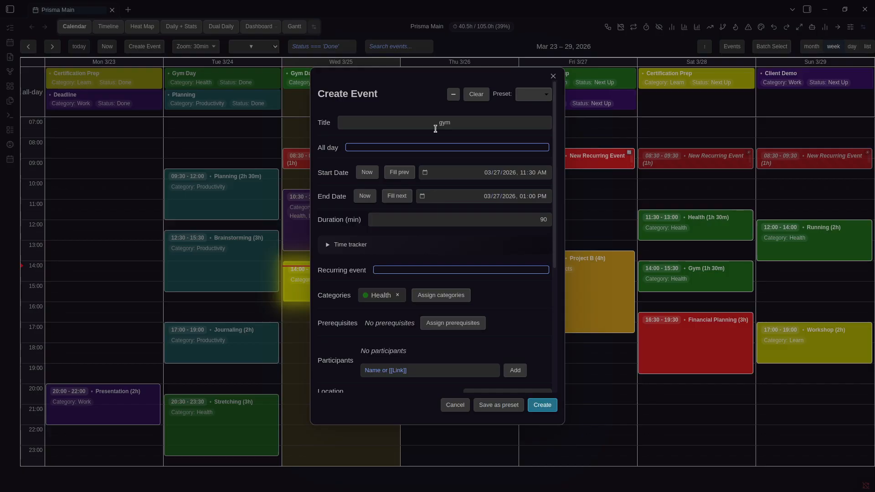
left_click(653, 206)
Look over the event names in the existing presets, then go to the Bases settings
key("ctrl+comma")
scroll(547, 272, "down", 15)
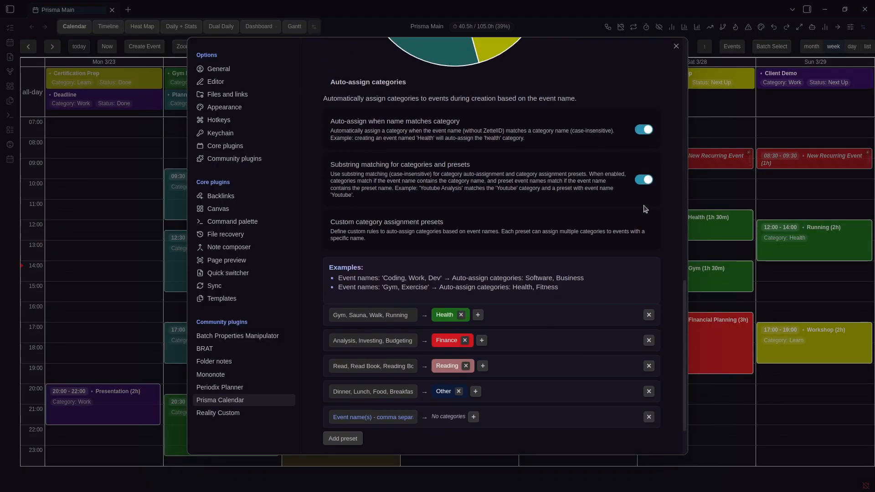
scroll(403, 349, "down", 2)
left_click(389, 359)
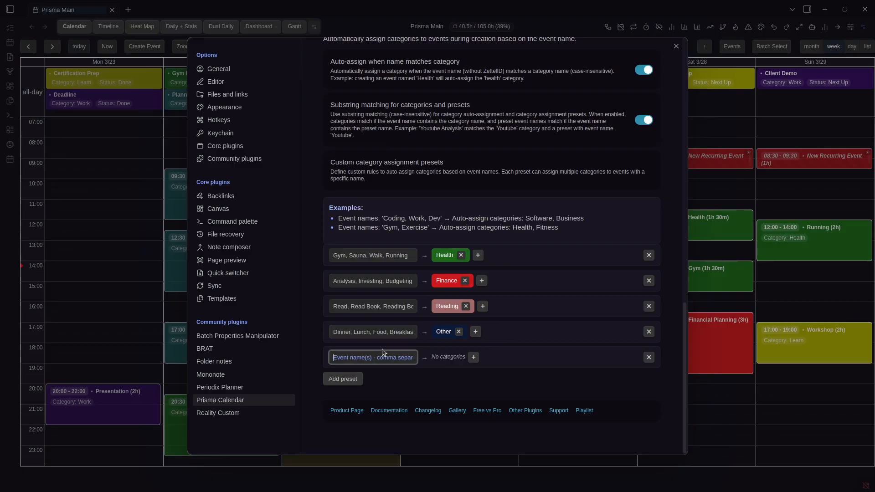
triple_click(345, 256)
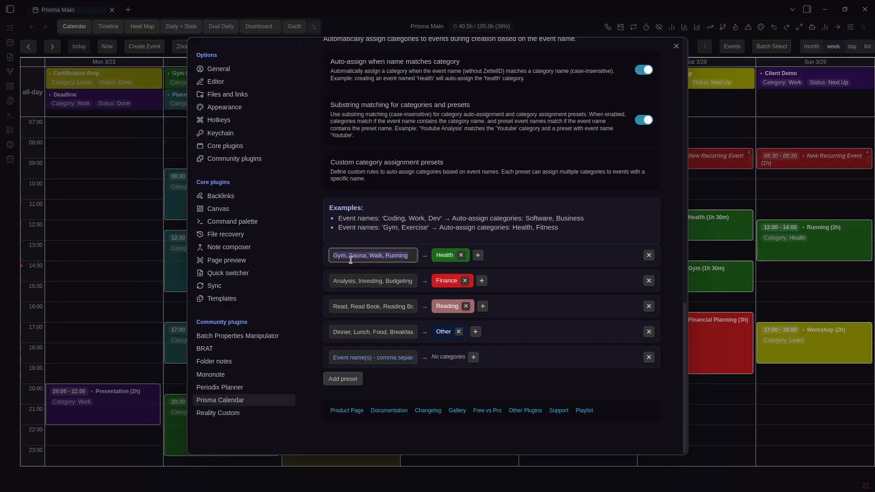
double_click(371, 282)
double_click(350, 280)
left_click(361, 310)
double_click(360, 310)
double_click(375, 308)
double_click(387, 308)
left_click(398, 309)
scroll(570, 293, "up", 8)
left_click(387, 182)
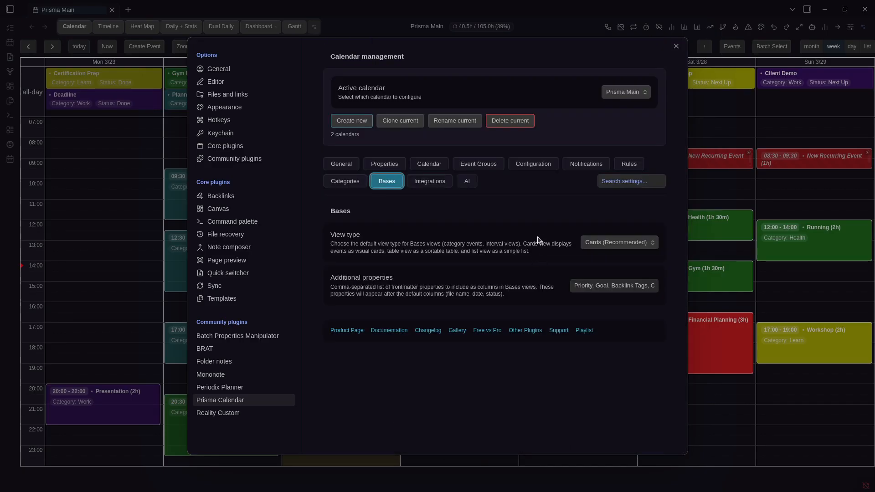
Set the Bases view type to Table and view the Work category's events as a table
left_click(589, 242)
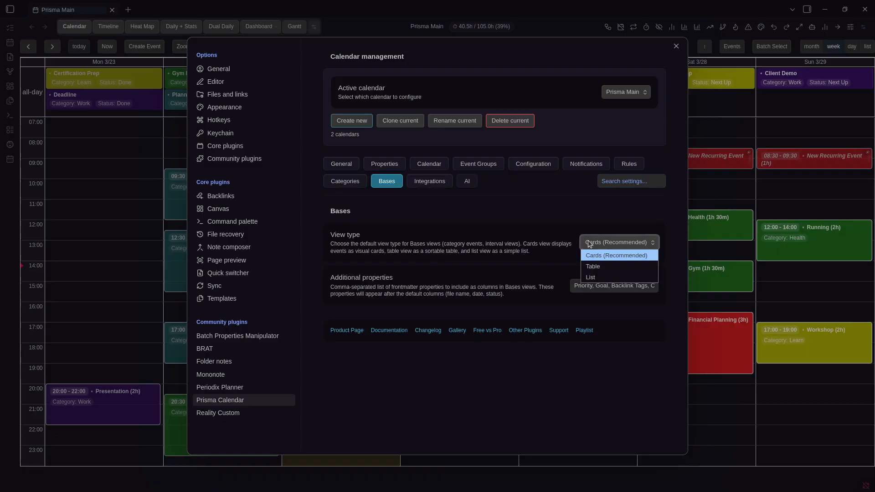
left_click(597, 268)
left_click(345, 181)
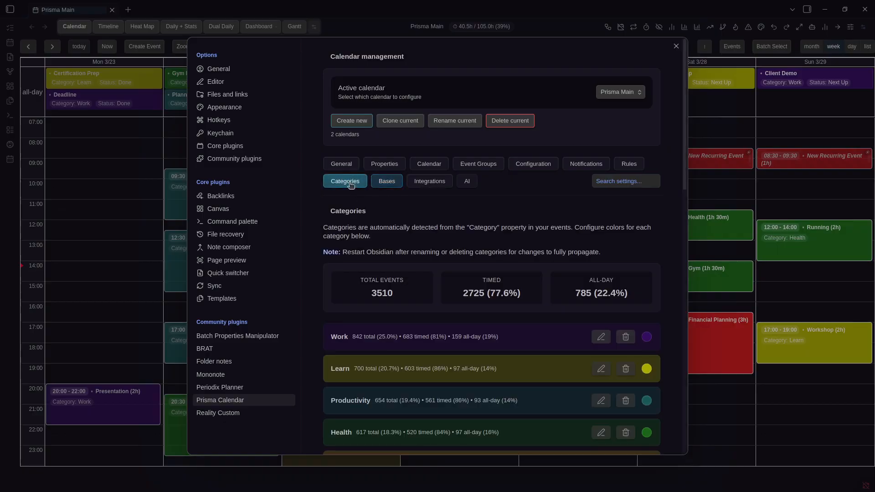
left_click(387, 333)
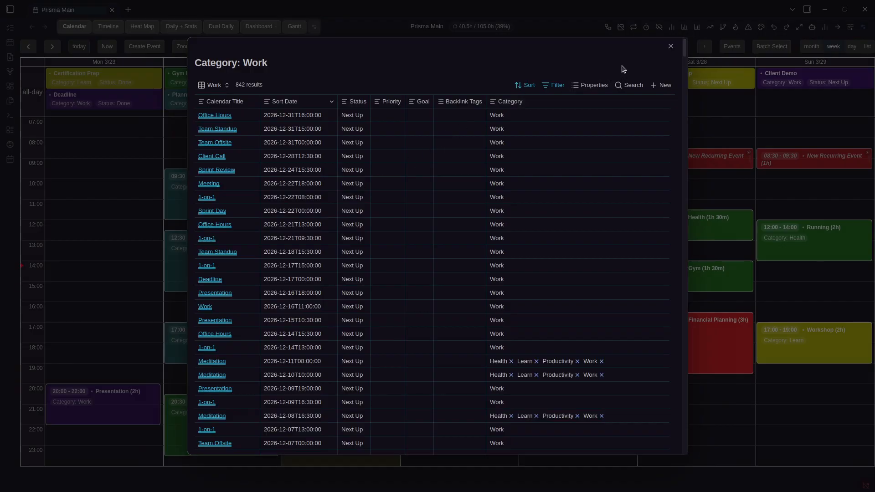
left_click(671, 46)
Switch the Bases view type back to Cards and view the Work category's events as cards
left_click(384, 182)
left_click(639, 242)
left_click(615, 254)
left_click(345, 183)
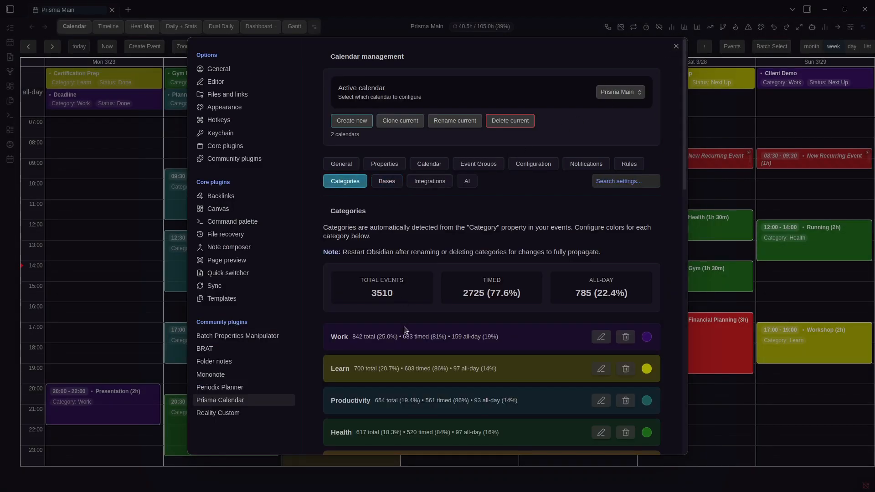
left_click(499, 340)
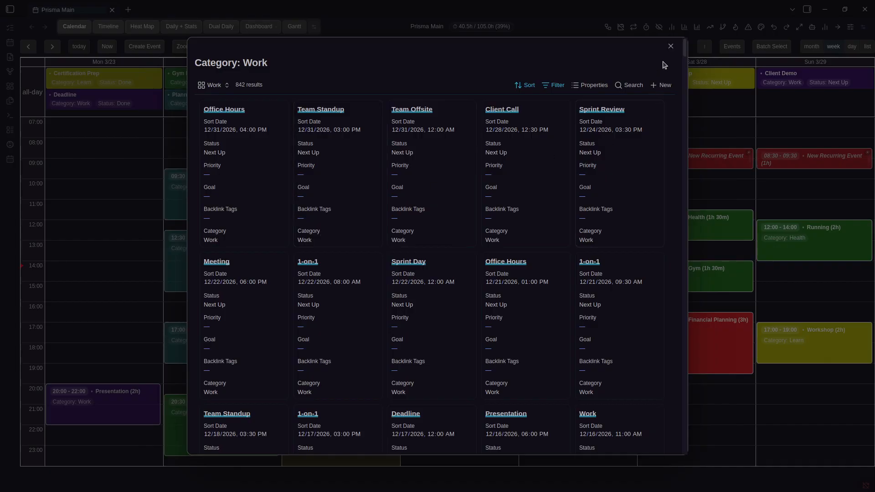
left_click(670, 46)
Inspect the Bases Additional properties list, then close the settings
left_click(386, 180)
left_click(606, 286)
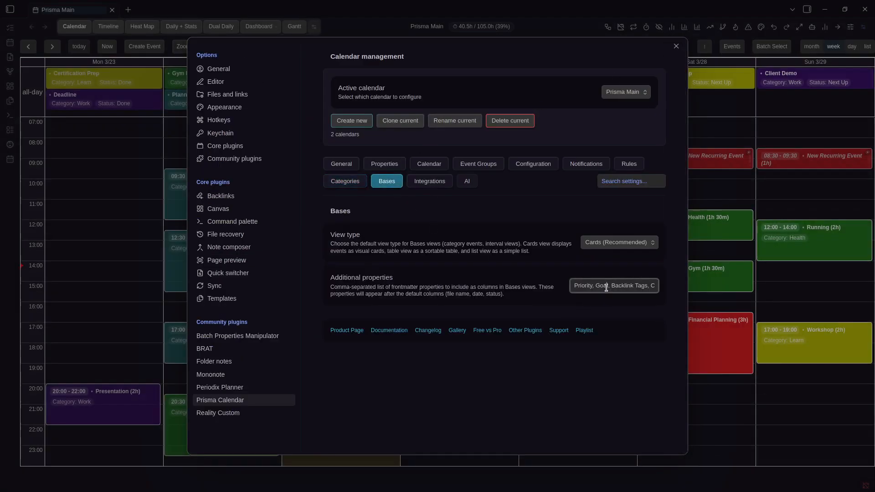
key("End")
key("Home")
key("Escape")
Show this week's events as Bases cards via 'Prisma Calendar: Bases' and scroll through them
key("ctrl+p")
type("PRisma C")
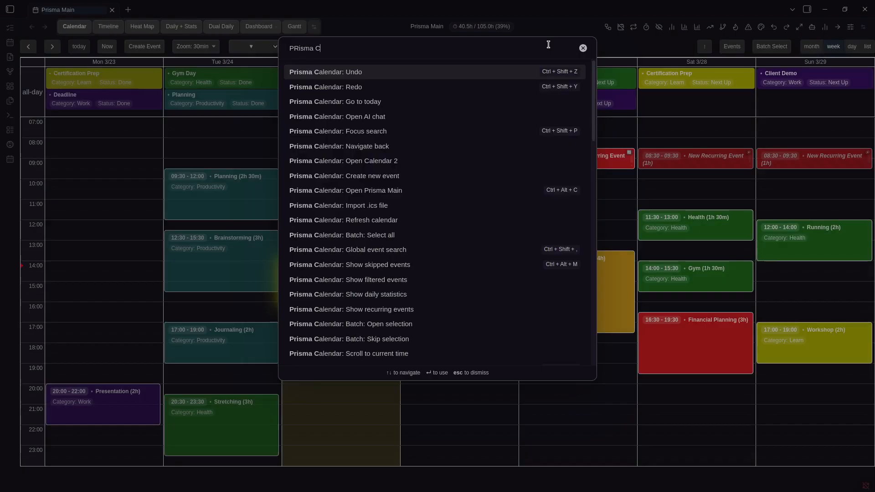
type("alendar: Bases")
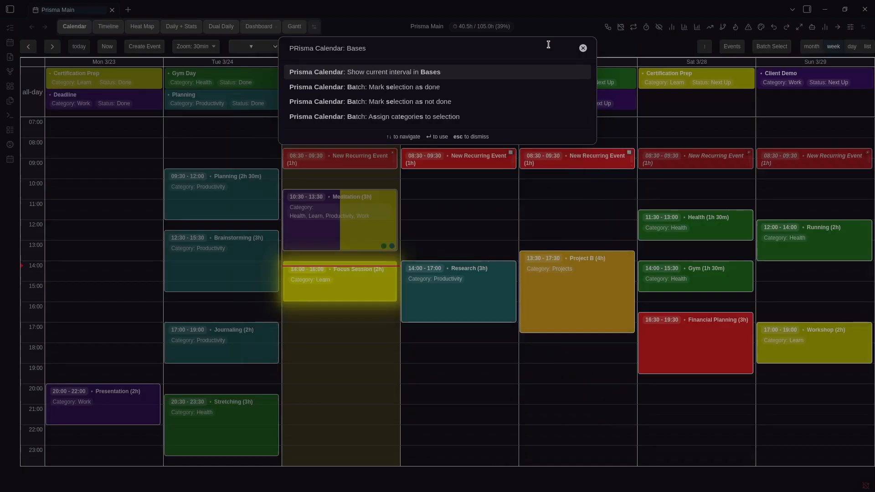
key("Return")
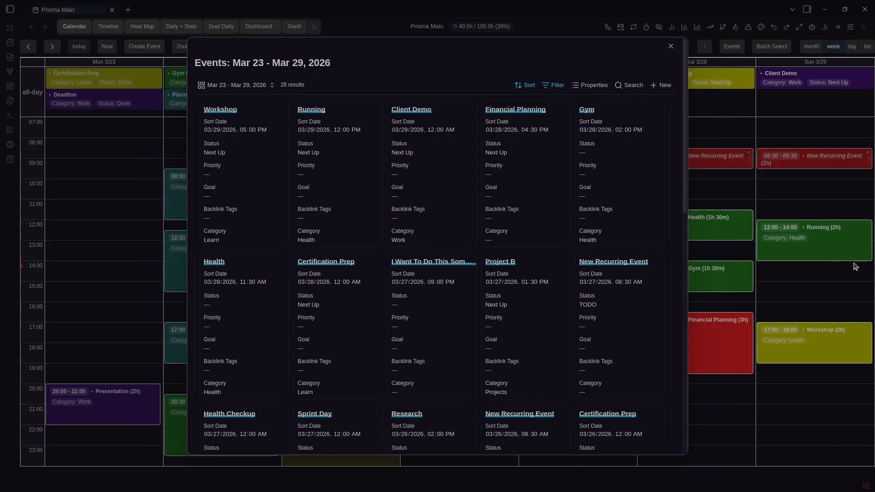
scroll(514, 264, "down", 10)
scroll(518, 328, "up", 10)
scroll(310, 167, "down", 1)
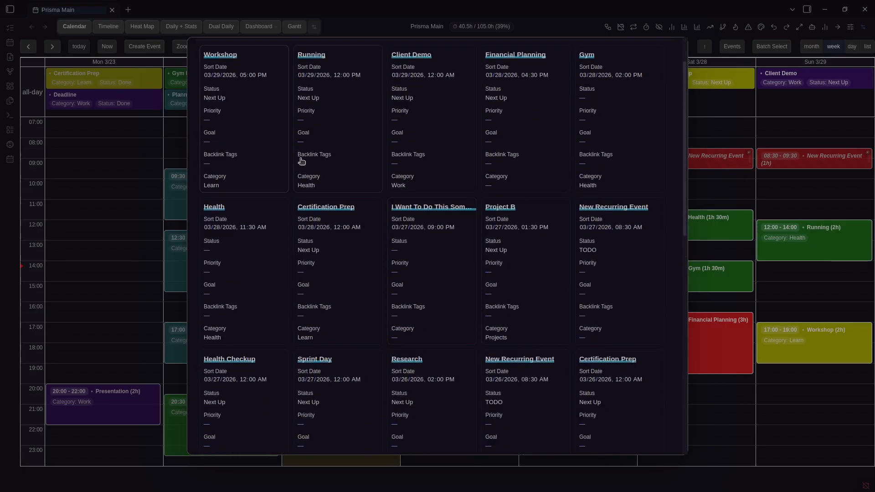
scroll(222, 119, "up", 1)
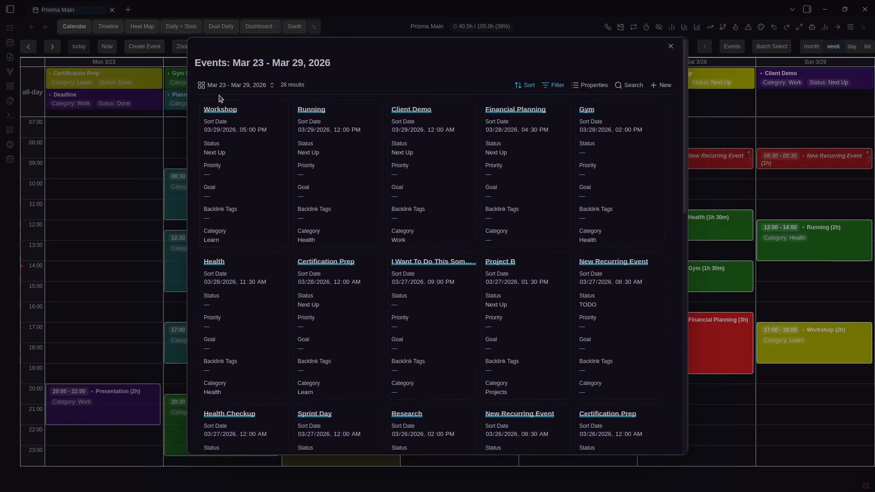
left_click(670, 47)
key("ctrl+comma")
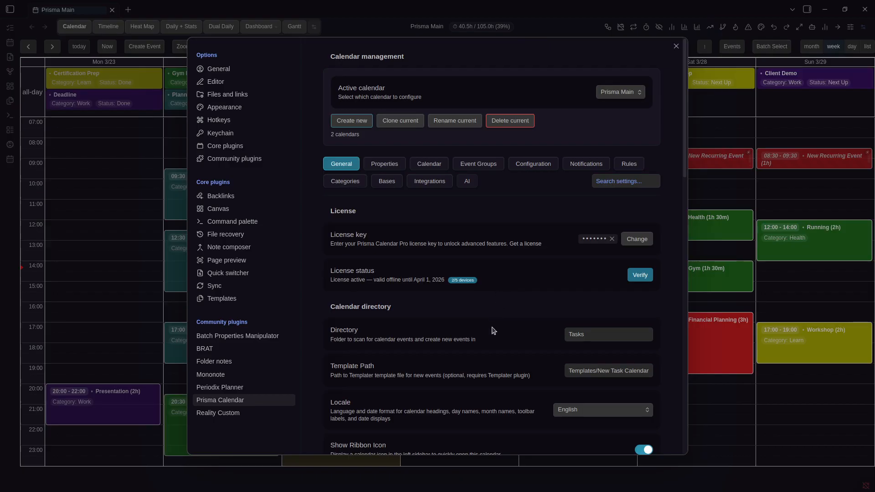
Check the new-event template path, then open and review the New Task Calendar template's frontmatter
left_click(613, 375)
key("End")
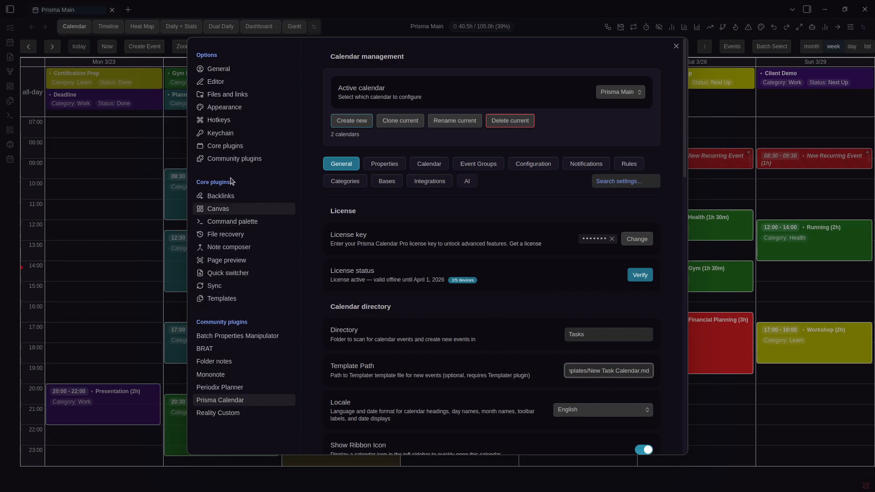
key("Escape")
key("ctrl+b")
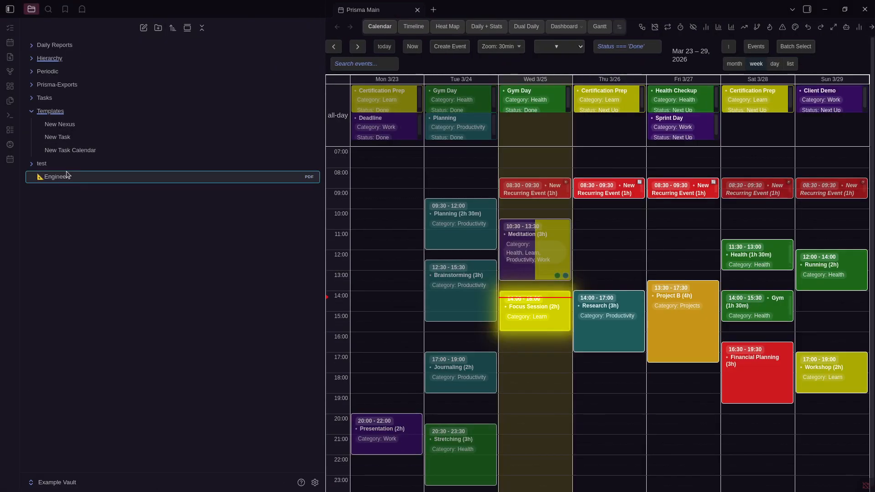
left_click(67, 150)
key("ctrl+b")
left_click_drag(281, 329, 155, 77)
left_click(392, 314)
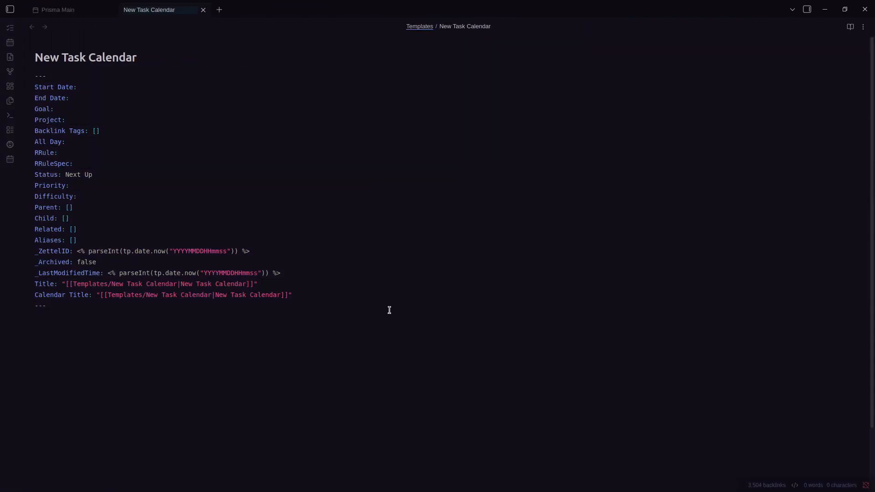
Enable the Templater plugin under Community plugins
key("ctrl+comma")
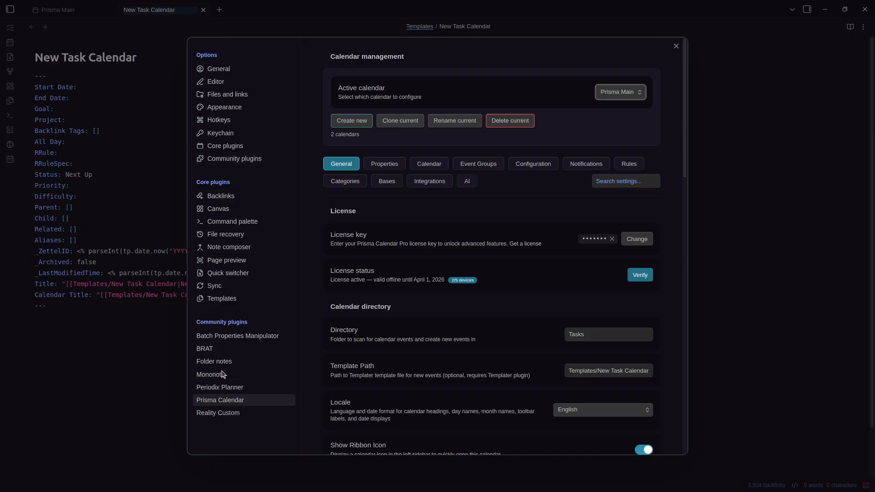
left_click(236, 161)
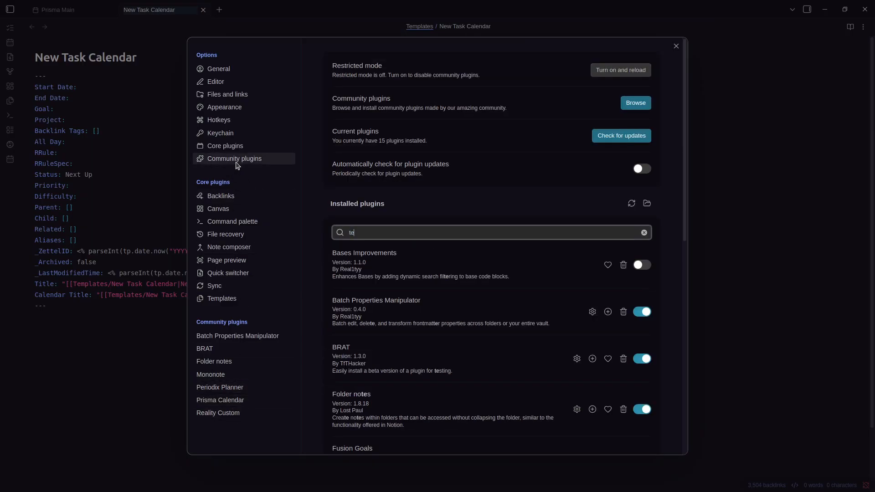
type("later")
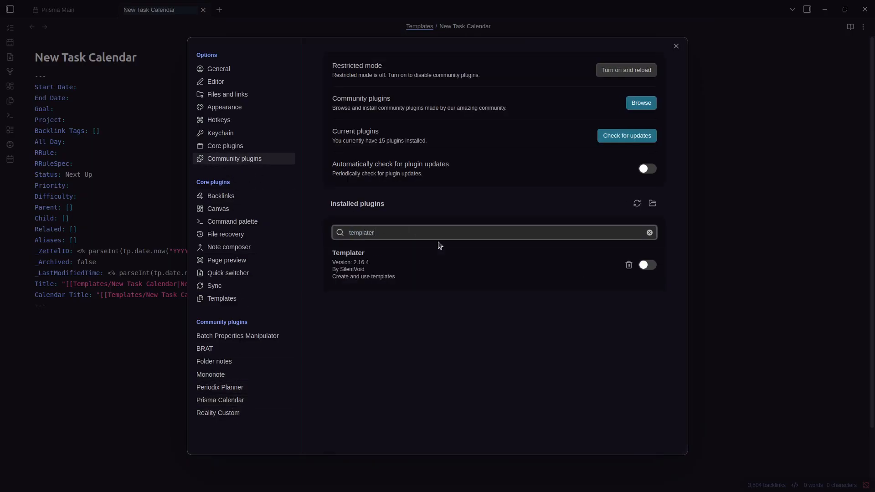
left_click(648, 267)
key("Escape")
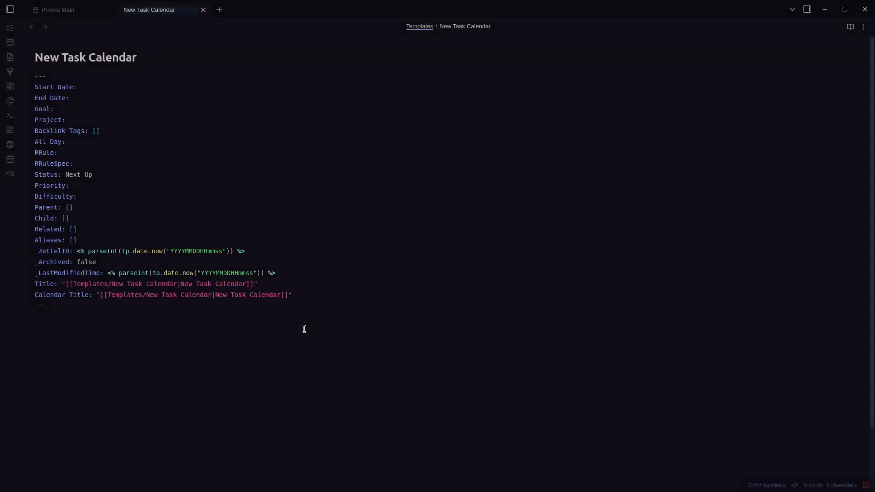
Create an event titled New Event on Thursday 11:30–13:00 in the Prisma Main calendar
key("ctrl+Tab")
left_click_drag(451, 237, 455, 214)
type("New Event")
key("Return")
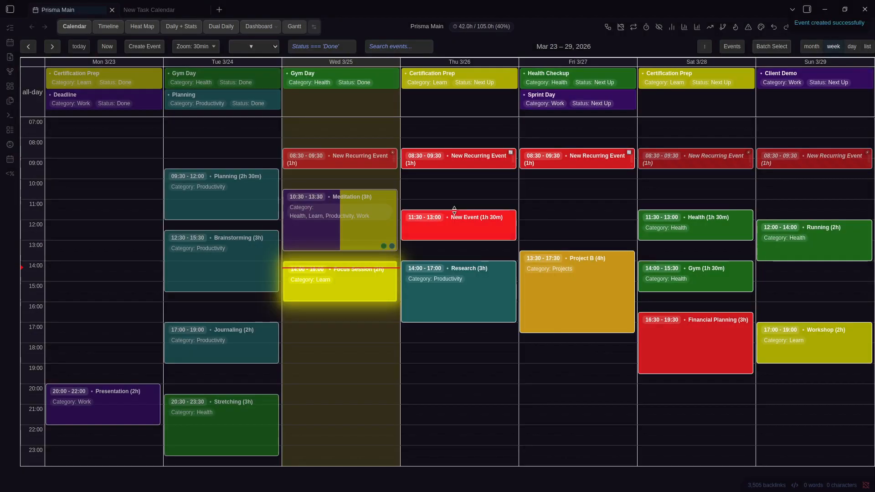
left_click(473, 223)
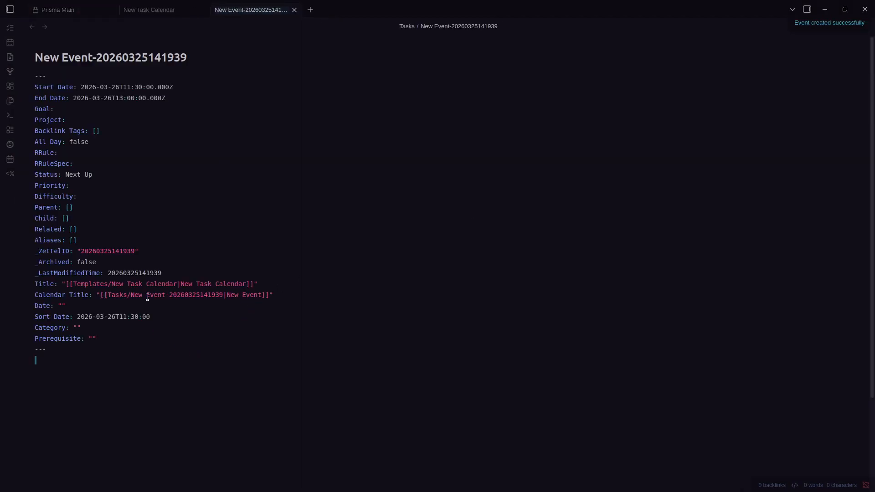
Compare the New Event note's filled frontmatter and dates against the New Task Calendar template
key("ctrl+shift+Tab")
key("ctrl+Tab")
key("ctrl+shift+Tab")
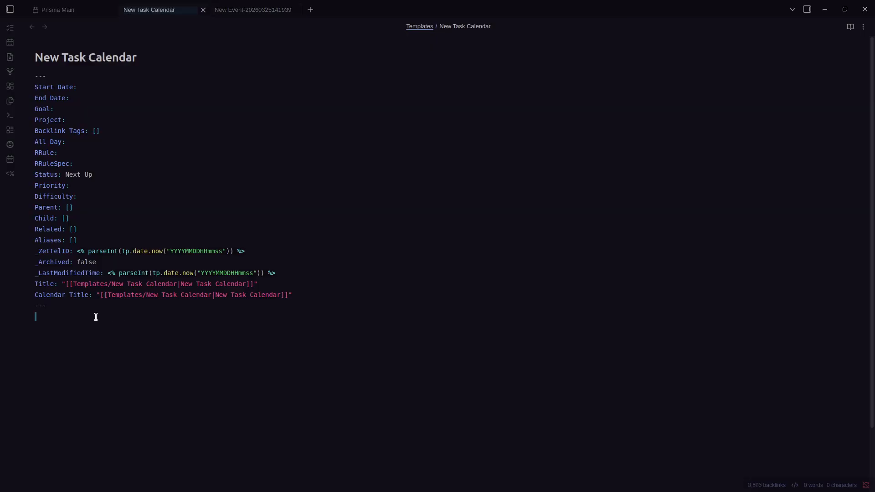
key("ctrl+Tab")
left_click_drag(204, 104, 59, 85)
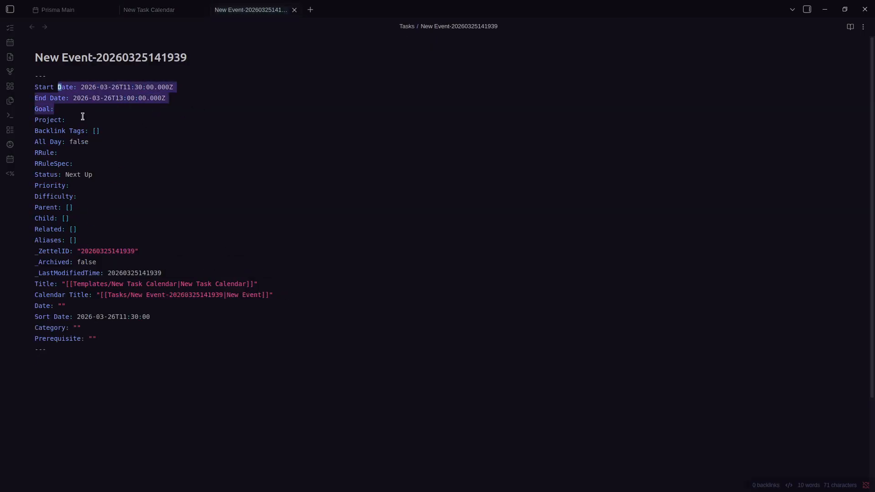
left_click(255, 372)
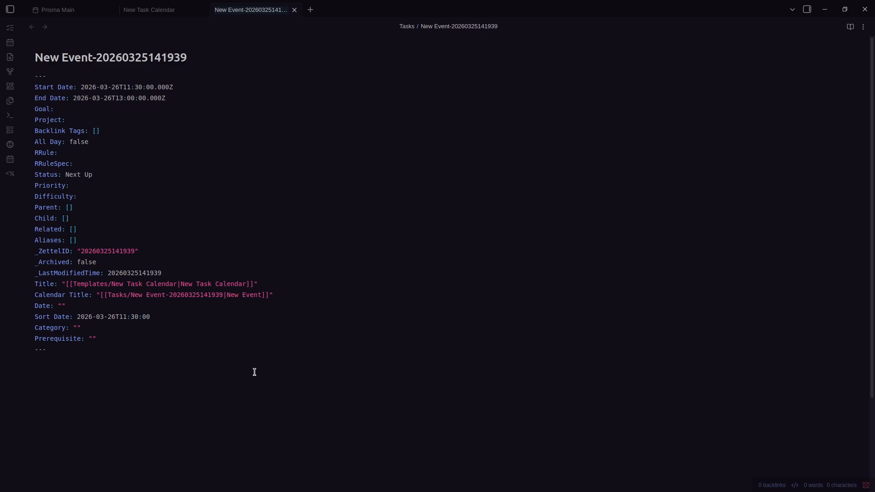
key("ctrl+shift+Tab")
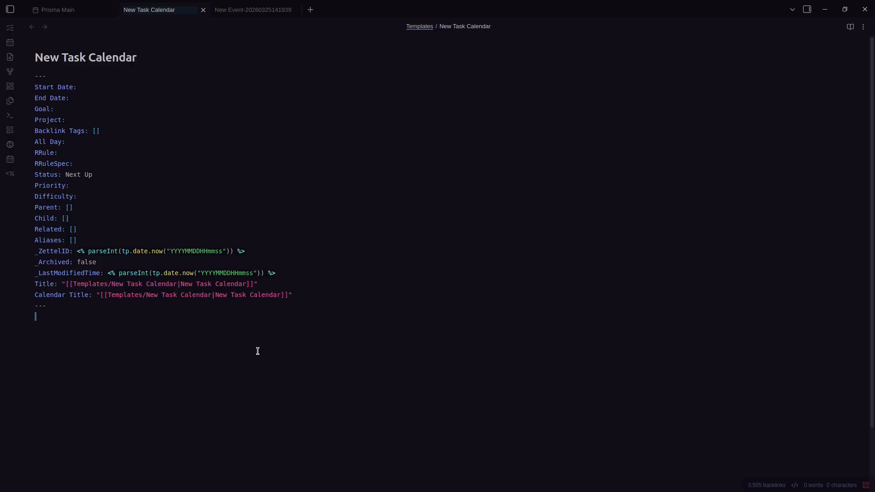
key("ctrl+Tab")
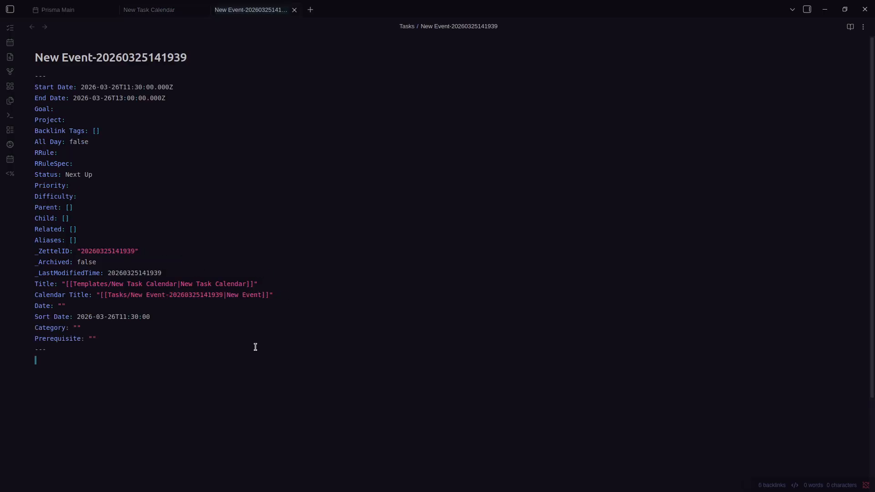
key("ctrl+shift+Tab")
key("ctrl+Tab")
key("ctrl+Tab")
Switch the Prisma Calendar locale to Finnish and view the calendar
key("ctrl+comma")
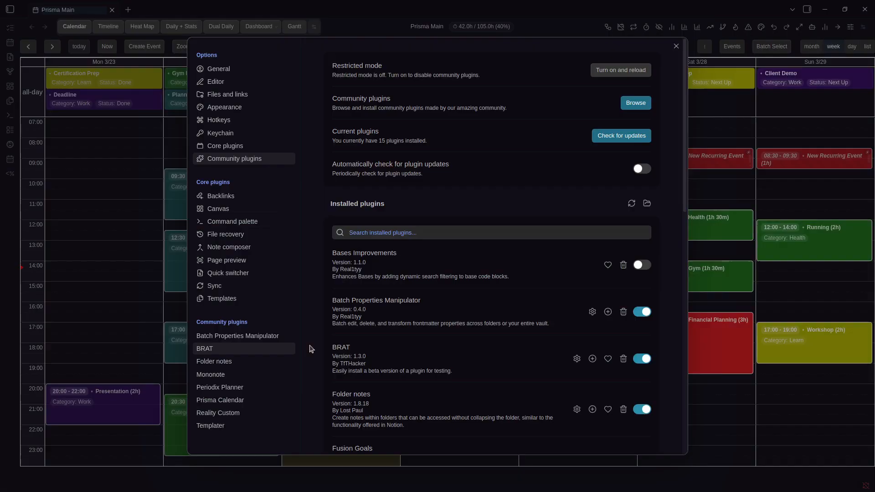
left_click(220, 400)
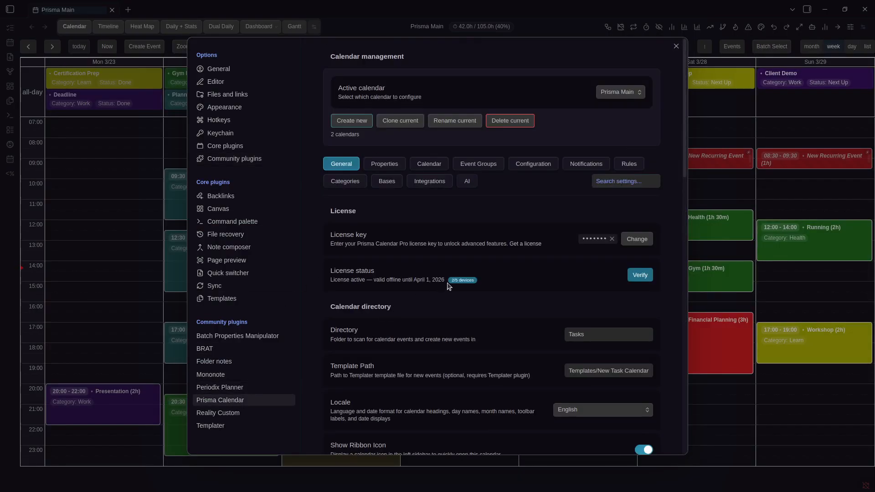
scroll(448, 286, "down", 3)
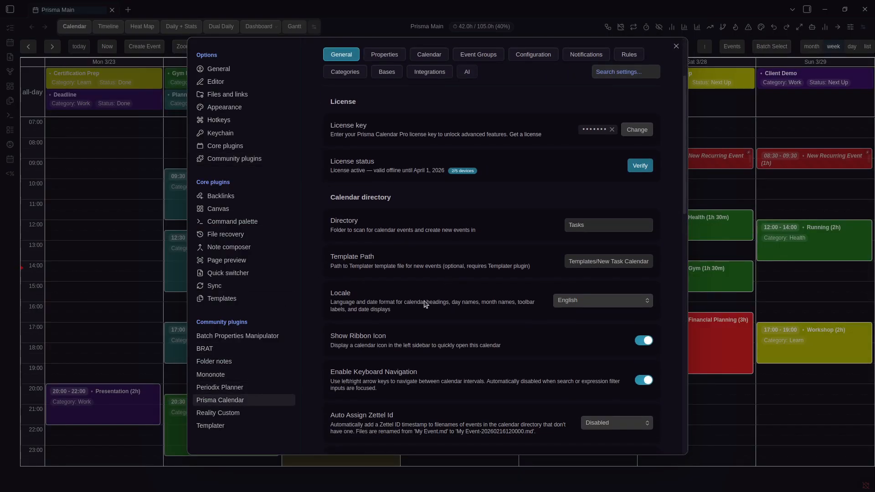
left_click(587, 308)
left_click(591, 275)
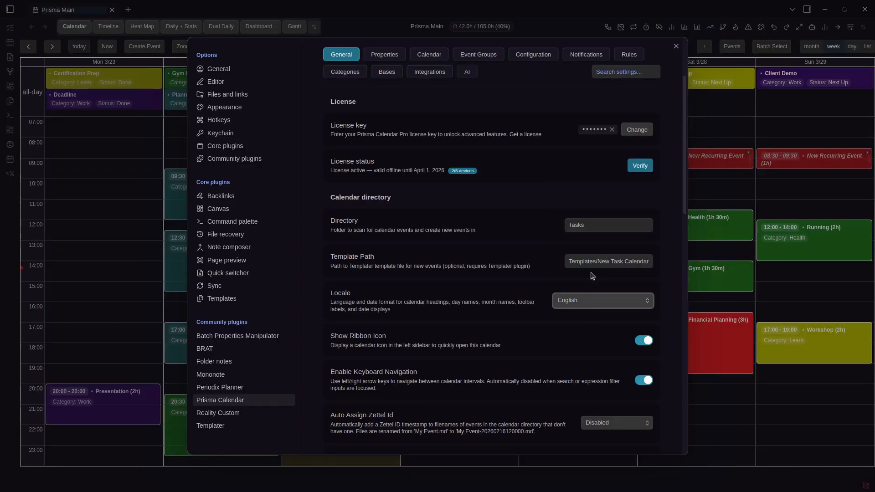
left_click(791, 68)
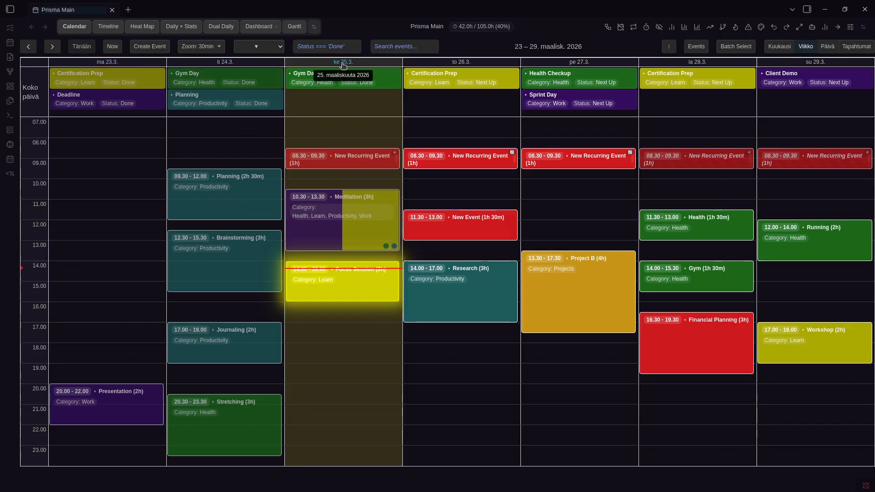
Set the calendar locale back to English and close the settings
key("ctrl+comma")
scroll(588, 246, "down", 6)
left_click(595, 192)
left_click(595, 204)
scroll(499, 219, "up", 5)
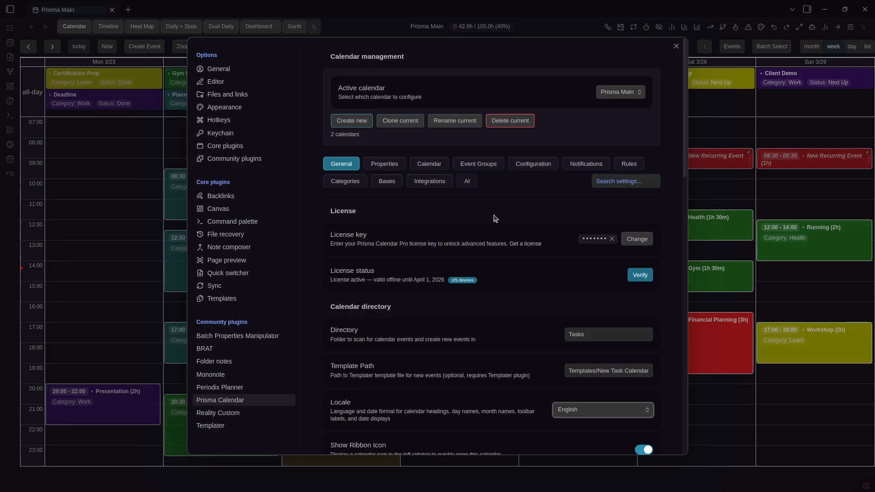
scroll(495, 219, "down", 5)
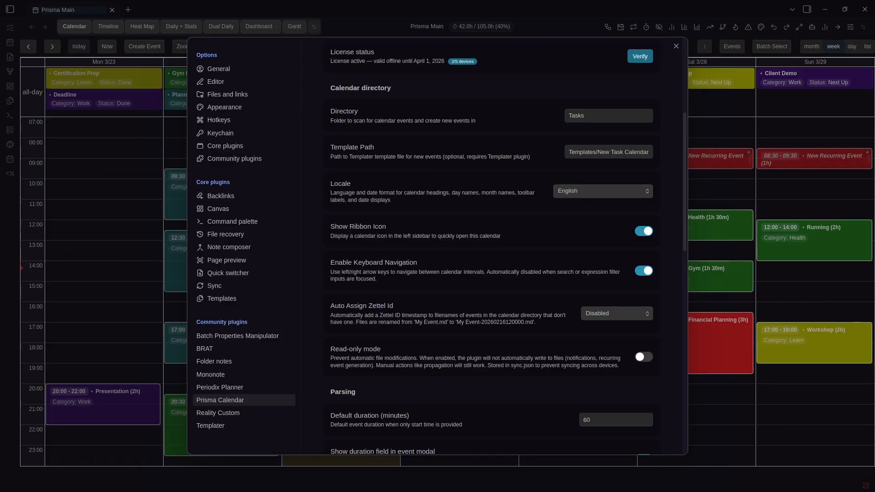
left_click(35, 164)
Scroll through the Prisma Calendar settings once more
key("ctrl+comma")
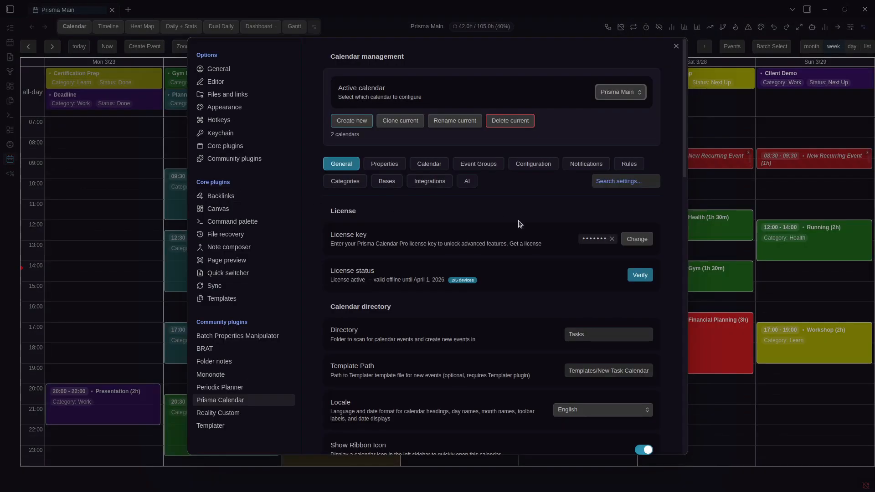
scroll(521, 224, "down", 5)
scroll(420, 238, "down", 1)
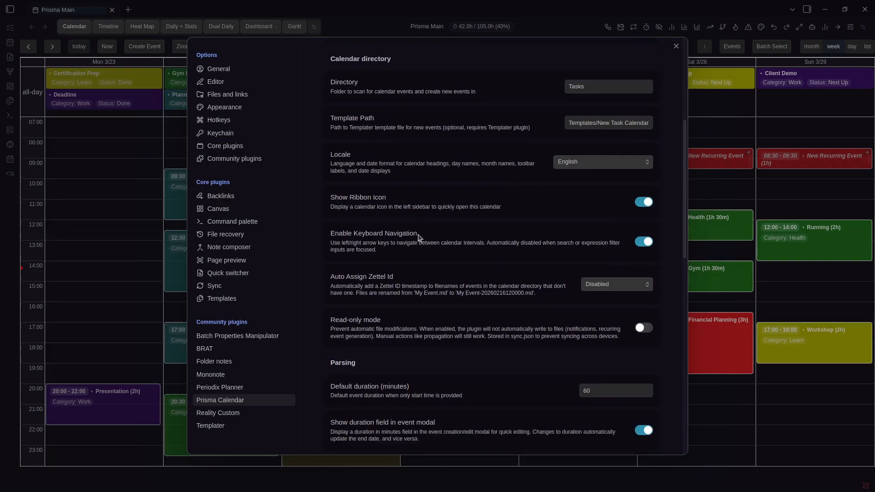
scroll(420, 238, "down", 1)
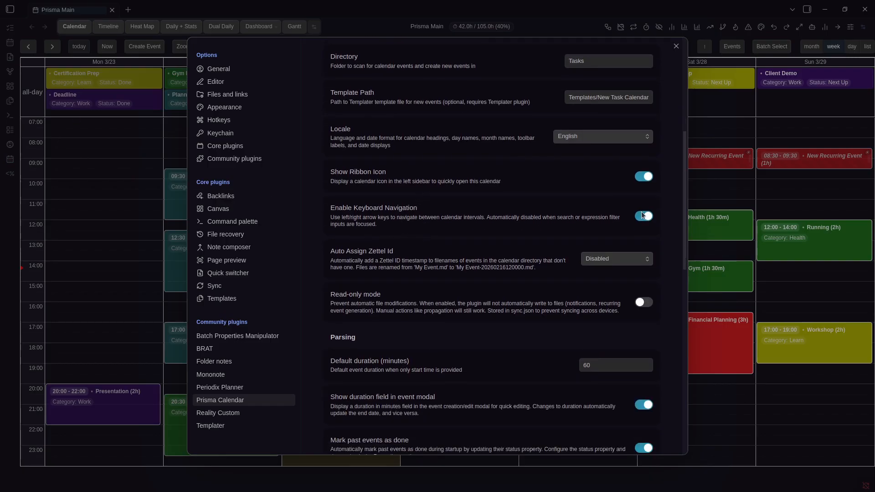
key("Escape")
Page between adjacent weeks, ending on Mar 23–29, and close the calendar settings
key("Left")
key("Right")
key("Right")
key("Left")
key("Left")
key("Right")
key("Right")
key("Left")
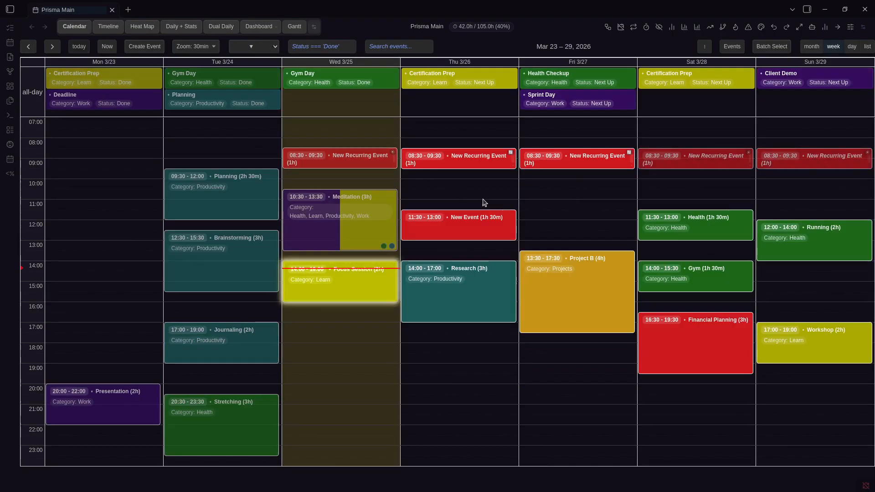
key("ctrl+comma")
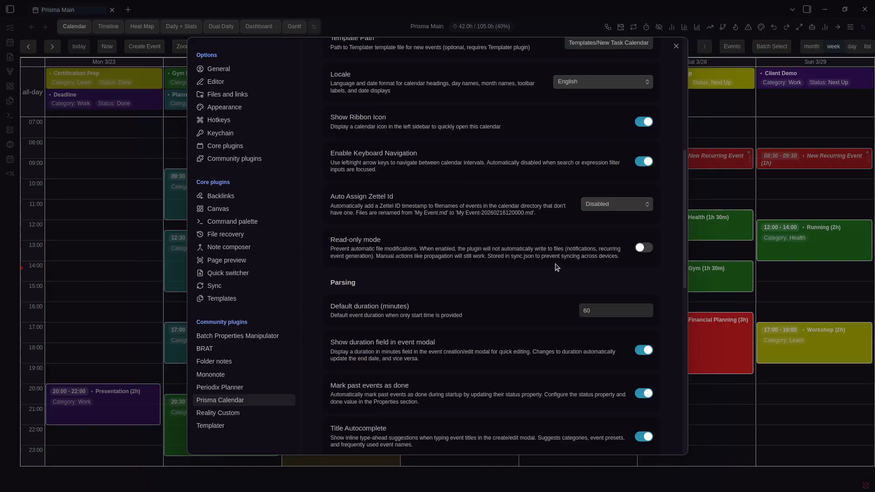
scroll(560, 260, "up", 2)
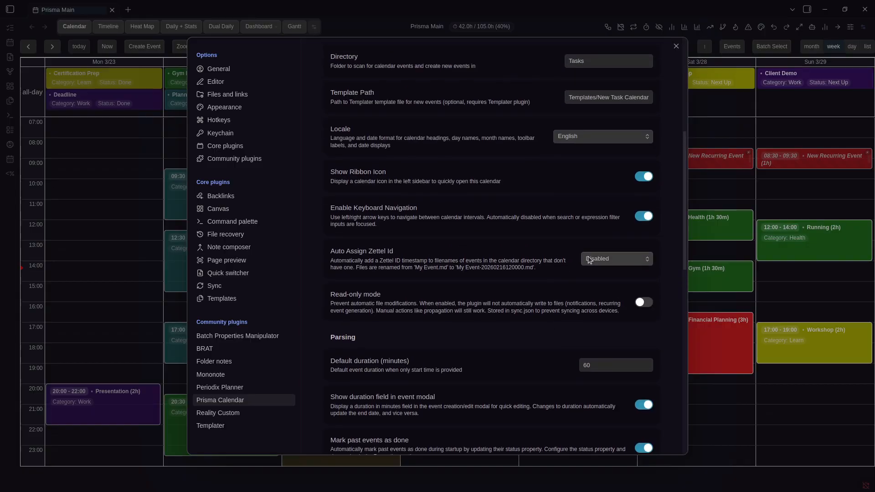
key("Escape")
Create a note named NEw Task in the Tasks folder and start its frontmatter with ---
key("ctrl+b")
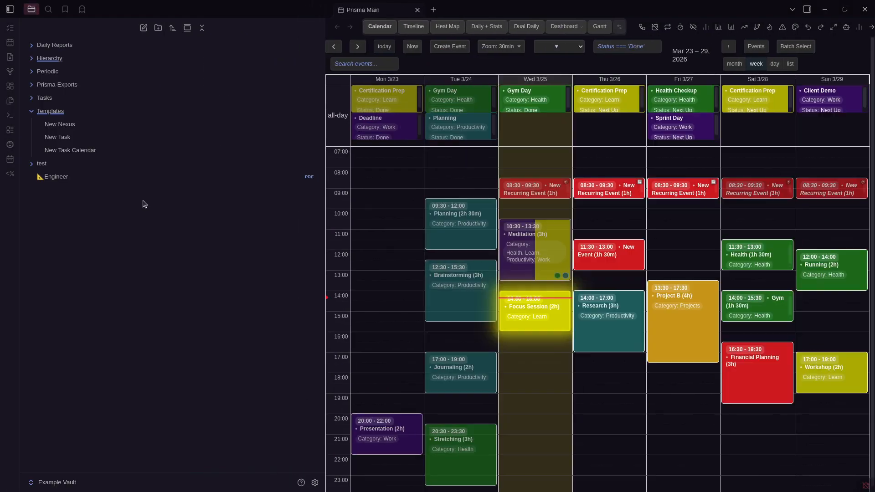
right_click(44, 97)
left_click(58, 104)
type("NEw Task")
key("Return")
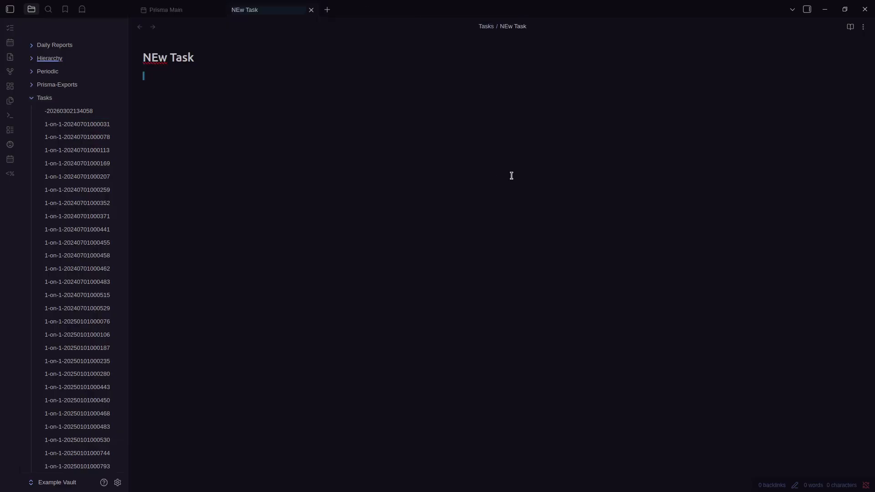
key("ctrl+b")
type("---")
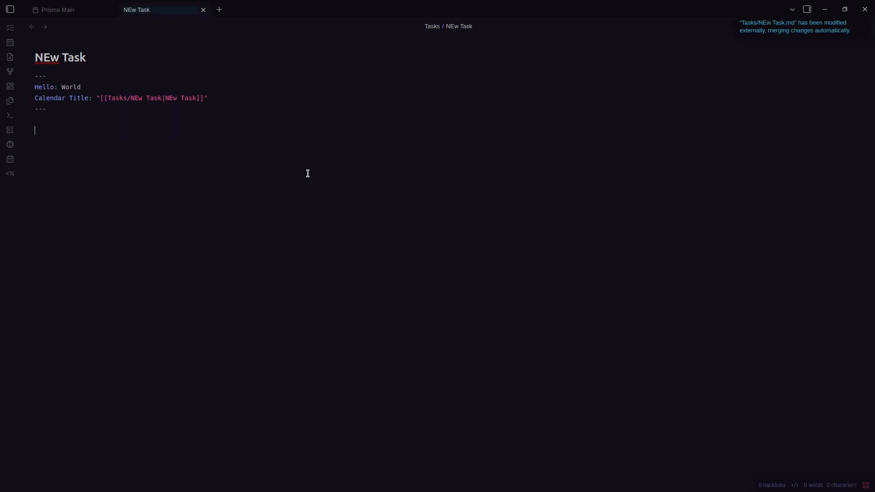
Set Prisma Calendar's Auto Assign Zettel Id to All events
key("ctrl+comma")
scroll(441, 225, "down", 4)
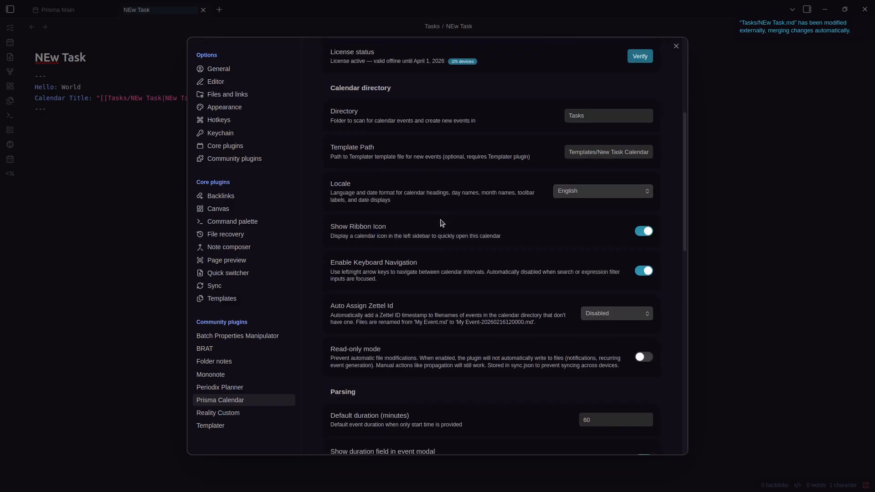
scroll(441, 224, "down", 2)
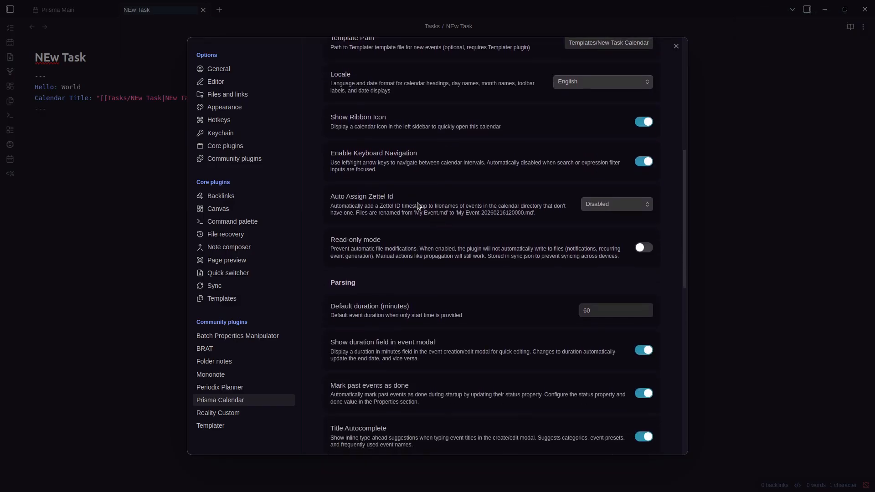
left_click(608, 207)
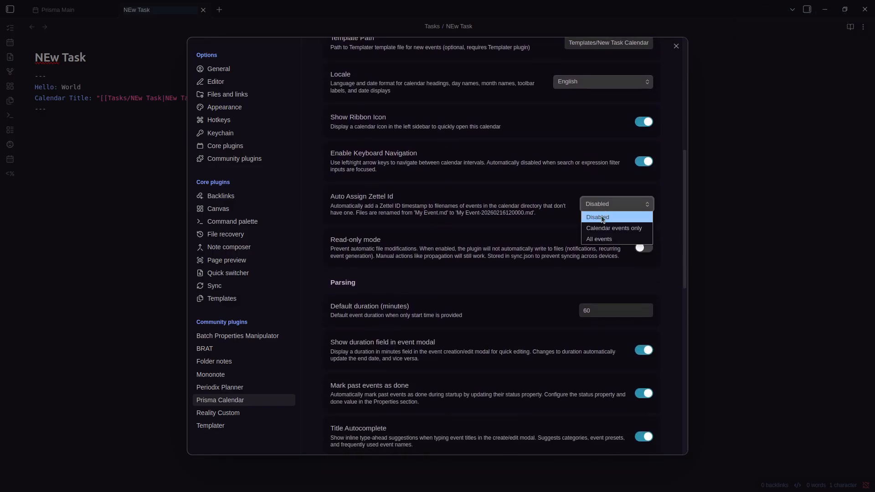
left_click(611, 238)
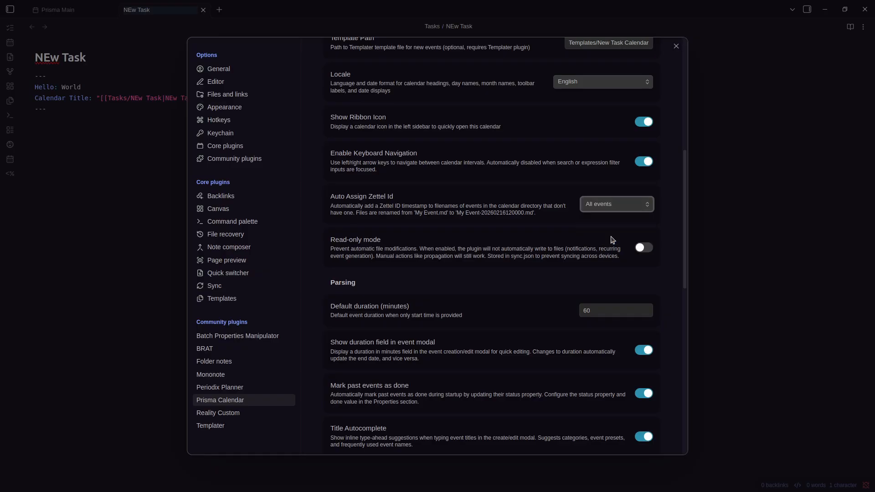
left_click(724, 223)
Close the NEw Task note and bring up the Tasks folder's menu in the file list
key("ctrl+w")
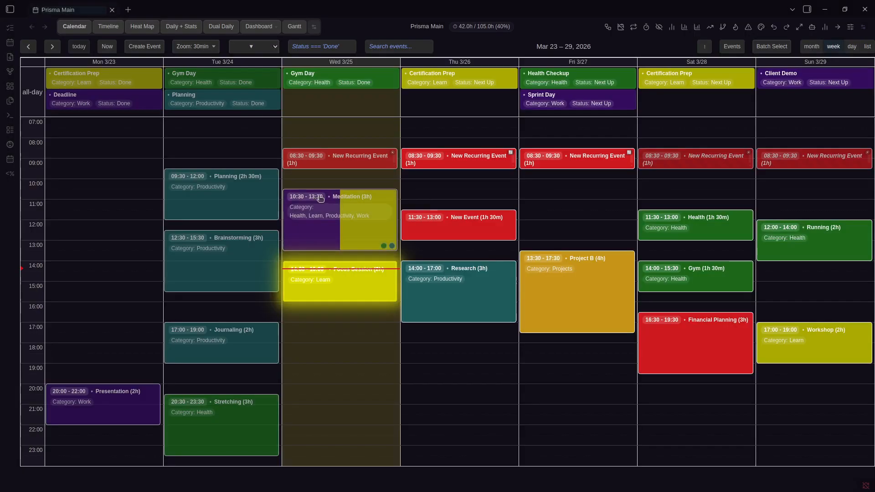
key("ctrl+b")
right_click(73, 95)
Create a note named new vent in Tasks and add a --- frontmatter block
left_click(89, 102)
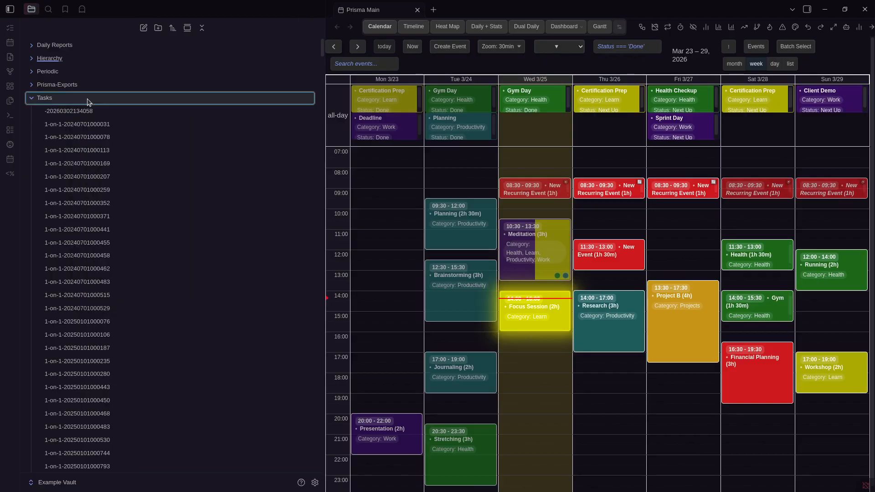
type("new vent")
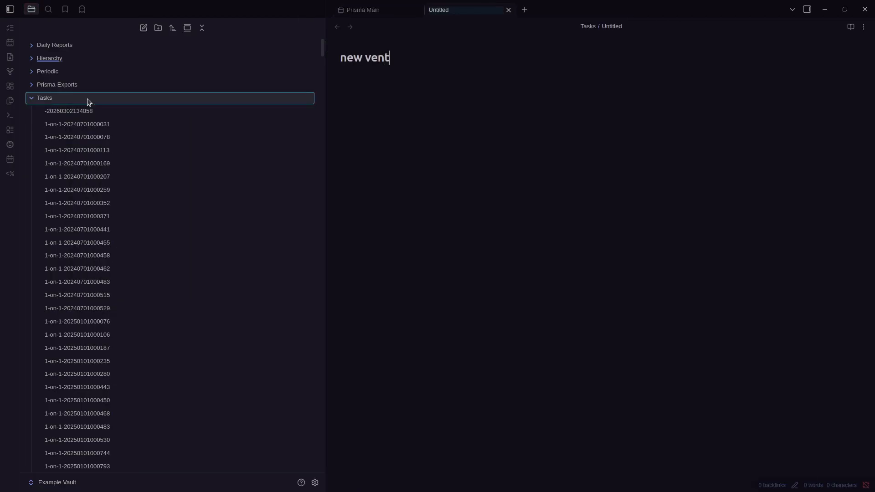
key("Return")
key("ctrl+b")
type("---")
key("Return")
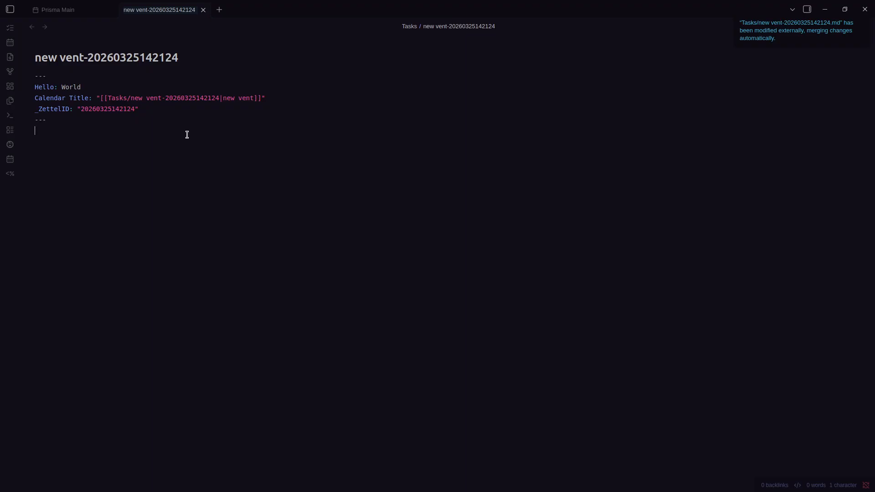
Confirm Auto Assign Zettel Id remains on All events in Prisma Calendar settings
key("ctrl+comma")
scroll(419, 201, "down", 7)
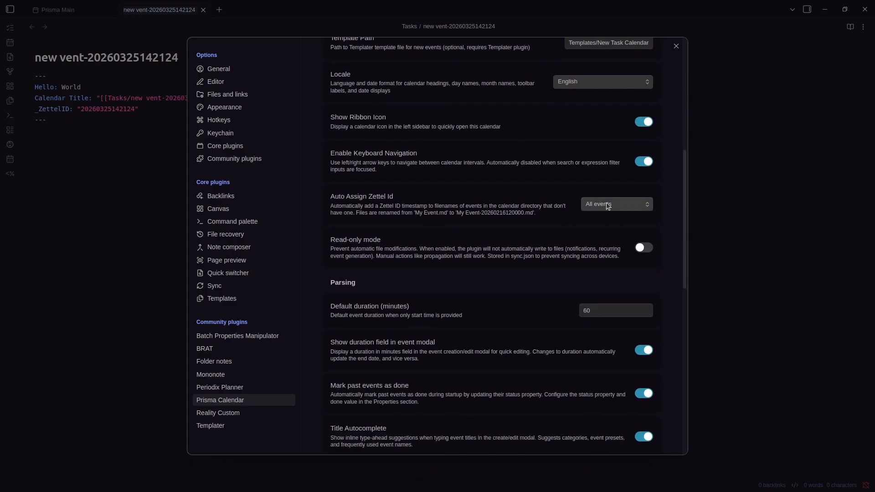
left_click(607, 203)
left_click(549, 201)
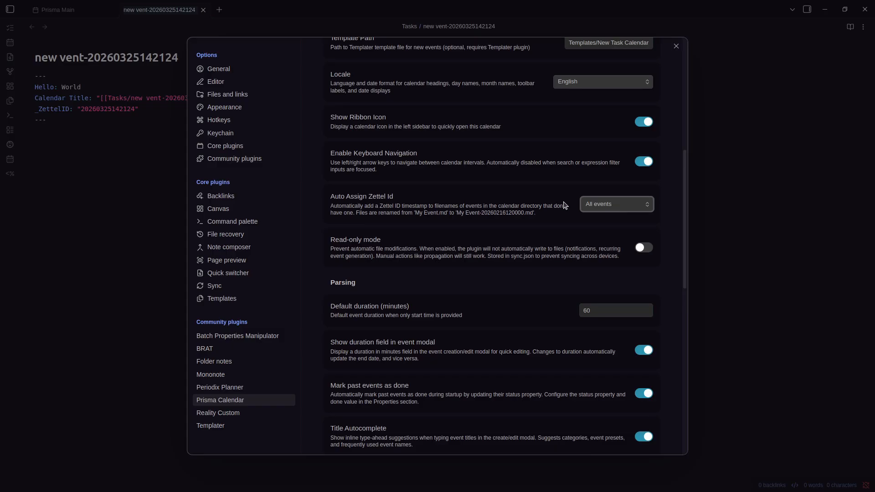
left_click(593, 200)
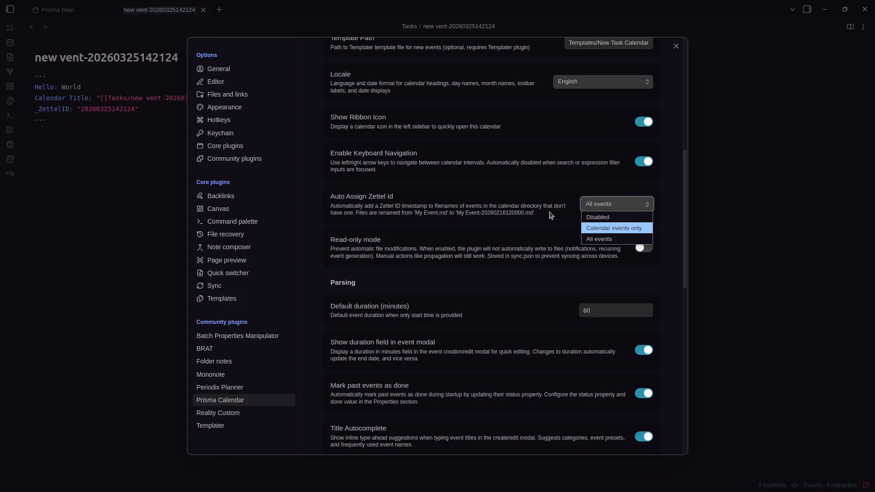
left_click(518, 235)
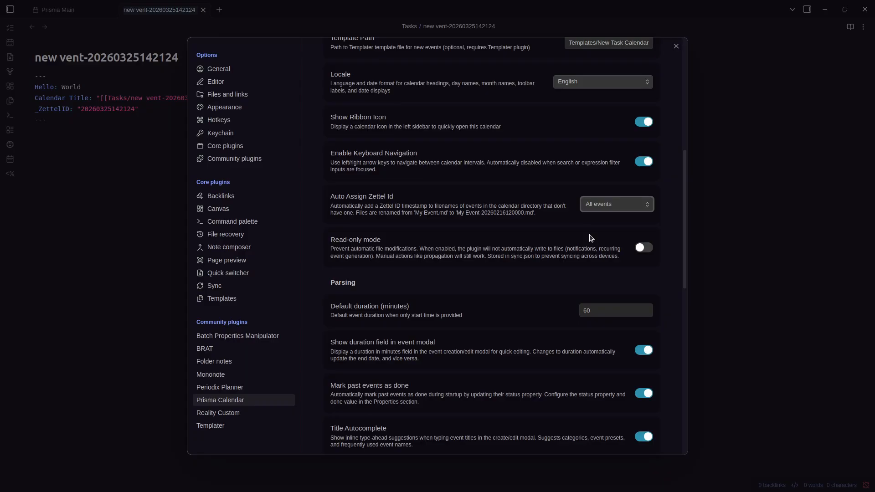
scroll(502, 246, "down", 1)
scroll(417, 338, "up", 1)
key("Escape")
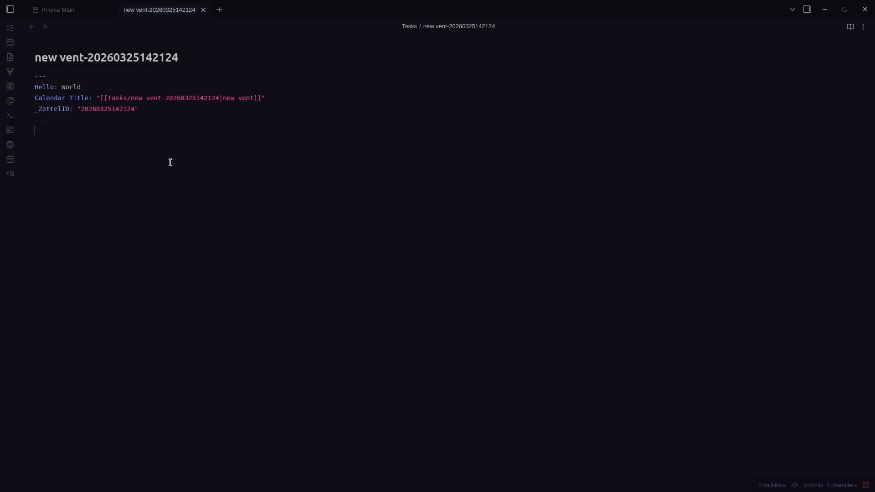
key("ctrl+comma")
scroll(342, 176, "down", 5)
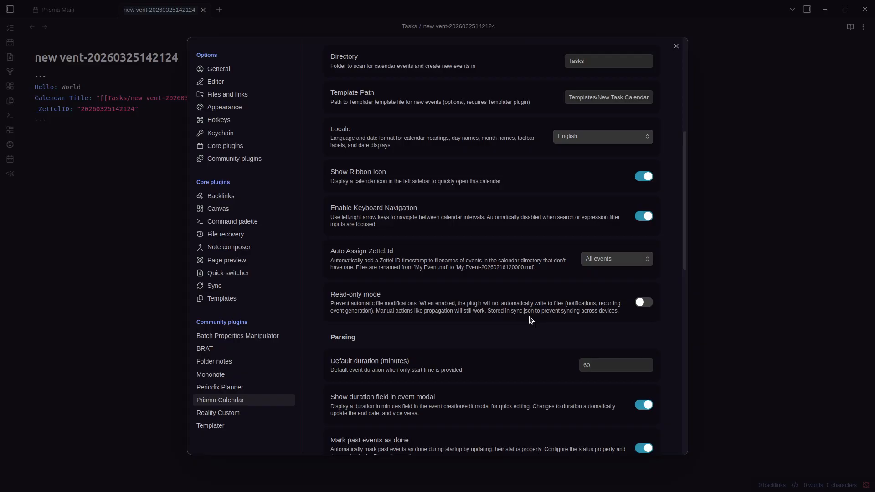
Return to the Prisma Main calendar and try starting a new Friday event, then dismiss it
scroll(529, 310, "down", 4)
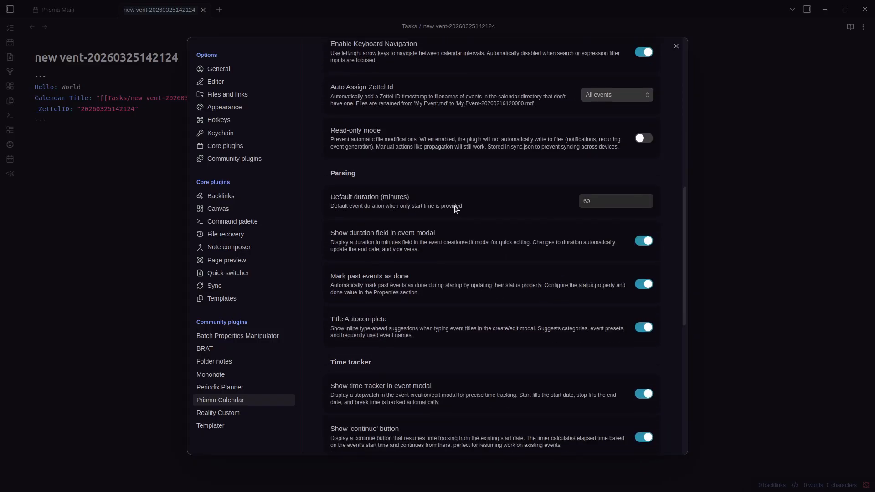
key("Escape")
key("ctrl+Tab")
left_click(589, 223)
key("Escape")
Set the default event duration to 90 minutes and test it with a new event
key("ctrl+comma")
scroll(597, 338, "down", 2)
scroll(599, 345, "down", 4)
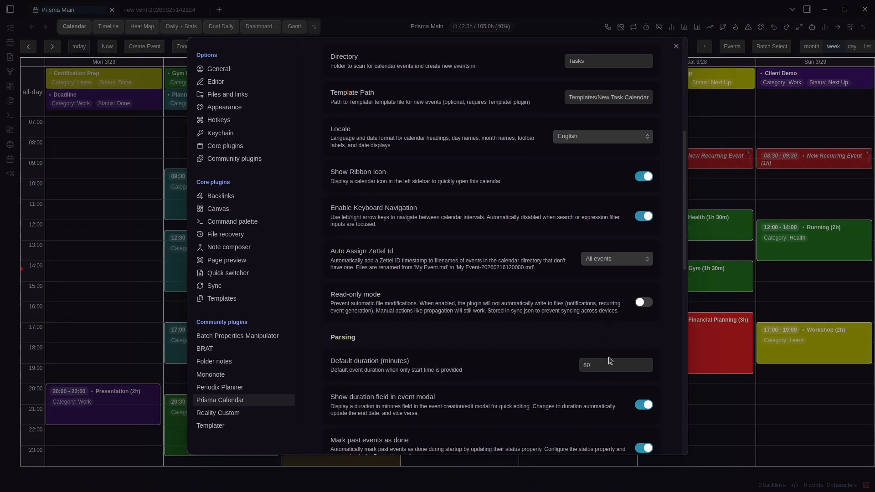
left_click(608, 363)
key("Escape")
left_click(587, 283)
key("ctrl+Tab")
left_click(570, 214)
key("Escape")
Review the settings and inspect the Project B event's Edit Event dialog
key("ctrl+comma")
scroll(568, 292, "down", 6)
scroll(575, 299, "down", 4)
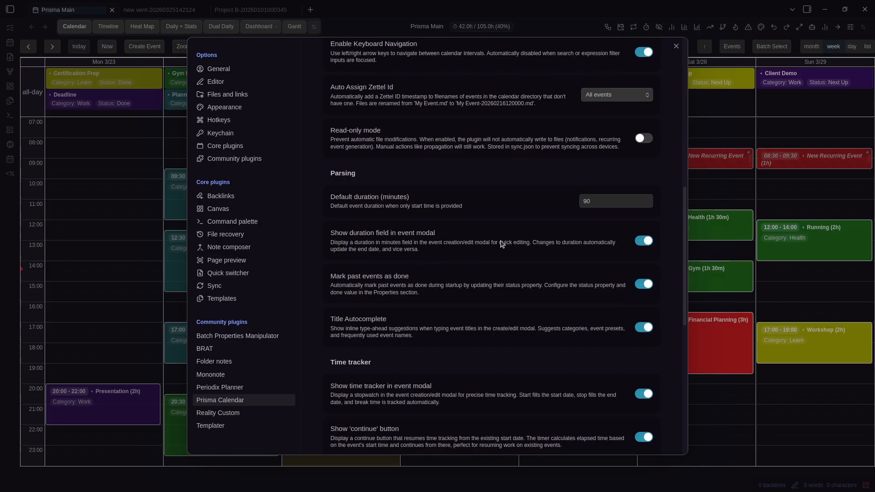
key("Escape")
right_click(577, 274)
left_click(598, 51)
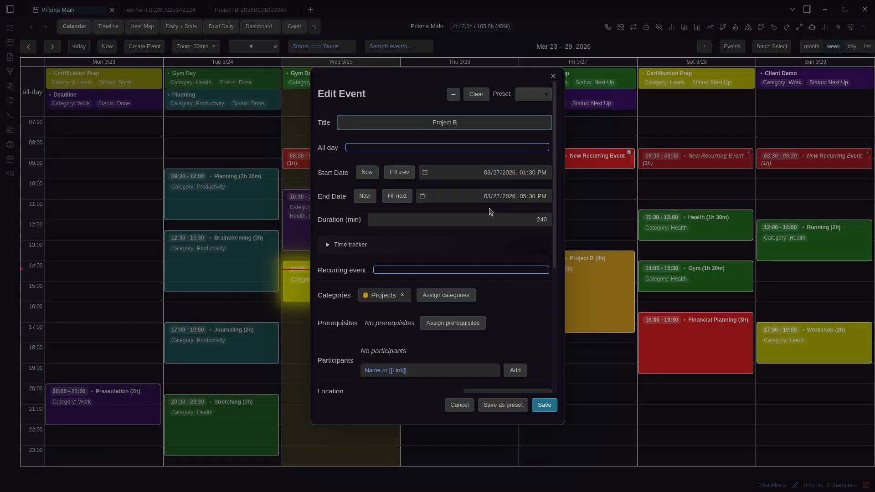
key("Escape")
Turn off Show duration field in event modal and confirm it in Project B's Edit Event dialog
key("ctrl+comma")
scroll(553, 242, "down", 3)
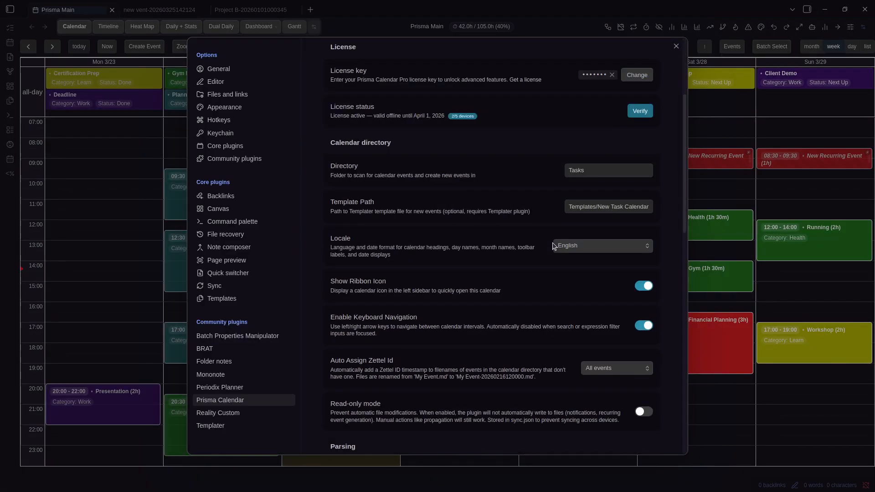
scroll(636, 320, "down", 5)
left_click(644, 296)
key("Escape")
right_click(577, 313)
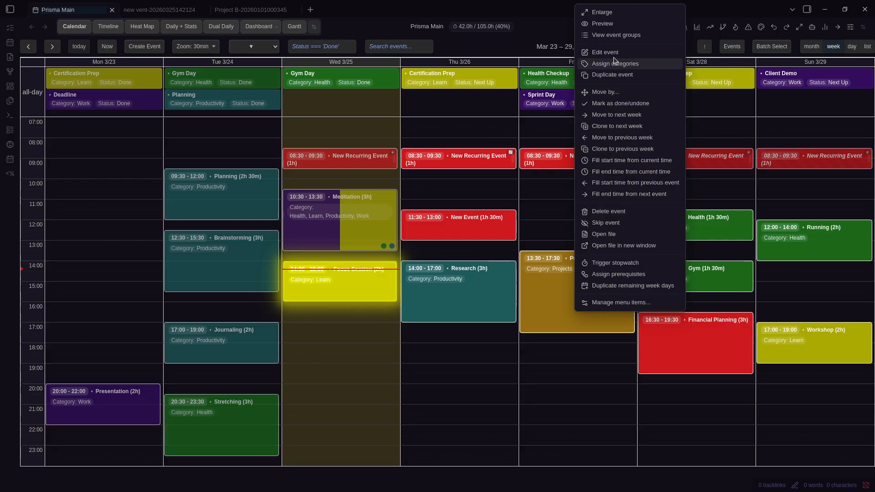
left_click(601, 52)
key("Escape")
Scroll through the Prisma Calendar settings, then return to the week calendar
key("ctrl+comma")
scroll(596, 229, "down", 8)
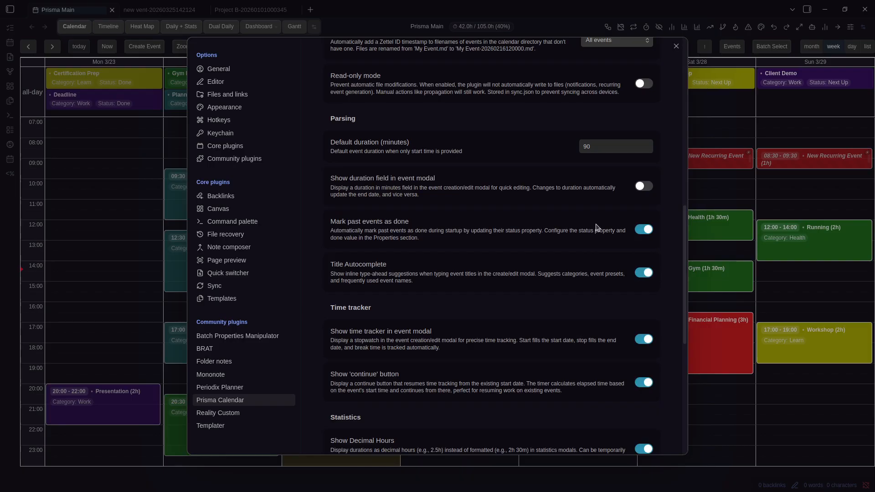
scroll(524, 225, "up", 8)
scroll(456, 210, "down", 1)
scroll(401, 173, "up", 1)
scroll(456, 205, "down", 10)
scroll(483, 224, "down", 3)
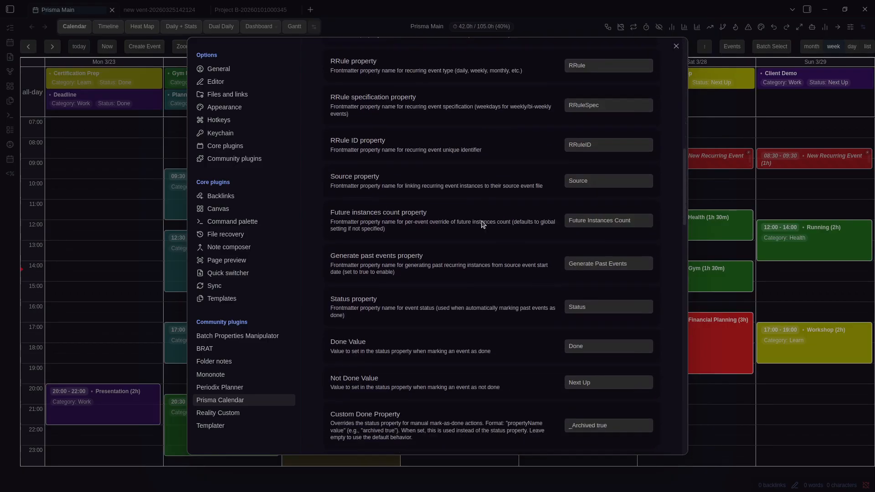
left_click_drag(591, 296, 550, 301)
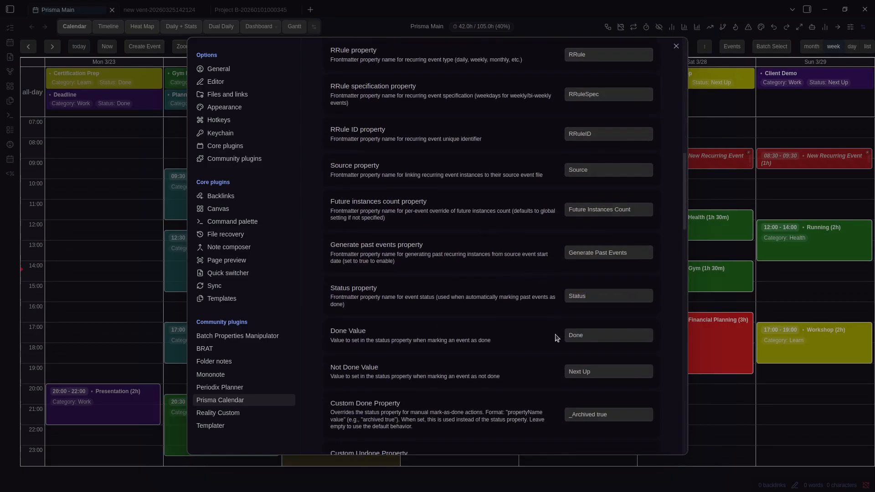
left_click(737, 303)
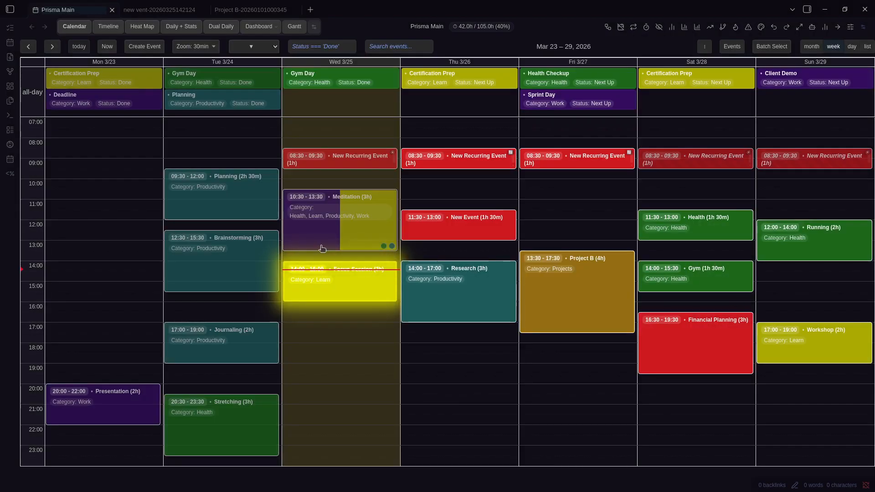
Open Wednesday's New Recurring Event note and the Brainstorming note, inspecting its Status: Done line
left_click(343, 157)
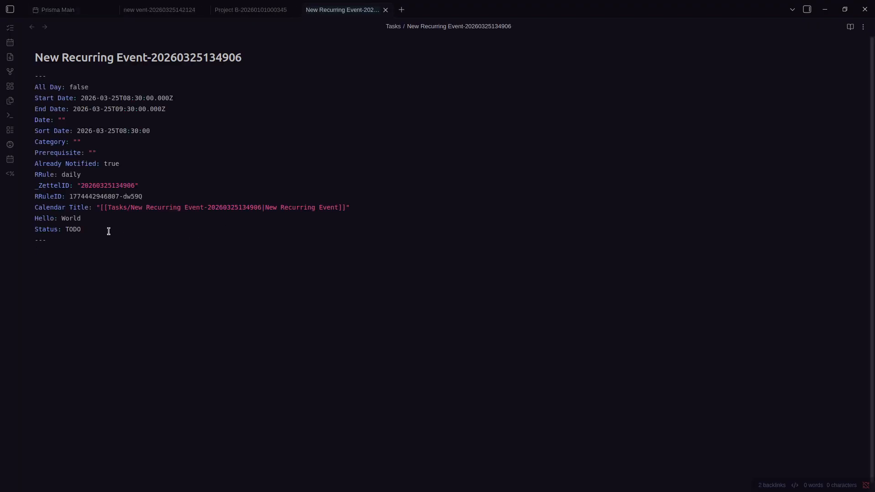
key("ctrl+comma")
key("Escape")
key("ctrl+1")
left_click(205, 261)
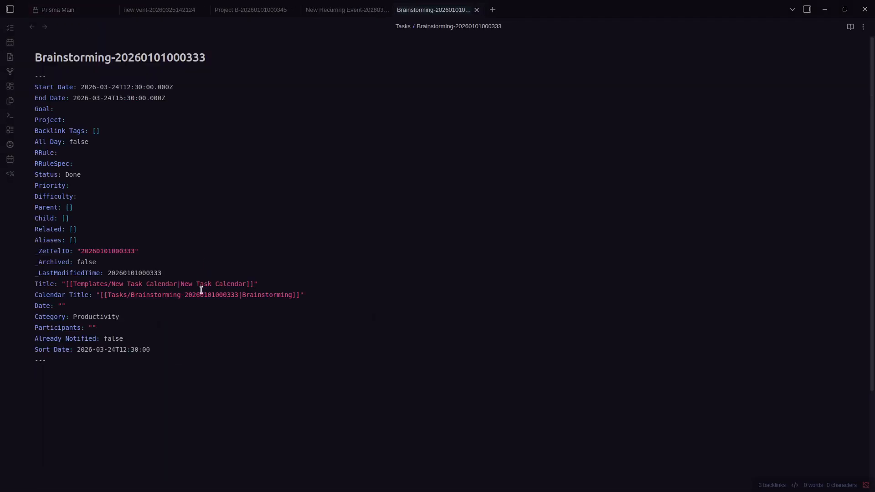
left_click_drag(82, 175, 37, 173)
left_click(158, 196)
Review the calendar property settings and close the extra note tabs
key("ctrl+comma")
scroll(516, 290, "down", 6)
scroll(515, 283, "down", 5)
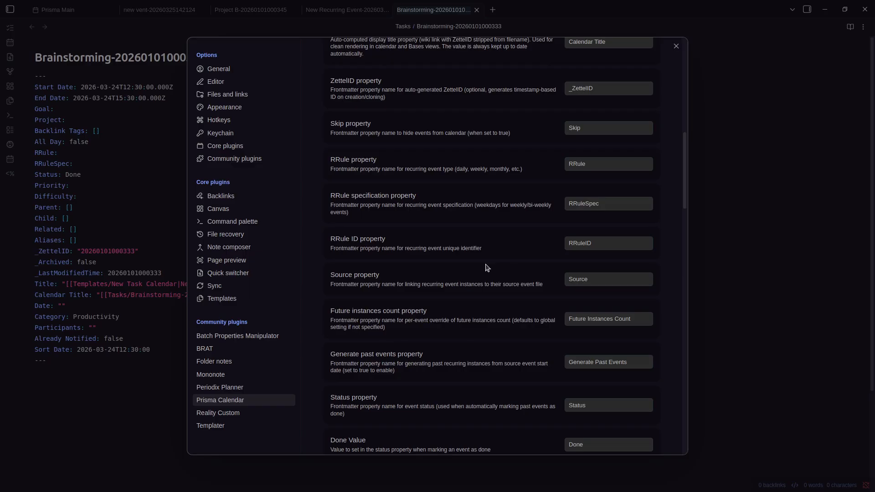
scroll(488, 268, "down", 4)
key("Escape")
key("ctrl+w")
key("ctrl+w")
key("ctrl+w")
key("ctrl+w")
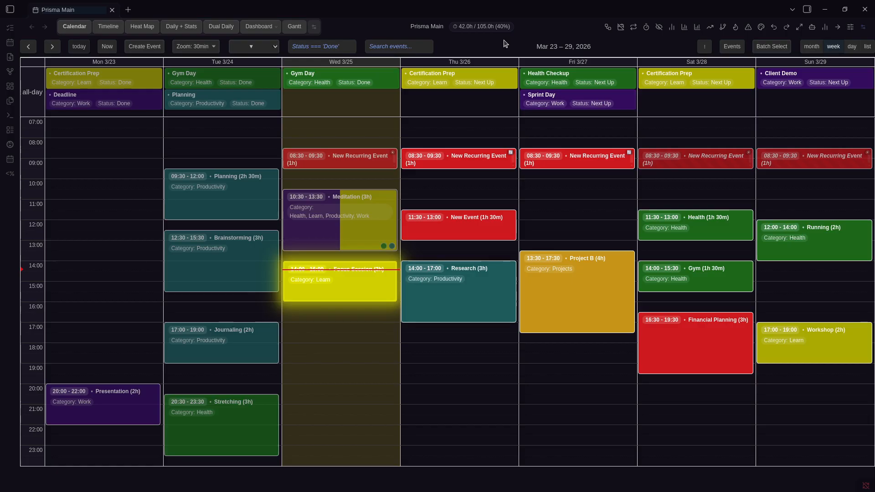
Look over the general Prisma Calendar settings, then close them
key("ctrl+comma")
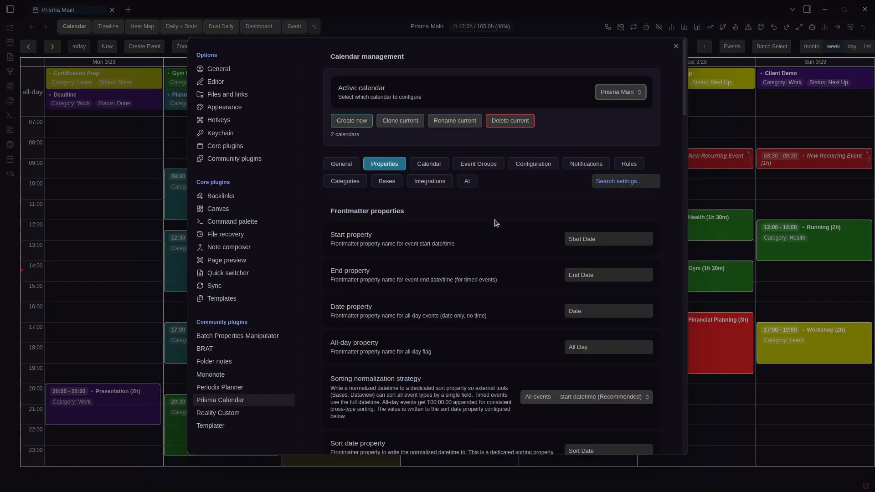
scroll(495, 223, "down", 15)
scroll(469, 209, "up", 15)
left_click(349, 164)
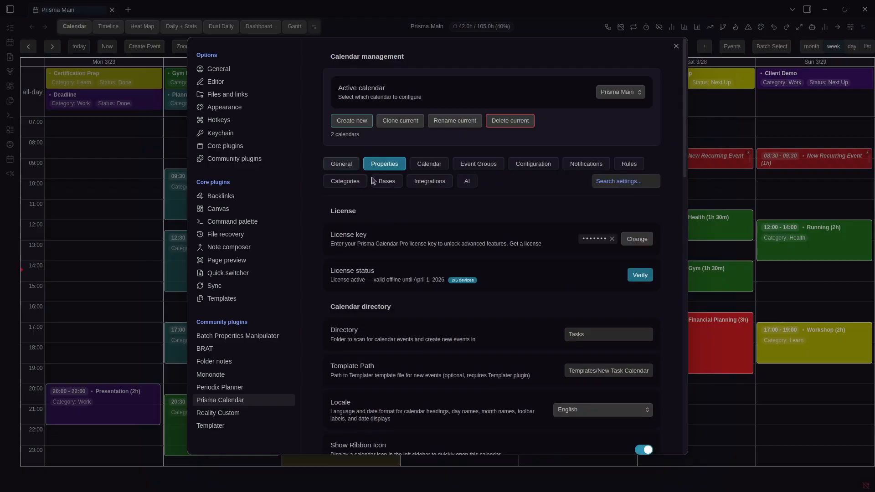
scroll(520, 217, "down", 10)
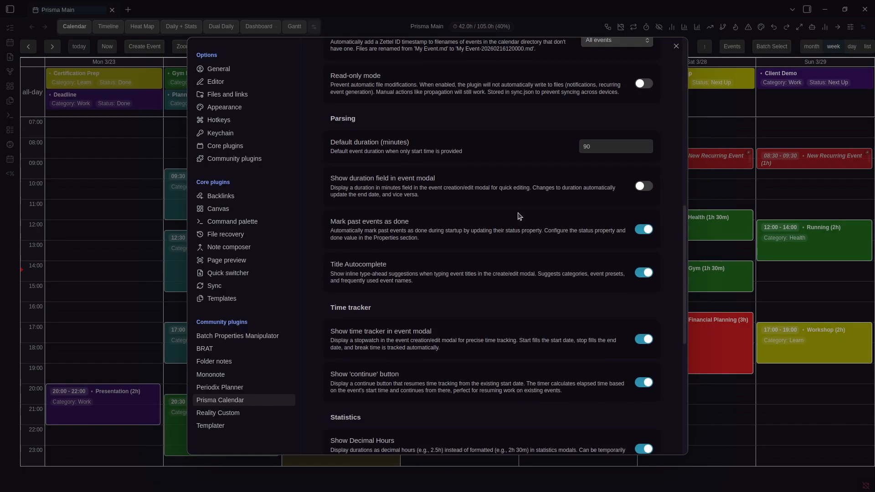
scroll(369, 251, "down", 2)
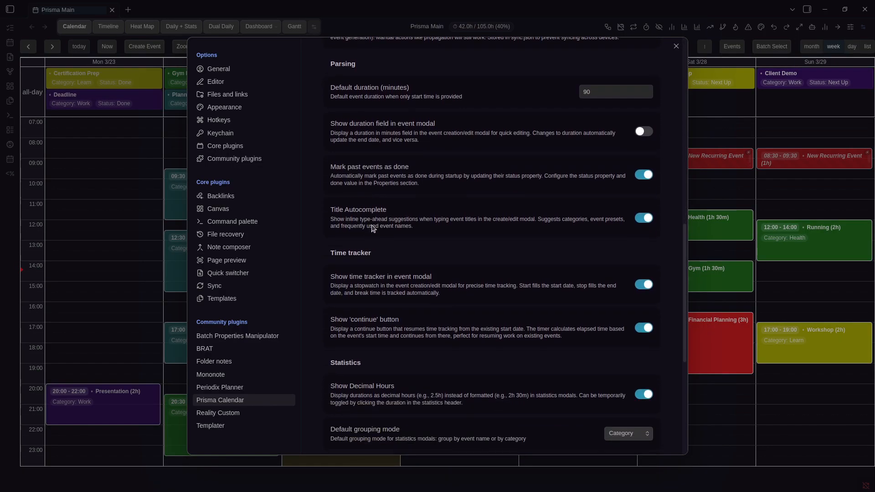
key("Escape")
Draw a Monday 08:00–10:00 event and test title autocomplete with 'Hea' and 'Pla', accepting Planning
left_click_drag(116, 141, 119, 174)
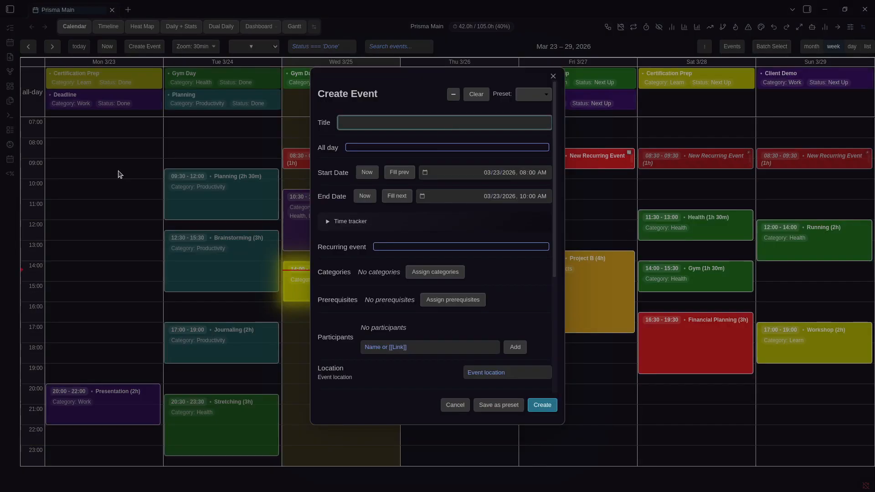
type("Hea")
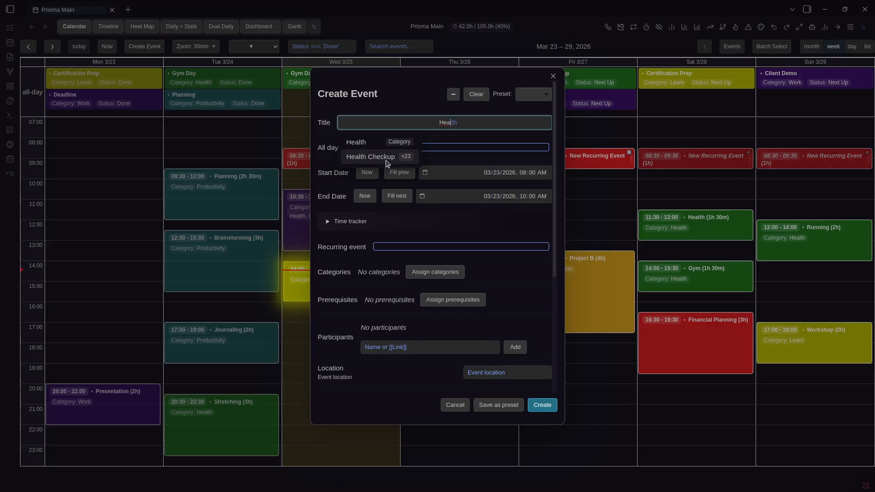
key("ctrl+a")
type("Pla")
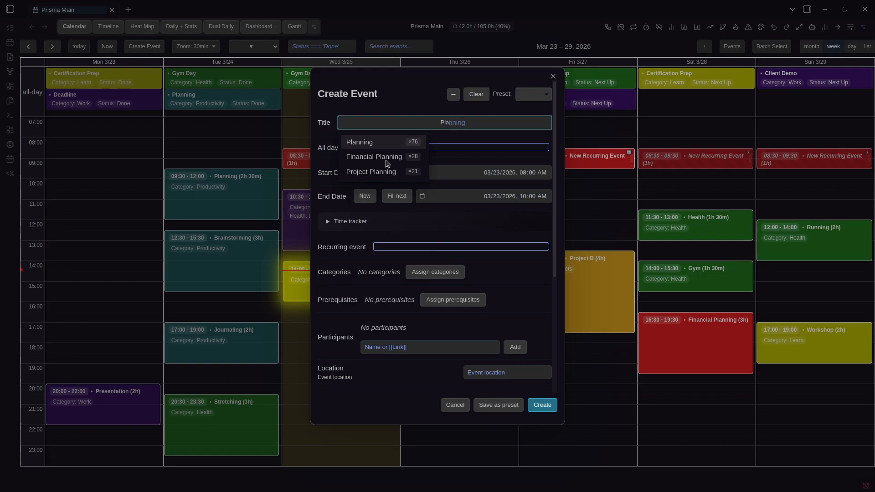
key("Tab")
key("ctrl+a")
key("BackSpace")
type("Pla")
key("Tab")
Retype 'Pla' and move through the suggestions until Financial Planning is accepted as the title
key("ctrl+a")
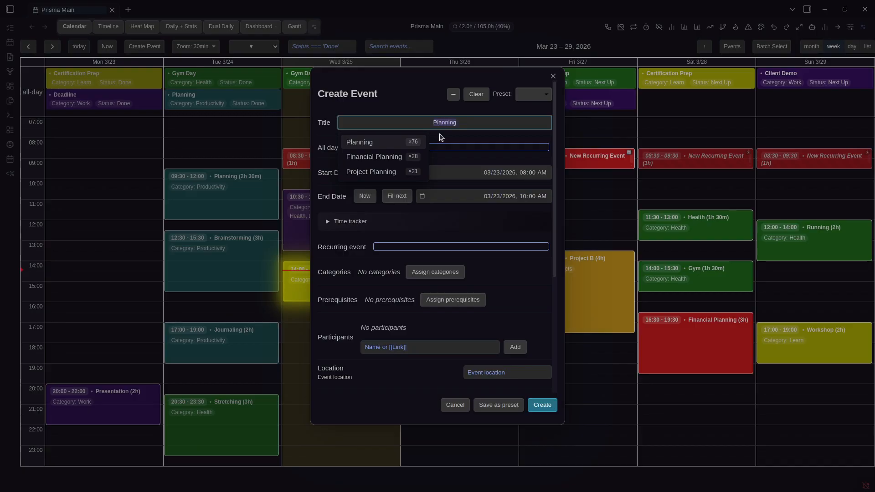
type("Pla")
key("Down")
key("Down")
key("Tab")
key("Up")
key("Down")
key("ctrl+a")
type("Pla")
key("Down")
key("Return")
Clear the title and type 'PL' to accept Financial Planning again
key("ctrl+a")
key("BackSpace")
type("PL")
key("Down")
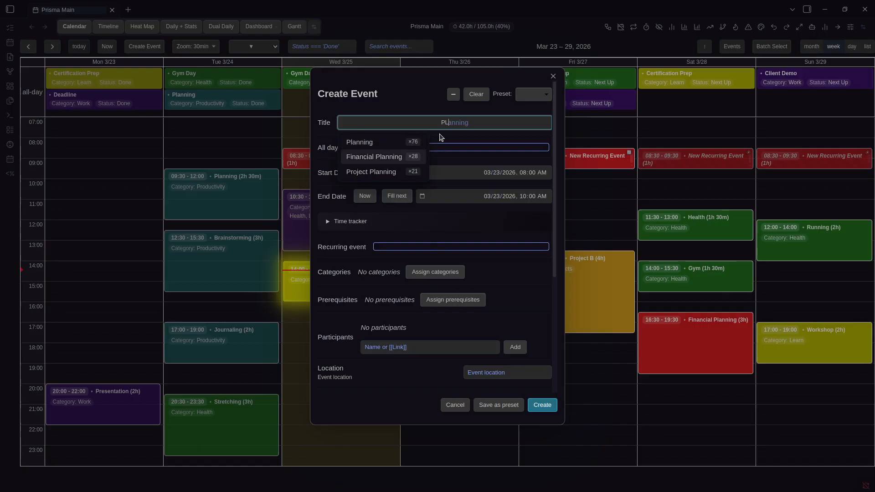
key("Return")
Discard the Financial Planning event unsaved and reopen settings at the Time tracker options
key("ctrl+a")
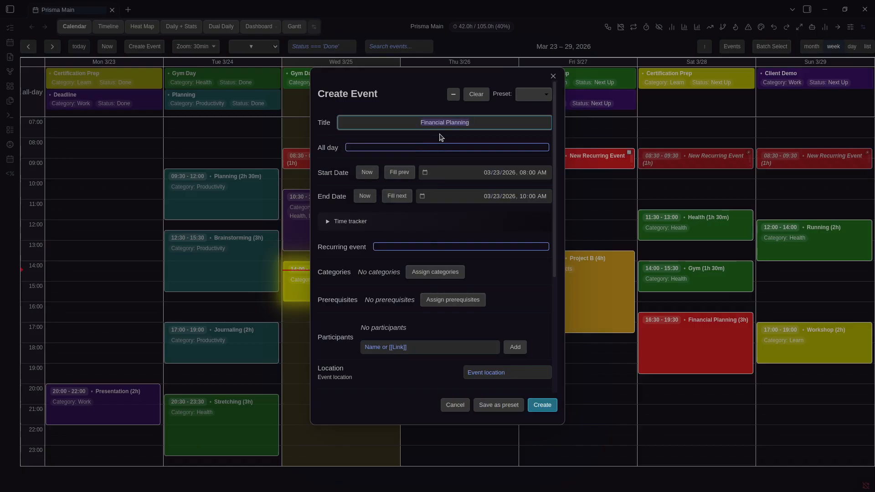
left_click(421, 121)
scroll(425, 279, "down", 5)
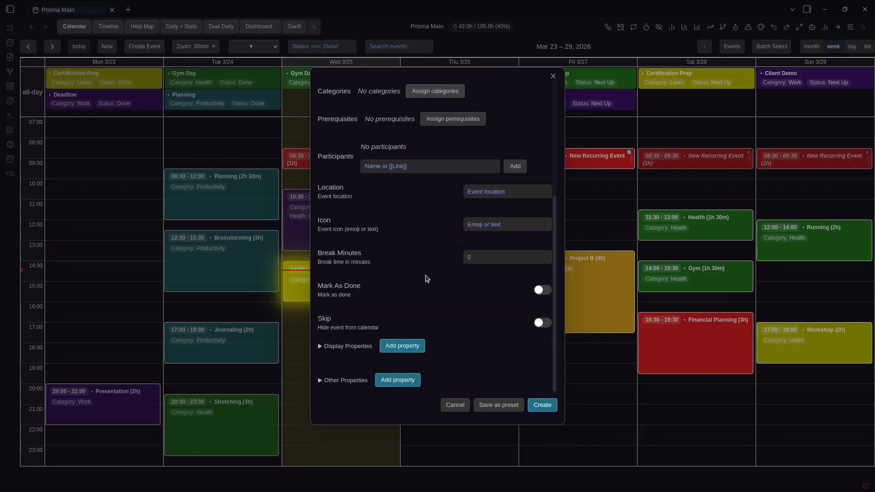
key("Escape")
key("ctrl+")
scroll(441, 254, "down", 15)
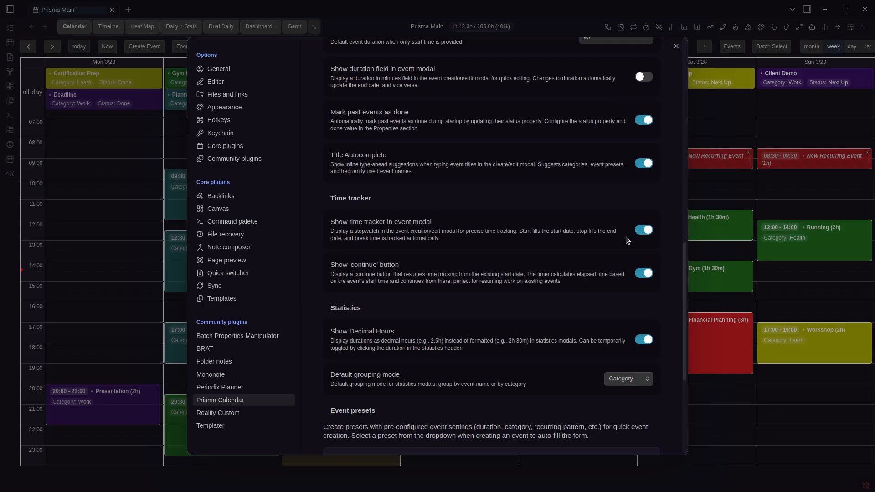
Turn off 'Show time tracker in event modal' and check an event's Edit Event modal without it
left_click(644, 230)
key("Escape")
right_click(440, 228)
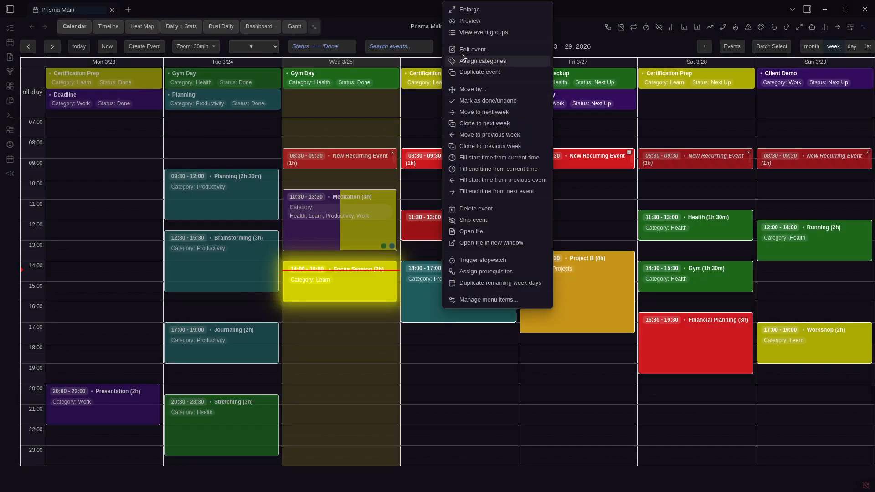
left_click(470, 50)
scroll(391, 248, "down", 3)
scroll(391, 248, "up", 3)
left_click(629, 245)
Switch 'Show time tracker in event modal' back on and leave the settings
key("ctrl+comma")
scroll(576, 282, "down", 8)
scroll(629, 231, "down", 4)
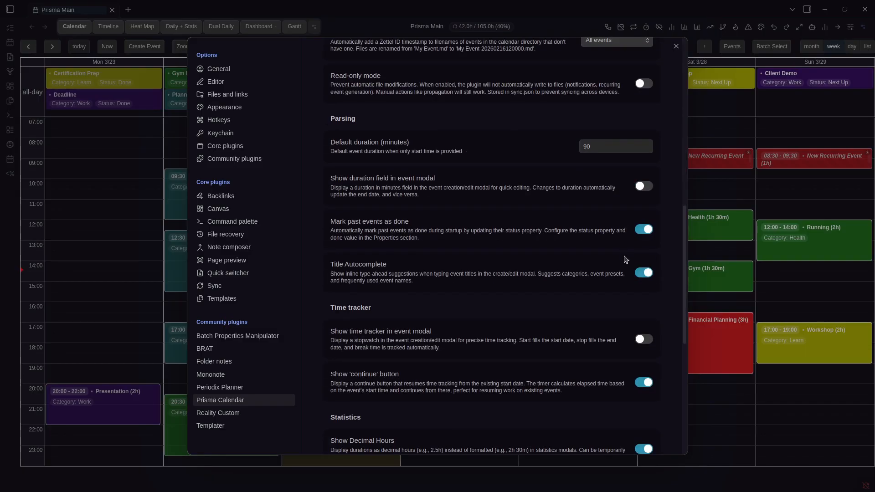
left_click(643, 231)
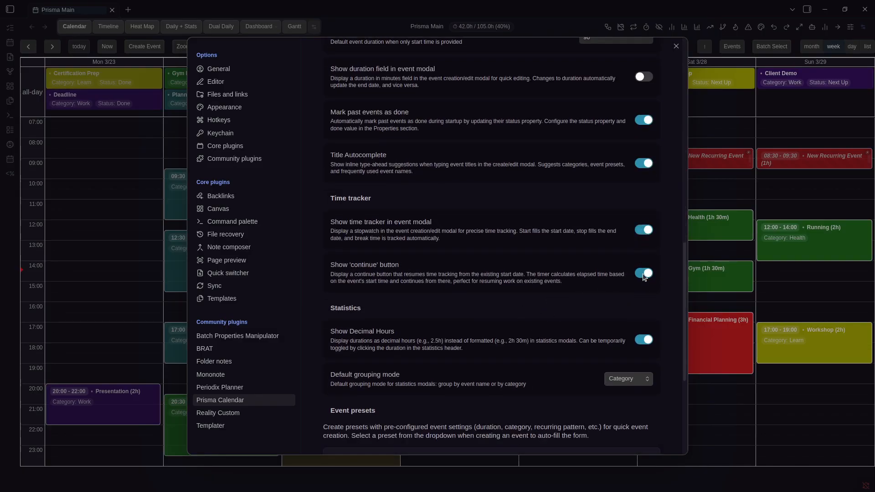
scroll(644, 278, "down", 4)
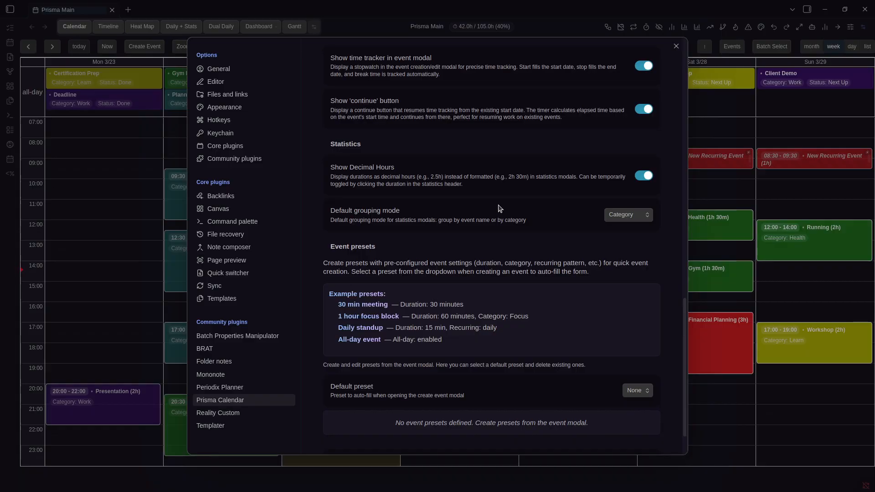
key("Escape")
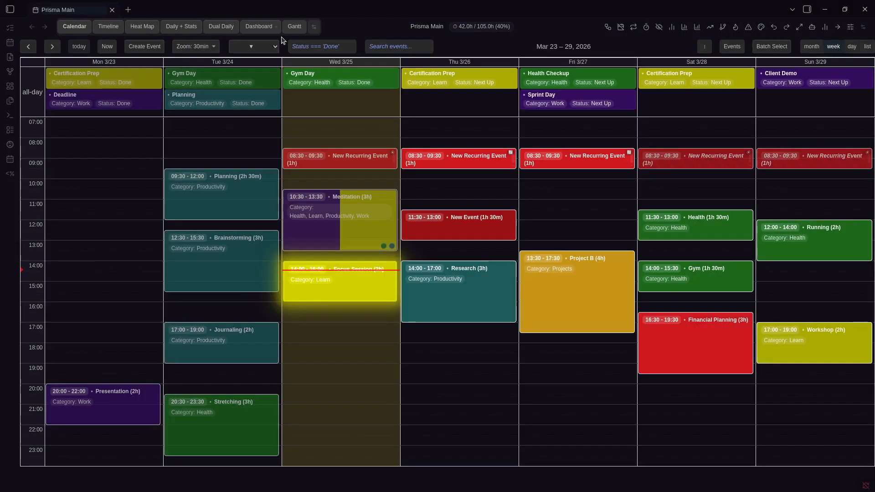
Switch to the Daily + Stats view and turn Show Decimal Hours off
left_click(195, 30)
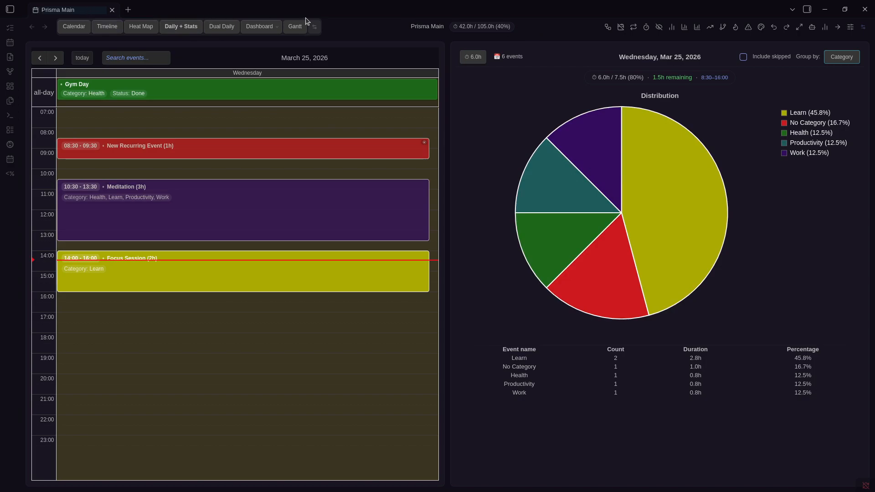
key("ctrl+comma")
scroll(537, 209, "down", 15)
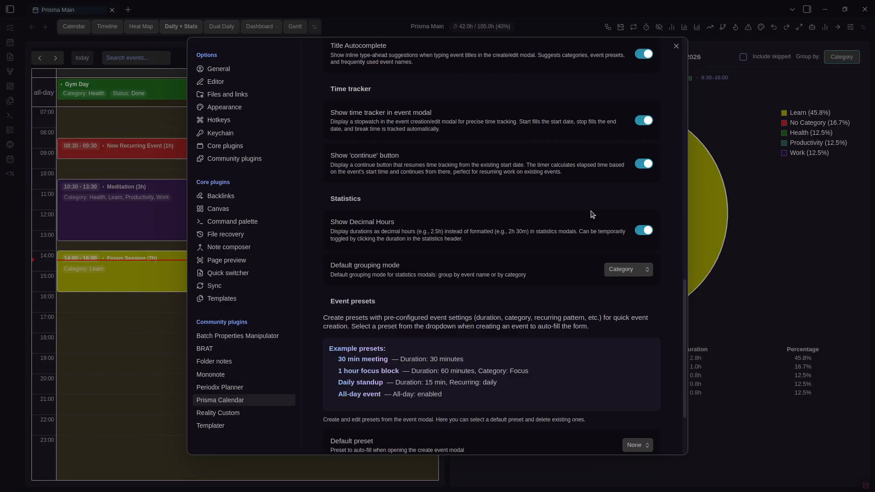
left_click(647, 231)
left_click(643, 233)
left_click(643, 233)
left_click(677, 46)
Check the detailed daily statistics, then turn Show Decimal Hours back on
left_click(683, 28)
scroll(521, 182, "down", 2)
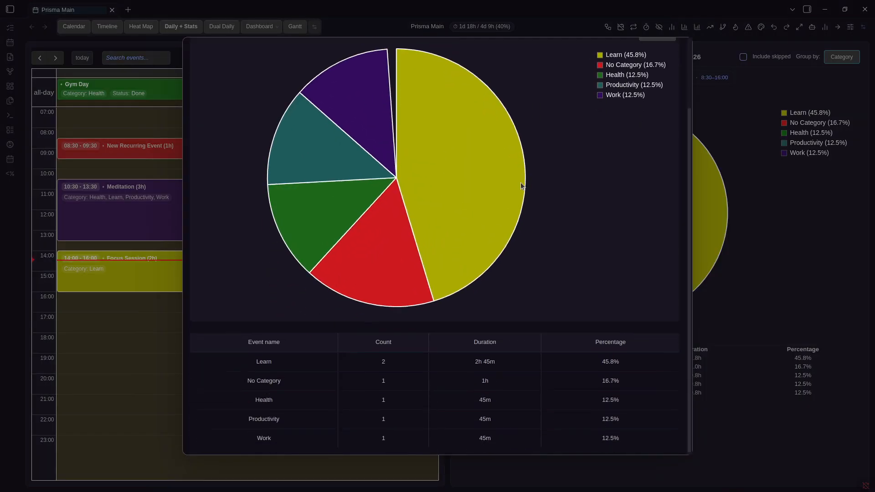
left_click(742, 258)
key("ctrl+comma")
scroll(567, 271, "down", 3)
scroll(569, 271, "down", 4)
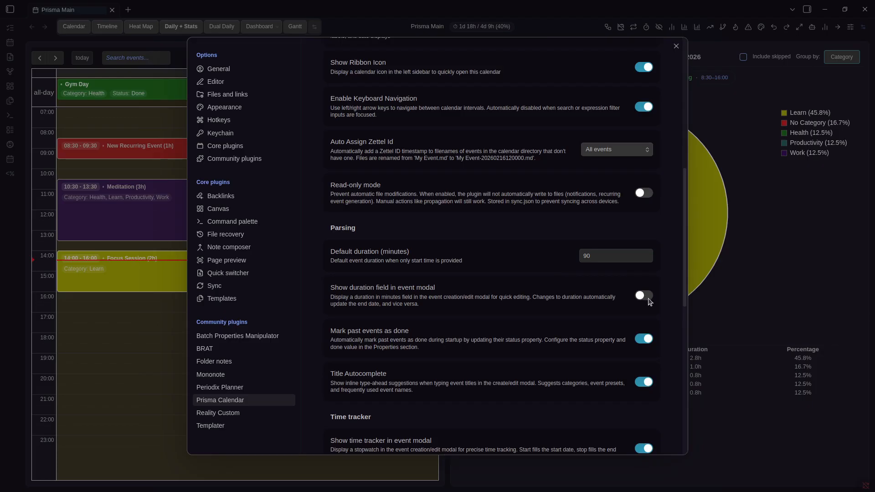
scroll(601, 279, "down", 5)
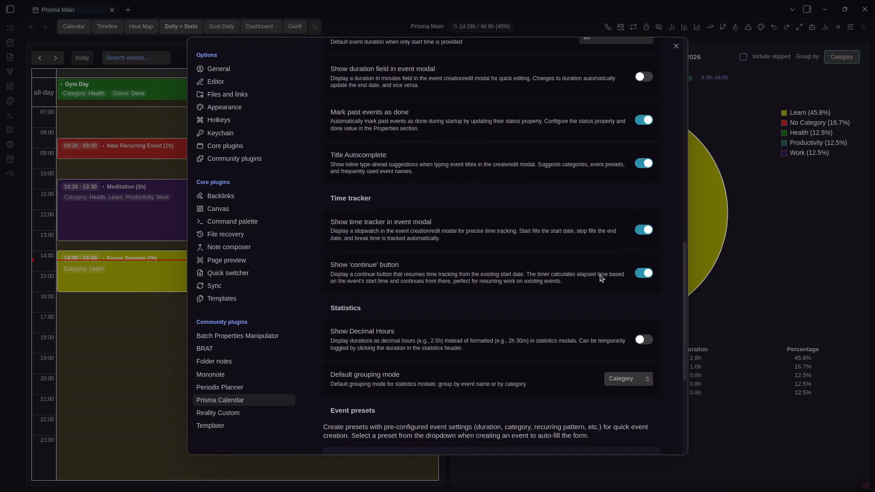
left_click(638, 338)
left_click(771, 339)
Review the daily statistics with durations shown in decimal hours
key("ctrl+comma")
left_click(675, 42)
scroll(472, 219, "down", 2)
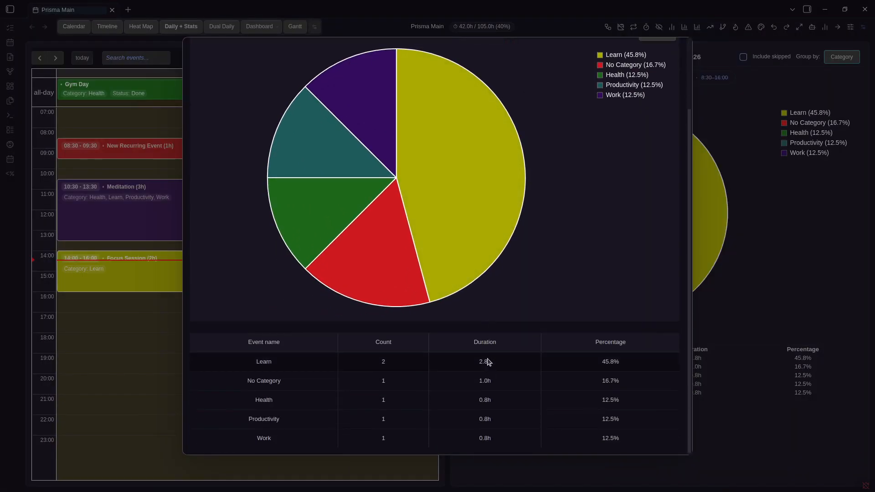
scroll(488, 362, "up", 1)
scroll(488, 362, "down", 1)
scroll(488, 362, "up", 2)
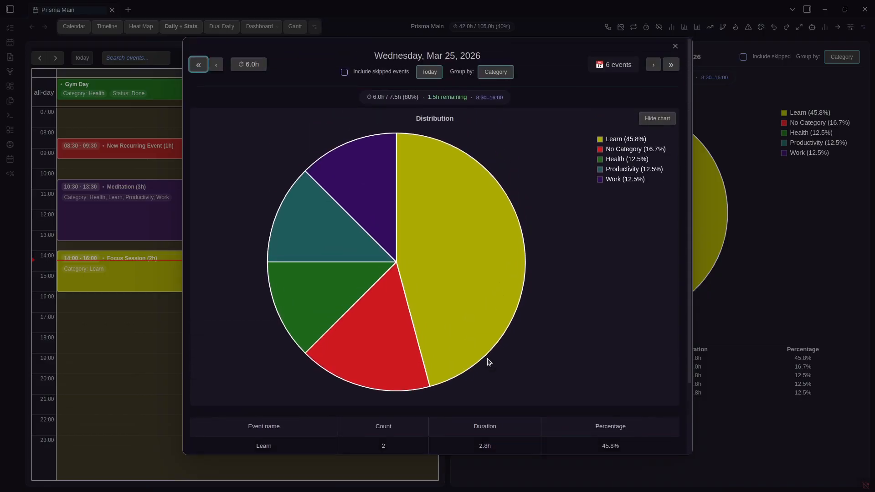
scroll(488, 362, "down", 2)
key("Escape")
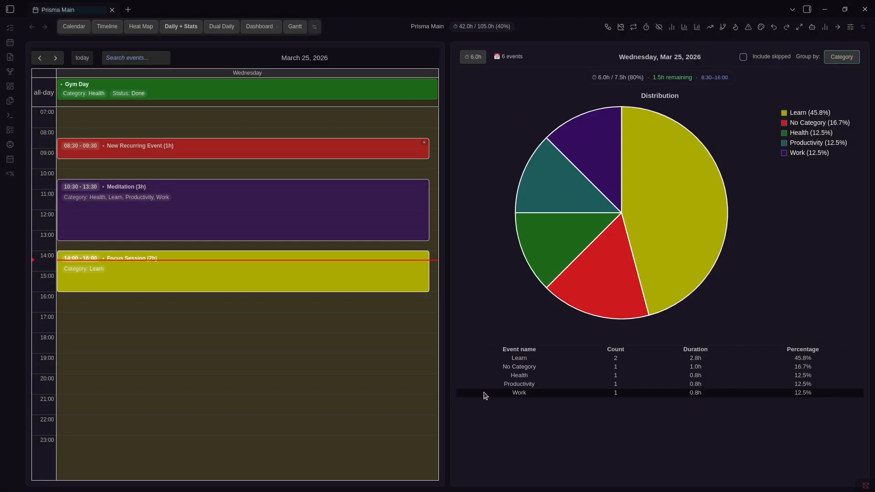
Turn Show Decimal Hours off so durations read 2h 45m and 45m, then reopen settings at Event presets
key("ctrl+comma")
scroll(587, 309, "down", 15)
scroll(625, 276, "down", 3)
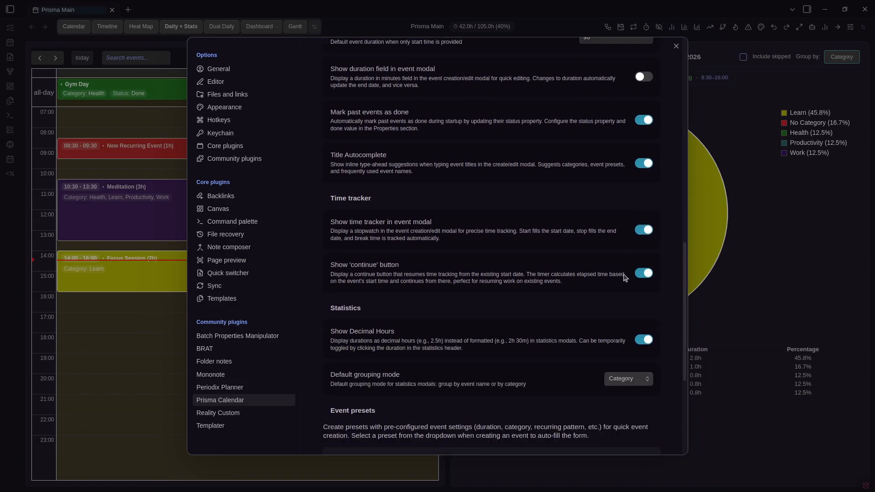
left_click(644, 340)
key("Escape")
left_click(673, 27)
scroll(459, 246, "down", 2)
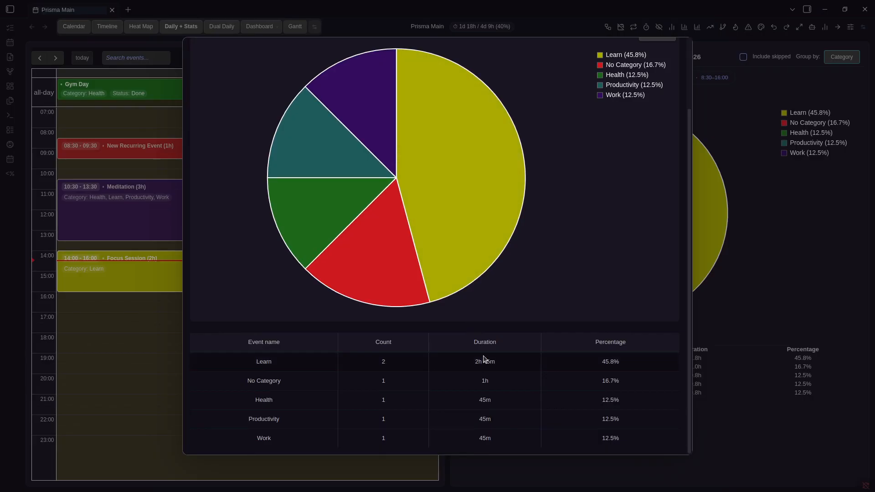
key("ctrl+comma")
scroll(630, 236, "down", 15)
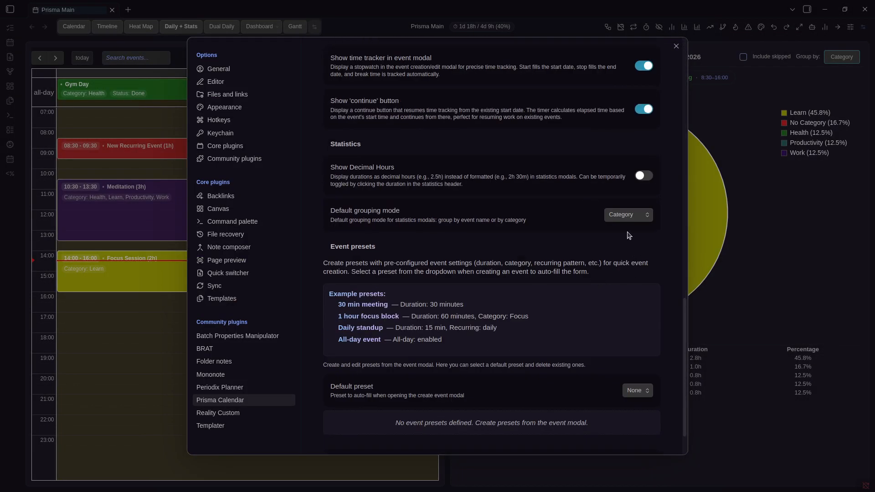
Keep Default grouping mode on Category and toggle the pie chart between event name and category grouping
left_click(626, 220)
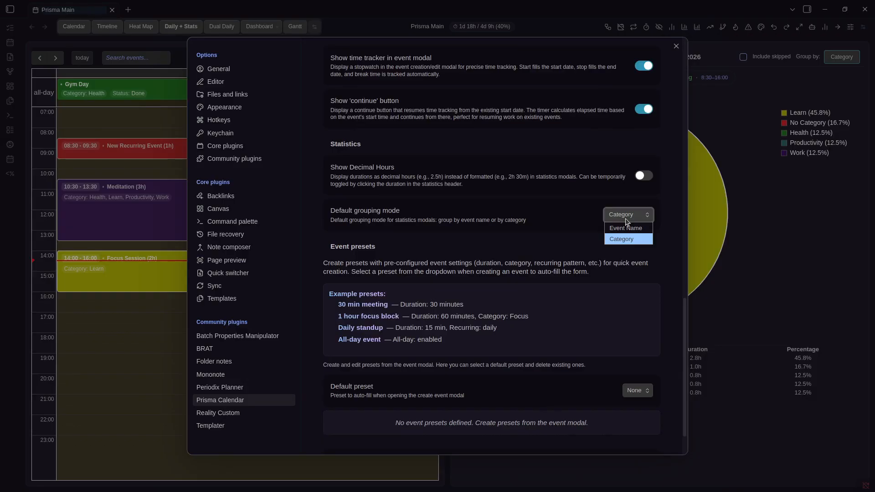
key("Escape")
key("Escape")
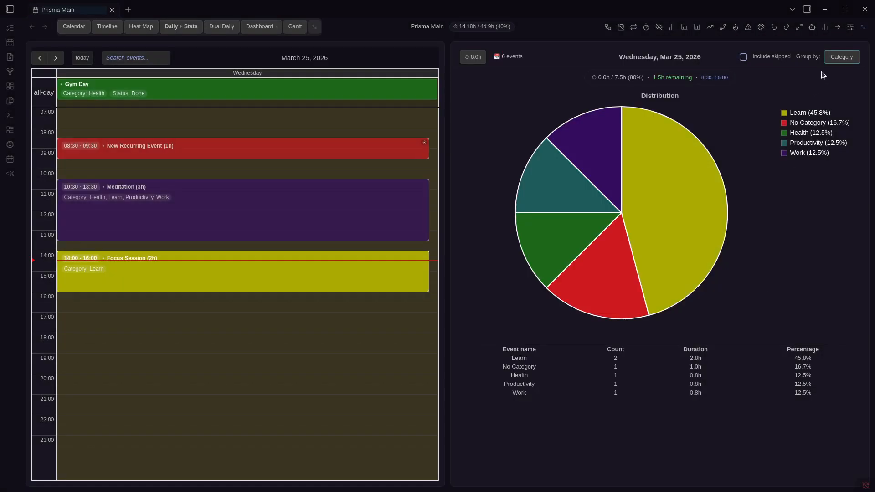
left_click(841, 57)
left_click(842, 57)
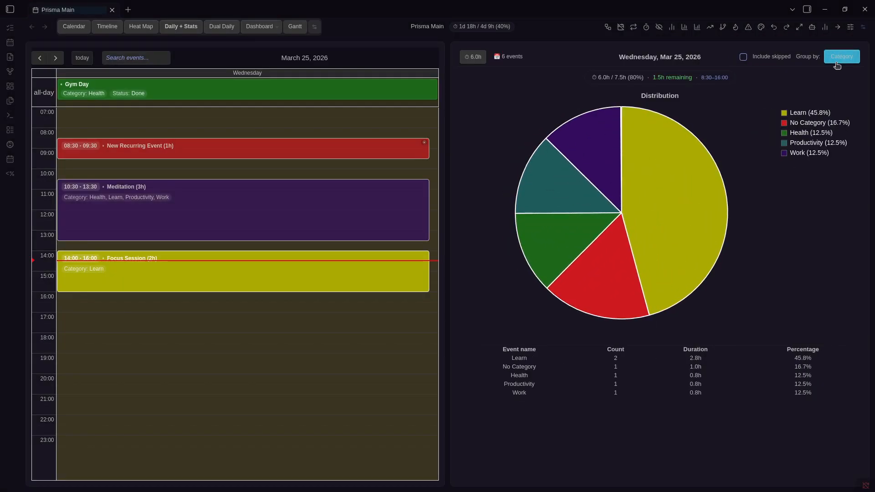
left_click(837, 63)
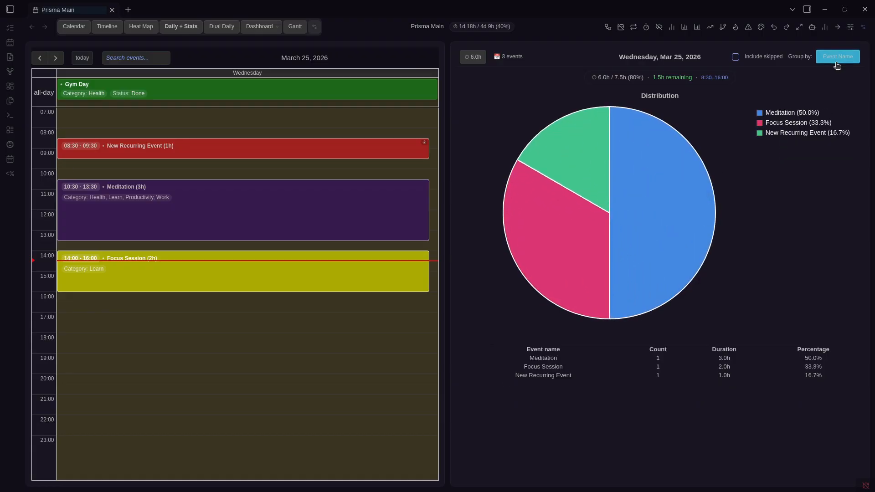
left_click(837, 64)
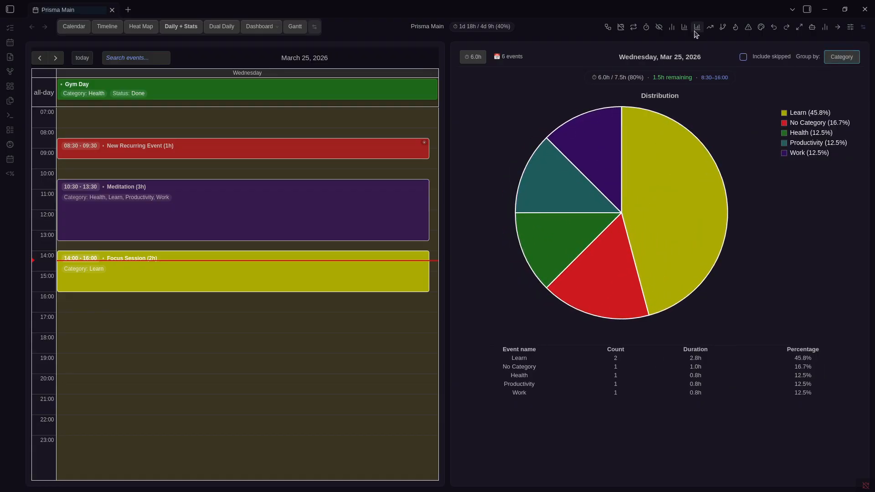
Open and close the daily, weekly and March 2026 monthly statistics windows
left_click(671, 28)
left_click(688, 27)
left_click(686, 27)
left_click(698, 28)
left_click(698, 28)
left_click(698, 28)
Inspect the Wednesday, Mar 25 statistics grouped by event name, then close them
left_click(671, 28)
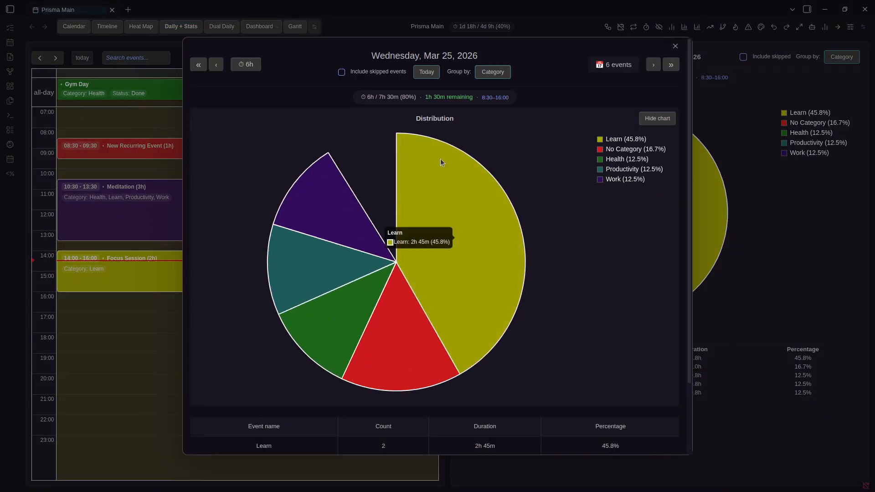
scroll(517, 167, "down", 3)
scroll(428, 362, "up", 3)
scroll(398, 366, "down", 1)
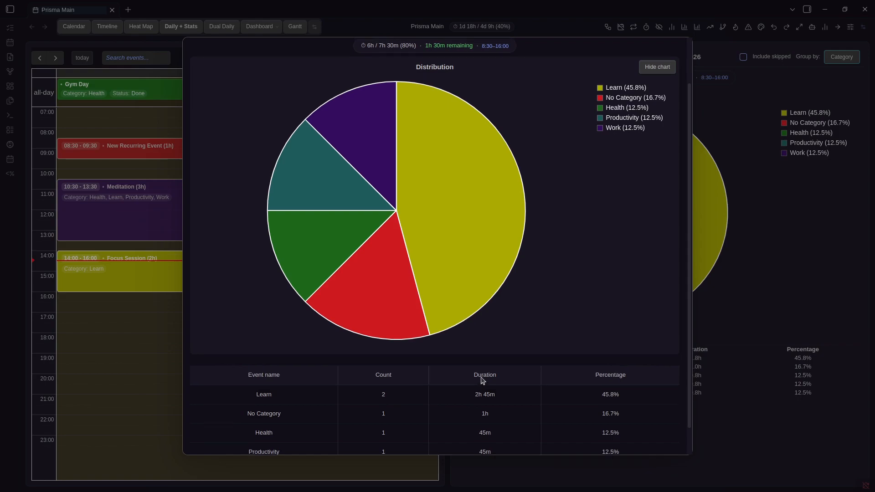
scroll(492, 355, "up", 2)
left_click(486, 73)
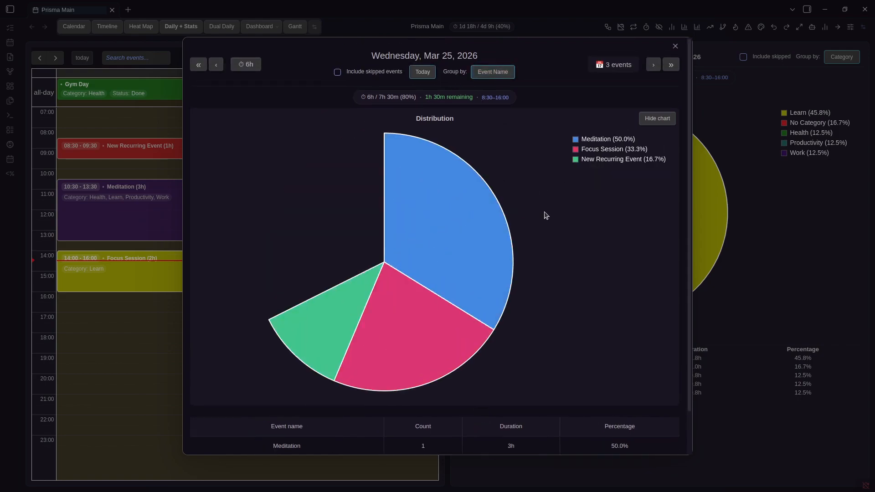
scroll(340, 404, "down", 2)
key("Escape")
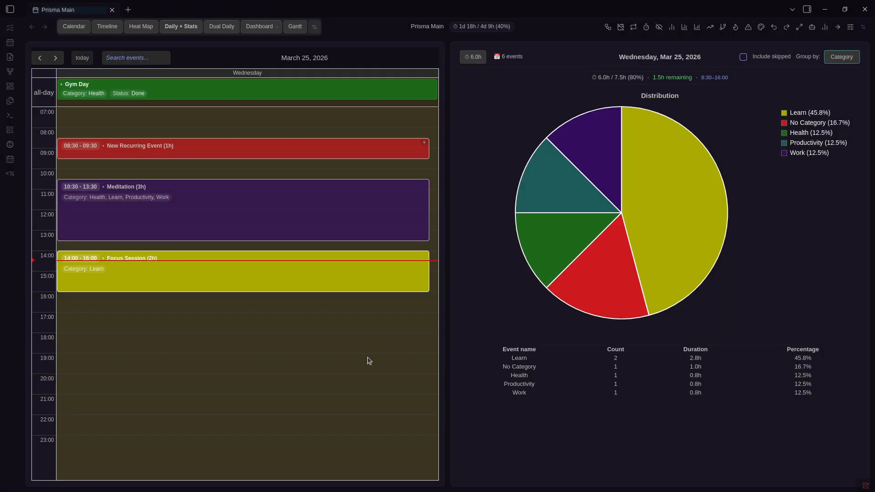
Look over the Prisma Calendar settings once more and close them
key("ctrl+comma")
scroll(443, 285, "down", 15)
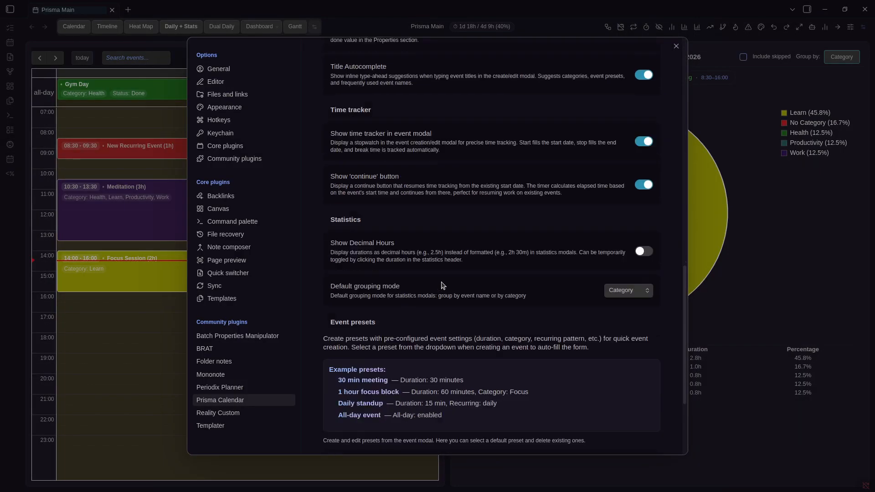
scroll(443, 285, "up", 3)
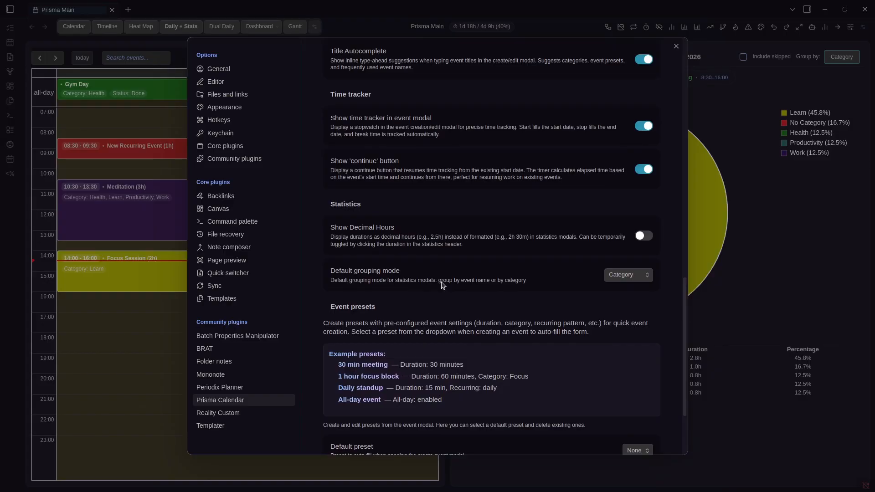
scroll(443, 285, "down", 4)
key("Escape")
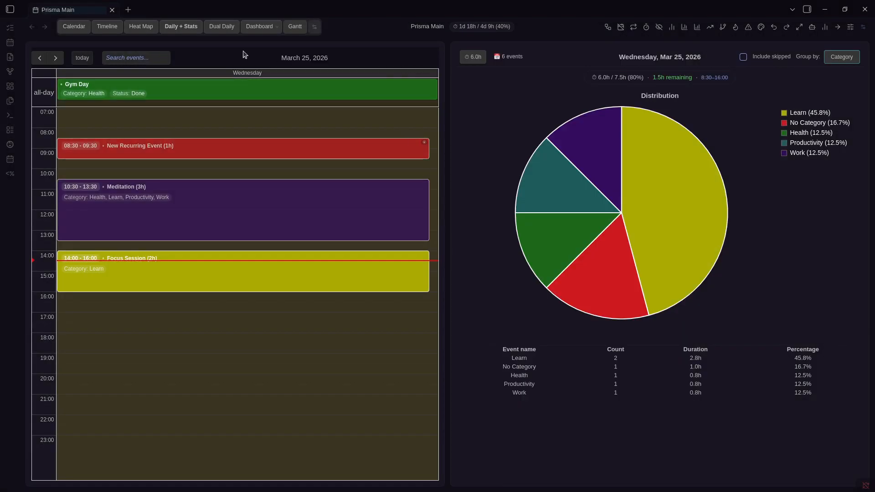
Switch to the week view and glance through the Prisma Calendar settings
left_click(74, 26)
key("ctrl+comma")
scroll(501, 245, "down", 8)
scroll(501, 245, "down", 10)
key("Escape")
Create a Monday 10:00–11:30 event titled Workshop
left_click_drag(60, 189, 114, 205)
type("W")
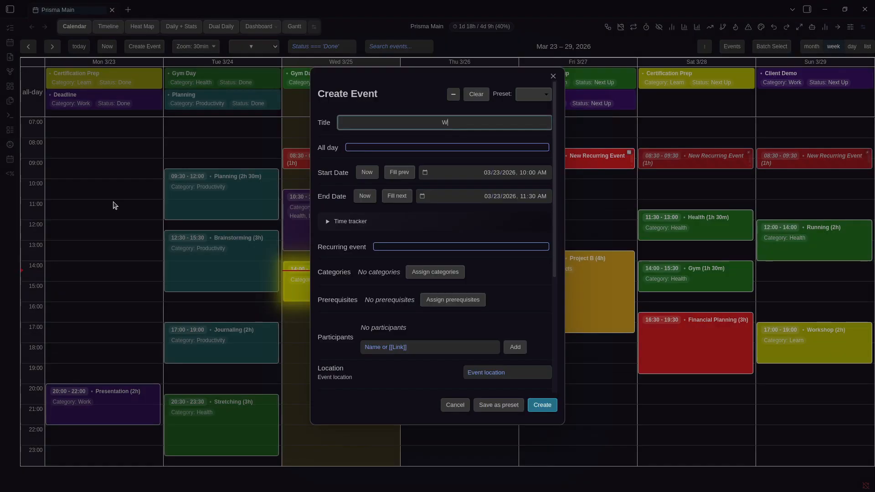
type("orkshop")
key("Return")
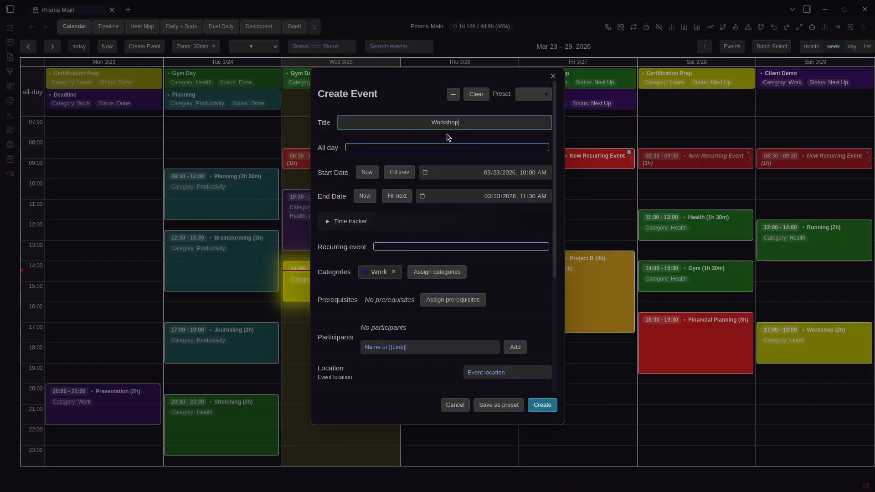
left_click(427, 118)
Enter a participant, location Office and icon W for the event
scroll(448, 305, "down", 2)
left_click(423, 238)
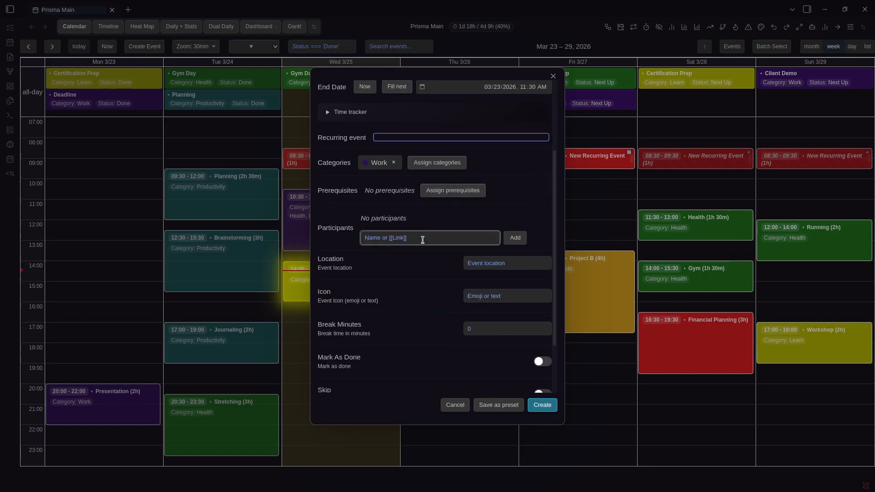
type("Coll")
key("BackSpace")
key("BackSpace")
key("BackSpace")
key("BackSpace")
type("Me")
left_click(509, 267)
type("Office")
key("Tab")
type("W")
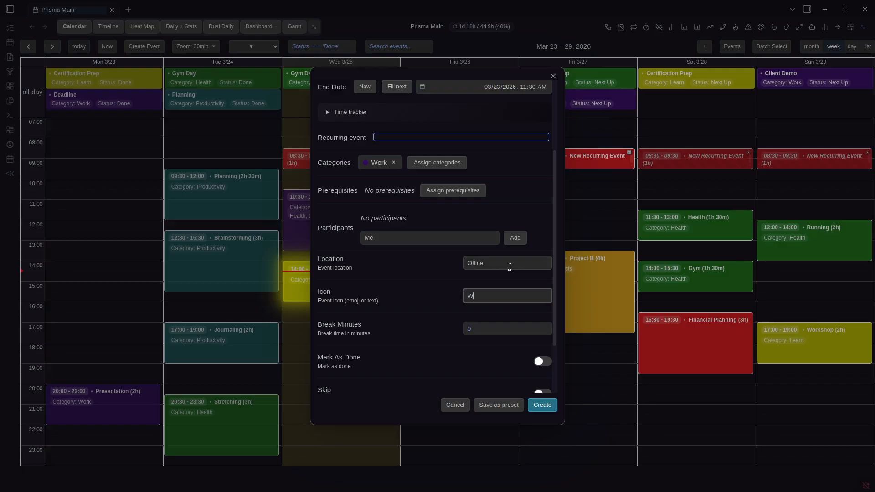
Add a custom property Hello with value world
left_click(322, 380)
left_click(378, 377)
left_click(355, 385)
type("Hello")
key("Tab")
type("w")
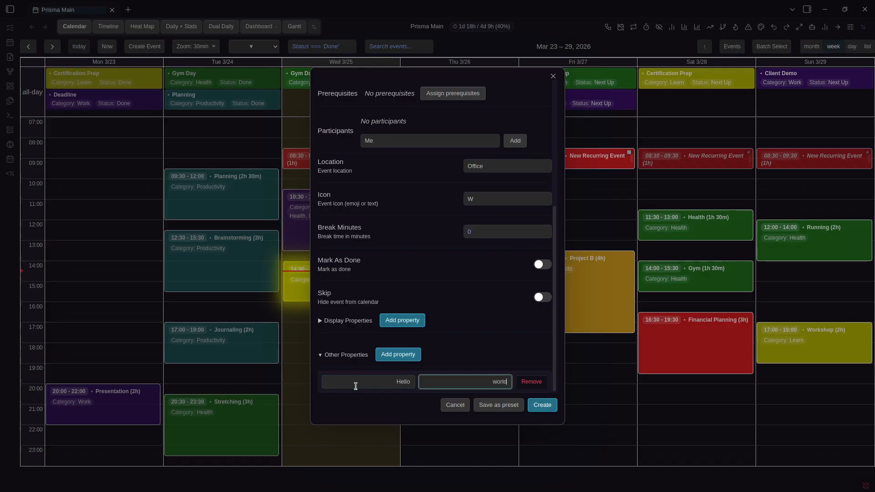
type("orld")
left_click(460, 345)
Save these event settings as a new preset named Work
scroll(483, 357, "up", 10)
scroll(464, 303, "down", 2)
scroll(494, 368, "down", 3)
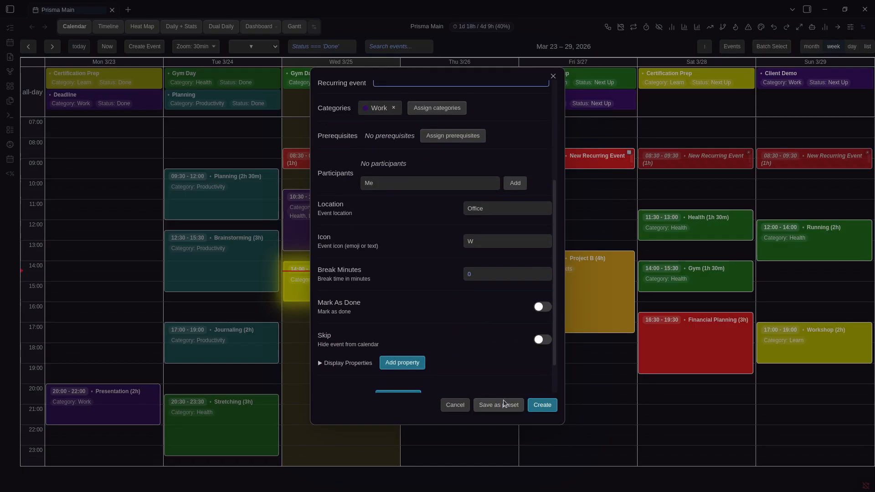
left_click(503, 402)
left_click(505, 228)
left_click(511, 240)
left_click(500, 251)
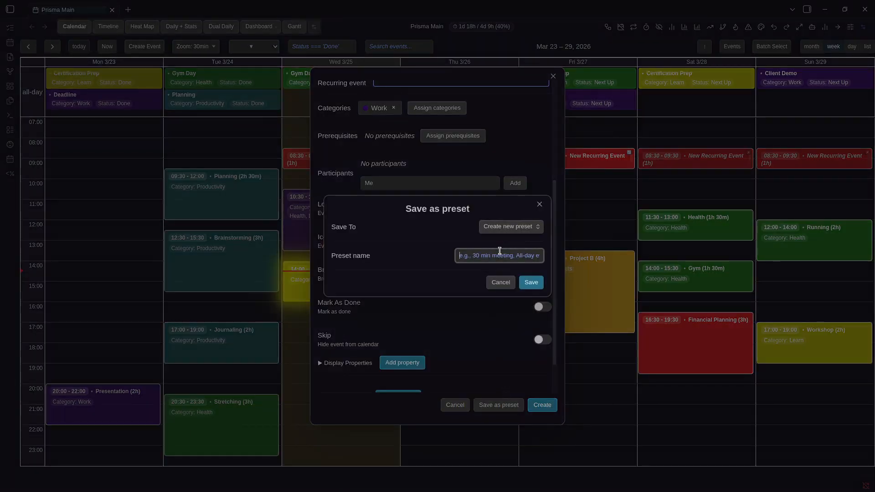
type("Work")
left_click(531, 282)
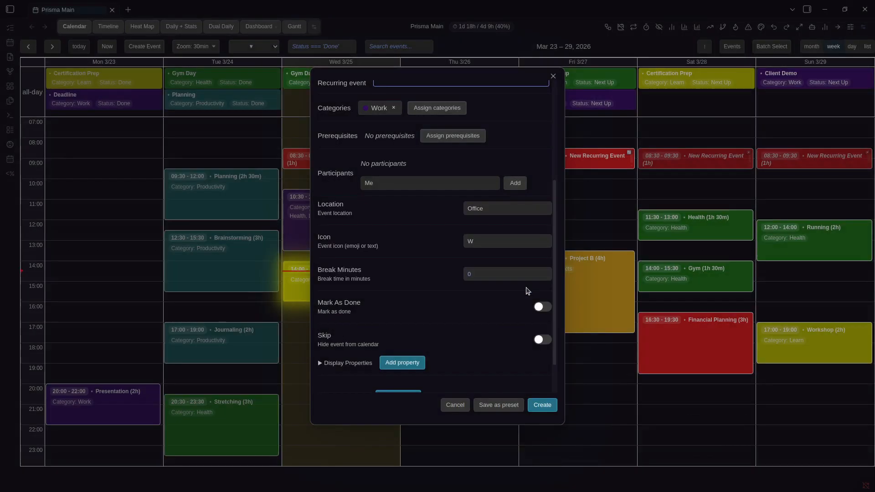
Check the saved presets list, then dismiss the new event window
scroll(488, 361, "down", 1)
scroll(472, 295, "up", 5)
left_click(533, 94)
left_click(135, 168)
left_click(123, 168)
left_click(102, 170)
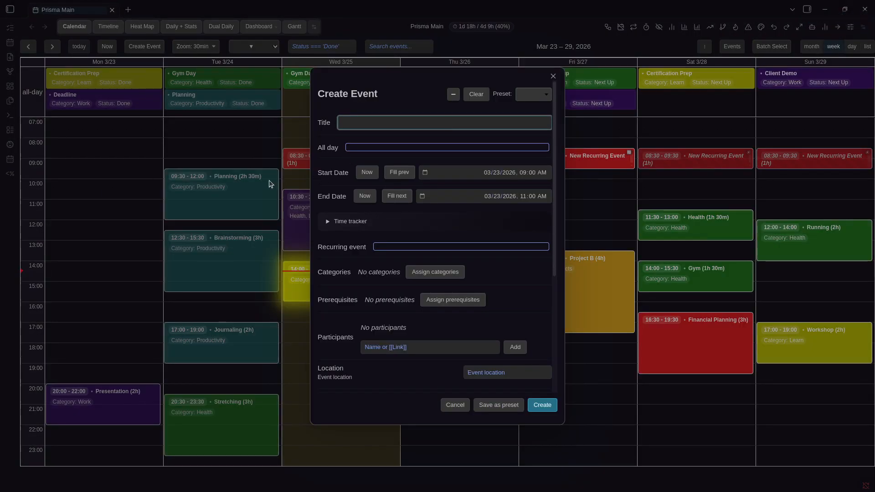
Open the Planning event's note in a new tab and return to the calendar
left_click(279, 183)
right_click(236, 185)
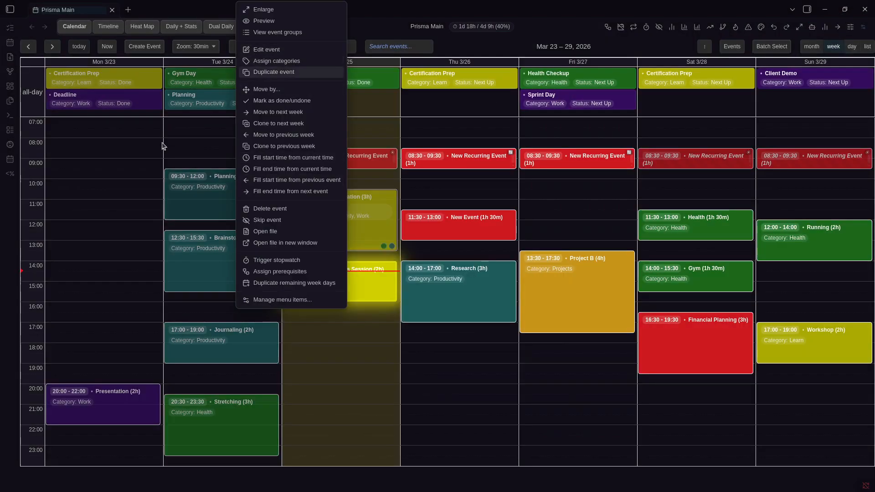
left_click(263, 49)
left_click(254, 177)
left_click(255, 194)
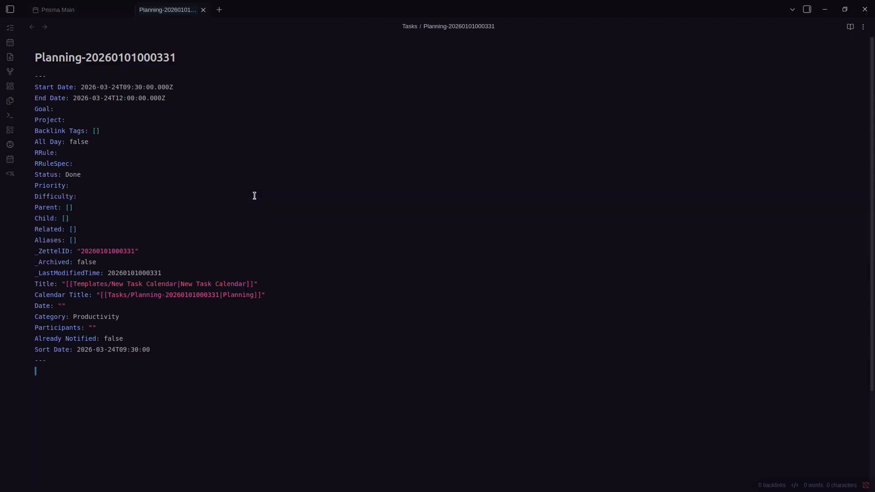
key("ctrl+Tab")
Apply the Work preset to the Planning event, saving it as Workshop
right_click(255, 196)
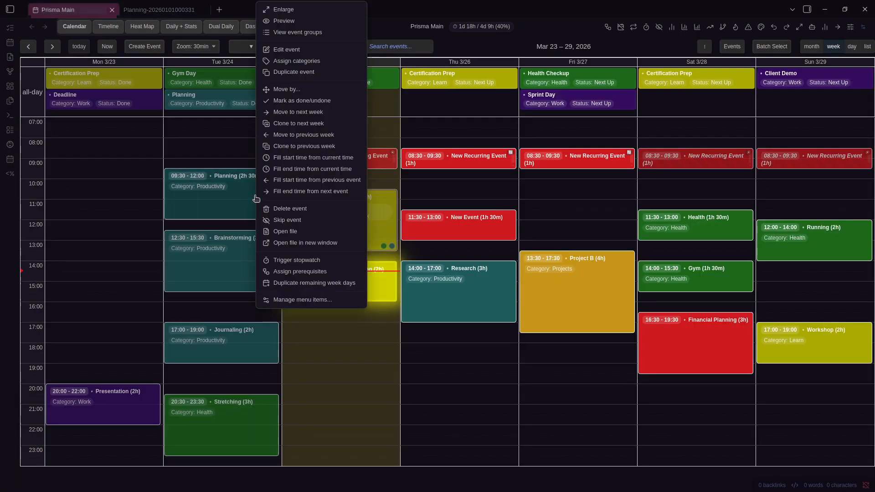
left_click(289, 48)
left_click(525, 94)
left_click(517, 160)
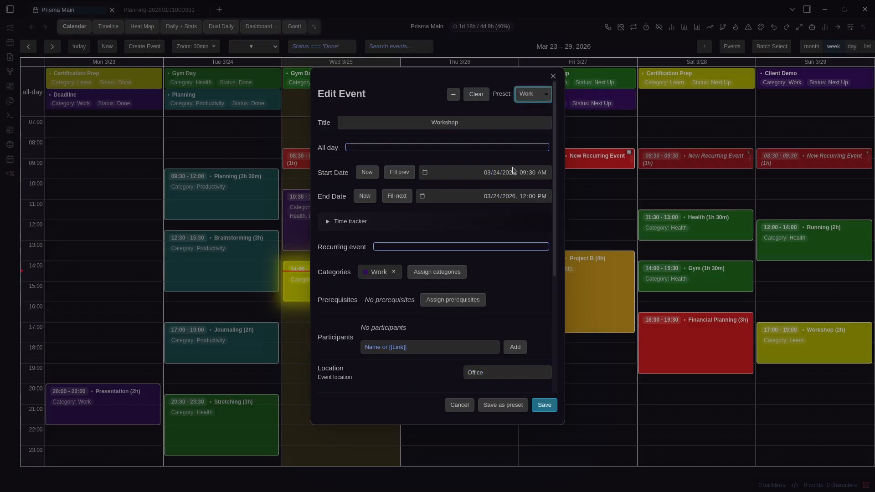
scroll(506, 319, "down", 5)
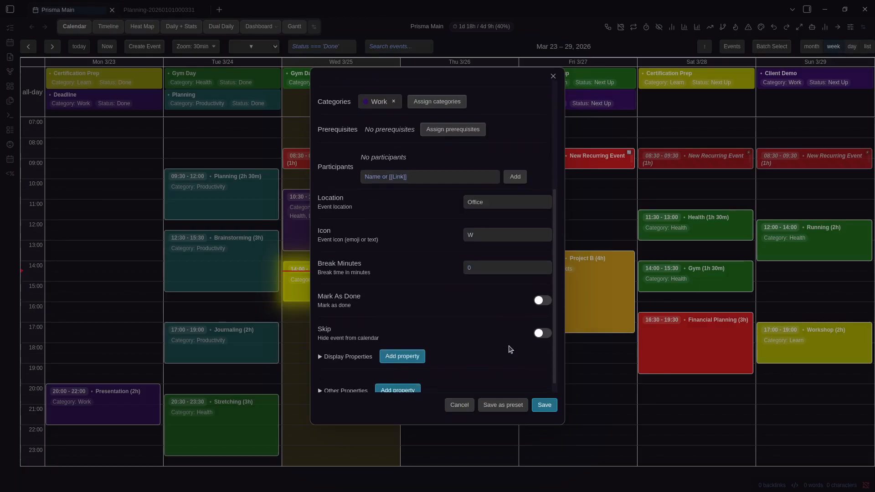
scroll(515, 256, "up", 5)
scroll(506, 342, "down", 5)
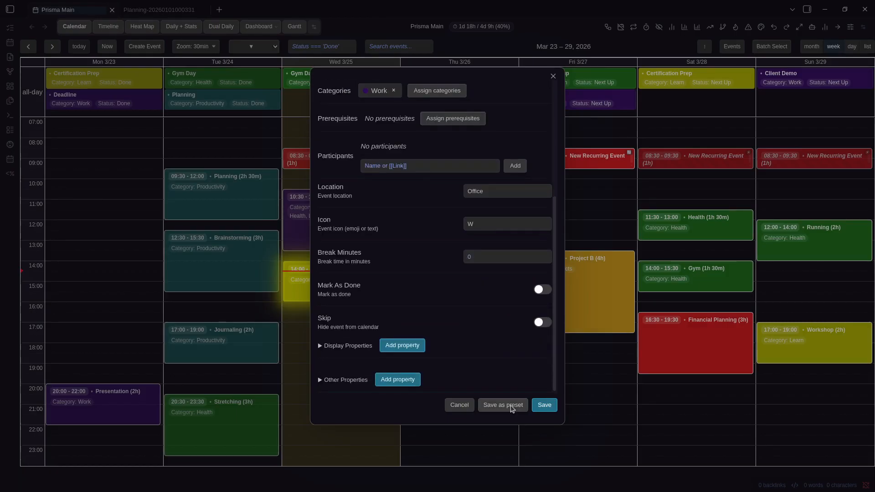
left_click(545, 405)
Review the Workshop note's properties, then go back to the Prisma Main calendar
left_click(219, 202)
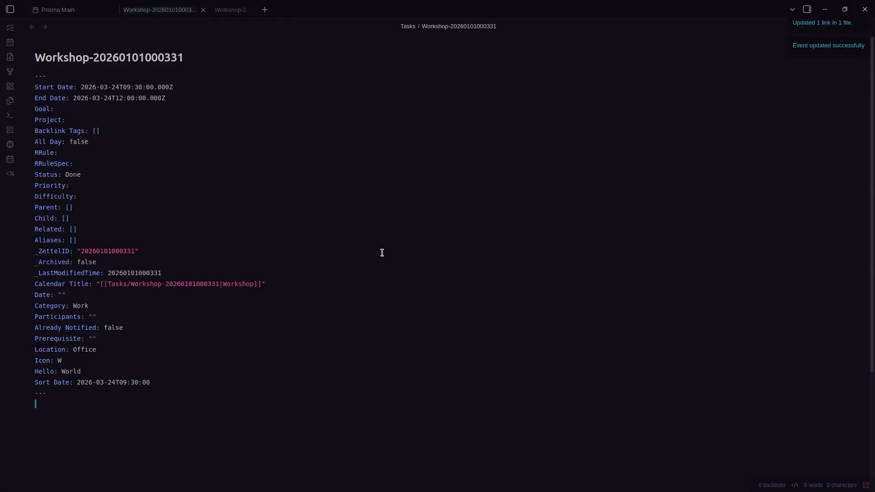
left_click_drag(80, 380, 58, 372)
left_click(54, 373)
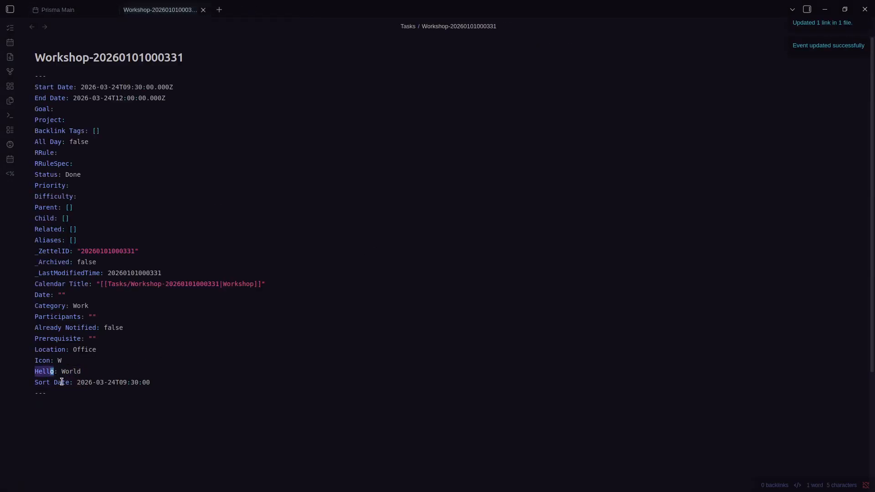
triple_click(78, 349)
left_click(98, 404)
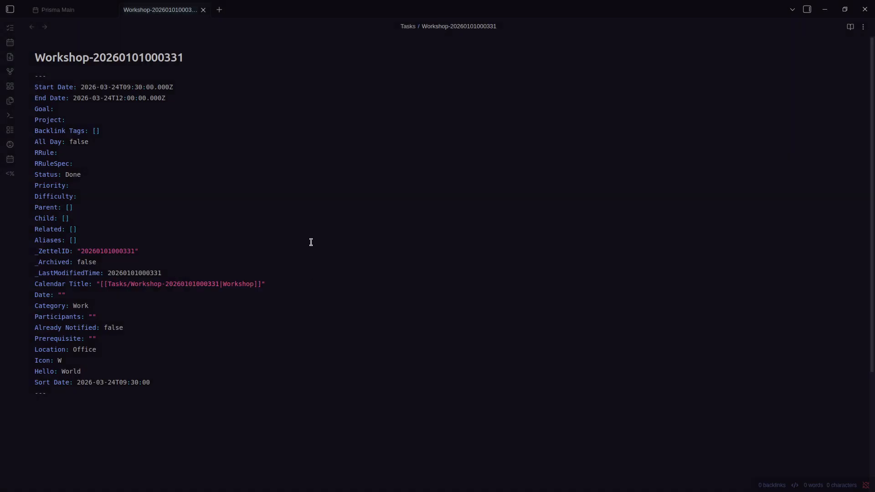
key("ctrl+Tab")
right_click(240, 190)
Create a Monday 10:00–11:30 event from the Work preset
left_click_drag(133, 183, 113, 202)
left_click(524, 94)
left_click(525, 115)
left_click(542, 405)
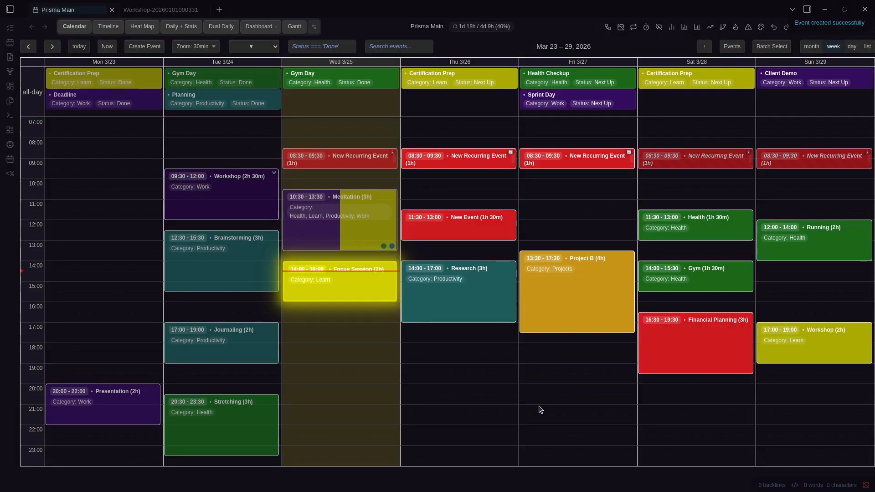
Edit the new Workshop event, reapply Work, and set its icon to WRK
right_click(97, 196)
left_click(123, 51)
left_click(528, 95)
left_click(527, 107)
scroll(478, 183, "down", 5)
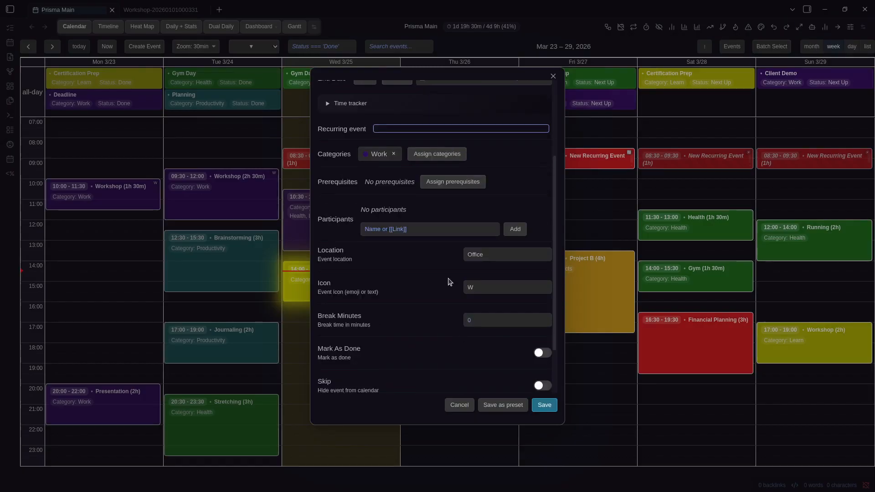
left_click(486, 240)
type("W")
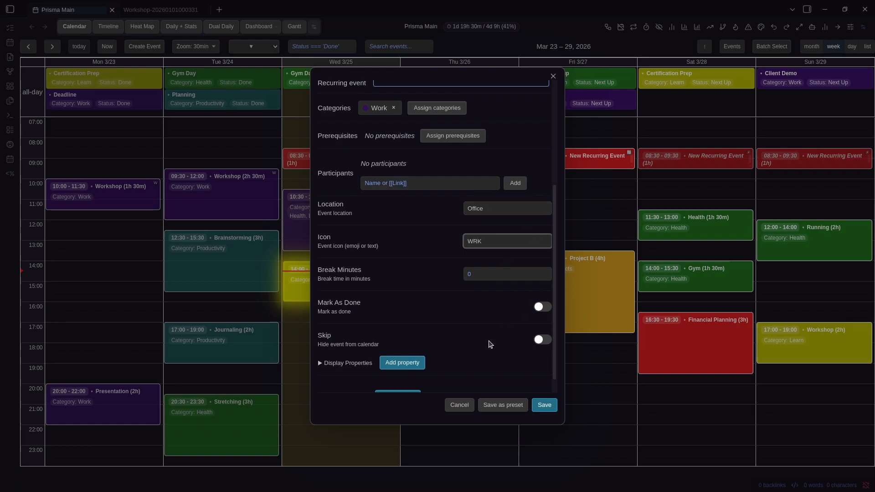
Overwrite the Work preset under the name Workshop and save the event
left_click(504, 405)
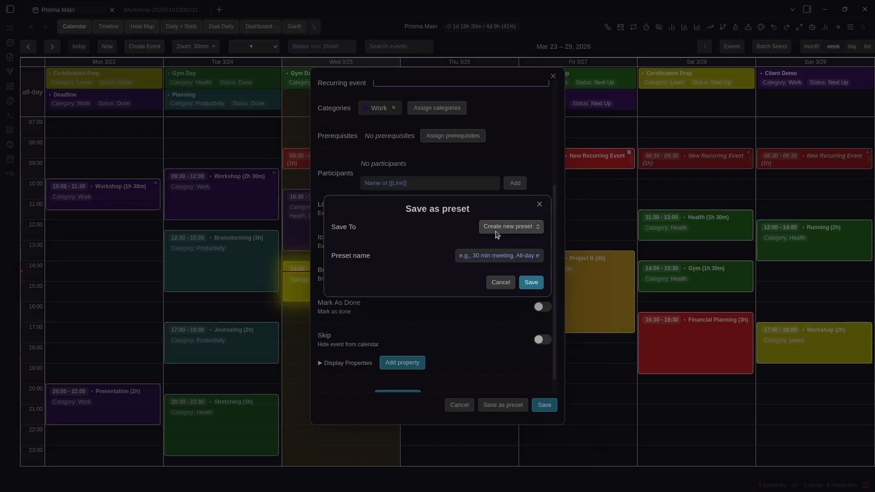
left_click(502, 225)
left_click(505, 250)
left_click(501, 251)
type("Workshop")
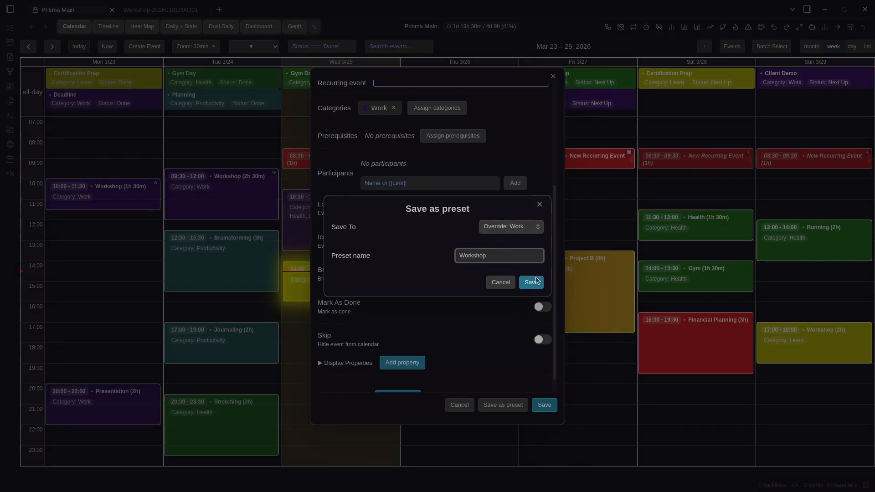
left_click(532, 281)
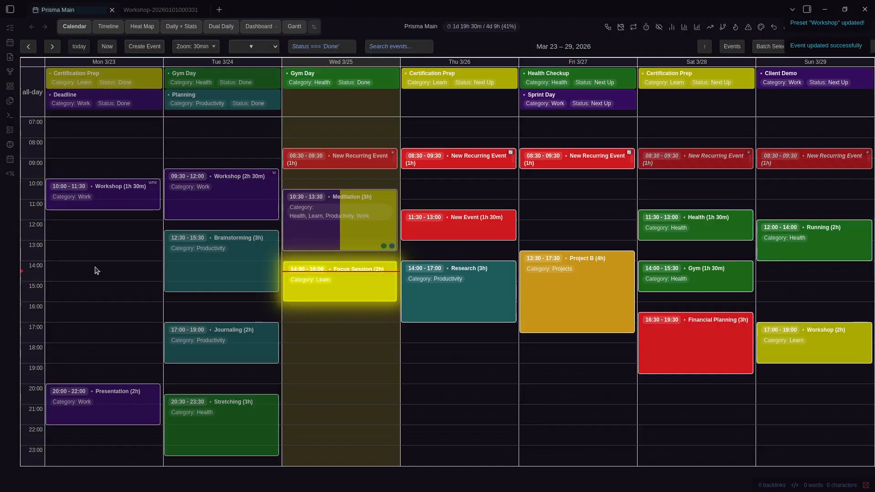
right_click(122, 203)
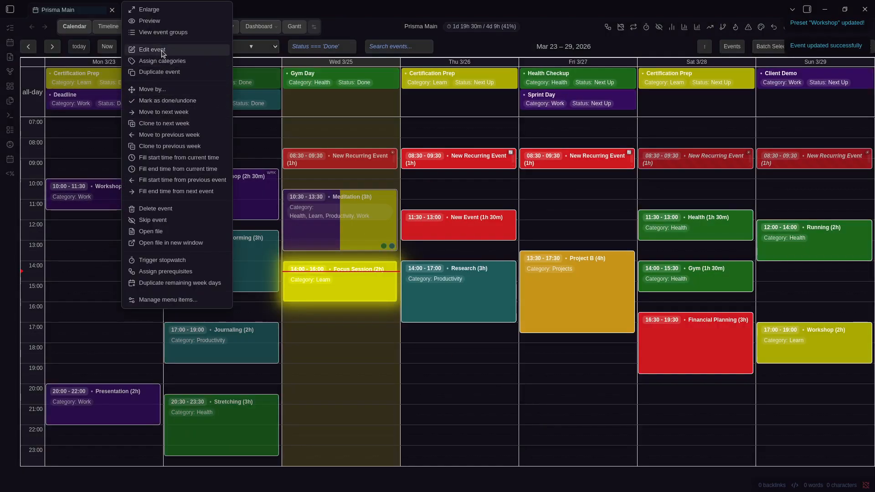
Close the event actions and glance through the Prisma Calendar settings
left_click(107, 256)
key("Escape")
key("ctrl+comma")
scroll(416, 237, "down", 15)
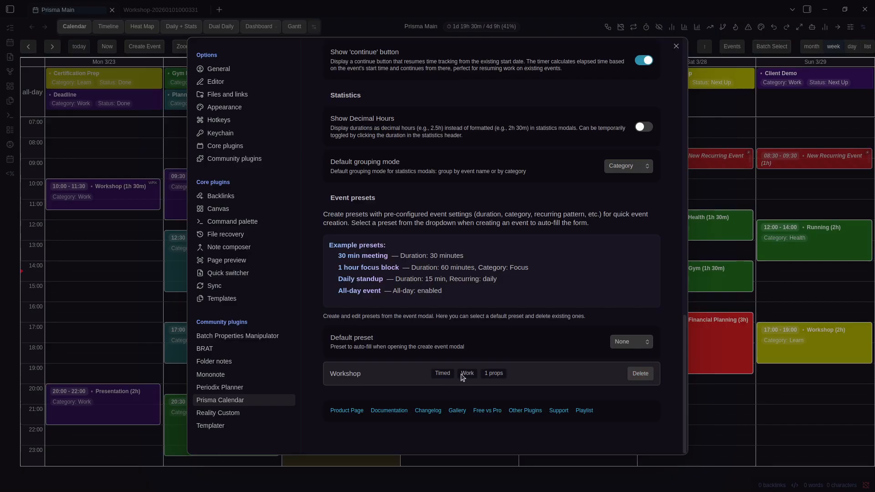
key("Escape")
Set the Default preset to Workshop in the Prisma Calendar settings
left_click(110, 235)
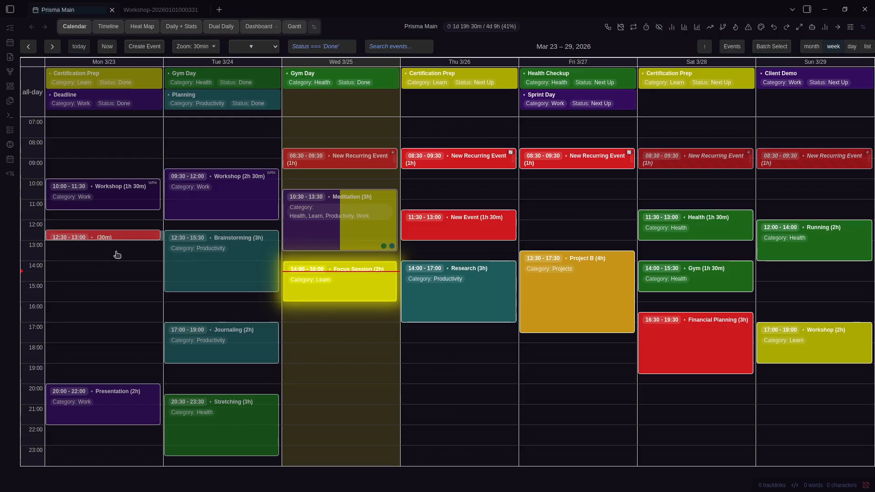
scroll(461, 359, "down", 3)
scroll(461, 359, "down", 3)
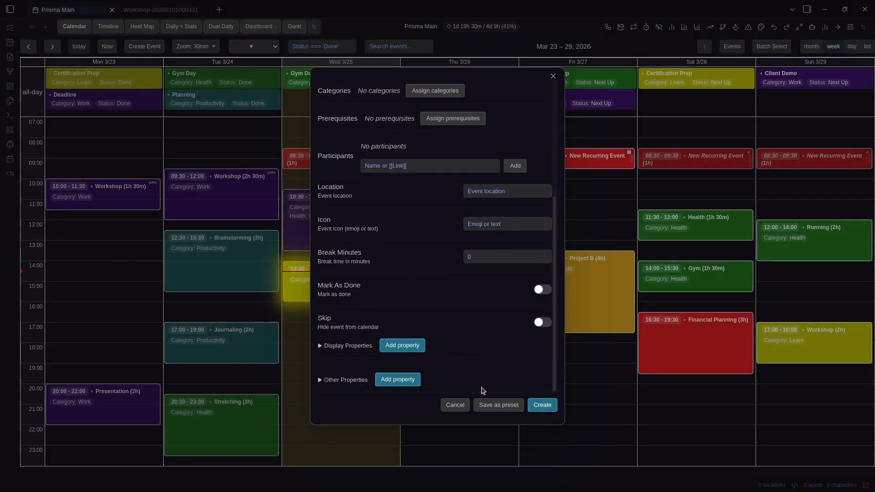
left_click(497, 404)
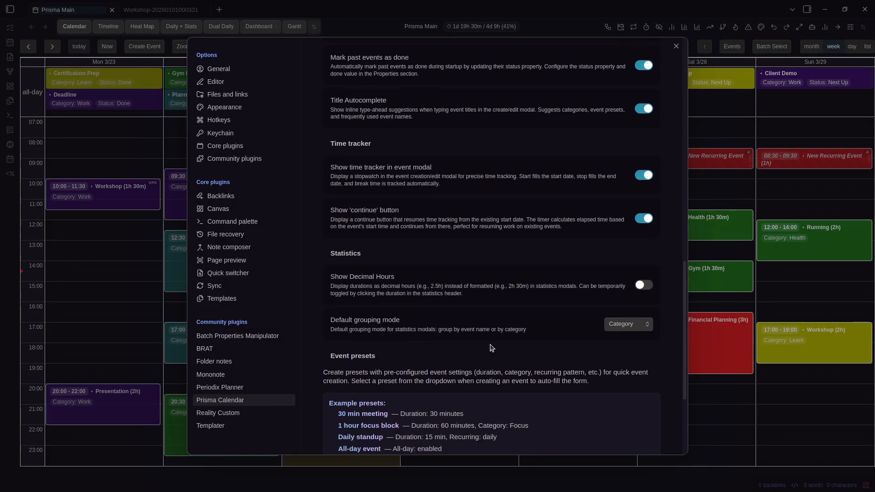
scroll(491, 348, "down", 4)
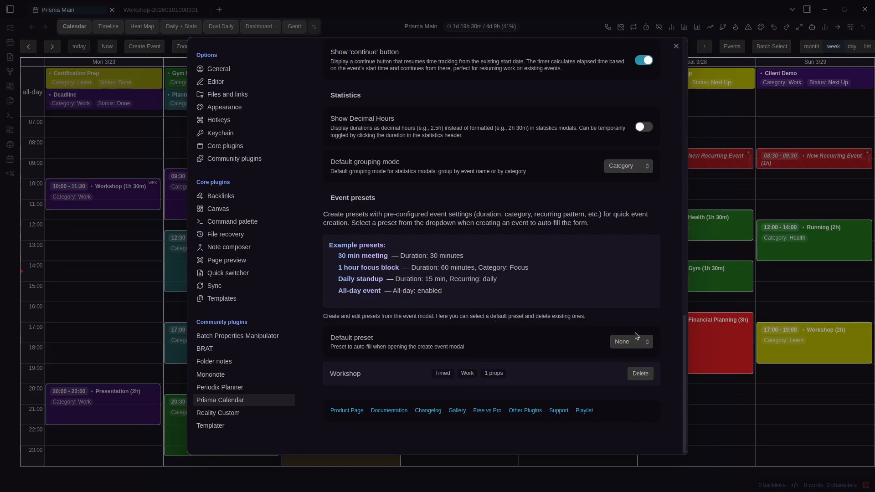
left_click(638, 365)
left_click(93, 283)
Start a Monday 14:30–16:30 event, clear its fields and apply Workshop
left_click_drag(96, 278, 104, 308)
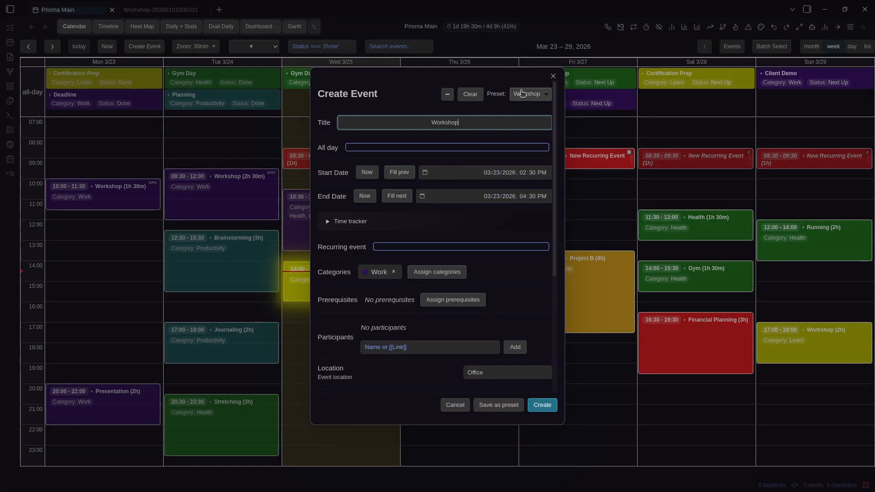
left_click(523, 93)
left_click(465, 94)
left_click(472, 96)
left_click(530, 94)
left_click(527, 104)
Clear the form once more, reapply Workshop and recheck the preset list
left_click(479, 97)
left_click(531, 94)
left_click(531, 107)
scroll(443, 220, "down", 5)
scroll(442, 220, "up", 5)
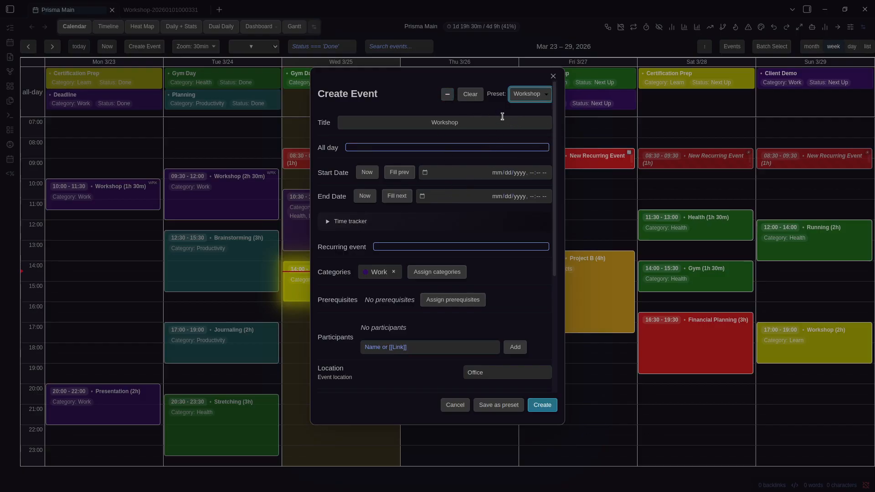
left_click(526, 93)
left_click(528, 110)
key("Escape")
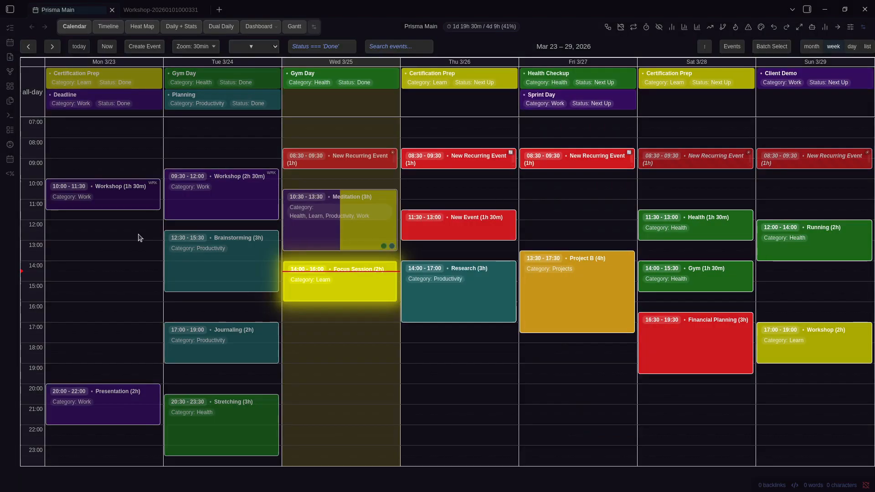
left_click_drag(106, 247, 102, 277)
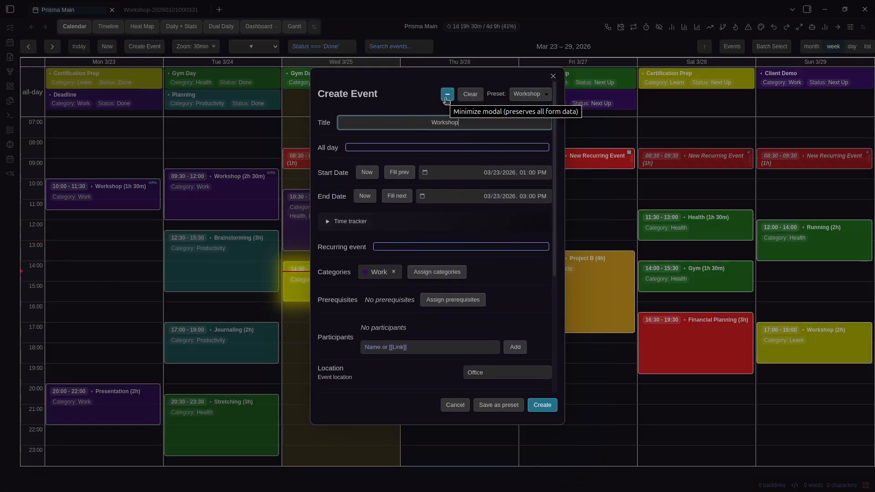
scroll(503, 206, "down", 4)
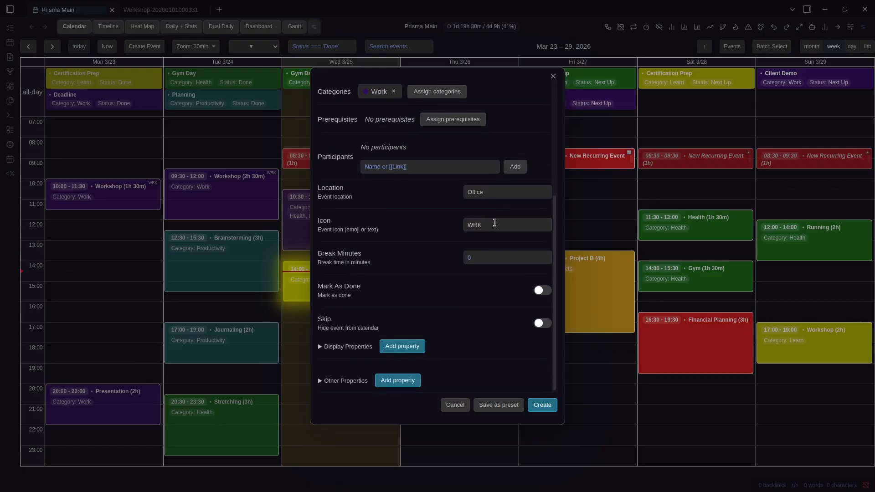
scroll(502, 207, "up", 5)
type("Mee")
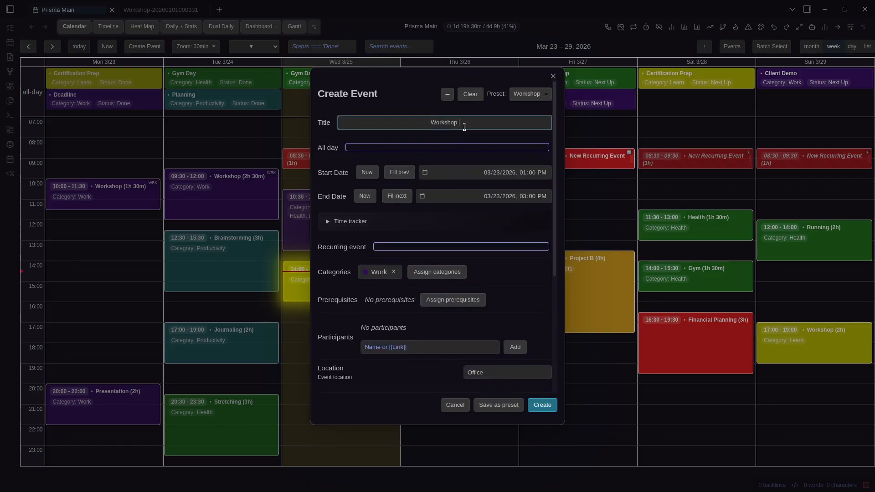
key("BackSpace")
key("BackSpace")
key("BackSpace")
type("Event")
left_click(447, 94)
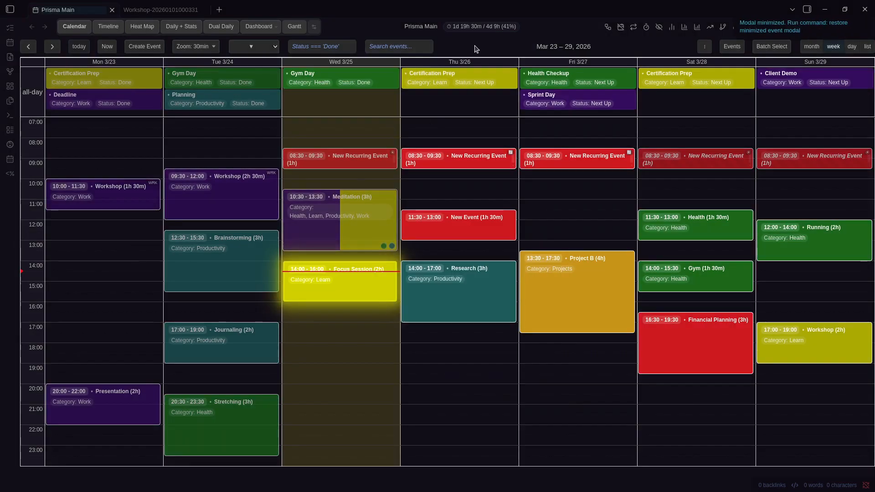
key("ctrl+p")
type("Restore")
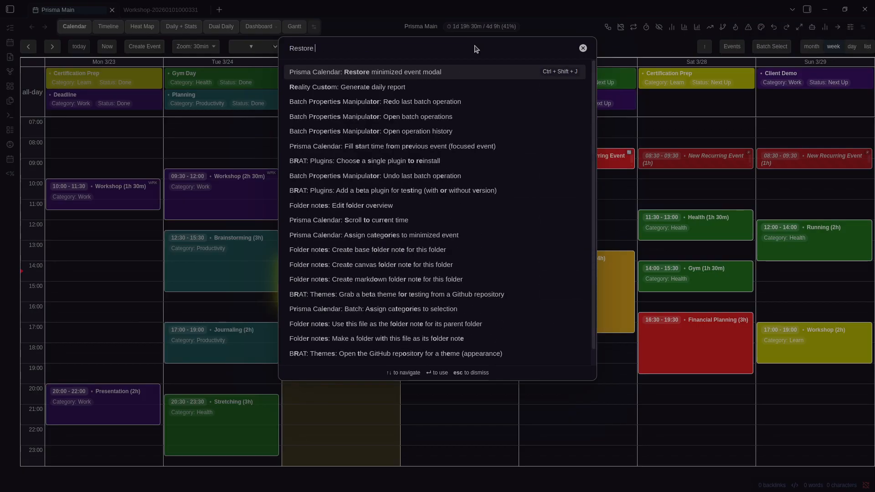
key("Return")
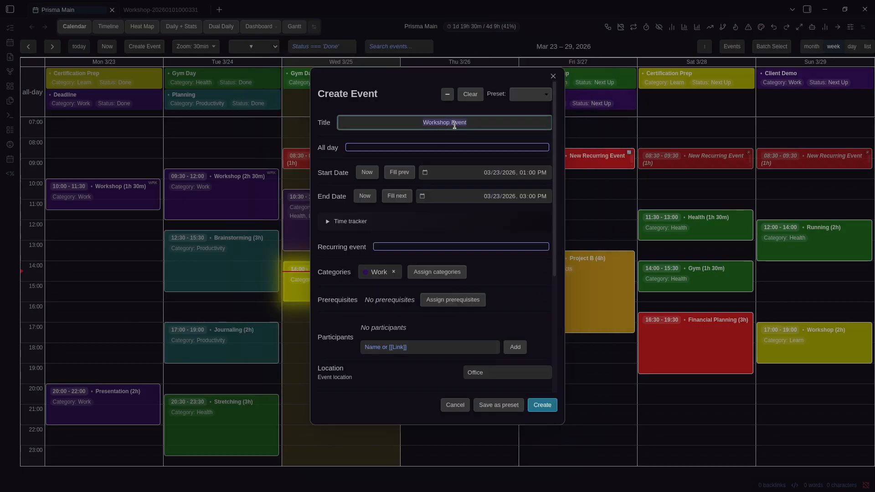
scroll(478, 178, "down", 3)
scroll(494, 213, "up", 3)
left_click(593, 206)
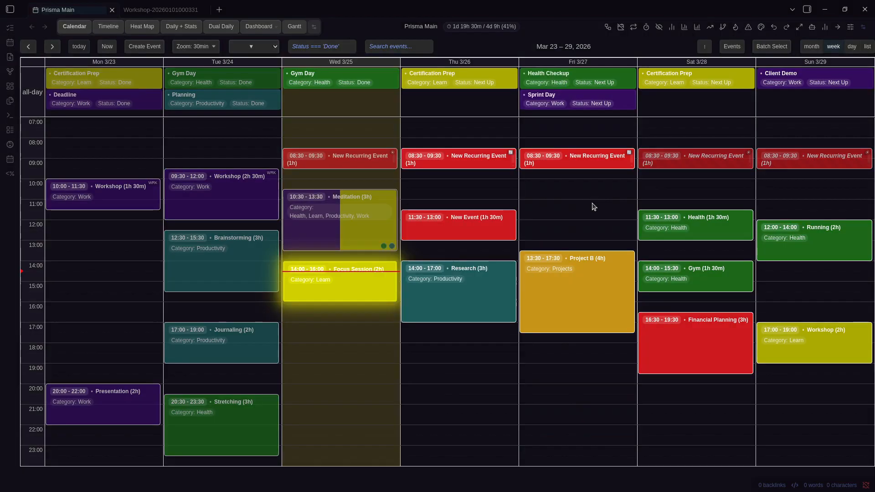
Open Monday's Workshop event for editing and minimize the form
right_click(371, 274)
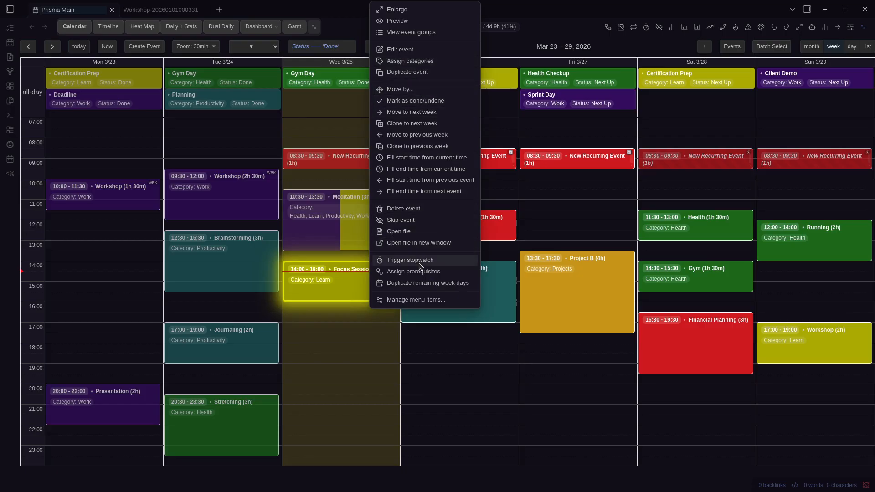
left_click(529, 38)
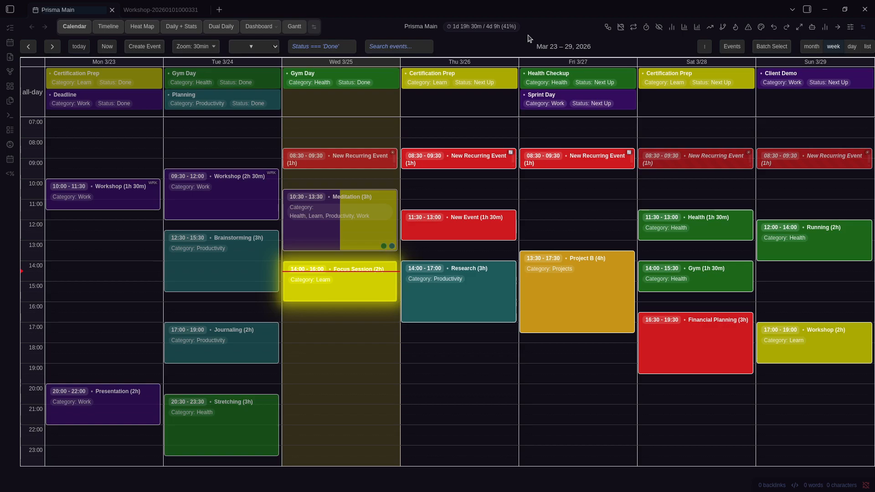
right_click(98, 187)
left_click(182, 61)
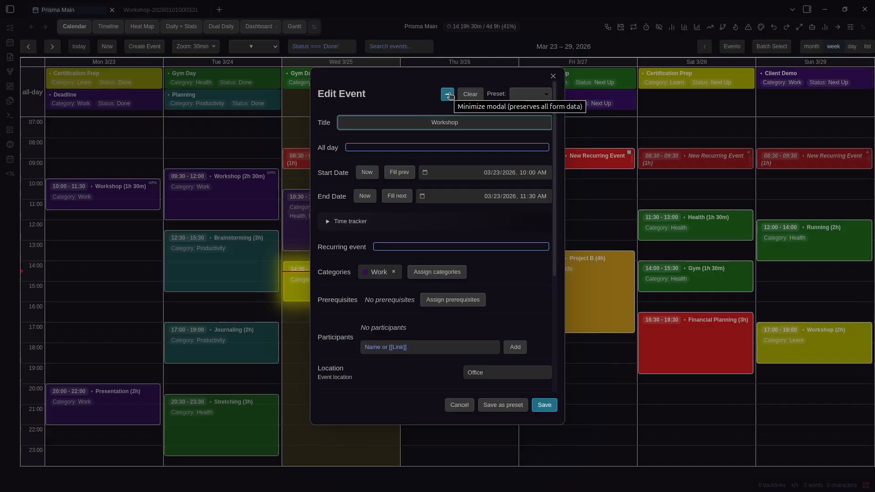
left_click(449, 94)
Search the command palette for a restore command
key("ctrl+p")
key("Return")
key("Escape")
key("ctrl+p")
type("restore")
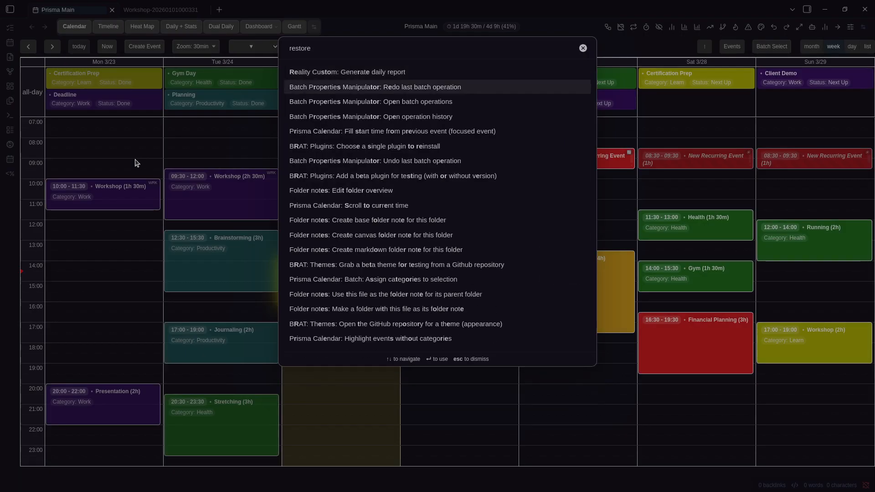
key("Escape")
Reopen Monday's Workshop edit form and close it without changes
right_click(132, 187)
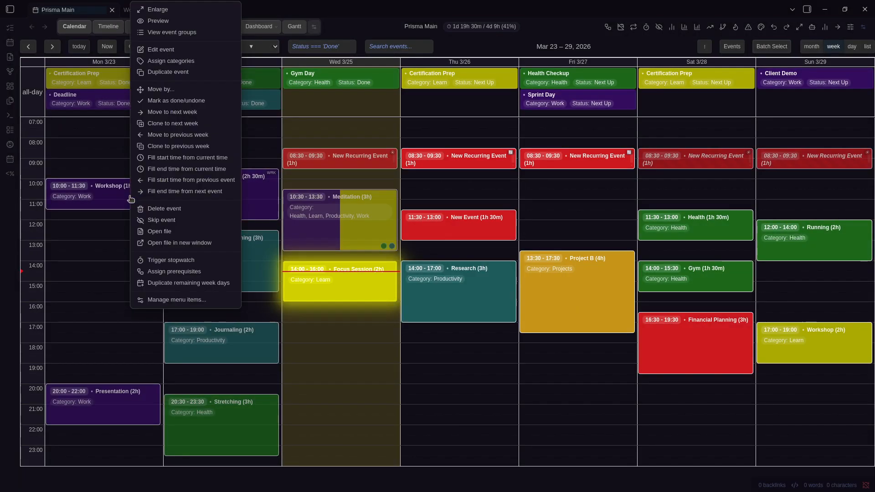
left_click(175, 52)
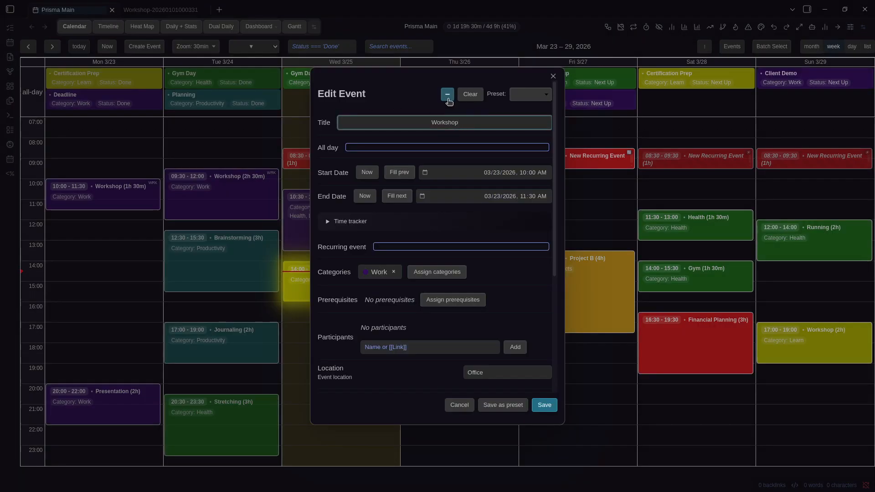
scroll(471, 251, "down", 4)
key("Escape")
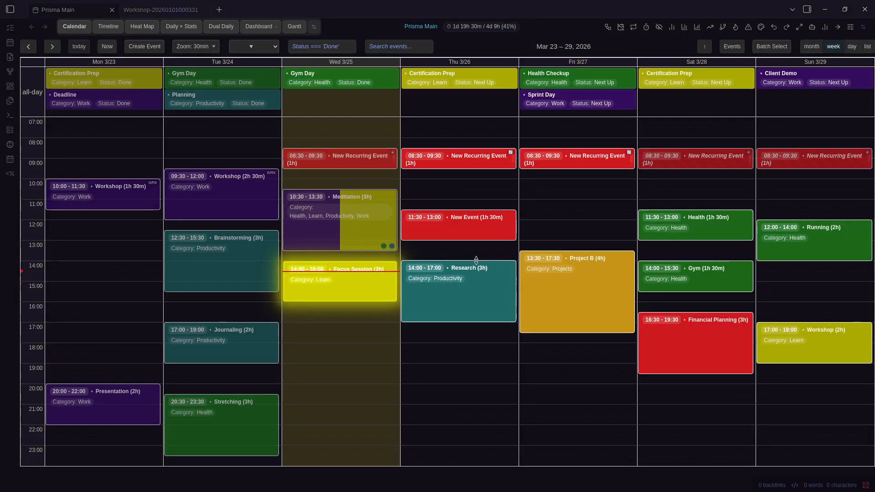
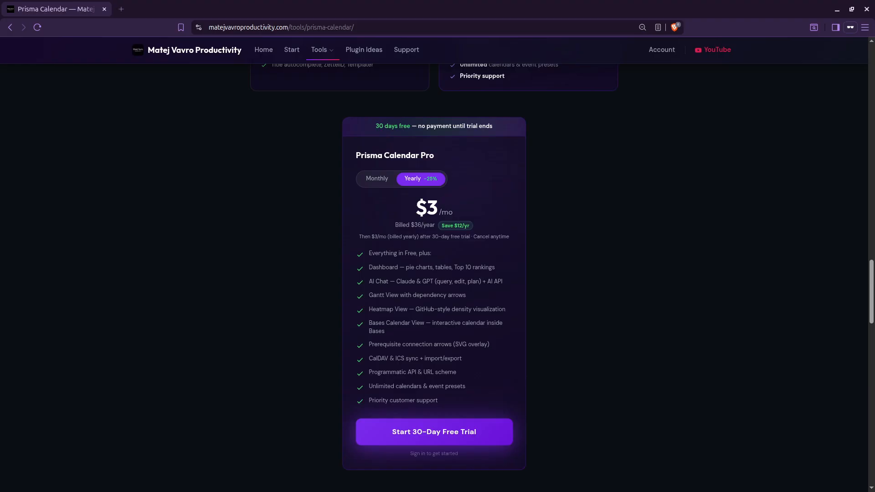
Scroll from the page top through 'What you get for free' to the Pro power-user features
scroll(663, 239, "up", 20)
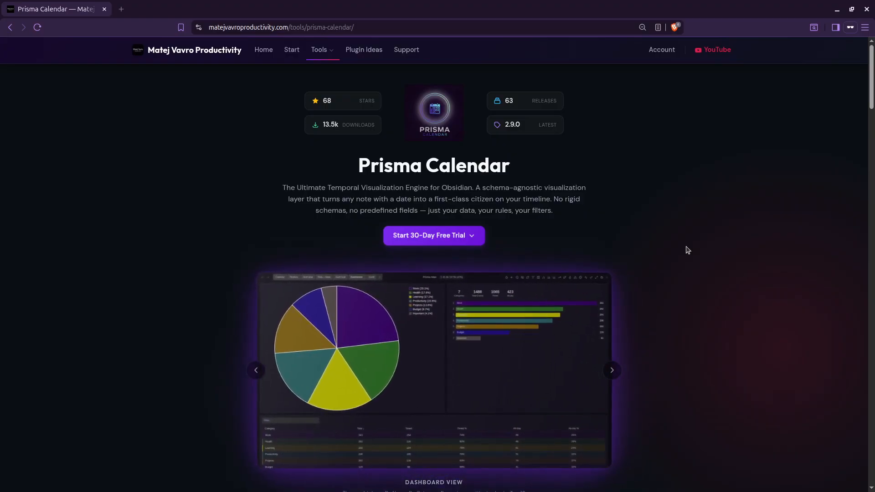
scroll(688, 251, "down", 10)
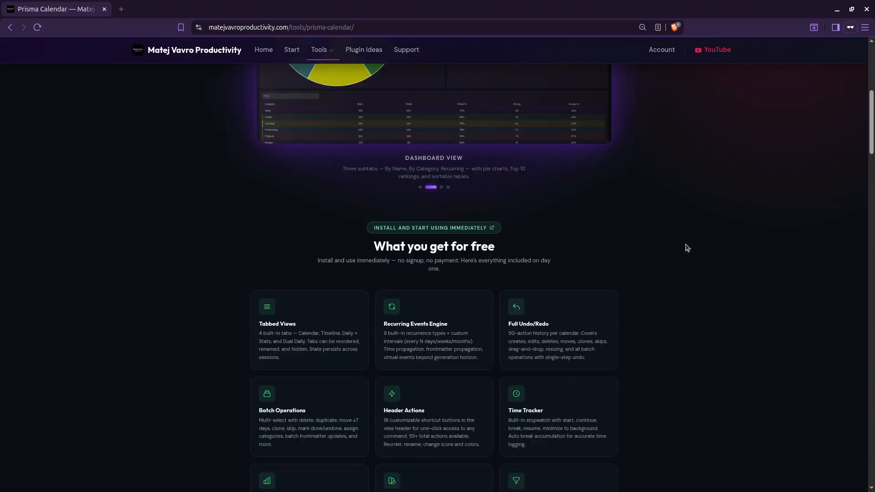
scroll(696, 241, "down", 1)
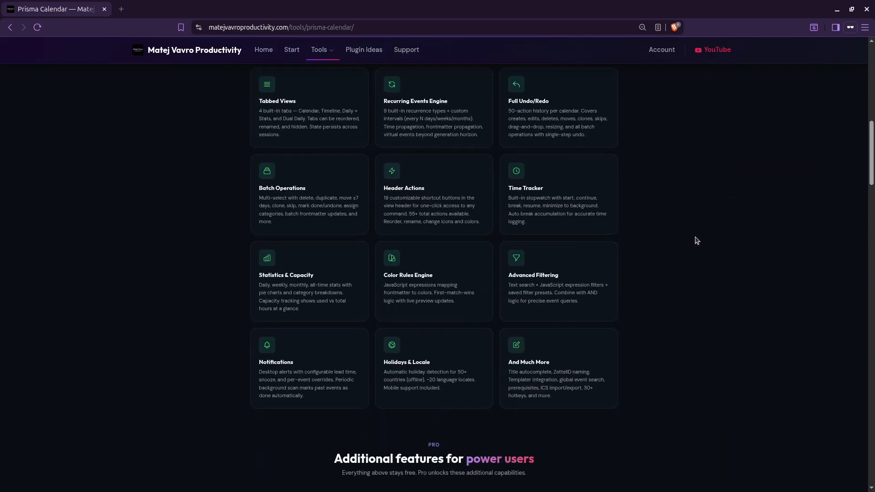
scroll(706, 239, "up", 1)
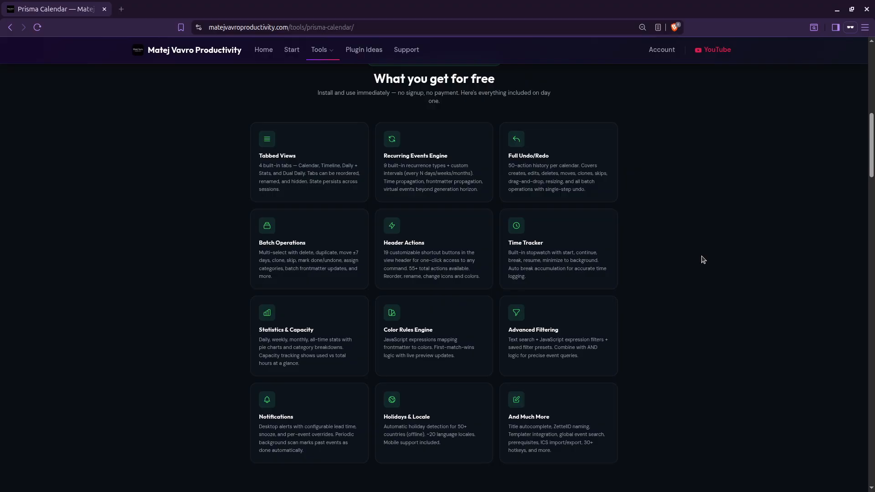
scroll(703, 260, "down", 10)
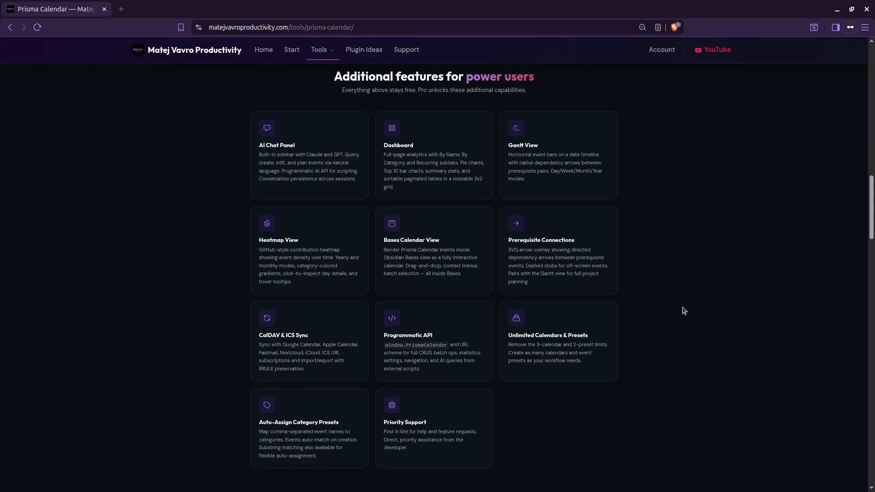
Scroll down to the Free vs Pro comparison and the $3/month yearly Pro pricing card
scroll(660, 287, "down", 3)
scroll(660, 287, "down", 5)
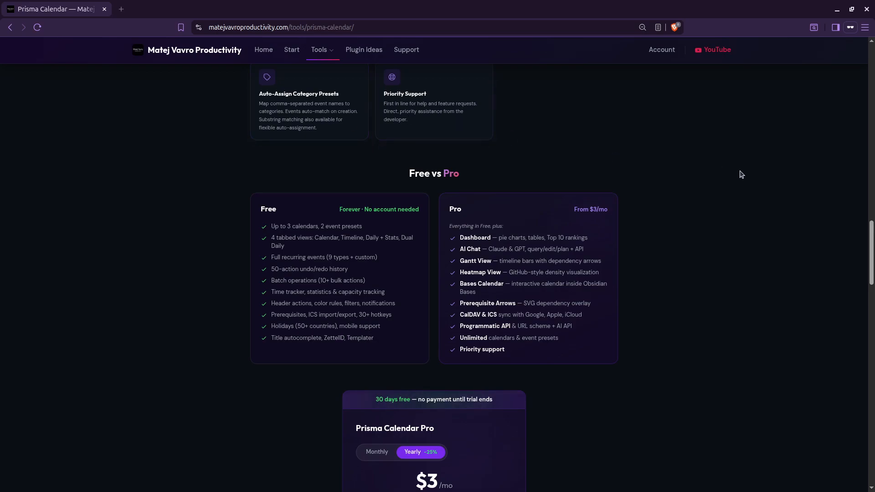
scroll(723, 180, "down", 1)
scroll(719, 189, "down", 1)
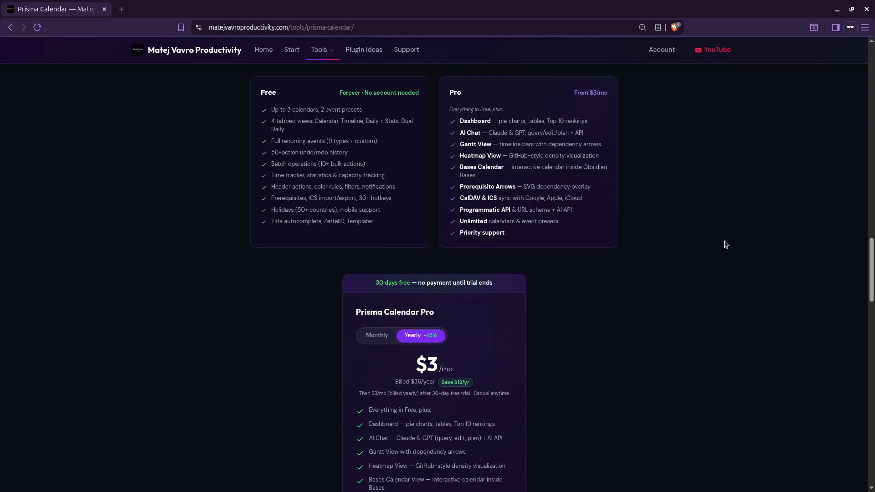
scroll(724, 247, "down", 1)
scroll(719, 261, "down", 1)
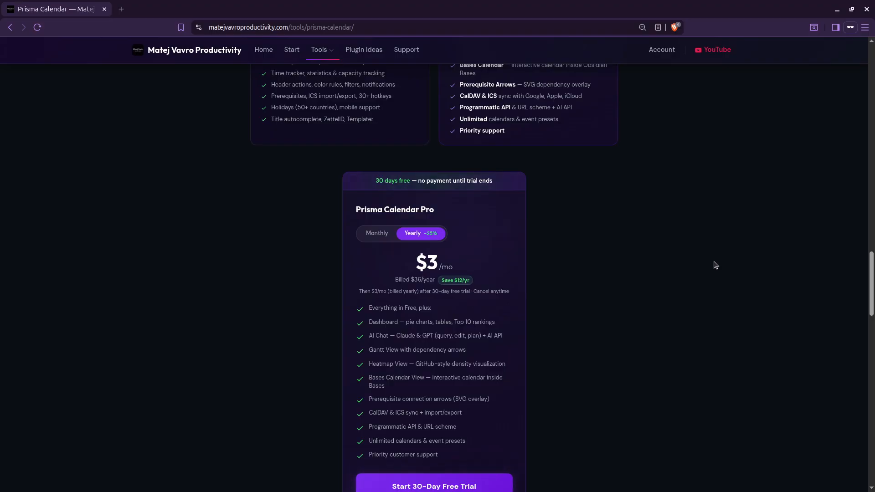
scroll(716, 265, "down", 1)
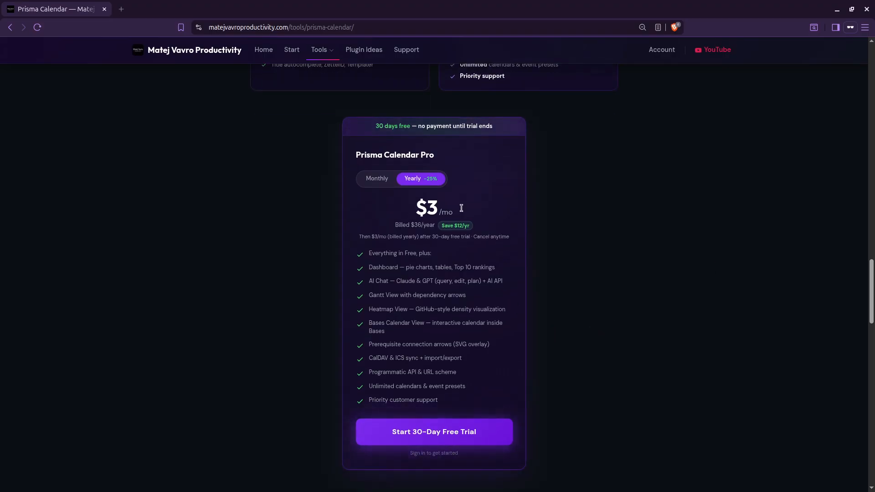
scroll(638, 264, "up", 3)
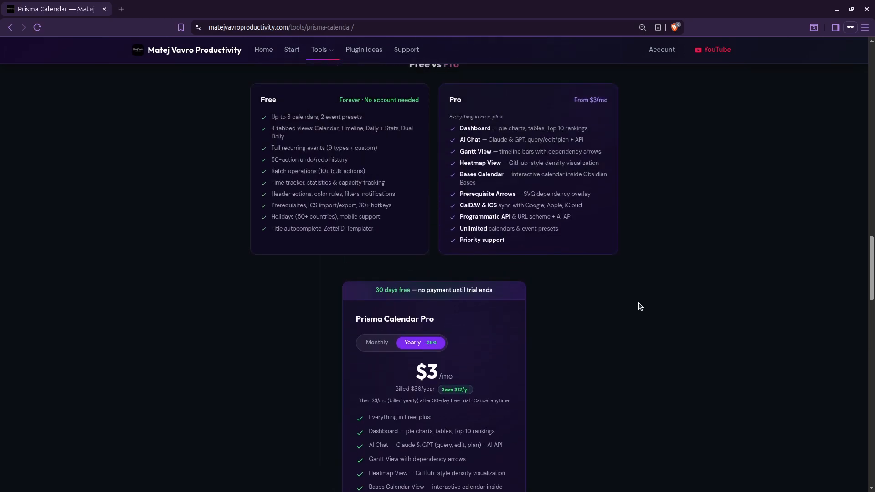
scroll(643, 323, "down", 3)
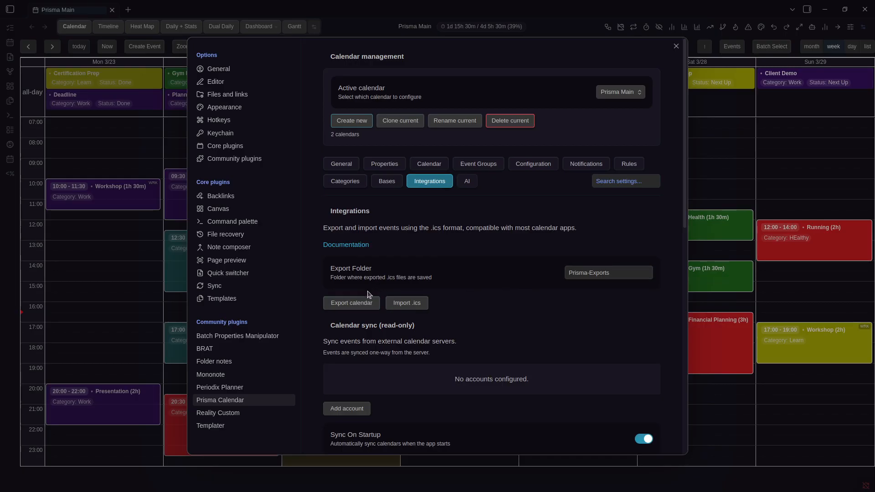
Export Prisma Main to an .ics file in Prisma-Exports with timezone Europe/Prague (UTC+1)
left_click(328, 303)
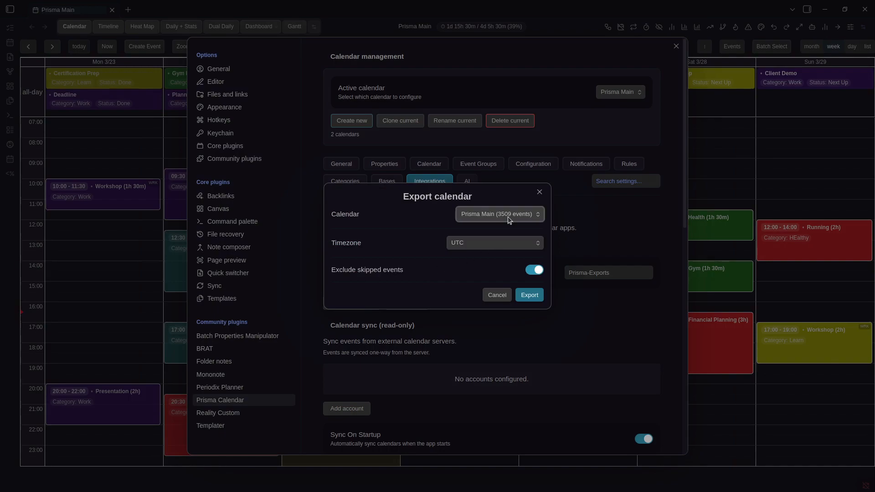
left_click(467, 243)
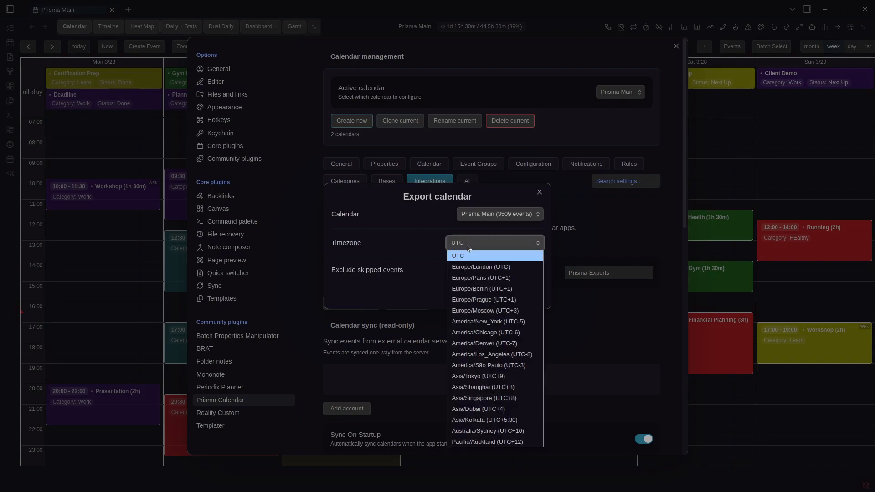
left_click(491, 300)
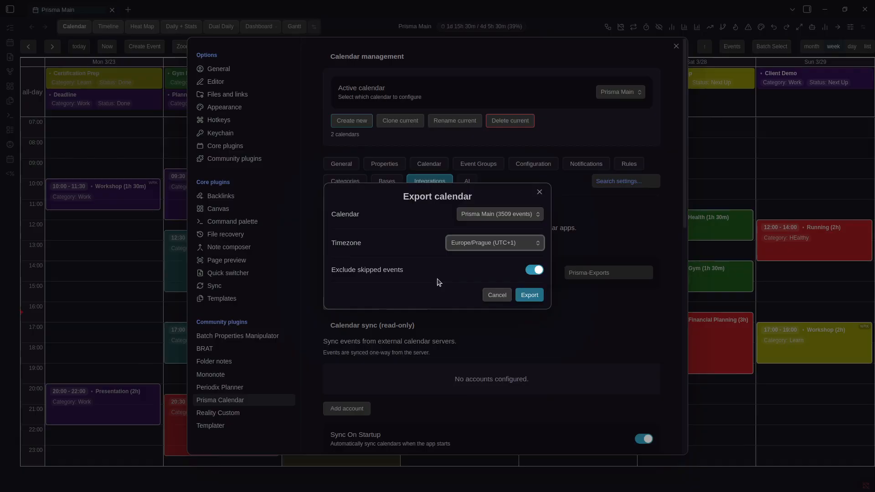
left_click(530, 295)
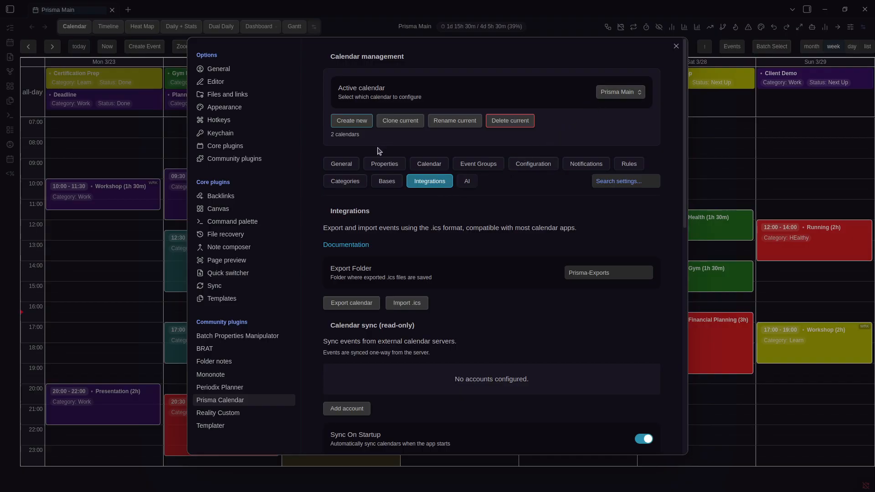
Make Calendar 2 the active calendar in Prisma Calendar settings
key("Escape")
key("ctrl+comma")
left_click(616, 92)
left_click(604, 113)
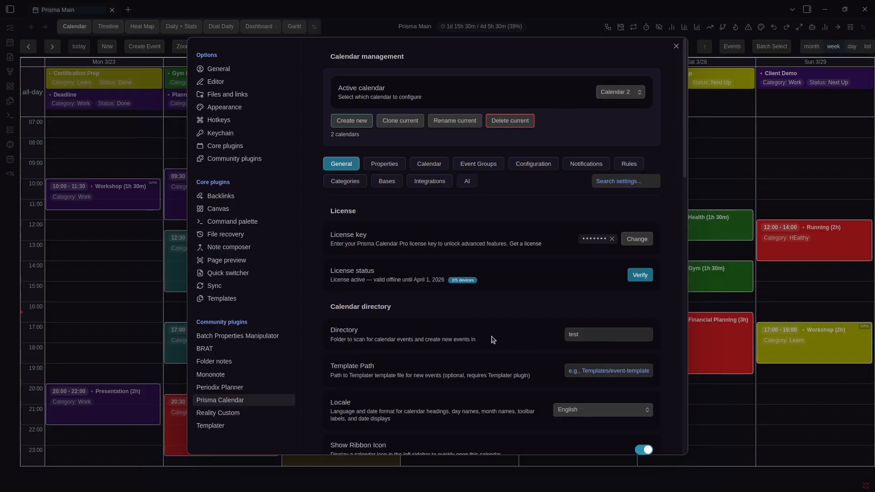
key("Escape")
Open Calendar 2 in a new tab from the command palette
key("ctrl+b")
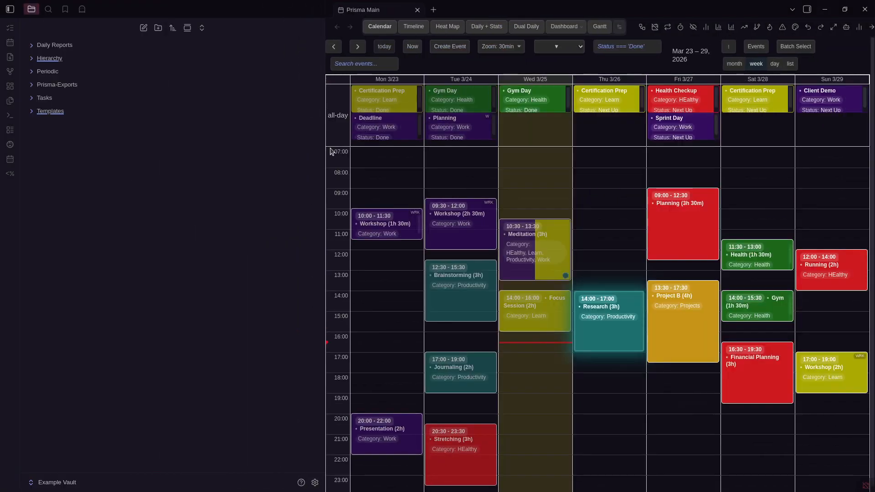
key("ctrl+b")
key("ctrl+p")
key("Return")
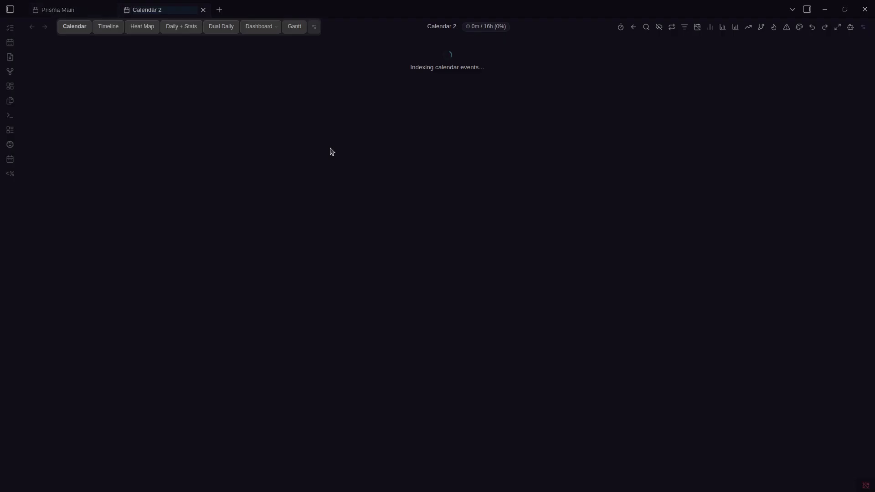
Check Calendar 2's day and week views, flip between tabs, and reopen settings
left_click(851, 46)
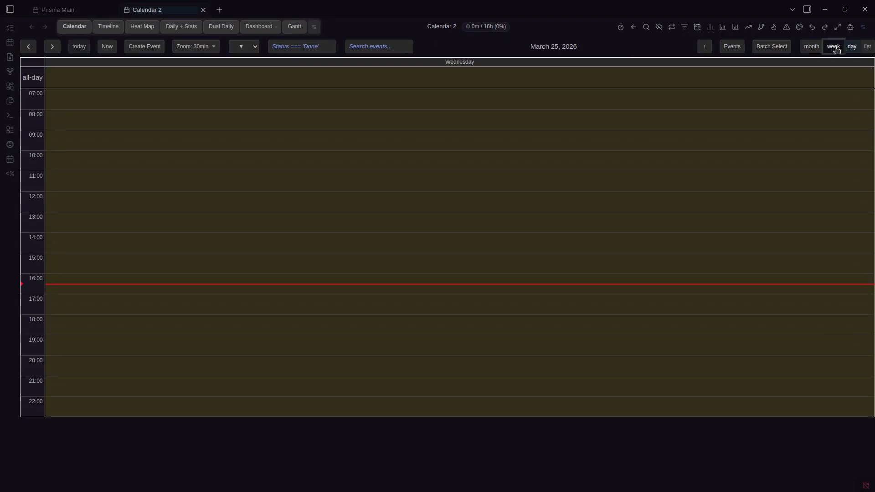
left_click(834, 46)
key("ctrl+Tab")
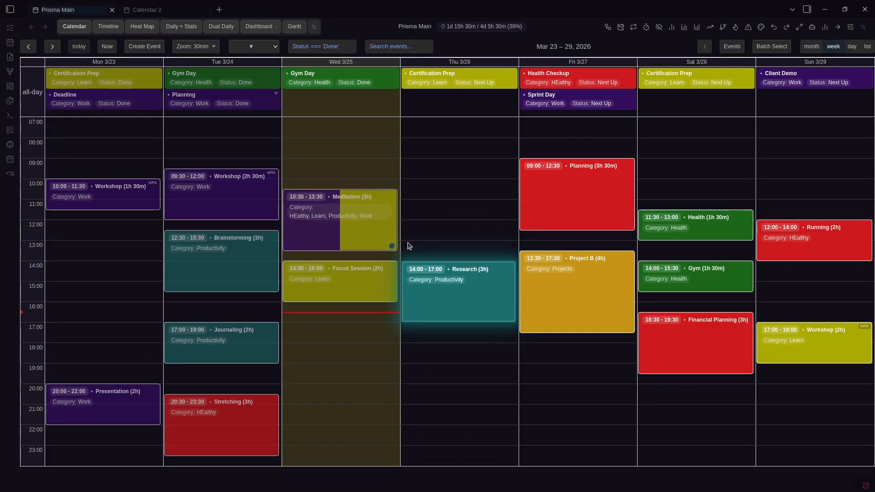
key("ctrl+Tab")
key("ctrl+comma")
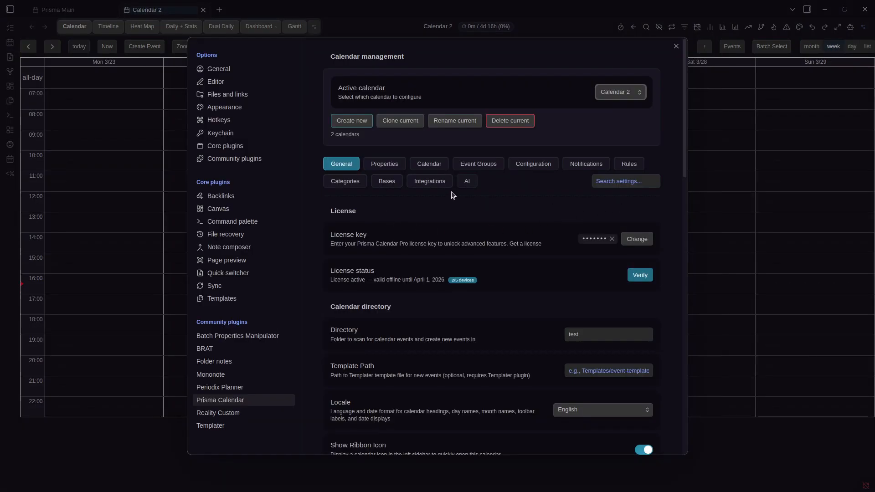
Start an .ics import and choose the exported Prisma Main file
left_click(430, 182)
left_click(414, 305)
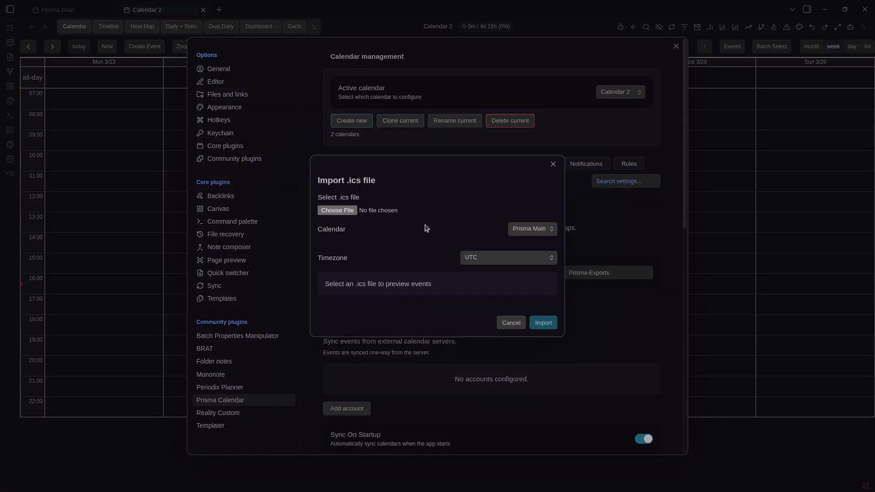
left_click(337, 210)
double_click(386, 96)
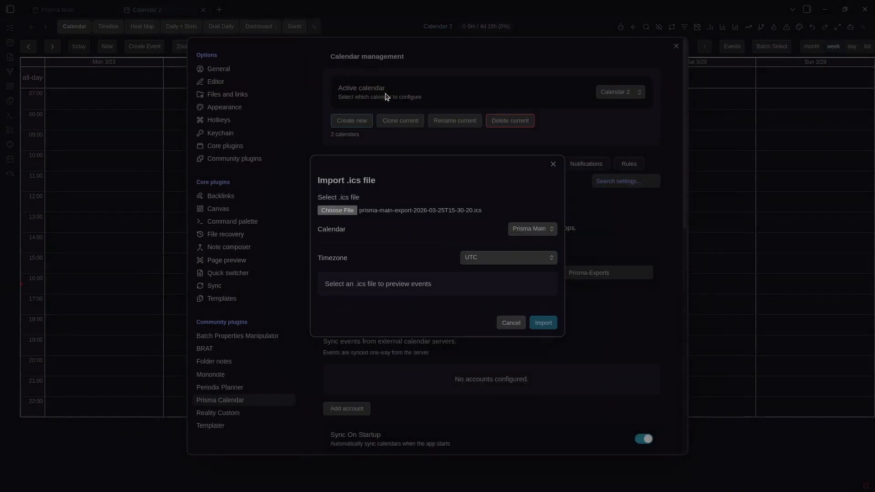
Import the 3508 events into Calendar 2 in Europe/Prague time and close settings
left_click(529, 185)
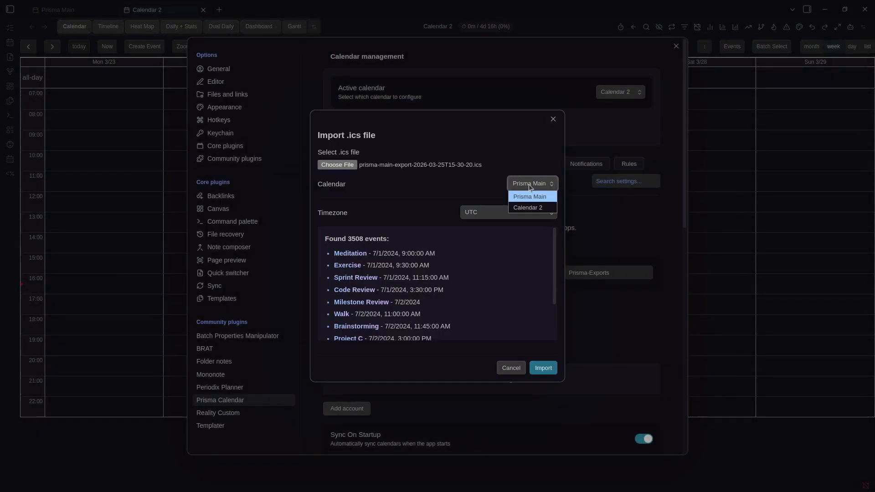
left_click(523, 204)
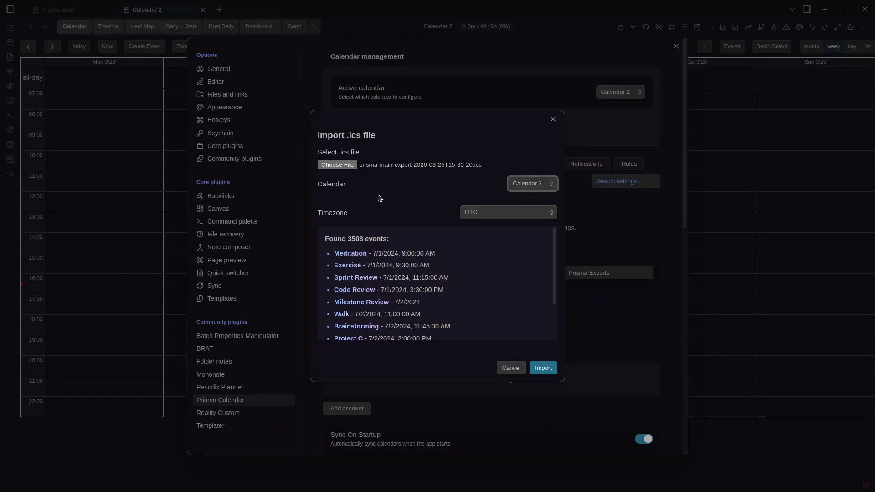
left_click(475, 214)
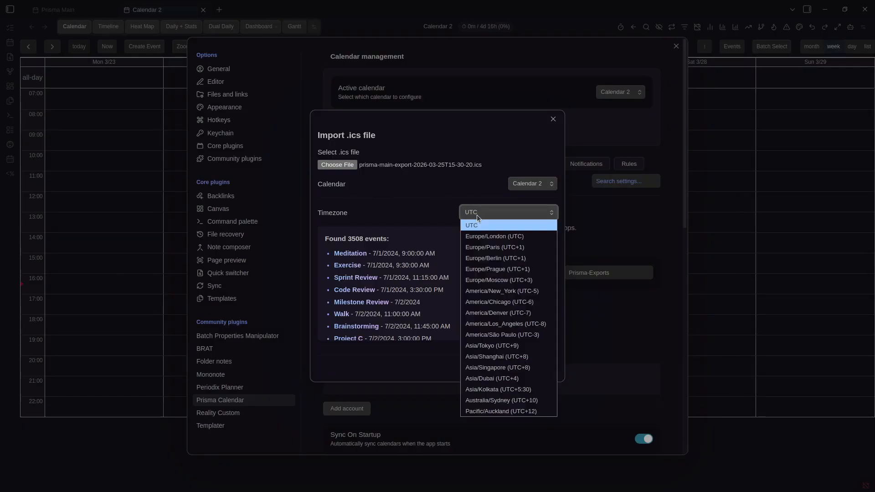
left_click(496, 273)
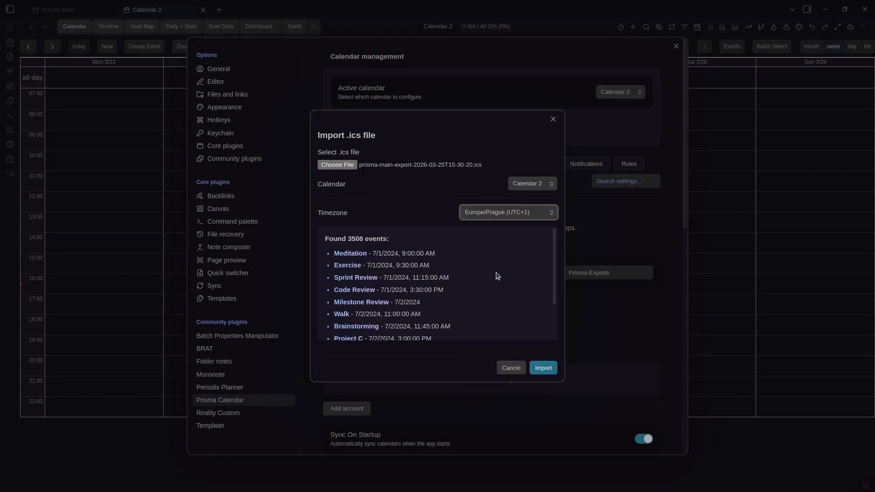
left_click(546, 372)
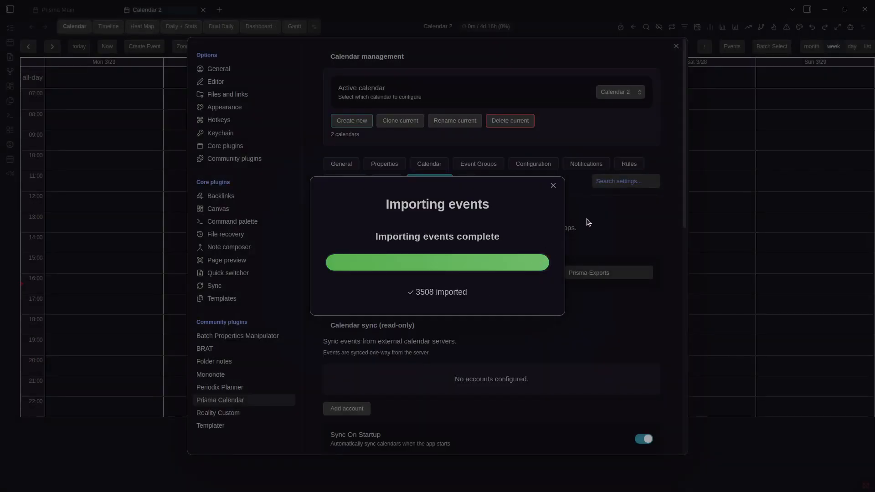
key("Escape")
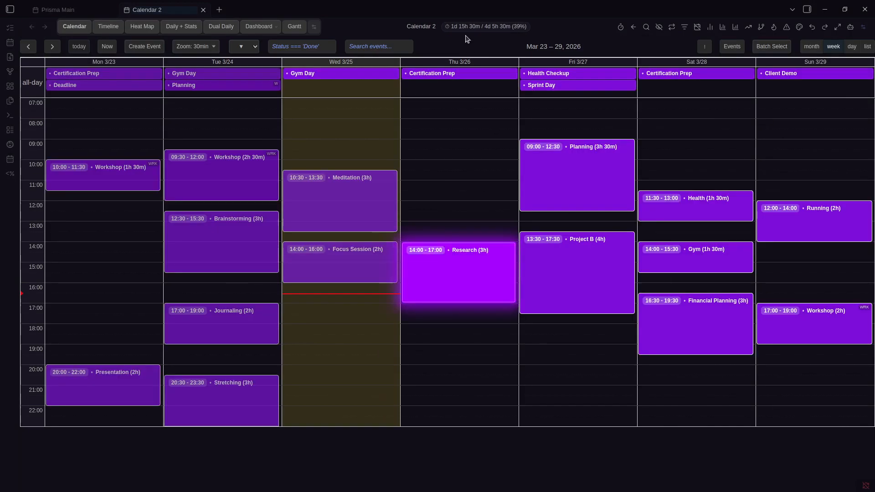
Compare the calendar tabs and open the Health Checkup event's note in its own tab
key("ctrl+Tab")
key("ctrl+Tab")
key("ctrl+Tab")
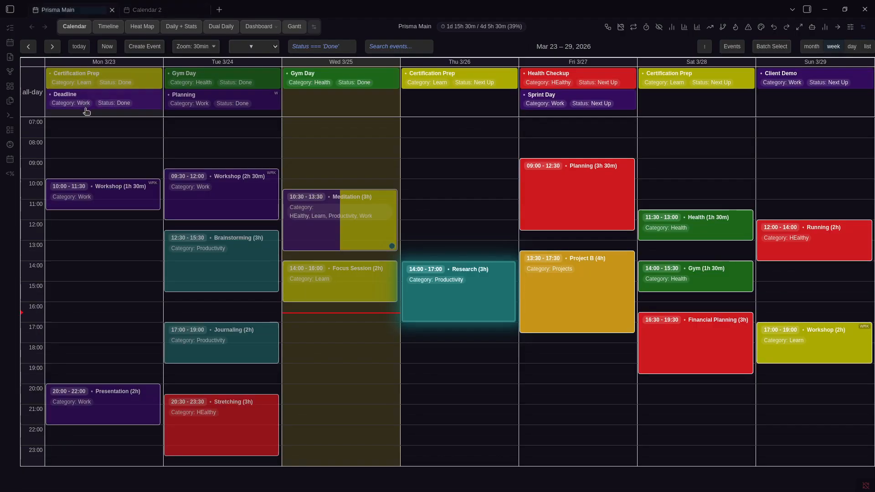
key("ctrl+Tab")
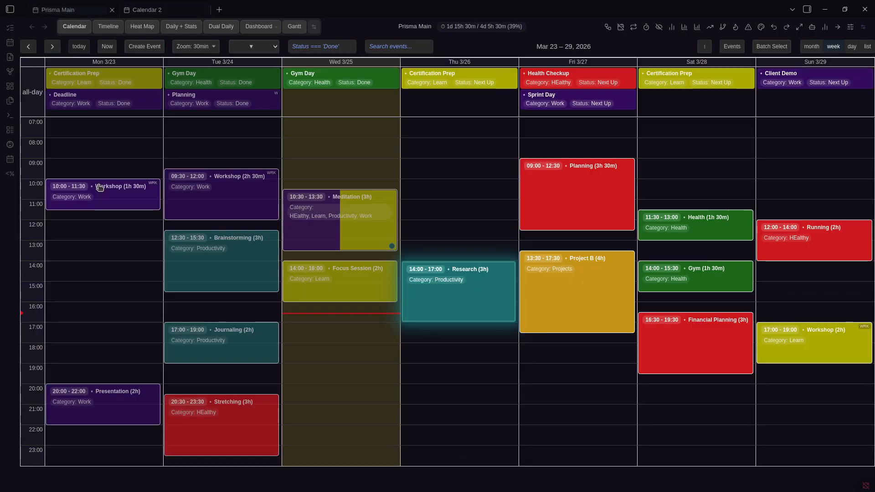
key("ctrl+Tab")
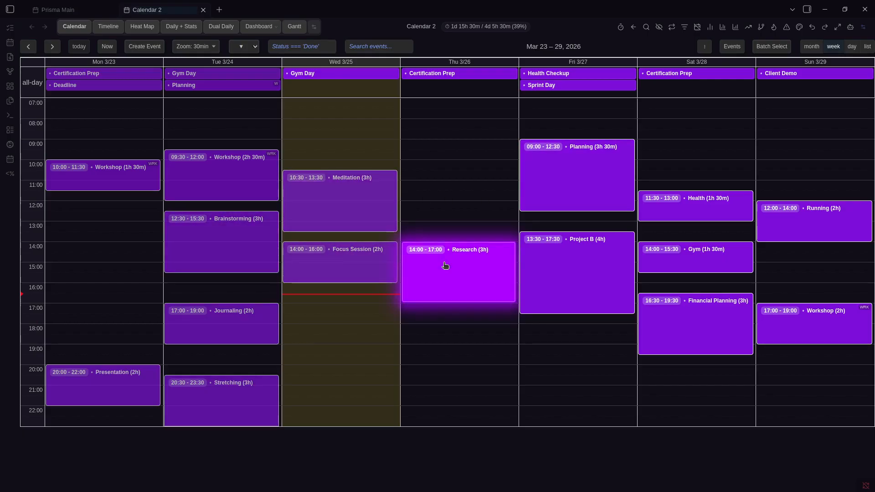
left_click(552, 74)
key("ctrl+1")
left_click(547, 76)
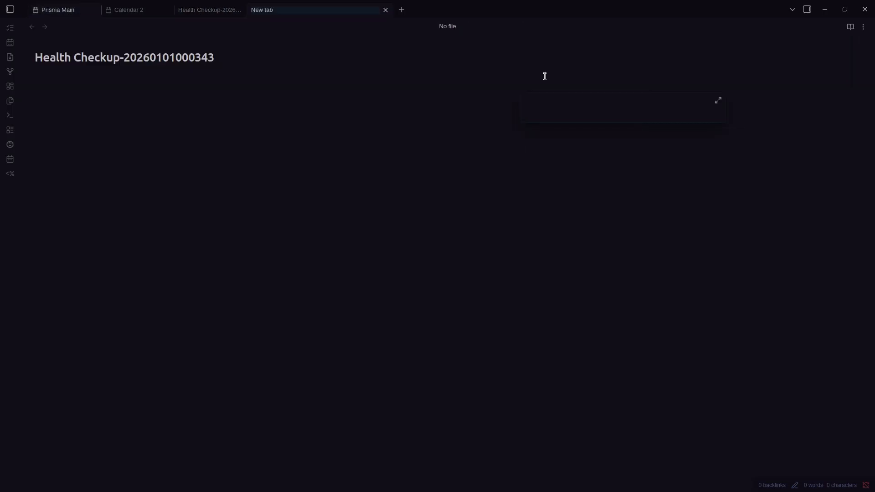
Split the note against the Tasks original, close the extra panes, and return to Prisma Main
key("ctrl+backslash")
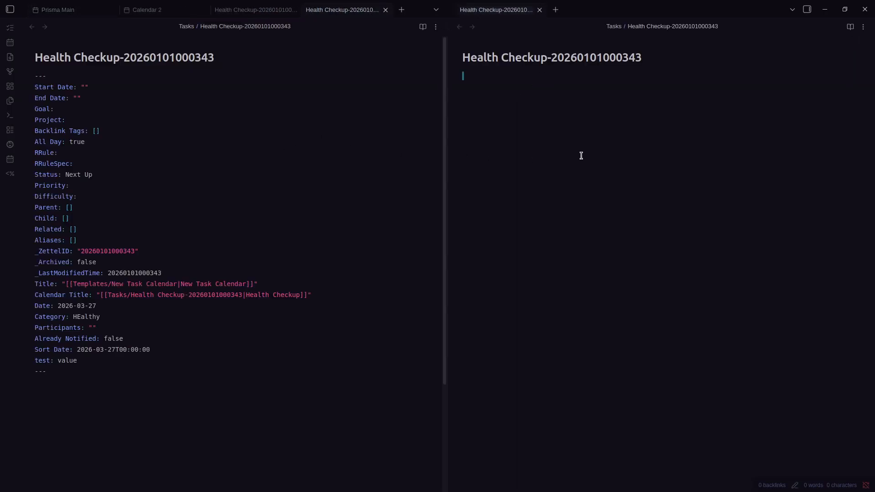
left_click(327, 153)
key("ctrl+w")
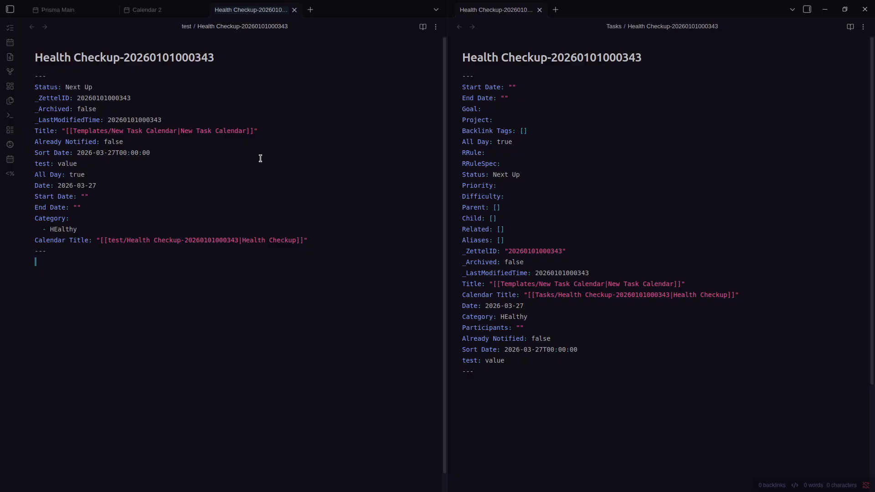
key("ctrl+e")
left_click(590, 181)
key("ctrl+w")
key("ctrl+Tab")
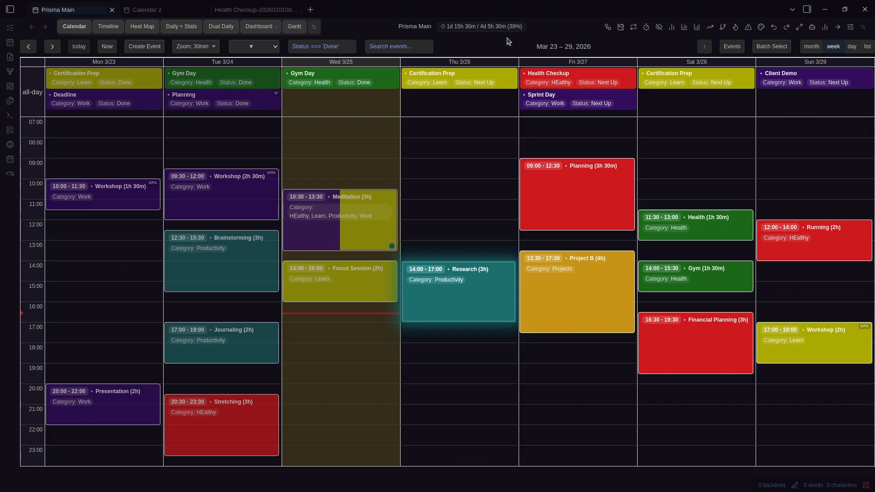
Open Prisma Calendar settings and scroll through the Integrations sync and export sections
key("ctrl+comma")
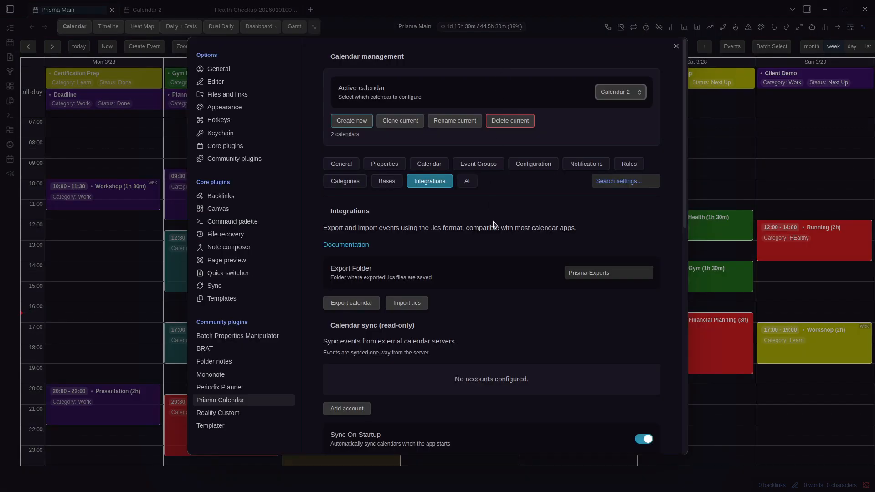
scroll(495, 225, "down", 5)
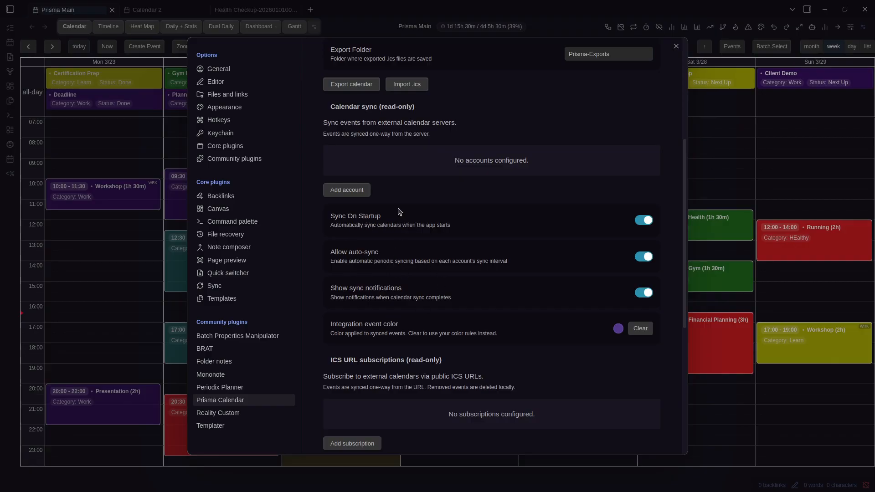
scroll(391, 216, "down", 1)
scroll(391, 216, "down", 2)
scroll(418, 217, "up", 2)
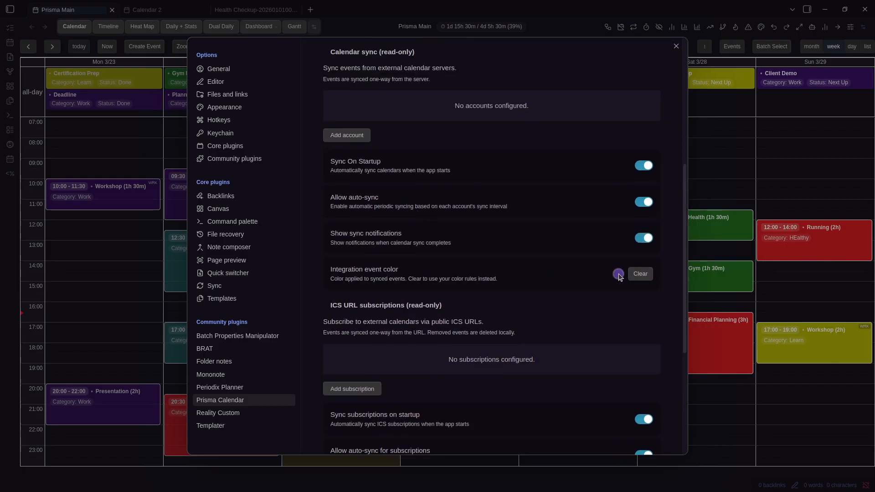
scroll(455, 160, "up", 5)
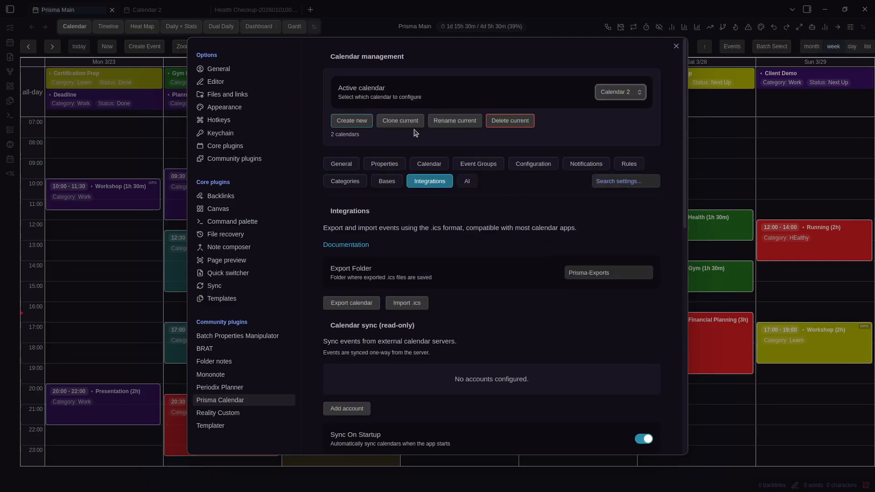
left_click(152, 9)
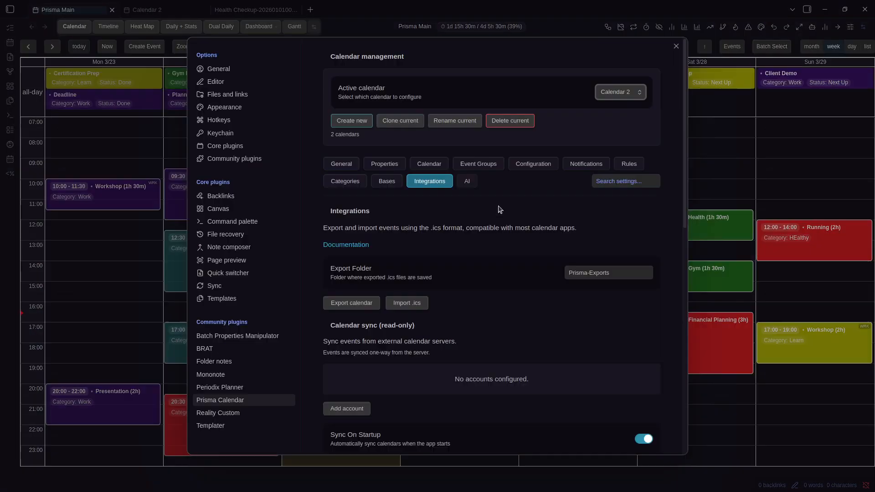
Review the subscription and holiday sections, cancel an ICS URL subscription, and start adding a sync account
scroll(541, 247, "down", 10)
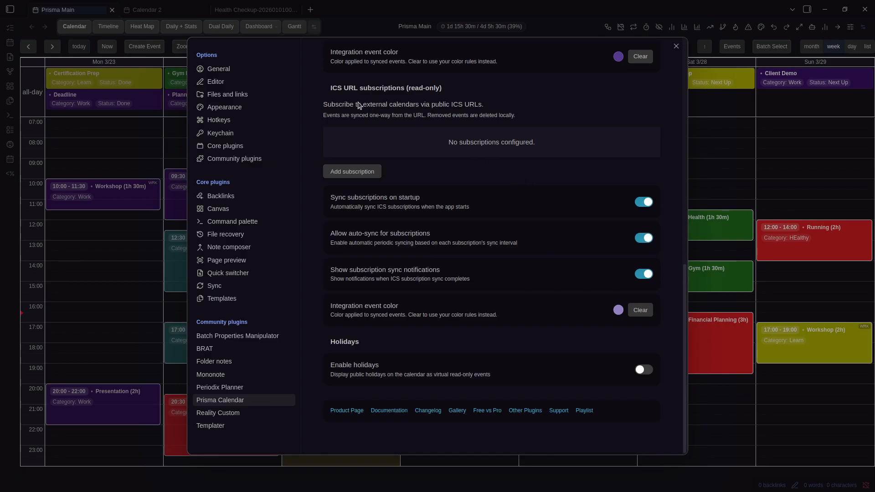
scroll(408, 90, "up", 6)
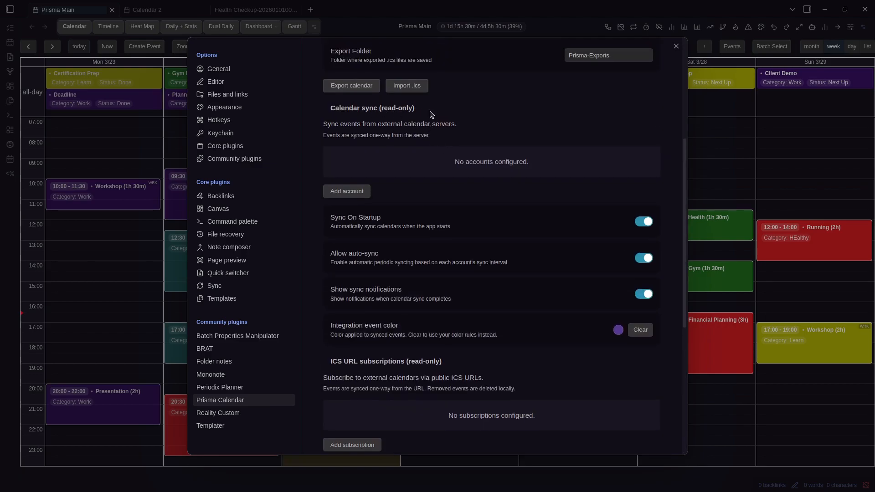
scroll(407, 221, "down", 4)
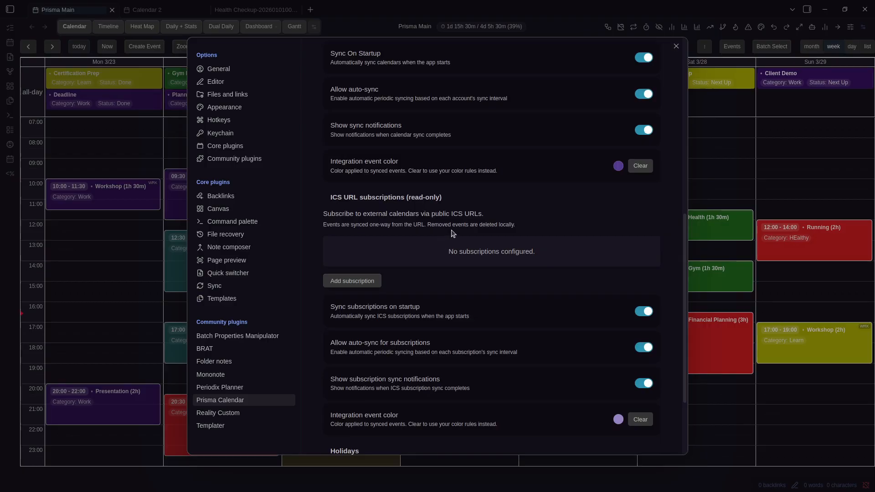
scroll(452, 234, "down", 3)
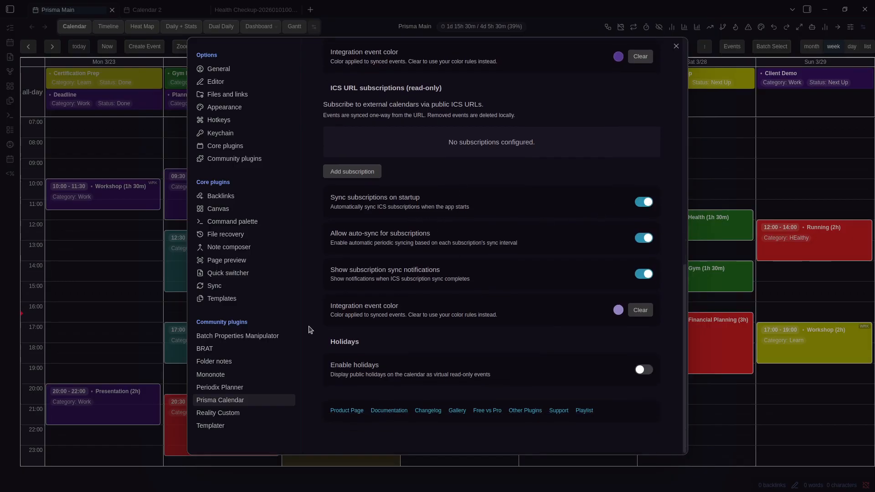
scroll(456, 288, "up", 1)
left_click(364, 228)
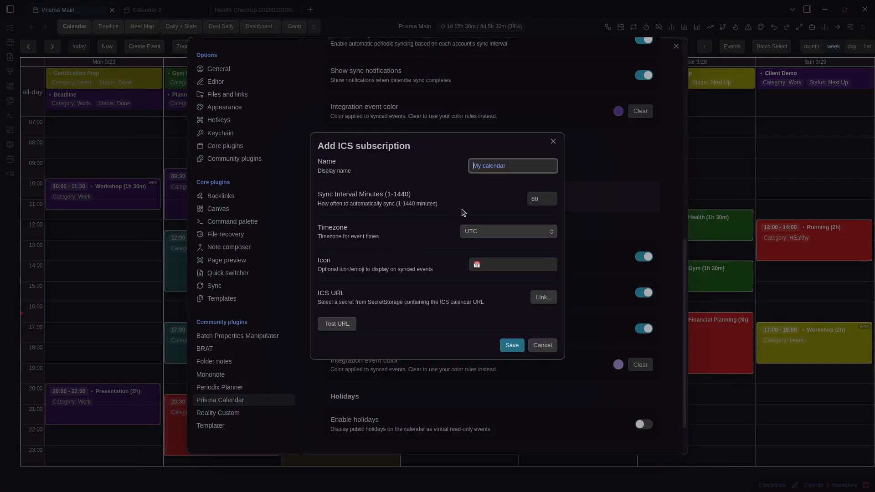
left_click(596, 186)
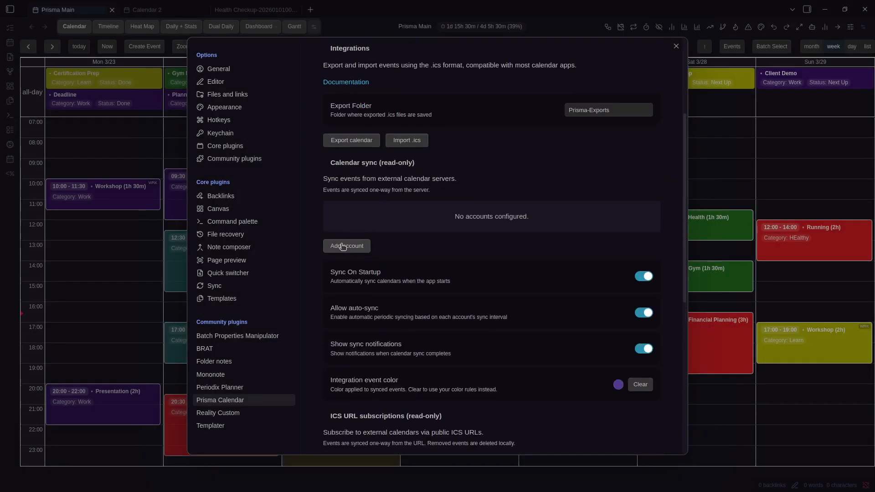
left_click(360, 246)
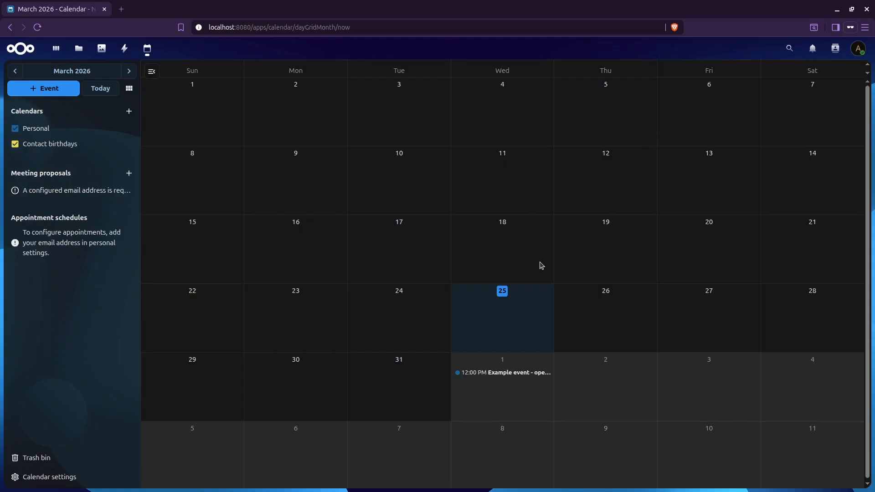
Create a timed 'New Event' on Thursday March 26, then bring up Calendar settings with the CalDAV URL
left_click(602, 302)
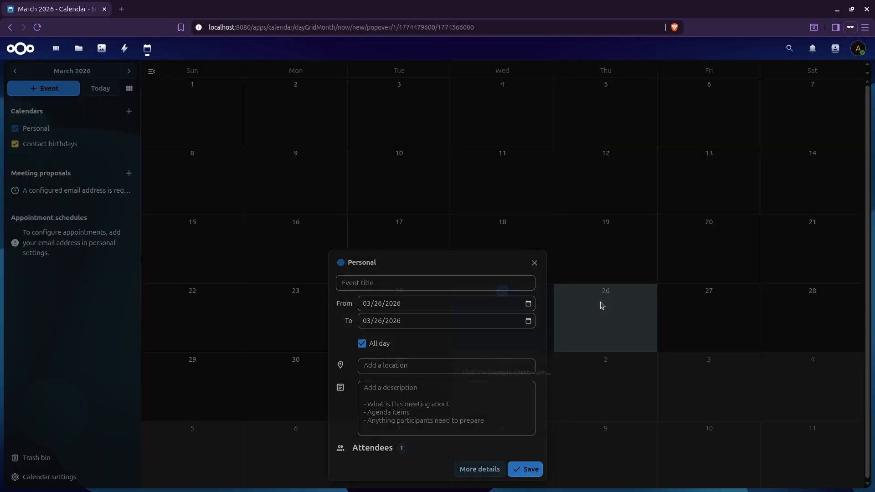
left_click(353, 346)
left_click(391, 265)
type("New")
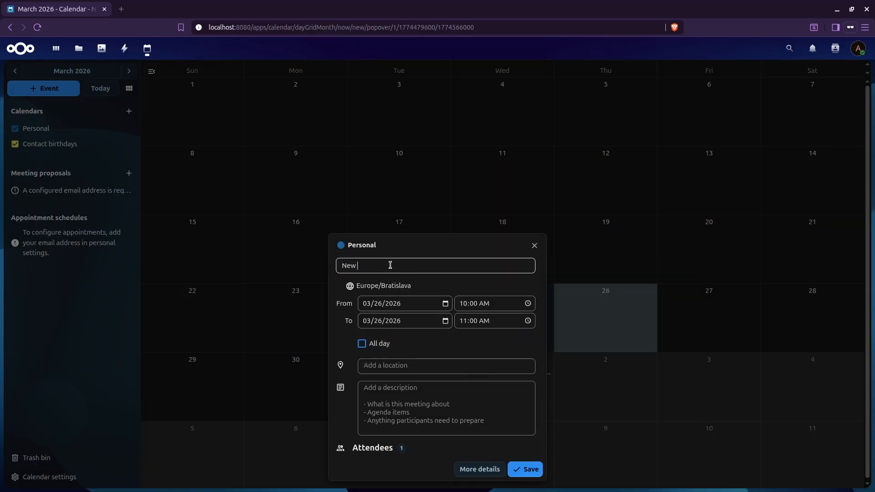
type(" Event")
left_click(525, 471)
left_click(72, 476)
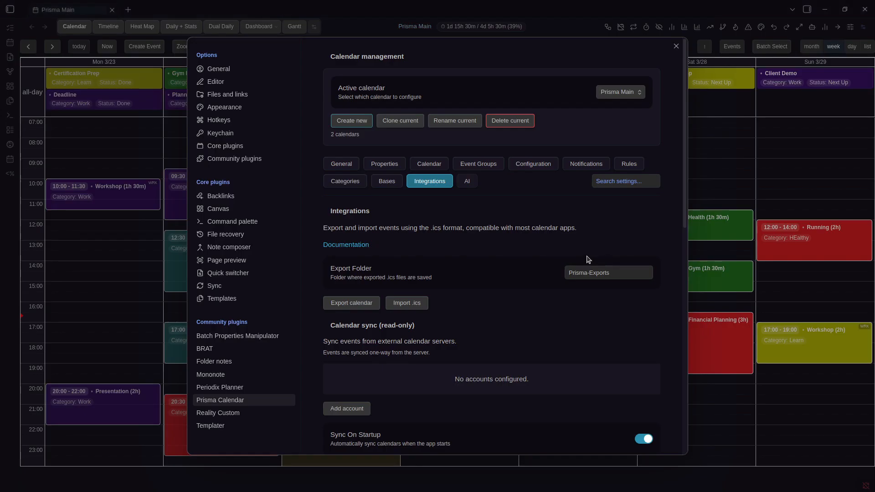
Start a new sync account, paste the CalDAV server URL, and name it Nextcloud
scroll(348, 244, "down", 3)
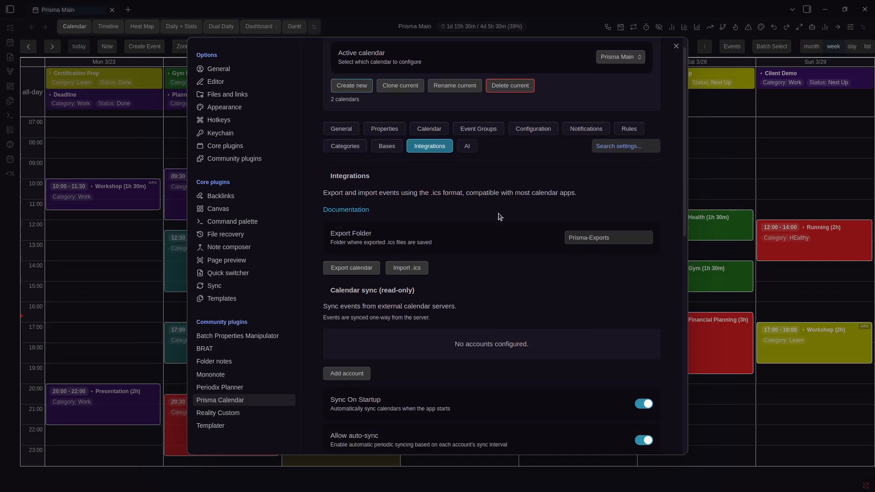
left_click(348, 244)
left_click(472, 231)
key("ctrl+v")
left_click(490, 100)
type("N")
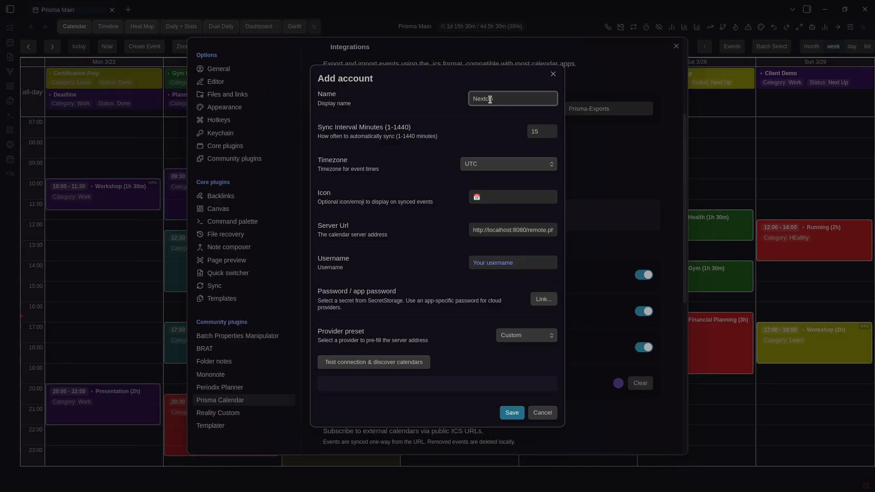
left_click(359, 136)
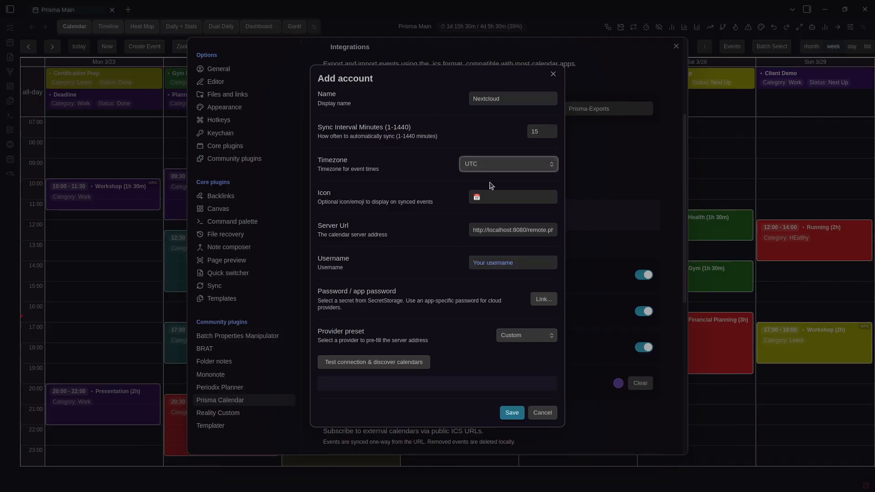
Set the account timezone to Europe/Prague, choose an icon, and enter the username
left_click(489, 165)
left_click(507, 218)
left_click(495, 191)
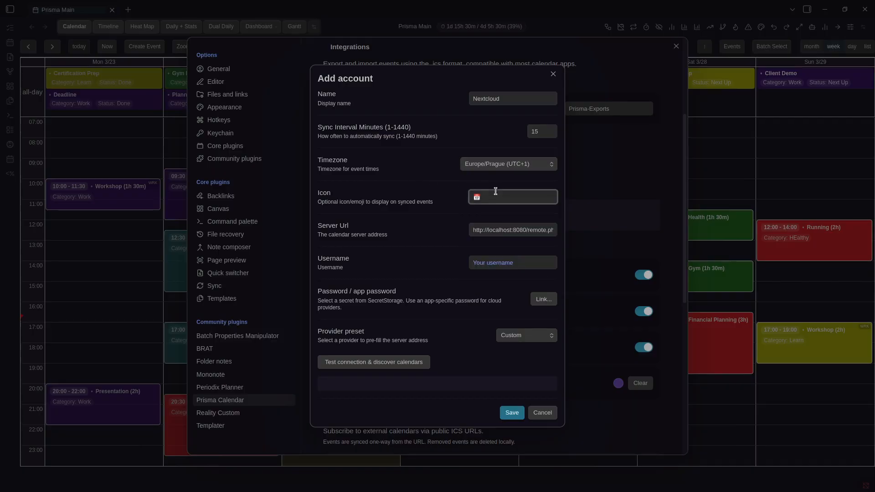
left_click(433, 193)
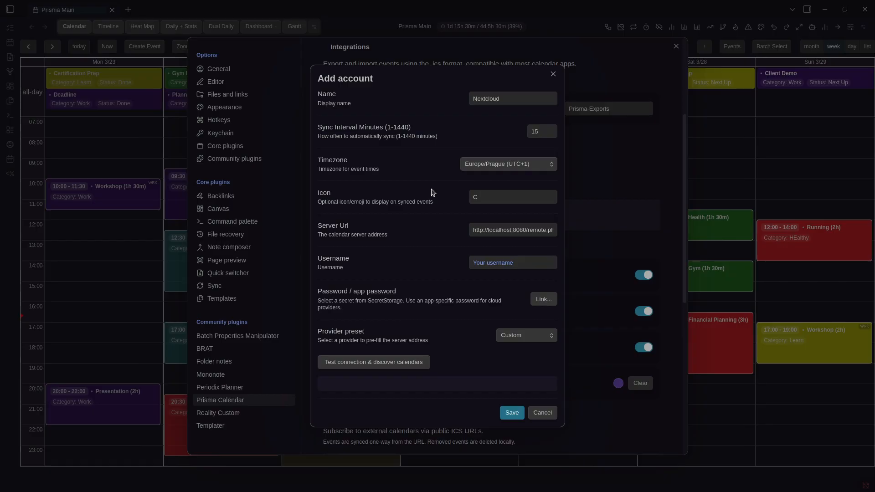
left_click(487, 262)
type("admin")
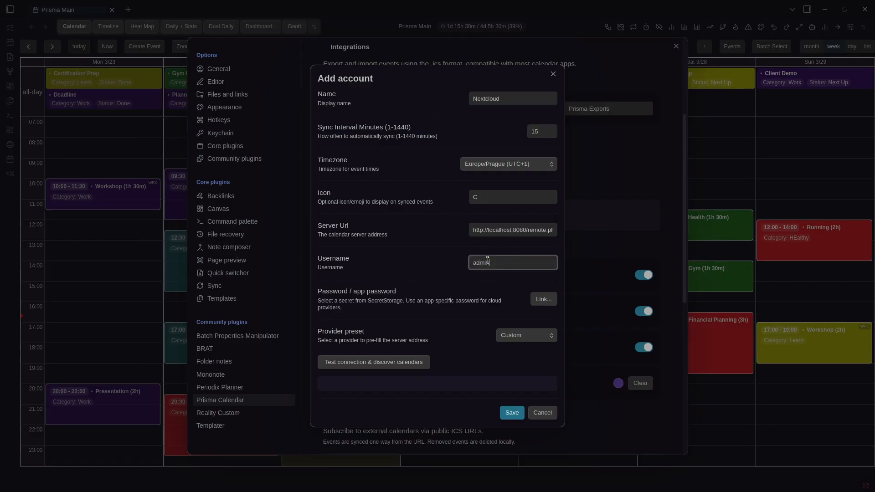
Link the saved password secret, test the connection, and exclude the Contact birthdays calendar
left_click(535, 297)
left_click(376, 254)
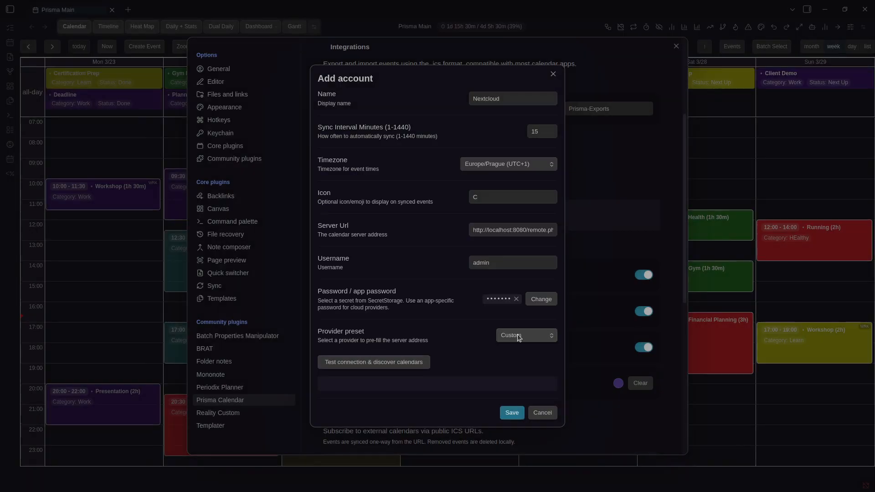
left_click(394, 361)
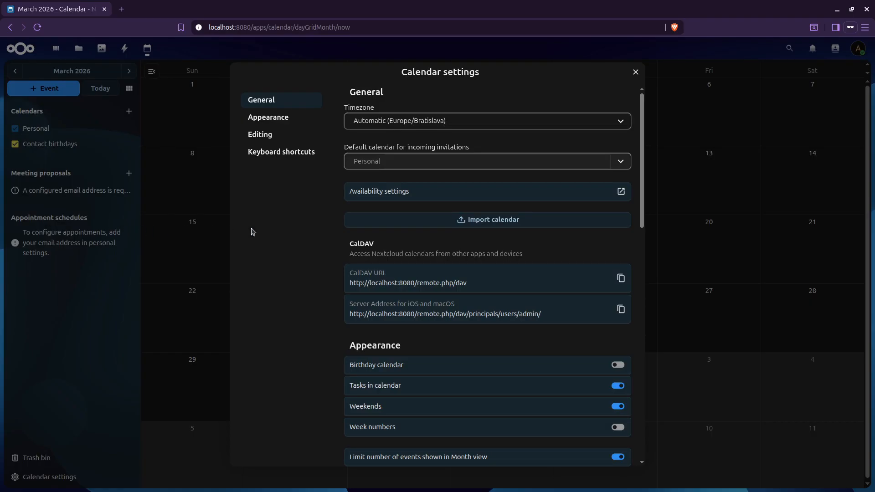
left_click(219, 205)
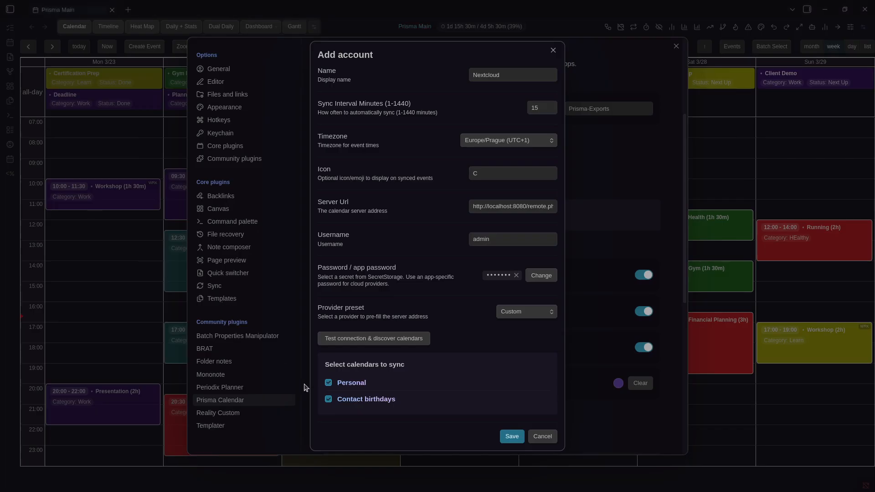
left_click(328, 400)
Save the Nextcloud account and sync it now, creating 2 events in Prisma Main
left_click(510, 436)
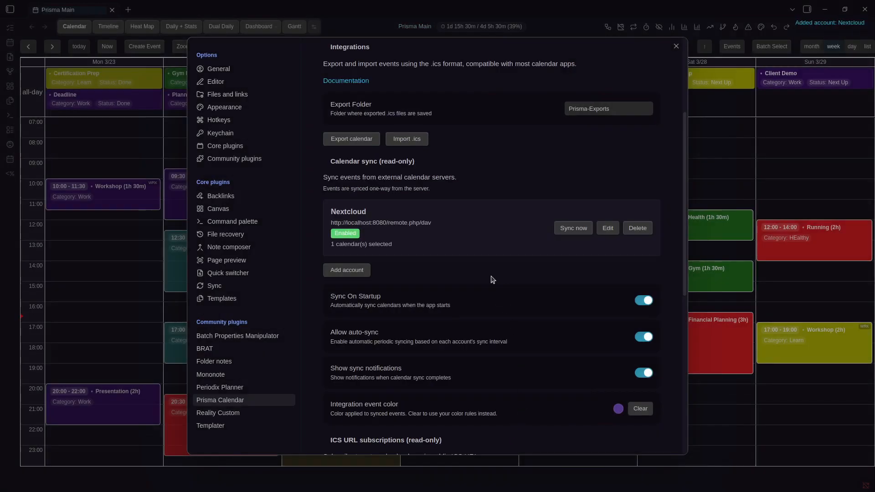
scroll(490, 249, "down", 1)
scroll(490, 250, "up", 1)
left_click(568, 229)
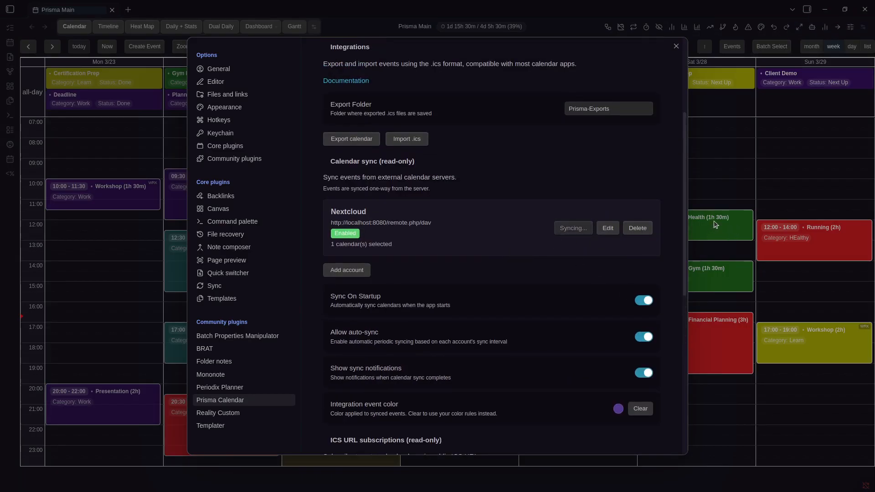
left_click(733, 191)
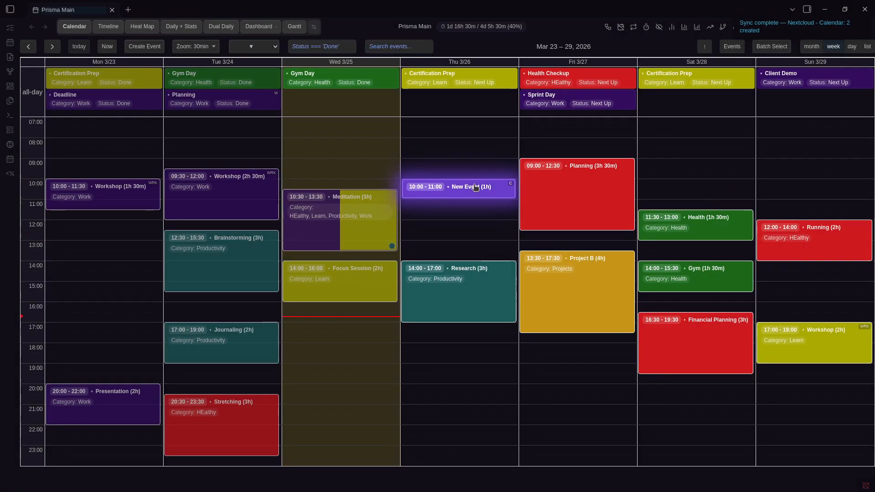
key("alt+Tab")
key("alt+Tab")
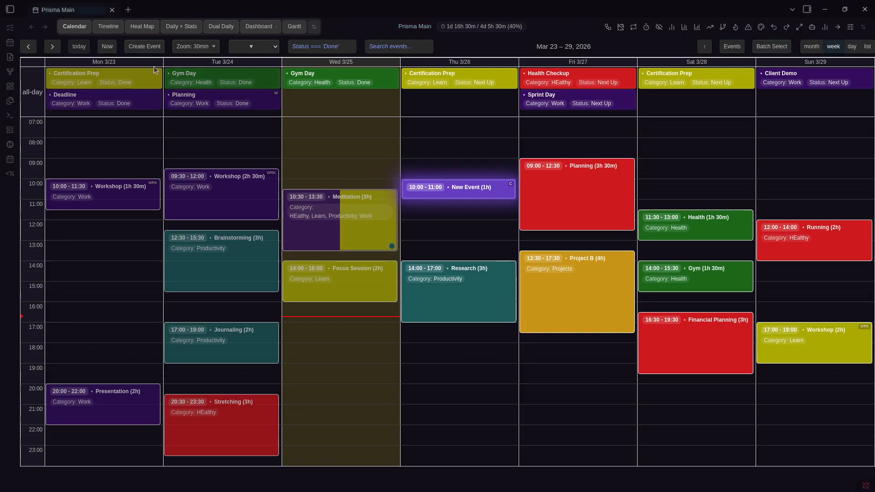
Move the Example event on Wednesday, April 1 to 13:00–14:00 in the next week
left_click(52, 46)
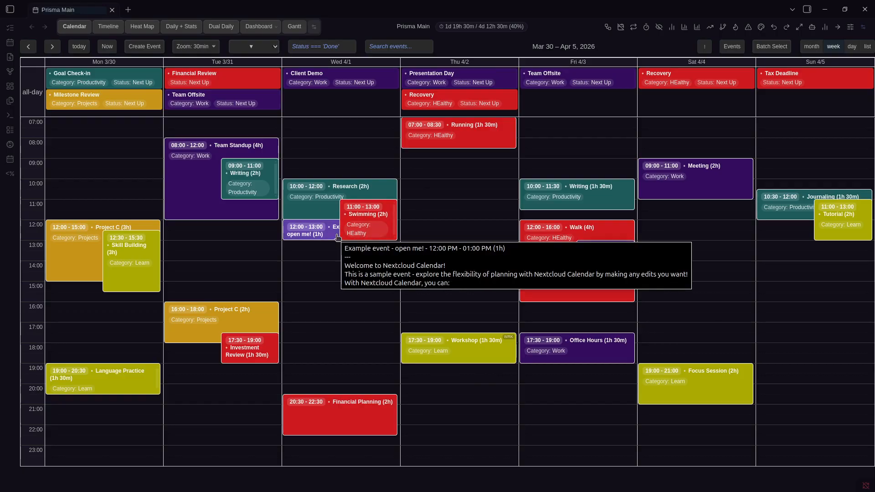
left_click_drag(338, 236, 395, 247)
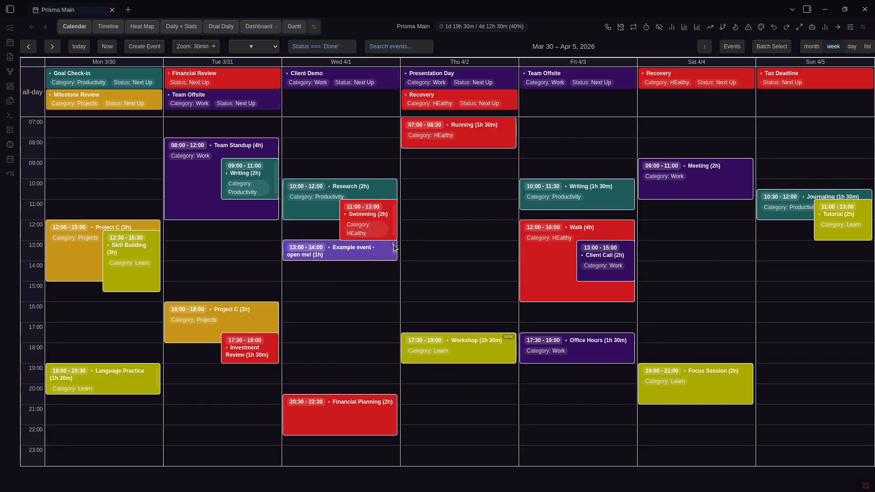
key("ctrl+comma")
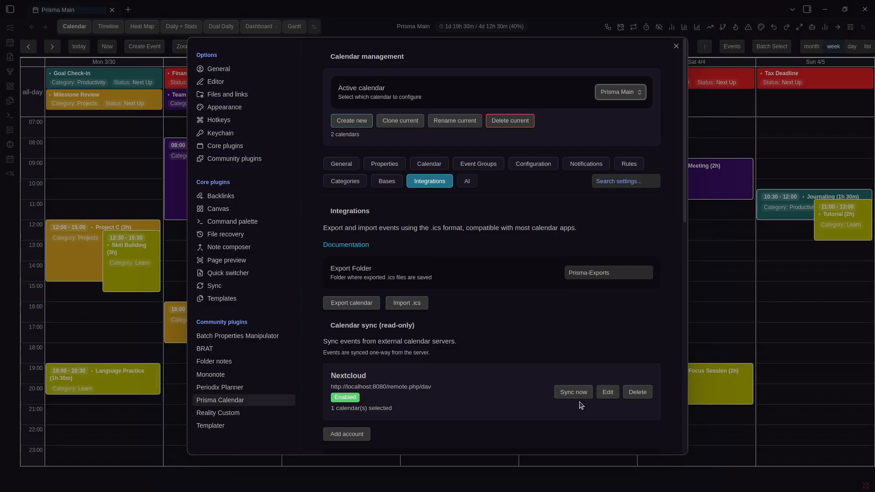
Review the Nextcloud account editor and refresh its calendar list without saving
left_click(604, 395)
left_click(499, 237)
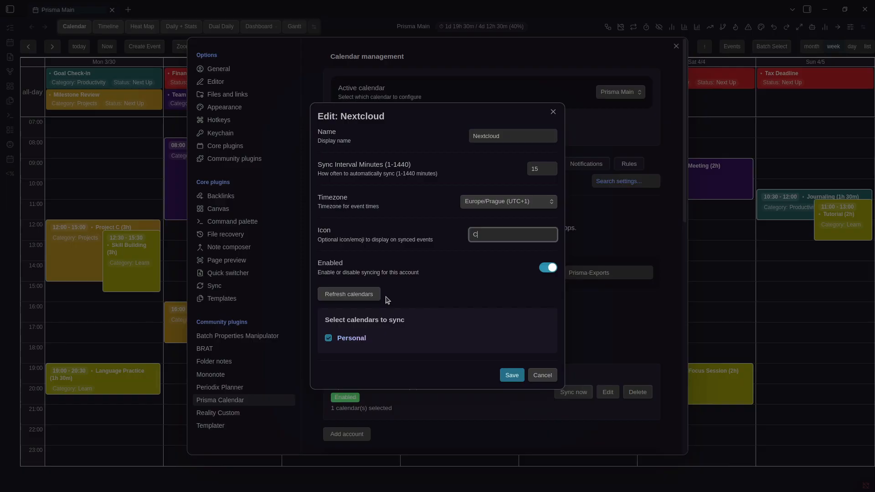
left_click(370, 301)
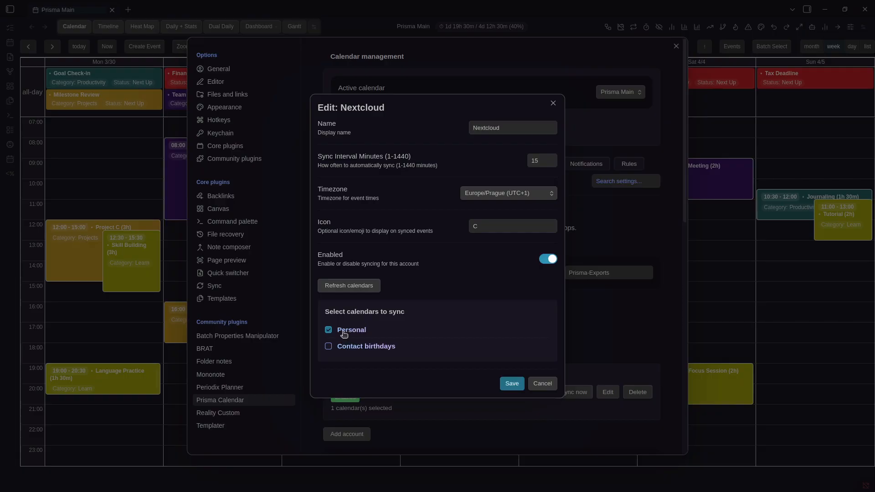
left_click(579, 302)
left_click(578, 303)
Start an ICS URL subscription, then cancel the secret picker and the subscription
scroll(567, 321, "down", 1)
scroll(566, 321, "down", 7)
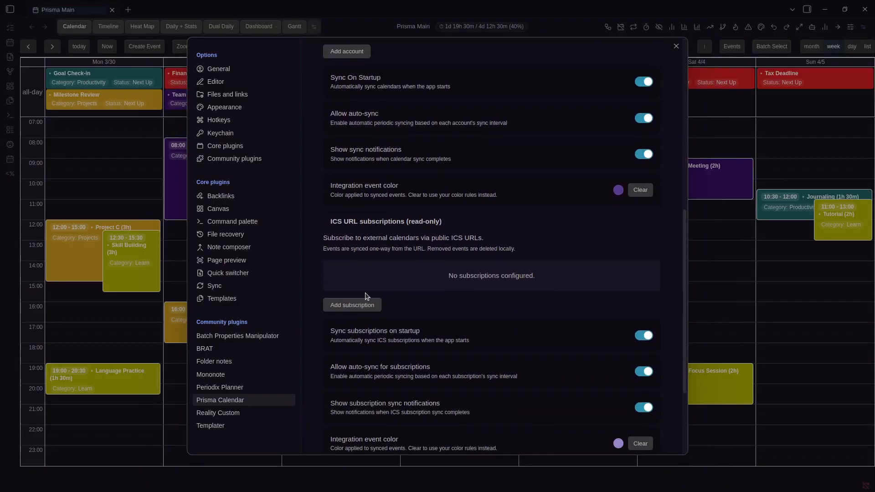
left_click(366, 304)
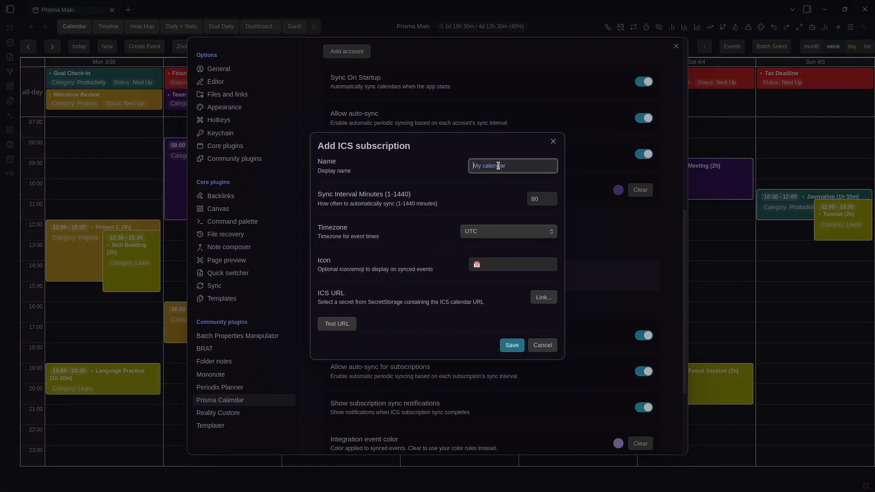
left_click(543, 298)
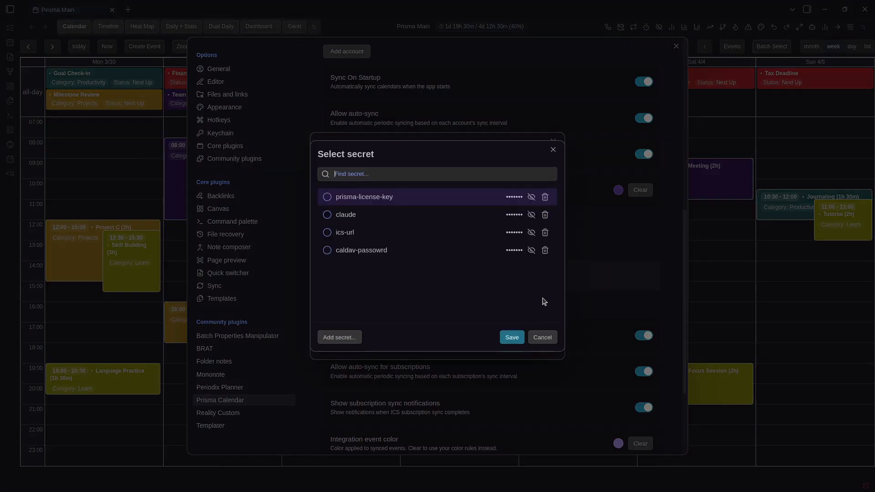
left_click(542, 338)
left_click(590, 260)
Close settings and step the calendar back to the March 23–29 week
scroll(589, 261, "down", 3)
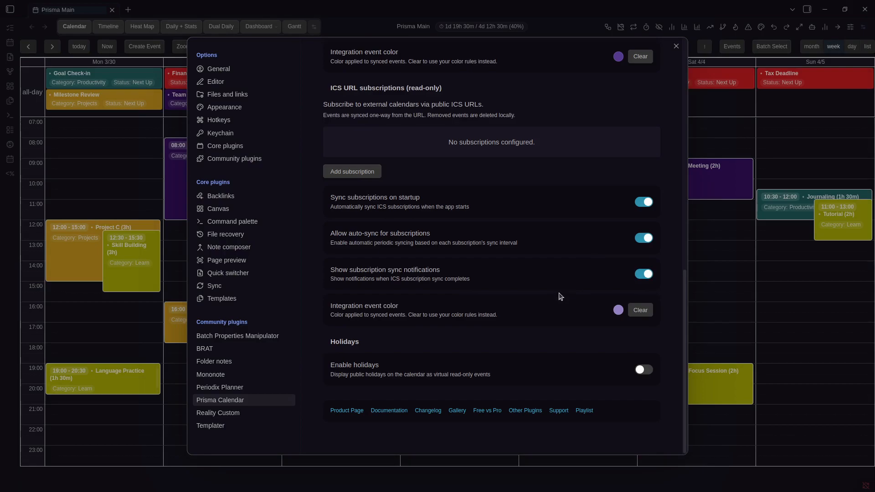
scroll(561, 297, "up", 10)
left_click(713, 229)
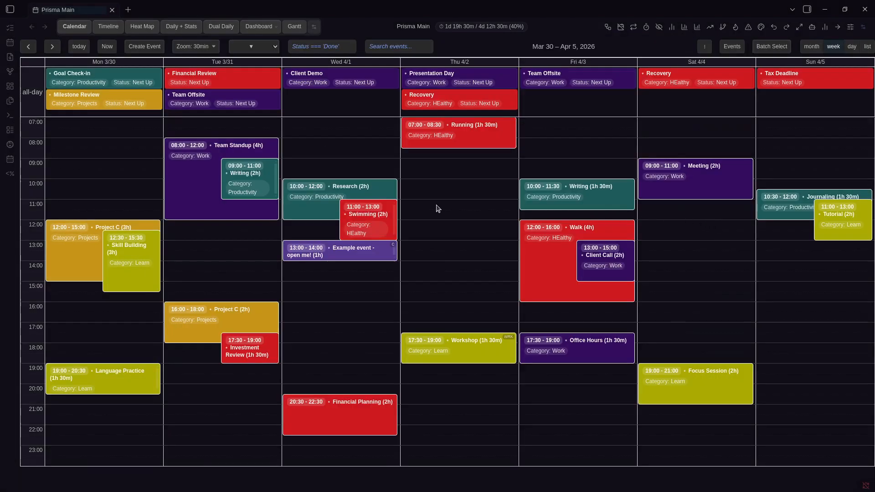
left_click(29, 46)
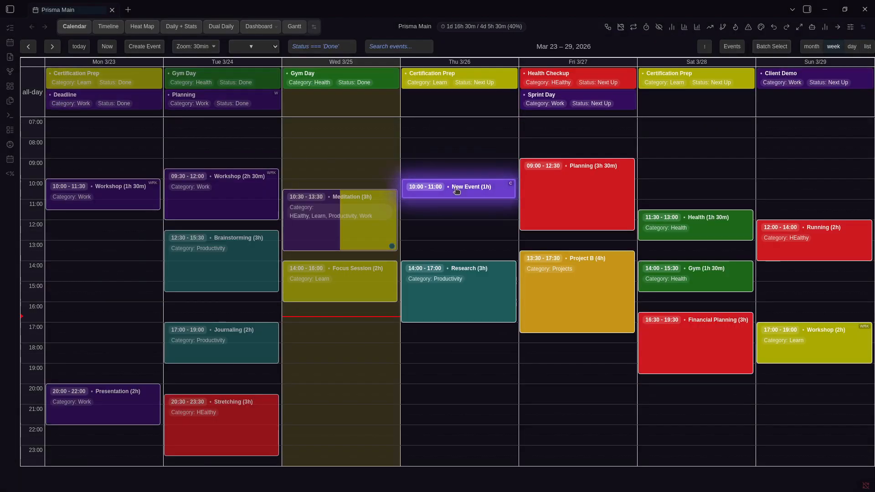
Clear the integration event colour, set it to a teal shade, and check the calendar
key("ctrl+comma")
scroll(446, 187, "down", 4)
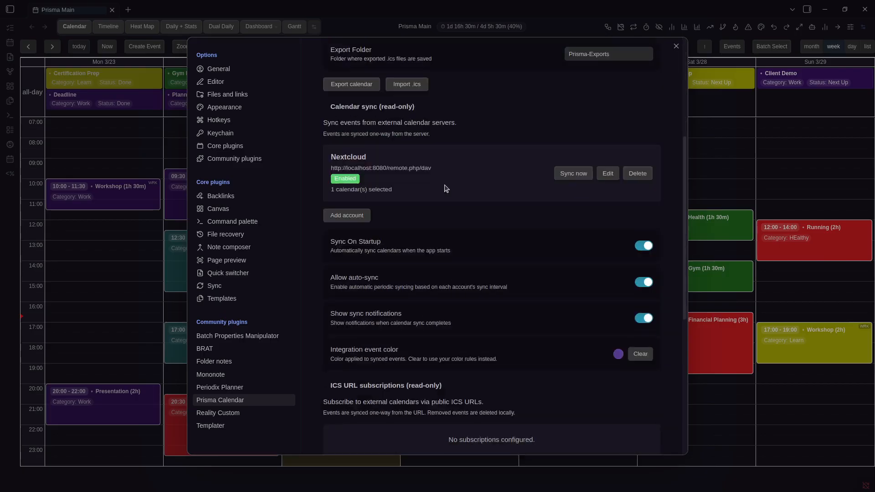
left_click(616, 353)
left_click(560, 357)
left_click(637, 357)
left_click(648, 355)
left_click_drag(699, 434, 713, 434)
left_click(729, 369)
left_click(682, 227)
key("Escape")
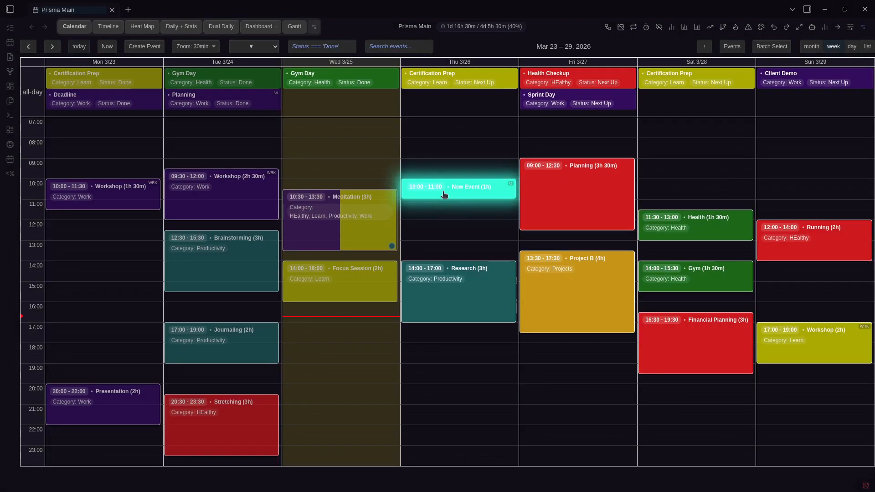
Change the integration event colour to light grey (RGB 95/109/106) and check the greyed New Event
key("ctrl+comma")
scroll(626, 328, "down", 2)
scroll(627, 330, "down", 4)
left_click(618, 299)
left_click(627, 342)
left_click(621, 337)
left_click(561, 316)
left_click(696, 212)
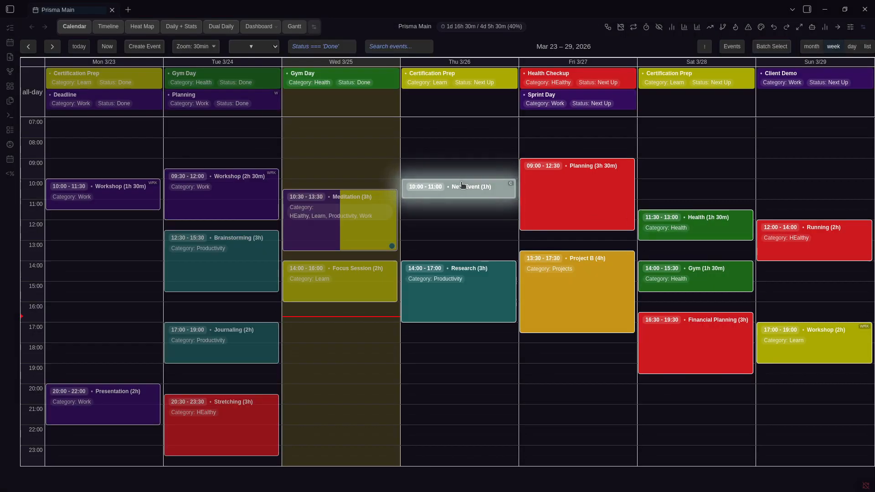
key("Right")
key("Left")
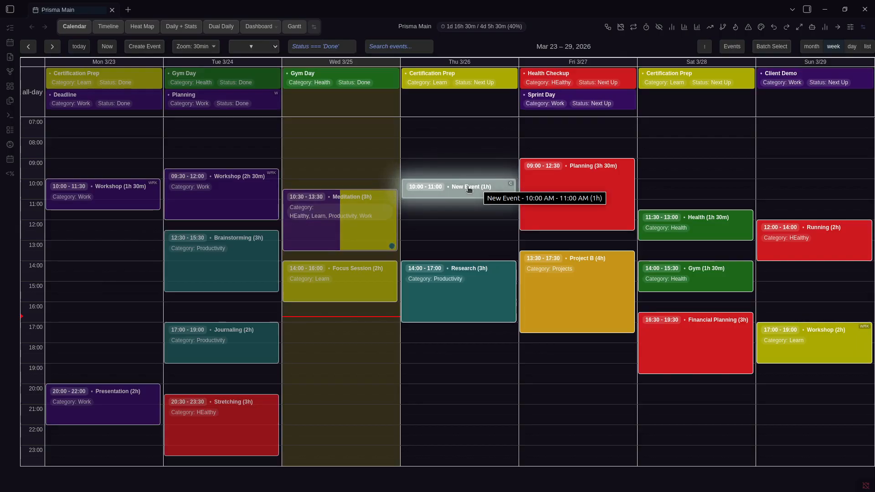
key("ctrl+comma")
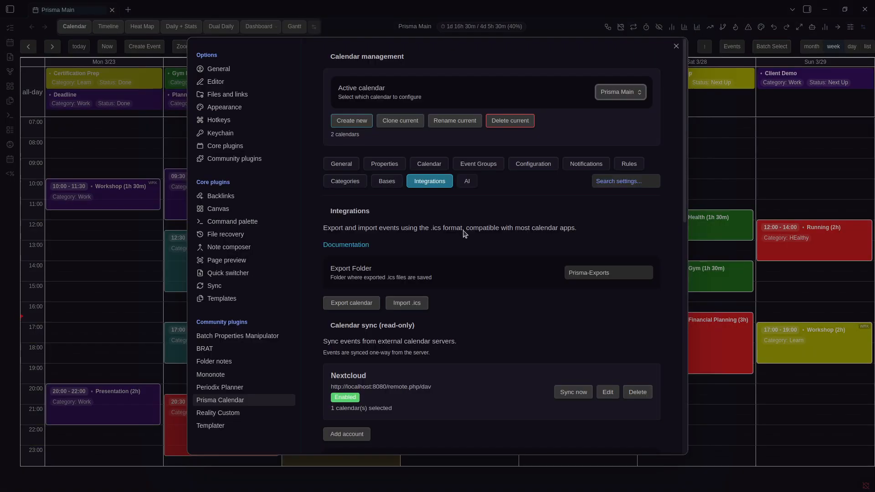
Use CZ as the holiday country and view next week's Czech holidays
scroll(464, 234, "down", 4)
scroll(452, 220, "down", 4)
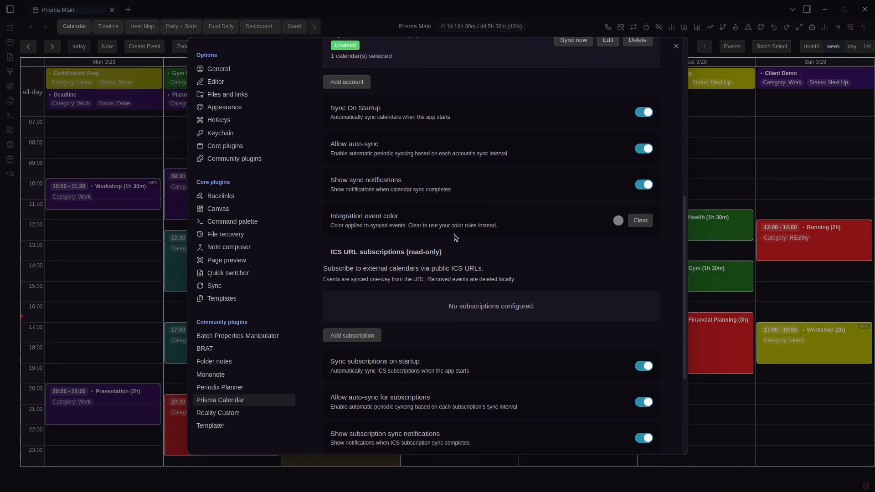
scroll(455, 237, "down", 4)
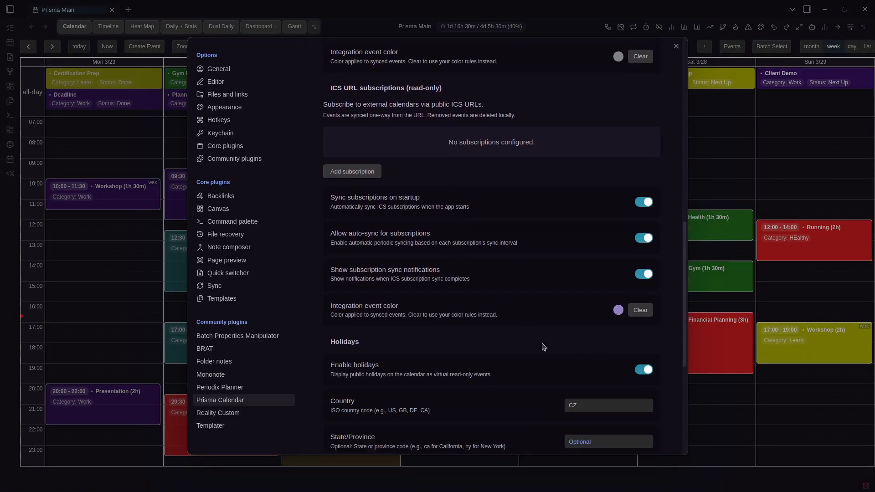
scroll(544, 347, "down", 4)
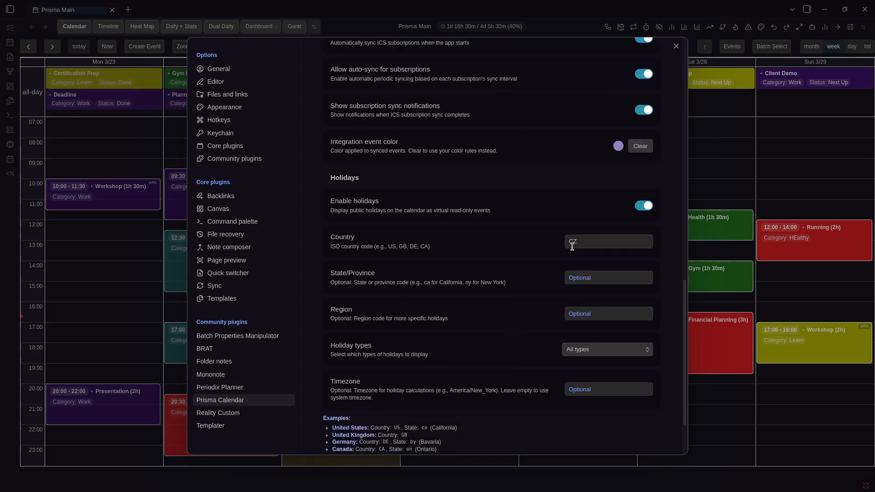
double_click(587, 242)
left_click(724, 171)
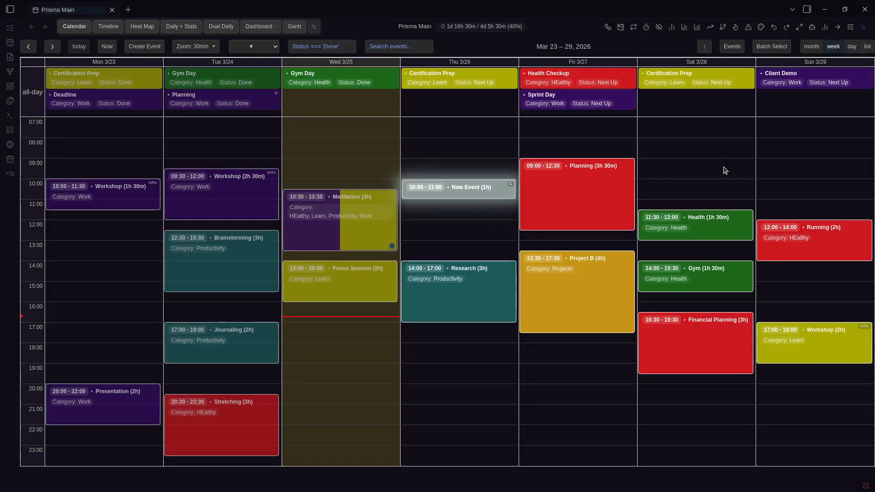
key("Right")
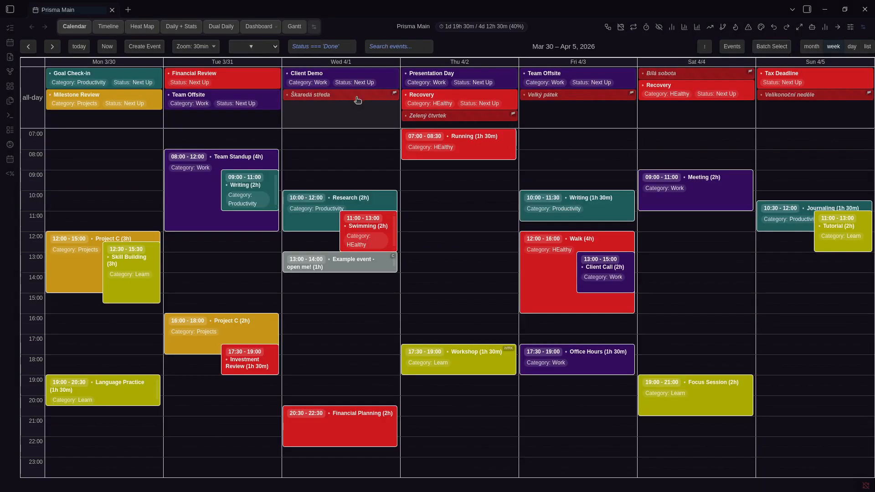
left_click_drag(440, 117, 555, 123)
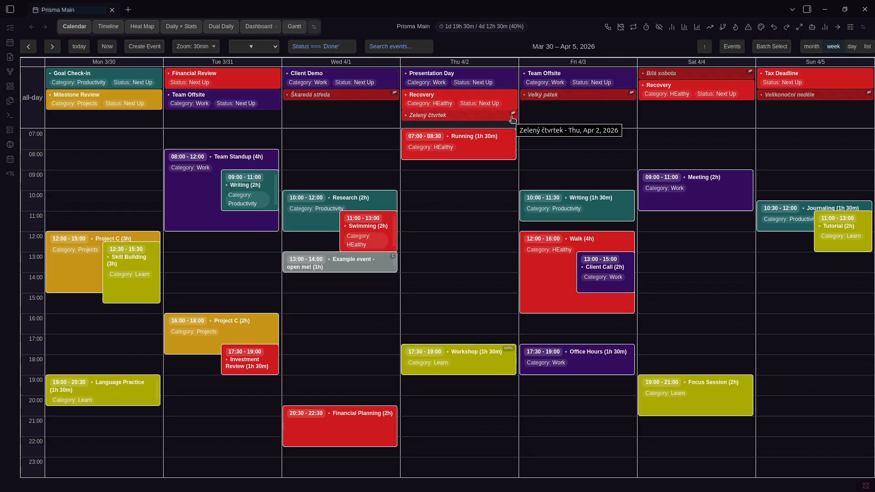
Keep holiday types as All types with Region and State/Province empty, then advance a week
key("ctrl+comma")
scroll(531, 236, "down", 8)
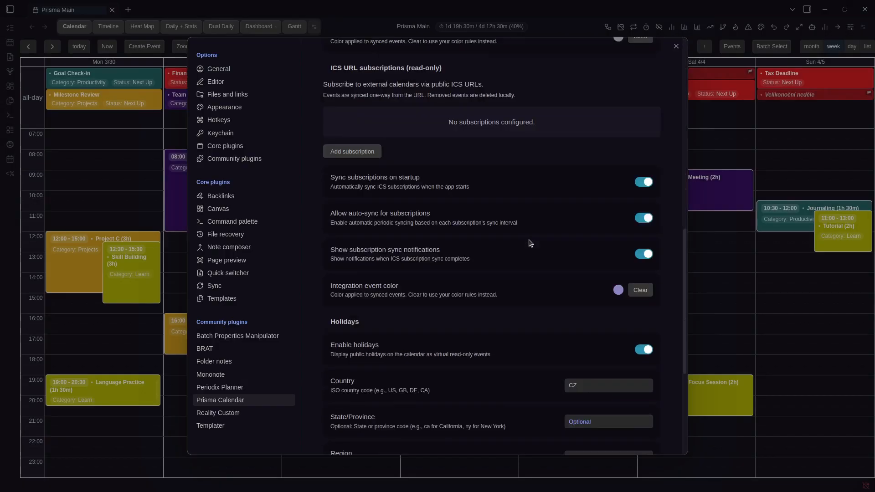
scroll(530, 243, "down", 7)
left_click(591, 271)
left_click(532, 247)
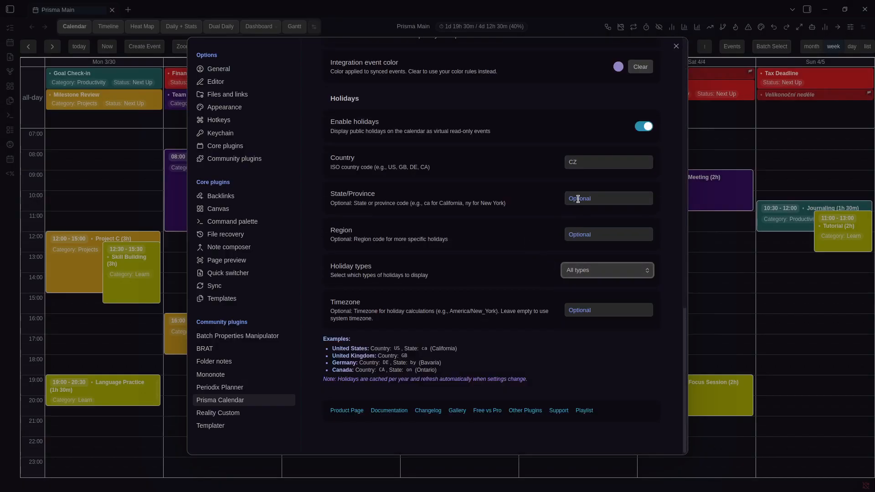
left_click(582, 234)
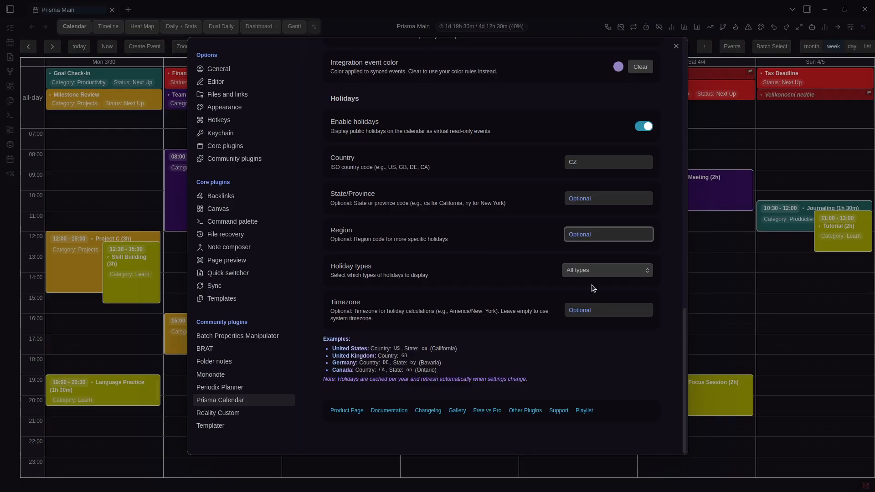
left_click(593, 271)
left_click(530, 247)
left_click(592, 201)
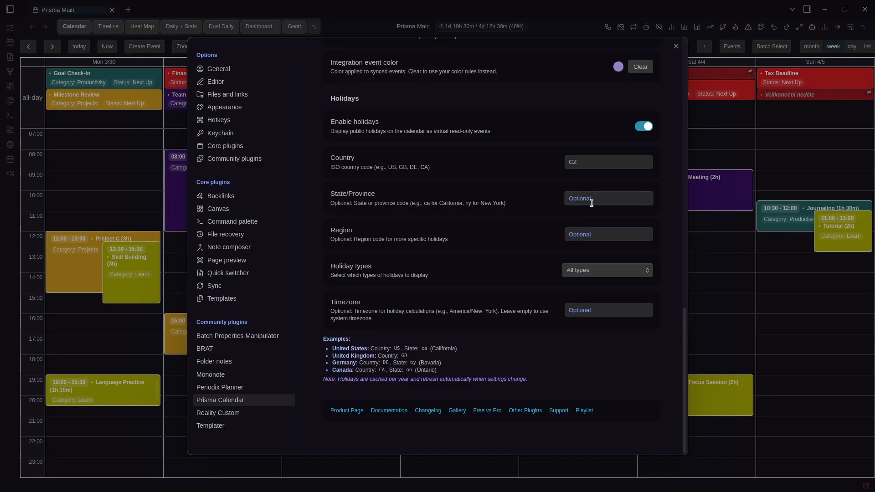
left_click(496, 198)
left_click(756, 246)
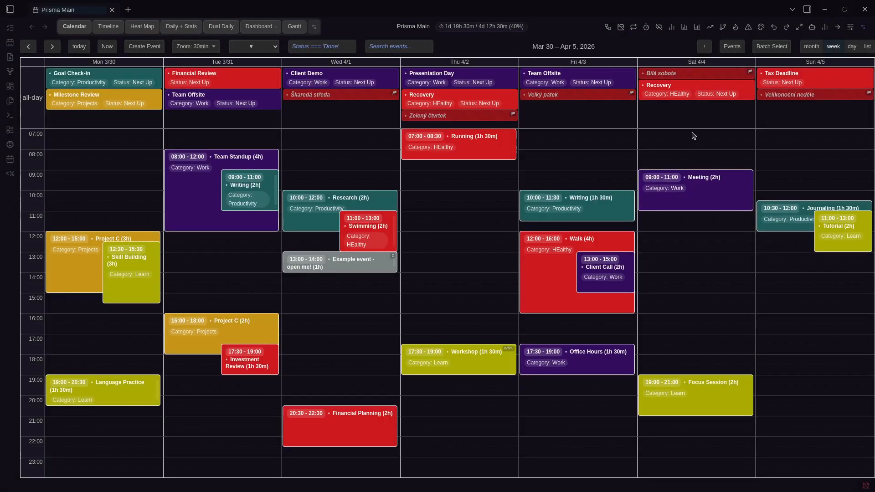
key("Right")
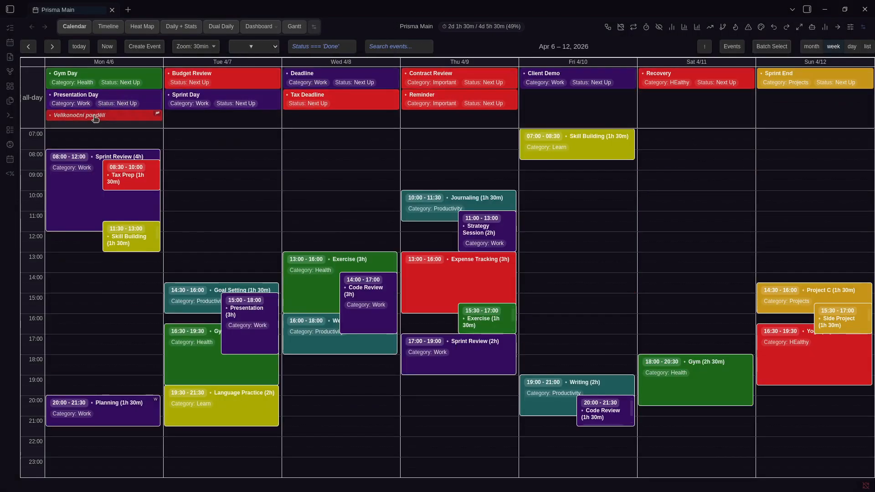
Change the holiday country from CZ to US and close settings
key("Left")
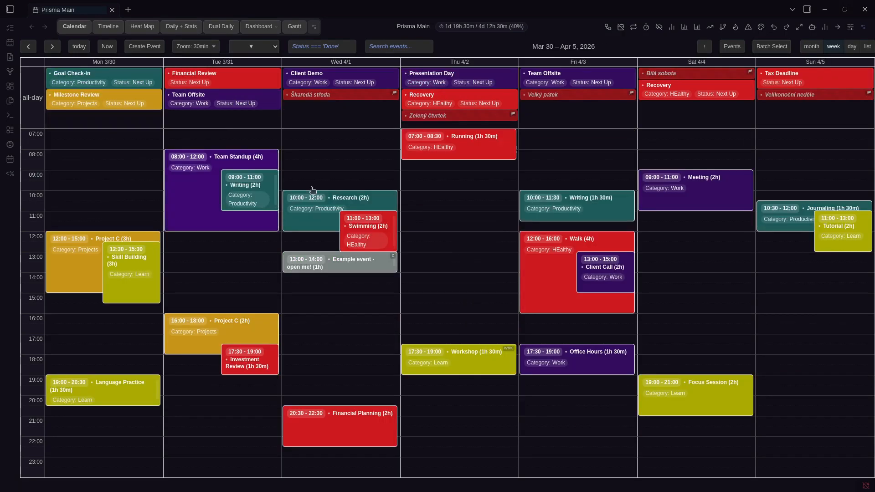
key("ctrl+comma")
scroll(505, 259, "down", 12)
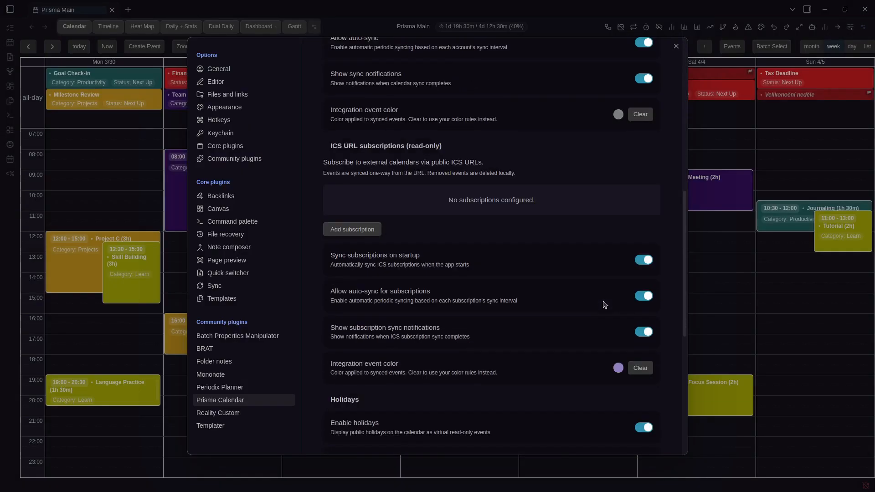
double_click(592, 372)
type("US")
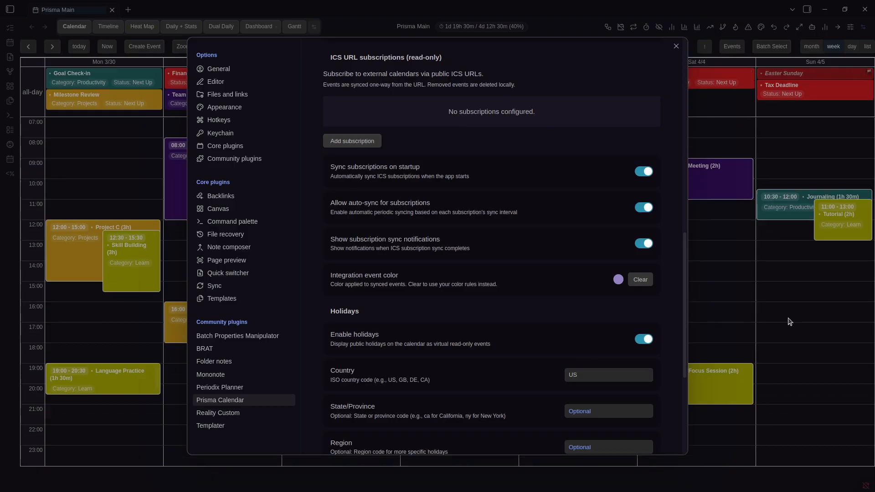
left_click(766, 321)
Step back through earlier weeks to mid-December, keeping Prisma Main active
key("Left")
key("Left")
key("Left")
key("Left")
key("Left")
key("Left")
key("Left")
key("Left")
key("Left")
key("Left")
key("Left")
key("Left")
key("Left")
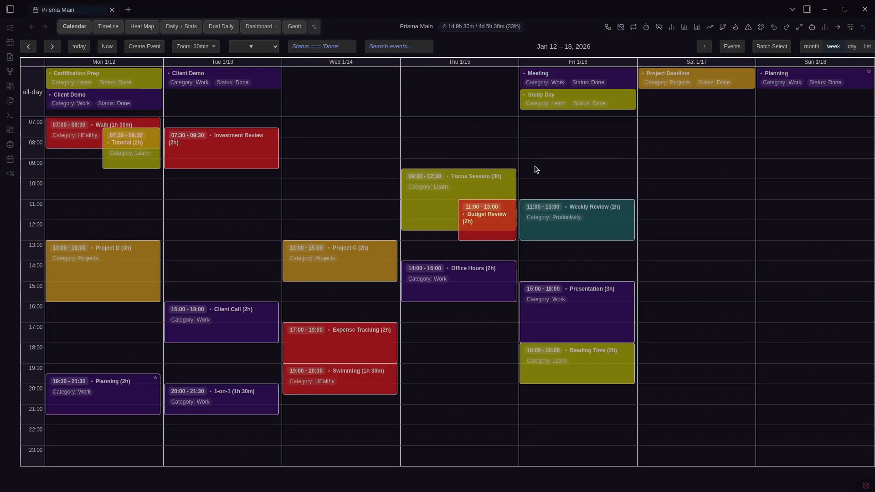
key("Left")
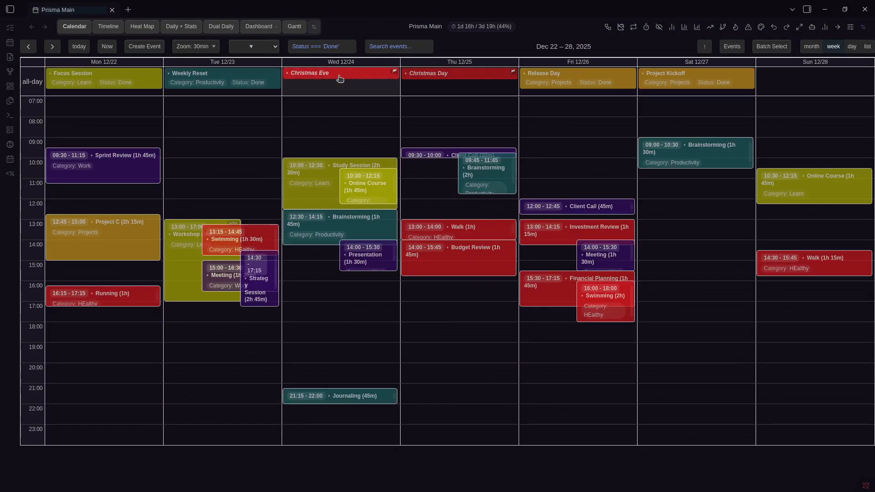
key("Left")
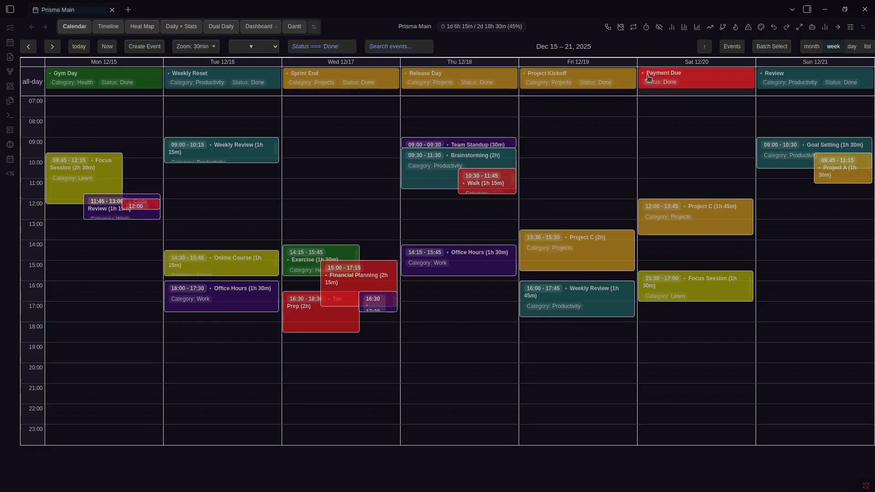
key("Left")
key("Left")
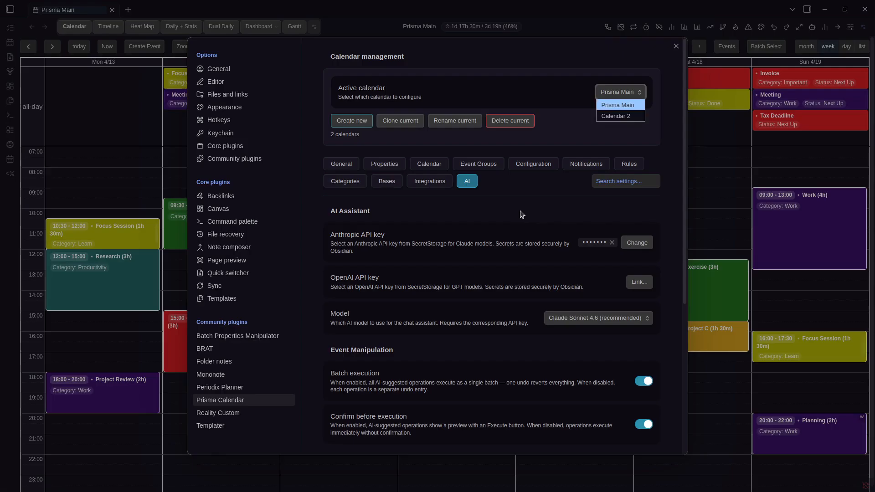
key("Escape")
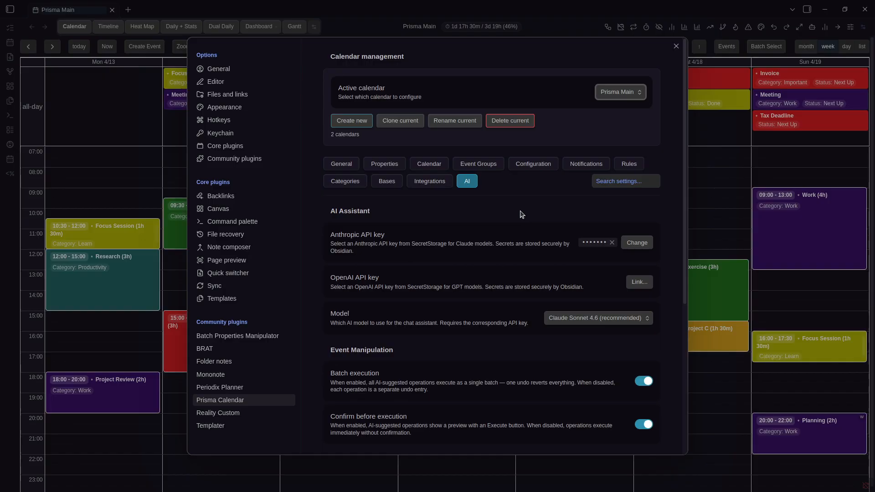
Leave the AI model at Claude Sonnet 4.6, scroll through the AI options, and close settings
left_click(583, 318)
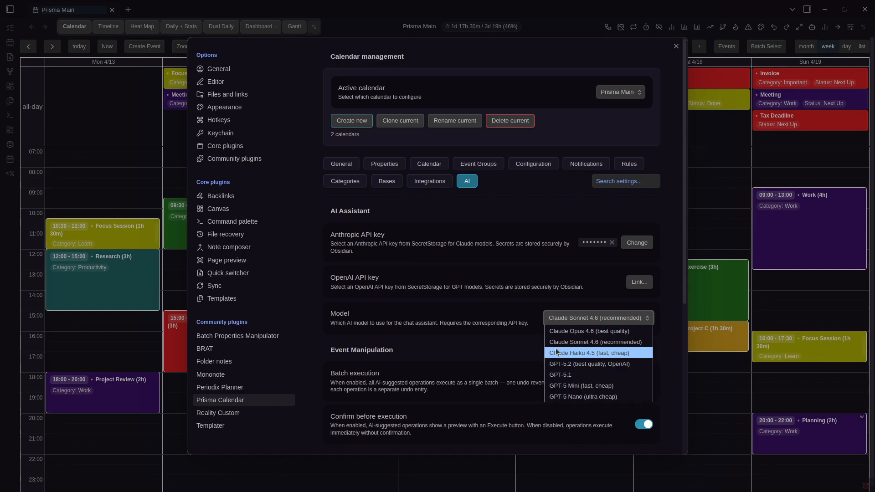
left_click(466, 318)
scroll(528, 307, "down", 4)
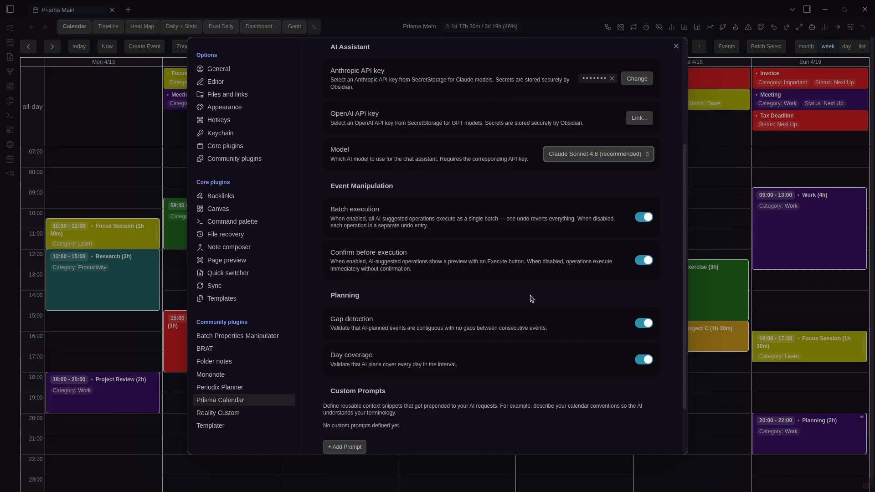
key("Escape")
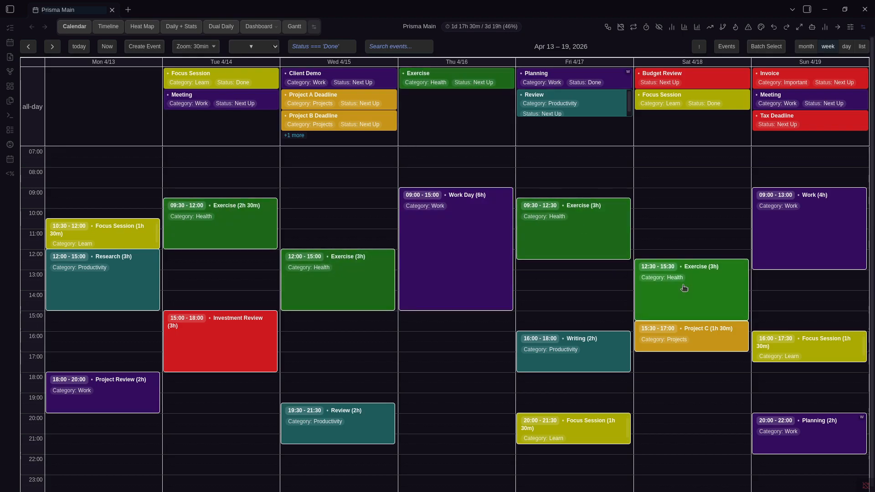
View April 15's full all-day event list, then open Prisma Calendar settings down to Custom Prompts
left_click(294, 136)
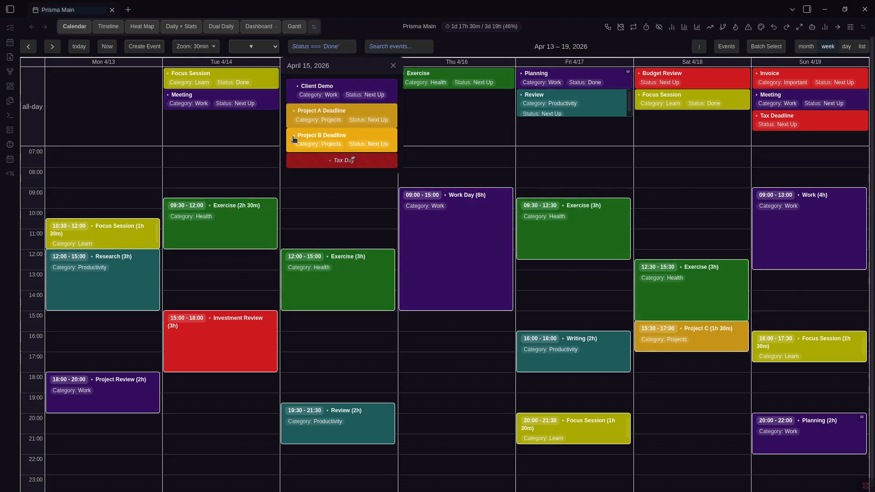
left_click(393, 66)
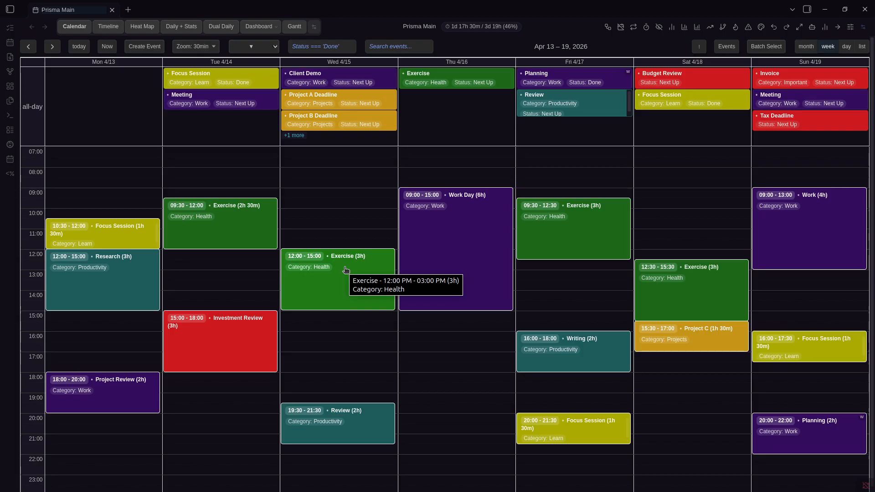
key("ctrl+comma")
scroll(461, 247, "down", 4)
scroll(461, 246, "down", 2)
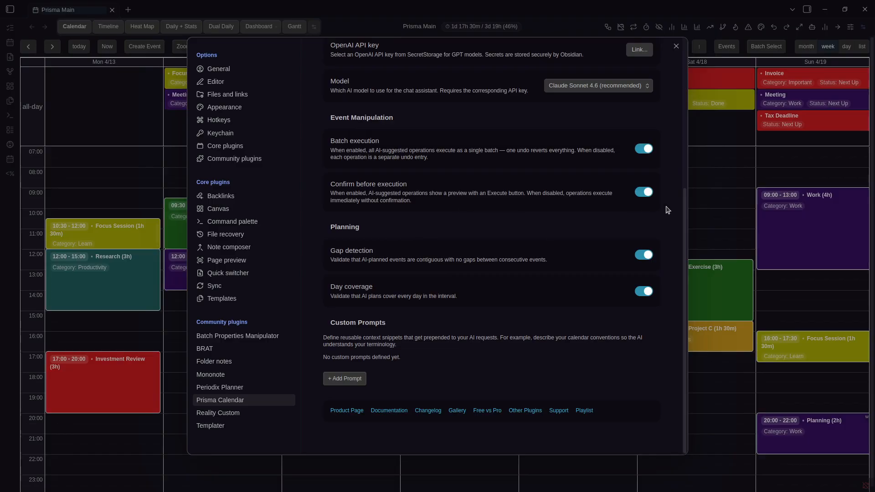
Close and reopen Prisma Calendar settings, scrolling to the Custom Prompts section
left_click(728, 197)
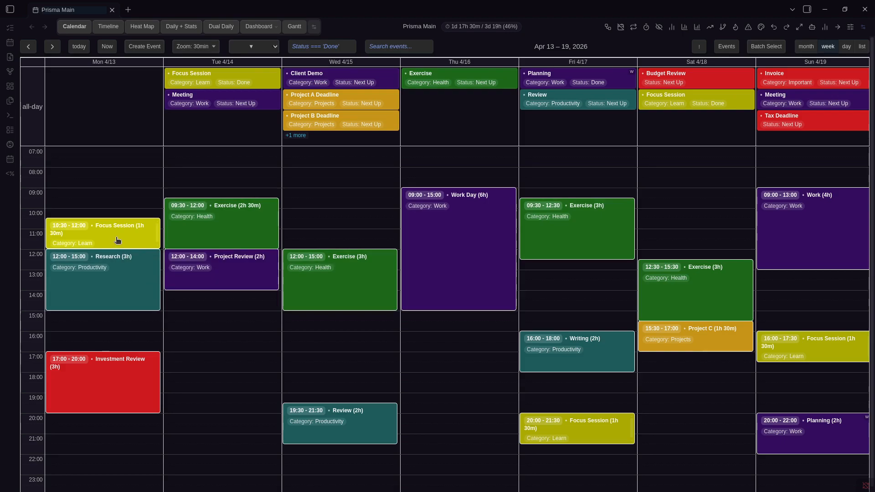
key("ctrl+comma")
scroll(317, 335, "down", 5)
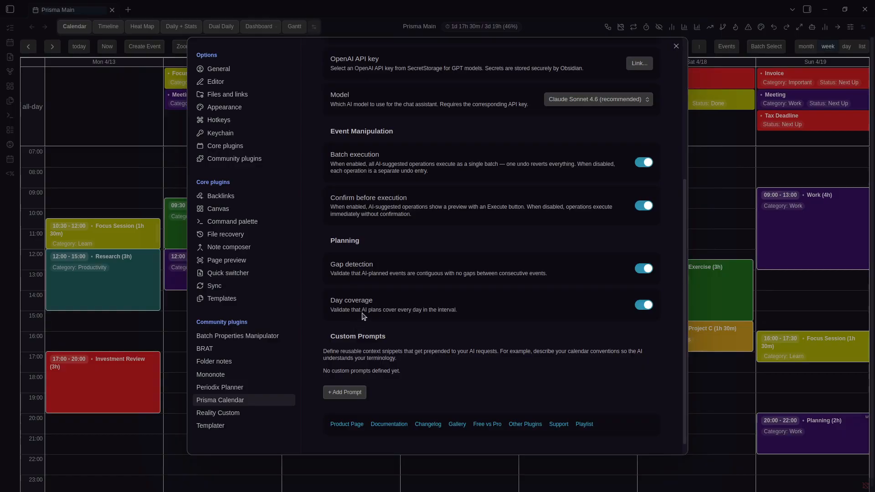
scroll(383, 305, "down", 1)
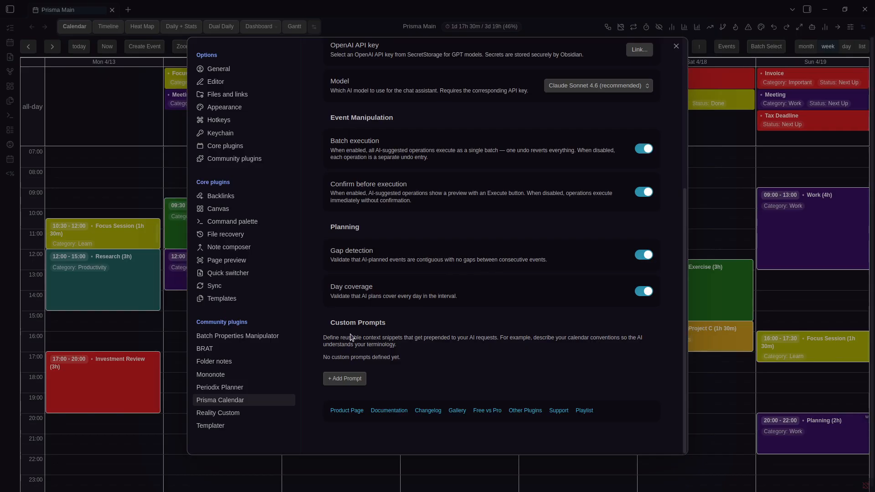
Save a custom prompt titled 'New Prompt' with content 'This is new prompt'
left_click(346, 378)
left_click(381, 283)
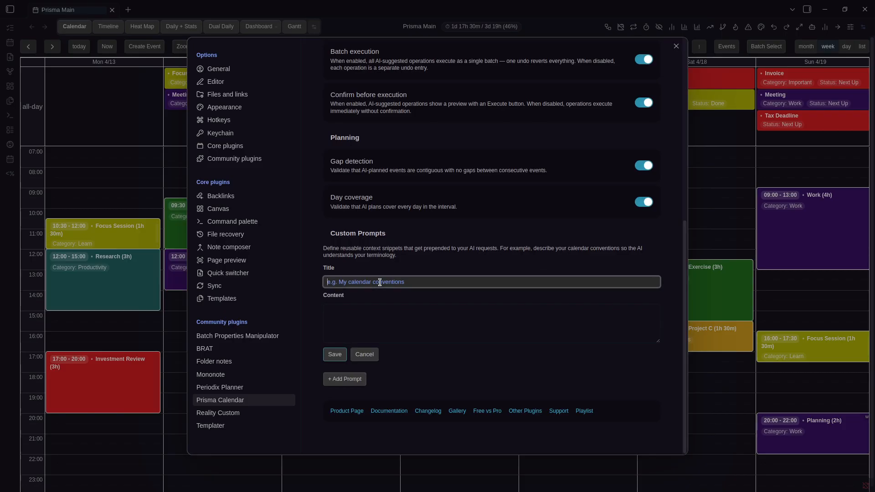
type("New Prompt")
key("Tab")
type("Th")
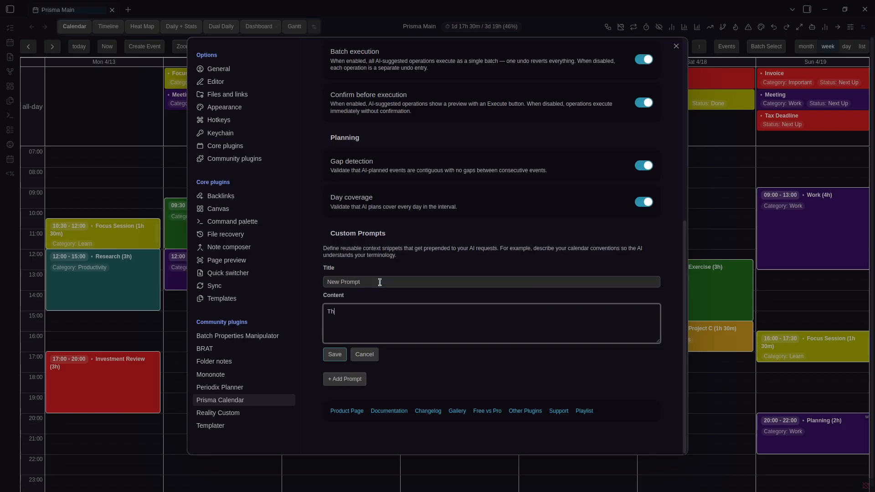
type("is is new prompt")
left_click(334, 357)
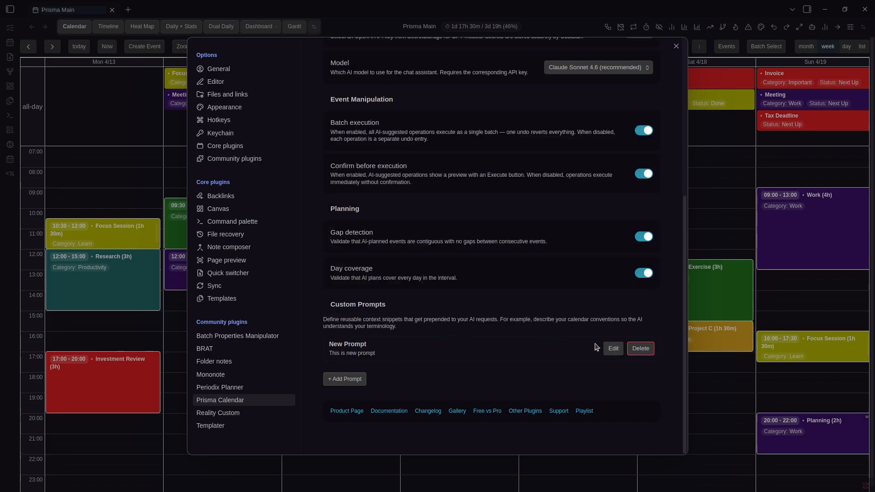
left_click(613, 348)
left_click(363, 424)
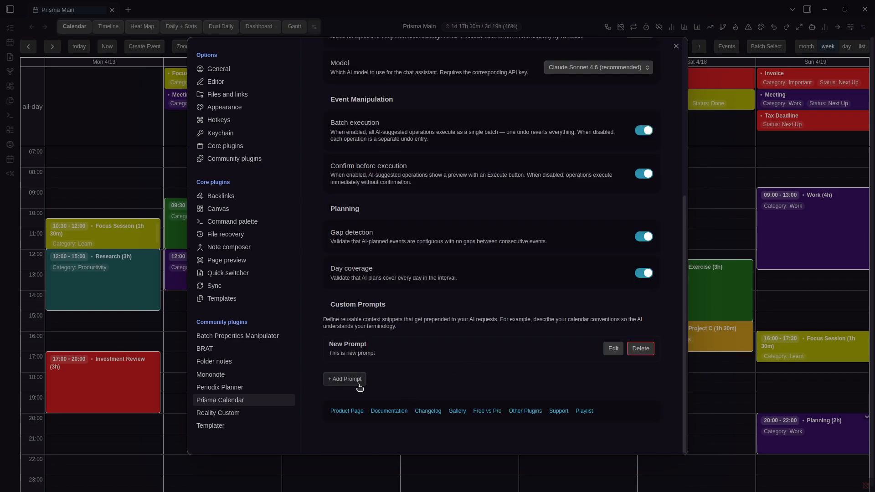
Open the AI chat panel with 'Prisma Calendar: Open AI chat' and widen the sidebar
left_click(697, 223)
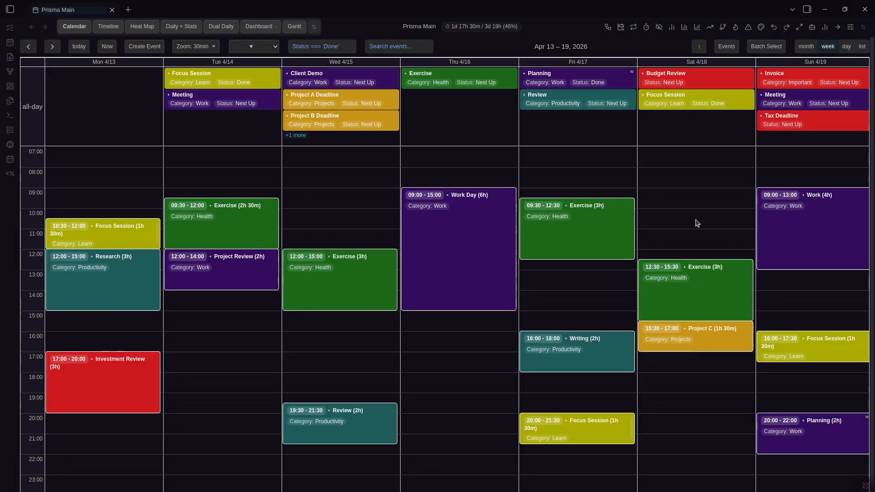
left_click(813, 28)
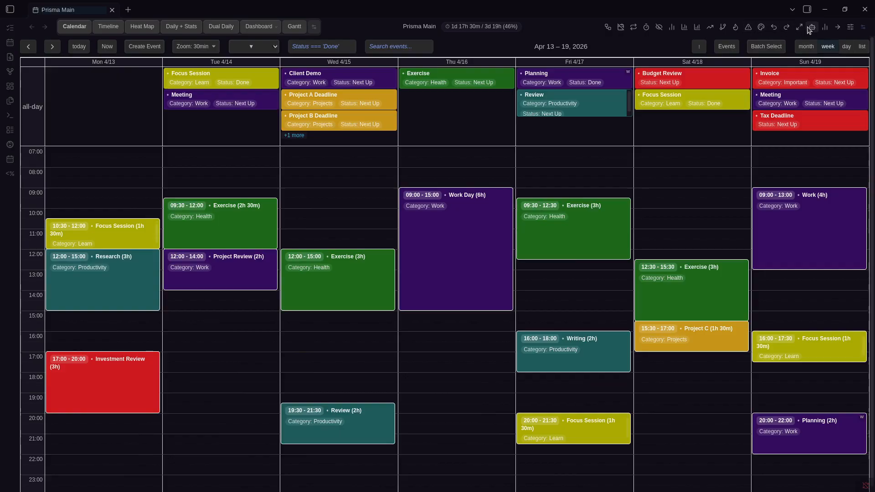
left_click(812, 28)
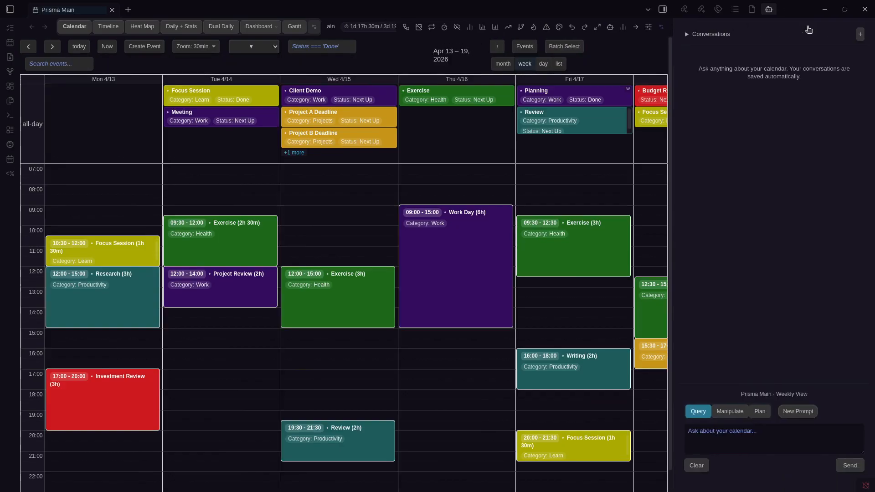
key("ctrl+p")
key("Down")
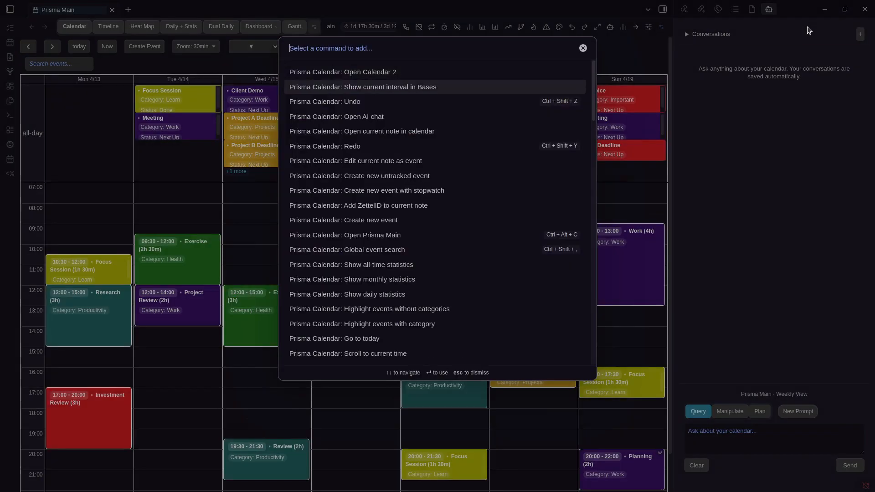
type("Open A")
key("Return")
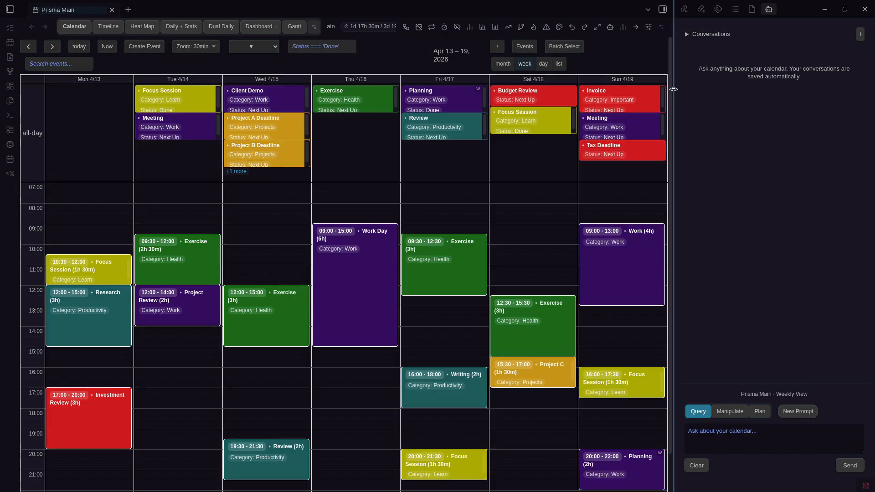
left_click_drag(674, 93, 627, 114)
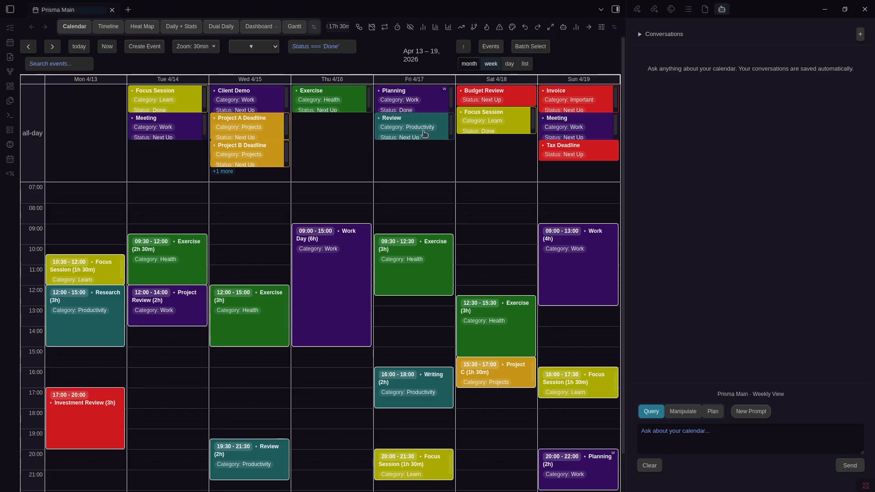
Switch among April month, Apr 13 day, and week views, ending on week view
left_click(469, 64)
scroll(525, 183, "down", 1)
scroll(526, 182, "up", 1)
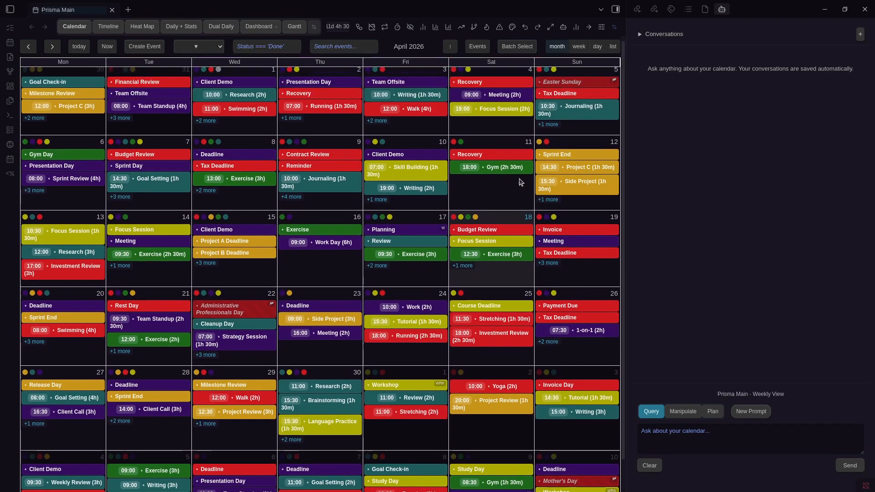
left_click(597, 46)
left_click(489, 64)
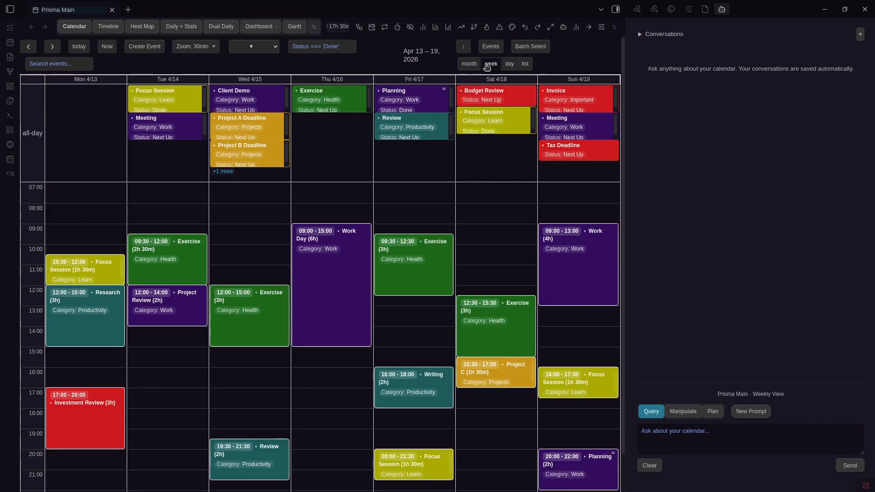
left_click(469, 63)
left_click(579, 46)
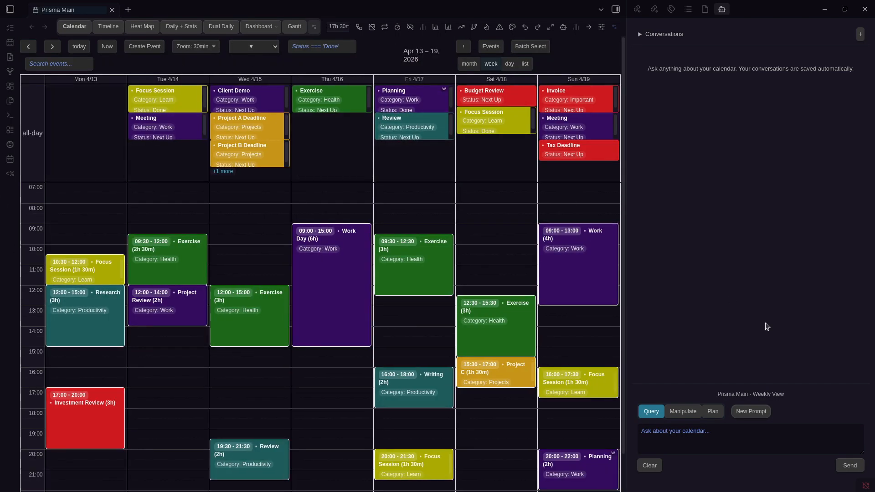
Ask the assistant 'What are my busiest days this month?' from the April month view
left_click(739, 445)
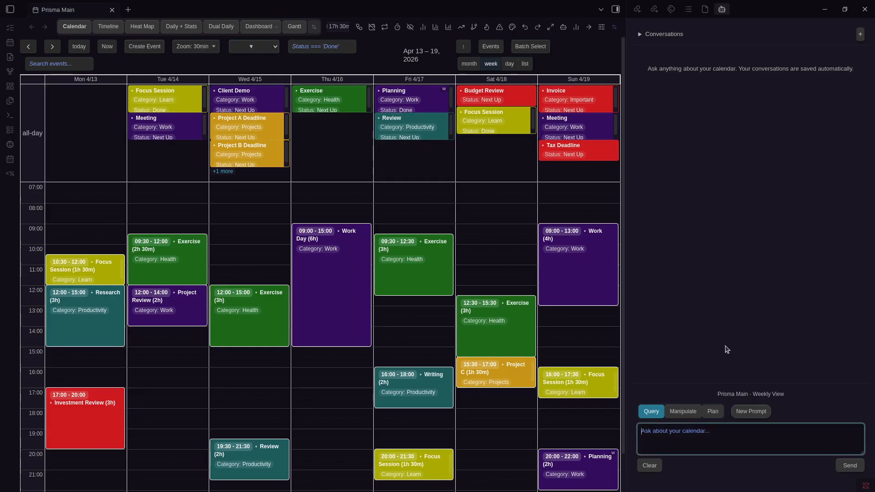
left_click(468, 63)
left_click(722, 433)
type("W")
type("hat are my bus")
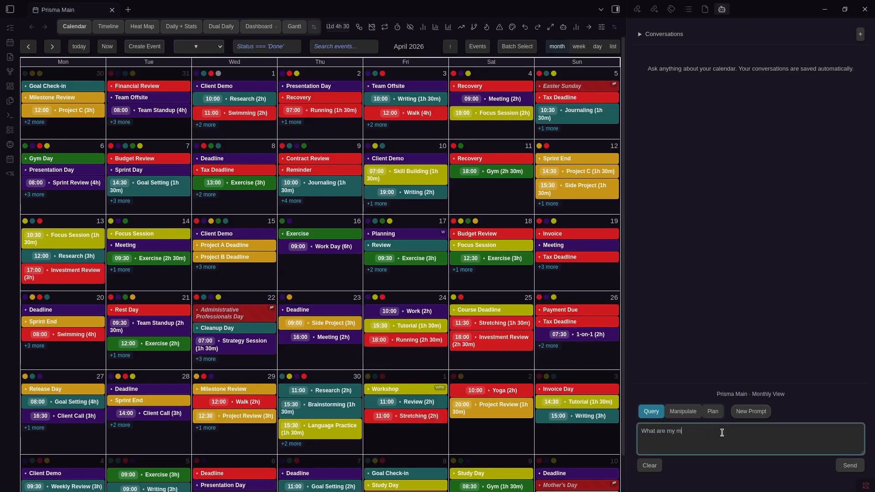
type("iest days this month?")
key("Return")
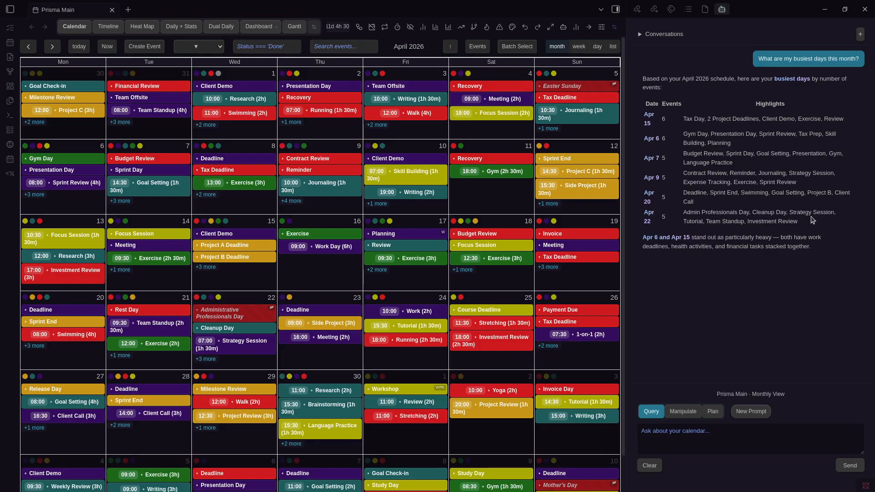
Show the Apr 13–19 week, switch to Manipulate mode, and expand saved Conversations
left_click(579, 47)
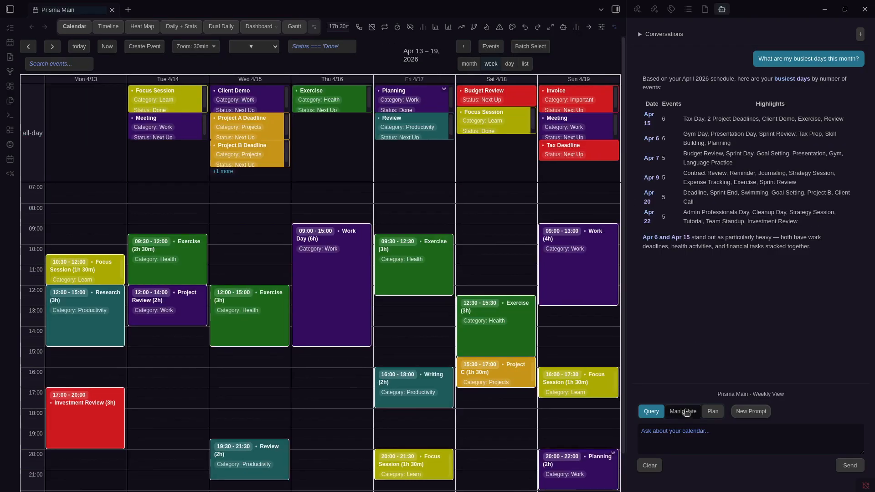
left_click(683, 411)
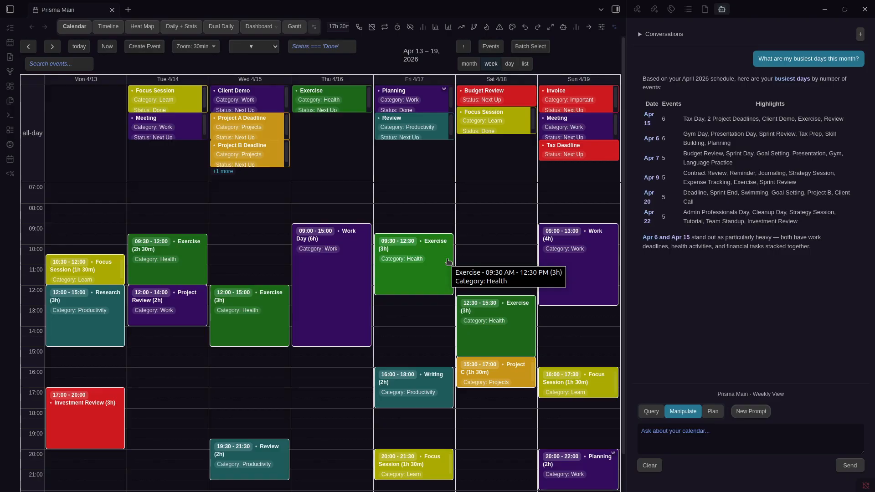
left_click(724, 434)
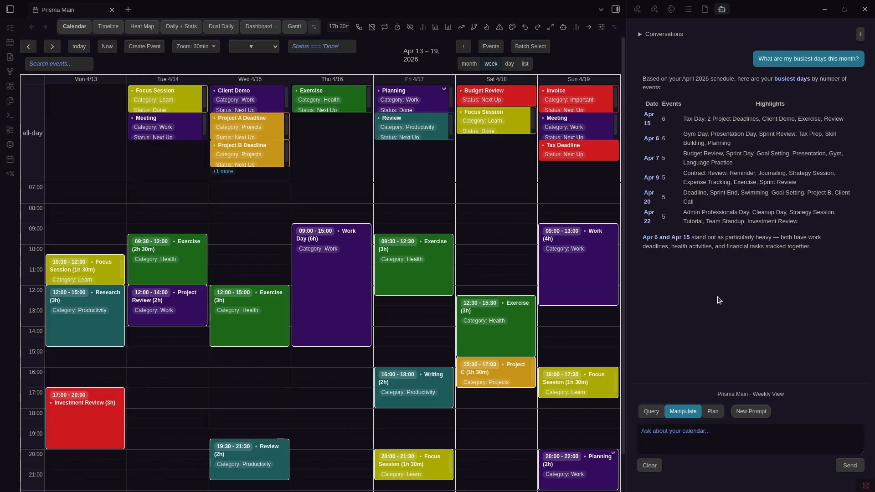
left_click(661, 35)
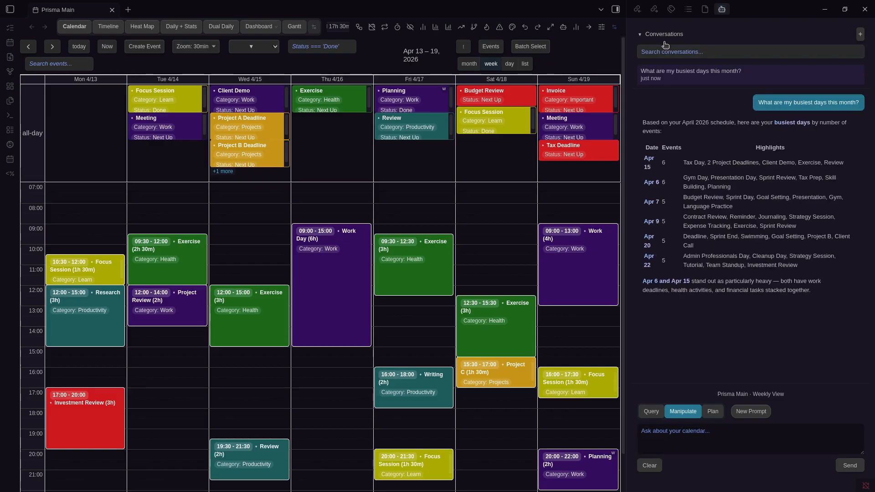
Browse saved conversations, search them for 'access', then clear the search and hide the list
left_click(864, 34)
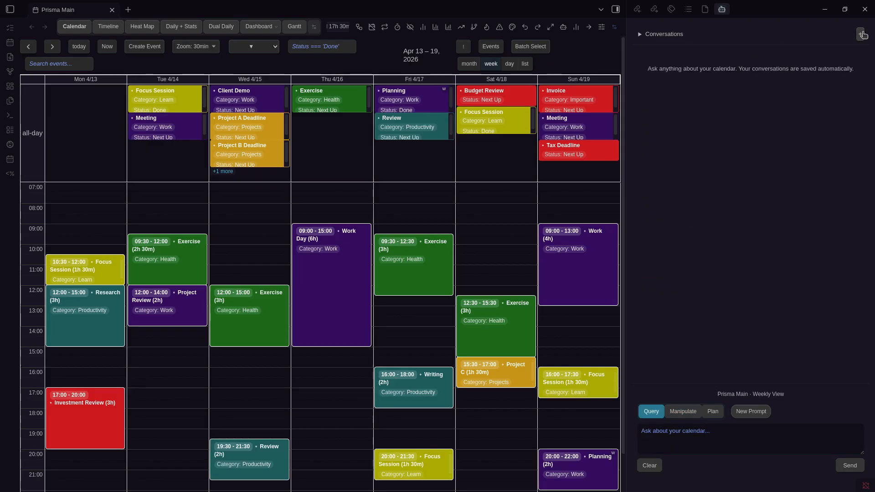
left_click(678, 72)
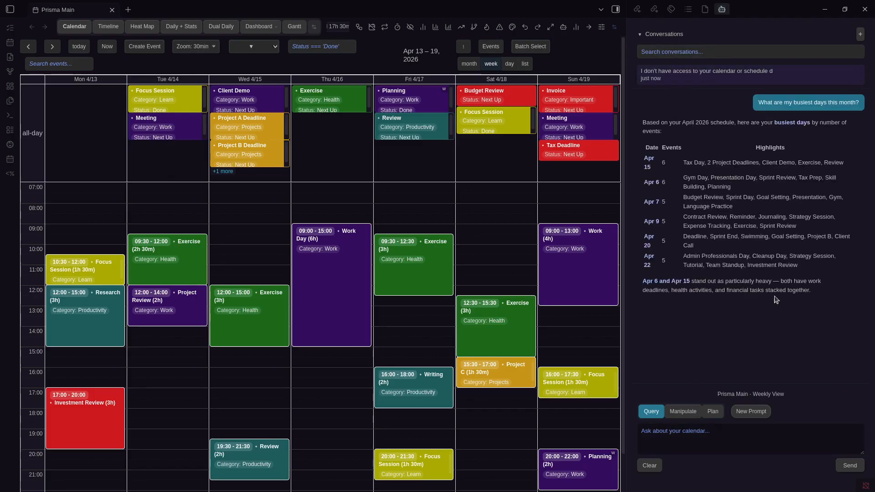
left_click(669, 52)
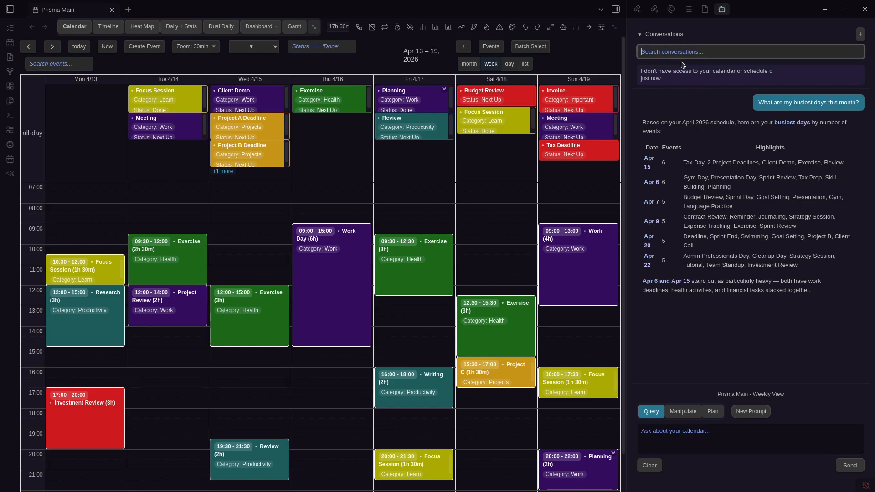
left_click(678, 35)
left_click(675, 35)
left_click(676, 51)
type("access")
key("ctrl+a")
key("BackSpace")
left_click(734, 139)
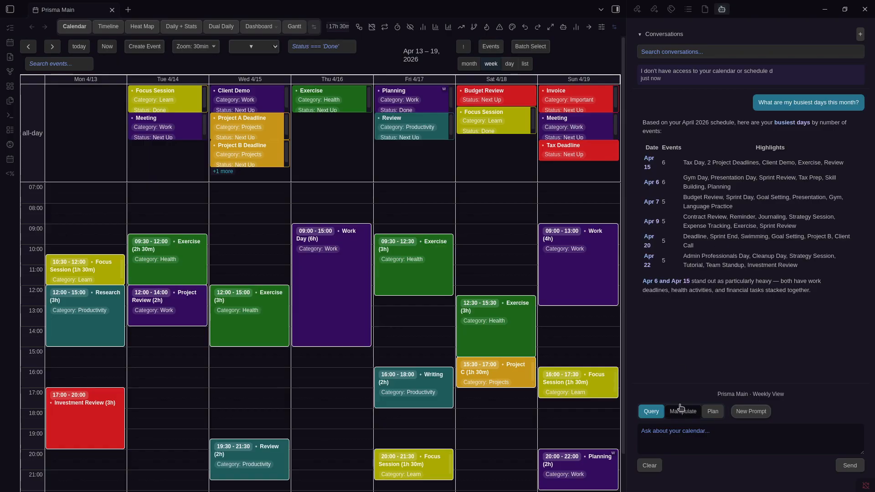
left_click(673, 38)
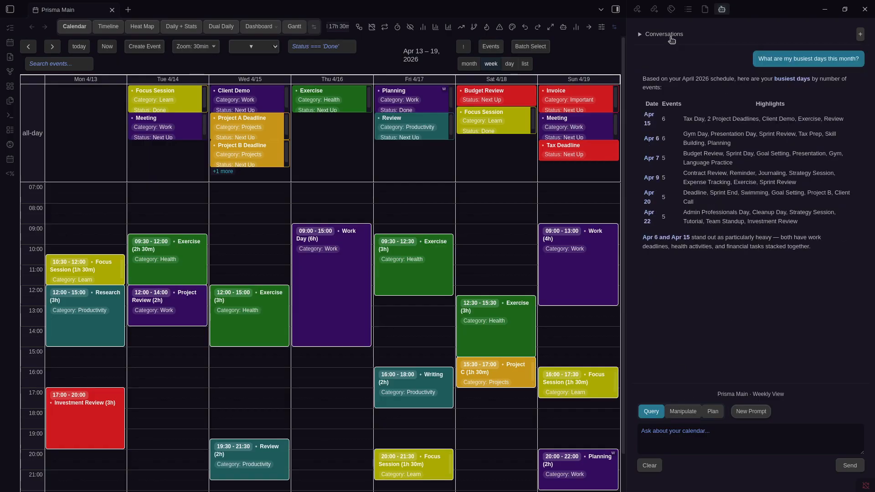
Glance at custom prompt settings, then start a new empty conversation in Manipulate mode
left_click(759, 416)
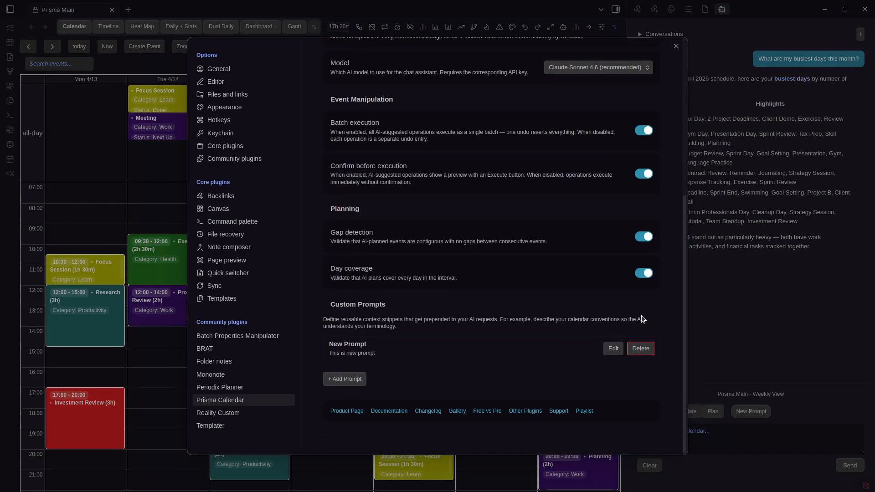
key("Escape")
left_click(861, 33)
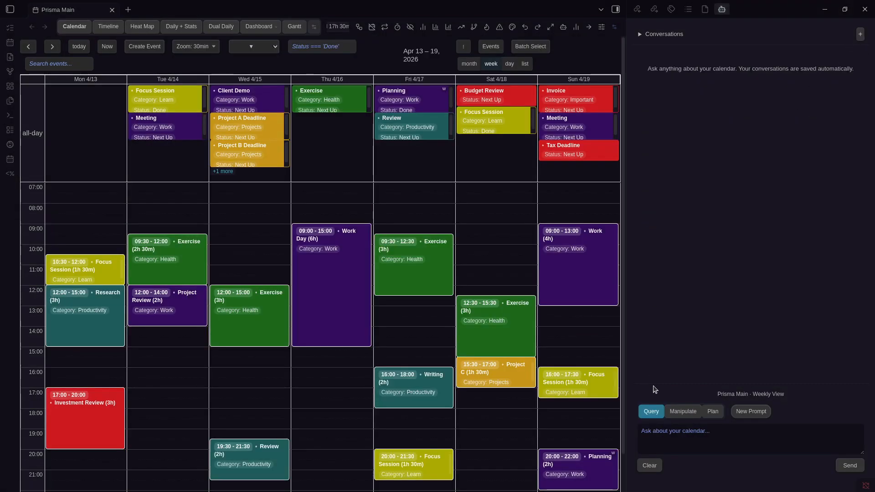
left_click(678, 410)
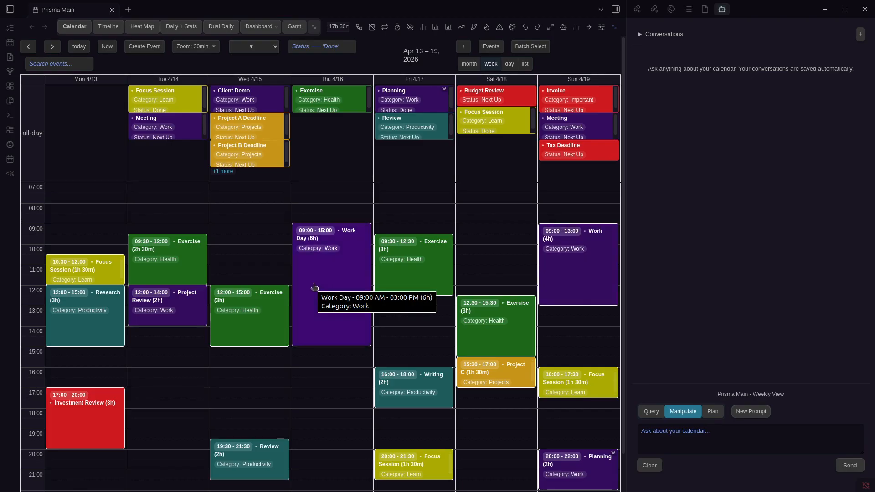
Ask the assistant to 'Remove all exercise events from this week'
left_click(711, 437)
type("Remove all exercise e")
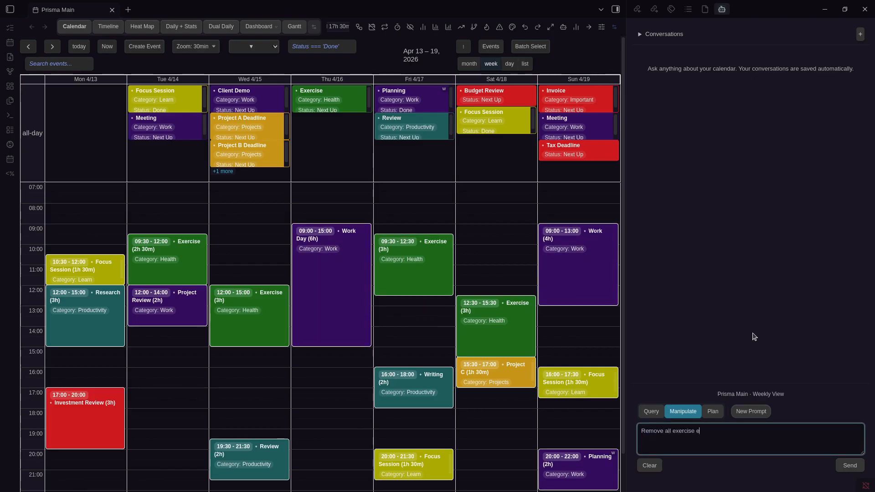
type("vents form this wee")
key("ctrl+BackSpace")
key("ctrl+BackSpace")
key("ctrl+BackSpace")
type("from this week")
key("Return")
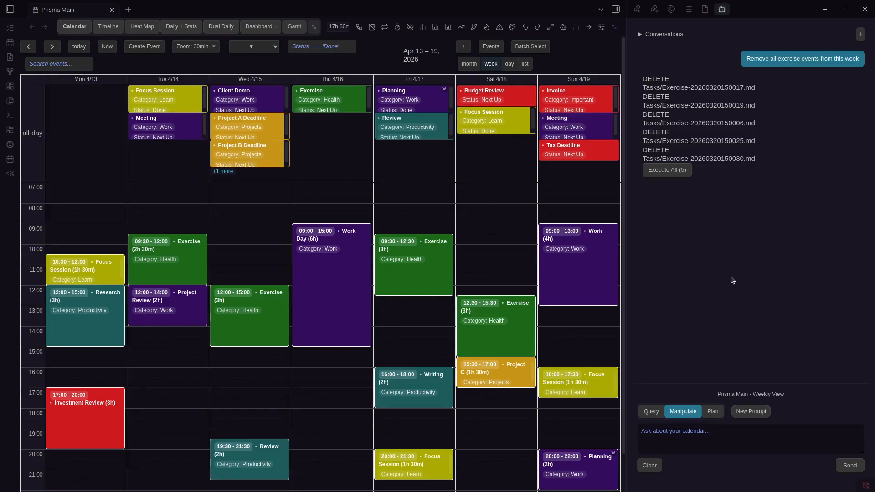
Execute all five proposed Exercise event deletions and hide the assistant sidebar
key("ctrl+comma")
scroll(420, 241, "down", 5)
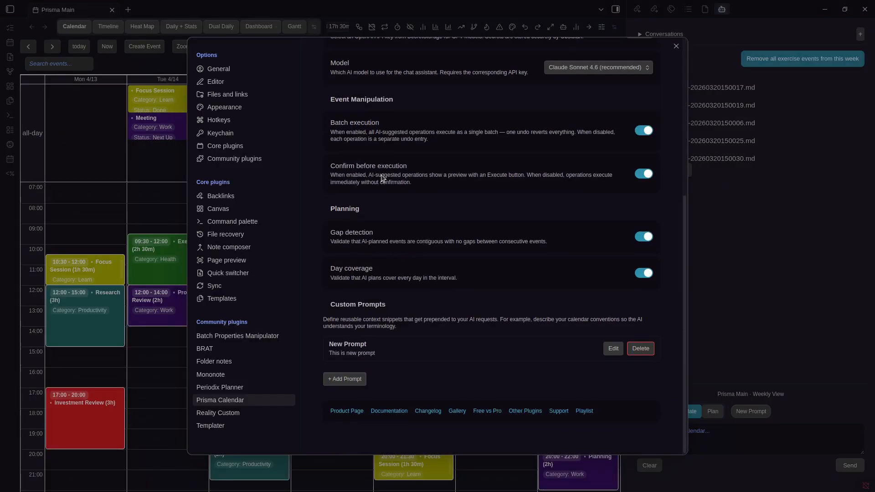
key("Escape")
left_click(680, 172)
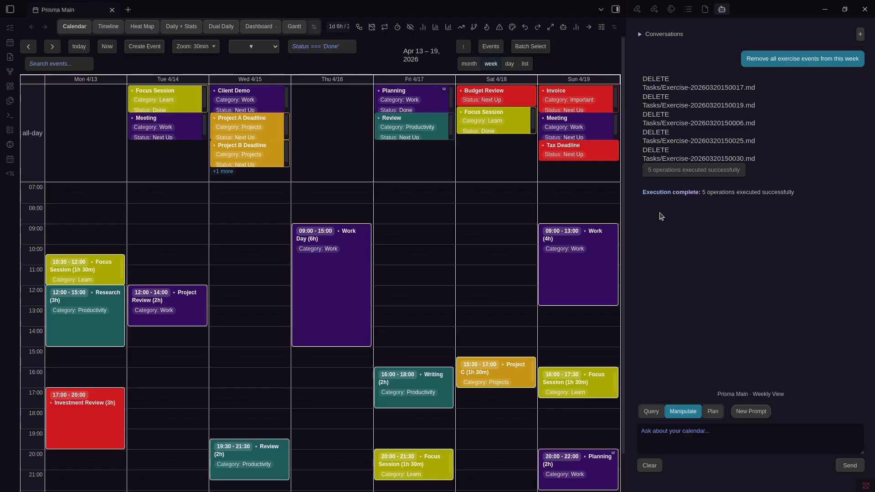
key("ctrl+alt+b")
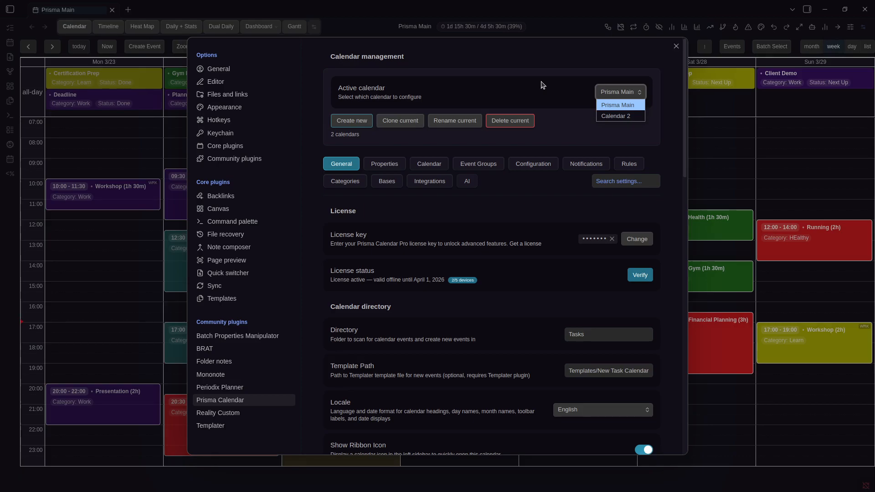
Close and reopen Prisma Calendar settings, toggling the active calendar between Calendar 2 and Prisma Main
key("Escape")
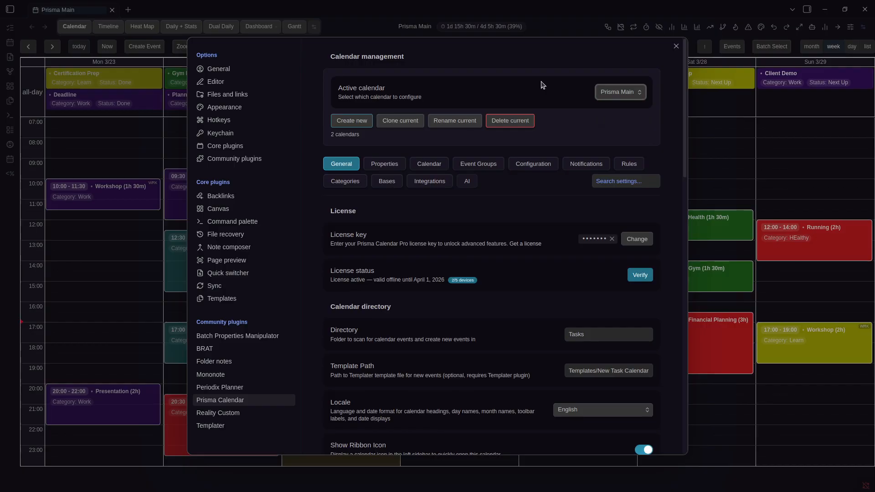
left_click(771, 190)
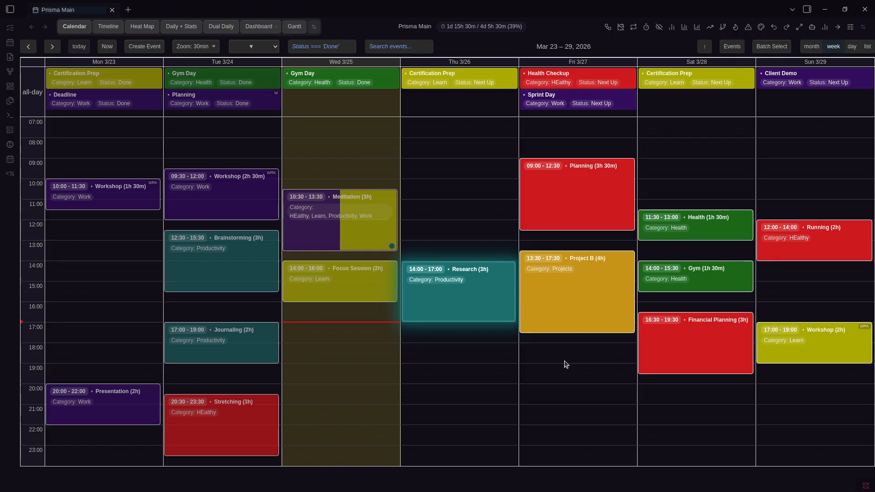
key("ctrl+comma")
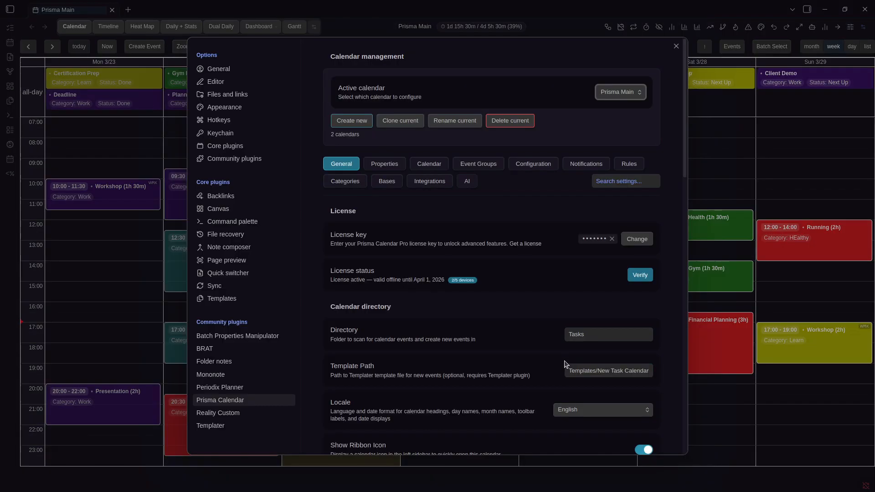
left_click(607, 92)
left_click(608, 116)
left_click(615, 95)
left_click(613, 105)
Make Calendar 2 the active calendar and close the settings
scroll(509, 172, "down", 3)
scroll(510, 172, "up", 3)
left_click(602, 93)
left_click(611, 116)
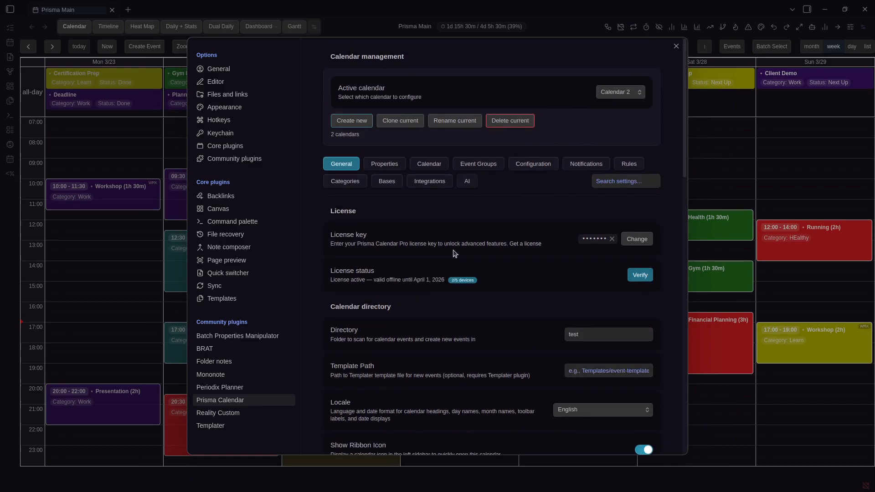
key("Escape")
key("ctrl+p")
Open Calendar 2 in its own tab in week view, with the file sidebar shown
key("Return")
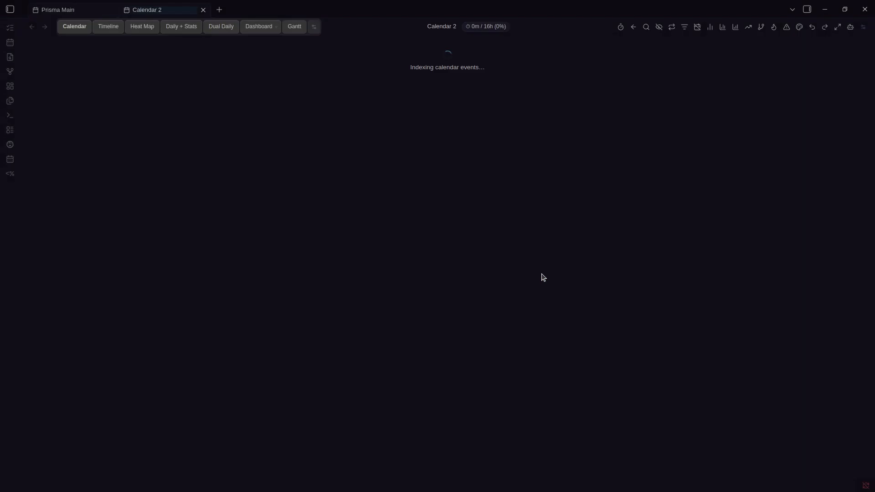
left_click(825, 50)
key("ctrl+b")
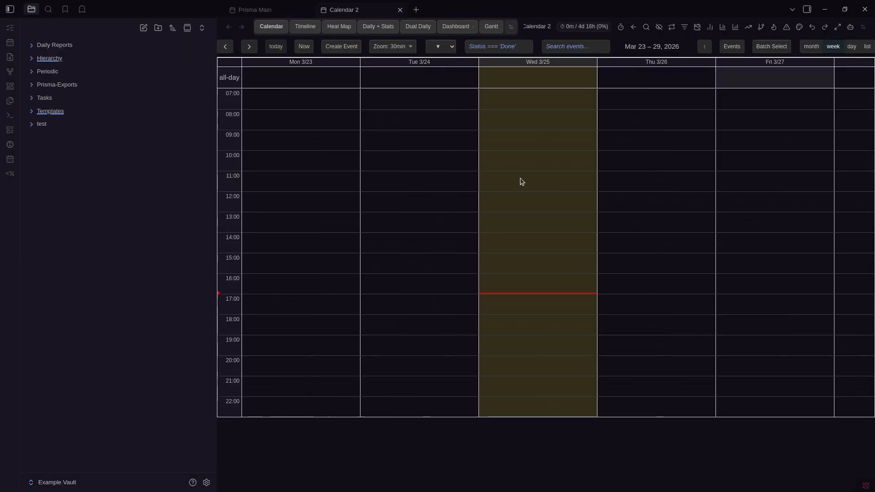
Select the calendar to configure and review its General settings, including Template Path
key("ctrl+comma")
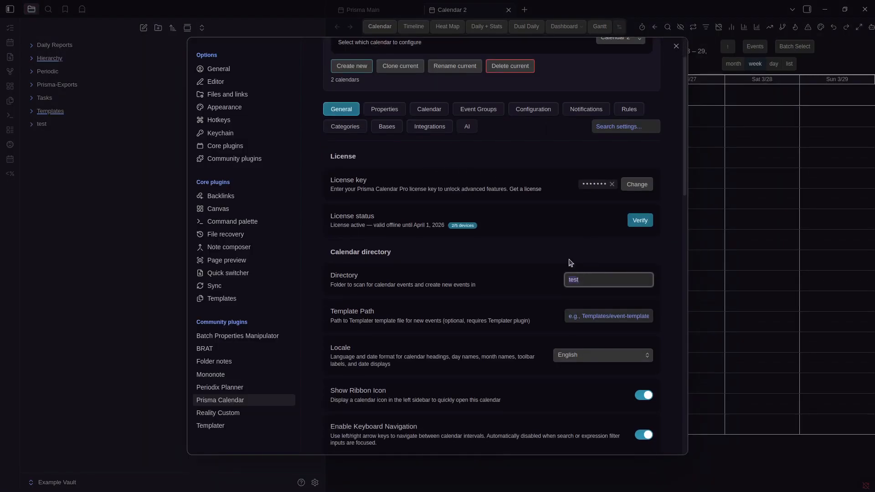
scroll(556, 187, "up", 2)
left_click(631, 96)
left_click(623, 104)
scroll(529, 226, "down", 3)
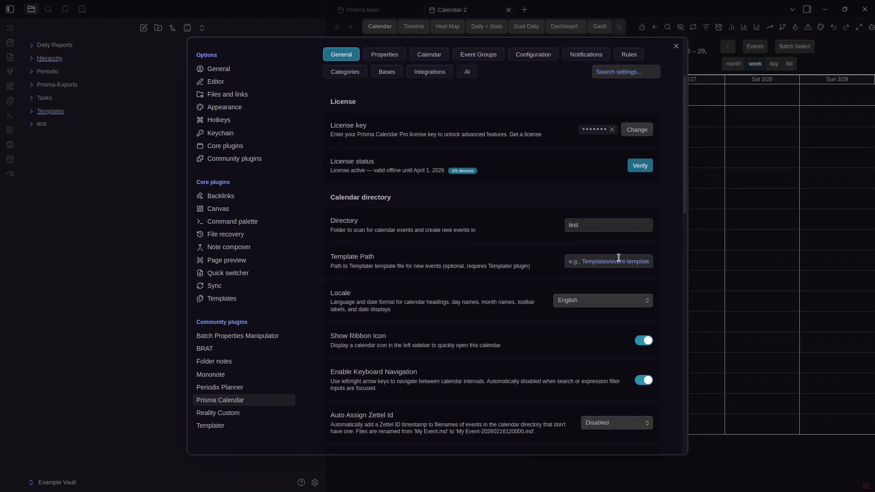
left_click(613, 263)
scroll(559, 225, "down", 5)
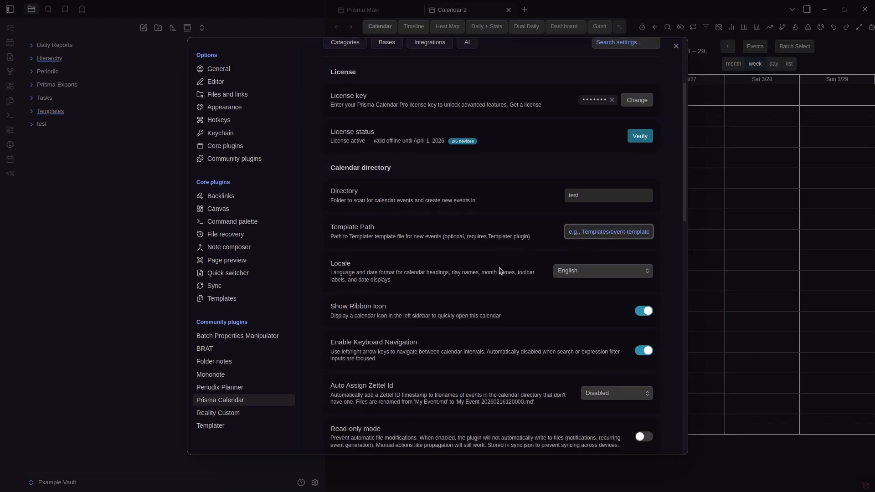
scroll(400, 128, "up", 2)
scroll(400, 127, "down", 6)
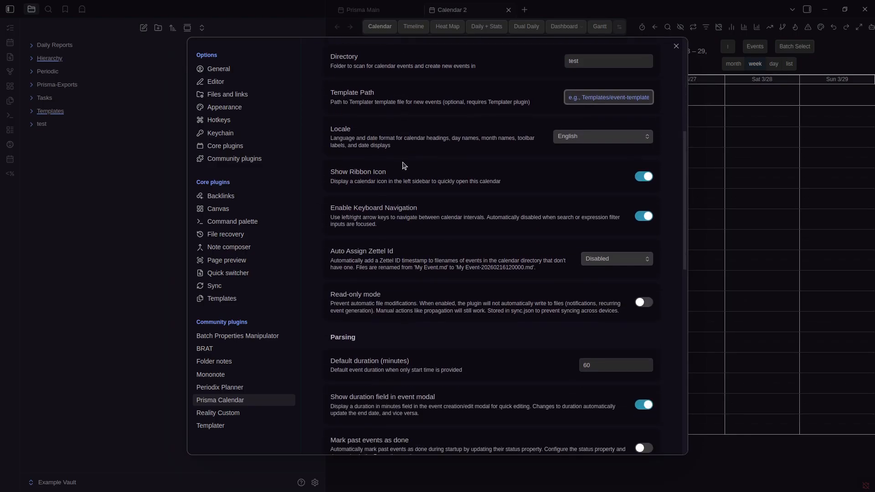
scroll(407, 197, "down", 7)
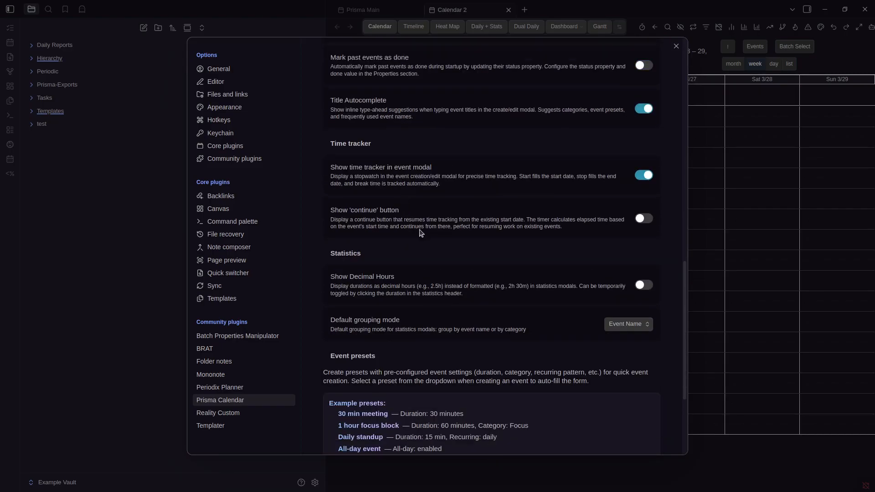
scroll(423, 242, "up", 15)
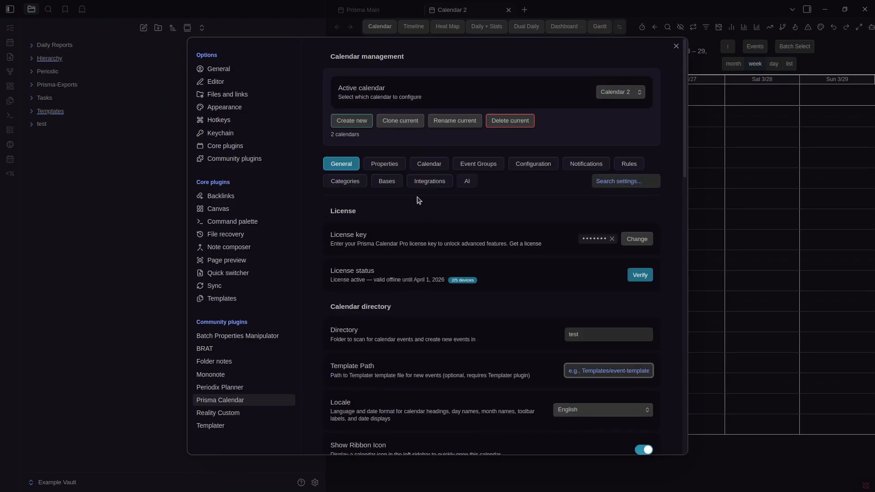
Show Calendar 2's Properties settings with Start Date, End Date, Date and All Day
left_click(383, 162)
scroll(547, 244, "down", 4)
scroll(547, 241, "up", 4)
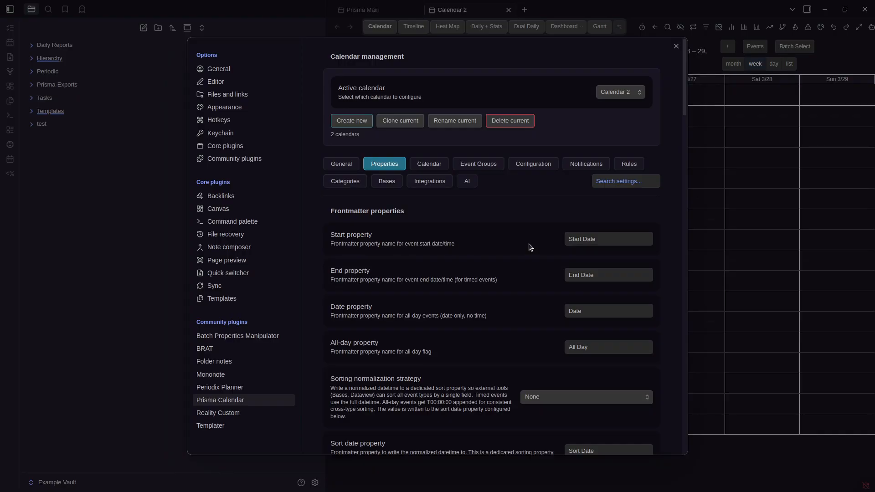
Scroll through Calendar 2's Properties settings, then its Calendar view settings
scroll(529, 251, "down", 15)
scroll(528, 255, "down", 15)
scroll(540, 308, "up", 8)
scroll(538, 305, "up", 15)
scroll(536, 303, "down", 20)
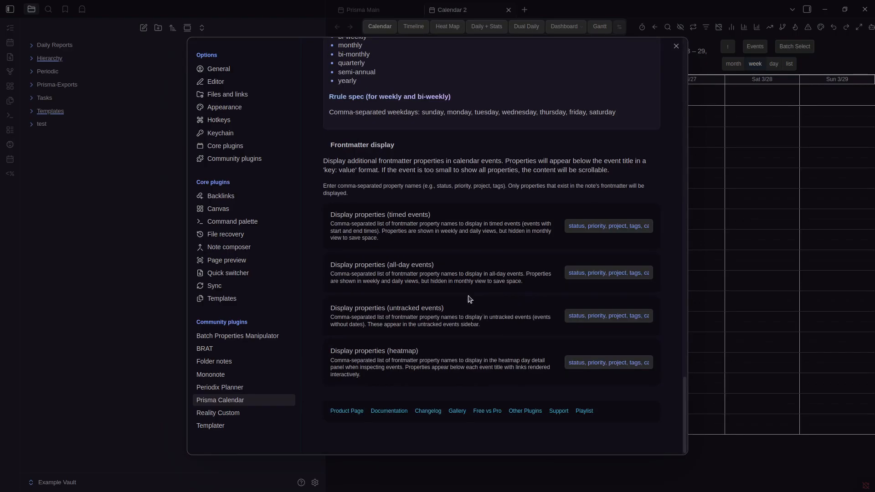
scroll(478, 307, "up", 20)
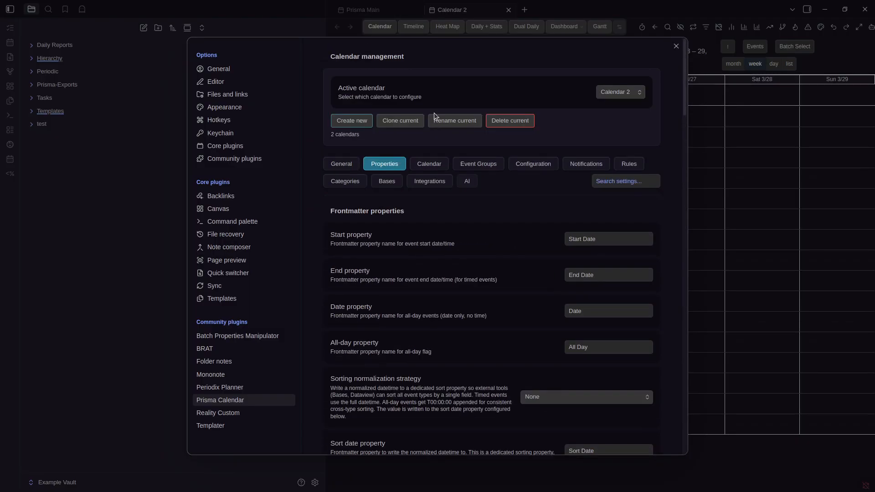
left_click(429, 163)
scroll(513, 218, "down", 10)
scroll(512, 219, "down", 12)
scroll(499, 208, "up", 20)
scroll(479, 155, "down", 1)
scroll(476, 151, "up", 1)
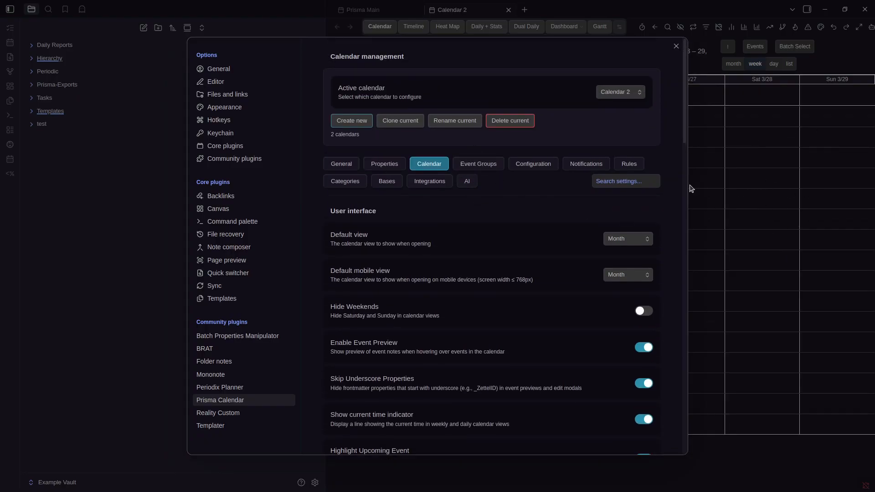
Review the Event Groups, Configuration, Notifications and Rules sections
left_click(487, 169)
scroll(534, 242, "down", 5)
scroll(531, 244, "up", 8)
left_click(531, 163)
scroll(527, 196, "down", 4)
scroll(466, 279, "down", 9)
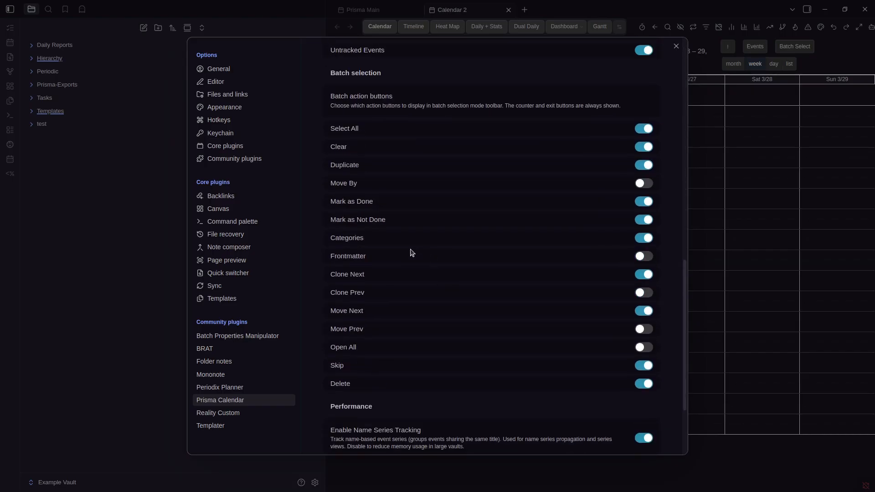
scroll(490, 238, "up", 12)
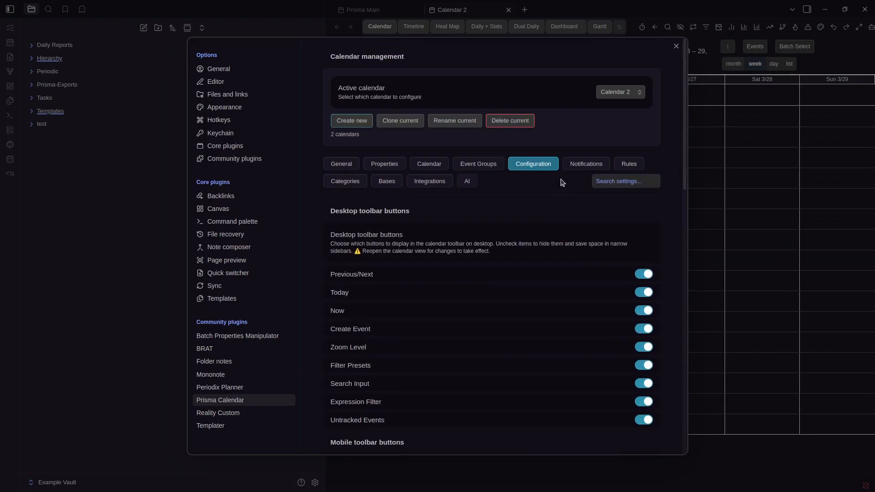
left_click(581, 167)
left_click(627, 164)
scroll(532, 236, "down", 6)
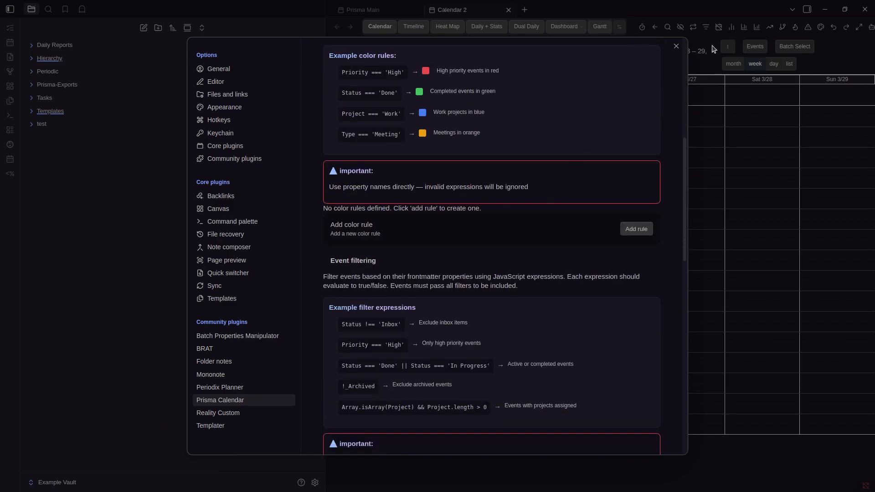
Revisit the General and Rules sections, then close the settings dialog
left_click(701, 55)
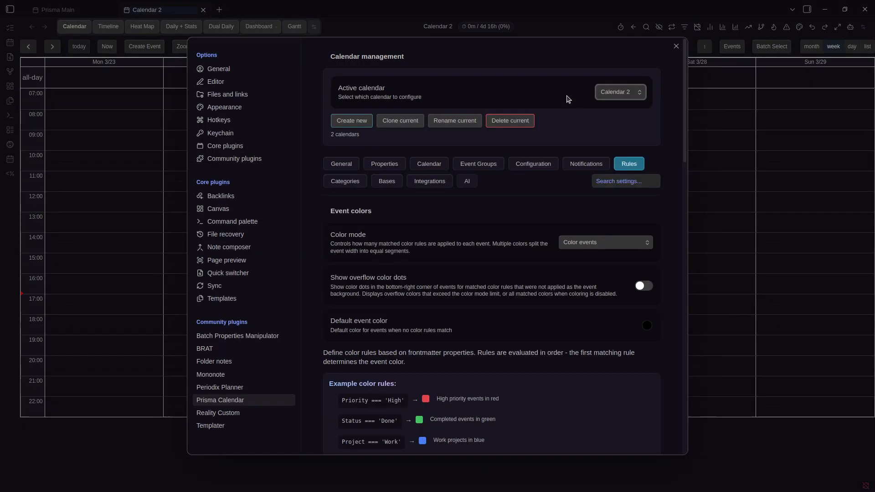
left_click(342, 164)
left_click(628, 90)
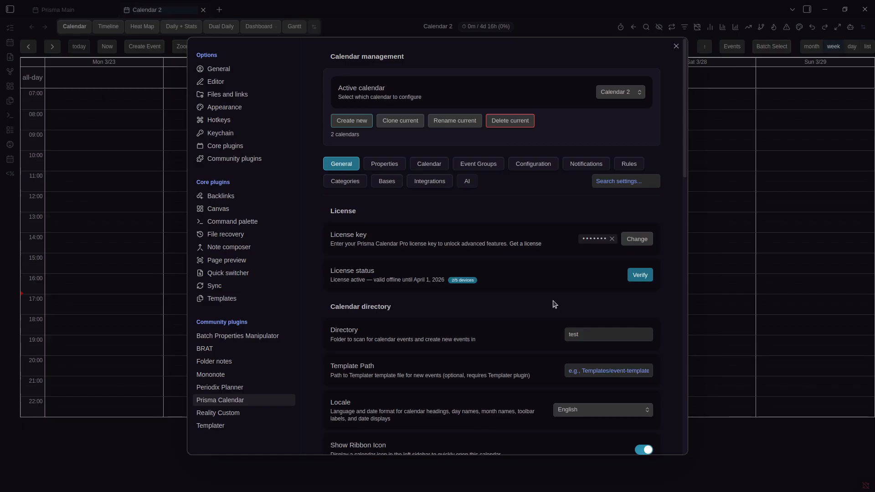
left_click(627, 164)
scroll(570, 210, "down", 5)
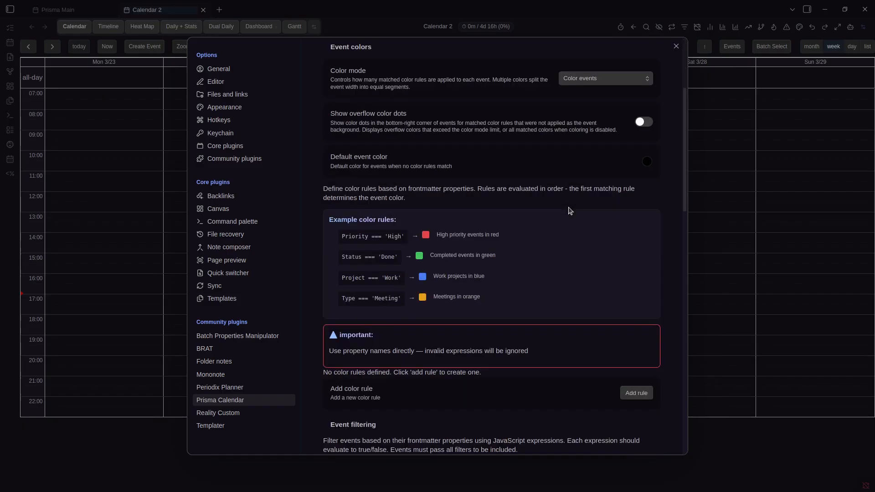
scroll(569, 208, "down", 13)
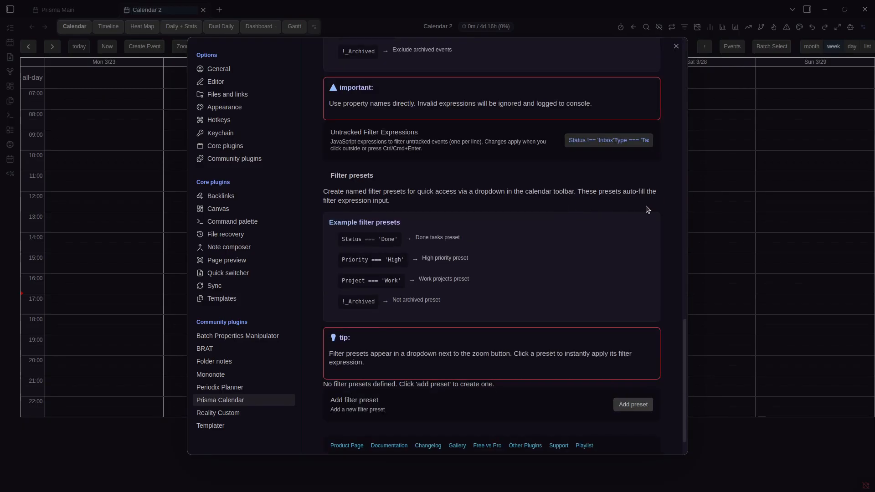
left_click(781, 206)
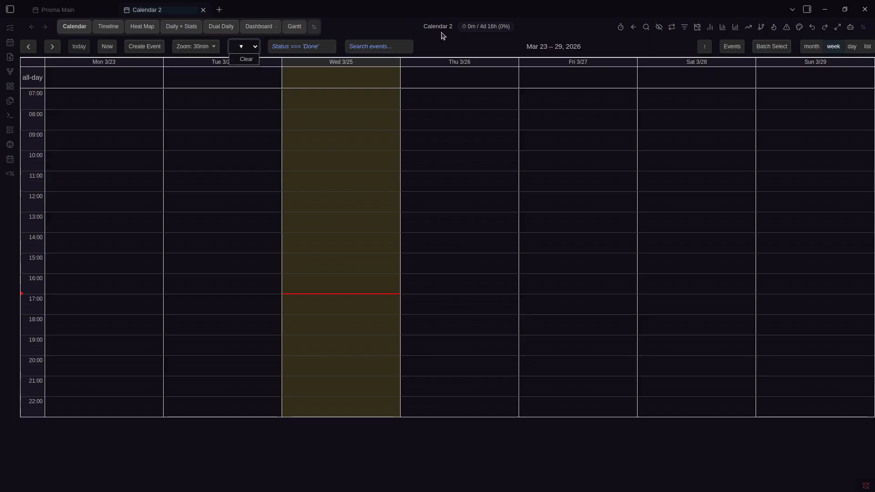
Review the Properties and Rules settings, then close the settings
key("ctrl+comma")
left_click(384, 165)
scroll(500, 232, "down", 20)
scroll(588, 287, "up", 15)
scroll(577, 257, "up", 10)
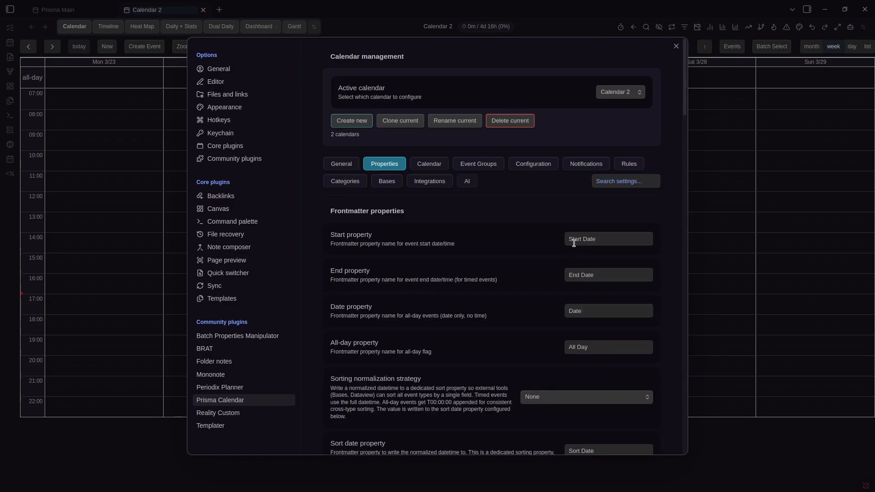
left_click(640, 163)
scroll(573, 207, "down", 4)
scroll(572, 211, "up", 3)
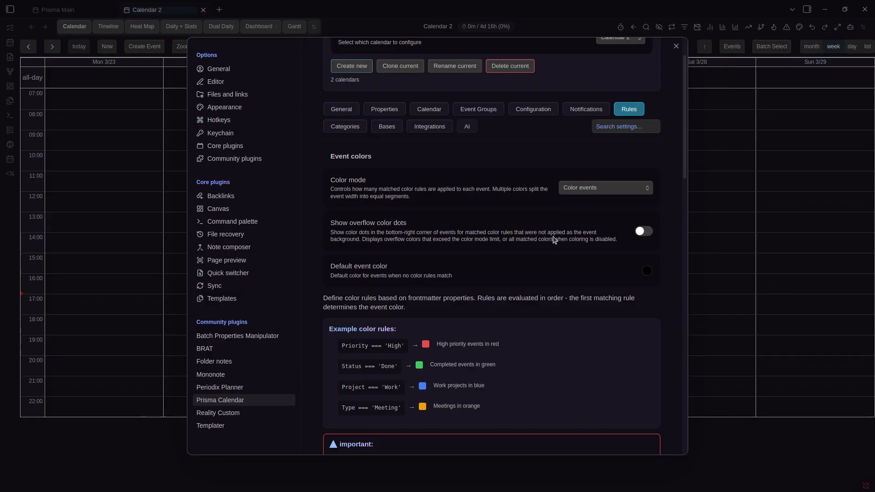
scroll(554, 240, "down", 10)
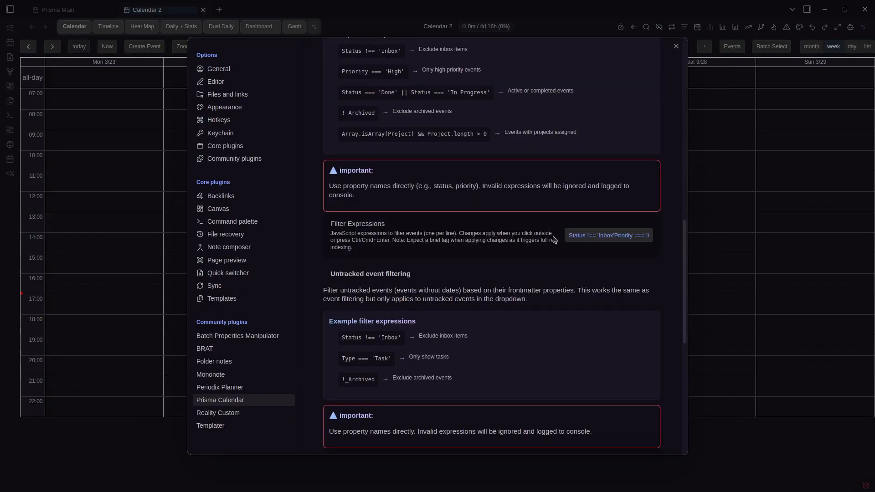
key("Escape")
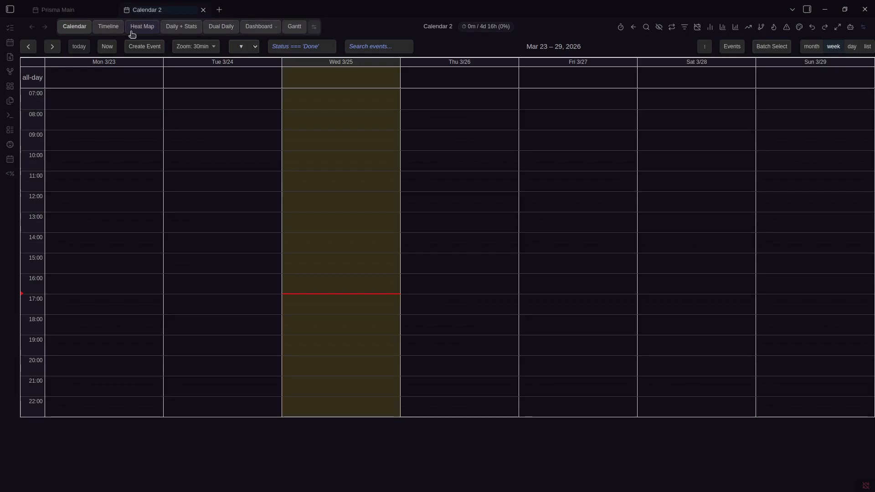
Switch Calendar 2 and Prisma Main to Daily + Stats, ending on Calendar 2
left_click(172, 31)
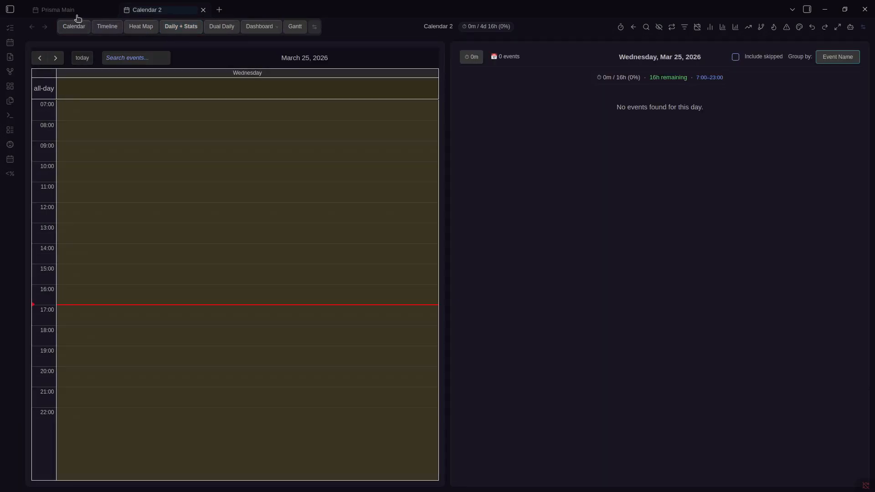
left_click(73, 11)
left_click(179, 29)
left_click(181, 12)
Switch Calendar 2 to the Heat Map view
left_click(75, 12)
left_click(162, 16)
key("ctrl+comma")
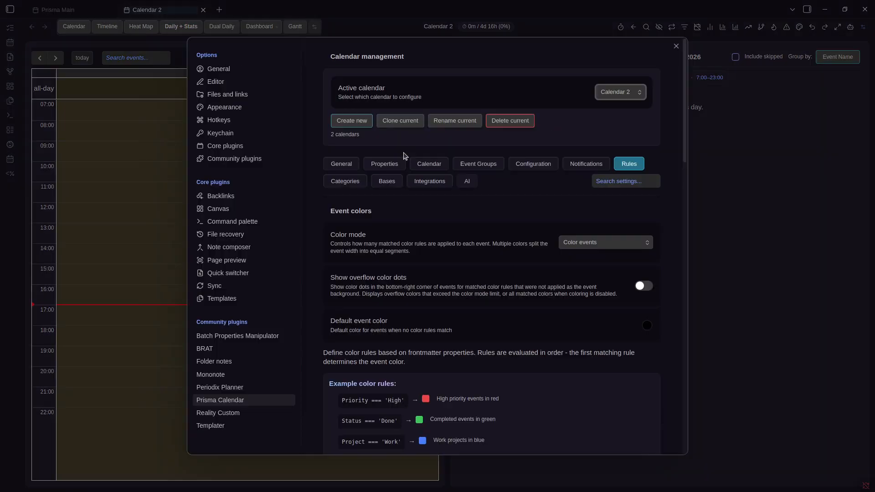
scroll(438, 208, "down", 5)
key("Escape")
left_click(141, 26)
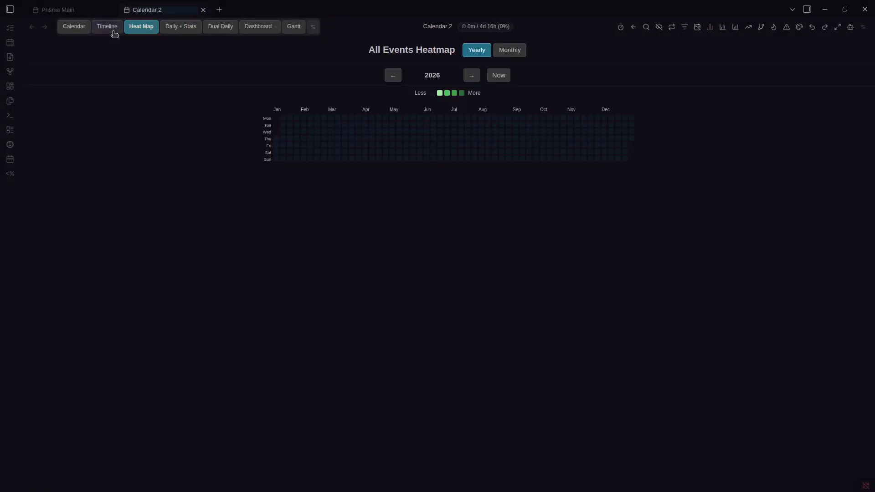
On the Prisma Main tab, review the Categories and Integrations settings, then close them
left_click(75, 13)
key("ctrl+comma")
scroll(514, 238, "down", 6)
scroll(479, 215, "up", 6)
left_click(345, 182)
scroll(387, 184, "down", 4)
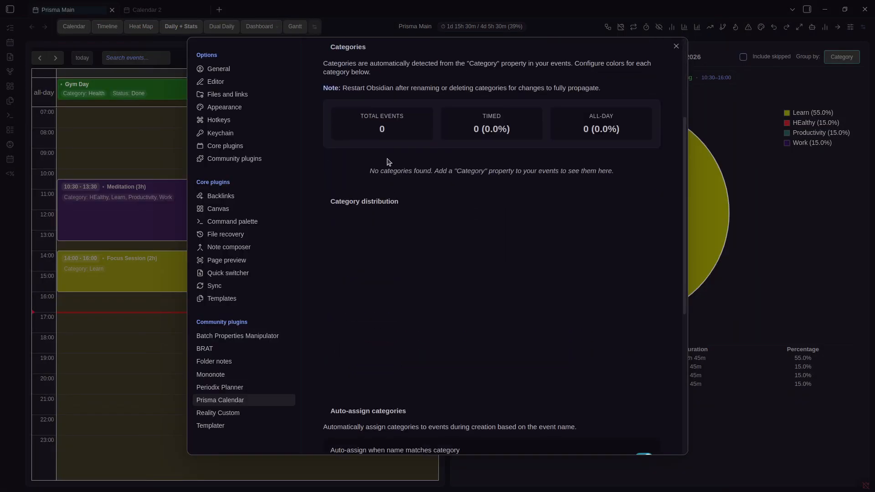
scroll(424, 144, "up", 3)
left_click(444, 128)
scroll(488, 192, "down", 10)
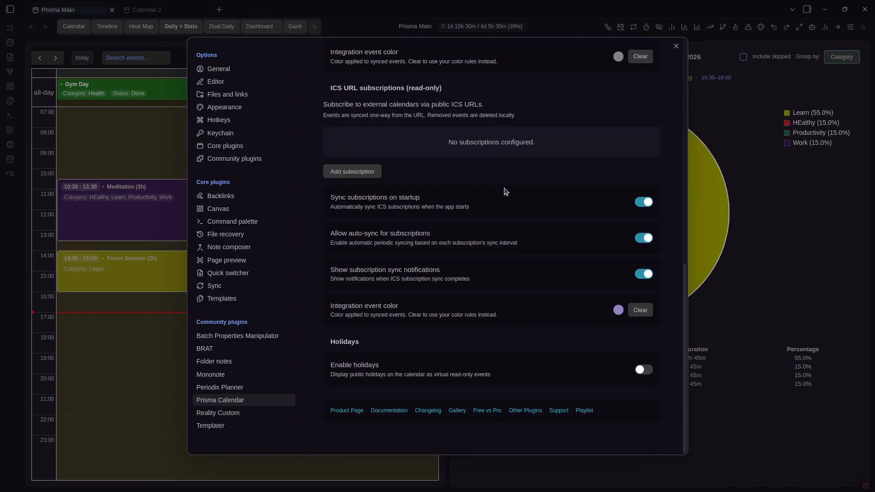
scroll(481, 248, "up", 10)
key("Escape")
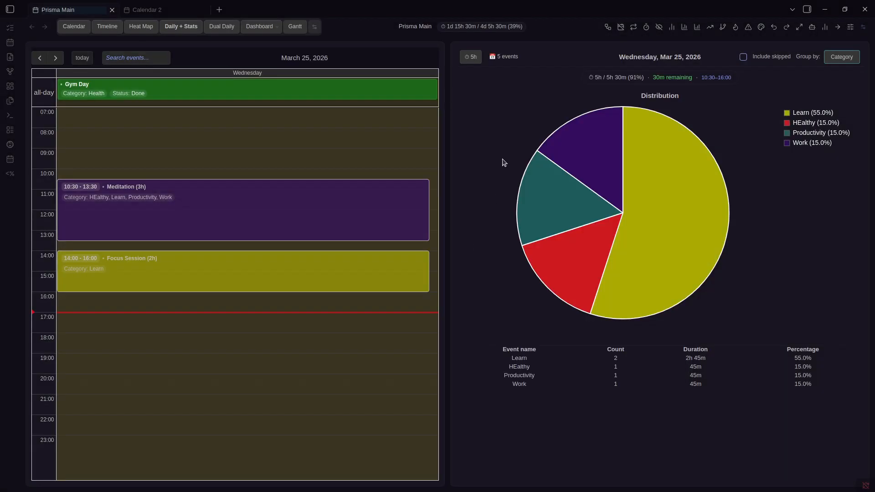
Reopen settings and switch the configured calendar between Prisma Main and Calendar 2
key("ctrl+comma")
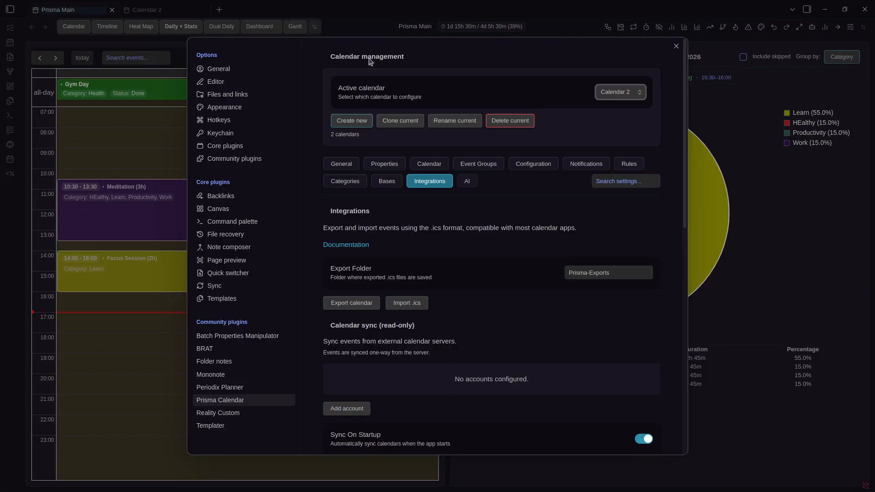
left_click(621, 92)
left_click(618, 105)
left_click(620, 94)
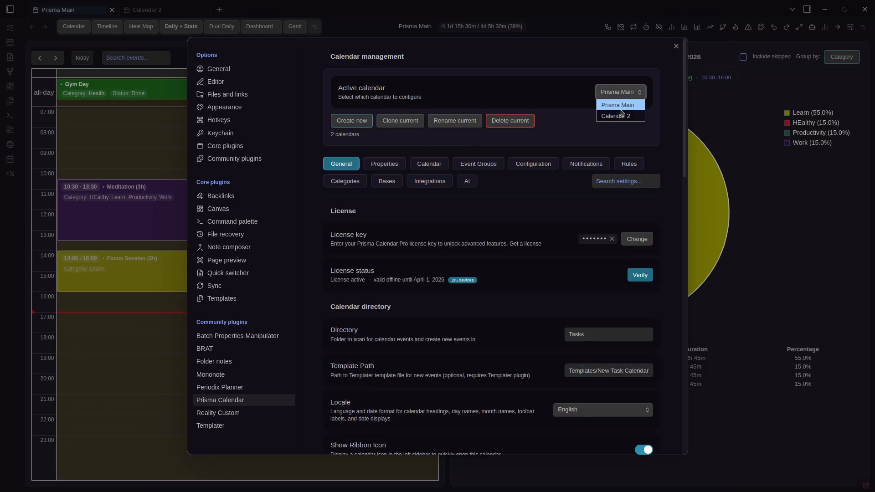
left_click(621, 112)
left_click(624, 92)
left_click(621, 105)
left_click(624, 94)
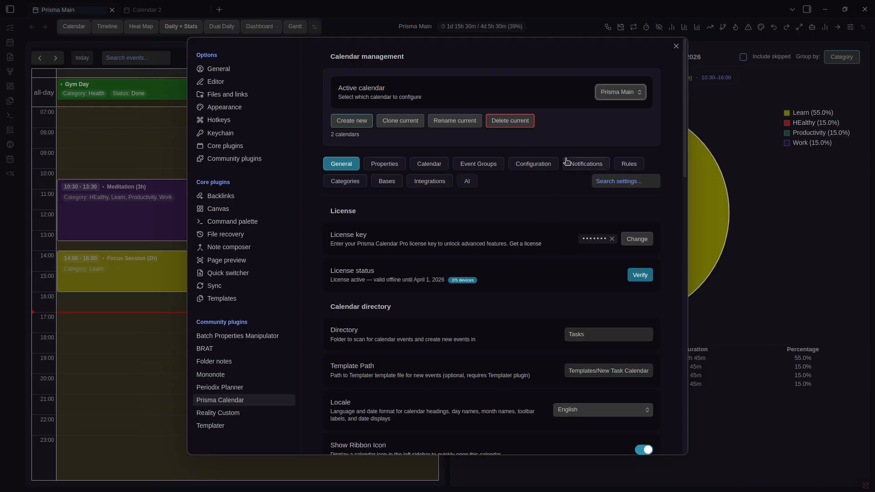
left_click(603, 91)
left_click(598, 94)
Create a third calendar and rename Calendar 3 to 'New Calendar'
left_click(621, 93)
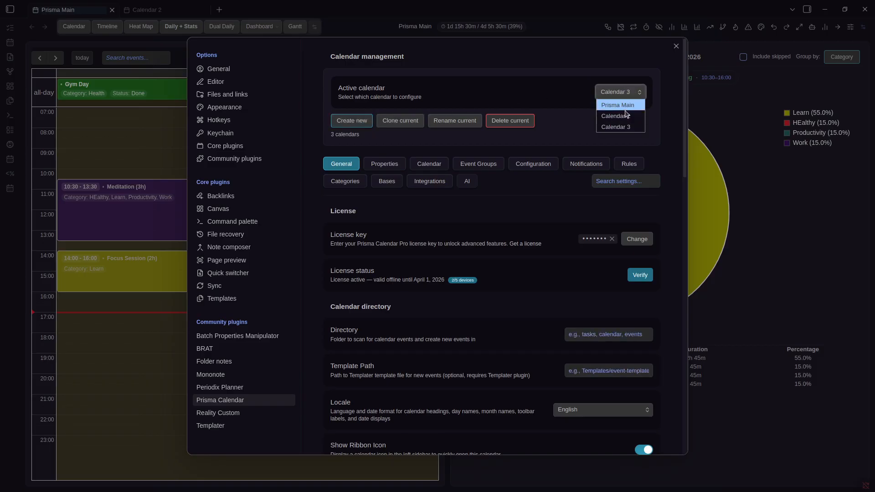
left_click(621, 125)
left_click(454, 121)
type("Existing")
key("ctrl+a")
type("New Calendar")
left_click(537, 281)
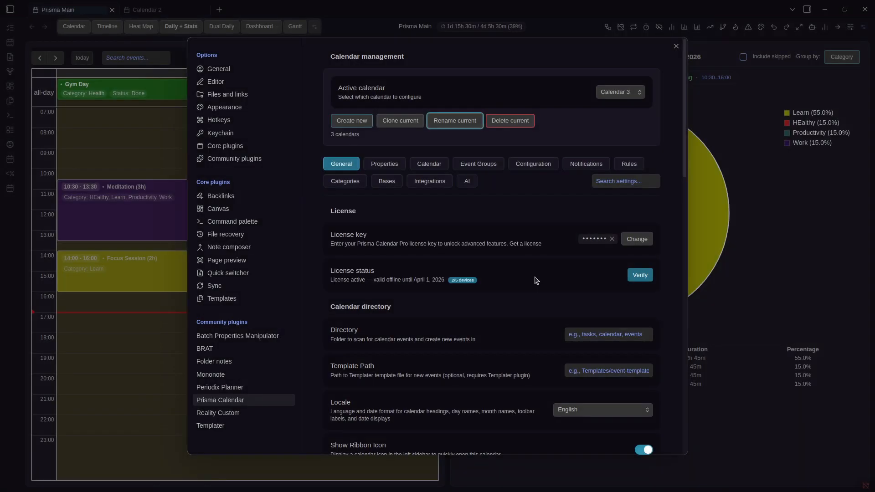
Choose Prisma Main as the calendar to configure
left_click(622, 99)
left_click(613, 90)
left_click(615, 93)
left_click(615, 94)
left_click(616, 93)
left_click(615, 105)
Leave Prisma Main's frontmatter settings, select New Calendar and scroll through its settings
left_click(386, 167)
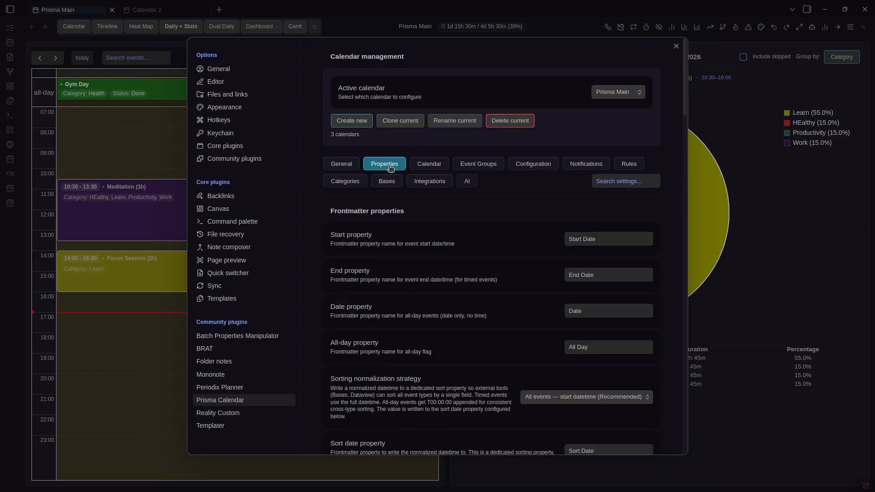
left_click(594, 93)
left_click(602, 114)
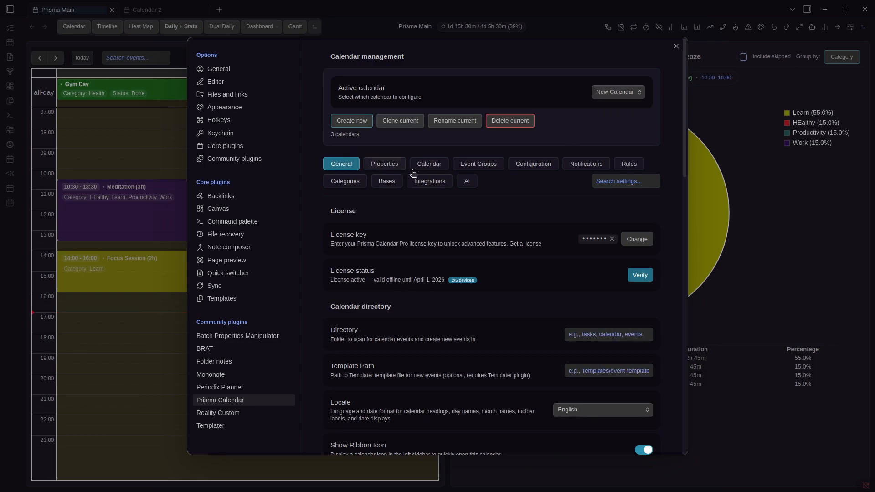
scroll(573, 247, "down", 1)
scroll(573, 248, "down", 3)
scroll(565, 253, "down", 5)
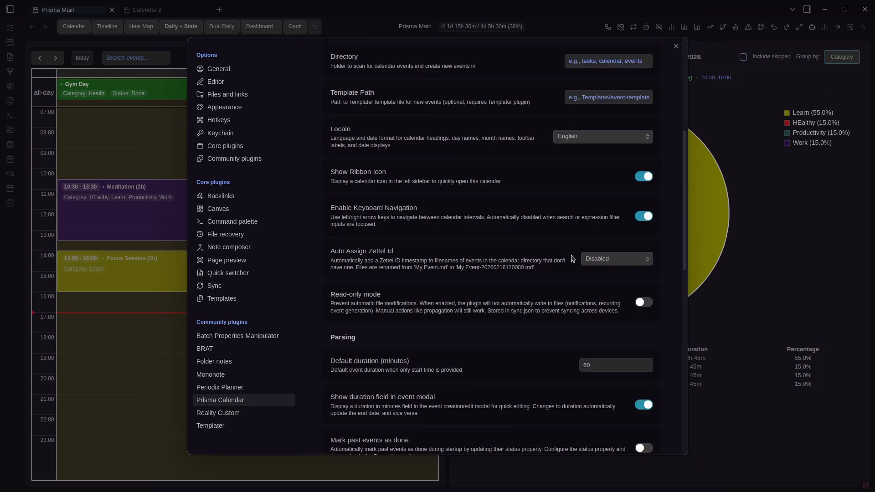
scroll(598, 267, "up", 10)
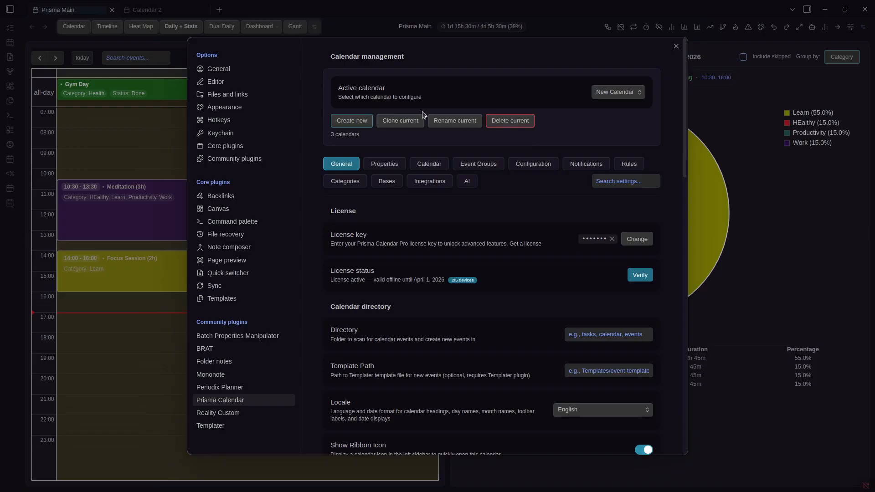
Delete New Calendar, leaving Calendar 2 selected as the calendar to configure
left_click(621, 95)
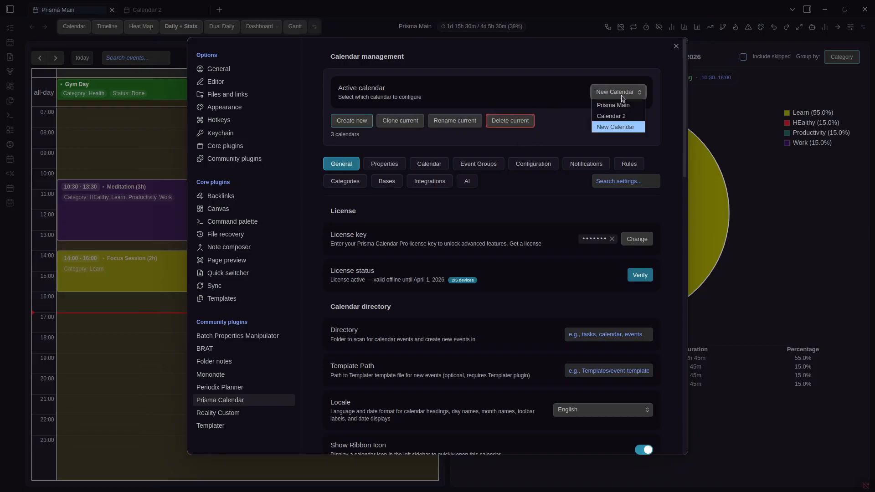
left_click(620, 122)
left_click(521, 120)
left_click(599, 97)
left_click(608, 117)
left_click(615, 94)
left_click(615, 115)
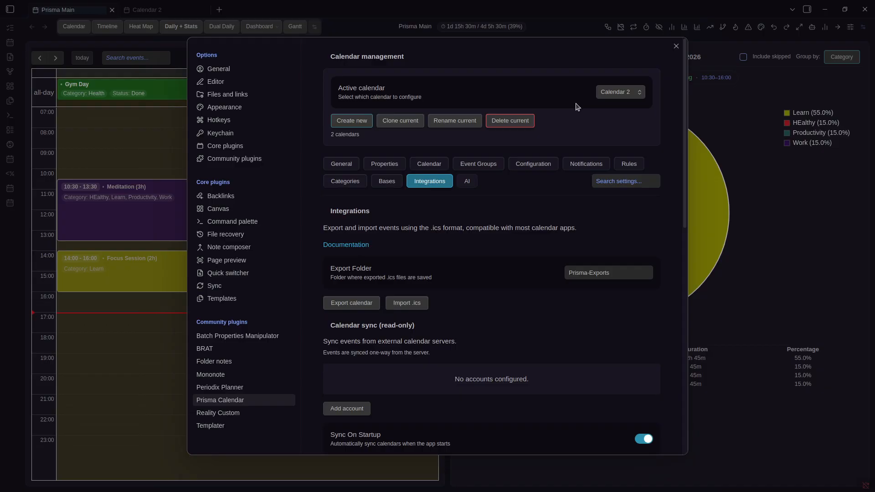
Switch between Prisma Main and Calendar 2, ending on Prisma Main's settings
left_click(602, 95)
left_click(606, 105)
left_click(610, 95)
left_click(608, 117)
scroll(606, 119, "down", 2)
scroll(593, 132, "up", 2)
left_click(620, 92)
left_click(630, 107)
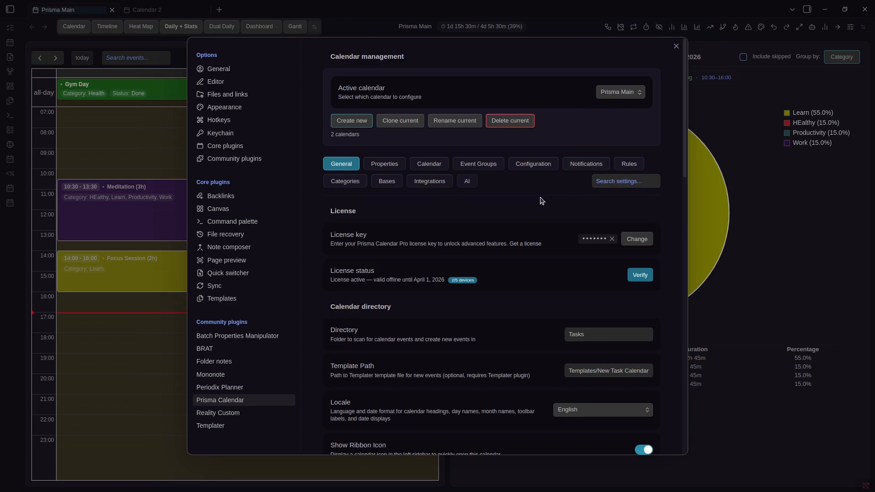
left_click(399, 167)
scroll(554, 222, "down", 3)
scroll(553, 221, "up", 3)
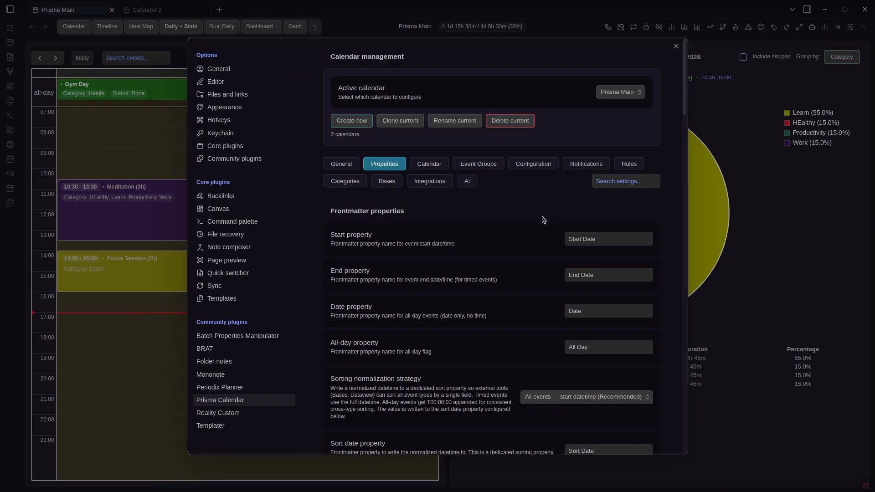
left_click(342, 164)
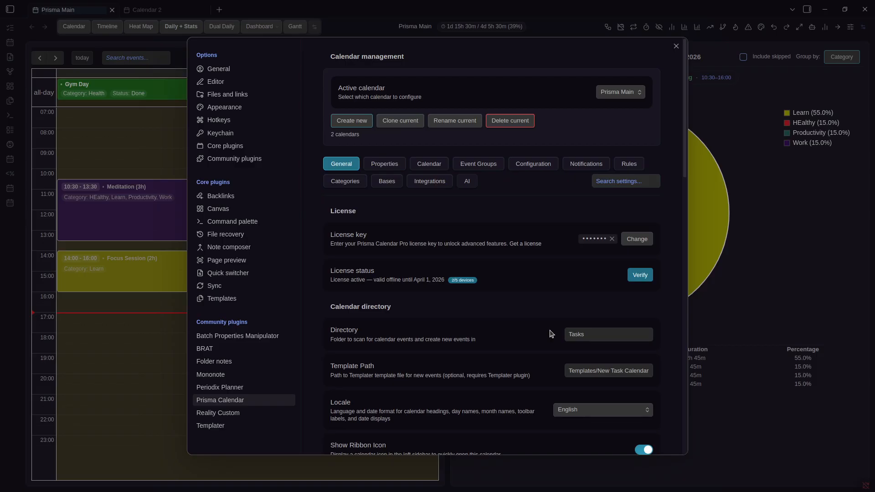
left_click(635, 94)
left_click(630, 114)
left_click(627, 99)
left_click(626, 104)
left_click(385, 164)
scroll(485, 273, "down", 4)
left_click(356, 165)
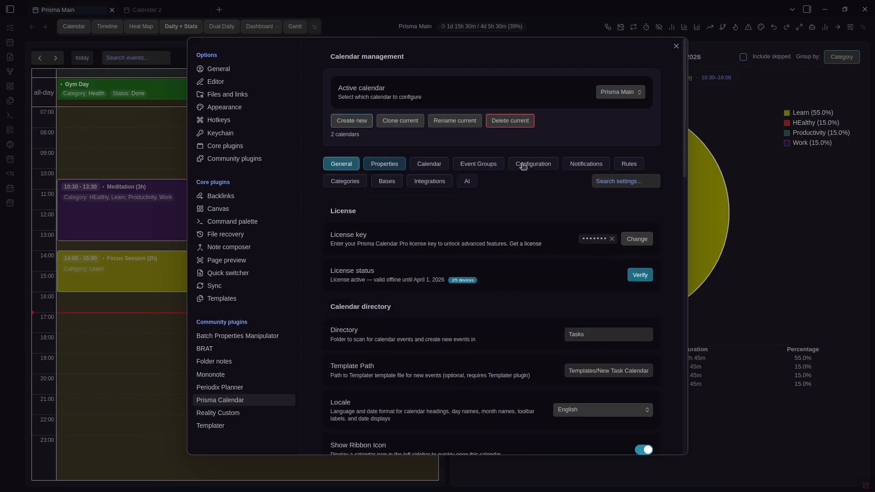
left_click(567, 166)
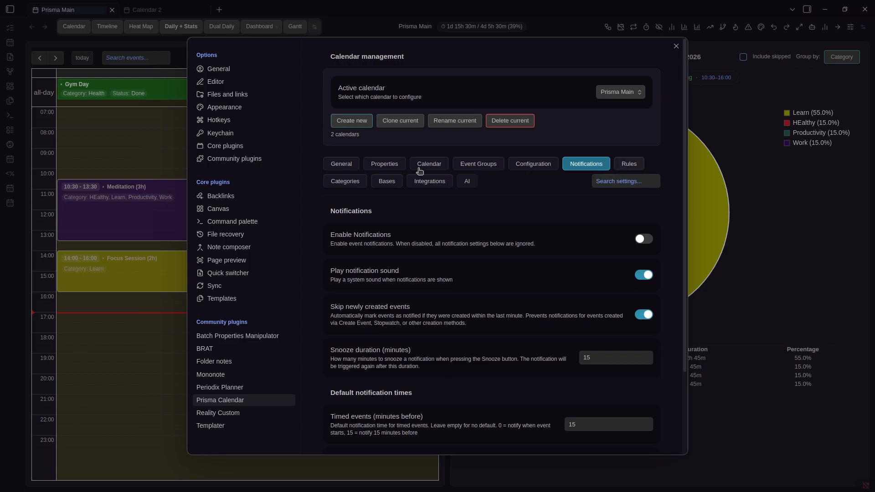
left_click(355, 165)
scroll(556, 248, "down", 1)
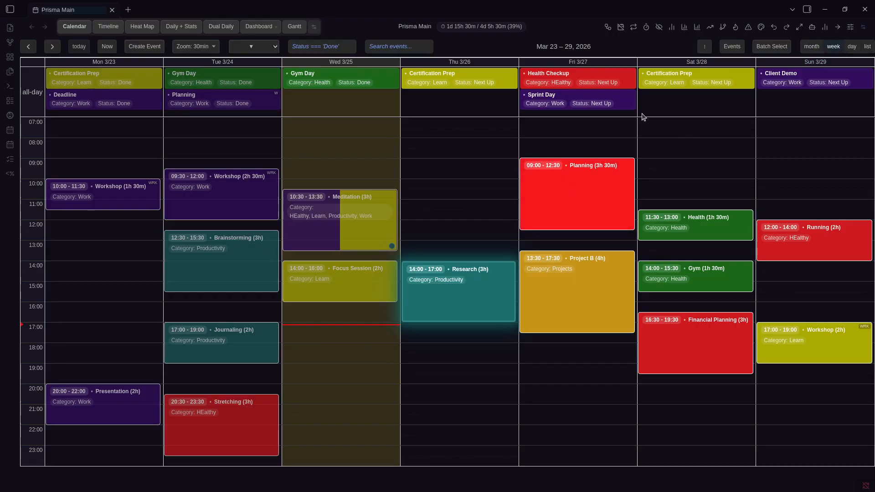
Show the month view and browse from January to March 2026
left_click(812, 47)
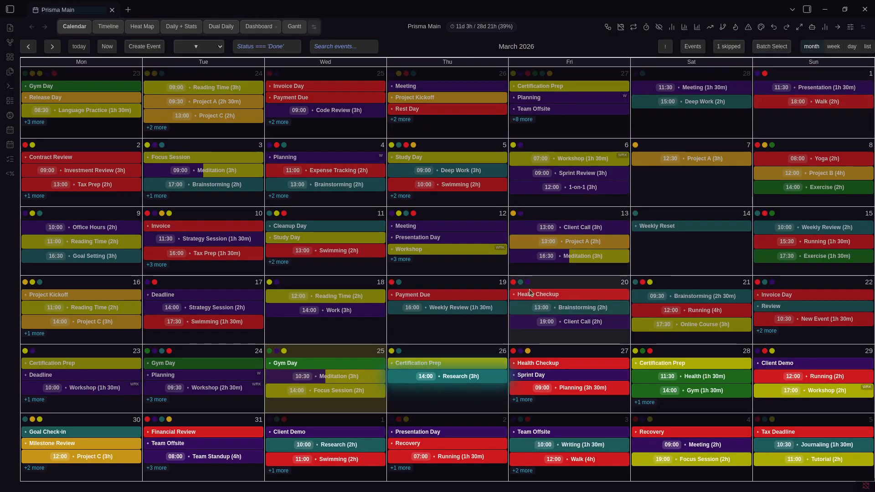
key("Left")
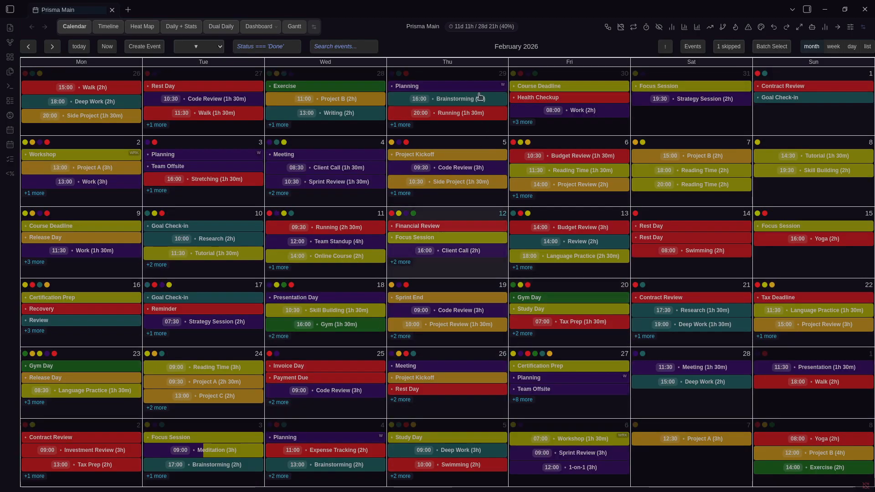
key("Left")
key("Right")
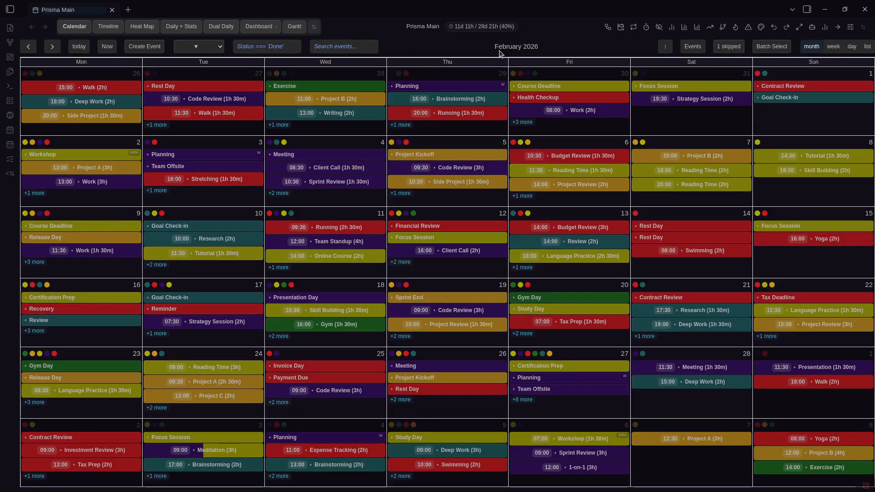
key("Right")
Switch to the day view, jump to today (March 25) and step forward a few days
left_click(848, 48)
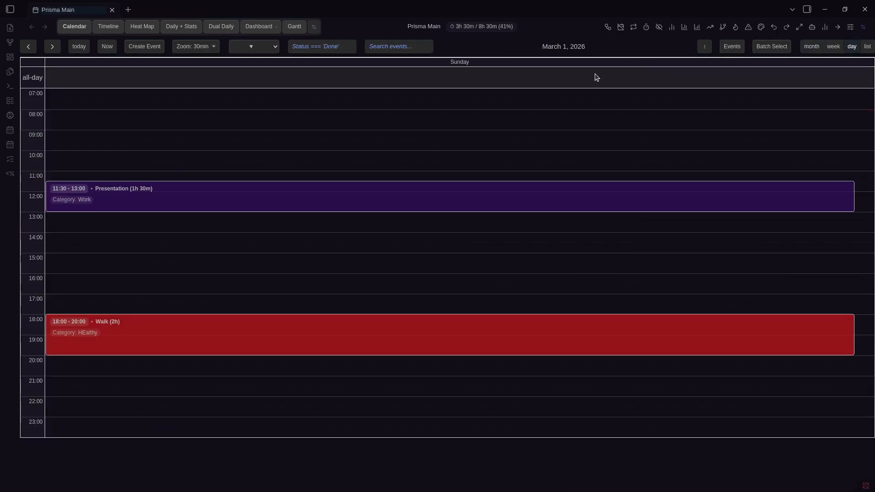
key("Right")
left_click(79, 47)
key("Right")
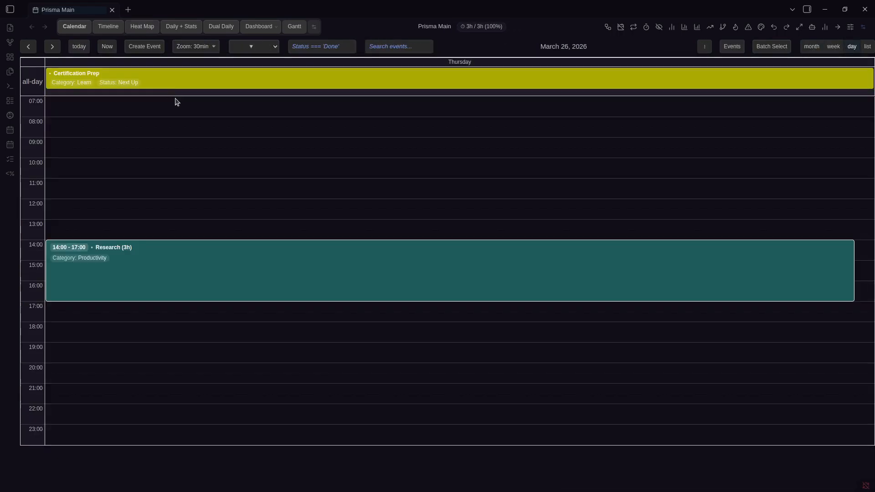
key("Right")
key("Right")
Show the week's events as a list and scroll through them
left_click(862, 47)
scroll(626, 212, "down", 2)
scroll(613, 217, "up", 2)
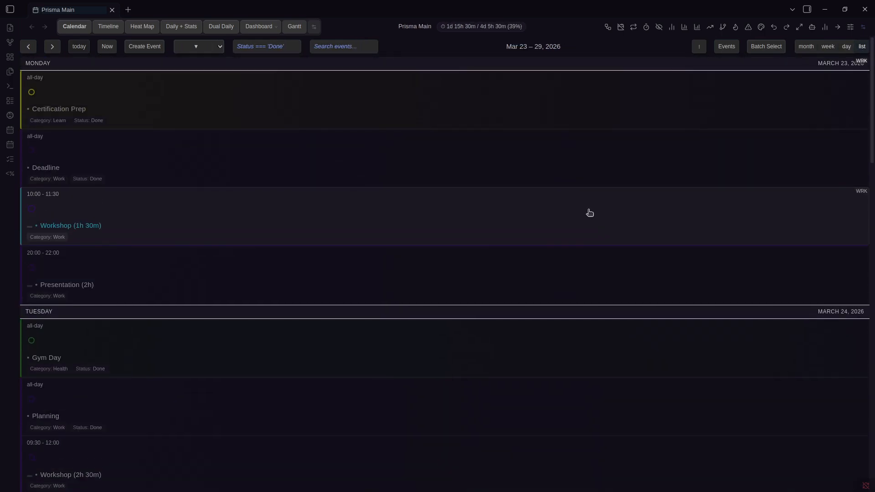
scroll(588, 213, "down", 6)
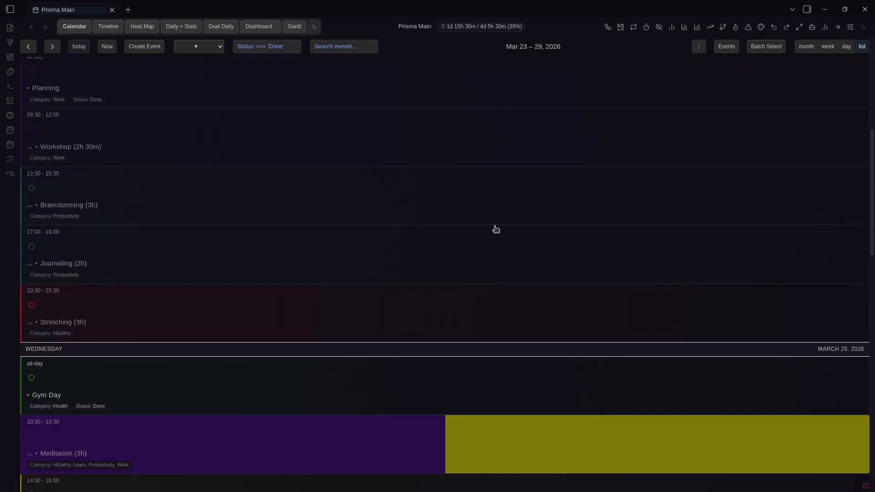
scroll(147, 270, "down", 5)
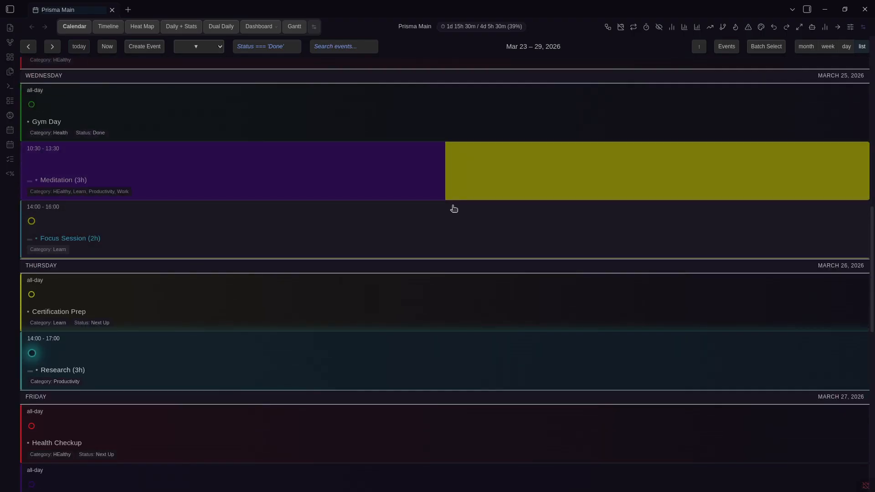
scroll(429, 231, "down", 10)
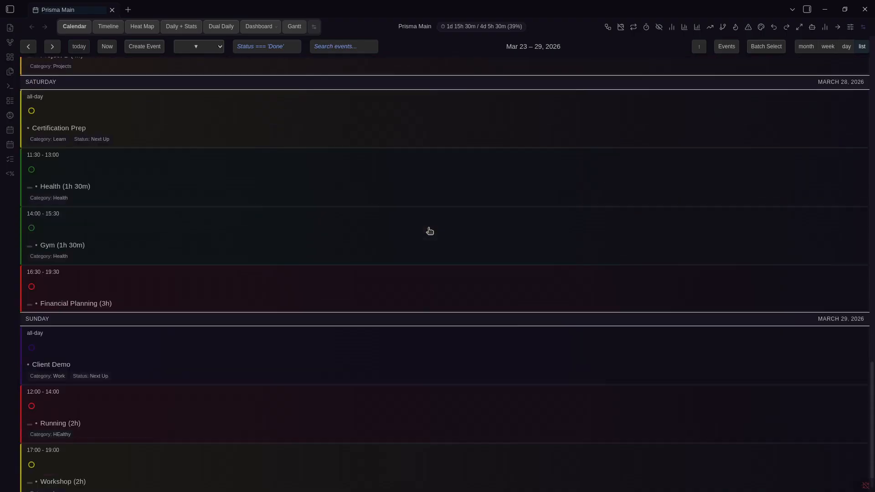
scroll(430, 231, "down", 1)
scroll(430, 232, "up", 4)
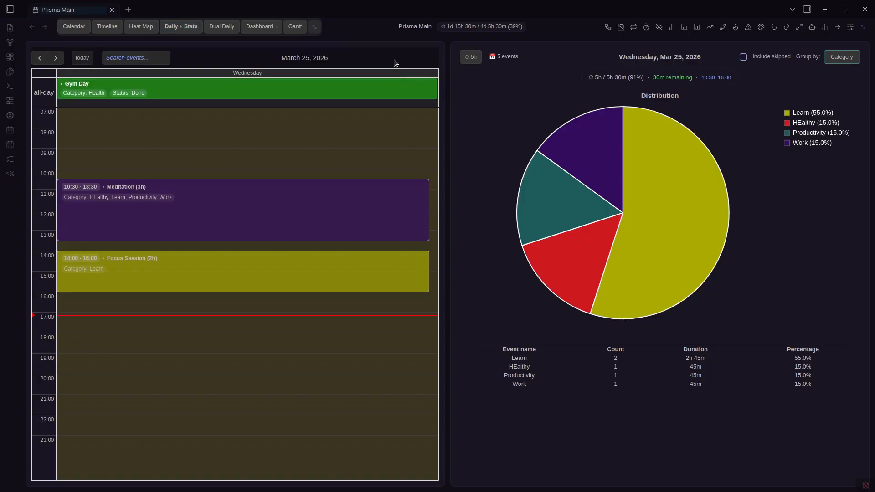
Step through daily stats for March 22–26, toggling Group by between event name and Category
key("Left")
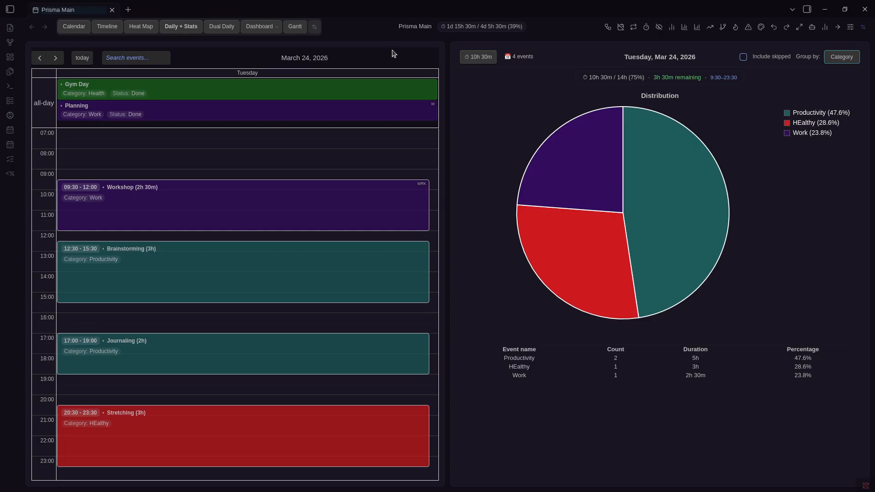
key("Left")
key("Left")
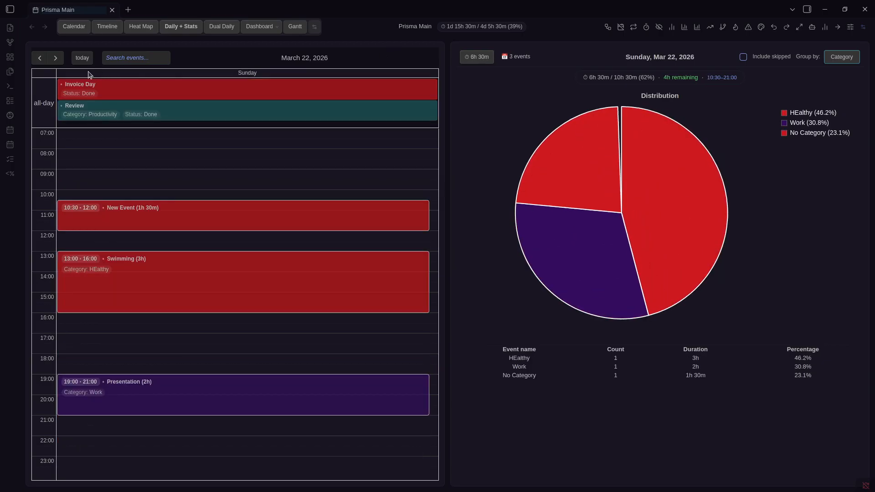
key("Right")
key("Right")
key("Right")
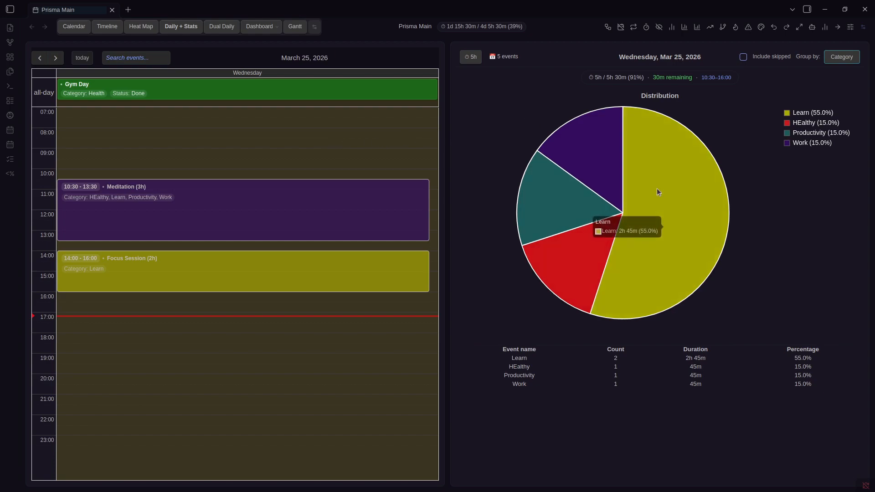
left_click(850, 60)
left_click(850, 60)
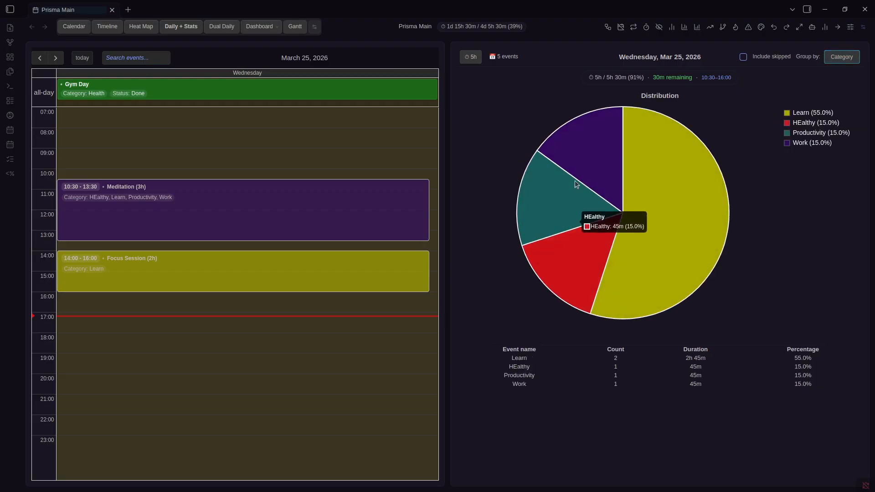
key("Right")
key("Left")
key("Left")
key("Left")
key("Left")
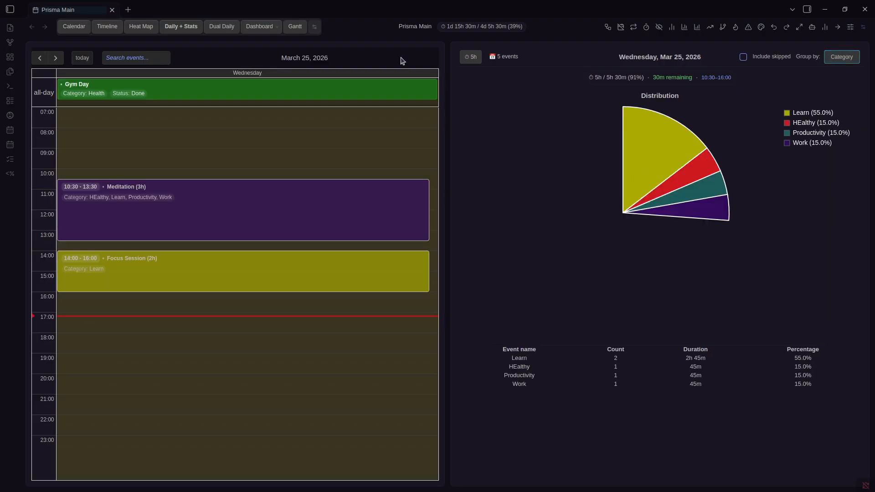
key("Right")
key("Right")
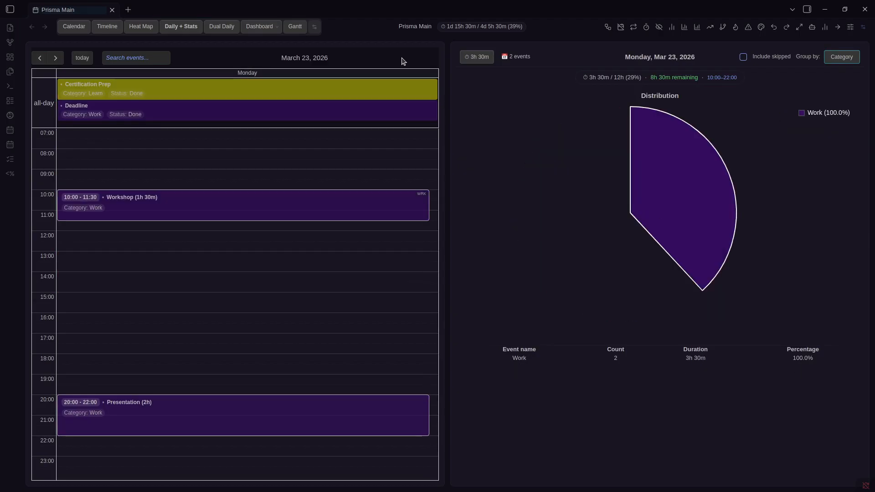
Switch to Dual Daily and shift the two day panes, ending on March 23 beside March 25
left_click(218, 28)
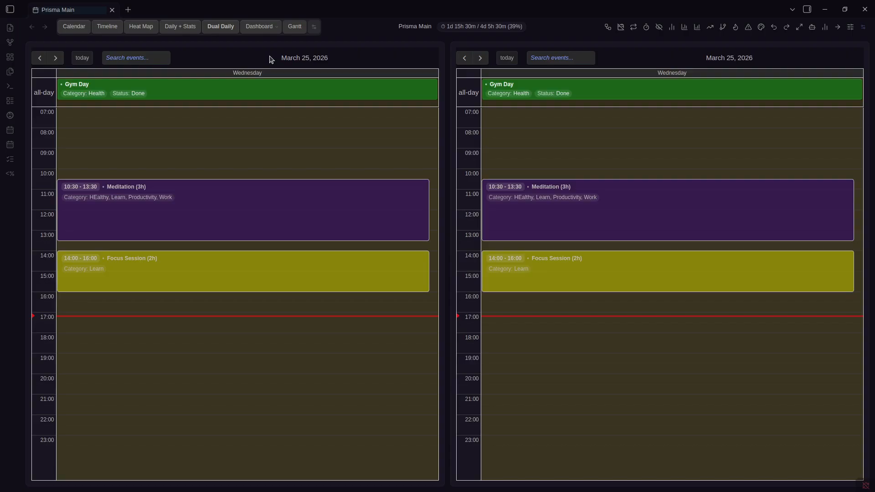
key("Left")
key("Left")
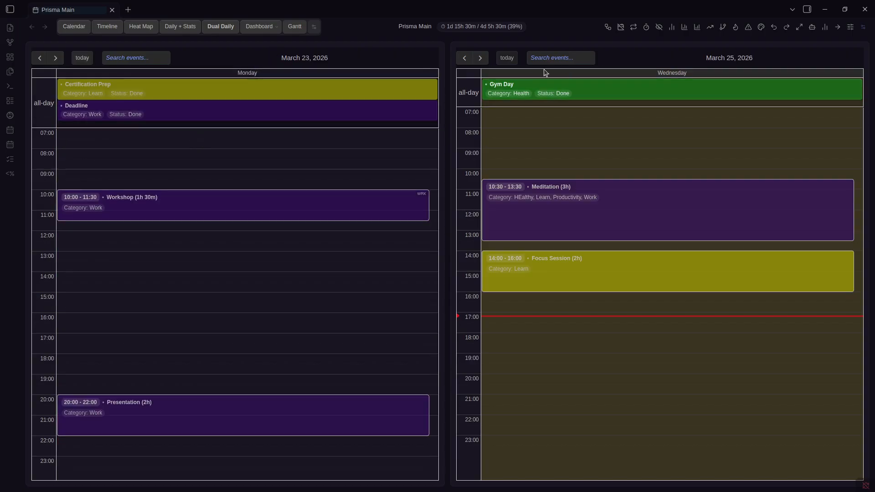
key("Right")
key("Left")
key("Left")
key("Right")
key("Right")
key("Right")
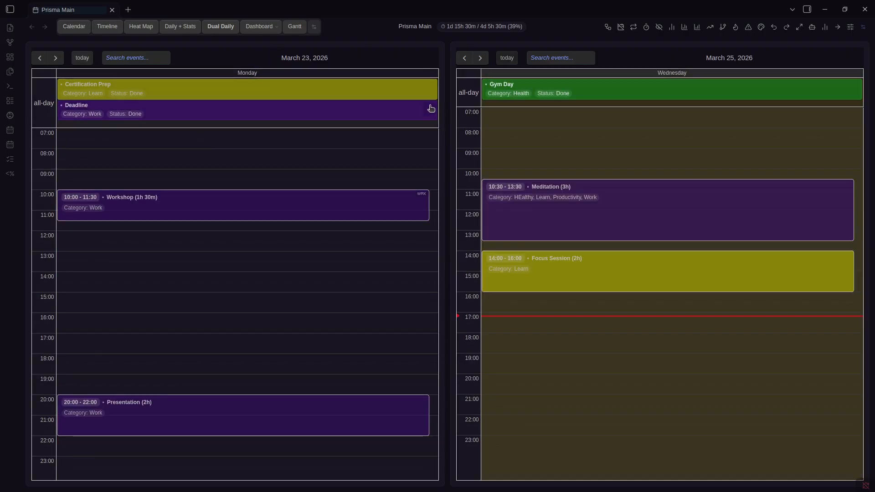
key("Left")
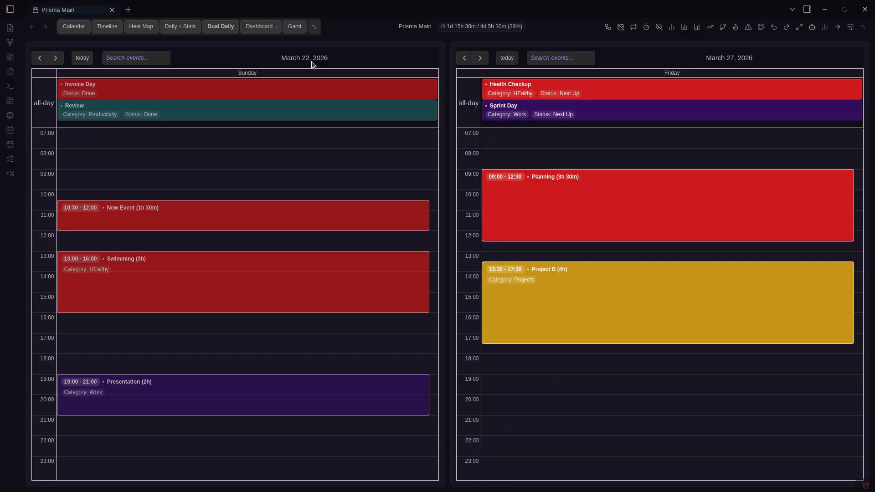
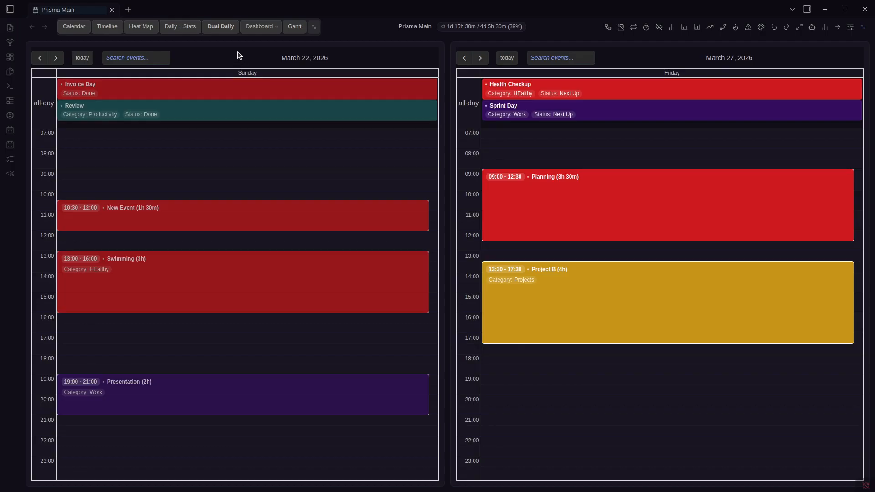
Show the All Events Heatmap for 2026, listing Monday, January 12's six events
left_click(141, 26)
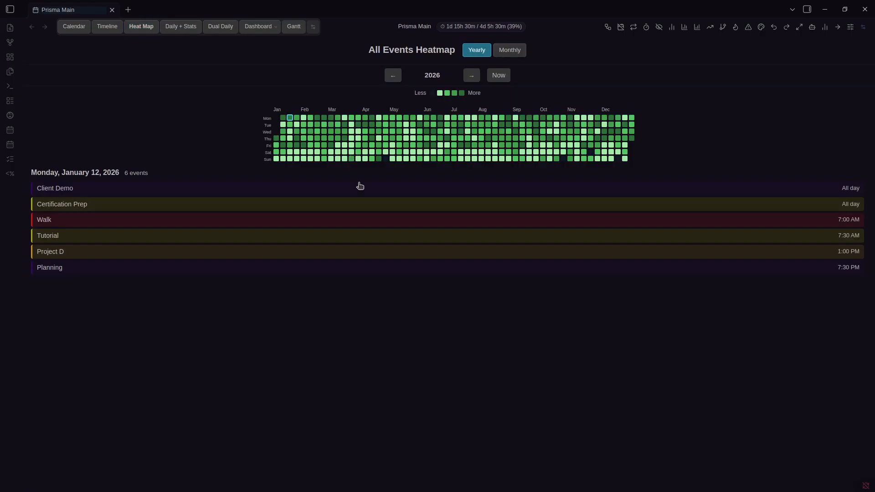
List January 19, 2026's events, then step the heatmap back through earlier years to 2025
left_click(296, 118)
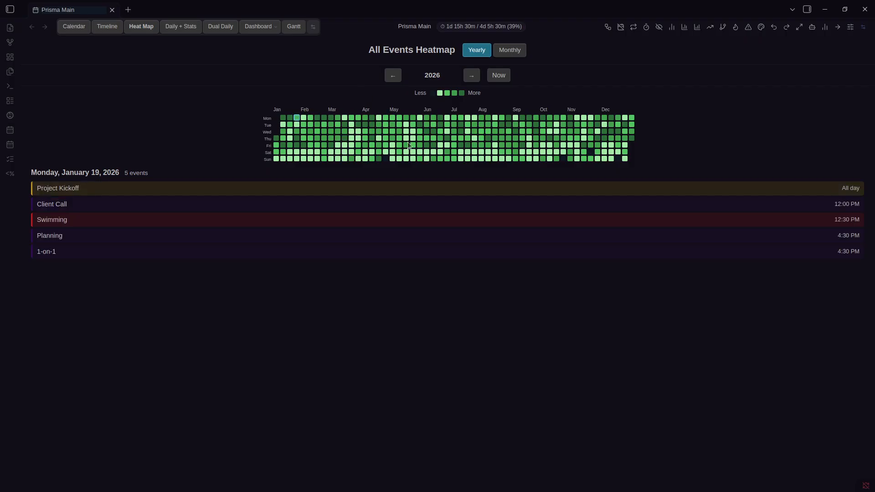
left_click(392, 76)
left_click(392, 77)
key("Right")
key("Right")
key("Right")
key("Left")
key("Left")
key("Left")
key("Right")
Check the events on February 1 and 14, 2025, then list June 10, 2026's six events
left_click(318, 145)
left_click(303, 152)
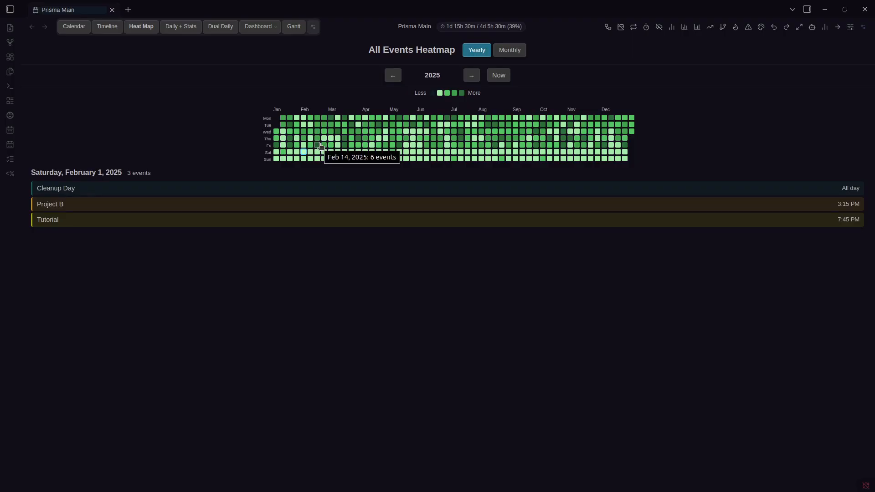
left_click(320, 145)
key("Right")
key("Right")
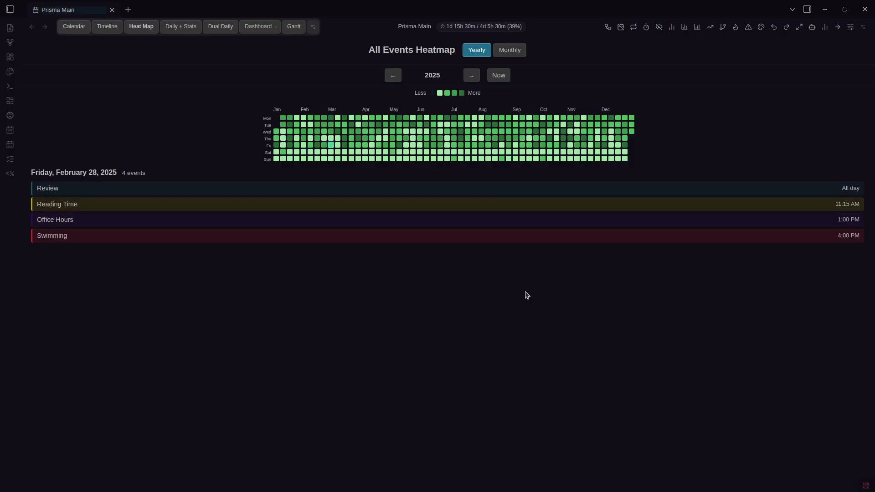
left_click(472, 76)
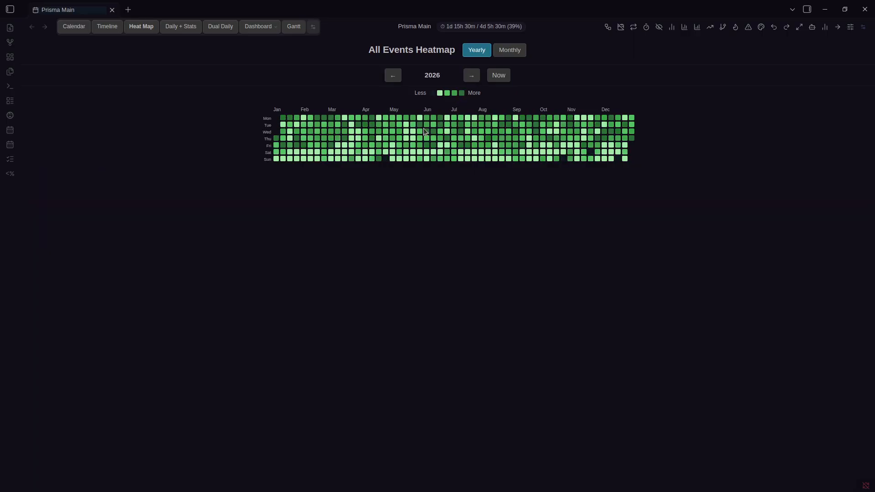
left_click(433, 132)
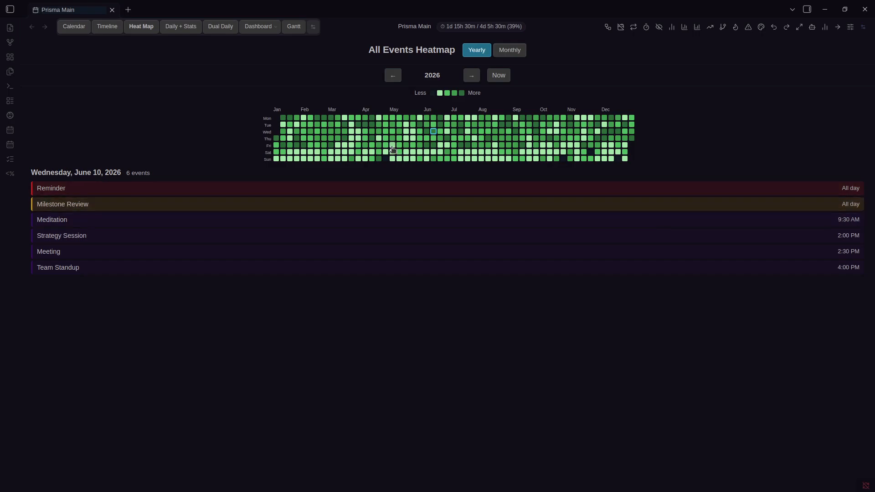
key("ctrl+comma")
Add Category to the frontmatter display fields in the Prisma Calendar Properties settings
left_click(385, 163)
scroll(494, 253, "down", 20)
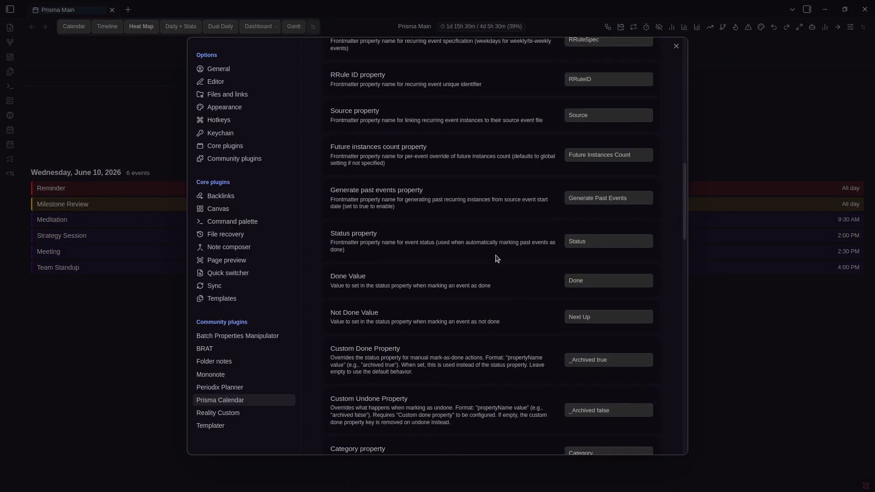
scroll(547, 295, "down", 4)
left_click(602, 362)
left_click(767, 362)
Browse heatmap days from May 28 and June 10, 2026 through March–June with the arrow keys
left_click(420, 138)
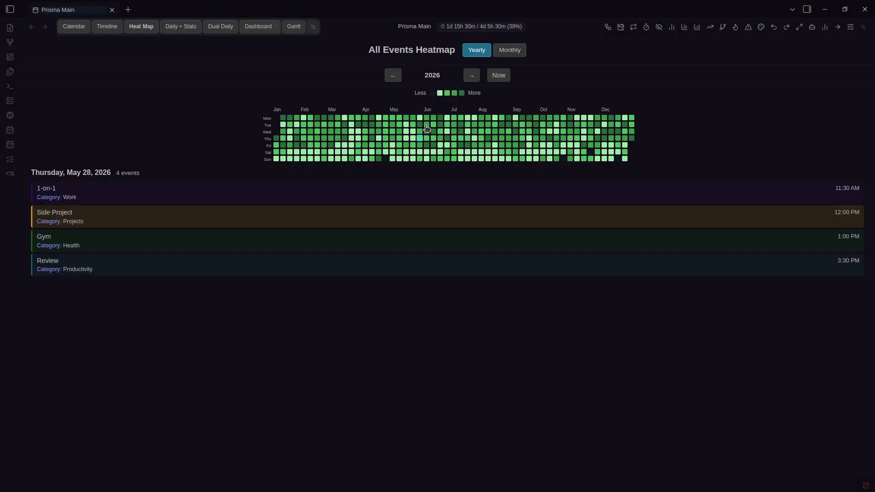
left_click(435, 131)
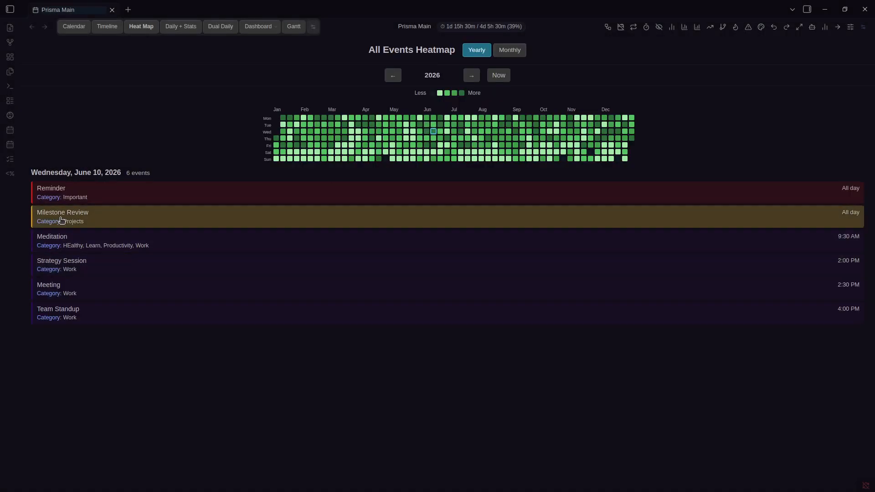
key("Left")
key("Up")
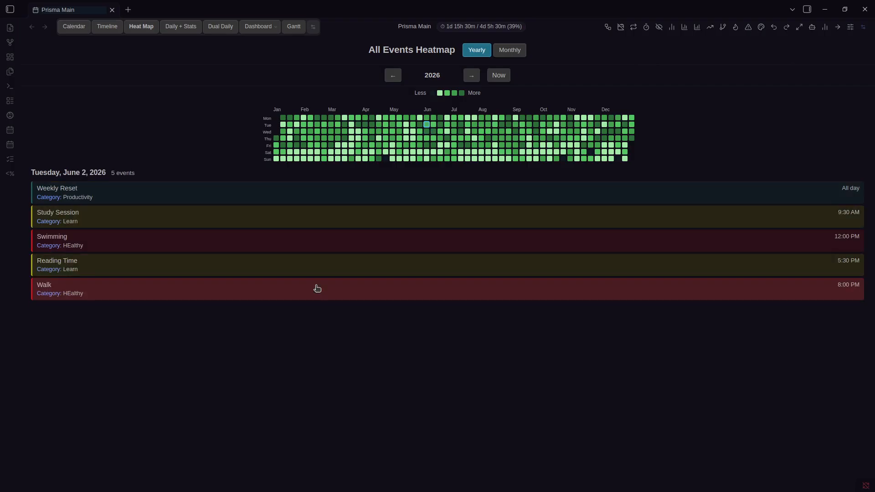
key("Left")
key("Down")
key("Up")
key("Left")
key("Left")
key("Left")
key("Left")
key("Down")
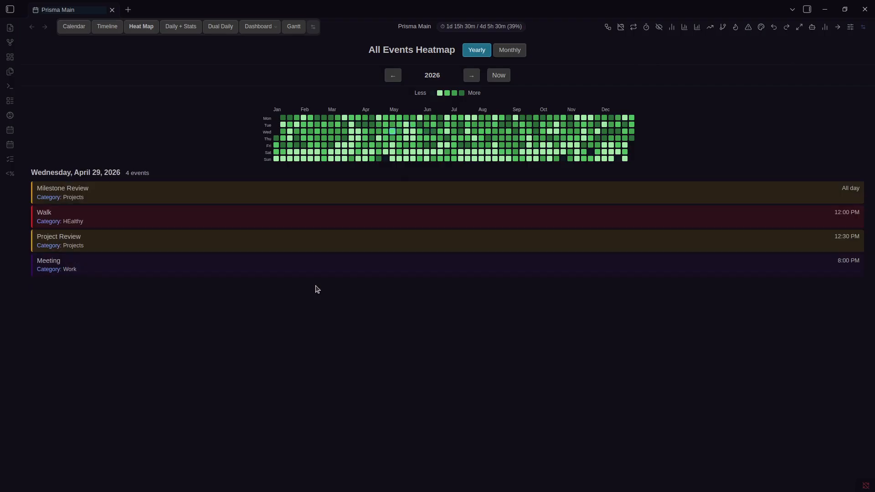
key("Left")
key("Left")
key("Left")
key("Down")
key("Up")
key("Up")
key("Up")
key("Left")
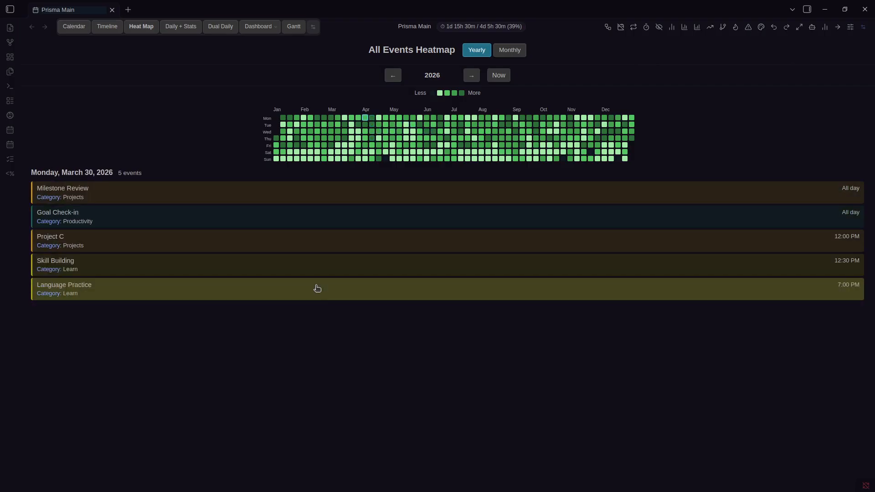
key("Right")
key("Right")
key("Down")
key("Down")
key("Right")
key("Right")
key("Right")
key("Right")
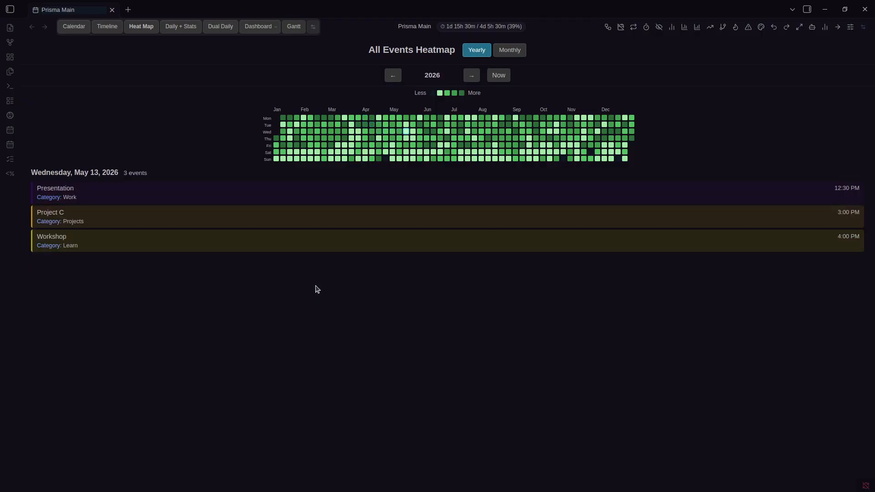
key("Right")
key("Right")
key("Down")
key("Up")
key("Right")
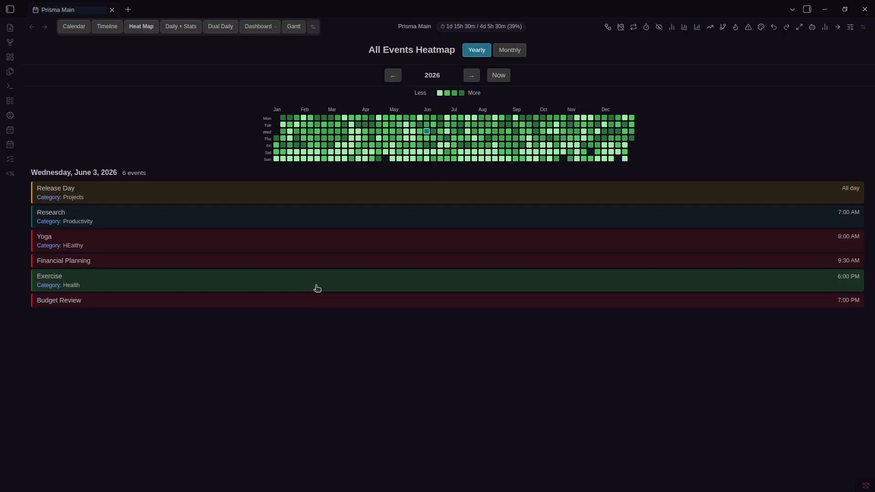
key("Down")
key("Down")
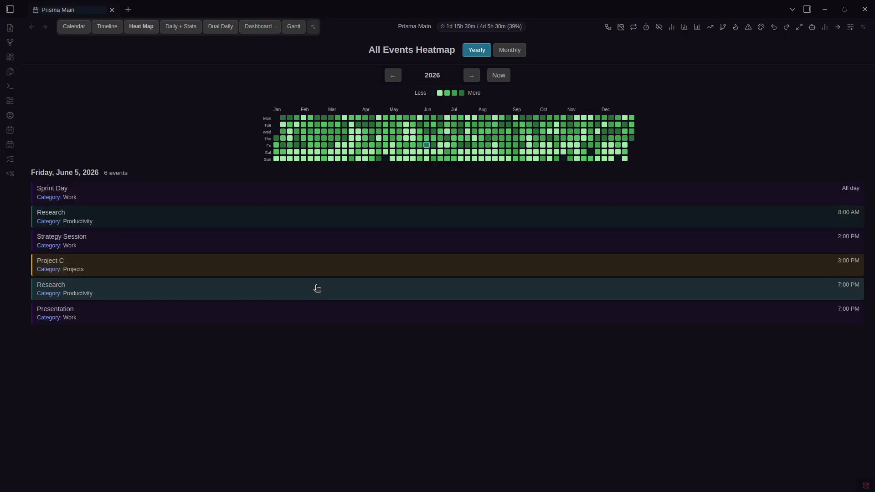
Return the heatmap to today, switch it to a single month, and browse March 2026 days
left_click(494, 76)
left_click(507, 50)
left_click(437, 145)
key("Left")
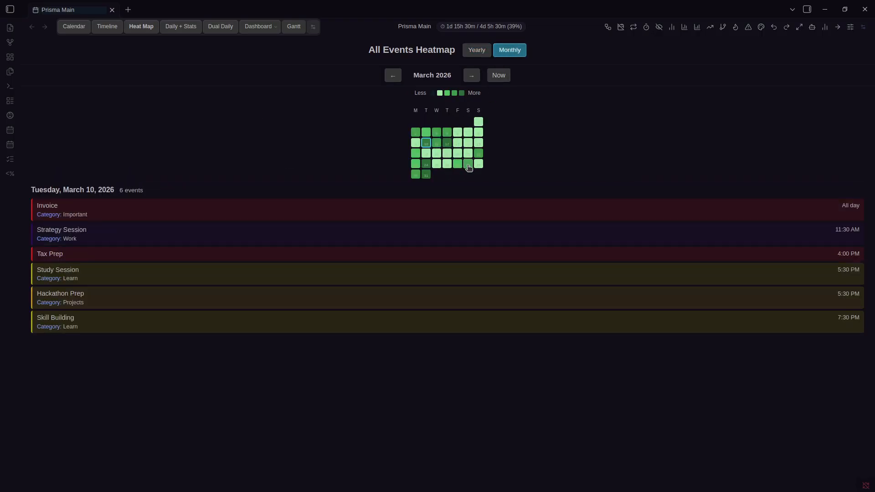
key("Up")
key("Right")
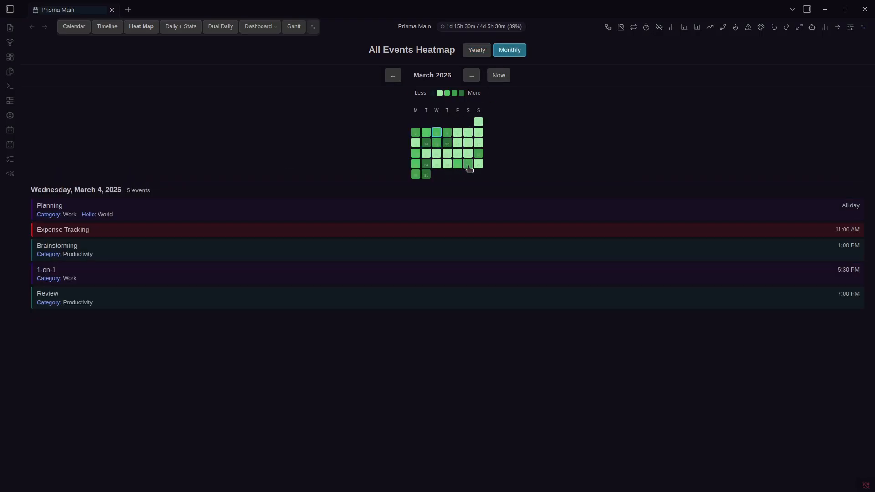
left_click(428, 167)
key("Right")
key("Right")
key("Right")
key("Left")
key("Up")
key("Up")
key("Up")
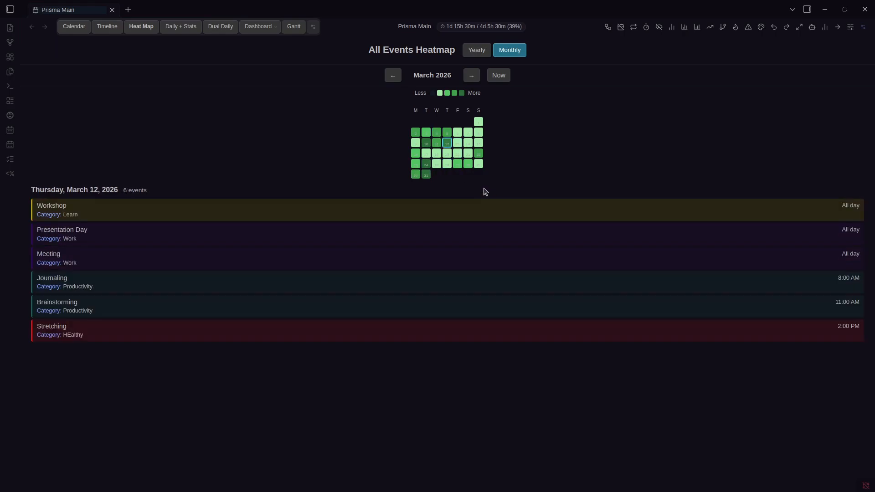
key("Left")
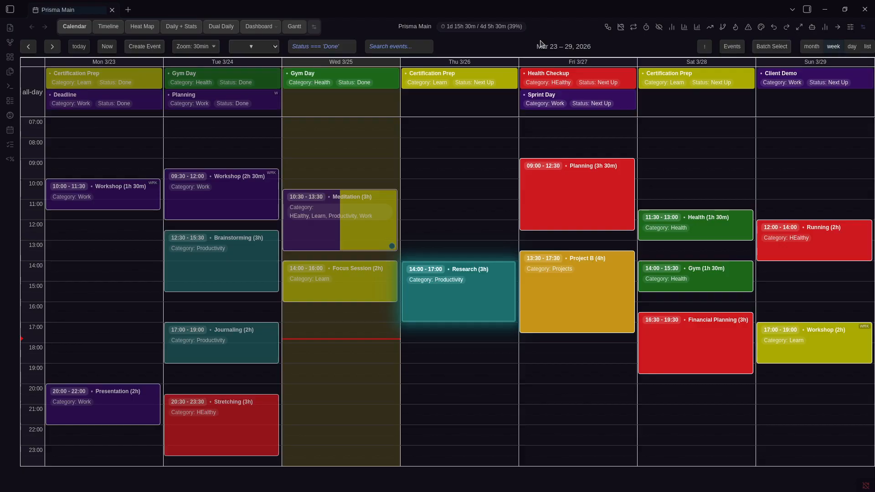
Open the All Events Timeline and pan it back through March into late February
left_click(106, 25)
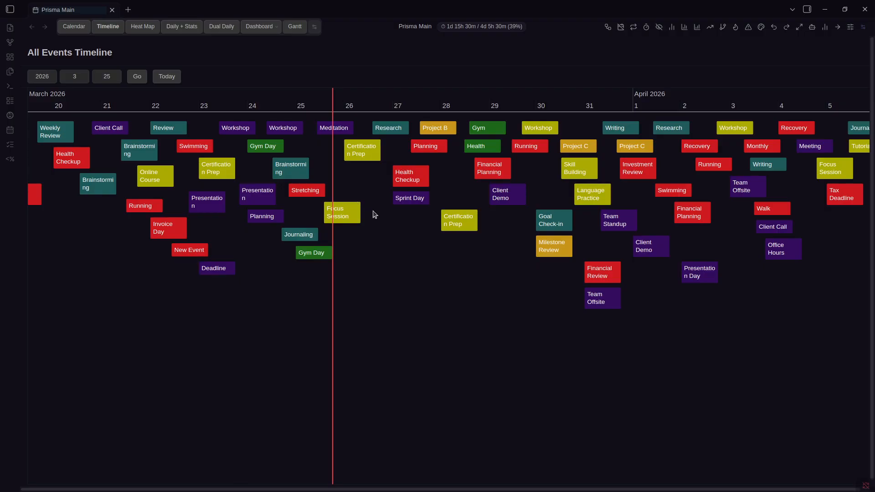
scroll(368, 209, "up", 3)
scroll(428, 240, "down", 3)
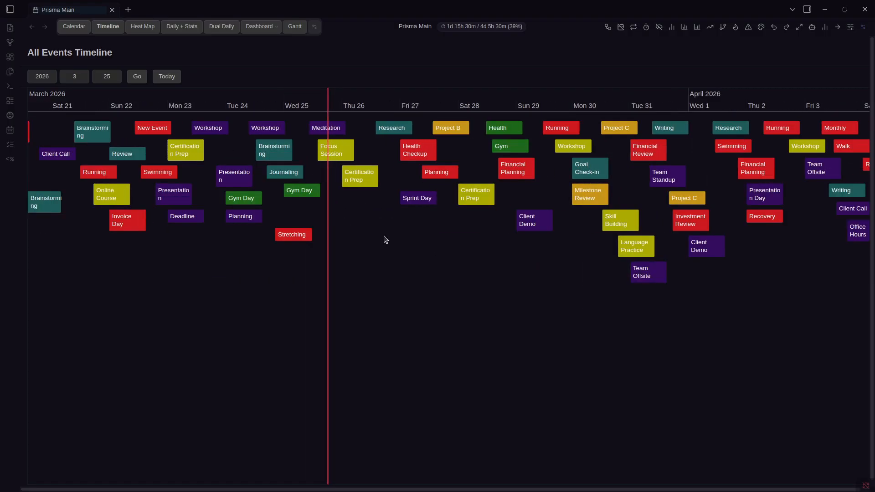
left_click_drag(398, 237, 576, 244)
left_click_drag(257, 255, 357, 256)
left_click_drag(121, 323, 568, 274)
left_click_drag(212, 270, 233, 270)
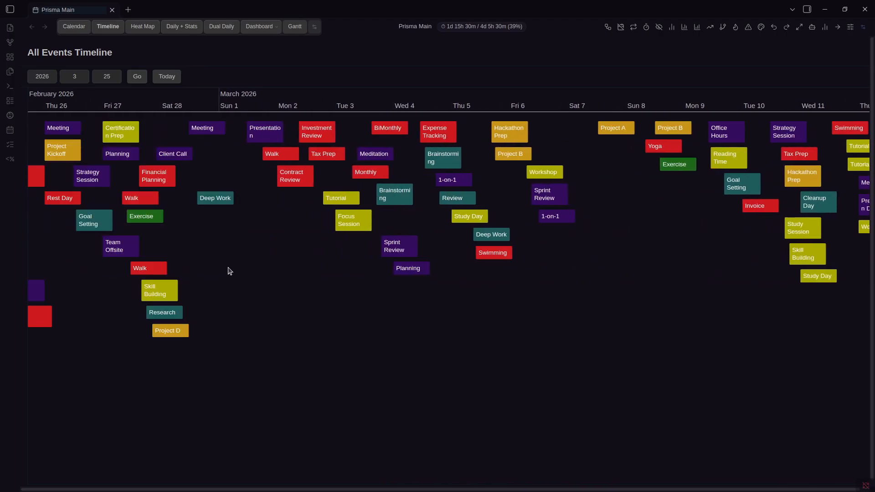
scroll(262, 269, "down", 5)
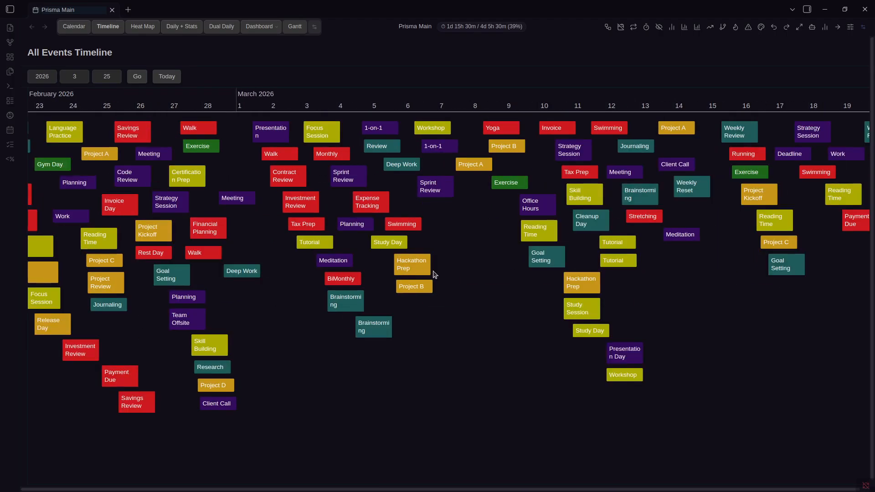
scroll(436, 272, "down", 1)
Pan the timeline forward to mid-April, return to today, and set the year field to 2025
left_click_drag(660, 311, 419, 286)
scroll(459, 294, "up", 4)
left_click_drag(482, 290, 154, 269)
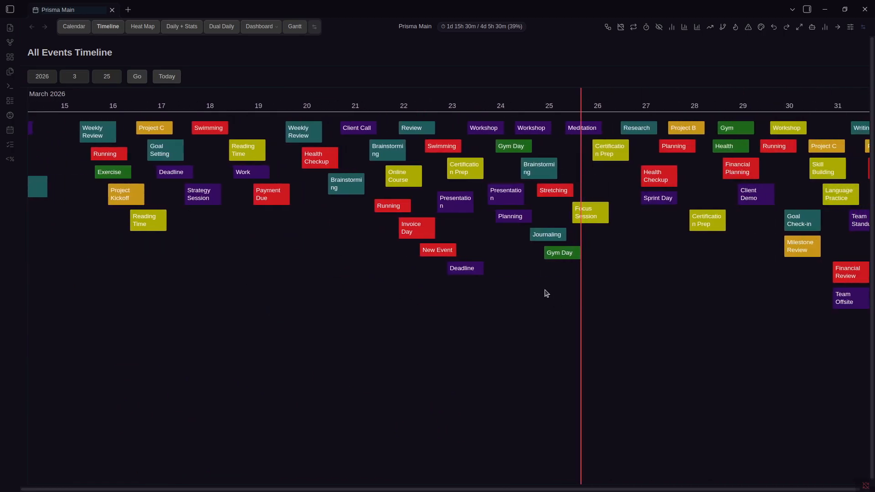
left_click_drag(629, 275, 167, 251)
scroll(456, 257, "up", 1)
left_click_drag(704, 265, 125, 251)
left_click_drag(661, 260, 186, 237)
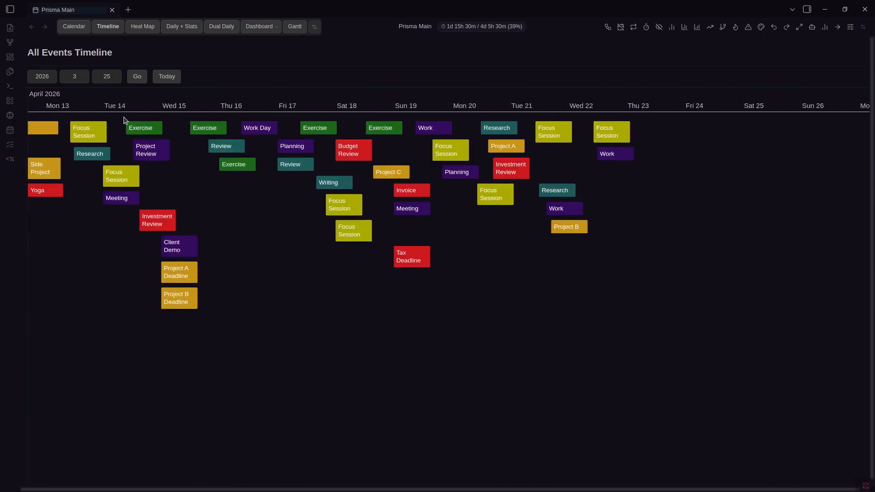
left_click(164, 76)
left_click(51, 76)
Jump the timeline to March 25, 2025 and preview the Study Session event's details
type("5")
left_click(137, 77)
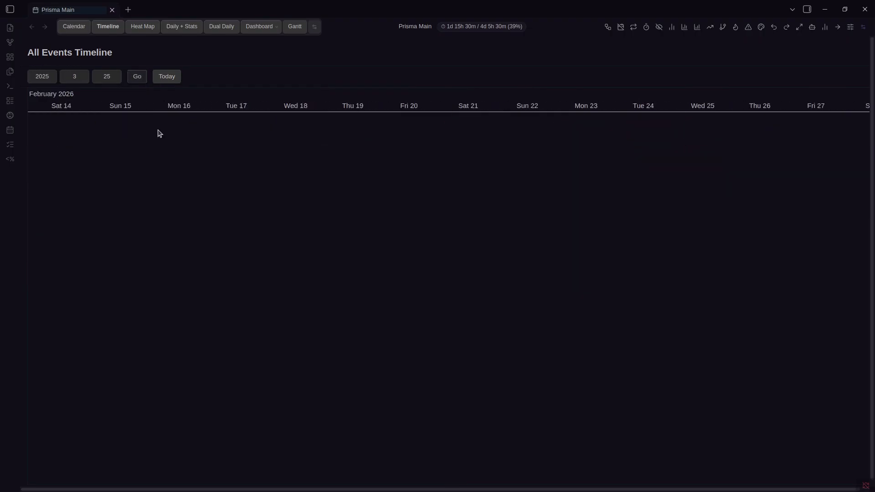
left_click_drag(500, 223, 629, 226)
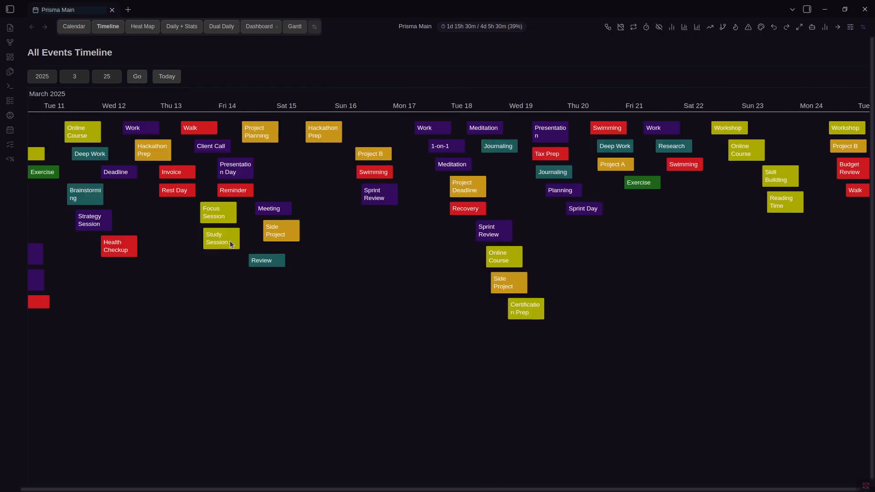
scroll(230, 240, "down", 2)
left_click_drag(251, 267, 496, 275)
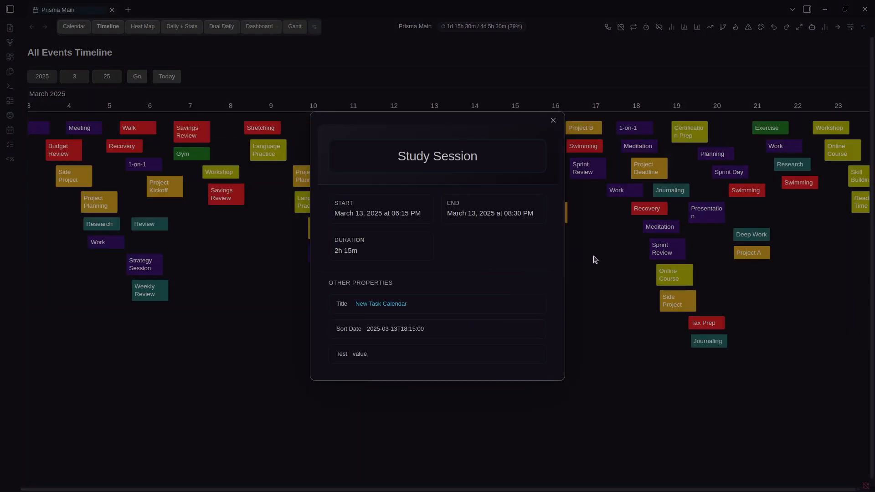
left_click(594, 262)
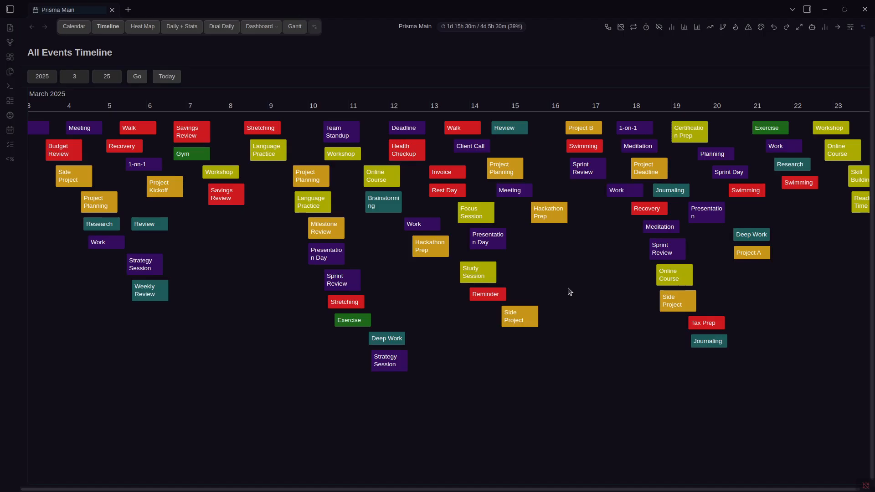
Pan back into February 2025 and preview the Reading Time and Financial Review details
left_click_drag(205, 278, 699, 228)
scroll(365, 276, "down", 1)
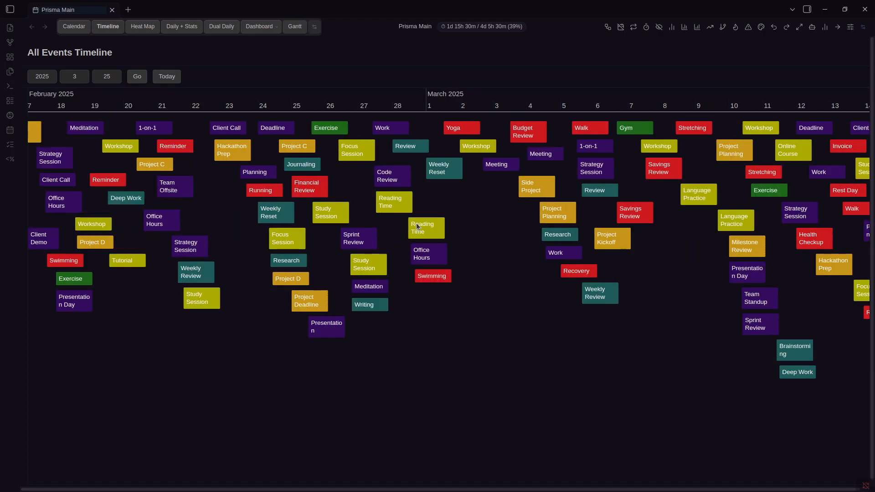
left_click(421, 231)
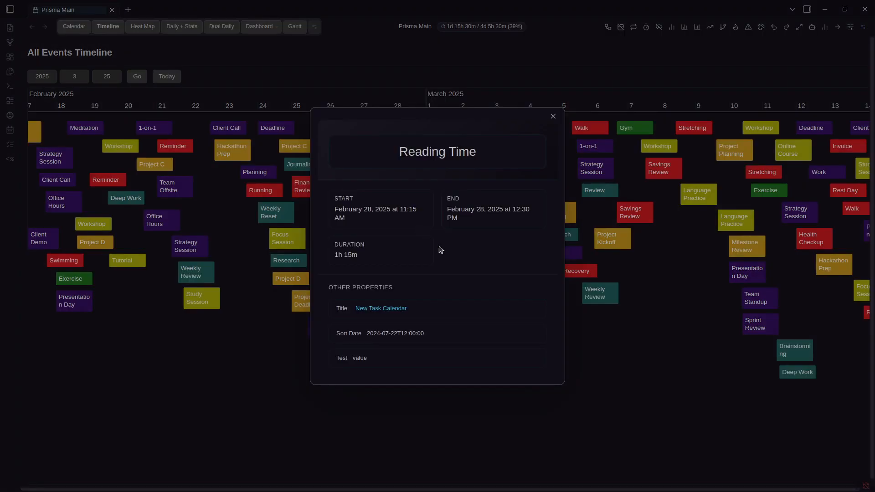
key("Escape")
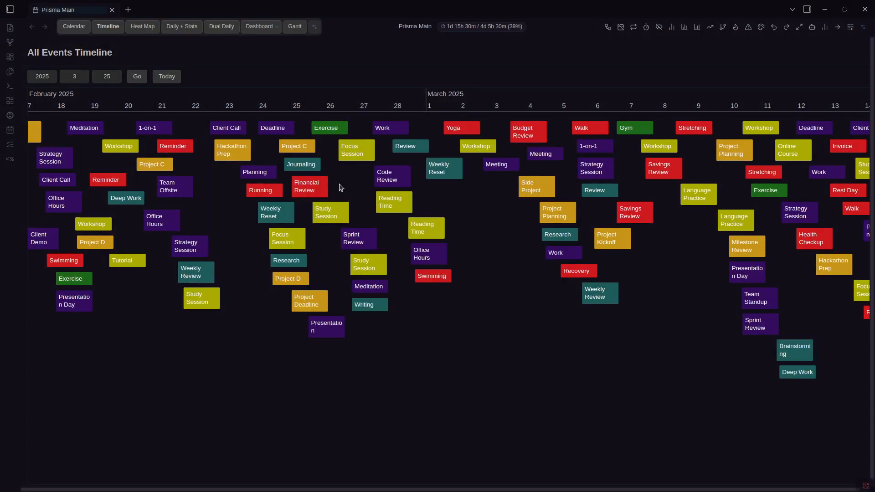
left_click(323, 188)
key("Escape")
Pan the timeline forward through April until May 2–11, 2025 is showing
scroll(412, 200, "right", 10)
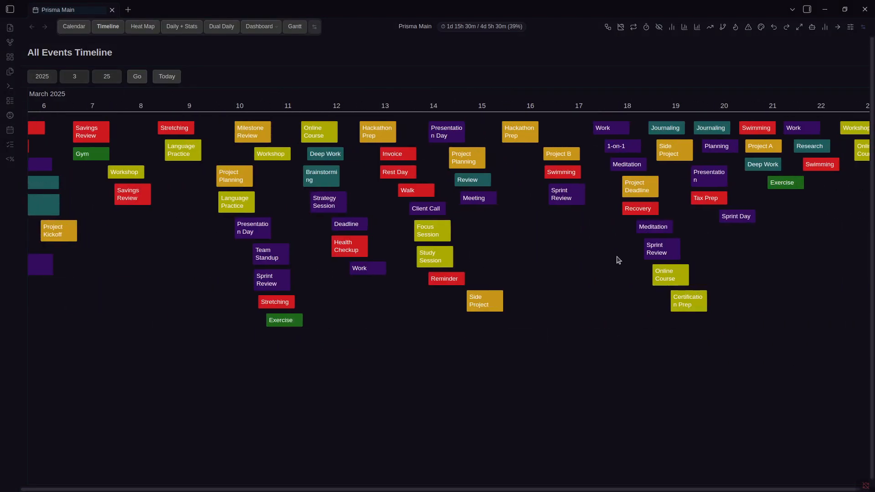
left_click_drag(675, 249, 212, 235)
left_click_drag(529, 252, 171, 231)
left_click_drag(413, 258, 173, 244)
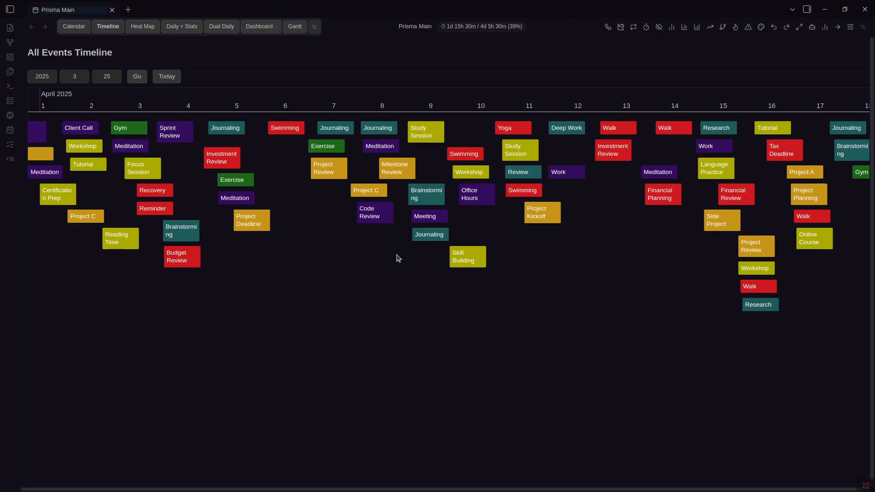
left_click_drag(605, 253, 290, 260)
left_click_drag(563, 274, 261, 273)
left_click_drag(527, 279, 349, 276)
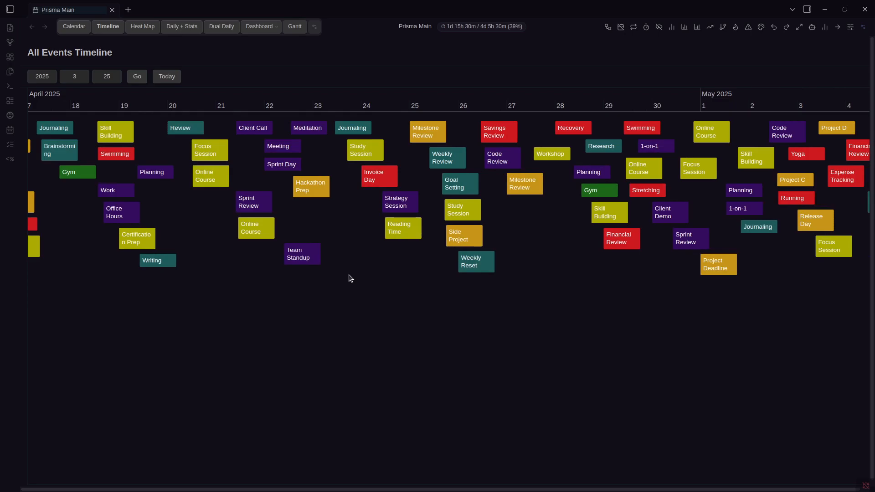
left_click_drag(606, 279, 409, 293)
scroll(410, 294, "up", 3)
left_click_drag(707, 306, 399, 311)
left_click_drag(668, 298, 381, 290)
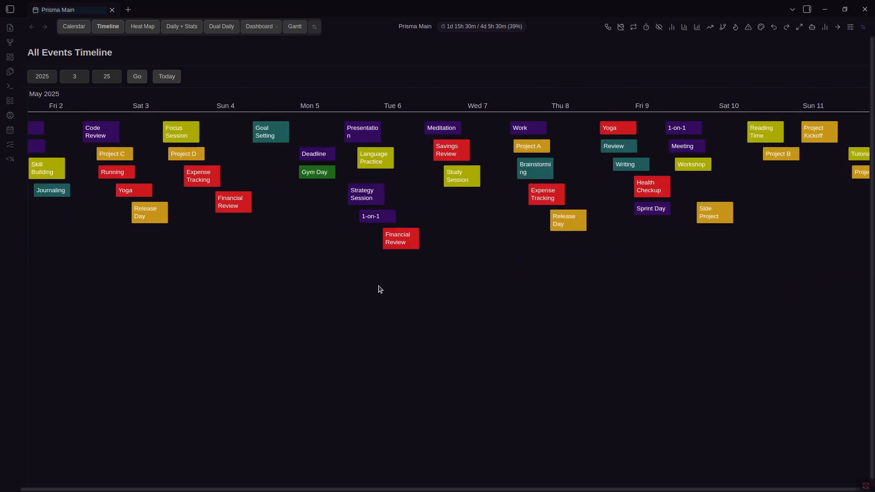
Show the dashboard ranked By Name and page through its event table
left_click(244, 30)
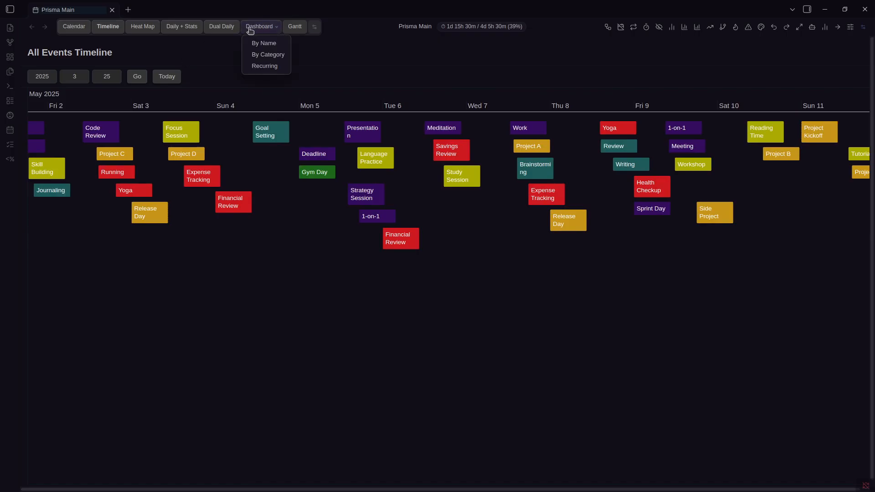
left_click(261, 42)
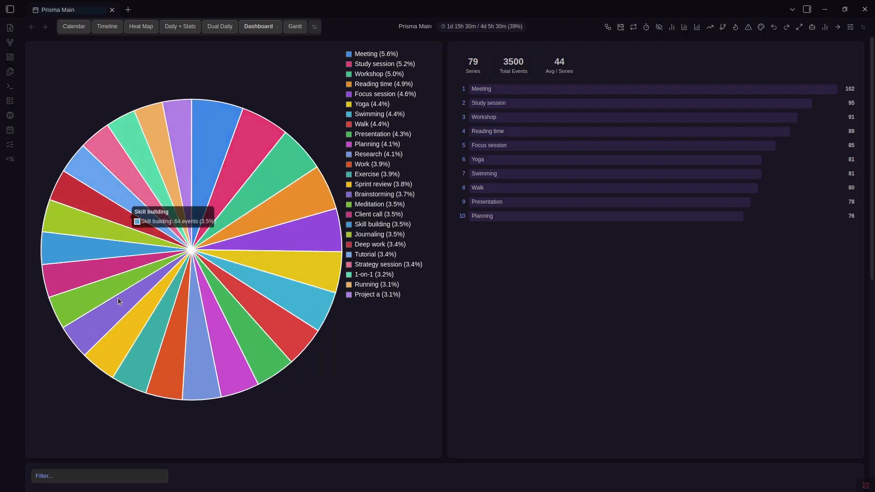
left_click(258, 26)
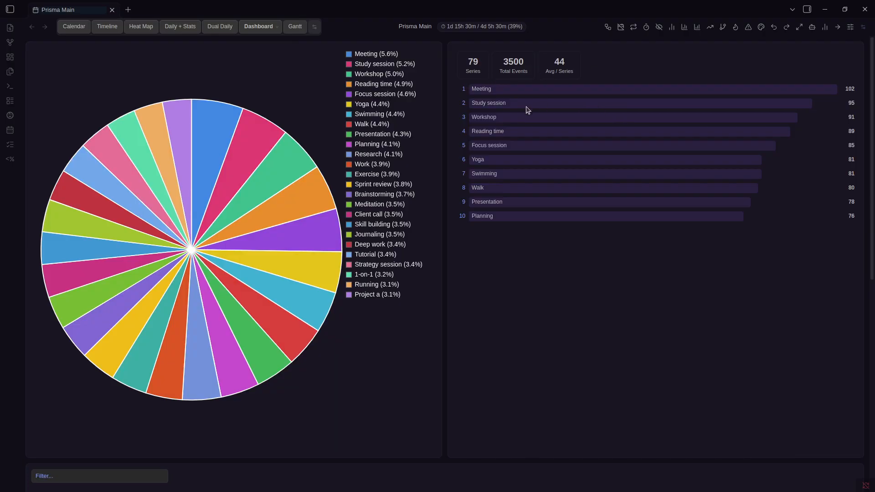
scroll(512, 174, "down", 7)
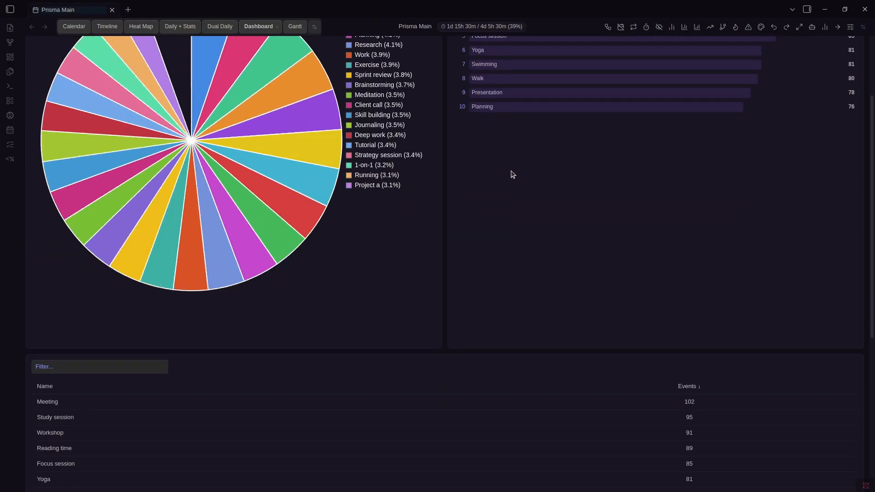
scroll(417, 286, "down", 2)
left_click(494, 433)
left_click(395, 433)
left_click(100, 85)
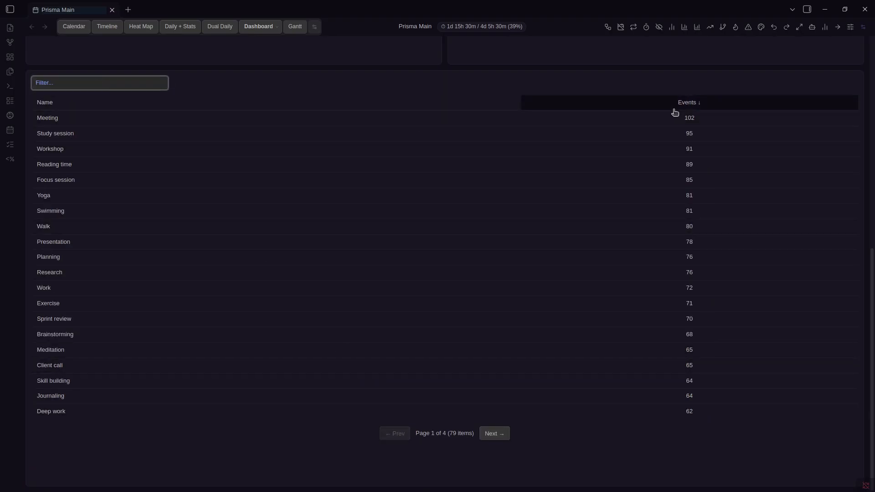
scroll(580, 170, "up", 5)
scroll(580, 170, "up", 4)
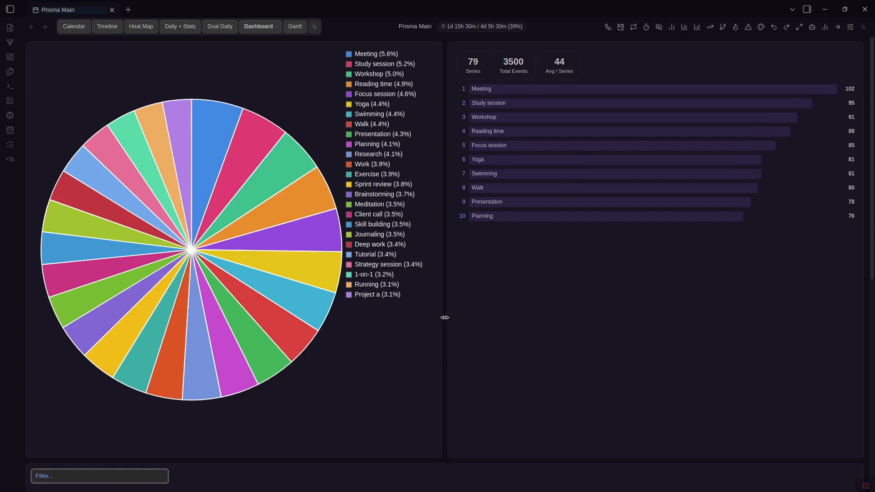
Switch the dashboard to the By Category breakdown and scroll through it
left_click(253, 27)
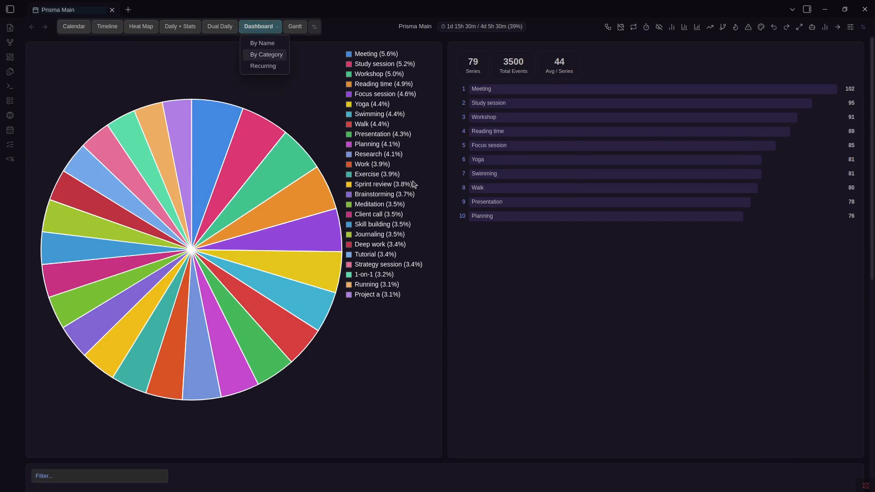
left_click(487, 289)
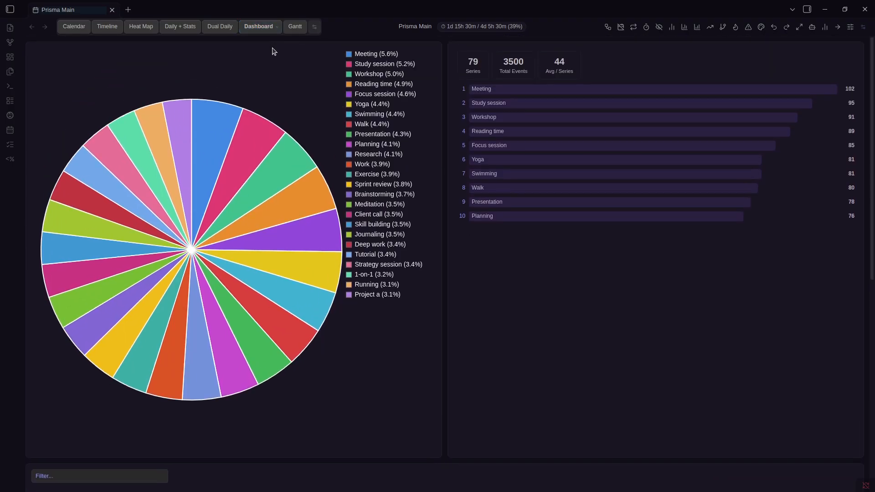
left_click(271, 26)
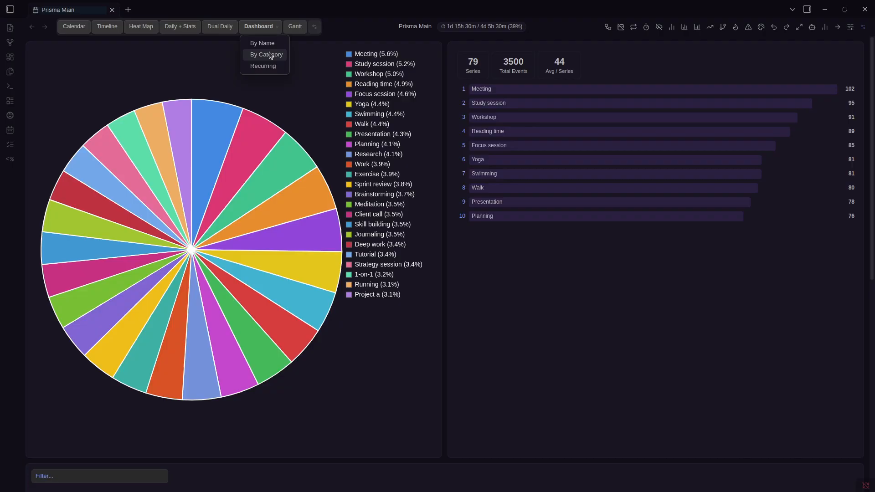
left_click(271, 55)
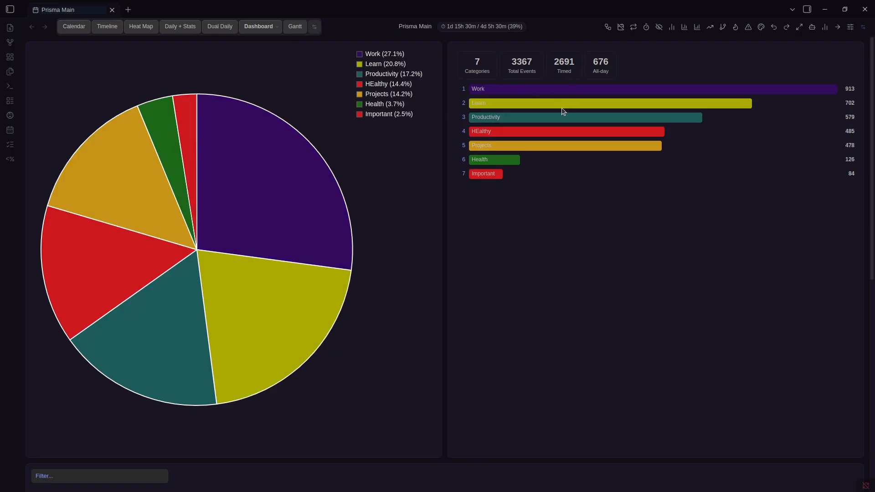
scroll(615, 150, "down", 10)
scroll(568, 141, "up", 10)
scroll(554, 202, "down", 5)
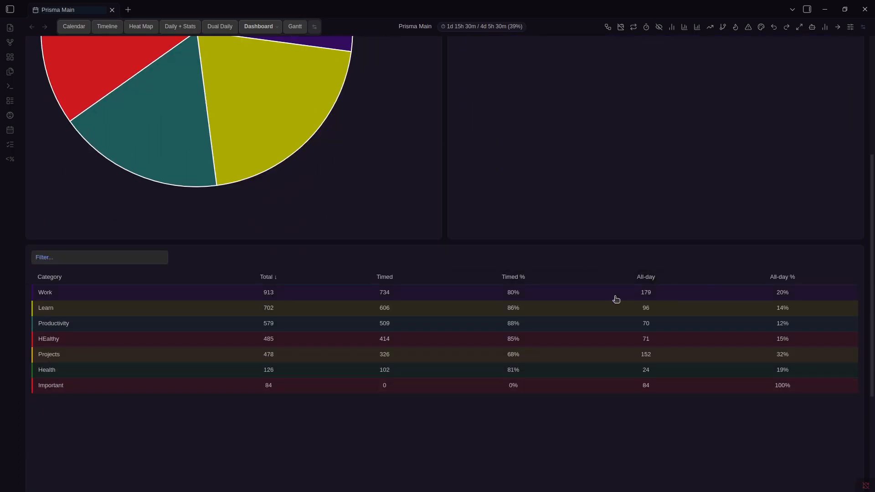
scroll(645, 254, "up", 5)
Switch the dashboard to Recurring, listing the BiMonthly and Monthly rules
left_click(259, 27)
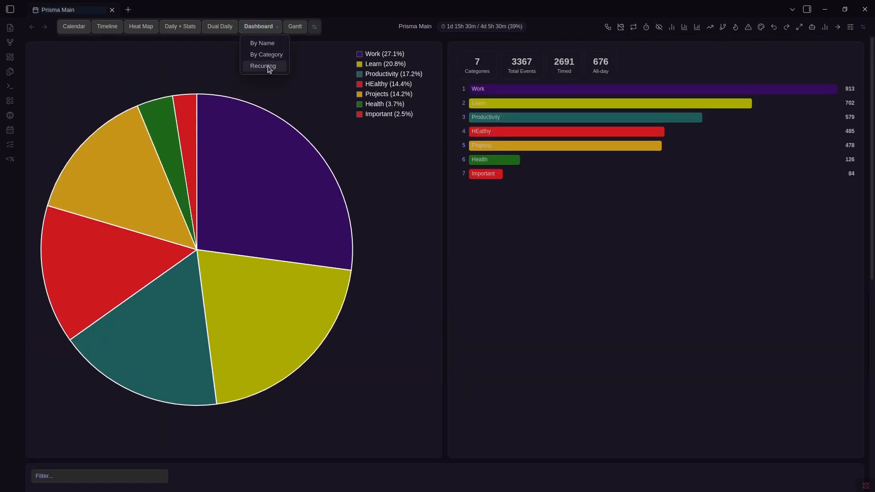
left_click(269, 67)
scroll(498, 190, "down", 2)
scroll(513, 185, "up", 2)
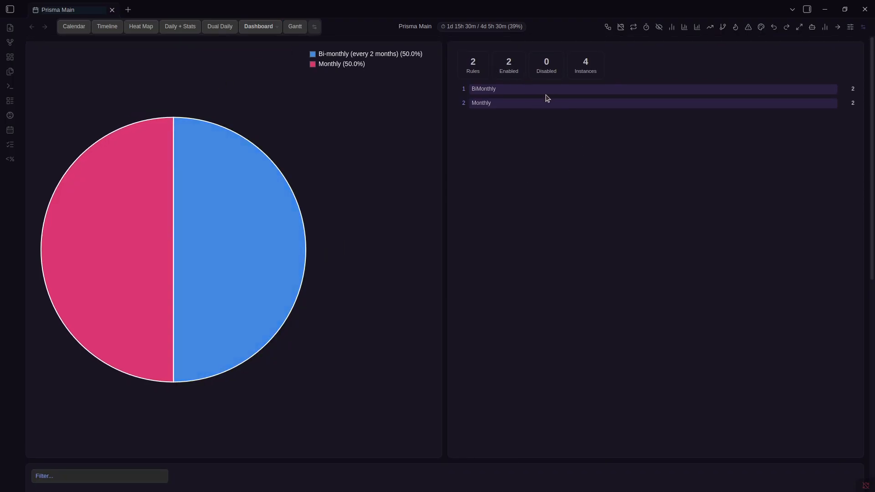
scroll(578, 199, "down", 4)
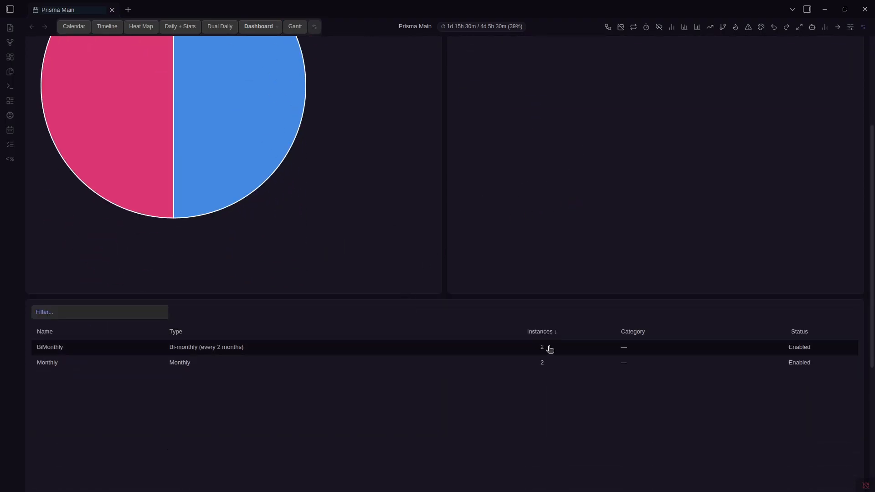
scroll(603, 333, "up", 4)
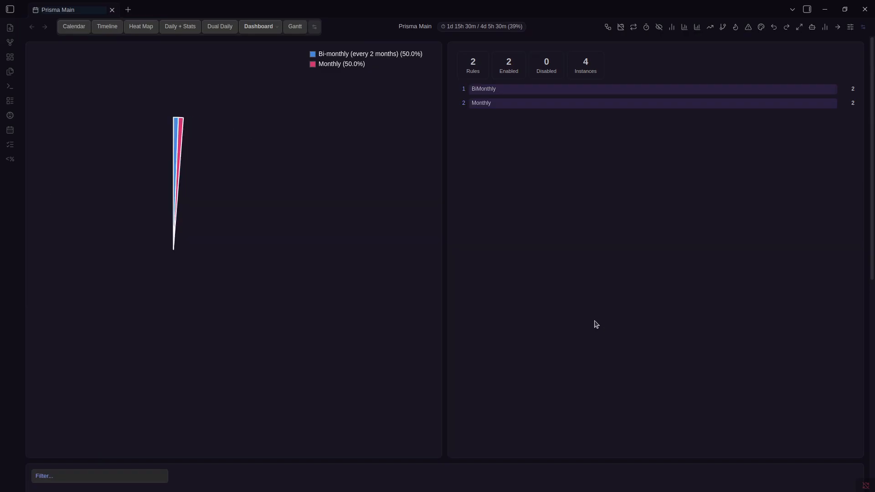
left_click(73, 30)
Review the recurring events list, then view the Gantt chart of linked events
left_click(732, 46)
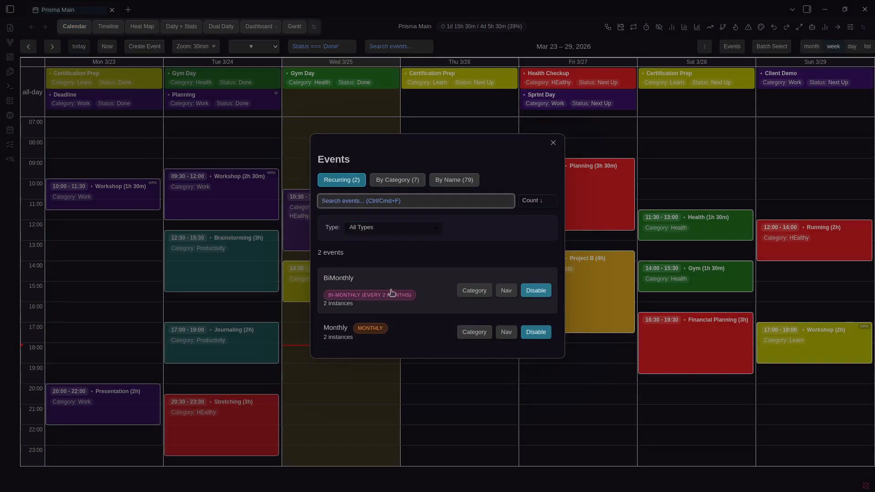
left_click(285, 21)
left_click(288, 25)
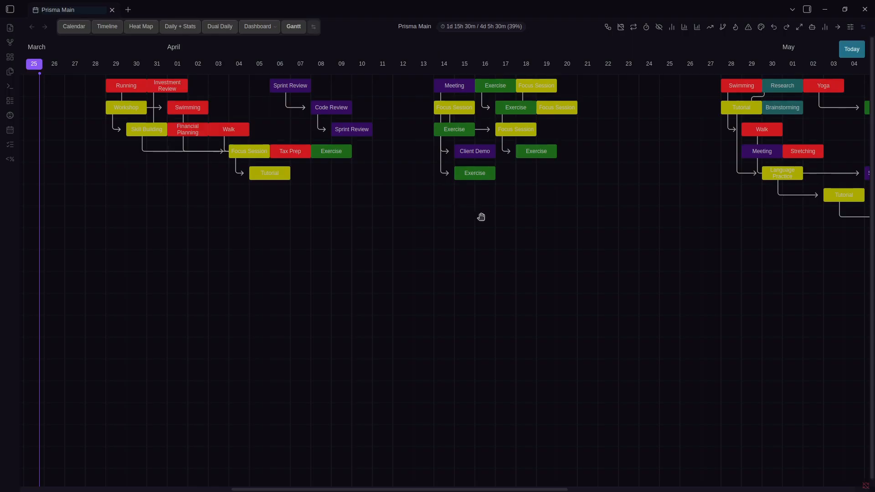
scroll(473, 211, "right", 5)
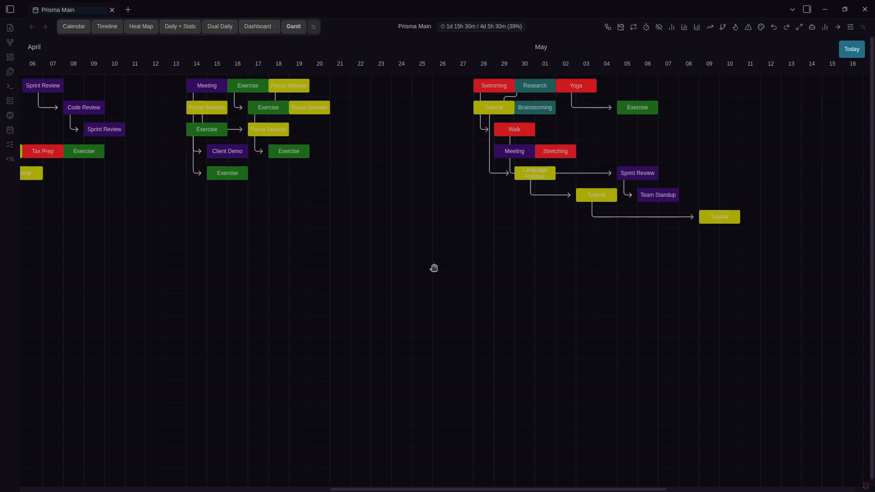
Inspect the Exercise event's details in the Gantt chart, then return to the week calendar
left_click(298, 148)
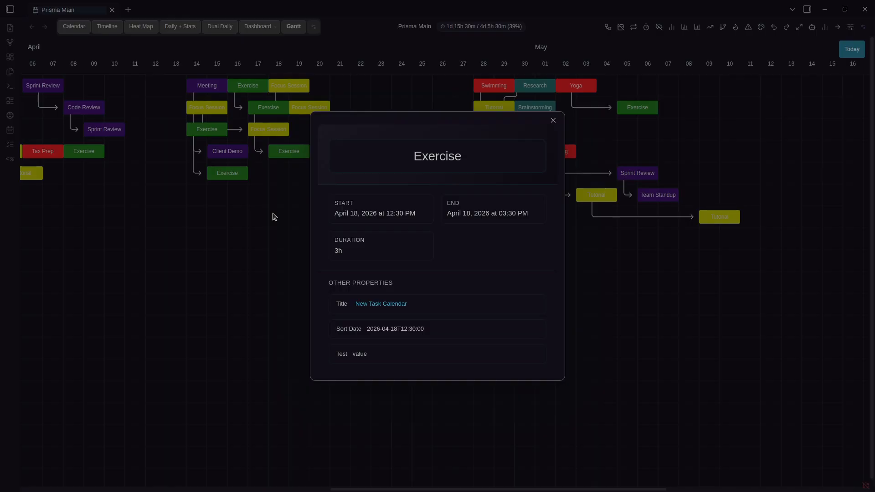
left_click(272, 217)
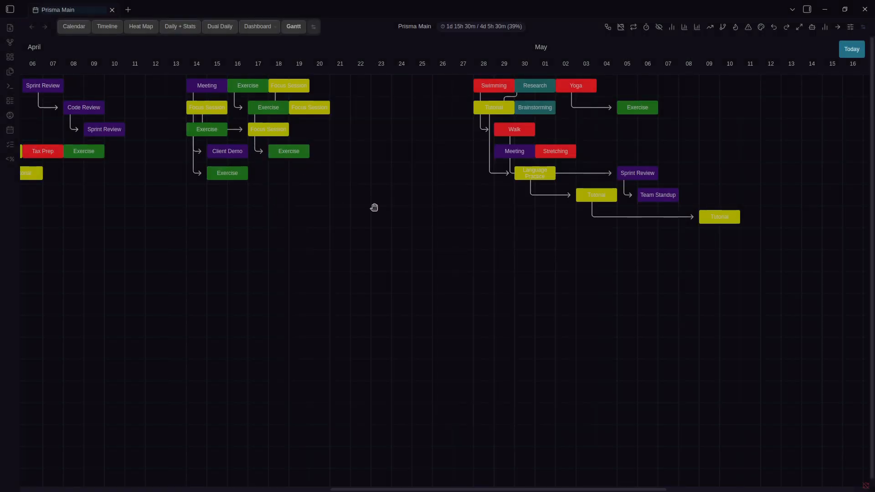
left_click_drag(374, 208, 555, 241)
left_click_drag(328, 157, 478, 243)
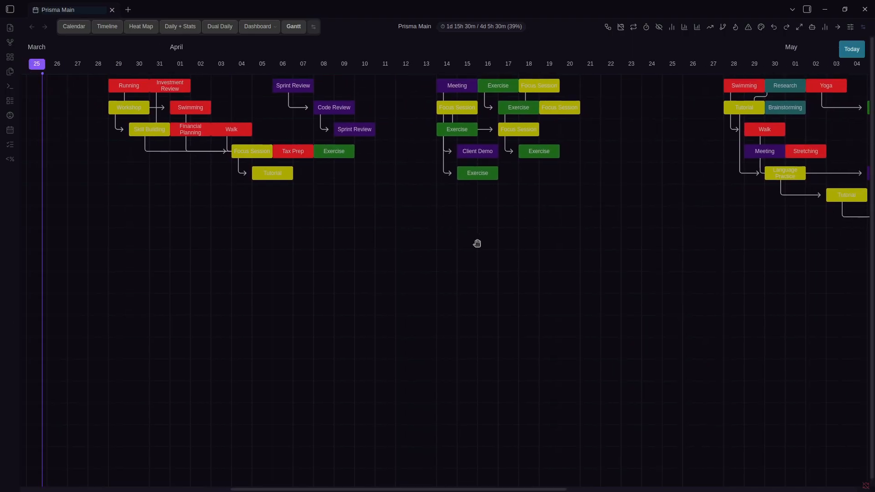
left_click(74, 26)
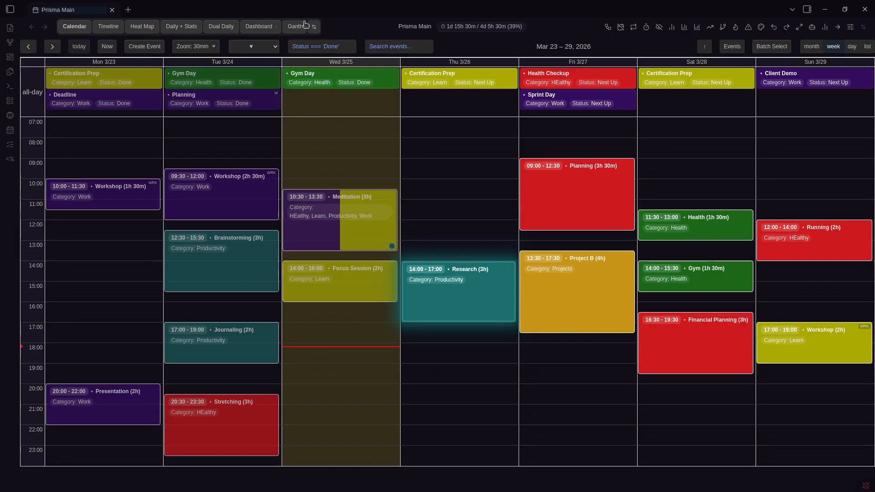
Open the prerequisites picker for Team Standup, close it unchanged, and glance at the Gantt chart
left_click(306, 26)
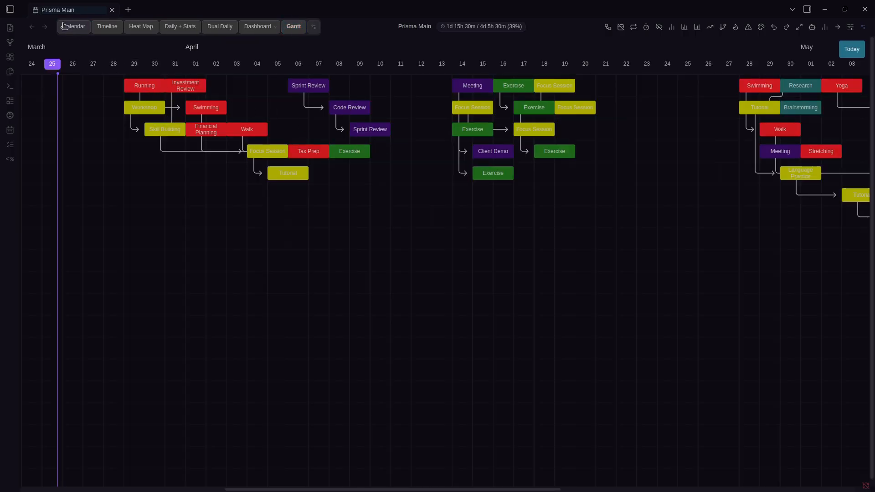
left_click(63, 25)
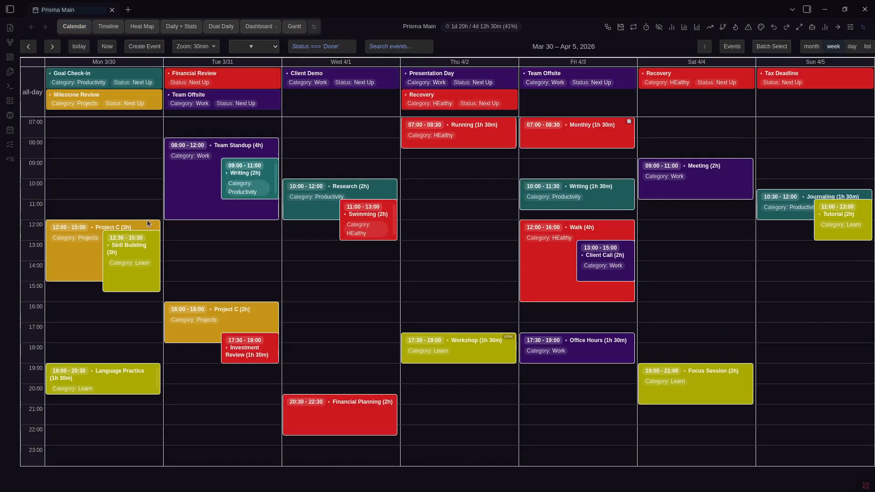
right_click(200, 205)
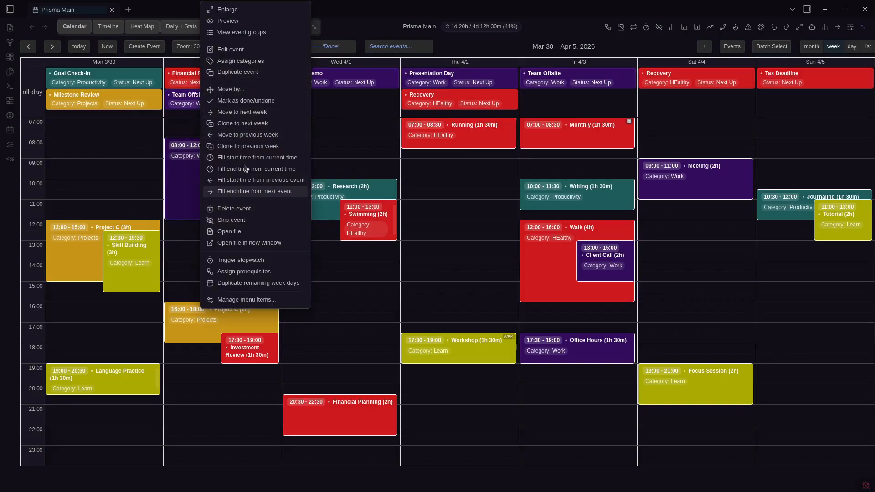
left_click(250, 277)
left_click(454, 37)
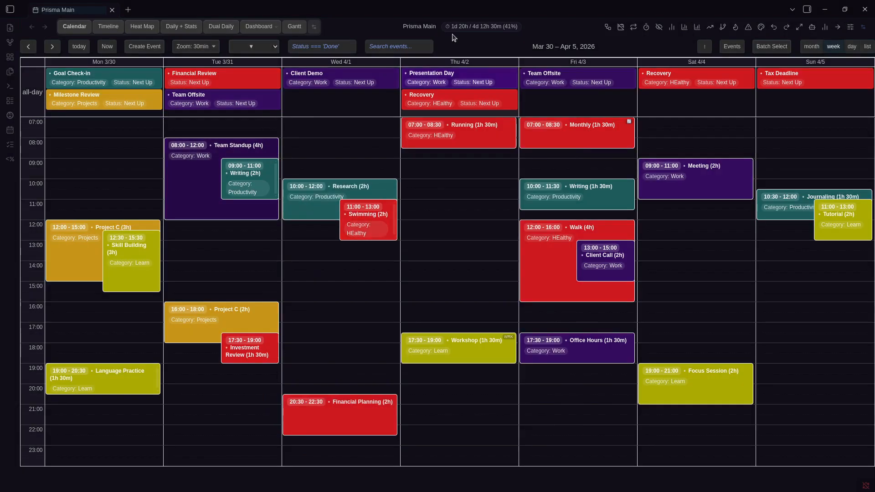
left_click(294, 26)
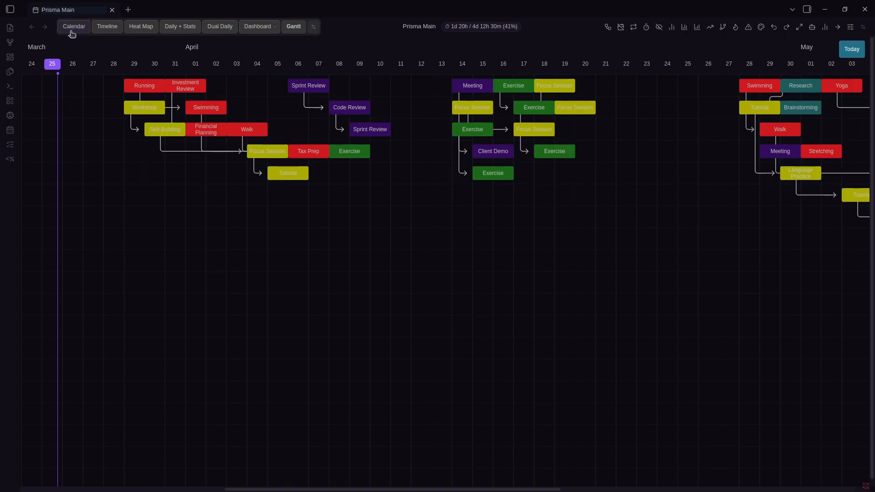
left_click(73, 27)
Set Skill Building as Focus Session's prerequisite, verify it in the note, and show the current week
right_click(694, 384)
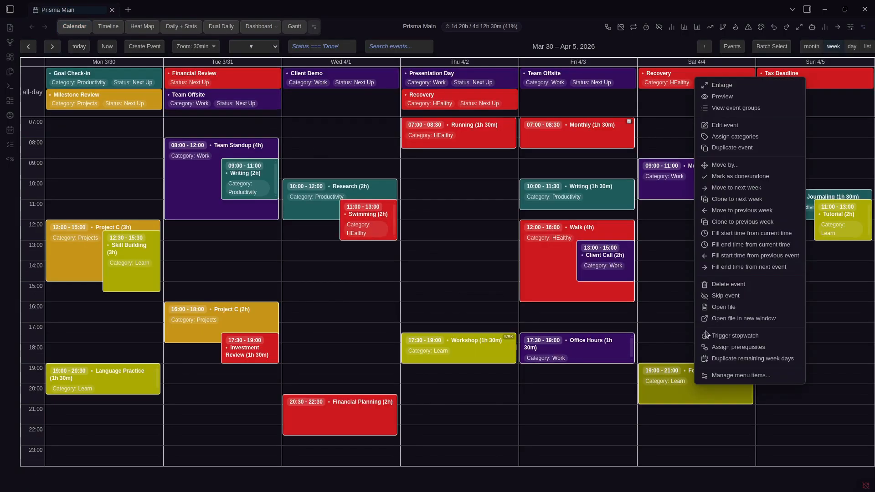
left_click(729, 348)
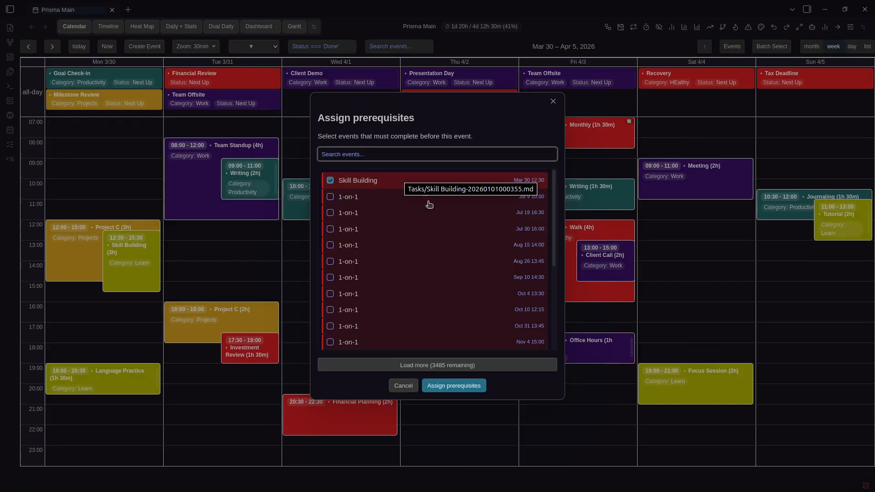
left_click(712, 372)
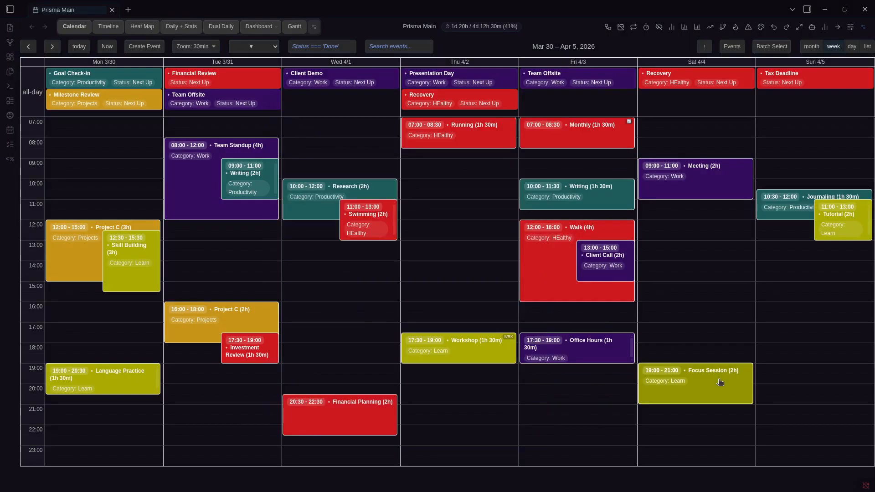
left_click(718, 378)
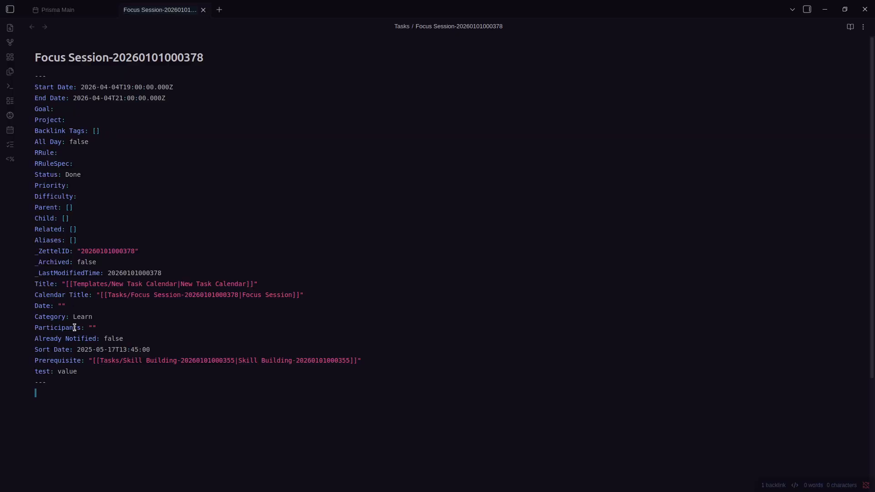
key("ctrl+Tab")
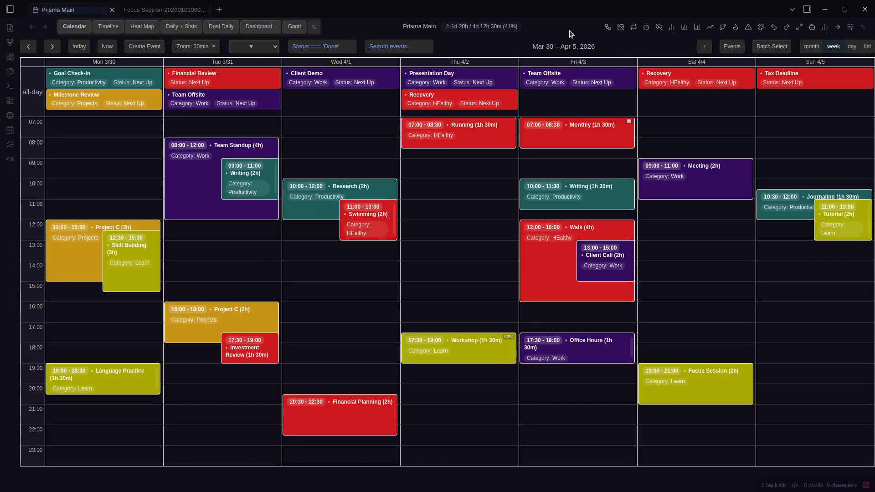
key("alt+n")
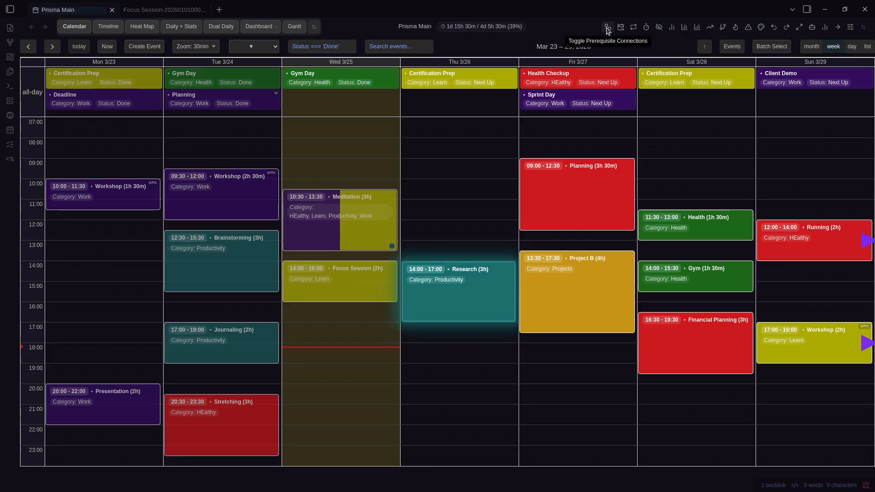
Show prerequisite arrows for Apr 6–12, confirm Code Review's Sprint Review prerequisite, then open Settings
key("Right")
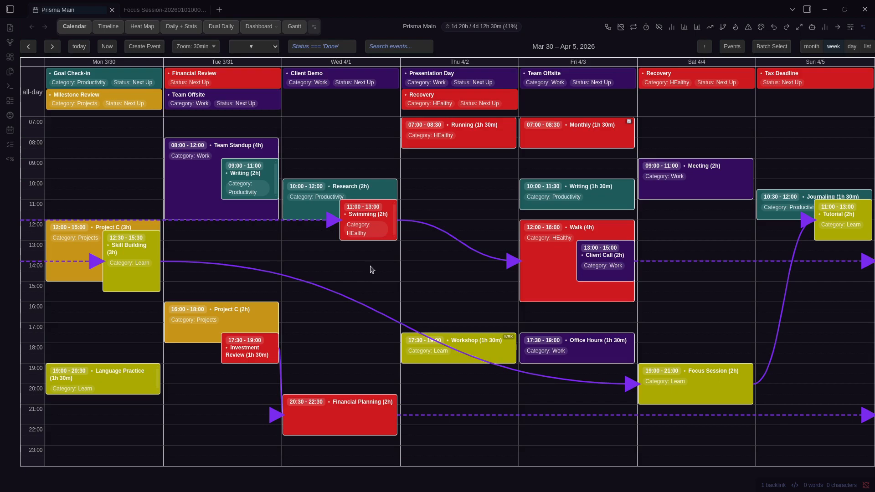
key("Right")
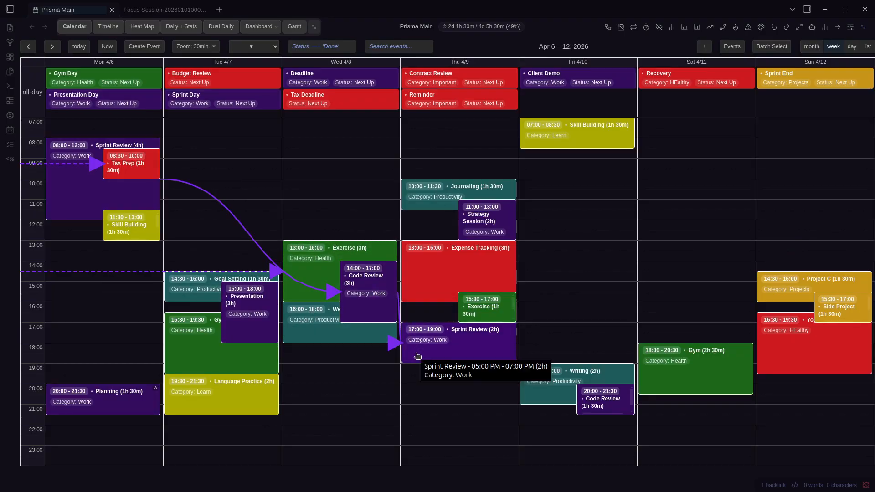
right_click(360, 279)
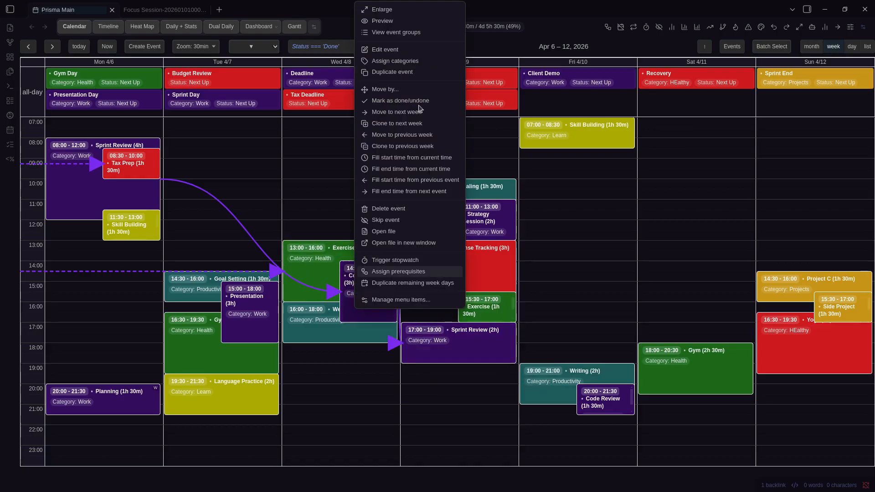
left_click(365, 50)
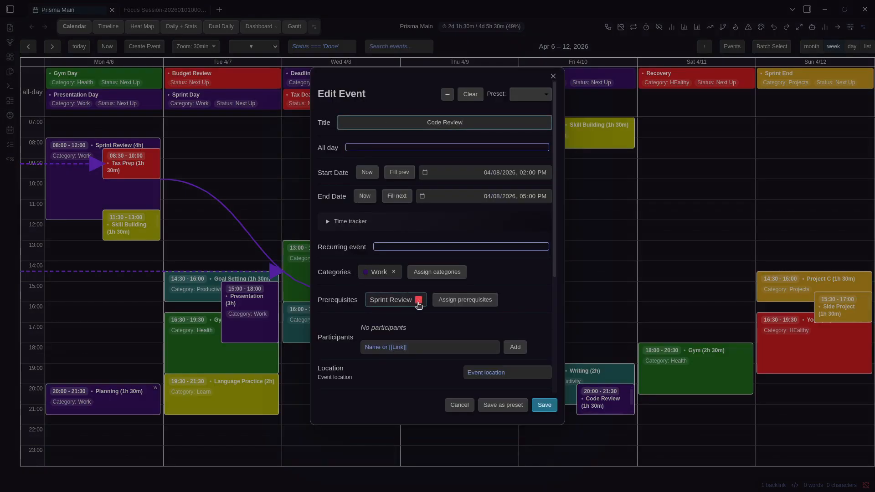
left_click(553, 76)
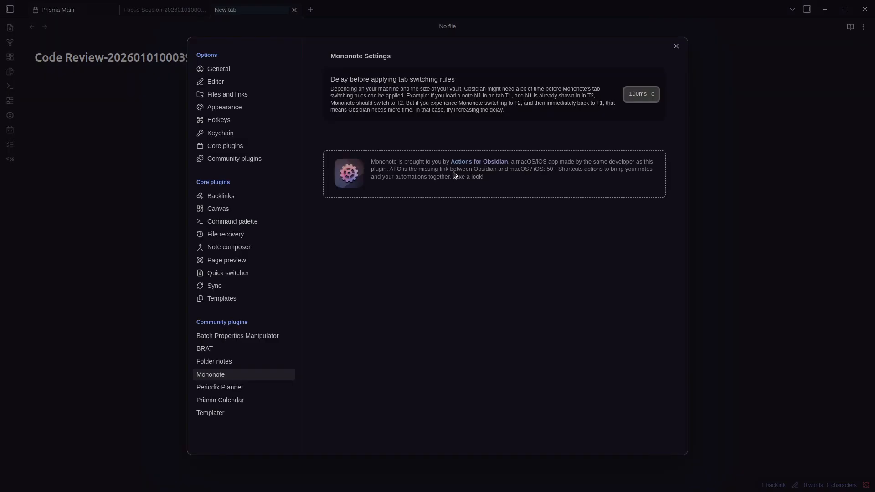
key("Escape")
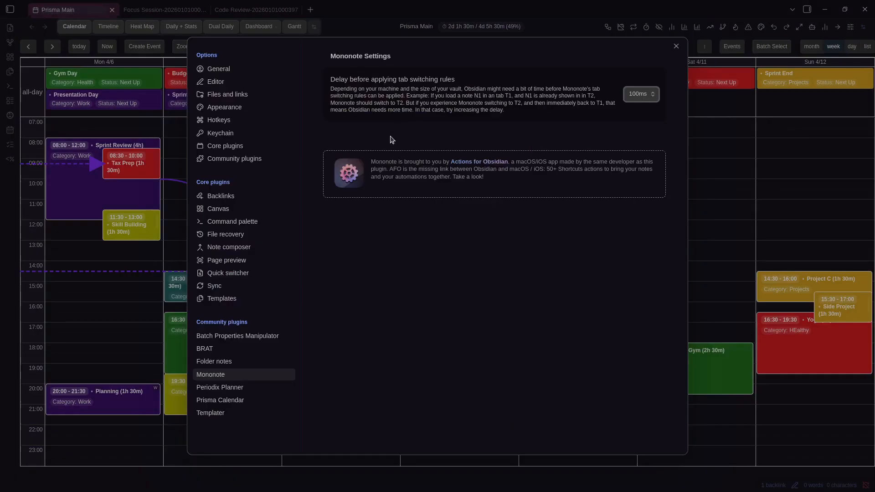
left_click(247, 399)
left_click(424, 164)
scroll(490, 259, "down", 10)
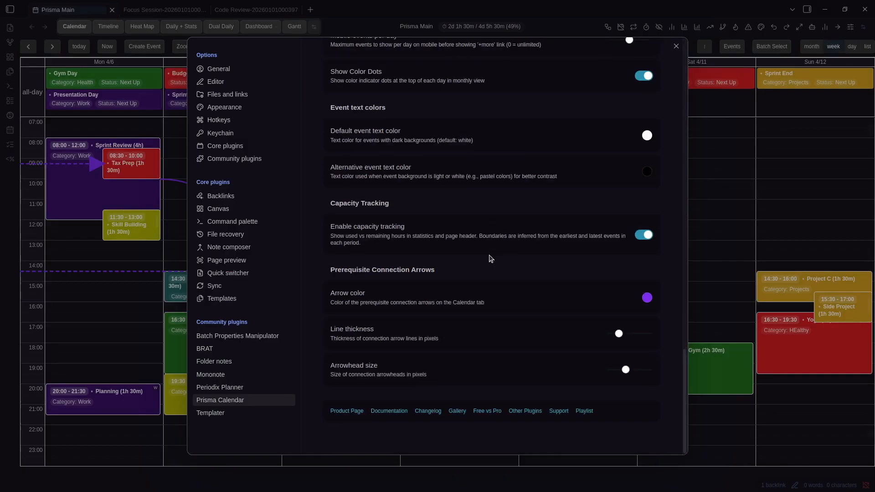
left_click(647, 299)
left_click(697, 316)
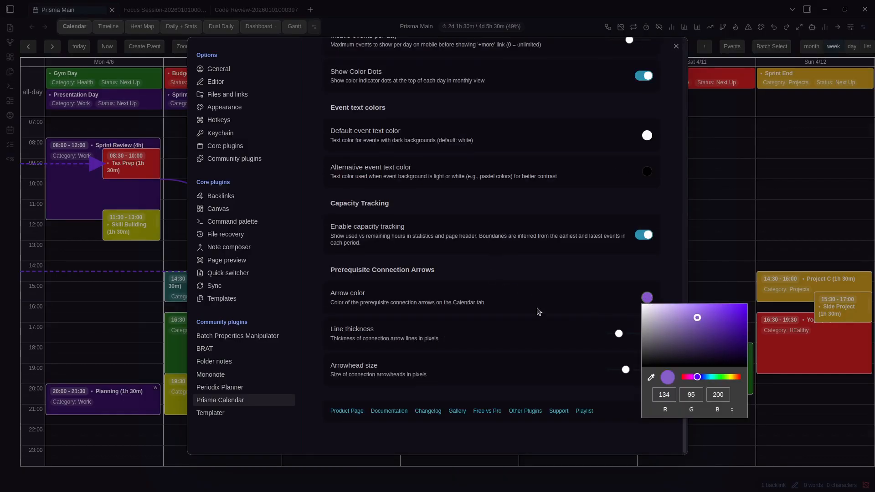
left_click(527, 305)
left_click(648, 298)
left_click(713, 374)
left_click(720, 328)
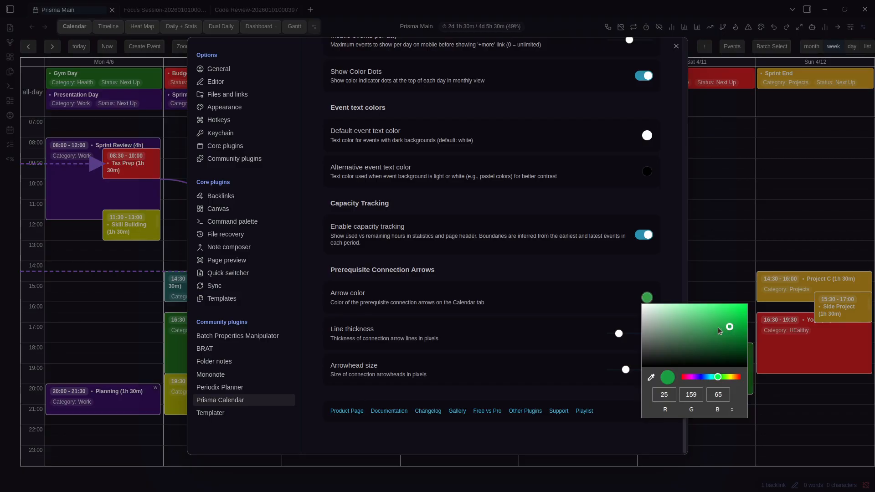
left_click(463, 303)
Set arrow line thickness to 4, enlarge arrowheads, close Settings and return to the current week
left_click_drag(621, 338, 625, 338)
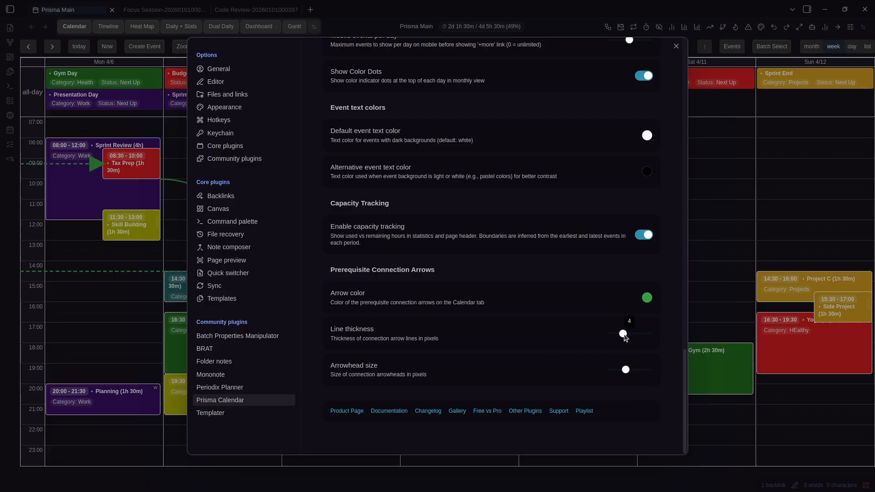
left_click_drag(626, 371, 622, 370)
left_click(732, 229)
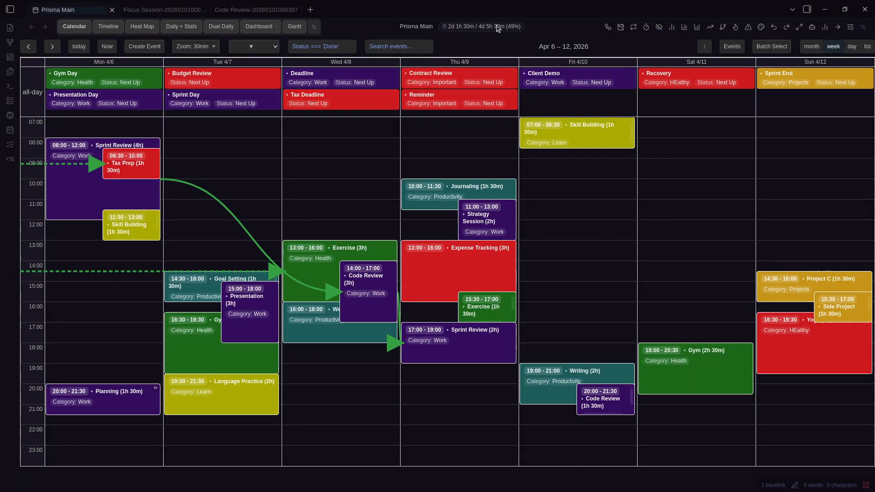
key("Left")
key("Right")
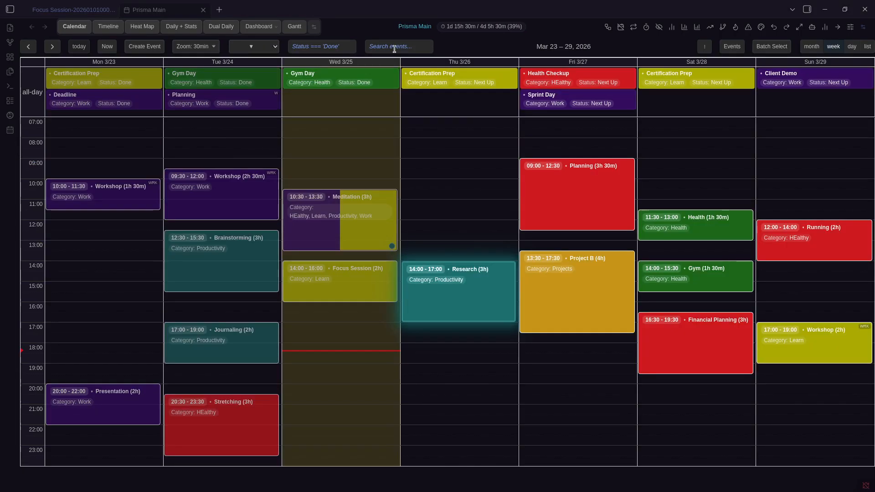
Hide the Timeline tab in the Manage Tabs dialog
left_click(314, 28)
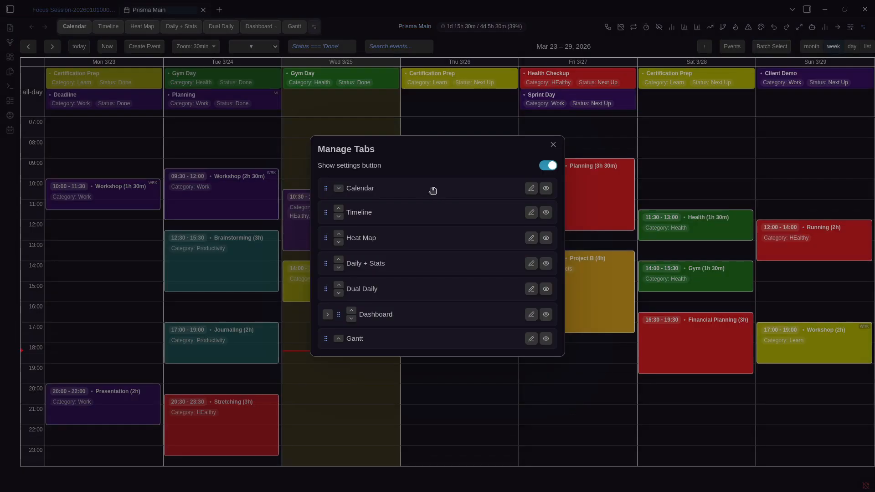
mouse_move(429, 192)
left_mouse_down()
mouse_move(420, 217)
mouse_move(413, 211)
mouse_move(431, 190)
left_mouse_up()
left_click(531, 188)
left_click(385, 244)
key("Escape")
left_click(544, 214)
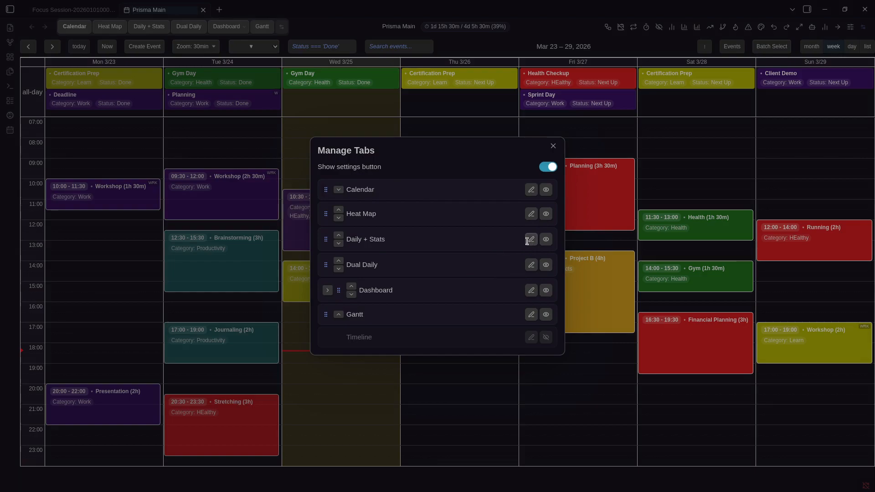
Rename Daily + Stats to Daily Stats and move it below Dual Daily
left_click(531, 239)
left_click(439, 247)
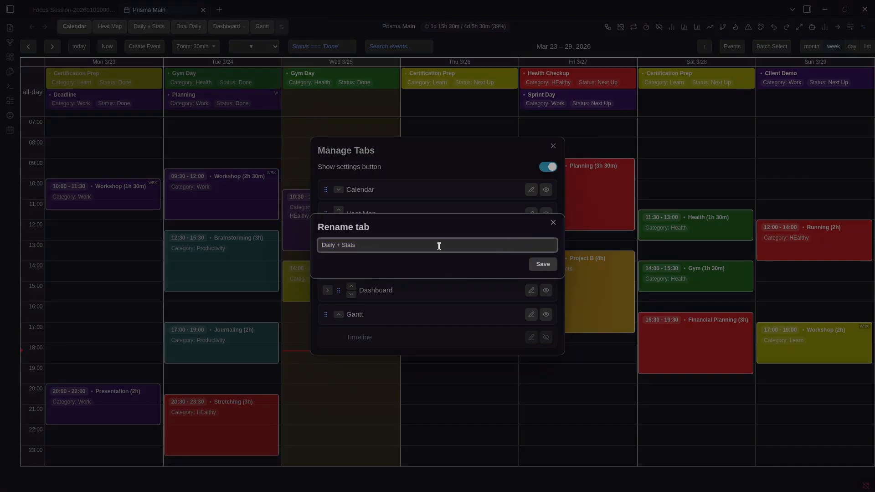
type("Stats")
key("Return")
left_click_drag(415, 244, 408, 263)
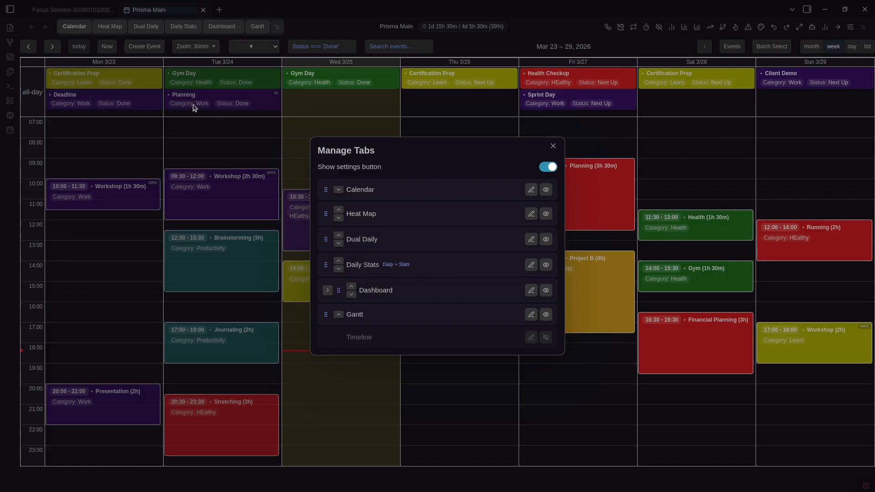
Reorder Dashboard's sub-tabs so By Category and Recurring sit above By Name
left_click(328, 290)
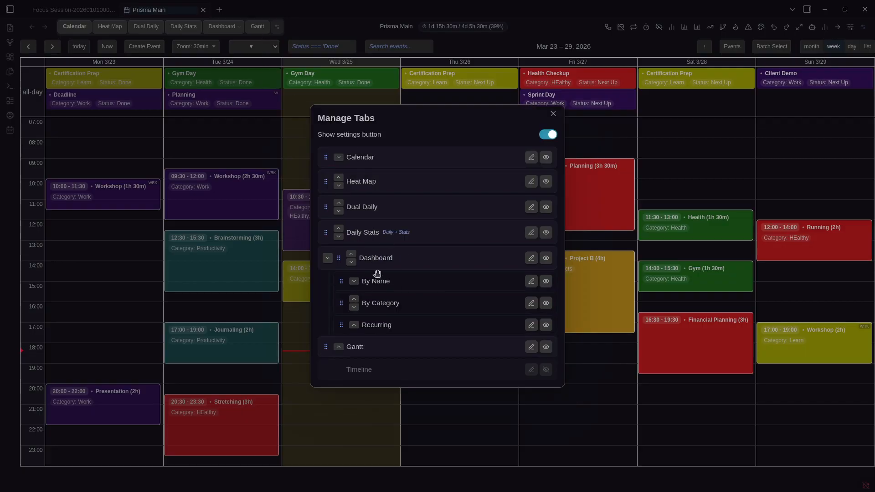
left_click_drag(387, 300, 392, 284)
left_click_drag(390, 317, 394, 294)
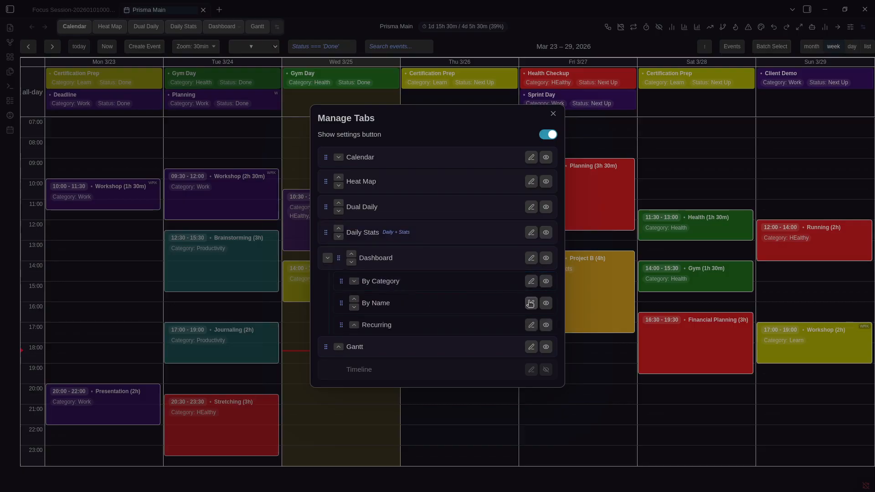
left_click_drag(440, 324, 440, 302)
Rename the Dashboard sub-tab By Name to Name
left_click(223, 61)
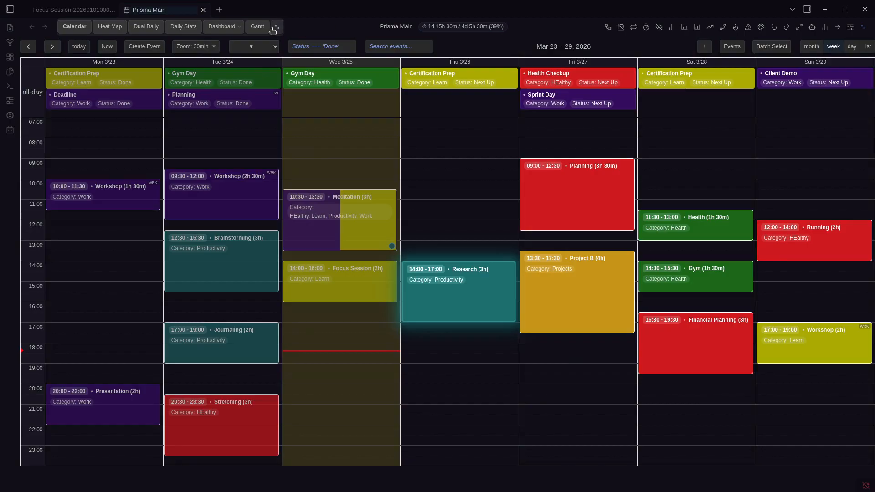
left_click(274, 28)
left_click(531, 324)
type("Name")
key("Return")
left_click(285, 30)
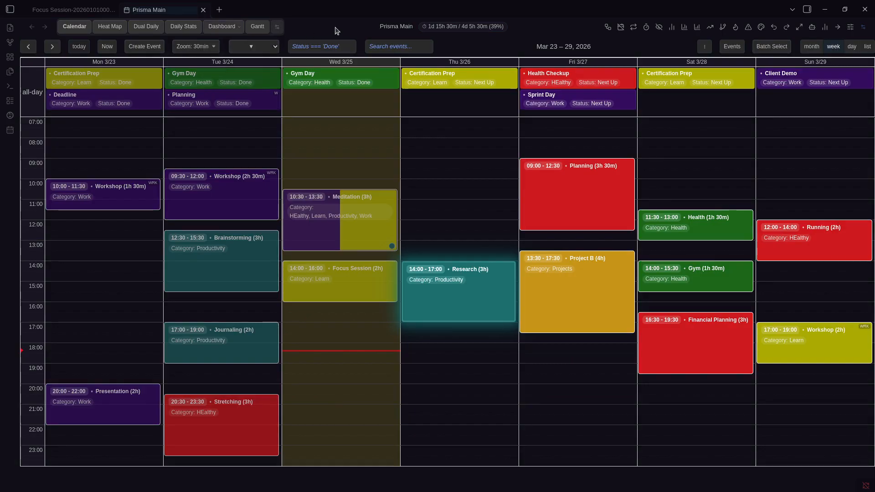
left_click(277, 28)
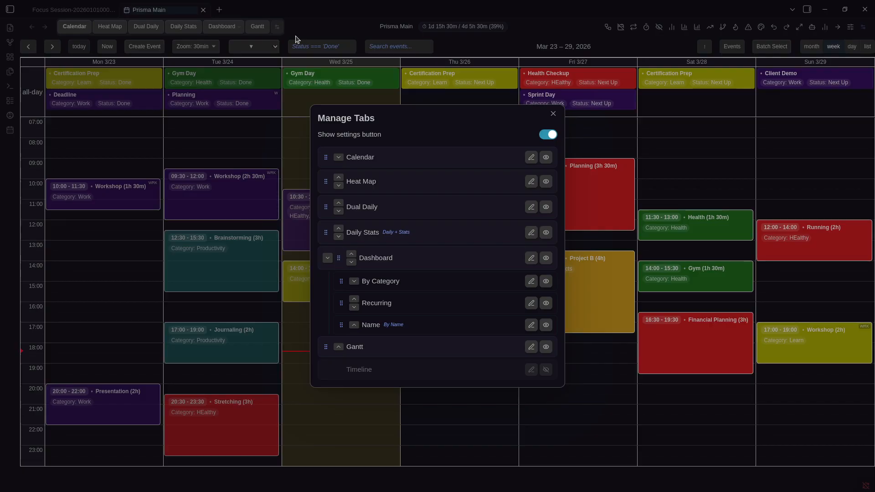
Turn off the tab settings shortcut and reopen Manage tabs from the command palette
left_click(542, 132)
left_click(323, 33)
key("ctrl+p")
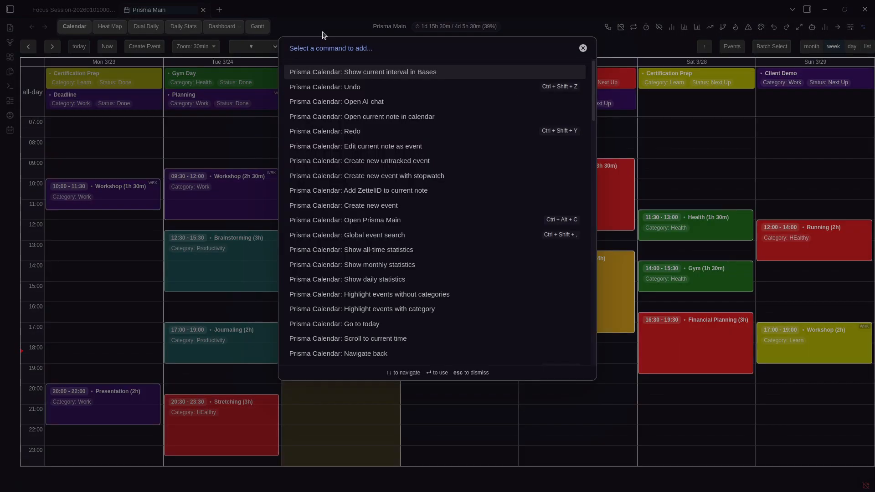
type("Prisma Calea")
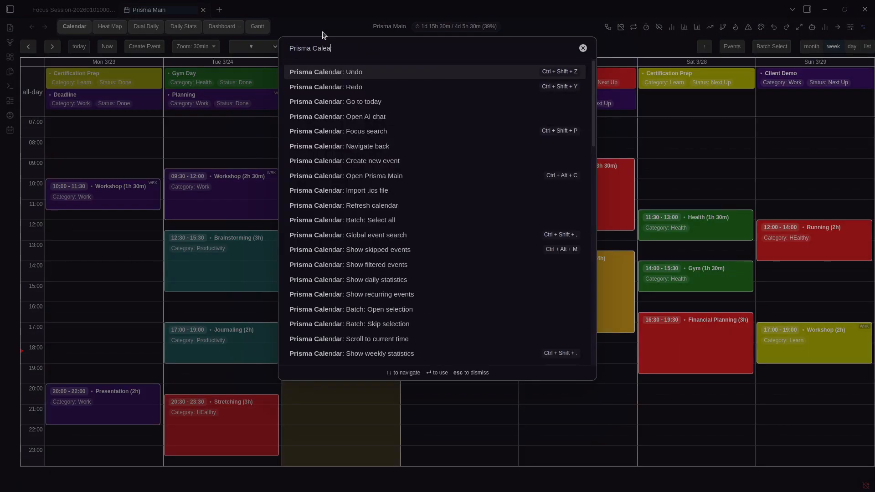
key("BackSpace")
type("ndar: Mana")
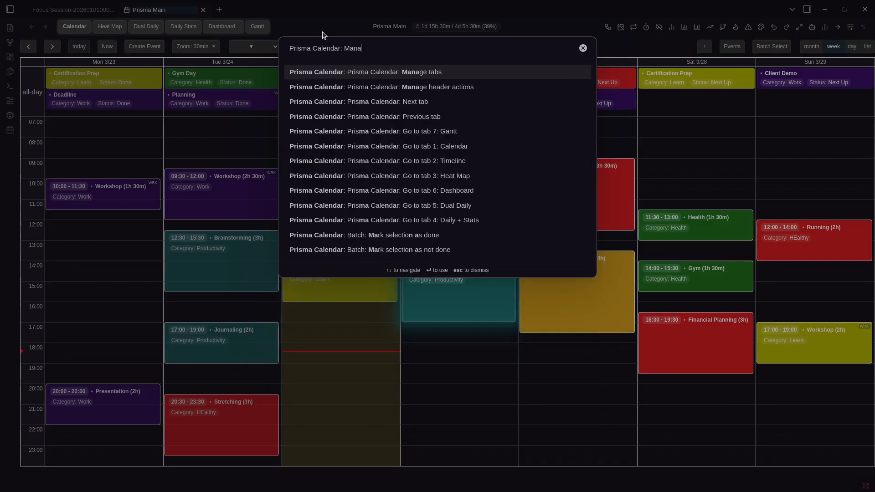
key("Return")
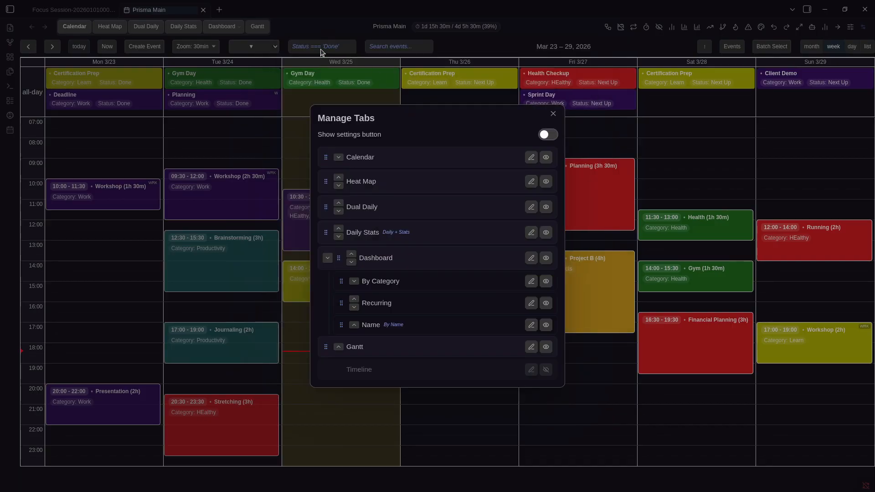
key("Escape")
Rerun Manage tabs from the command palette and enable the Show settings button option
key("ctrl+p")
key("Escape")
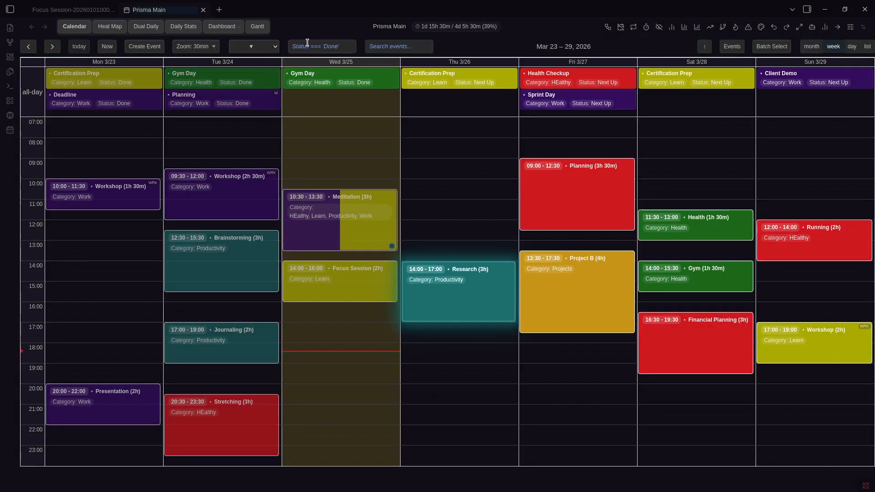
key("ctrl+p")
key("Return")
left_click(548, 135)
key("Escape")
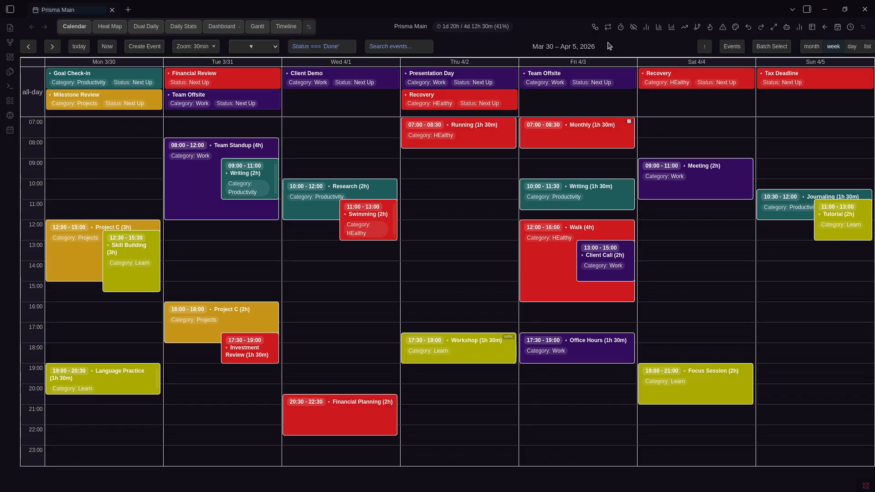
Toggle dependency arrows on and off, glance at Recurring events, then return to Mar 23–29
left_click(594, 27)
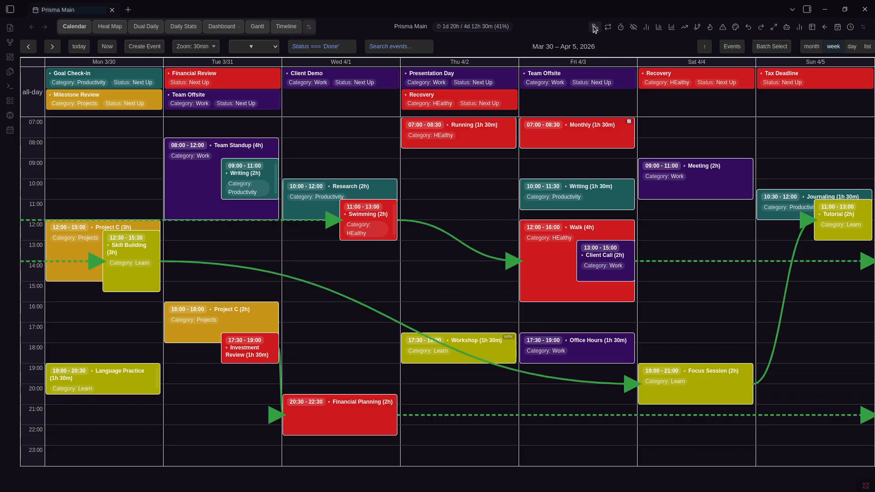
left_click(595, 27)
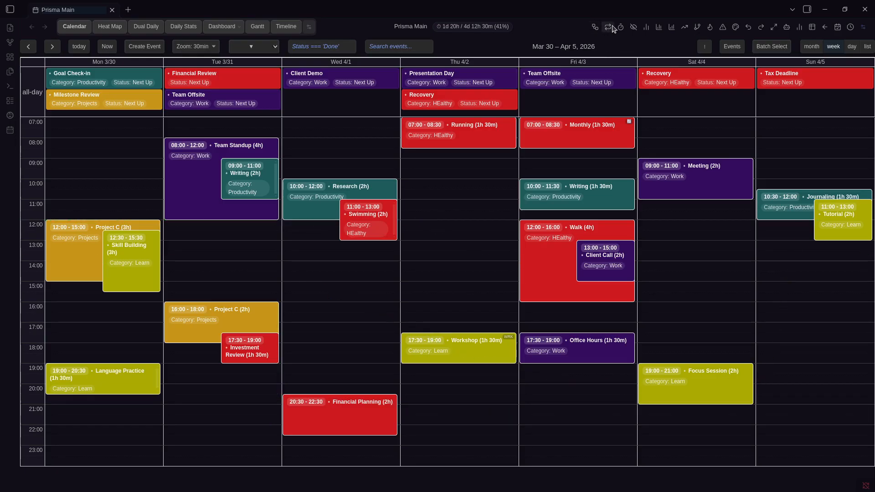
left_click(614, 28)
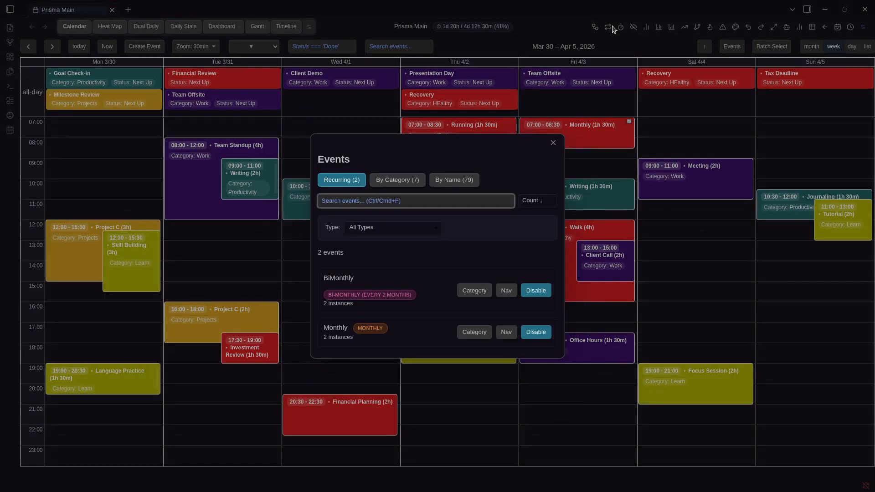
left_click(617, 47)
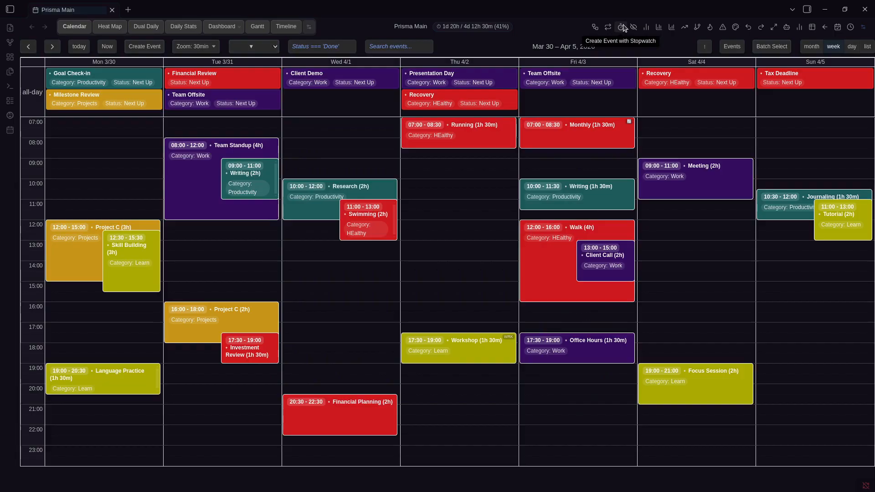
left_click(79, 46)
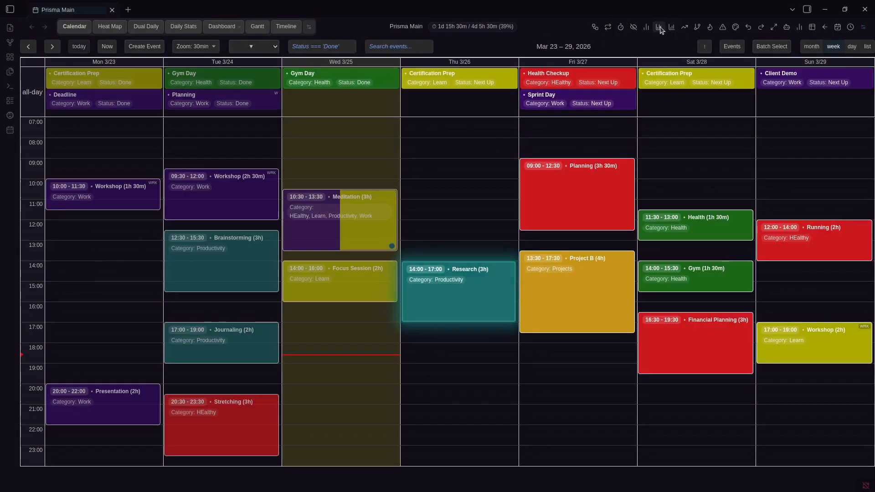
left_click(620, 27)
scroll(451, 227, "down", 4)
scroll(450, 191, "up", 4)
left_click(448, 128)
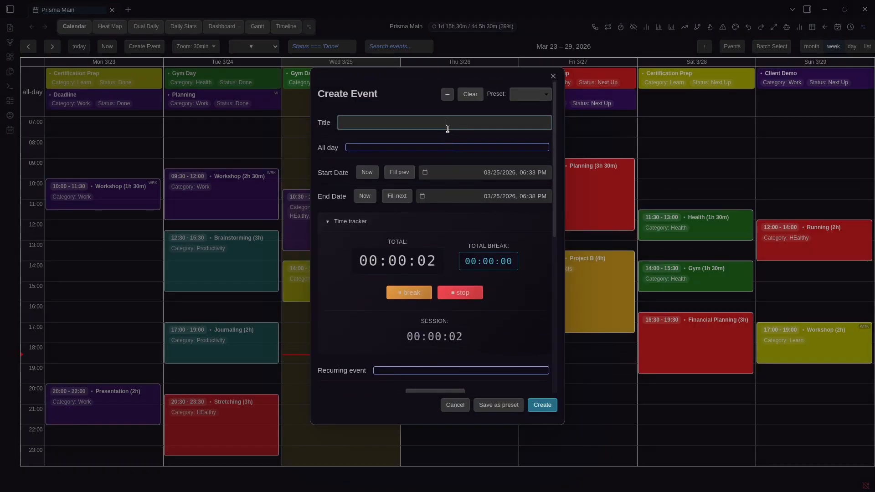
type("Focused")
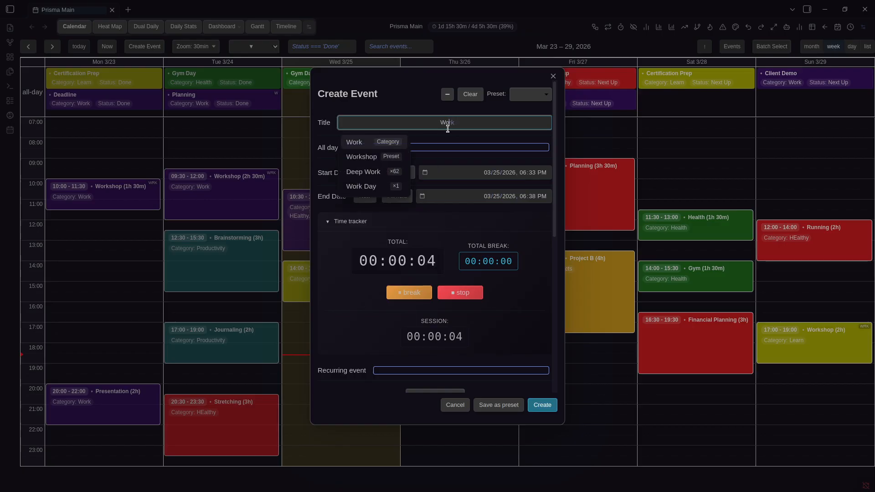
type(" S")
key("ctrl+BackSpace")
key("ctrl+BackSpace")
type("Focus Session")
key("Tab")
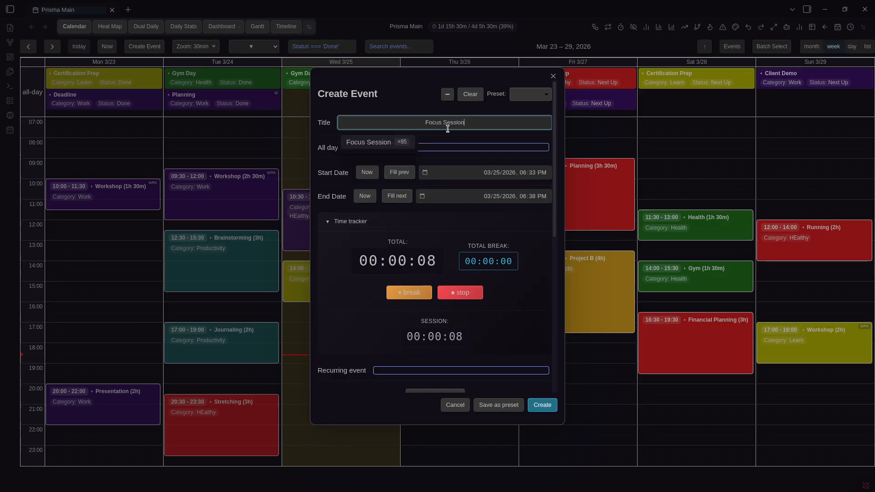
left_click(382, 96)
left_click(550, 405)
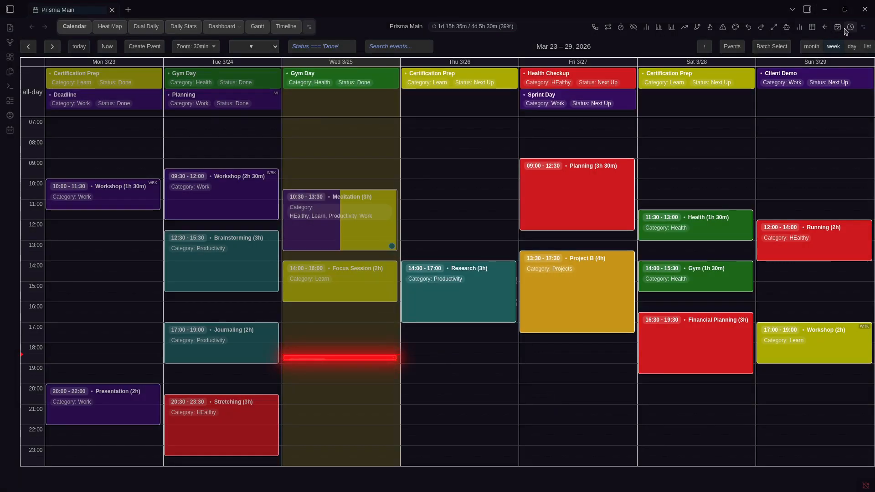
left_click(775, 27)
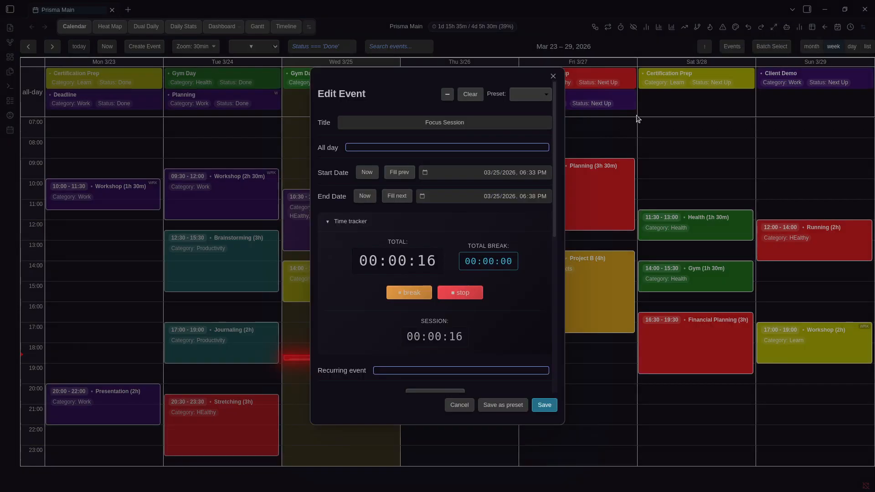
key("Escape")
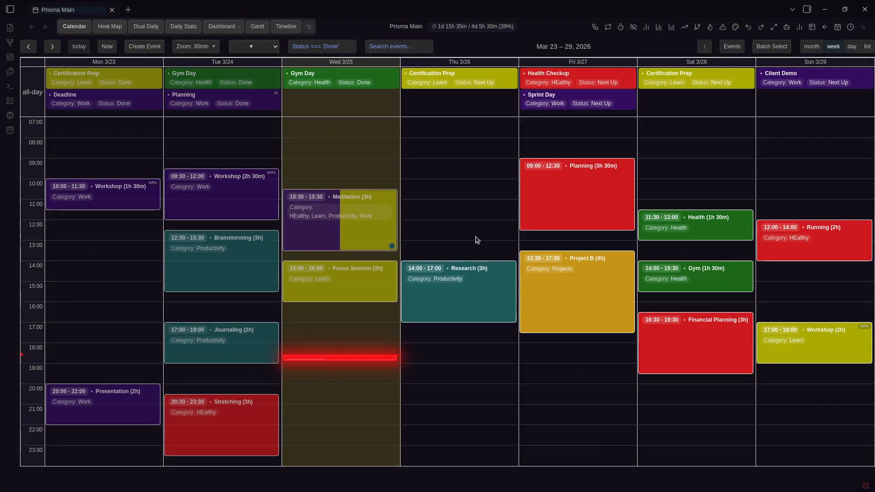
right_click(372, 356)
left_click(396, 254)
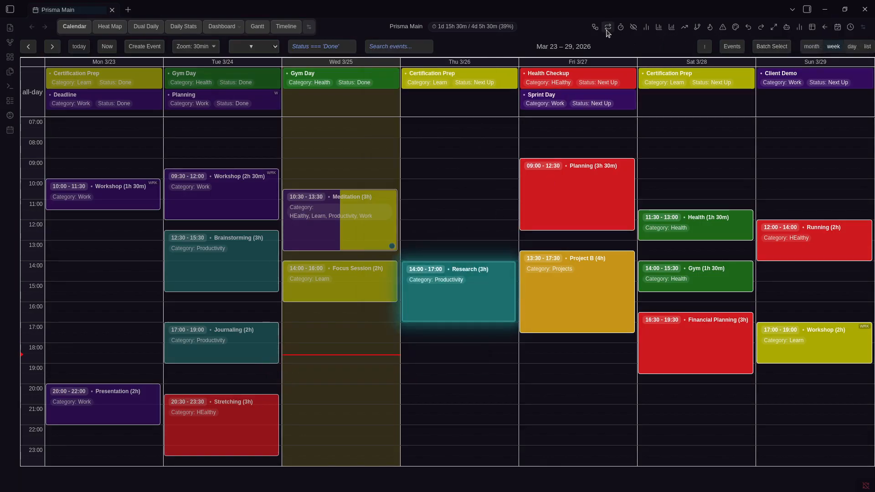
Check this week's skipped events and preview the distribution statistics
left_click(632, 28)
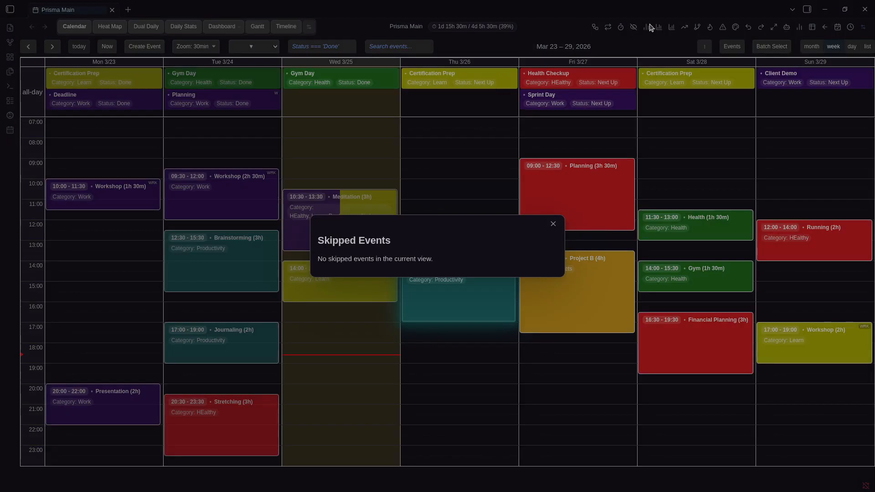
left_click(647, 29)
left_click(647, 28)
left_click(651, 28)
Open the daily category distribution chart and browse back to Wednesday, Mar 25
left_click(647, 28)
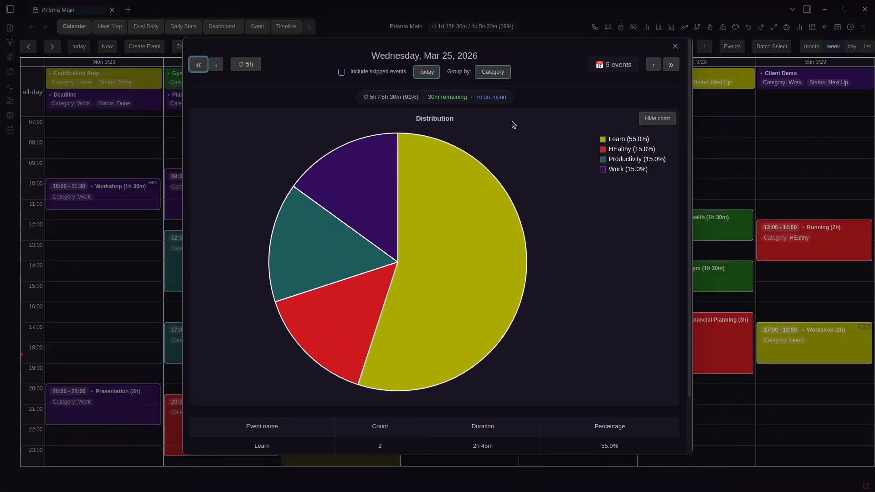
scroll(513, 125, "down", 2)
scroll(483, 414, "up", 2)
key("Right")
key("Right")
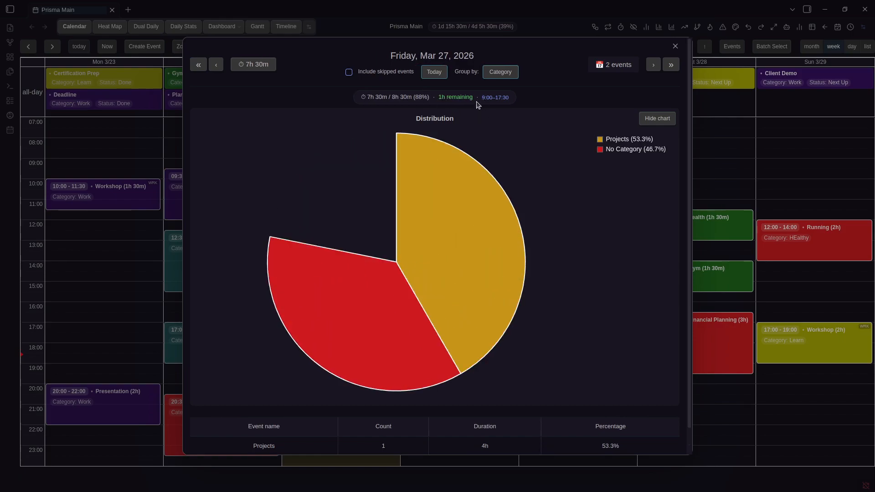
key("Left")
key("Left")
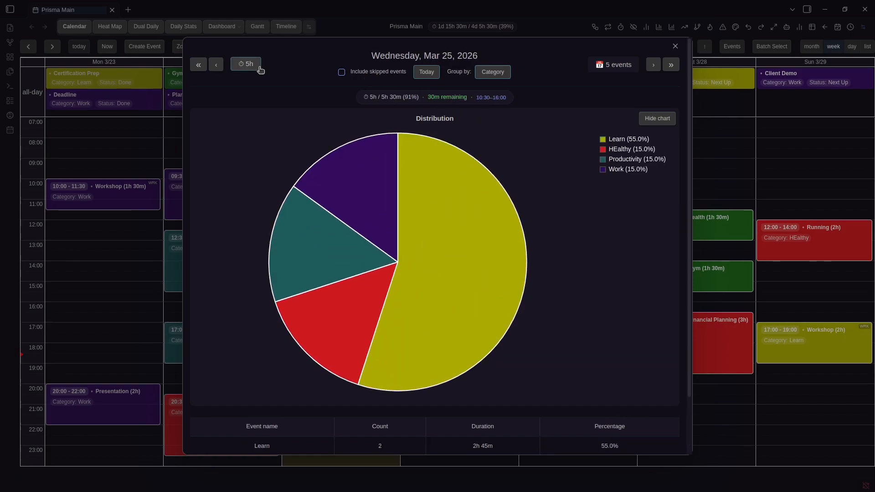
Include skipped events in the statistics, keeping the breakdown grouped by category
left_click(359, 73)
left_click(361, 74)
left_click(365, 74)
left_click(502, 75)
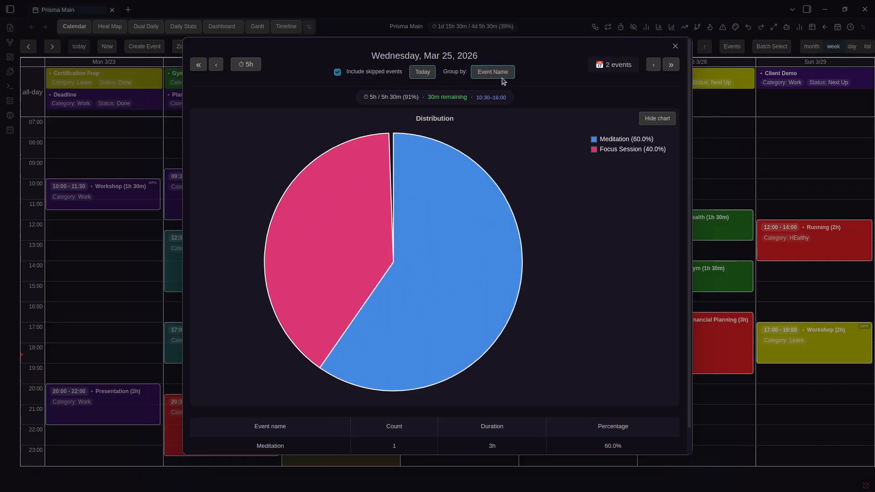
left_click(504, 76)
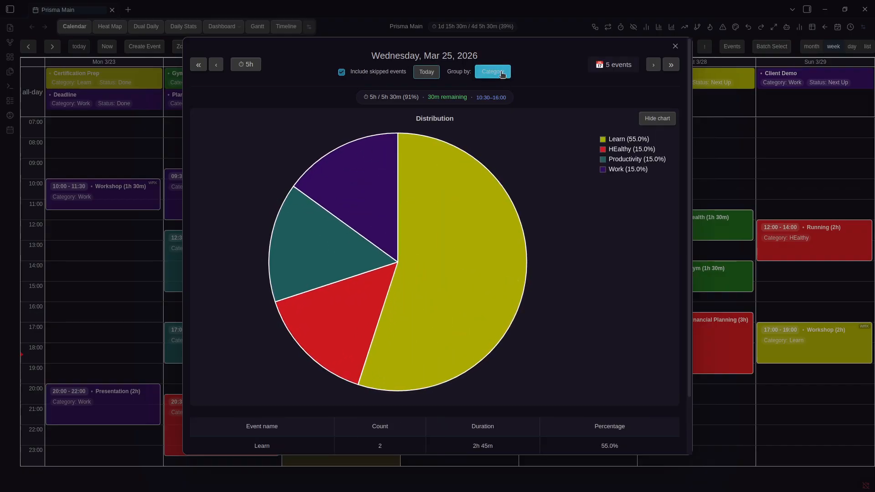
Navigate the daily stats to Wednesday, April 8, 2026 and hide the pie chart
left_click(427, 72)
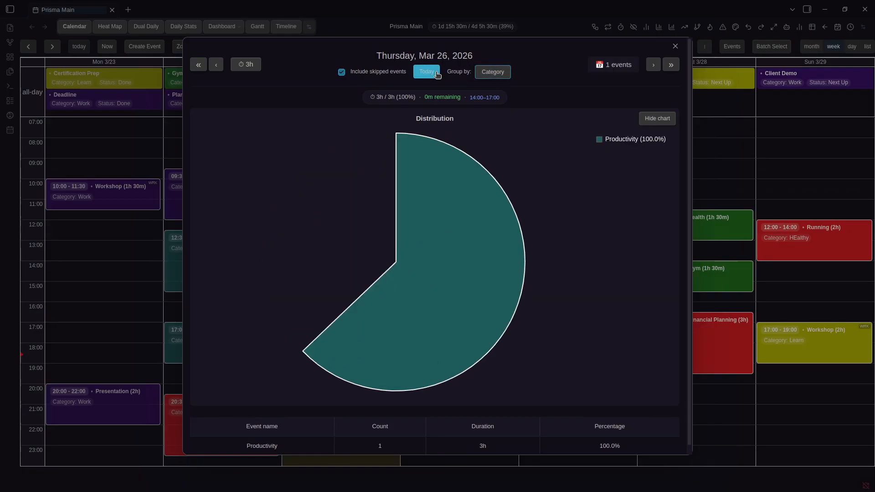
left_click(197, 67)
left_click(198, 66)
left_click(198, 66)
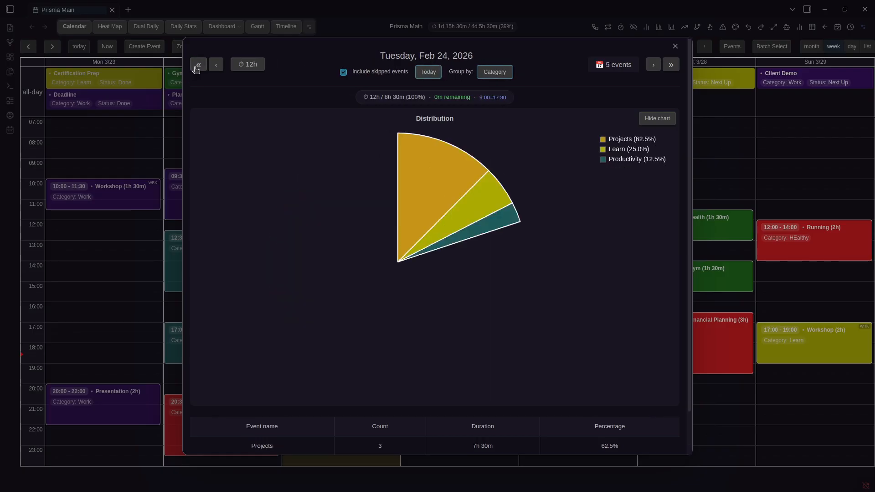
left_click(672, 65)
left_click(654, 66)
left_click(654, 66)
left_click(671, 65)
left_click(654, 65)
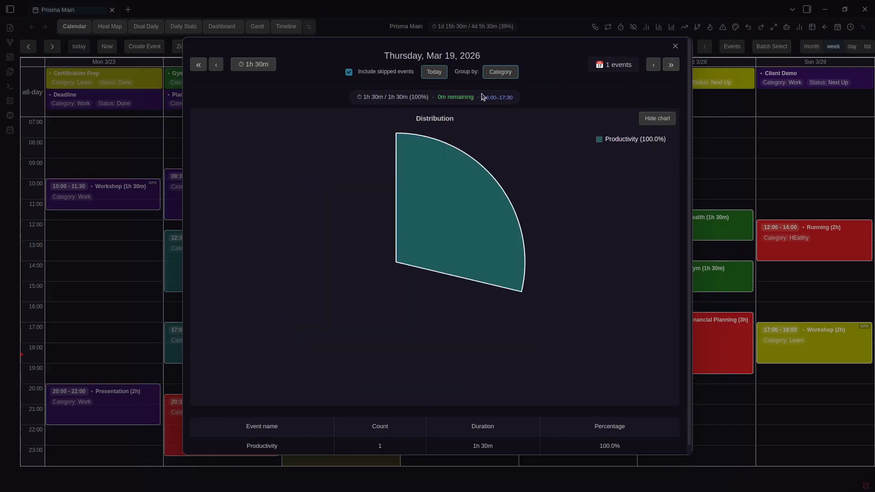
left_click(670, 65)
left_click(670, 65)
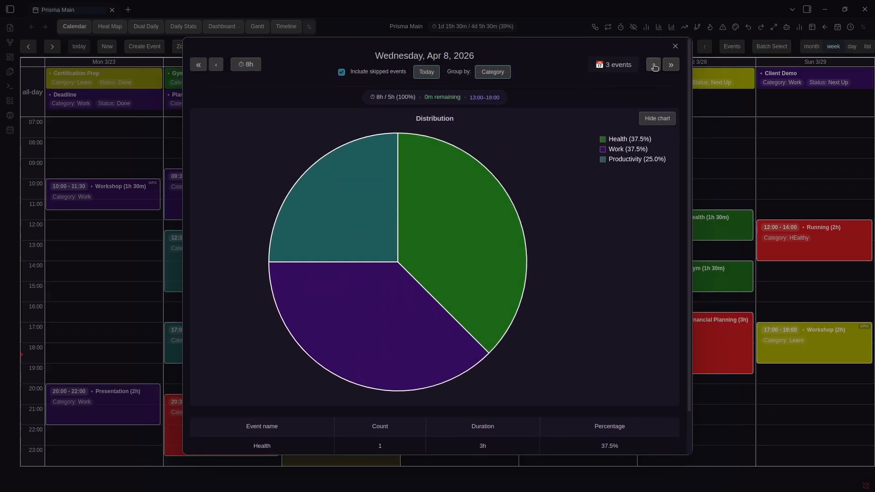
left_click(657, 119)
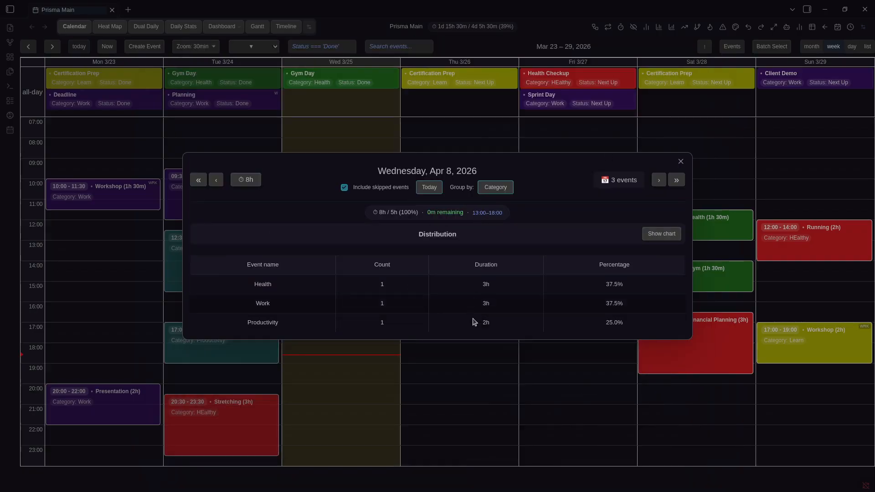
left_click(654, 236)
left_click(744, 125)
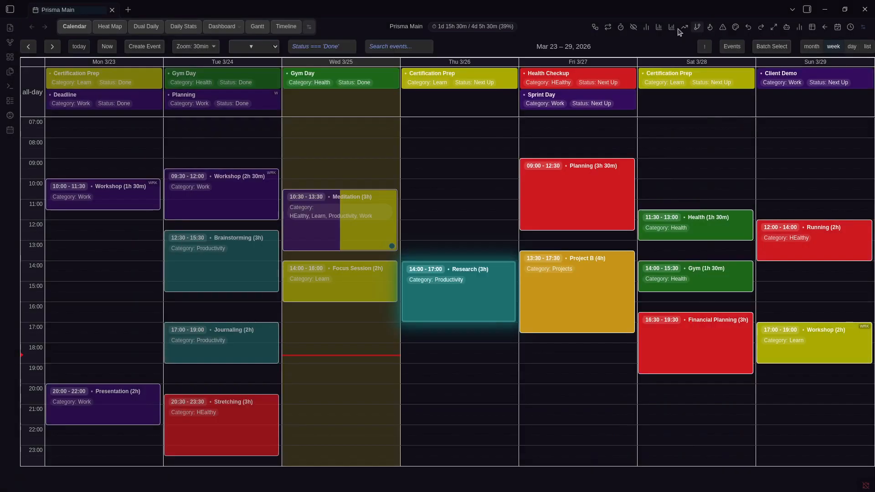
left_click(662, 31)
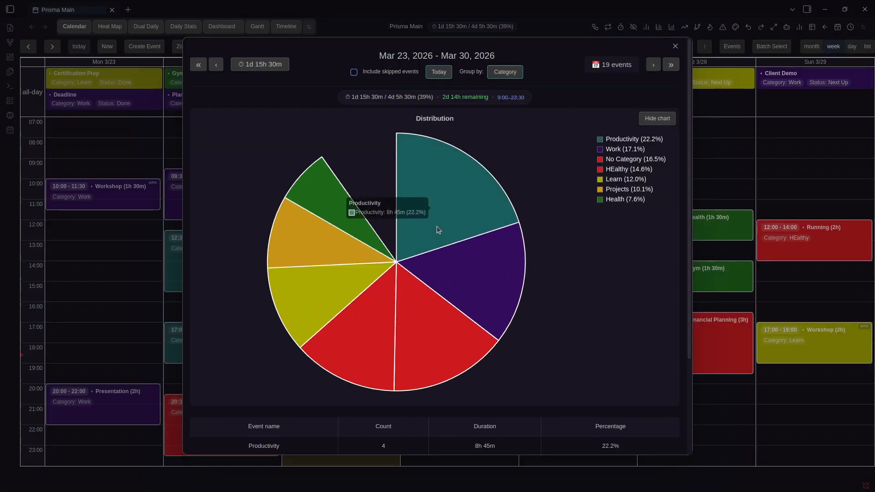
scroll(456, 237, "down", 3)
scroll(517, 405, "up", 3)
key("Right")
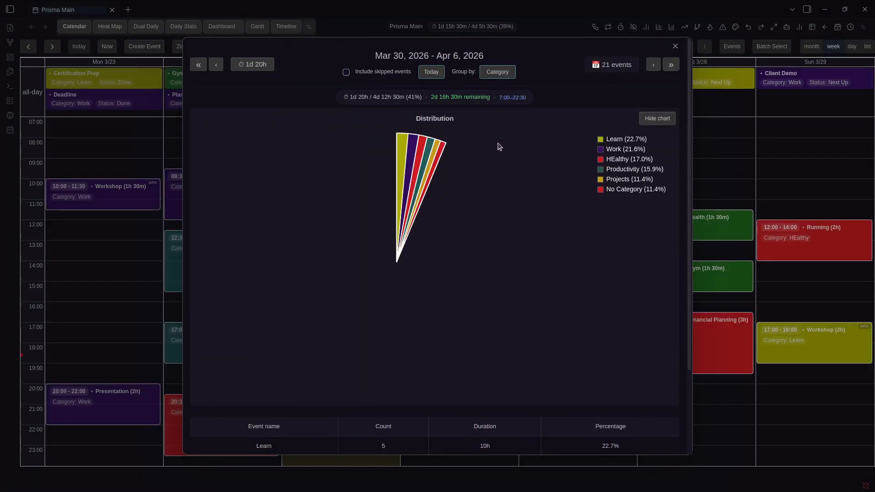
scroll(491, 142, "down", 3)
scroll(510, 135, "up", 3)
key("Right")
left_click(675, 29)
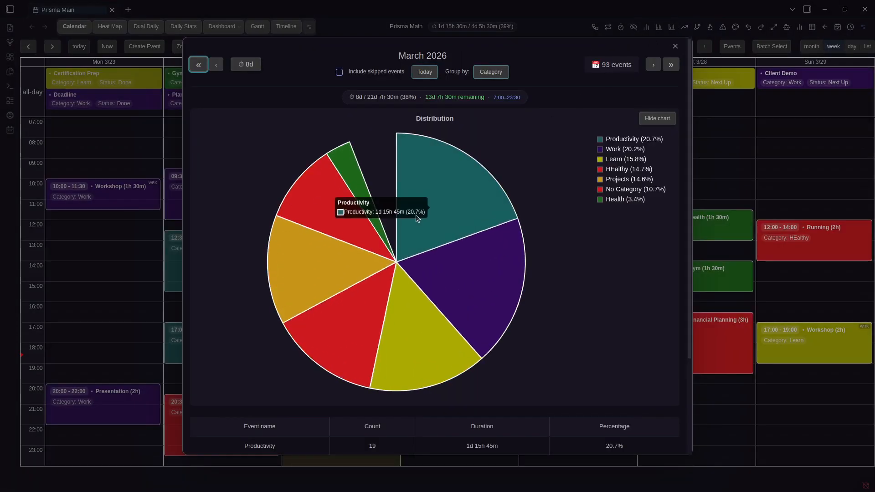
scroll(346, 171, "down", 3)
scroll(584, 273, "up", 3)
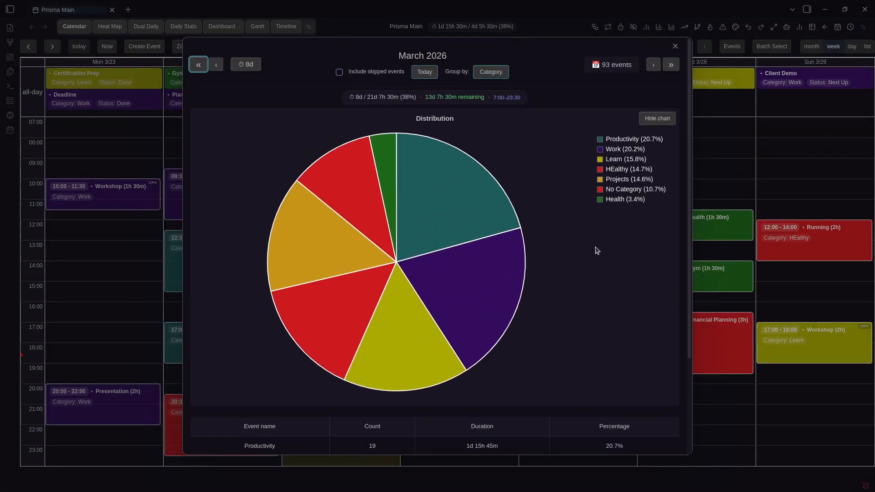
key("Right")
key("Escape")
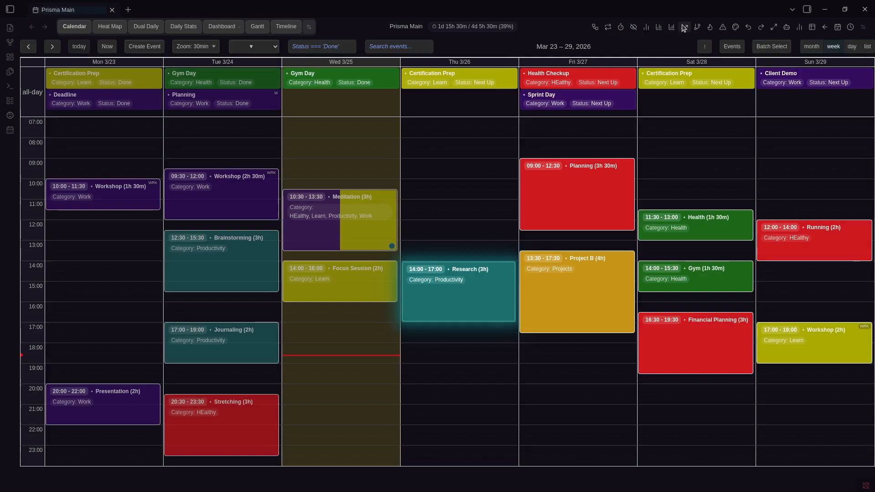
left_click(684, 28)
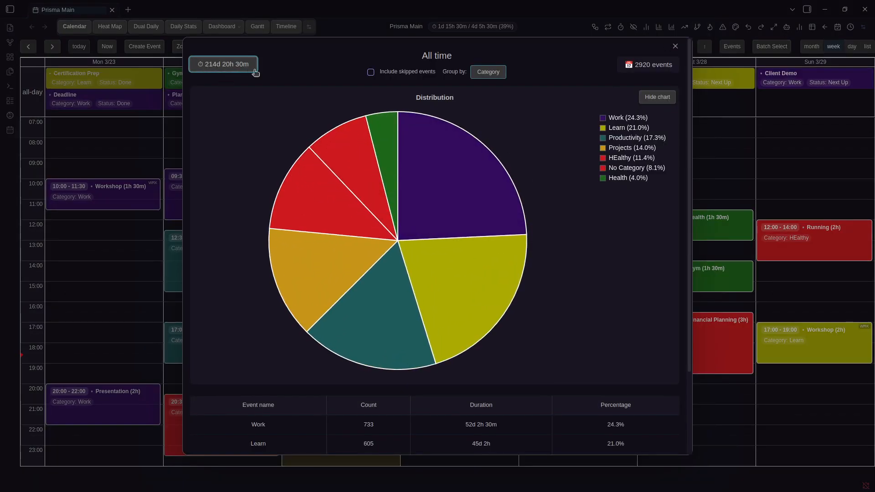
scroll(410, 260, "down", 2)
scroll(355, 267, "up", 2)
left_click(488, 72)
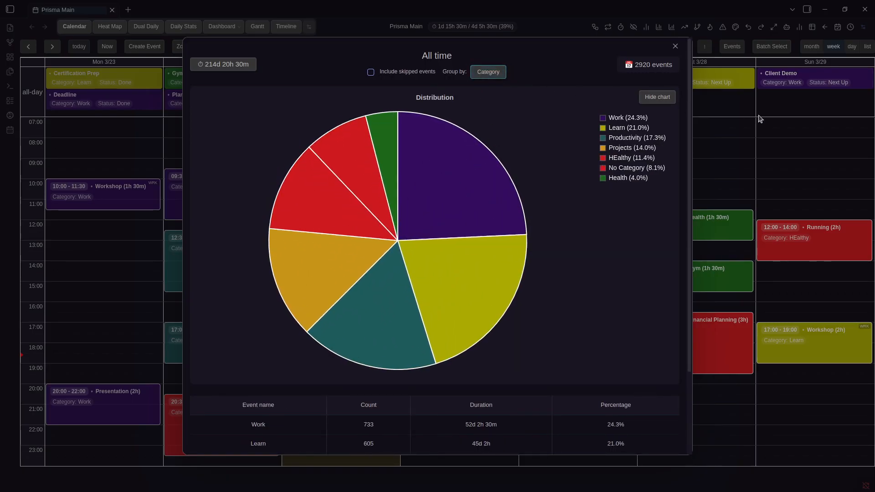
left_click(814, 118)
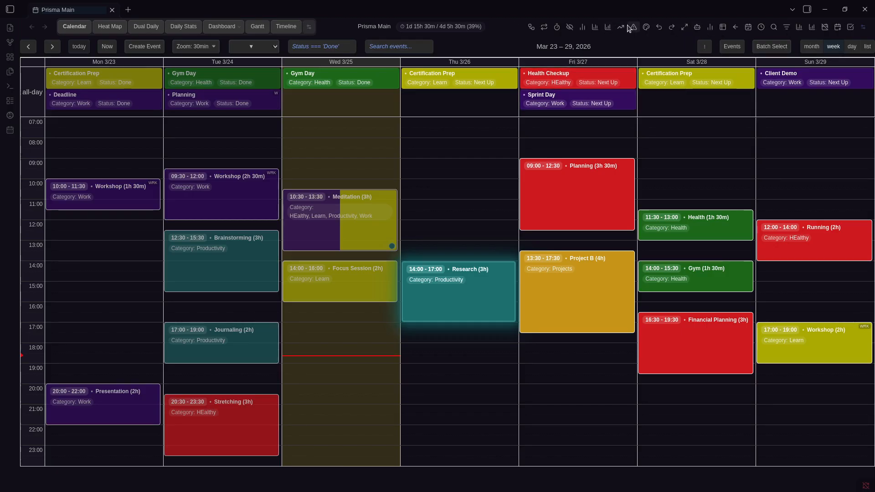
Highlight uncategorized events, then highlight all Health-category events chosen from the category dropdown
left_click(629, 28)
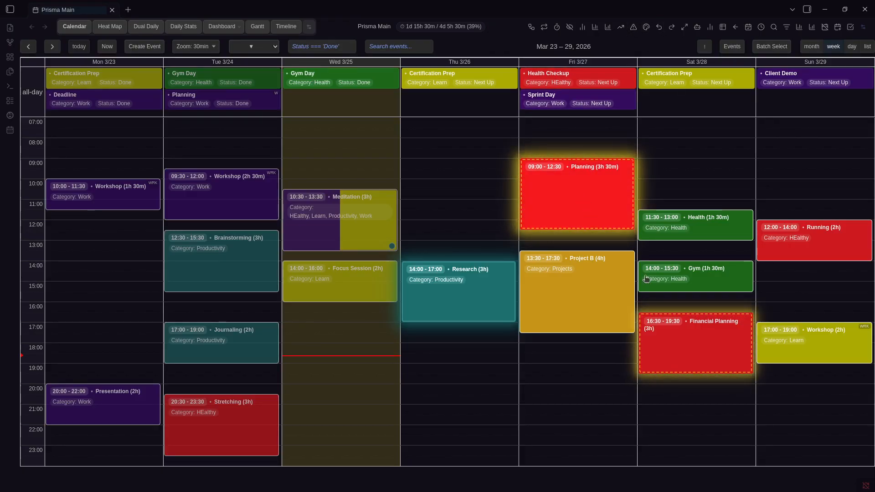
left_click(646, 27)
left_click(437, 219)
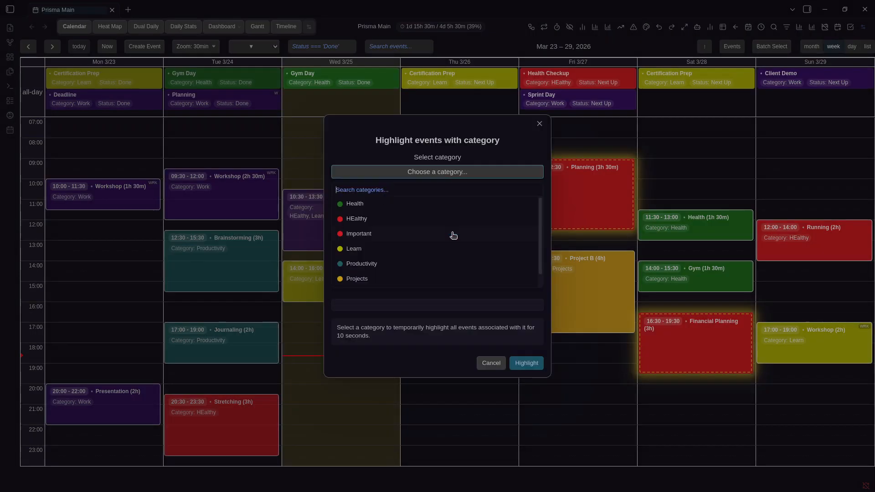
left_click(452, 233)
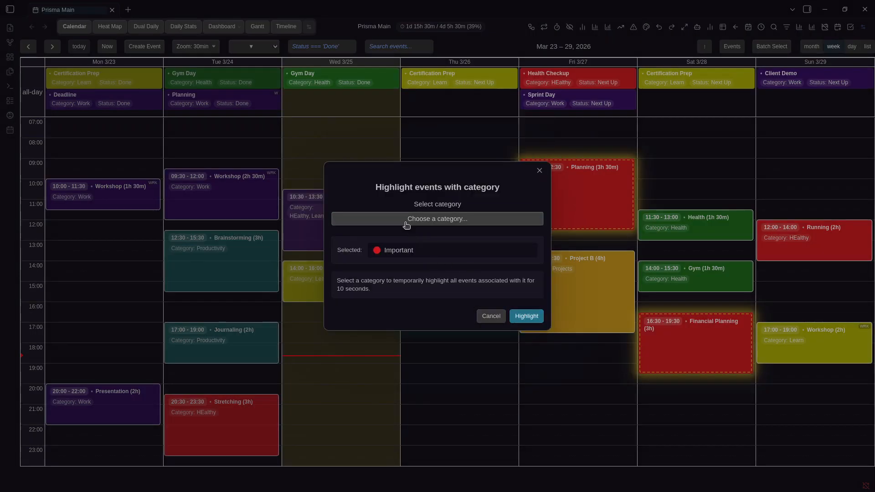
left_click(391, 219)
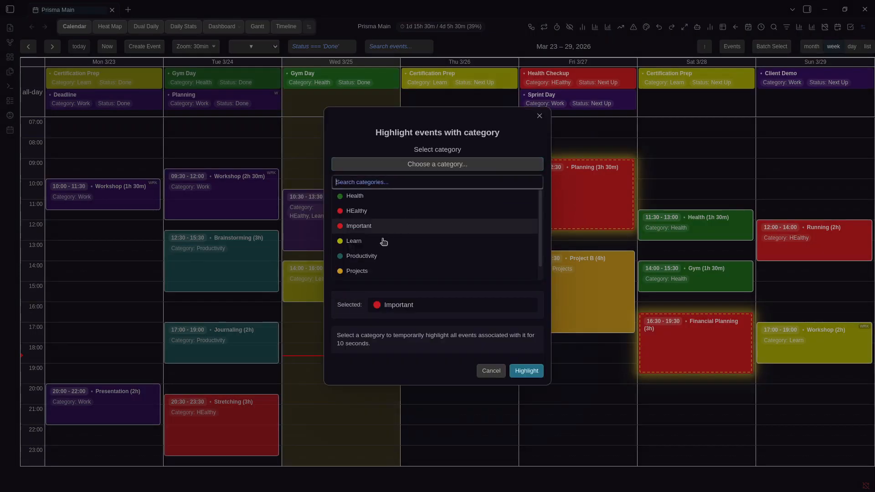
left_click(373, 197)
left_click(527, 371)
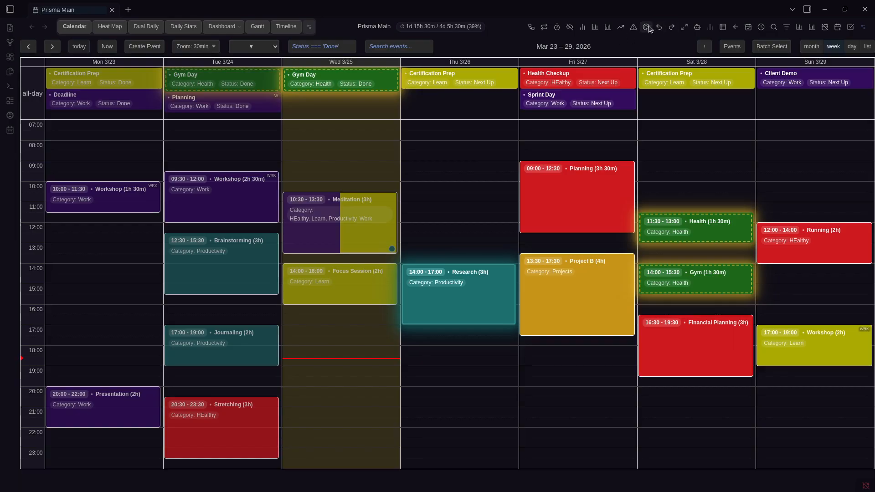
Create 'New Event' from 08:30 to 10:00 on Saturday 3/28
left_click_drag(699, 156, 700, 182)
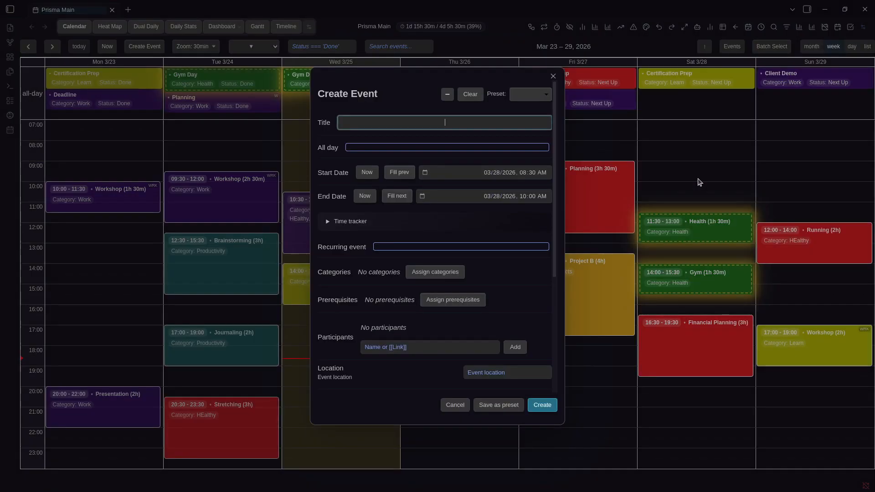
type("New Event")
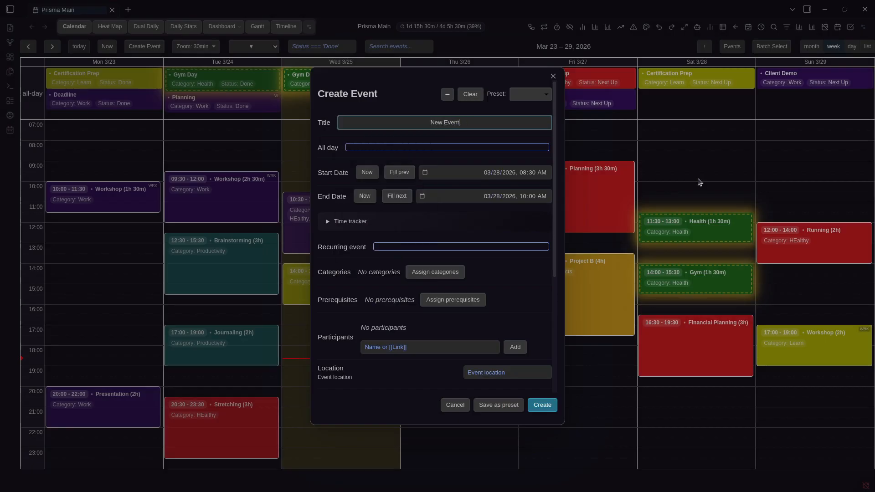
key("Return")
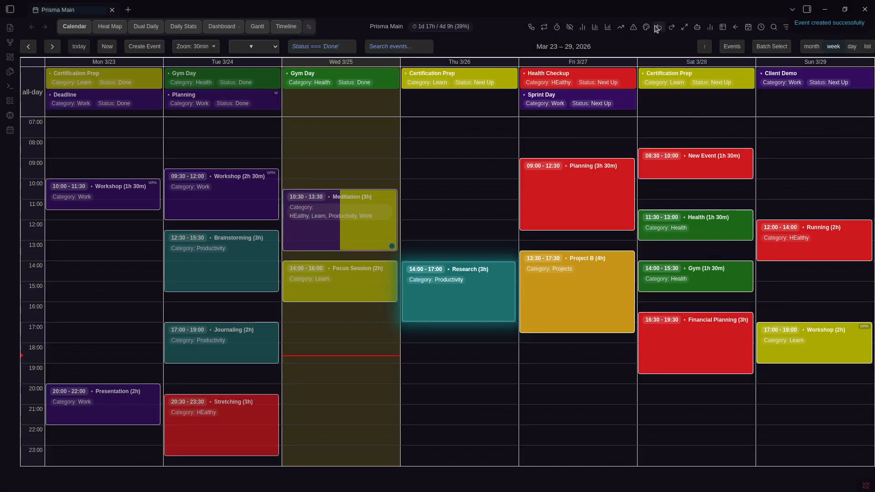
Test undo and redo of the new event via toolbar and Prisma command palette, keeping it
left_click(658, 28)
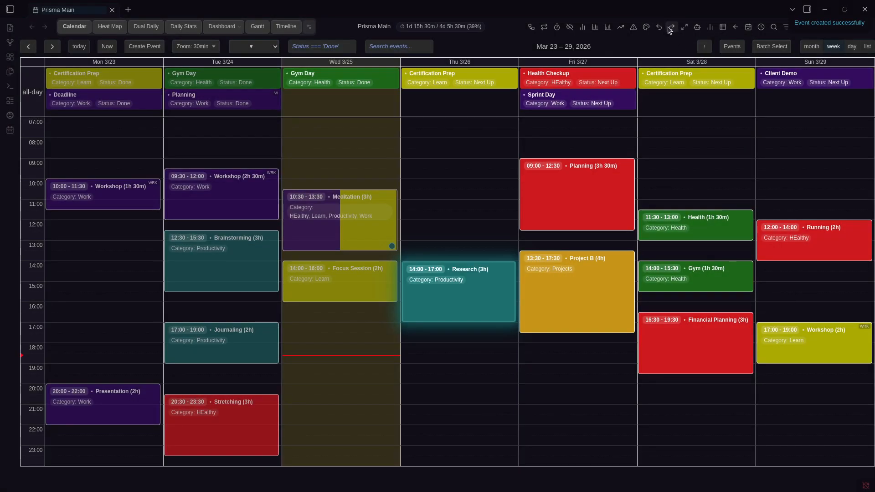
left_click(671, 28)
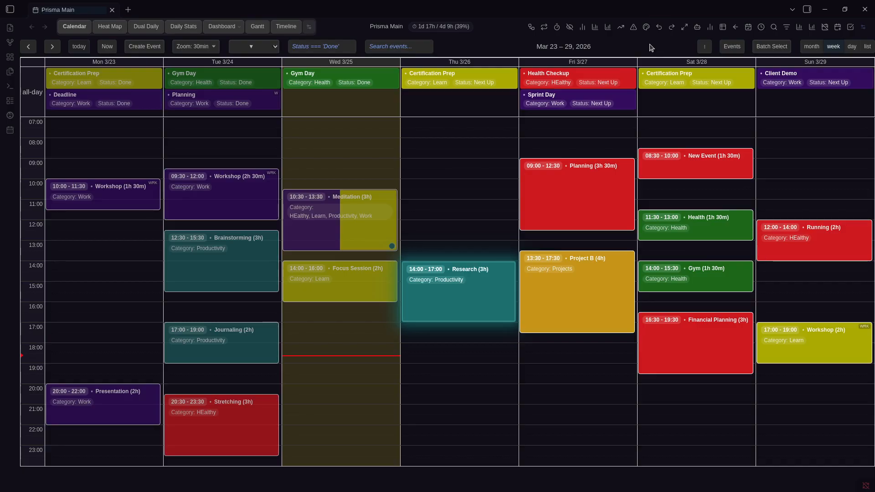
key("ctrl+p")
type("Prisma")
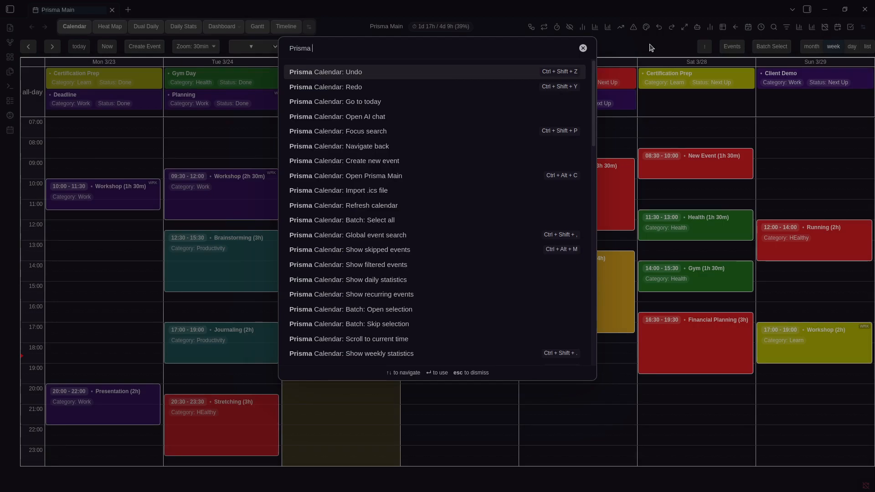
left_click(519, 74)
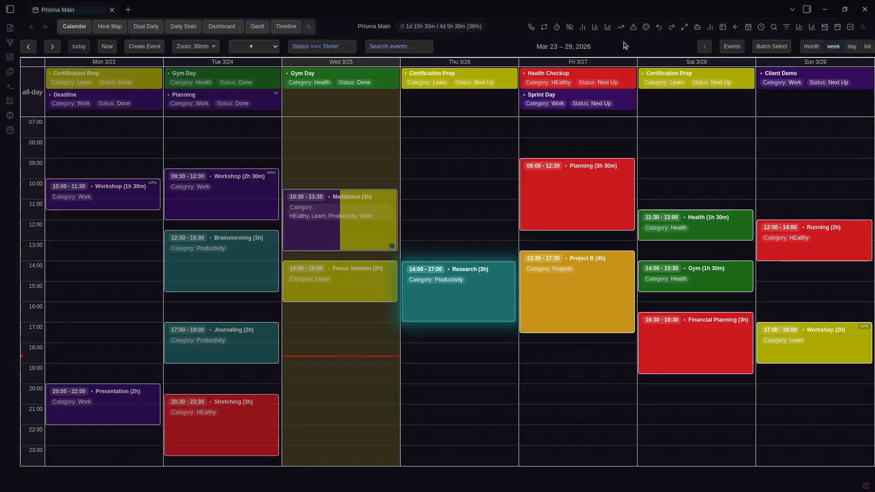
left_click(672, 30)
left_click(660, 28)
left_click(671, 29)
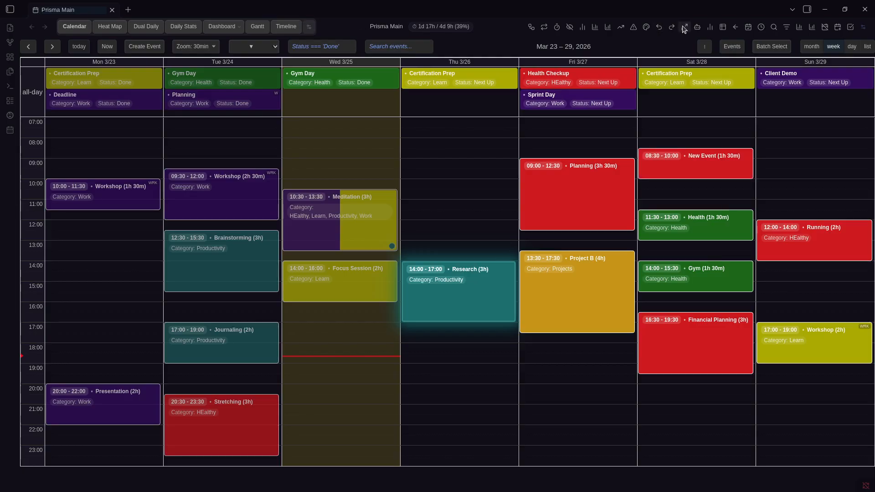
Open and close the Research event editor, then open and close an empty side pane
right_click(412, 307)
left_click(461, 50)
left_click(447, 94)
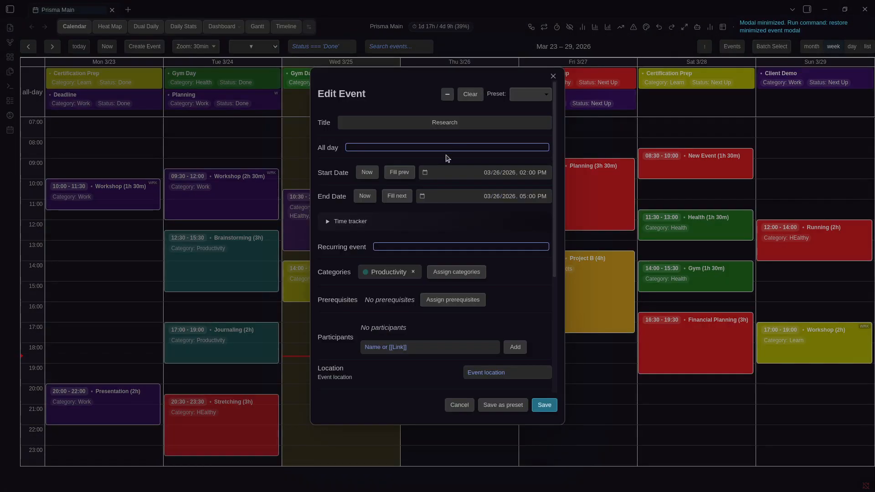
left_click(680, 39)
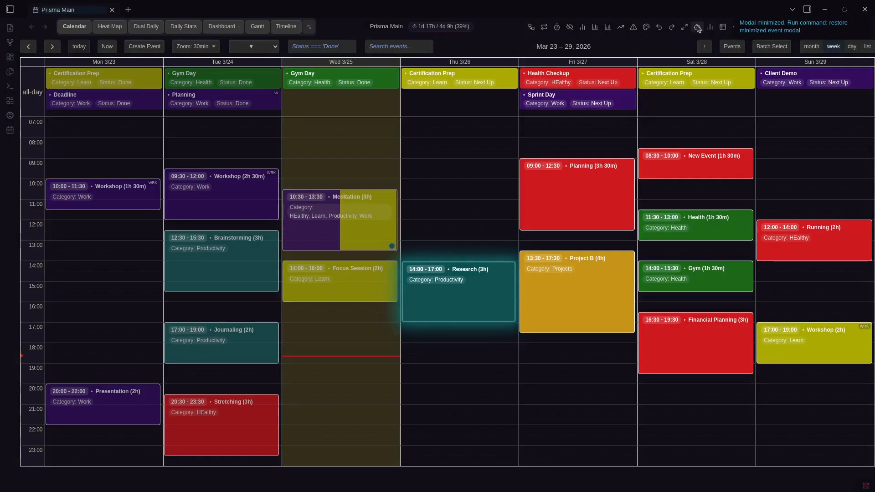
left_click(698, 28)
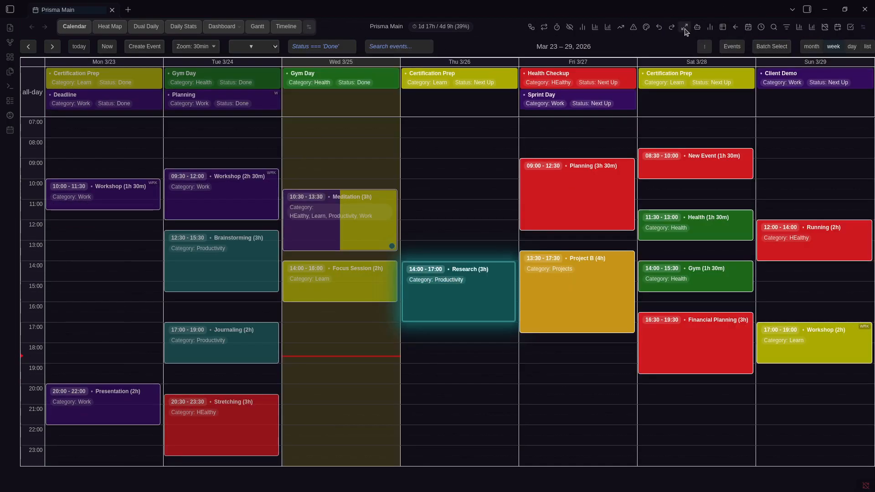
left_click(698, 29)
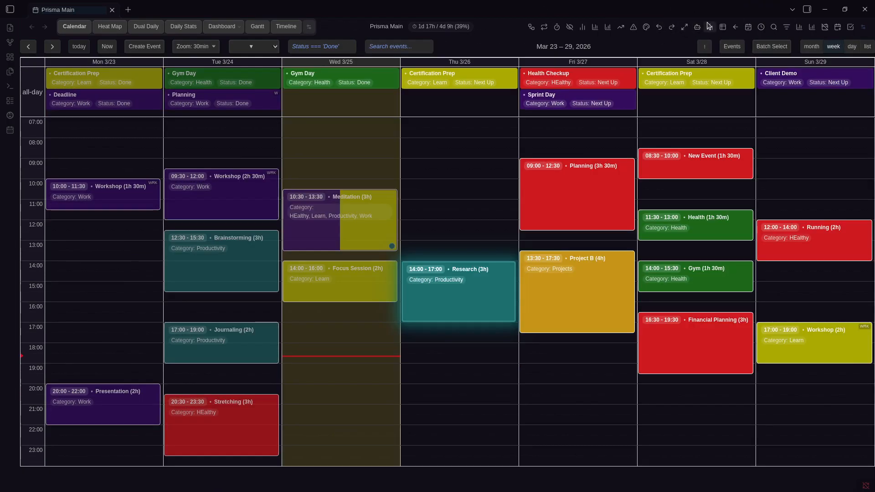
View today's statistics, go back to the Mar 16–22 week and switch to day view
left_click(710, 27)
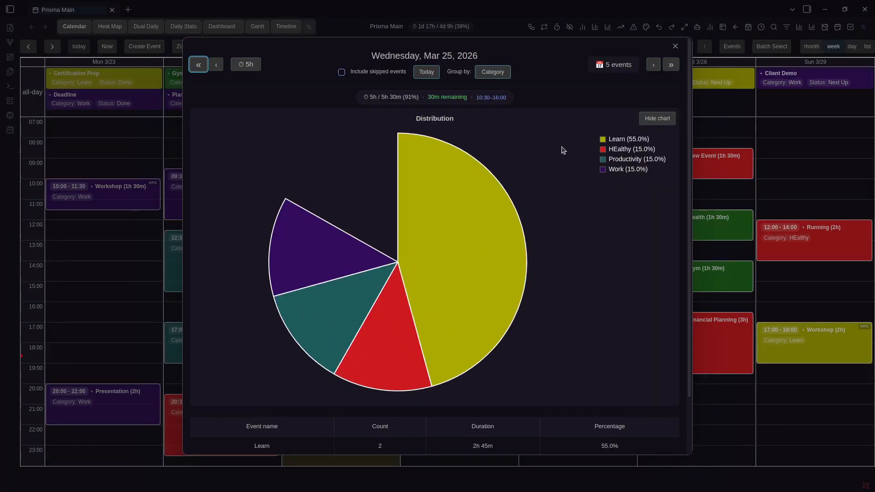
left_click(632, 22)
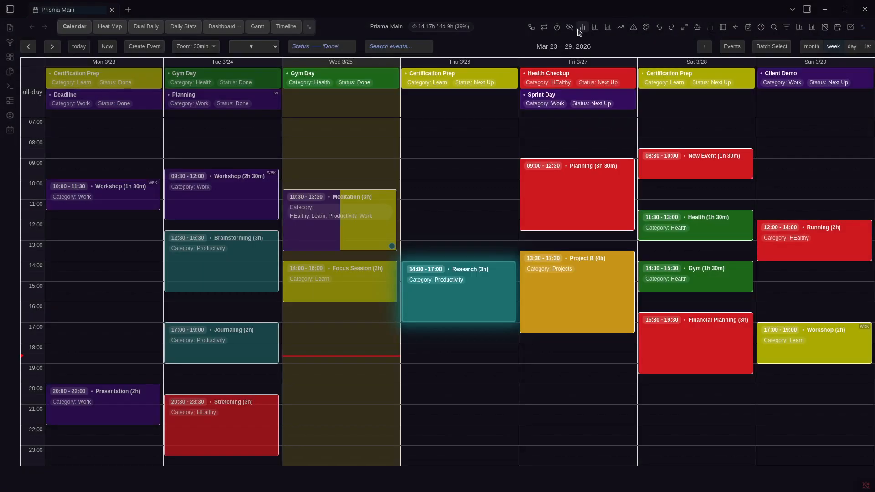
key("Left")
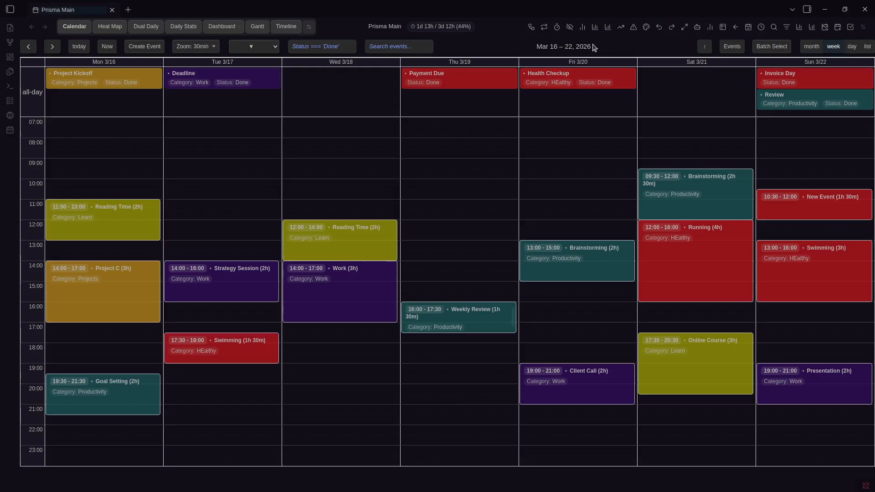
left_click(852, 46)
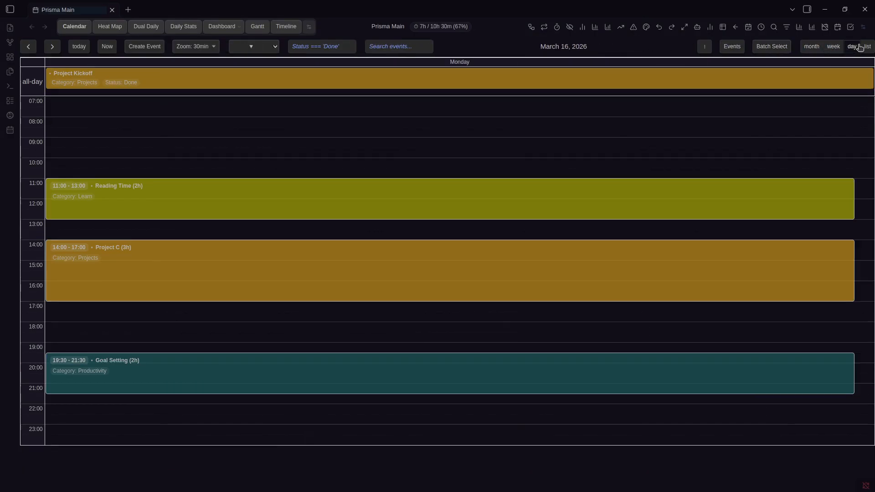
Check daily statistics for March 16 and 25, then step back to Sunday, March 15
left_click(597, 27)
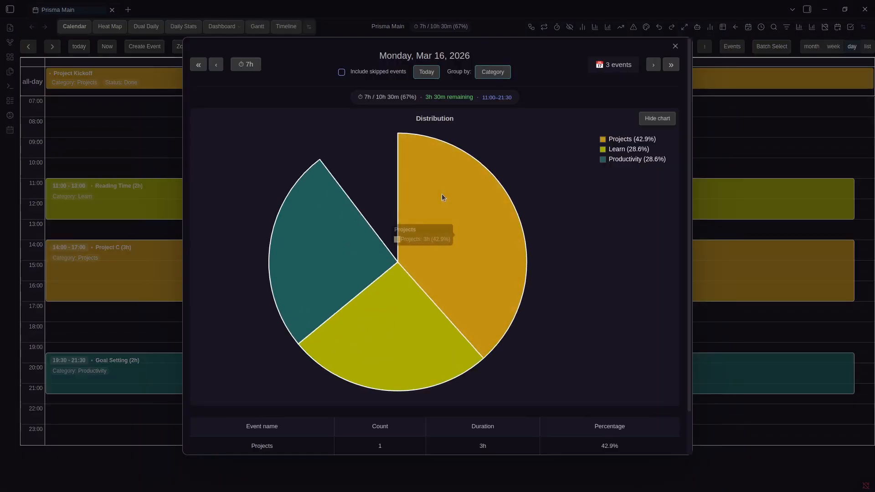
left_click(762, 72)
left_click(710, 26)
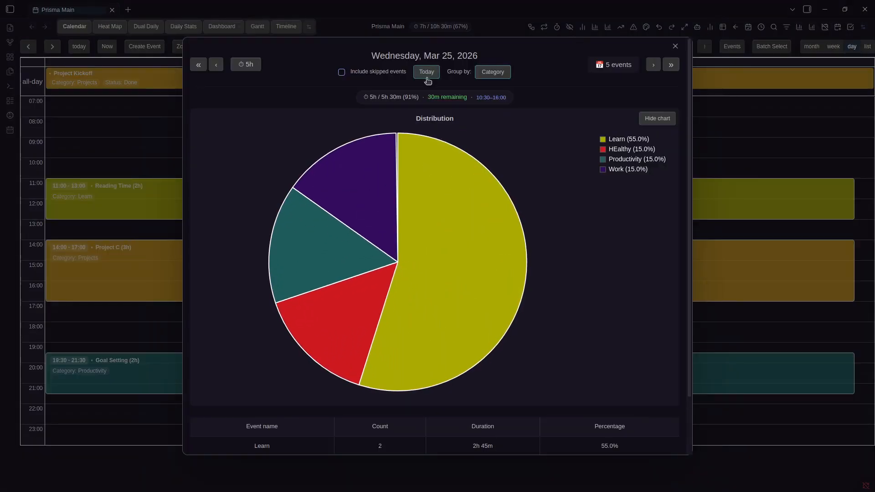
left_click(750, 129)
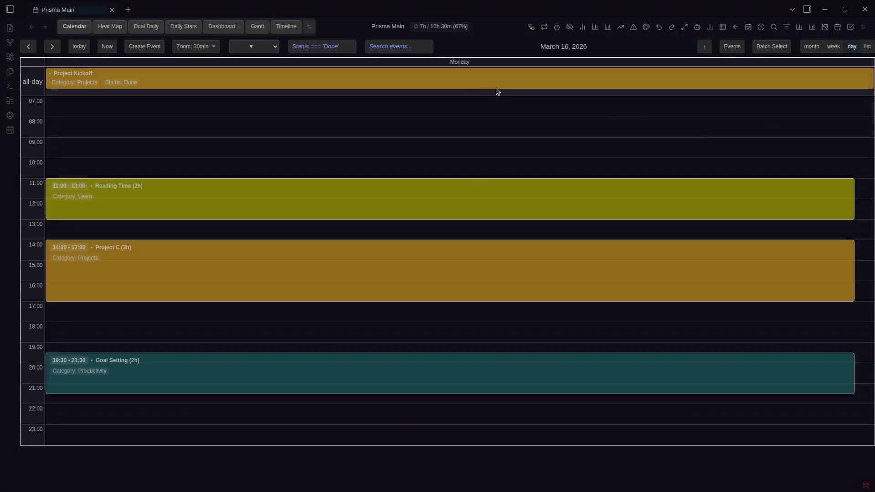
key("Left")
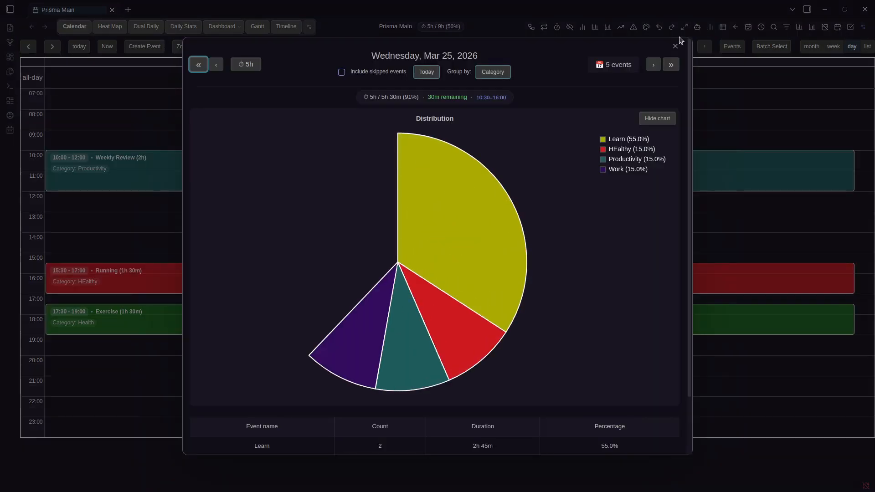
Review March 15's statistics and its Sunday events list, then close them
left_click(711, 27)
left_click(708, 100)
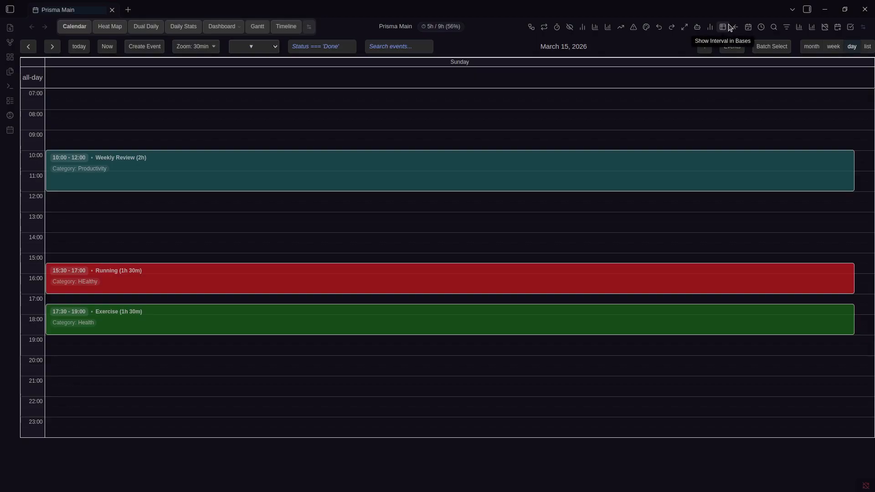
left_click(731, 27)
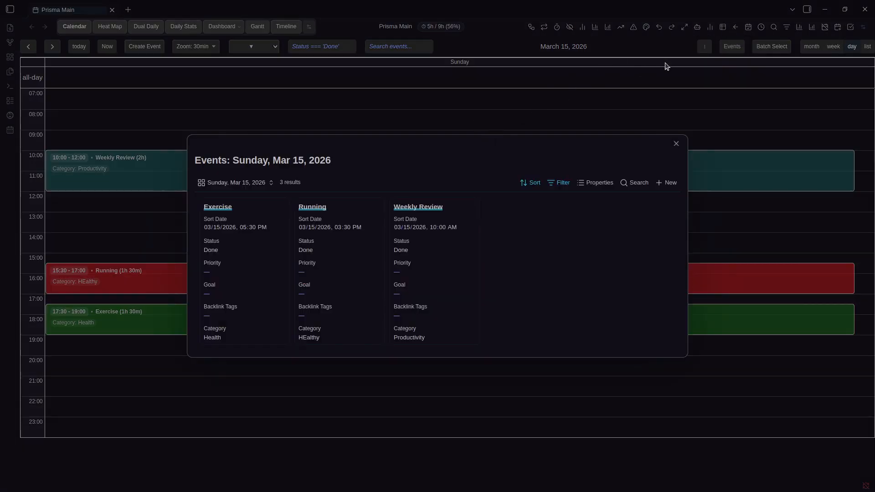
left_click(518, 110)
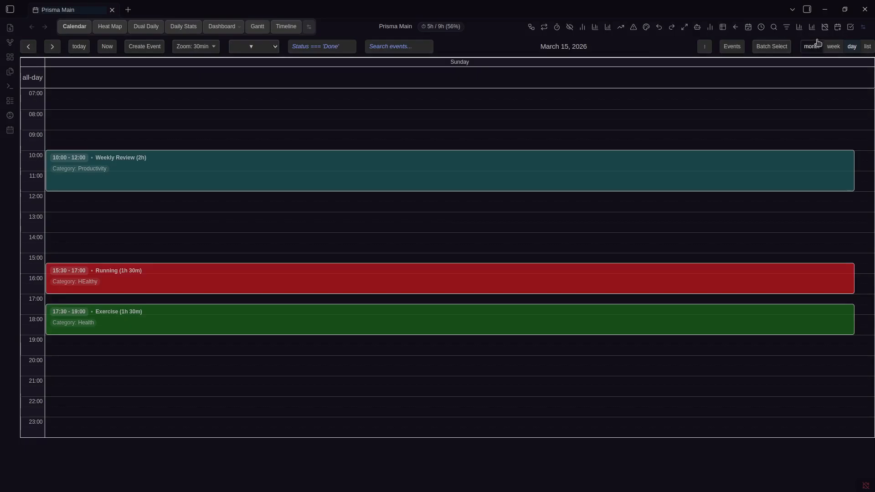
Switch to the March 2026 month view and browse its events list before closing it
left_click(812, 46)
left_click(726, 29)
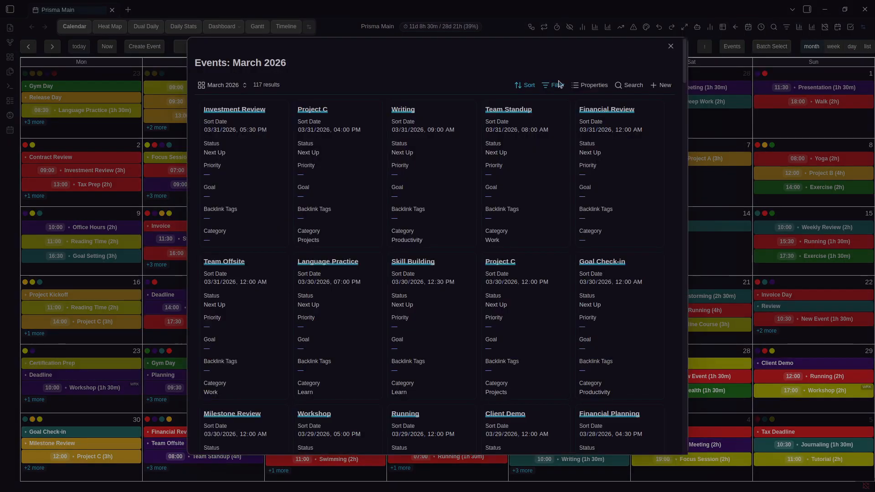
scroll(452, 203, "down", 10)
scroll(483, 249, "up", 15)
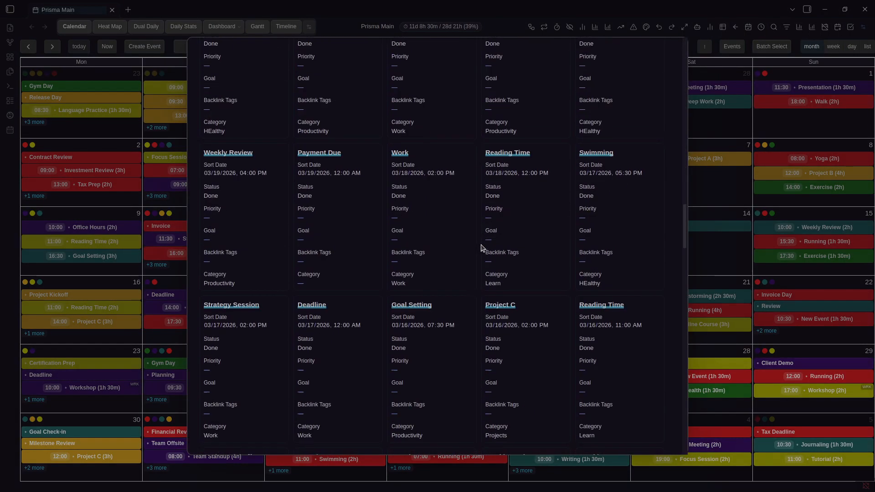
left_click(781, 151)
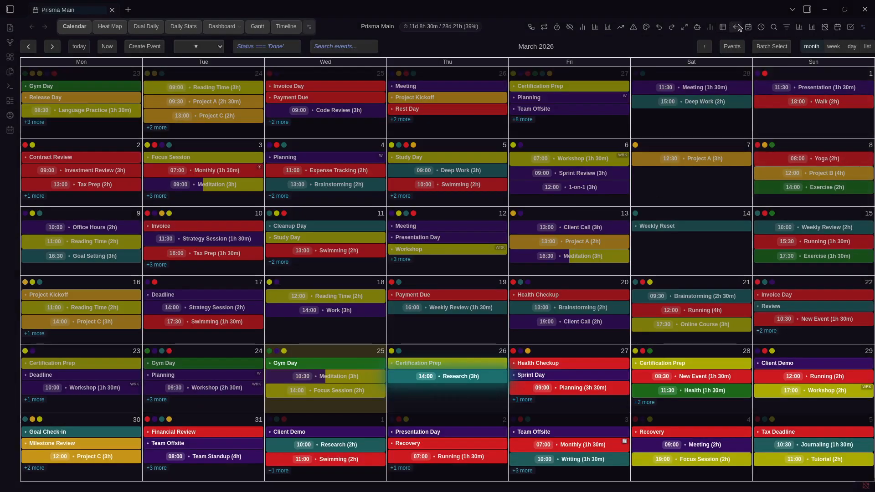
Switch to week view and inspect the Friday Walk event's options in the Feb 23 week
left_click(833, 46)
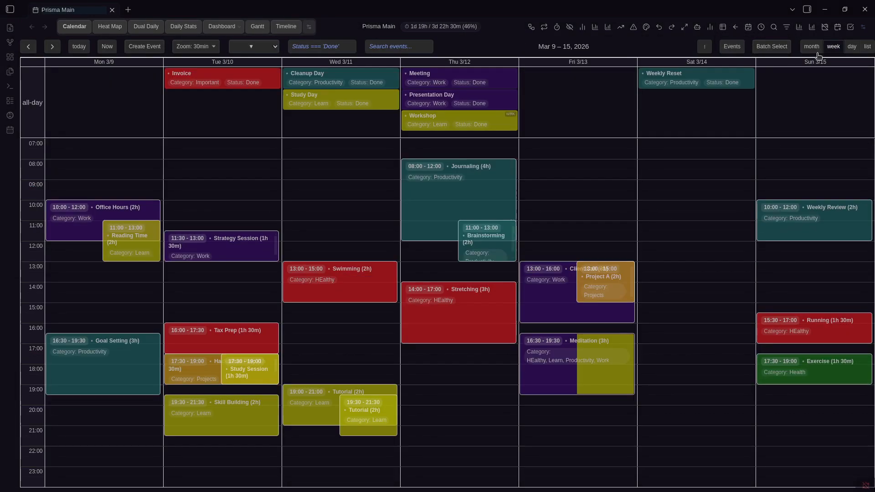
key("Left")
key("Left")
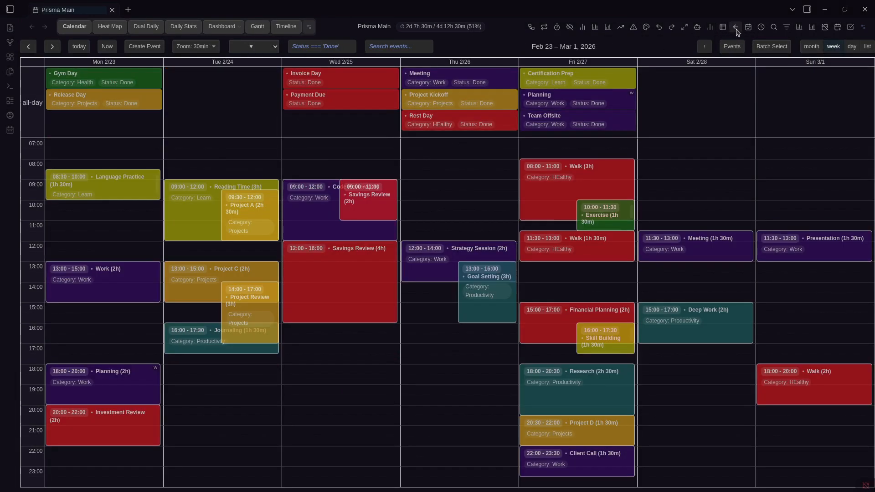
right_click(616, 194)
right_click(585, 211)
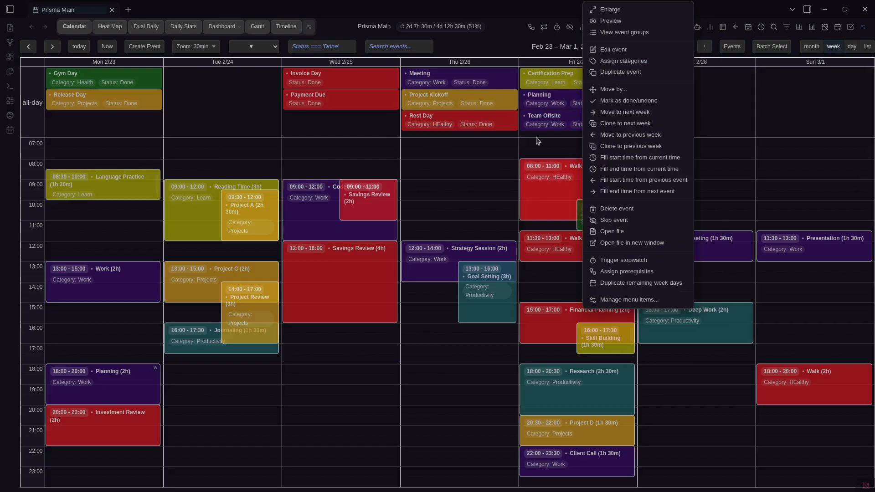
left_click(499, 33)
key("Right")
key("Right")
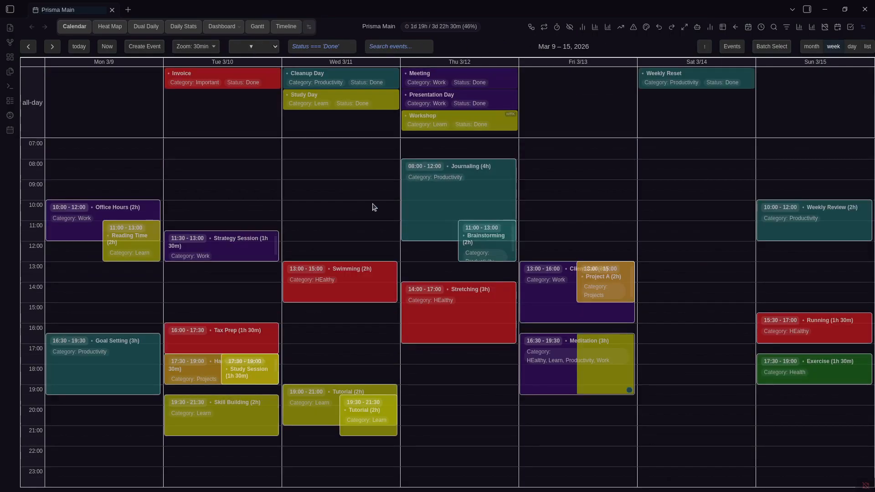
Create 'New Recurring Event' on Tuesday 10 March, 07:00–09:00, repeating bi-weekly
left_click(241, 172)
key("Escape")
key("Right")
key("Right")
key("Left")
key("Left")
left_click_drag(226, 144, 238, 171)
type("New Recurring Even")
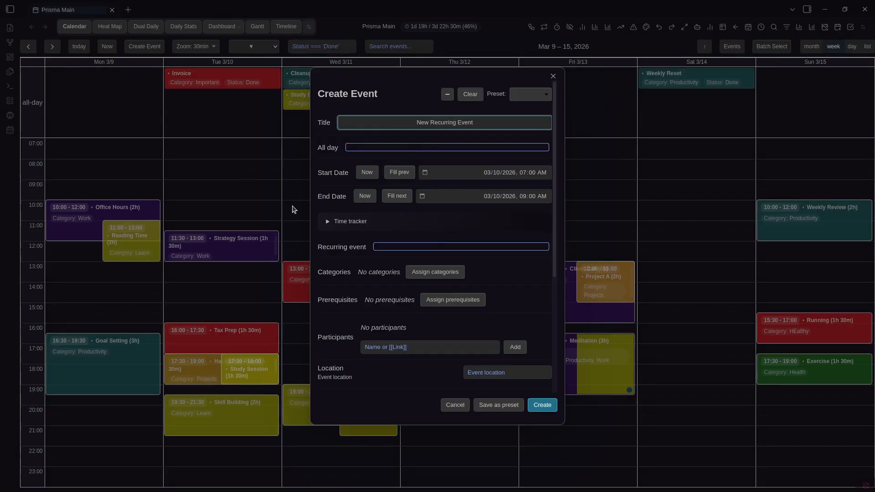
left_click(439, 246)
left_click(484, 289)
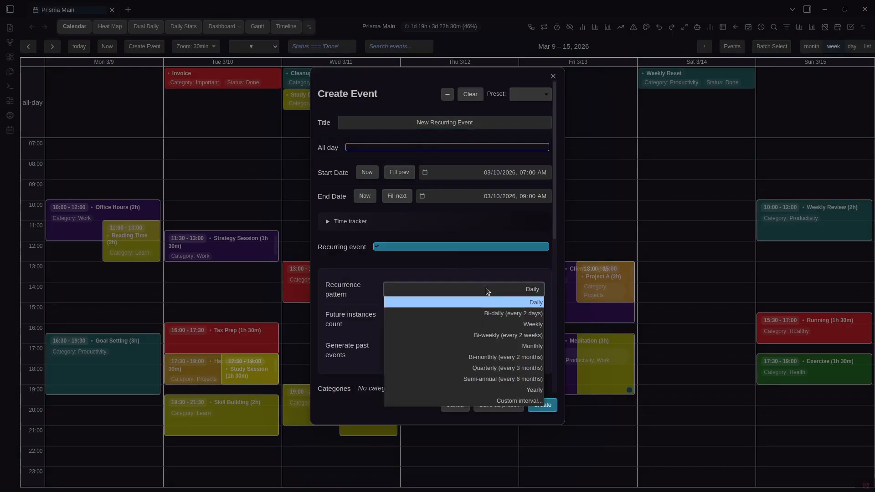
left_click(521, 334)
left_click(543, 405)
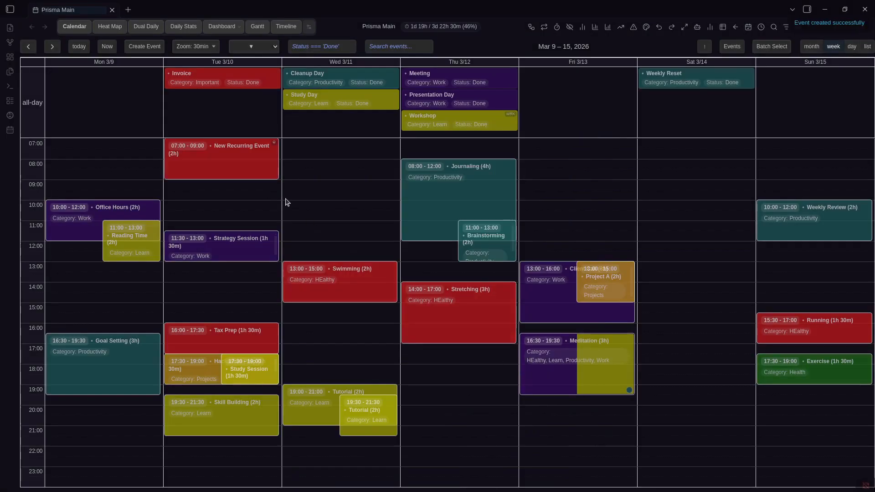
From a later instance in the Apr 6–12 week, jump to the recurring event's source twice
key("Right")
key("Right")
key("Right")
key("Right")
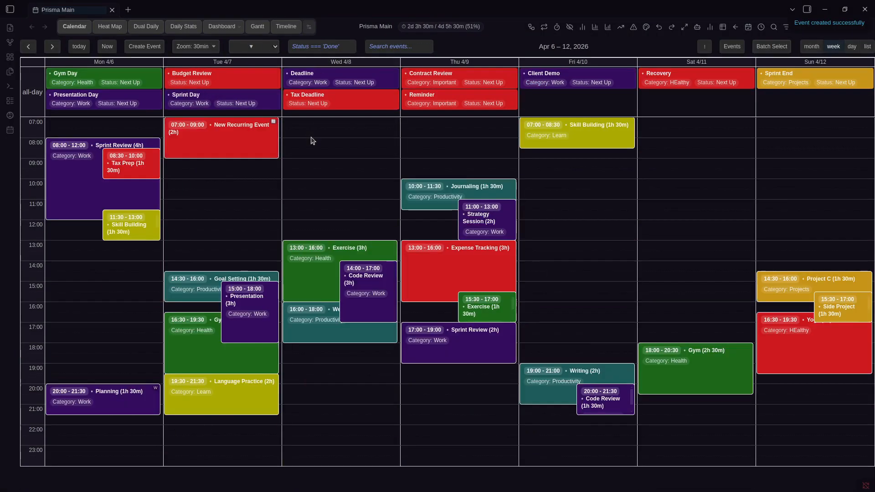
right_click(254, 146)
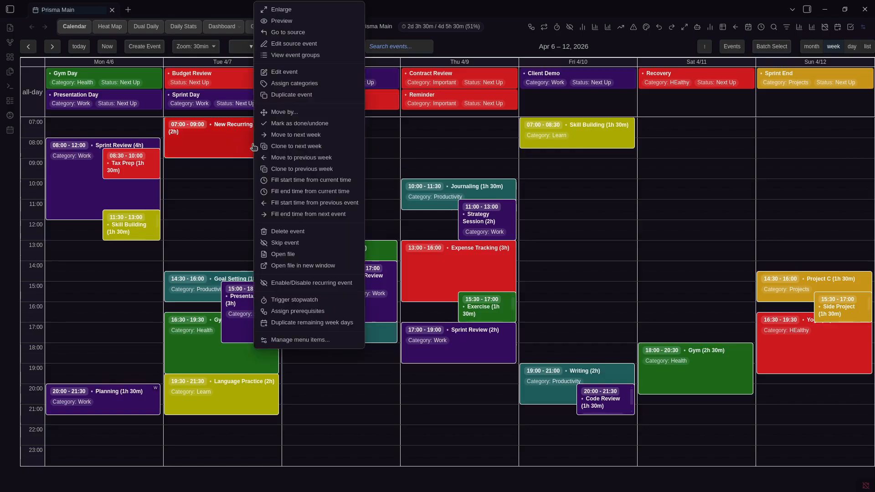
left_click(283, 33)
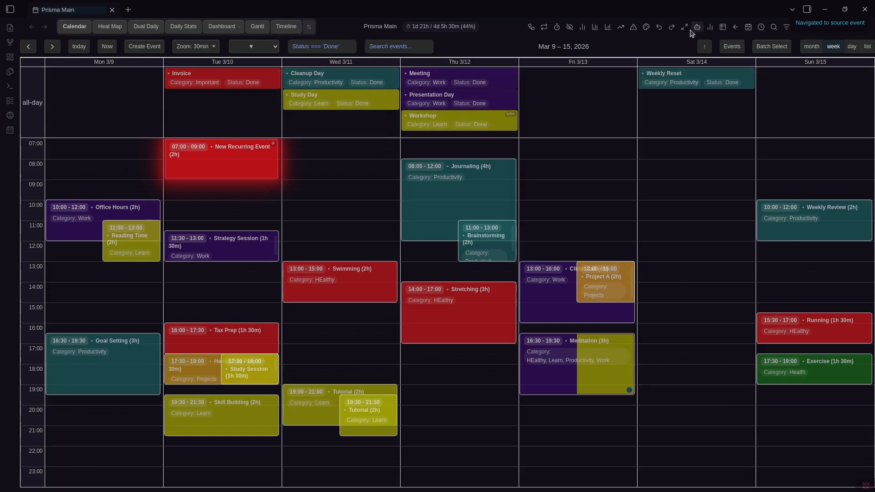
left_click(737, 28)
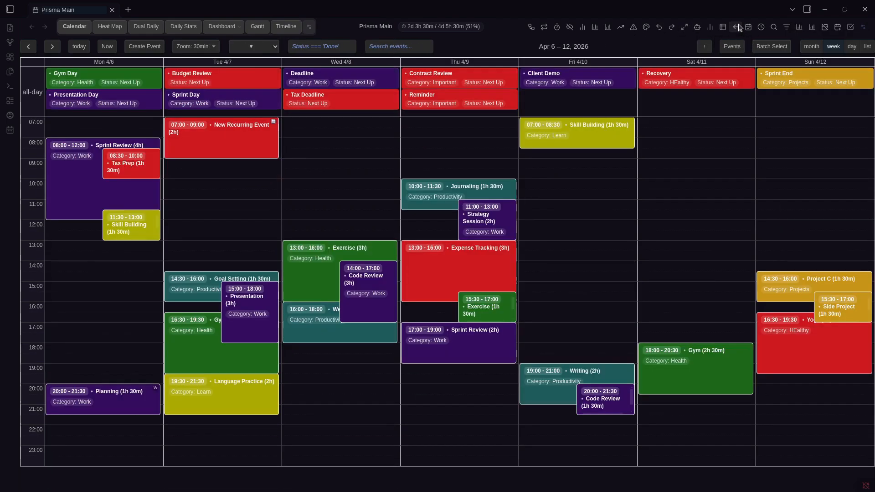
right_click(260, 133)
left_click(273, 158)
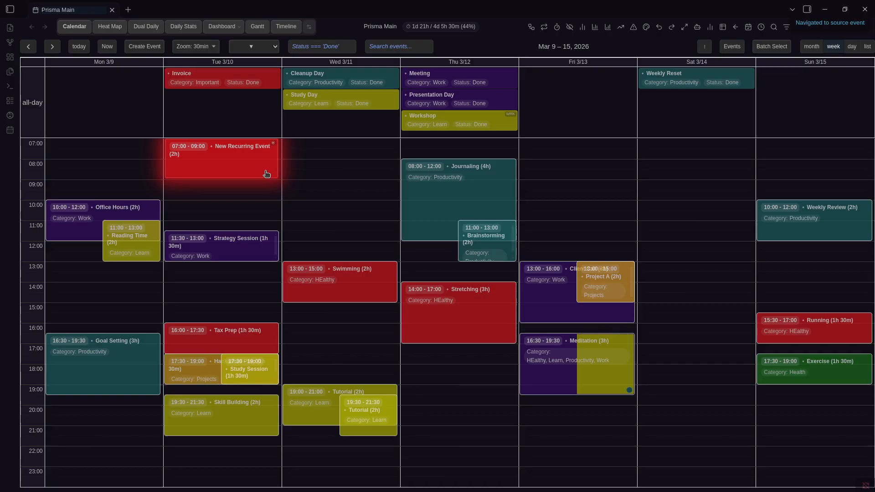
left_click(748, 27)
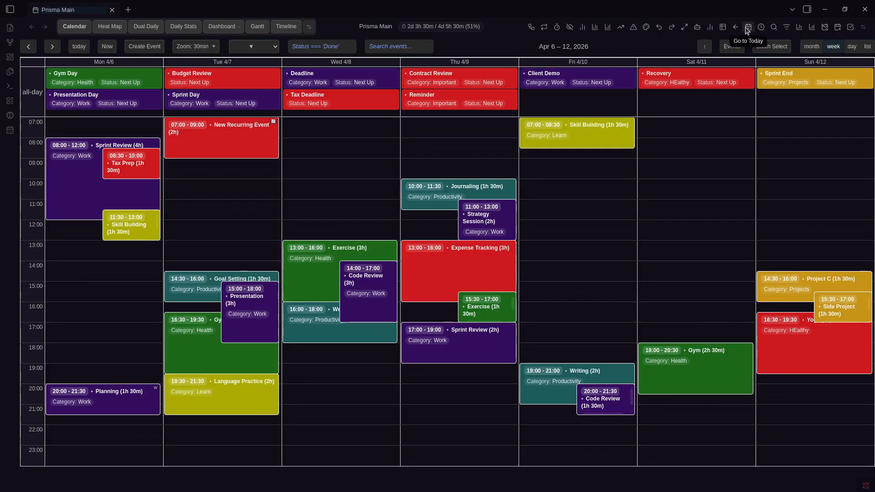
In Global Event Search, try the recurring, all-day and skipped-event filters, then clear them
left_click(748, 28)
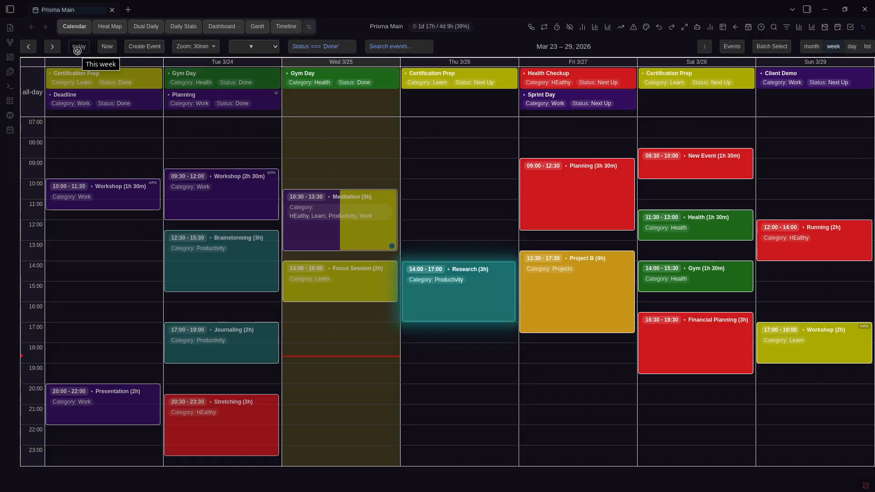
left_click(774, 27)
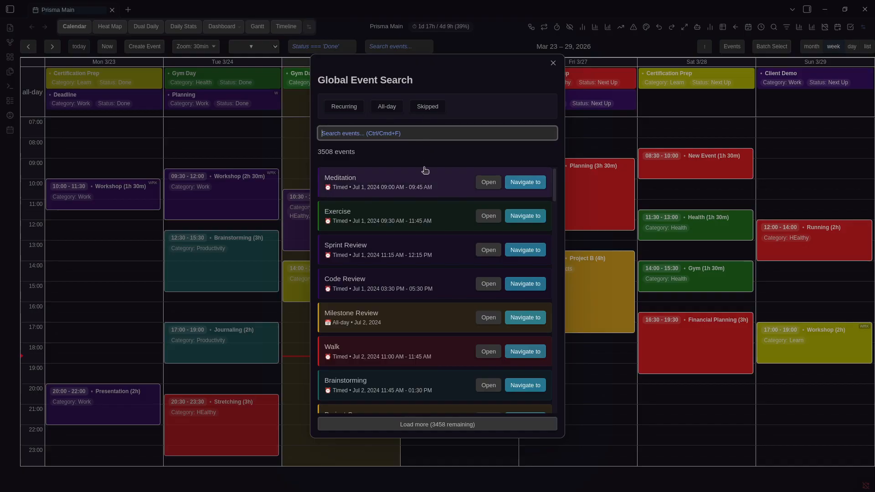
left_click(352, 111)
left_click(336, 188)
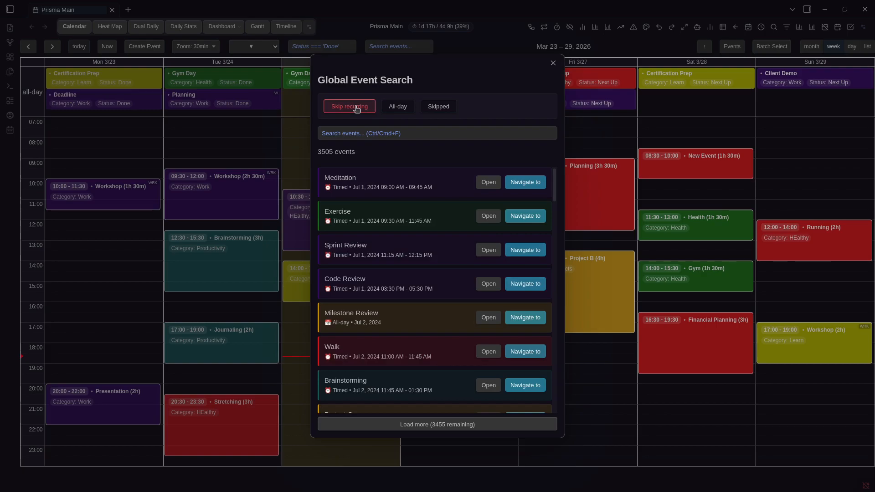
left_click(391, 111)
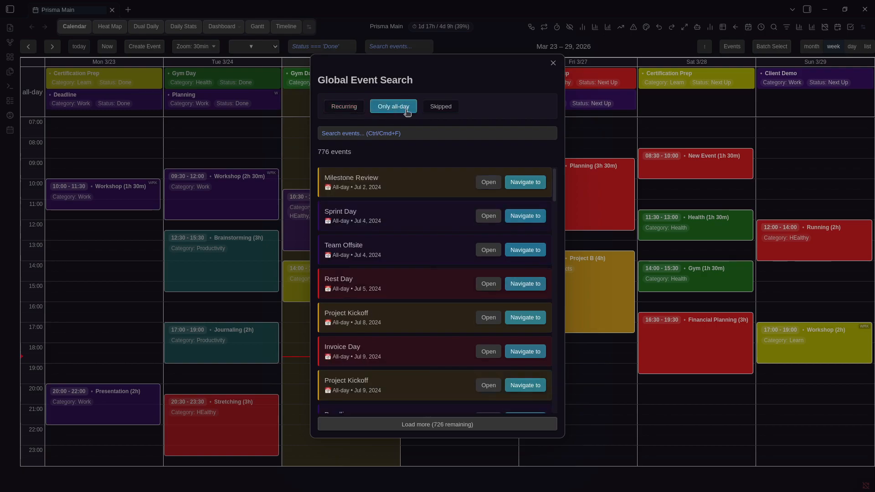
left_click(406, 113)
left_click(404, 114)
left_click(426, 111)
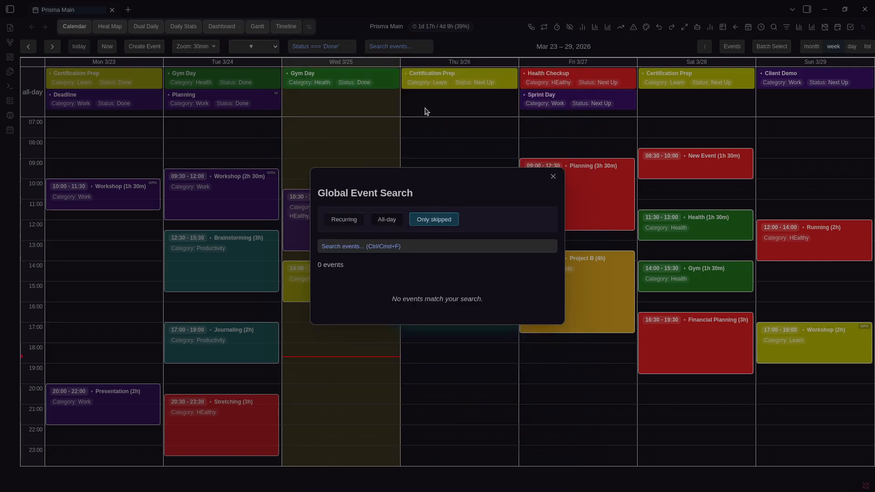
left_click(437, 218)
left_click(444, 114)
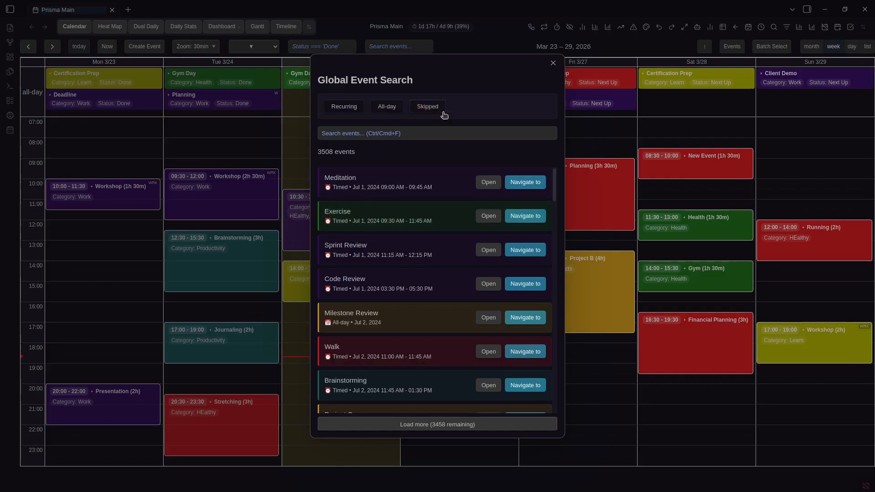
Search for 'Walk', jump to the Jul 26 Walk event, then return to Mar 23–29
left_click(414, 134)
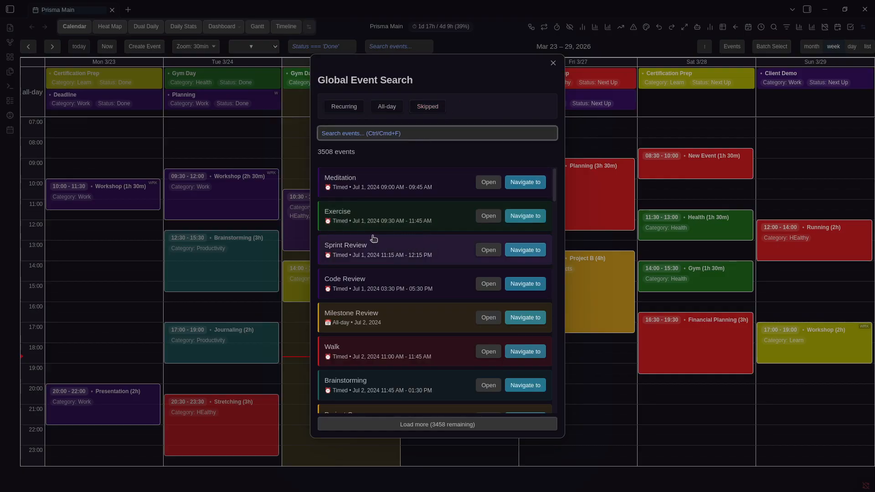
scroll(383, 215, "down", 2)
scroll(401, 220, "up", 2)
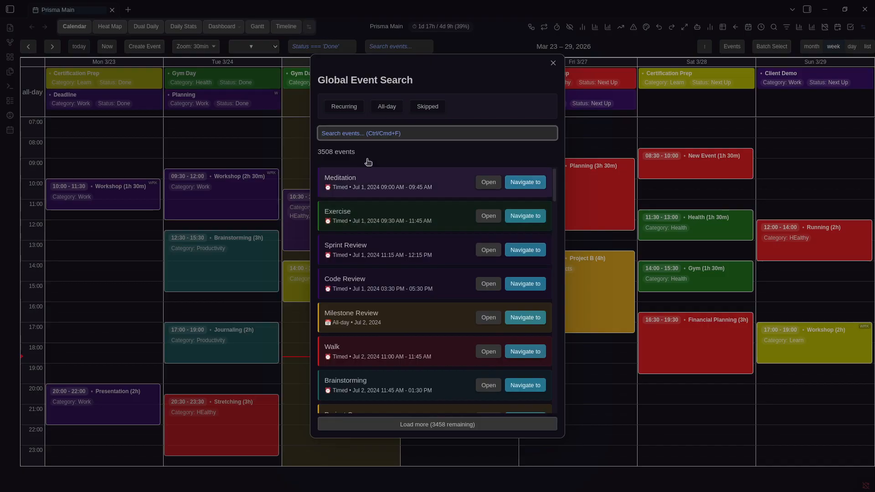
type("Walk")
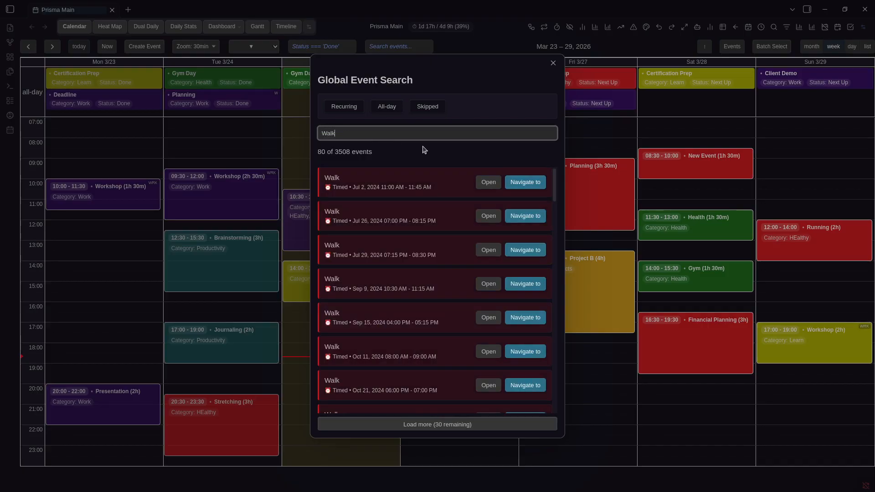
left_click(513, 219)
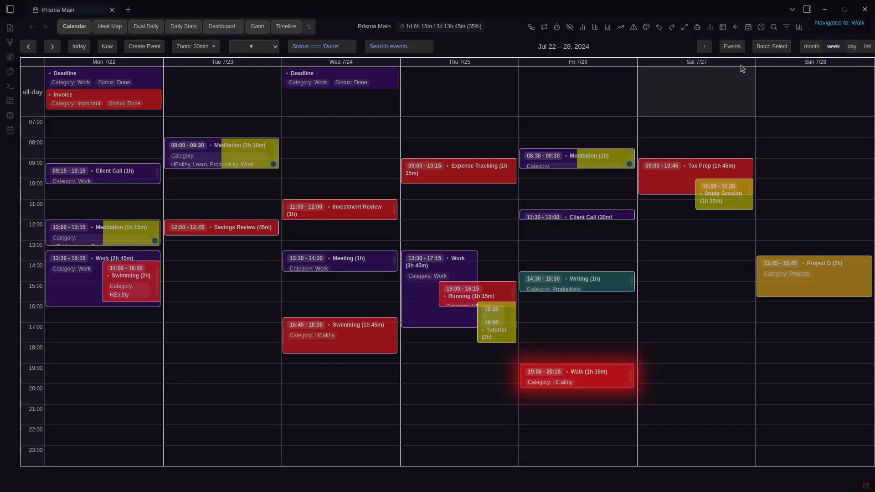
left_click(736, 27)
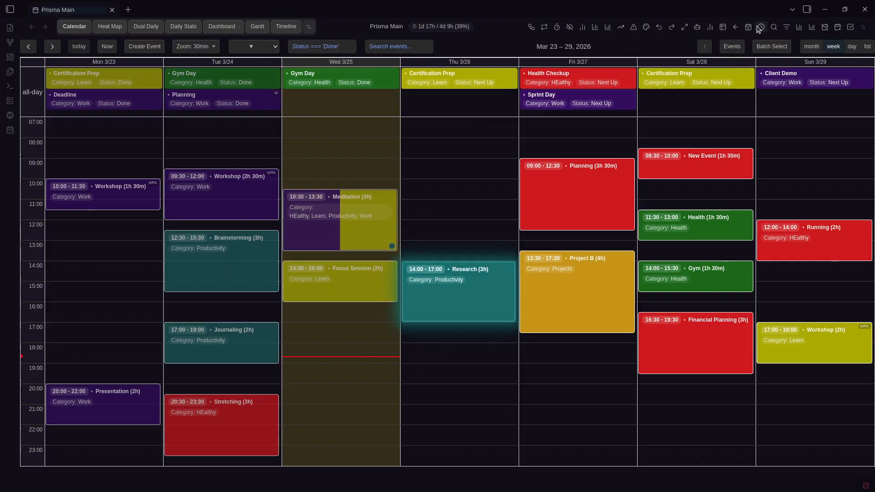
Open the Hackathon Prep note from the event search, then return to Prisma Main
left_click(774, 27)
scroll(434, 246, "down", 4)
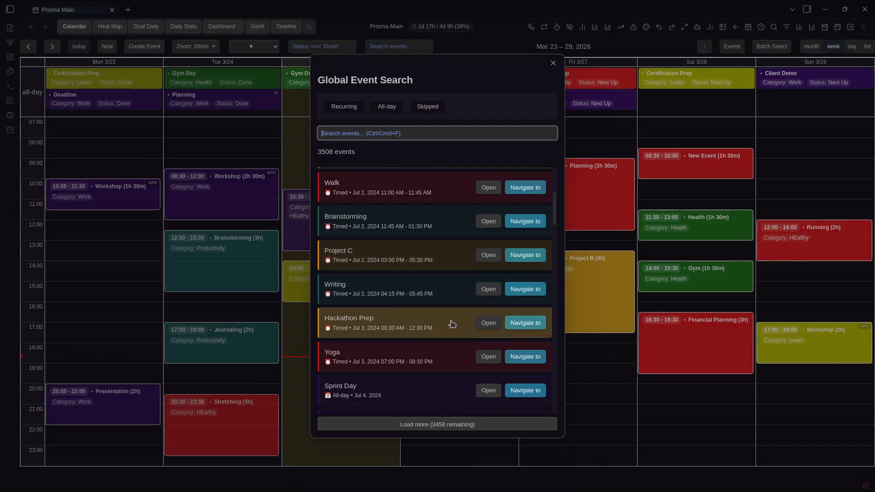
left_click(485, 324)
left_click(669, 259)
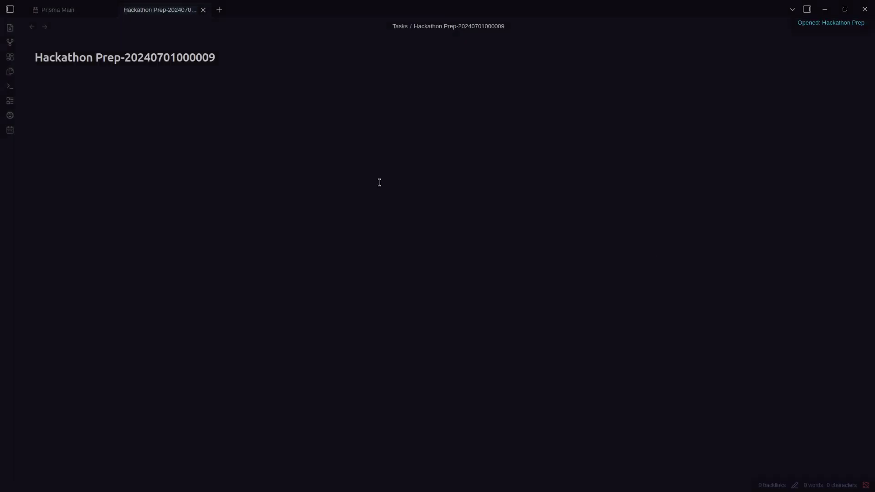
left_click(57, 10)
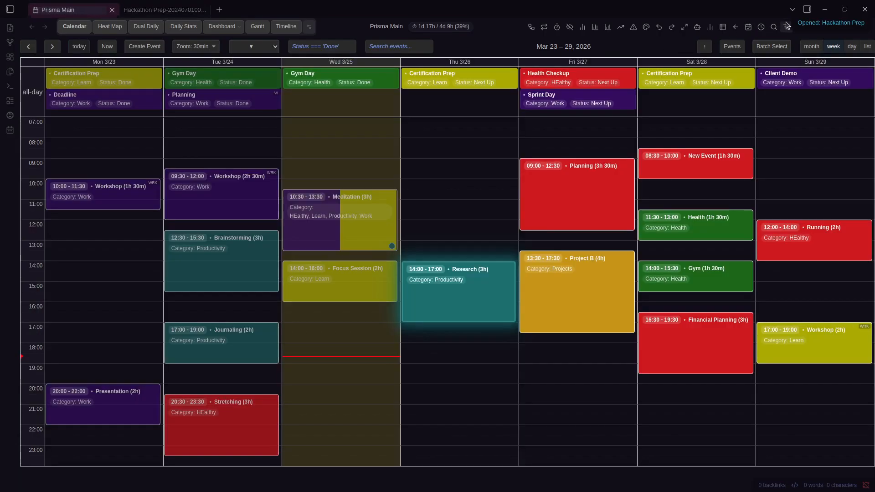
left_click(788, 27)
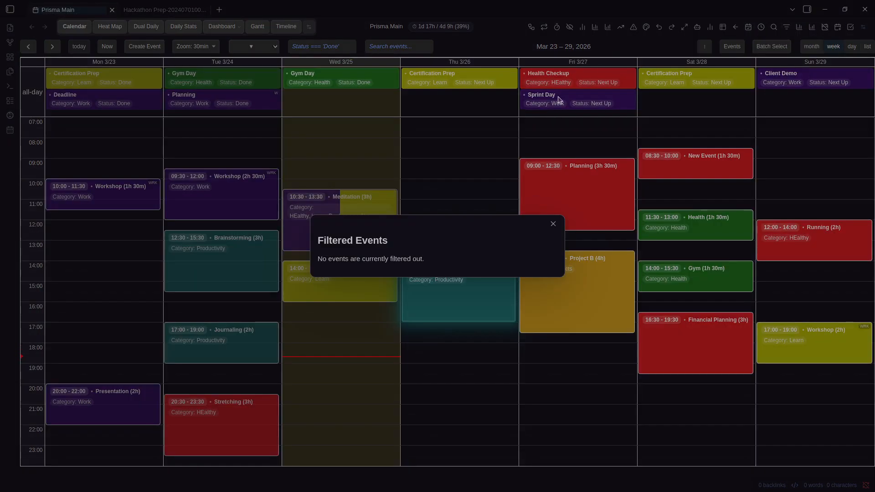
key("Escape")
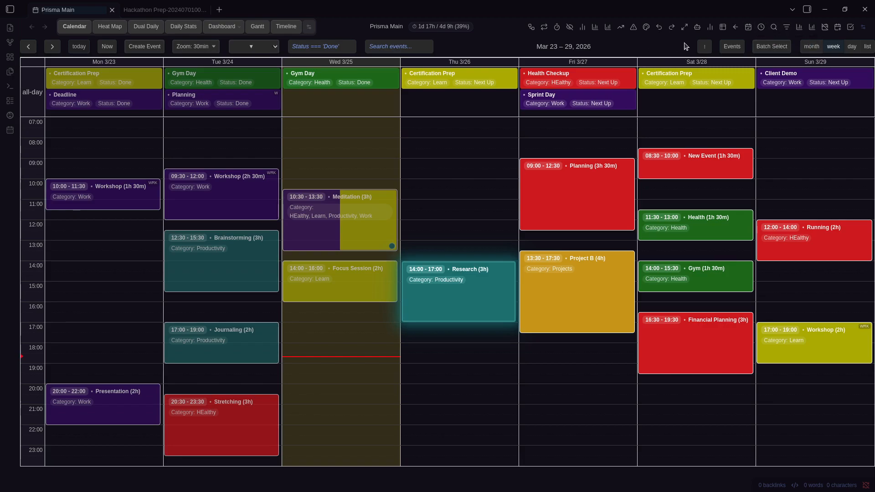
left_click(804, 28)
left_click(805, 28)
left_click(813, 28)
left_click(813, 28)
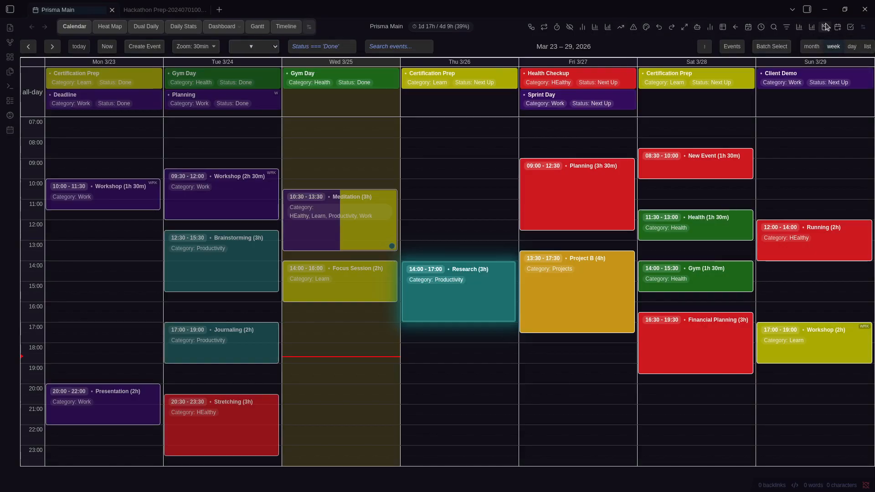
left_click(829, 28)
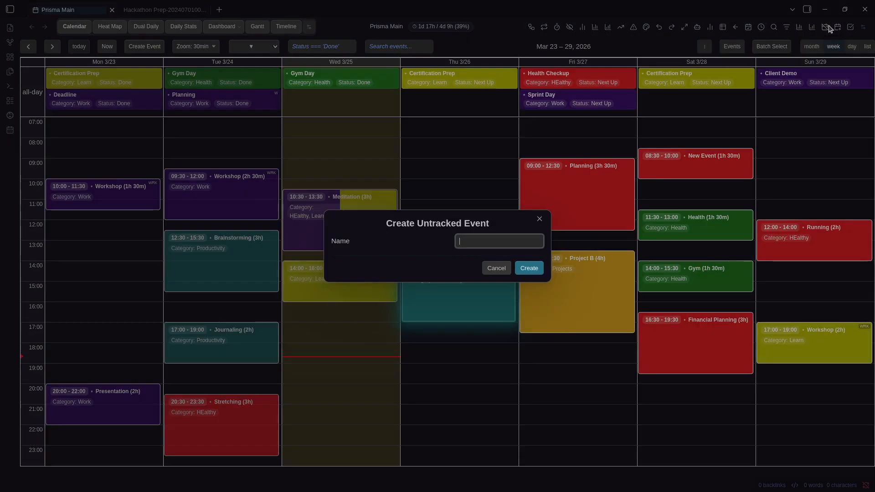
key("Escape")
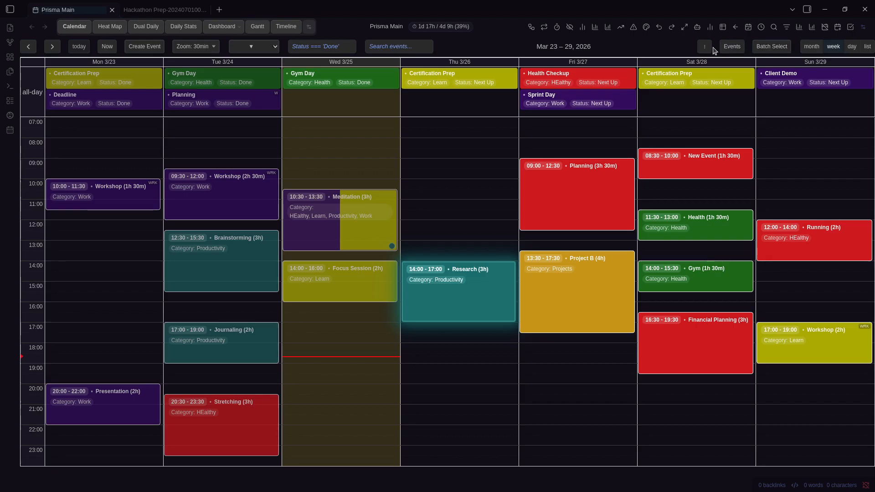
left_click(732, 46)
left_click(621, 55)
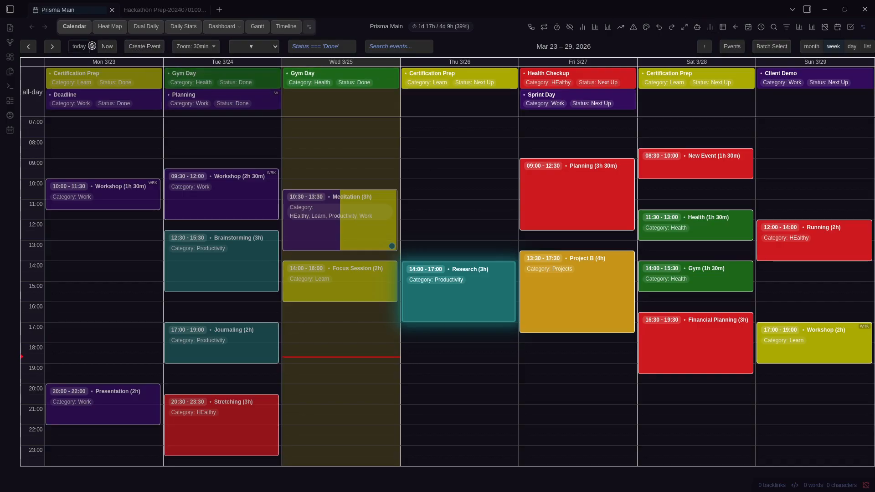
In the header actions manager, move Show Skipped Events and Toggle Prerequisite Connections lower
left_click(853, 26)
left_click(852, 26)
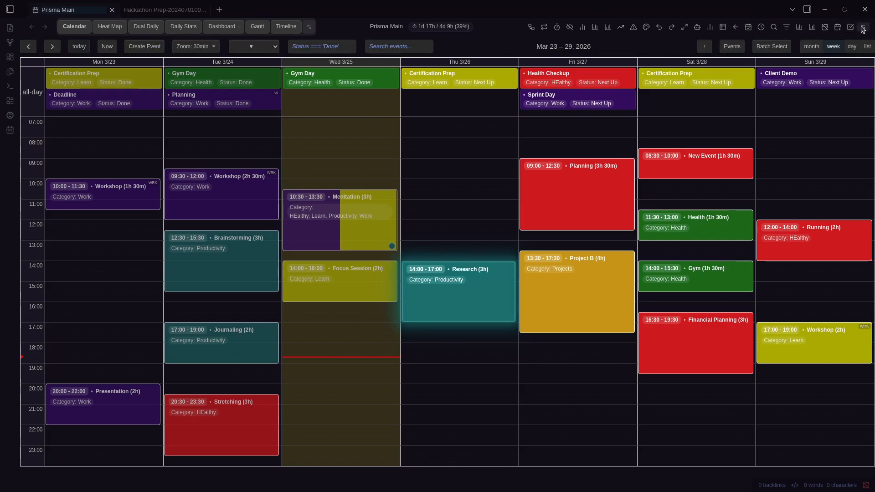
left_click(863, 28)
scroll(410, 180, "down", 10)
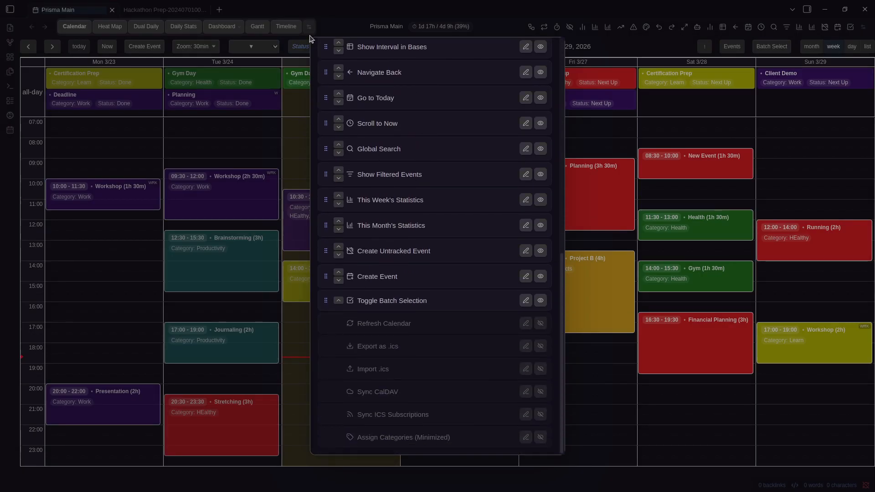
scroll(314, 41, "up", 10)
scroll(455, 204, "down", 10)
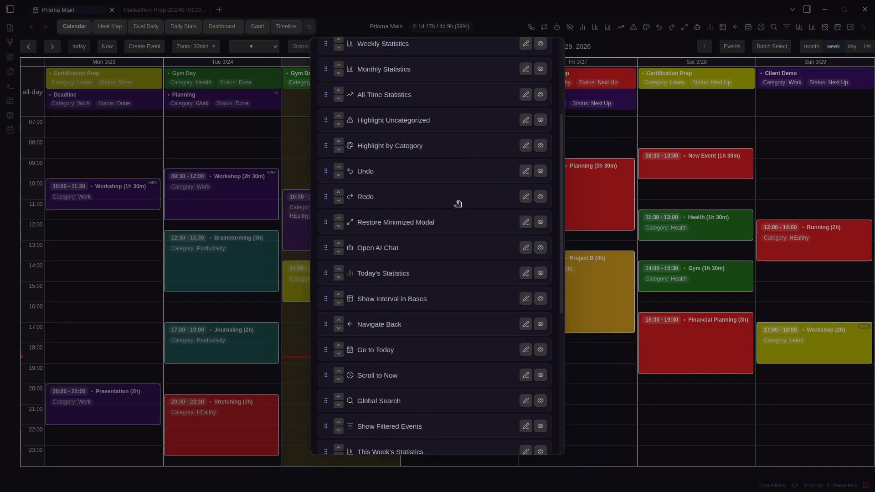
scroll(414, 190, "up", 10)
left_click_drag(405, 182, 406, 306)
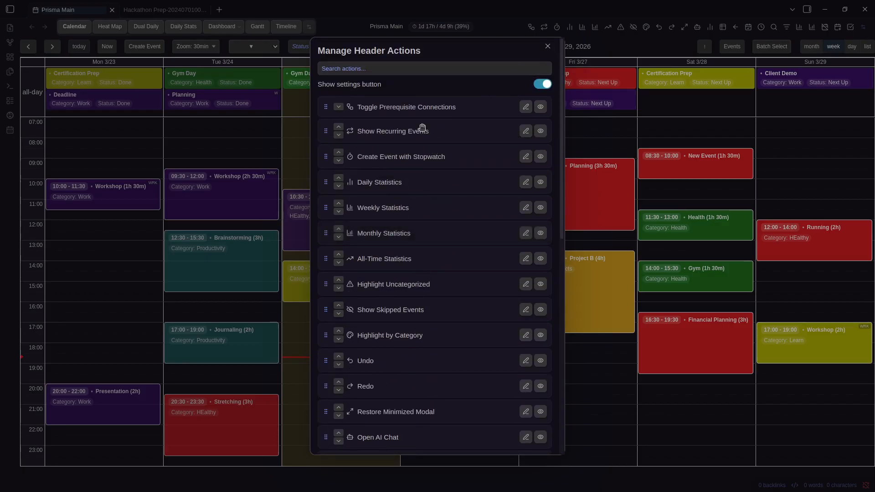
left_click_drag(398, 107, 425, 216)
left_click_drag(408, 109, 398, 273)
Hide Show Recurring Events, Create Event with Stopwatch, and Daily, Weekly and Monthly Statistics
left_click(540, 109)
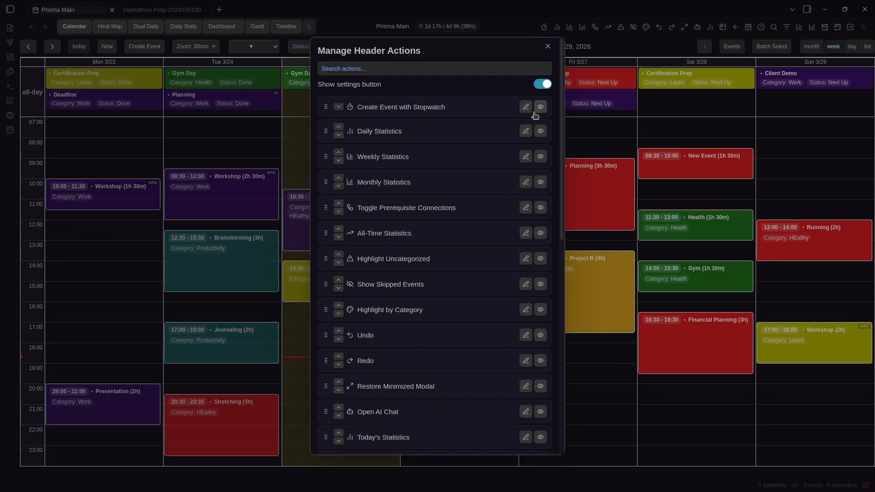
left_click(541, 107)
left_click(544, 107)
left_click(541, 106)
left_click(542, 106)
scroll(522, 201, "down", 3)
scroll(522, 201, "up", 3)
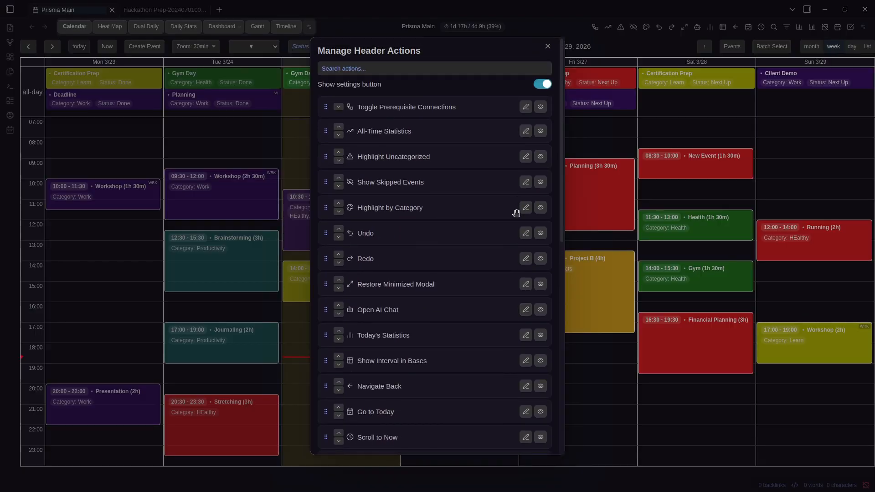
Hide Undo, Show Filtered Events, This Week's Statistics and This Month's Statistics
left_click(541, 232)
scroll(542, 248, "down", 3)
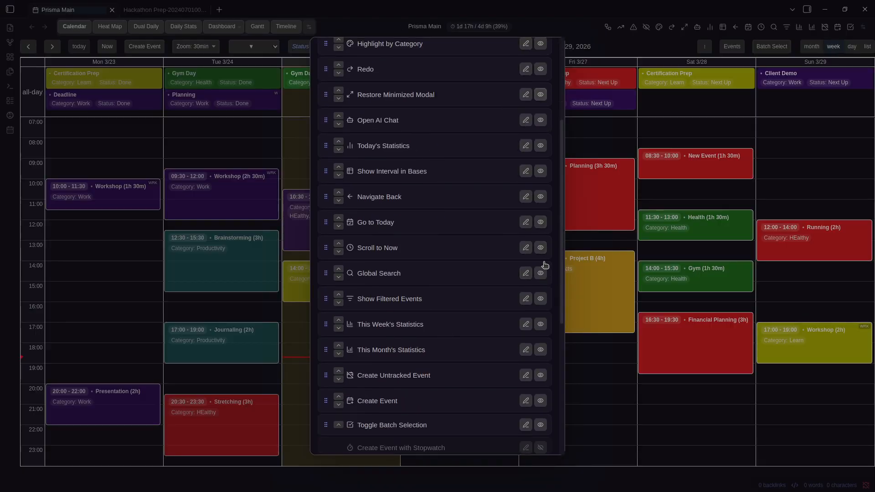
left_click(542, 298)
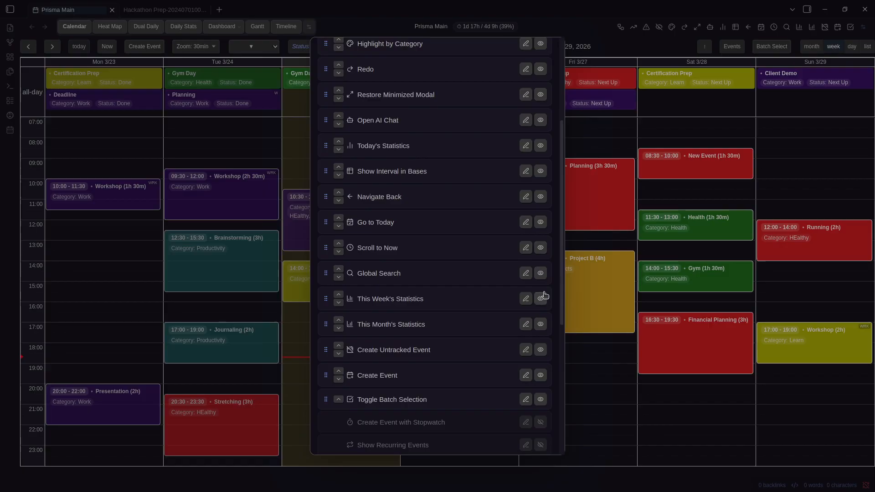
left_click(542, 298)
left_click(542, 298)
scroll(465, 286, "up", 3)
Move Highlight Uncategorized to the top, keeping the settings button visible
left_click_drag(437, 162, 437, 120)
left_click(545, 85)
left_click(547, 86)
Reopen Manage Header Actions through the command palette
left_click(626, 42)
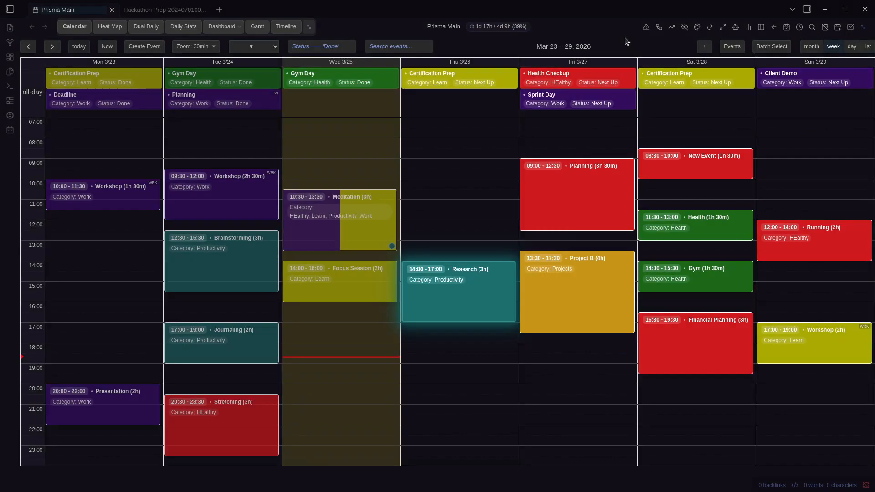
key("ctrl+p")
type("Prisma Cal")
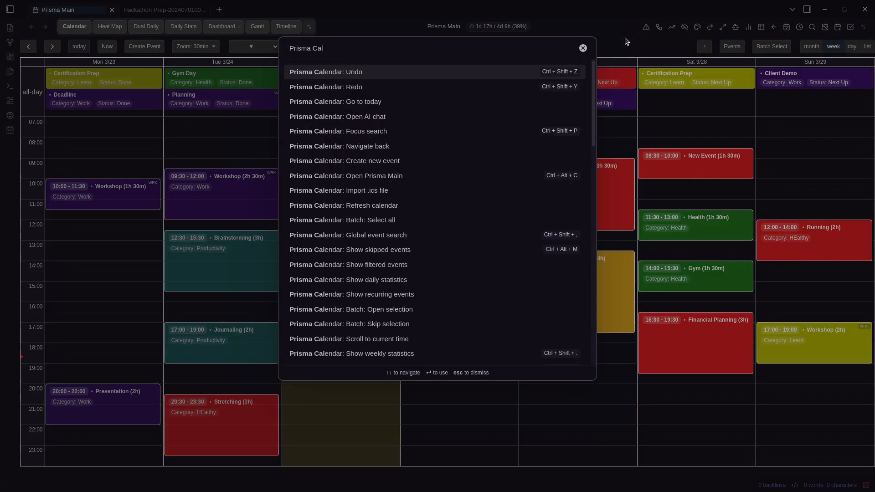
type("endar: Sett")
key("BackSpace")
key("BackSpace")
key("BackSpace")
key("BackSpace")
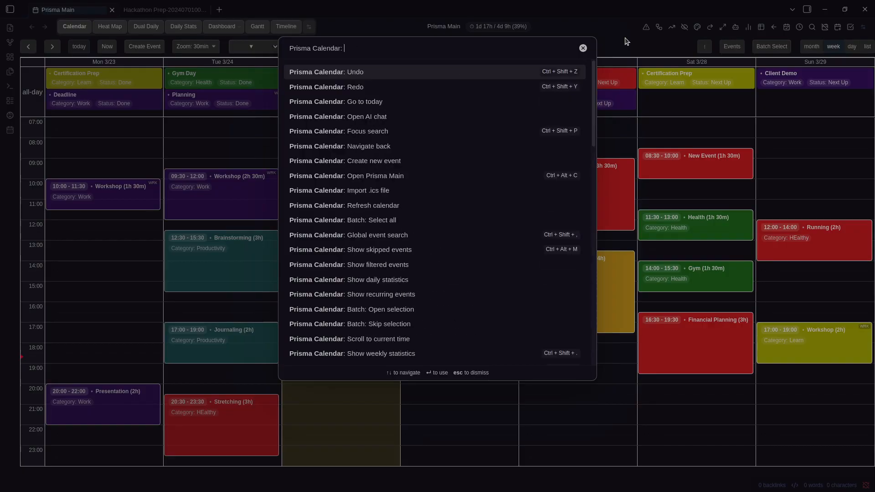
type("Page")
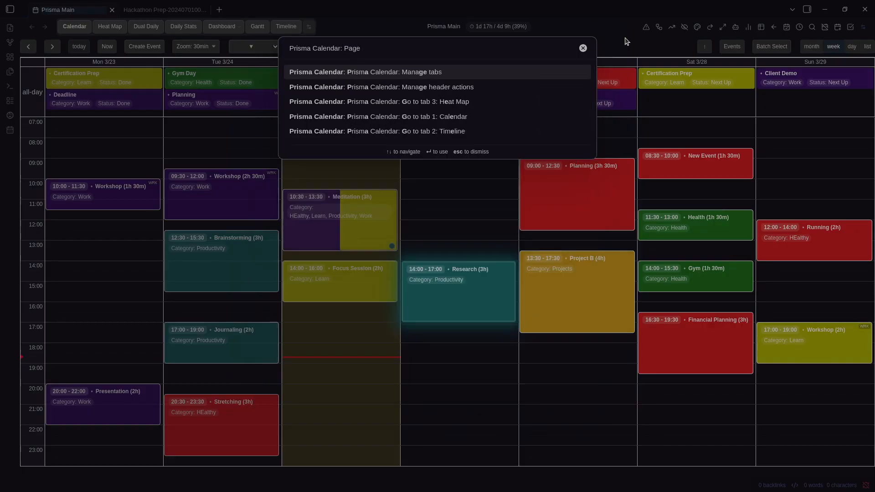
key("Down")
key("Return")
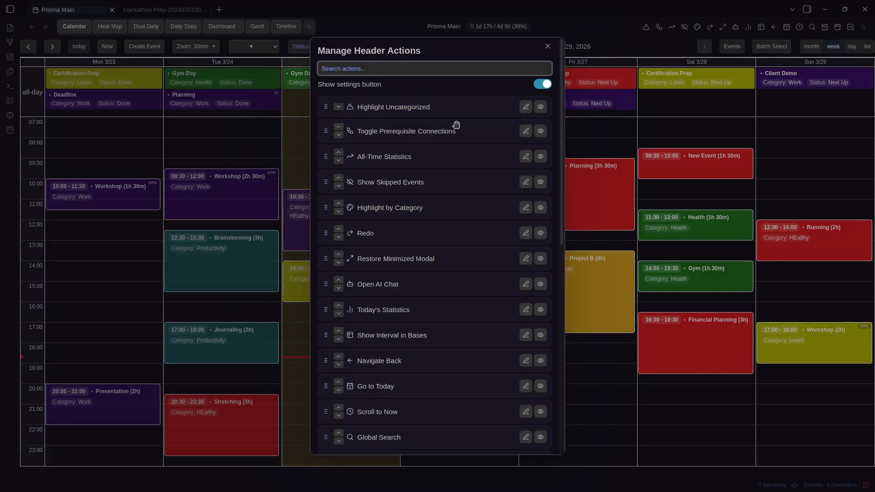
Give the Highlight Uncategorized action the lucide-alarm-check icon
scroll(454, 123, "down", 6)
left_click(525, 217)
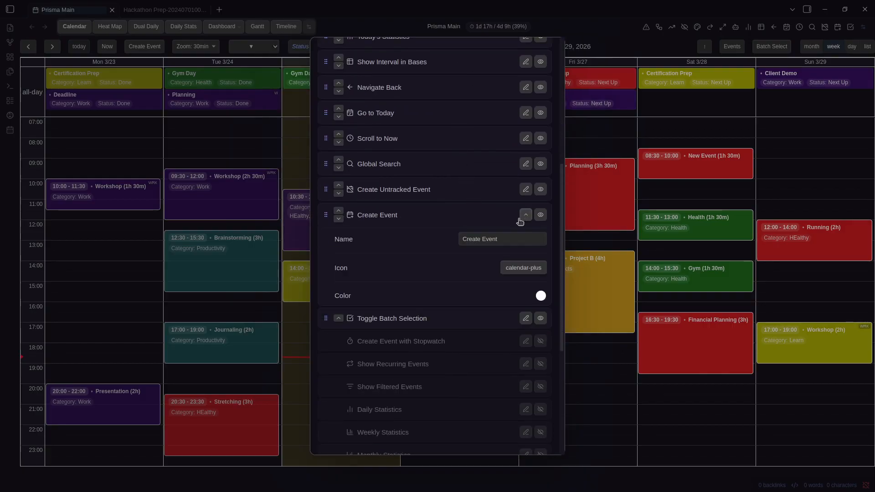
left_click(496, 236)
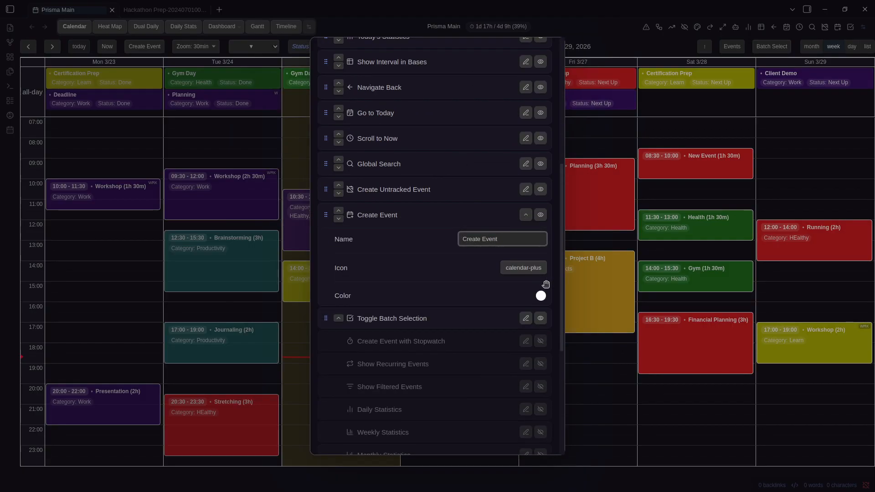
scroll(453, 240, "up", 8)
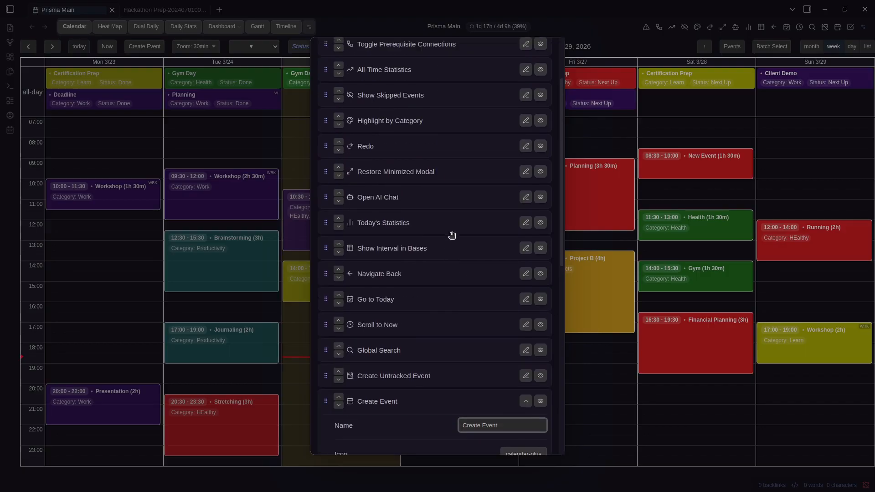
left_click(524, 108)
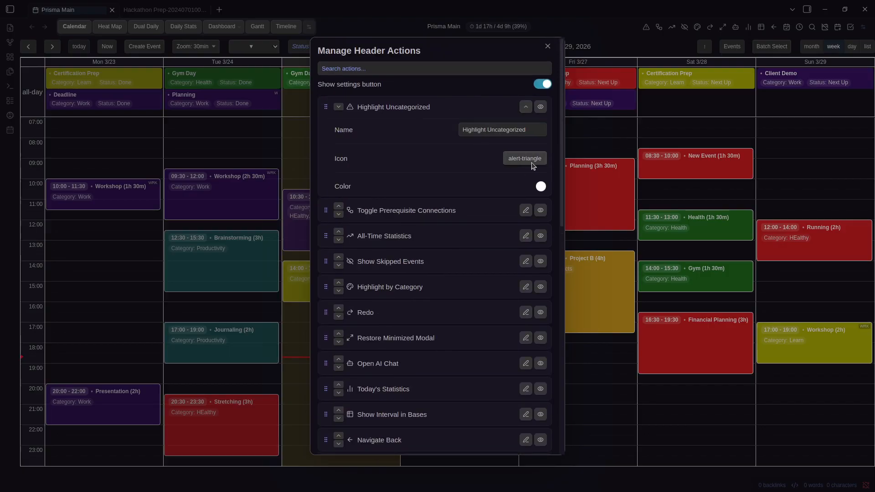
left_click(524, 158)
left_click(422, 190)
Colour the action red and rename it to Highlight
left_click(540, 187)
left_click(641, 216)
left_click(541, 188)
left_click(633, 200)
left_click(524, 133)
left_click(531, 132)
key("ctrl+BackSpace")
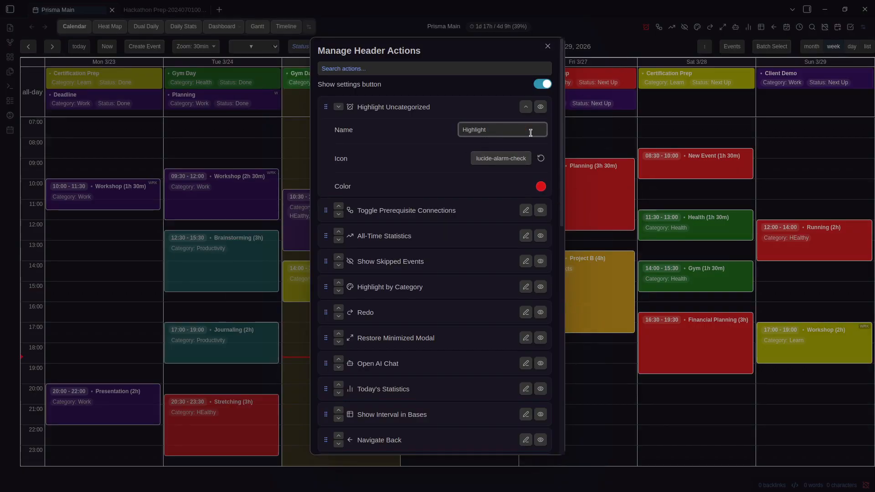
left_click(419, 159)
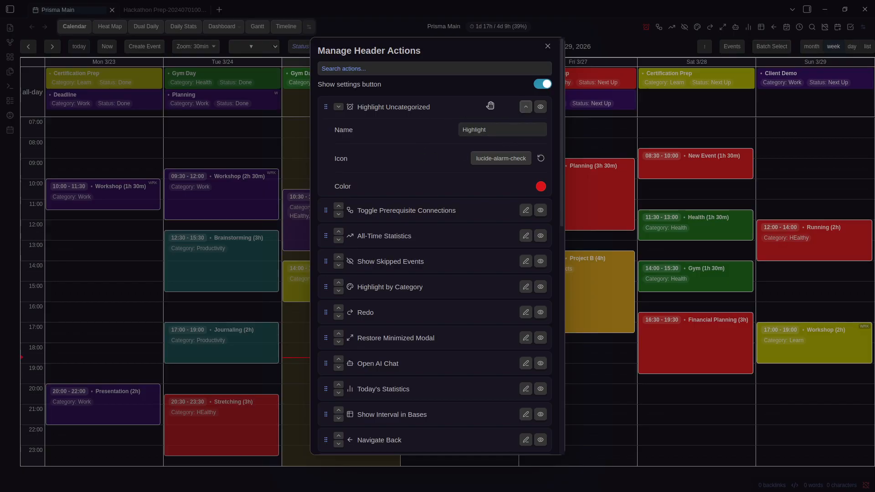
Close and reopen the header actions manager to check the changes
left_click(613, 55)
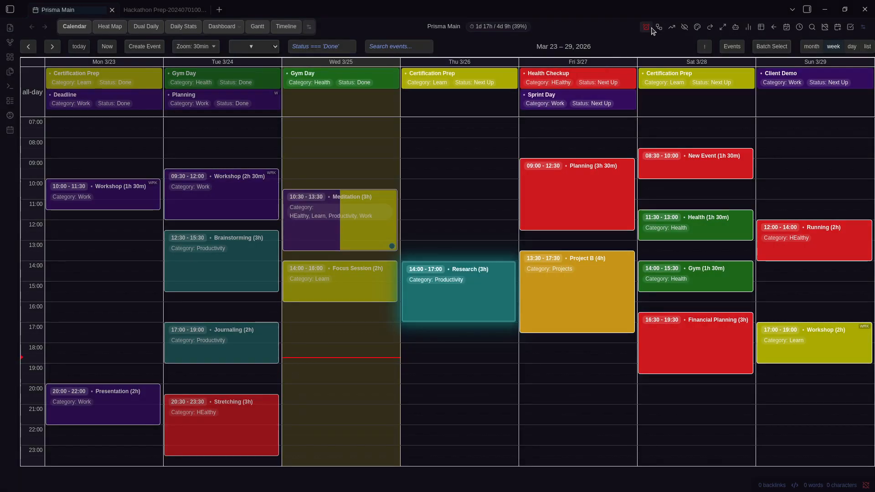
left_click(861, 28)
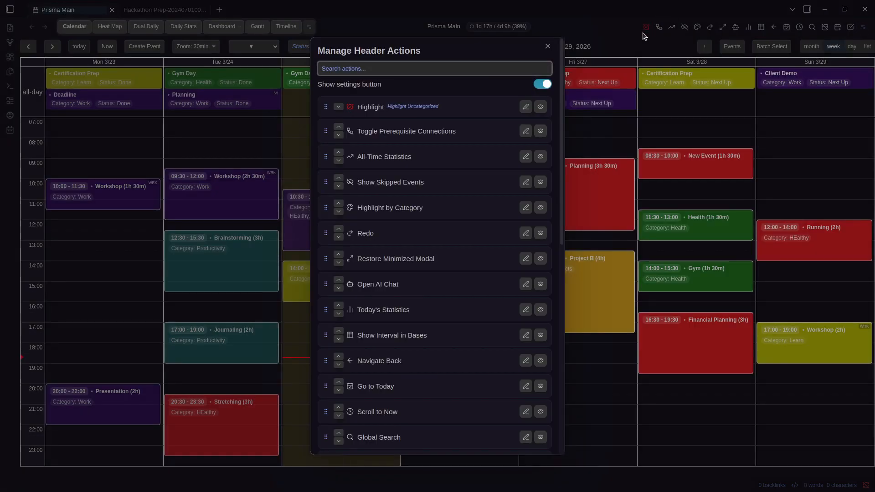
scroll(456, 128, "down", 6)
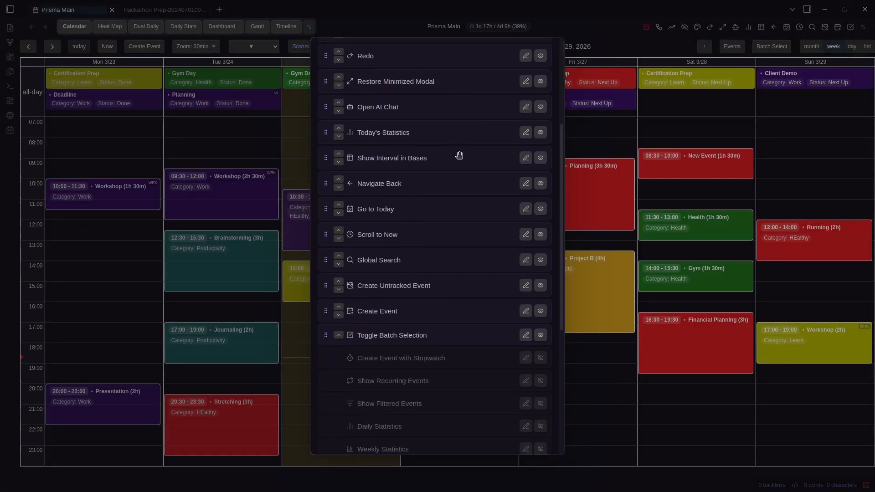
Close the header actions manager, switch to the Hackathon Prep note and show the file explorer
left_click(628, 226)
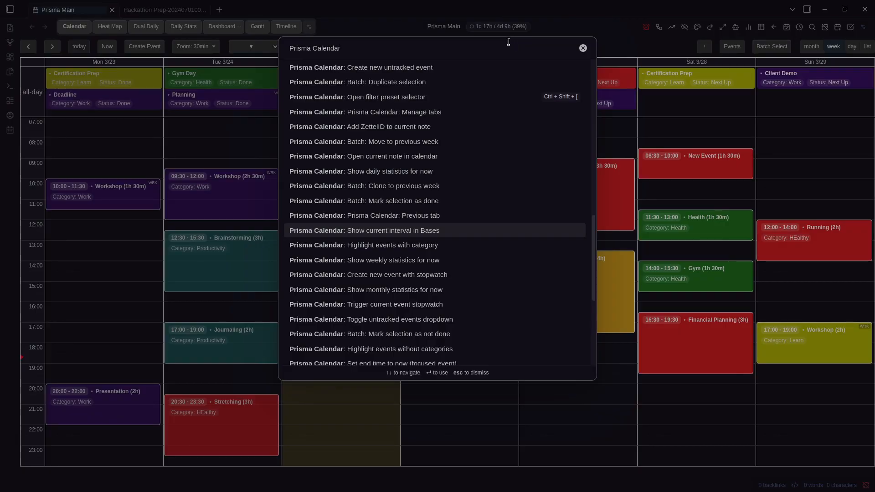
scroll(474, 155, "up", 10)
scroll(474, 153, "up", 1)
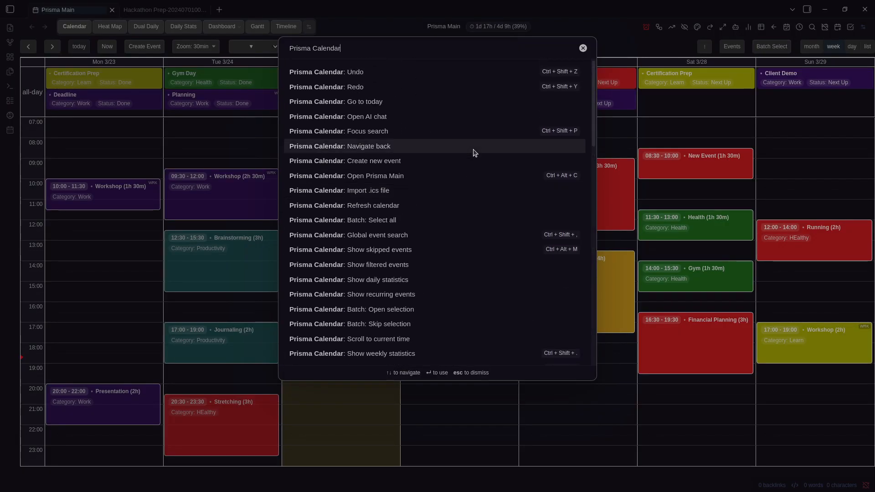
scroll(474, 153, "down", 5)
scroll(474, 152, "down", 20)
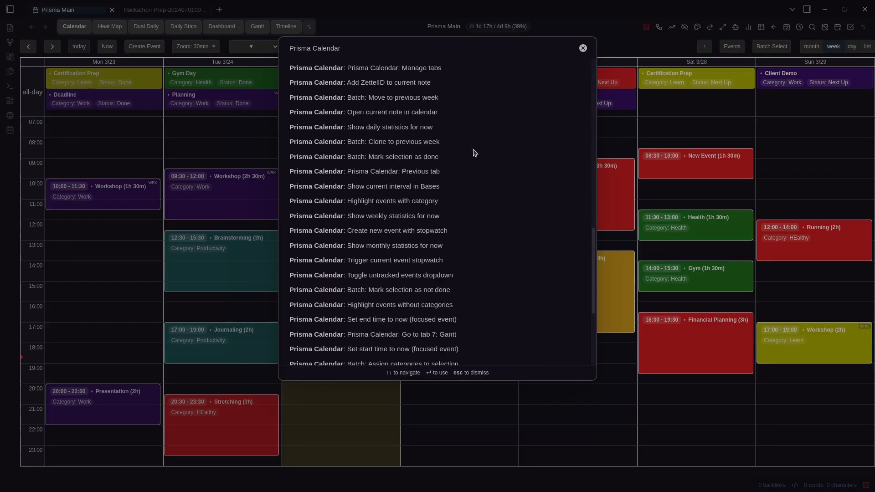
key("Escape")
left_click(172, 6)
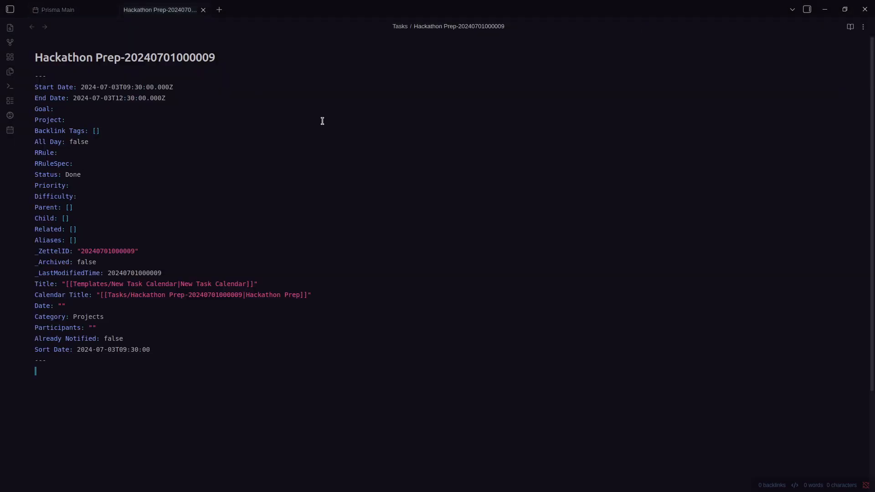
key("ctrl+b")
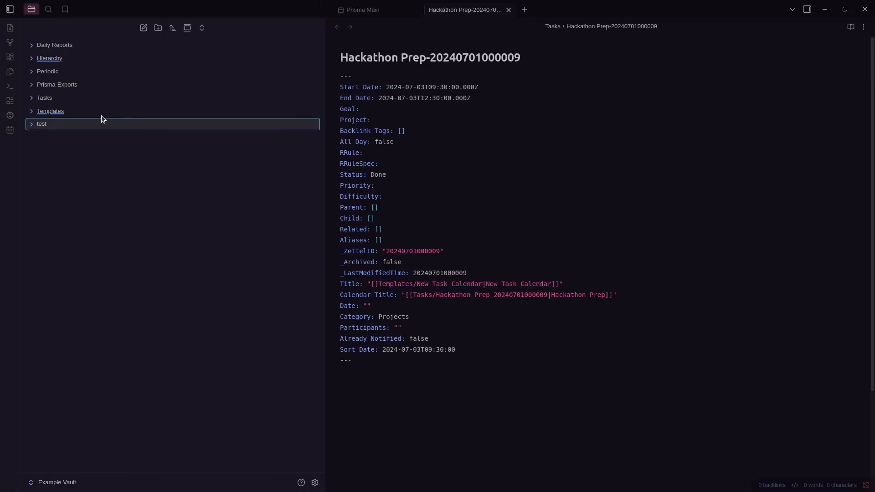
Create a New Event note in the Tasks folder and start a '---' frontmatter block
left_click(336, 8)
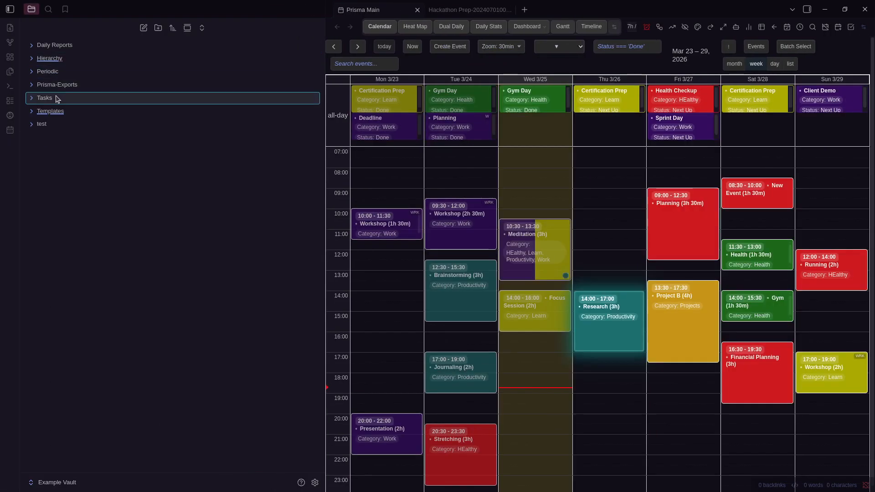
right_click(57, 99)
left_click(132, 108)
type("New Event")
key("Return")
key("ctrl+\\")
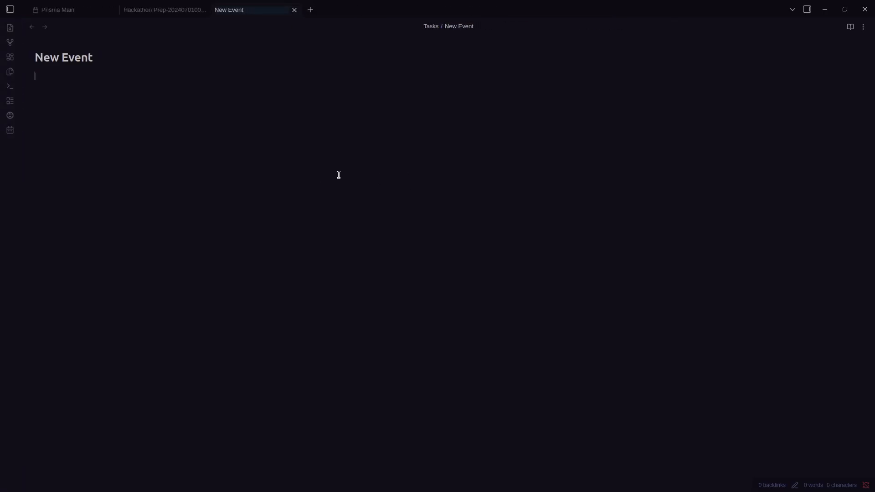
type("---")
key("Return")
key("ctrl+e")
left_click(111, 74)
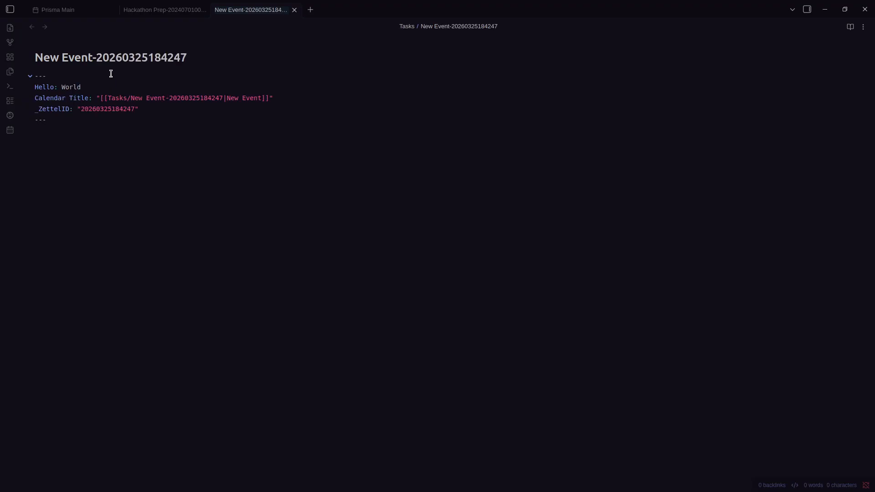
key("ctrl+e")
Review Prisma Calendar's Auto Assign Zettel Id setting without changing it, then show the file explorer
key("ctrl+comma")
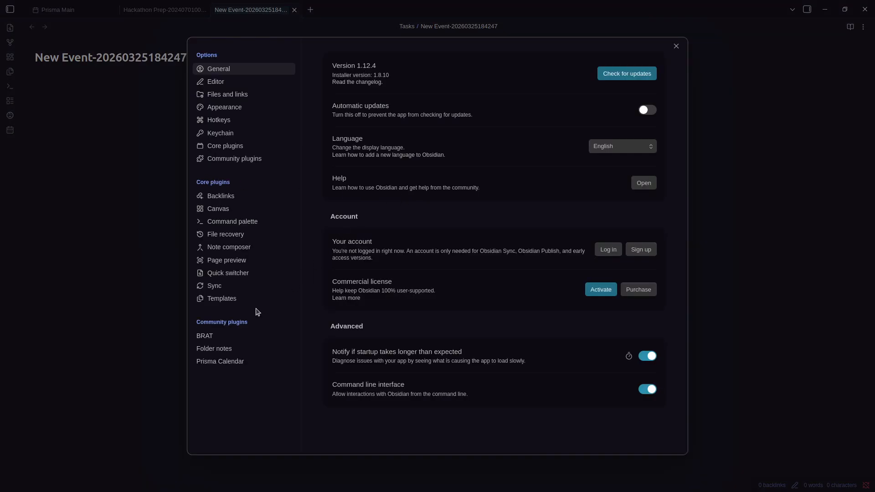
left_click(242, 360)
scroll(549, 320, "down", 4)
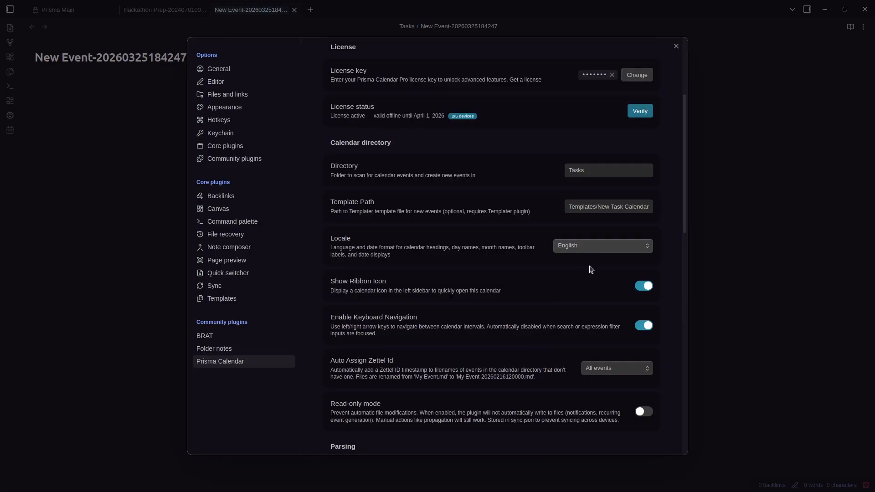
left_click(605, 369)
left_click(717, 311)
key("ctrl+w")
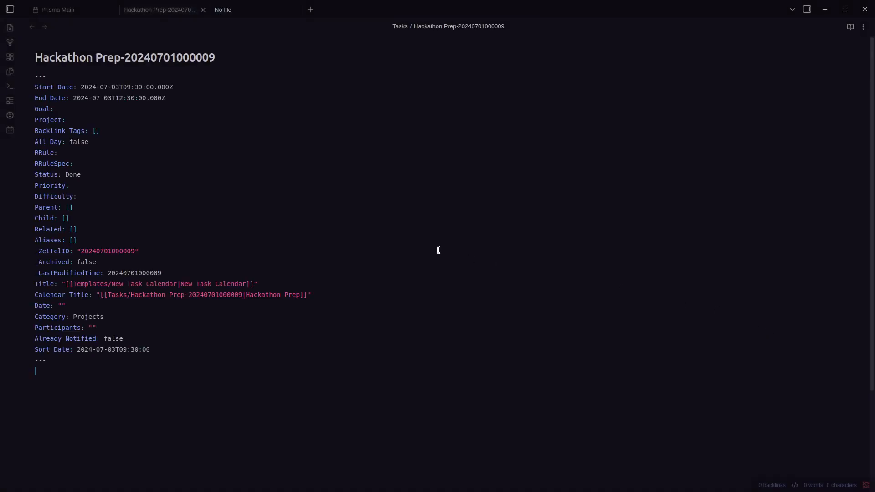
key("ctrl+b")
Create a New Task note in Tasks with the property 'Hello: world'
left_click(82, 109)
right_click(83, 103)
left_click(112, 111)
type("New Task")
key("Return")
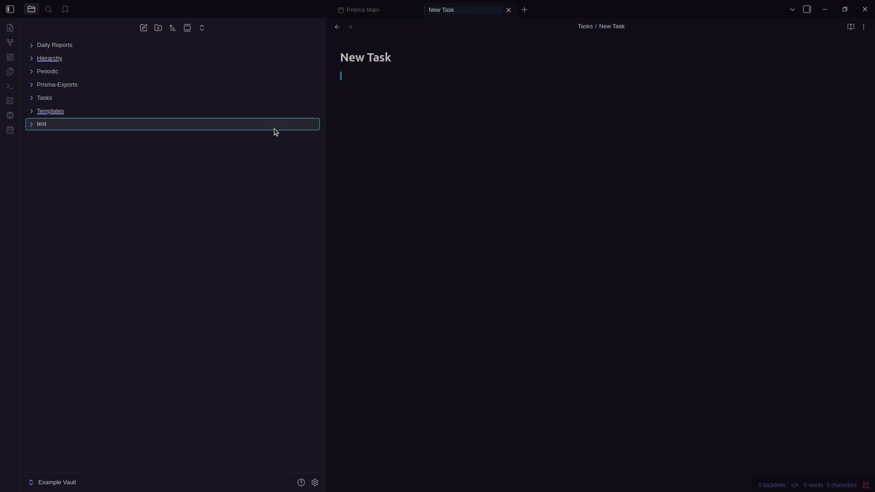
key("ctrl+b")
type("Hell")
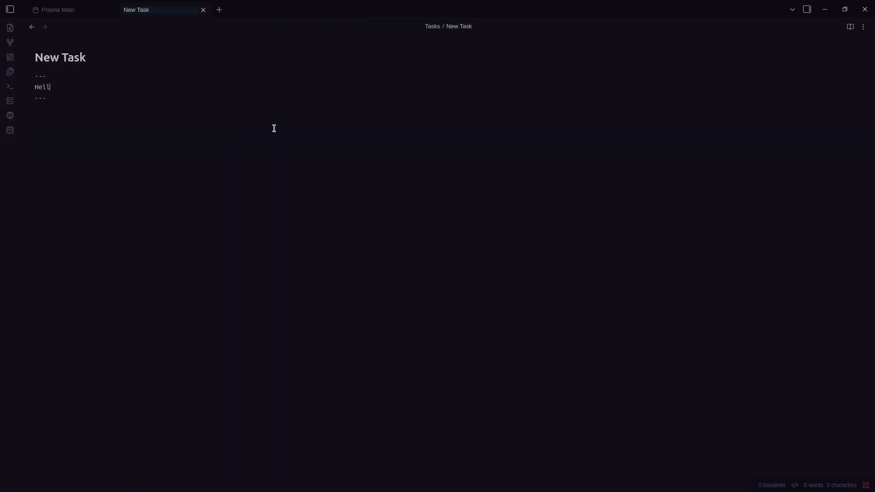
type("o: world")
key("Down")
key("Return")
key("ctrl+e")
key("ctrl+e")
key("ctrl+e")
Run 'Prisma Calendar: Edit current note as event' and look over the event form
key("ctrl+p")
type("PRisma Claend")
key("ctrl+BackSpace")
type("Calendar:")
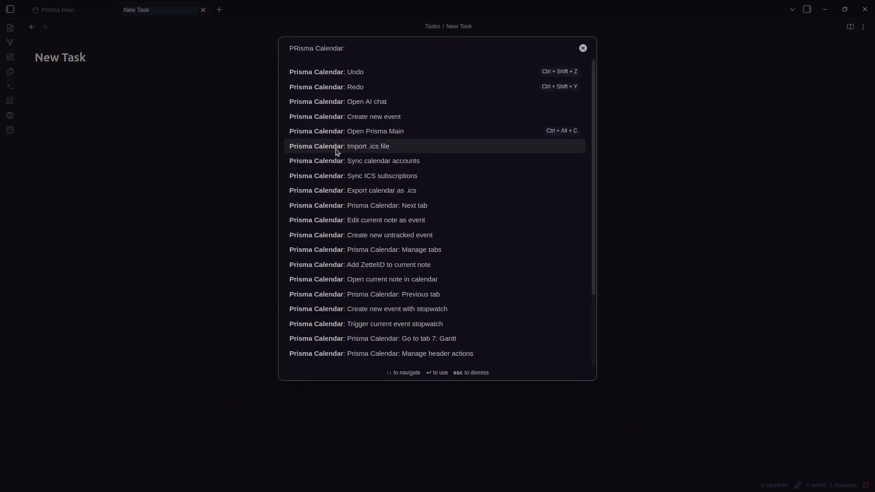
scroll(439, 191, "down", 1)
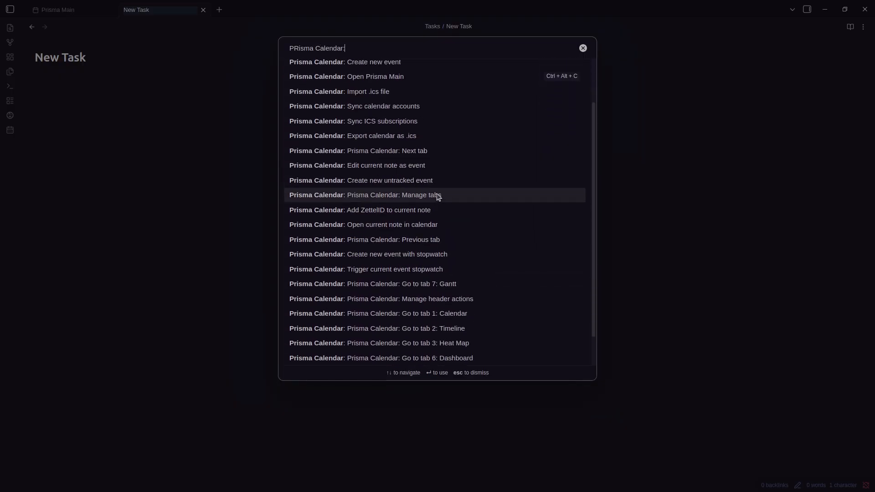
left_click(439, 167)
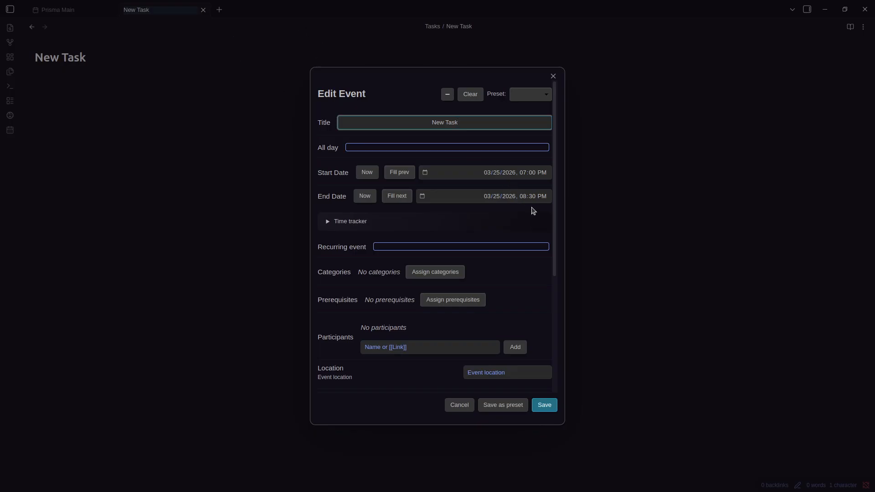
scroll(524, 267, "down", 3)
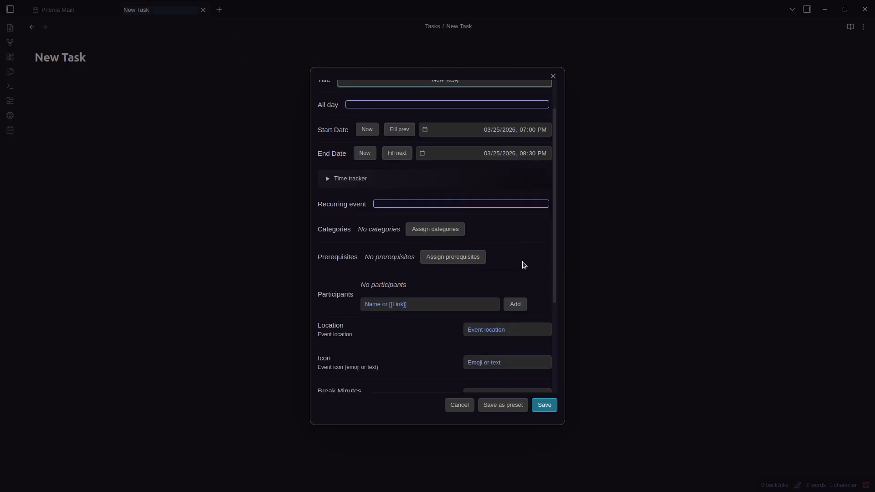
scroll(490, 253, "down", 2)
scroll(491, 254, "up", 5)
Dismiss the event form and run 'Prisma Calendar: Add ZettelID to current note' from the command palette
left_click(598, 190)
key("ctrl+p")
type("Pr")
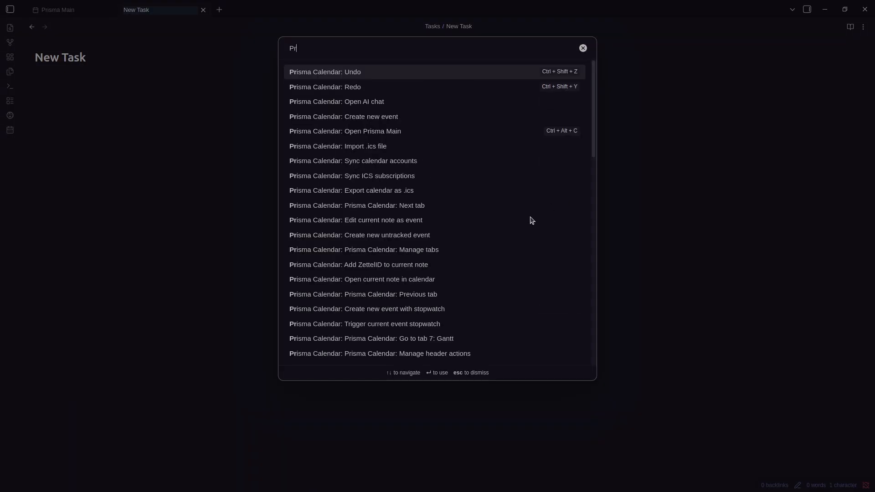
type("isma Claendar:")
key("BackSpace")
key("BackSpace")
key("BackSpace")
key("BackSpace")
key("BackSpace")
key("BackSpace")
key("BackSpace")
key("BackSpace")
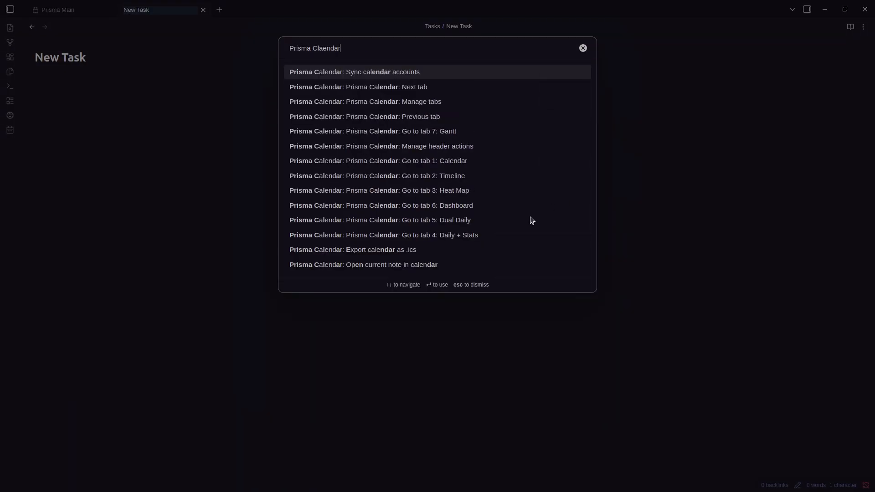
type("alendar:")
scroll(519, 211, "down", 2)
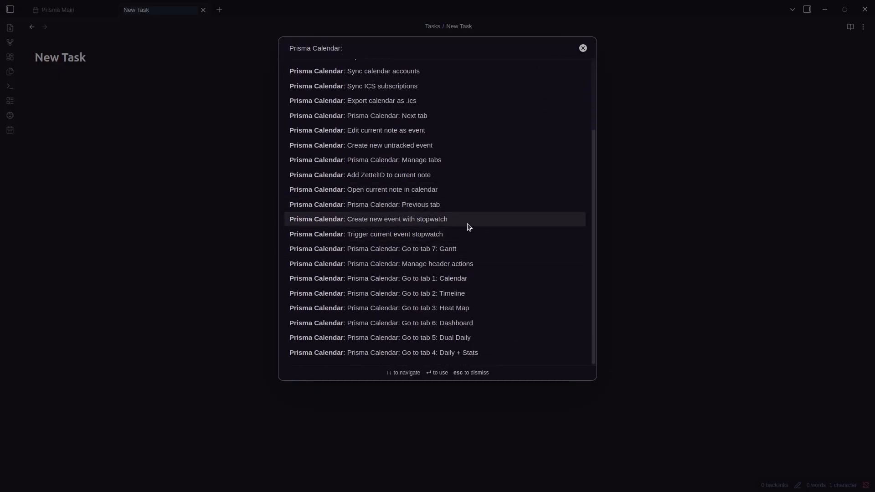
left_click(443, 175)
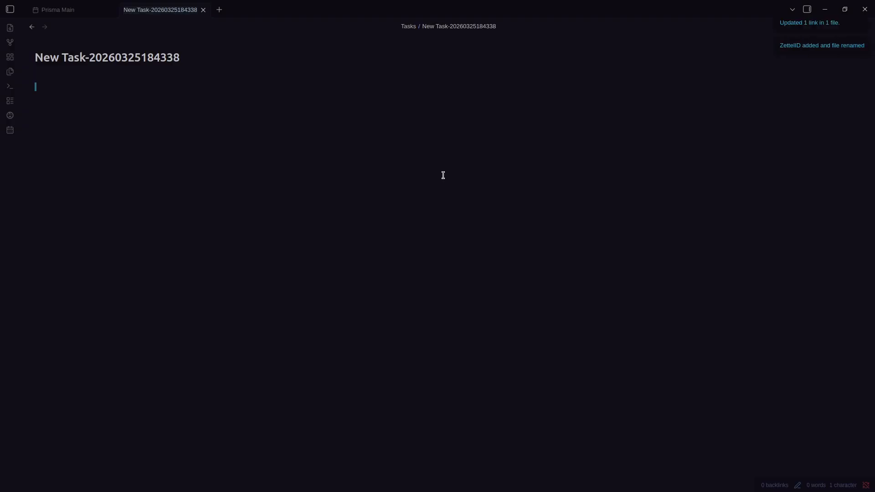
Filter the command palette to the Prisma Calendar commands again
key("ctrl+p")
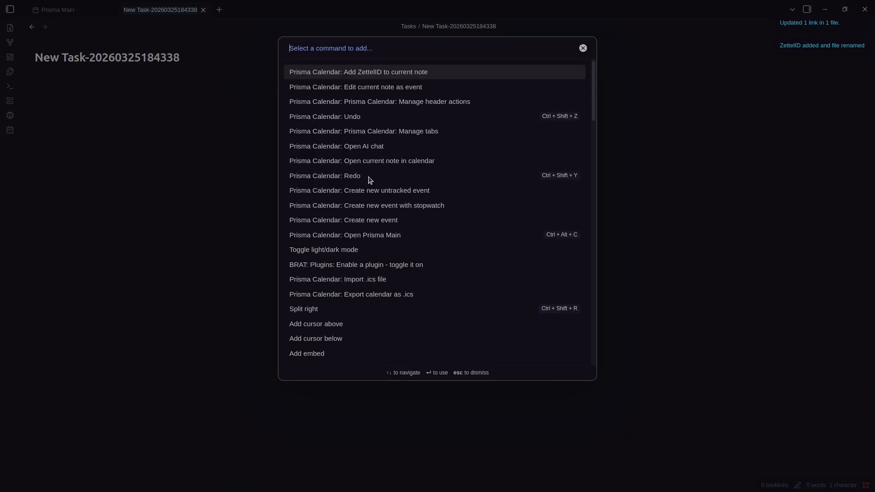
type("Prisma Claen")
key("BackSpace")
key("BackSpace")
key("BackSpace")
key("BackSpace")
key("BackSpace")
type("CAlendar:")
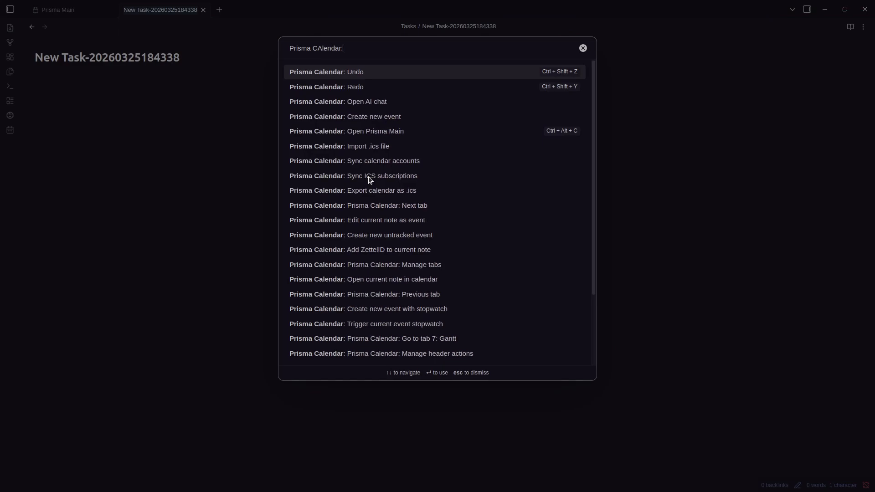
scroll(382, 179, "down", 2)
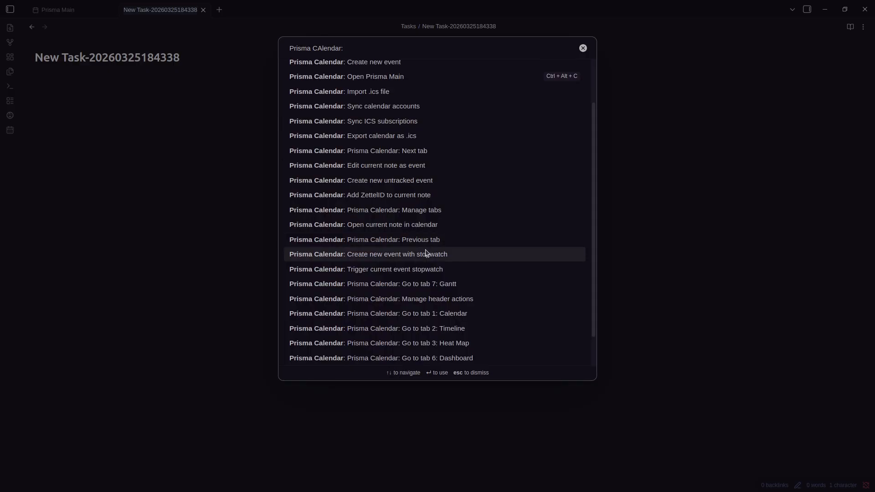
Run 'Prisma Calendar: Trigger current event stopwatch' for the New Task note
left_click(414, 269)
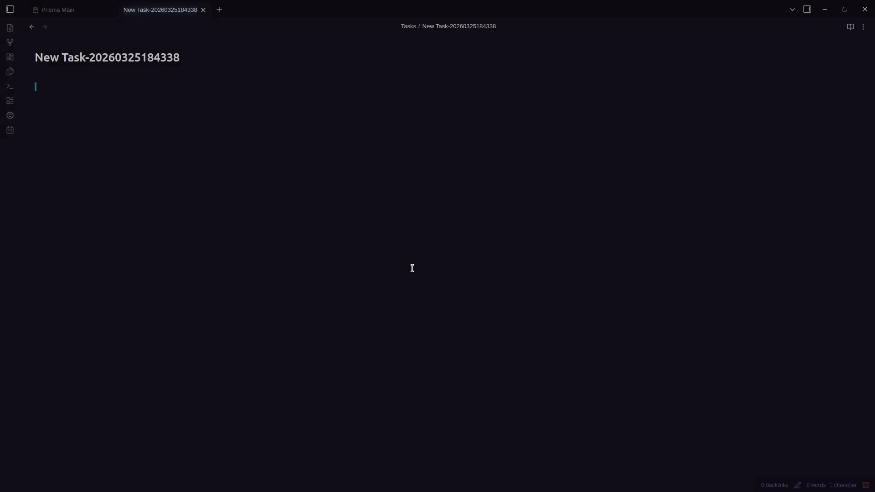
key("ctrl+Tab")
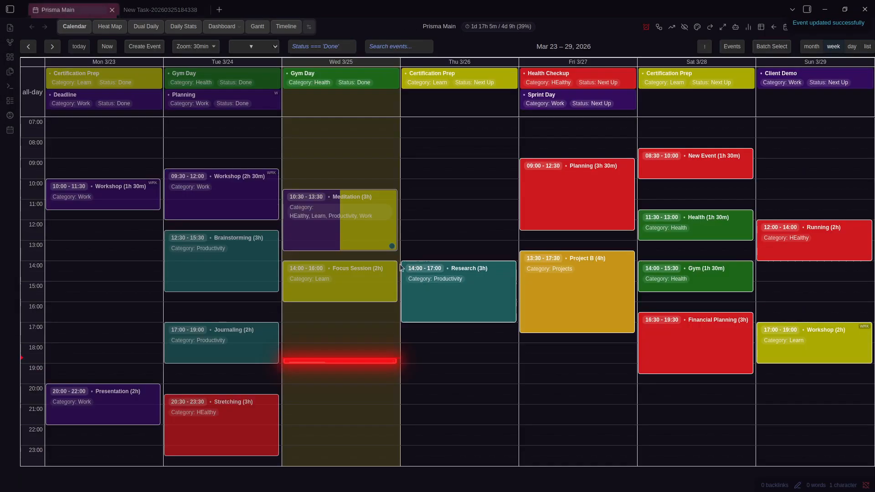
key("ctrl+Tab")
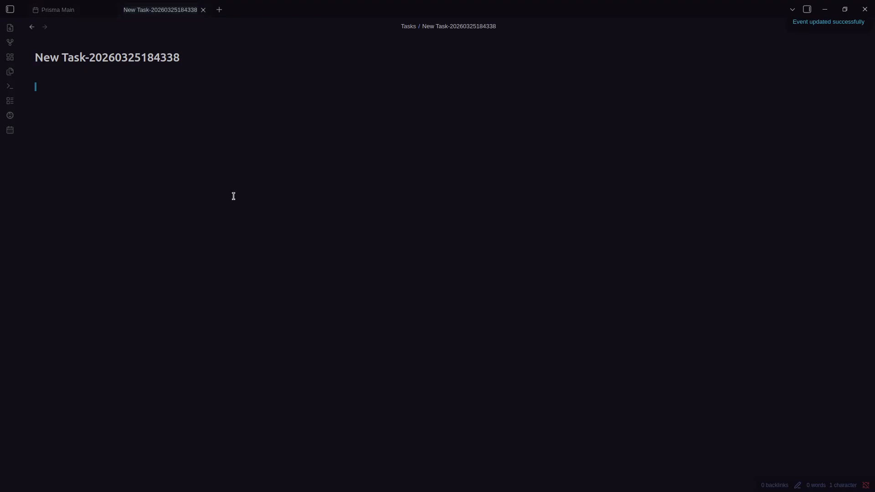
Check the running New Task event's timer on Wednesday in Prisma Main, then return to the note
key("ctrl+Tab")
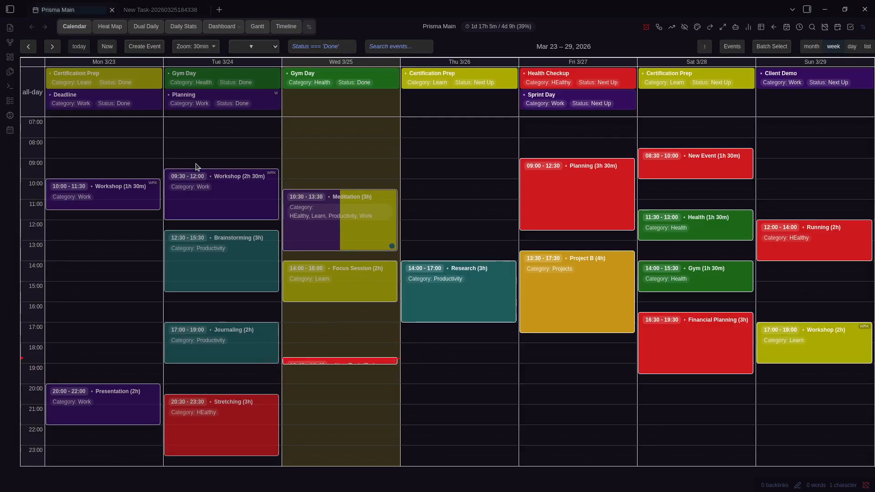
left_click(709, 28)
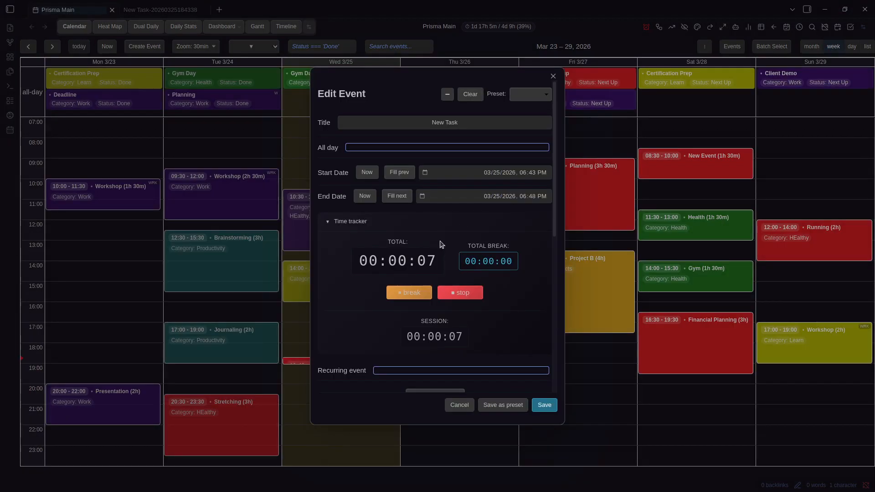
scroll(509, 201, "down", 5)
scroll(510, 196, "up", 1)
key("ctrl+Tab")
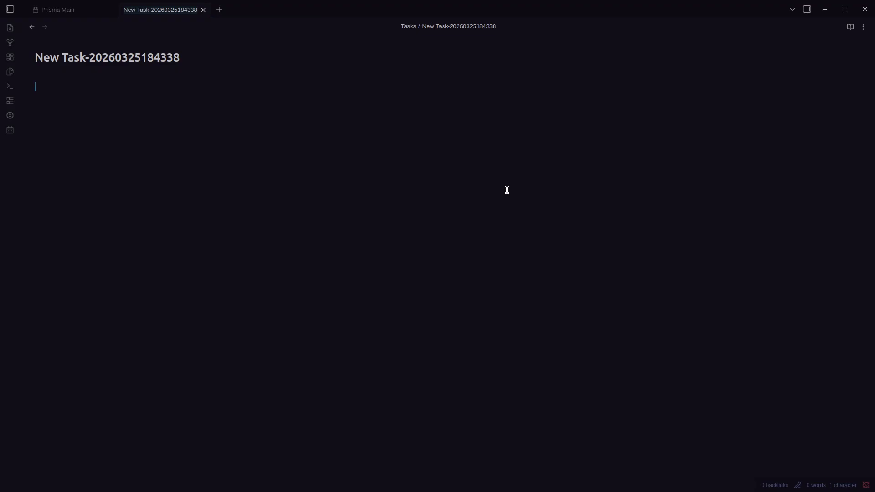
key("ctrl+Tab")
key("ctrl+comma")
key("Escape")
key("ctrl+Tab")
key("ctrl+p")
type("Prisma C")
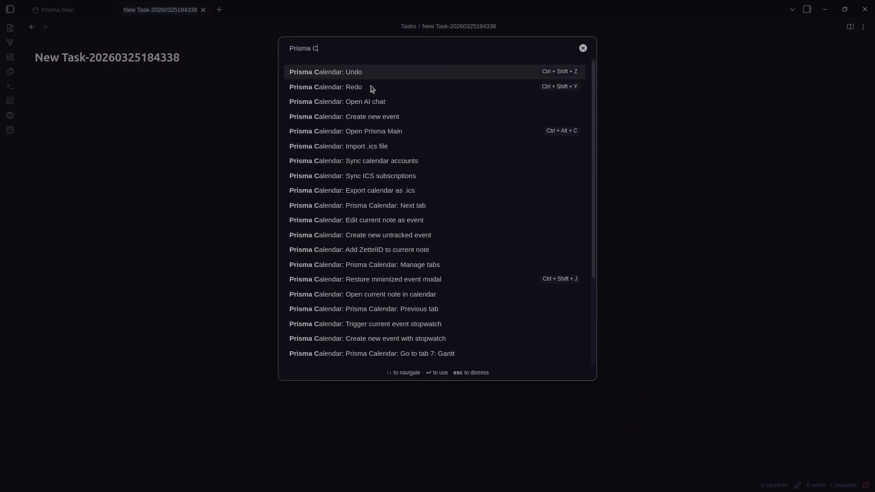
type("alendar")
scroll(500, 211, "down", 3)
scroll(488, 188, "up", 1)
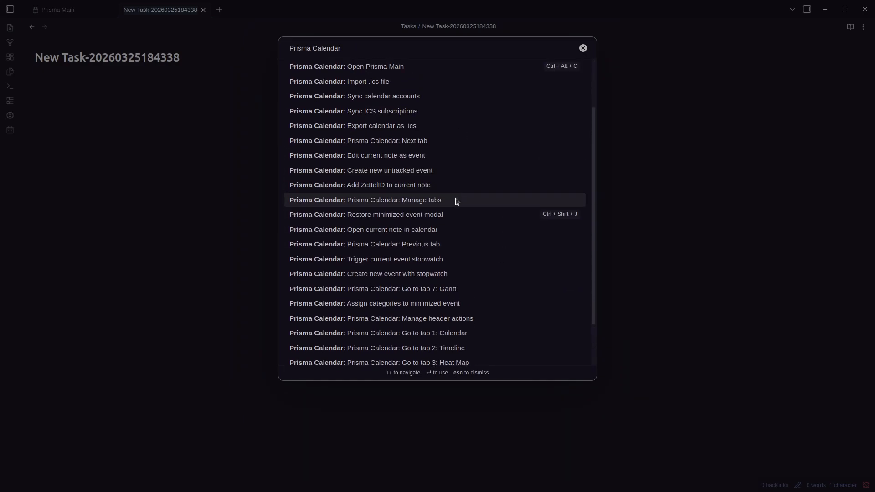
scroll(445, 242, "down", 2)
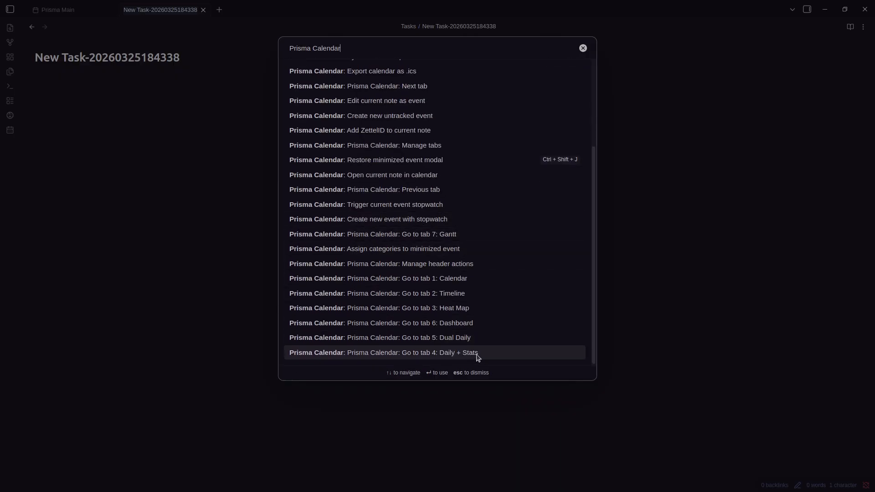
scroll(457, 235, "up", 4)
scroll(458, 235, "down", 4)
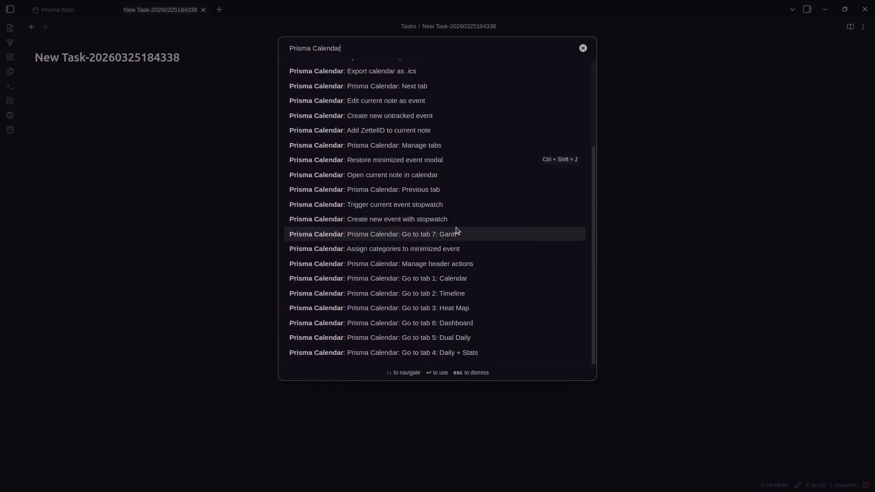
left_click(442, 293)
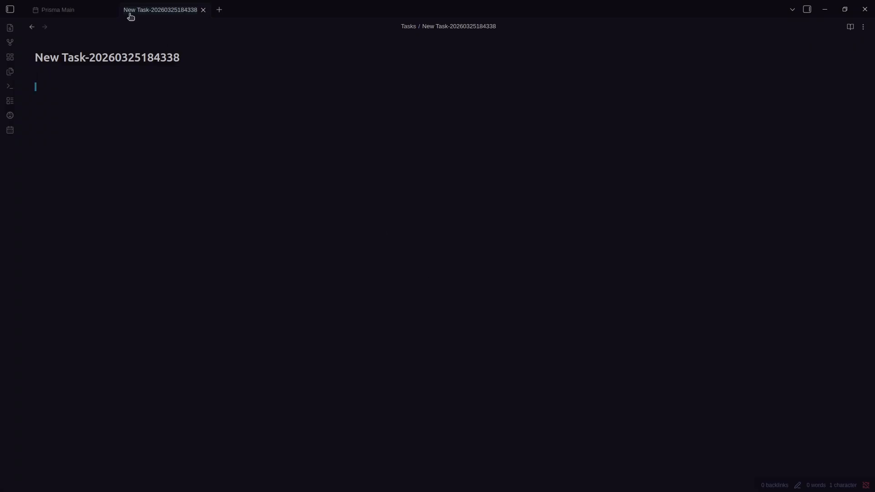
Move Timeline to second place in Prisma Main's view tab order
left_click(65, 10)
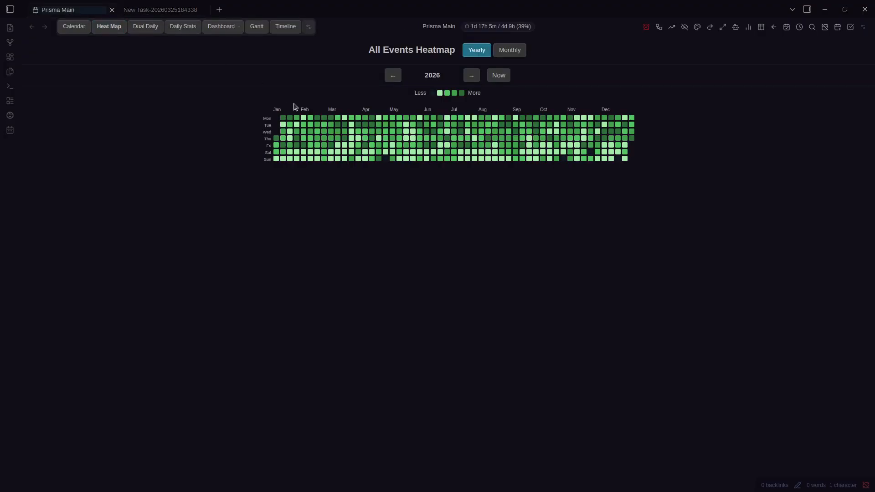
key("ctrl+p")
key("Escape")
left_click(310, 27)
left_click_drag(377, 338, 375, 214)
key("Escape")
Cycle through the Timeline and Heat Map views, then back to the week calendar
key("ctrl+p")
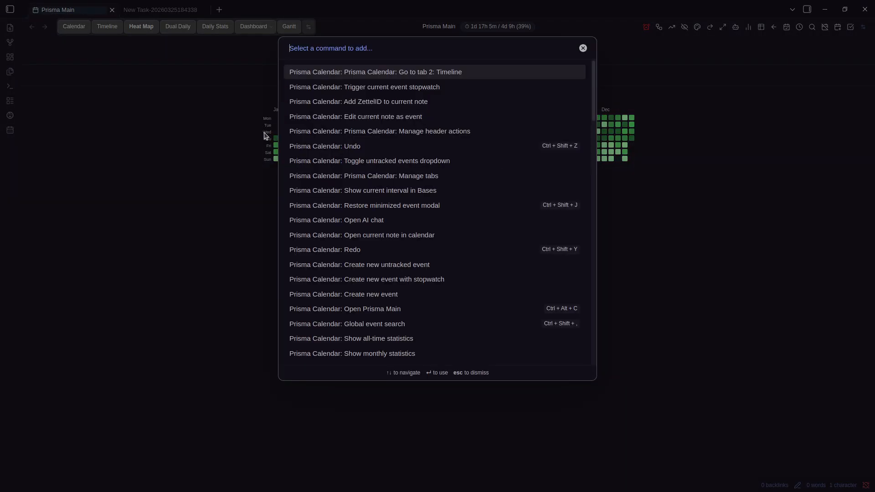
key("Return")
left_click(131, 29)
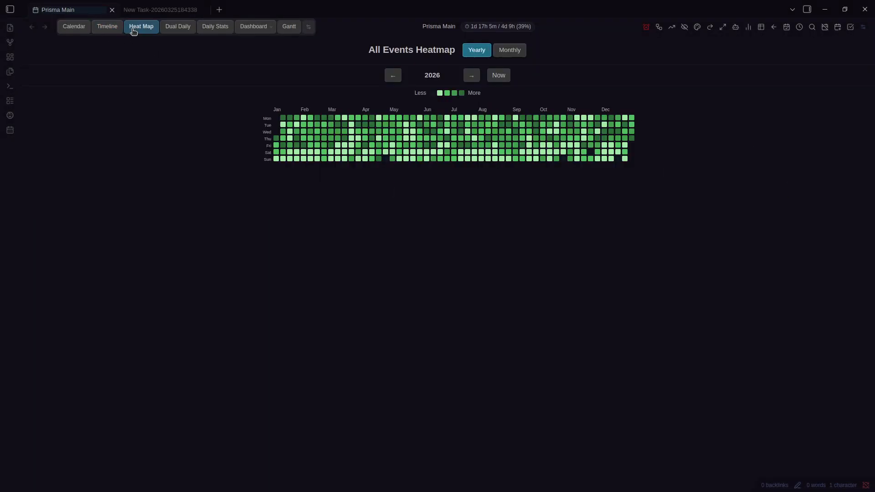
left_click(73, 27)
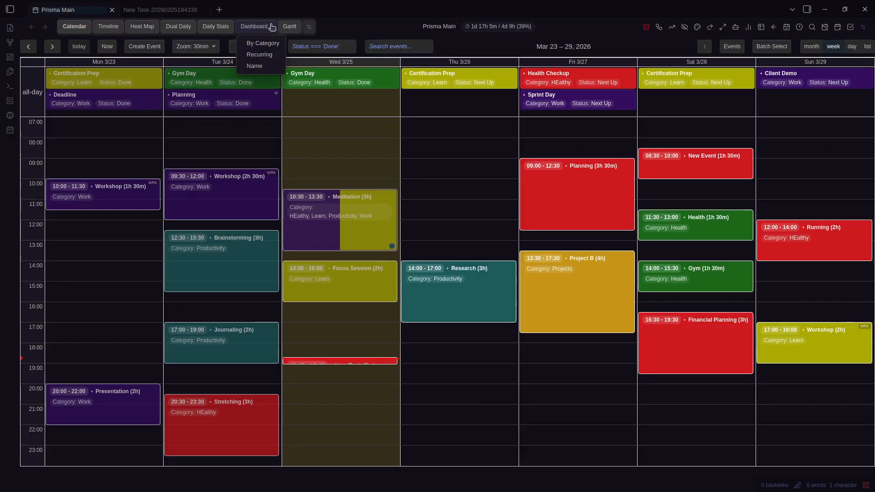
left_click(289, 27)
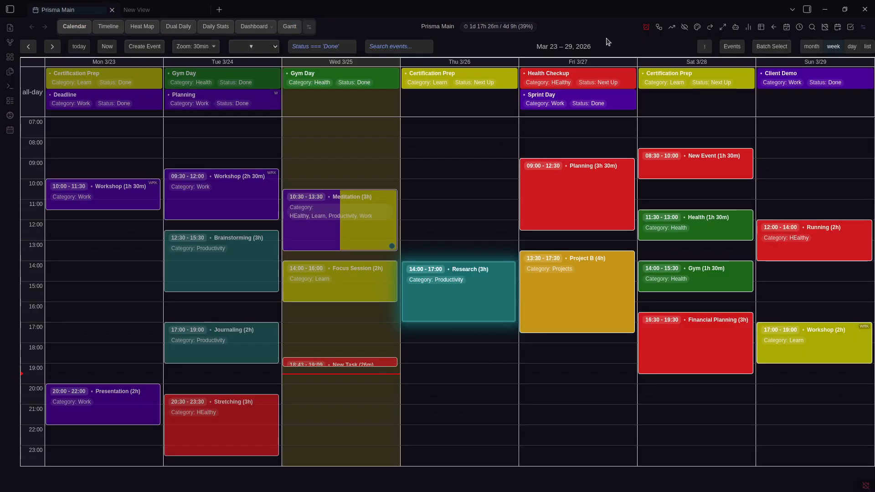
In the developer console, run const api = window.PrismaCalendar; to grab the API
key("ctrl+shift+i")
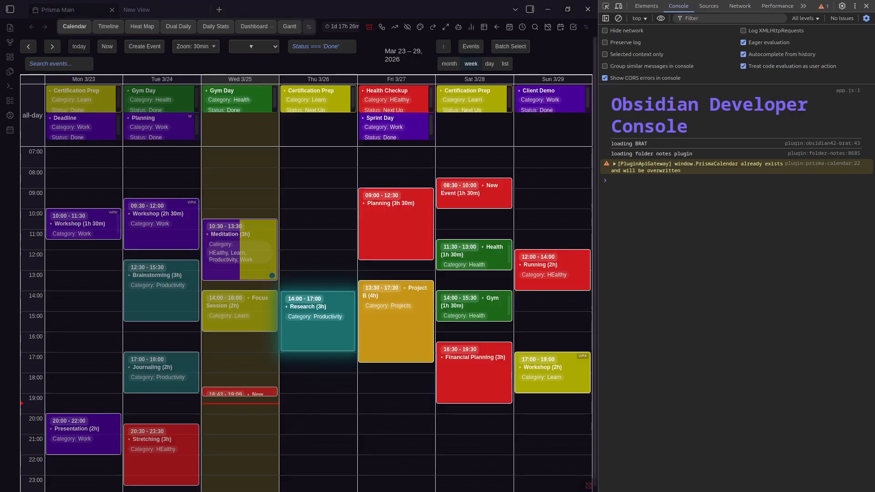
left_click(775, 266)
type("const api = window.PrismaCalendar;")
key("Return")
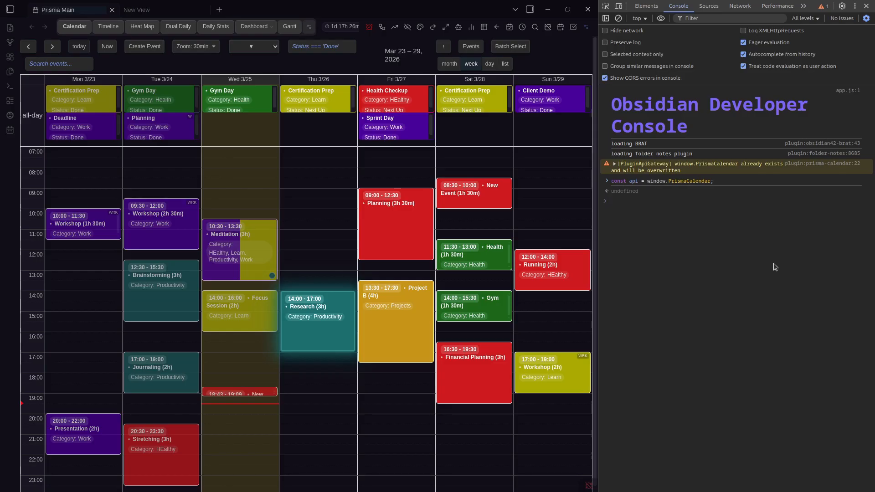
Run api.createEvent for a Work Team Meeting on 25 March 14:00–15:00 and open its note
left_click(704, 213)
type("await api.createEvent({   title: \"Team Meeting\",   start: \"2026-03-25T14:00:00\",   end: \"2026-03-25T15:00:00\",   categories: [\"Work\"], });")
key("Return")
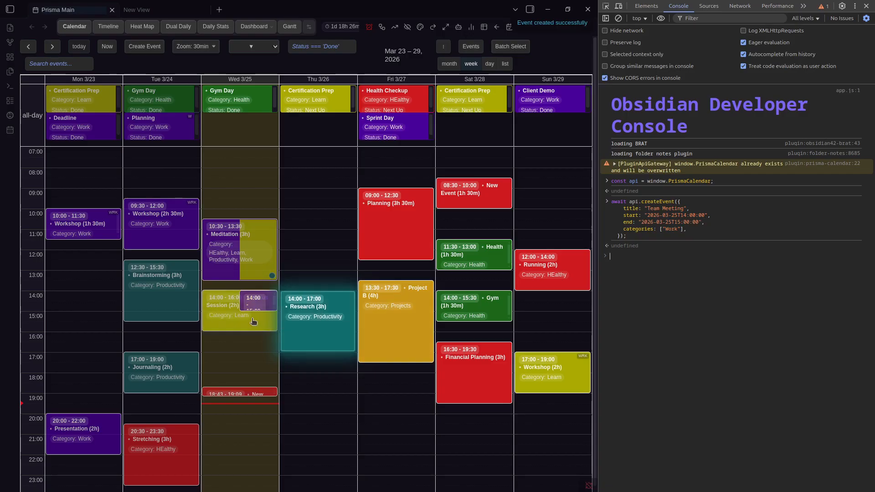
mouse_move(245, 305)
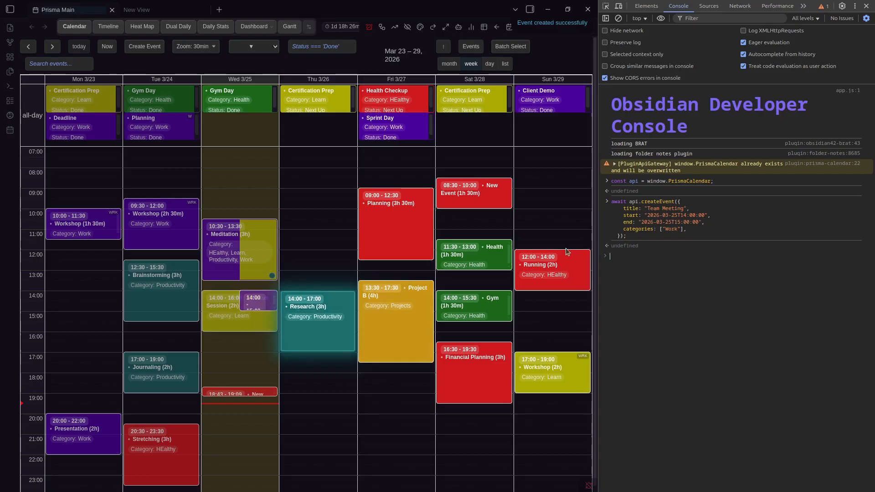
double_click(664, 211)
double_click(656, 210)
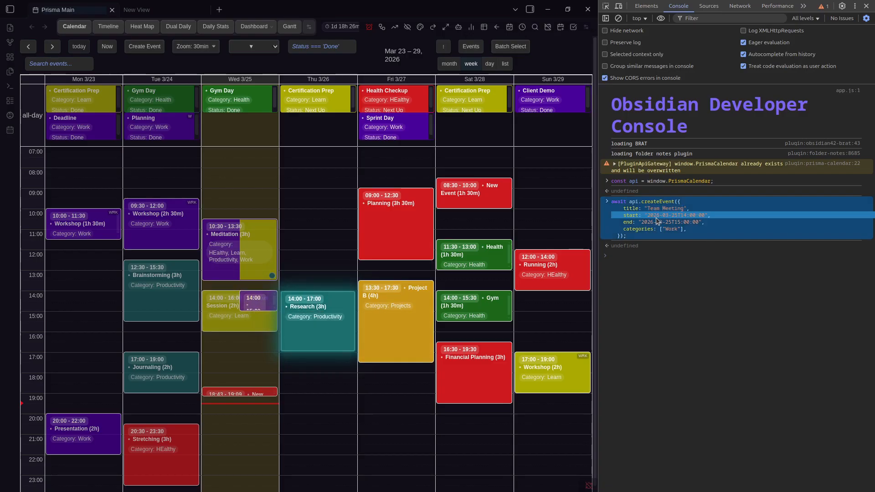
left_click(256, 299)
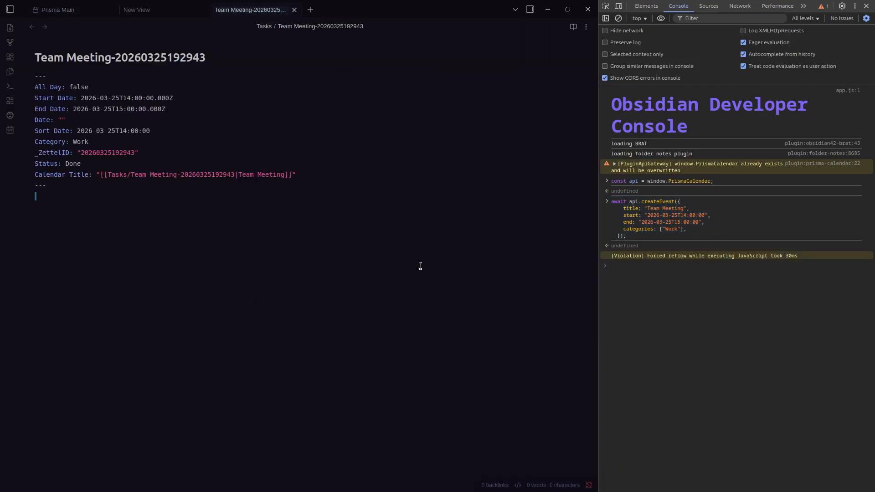
Switch back to the Prisma Main tab to see Team Meeting on Wednesday at 14:00
key("ctrl+Tab")
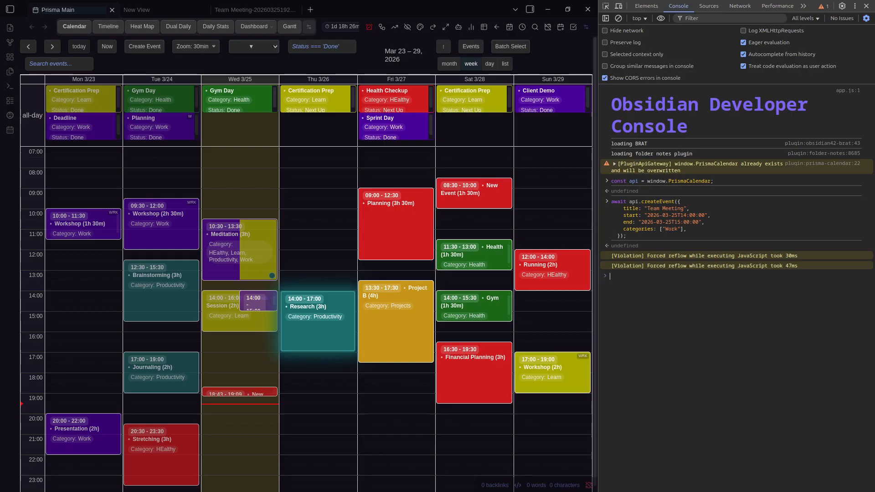
Log and expand the day and week statistics (6h 26m, 1d 18h 26m), then close DevTools
type("console.log(await api.getStatistics({ interval: \"day\" })); console.log(await api.getStatistics({ interval: \"week\" }));")
key("Return")
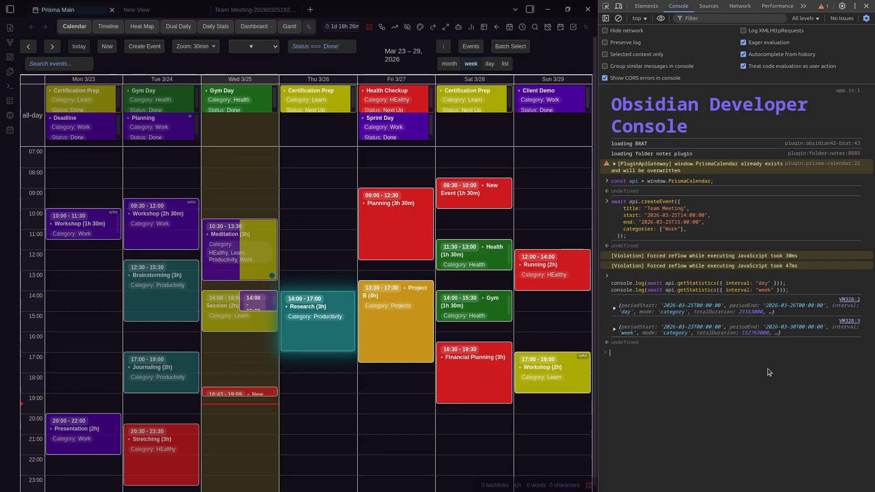
left_click(615, 308)
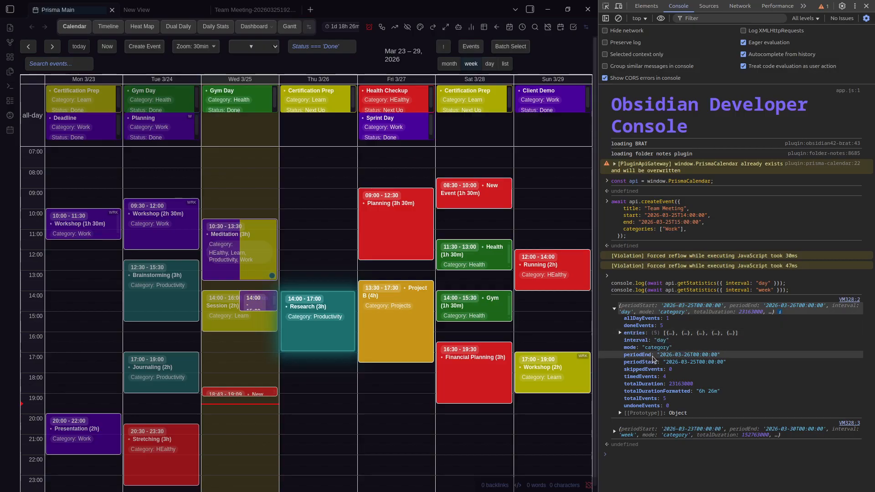
left_click(615, 431)
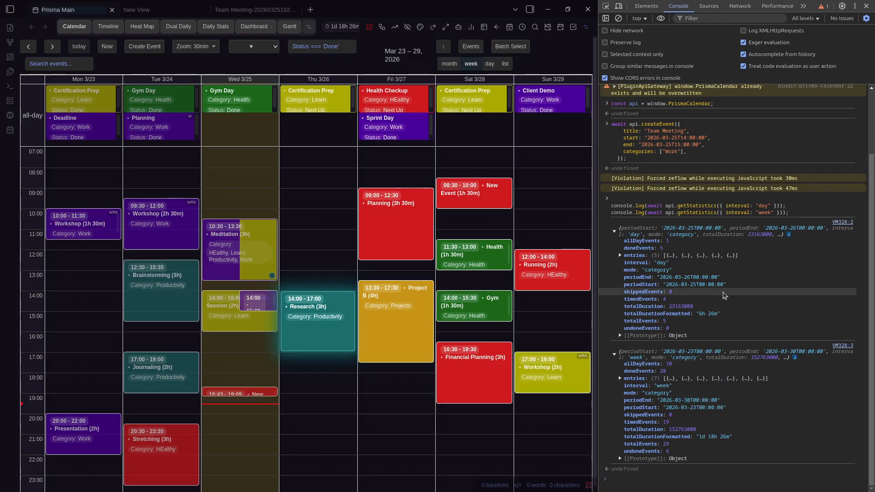
left_click(714, 206)
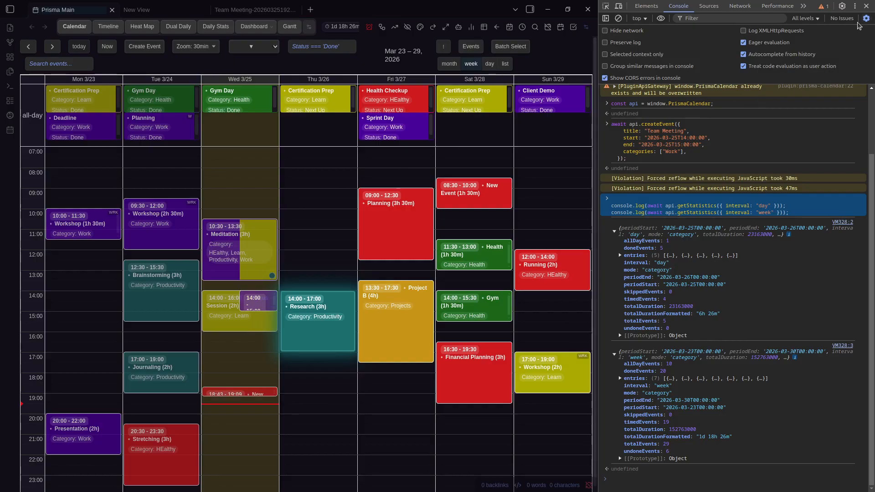
left_click(866, 7)
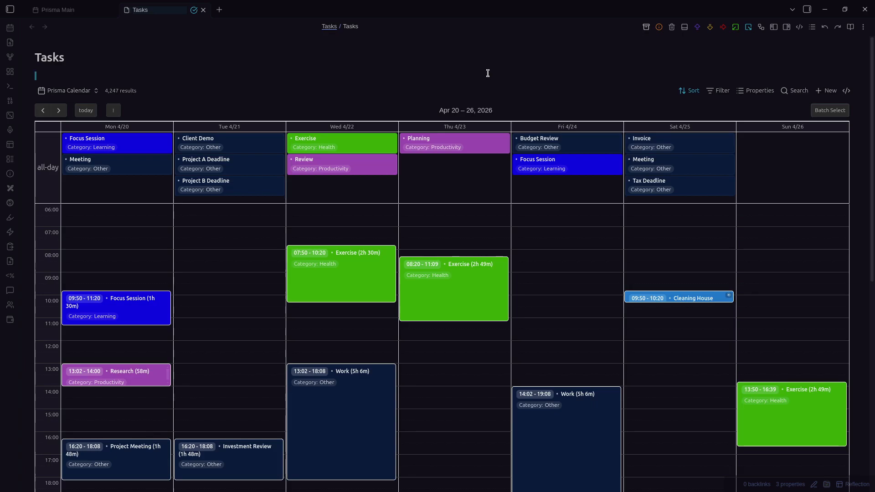
Review the Prisma Calendar view settings, keeping Prisma Main as source and the week layout
left_click(94, 90)
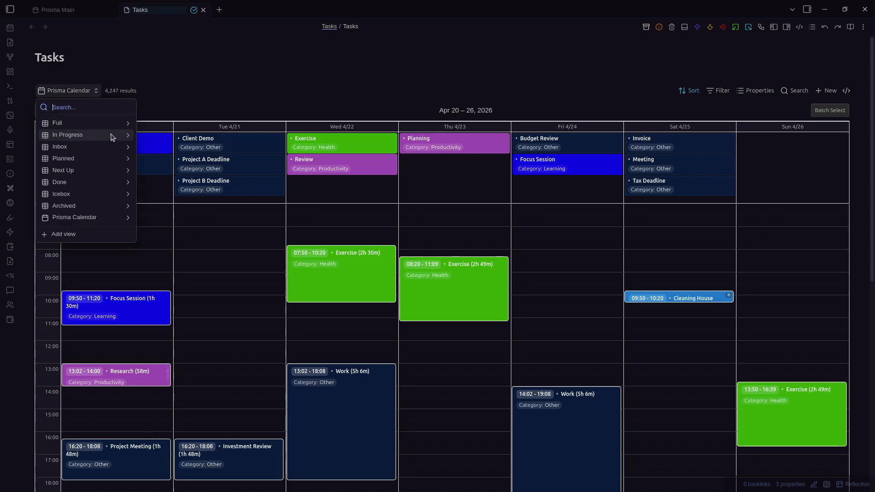
left_click(132, 218)
left_click(96, 176)
left_click(97, 176)
left_click(90, 206)
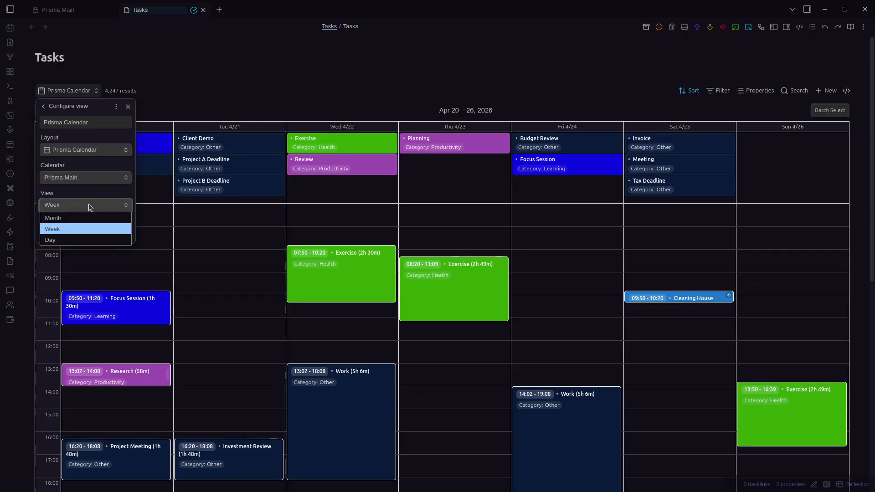
left_click(82, 230)
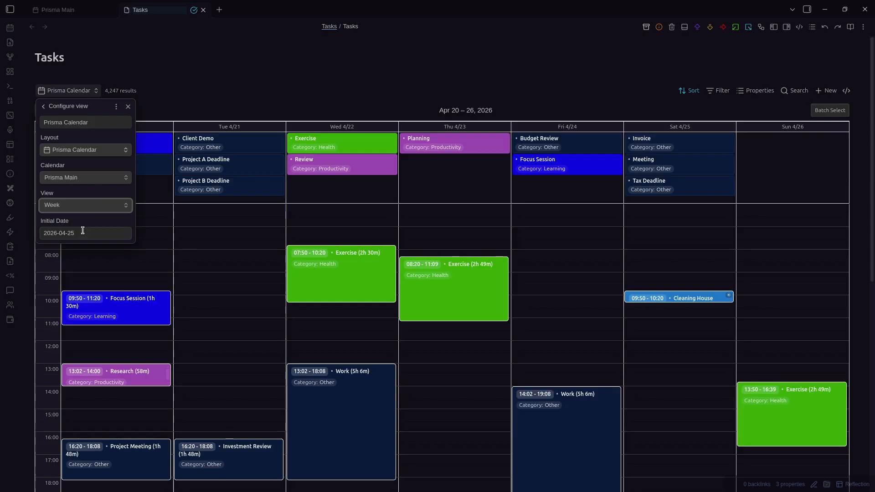
left_click(362, 78)
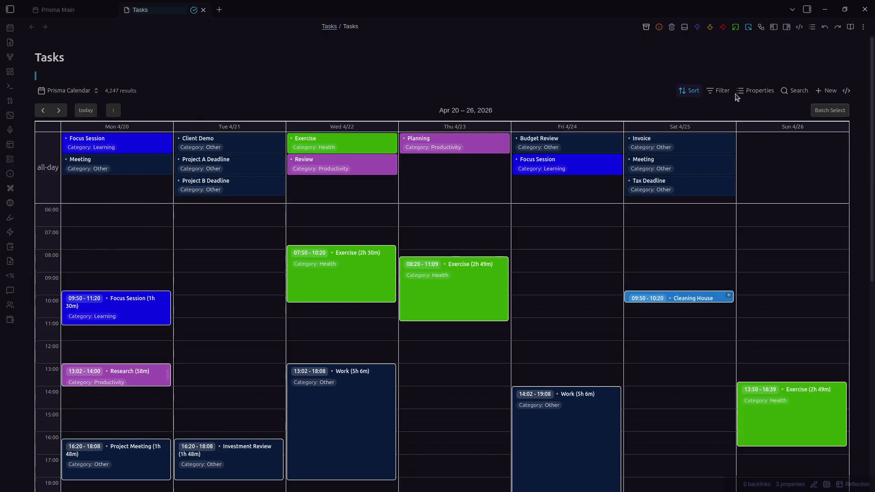
scroll(685, 198, "down", 3)
scroll(704, 199, "up", 3)
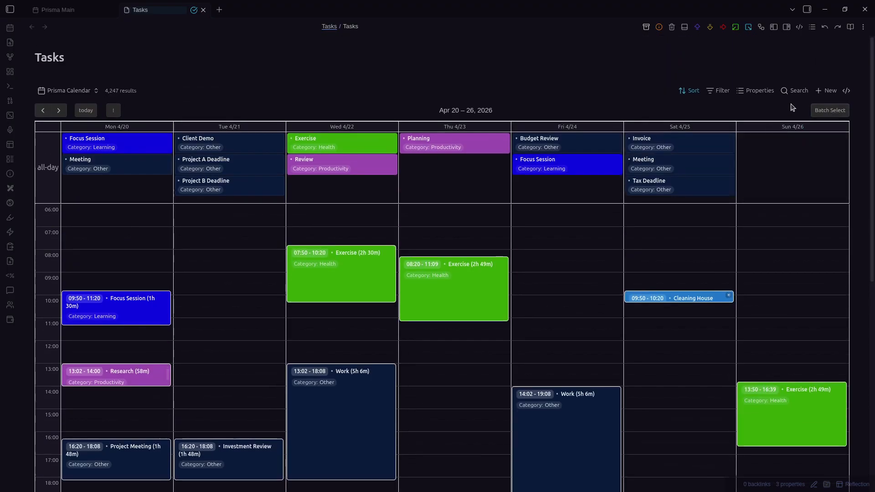
Search the calendar for 'FOCUS', then clear the search to show all events
left_click(793, 91)
type("FOCUS")
key("ctrl+a")
key("BackSpace")
Add the advanced filter formula Category.contains("Other") and close the filter panel and find bar
left_click(768, 93)
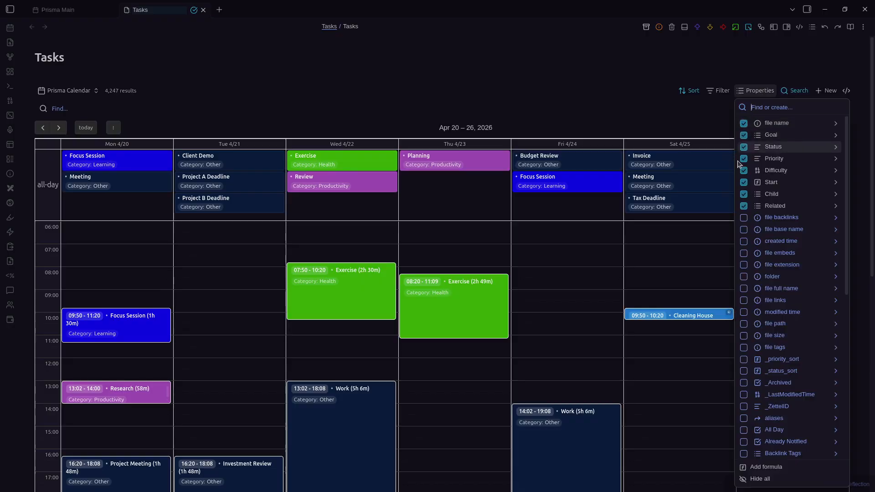
left_click(720, 92)
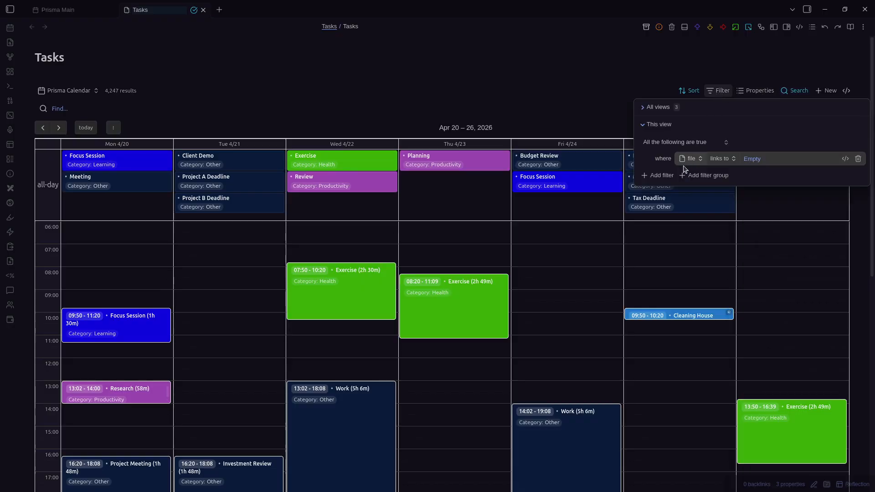
left_click(659, 171)
left_click(846, 174)
left_click(793, 174)
type("Category.contains(\"Other\")")
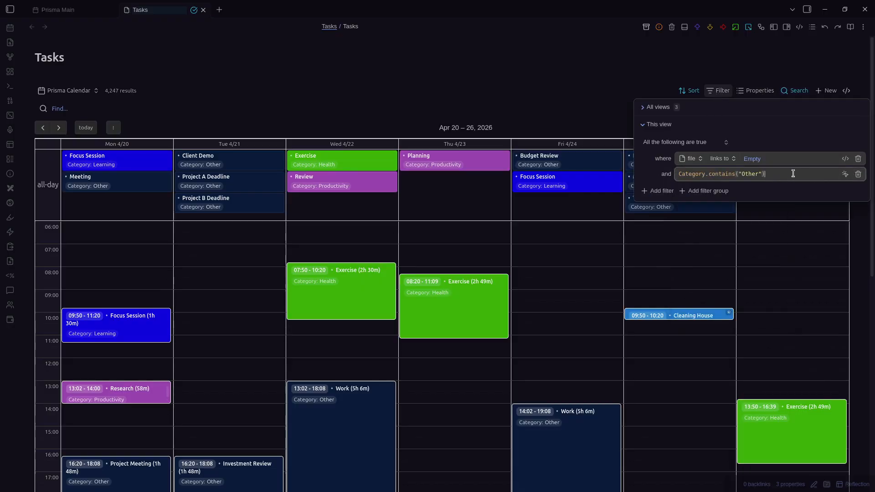
left_click(803, 125)
left_click(494, 109)
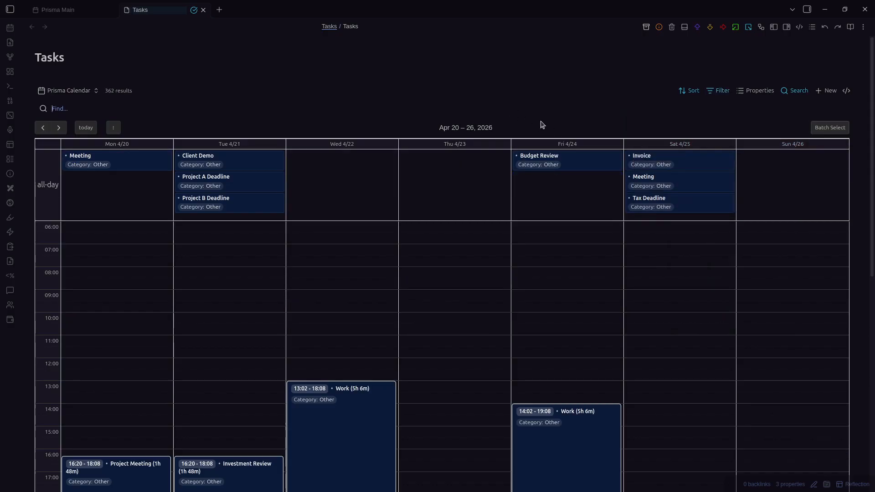
left_click(795, 90)
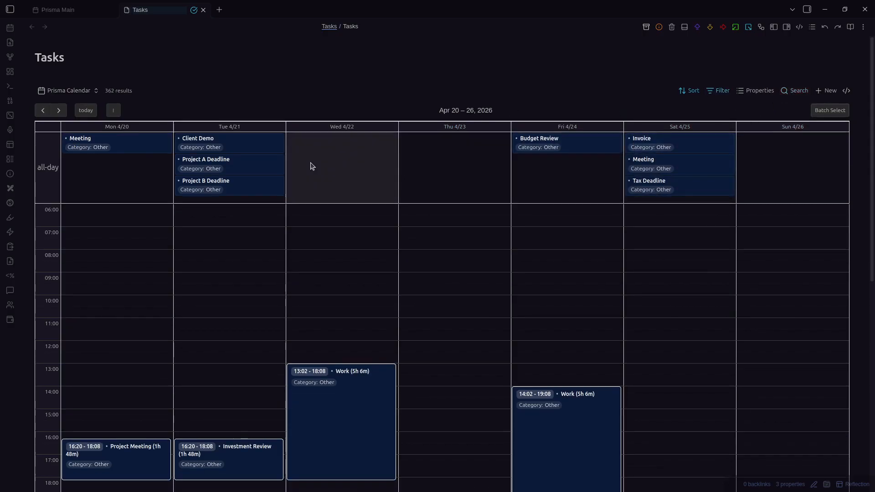
scroll(397, 337, "down", 1)
scroll(400, 324, "up", 1)
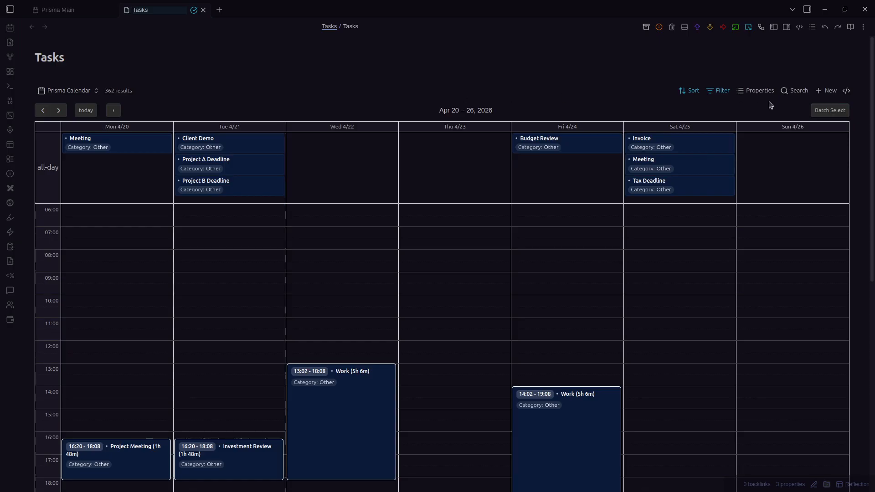
Toggle batch selection of calendar events on and off, then scroll the week view down and back up
left_click(815, 106)
left_click(844, 111)
scroll(348, 95, "down", 1)
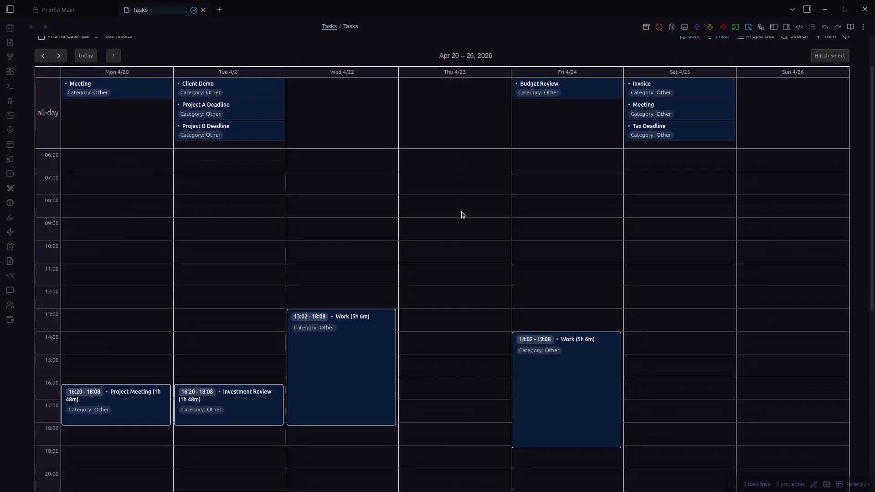
scroll(59, 39, "up", 1)
Confirm the Prisma Calendar view's source calendar stays Prisma Main, then close the Tasks tab with Ctrl+W
left_click(64, 90)
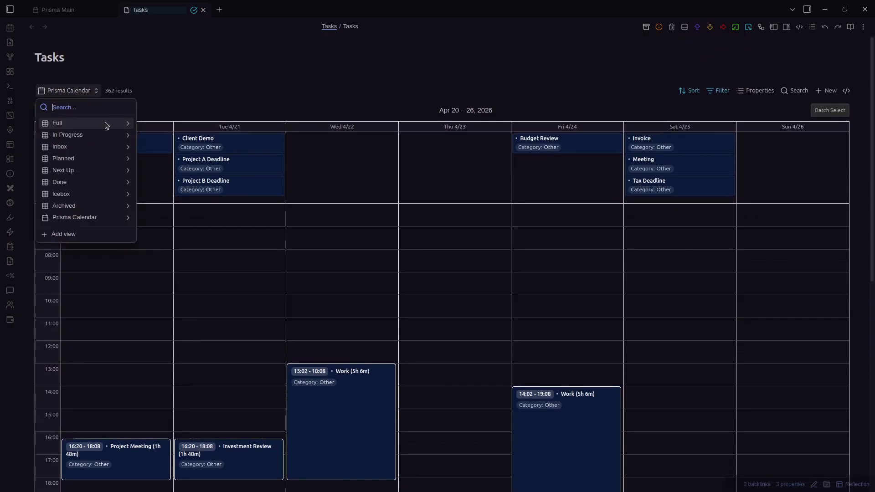
left_click(128, 217)
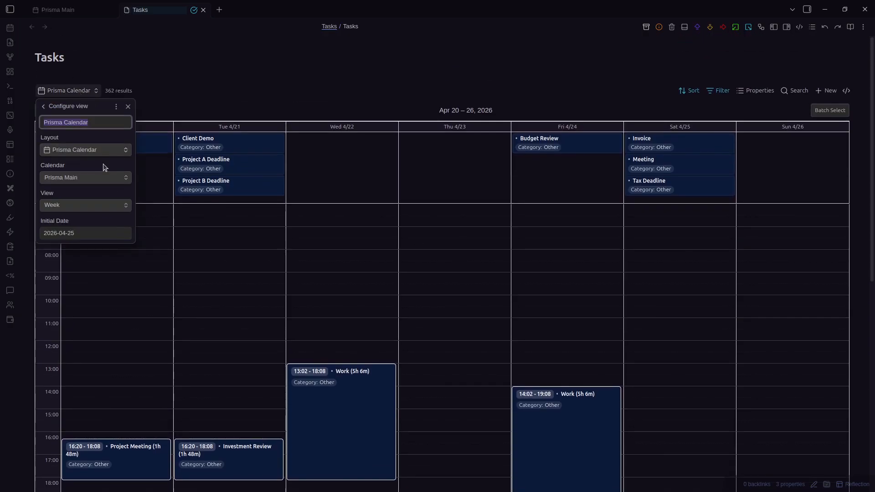
left_click(104, 172)
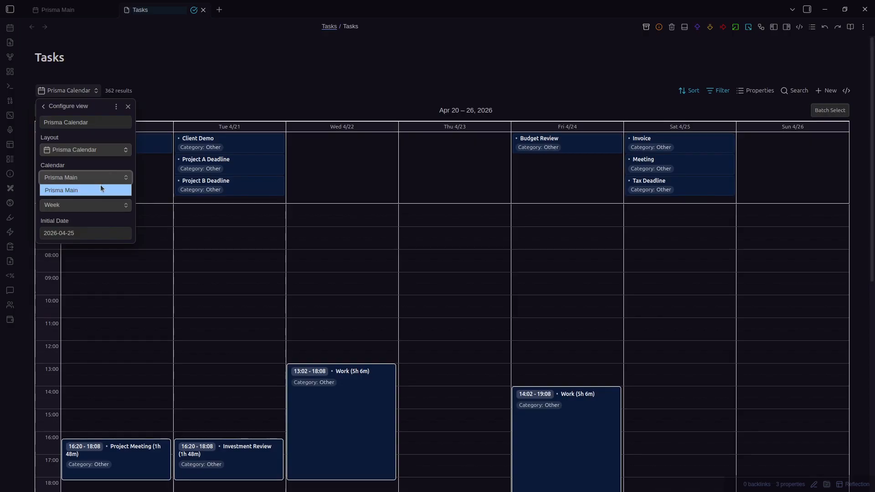
left_click(102, 173)
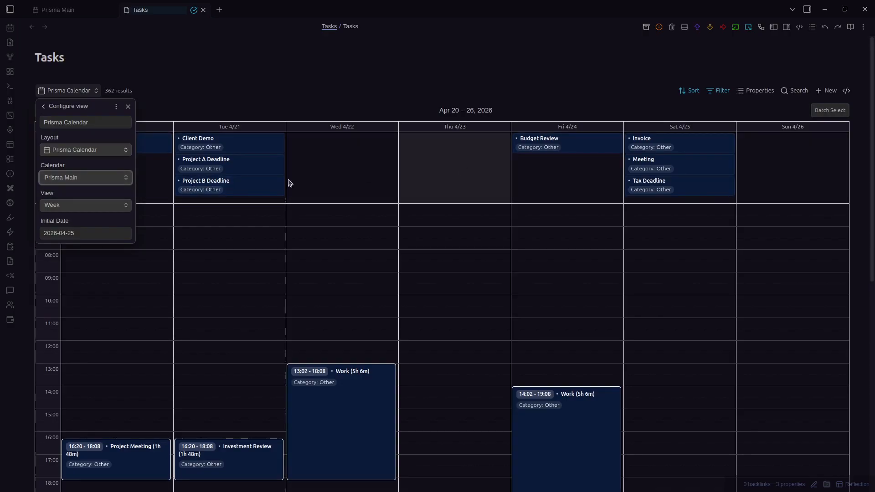
left_click(78, 181)
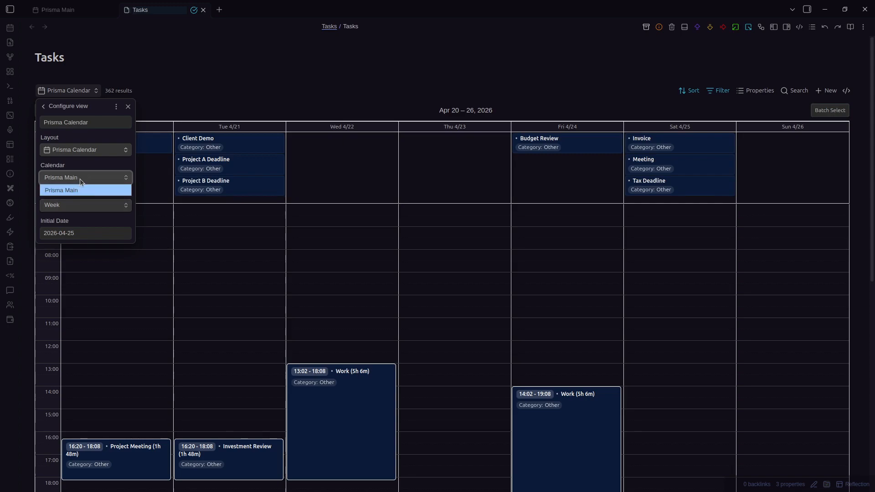
left_click(83, 178)
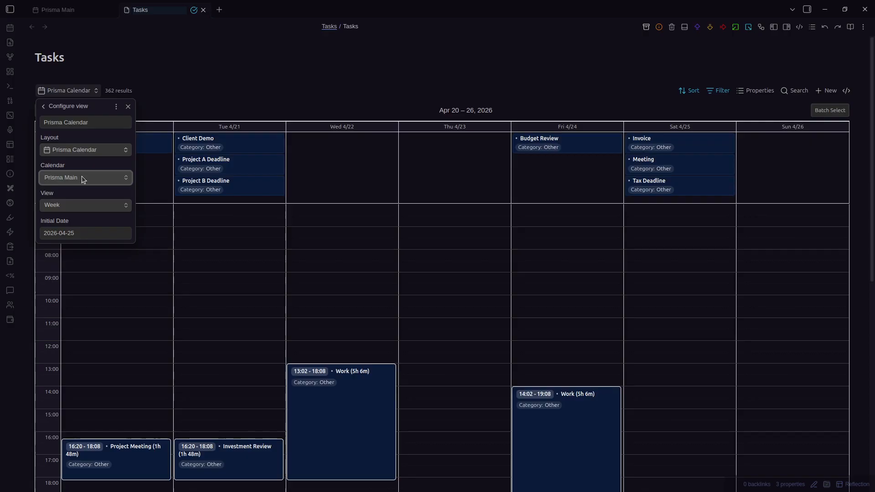
left_click(82, 179)
left_click(232, 89)
left_click(233, 90)
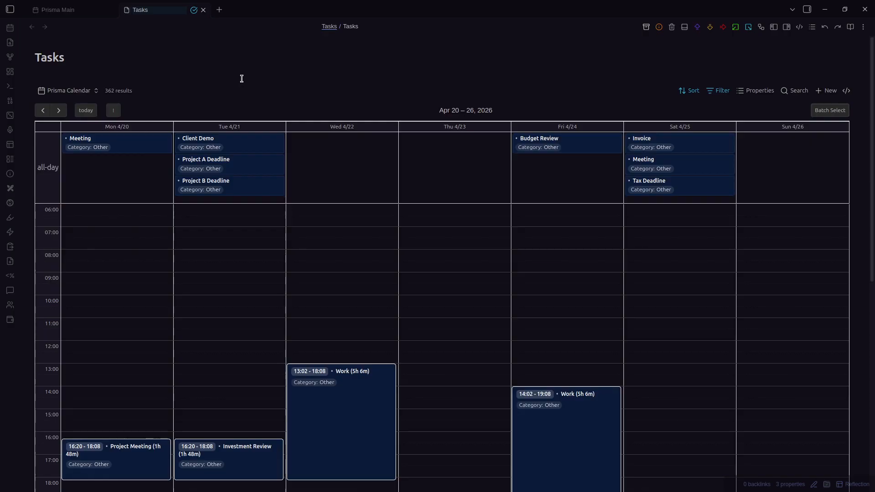
key("ctrl+w")
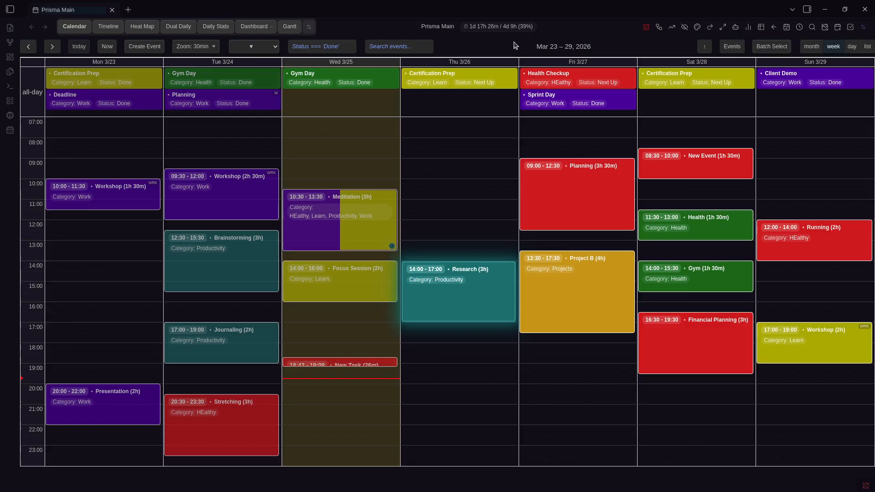